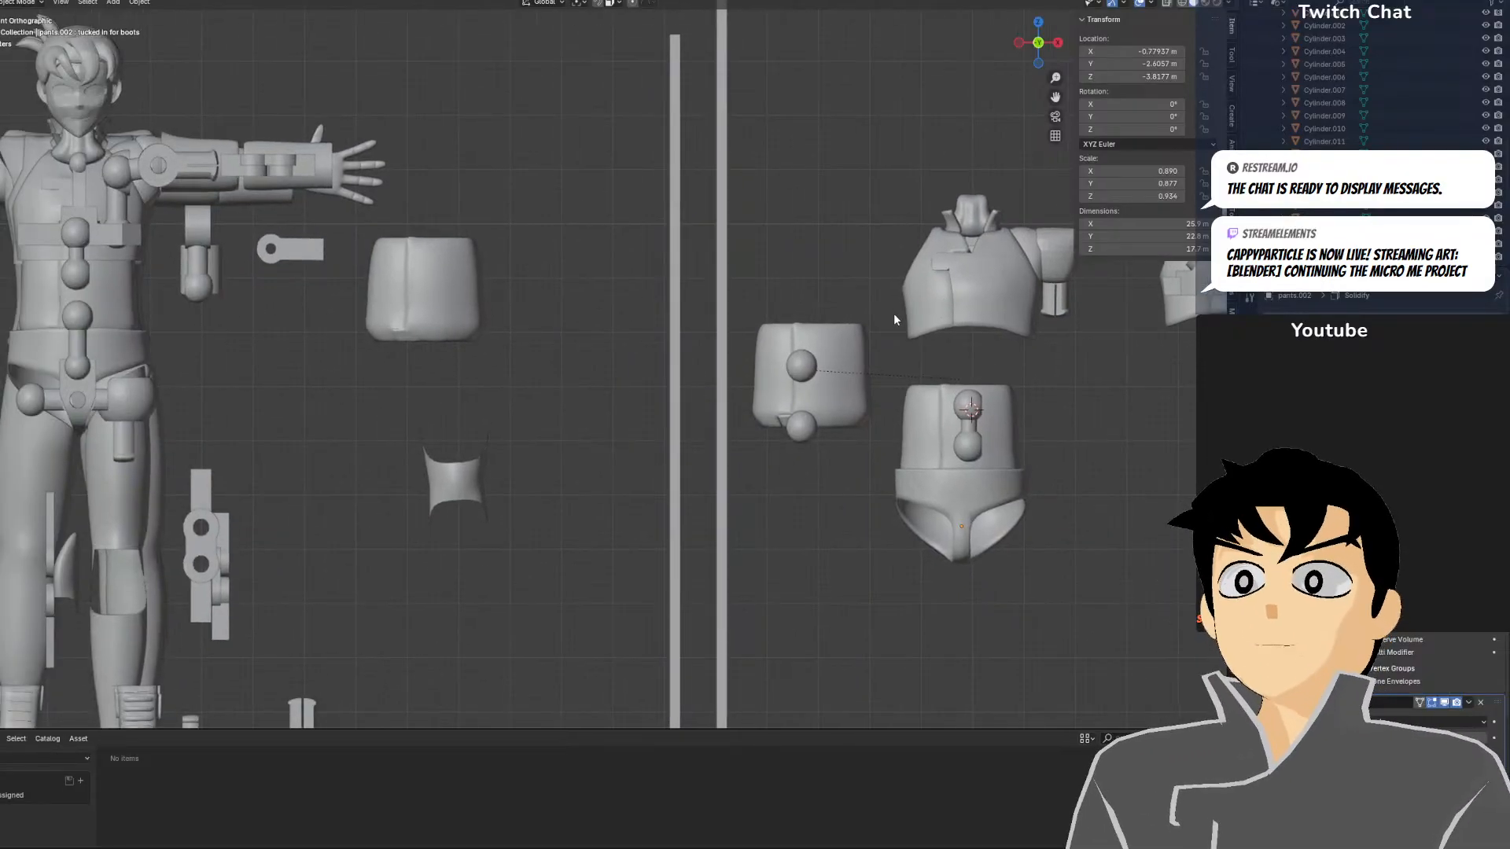
# Examine the figure's torso and arm joints and the detached jacket, abdomen and pants parts beside it
pyautogui.keyDown('shift'); pyautogui.moveTo(631, 380); pyautogui.dragTo(783, 354, button='middle'); pyautogui.keyUp('shift')
pyautogui.keyDown('shift'); pyautogui.moveTo(455, 355); pyautogui.dragTo(815, 476, button='middle'); pyautogui.keyUp('shift')
pyautogui.scroll(3, 819, 478)
pyautogui.scroll(2, 820, 478)
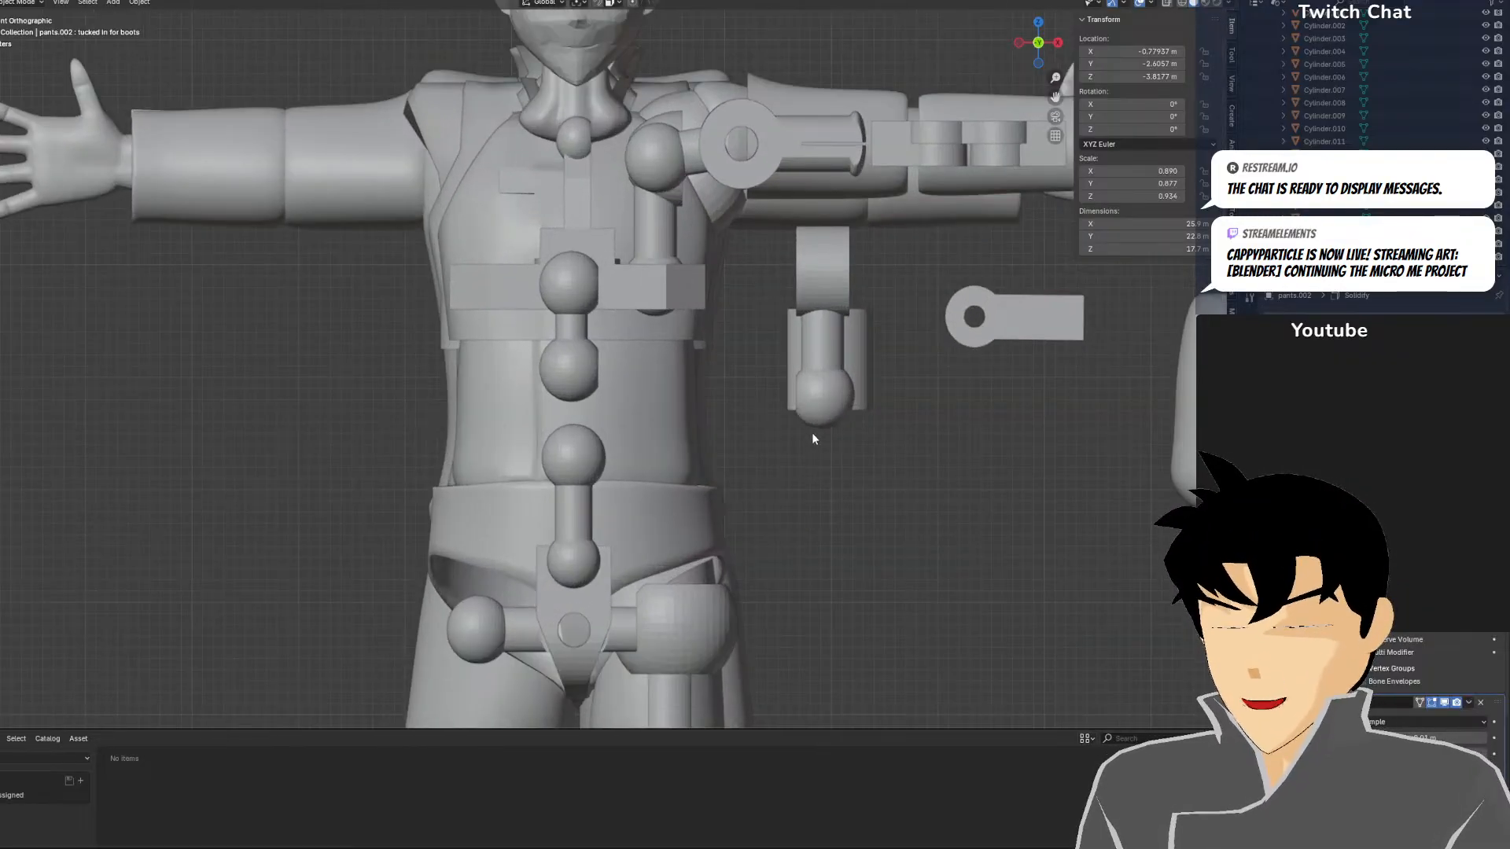
pyautogui.scroll(1, 813, 434)
pyautogui.scroll(2, 682, 364)
pyautogui.scroll(-5, 747, 350)
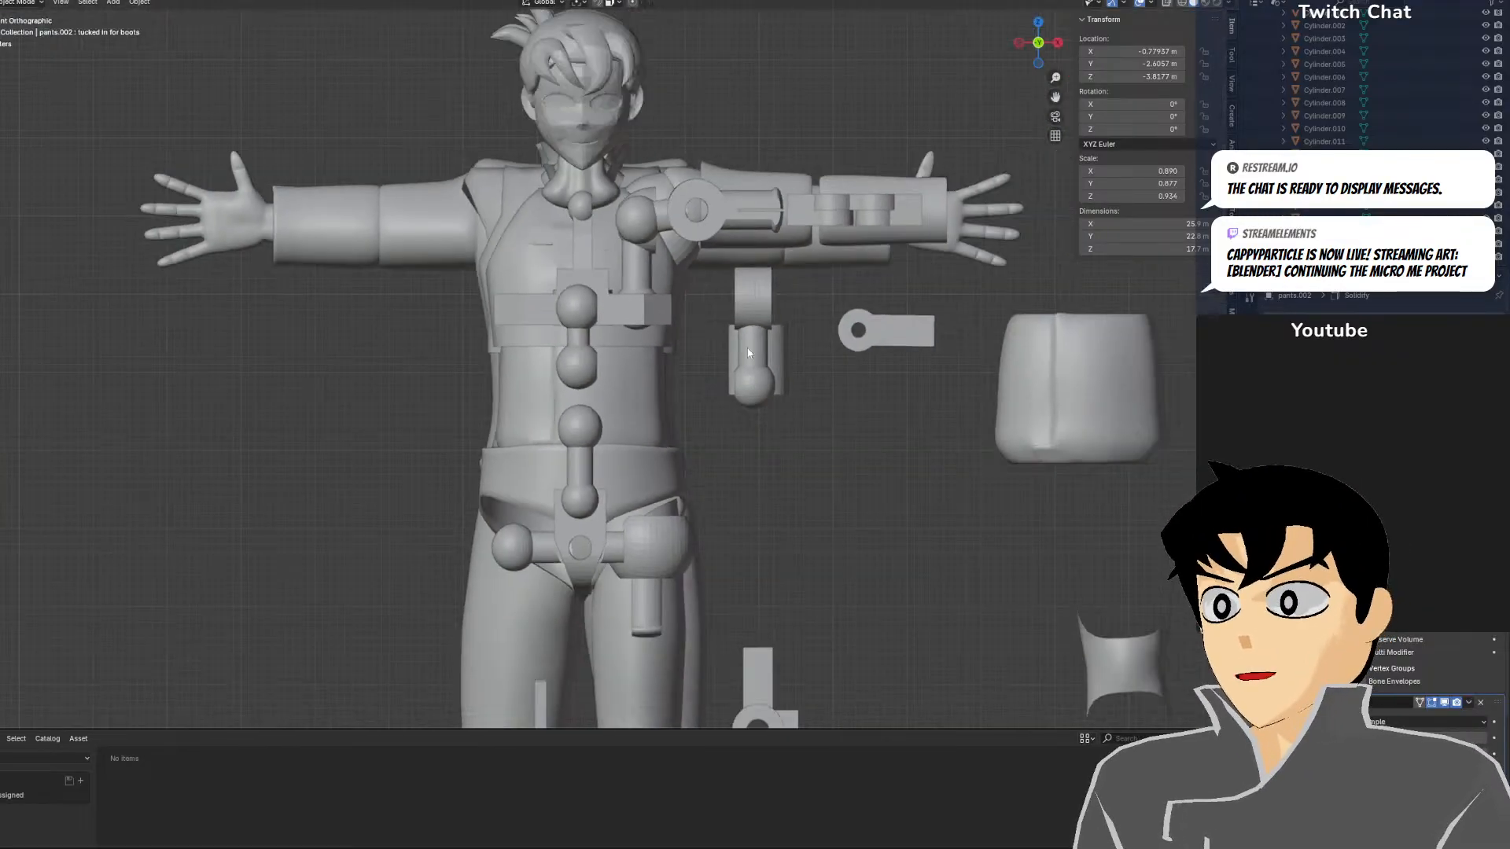
pyautogui.scroll(-4, 747, 353)
pyautogui.scroll(2, 713, 428)
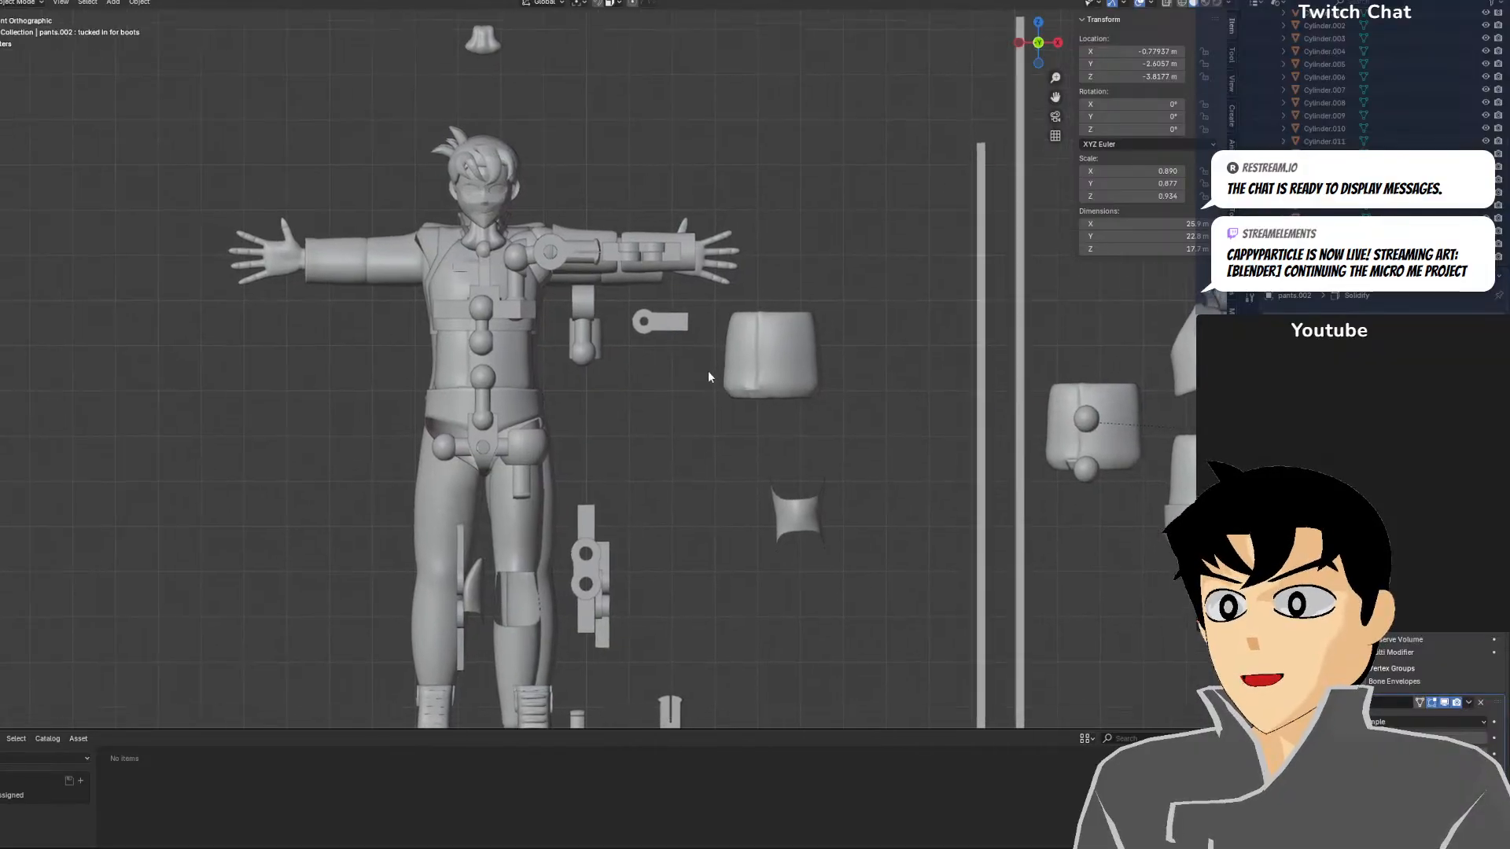
pyautogui.keyDown('shift'); pyautogui.moveTo(711, 376); pyautogui.dragTo(294, 353, button='middle'); pyautogui.keyUp('shift')
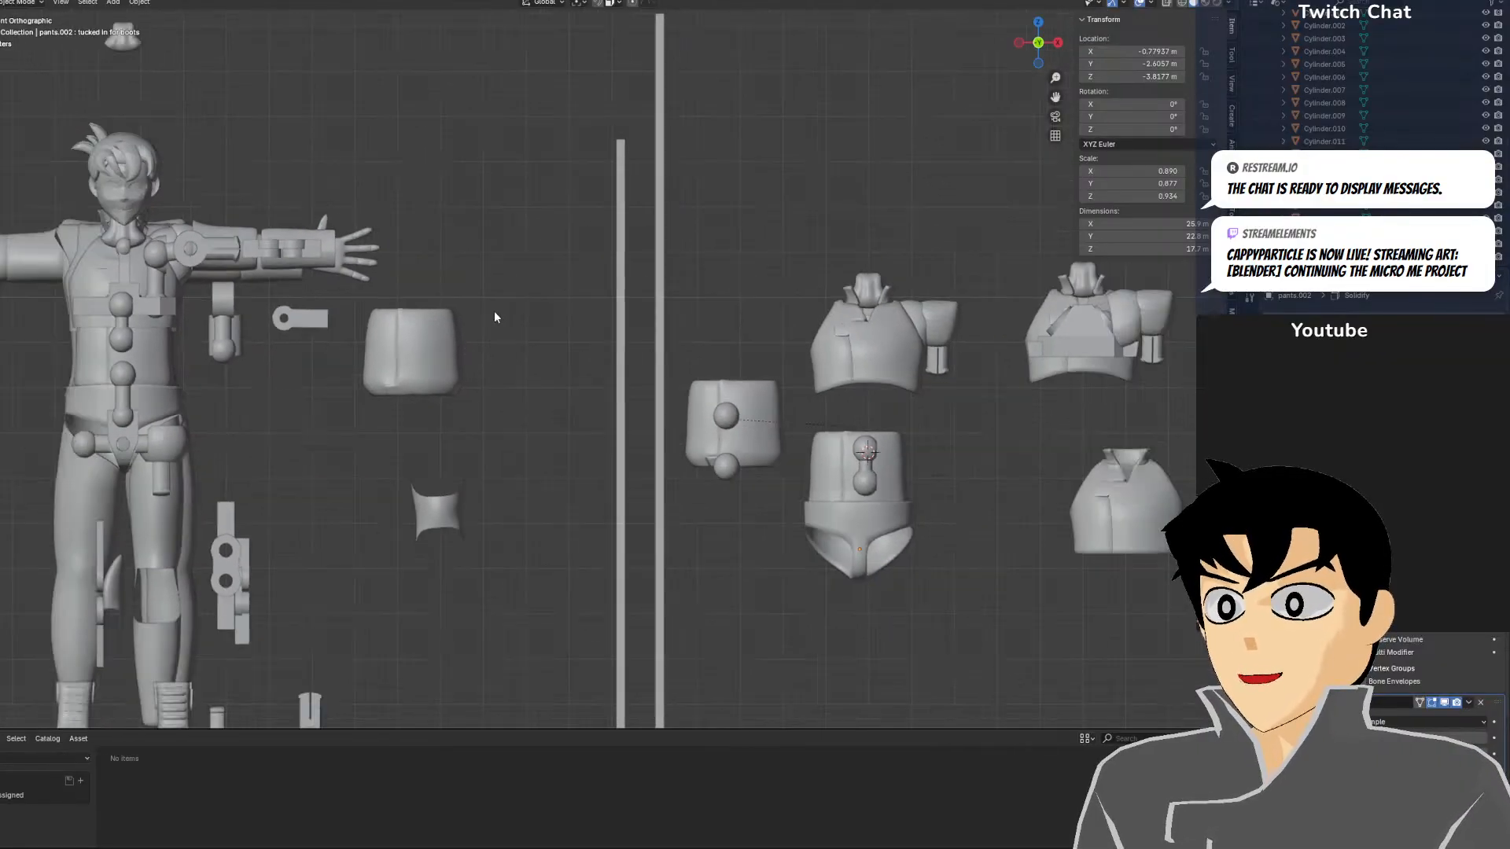
pyautogui.keyDown('shift'); pyautogui.moveTo(481, 326); pyautogui.dragTo(681, 357, button='middle'); pyautogui.keyUp('shift')
pyautogui.scroll(2, 240, 346)
pyautogui.keyDown('shift'); pyautogui.moveTo(306, 275); pyautogui.dragTo(570, 344, button='middle'); pyautogui.keyUp('shift')
pyautogui.scroll(3, 629, 323)
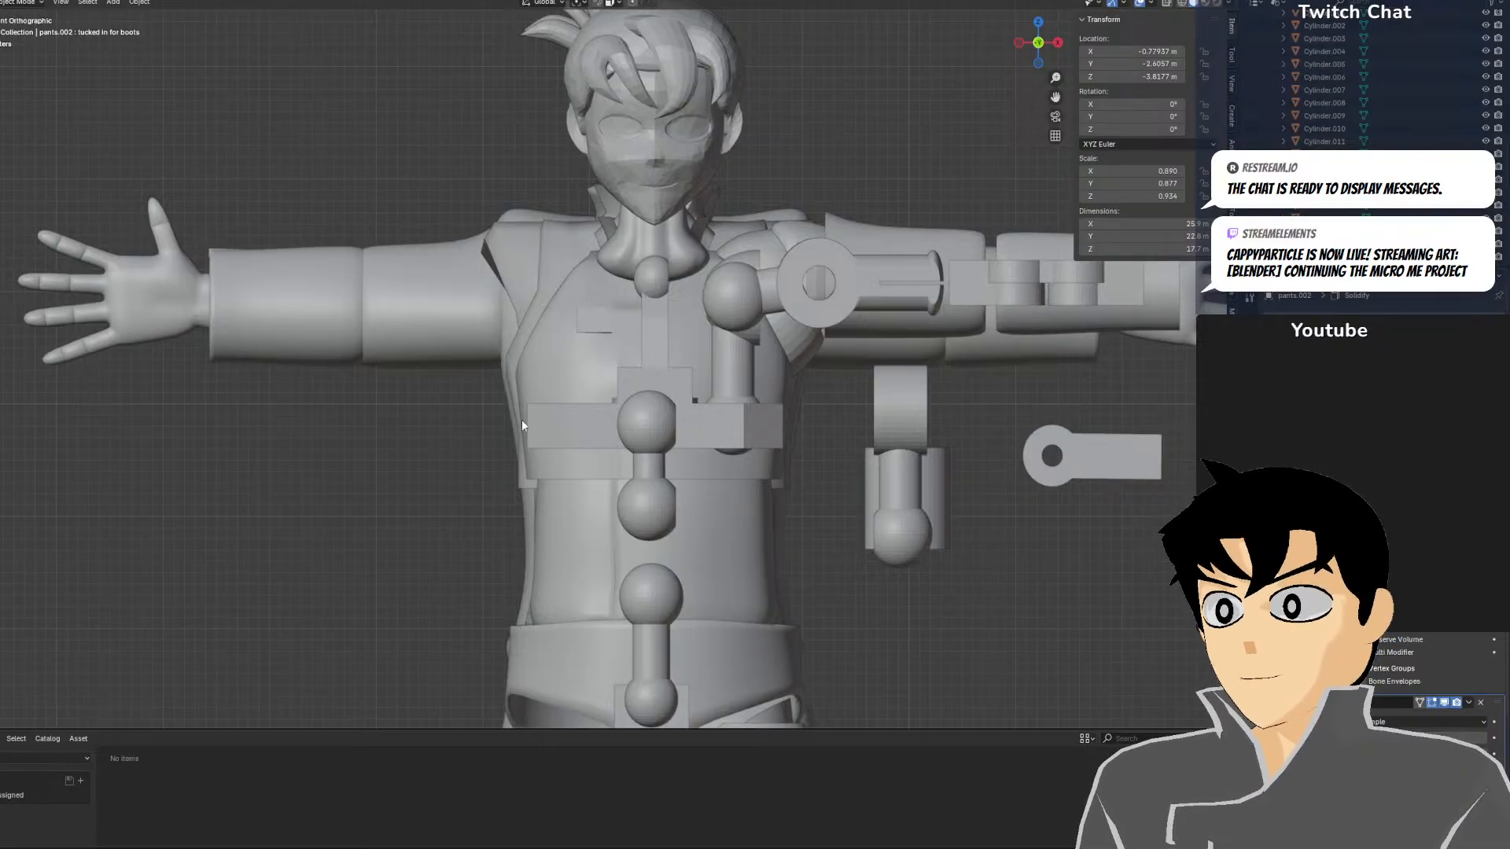
pyautogui.scroll(-3, 995, 440)
pyautogui.keyDown('shift'); pyautogui.moveTo(995, 439); pyautogui.dragTo(283, 308, button='middle'); pyautogui.keyUp('shift')
pyautogui.keyDown('shift'); pyautogui.moveTo(986, 397); pyautogui.dragTo(640, 358, button='middle'); pyautogui.keyUp('shift')
pyautogui.keyDown('shift'); pyautogui.moveTo(1101, 370); pyautogui.dragTo(157, 310, button='middle'); pyautogui.keyUp('shift')
pyautogui.scroll(2, 504, 338)
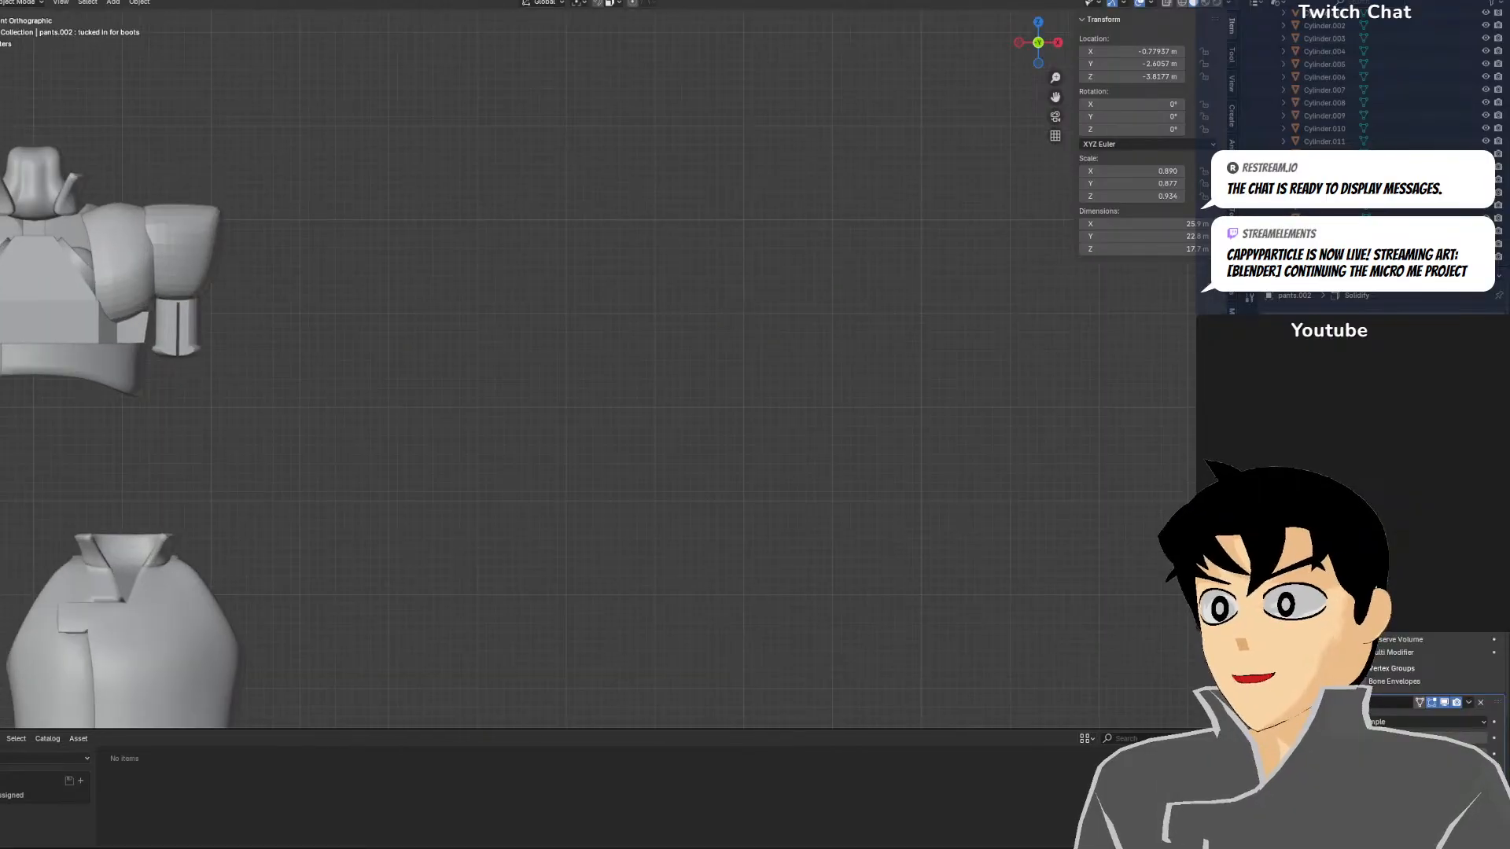
# Try to pull the chest frame out of the jacket, and undo the move
pyautogui.keyDown('shift'); pyautogui.moveTo(468, 301); pyautogui.dragTo(760, 319, button='middle'); pyautogui.keyUp('shift')
pyautogui.scroll(1, 608, 316)
pyautogui.moveTo(350, 313); pyautogui.dragTo(353, 421)
pyautogui.rightClick(352, 420)
pyautogui.moveTo(260, 317); pyautogui.dragTo(783, 336)
pyautogui.scroll(-1, 782, 335)
pyautogui.moveTo(782, 335); pyautogui.dragTo(791, 382, button='middle')
pyautogui.press('KP_1')
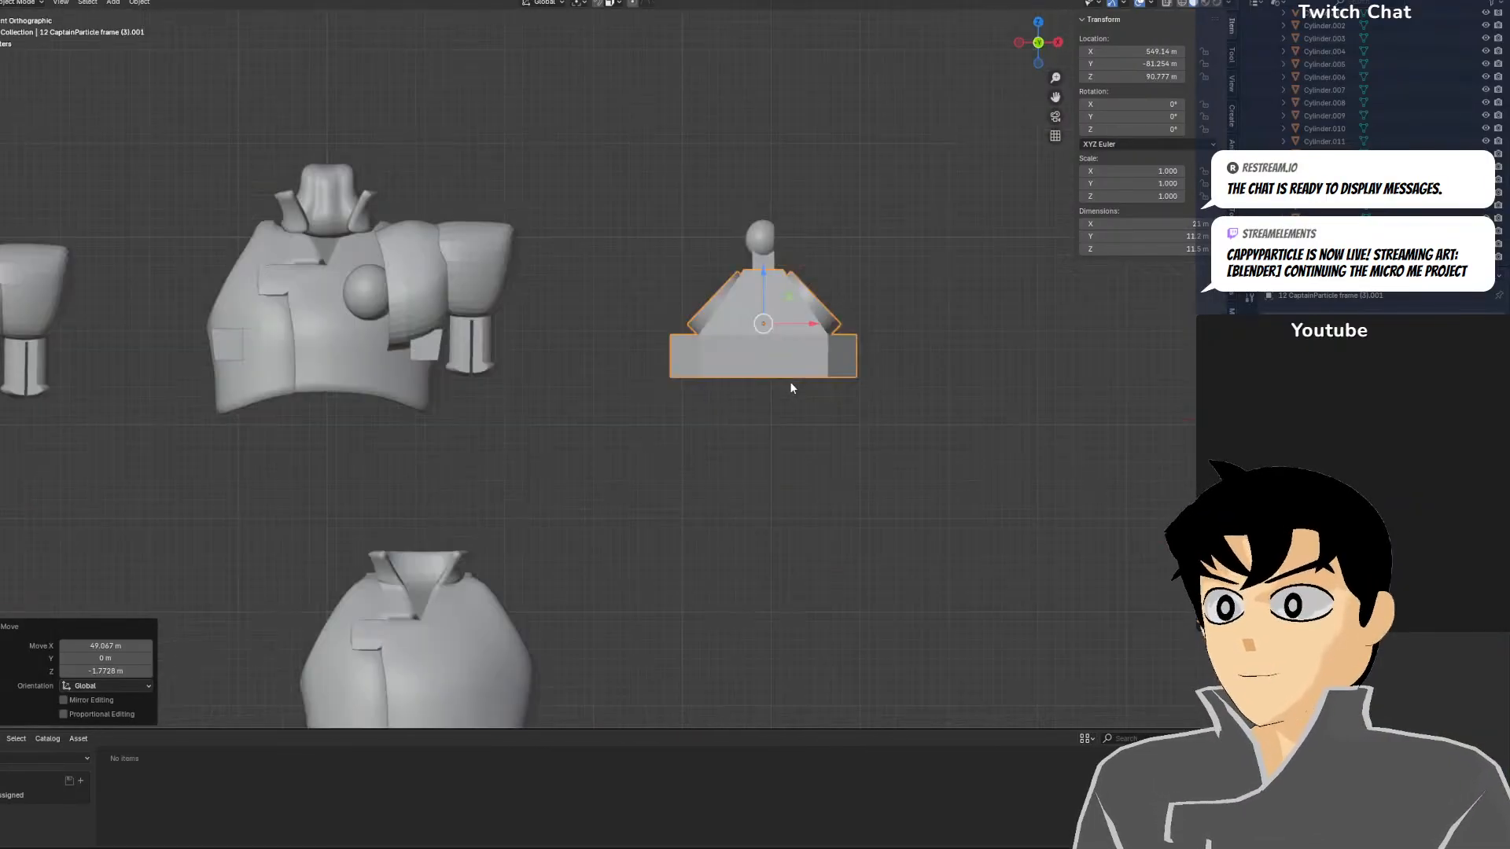
pyautogui.hotkey('ctrl', 'z')
# Examine how the chest and shoulder joints sit inside the assembled figure
pyautogui.scroll(-1, 791, 385)
pyautogui.keyDown('shift'); pyautogui.moveTo(472, 421); pyautogui.dragTo(1058, 357, button='middle'); pyautogui.keyUp('shift')
pyautogui.keyDown('shift'); pyautogui.moveTo(377, 394); pyautogui.dragTo(1205, 400, button='middle'); pyautogui.keyUp('shift')
pyautogui.keyDown('shift'); pyautogui.moveTo(32, 275); pyautogui.dragTo(630, 319, button='middle'); pyautogui.keyUp('shift')
pyautogui.scroll(3, 630, 320)
pyautogui.keyDown('shift'); pyautogui.moveTo(838, 220); pyautogui.dragTo(521, 368, button='middle'); pyautogui.keyUp('shift')
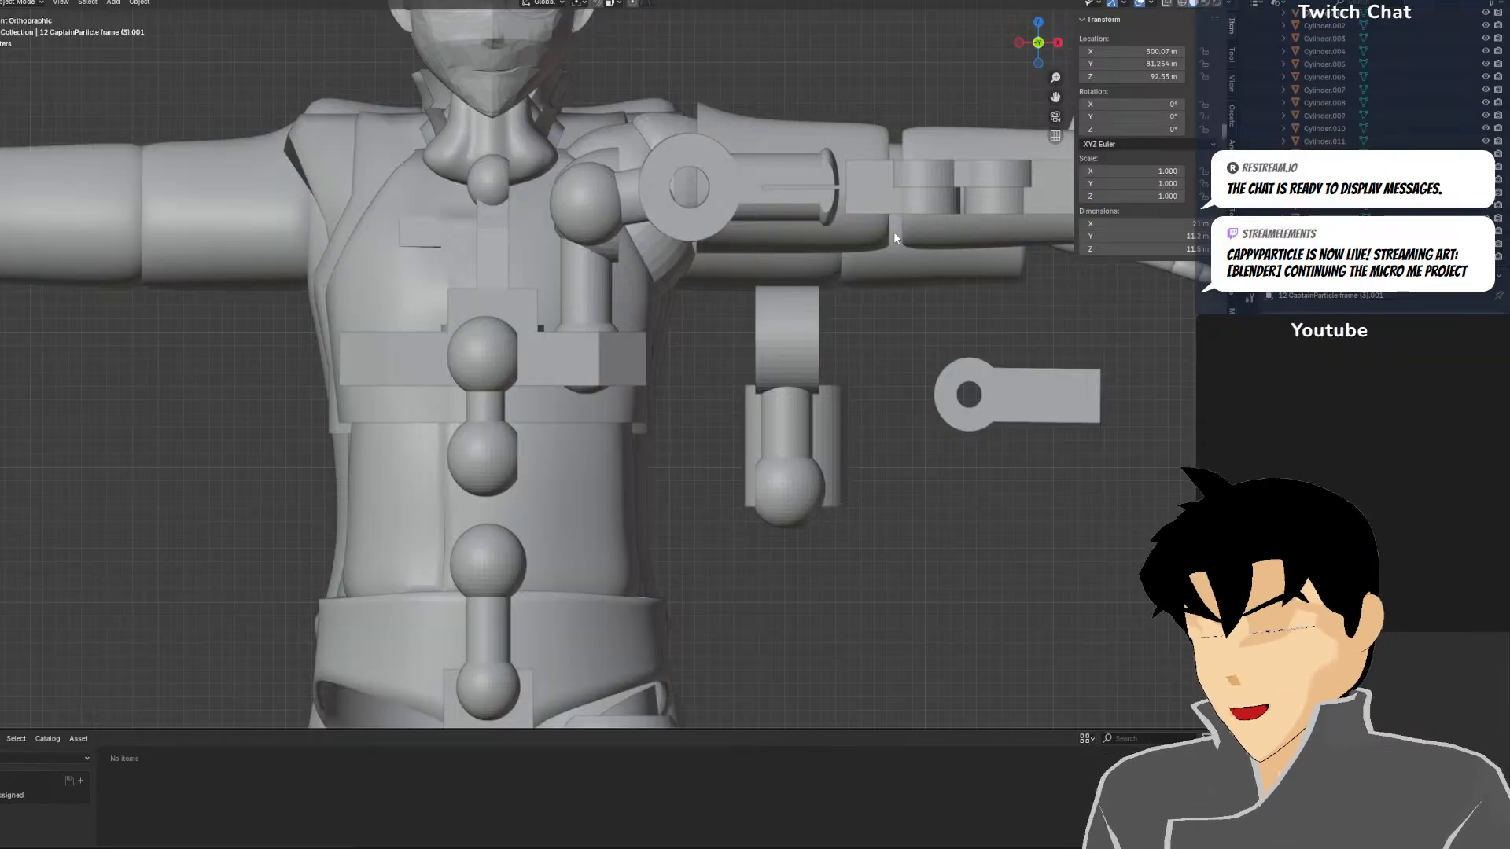
pyautogui.scroll(-3, 927, 265)
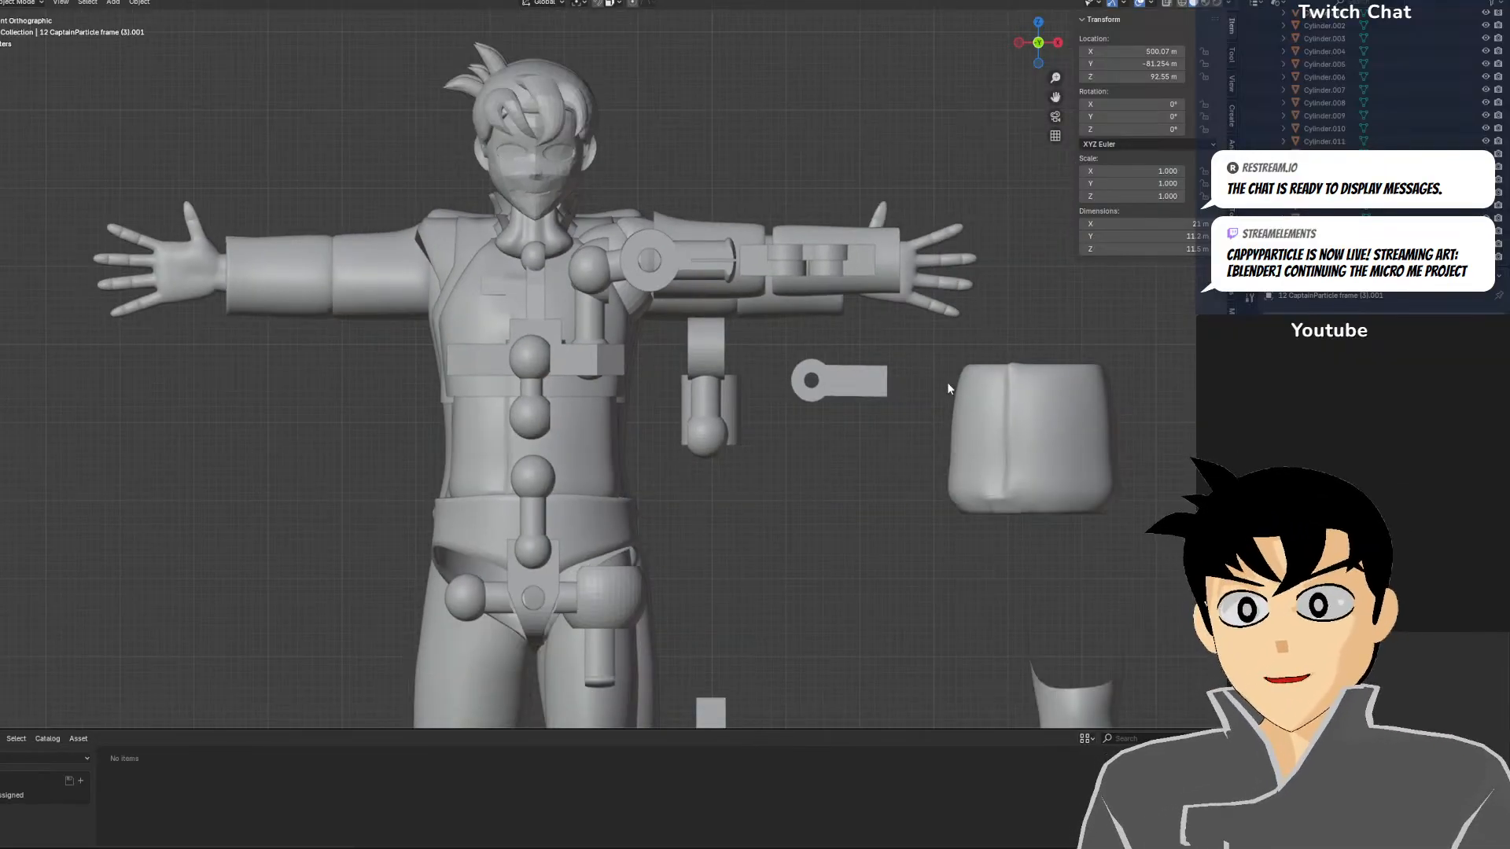
pyautogui.scroll(-1, 947, 384)
# Move the jacket's shoulder piece down off the shoulder joint and inspect the socket layout in wireframe
pyautogui.keyDown('shift'); pyautogui.moveTo(737, 359); pyautogui.dragTo(0, 224, button='middle'); pyautogui.keyUp('shift')
pyautogui.keyDown('shift'); pyautogui.moveTo(1106, 343); pyautogui.dragTo(920, 387, button='middle'); pyautogui.keyUp('shift')
pyautogui.scroll(4, 920, 388)
pyautogui.moveTo(967, 242); pyautogui.dragTo(885, 396)
pyautogui.scroll(3, 886, 399)
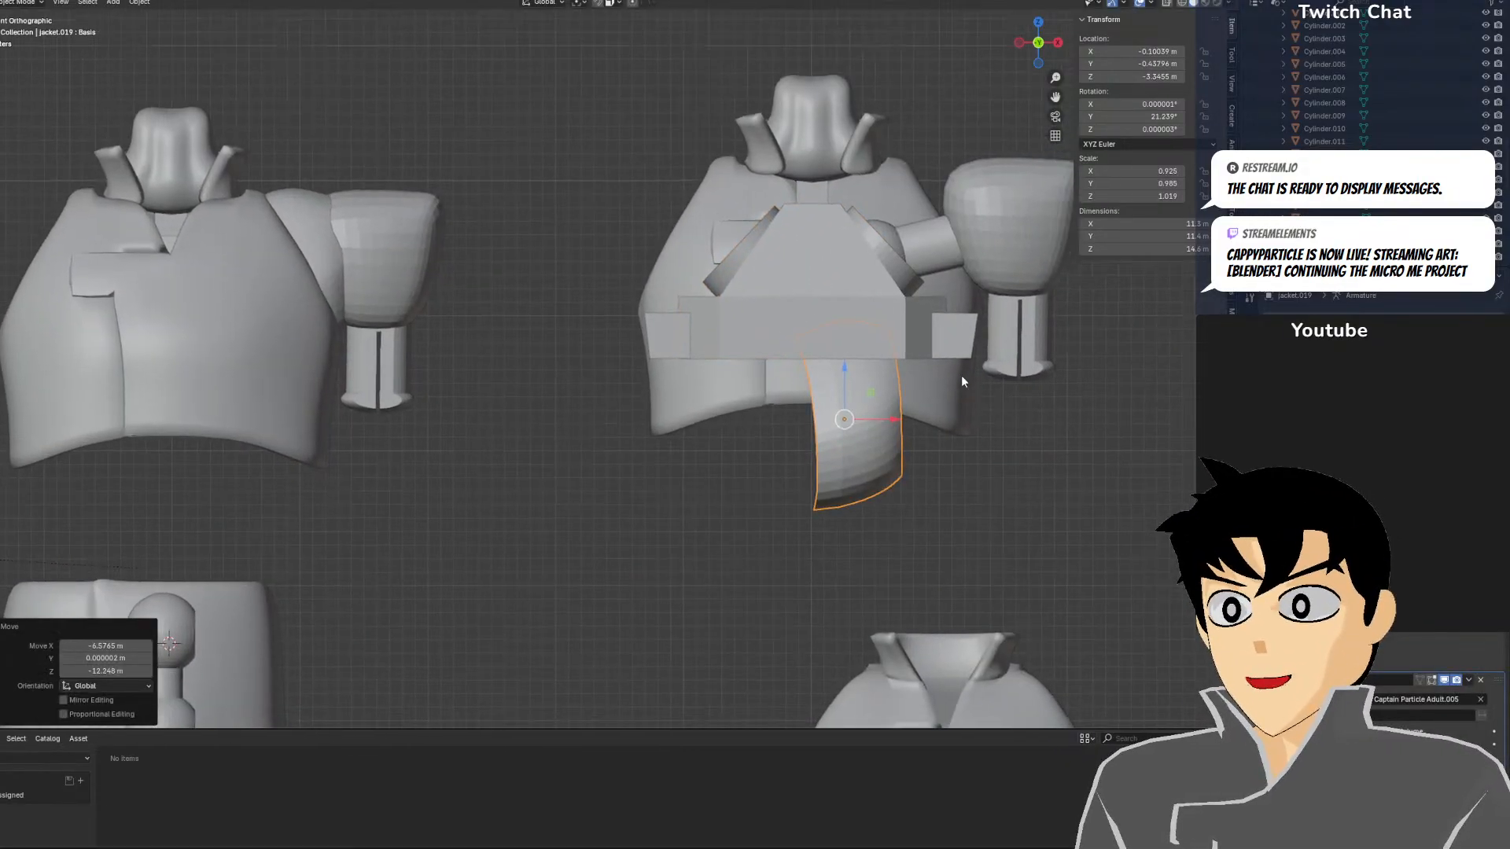
pyautogui.keyDown('shift'); pyautogui.moveTo(941, 399); pyautogui.dragTo(800, 335, button='middle'); pyautogui.keyUp('shift')
pyautogui.press('z')
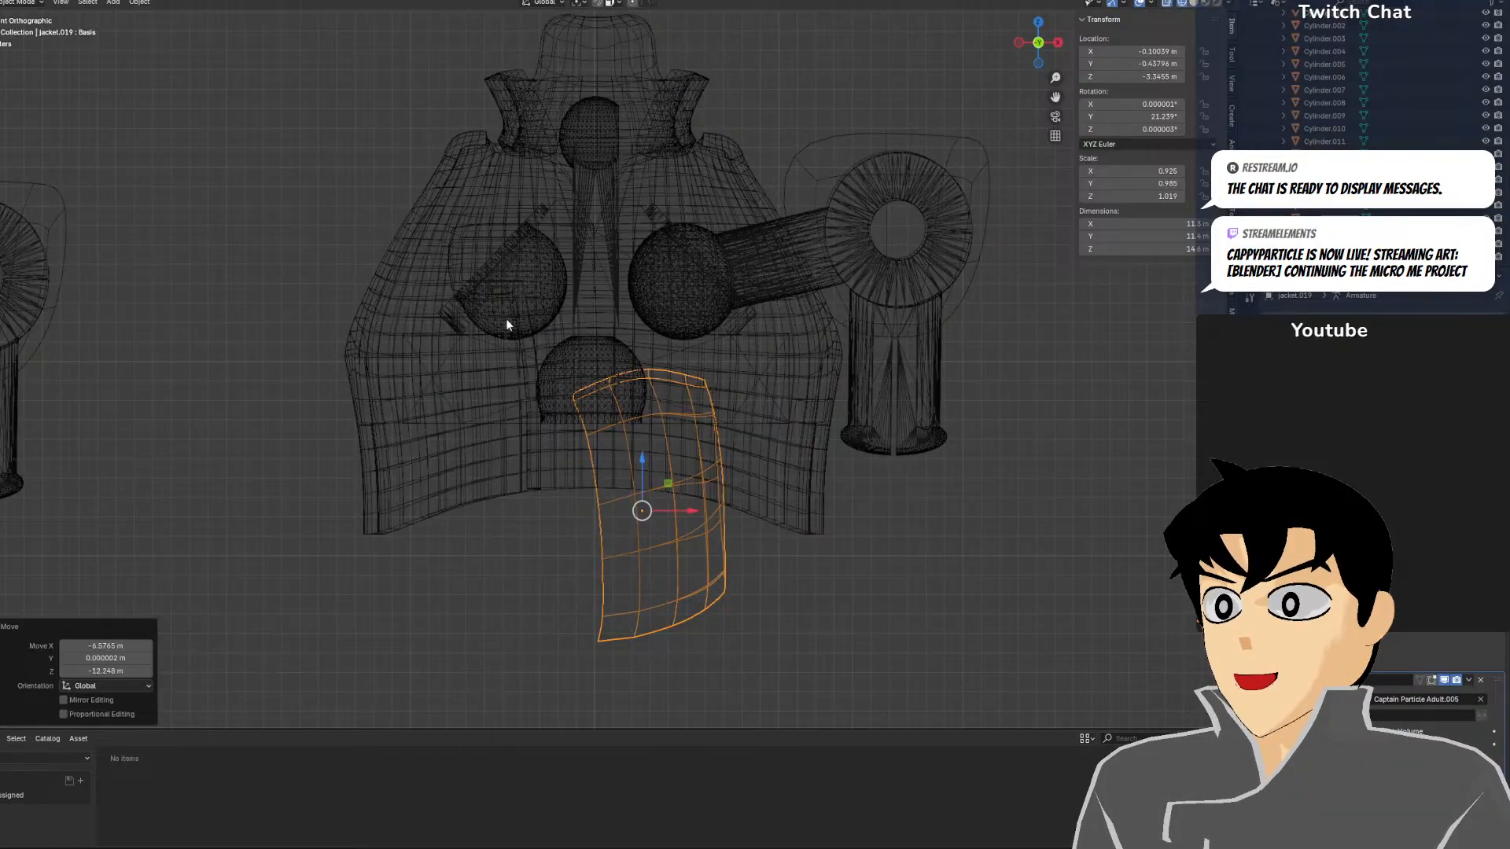
pyautogui.press('z')
# Slide the chest frame sideways off the jacket to expose the shoulder ball joint, and shift a small frame joint slightly
pyautogui.moveTo(585, 366); pyautogui.dragTo(195, 468)
pyautogui.moveTo(195, 468); pyautogui.dragTo(200, 462, button='middle')
pyautogui.scroll(-3, 200, 461)
pyautogui.keyDown('shift'); pyautogui.moveTo(408, 313); pyautogui.dragTo(574, 460, button='middle'); pyautogui.keyUp('shift')
pyautogui.scroll(5, 625, 495)
pyautogui.moveTo(683, 274)
pyautogui.mouseDown()
pyautogui.moveTo(688, 250)
pyautogui.moveTo(681, 362)
pyautogui.moveTo(685, 283)
pyautogui.mouseUp()
pyautogui.press('KP_1')
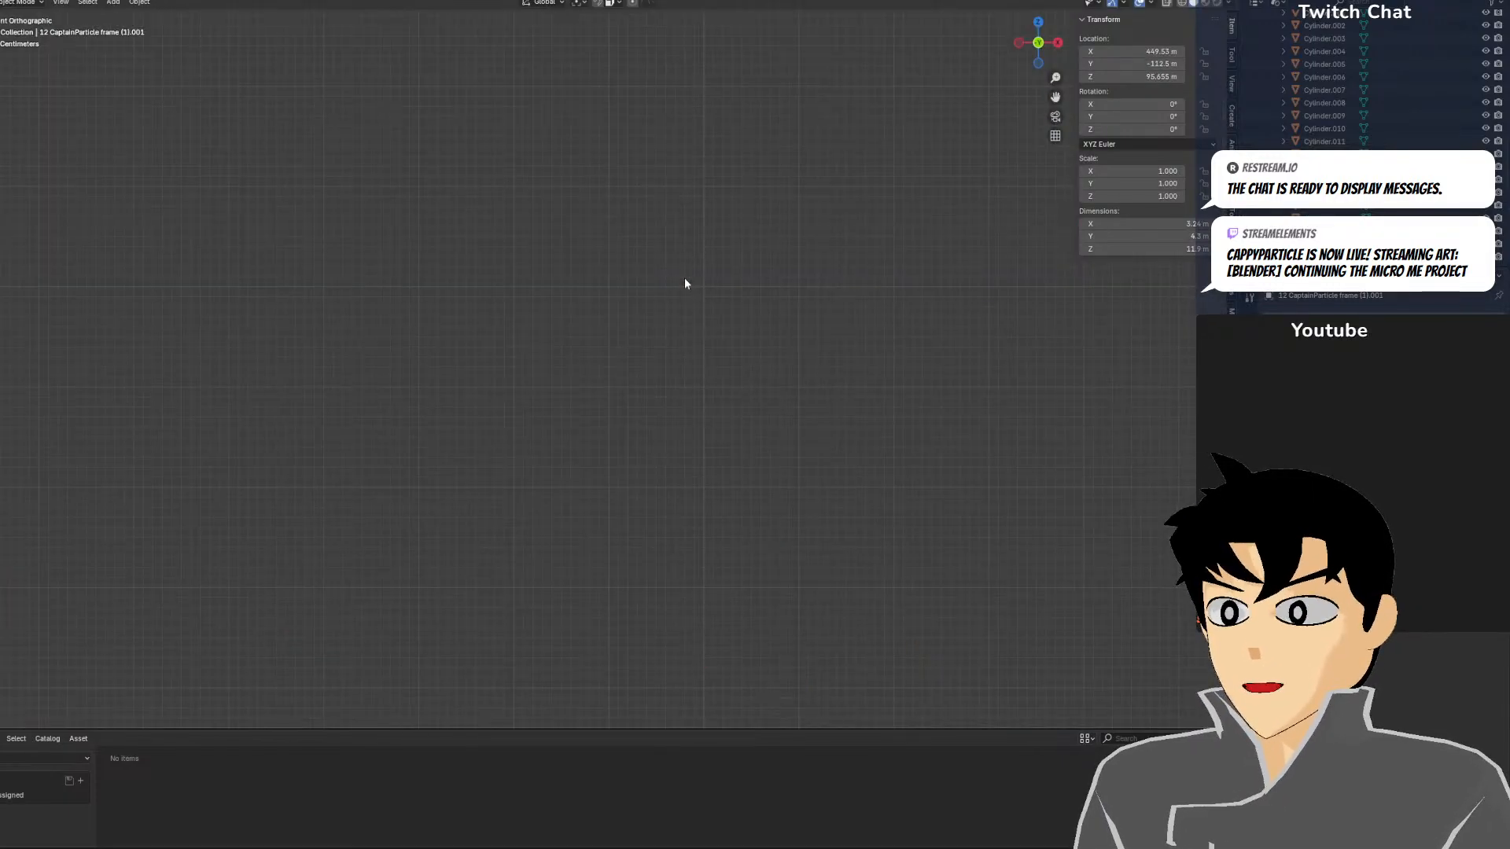
# Undo the moves of the frame parts and the jacket's shoulder piece
pyautogui.scroll(-7, 684, 278)
pyautogui.keyDown('shift'); pyautogui.moveTo(633, 562); pyautogui.dragTo(399, 383, button='middle'); pyautogui.keyUp('shift')
pyautogui.hotkey('ctrl', 'z')
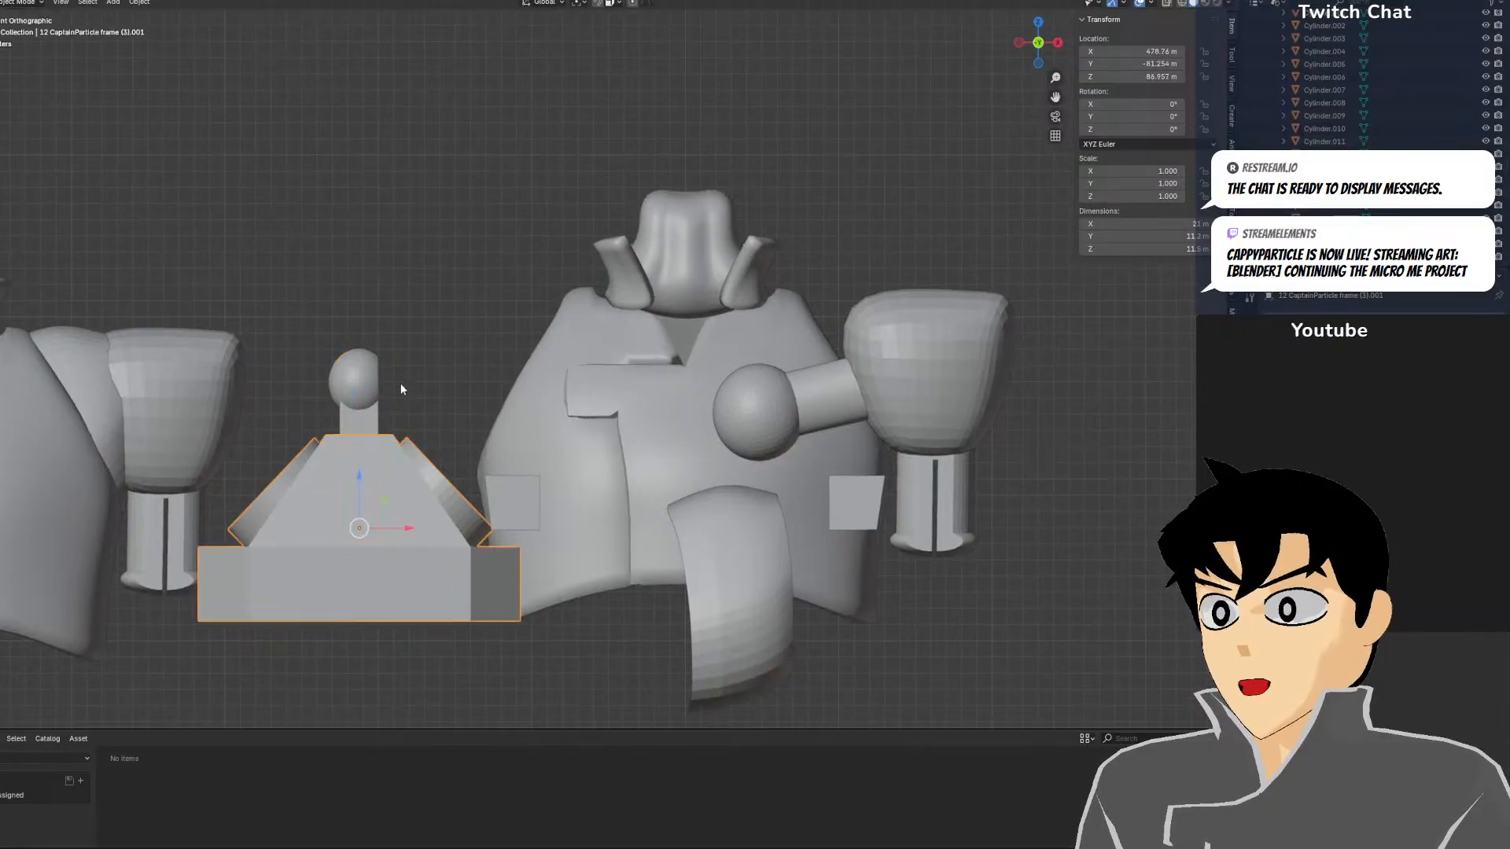
pyautogui.hotkey('ctrl', 'z')
pyautogui.hotkey('ctrl', 'z')
pyautogui.hotkey('ctrl', 'z')
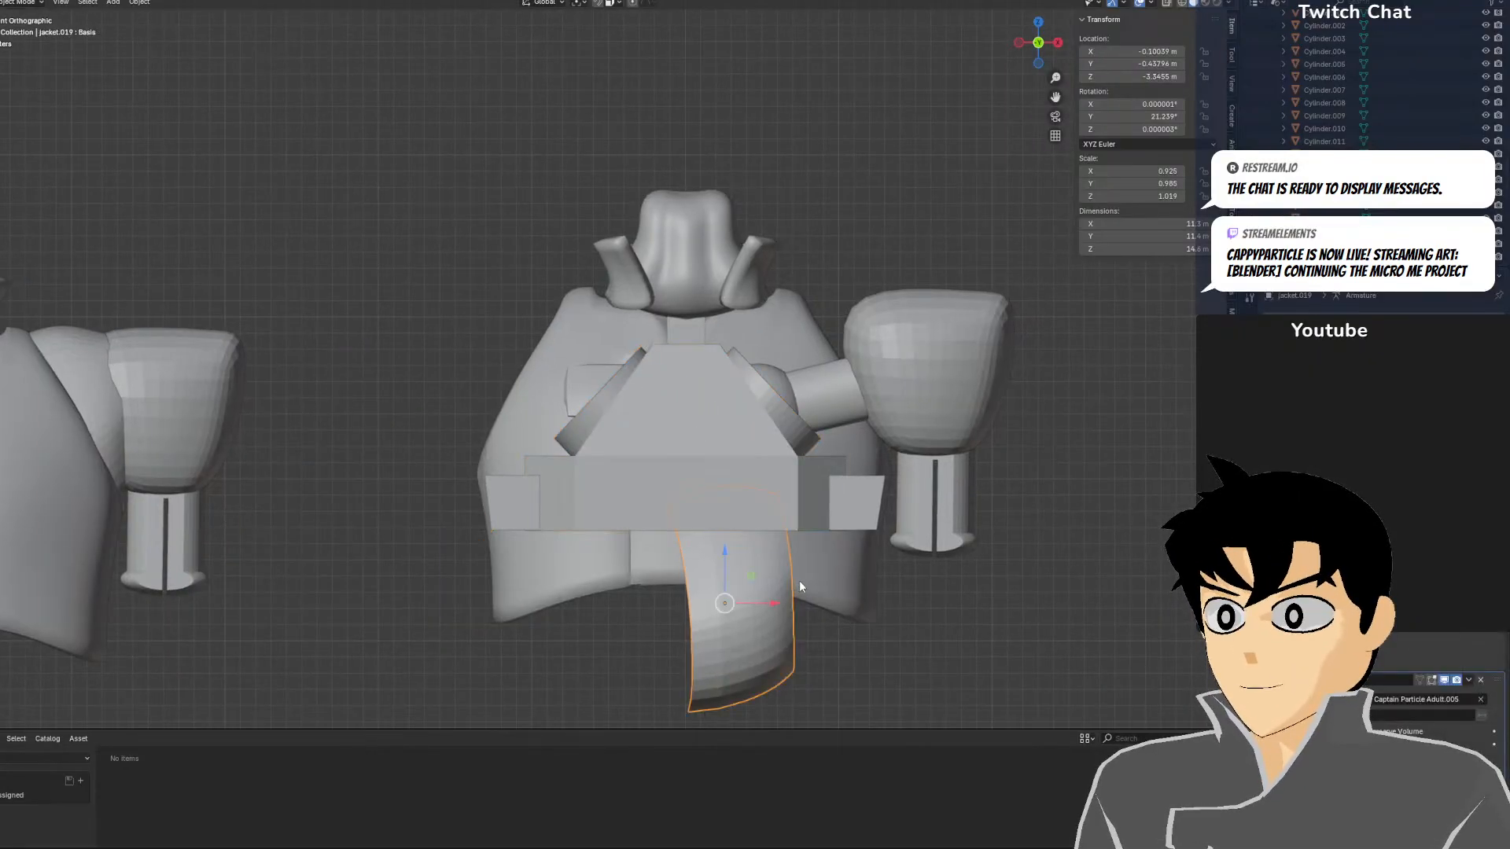
# Switch to Tinkercad and examine the coloured joint parts of the 1/12 CaptainParticle frame design
pyautogui.moveTo(230, 845)
pyautogui.click(283, 807)
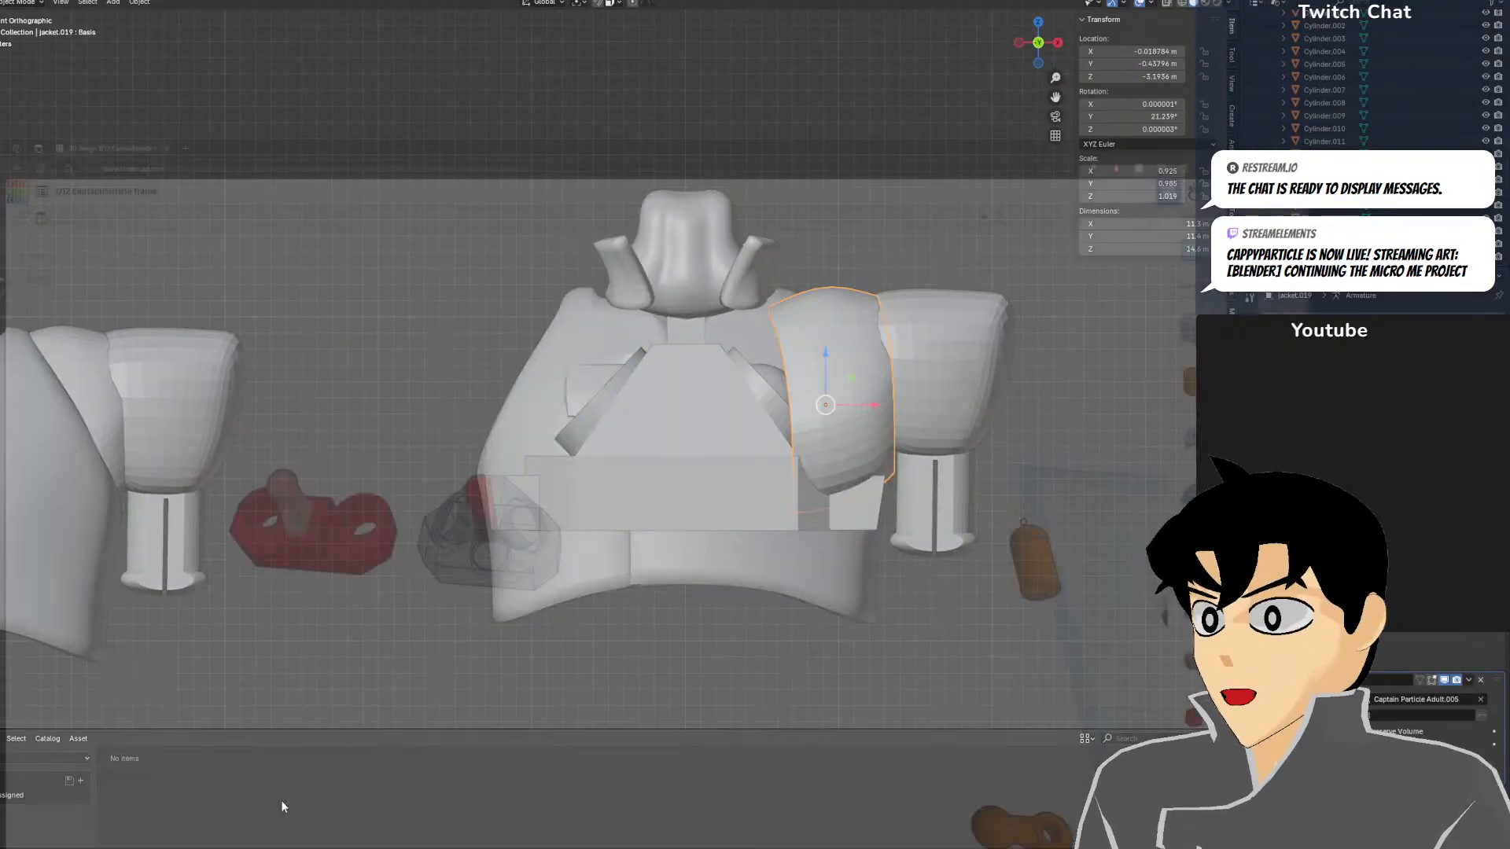
pyautogui.scroll(-3, 792, 427)
pyautogui.moveTo(792, 427); pyautogui.dragTo(401, 276, button='middle')
pyautogui.moveTo(740, 288); pyautogui.dragTo(712, 206, button='middle')
pyautogui.moveTo(712, 206); pyautogui.dragTo(774, 446, button='right')
pyautogui.scroll(5, 773, 447)
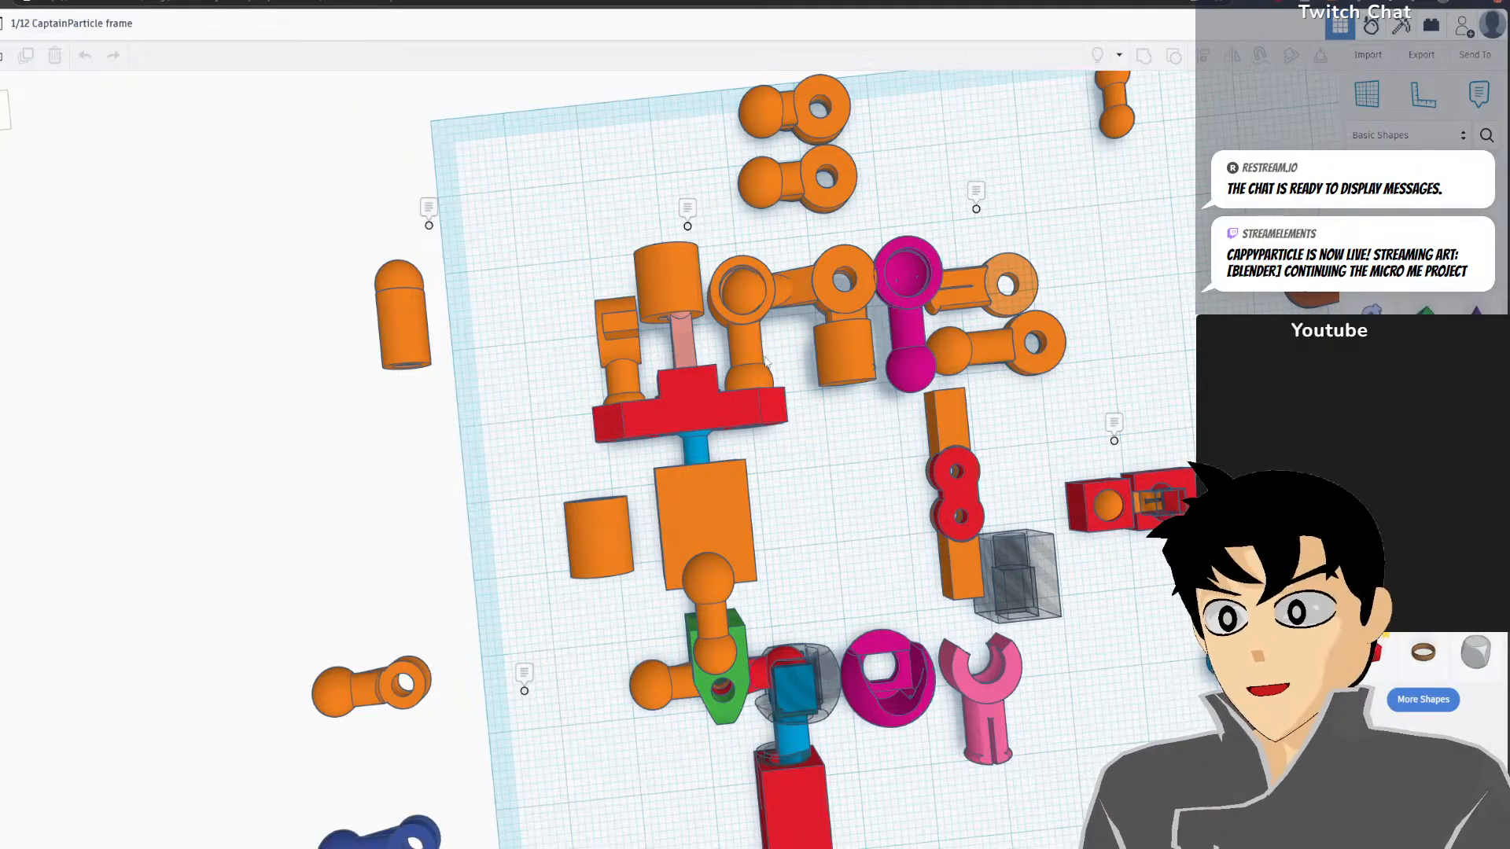
pyautogui.scroll(-2, 749, 411)
pyautogui.moveTo(448, 487); pyautogui.dragTo(673, 417, button='middle')
pyautogui.moveTo(417, 458); pyautogui.dragTo(118, 434, button='middle')
pyautogui.scroll(-1, 948, 463)
pyautogui.moveTo(949, 464); pyautogui.dragTo(866, 418, button='right')
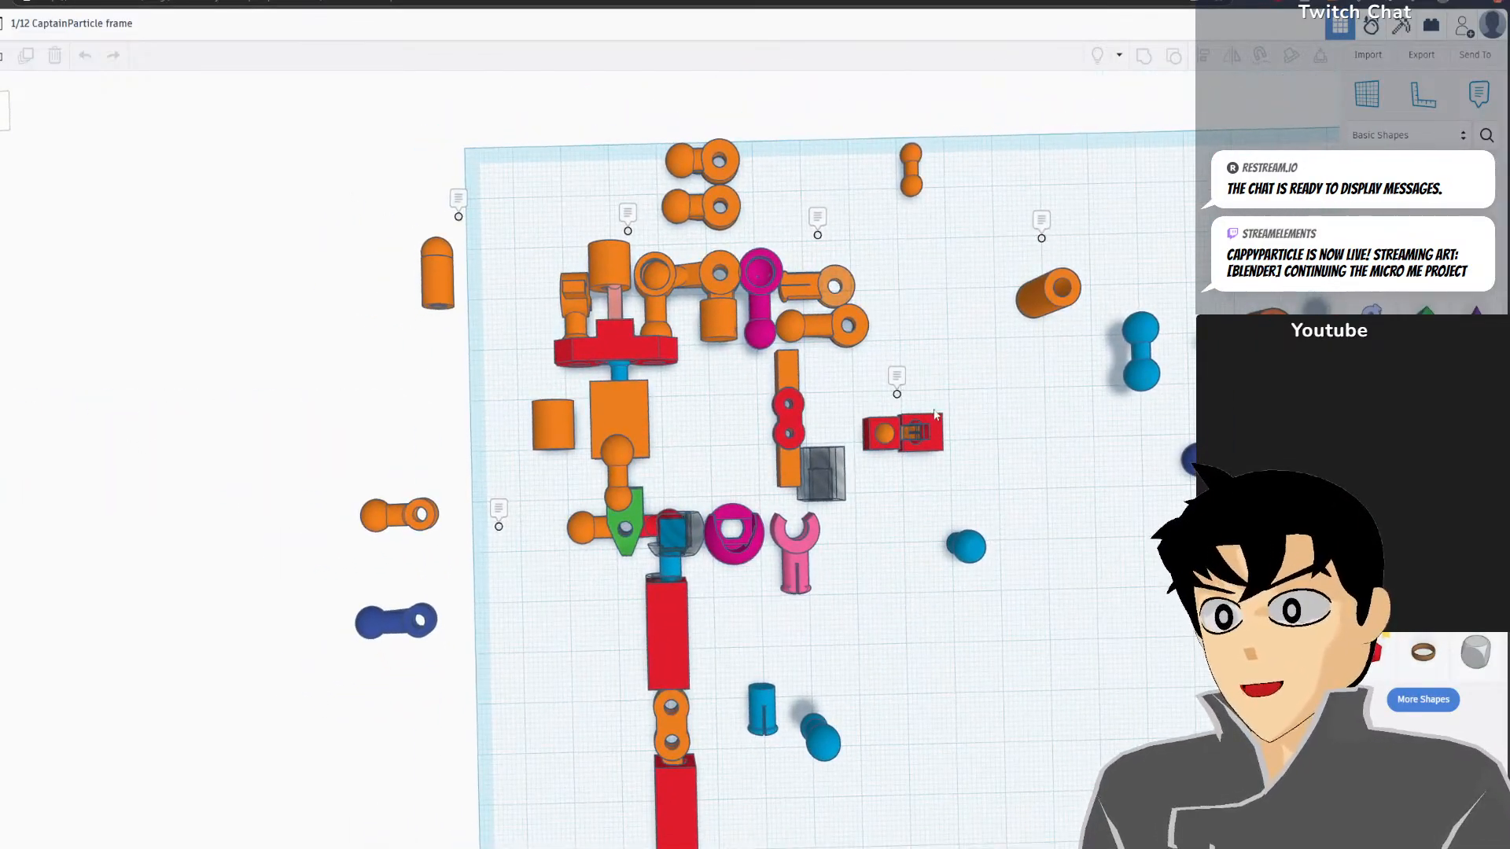
# Change the transparent chest frame shape beside the red one to solid green
pyautogui.moveTo(932, 408); pyautogui.dragTo(845, 586, button='middle')
pyautogui.scroll(1, 835, 566)
pyautogui.moveTo(739, 567); pyautogui.dragTo(867, 512, button='middle')
pyautogui.scroll(2, 933, 502)
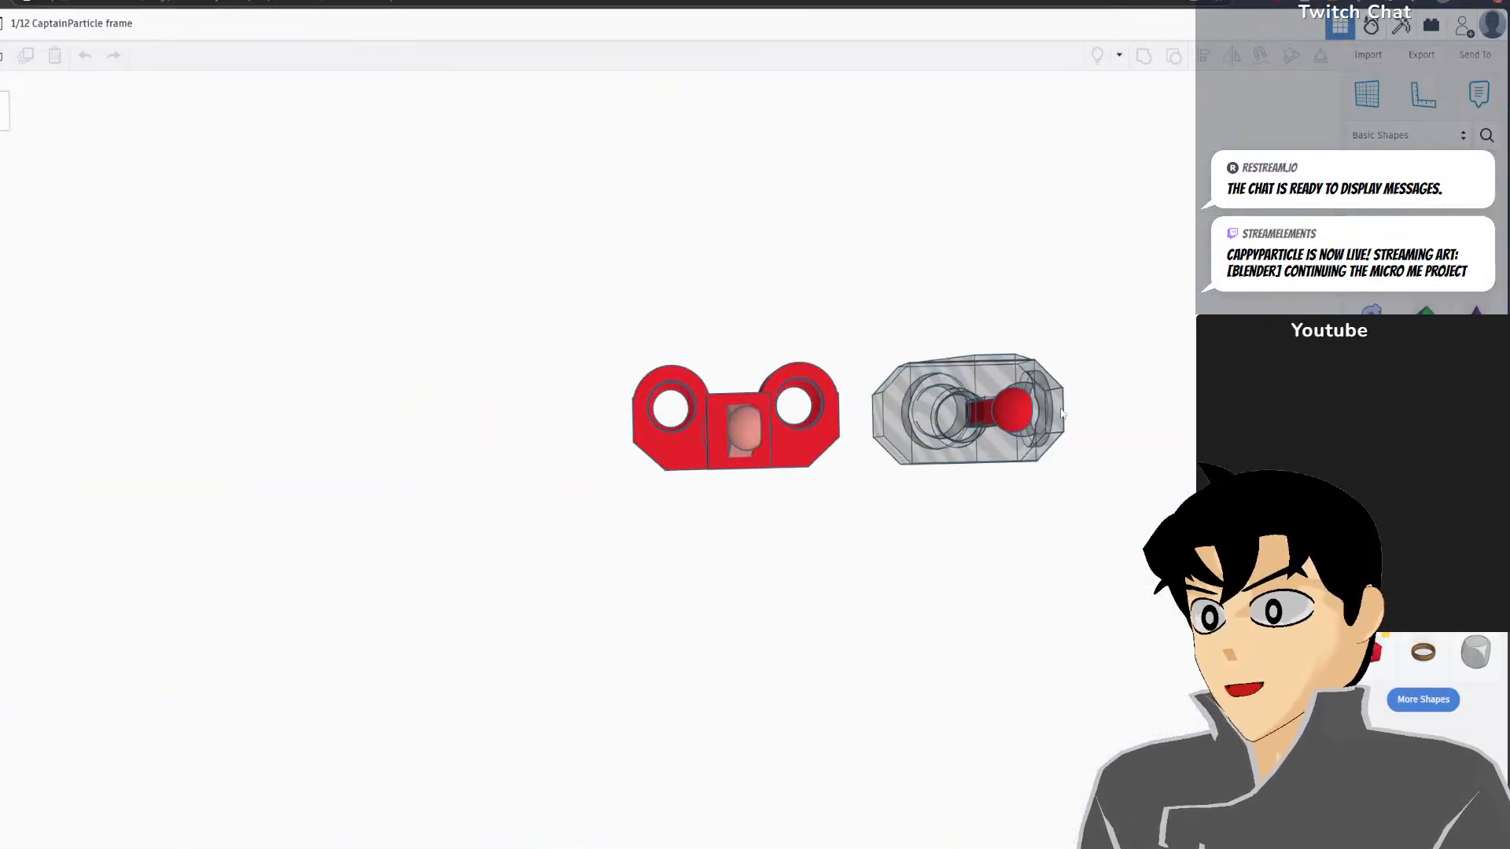
pyautogui.moveTo(794, 409); pyautogui.dragTo(794, 409, button='right')
pyautogui.moveTo(794, 409); pyautogui.dragTo(727, 468, button='middle')
pyautogui.click(818, 369)
pyautogui.click(1232, 138)
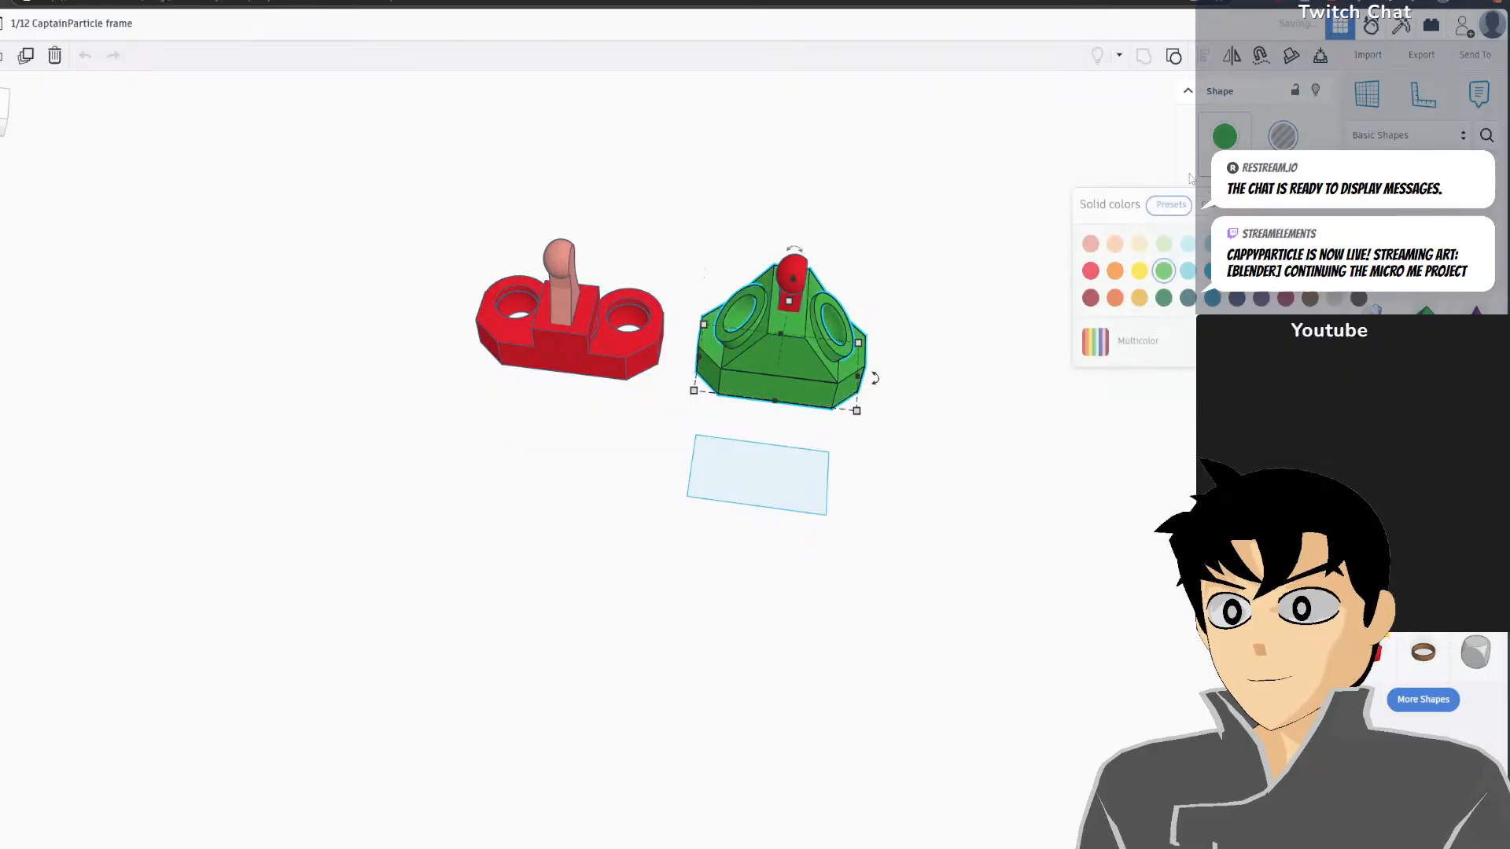
pyautogui.click(892, 338)
pyautogui.moveTo(560, 316); pyautogui.dragTo(542, 242, button='right')
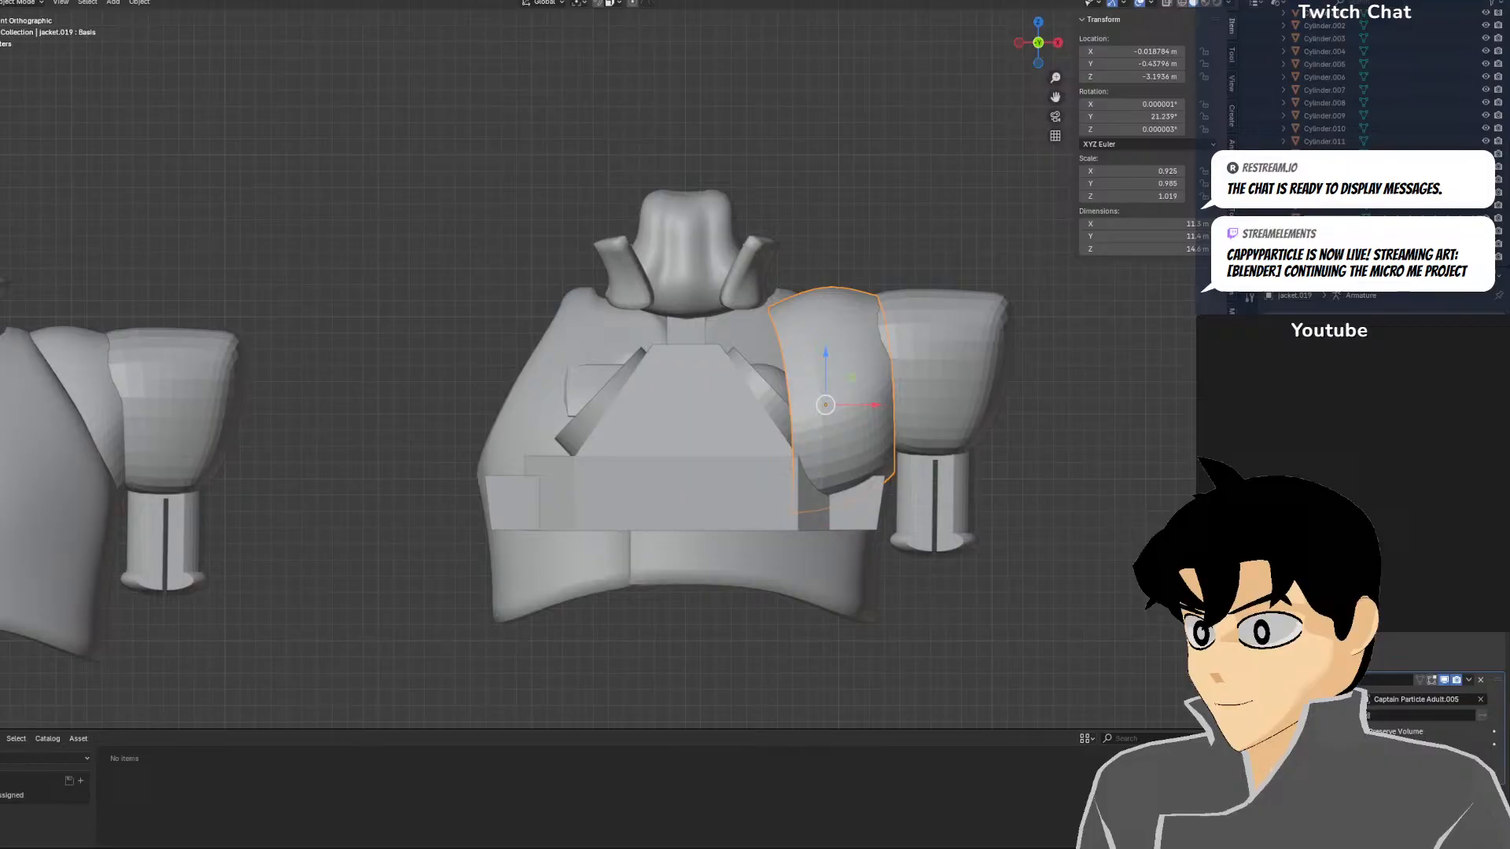
# Switch back to Blender and examine the jacket assemblies, the abdomen pieces and the figure's hip joints
pyautogui.scroll(2, 682, 484)
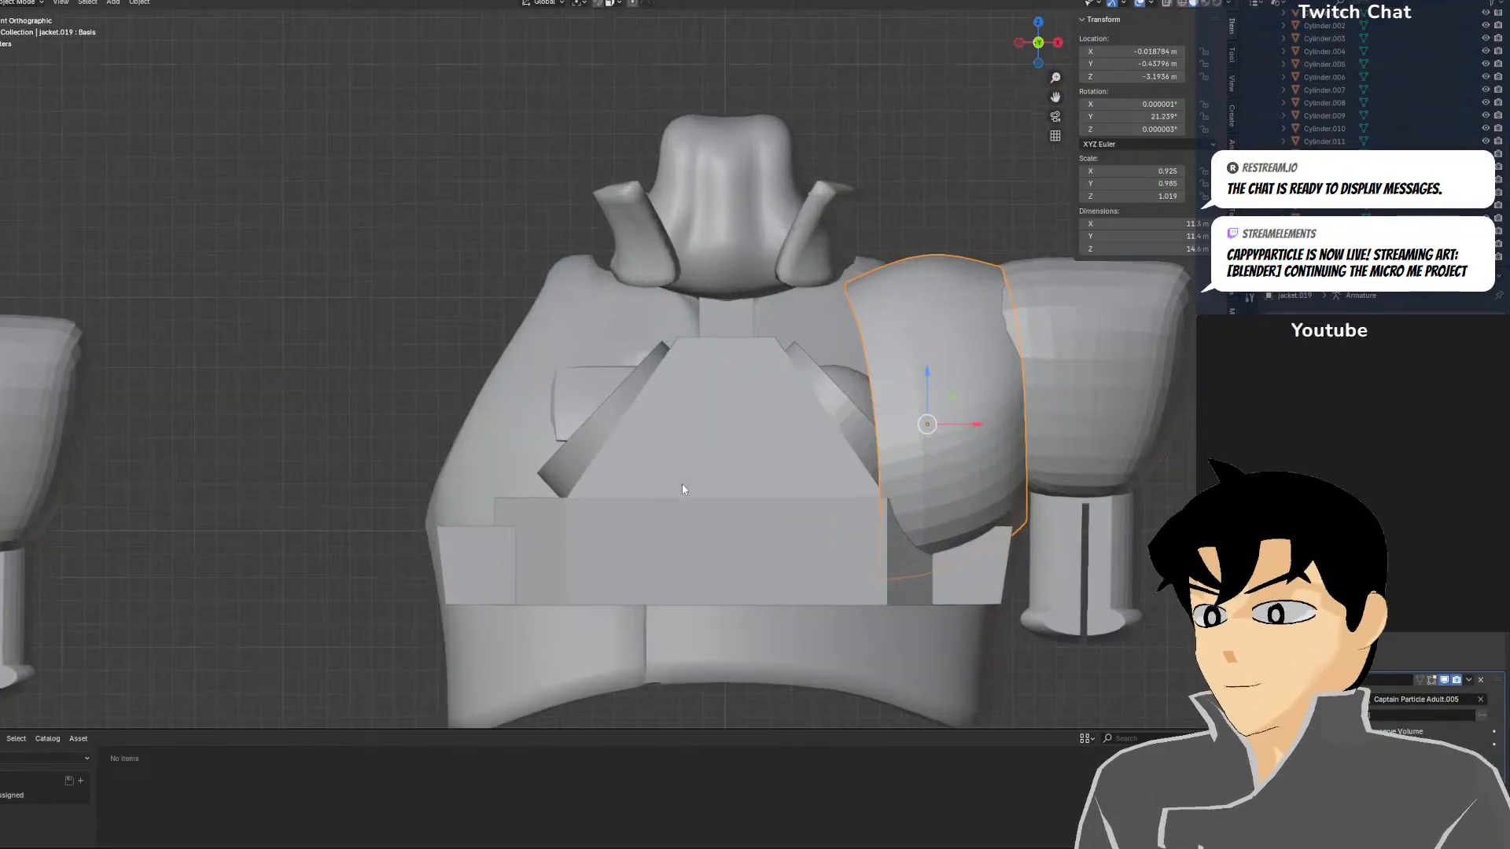
pyautogui.scroll(-2, 682, 484)
pyautogui.scroll(2, 684, 480)
pyautogui.scroll(-6, 683, 473)
pyautogui.keyDown('shift'); pyautogui.moveTo(495, 489); pyautogui.dragTo(711, 449, button='middle'); pyautogui.keyUp('shift')
pyautogui.scroll(3, 708, 449)
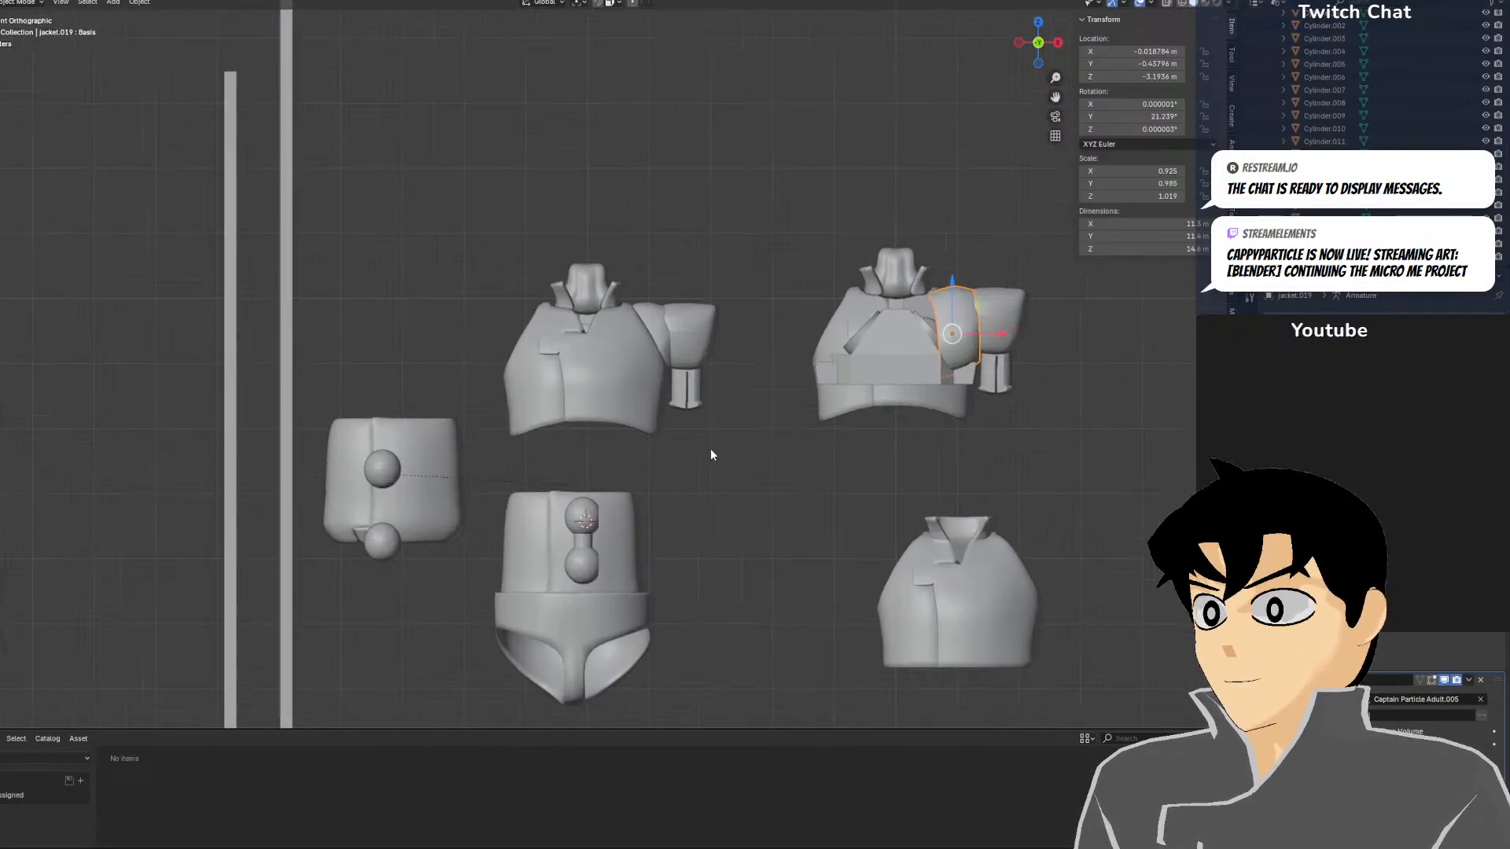
pyautogui.scroll(-2, 700, 449)
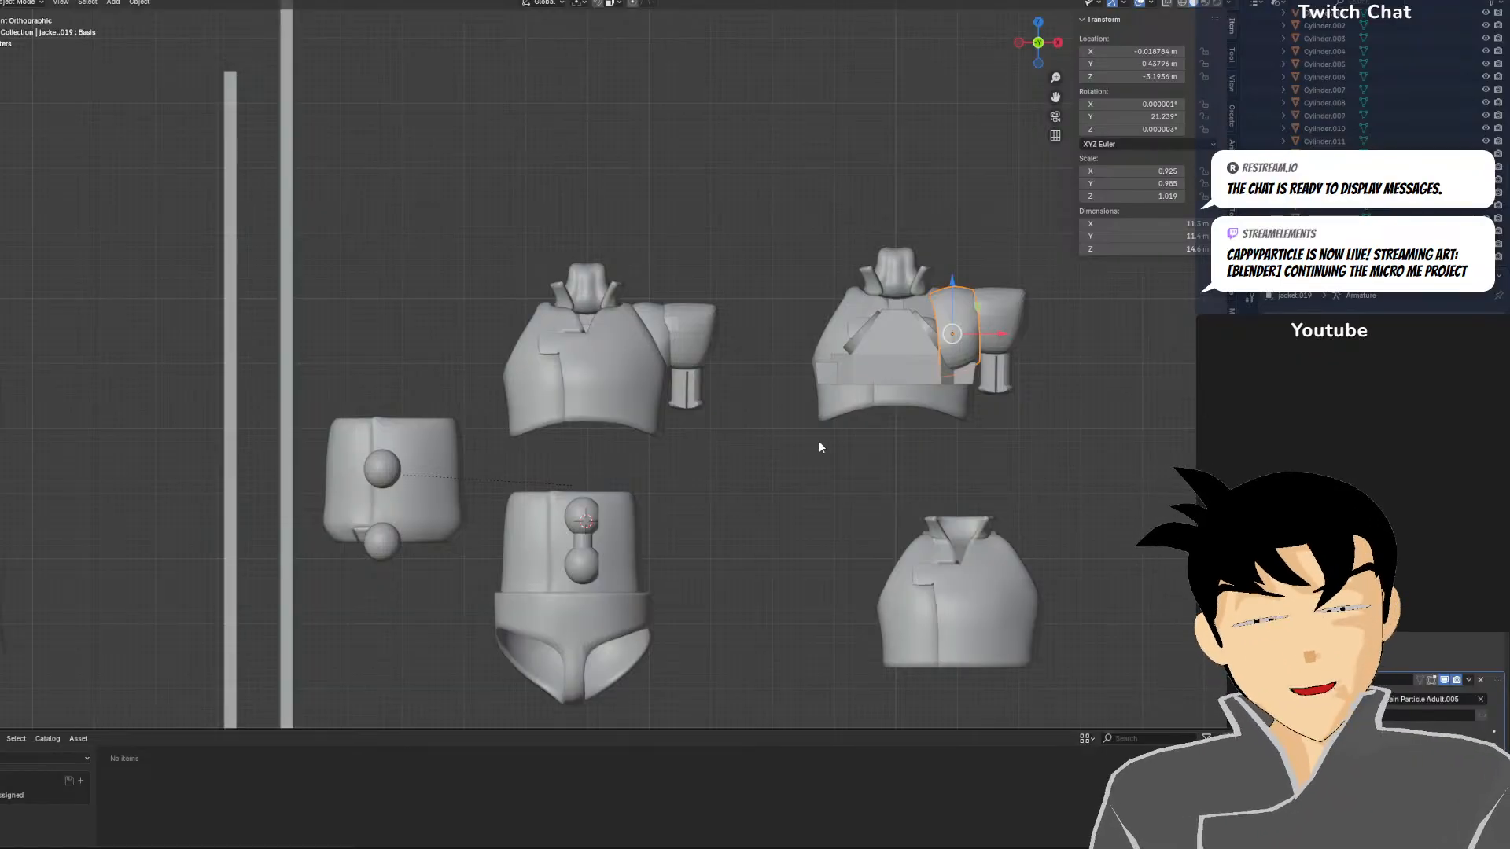
pyautogui.scroll(-4, 765, 493)
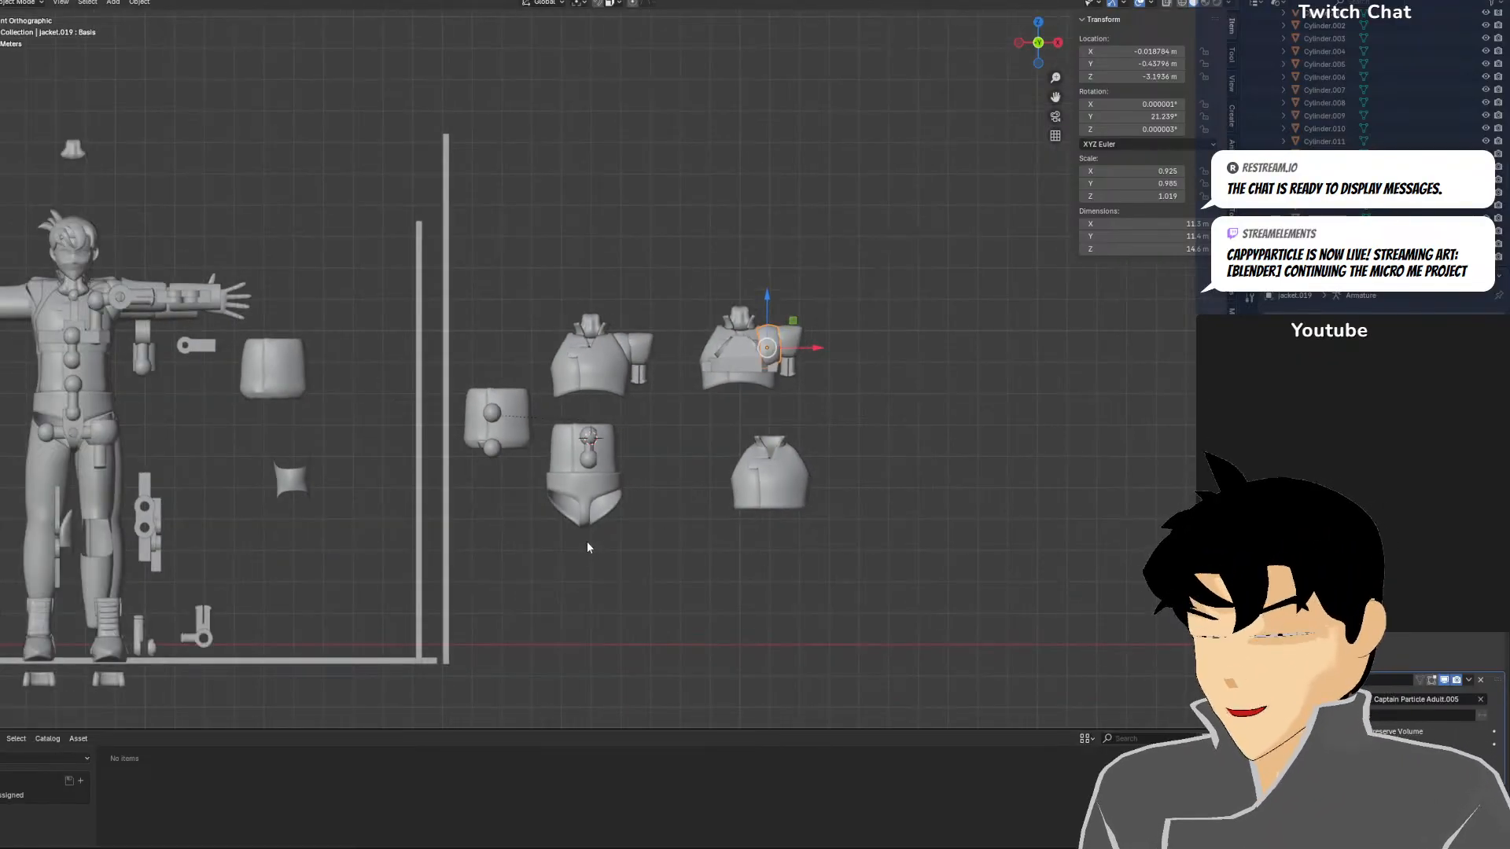
pyautogui.keyDown('shift'); pyautogui.moveTo(587, 542); pyautogui.dragTo(794, 400, button='middle'); pyautogui.keyUp('shift')
pyautogui.scroll(3, 473, 384)
pyautogui.keyDown('shift'); pyautogui.moveTo(200, 394); pyautogui.dragTo(705, 442, button='middle'); pyautogui.keyUp('shift')
pyautogui.scroll(3, 704, 440)
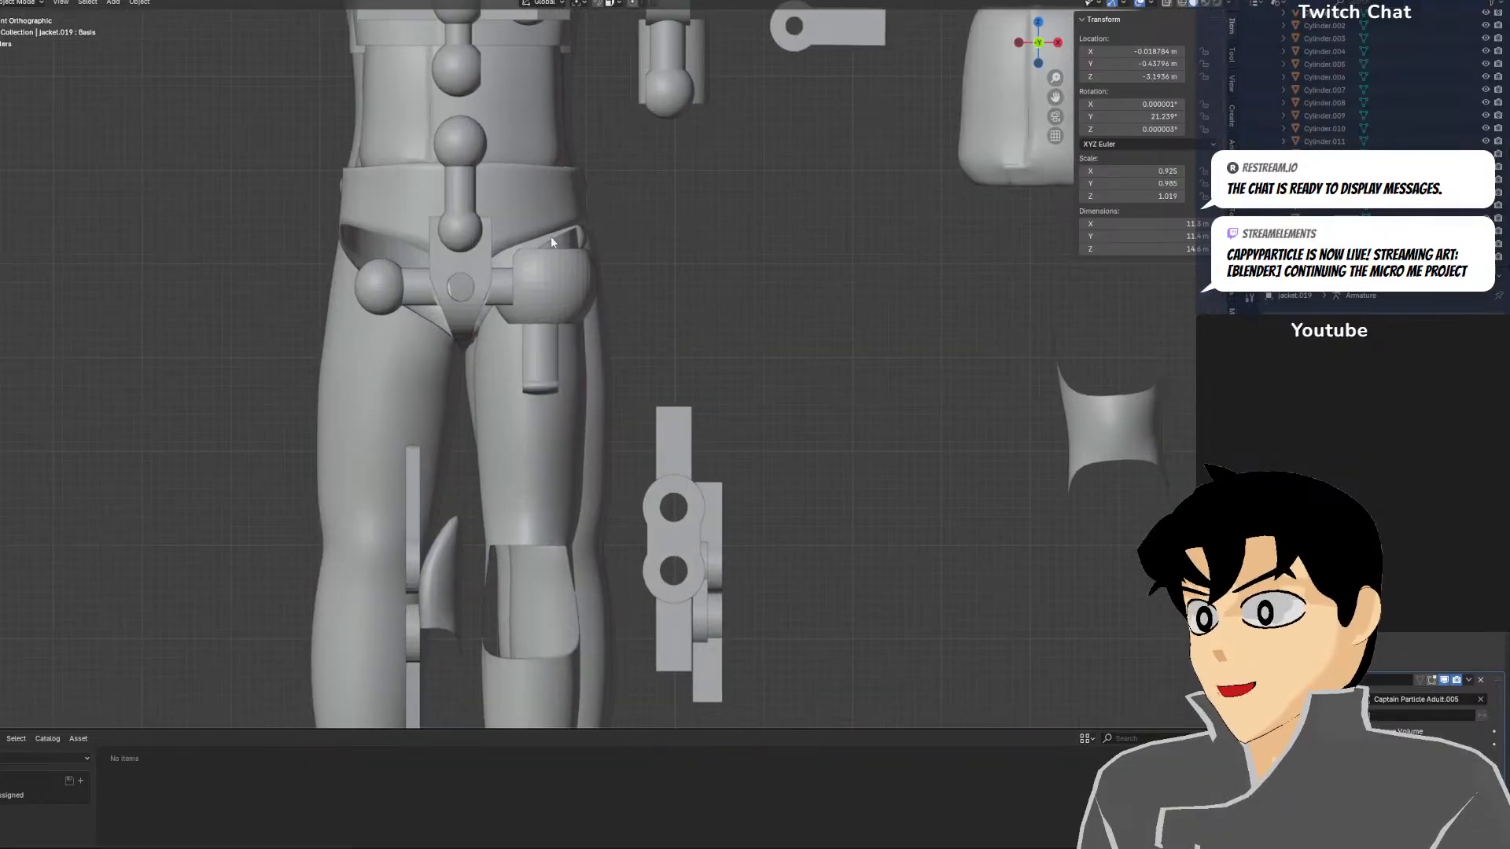
pyautogui.moveTo(550, 236); pyautogui.dragTo(879, 259)
pyautogui.rightClick(879, 262)
pyautogui.keyDown('shift'); pyautogui.moveTo(843, 282); pyautogui.dragTo(771, 435, button='middle'); pyautogui.keyUp('shift')
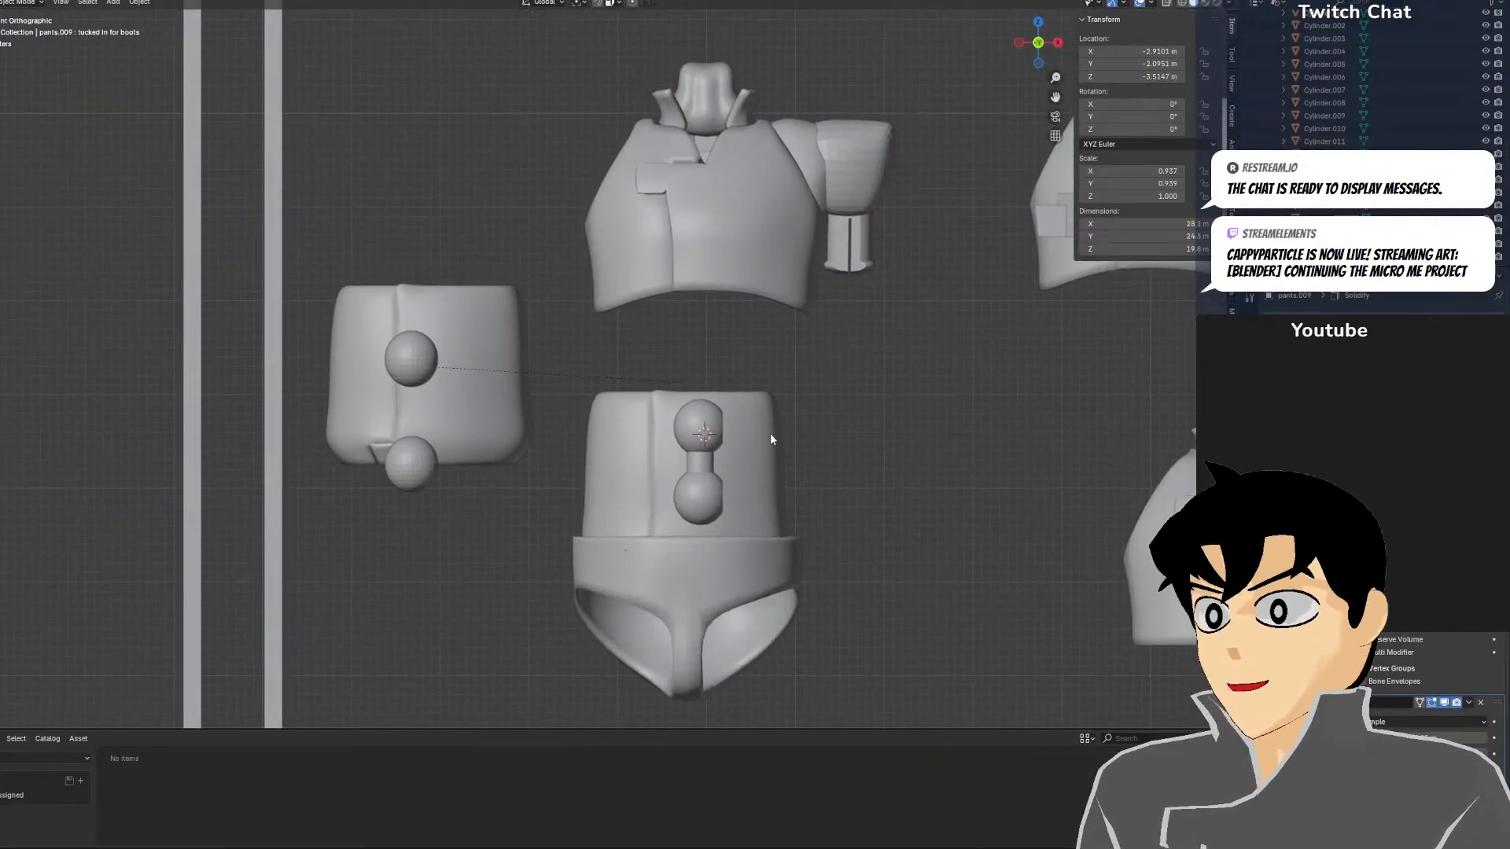
pyautogui.click(770, 489)
pyautogui.click(530, 386)
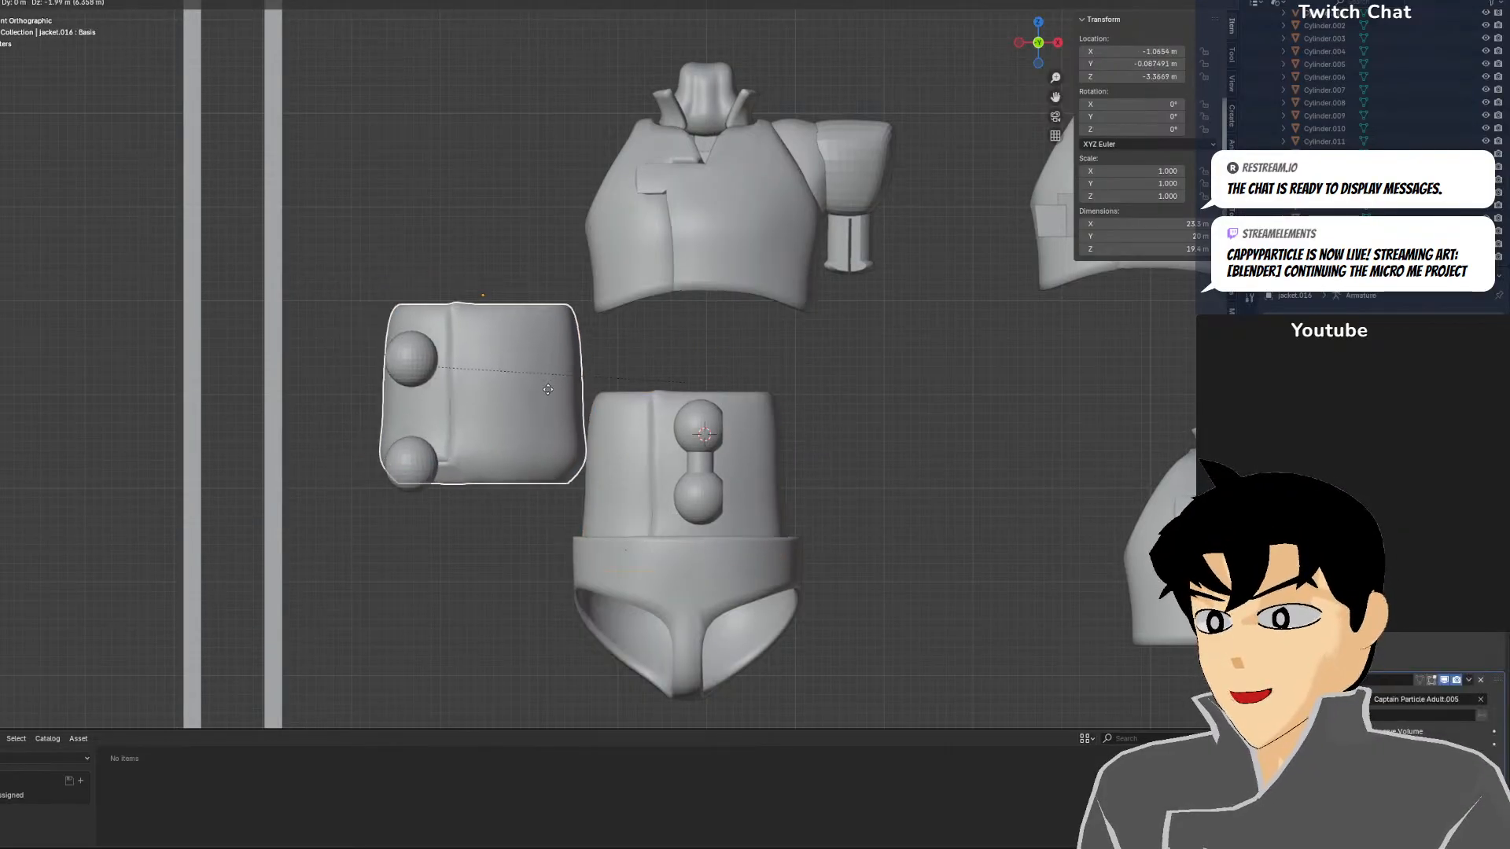
# Duplicate the separate abdomen piece and place the copy about 57 m below the original
pyautogui.keyDown('shift'); pyautogui.moveTo(520, 410); pyautogui.dragTo(675, 348, button='middle'); pyautogui.keyUp('shift')
pyautogui.scroll(-3, 649, 332)
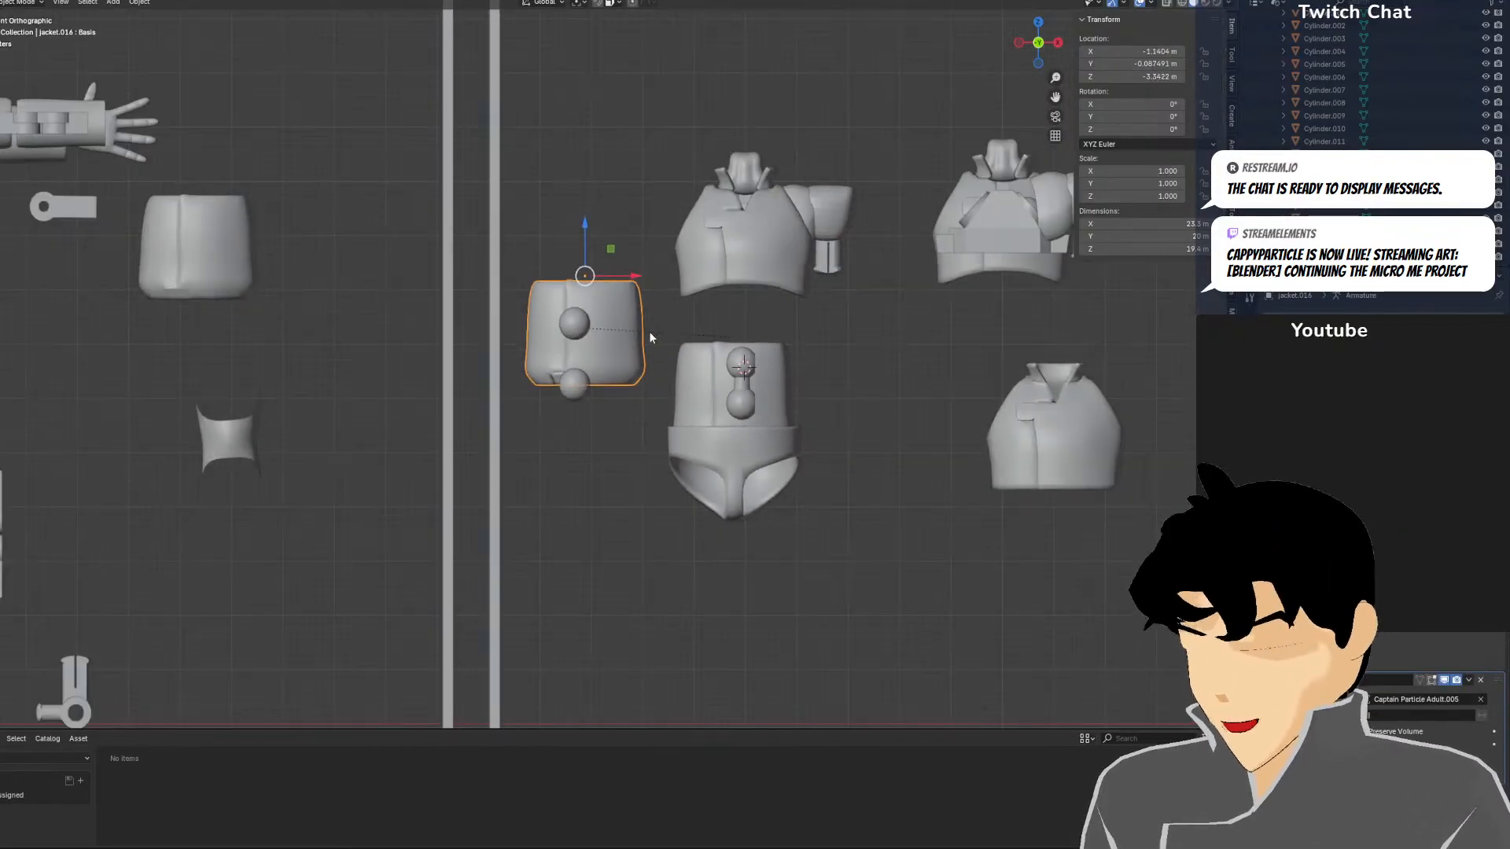
pyautogui.hotkey('shift', 'd')
pyautogui.click(648, 600)
pyautogui.scroll(6, 645, 512)
pyautogui.scroll(-3, 708, 370)
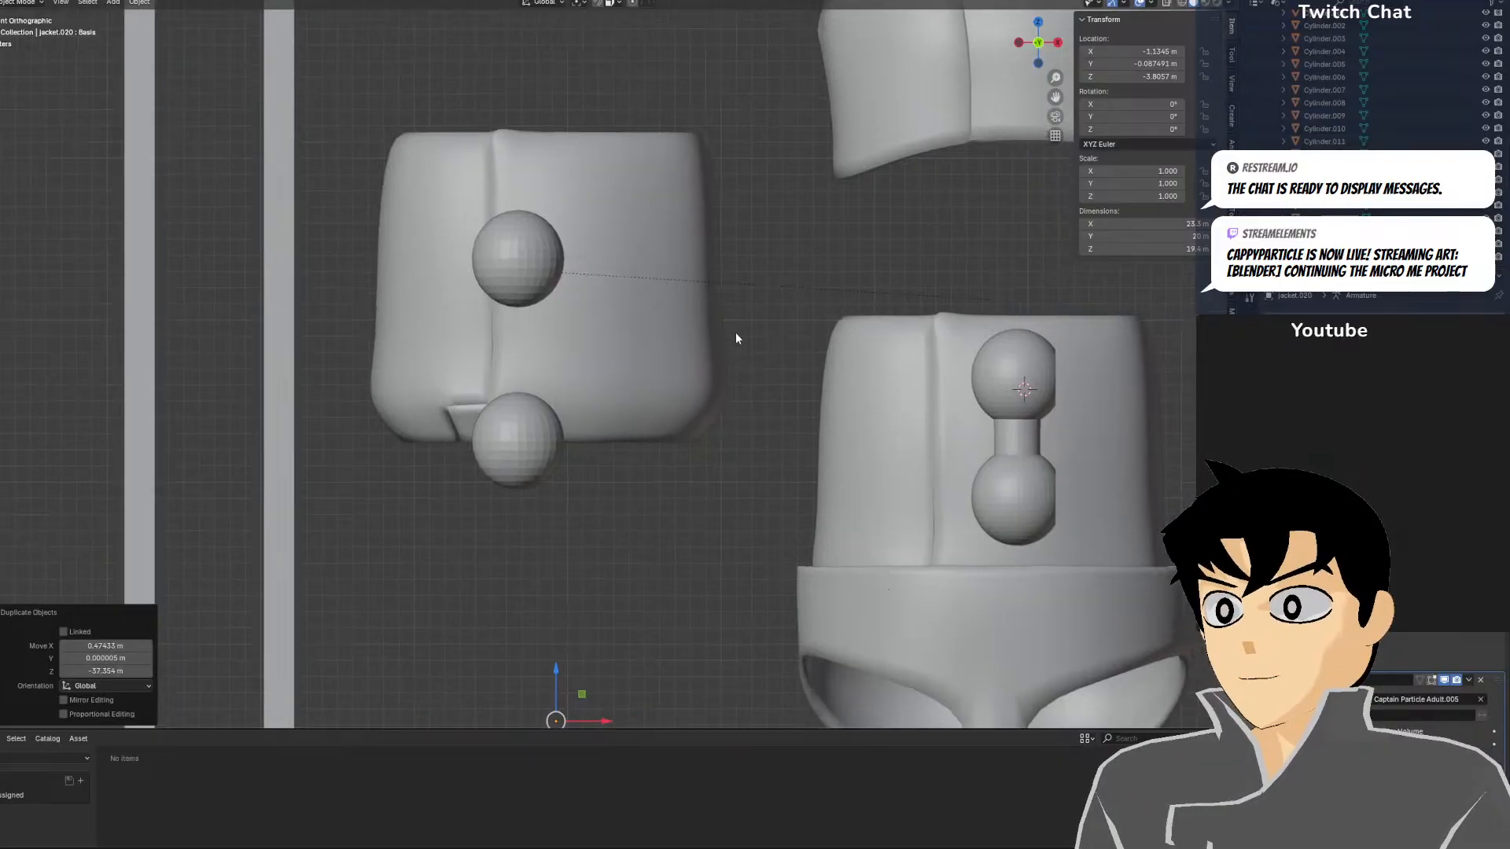
# Move the pants and the abdomen piece above them up under the jacket, about 2.2 m in X and 14.3 m in Z
pyautogui.click(755, 574)
pyautogui.scroll(1, 759, 583)
pyautogui.press('g')
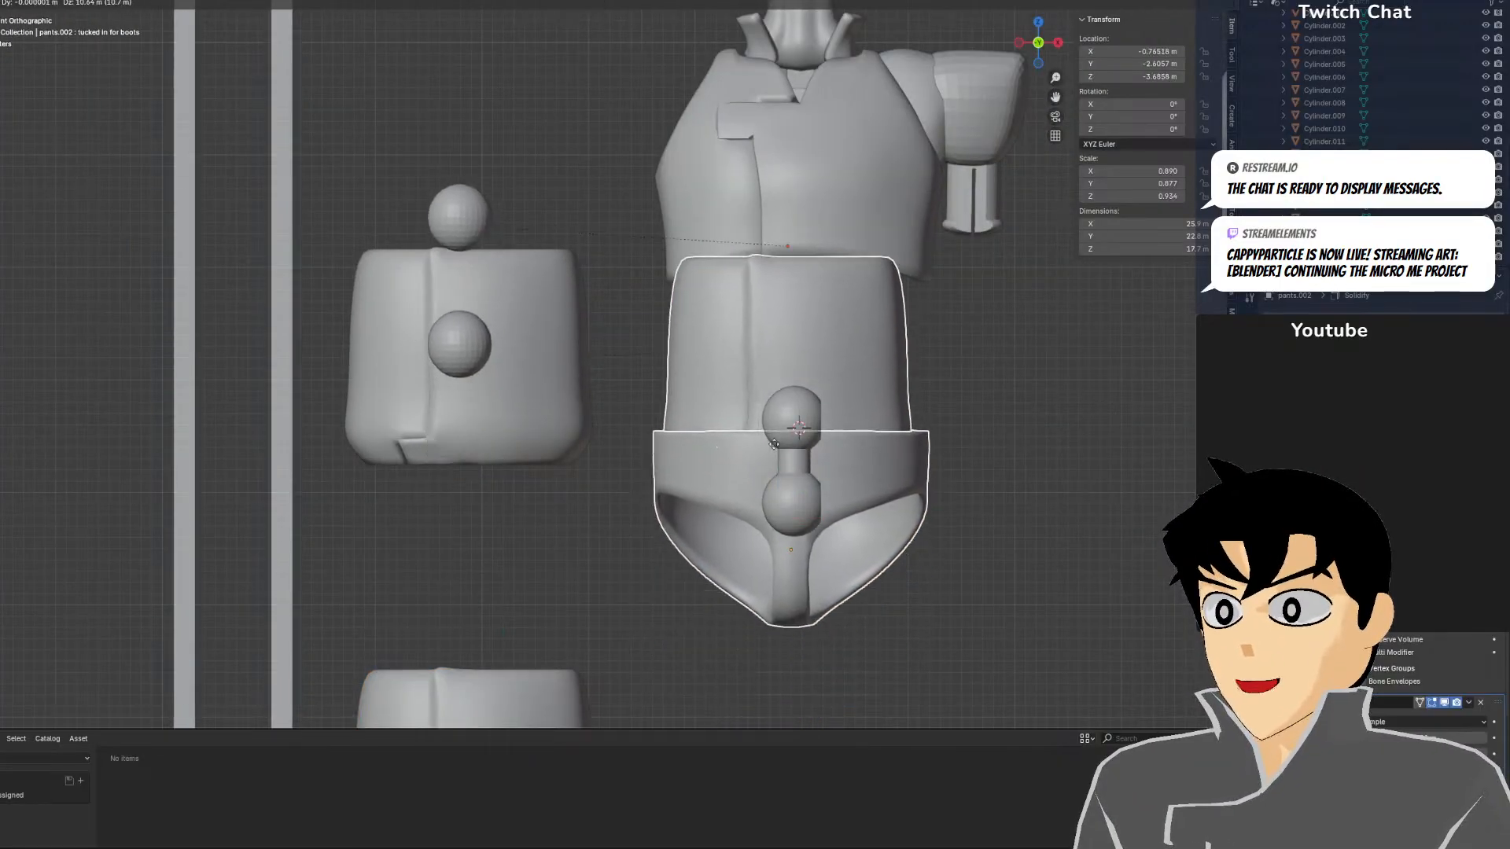
pyautogui.click(786, 413)
pyautogui.scroll(-4, 786, 413)
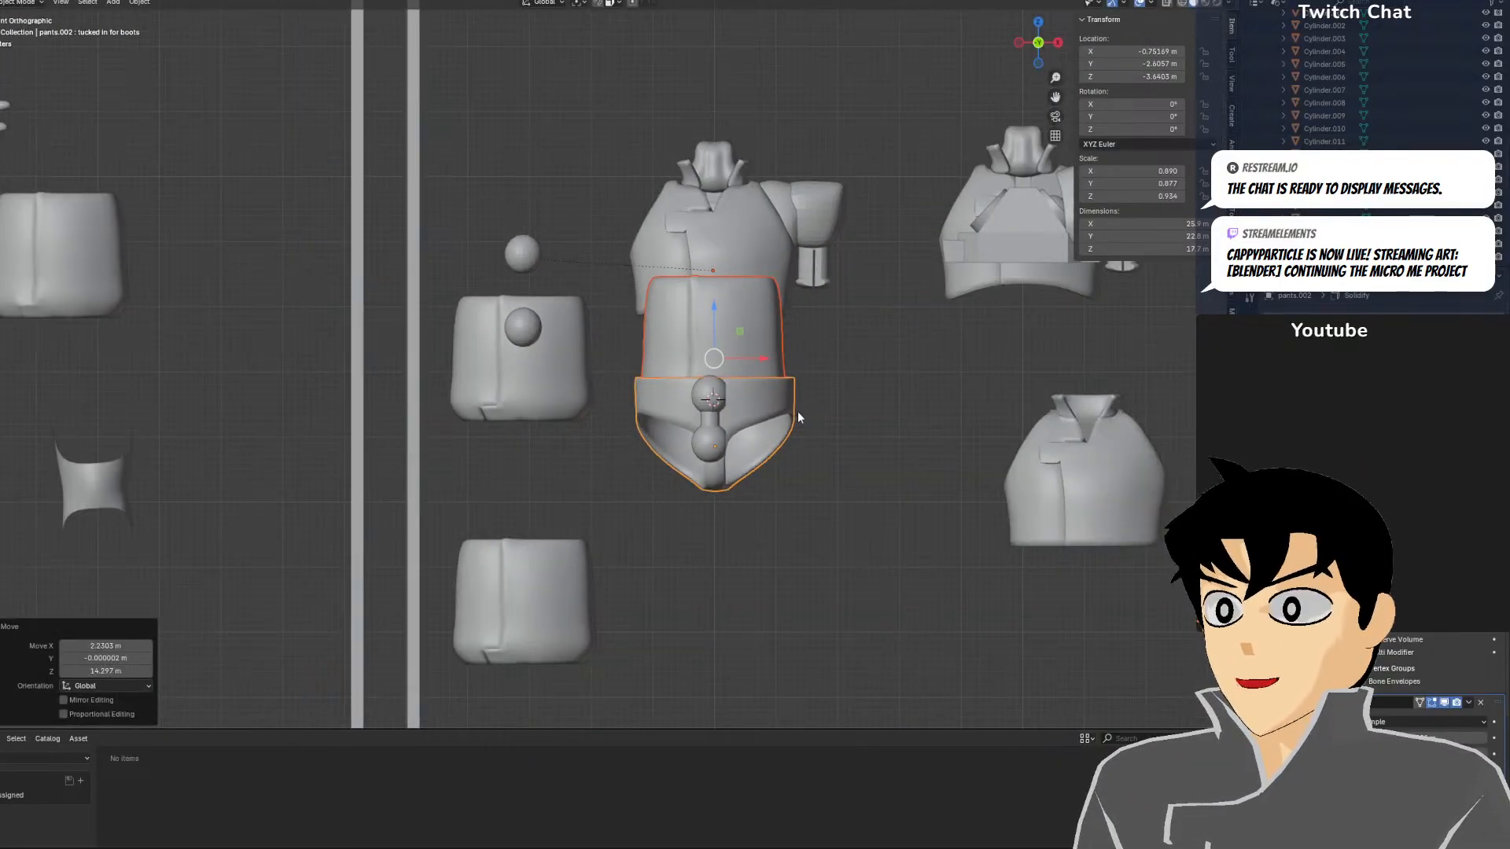
# Move the pants and abdomen pieces about 41.3 m along Y to line them up with the jacket
pyautogui.moveTo(798, 412)
pyautogui.mouseDown(button='middle')
pyautogui.moveTo(650, 437)
pyautogui.moveTo(787, 409)
pyautogui.mouseUp(button='middle')
pyautogui.press('g')
pyautogui.press('y')
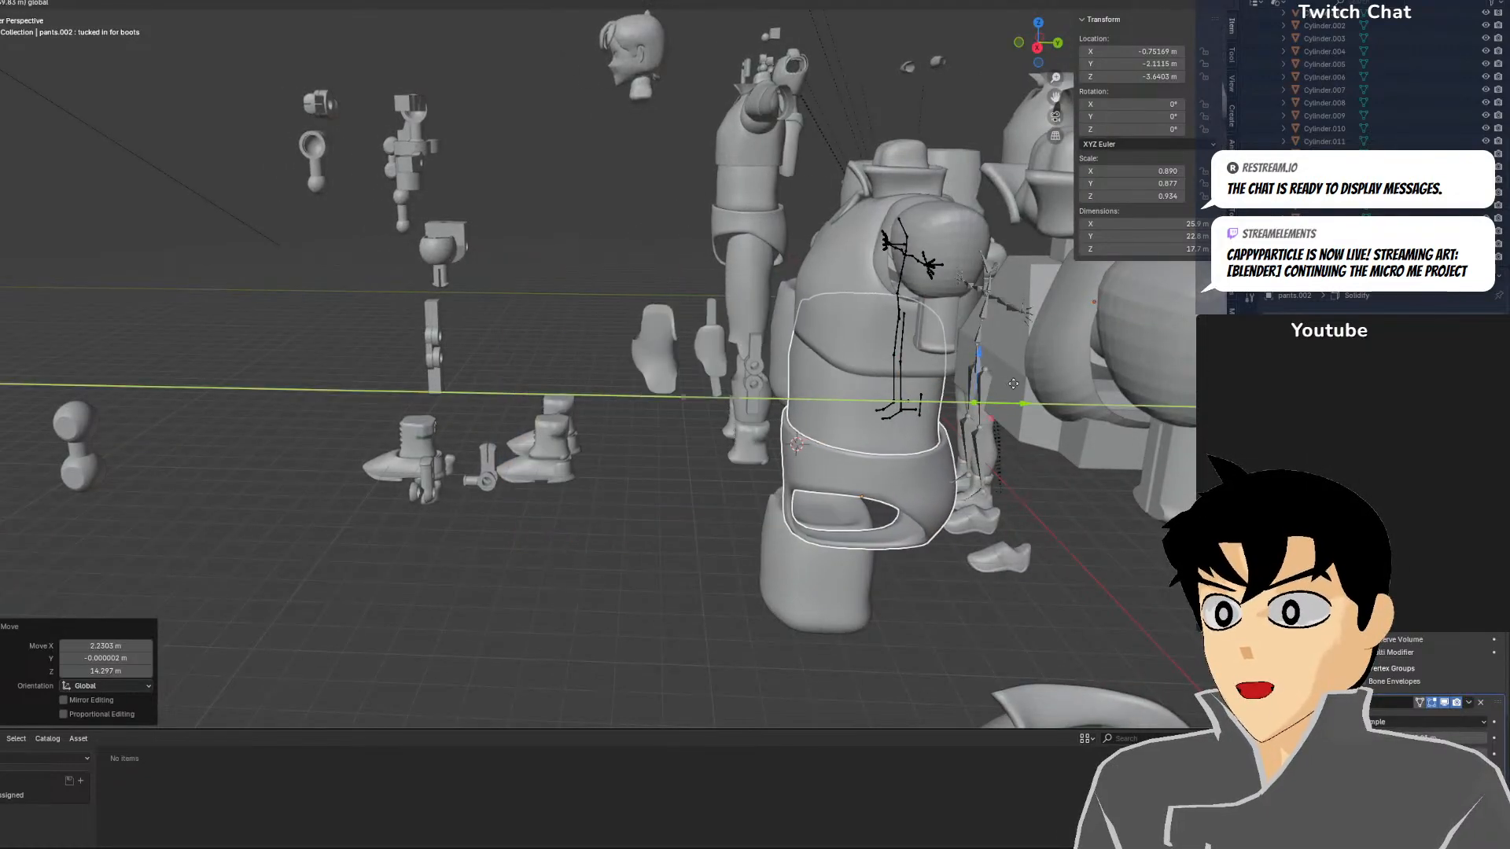
pyautogui.click(1027, 393)
# Fine-tune the pants and abdomen in wireframe front view, shifting them about 0.2 m in X and -2.9 m in Z, and restore solid shading
pyautogui.press('KP_1')
pyautogui.hotkey('shift', 'z')
pyautogui.scroll(5, 772, 334)
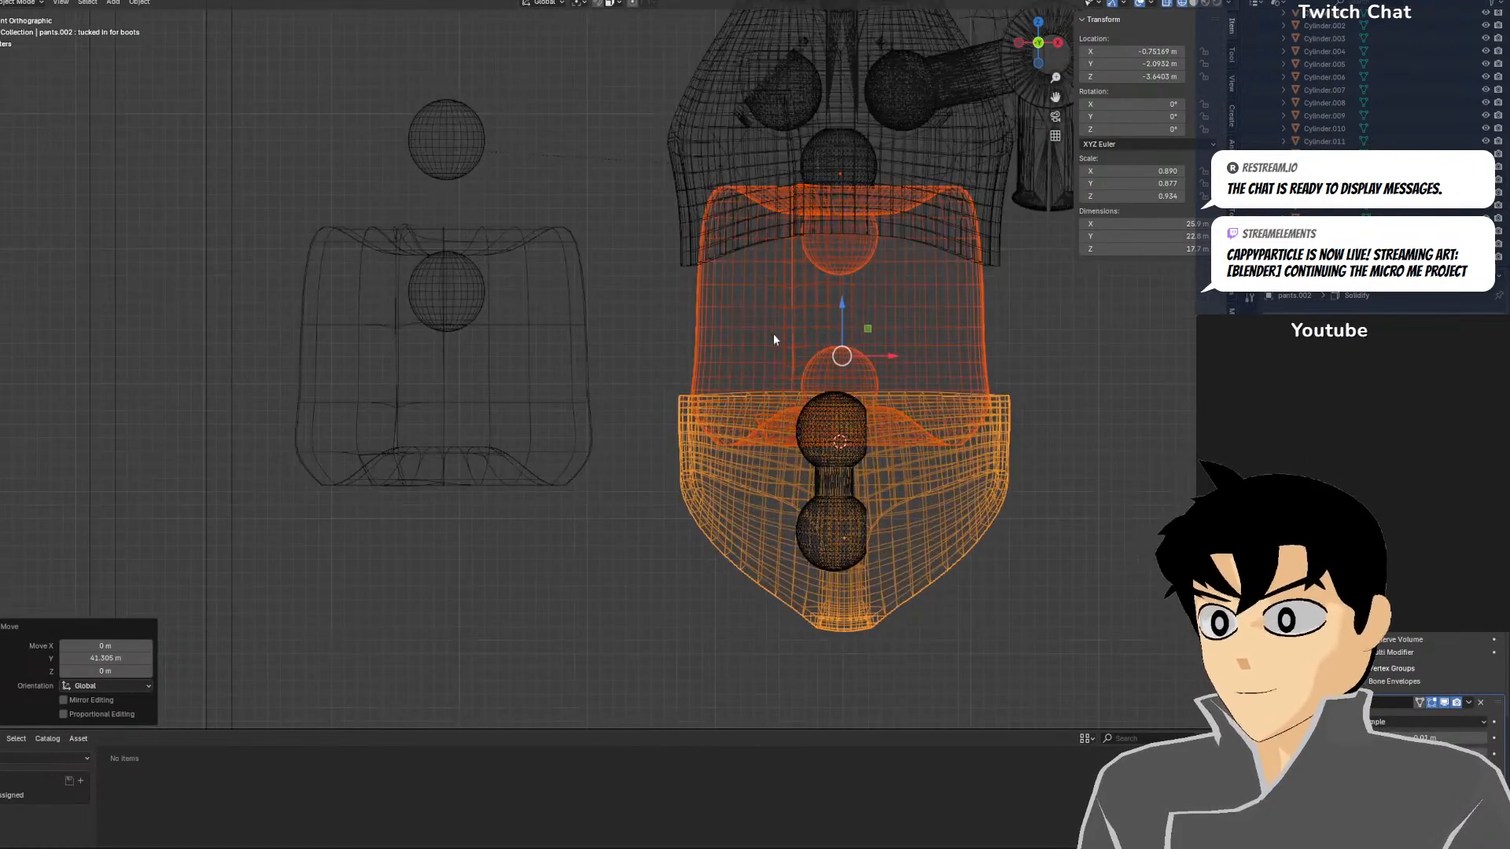
pyautogui.press('g')
pyautogui.click(891, 391)
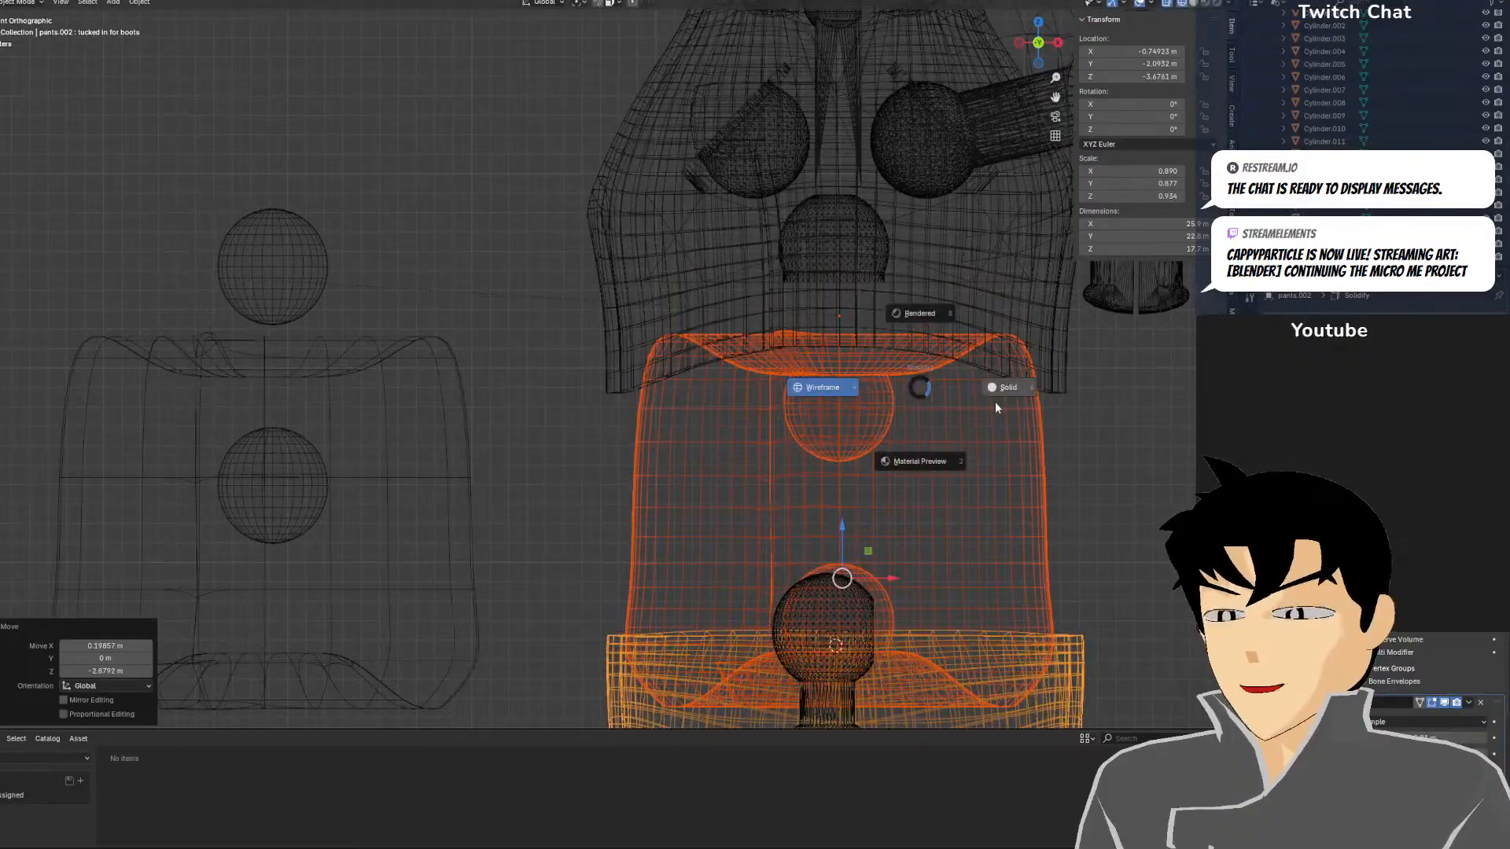
pyautogui.hotkey('shift', 'z')
pyautogui.scroll(-3, 958, 438)
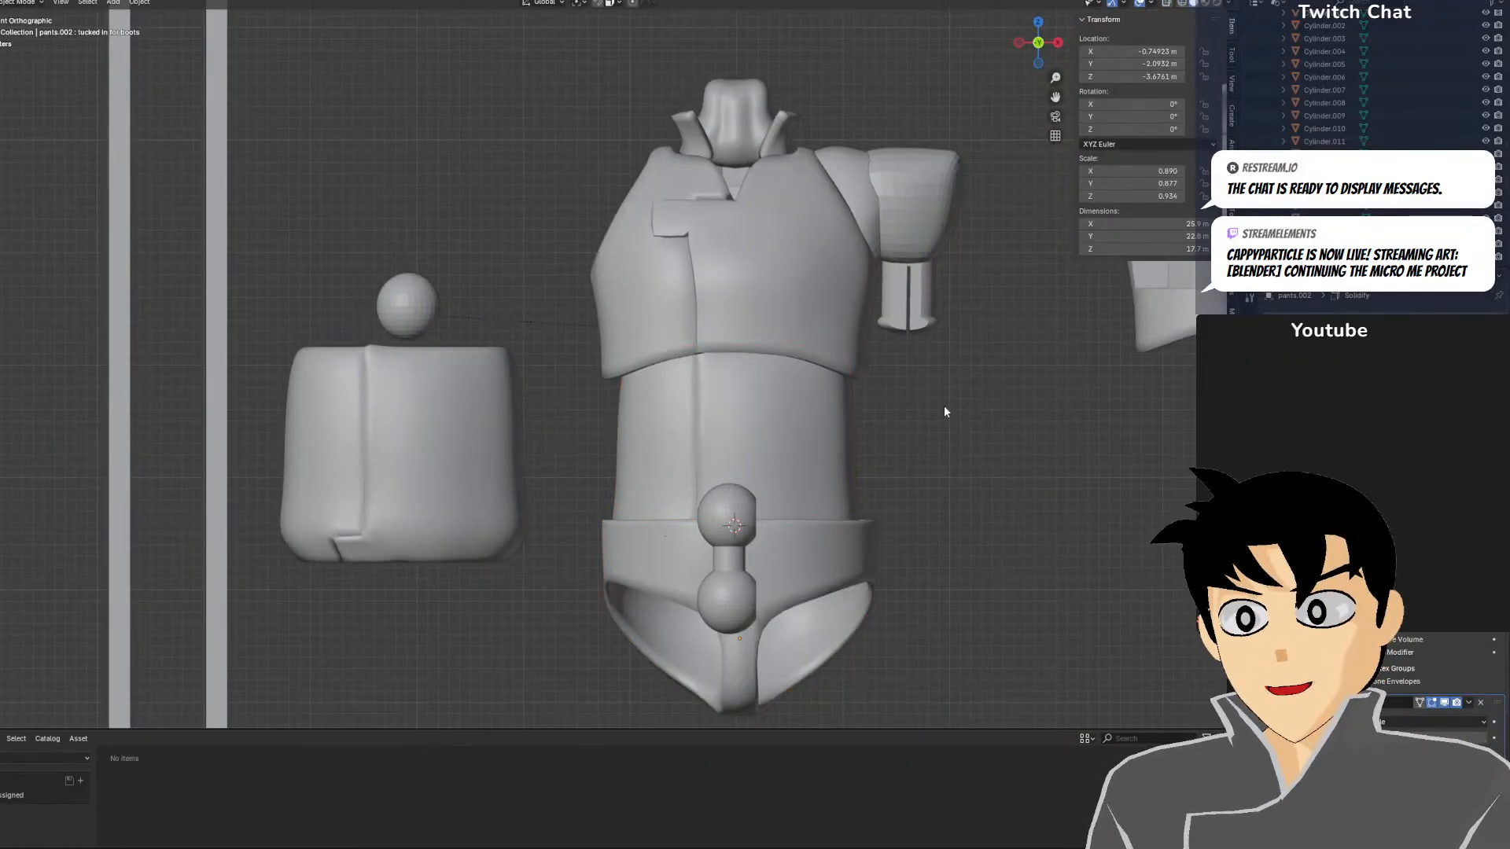
# Raise the upper separate abdomen piece beside the torso about 40 m along Z
pyautogui.click(760, 465)
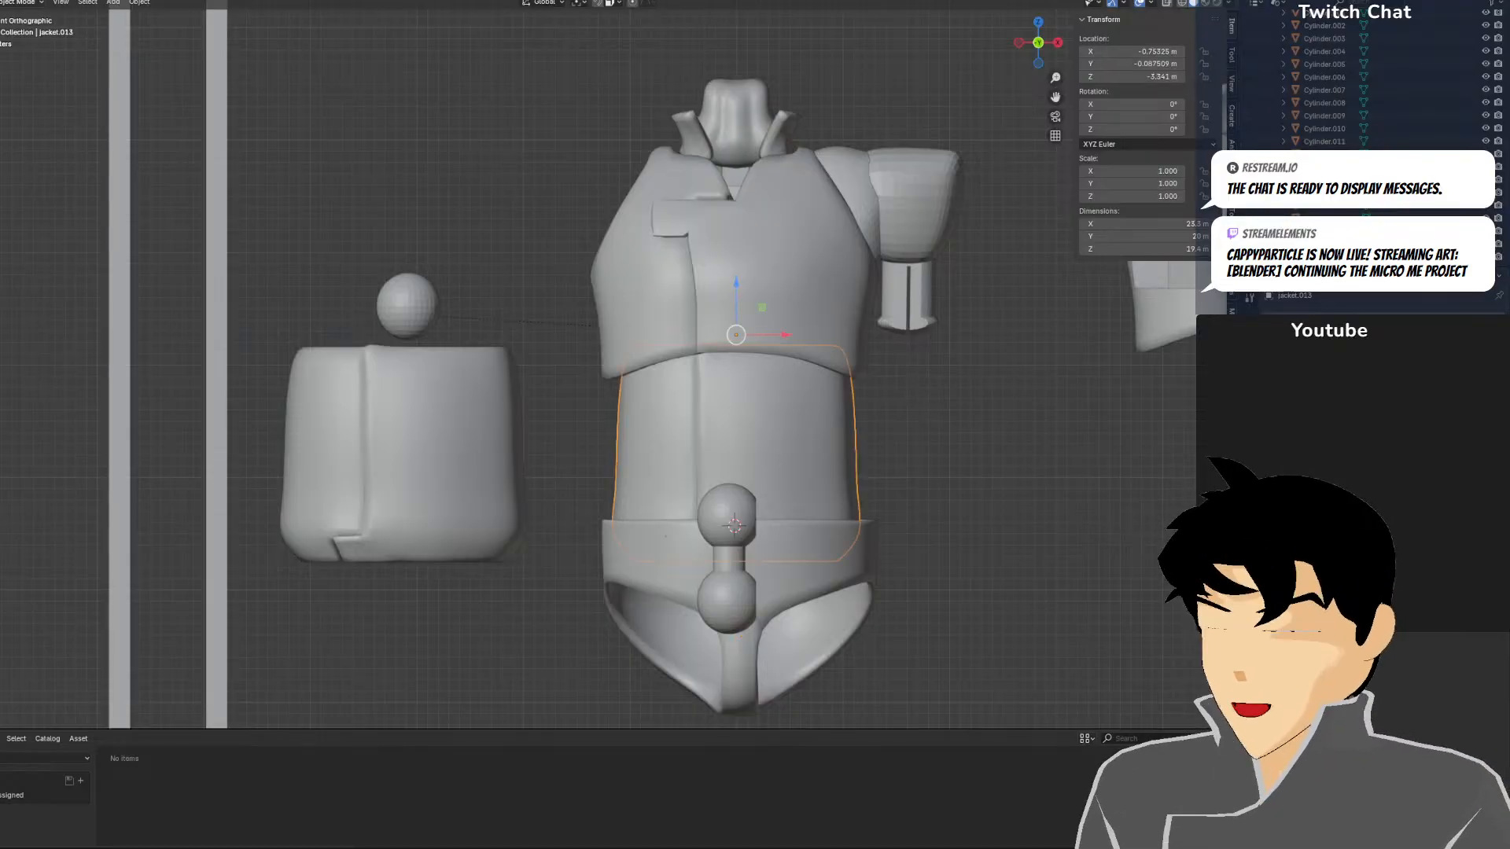
pyautogui.click(485, 401)
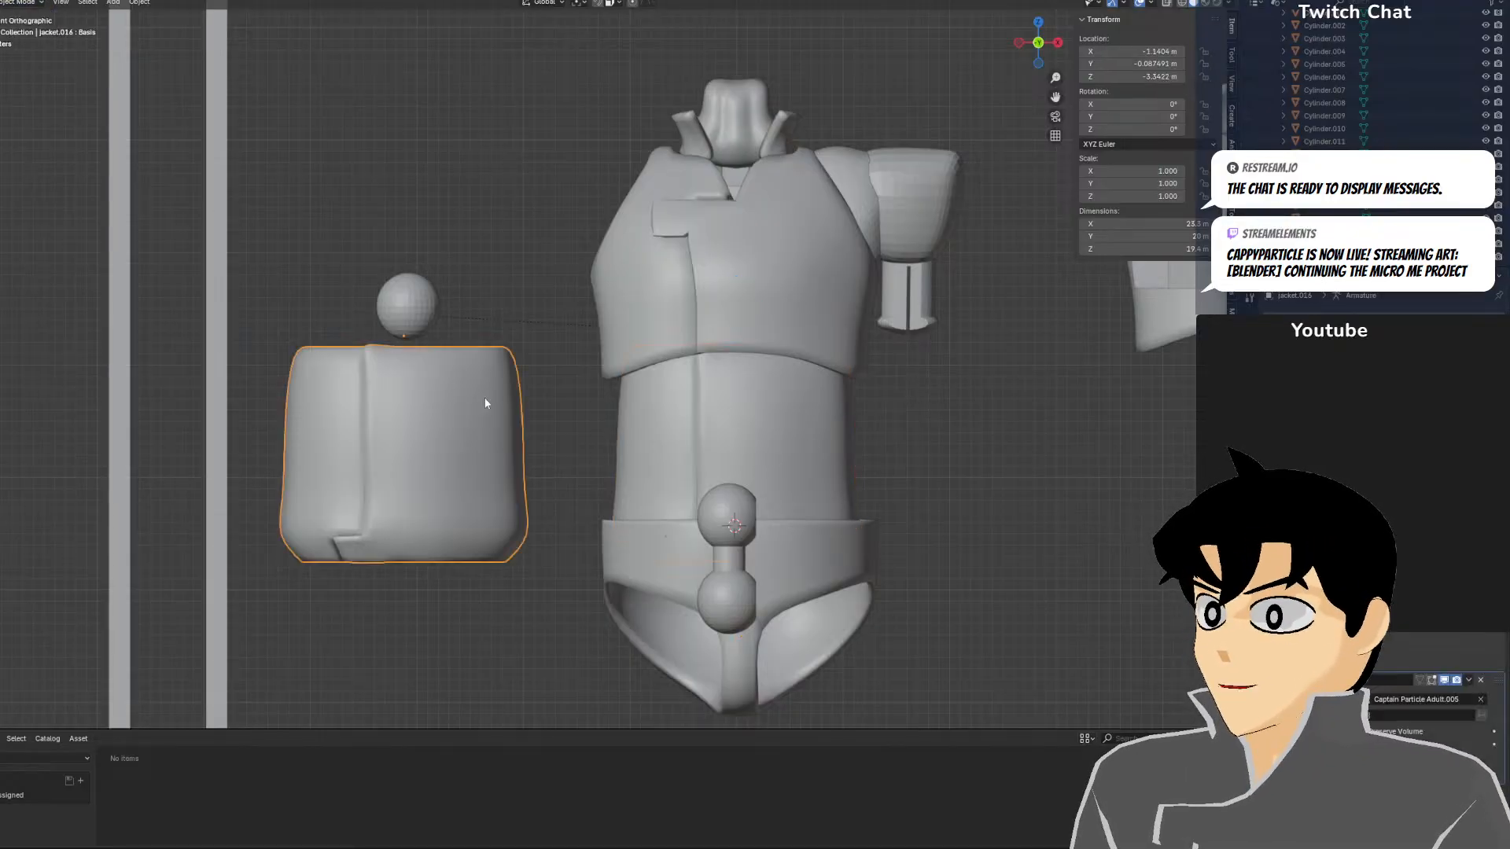
pyautogui.scroll(-4, 640, 200)
pyautogui.click(611, 538)
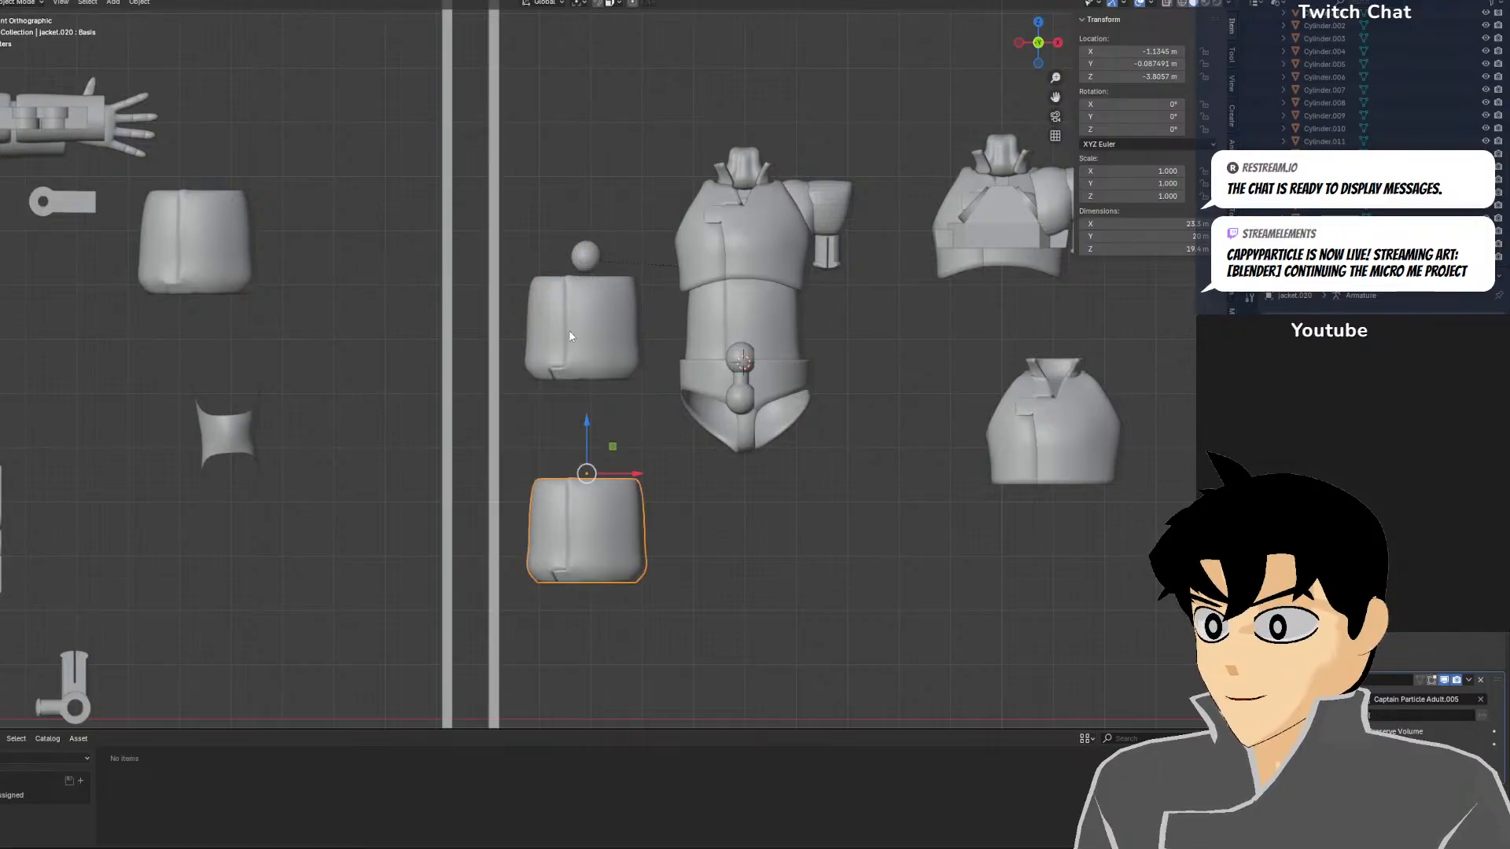
pyautogui.click(635, 304)
pyautogui.moveTo(588, 250); pyautogui.dragTo(588, 26)
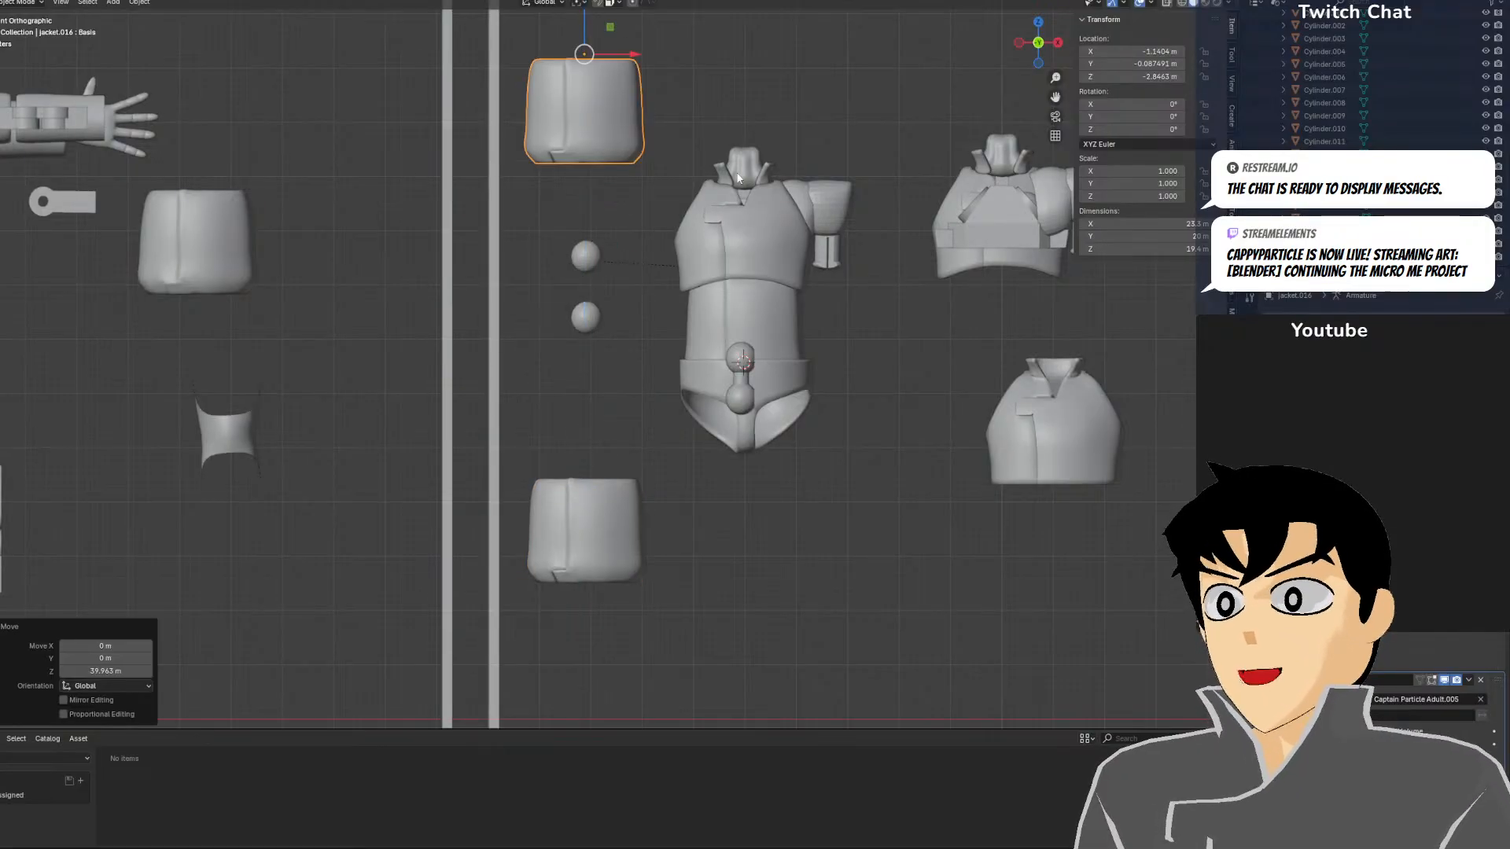
# Move the raised abdomen piece about 42.3 m in X and 21.8 m in Z into the clear space above the torsos
pyautogui.keyDown('shift'); pyautogui.moveTo(691, 214); pyautogui.dragTo(593, 398, button='middle'); pyautogui.keyUp('shift')
pyautogui.press('g')
pyautogui.click(811, 280)
pyautogui.scroll(5, 806, 308)
pyautogui.keyDown('shift'); pyautogui.moveTo(805, 309); pyautogui.dragTo(620, 624, button='middle'); pyautogui.keyUp('shift')
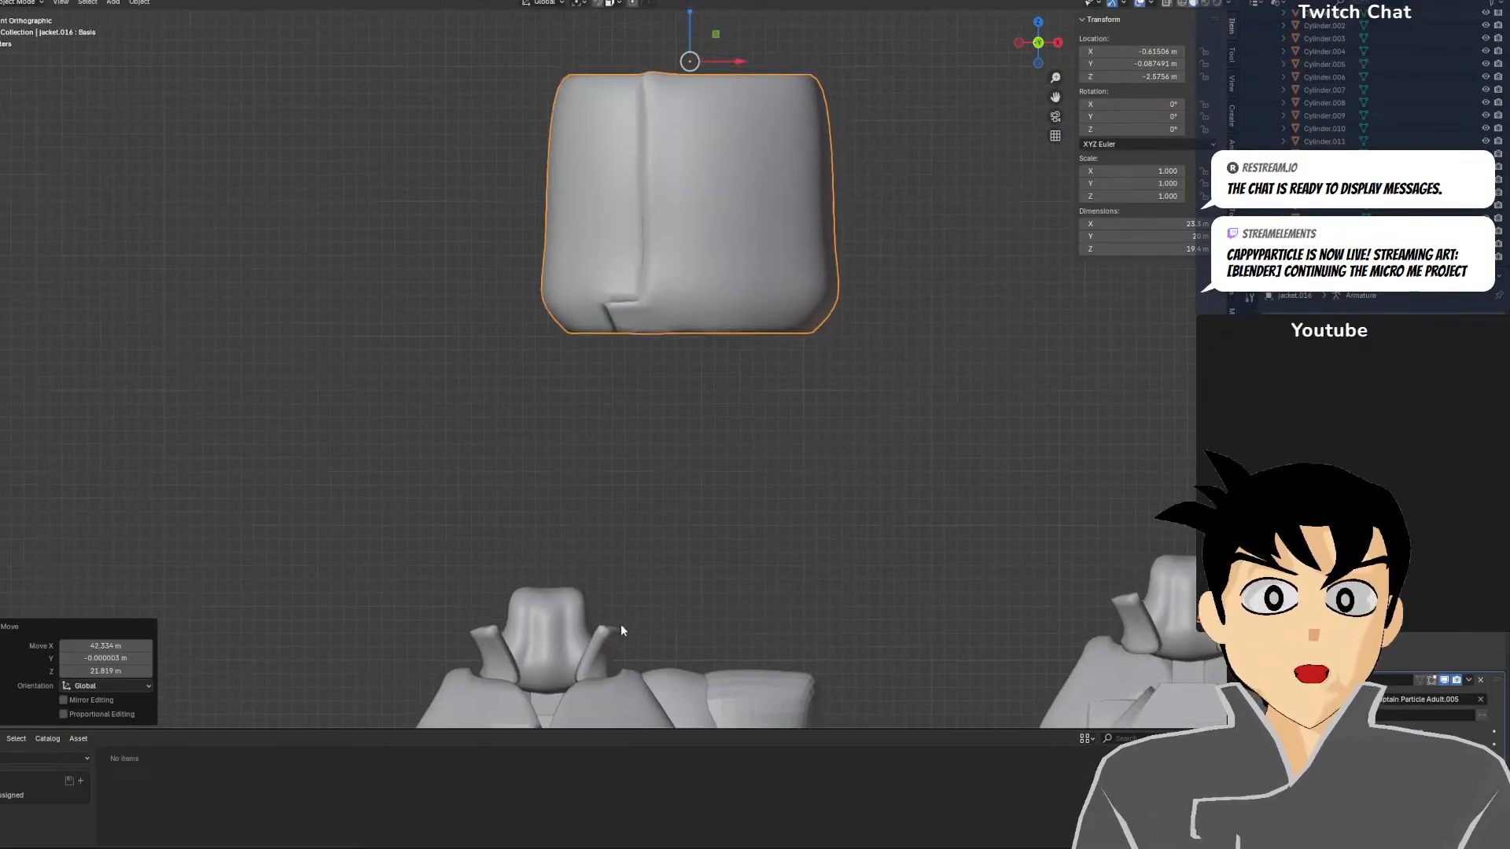
pyautogui.keyDown('shift'); pyautogui.moveTo(572, 331); pyautogui.dragTo(511, 522, button='middle'); pyautogui.keyUp('shift')
# In Edit Mode, narrow the abdomen's upper-middle edge loop along Y in wireframe side view and shift it slightly along Y
pyautogui.click(22, 2)
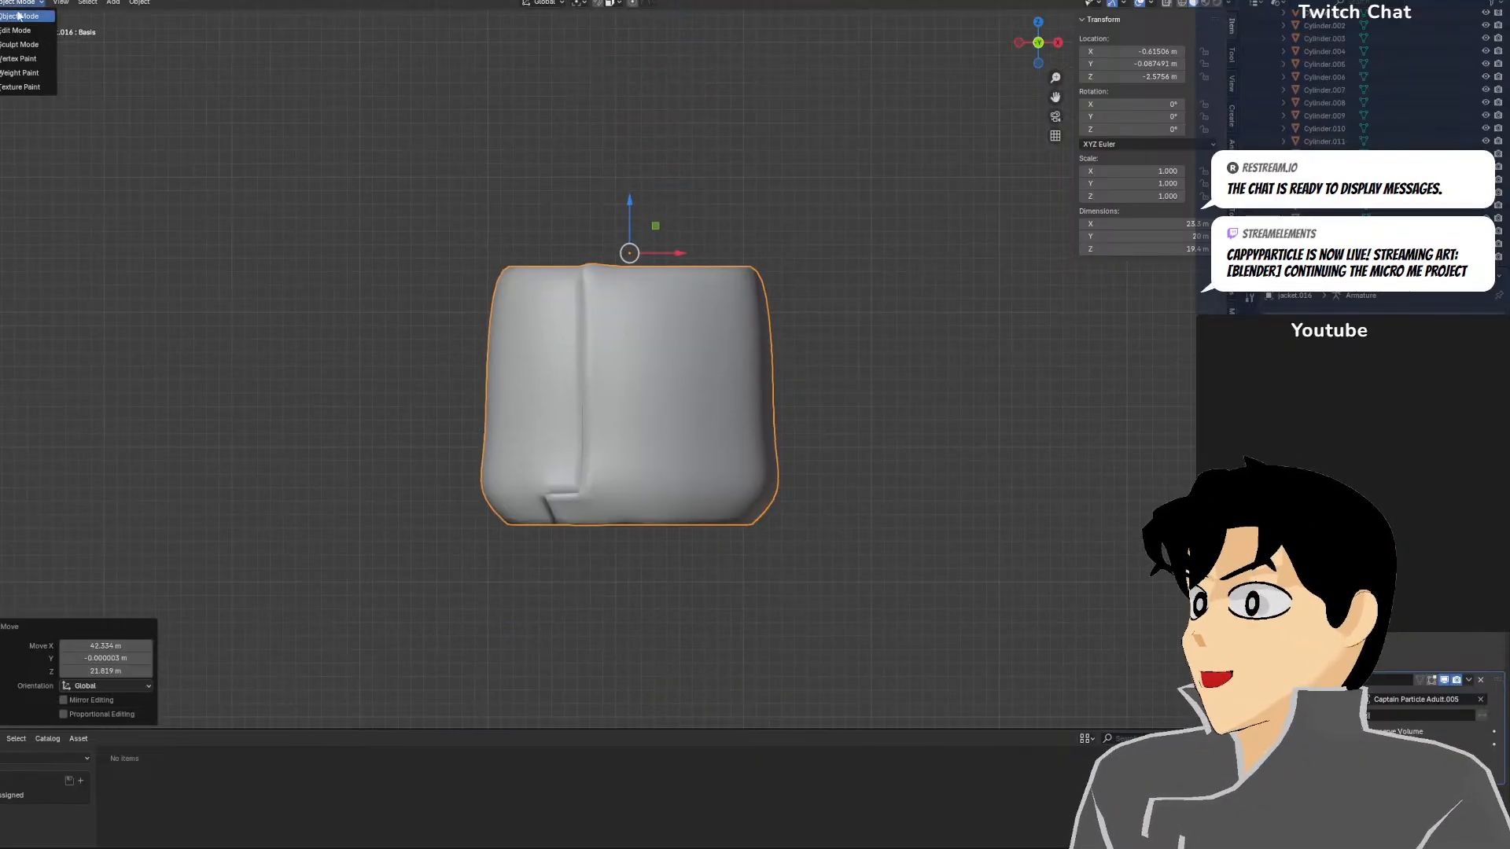
pyautogui.click(26, 43)
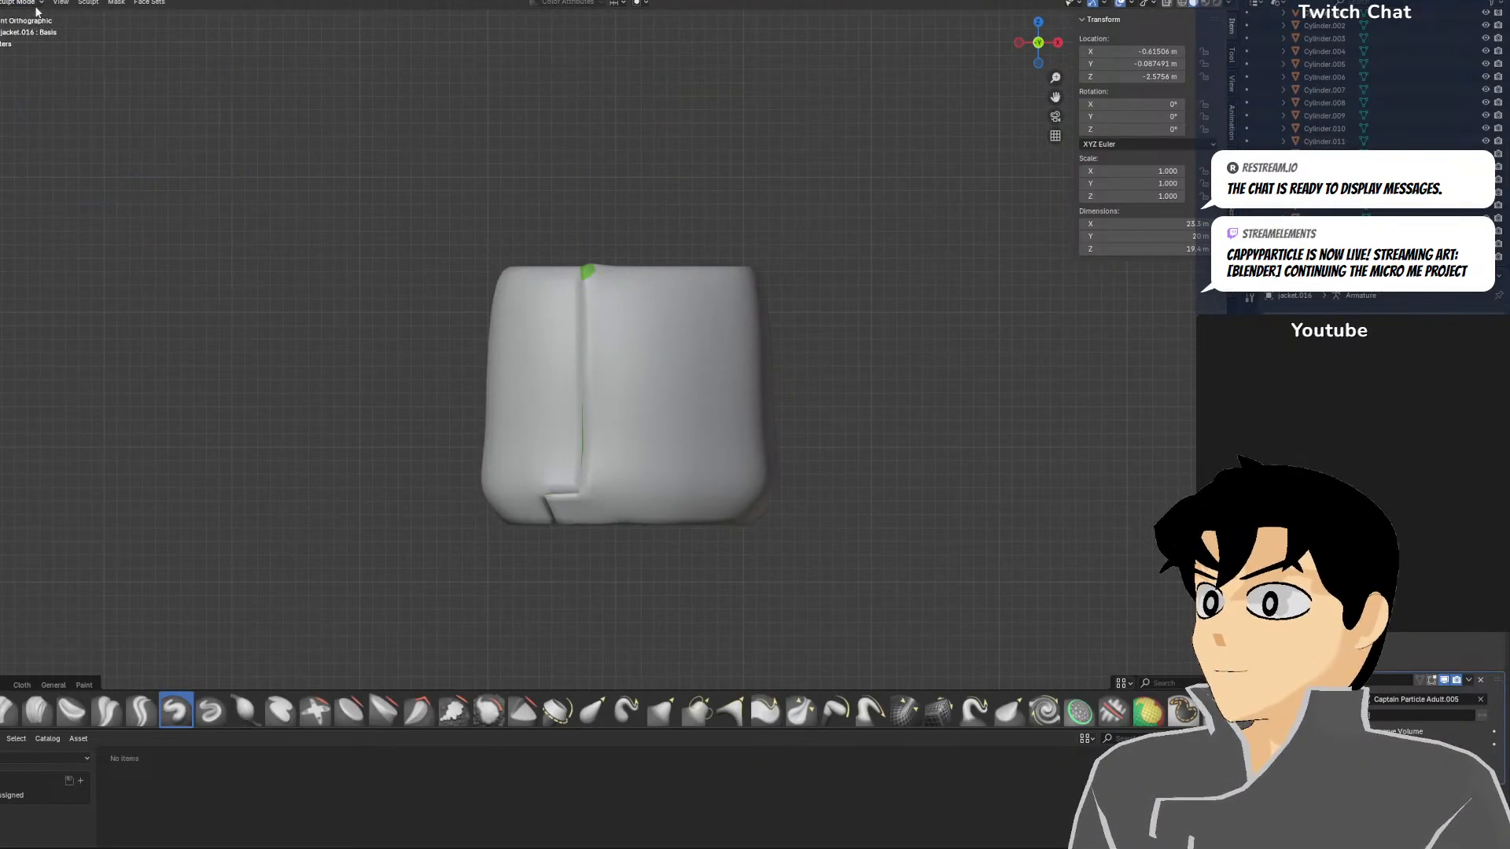
pyautogui.click(22, 3)
pyautogui.click(20, 30)
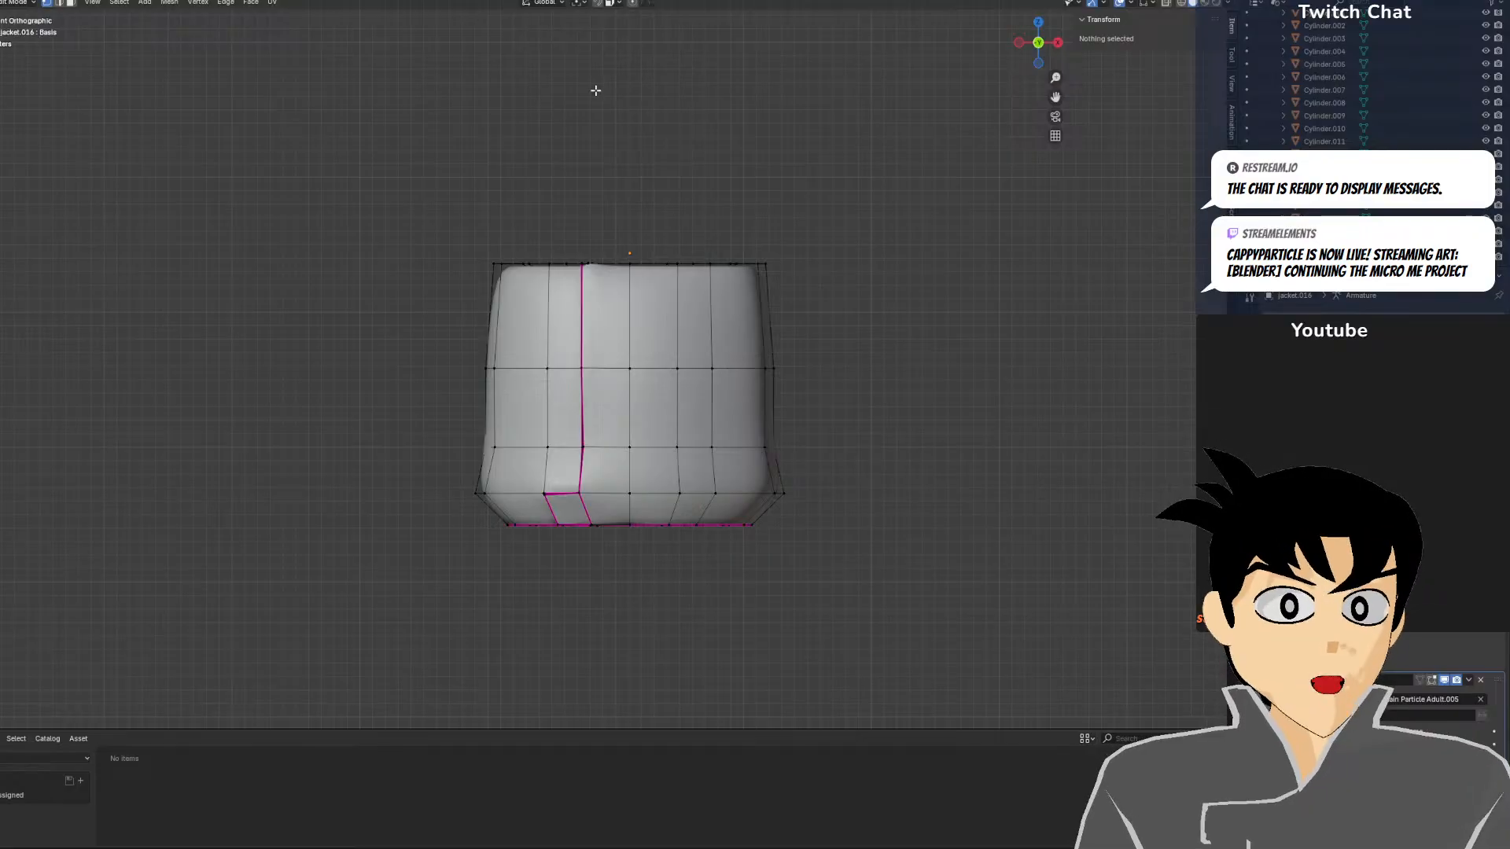
pyautogui.press('KP_3')
pyautogui.keyDown('shift'); pyautogui.moveTo(885, 352); pyautogui.dragTo(551, 367, button='middle'); pyautogui.keyUp('shift')
pyautogui.scroll(3, 582, 378)
pyautogui.press('z')
pyautogui.click(504, 370)
pyautogui.moveTo(449, 335); pyautogui.dragTo(1026, 463)
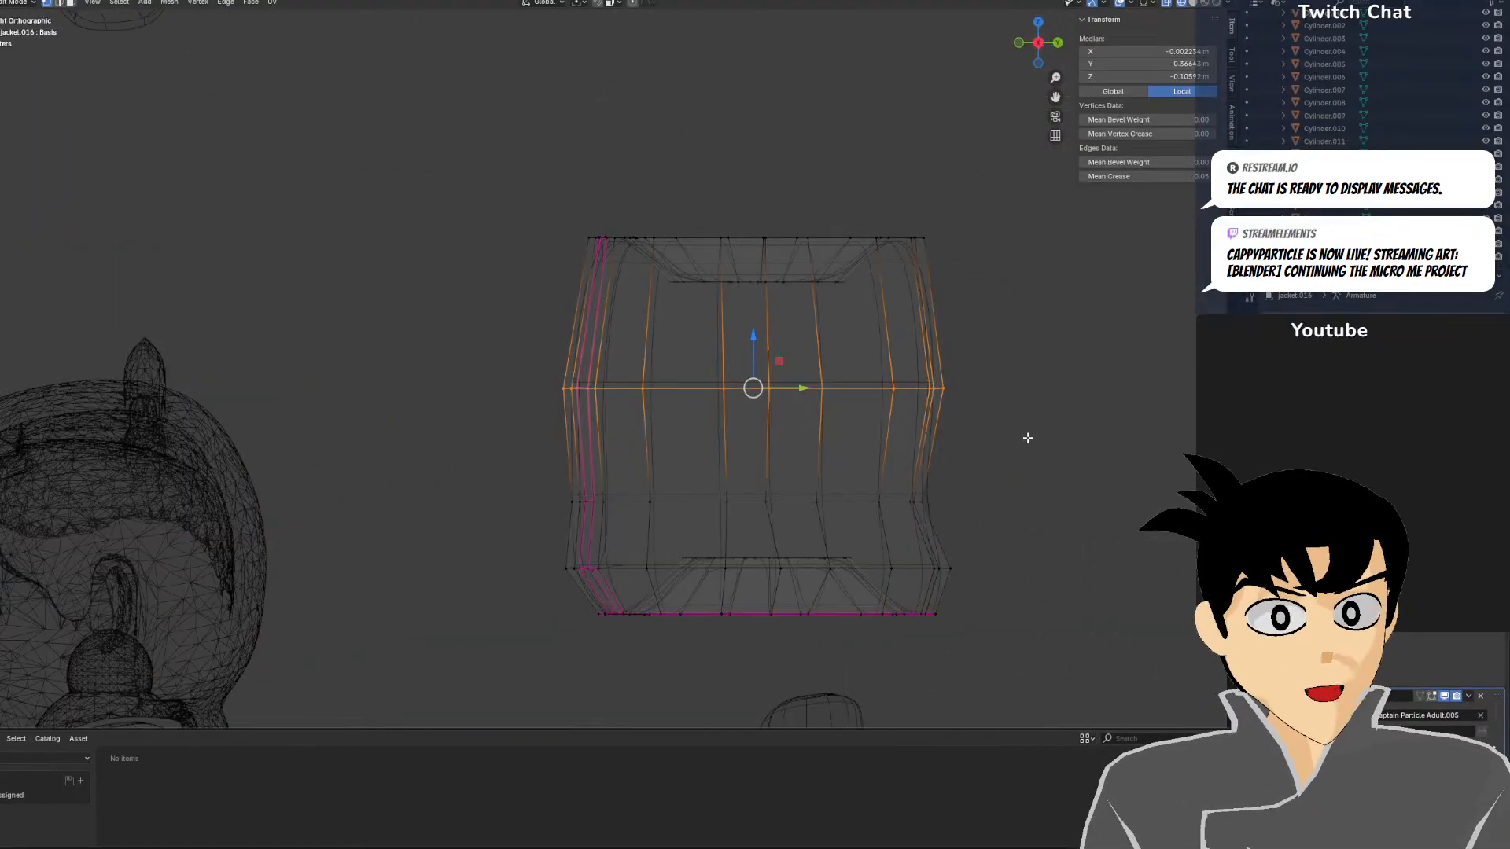
pyautogui.press('s')
pyautogui.press('y')
pyautogui.click(988, 448)
pyautogui.moveTo(803, 390); pyautogui.dragTo(793, 391)
pyautogui.click(805, 390)
# Scale the abdomen's upper-middle edge loop slightly inward along X in front view
pyautogui.press('KP_1')
pyautogui.press('a')
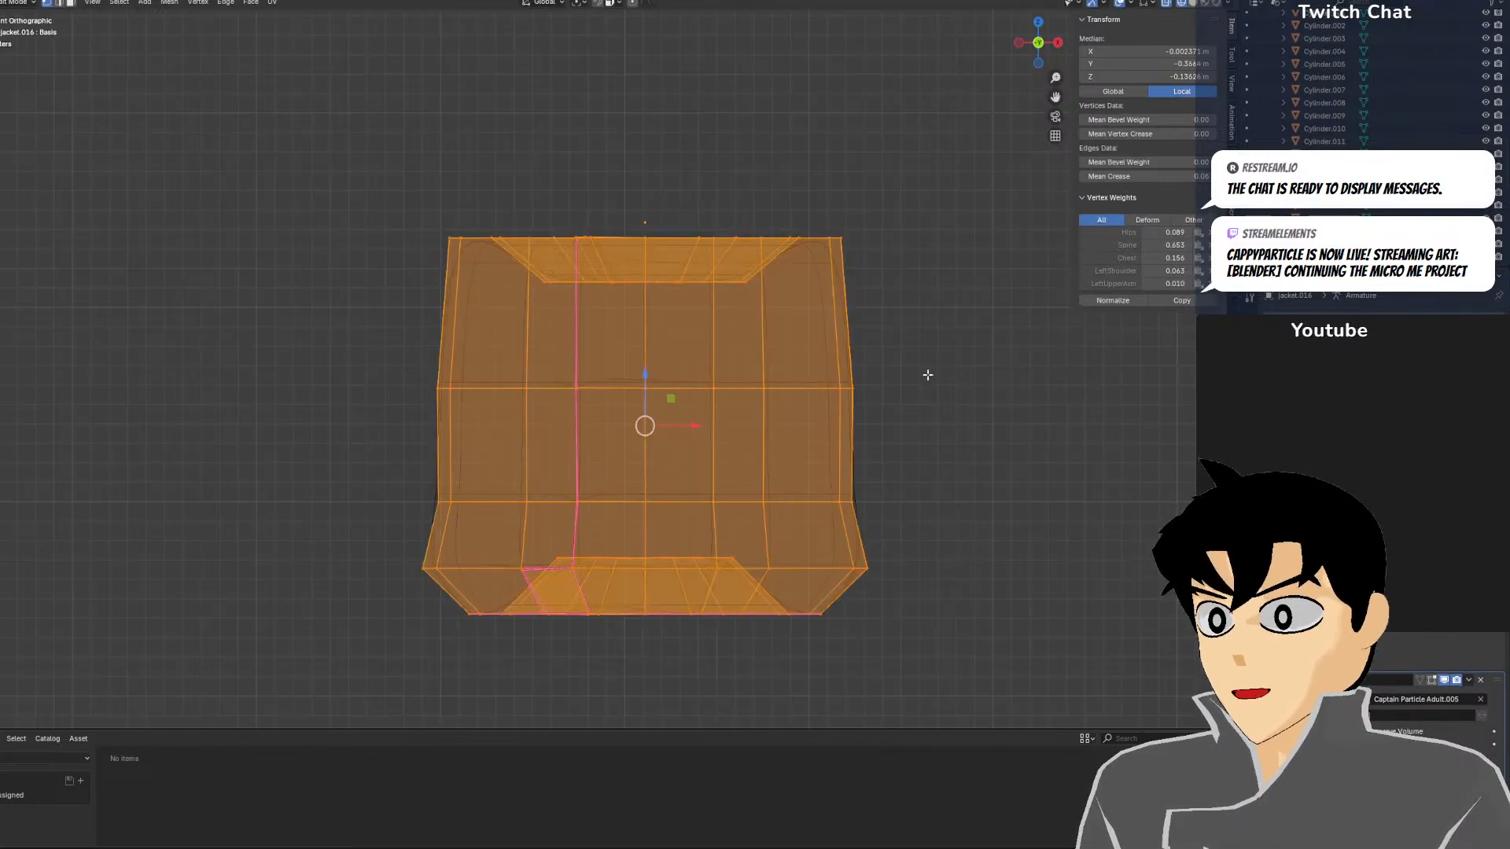
pyautogui.hotkey('alt', 'a')
pyautogui.moveTo(317, 337); pyautogui.dragTo(994, 437)
pyautogui.press('s')
pyautogui.press('x')
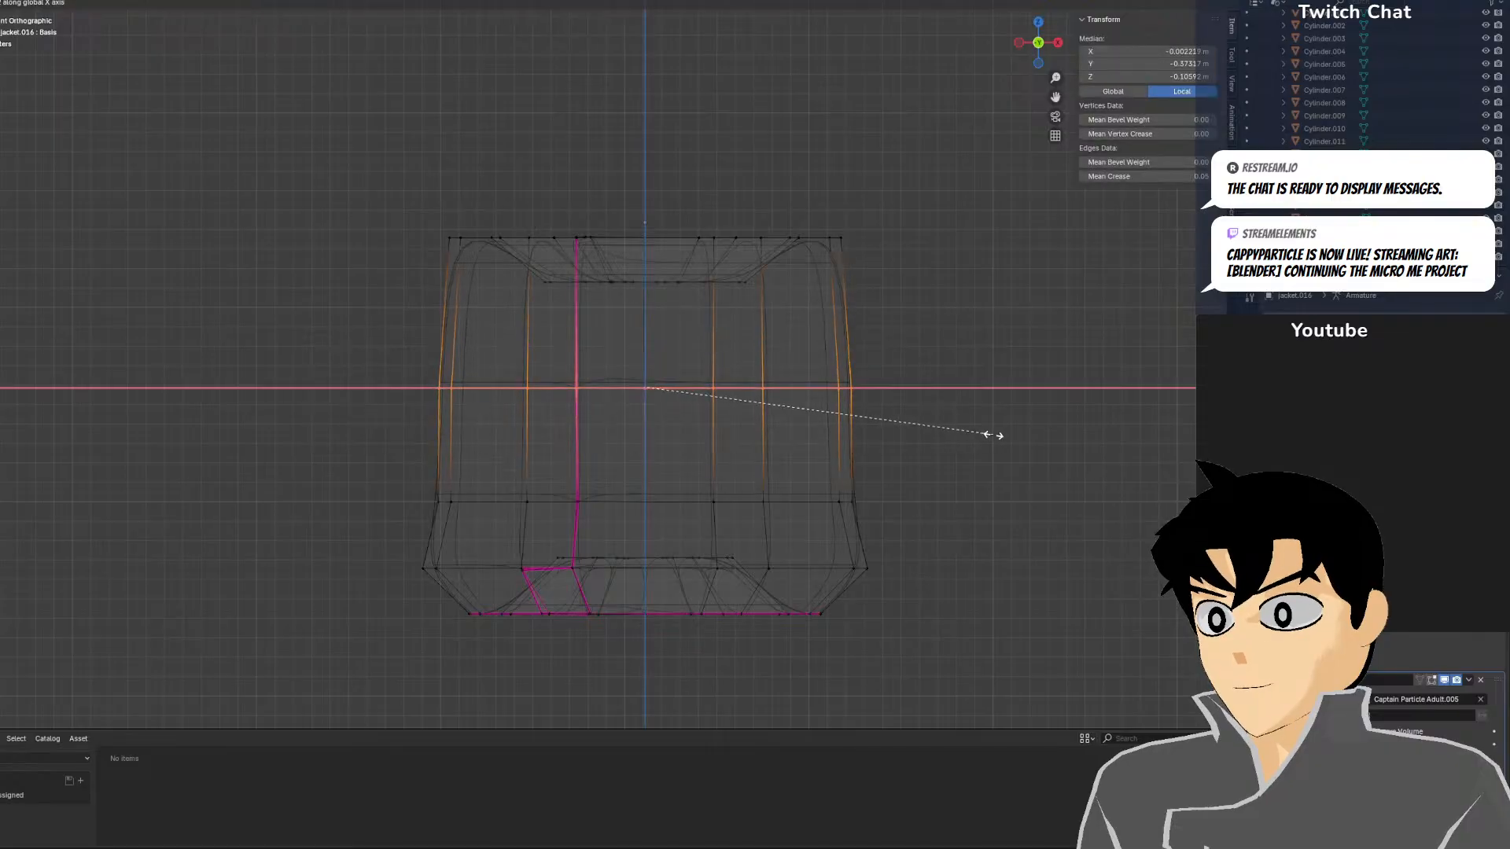
pyautogui.click(983, 436)
# Scale the abdomen's lower-middle edge loop to about 0.954 along X
pyautogui.moveTo(337, 449); pyautogui.dragTo(868, 540)
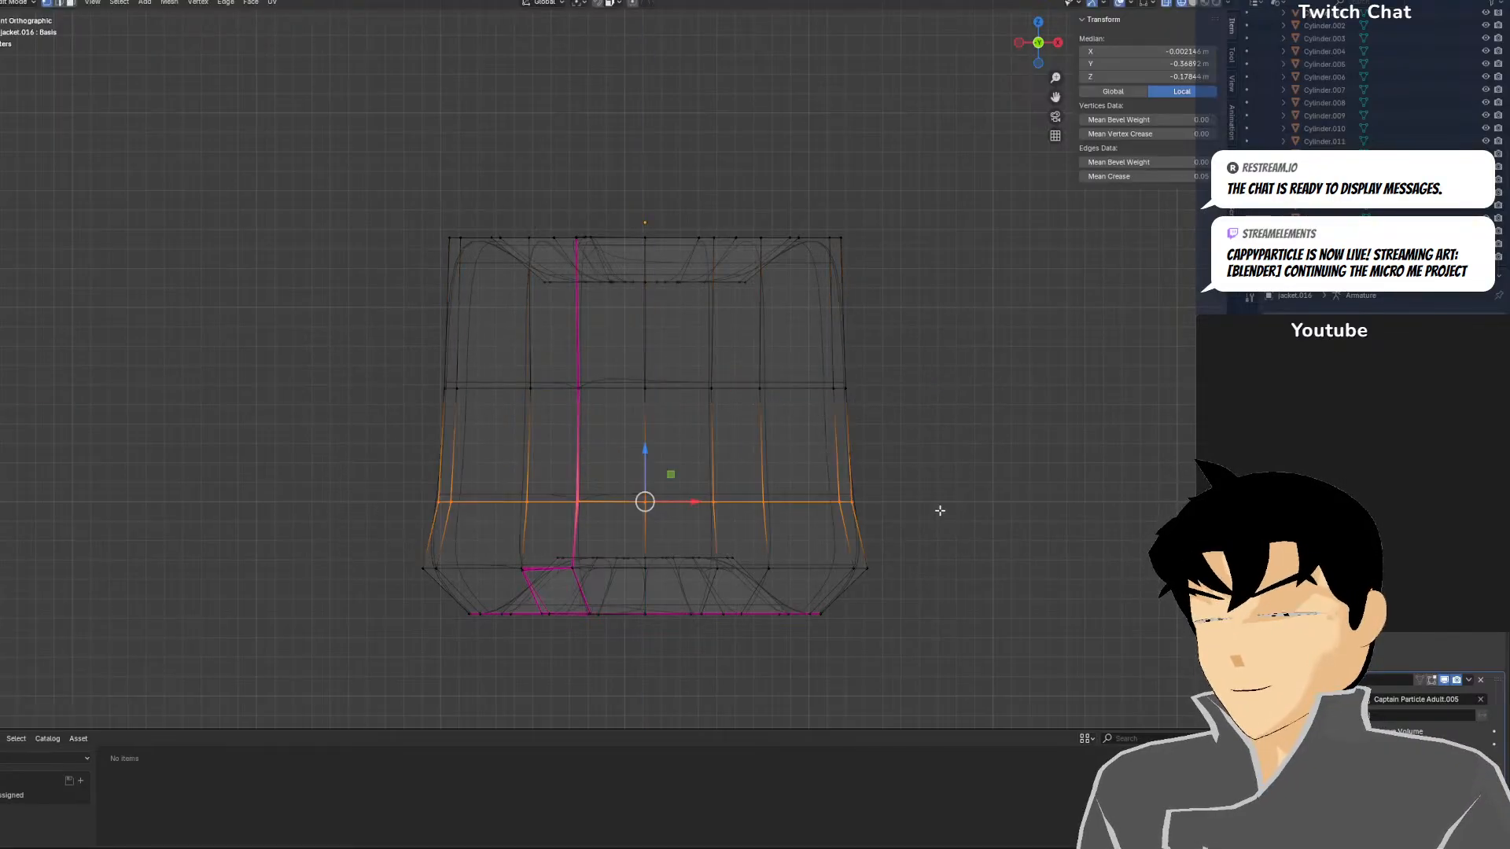
pyautogui.press('s')
pyautogui.press('x')
pyautogui.click(927, 509)
pyautogui.hotkey('alt', 'z')
pyautogui.hotkey('alt', 'z')
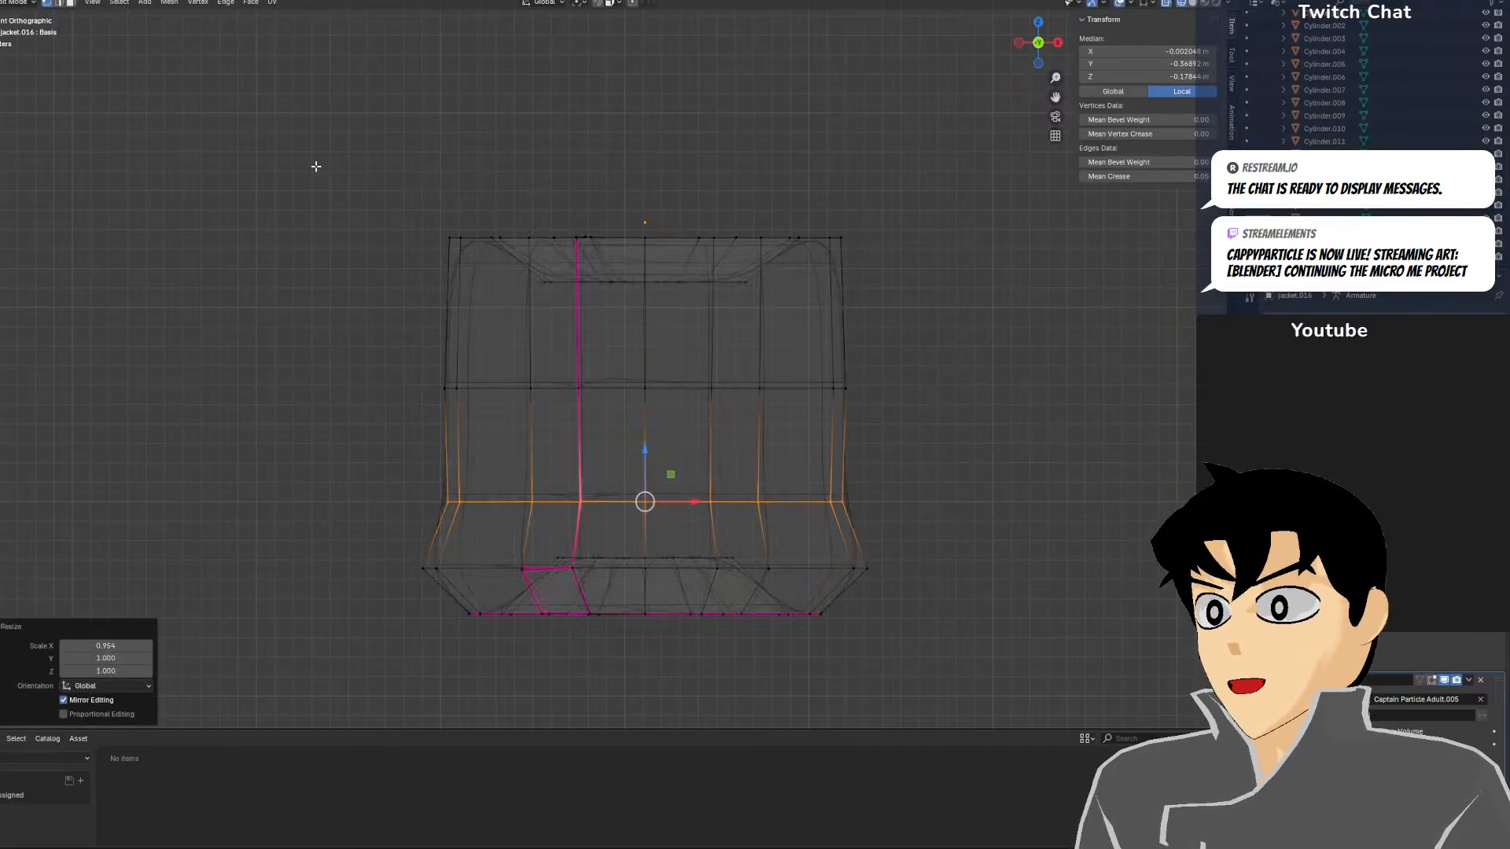
# Scale the abdomen's top rim and inner recess to about 1.03 along X
pyautogui.hotkey('alt', 'a')
pyautogui.moveTo(357, 186); pyautogui.dragTo(967, 314)
pyautogui.press('s')
pyautogui.press('x')
pyautogui.click(961, 320)
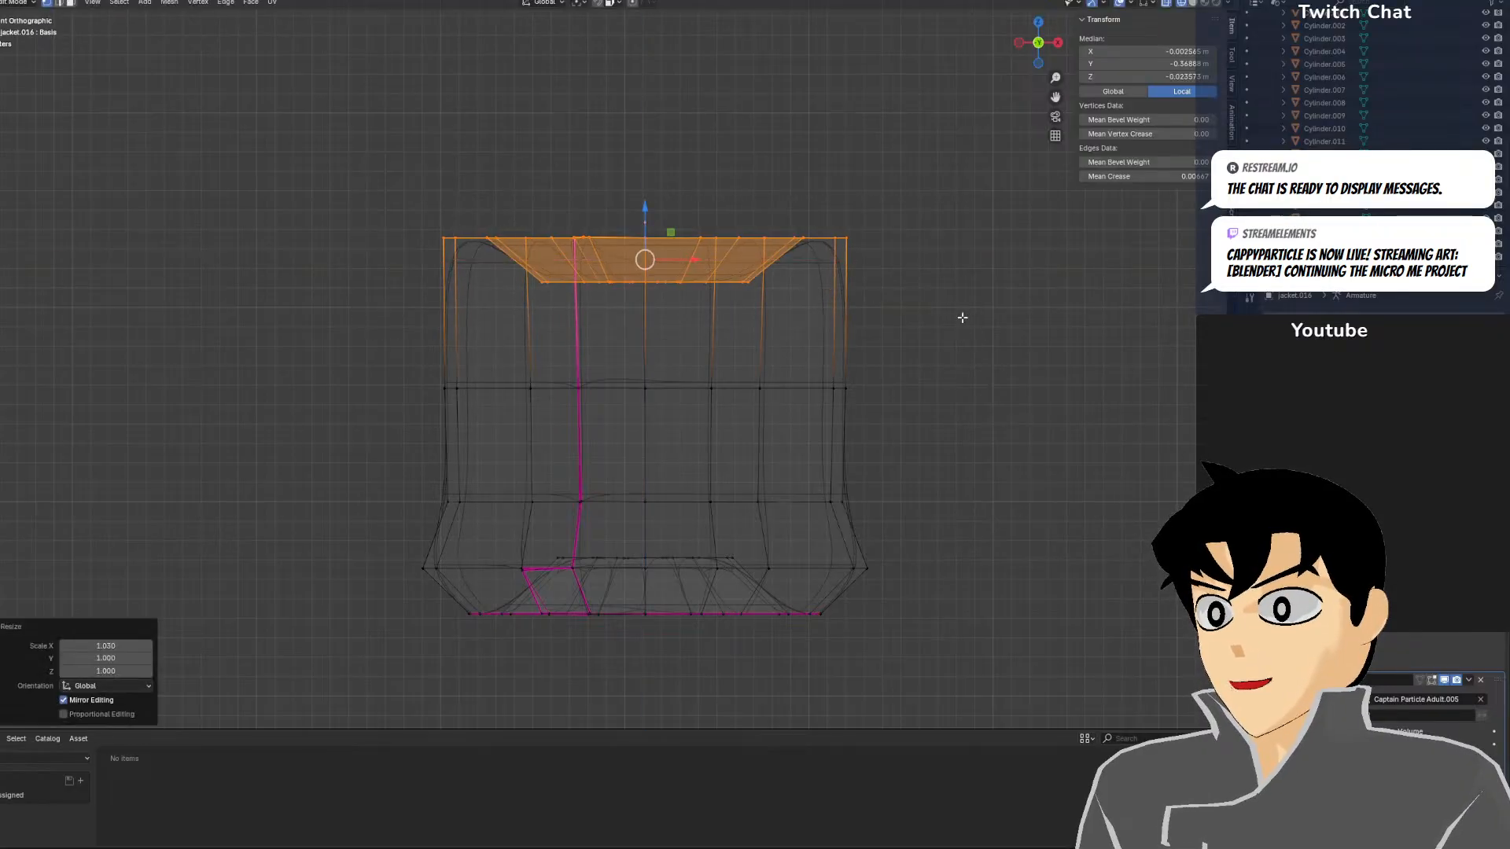
pyautogui.hotkey('alt', 'a')
pyautogui.hotkey('alt', 'z')
# Inspect the abdomen's top opening and try rescaling the top rim along X in wireframe front view
pyautogui.moveTo(960, 320); pyautogui.dragTo(992, 456, button='middle')
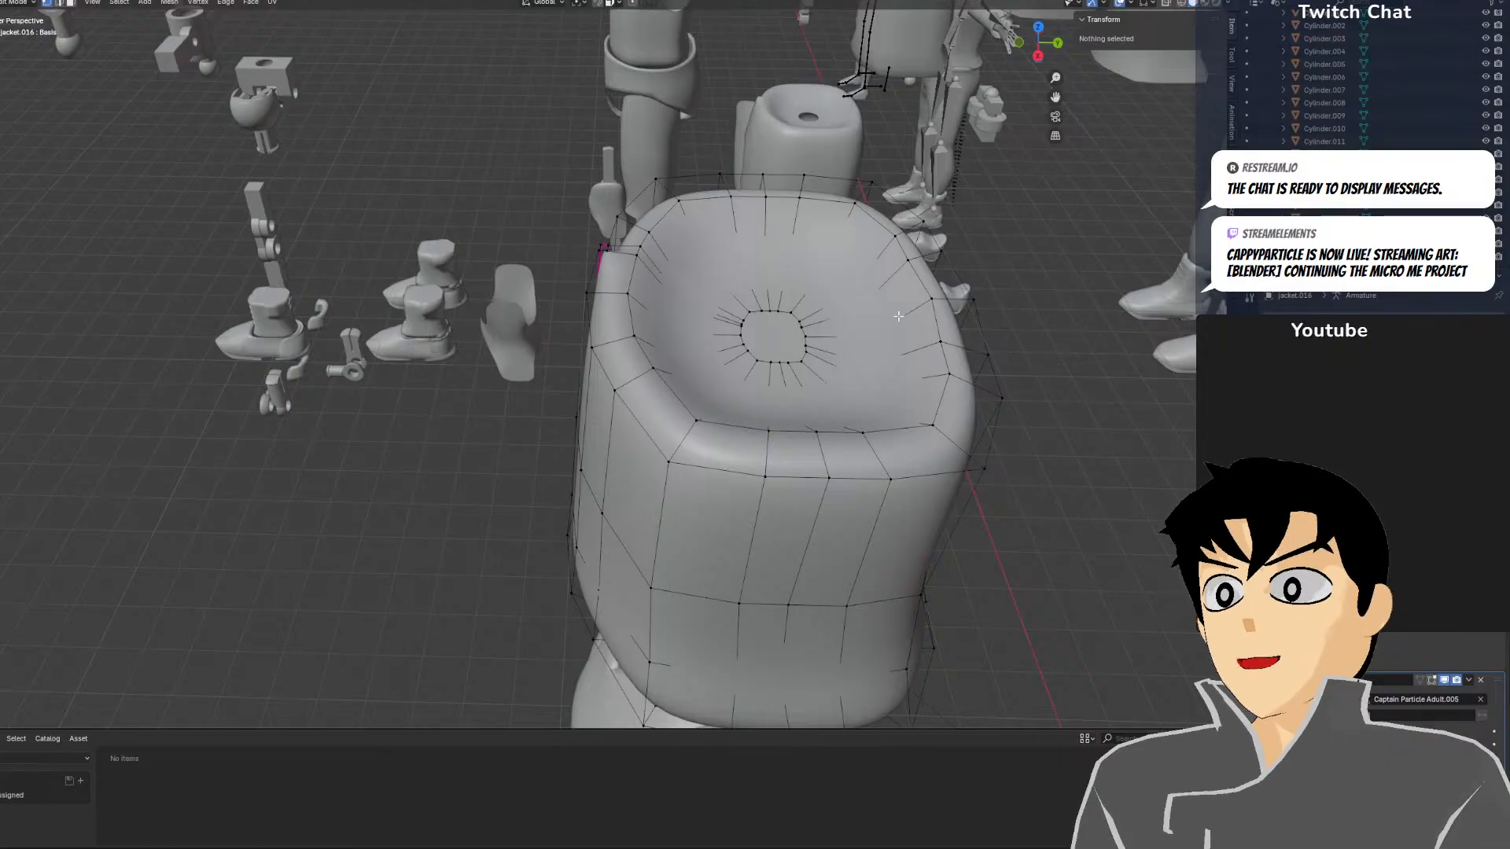
pyautogui.moveTo(899, 316)
pyautogui.mouseDown(button='middle')
pyautogui.moveTo(986, 332)
pyautogui.moveTo(1011, 306)
pyautogui.mouseUp(button='middle')
pyautogui.press('KP_1')
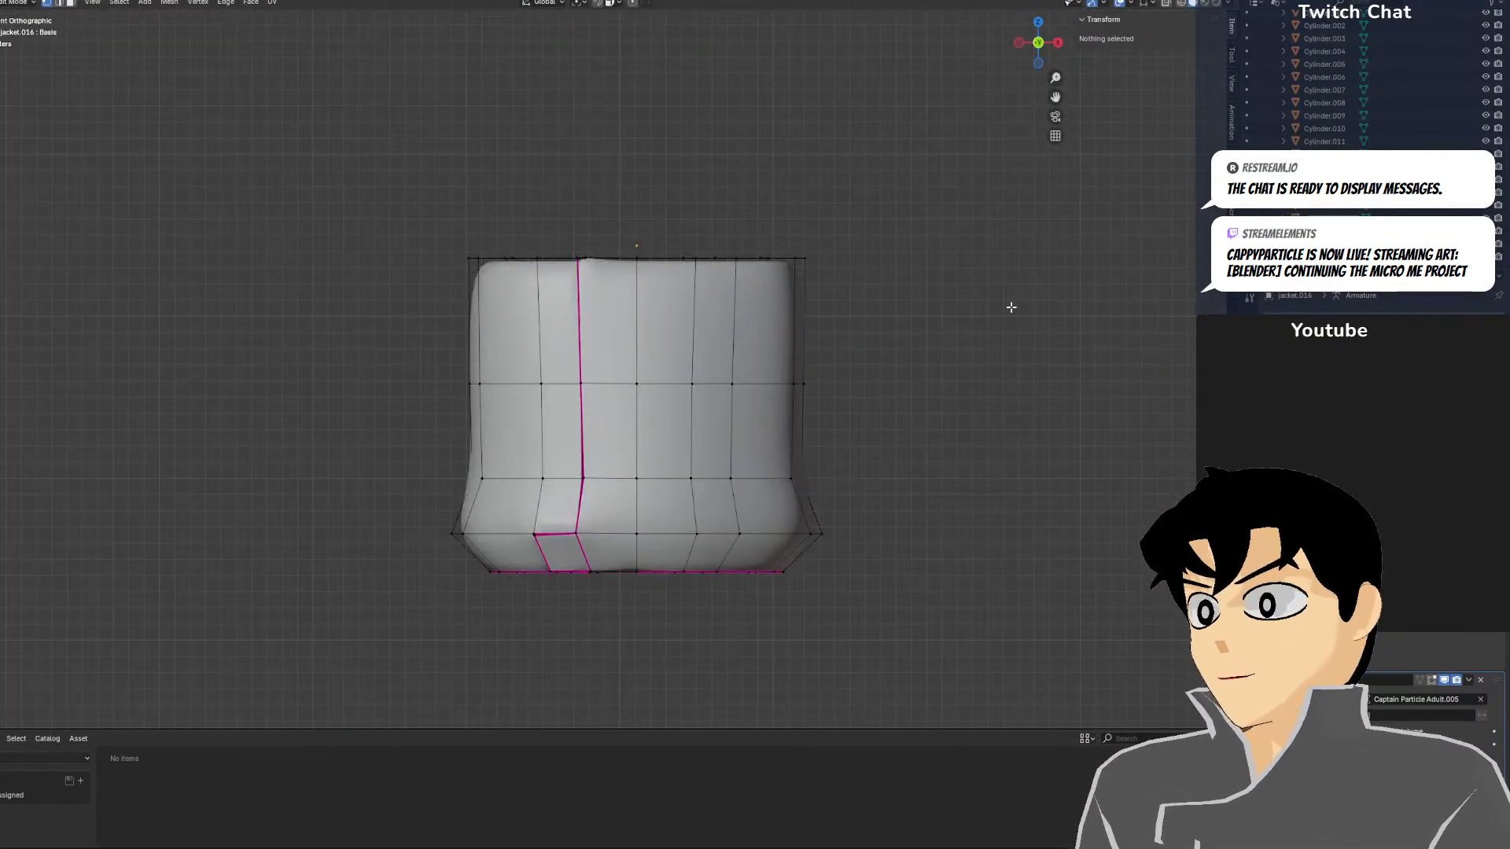
pyautogui.scroll(3, 1009, 308)
pyautogui.press('z')
pyautogui.click(360, 192)
pyautogui.moveTo(294, 128); pyautogui.dragTo(1022, 252)
pyautogui.press('s')
pyautogui.press('x')
pyautogui.click(1106, 276)
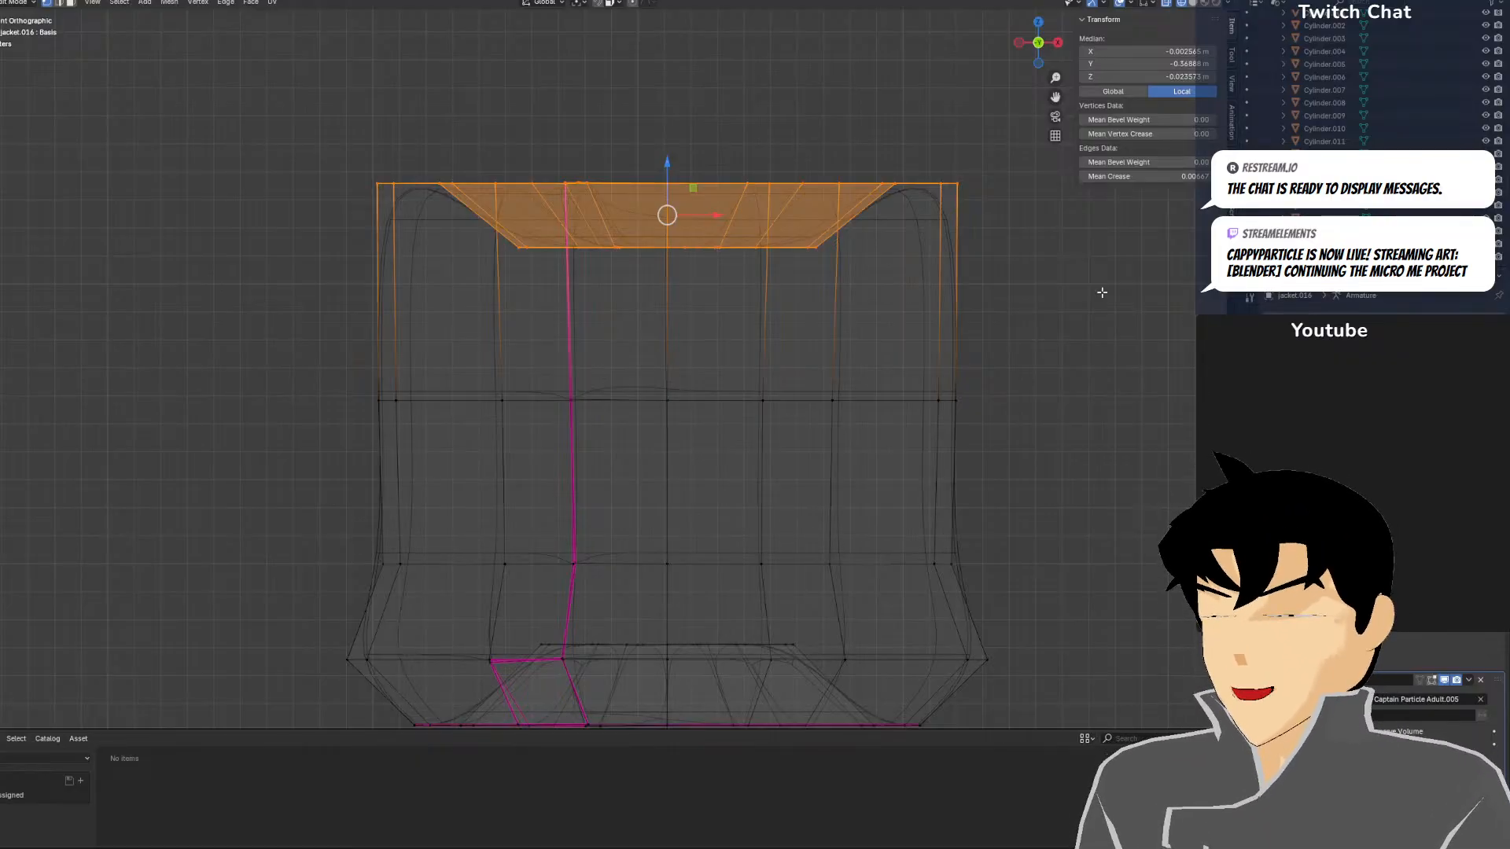
# Scale the edge loop just above the abdomen's bottom hem to about 0.939 along X and restore solid shading
pyautogui.scroll(-1, 1013, 313)
pyautogui.keyDown('shift'); pyautogui.moveTo(889, 411); pyautogui.dragTo(865, 171, button='middle'); pyautogui.keyUp('shift')
pyautogui.scroll(3, 855, 239)
pyautogui.press('z')
pyautogui.press('z')
pyautogui.click(66, 307)
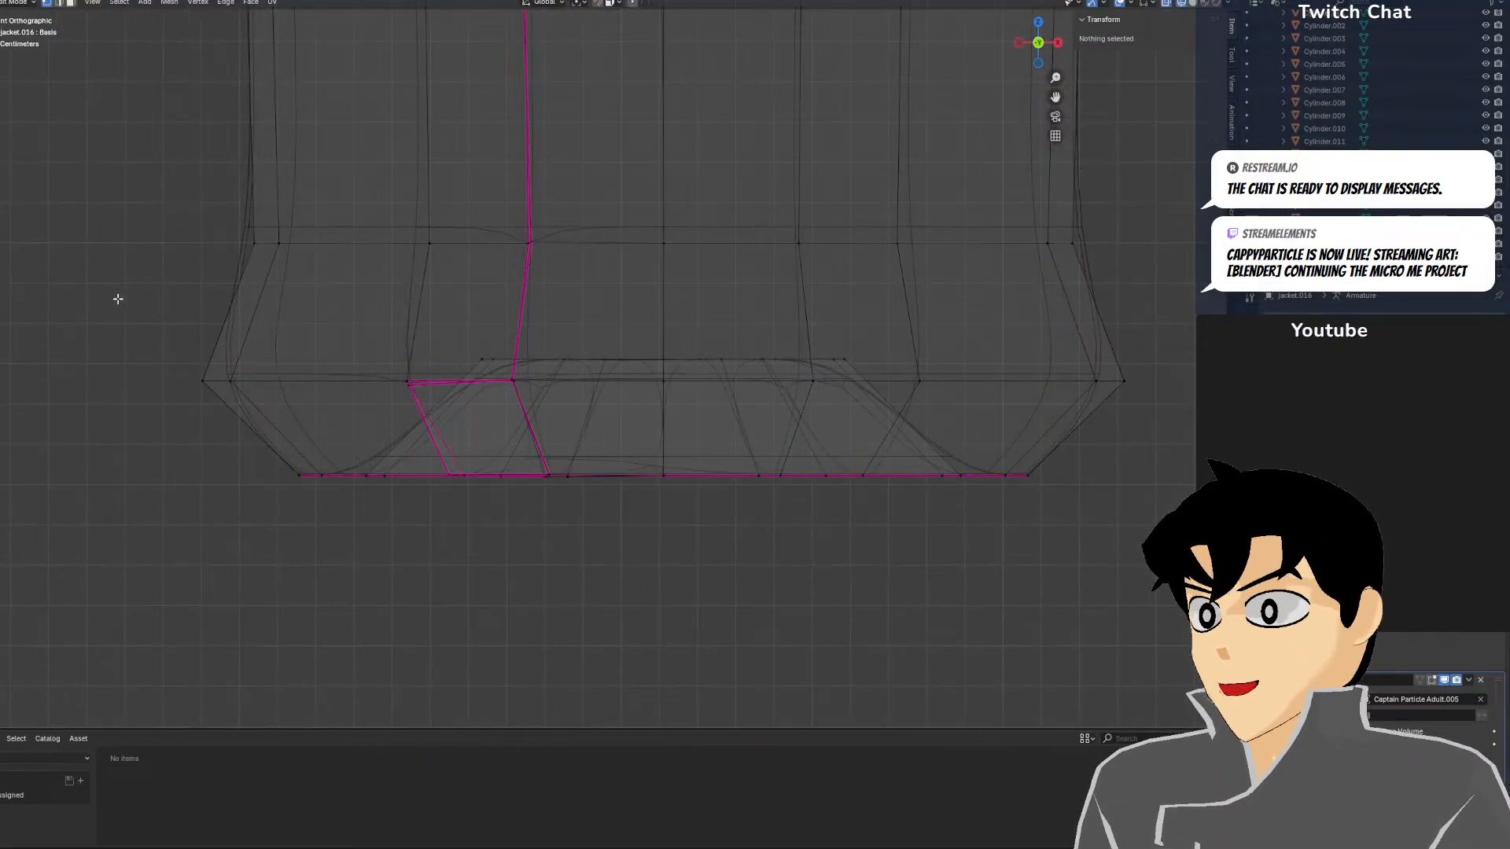
pyautogui.moveTo(495, 422); pyautogui.dragTo(1146, 411)
pyautogui.press('s')
pyautogui.press('x')
pyautogui.click(1106, 397)
pyautogui.press('z')
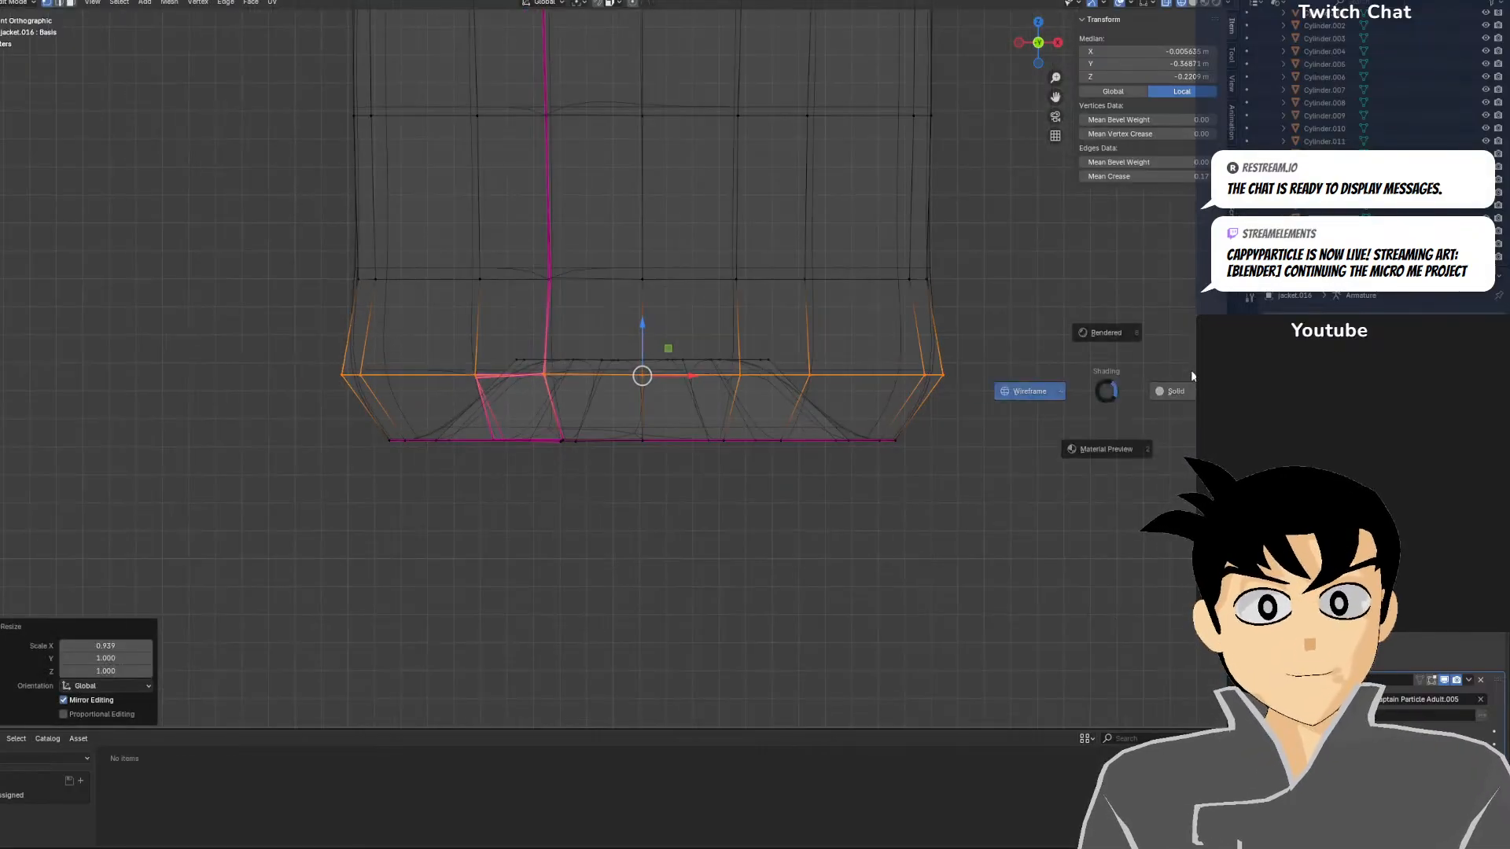
pyautogui.click(1172, 391)
# Shift the abdomen's two lowest edge loops and bottom recess slightly toward negative Y in wireframe side view
pyautogui.moveTo(1144, 377); pyautogui.dragTo(1095, 364, button='middle')
pyautogui.press('KP_3')
pyautogui.keyDown('shift'); pyautogui.moveTo(1067, 127); pyautogui.dragTo(876, 344, button='middle'); pyautogui.keyUp('shift')
pyautogui.scroll(-2, 876, 343)
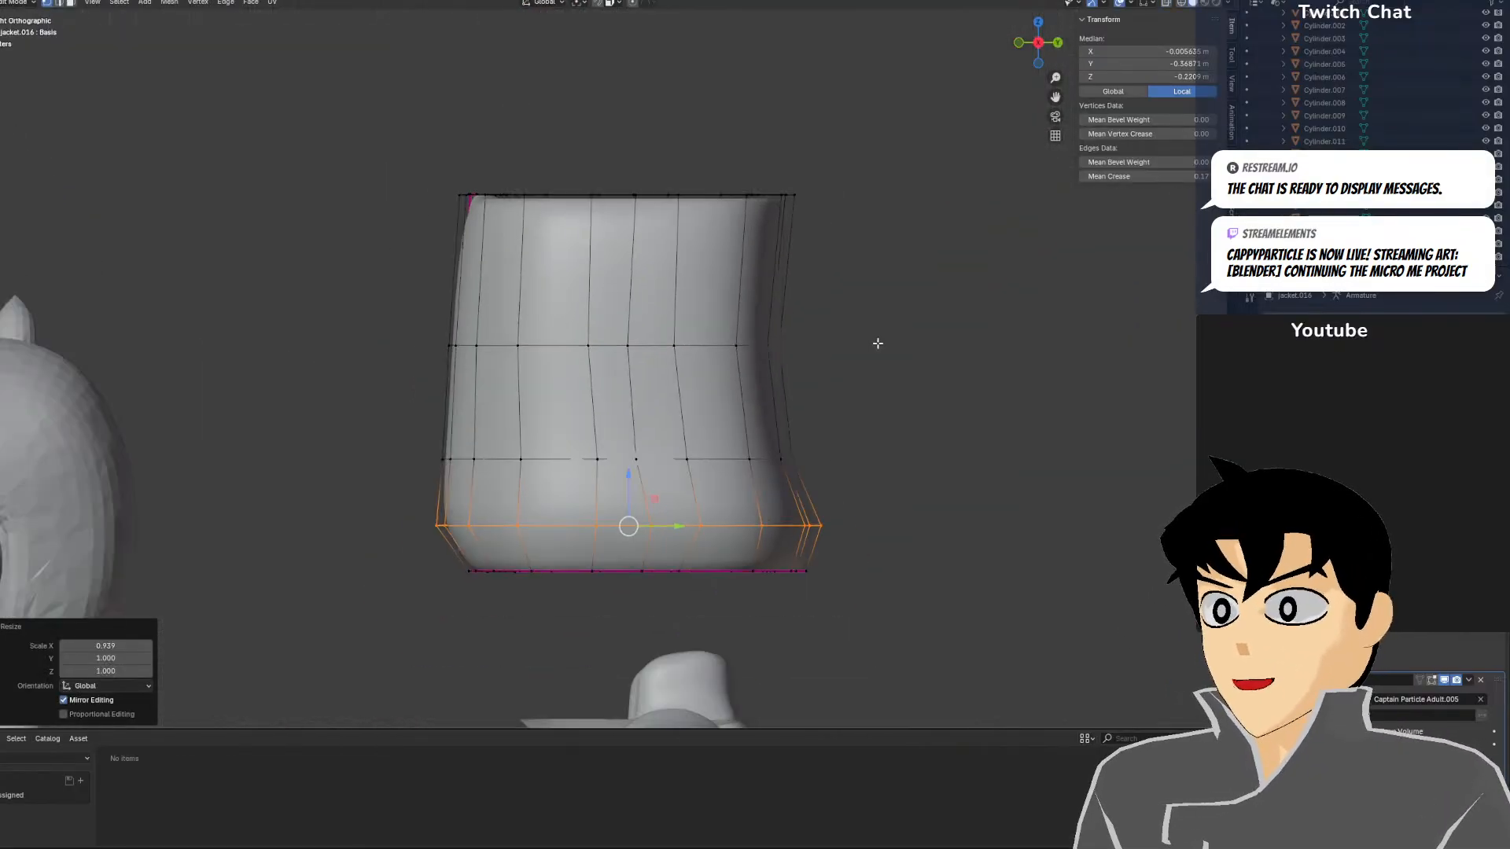
pyautogui.press('z')
pyautogui.click(394, 130)
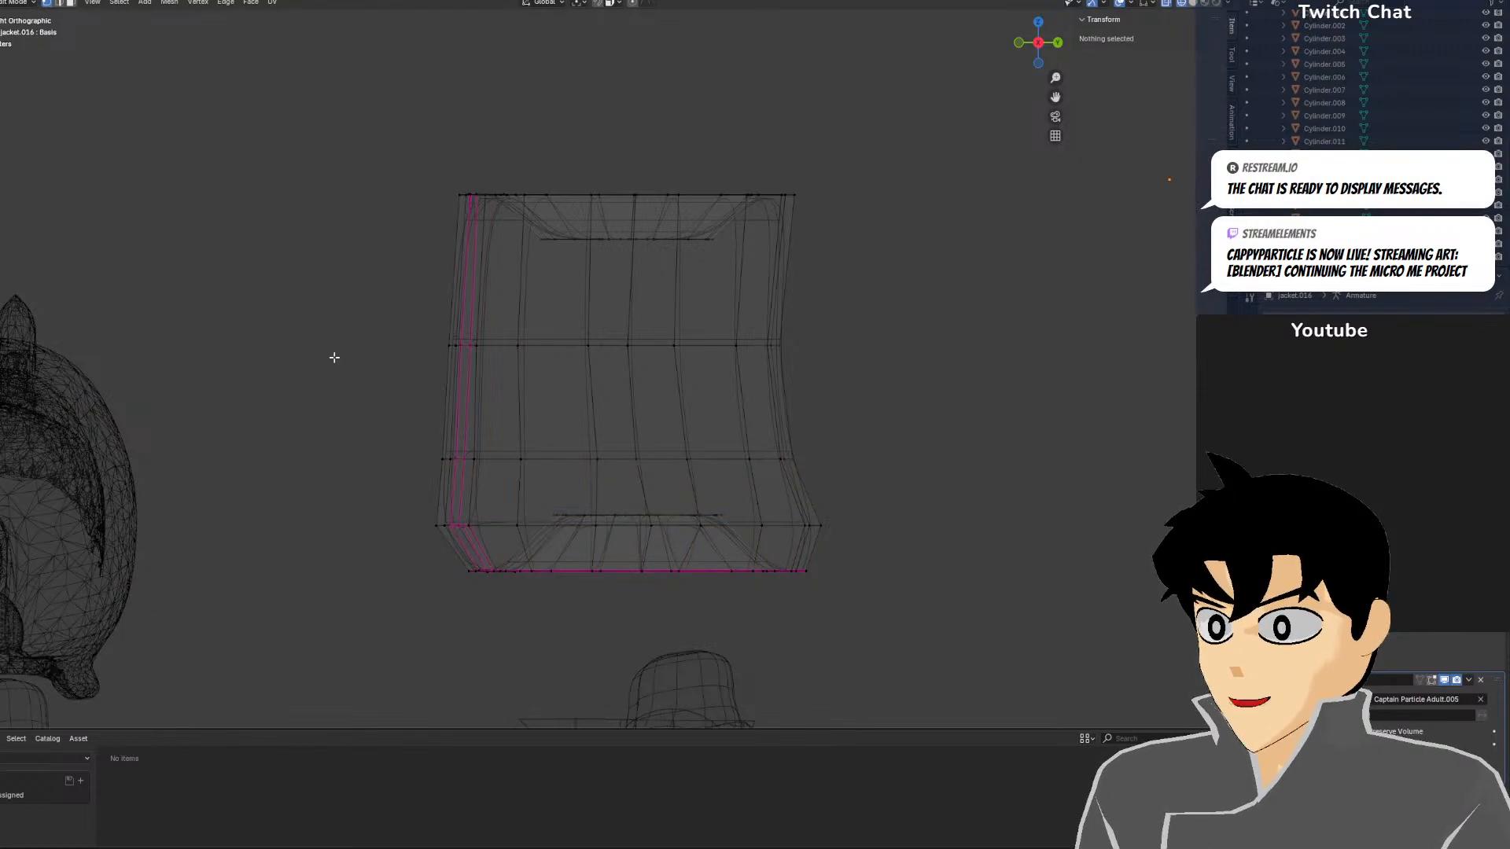
pyautogui.moveTo(356, 486); pyautogui.dragTo(826, 607)
pyautogui.moveTo(691, 547); pyautogui.dragTo(675, 551)
# Move the outer vertices of the abdomen's top rim about -0.33 m along Y
pyautogui.press('z')
pyautogui.press('z')
pyautogui.click(310, 104)
pyautogui.moveTo(388, 137); pyautogui.dragTo(1030, 274)
pyautogui.hotkey('alt', 'a')
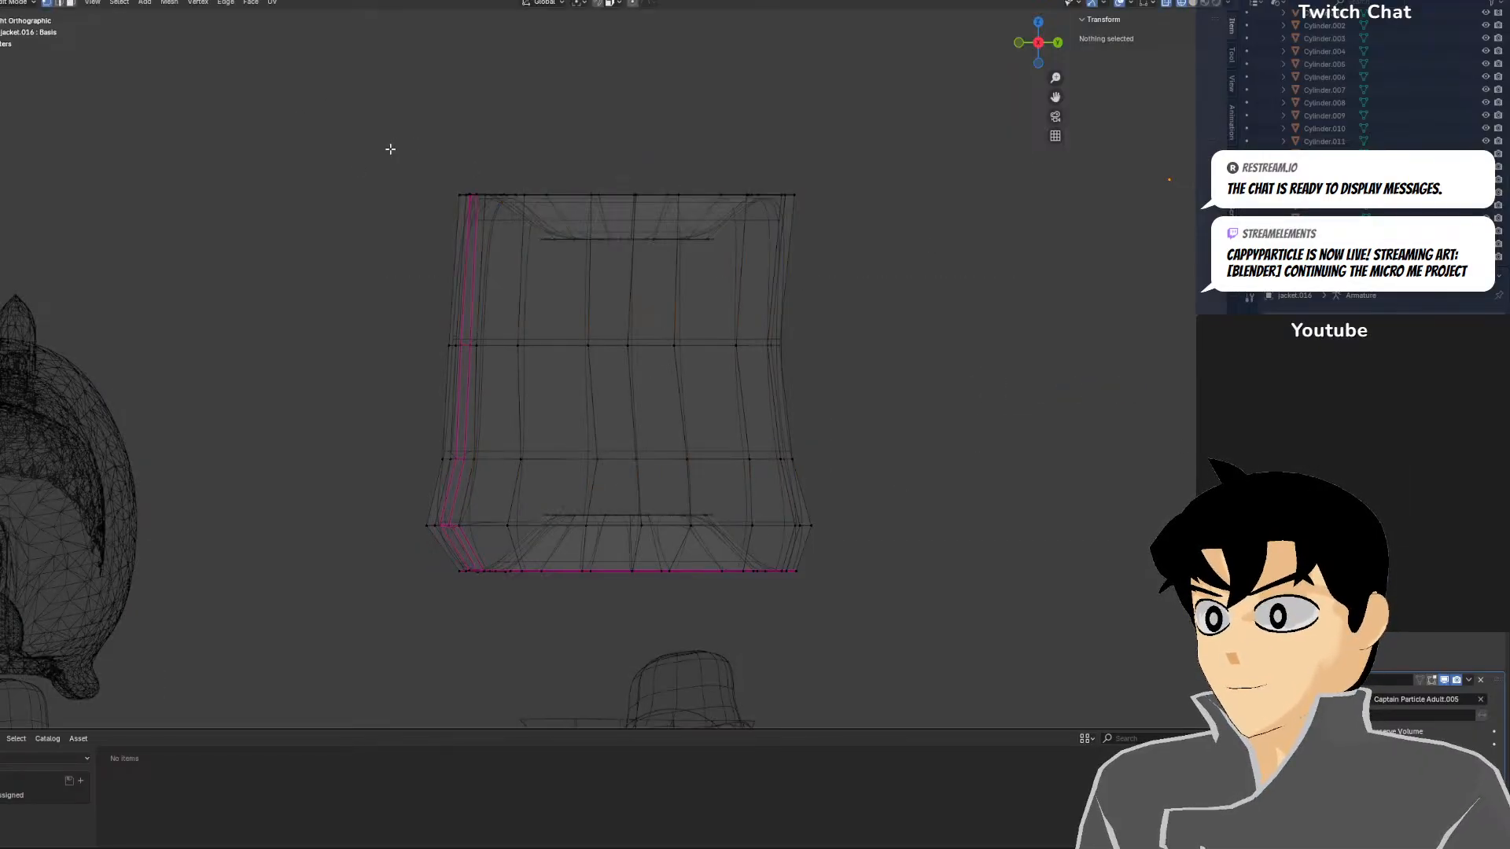
pyautogui.moveTo(390, 149); pyautogui.dragTo(932, 204)
pyautogui.press('g')
pyautogui.press('y')
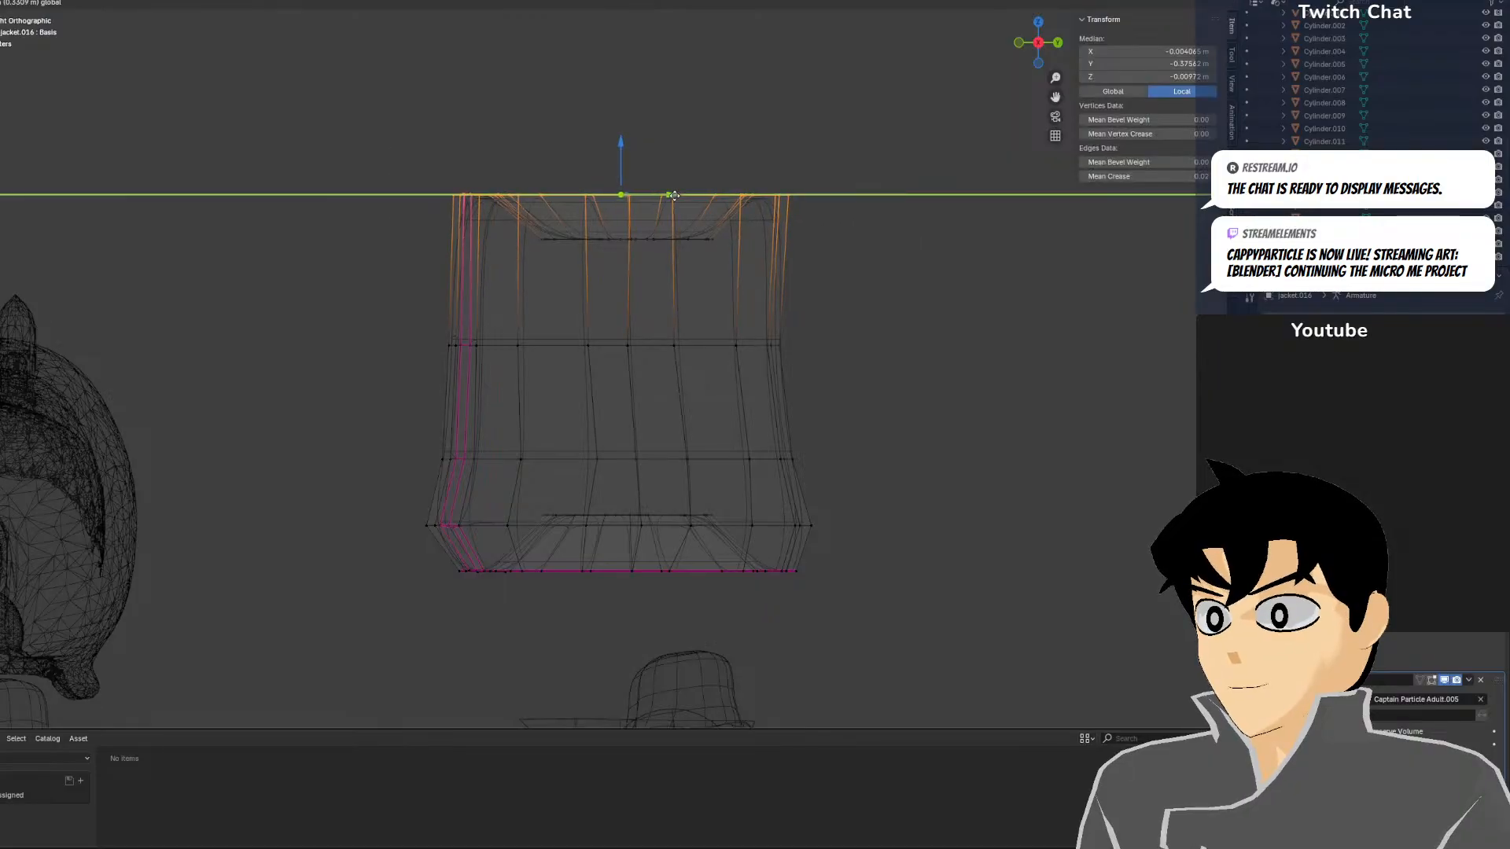
pyautogui.click(674, 196)
# Narrow the abdomen's top rim along X in solid front view so the sides taper upward, and clear the selection
pyautogui.press('KP_1')
pyautogui.hotkey('shift', 'z')
pyautogui.scroll(-6, 816, 461)
pyautogui.moveTo(650, 525)
pyautogui.keyDown('shift'); pyautogui.mouseDown(button='middle')
pyautogui.moveTo(686, 245)
pyautogui.moveTo(617, 445)
pyautogui.moveTo(604, 548)
pyautogui.mouseUp(button='middle'); pyautogui.keyUp('shift')
pyautogui.scroll(3, 617, 519)
pyautogui.press('s')
pyautogui.press('x')
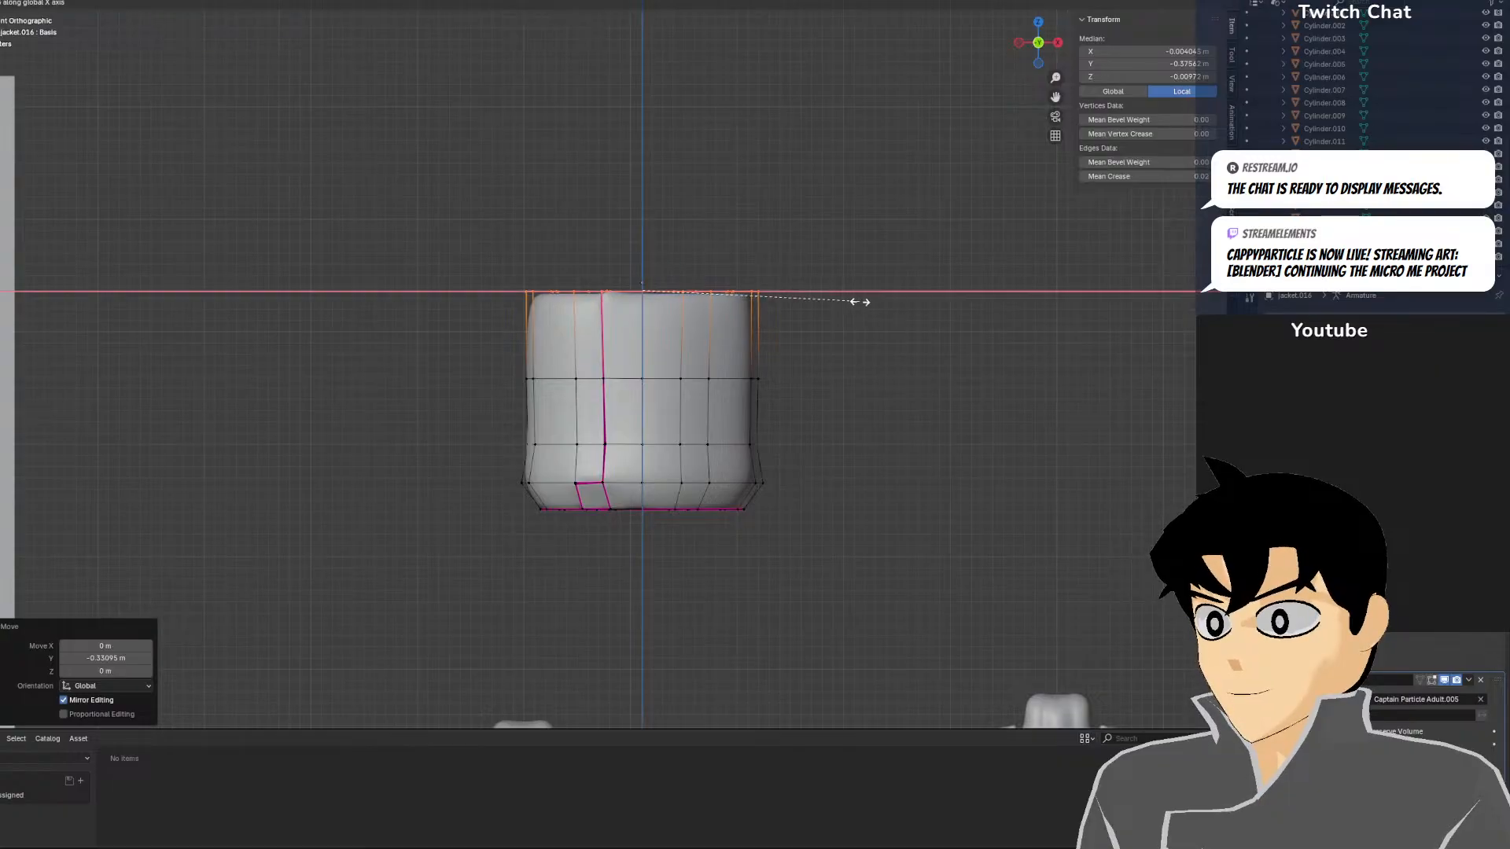
pyautogui.click(830, 312)
pyautogui.click(832, 307)
# Return to Object Mode and move the reshaped abdomen about 60.8 m down in Z, beside the assembled torso
pyautogui.scroll(-1, 833, 307)
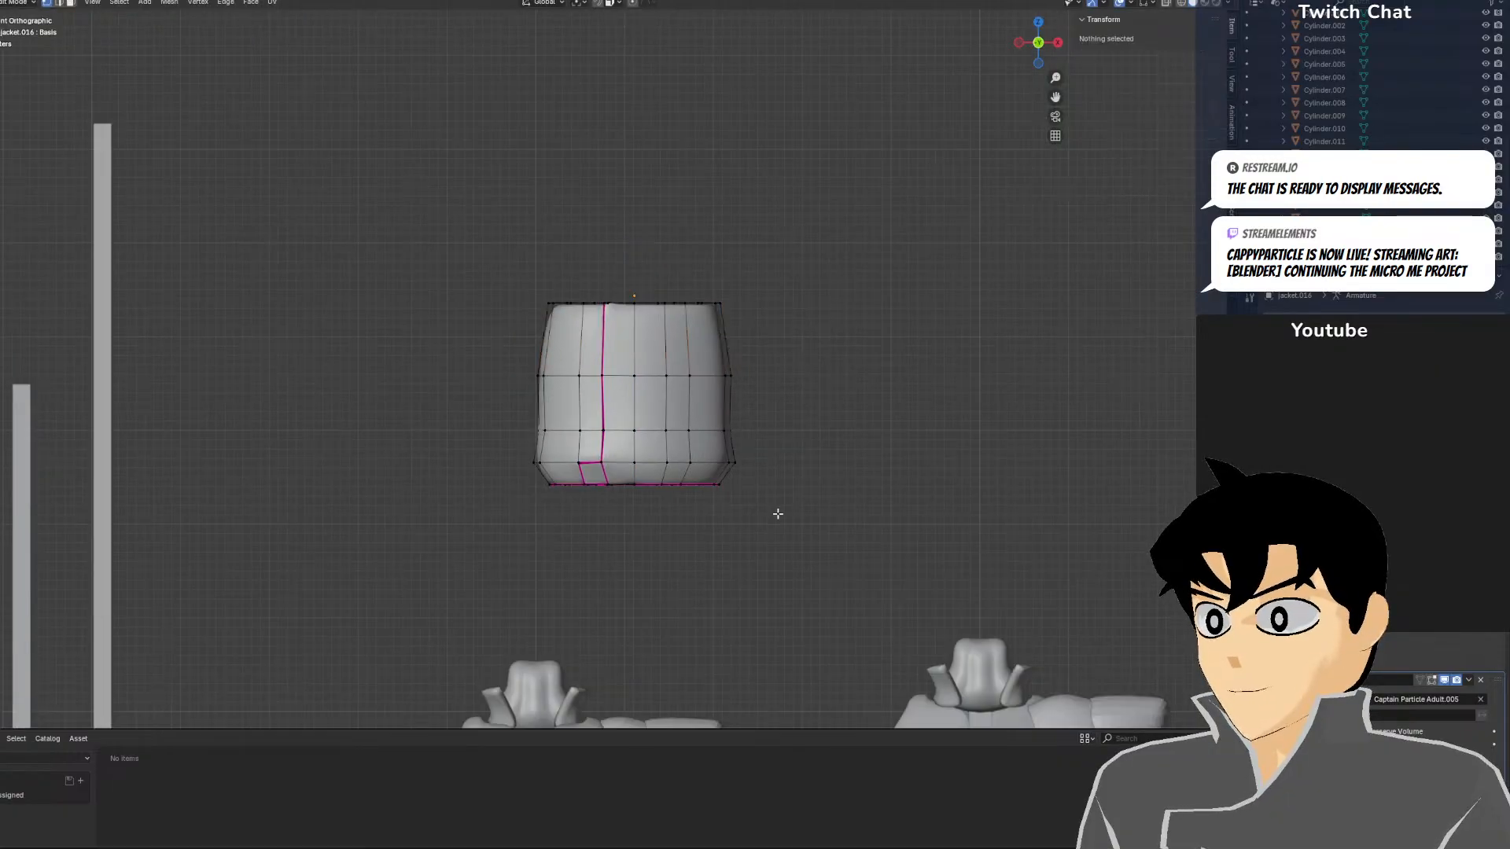
pyautogui.keyDown('shift'); pyautogui.moveTo(779, 512); pyautogui.dragTo(799, 280, button='middle'); pyautogui.keyUp('shift')
pyautogui.scroll(-1, 799, 280)
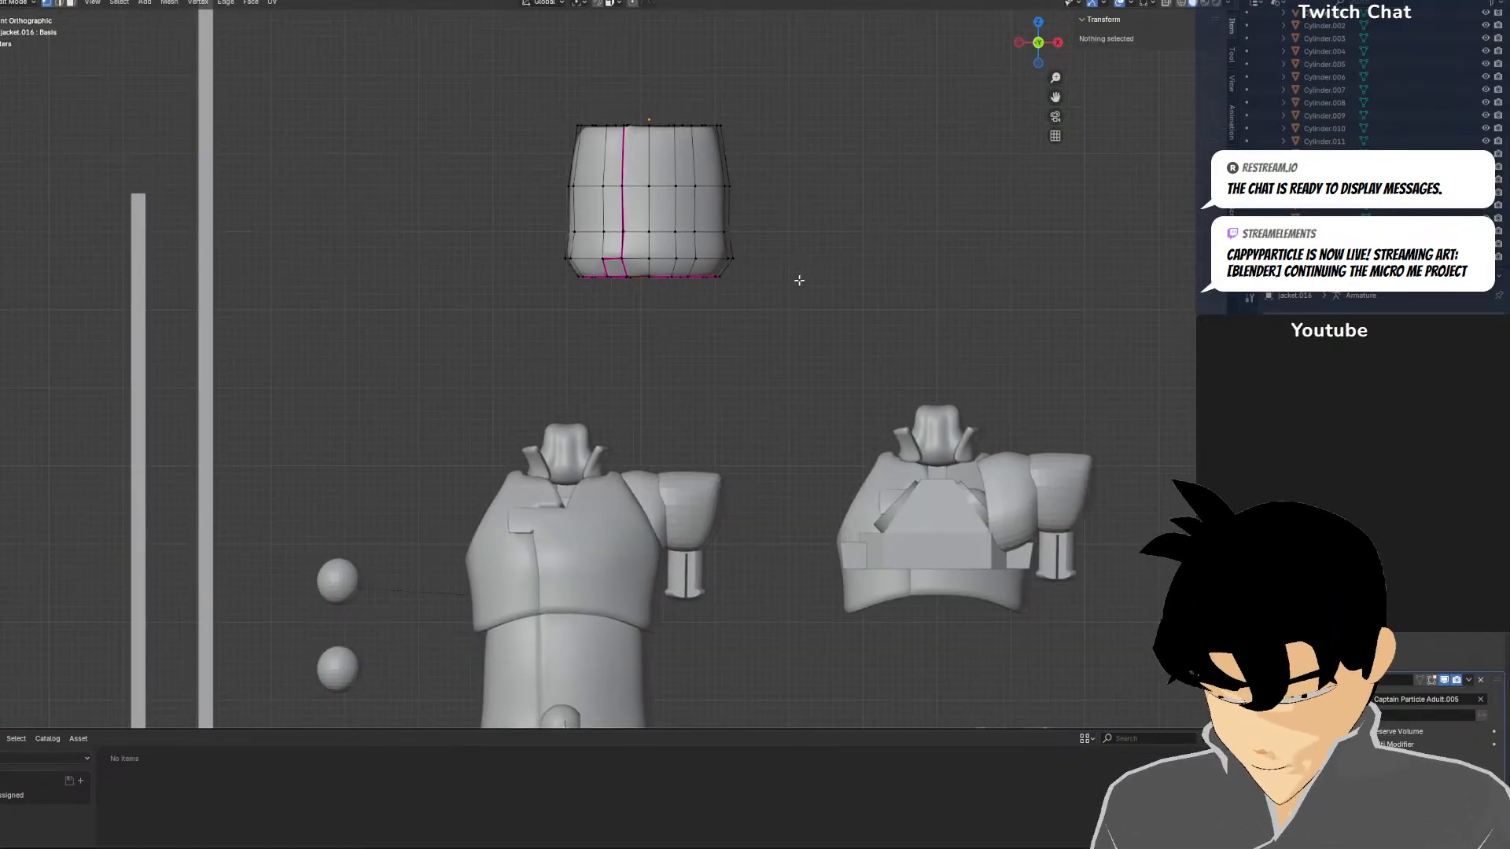
pyautogui.keyDown('shift'); pyautogui.moveTo(755, 386); pyautogui.dragTo(752, 265, button='middle'); pyautogui.keyUp('shift')
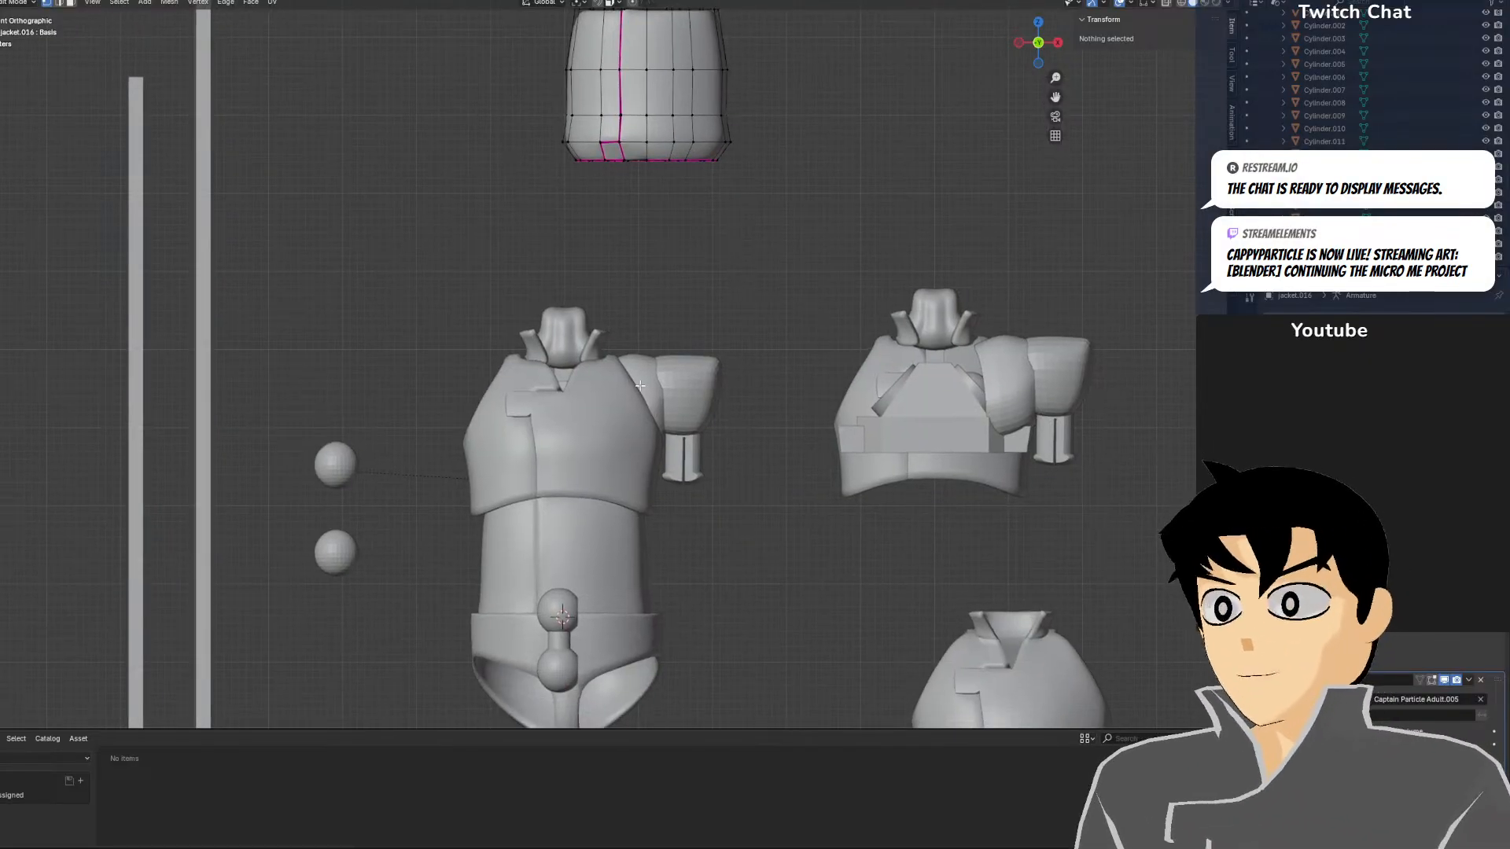
pyautogui.keyDown('shift'); pyautogui.moveTo(612, 423); pyautogui.dragTo(610, 300, button='middle'); pyautogui.keyUp('shift')
pyautogui.scroll(-3, 610, 299)
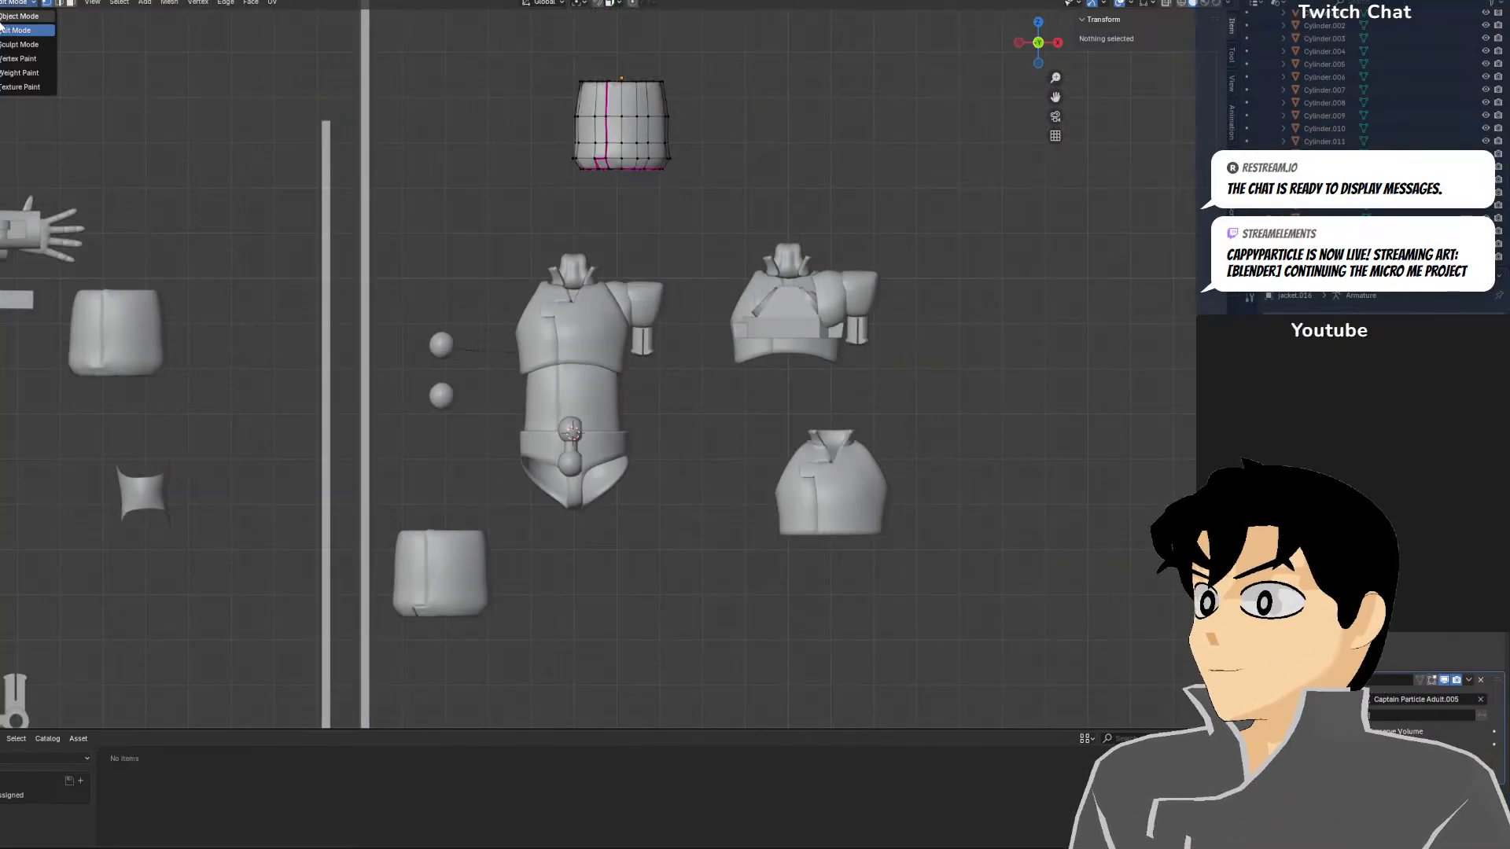
pyautogui.press('Tab')
pyautogui.scroll(3, 756, 101)
pyautogui.press('g')
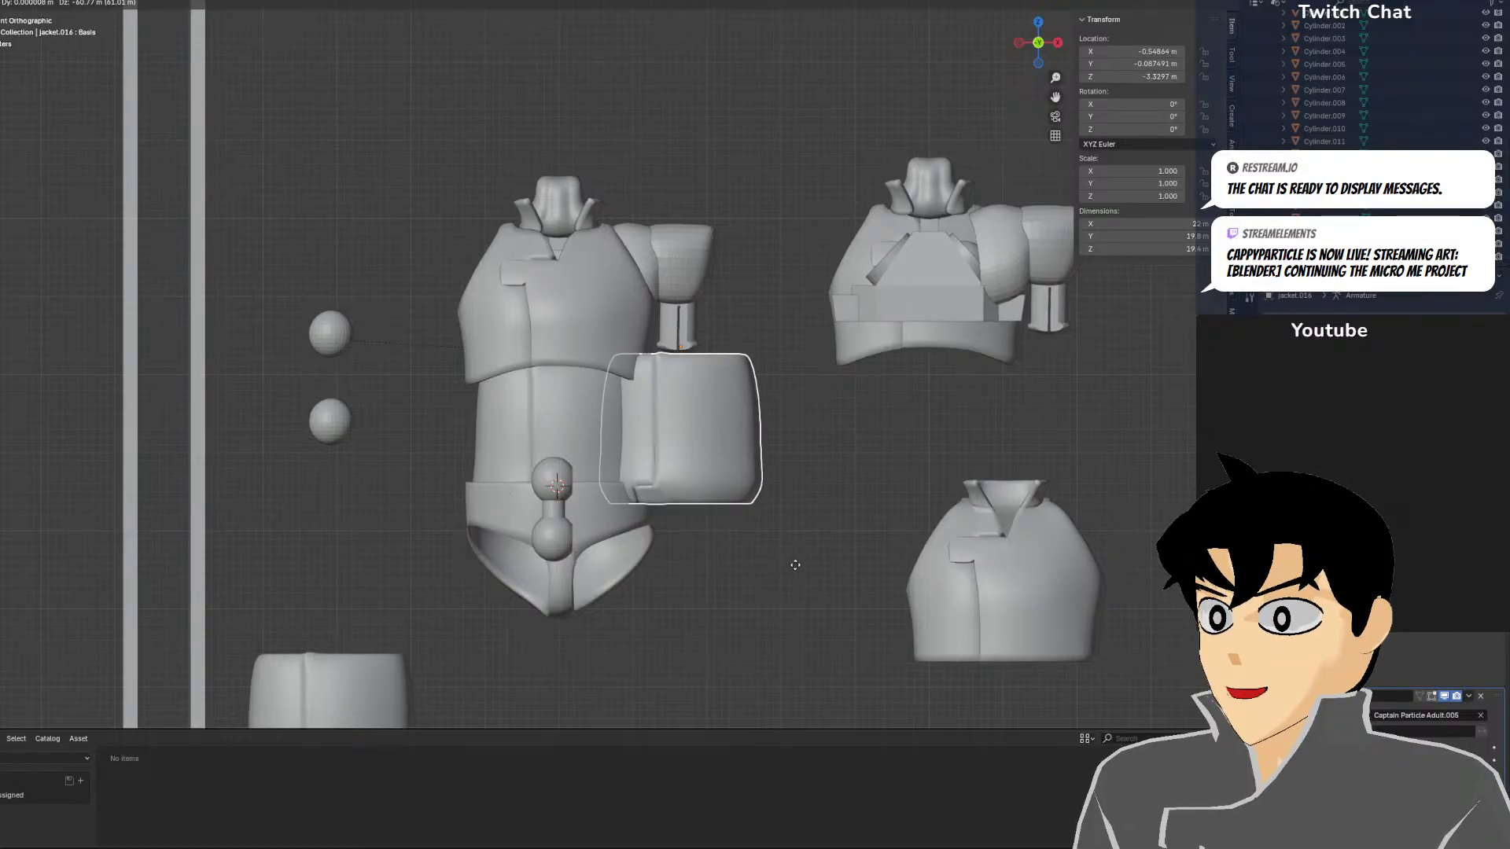
pyautogui.click(795, 566)
# Move the old abdomen out of the torso by about -29.7 m in X and 1.2 m in Z
pyautogui.scroll(4, 783, 554)
pyautogui.click(446, 432)
pyautogui.press('g')
pyautogui.click(67, 313)
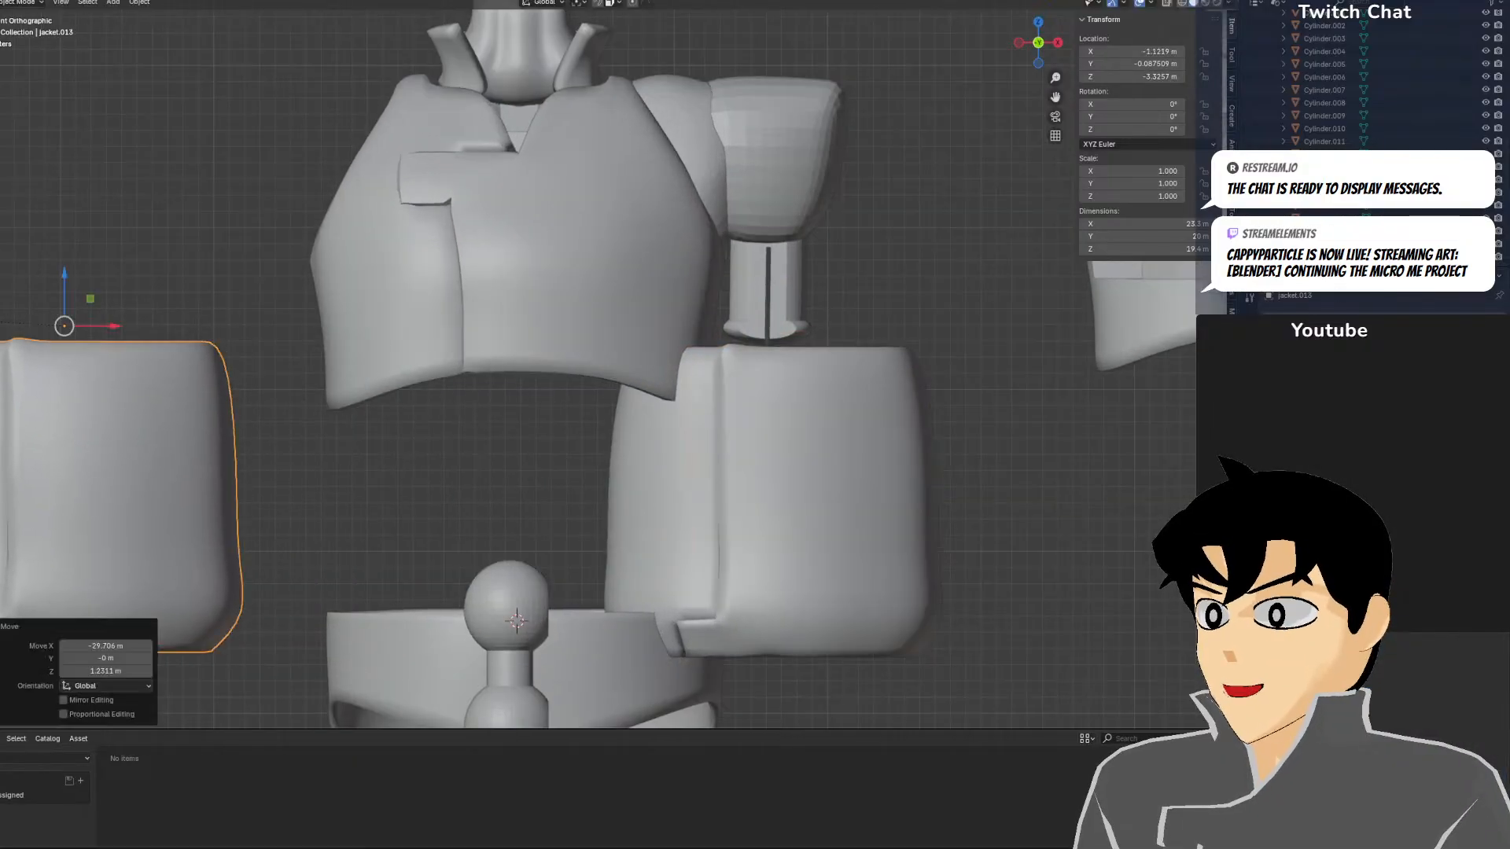
# Move the reshaped abdomen between the jacket and pants, about -16.3 m in X and 0.38 m in Z, using wireframe display
pyautogui.scroll(-3, 423, 422)
pyautogui.scroll(2, 498, 368)
pyautogui.hotkey('shift', 'z')
pyautogui.click(634, 375)
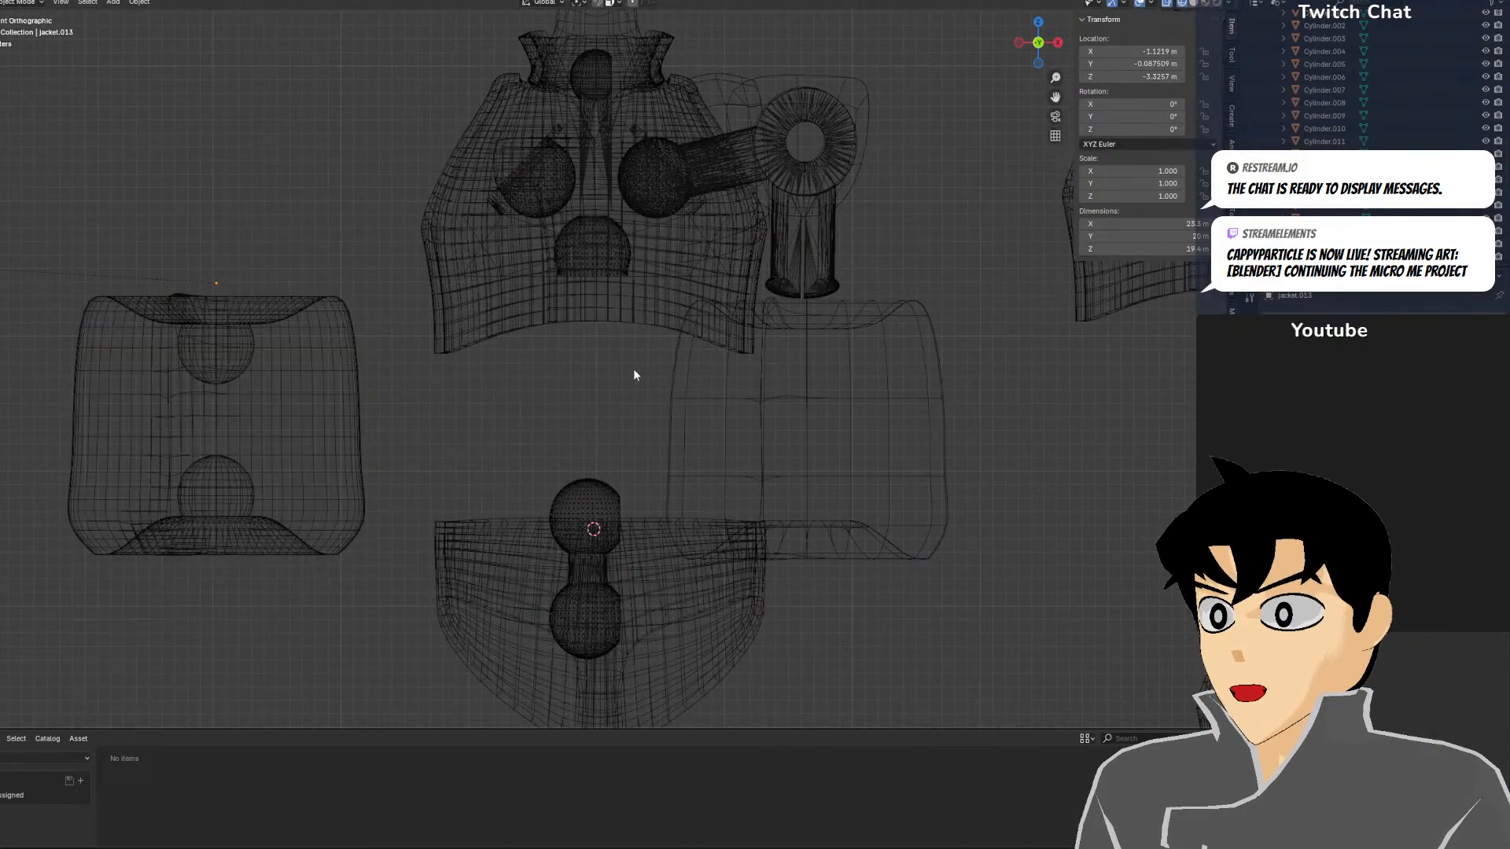
pyautogui.click(877, 396)
pyautogui.press('g')
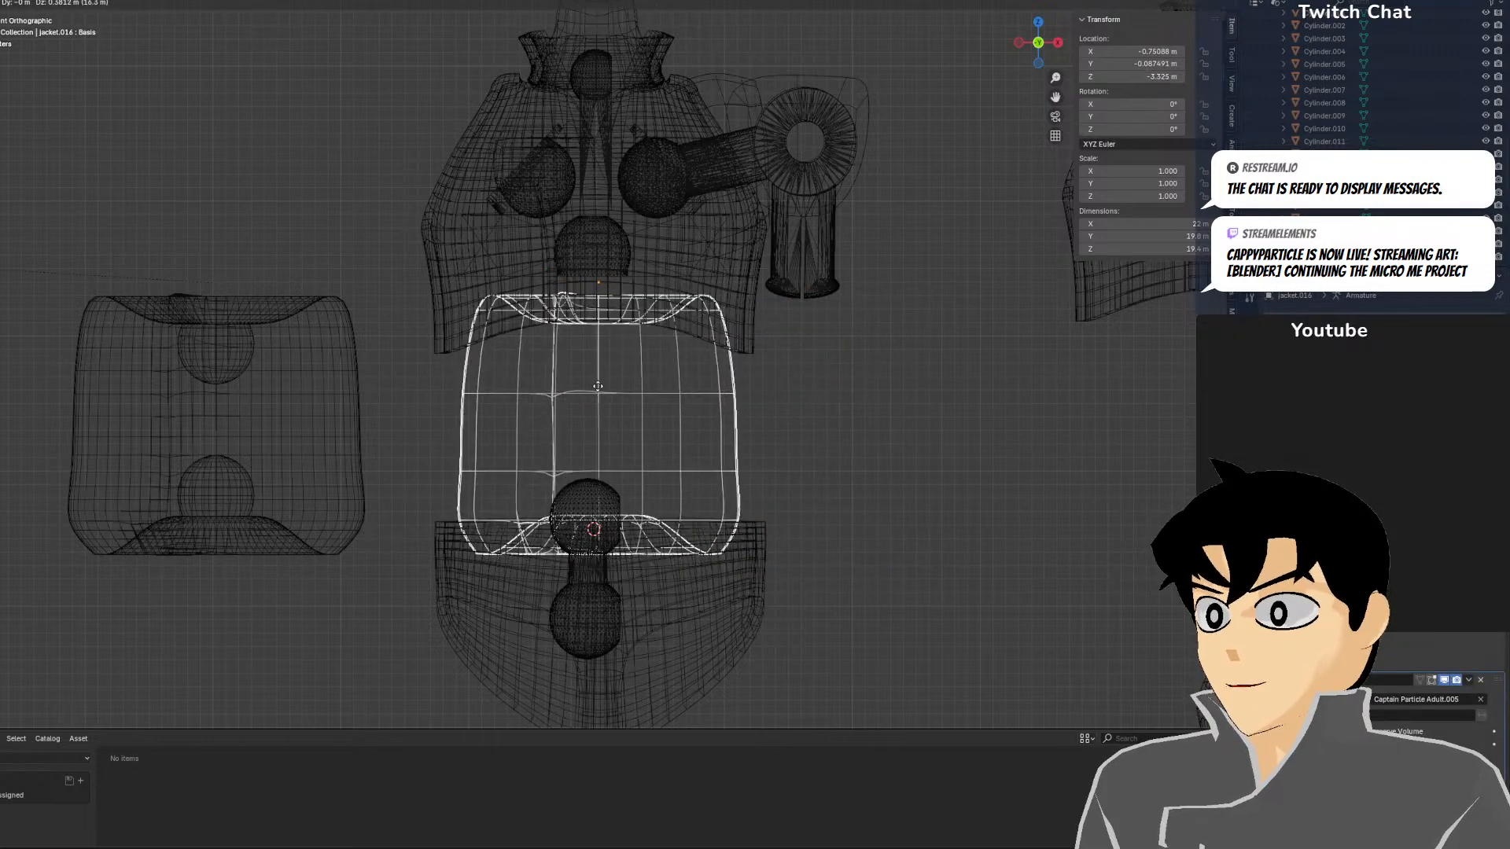
pyautogui.click(668, 390)
# Examine the reshaped abdomen's fit between jacket and pants from several angles in solid and wireframe shading
pyautogui.press('z')
pyautogui.click(903, 391)
pyautogui.moveTo(903, 390); pyautogui.dragTo(632, 393, button='middle')
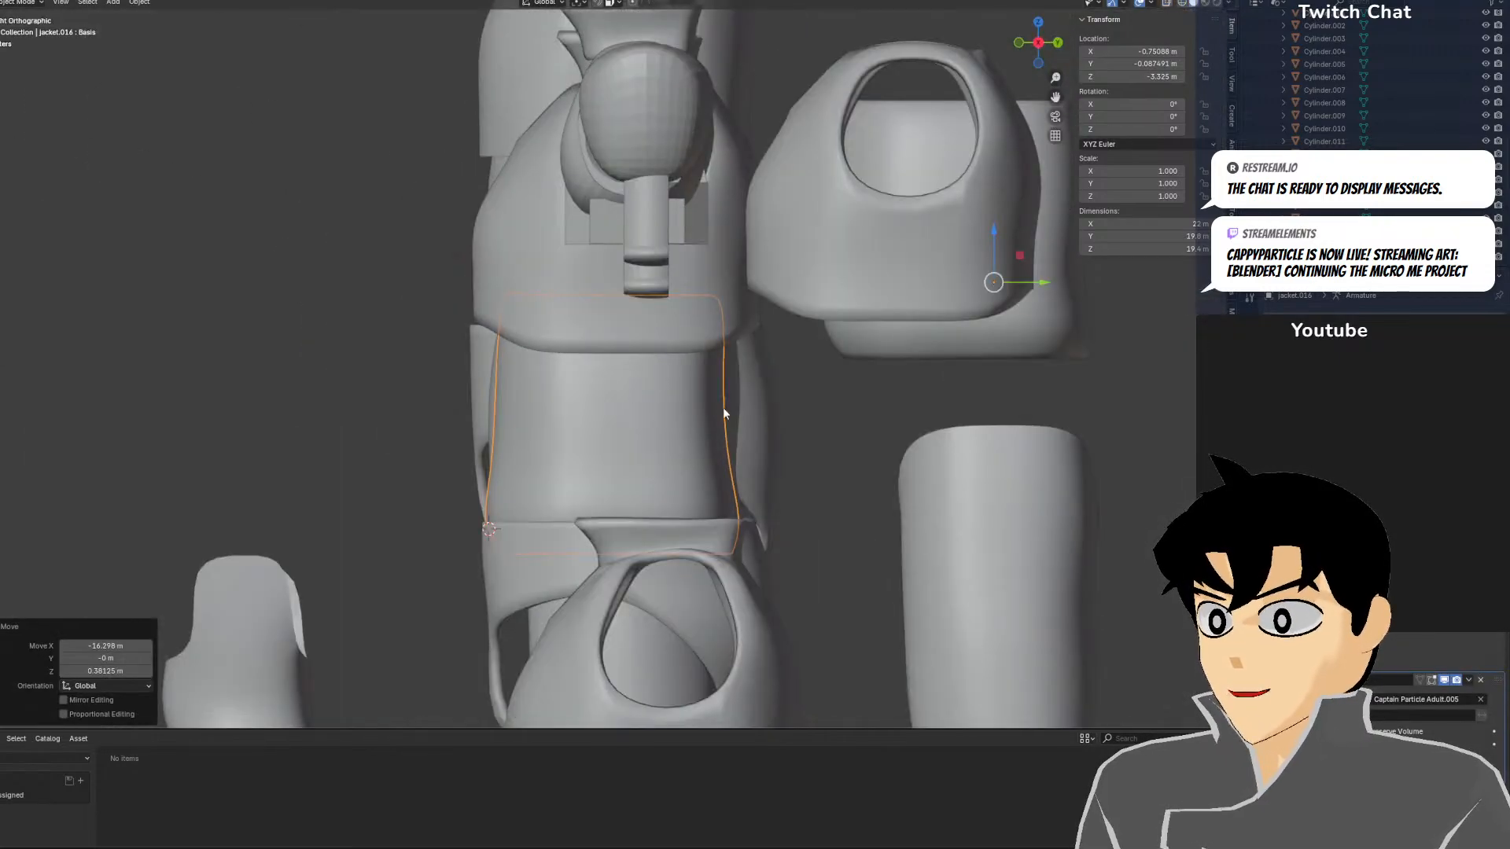
pyautogui.moveTo(724, 414)
pyautogui.mouseDown(button='middle')
pyautogui.moveTo(770, 428)
pyautogui.moveTo(707, 364)
pyautogui.moveTo(708, 412)
pyautogui.moveTo(742, 380)
pyautogui.moveTo(718, 401)
pyautogui.moveTo(870, 460)
pyautogui.moveTo(785, 460)
pyautogui.mouseUp(button='middle')
pyautogui.press('KP_1')
pyautogui.press('z')
pyautogui.click(691, 461)
pyautogui.moveTo(691, 461); pyautogui.dragTo(607, 366, button='middle')
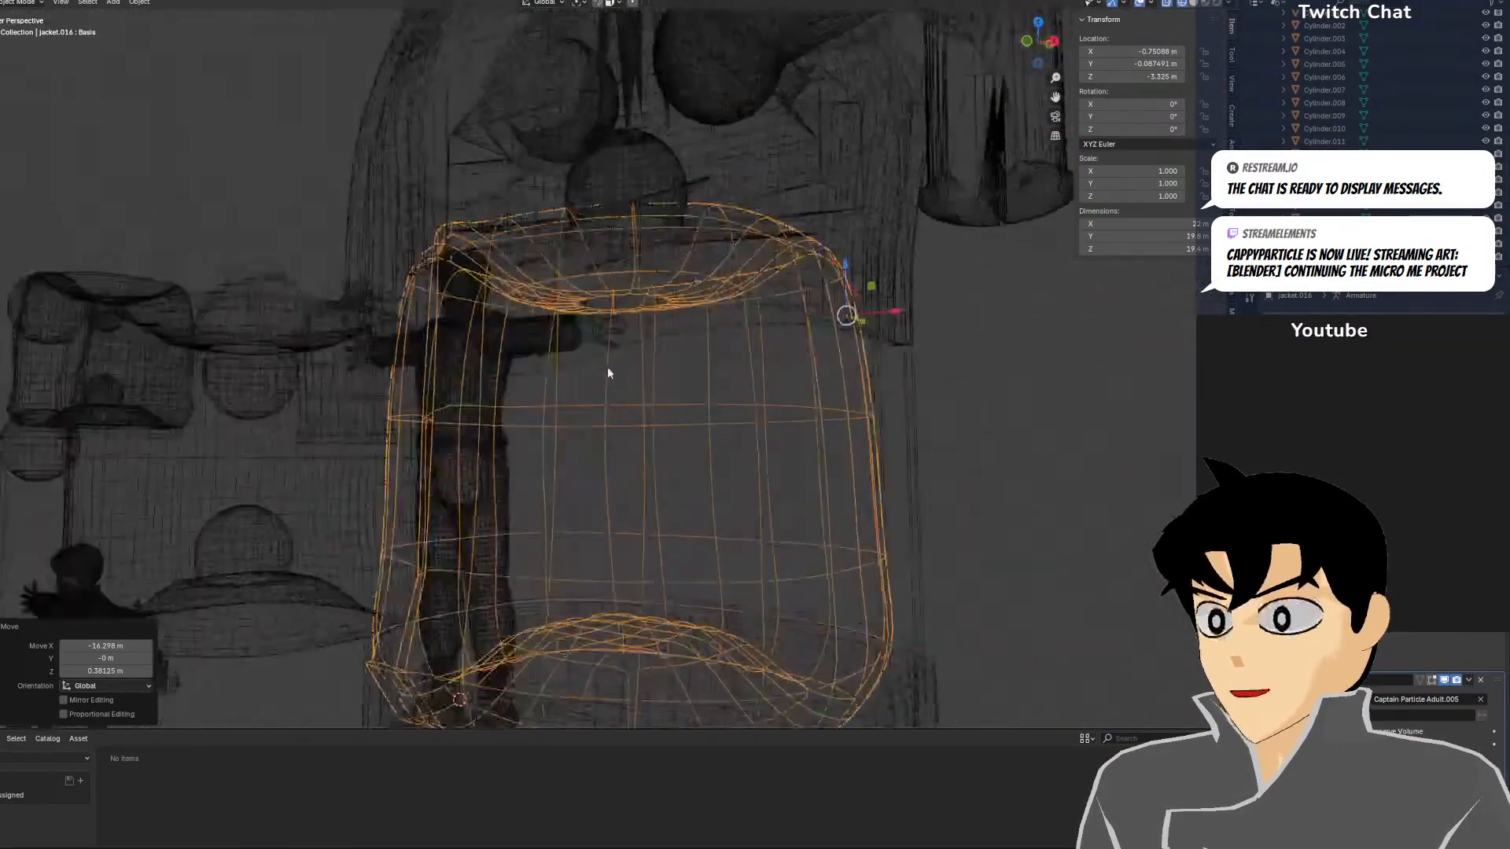
pyautogui.scroll(-5, 607, 366)
pyautogui.press('z')
pyautogui.click(866, 448)
pyautogui.moveTo(866, 449); pyautogui.dragTo(919, 431, button='middle')
pyautogui.press('KP_1')
# Examine how the jacket, abdomen and pants fit together from the front in both wireframe and solid shading
pyautogui.keyDown('shift'); pyautogui.moveTo(729, 521); pyautogui.dragTo(682, 403, button='middle'); pyautogui.keyUp('shift')
pyautogui.scroll(4, 726, 372)
pyautogui.click(723, 372)
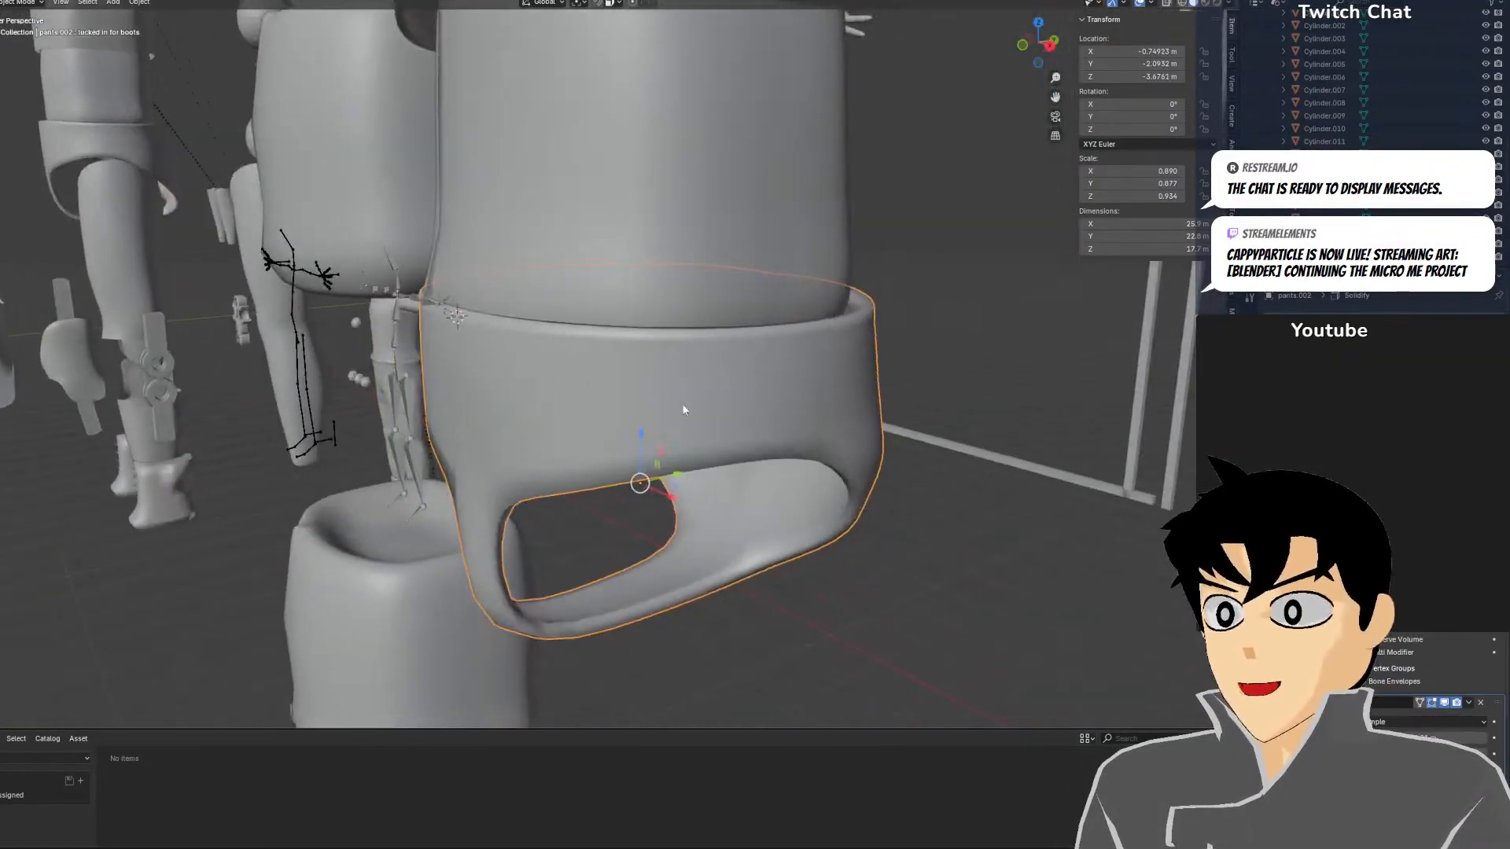
pyautogui.press('KP_1')
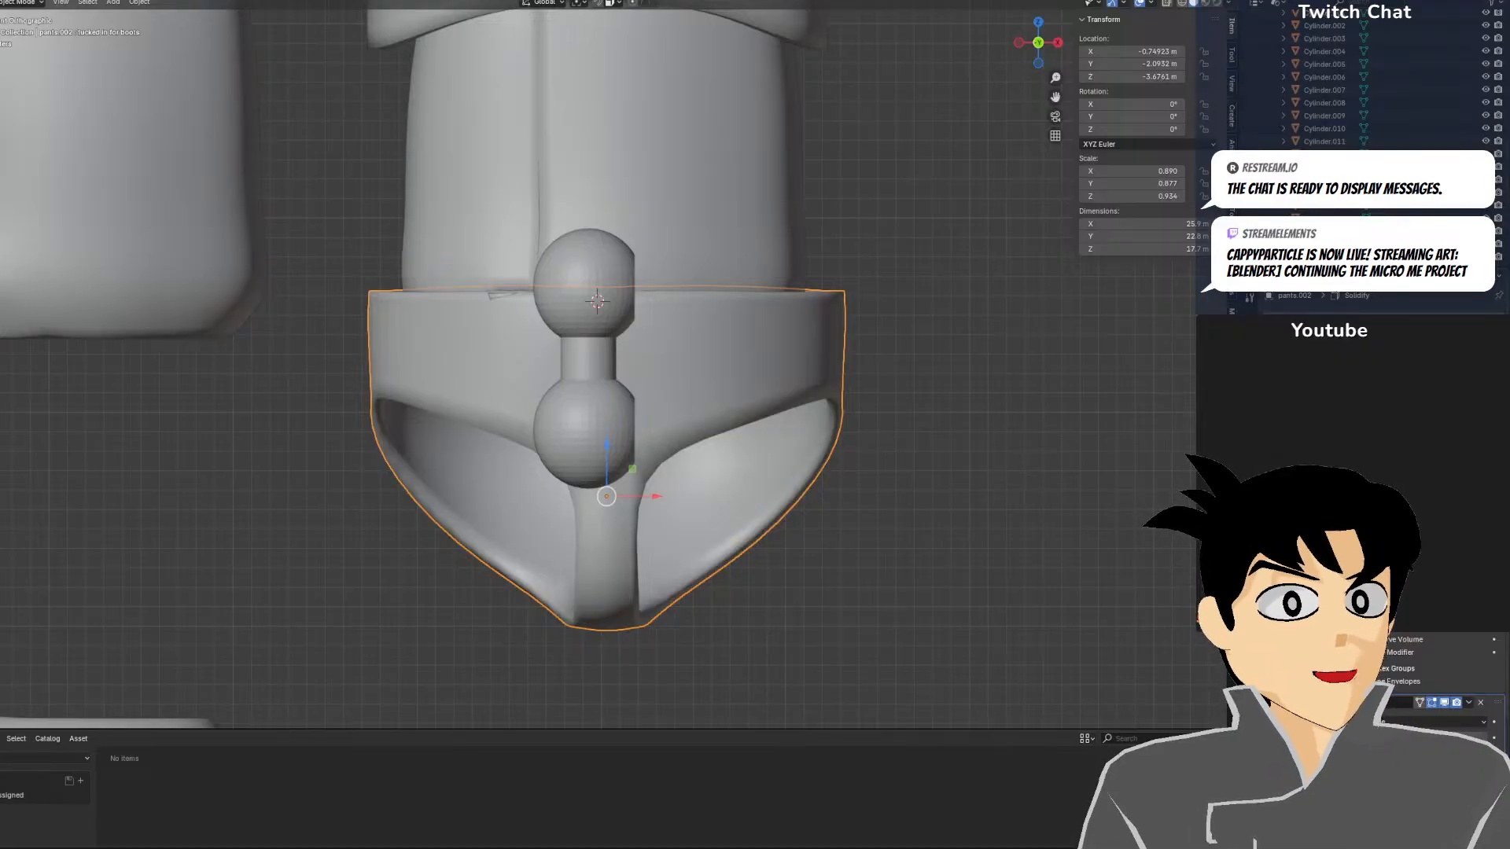
pyautogui.scroll(-4, 331, 574)
pyautogui.scroll(4, 417, 482)
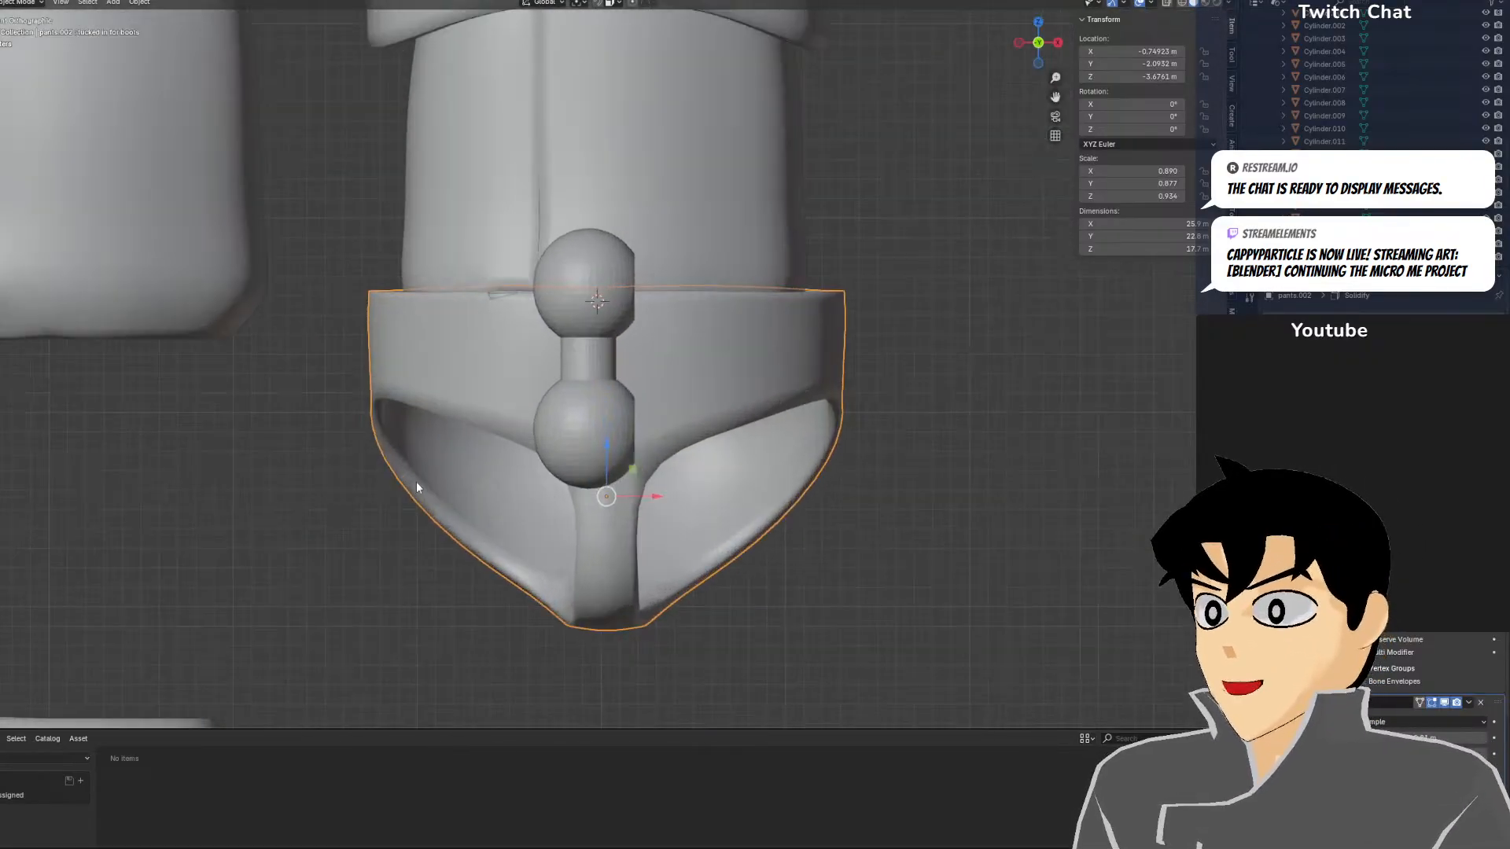
pyautogui.scroll(-5, 504, 409)
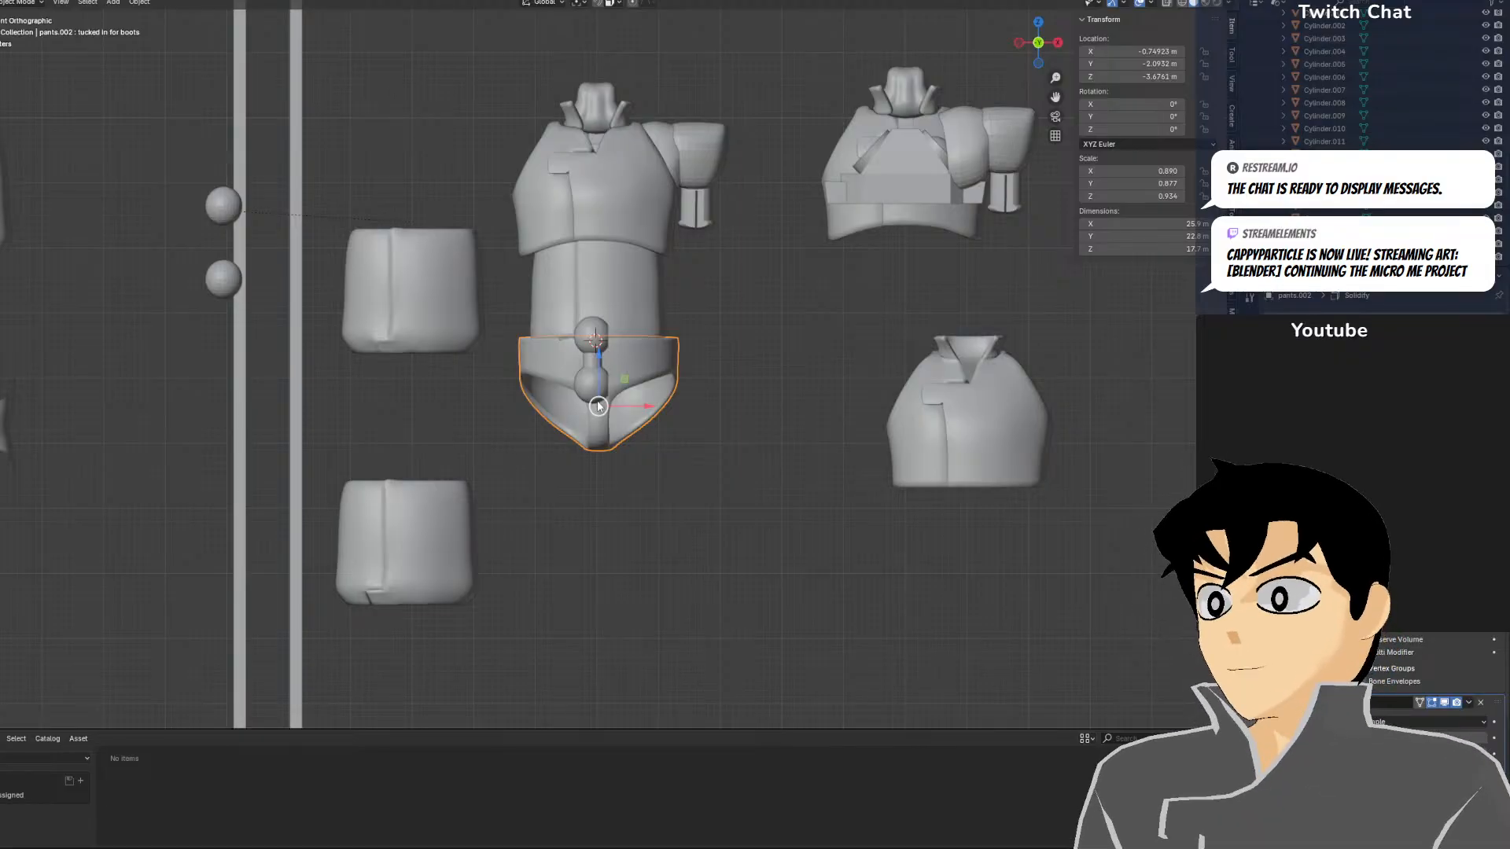
pyautogui.scroll(4, 551, 433)
pyautogui.scroll(-3, 747, 370)
pyautogui.scroll(-2, 854, 352)
pyautogui.hotkey('shift', 'z')
pyautogui.scroll(5, 652, 276)
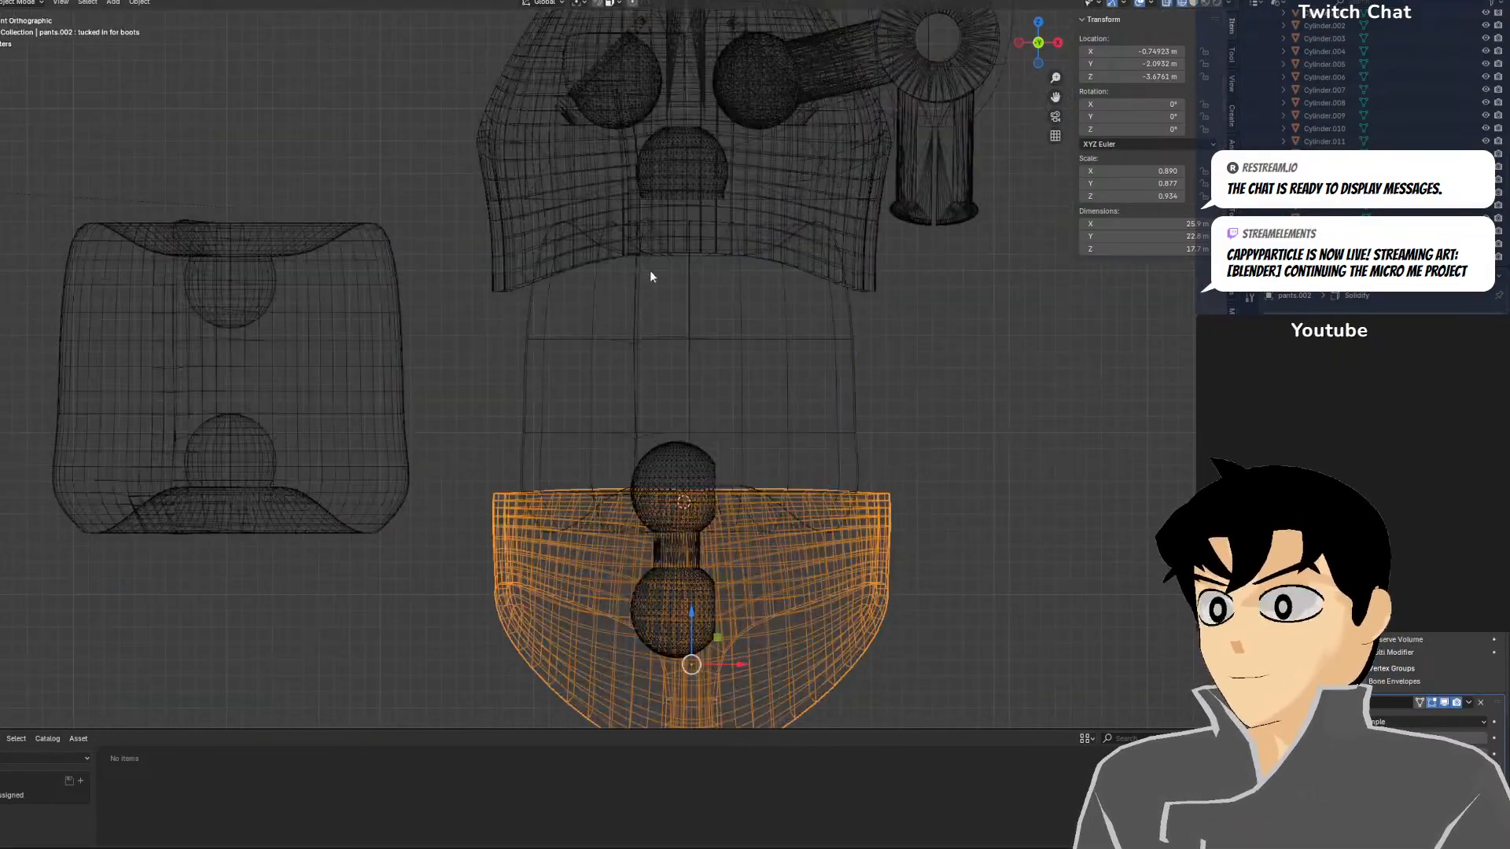
pyautogui.scroll(-8, 770, 315)
pyautogui.scroll(2, 881, 339)
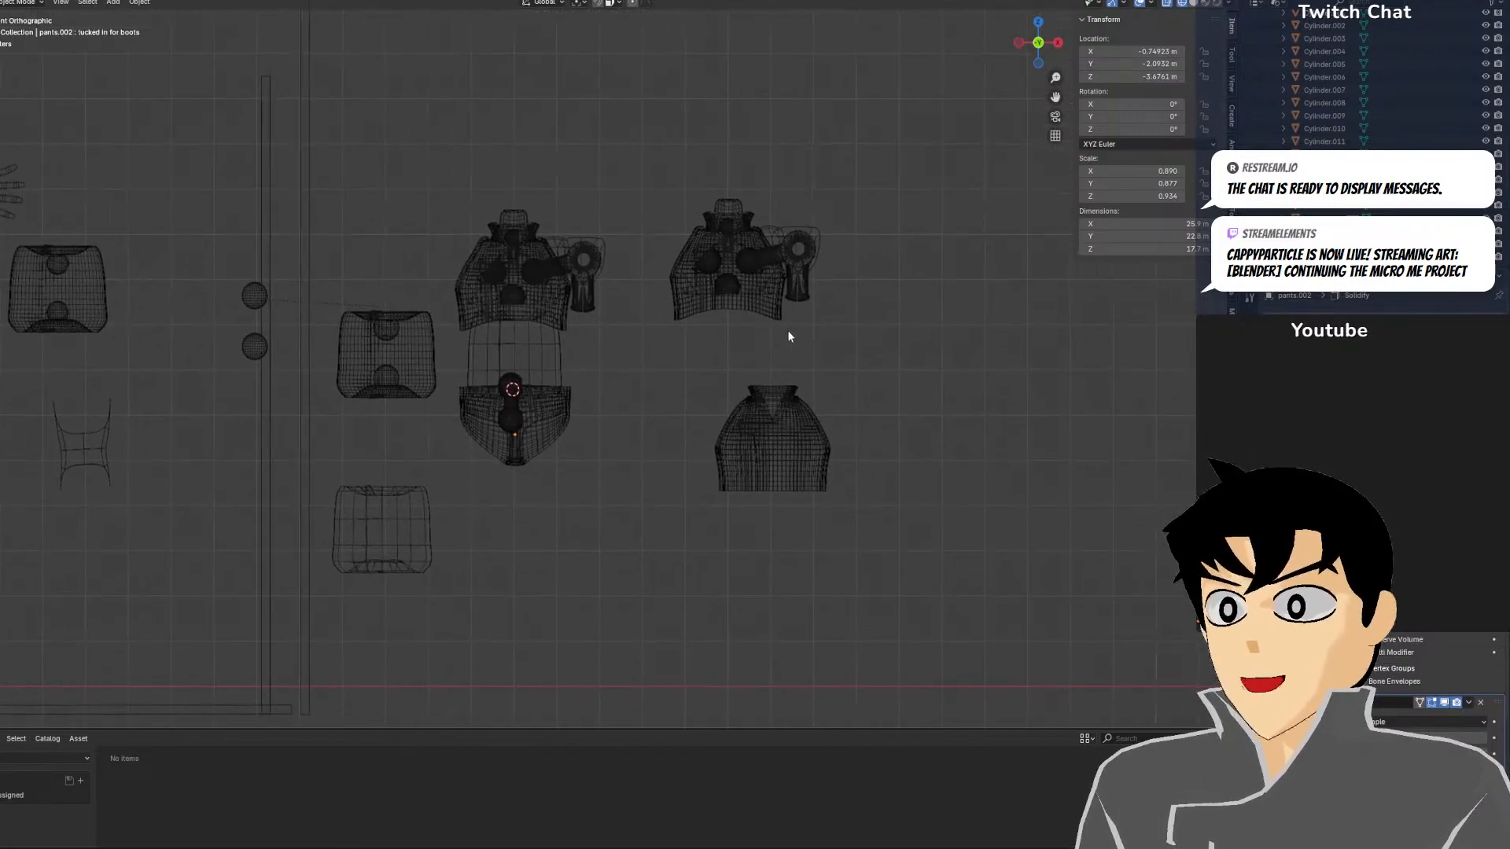
pyautogui.hotkey('shift', 'z')
pyautogui.scroll(5, 665, 314)
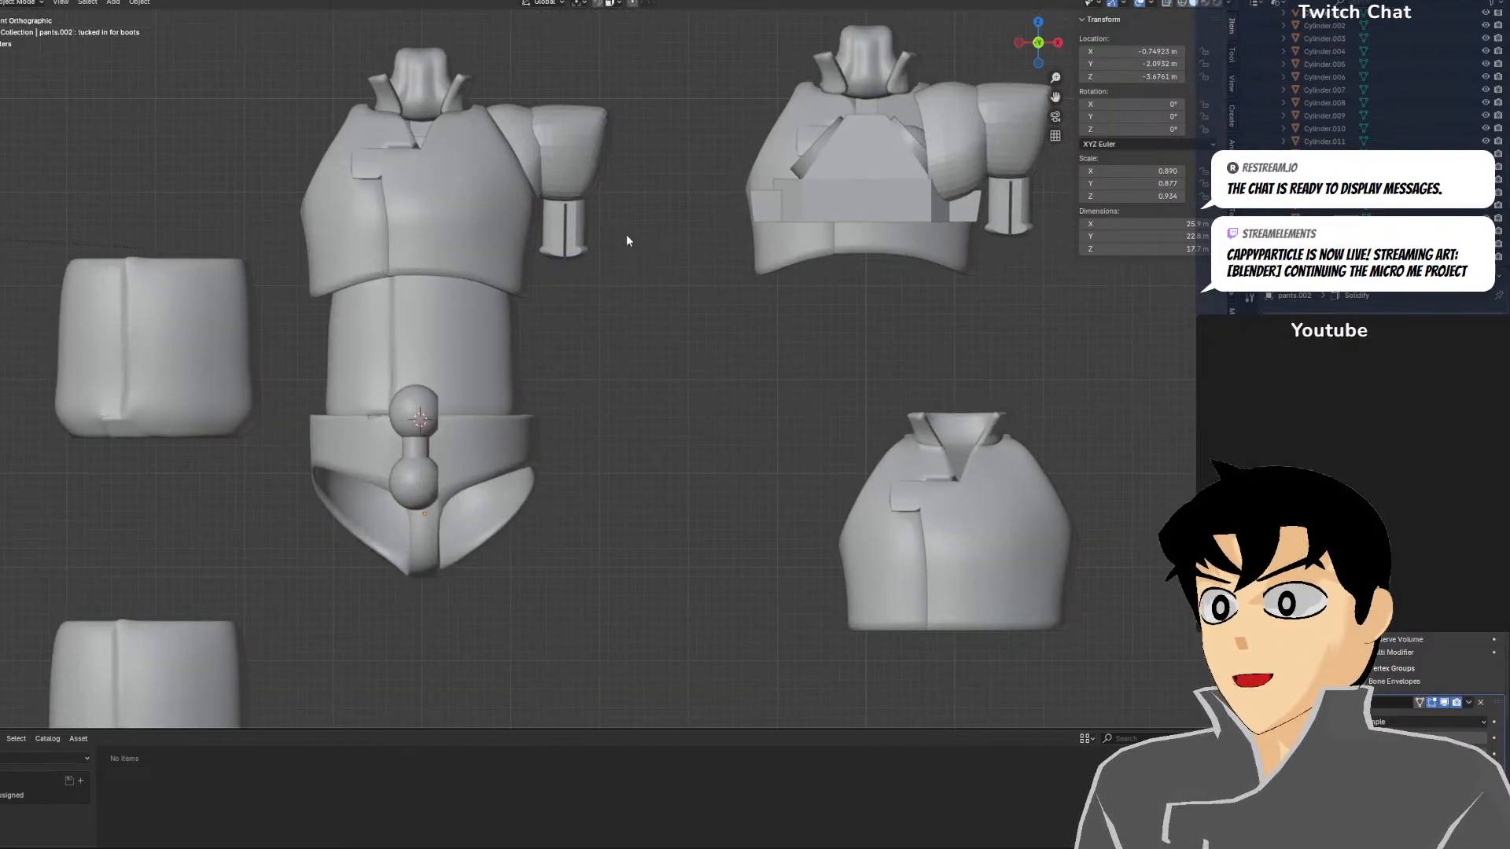
pyautogui.scroll(-6, 627, 240)
pyautogui.scroll(3, 607, 322)
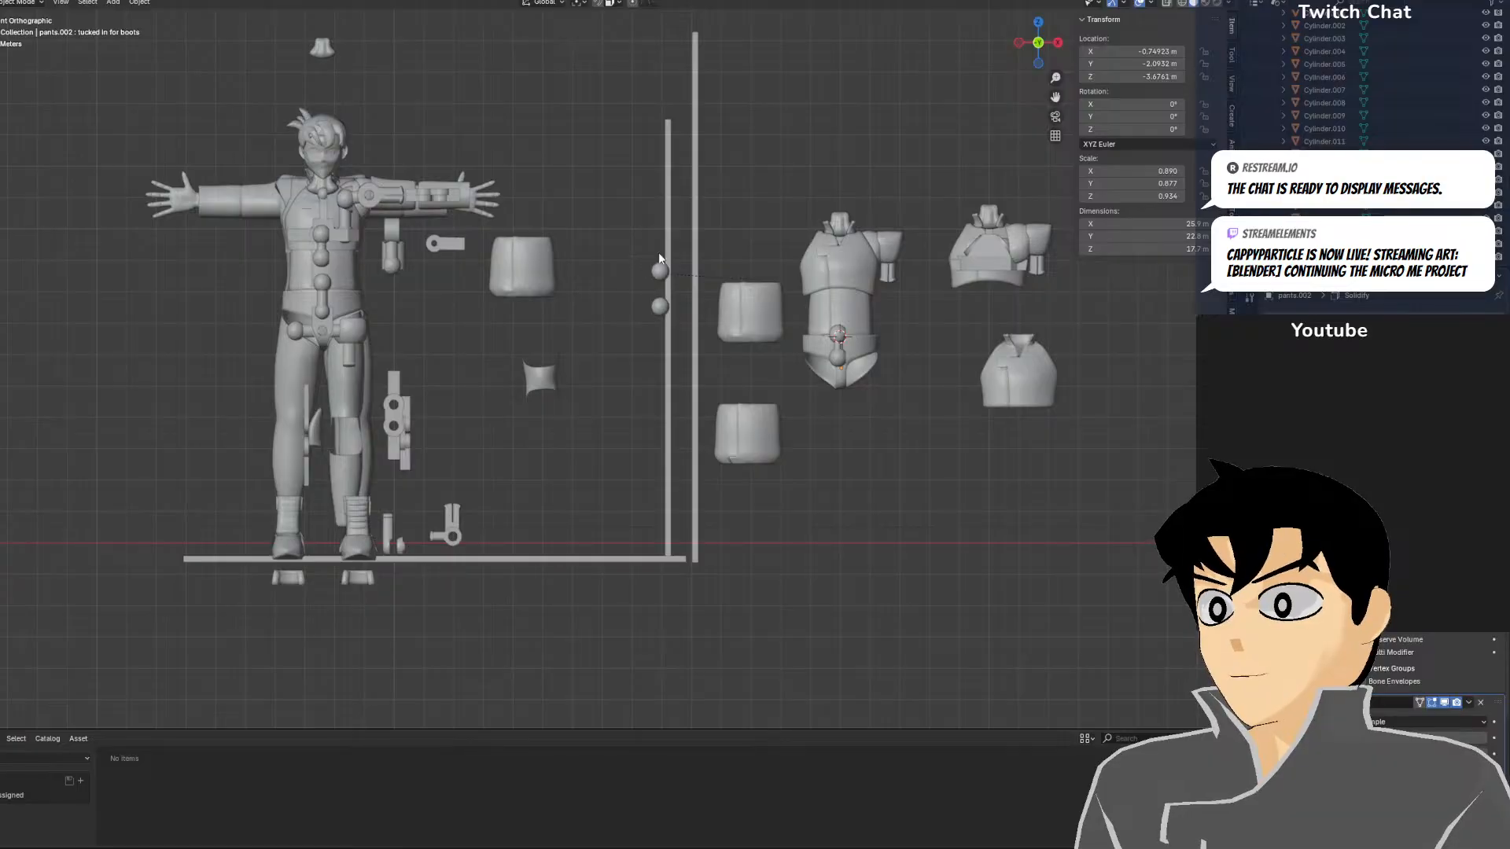
# Duplicate the full figure's chest-to-stomach ball joint and place the copy in the separate torso, about 174.99 m in X and -13.3 m in Z
pyautogui.click(328, 261)
pyautogui.hotkey('shift', 'd')
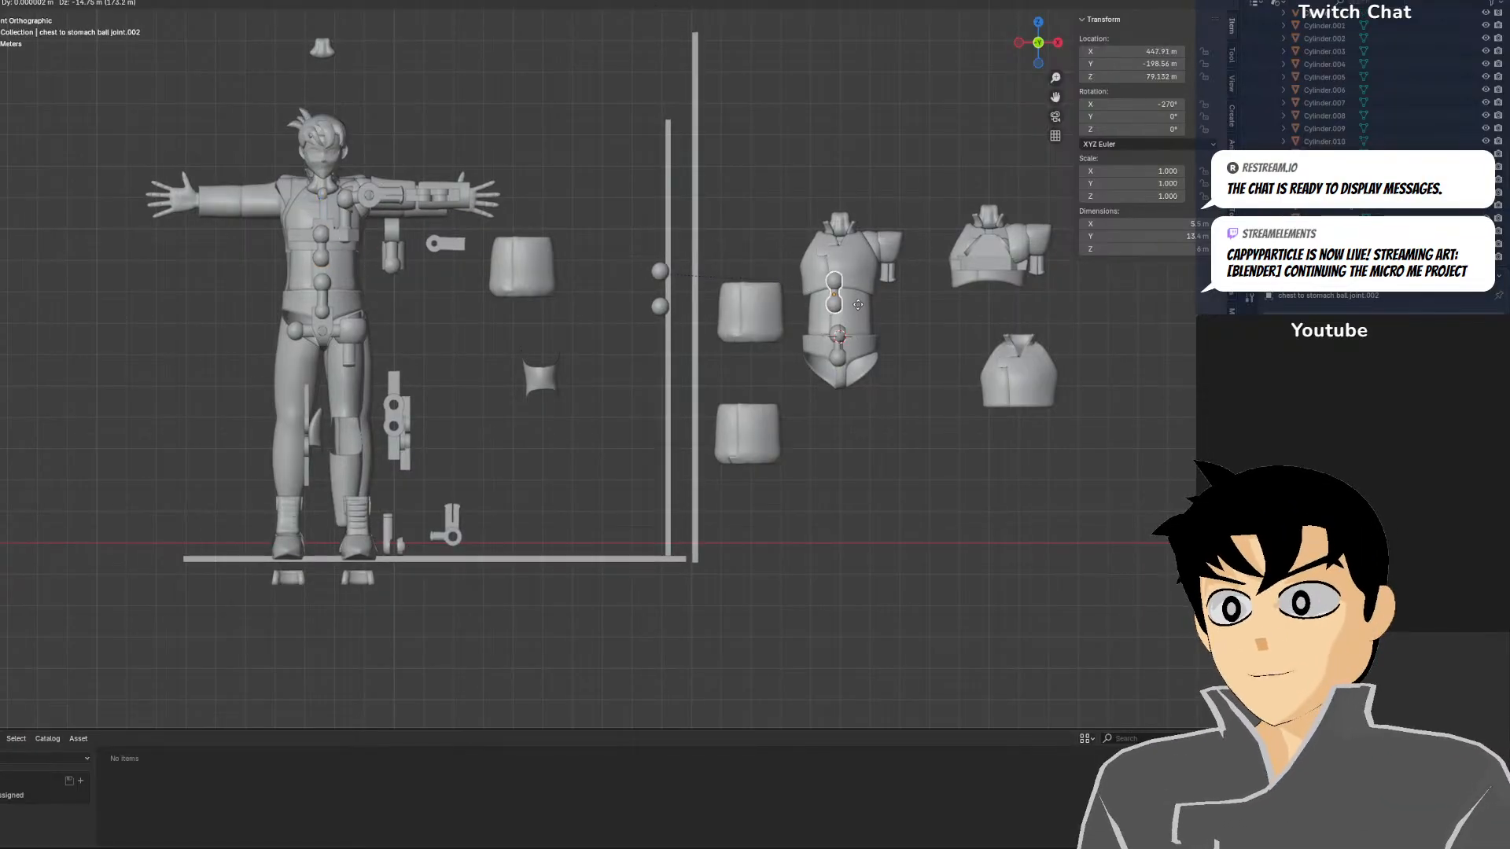
pyautogui.click(866, 300)
pyautogui.keyDown('shift'); pyautogui.moveTo(875, 315); pyautogui.dragTo(691, 394, button='middle'); pyautogui.keyUp('shift')
pyautogui.scroll(5, 692, 393)
pyautogui.press('z')
pyautogui.click(625, 394)
pyautogui.keyDown('shift'); pyautogui.moveTo(939, 377); pyautogui.dragTo(799, 413, button='middle'); pyautogui.keyUp('shift')
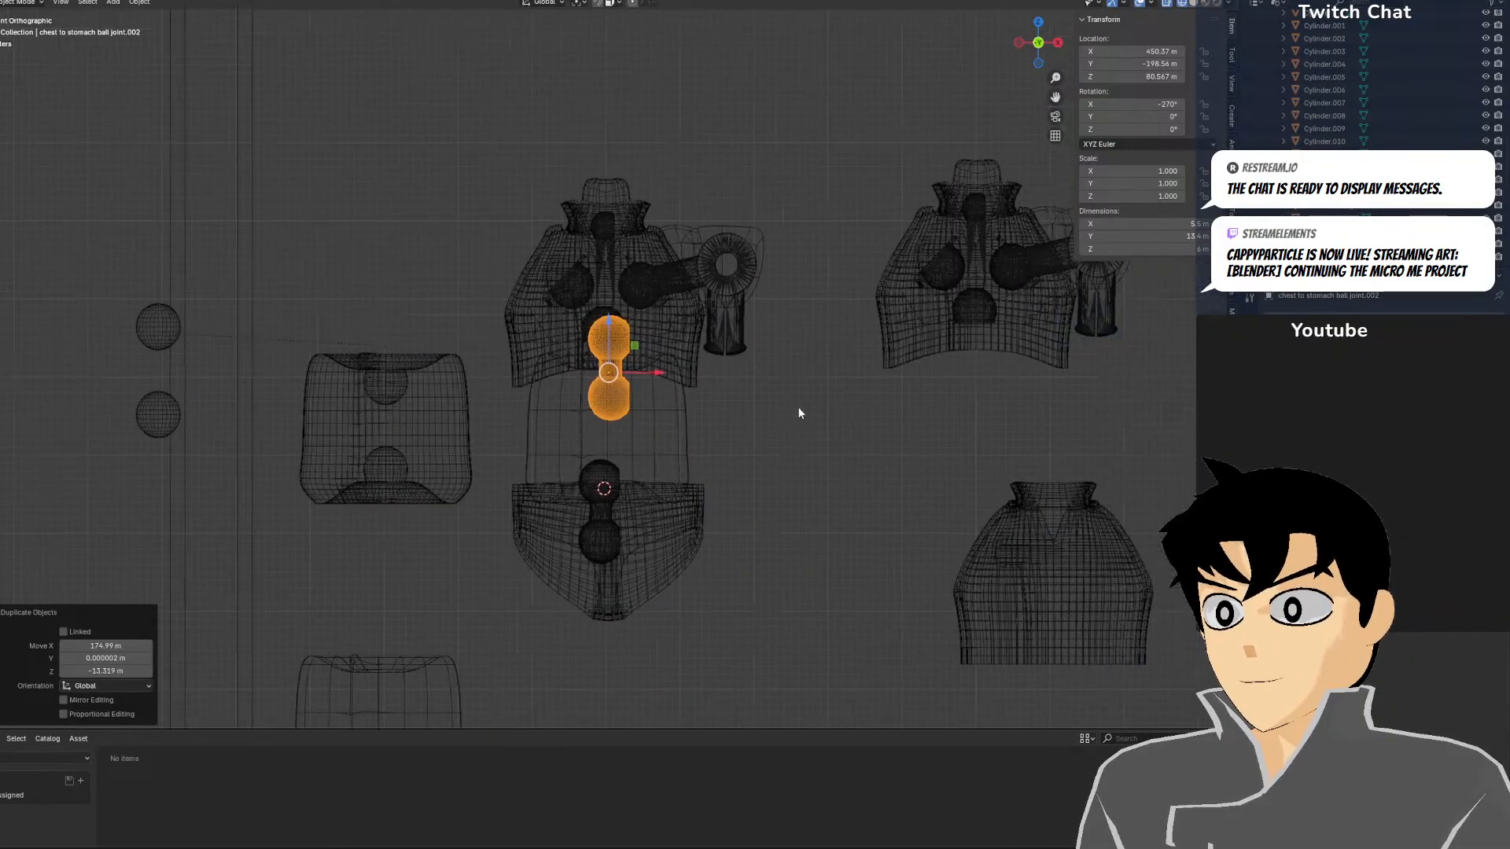
# Align the duplicated ball joint between jacket and abdomen by moving it about -0.88 m in X and 1.19 m in Z
pyautogui.scroll(5, 799, 413)
pyautogui.press('g')
pyautogui.click(529, 431)
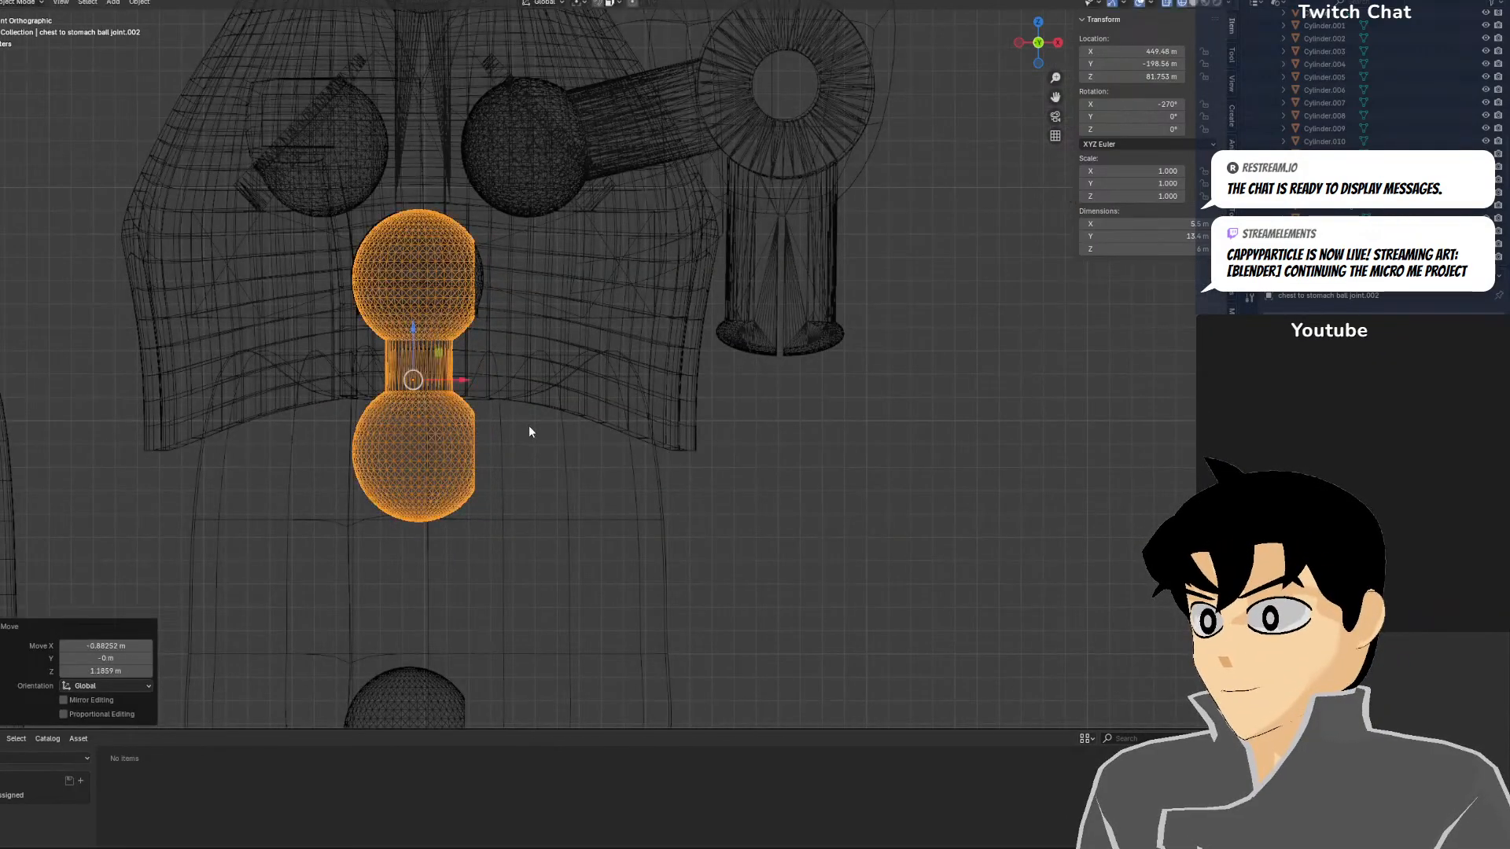
pyautogui.press('z')
pyautogui.click(602, 442)
pyautogui.keyDown('shift'); pyautogui.moveTo(564, 460); pyautogui.dragTo(605, 290, button='middle'); pyautogui.keyUp('shift')
pyautogui.scroll(-2, 605, 291)
# Try to lower the abdomen and pants together by about 0.87 m in Z, using wireframe display
pyautogui.press('z')
pyautogui.click(529, 340)
pyautogui.click(584, 488)
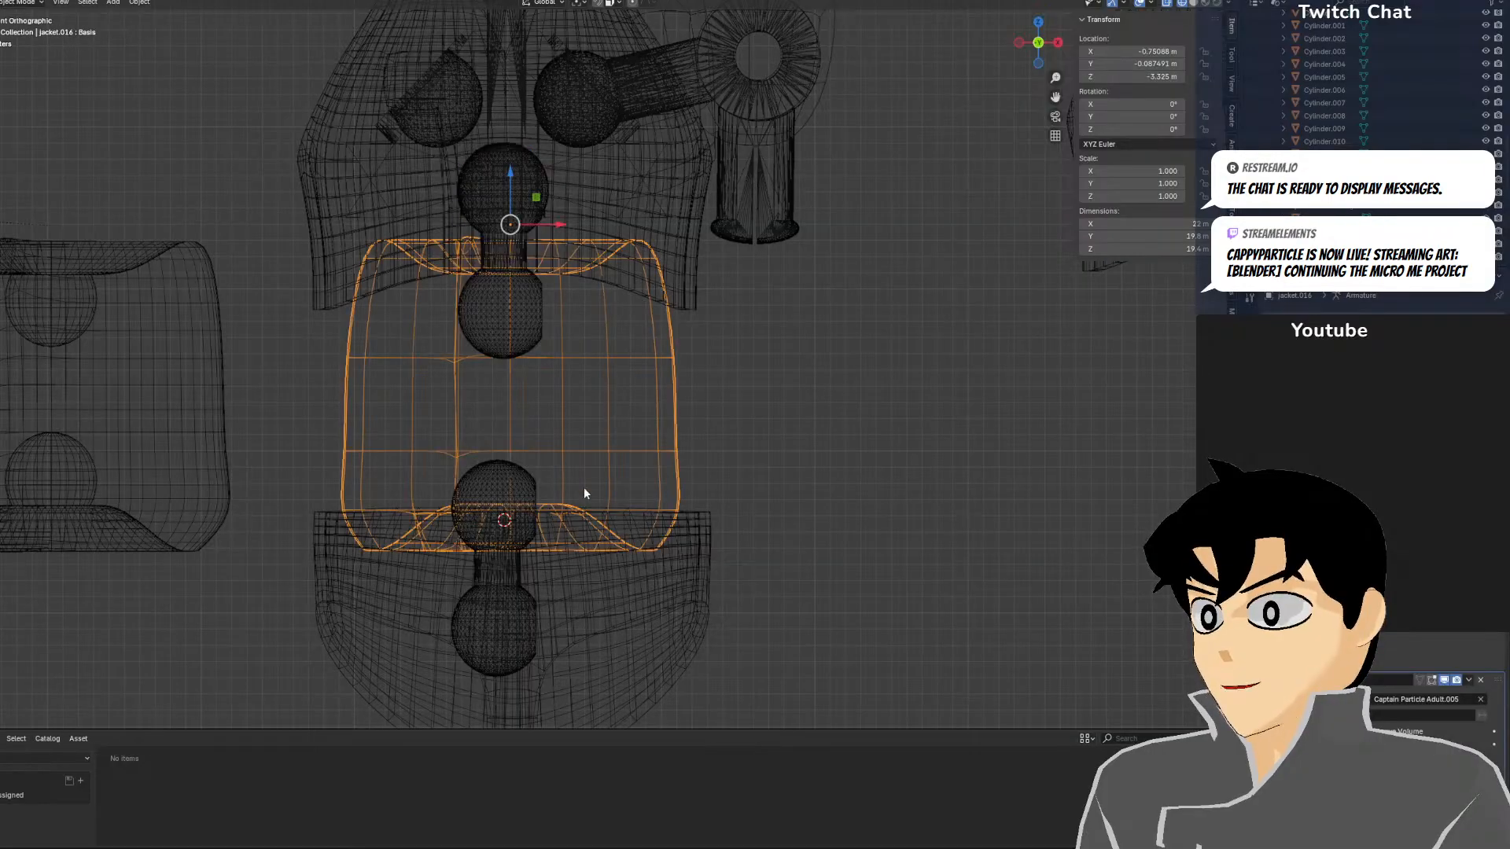
pyautogui.keyDown('shift'); pyautogui.click(563, 536); pyautogui.keyUp('shift')
pyautogui.moveTo(508, 402); pyautogui.dragTo(577, 408)
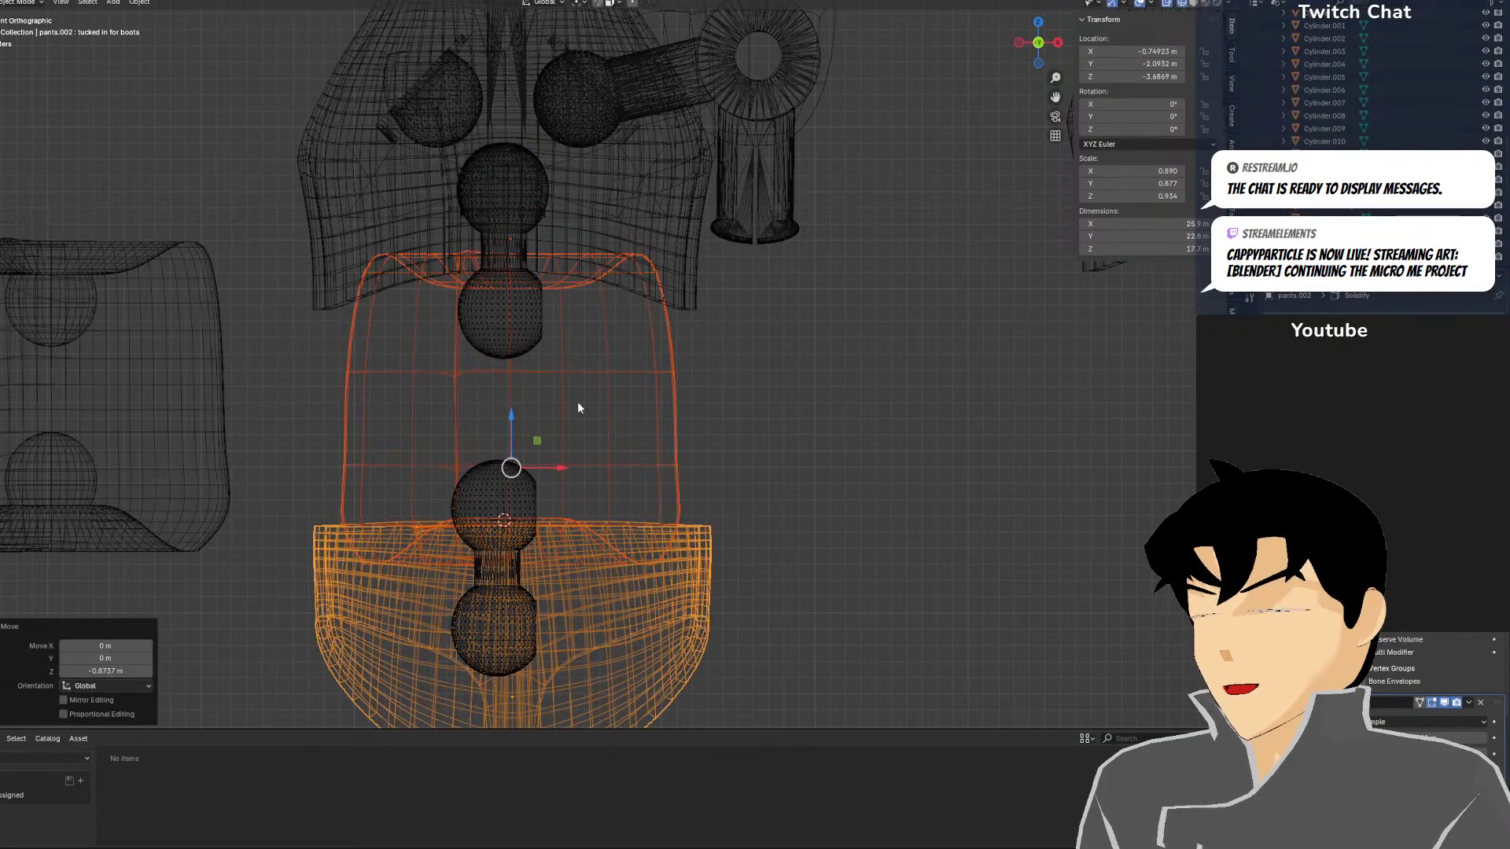
pyautogui.hotkey('ctrl', 'z')
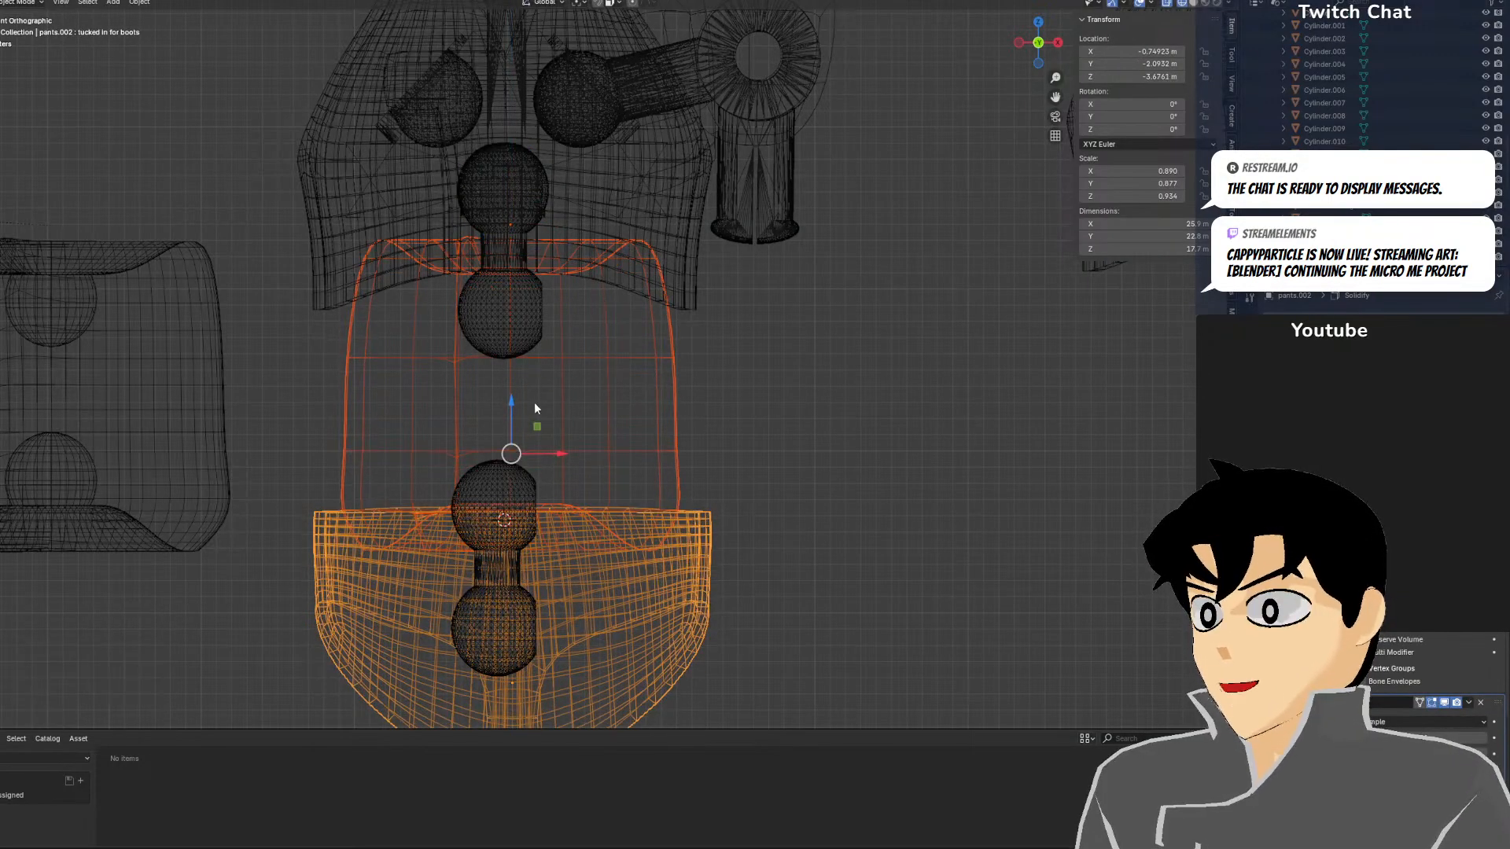
# Move the lower ball joint out of the pants to the open space beside the torso, using solid shading
pyautogui.scroll(3, 597, 360)
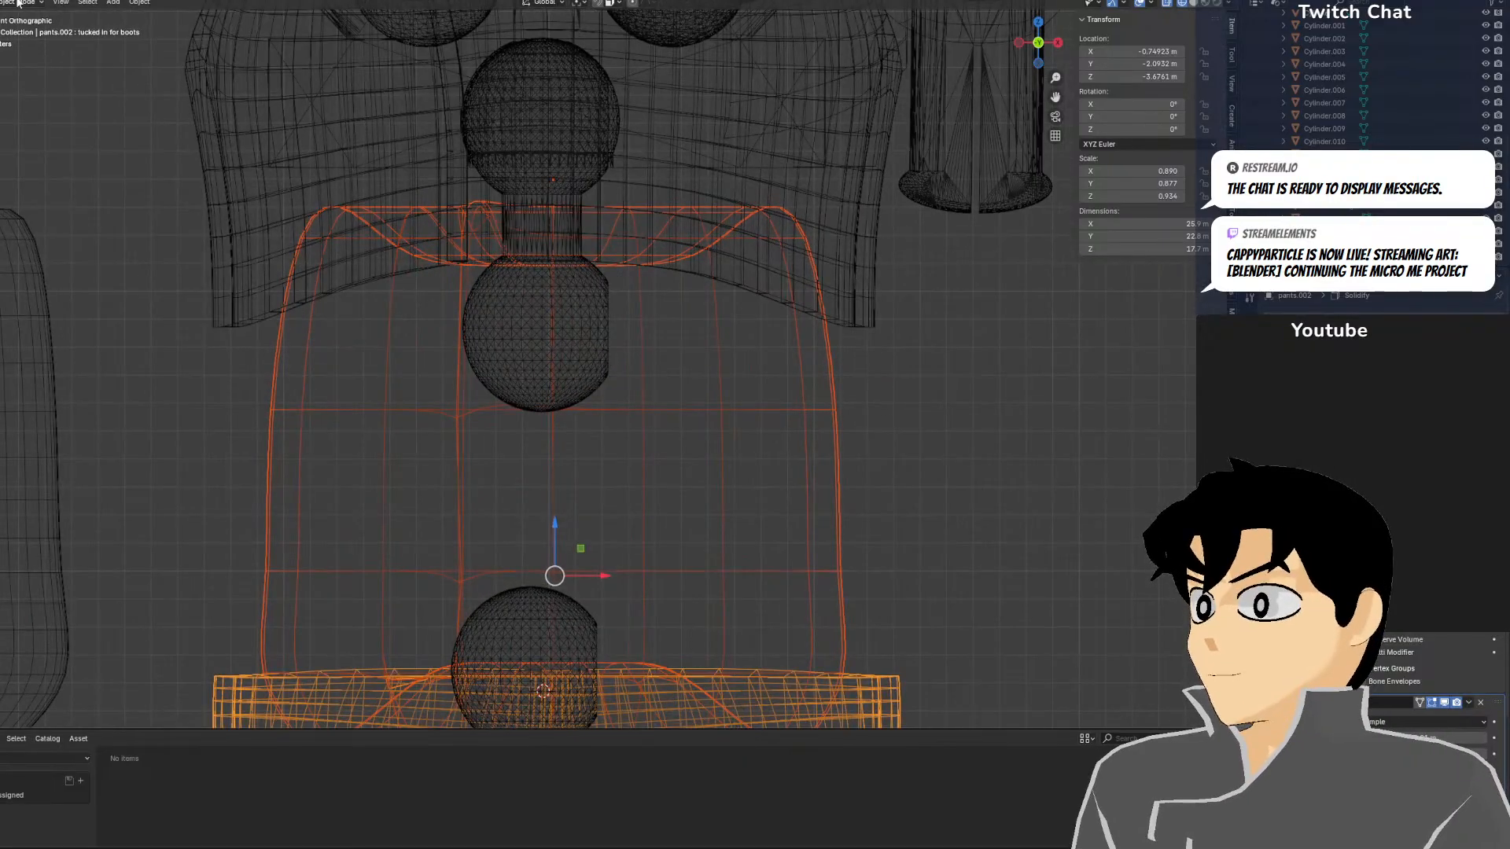
pyautogui.scroll(-4, 693, 492)
pyautogui.scroll(-2, 642, 443)
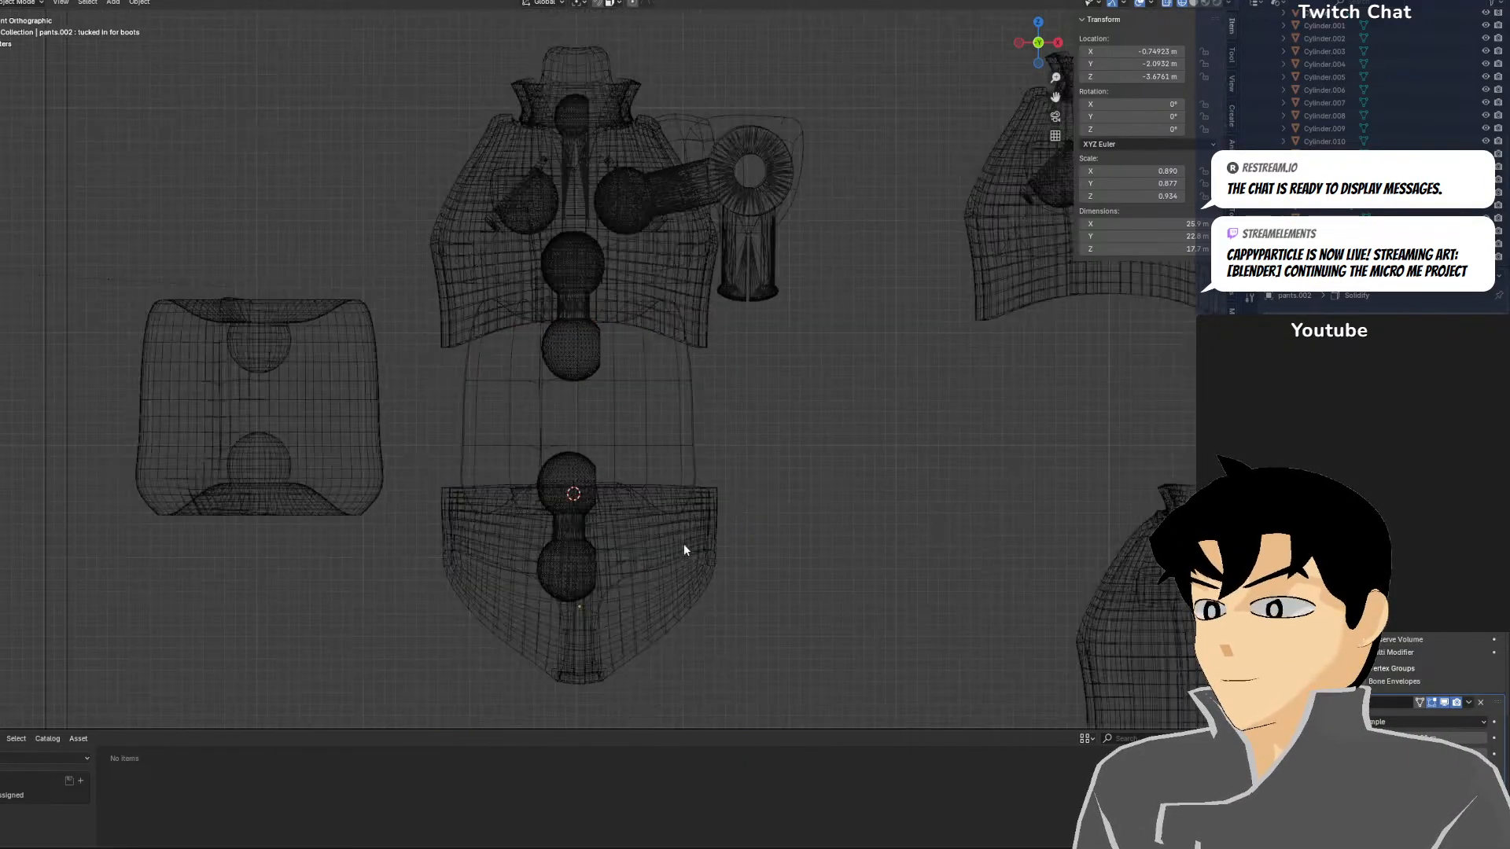
pyautogui.hotkey('shift', 'z')
pyautogui.keyDown('shift'); pyautogui.moveTo(571, 514); pyautogui.dragTo(601, 369, button='middle'); pyautogui.keyUp('shift')
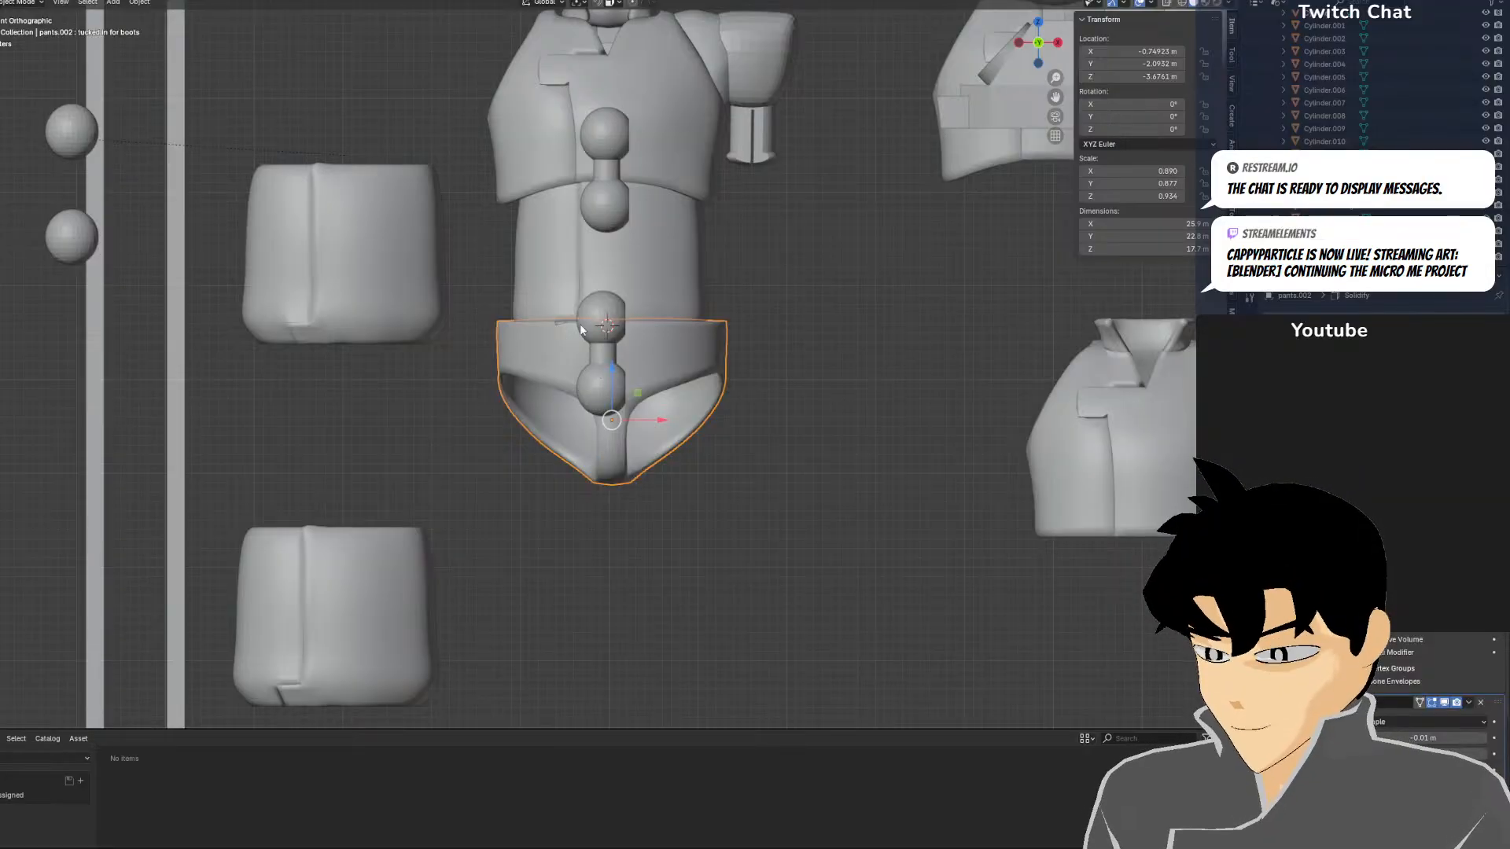
pyautogui.moveTo(580, 330); pyautogui.dragTo(779, 267)
pyautogui.moveTo(629, 362); pyautogui.dragTo(633, 468)
pyautogui.rightClick(633, 468)
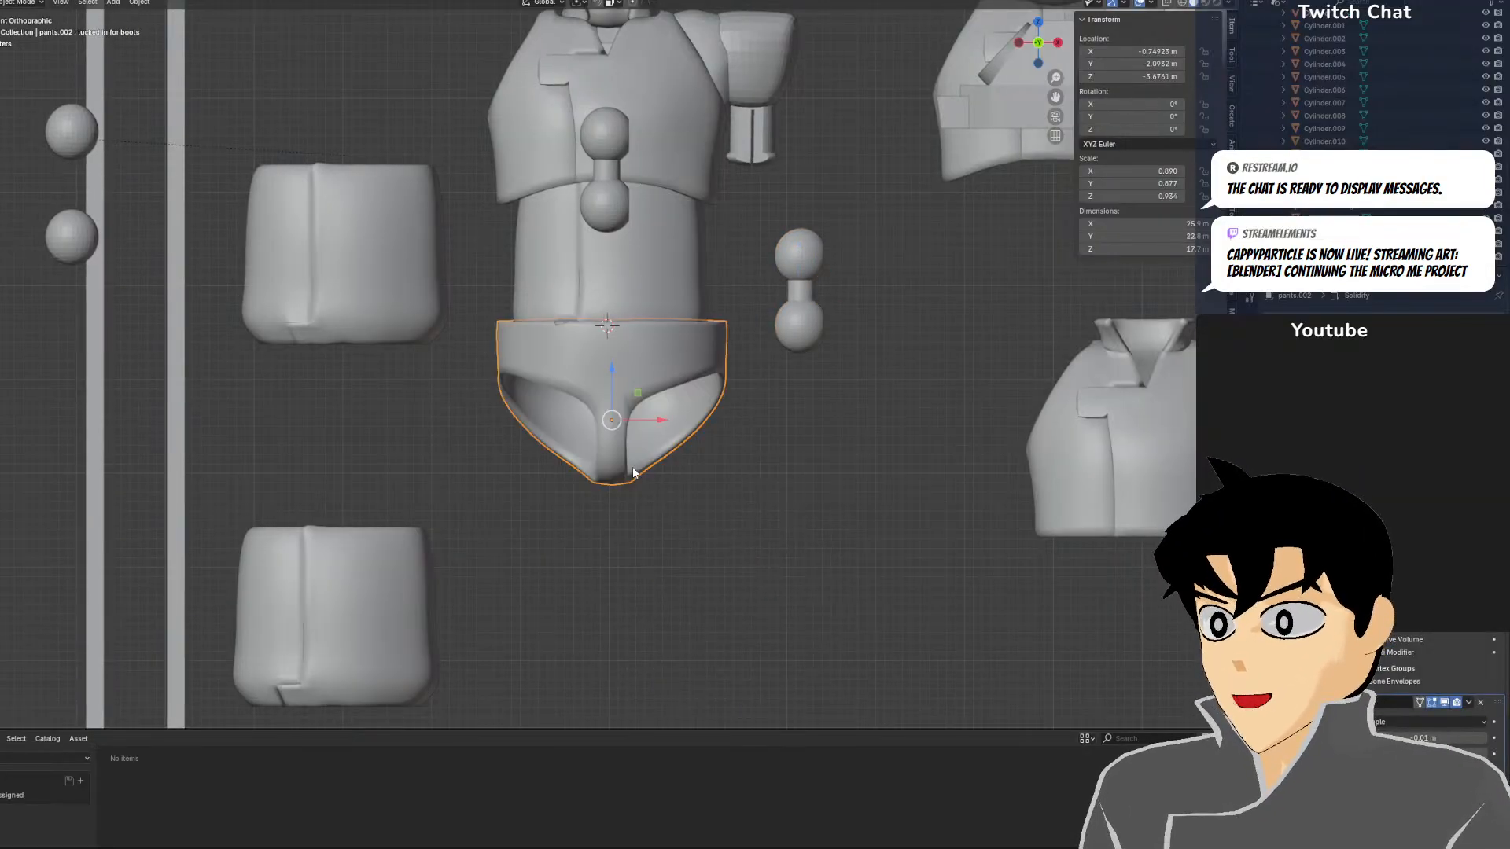
# Compare the separated torso parts and ball joints with the full articulated figure from the front
pyautogui.scroll(-8, 634, 471)
pyautogui.scroll(6, 788, 453)
pyautogui.keyDown('shift'); pyautogui.moveTo(889, 414); pyautogui.dragTo(86, 316, button='middle'); pyautogui.keyUp('shift')
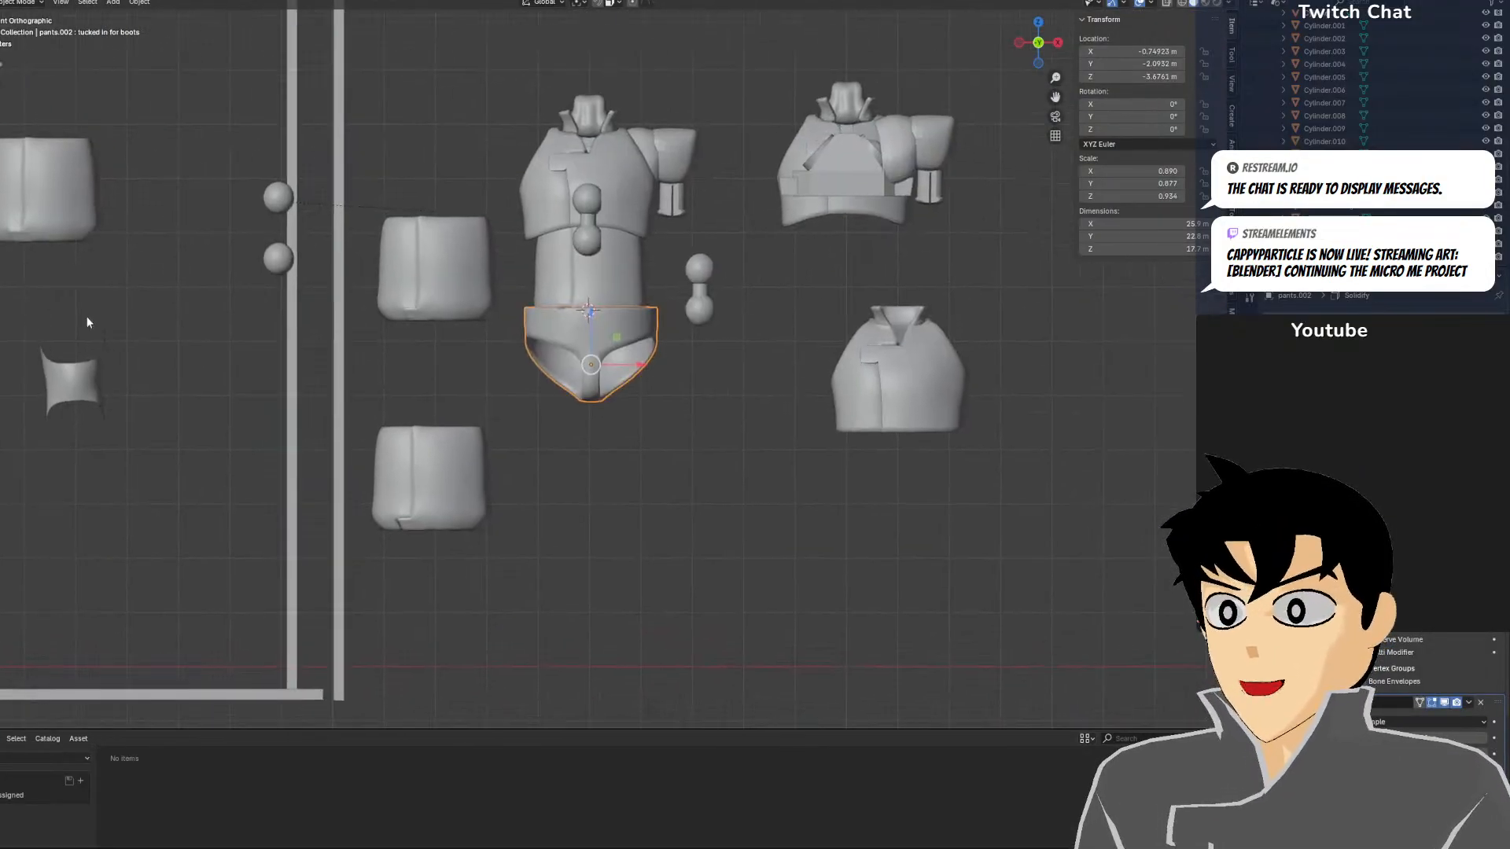
pyautogui.keyDown('shift'); pyautogui.moveTo(468, 353); pyautogui.dragTo(499, 437, button='middle'); pyautogui.keyUp('shift')
pyautogui.scroll(3, 500, 437)
pyautogui.scroll(-4, 797, 449)
pyautogui.scroll(-2, 796, 454)
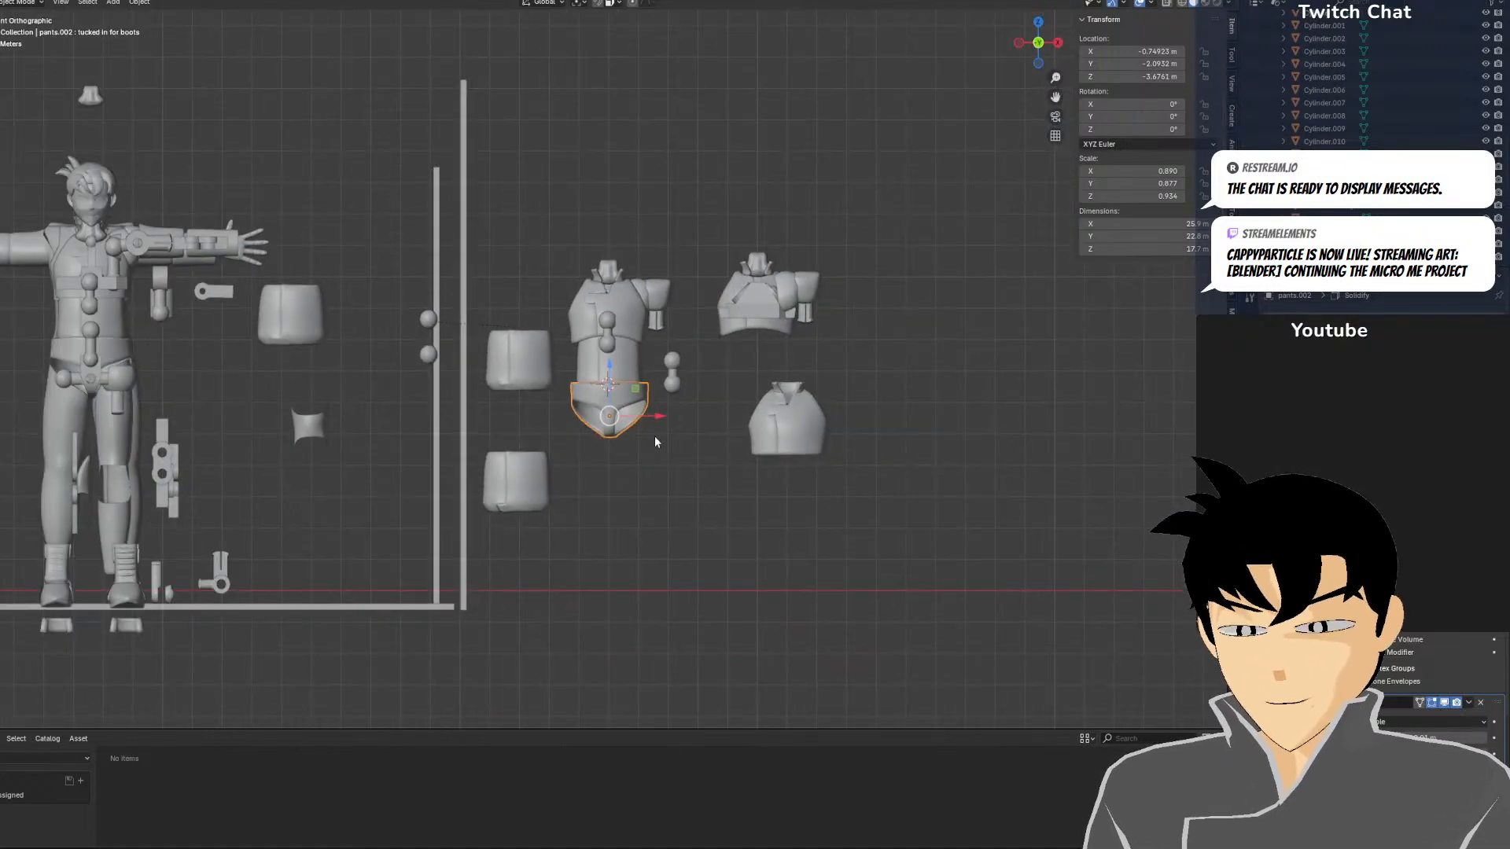
pyautogui.scroll(7, 583, 379)
pyautogui.keyDown('shift'); pyautogui.moveTo(654, 405); pyautogui.dragTo(497, 180, button='middle'); pyautogui.keyUp('shift')
pyautogui.scroll(-2, 503, 206)
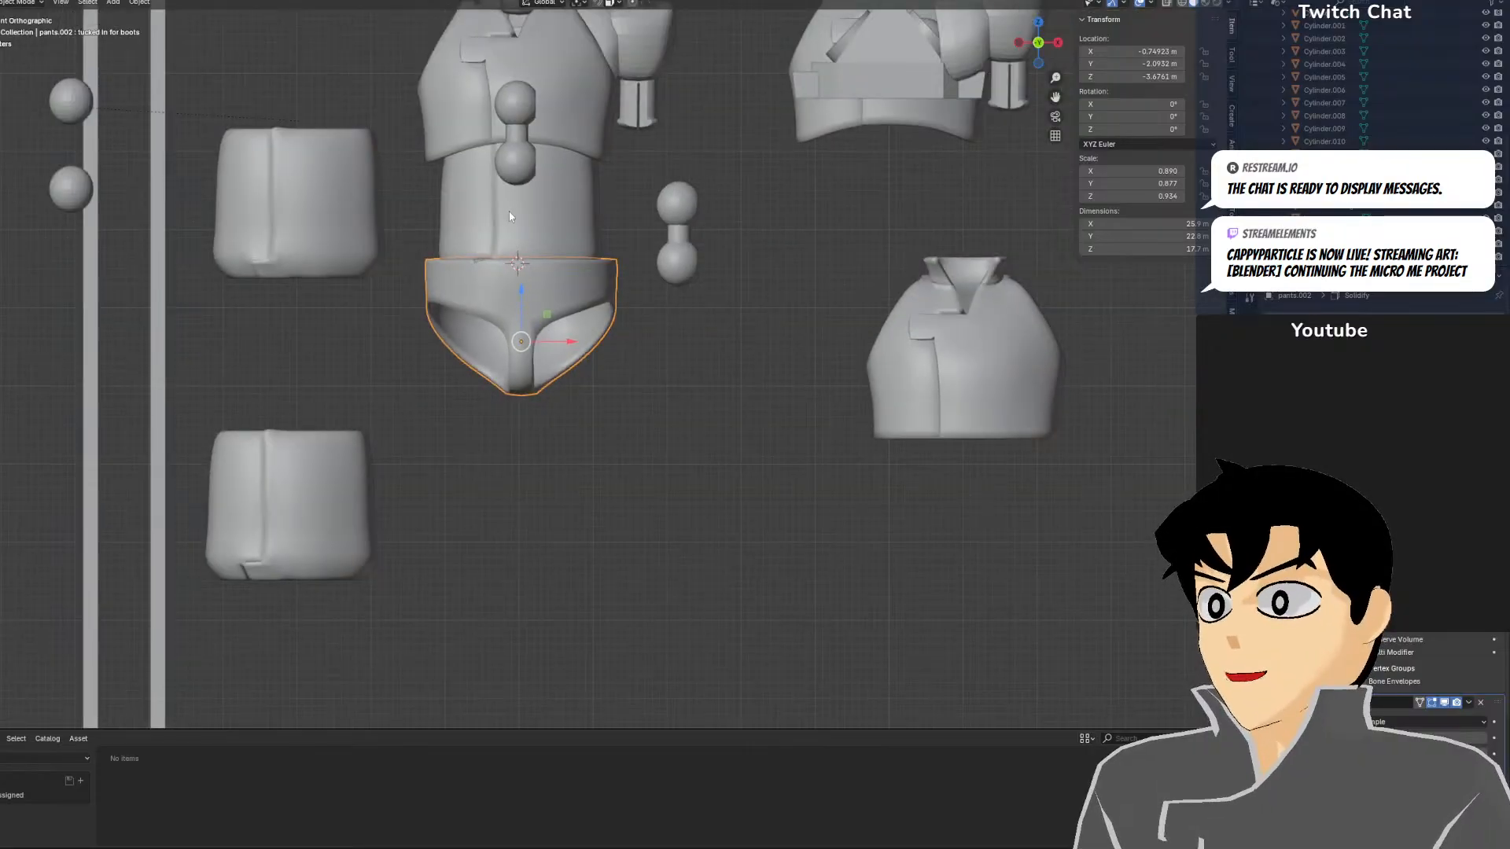
pyautogui.scroll(-3, 509, 216)
pyautogui.keyDown('shift'); pyautogui.moveTo(413, 263); pyautogui.dragTo(811, 314, button='middle'); pyautogui.keyUp('shift')
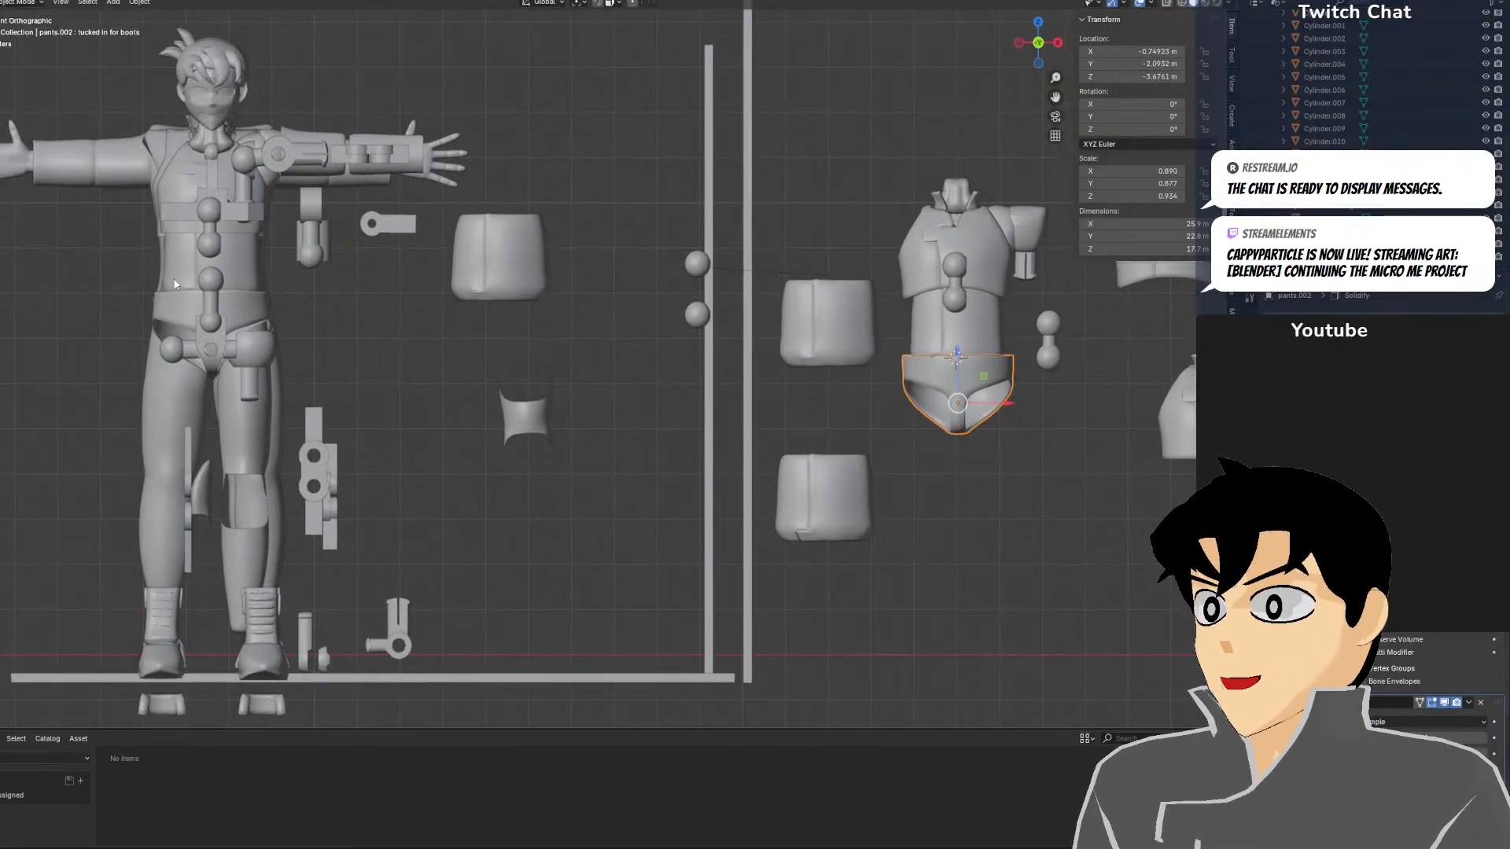
# Move the pants away from the abdomen by about 34.9 m in X and 0.27 m in Z
pyautogui.scroll(4, 69, 264)
pyautogui.keyDown('shift'); pyautogui.moveTo(843, 383); pyautogui.dragTo(954, 424, button='middle'); pyautogui.keyUp('shift')
pyautogui.press('g')
pyautogui.click(964, 360)
pyautogui.scroll(5, 576, 328)
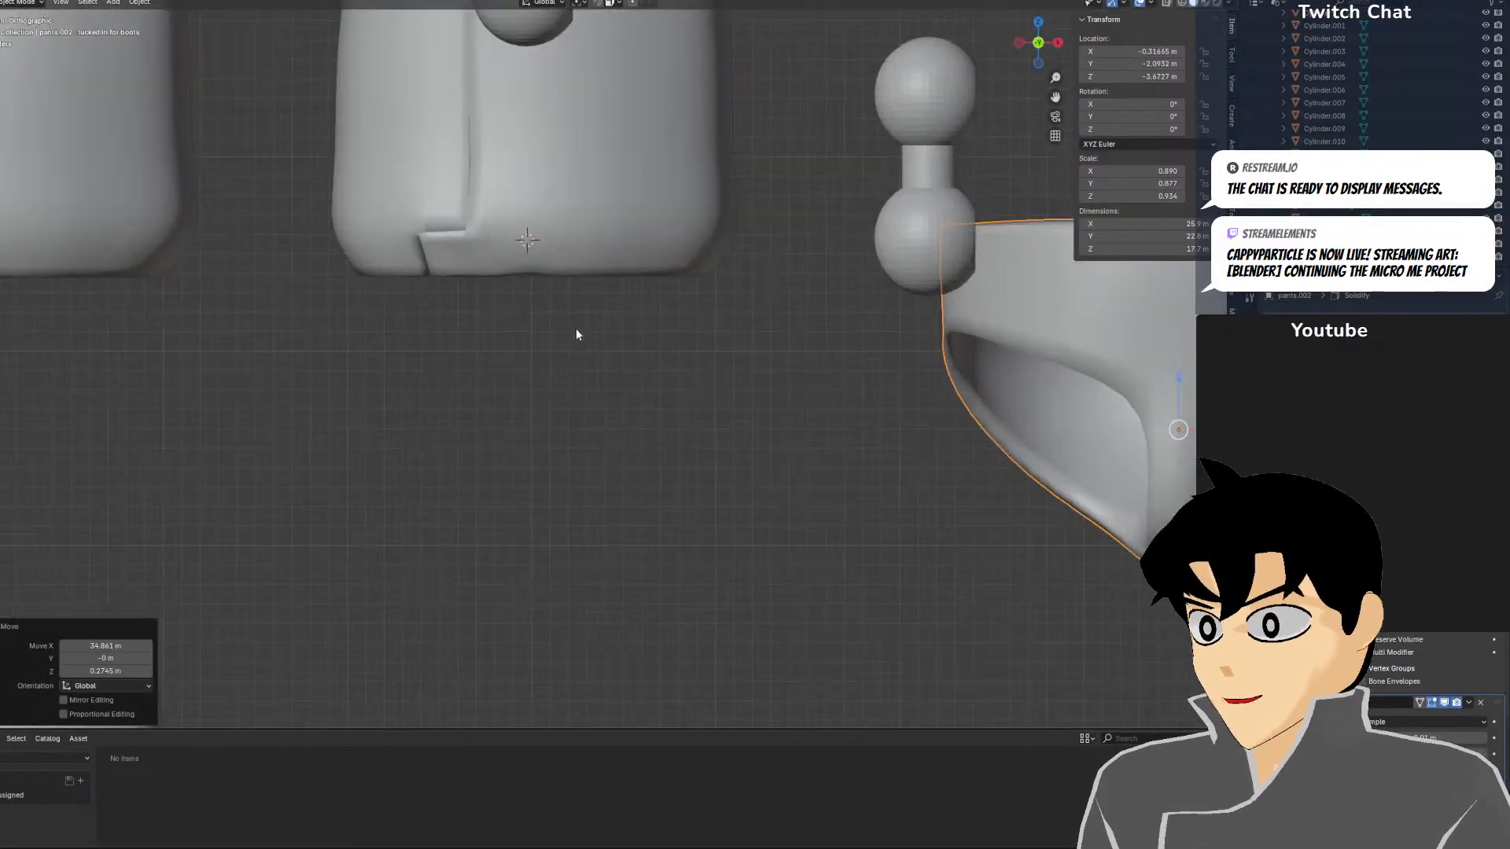
# Add a cube just below the abdomen and give it a Mirror modifier
pyautogui.hotkey('shift', 'a')
pyautogui.moveTo(573, 346)
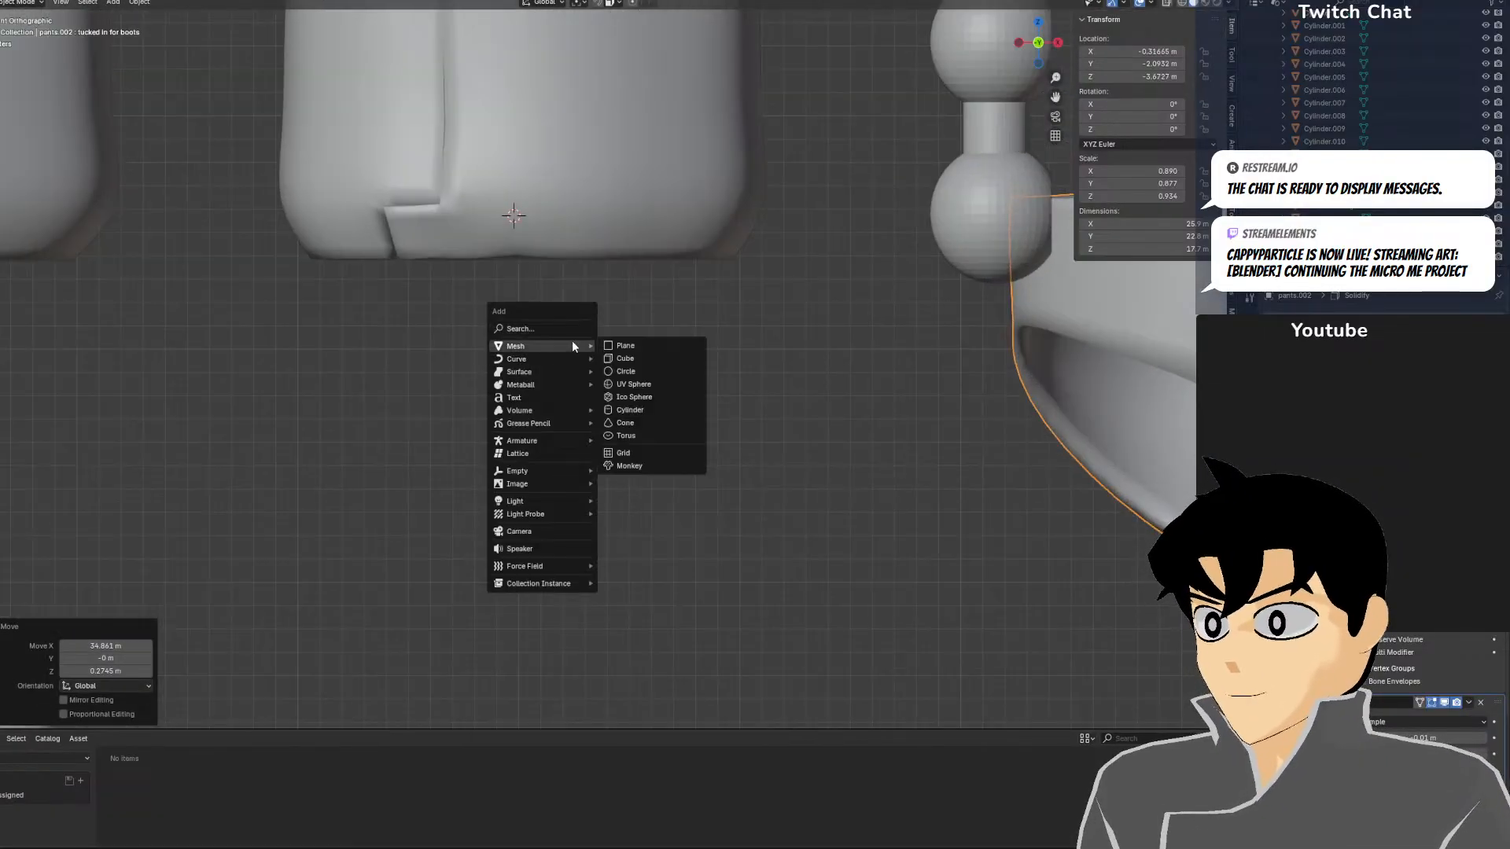
pyautogui.click(615, 358)
pyautogui.moveTo(522, 298); pyautogui.dragTo(522, 273)
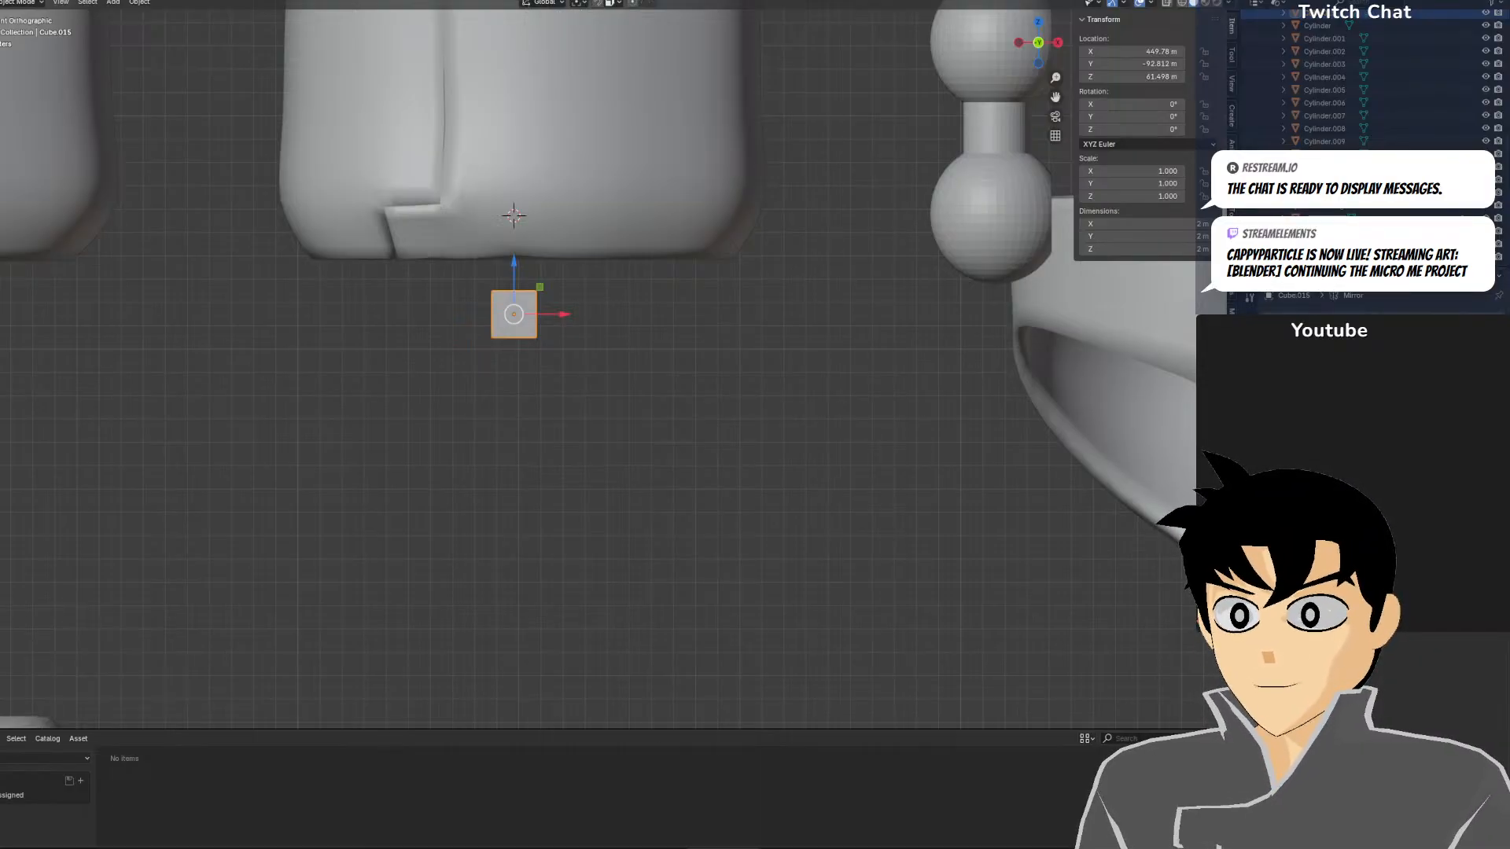
# In Edit Mode, move the cube's mesh about 1.85 m in X and scale it up by about 3.39
pyautogui.press('Tab')
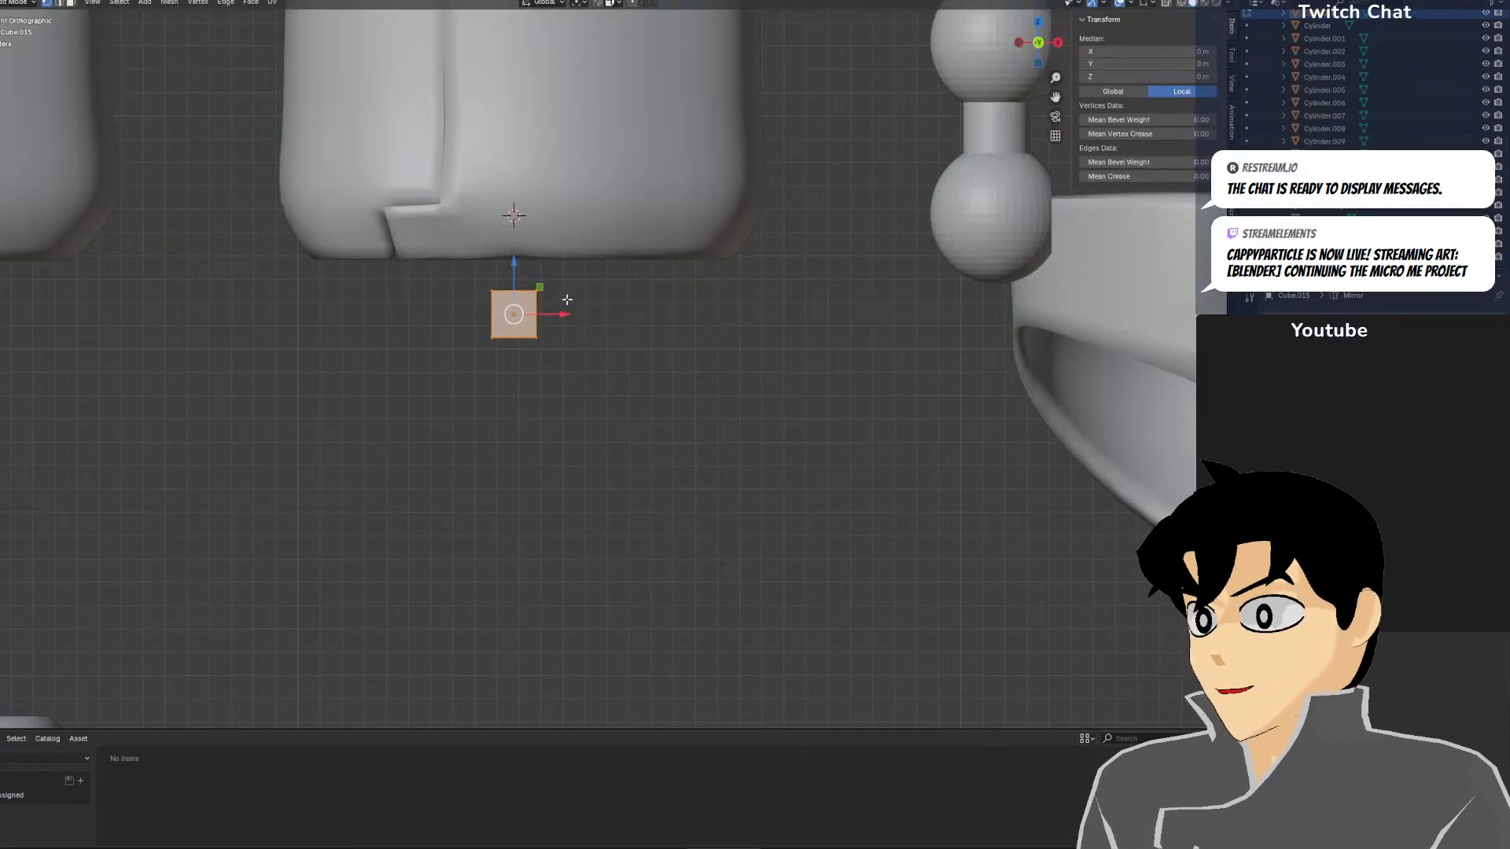
pyautogui.click(539, 293)
pyautogui.press('a')
pyautogui.hotkey('shift', 'z')
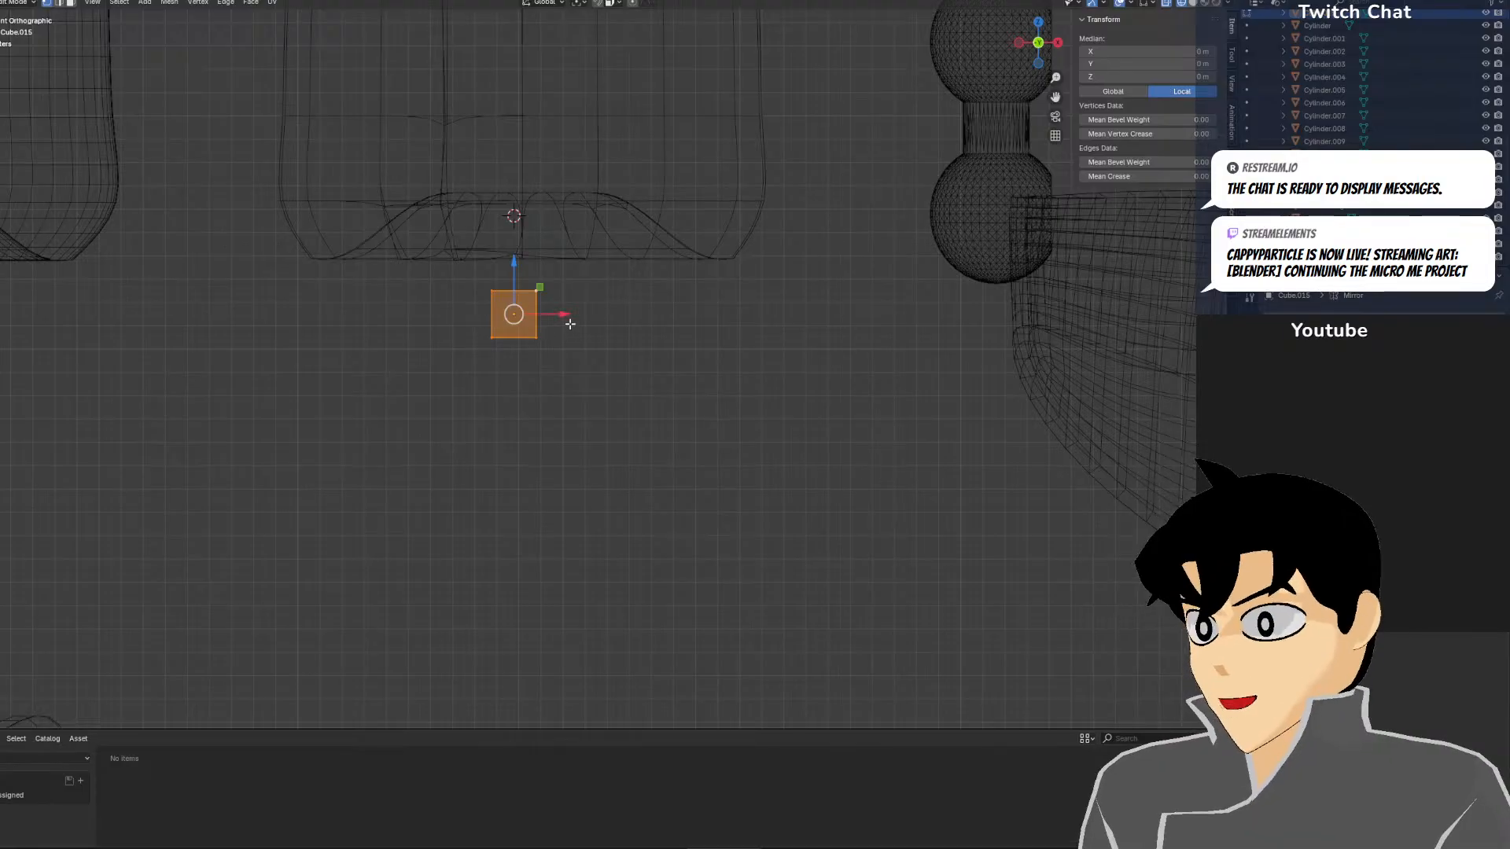
pyautogui.moveTo(570, 324); pyautogui.dragTo(614, 307)
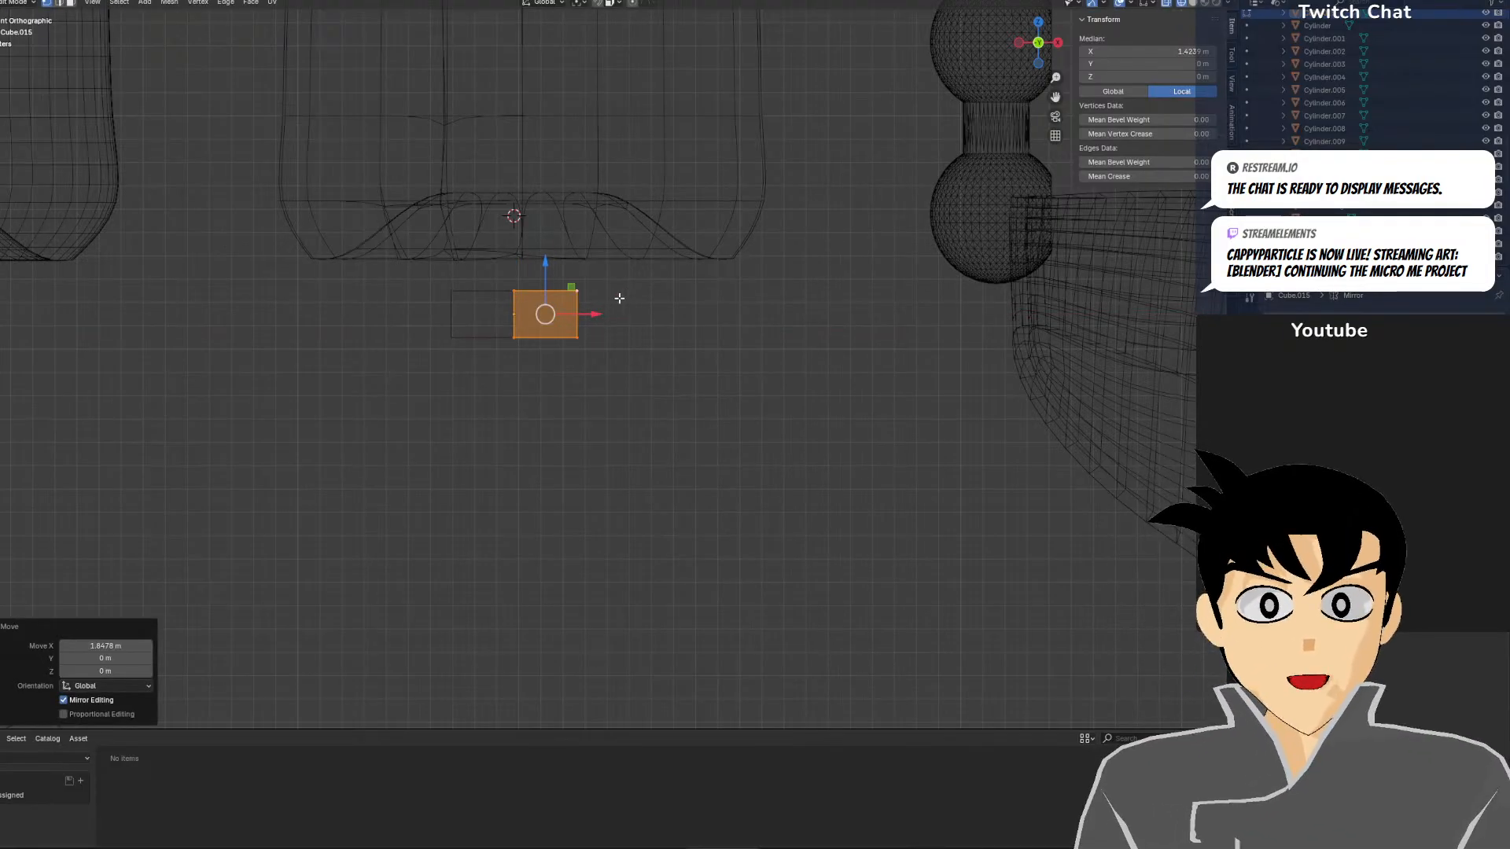
pyautogui.press('s')
pyautogui.click(802, 283)
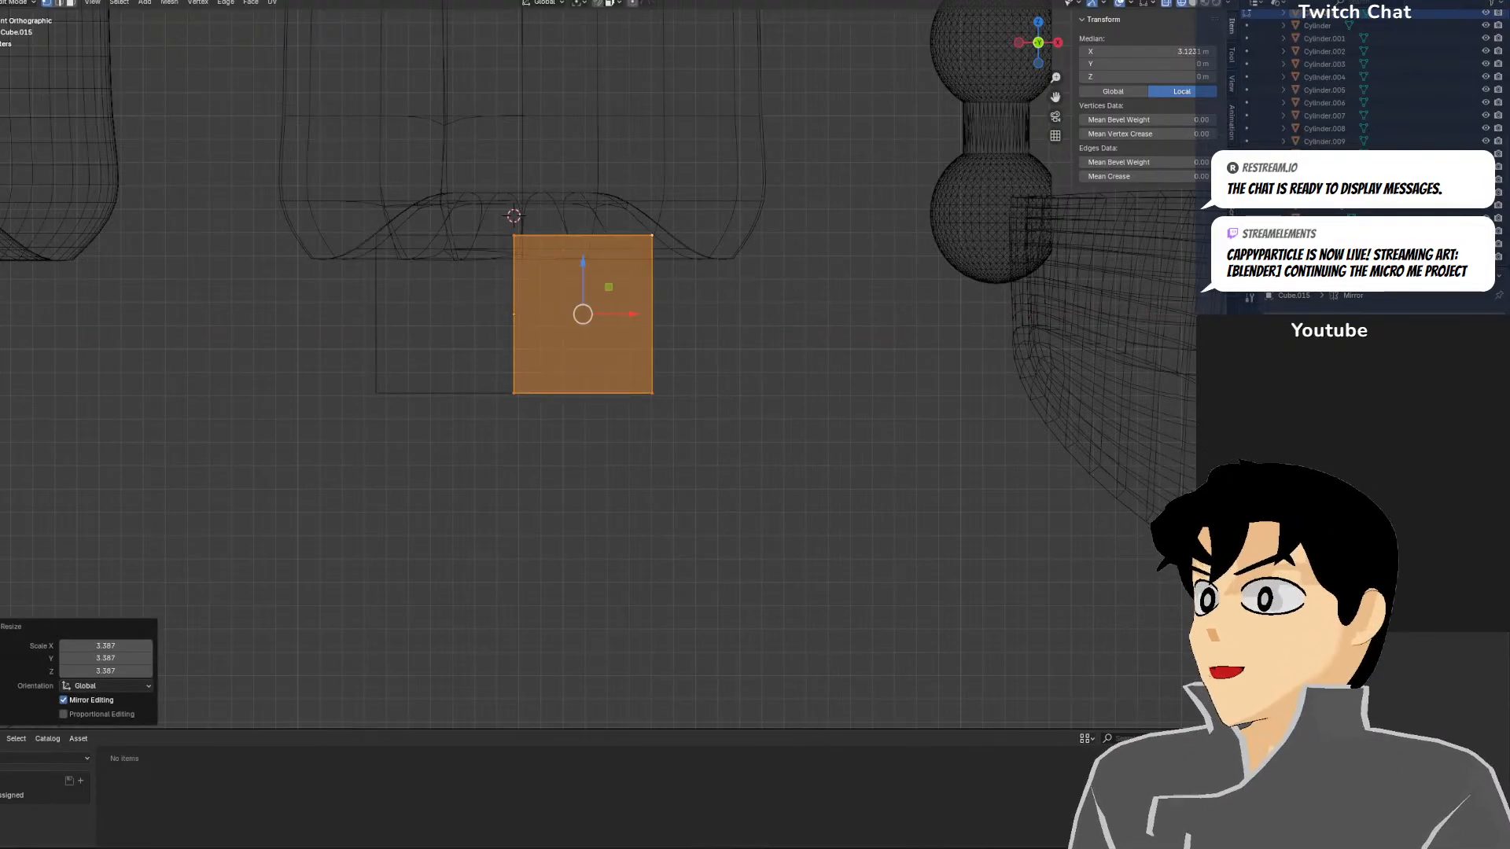
# Delete the cube's inner face at the mirror plane
pyautogui.click(70, 4)
pyautogui.moveTo(511, 285); pyautogui.dragTo(382, 294, button='middle')
pyautogui.click(382, 297)
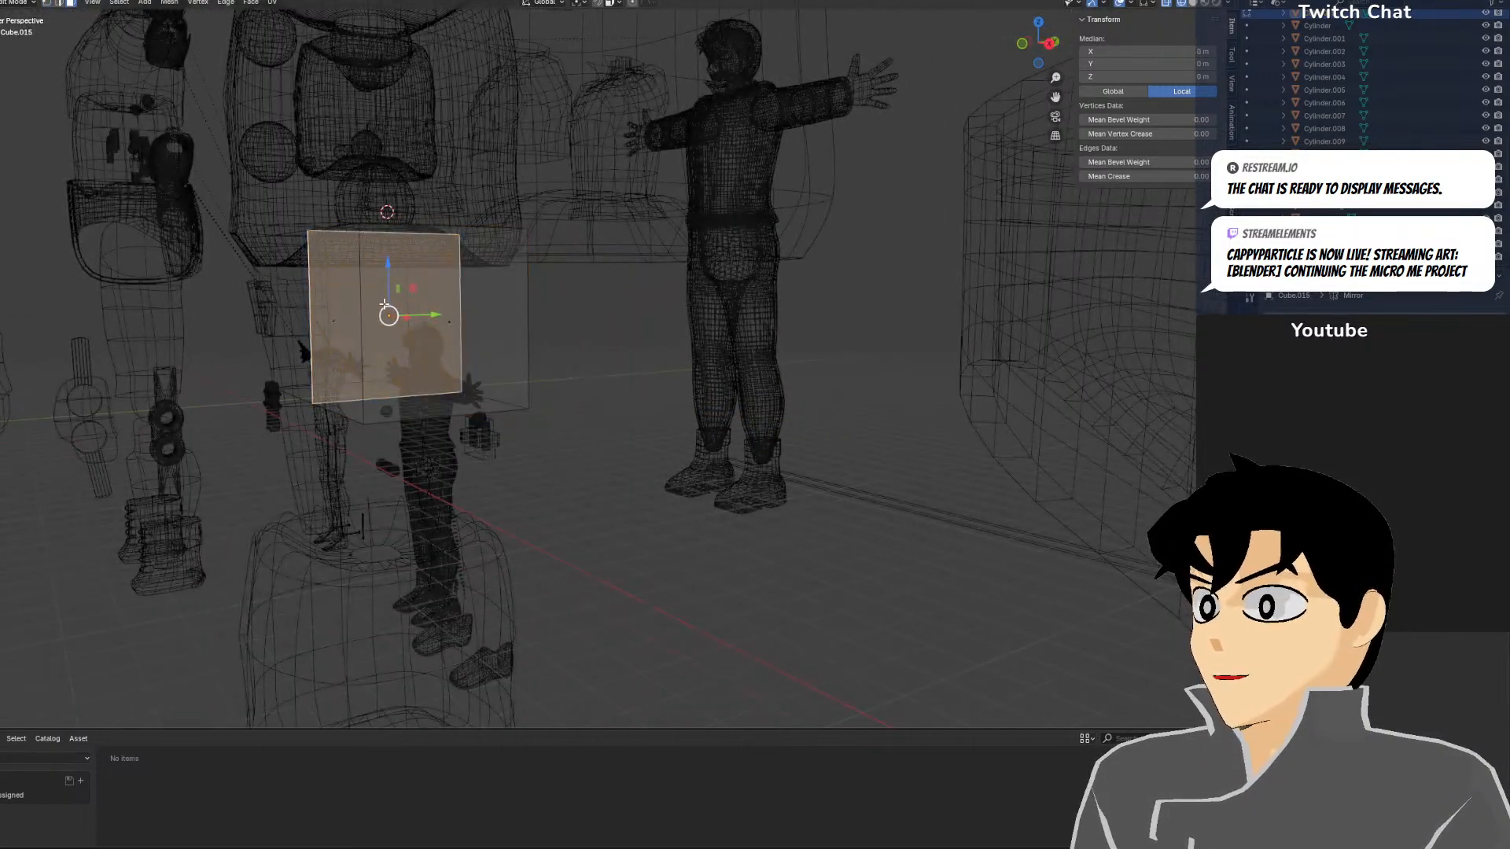
pyautogui.press('x')
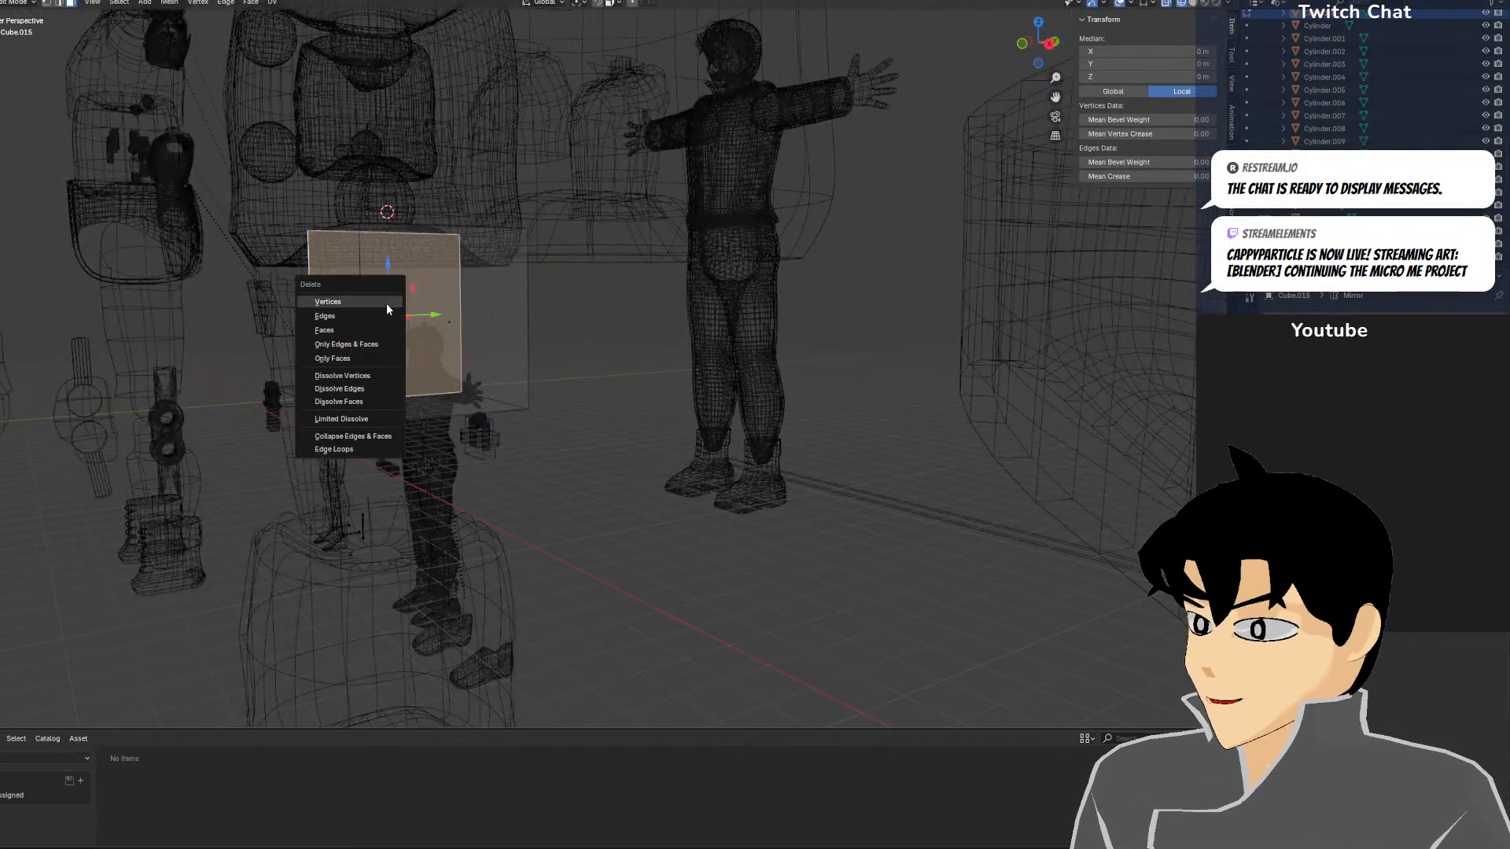
pyautogui.click(373, 331)
pyautogui.press('KP_1')
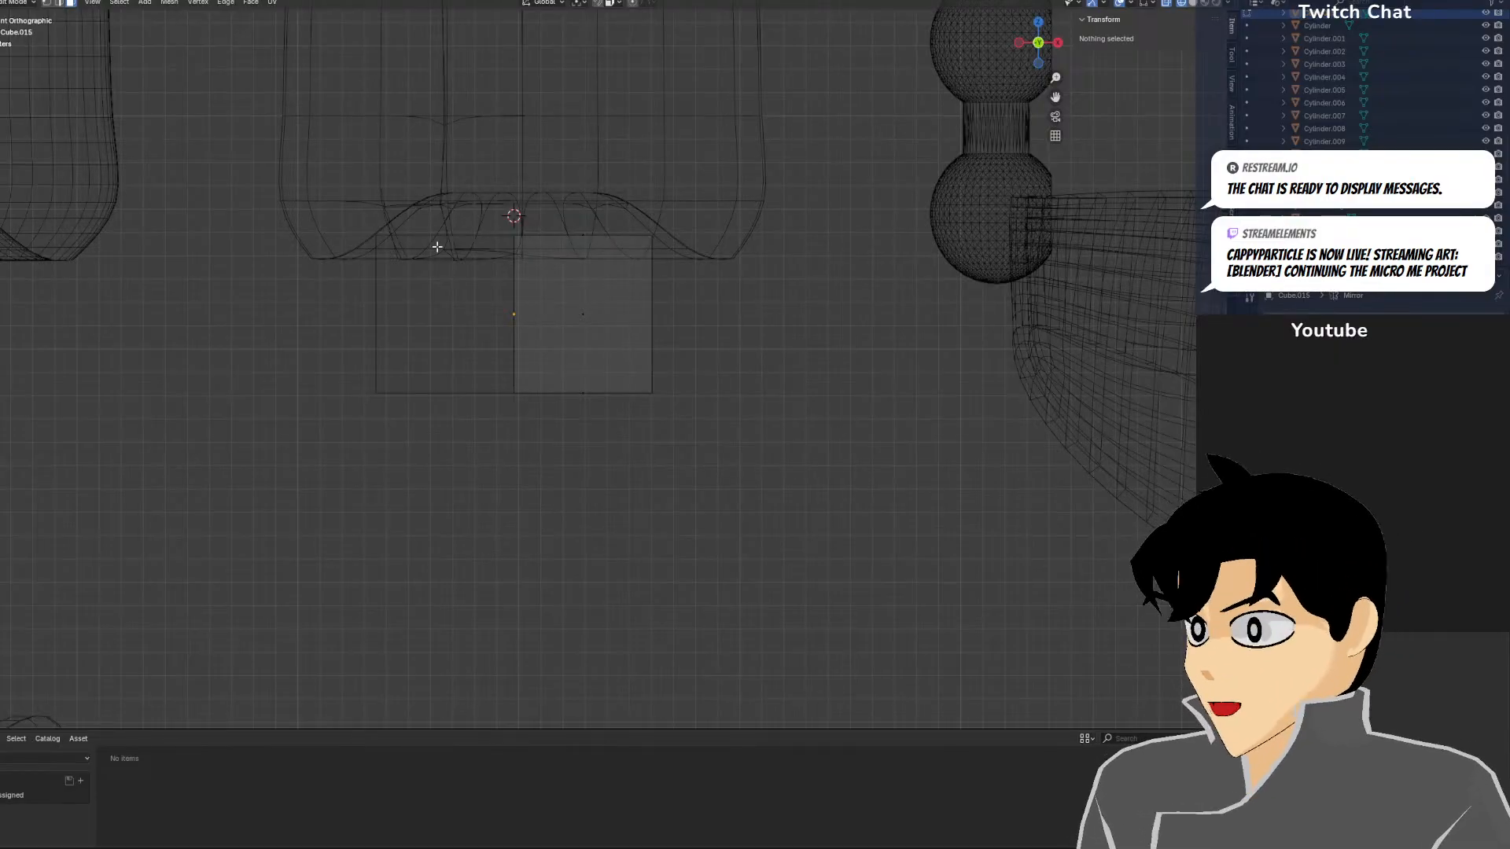
# Return to Object Mode and inspect the mirrored cube beneath the abdomen in solid shading
pyautogui.moveTo(437, 247); pyautogui.dragTo(255, 104, button='middle')
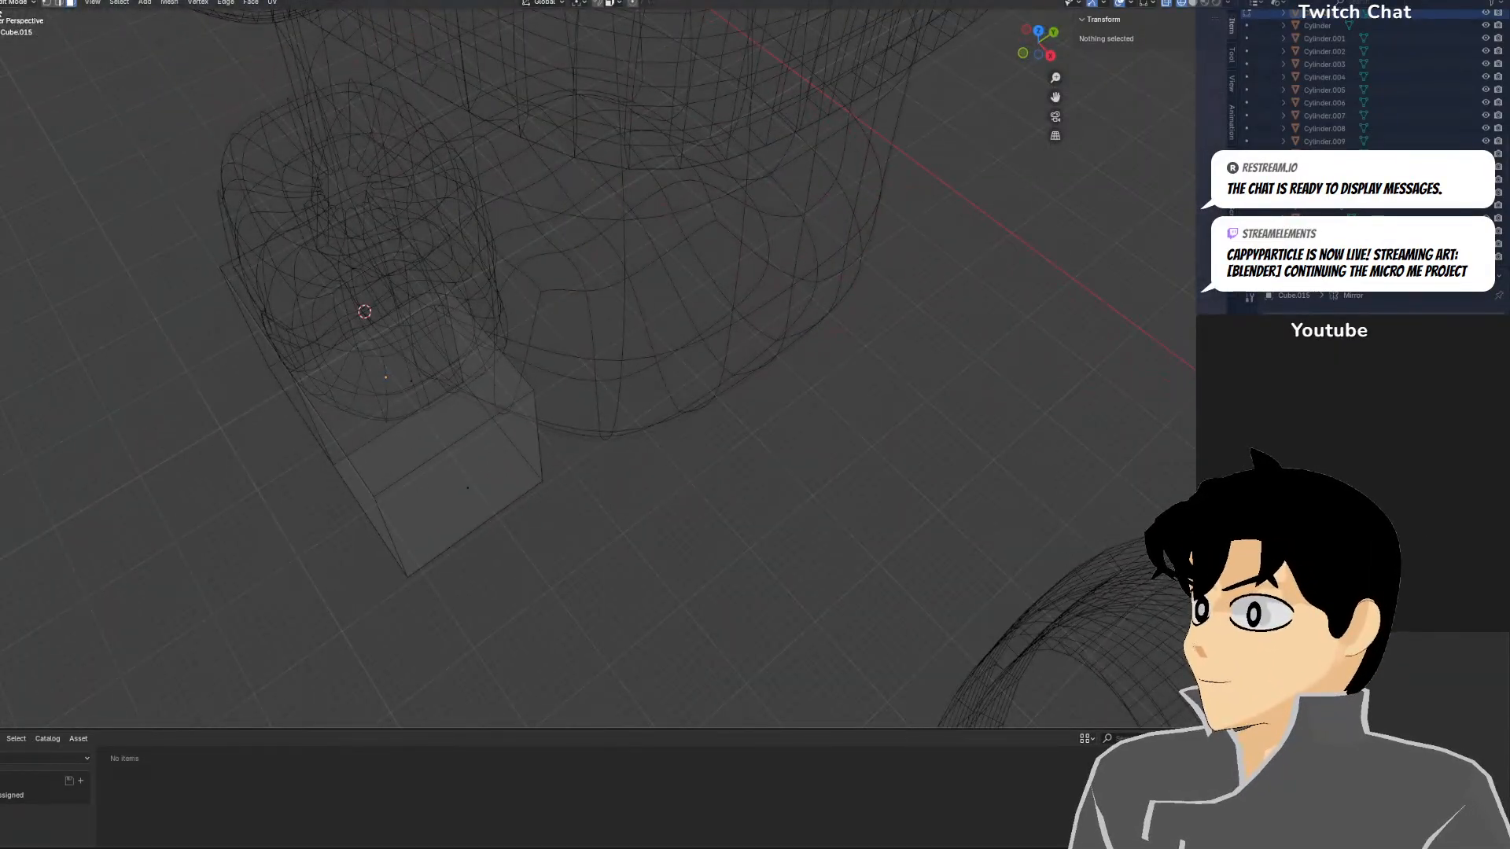
pyautogui.click(15, 3)
pyautogui.click(21, 17)
pyautogui.hotkey('shift', 'z')
pyautogui.moveTo(725, 275); pyautogui.dragTo(618, 209, button='middle')
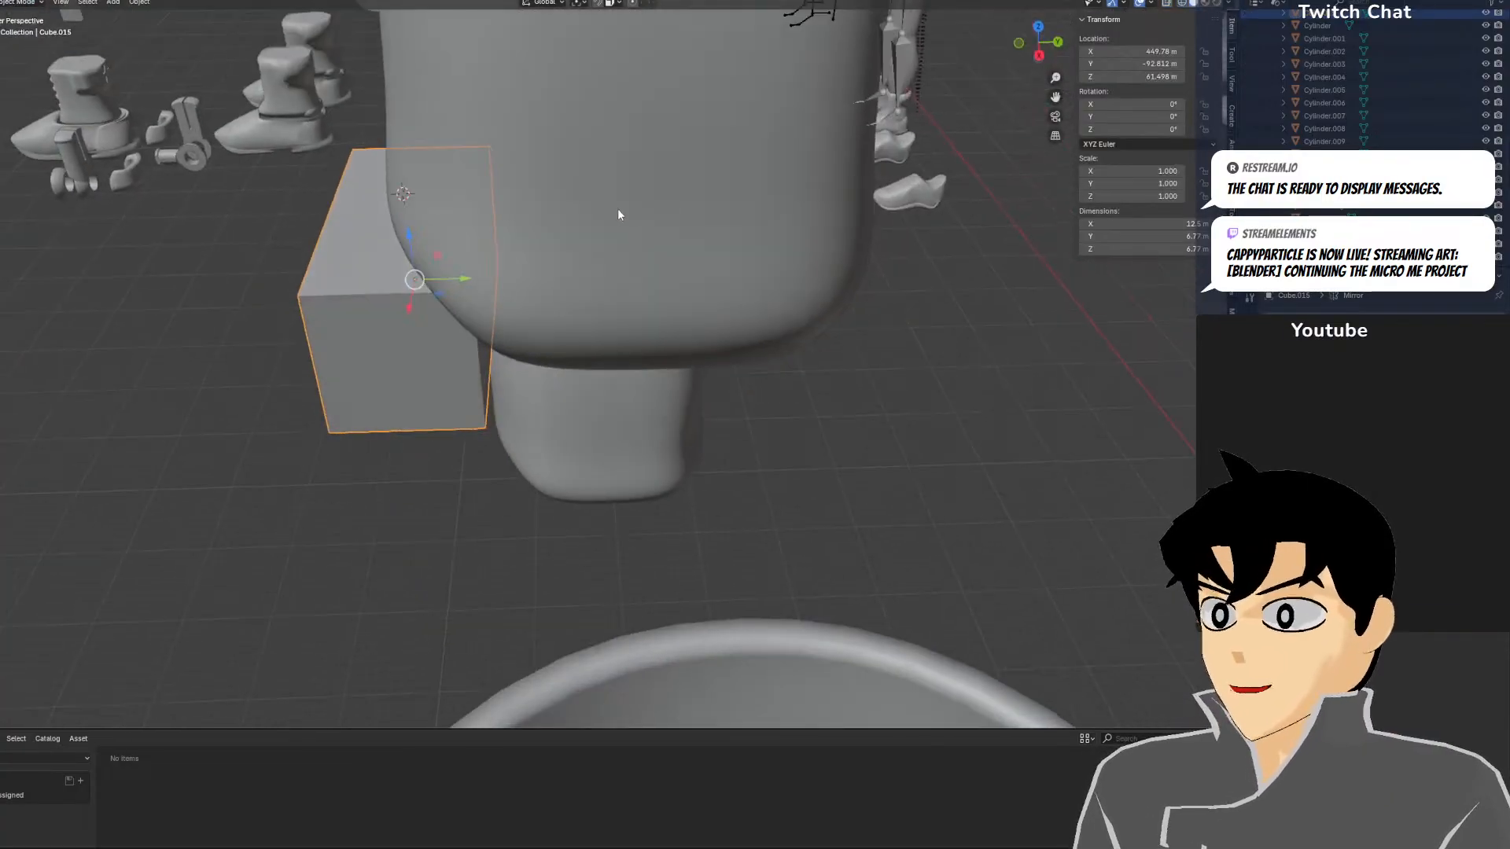
pyautogui.scroll(-10, 619, 214)
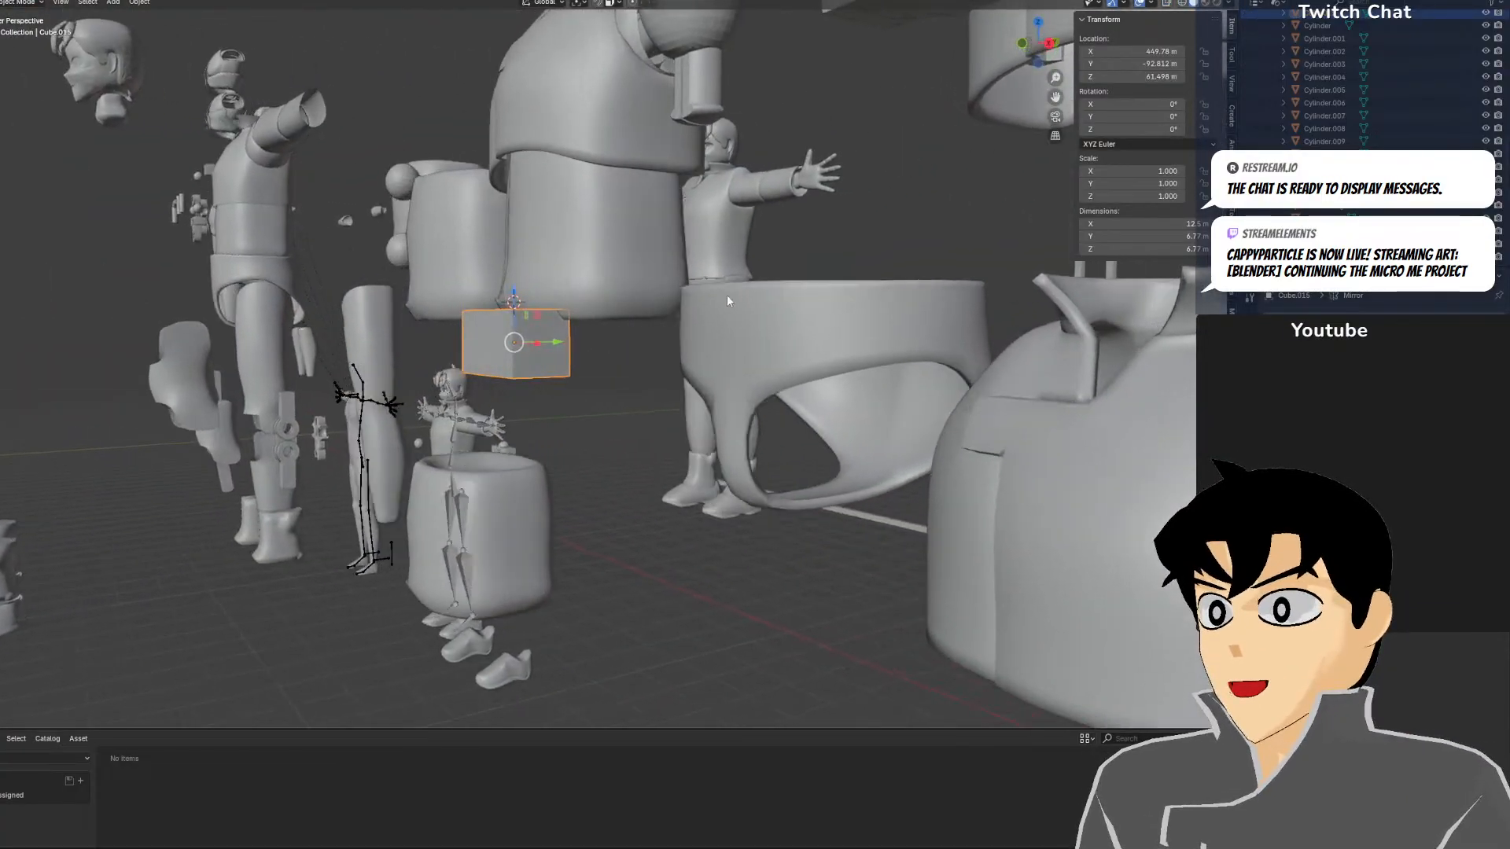
# Move the spare pants piece and the large spare jacket piece together about 0.57 m in X and -32.3 m in Z
pyautogui.scroll(-2, 727, 300)
pyautogui.click(755, 330)
pyautogui.keyDown('shift'); pyautogui.click(889, 370); pyautogui.keyUp('shift')
pyautogui.moveTo(889, 362); pyautogui.dragTo(892, 414, button='middle')
pyautogui.scroll(-6, 892, 414)
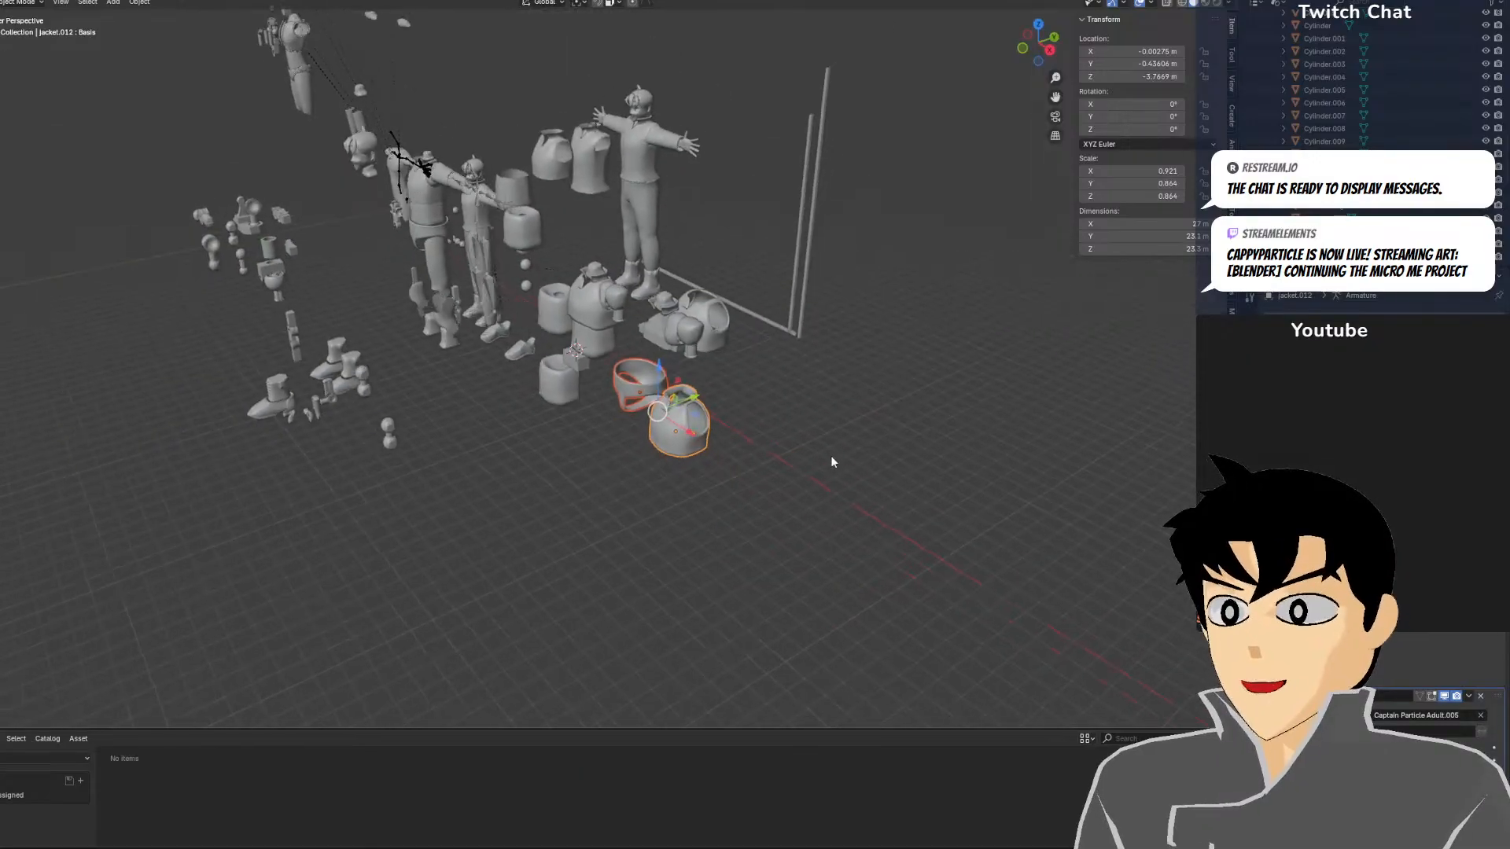
pyautogui.moveTo(830, 456); pyautogui.dragTo(763, 347, button='middle')
pyautogui.press('KP_1')
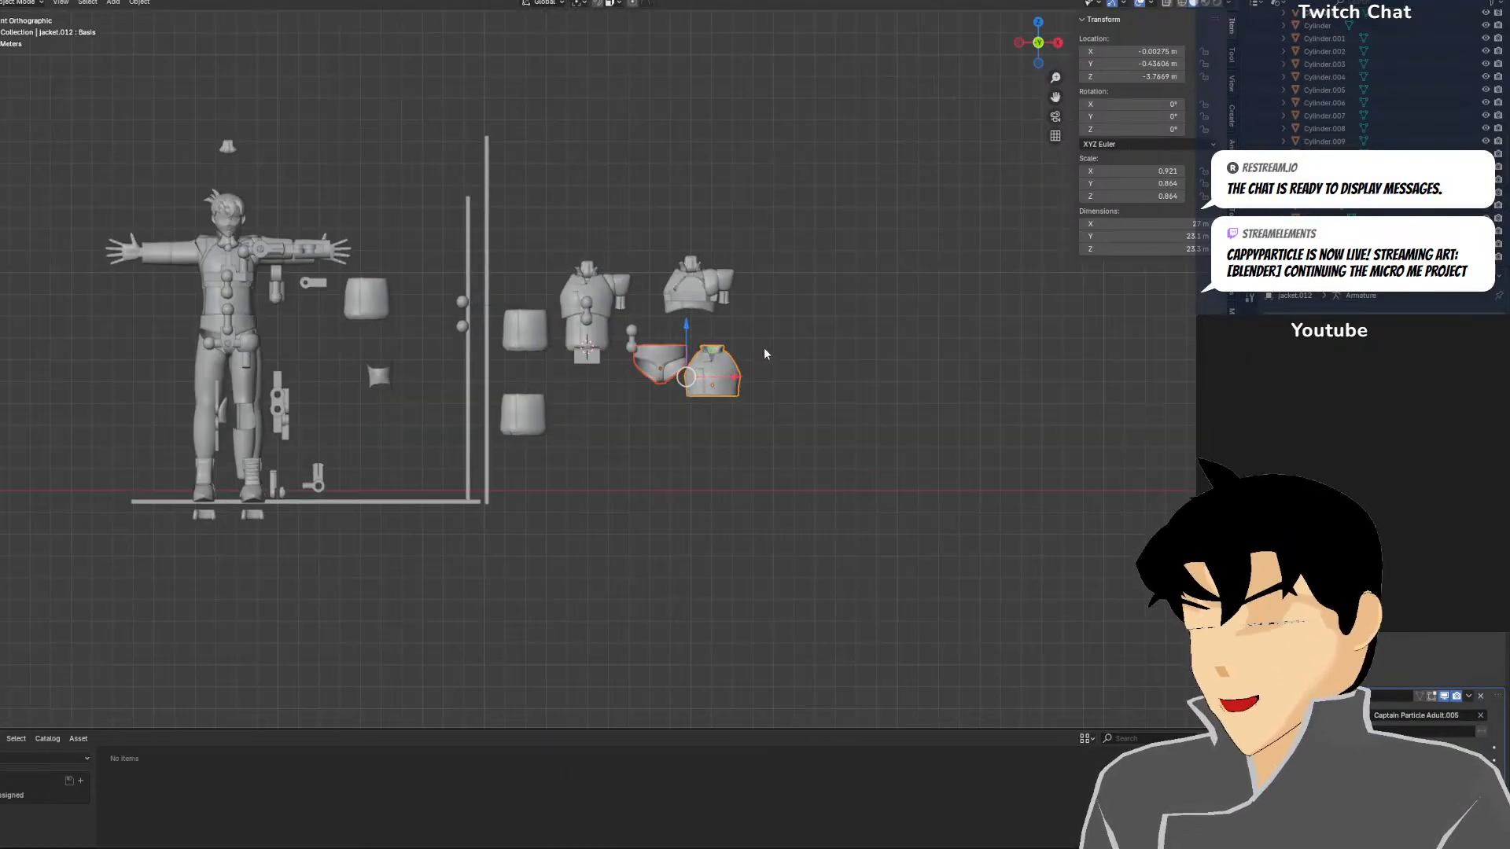
pyautogui.scroll(-7, 764, 348)
pyautogui.keyDown('shift'); pyautogui.moveTo(554, 335); pyautogui.dragTo(751, 292, button='middle'); pyautogui.keyUp('shift')
pyautogui.scroll(1, 751, 289)
pyautogui.scroll(6, 643, 283)
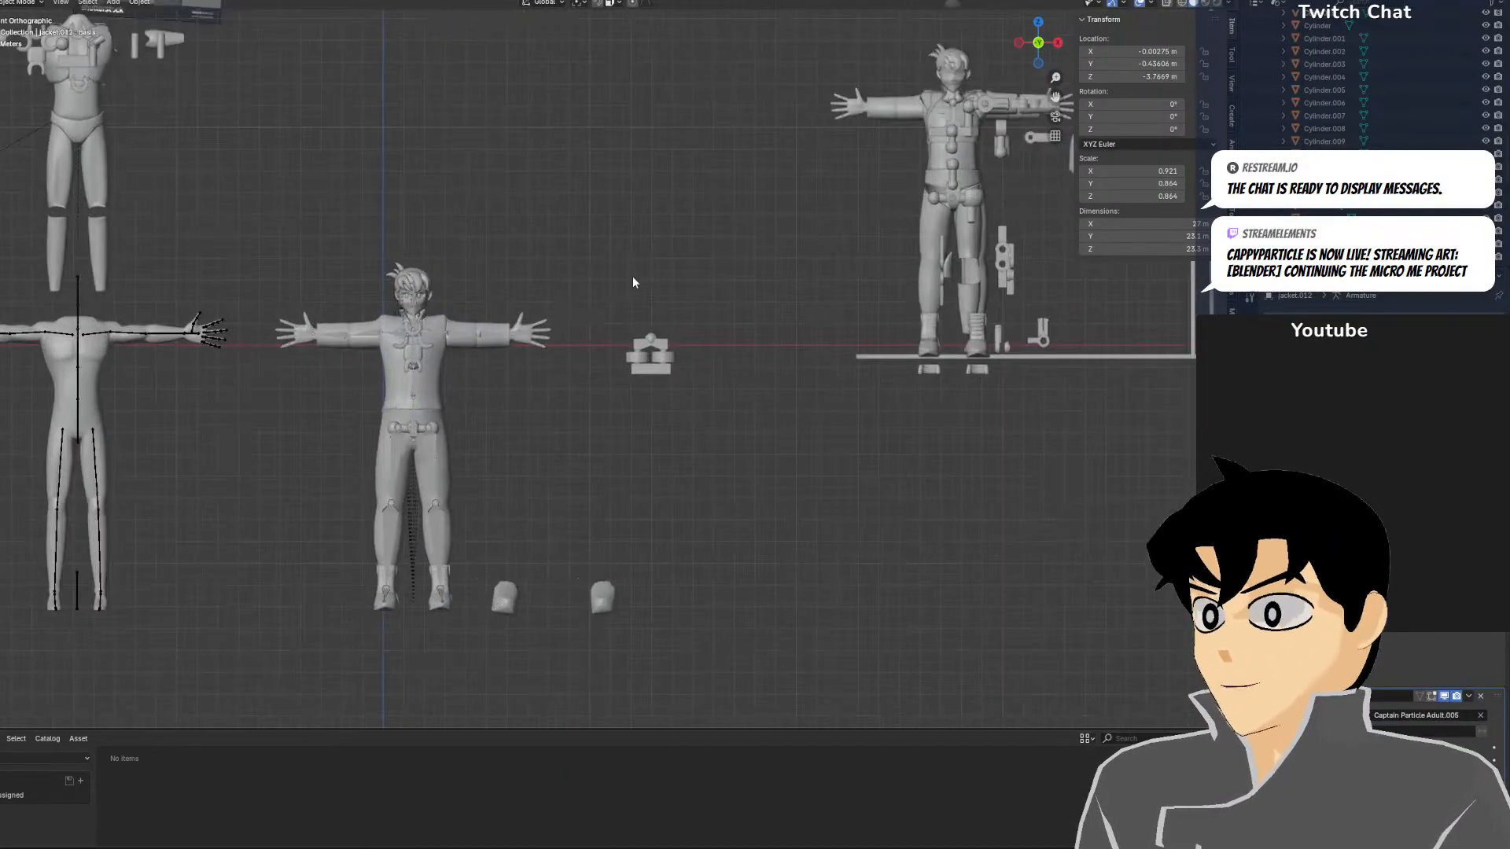
pyautogui.keyDown('shift'); pyautogui.moveTo(632, 276); pyautogui.dragTo(408, 187, button='middle'); pyautogui.keyUp('shift')
pyautogui.keyDown('shift'); pyautogui.moveTo(525, 195); pyautogui.dragTo(1147, 288, button='middle'); pyautogui.keyUp('shift')
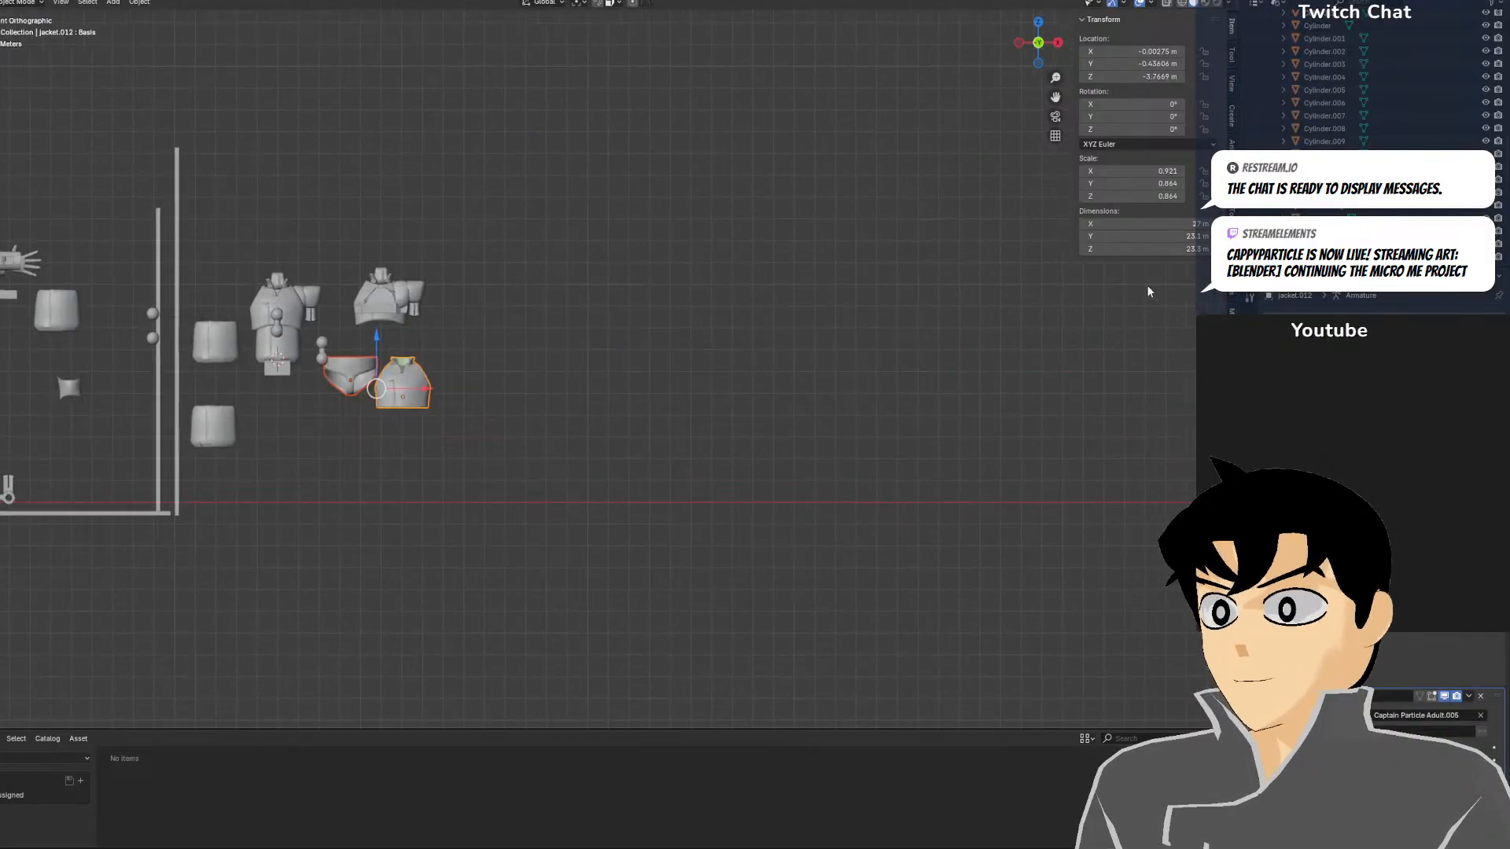
pyautogui.scroll(4, 432, 370)
pyautogui.keyDown('shift'); pyautogui.moveTo(431, 370); pyautogui.dragTo(607, 359, button='middle'); pyautogui.keyUp('shift')
pyautogui.press('g')
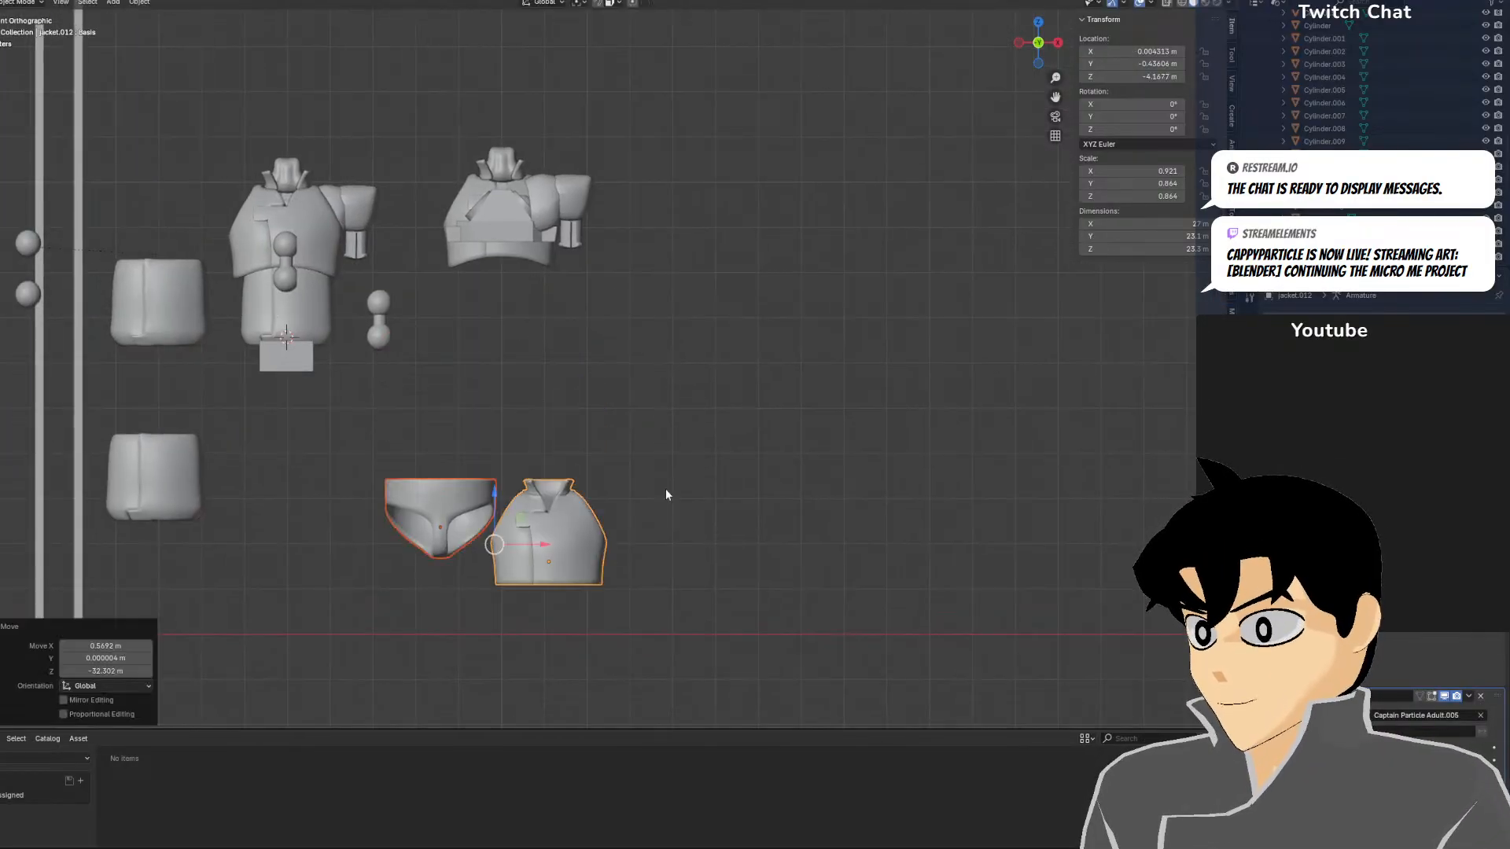
pyautogui.click(666, 488)
# Select the torso assemblies, ball joints, cube and abdomen copies and move them -25.53 m in Y and 155.09 m in Z
pyautogui.moveTo(235, 124); pyautogui.dragTo(626, 429)
pyautogui.keyDown('shift'); pyautogui.click(160, 465); pyautogui.keyUp('shift')
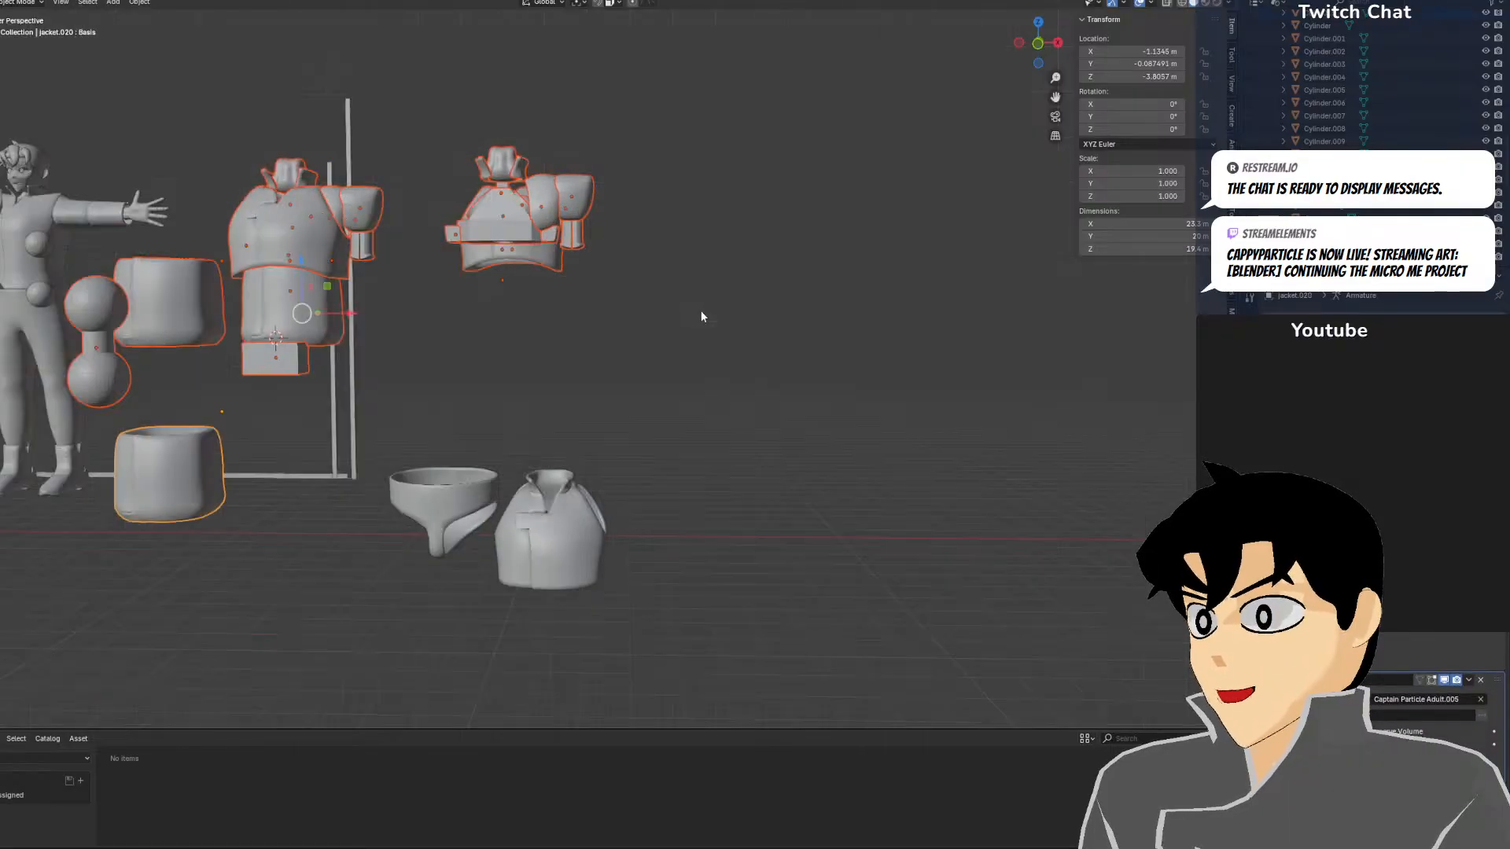
pyautogui.moveTo(700, 314); pyautogui.dragTo(673, 161, button='middle')
pyautogui.moveTo(478, 181); pyautogui.dragTo(292, 138)
pyautogui.press('KP_3')
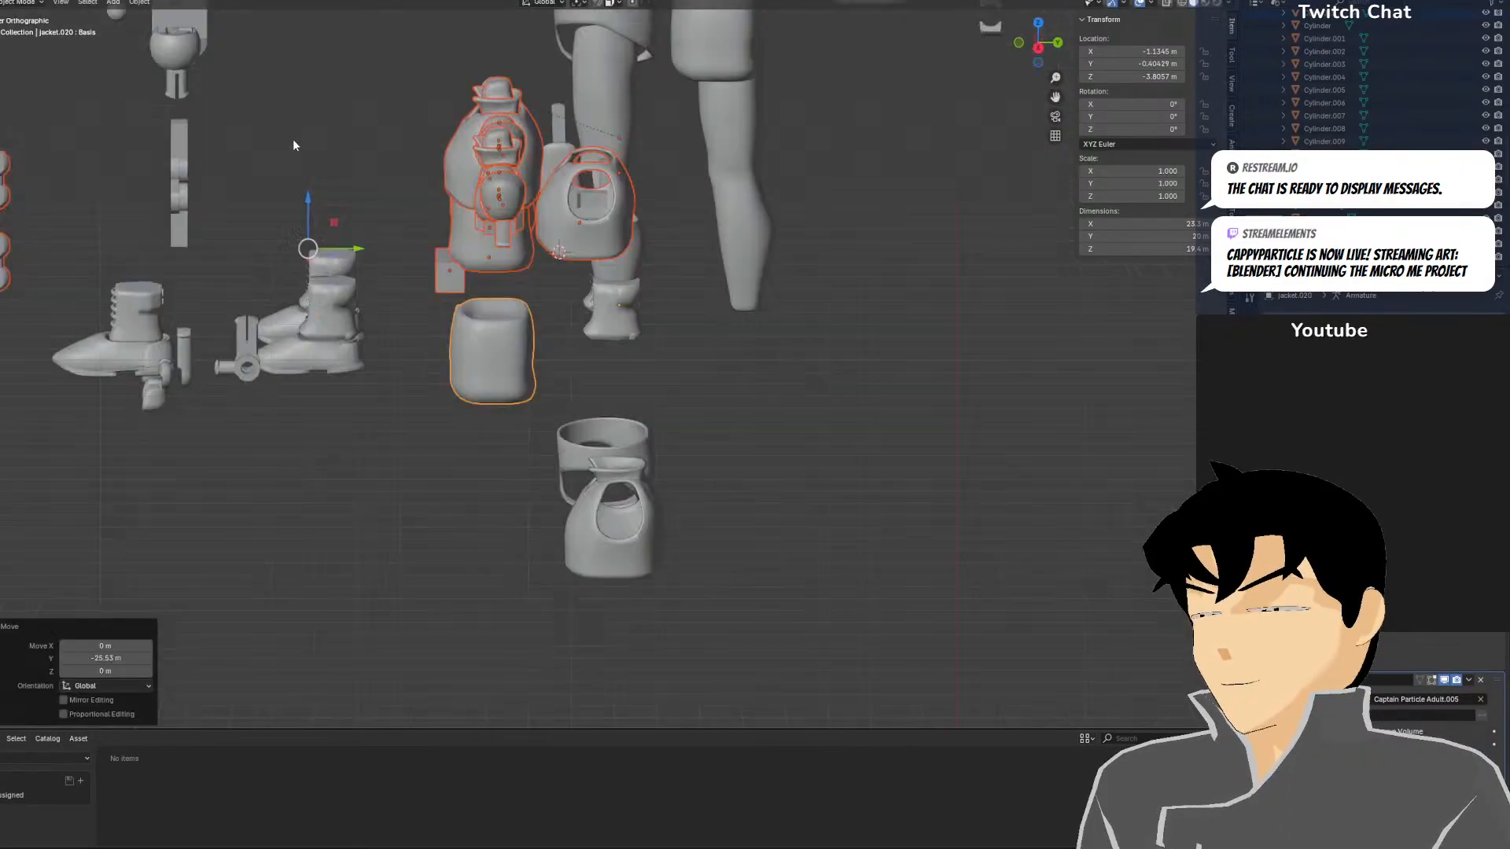
pyautogui.scroll(-3, 294, 124)
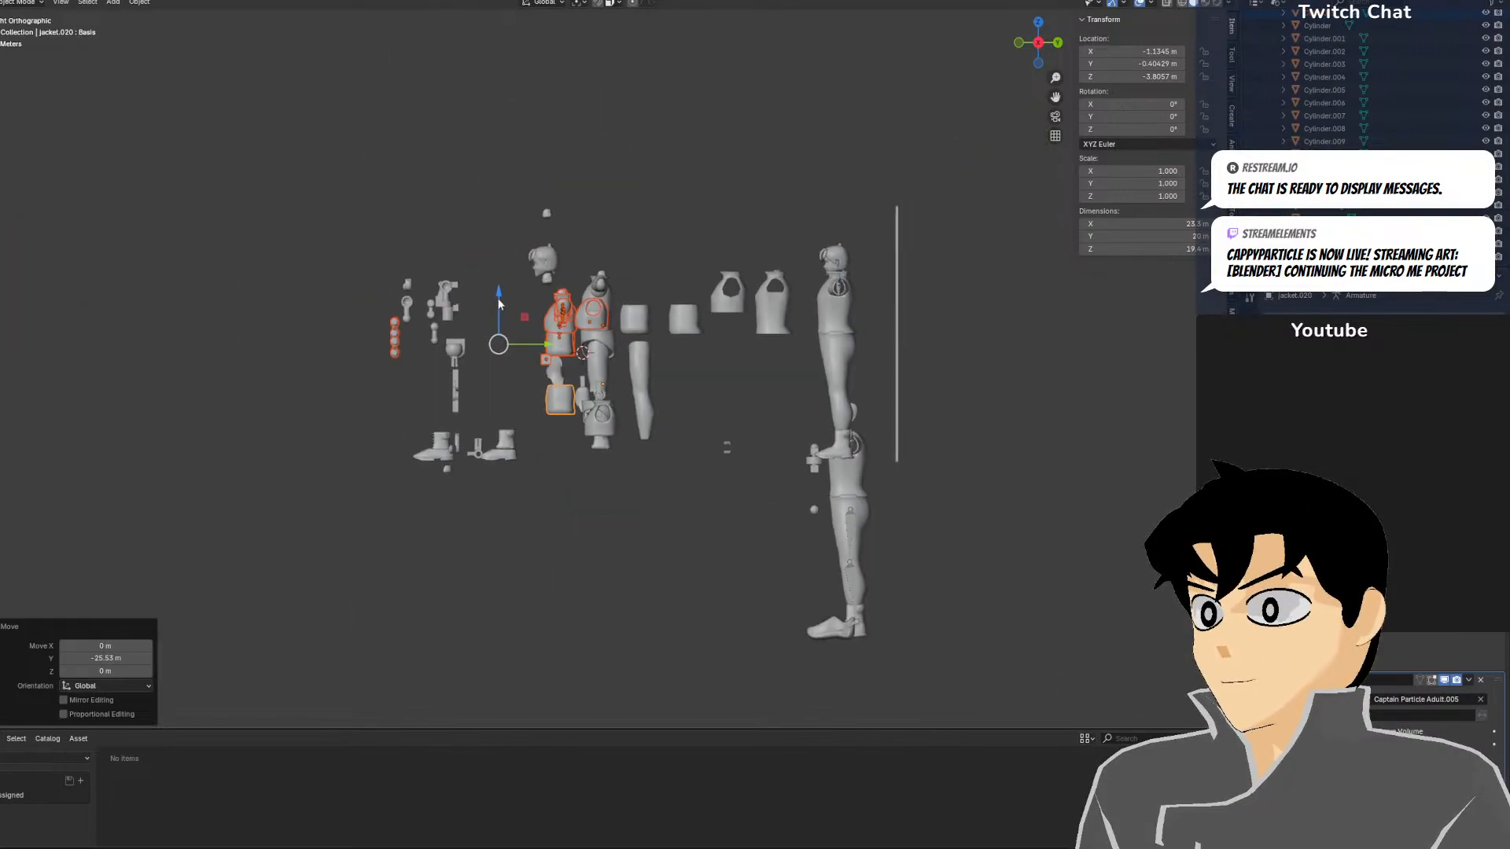
pyautogui.moveTo(500, 303); pyautogui.dragTo(500, 102)
pyautogui.press('KP_Decimal')
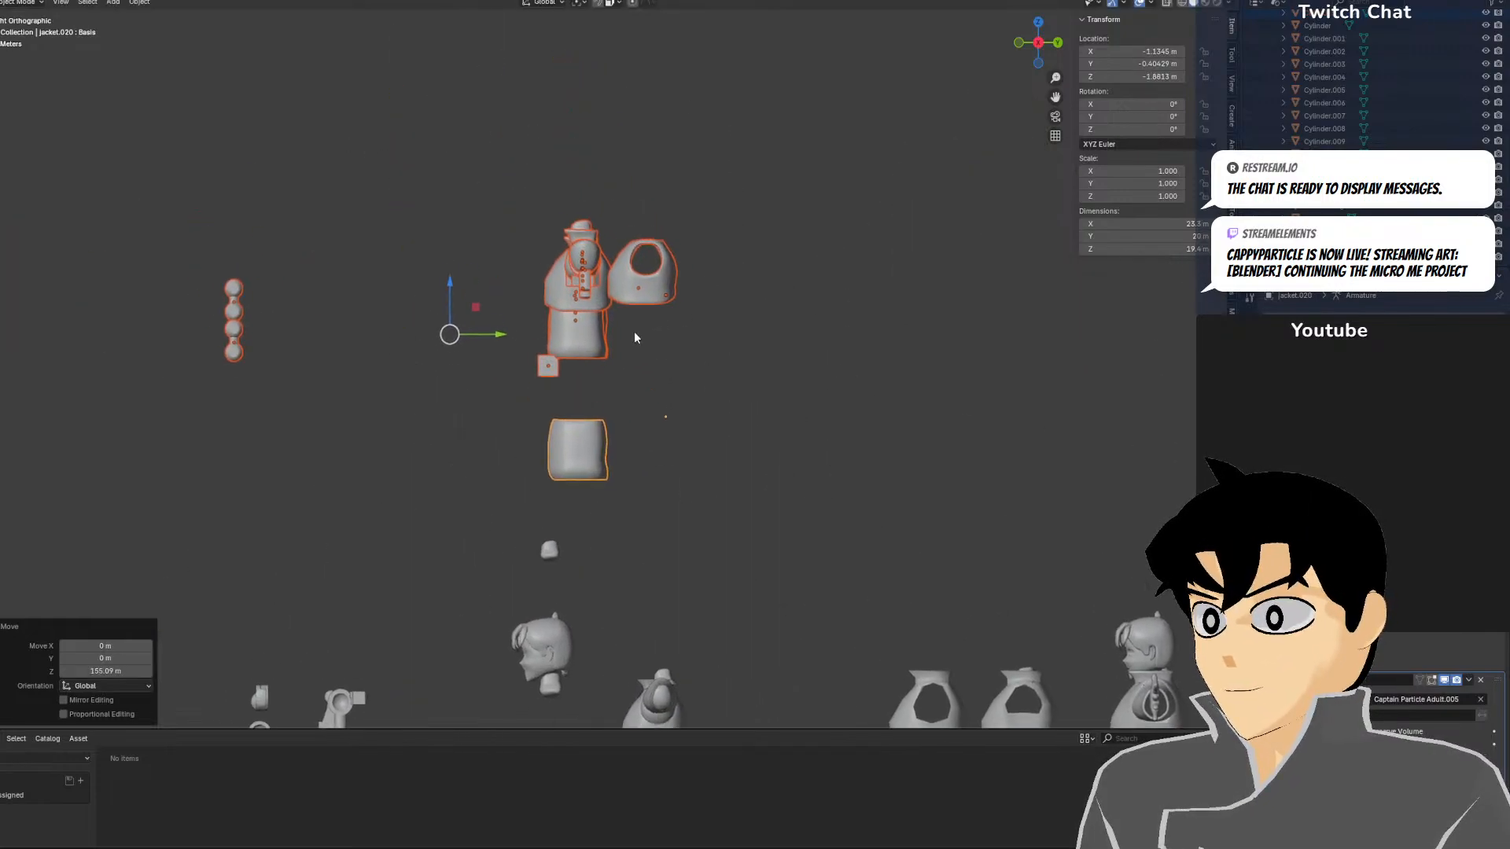
# Move the cube about 9.3 m in Y to centre it beneath the abdomen
pyautogui.scroll(9, 639, 337)
pyautogui.click(357, 397)
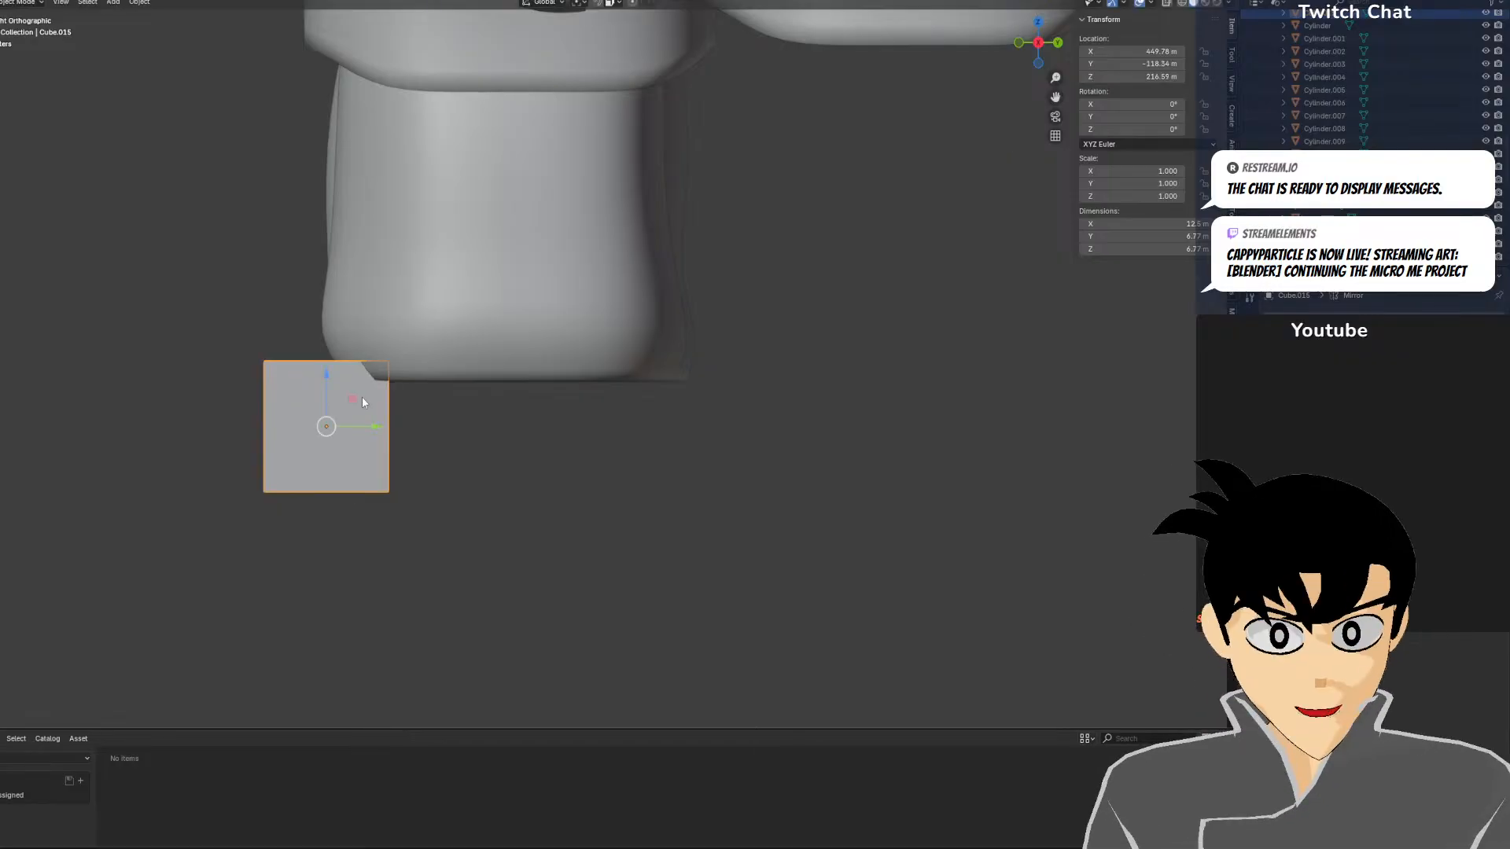
pyautogui.moveTo(368, 427); pyautogui.dragTo(541, 426)
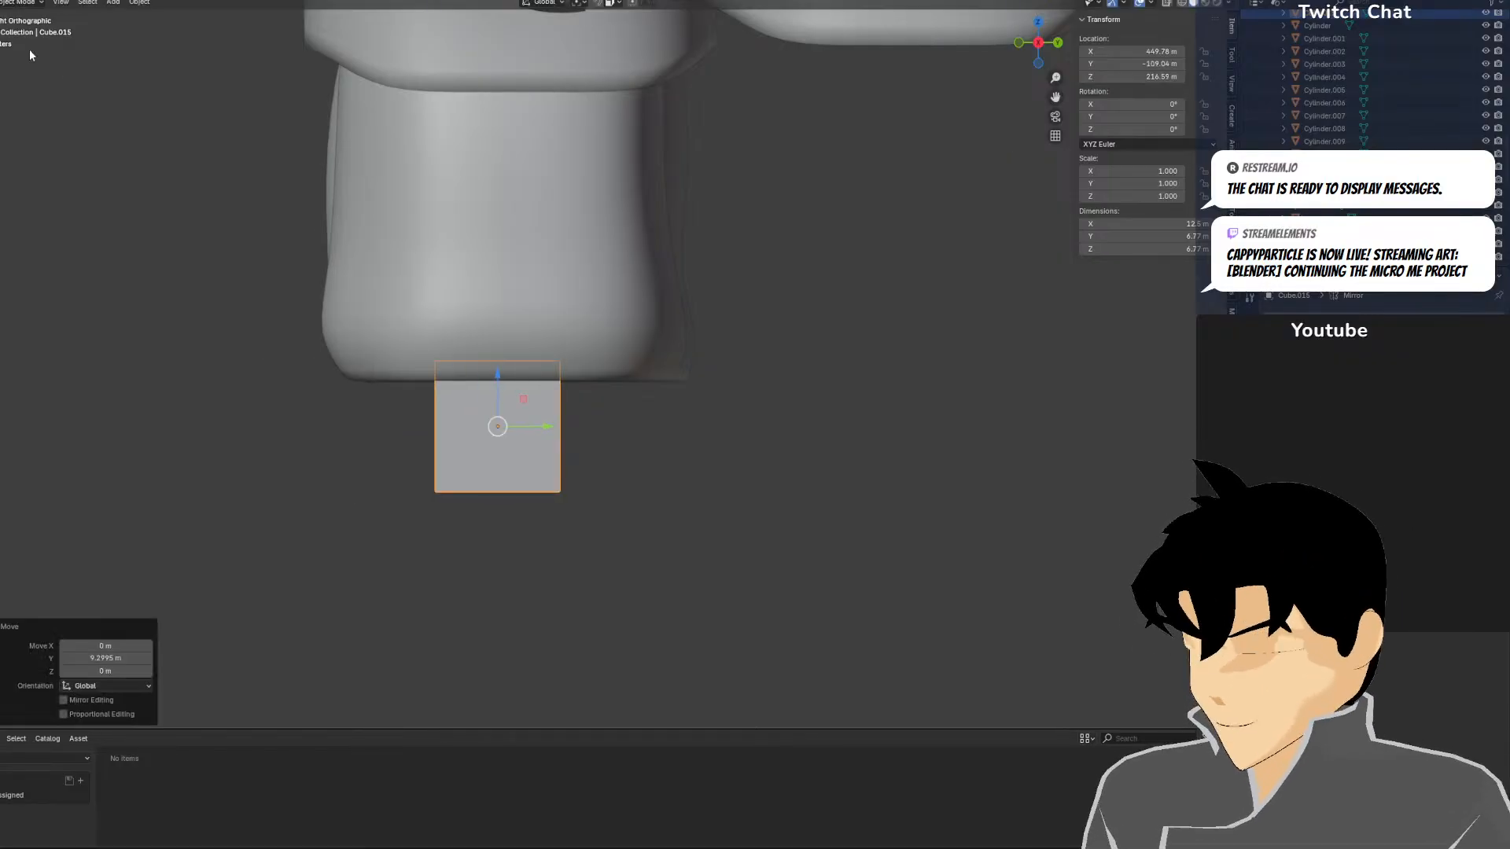
# In Edit Mode, scale the cube's mesh by about 3.29 in Y to span the abdomen's depth
pyautogui.press('Tab')
pyautogui.press('z')
pyautogui.click(754, 414)
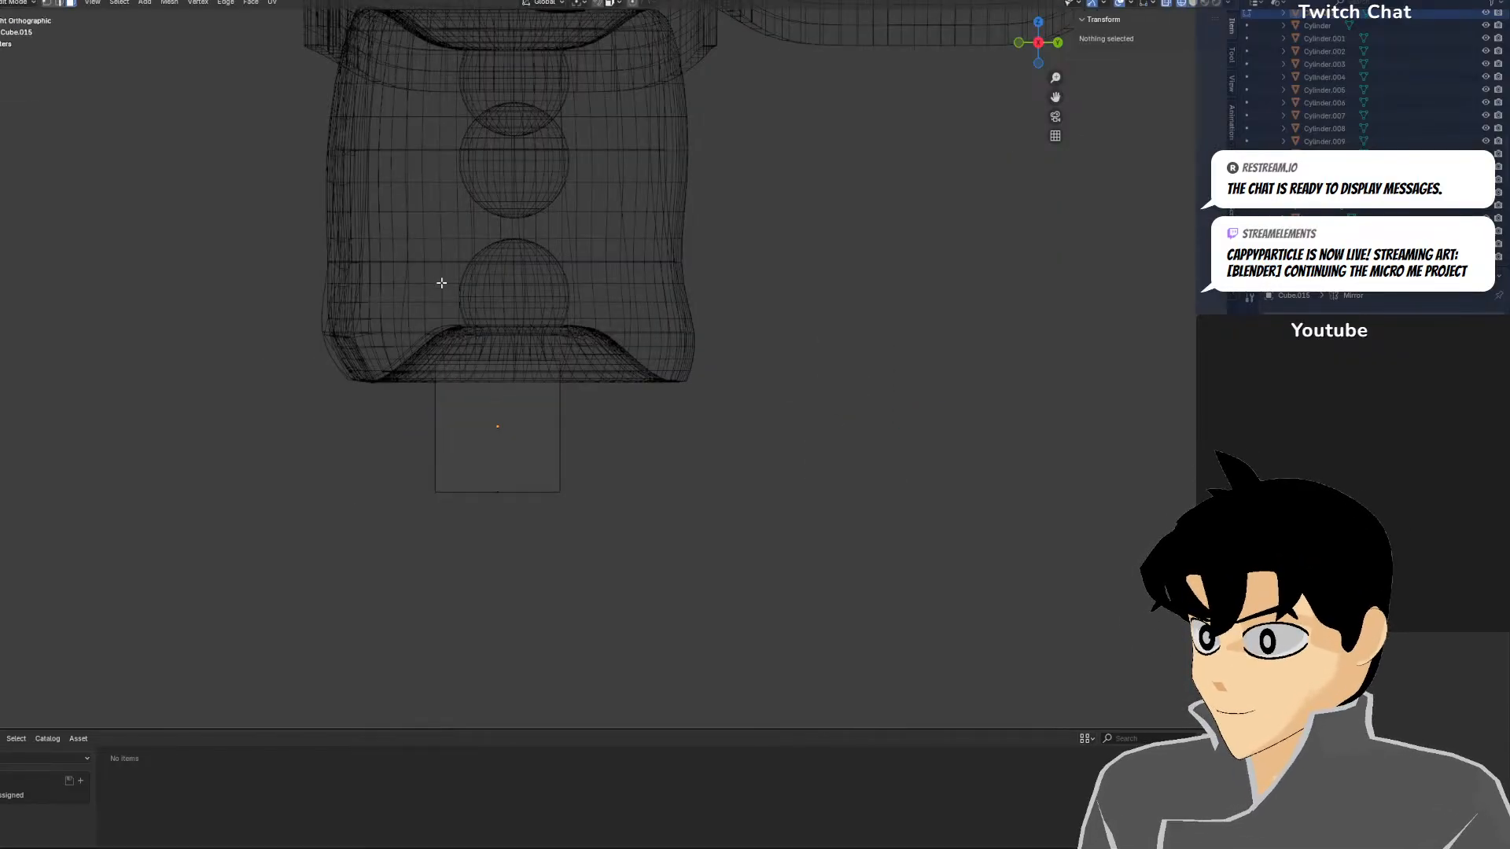
pyautogui.press('s')
pyautogui.press('y')
pyautogui.click(854, 377)
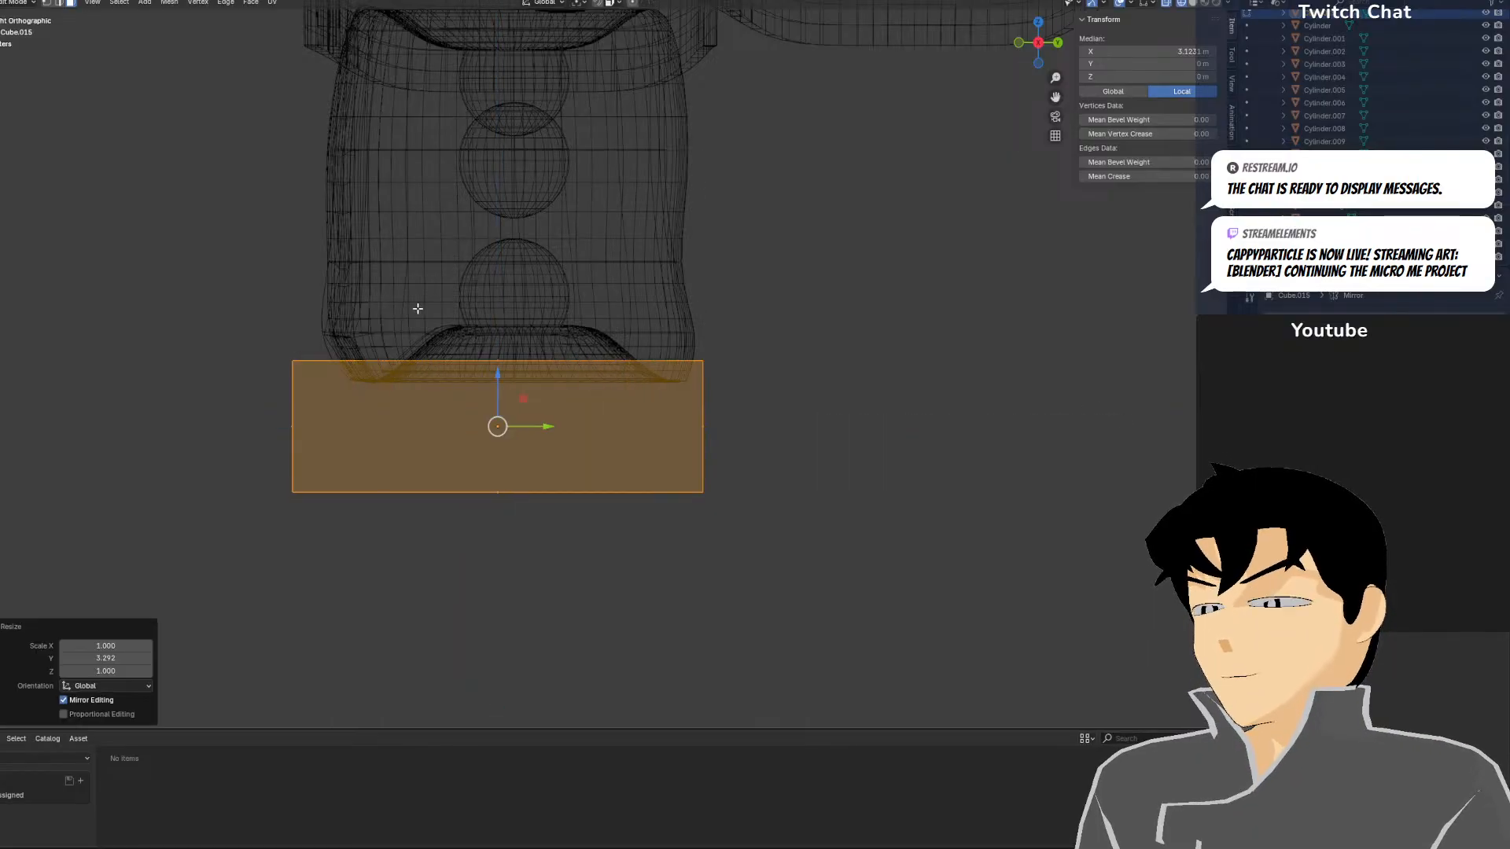
# Inspect the deepened cube in isolation and against the abdomen from the front in solid shading
pyautogui.press('KP_1')
pyautogui.scroll(-5, 381, 212)
pyautogui.press('KP_Decimal')
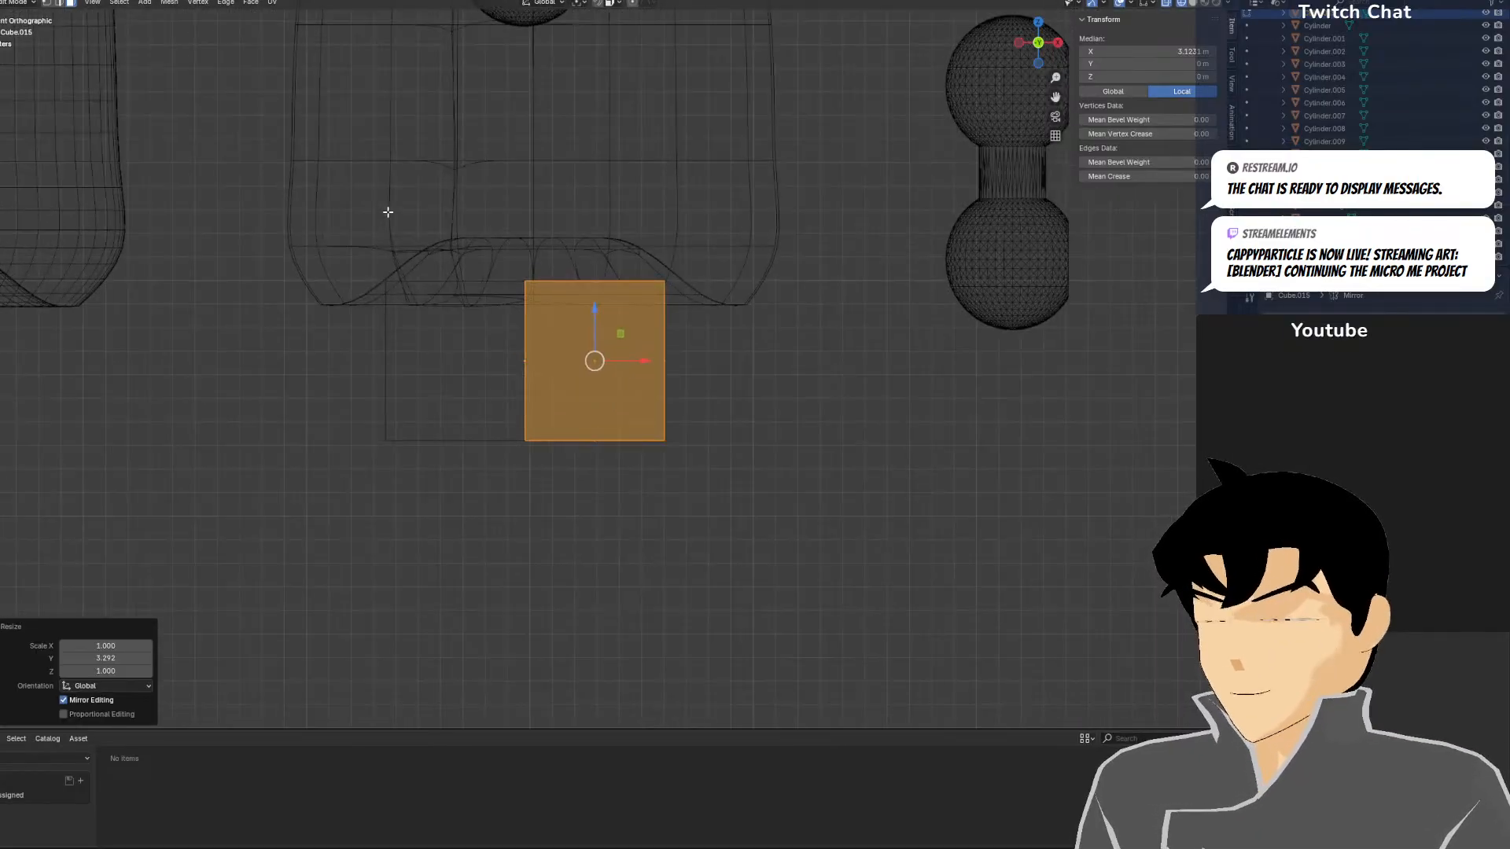
pyautogui.press('z')
pyautogui.click(578, 70)
pyautogui.scroll(-4, 681, 173)
pyautogui.keyDown('shift'); pyautogui.moveTo(544, 111); pyautogui.dragTo(544, 194, button='middle'); pyautogui.keyUp('shift')
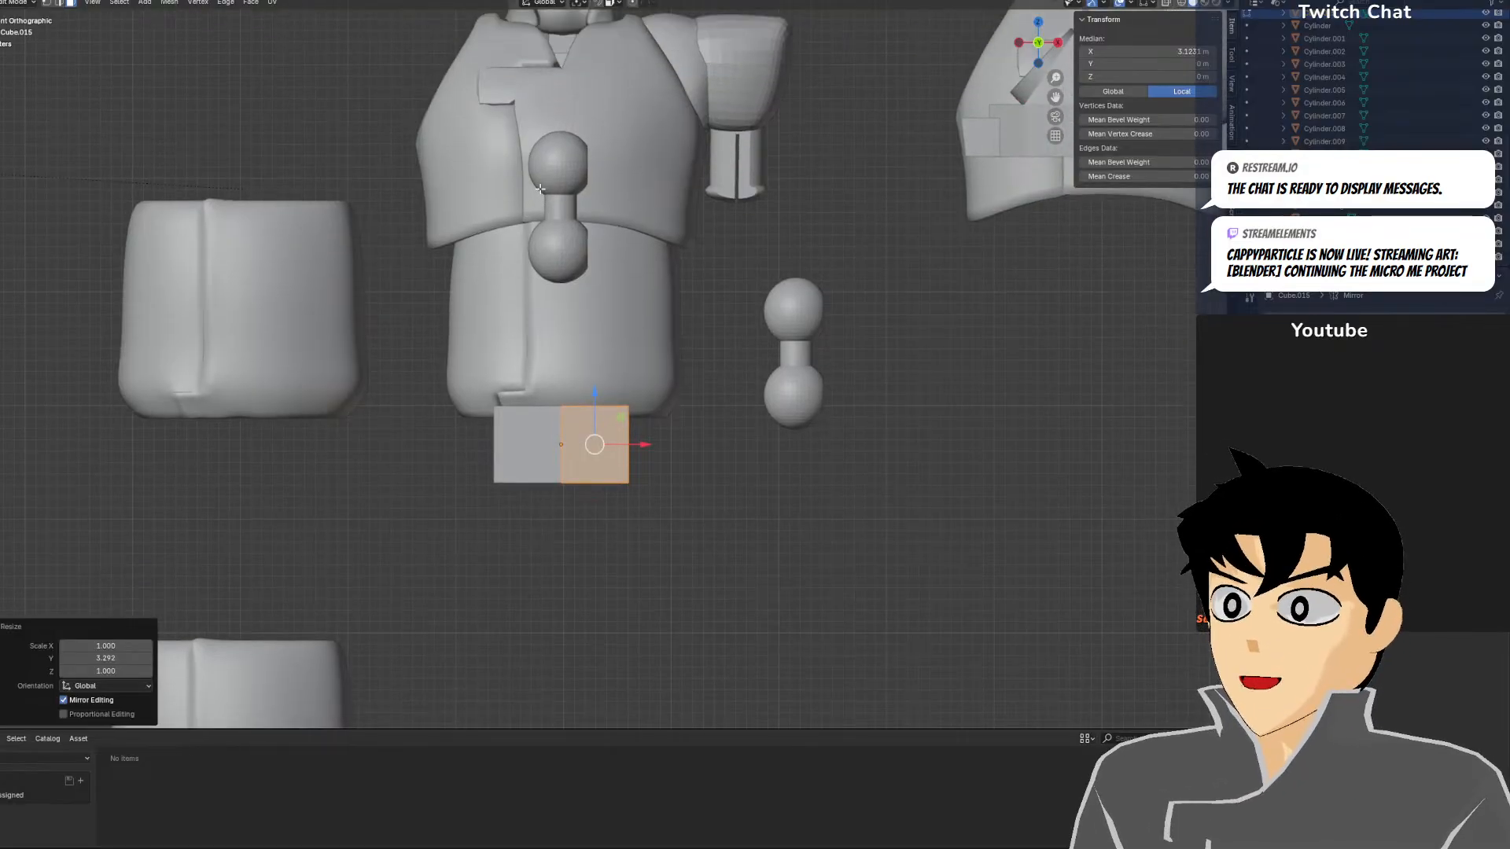
pyautogui.press('KP_Divide')
pyautogui.scroll(-5, 553, 95)
pyautogui.moveTo(554, 96); pyautogui.dragTo(448, 285, button='middle')
pyautogui.press('KP_Divide')
pyautogui.press('KP_1')
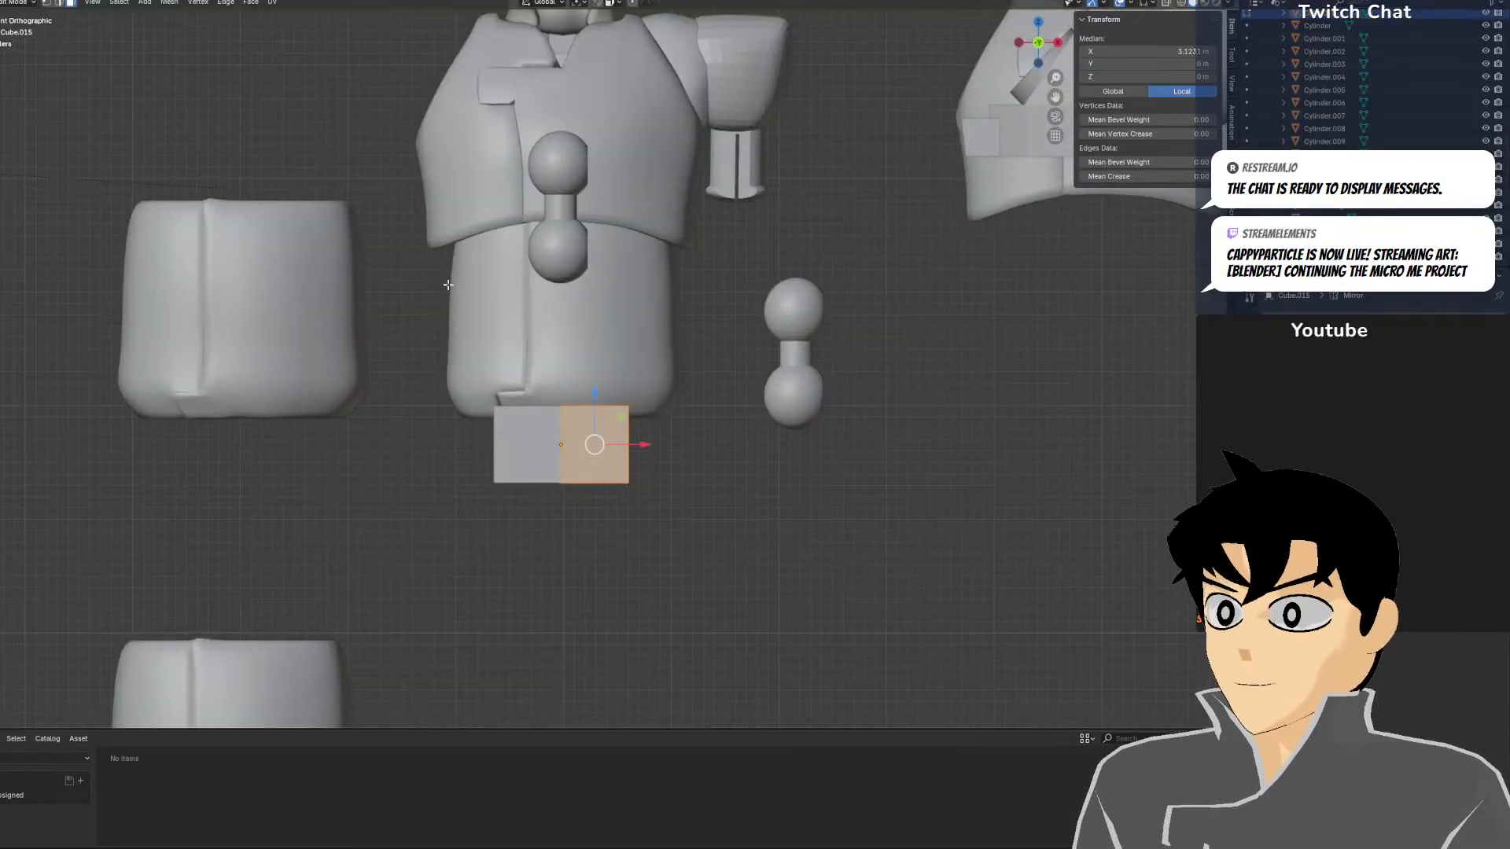
pyautogui.scroll(4, 705, 241)
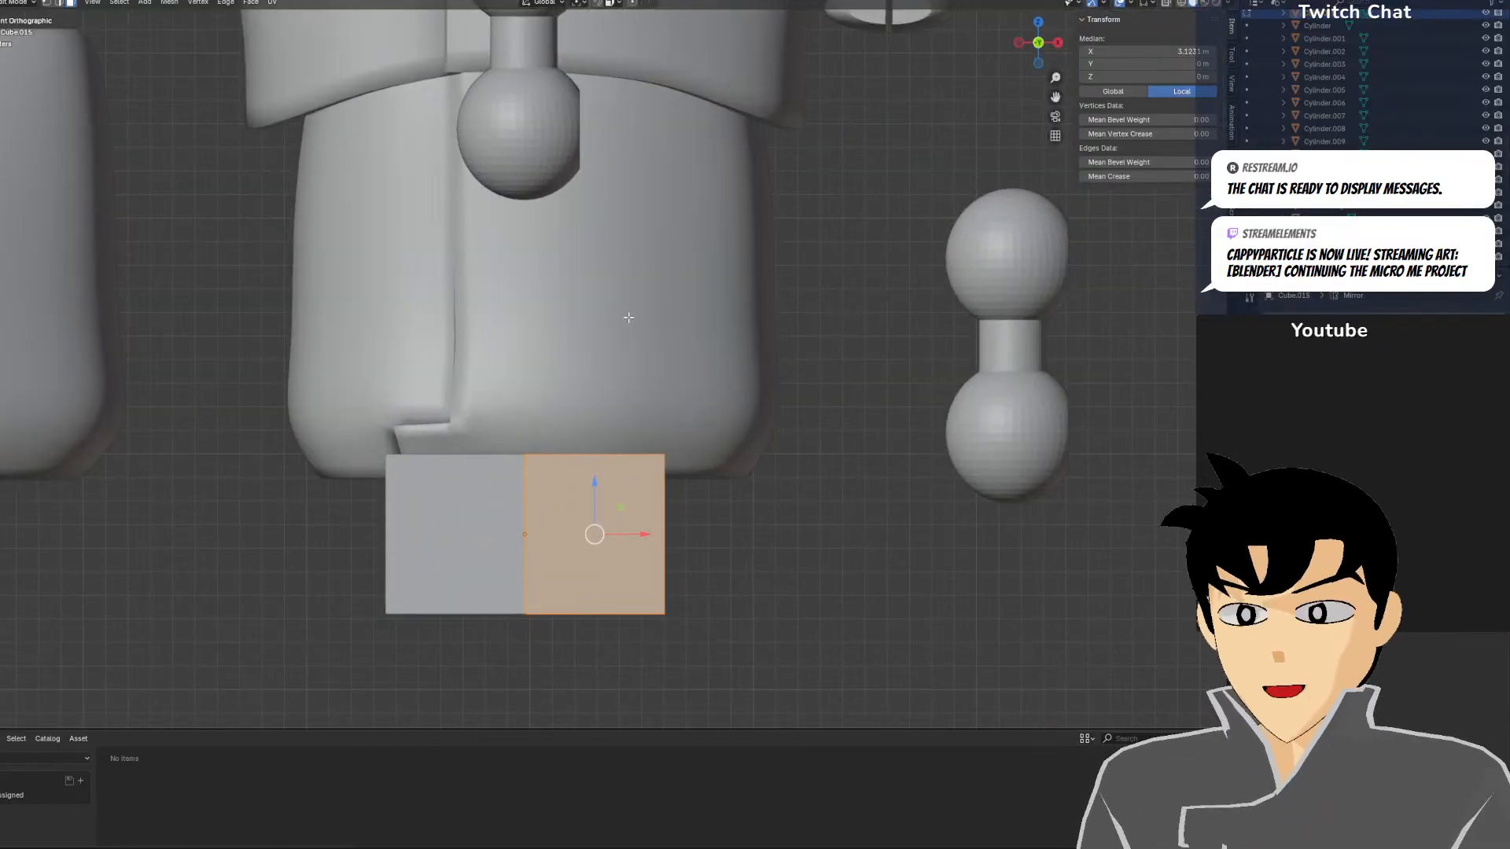
pyautogui.scroll(3, 616, 321)
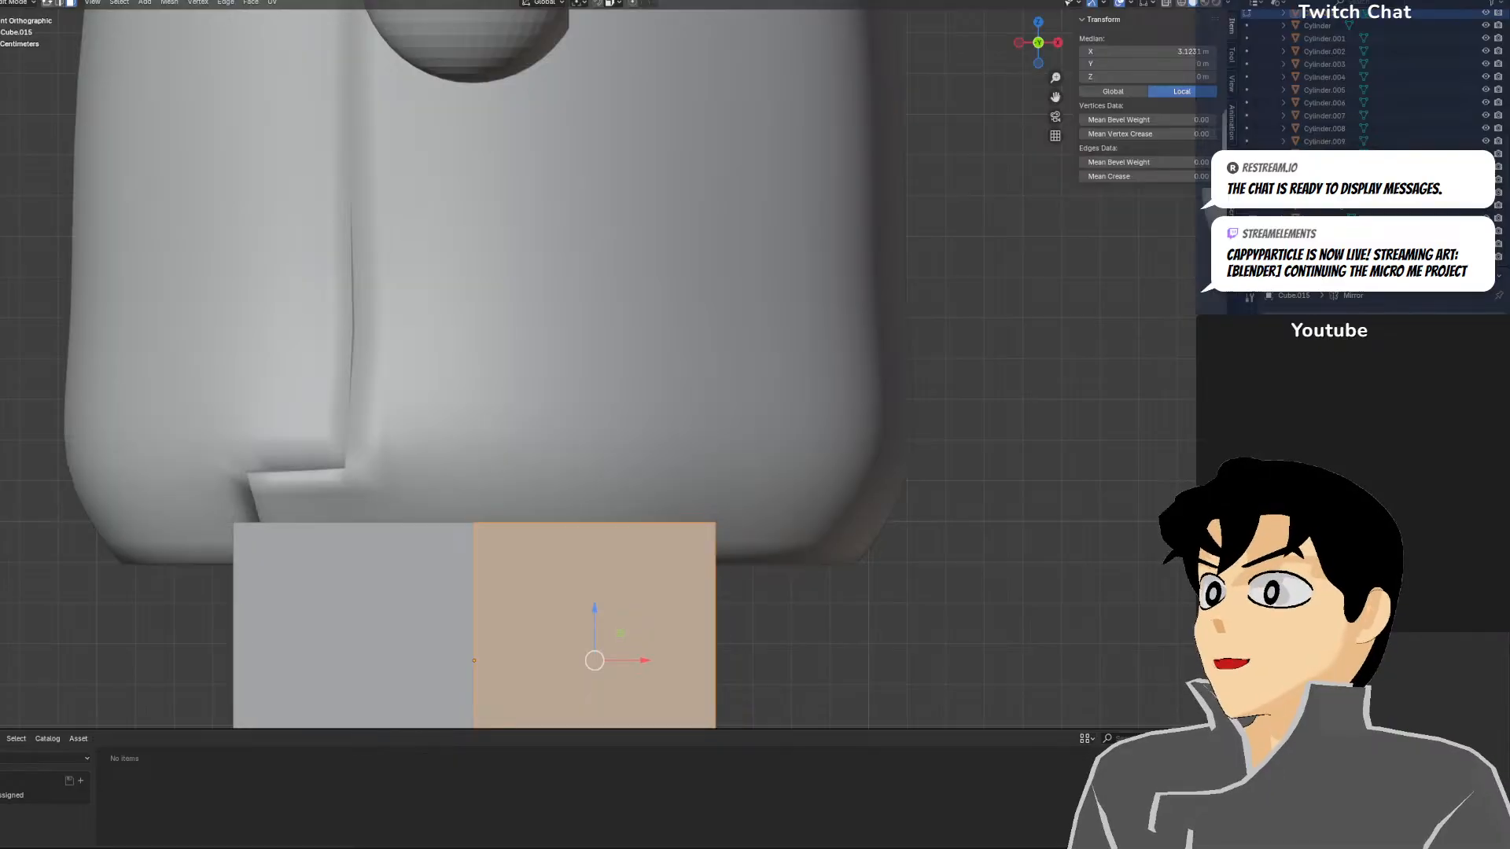
# Extrude the cube's outer side vertices outward in X to roughly the abdomen's width
pyautogui.click(47, 3)
pyautogui.press('z')
pyautogui.click(410, 304)
pyautogui.keyDown('shift'); pyautogui.moveTo(645, 344); pyautogui.dragTo(659, 198, button='middle'); pyautogui.keyUp('shift')
pyautogui.moveTo(681, 341); pyautogui.dragTo(851, 724)
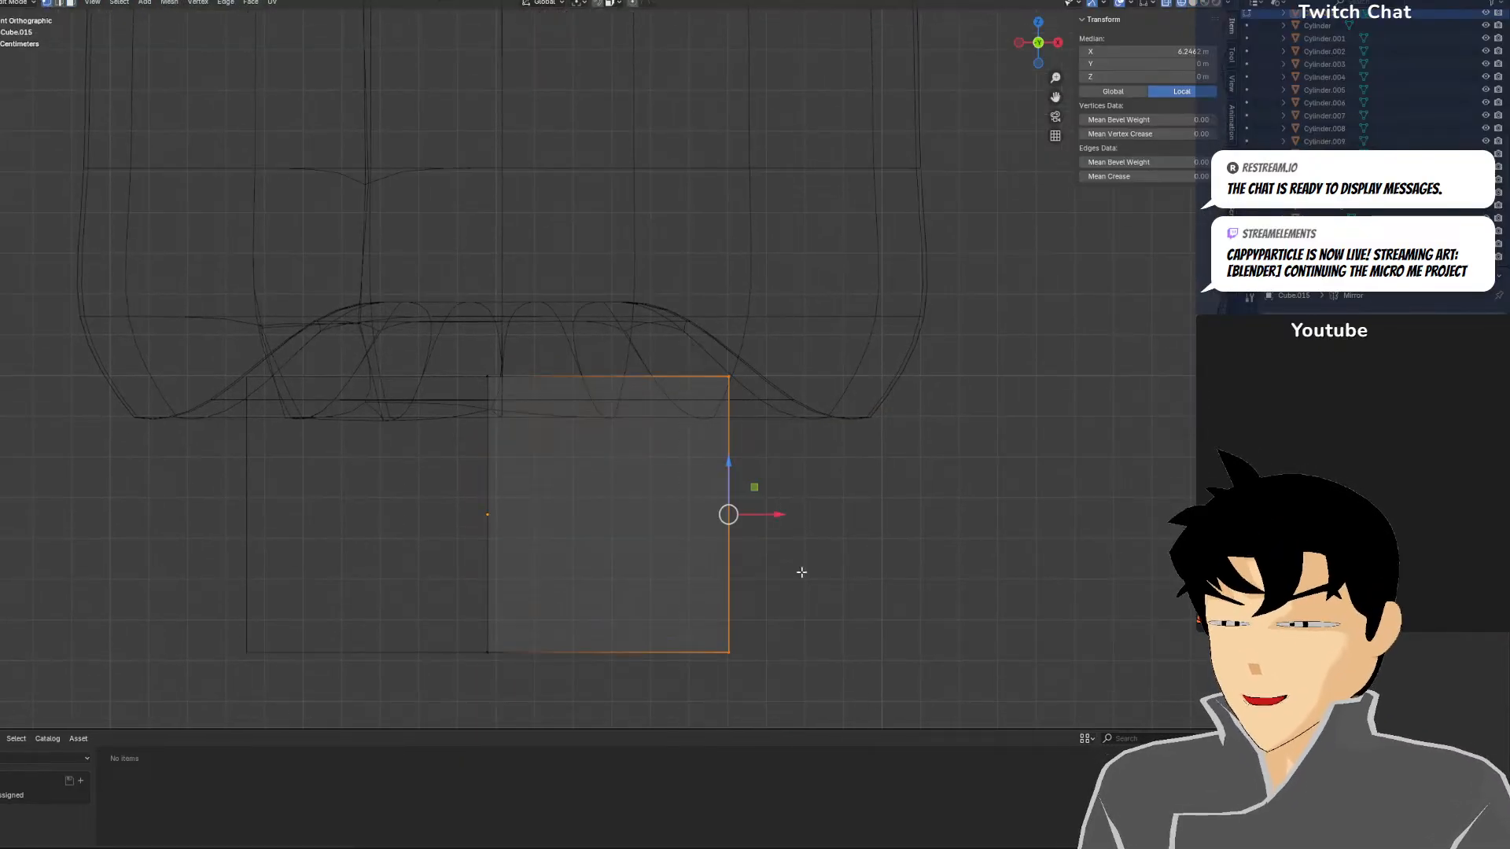
pyautogui.press('e')
pyautogui.click(983, 465)
# Add one centred loop cut through the widened block, dividing its depth in half
pyautogui.moveTo(803, 175)
pyautogui.mouseDown(button='middle')
pyautogui.moveTo(748, 304)
pyautogui.moveTo(815, 243)
pyautogui.mouseUp(button='middle')
pyautogui.press('z')
pyautogui.click(923, 241)
pyautogui.moveTo(923, 241)
pyautogui.mouseDown(button='middle')
pyautogui.moveTo(705, 232)
pyautogui.moveTo(554, 136)
pyautogui.mouseUp(button='middle')
pyautogui.scroll(-6, 876, 241)
pyautogui.hotkey('alt', 'a')
pyautogui.hotkey('ctrl', 'r')
pyautogui.click(540, 435)
pyautogui.rightClick(539, 435)
pyautogui.moveTo(539, 435); pyautogui.dragTo(666, 375, button='middle')
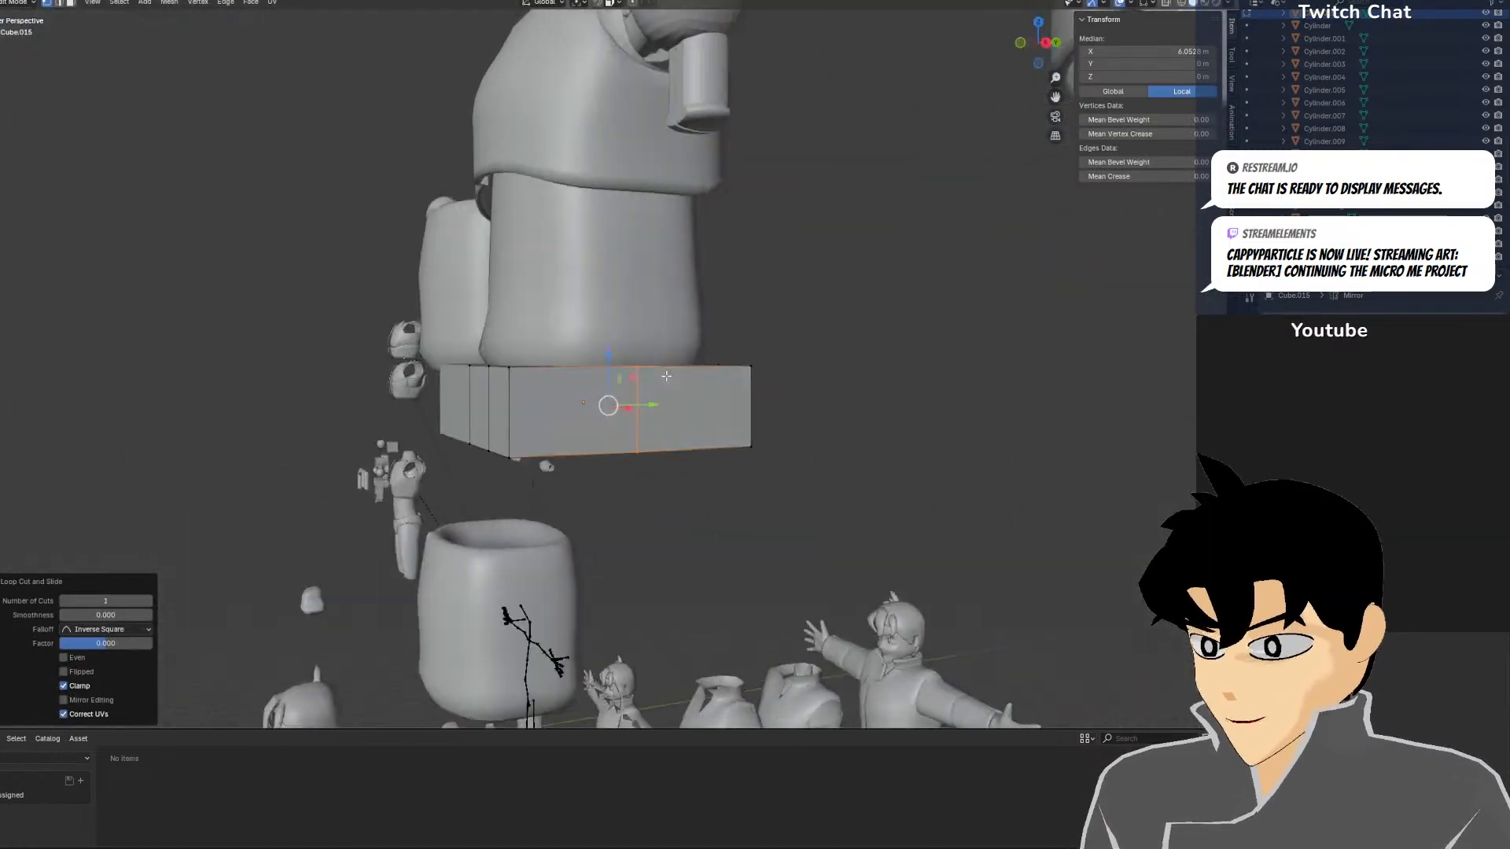
pyautogui.press('KP_1')
pyautogui.scroll(5, 867, 367)
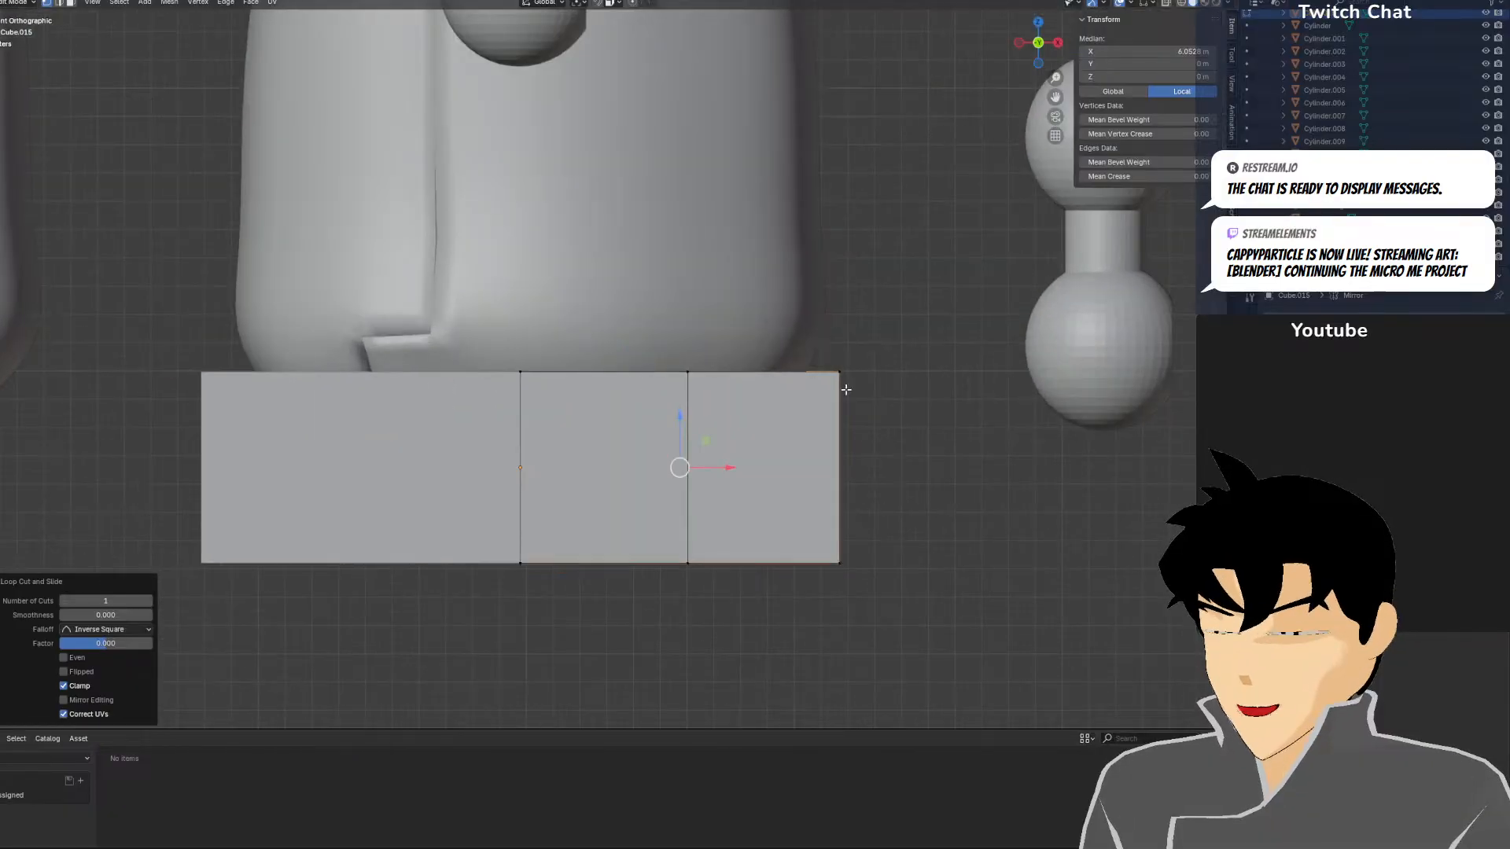
# Move the block's upper outer vertices slightly inward in X
pyautogui.hotkey('shift', 'z')
pyautogui.hotkey('alt', 'a')
pyautogui.moveTo(726, 322); pyautogui.dragTo(948, 469)
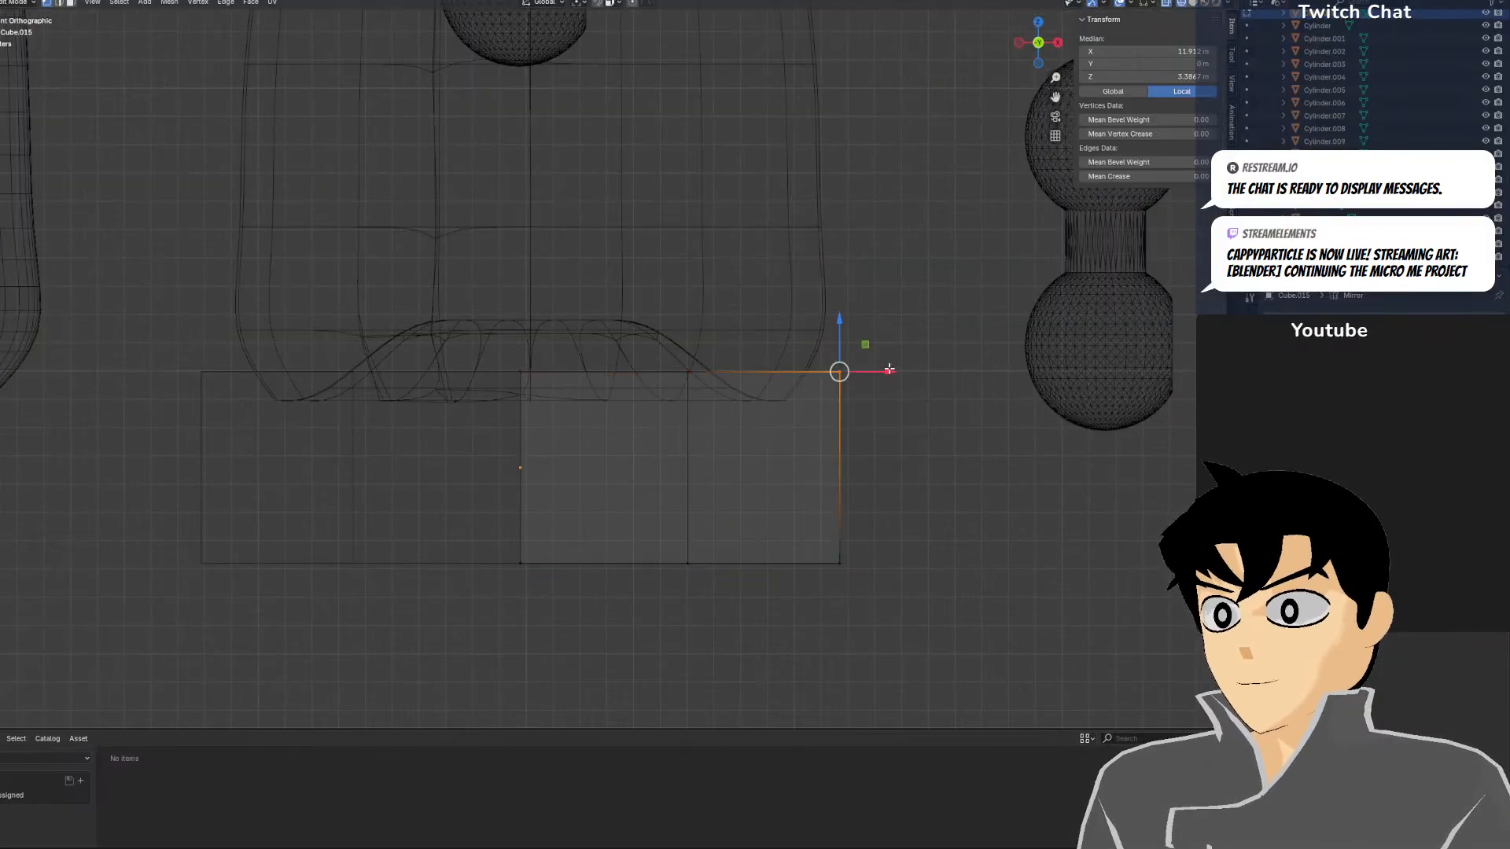
pyautogui.moveTo(889, 370); pyautogui.dragTo(885, 369)
# Raise all of the block's upper vertices about 2.5 m in Z to overlap the abdomen's lower edge
pyautogui.hotkey('alt', 'a')
pyautogui.moveTo(369, 294); pyautogui.dragTo(845, 503)
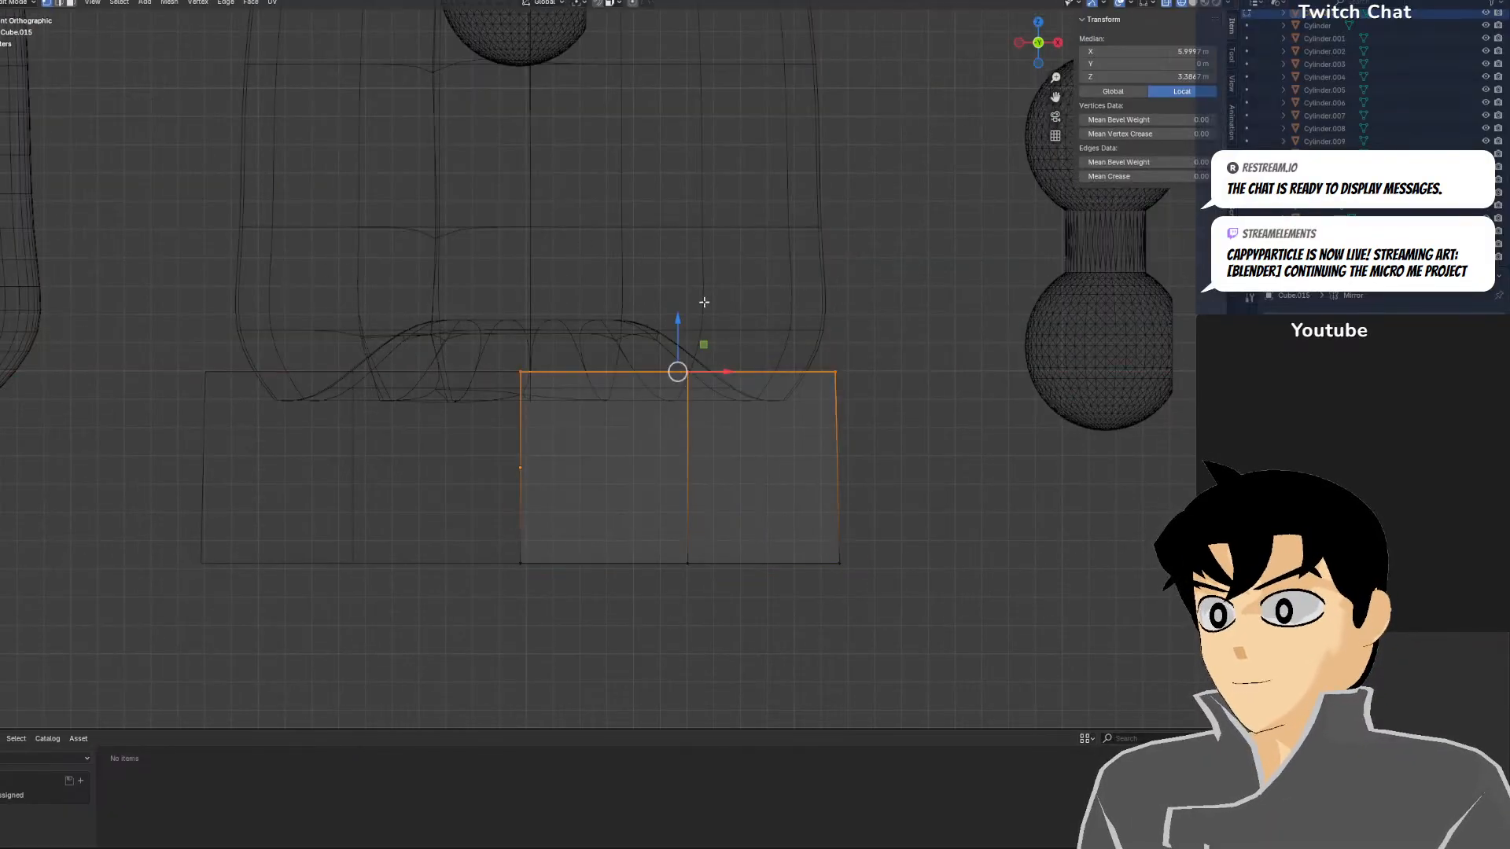
pyautogui.press('g')
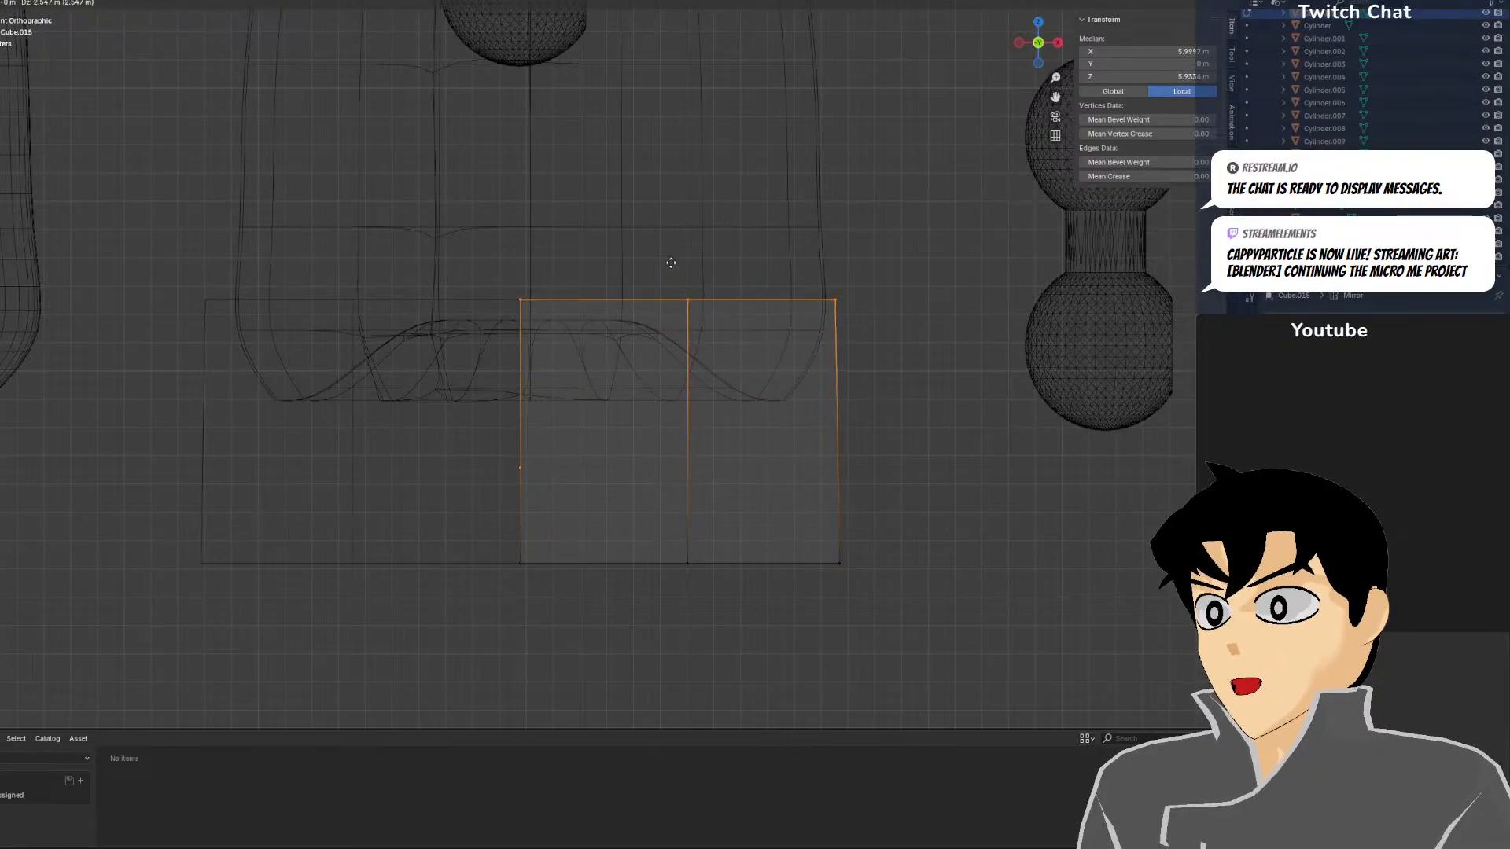
pyautogui.click(675, 270)
pyautogui.hotkey('ctrl', 'z')
pyautogui.moveTo(683, 336); pyautogui.dragTo(684, 267)
pyautogui.click(849, 371)
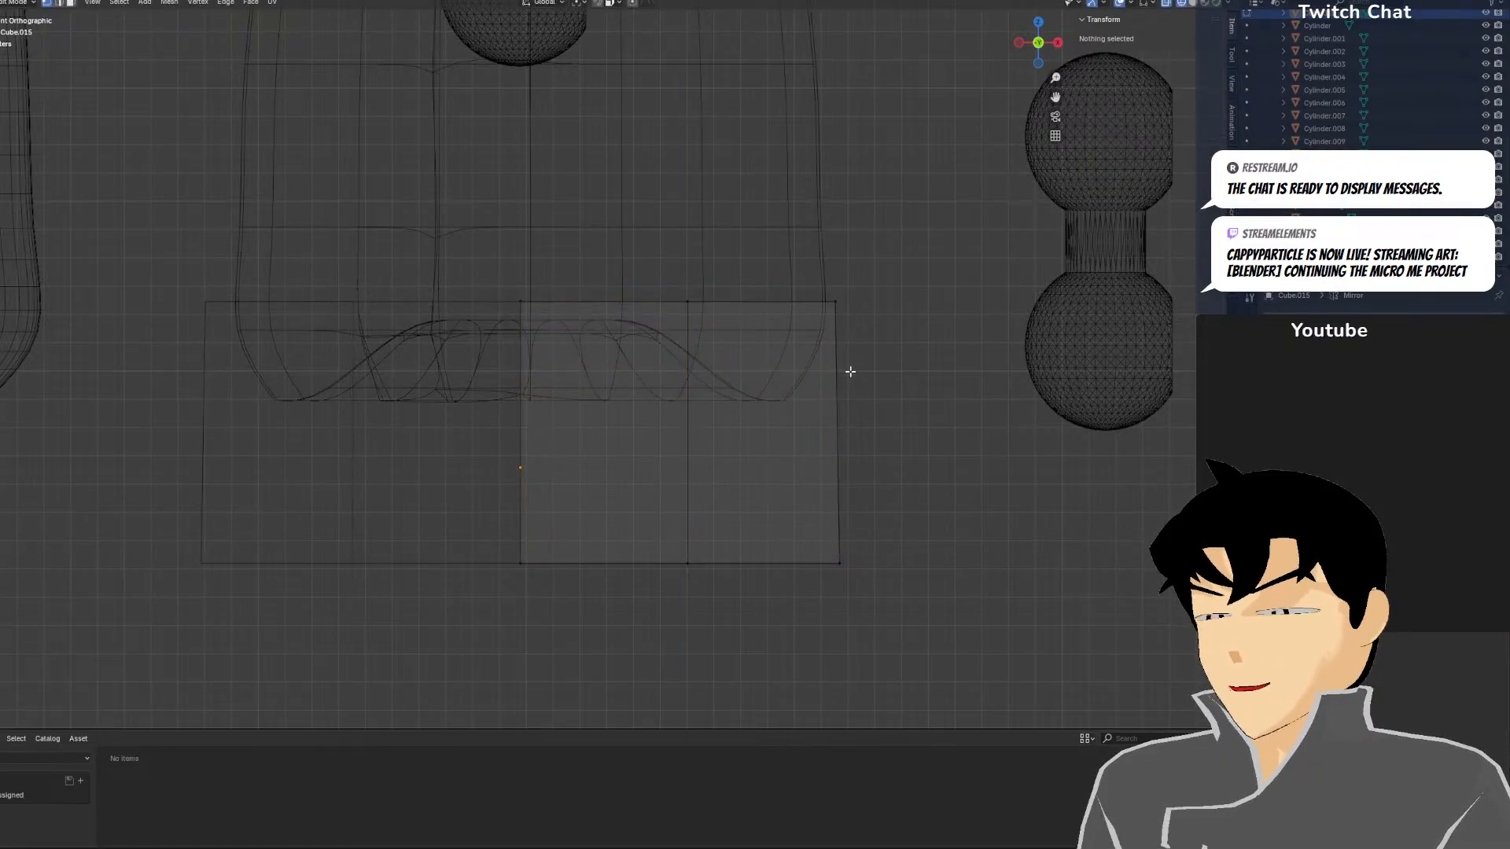
# Add a horizontal loop cut around the block and return to Object Mode
pyautogui.hotkey('ctrl', 'r')
pyautogui.click(827, 468)
pyautogui.click(828, 468)
pyautogui.moveTo(698, 222); pyautogui.dragTo(936, 334)
pyautogui.click(888, 510)
pyautogui.keyDown('shift'); pyautogui.moveTo(846, 485); pyautogui.dragTo(860, 374, button='middle'); pyautogui.keyUp('shift')
pyautogui.scroll(-6, 825, 374)
pyautogui.scroll(-5, 733, 468)
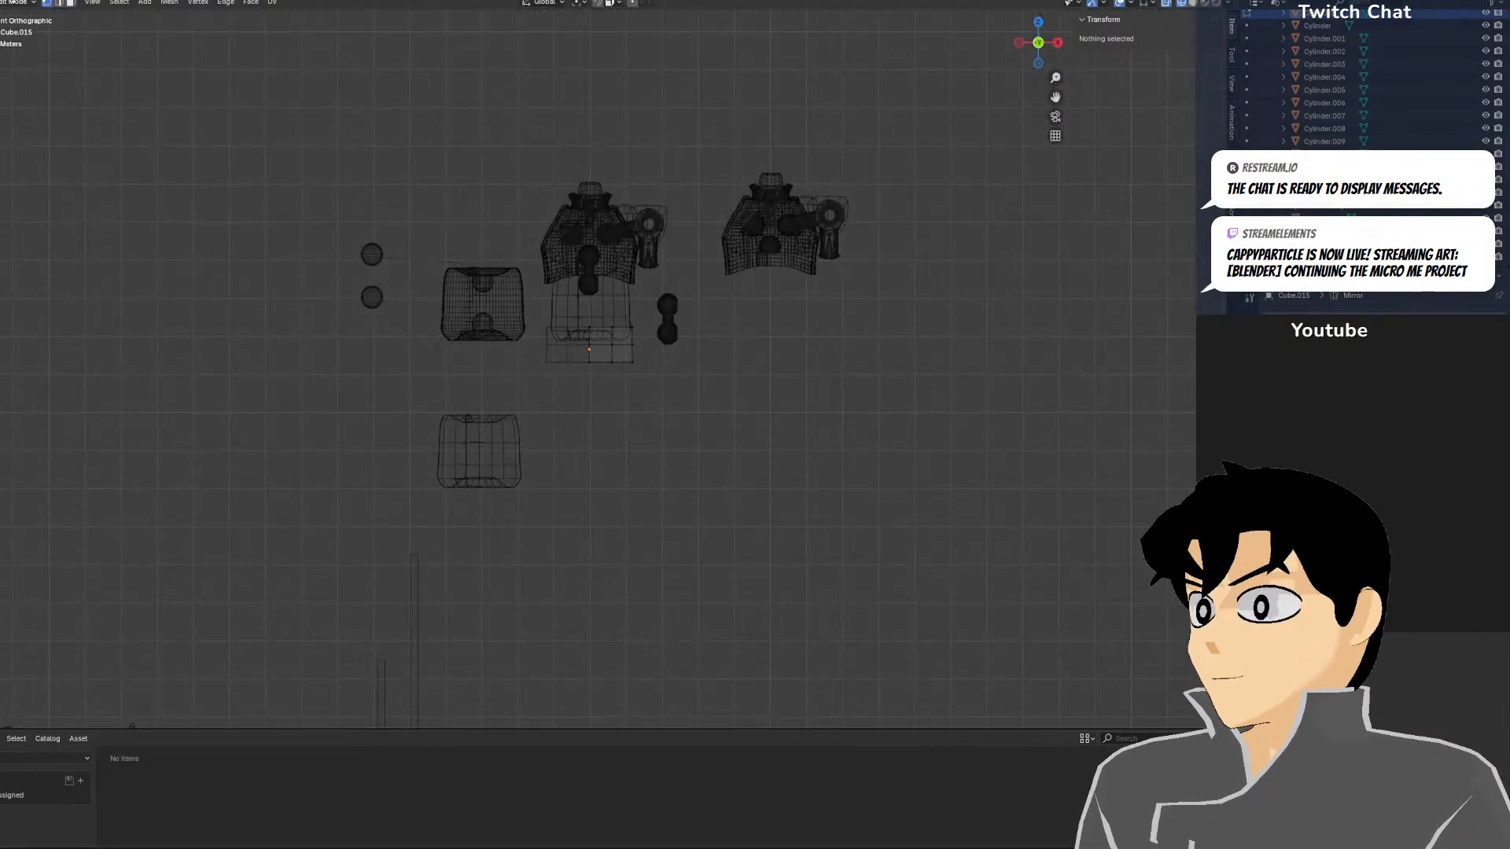
pyautogui.click(12, 2)
pyautogui.click(6, 17)
# In solid shading, raise the spare pants piece in Z to just below and beside the mirrored block
pyautogui.scroll(-5, 681, 600)
pyautogui.keyDown('shift'); pyautogui.moveTo(681, 600); pyautogui.dragTo(649, 449, button='middle'); pyautogui.keyUp('shift')
pyautogui.scroll(2, 651, 433)
pyautogui.press('z')
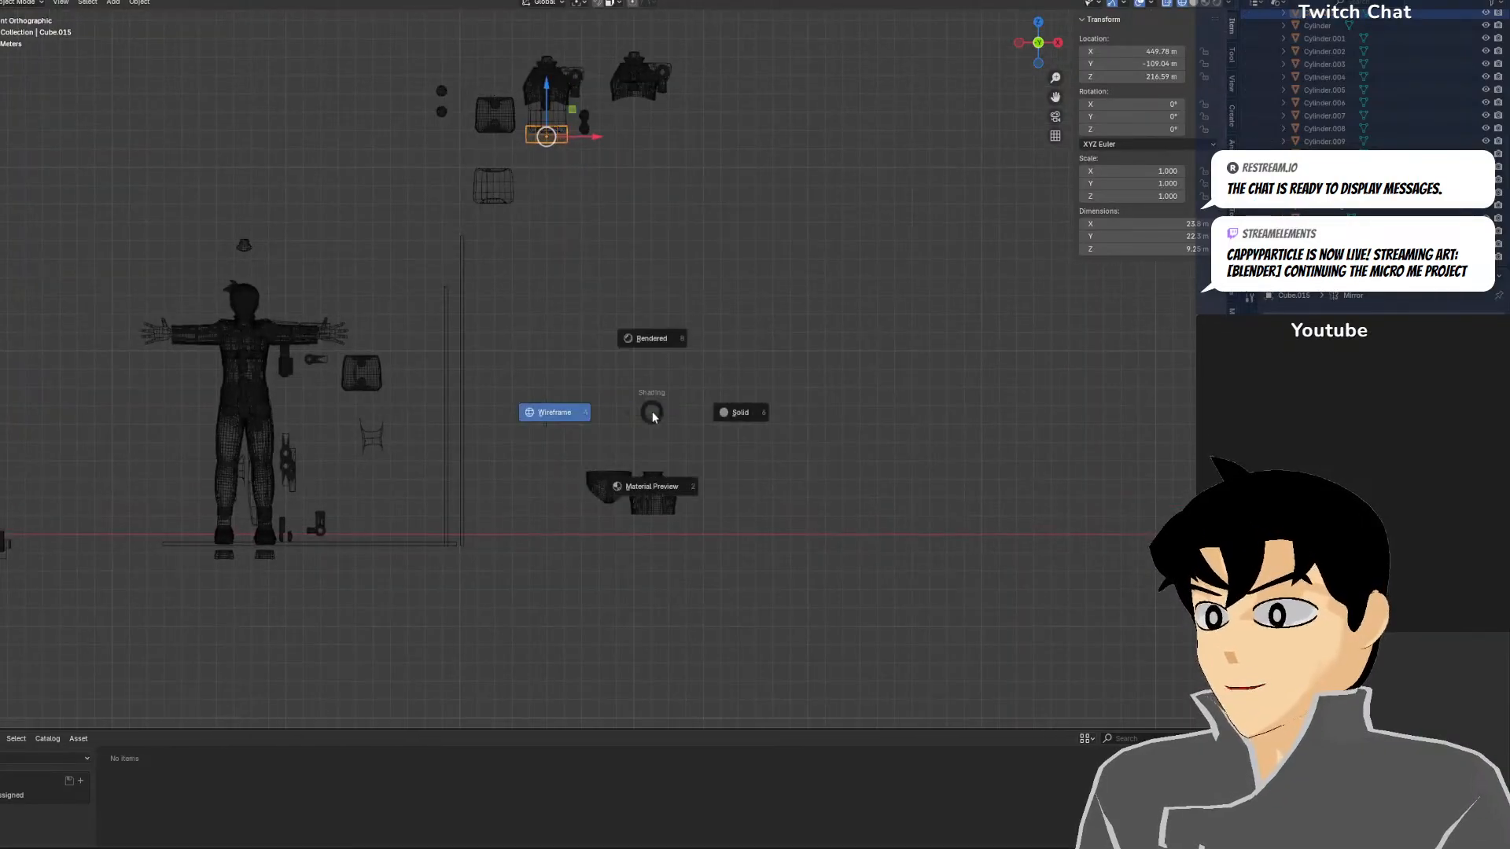
pyautogui.click(827, 399)
pyautogui.moveTo(598, 487); pyautogui.dragTo(646, 216)
pyautogui.scroll(8, 551, 95)
pyautogui.scroll(-5, 617, 627)
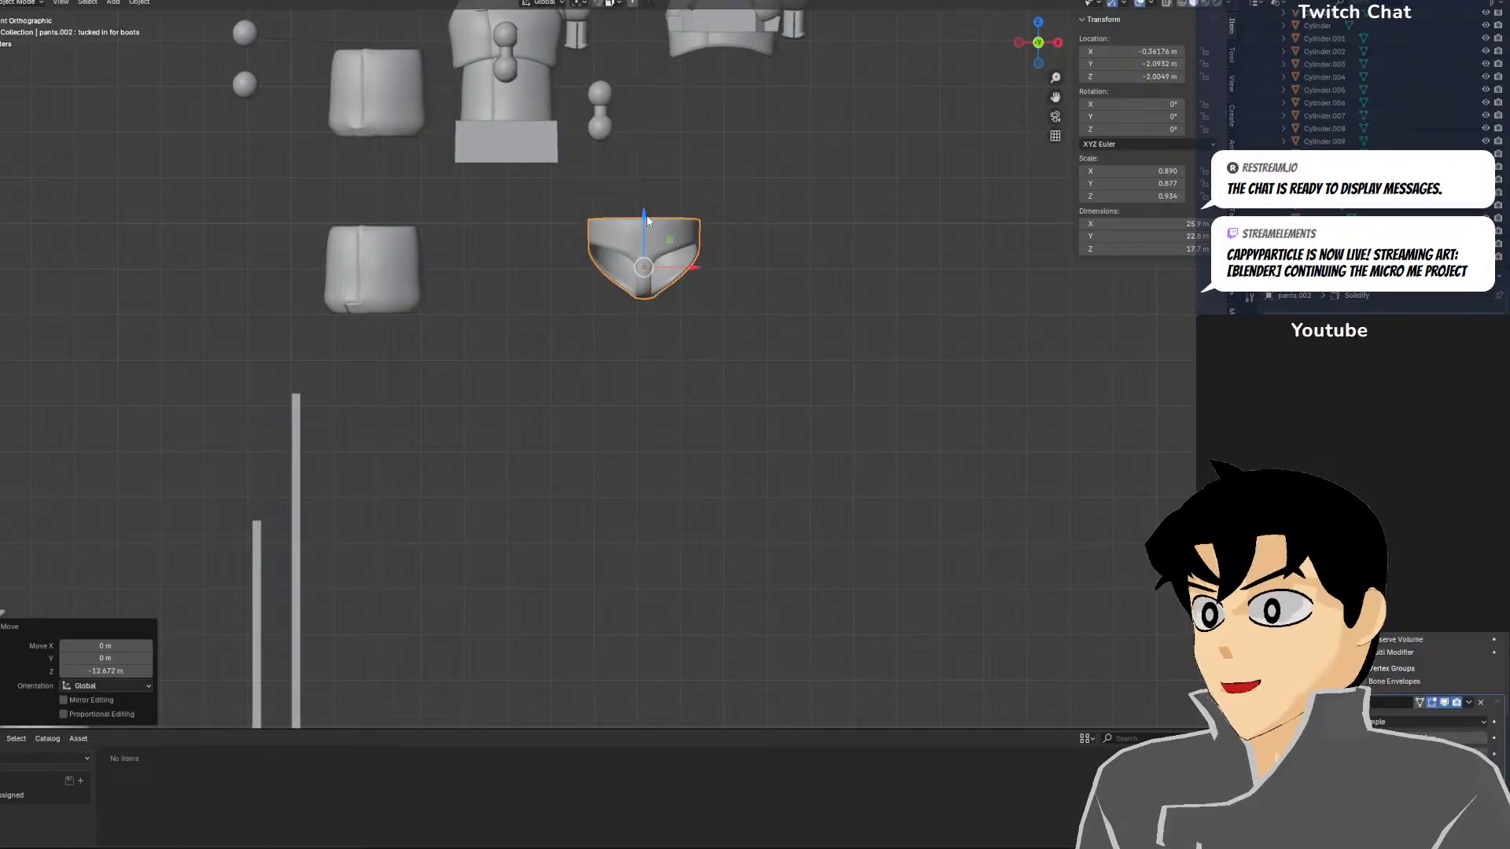
pyautogui.scroll(6, 592, 319)
pyautogui.keyDown('shift'); pyautogui.moveTo(557, 238); pyautogui.dragTo(618, 338, button='middle'); pyautogui.keyUp('shift')
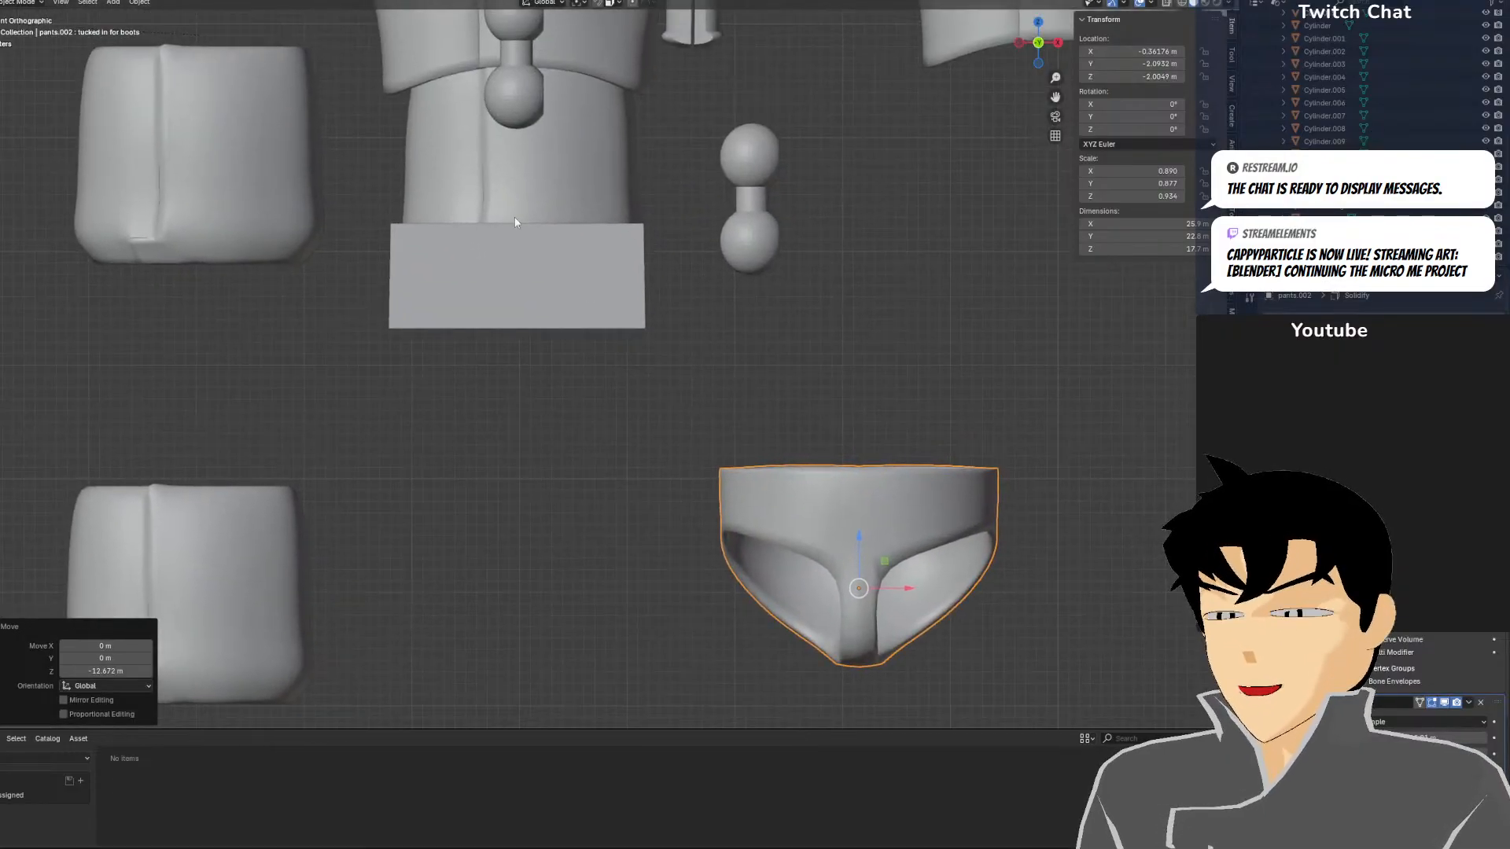
# Open the mirrored block in Edit Mode and set up a wireframe top view of it
pyautogui.click(516, 247)
pyautogui.keyDown('shift'); pyautogui.moveTo(526, 200); pyautogui.dragTo(534, 297, button='middle'); pyautogui.keyUp('shift')
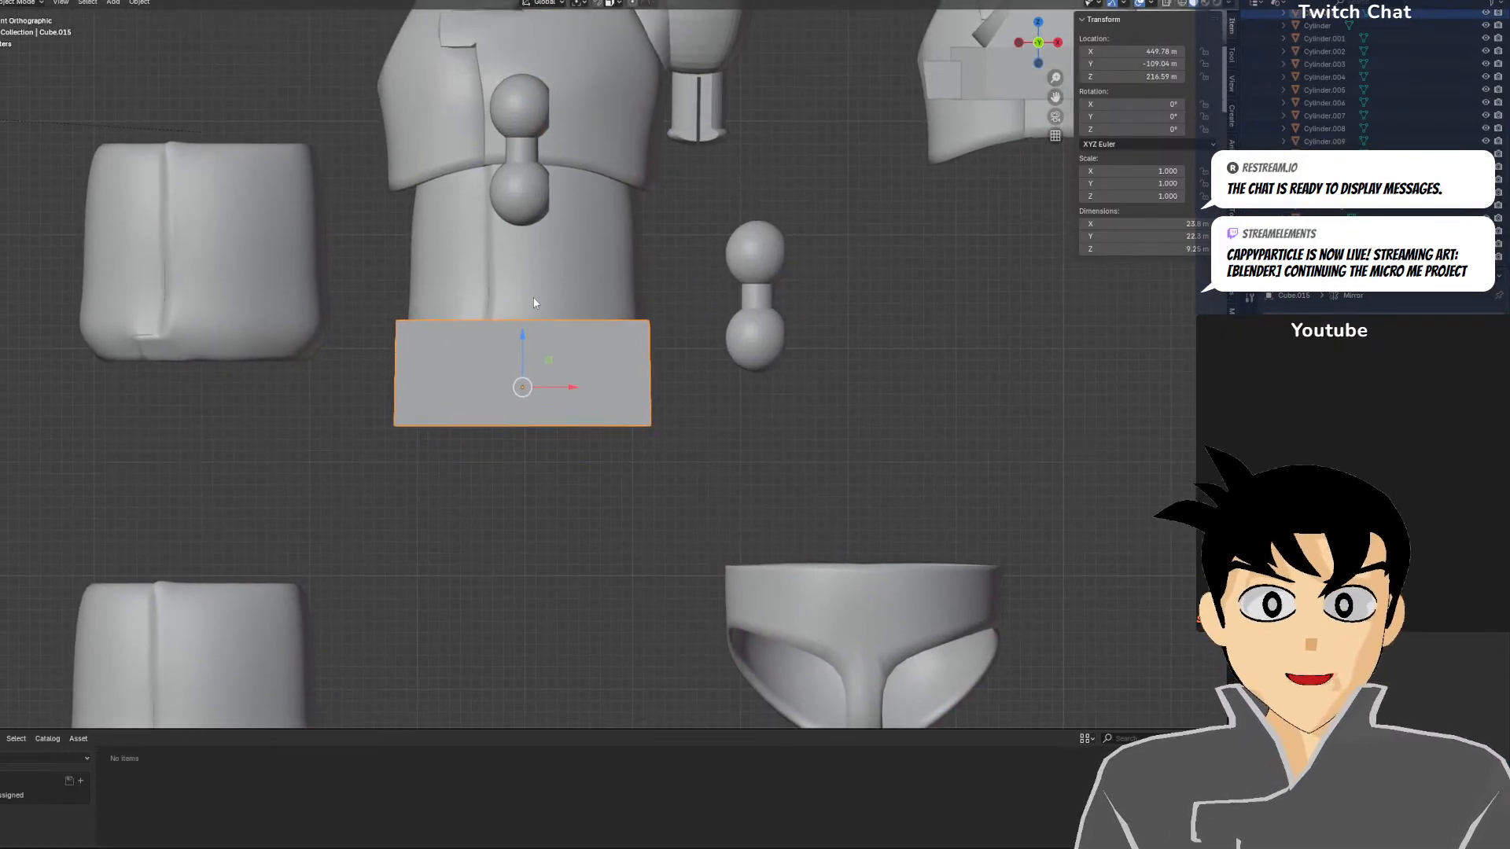
pyautogui.scroll(3, 533, 297)
pyautogui.click(19, 2)
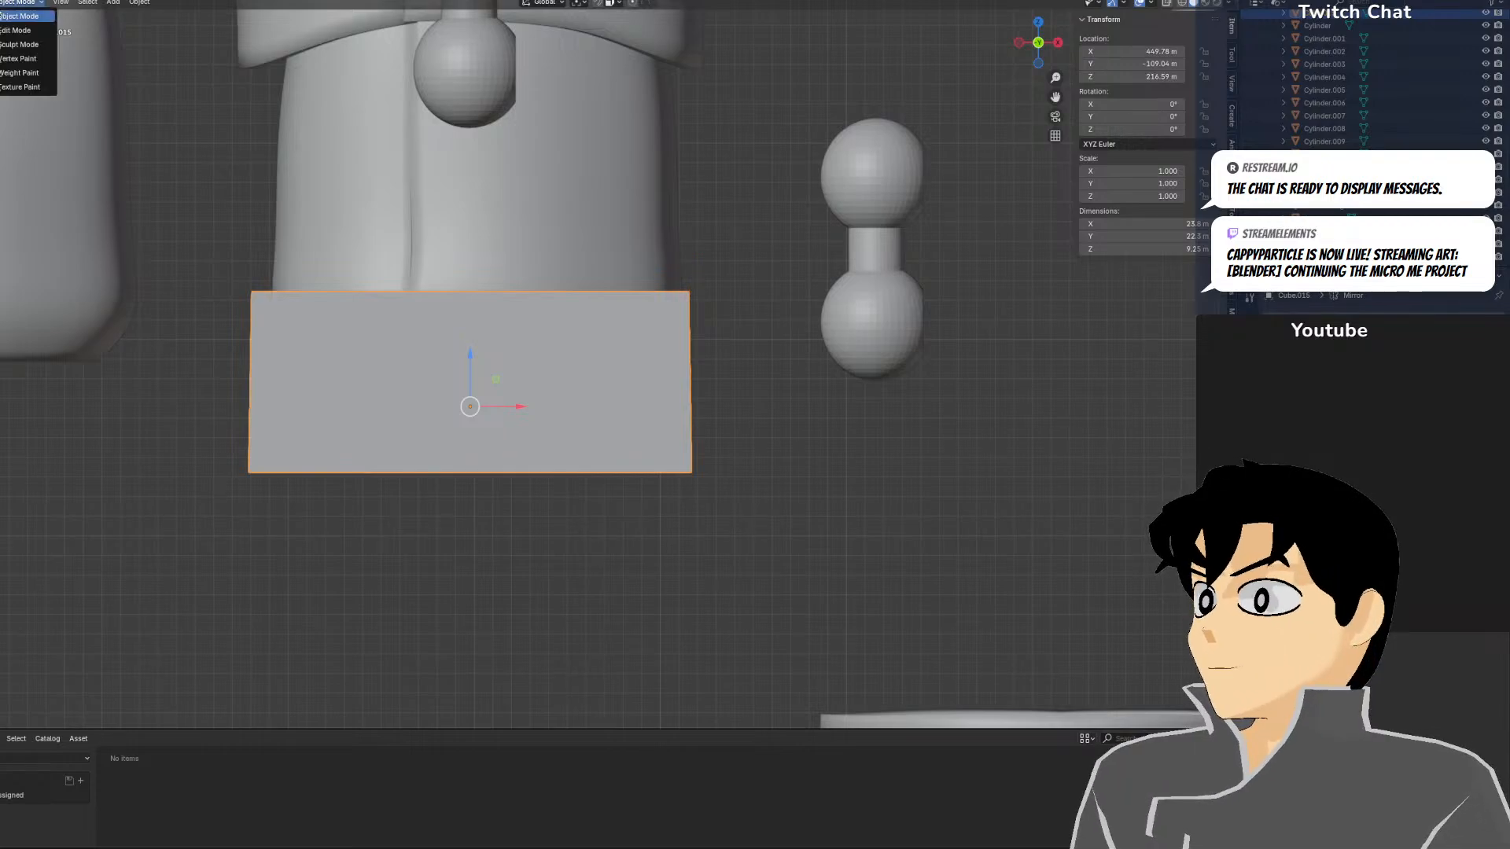
pyautogui.click(10, 31)
pyautogui.hotkey('shift', 'z')
pyautogui.moveTo(610, 252); pyautogui.dragTo(600, 394, button='middle')
pyautogui.hotkey('shift', 'z')
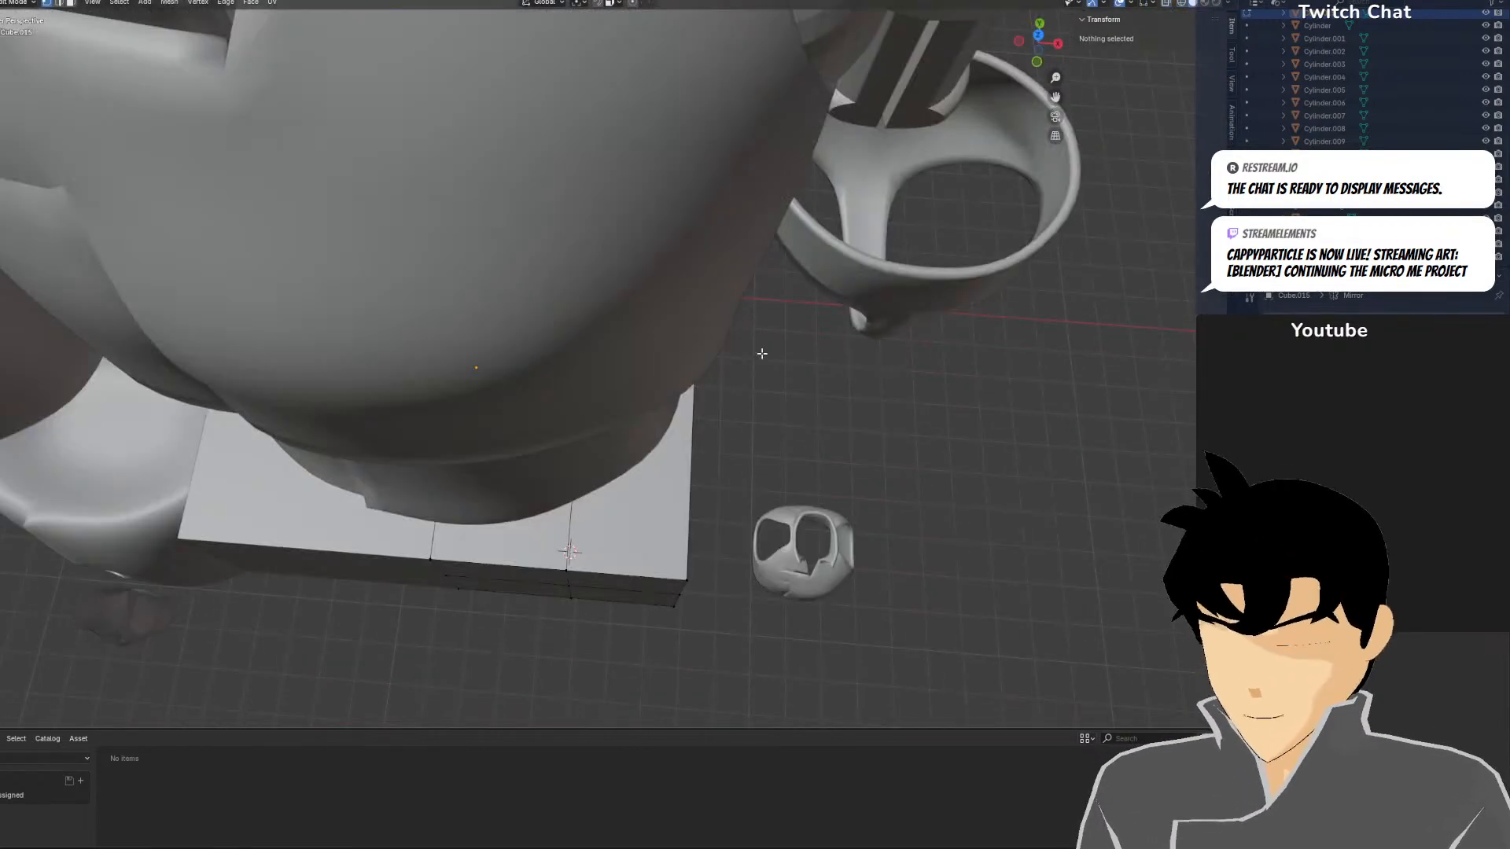
pyautogui.press('KP_7')
pyautogui.press('z')
pyautogui.click(617, 313)
pyautogui.scroll(2, 616, 313)
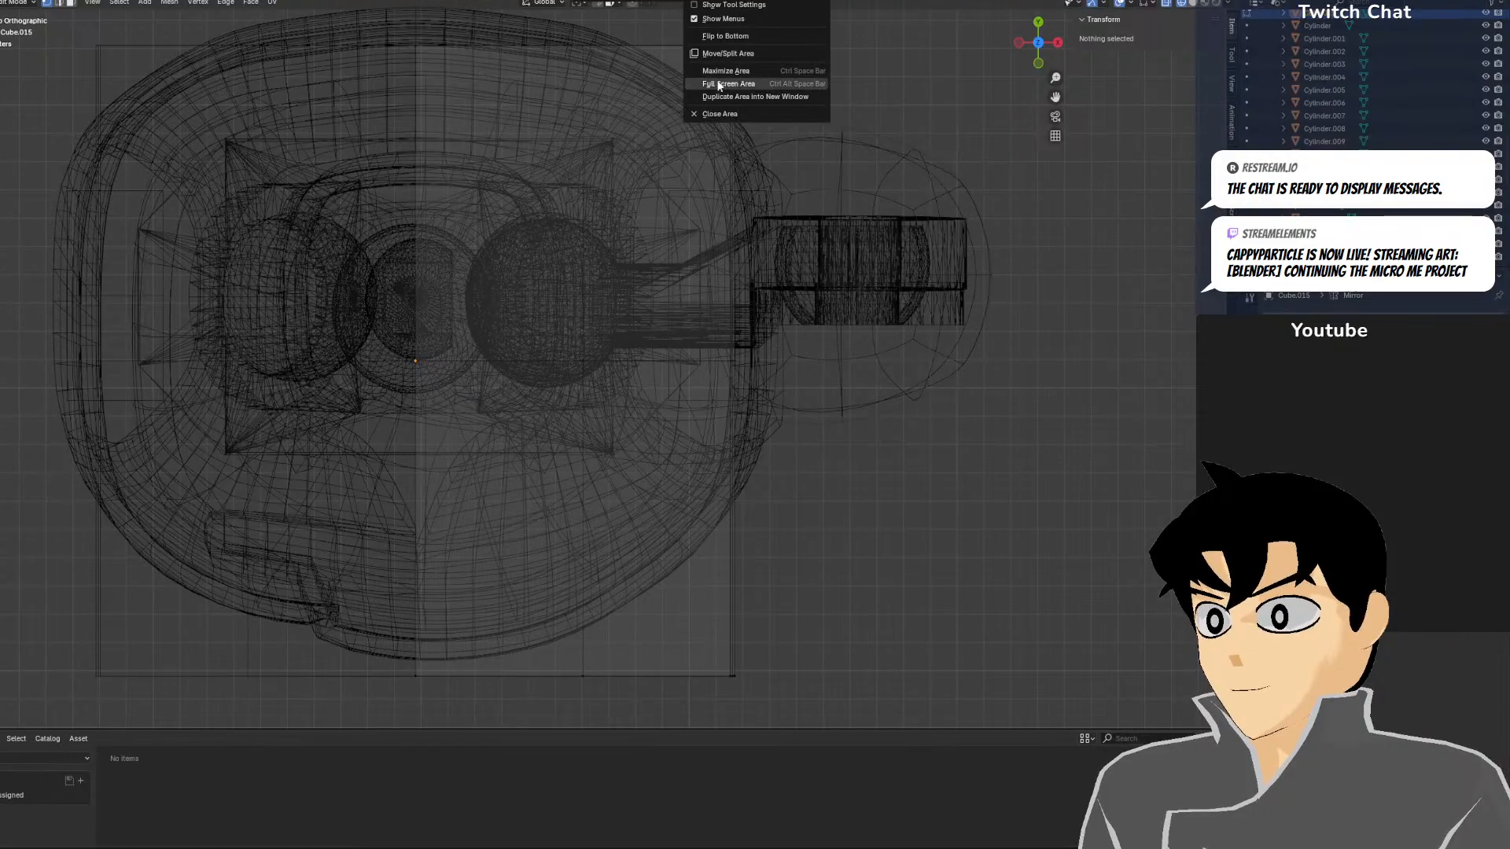
# Move the block's back outer corner vertices inward to follow the torso's rounded outline
pyautogui.keyDown('shift'); pyautogui.moveTo(744, 147); pyautogui.dragTo(751, 264, button='middle'); pyautogui.keyUp('shift')
pyautogui.moveTo(653, 87); pyautogui.dragTo(667, 250)
pyautogui.press('g')
pyautogui.click(698, 263)
pyautogui.hotkey('alt', 'a')
pyautogui.press('a')
pyautogui.hotkey('alt', 'a')
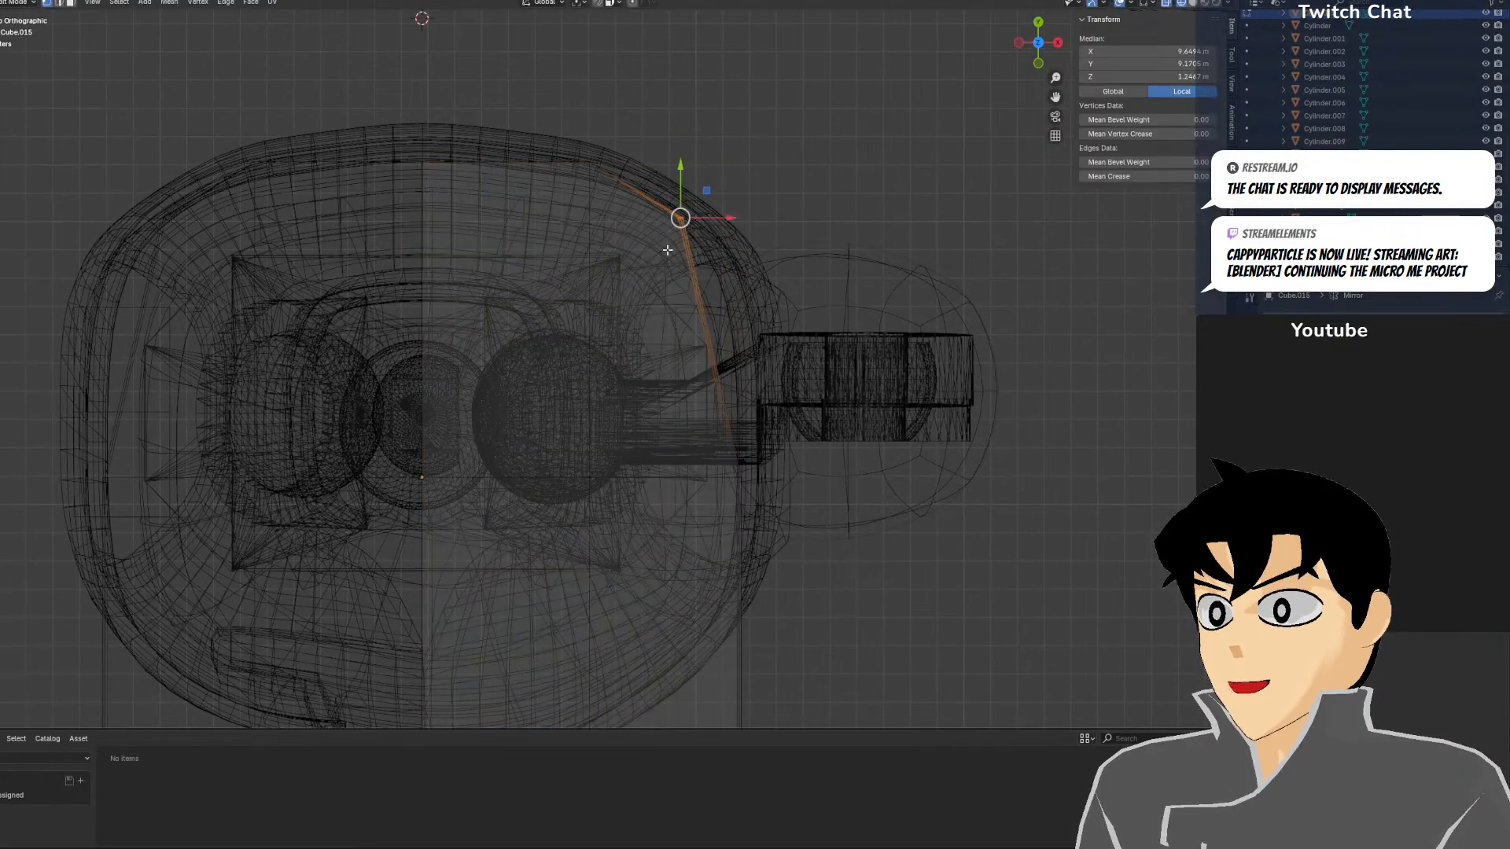
pyautogui.press('g')
pyautogui.click(691, 240)
# In a wireframe top view, move the block's front outer corner vertices inward to follow the torso's rounded outline
pyautogui.hotkey('alt', 'a')
pyautogui.moveTo(784, 357); pyautogui.dragTo(798, 480)
pyautogui.keyDown('shift'); pyautogui.moveTo(790, 426); pyautogui.dragTo(820, 243, button='middle'); pyautogui.keyUp('shift')
pyautogui.scroll(-1, 819, 243)
pyautogui.hotkey('alt', 'a')
pyautogui.moveTo(806, 414)
pyautogui.mouseDown(button='middle')
pyautogui.moveTo(671, 290)
pyautogui.moveTo(693, 290)
pyautogui.moveTo(691, 225)
pyautogui.moveTo(755, 273)
pyautogui.mouseUp(button='middle')
pyautogui.hotkey('shift', 'z')
pyautogui.press('KP_7')
pyautogui.press('z')
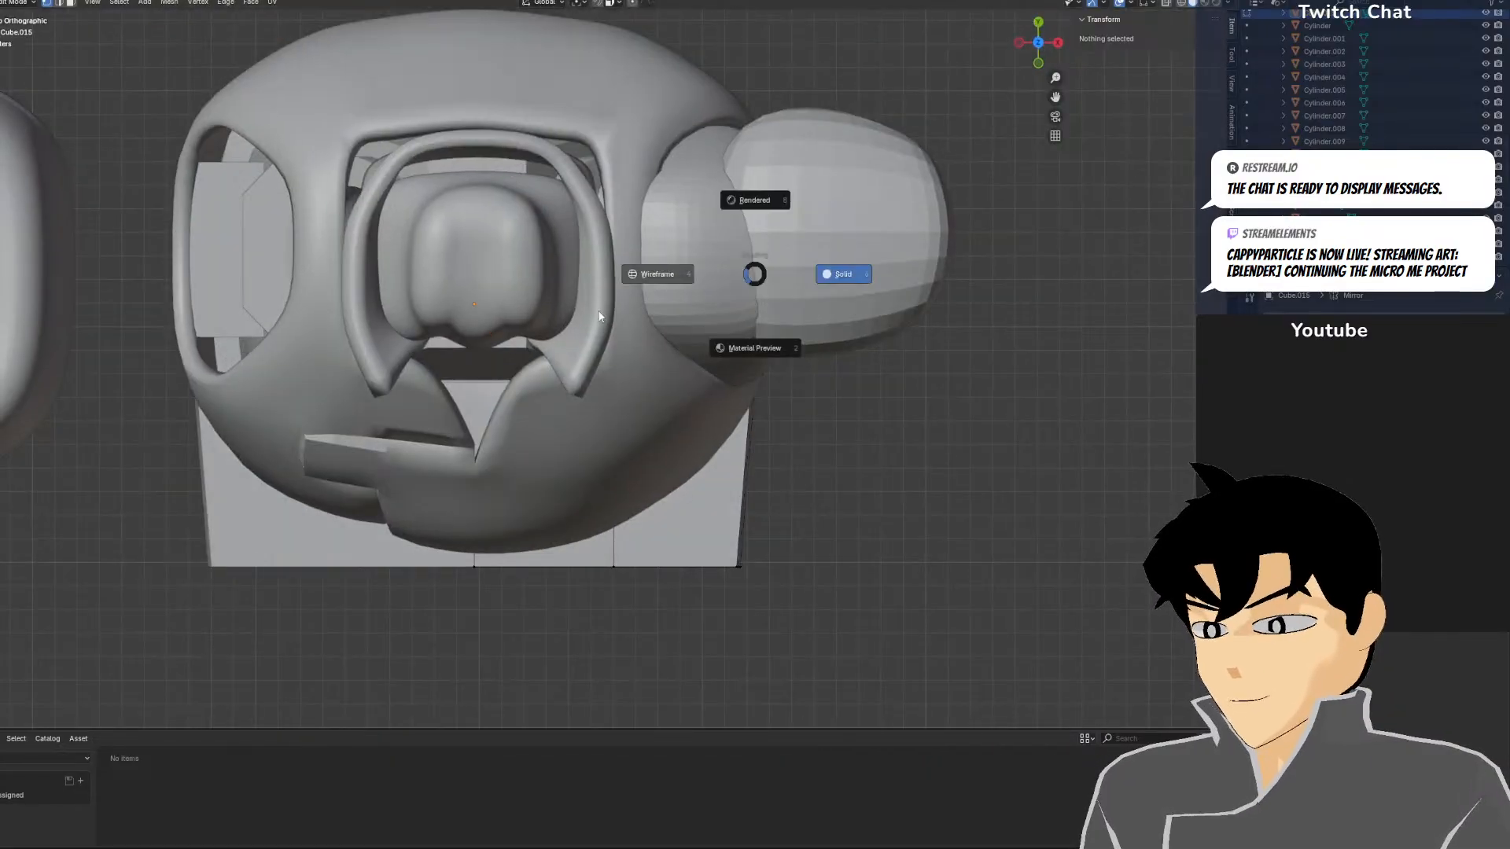
pyautogui.click(599, 317)
pyautogui.moveTo(687, 467); pyautogui.dragTo(748, 593)
pyautogui.press('g')
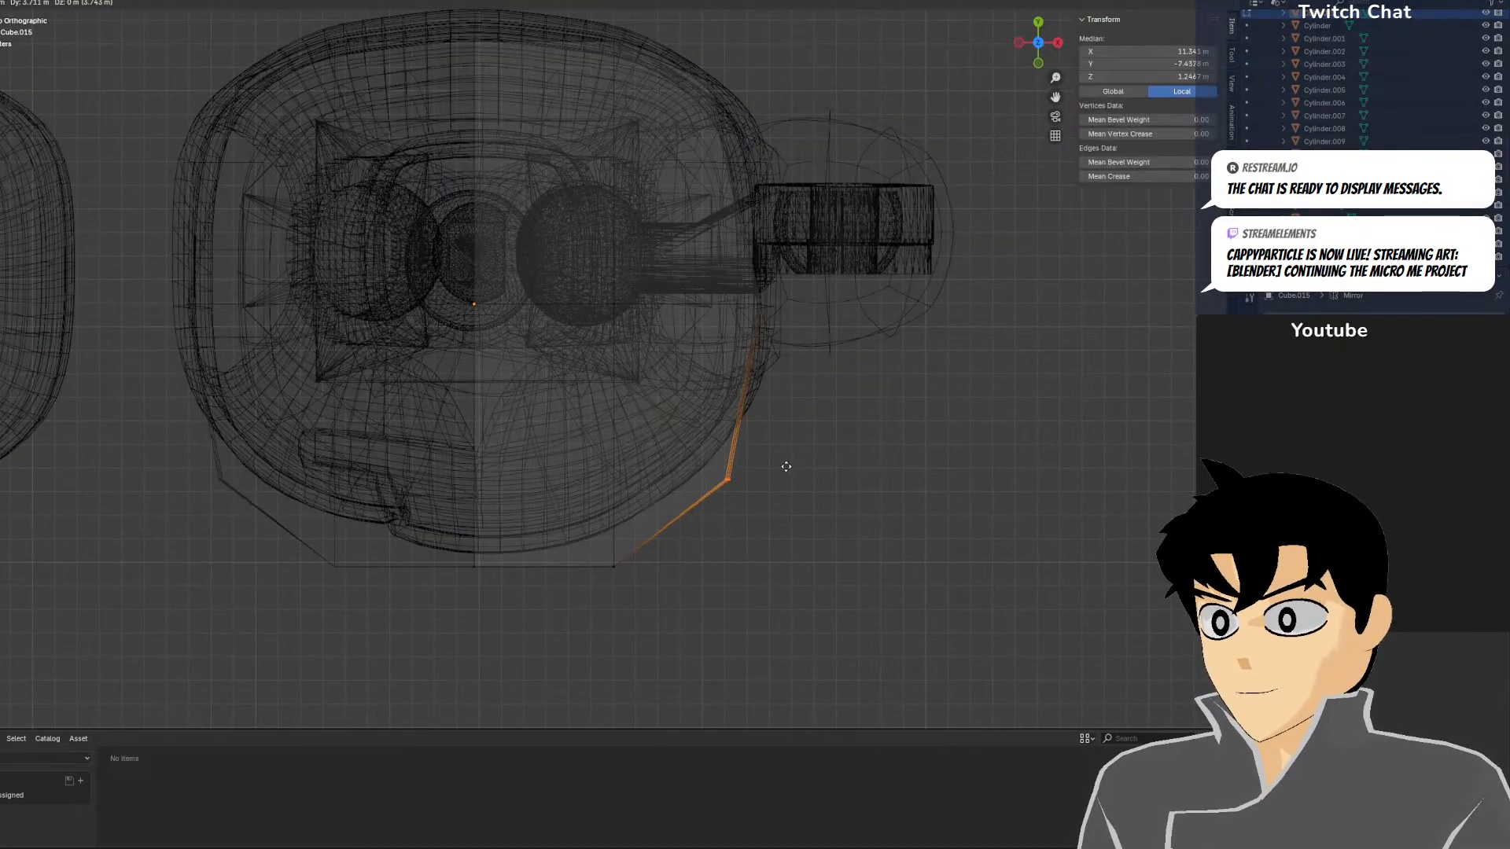
pyautogui.click(786, 467)
# Move the front vertices between the block's centre line and outer corner slightly backward along Y toward the torso outline
pyautogui.moveTo(588, 538); pyautogui.dragTo(634, 580)
pyautogui.click(629, 506)
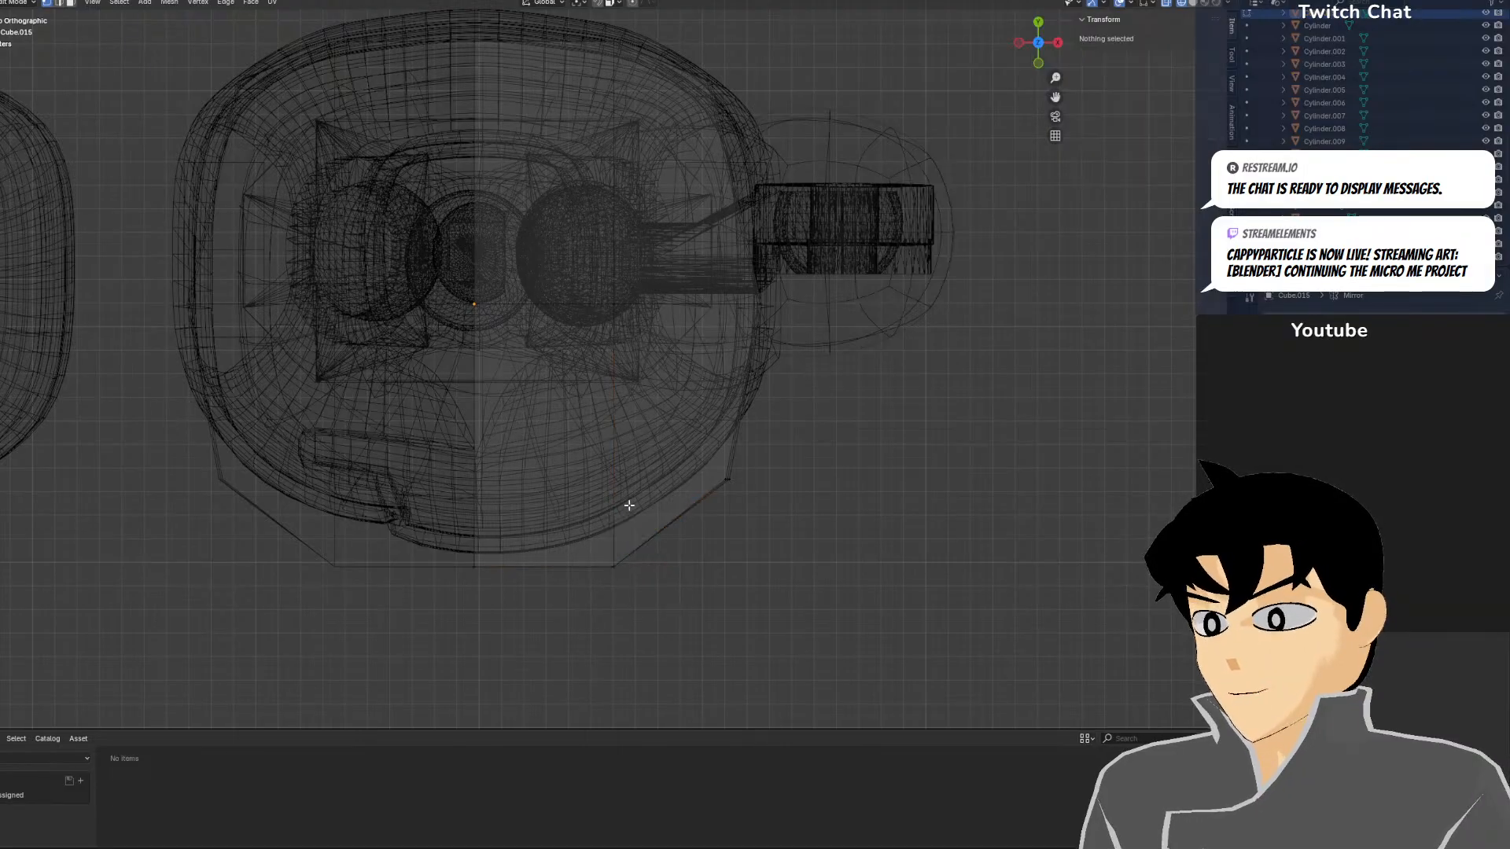
pyautogui.click(610, 560)
pyautogui.press('g')
pyautogui.press('y')
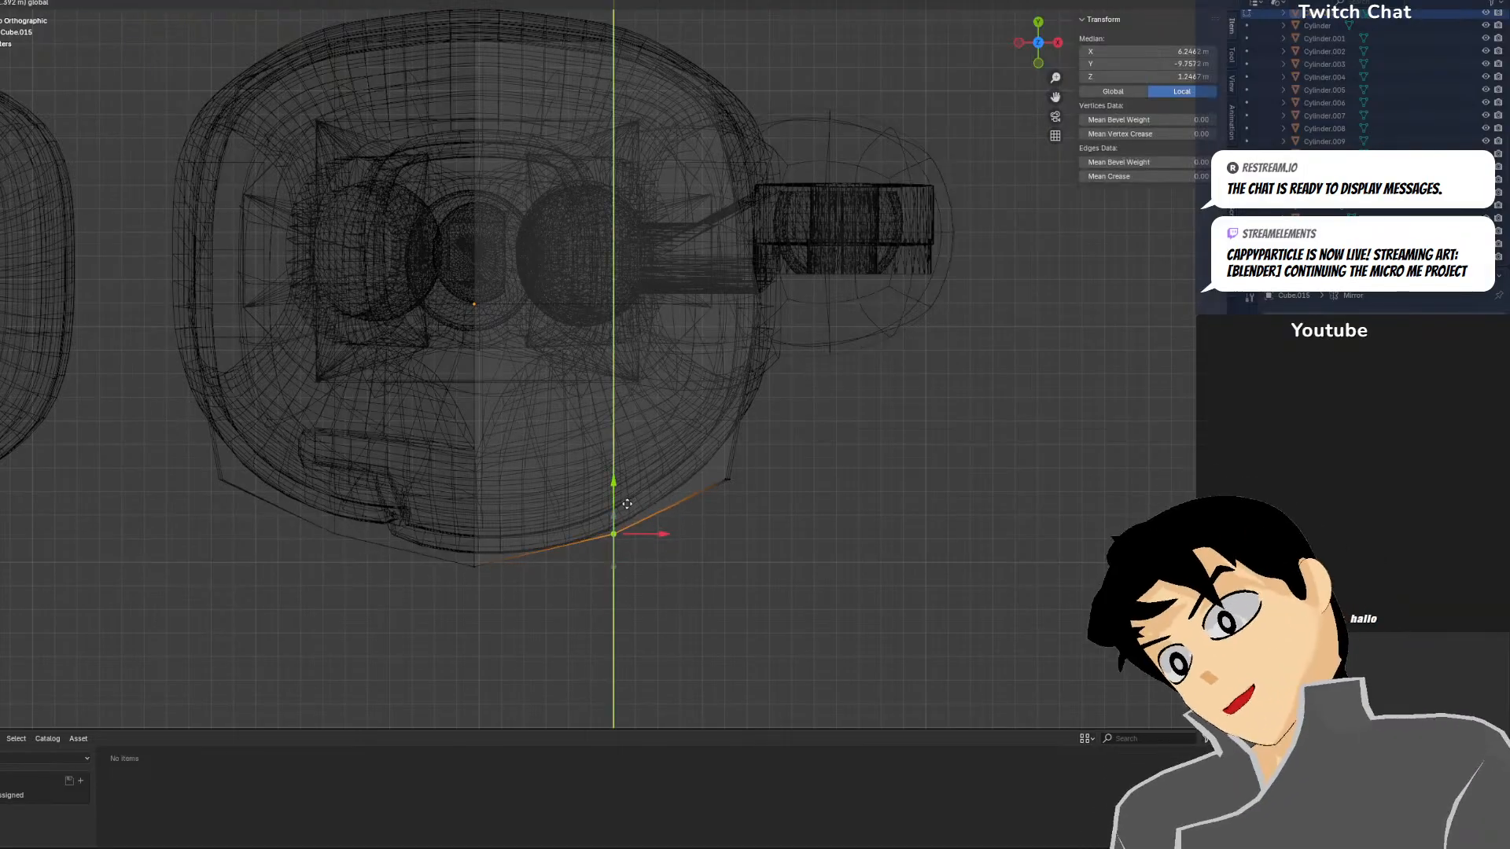
pyautogui.click(627, 518)
# Add a vertical loop cut across the rear half of the block, between its middle loop and back outer corner
pyautogui.press('a')
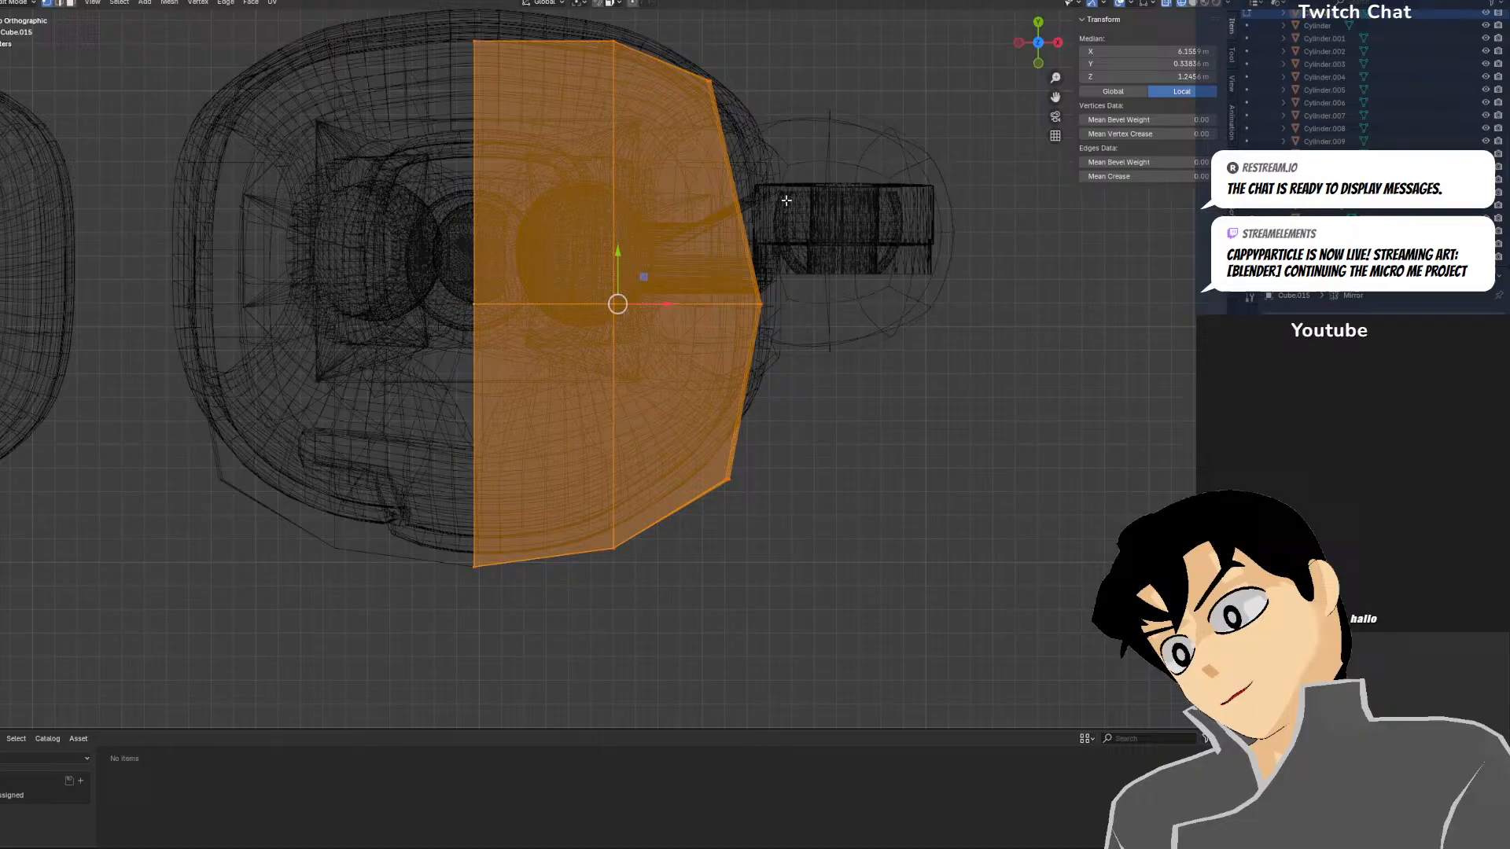
pyautogui.click(802, 155)
pyautogui.hotkey('ctrl', 'r')
pyautogui.click(721, 216)
pyautogui.click(724, 259)
pyautogui.click(881, 85)
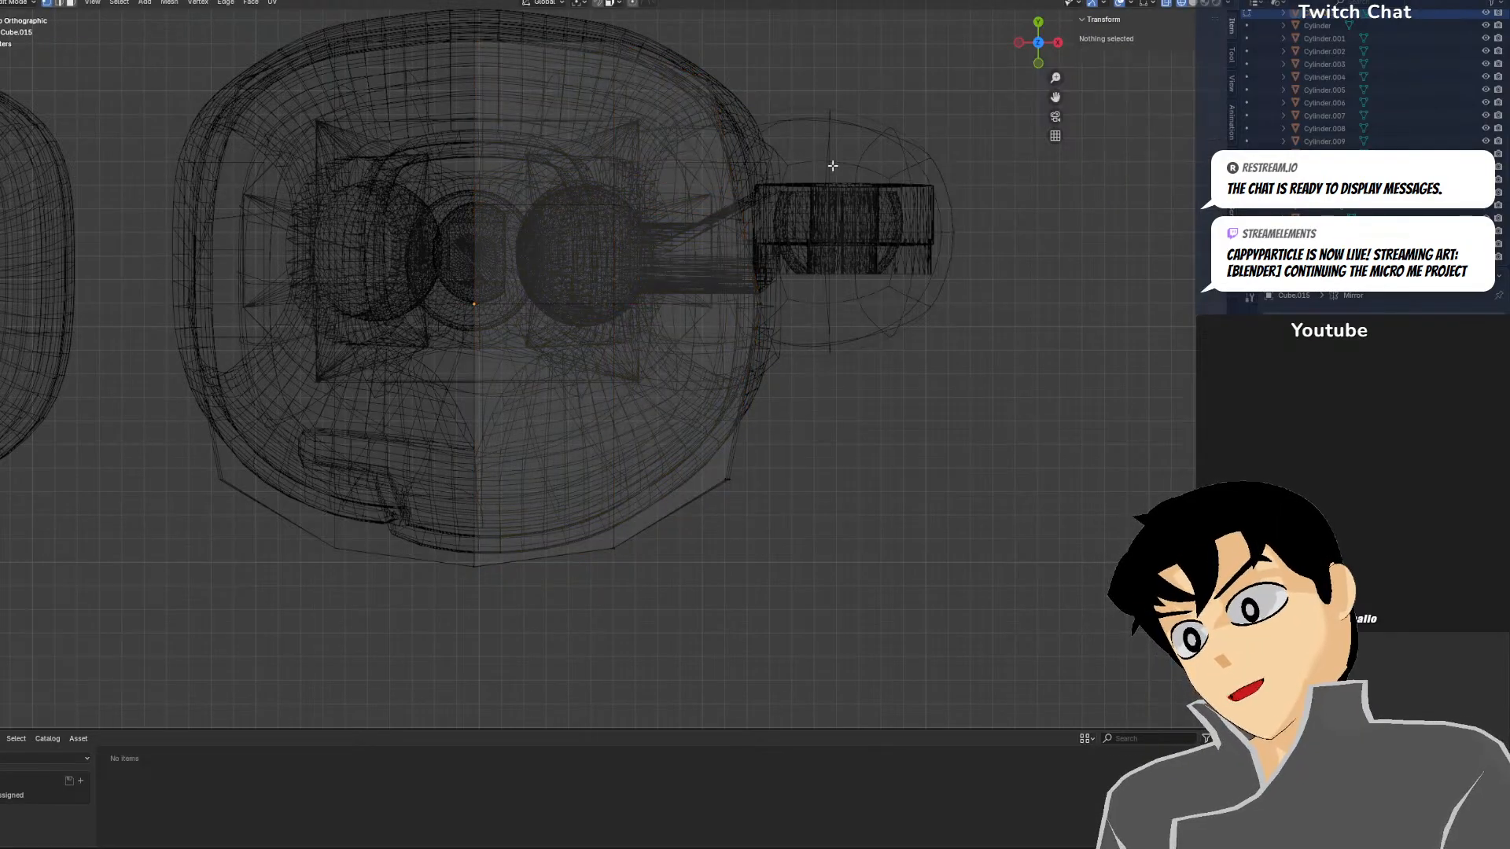
# Move the outer side vertices of the new rear loop outward along X to the torso outline
pyautogui.moveTo(841, 158); pyautogui.dragTo(725, 233)
pyautogui.press('g')
pyautogui.press('x')
pyautogui.click(768, 226)
# Move the outer side vertices of the block's middle loop outward along X by about 0.98 m
pyautogui.moveTo(855, 295); pyautogui.dragTo(723, 370)
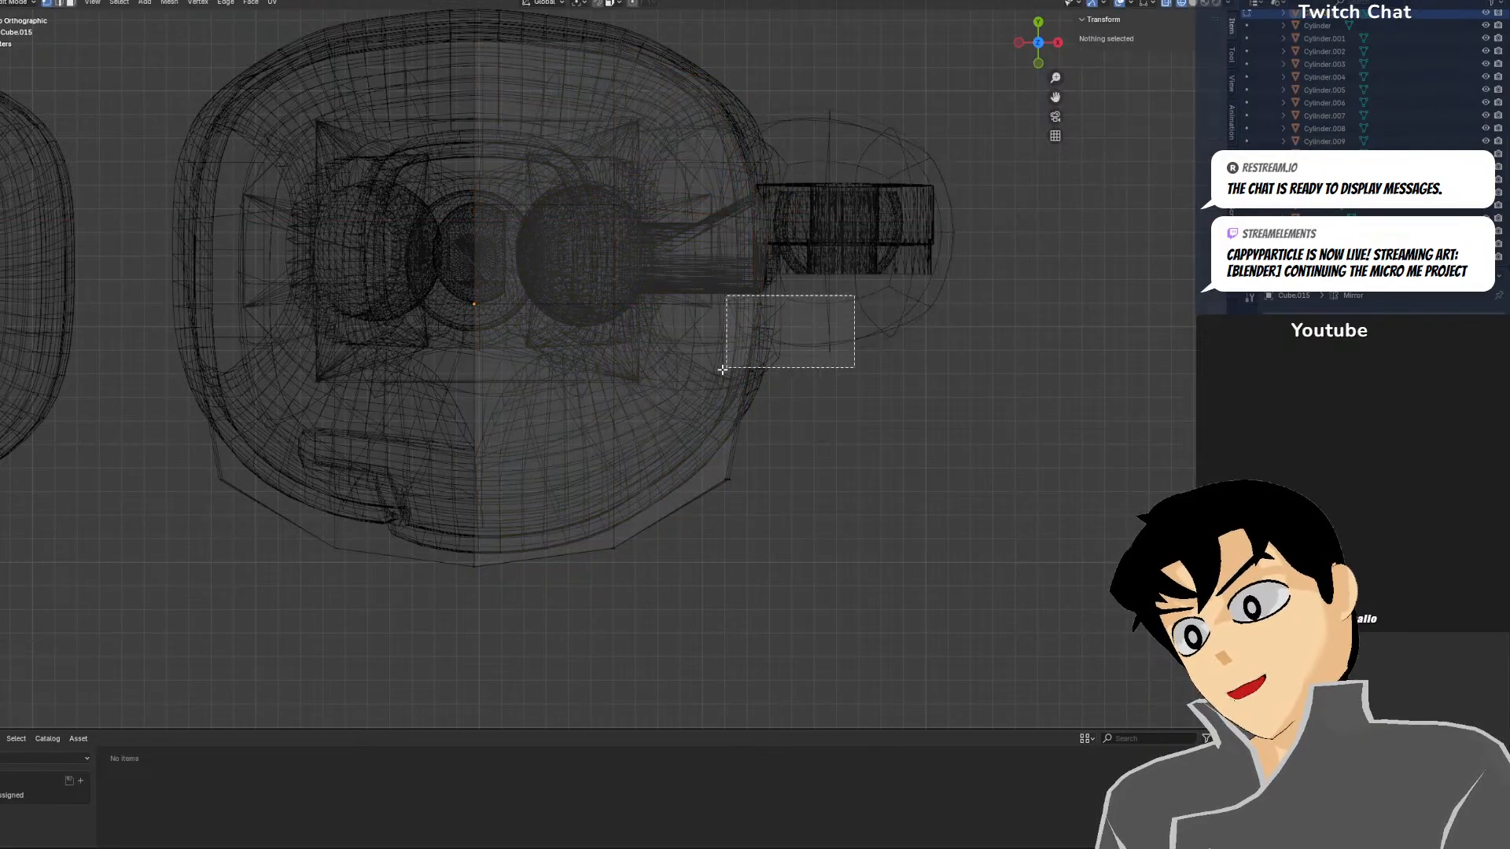
pyautogui.press('g')
pyautogui.press('x')
pyautogui.click(834, 353)
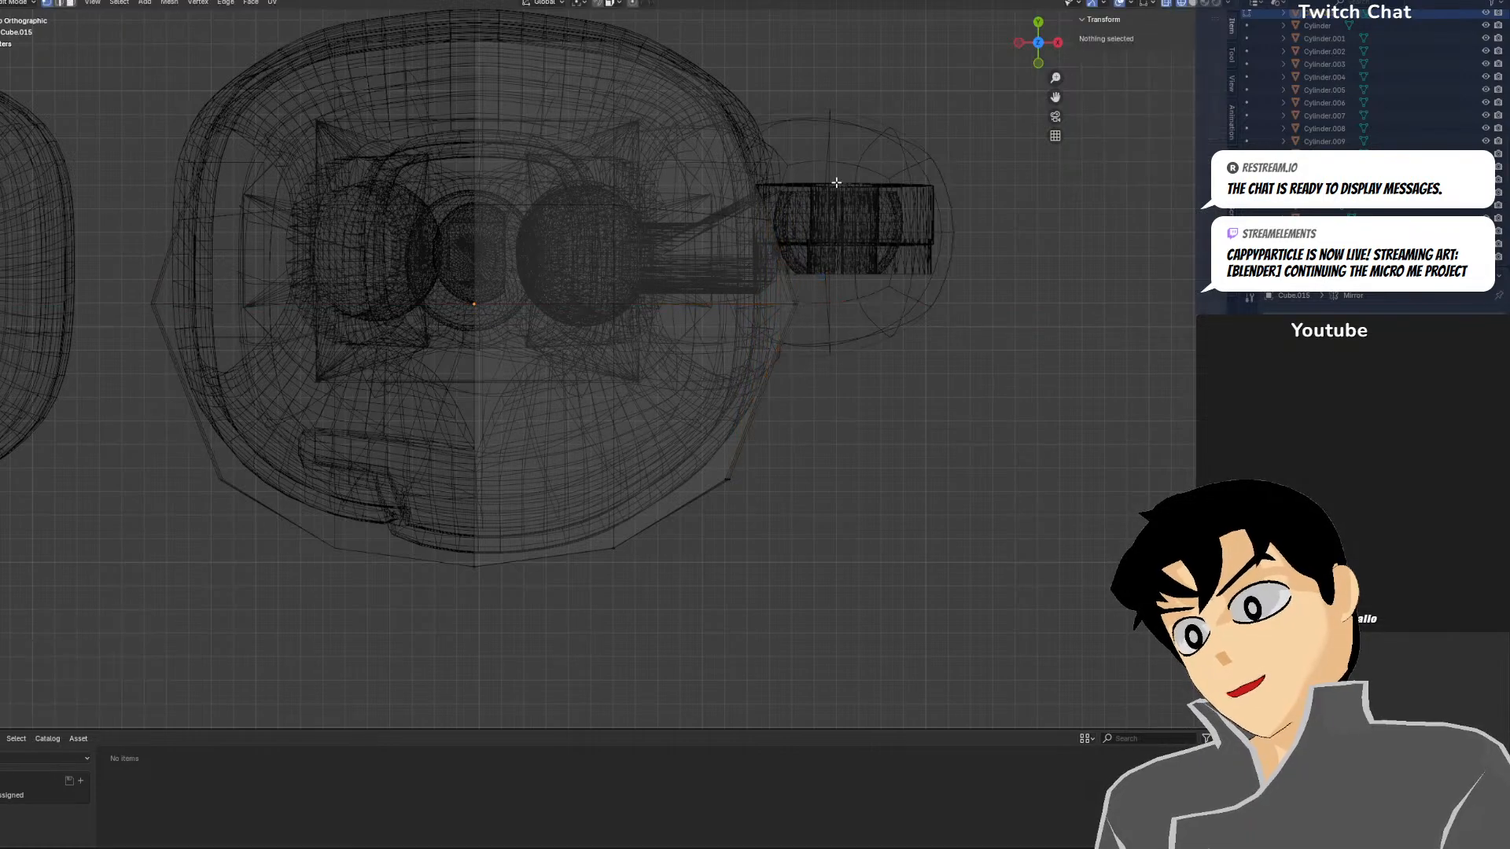
pyautogui.hotkey('ctrl', 'z')
pyautogui.hotkey('ctrl', 'z')
pyautogui.click(795, 311)
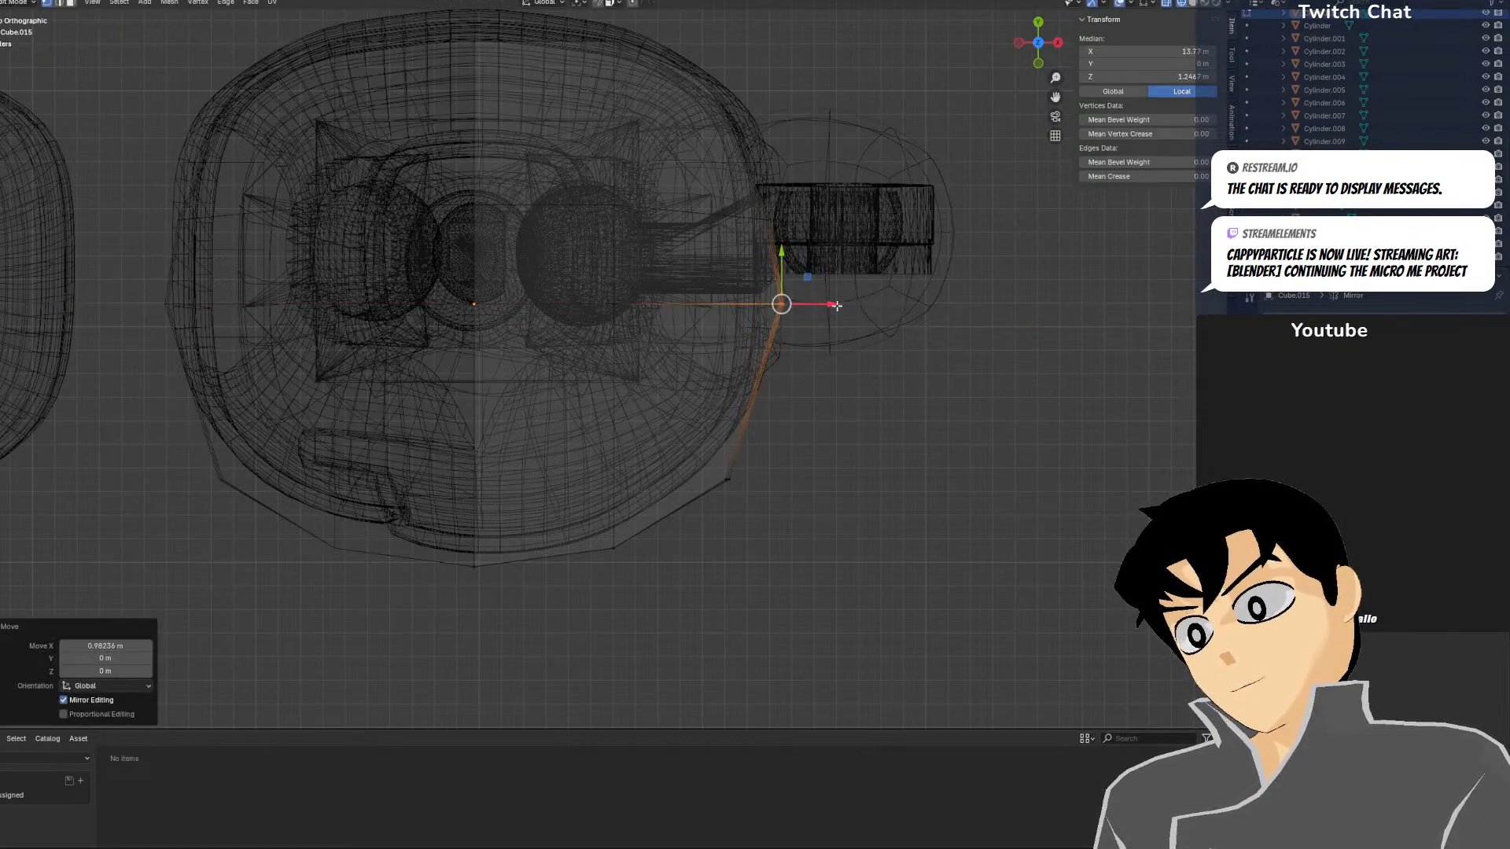
# In the side view, move the block's whole middle vertical loop forward by about 2.18 m along Y
pyautogui.press('KP_3')
pyautogui.moveTo(523, 191); pyautogui.dragTo(679, 578)
pyautogui.press('g')
pyautogui.press('y')
pyautogui.click(653, 403)
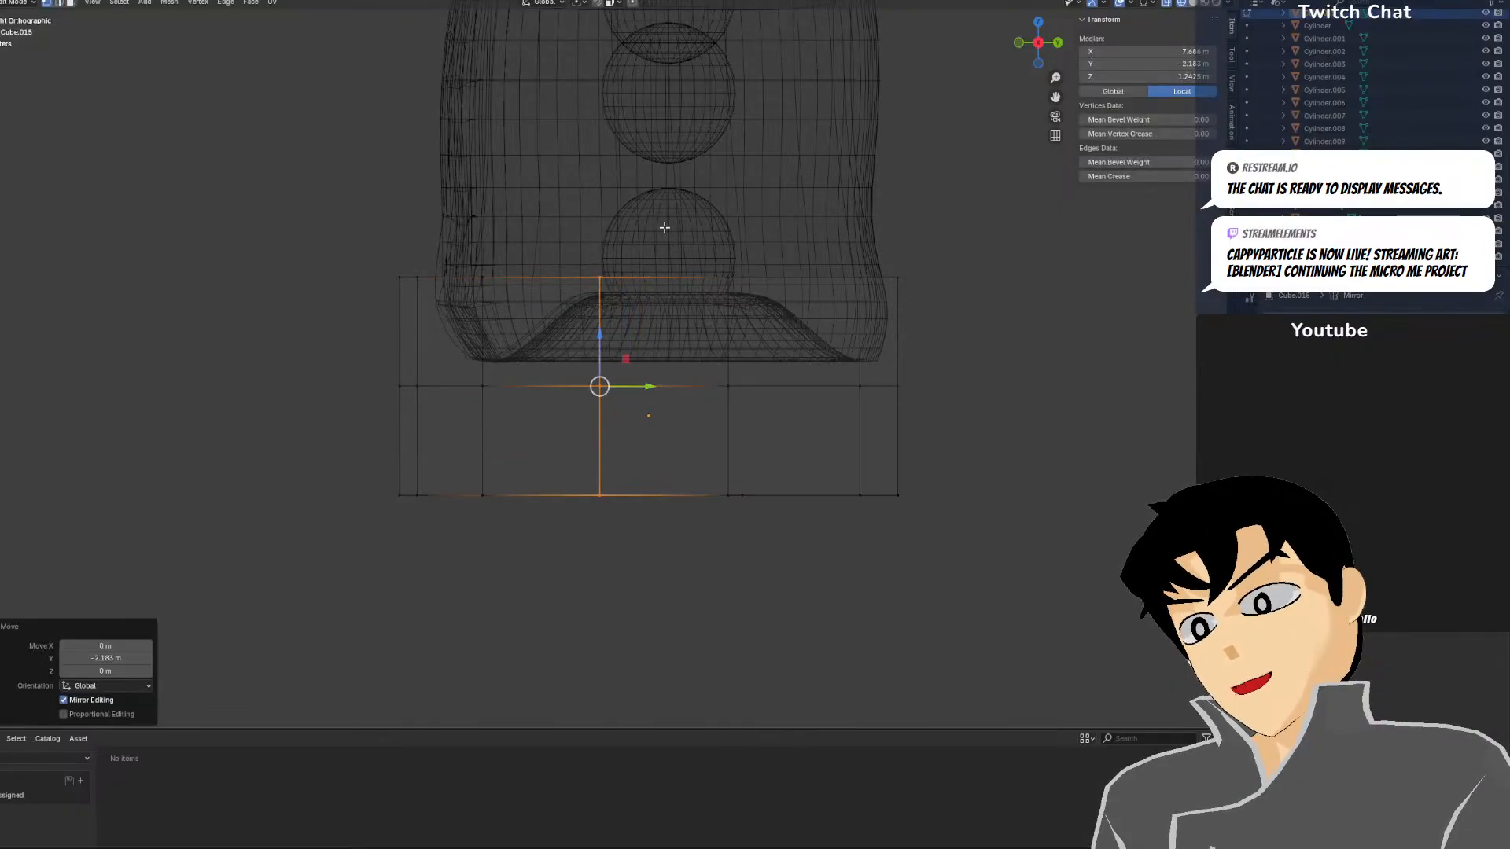
# Move the vertical loop behind it backward by about 0.9 m along Y and check the outline in the top view
pyautogui.moveTo(660, 224); pyautogui.dragTo(772, 540)
pyautogui.moveTo(776, 385); pyautogui.dragTo(798, 386)
pyautogui.hotkey('shift', 'z')
pyautogui.moveTo(842, 384)
pyautogui.mouseDown(button='middle')
pyautogui.moveTo(833, 209)
pyautogui.moveTo(860, 317)
pyautogui.mouseUp(button='middle')
pyautogui.press('KP_7')
pyautogui.hotkey('shift', 'z')
pyautogui.scroll(1, 642, 182)
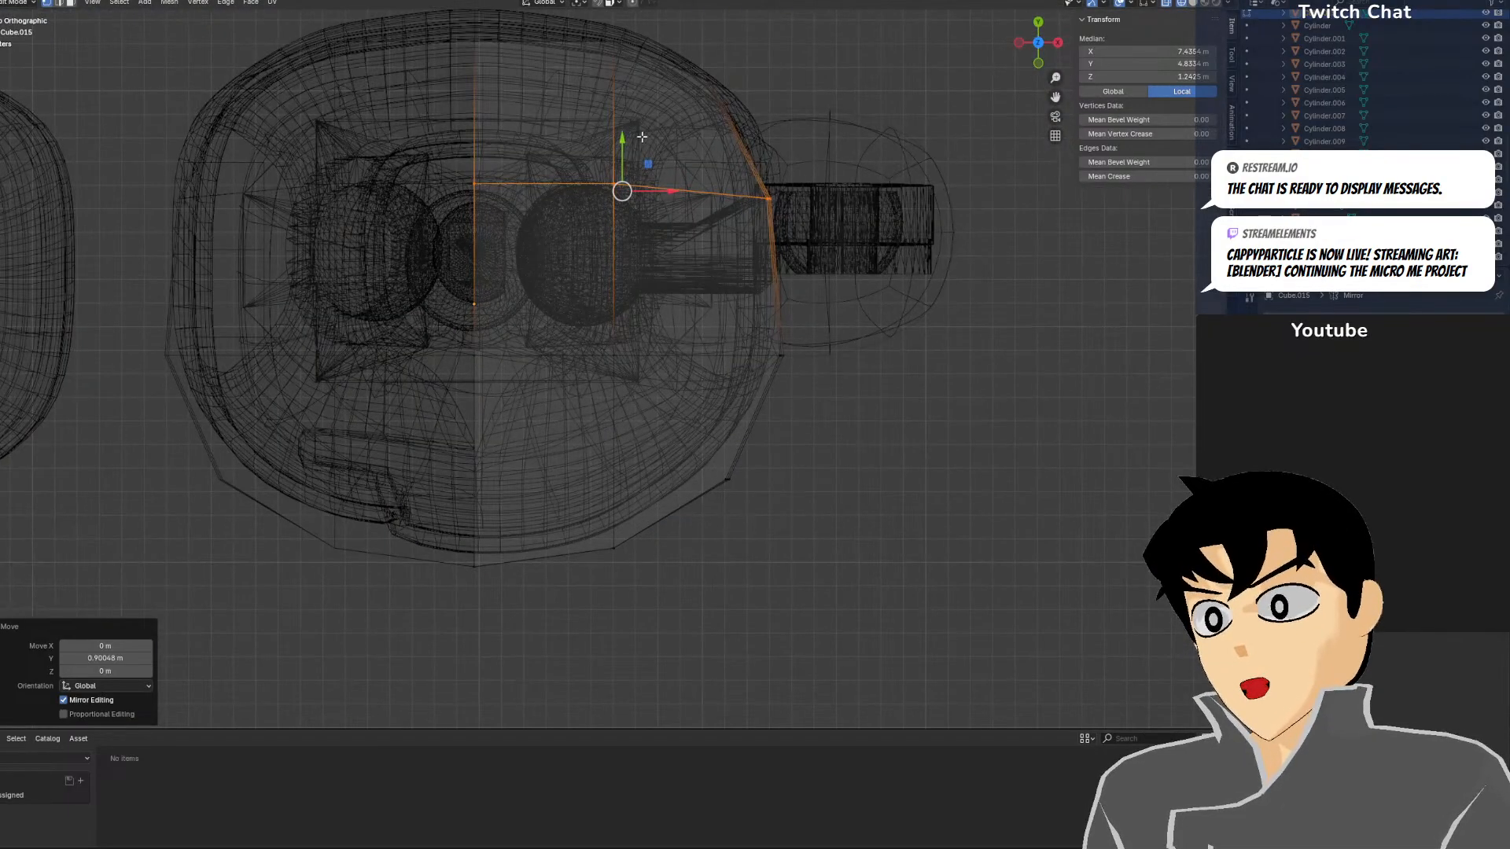
# Move the block's back centre vertices slightly backward along Y to match the torso's rear curve, and deselect them
pyautogui.keyDown('shift'); pyautogui.moveTo(625, 77); pyautogui.dragTo(664, 278, button='middle'); pyautogui.keyUp('shift')
pyautogui.moveTo(573, 145); pyautogui.dragTo(449, 278)
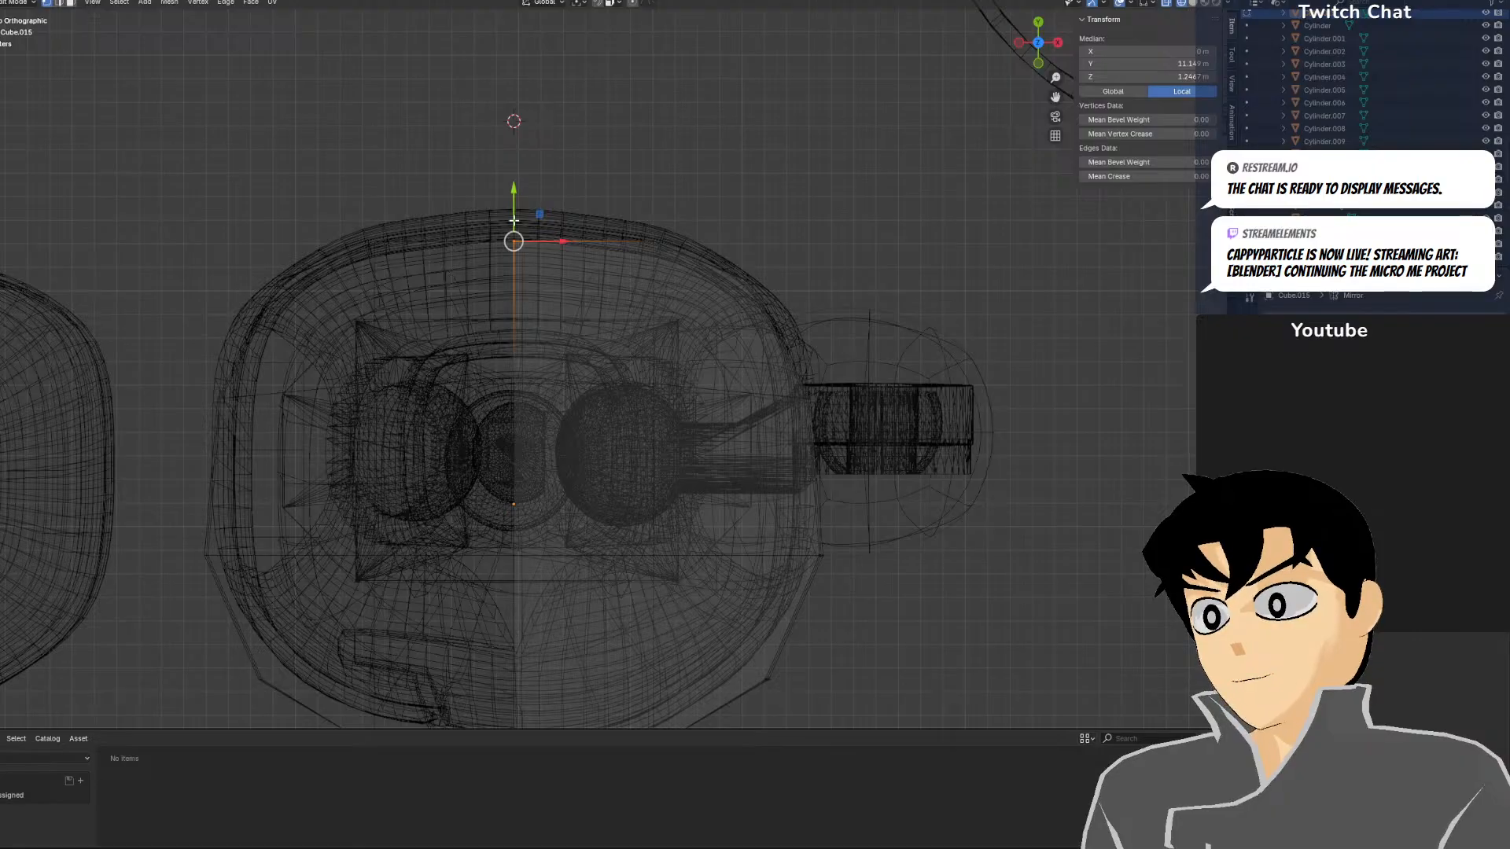
pyautogui.moveTo(514, 221); pyautogui.dragTo(513, 206)
pyautogui.click(844, 242)
# In the front view, narrow the block by moving its whole mesh about -1.77 m along X against the mirror plane
pyautogui.hotkey('shift', 'z')
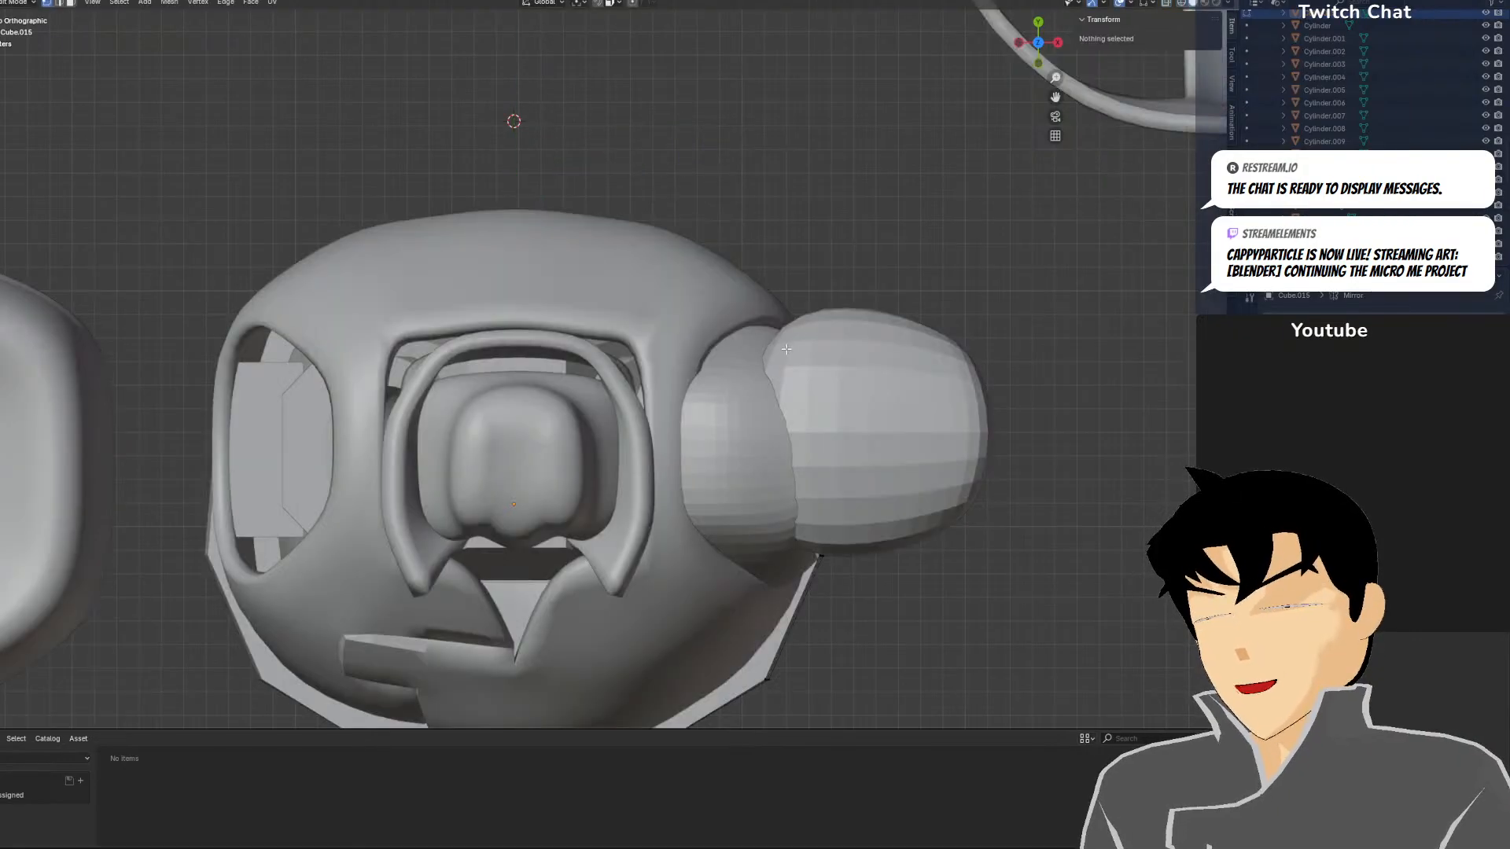
pyautogui.moveTo(787, 349); pyautogui.dragTo(820, 261, button='middle')
pyautogui.press('KP_1')
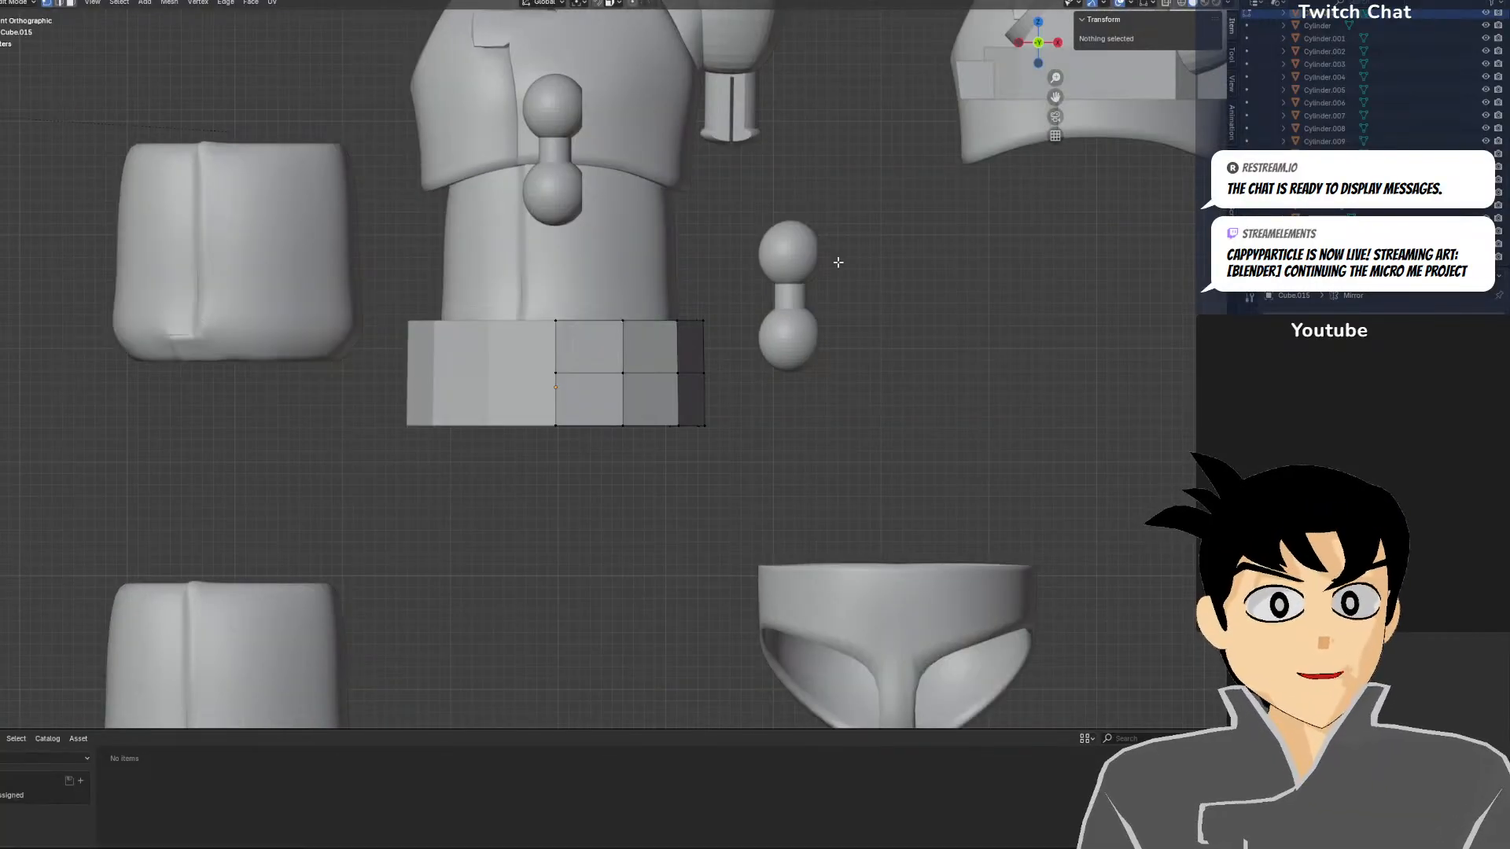
pyautogui.scroll(4, 839, 262)
pyautogui.press('z')
pyautogui.click(508, 299)
pyautogui.press('a')
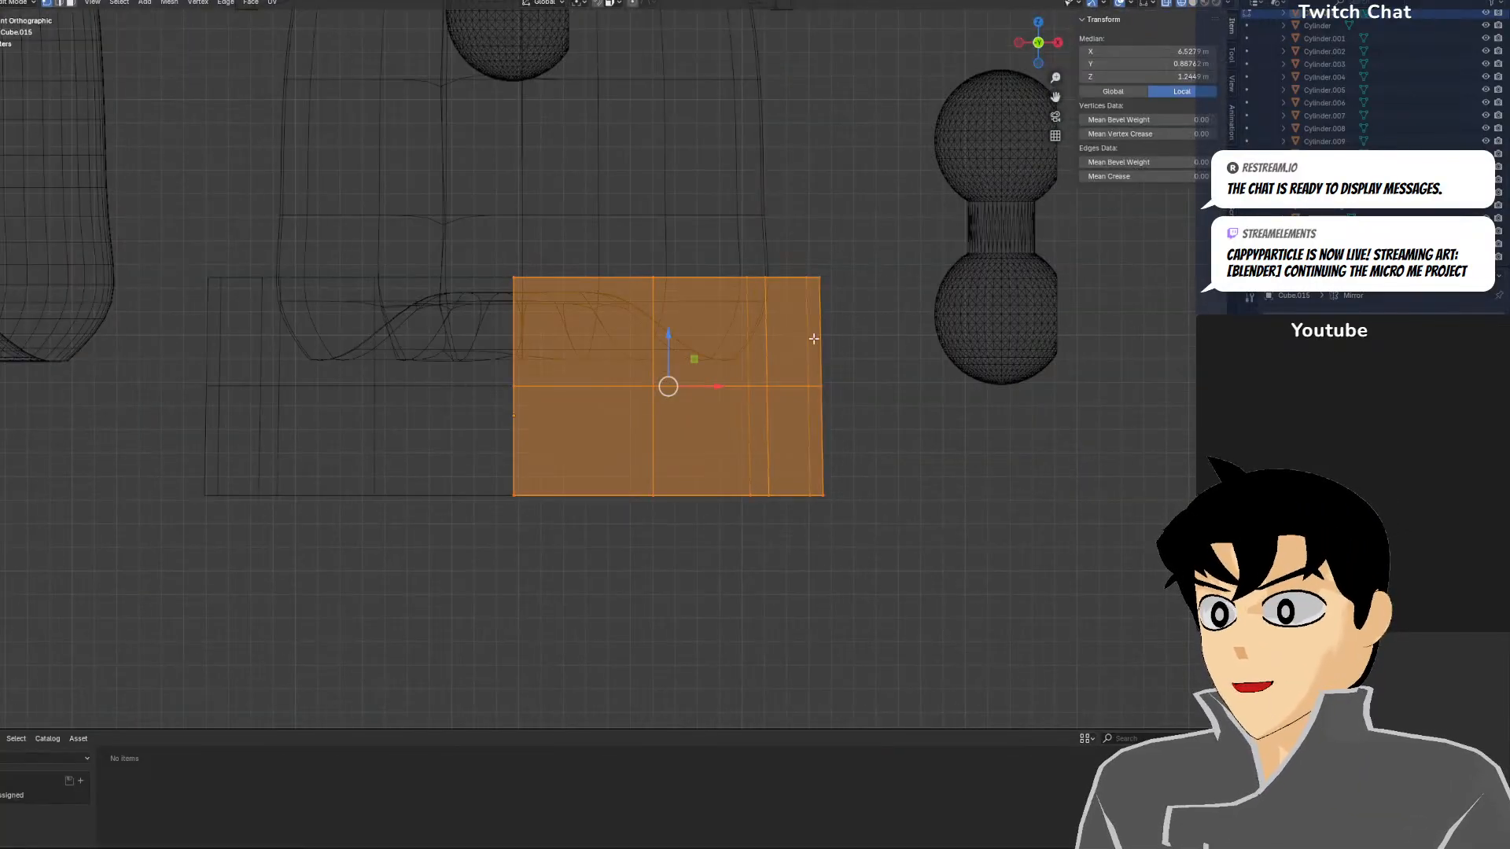
pyautogui.press('g')
pyautogui.press('x')
pyautogui.press('Escape')
pyautogui.press('g')
pyautogui.press('x')
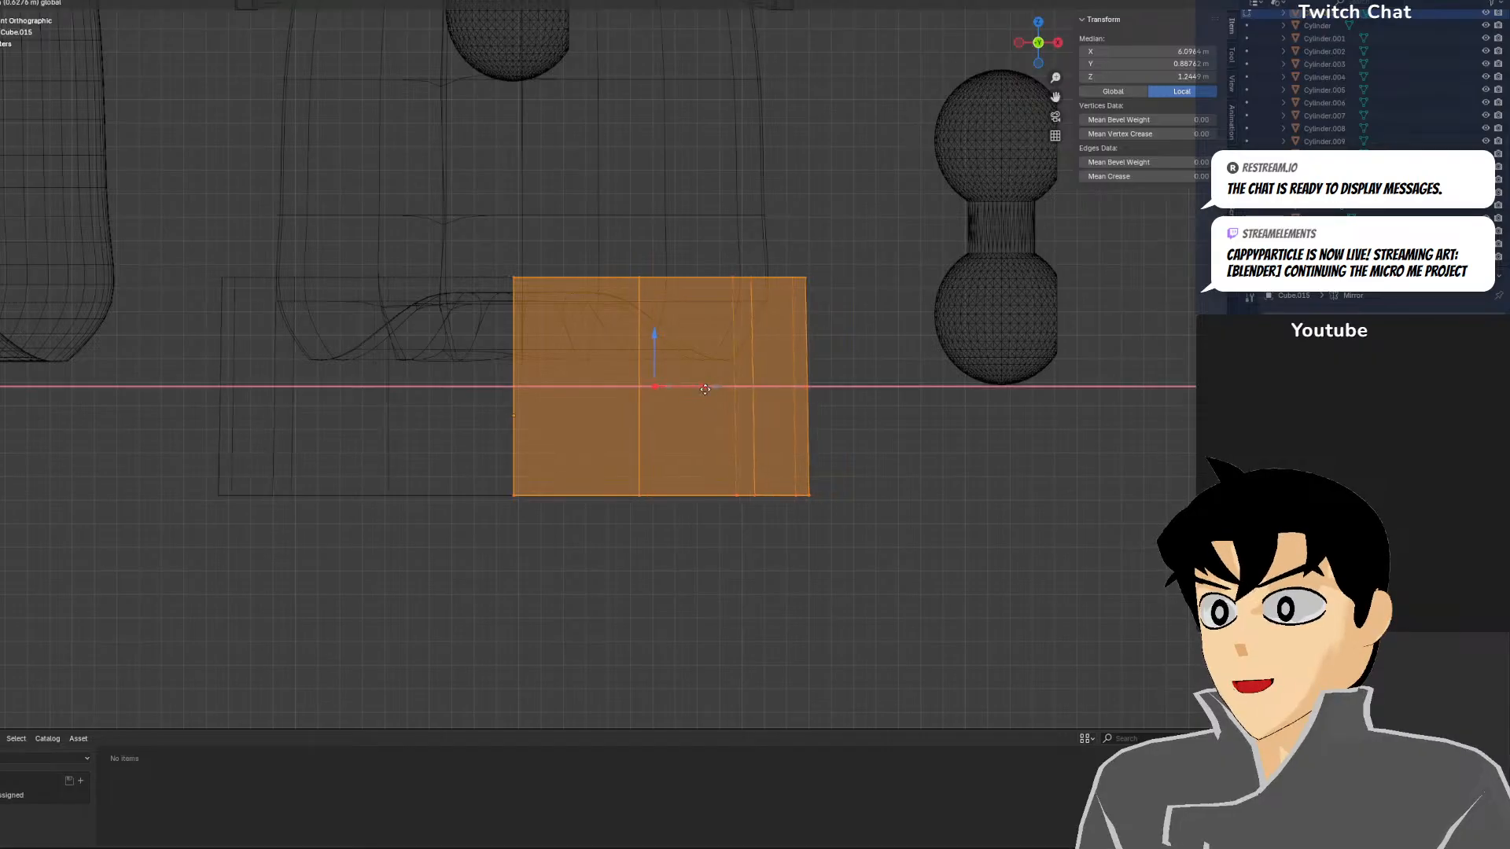
pyautogui.moveTo(696, 394); pyautogui.dragTo(678, 394)
pyautogui.press('z')
pyautogui.click(975, 279)
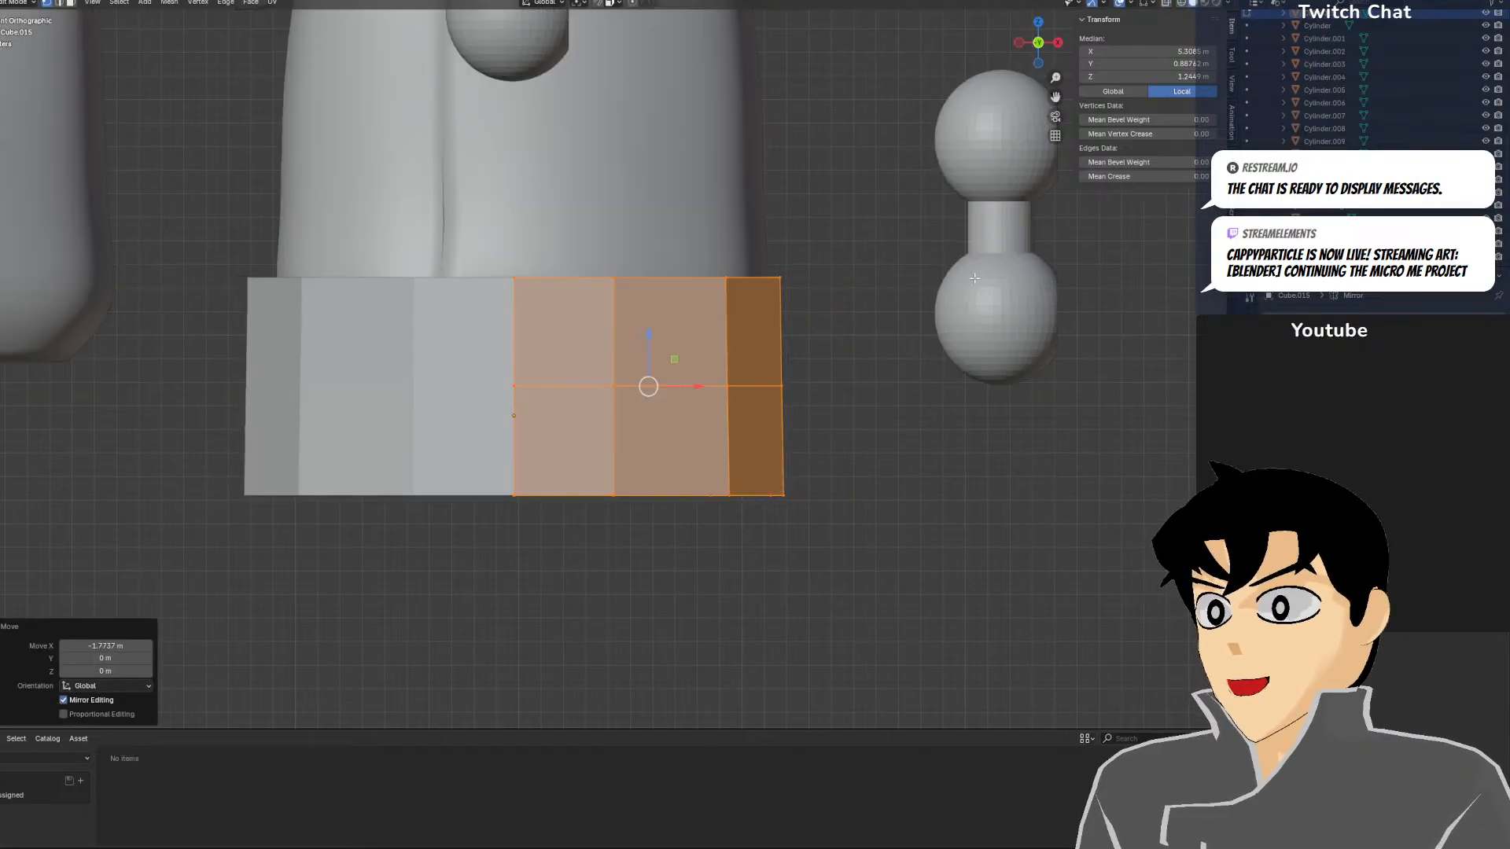
# In Object Mode, shift the block by about 0.38 m along X to centre it under the abdomen
pyautogui.click(18, 3)
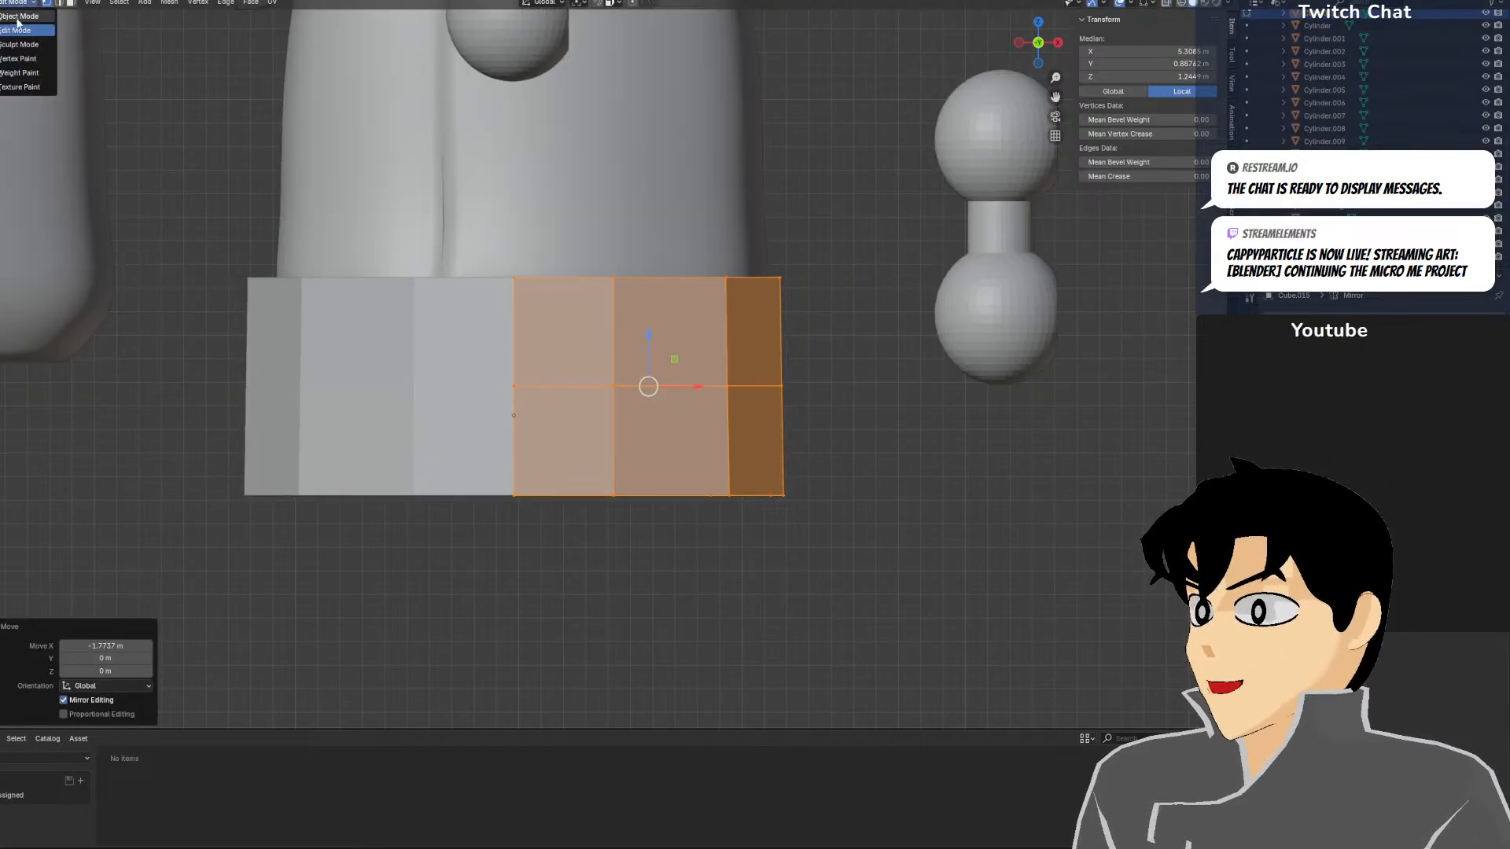
pyautogui.click(19, 17)
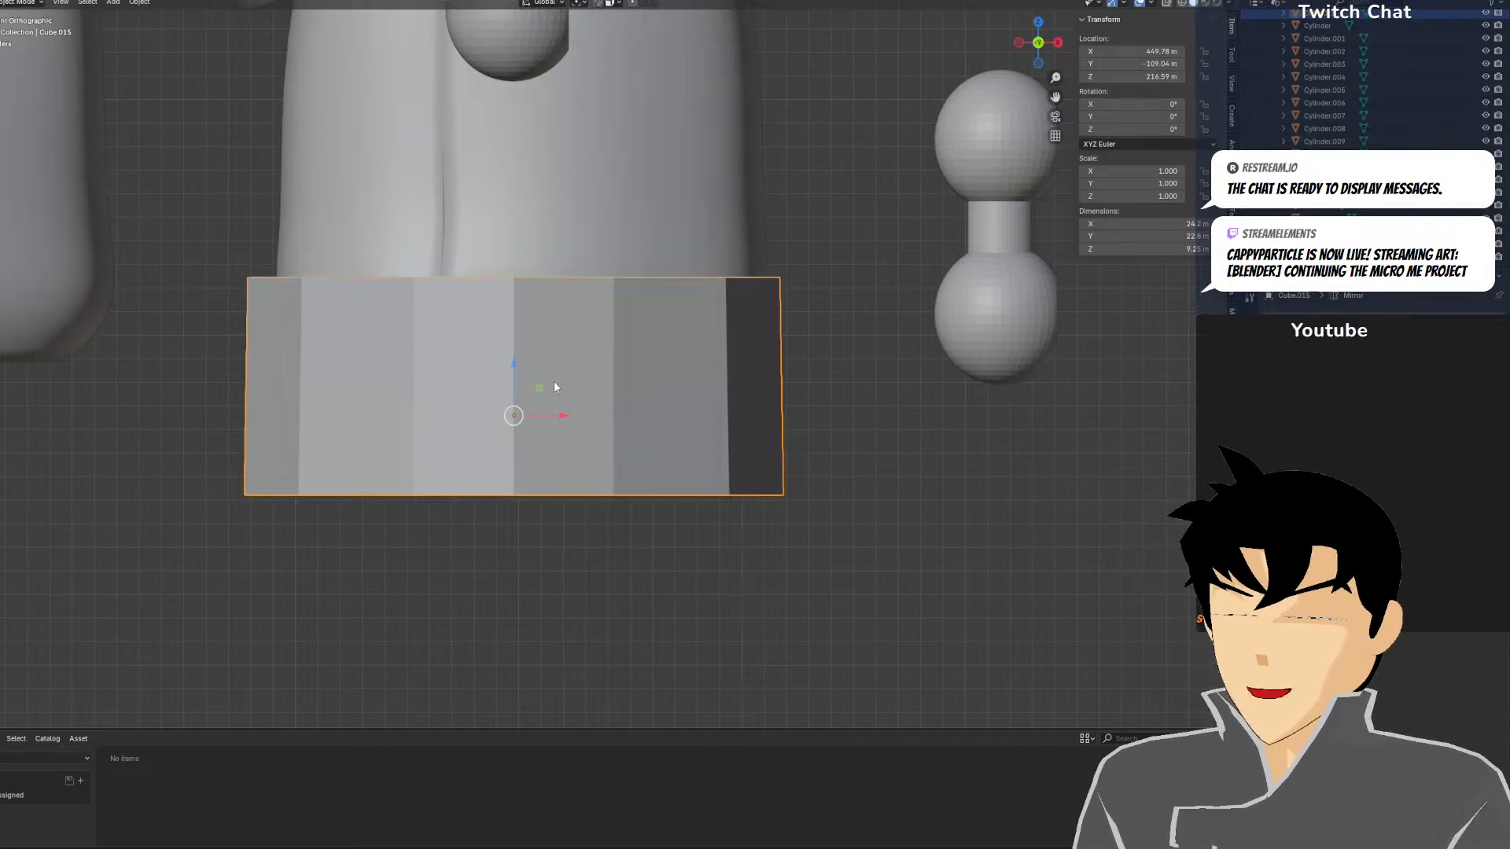
pyautogui.scroll(2, 557, 375)
pyautogui.hotkey('shift', 'z')
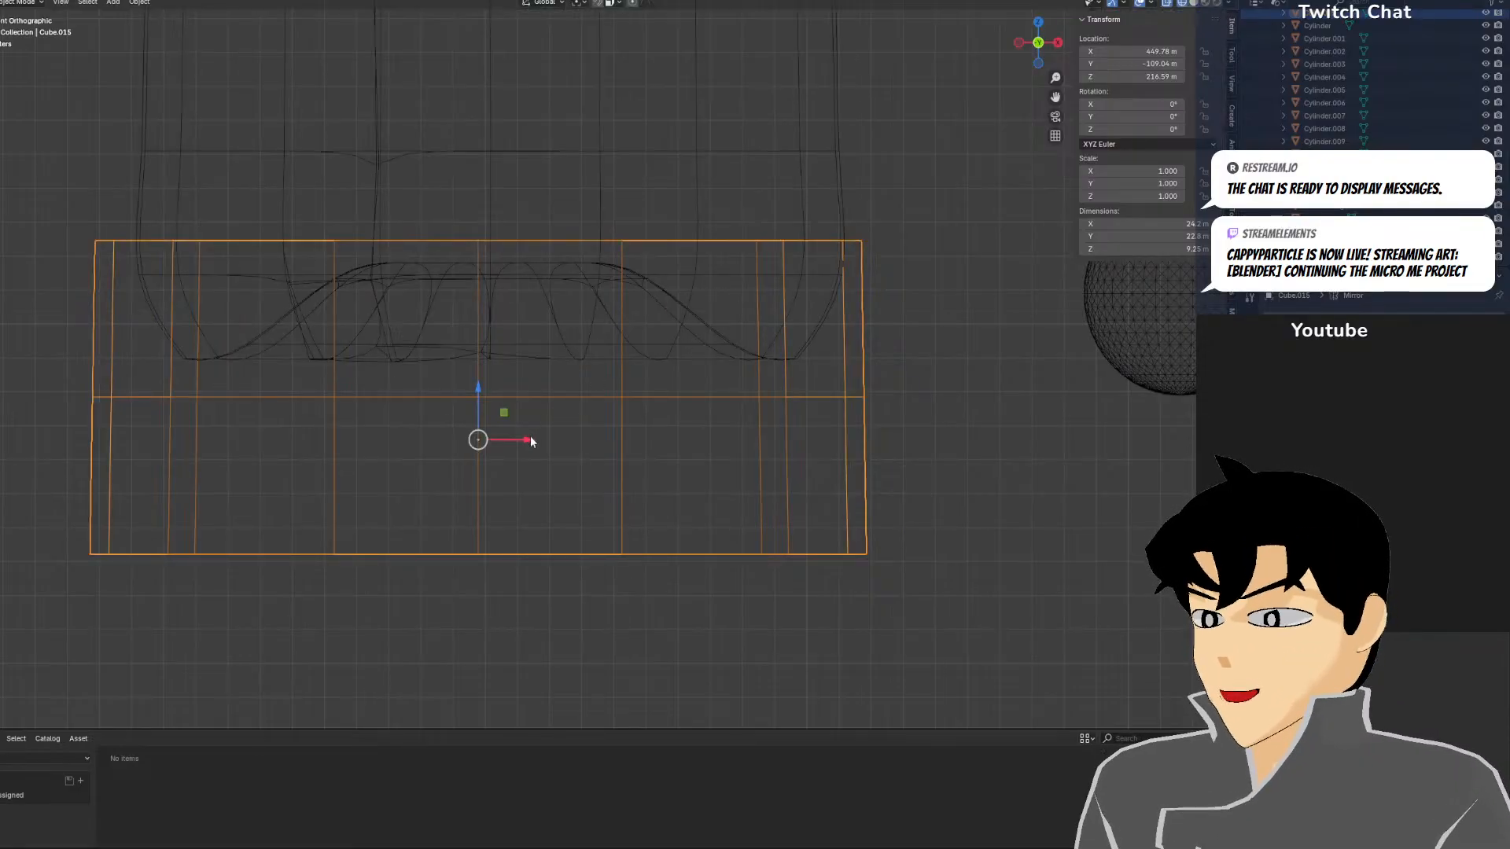
pyautogui.moveTo(531, 442); pyautogui.dragTo(542, 438)
pyautogui.scroll(2, 843, 270)
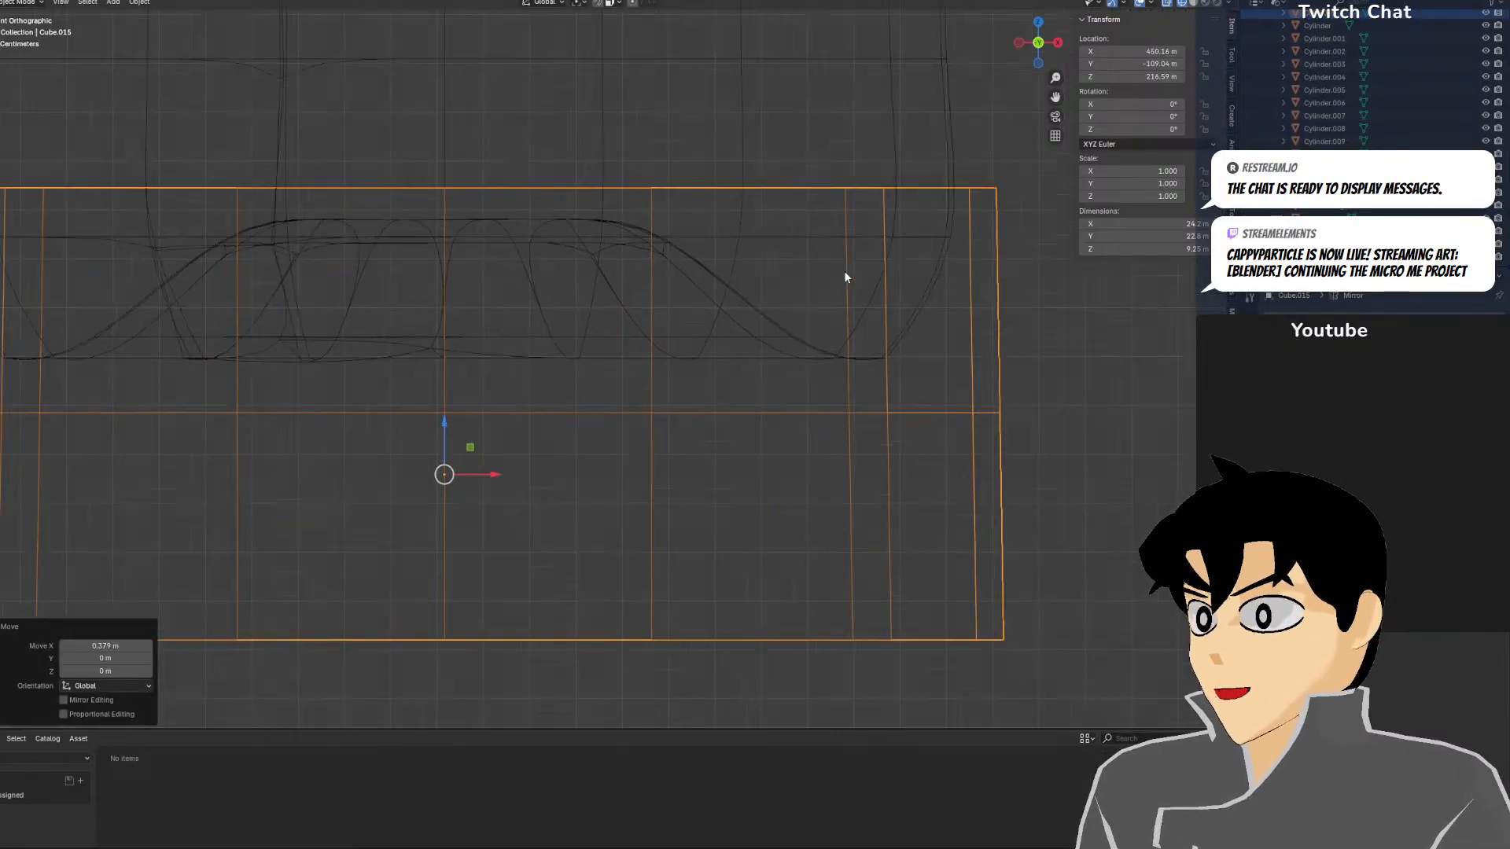
pyautogui.hotkey('shift', 'z')
pyautogui.keyDown('shift'); pyautogui.moveTo(950, 283); pyautogui.dragTo(950, 361, button='middle'); pyautogui.keyUp('shift')
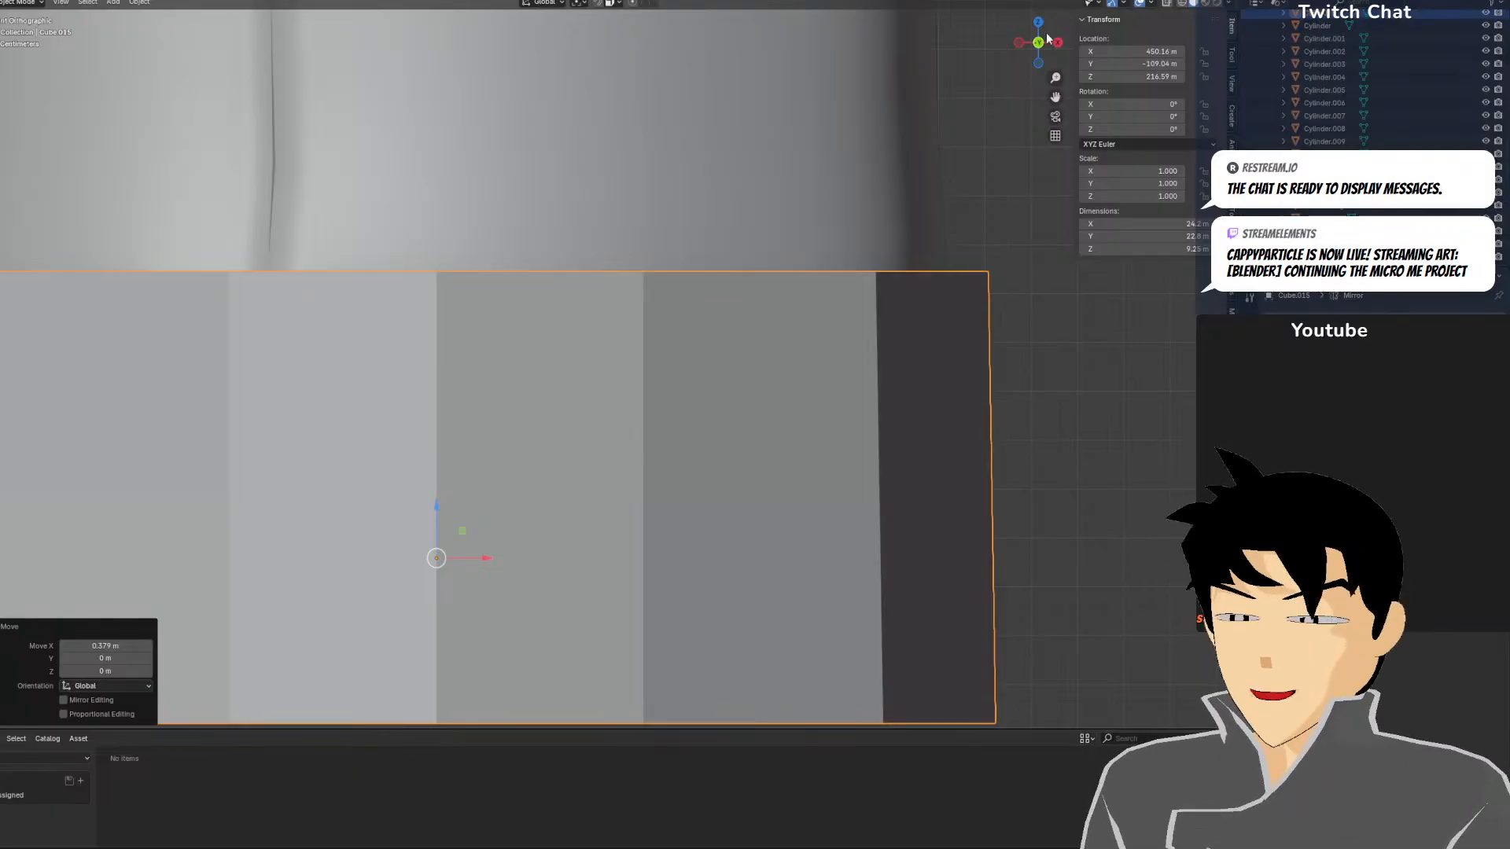
pyautogui.scroll(-3, 940, 225)
pyautogui.hotkey('shift', 'z')
pyautogui.scroll(1, 532, 325)
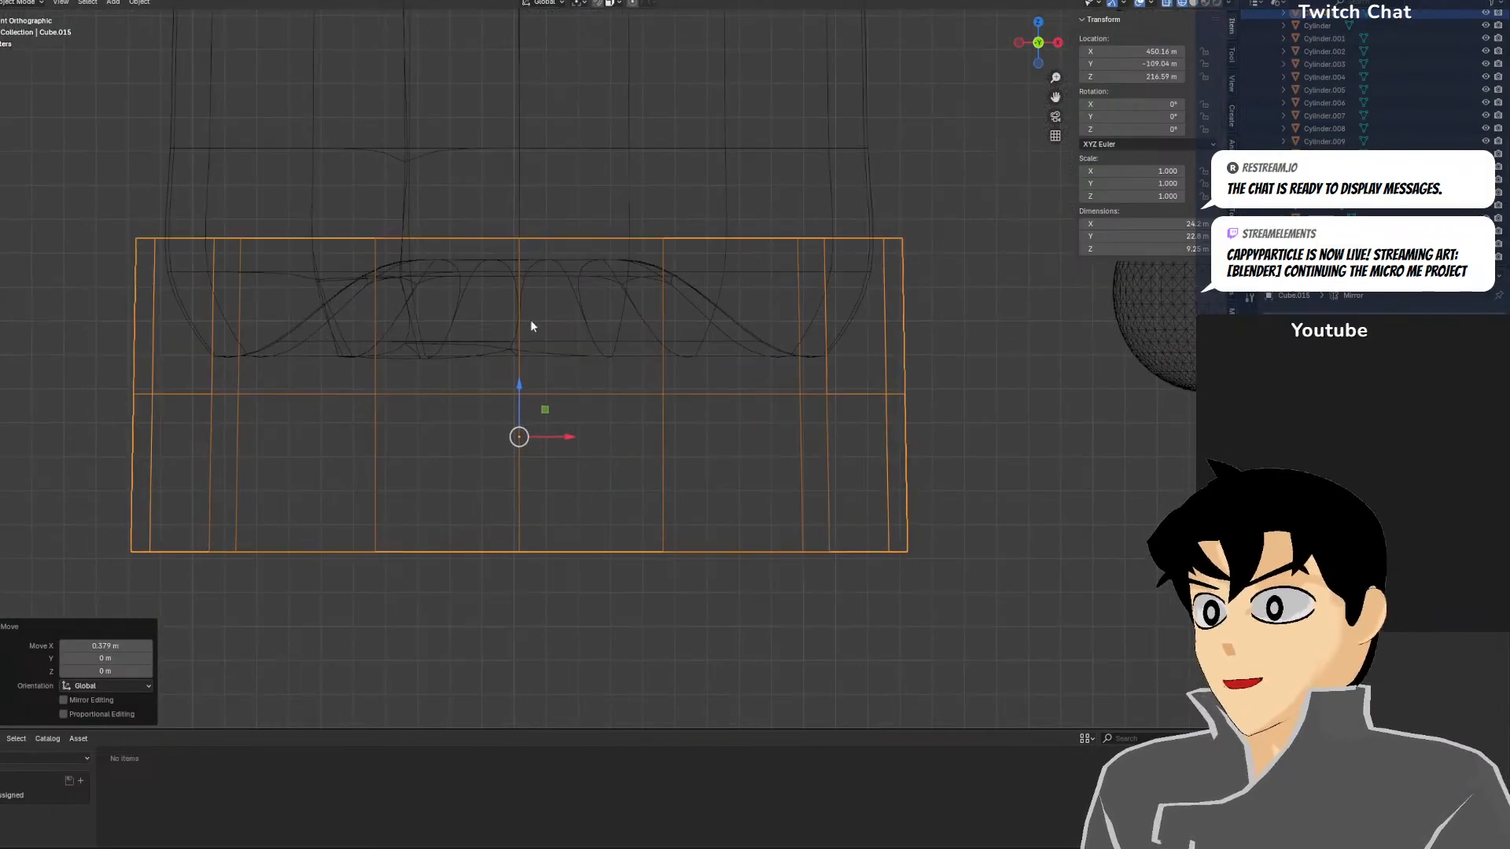
# Reopen the block in Edit Mode, clear the selection and view it with the other parts in solid shading
pyautogui.click(21, 10)
pyautogui.click(14, 26)
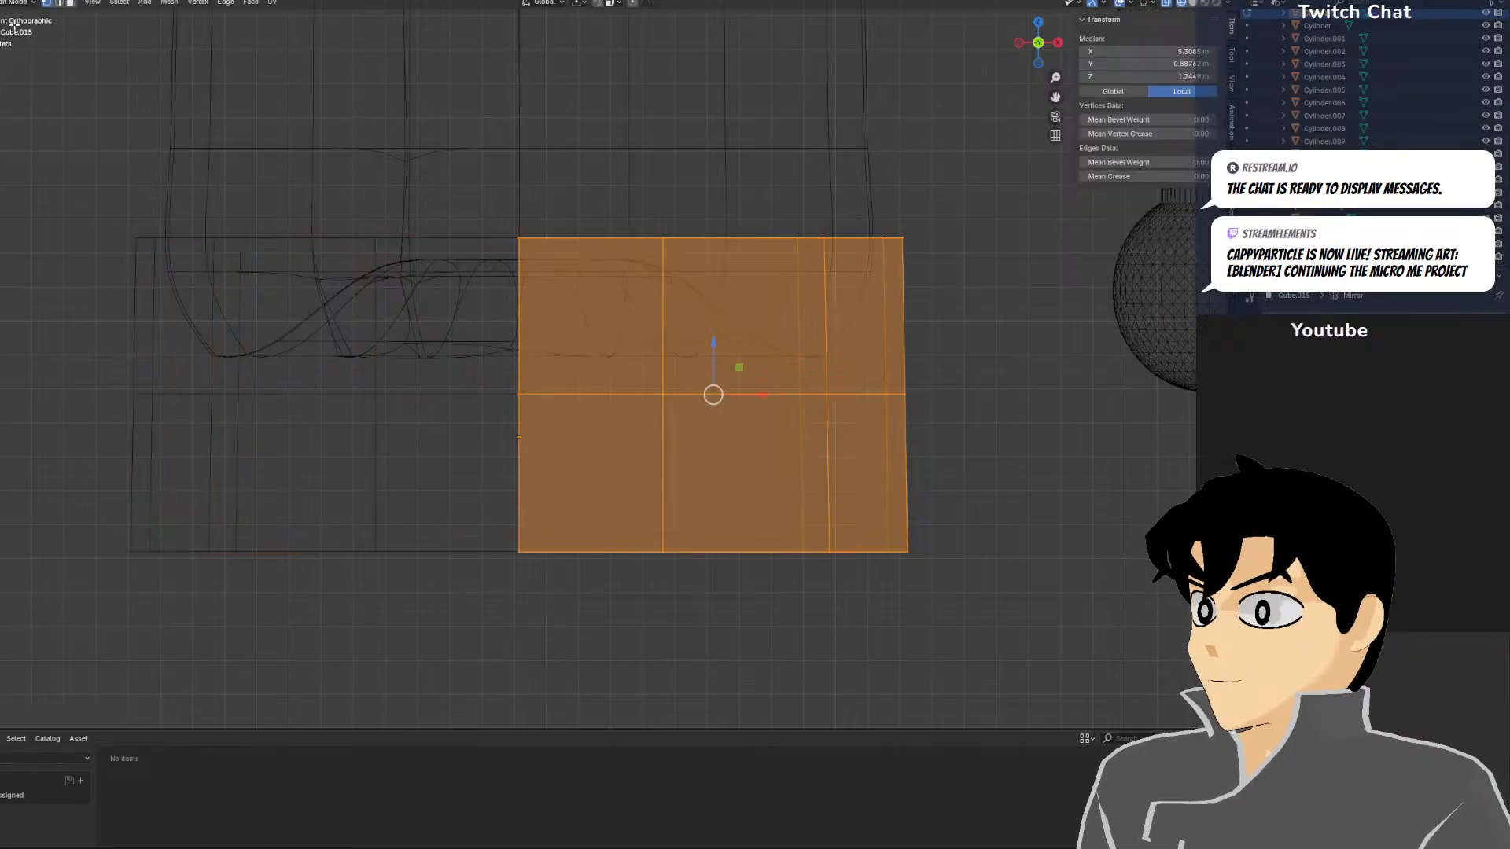
pyautogui.click(765, 397)
pyautogui.press('z')
pyautogui.click(1071, 460)
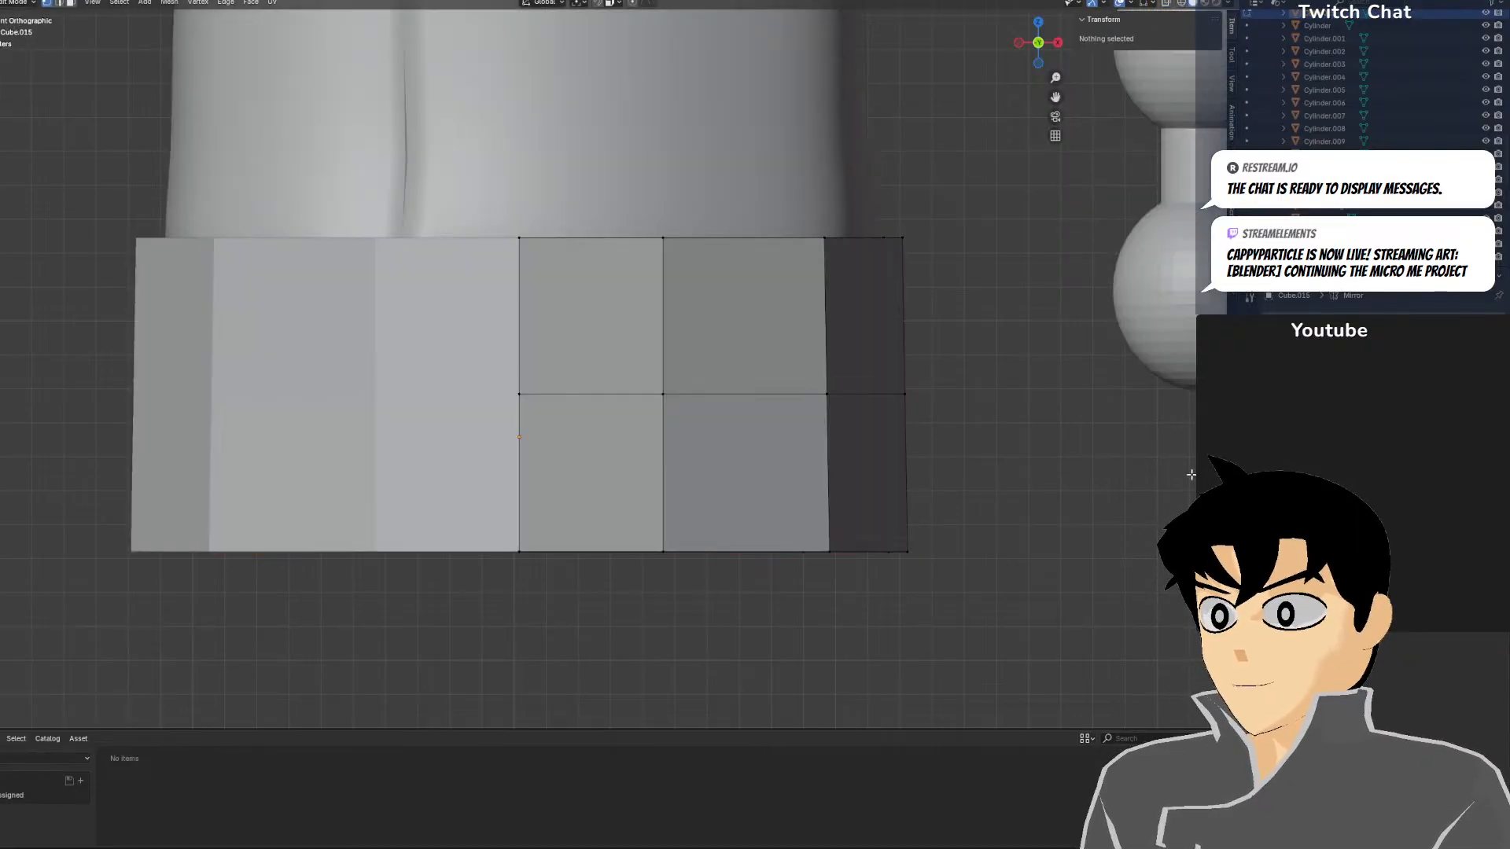
pyautogui.moveTo(1156, 466); pyautogui.dragTo(1068, 485, button='middle')
pyautogui.press('KP_1')
pyautogui.scroll(-7, 1120, 373)
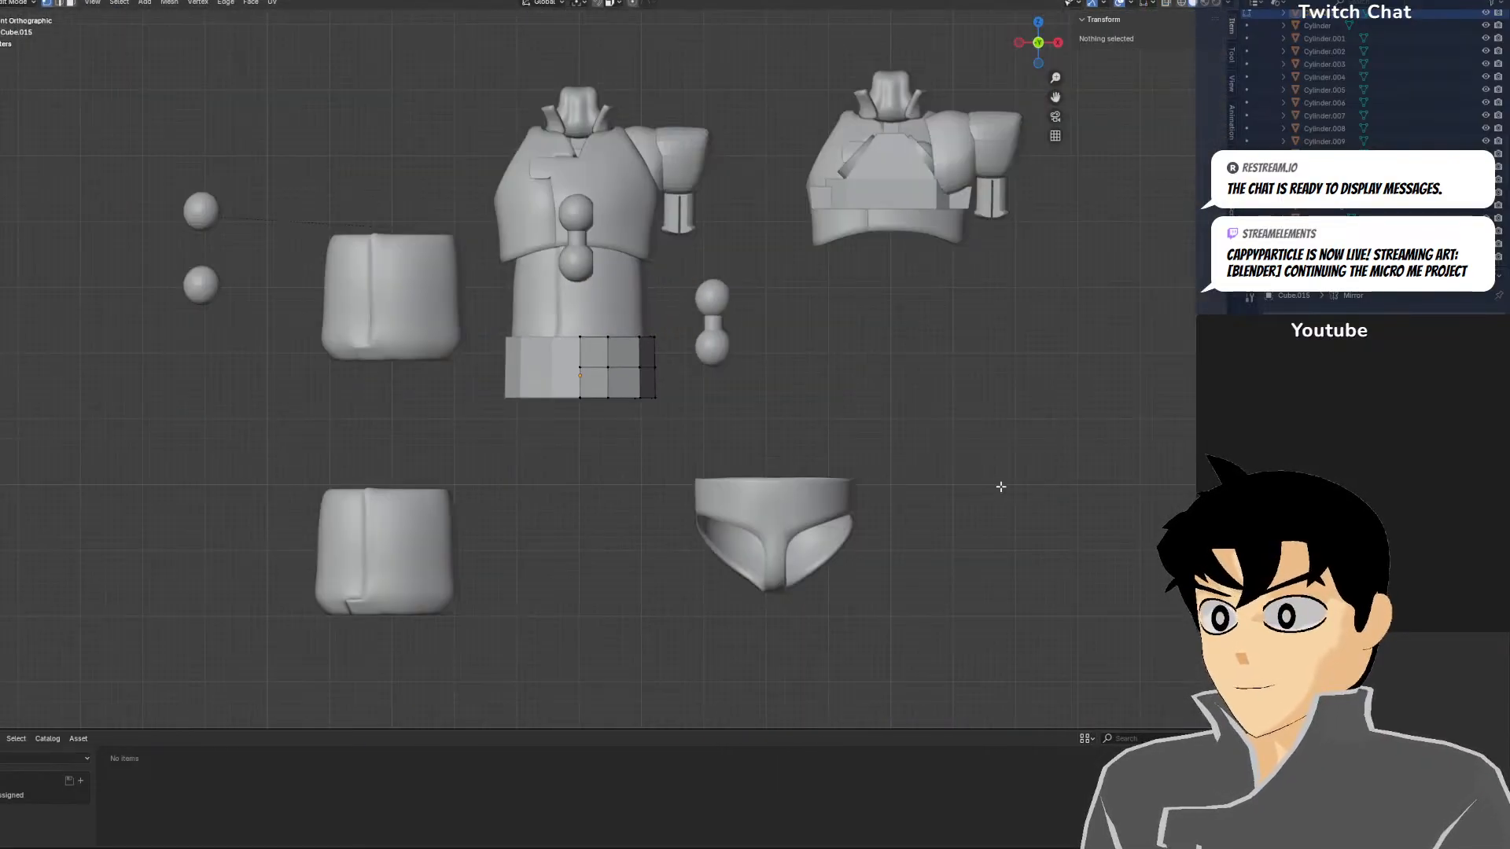
# In a wireframe side view, pull the rear vertices of the block's middle horizontal loop backward along Y
pyautogui.scroll(2, 982, 486)
pyautogui.moveTo(839, 512); pyautogui.dragTo(758, 434, button='middle')
pyautogui.moveTo(725, 359)
pyautogui.mouseDown(button='middle')
pyautogui.moveTo(677, 364)
pyautogui.moveTo(692, 366)
pyautogui.mouseUp(button='middle')
pyautogui.press('KP_3')
pyautogui.press('z')
pyautogui.scroll(2, 600, 433)
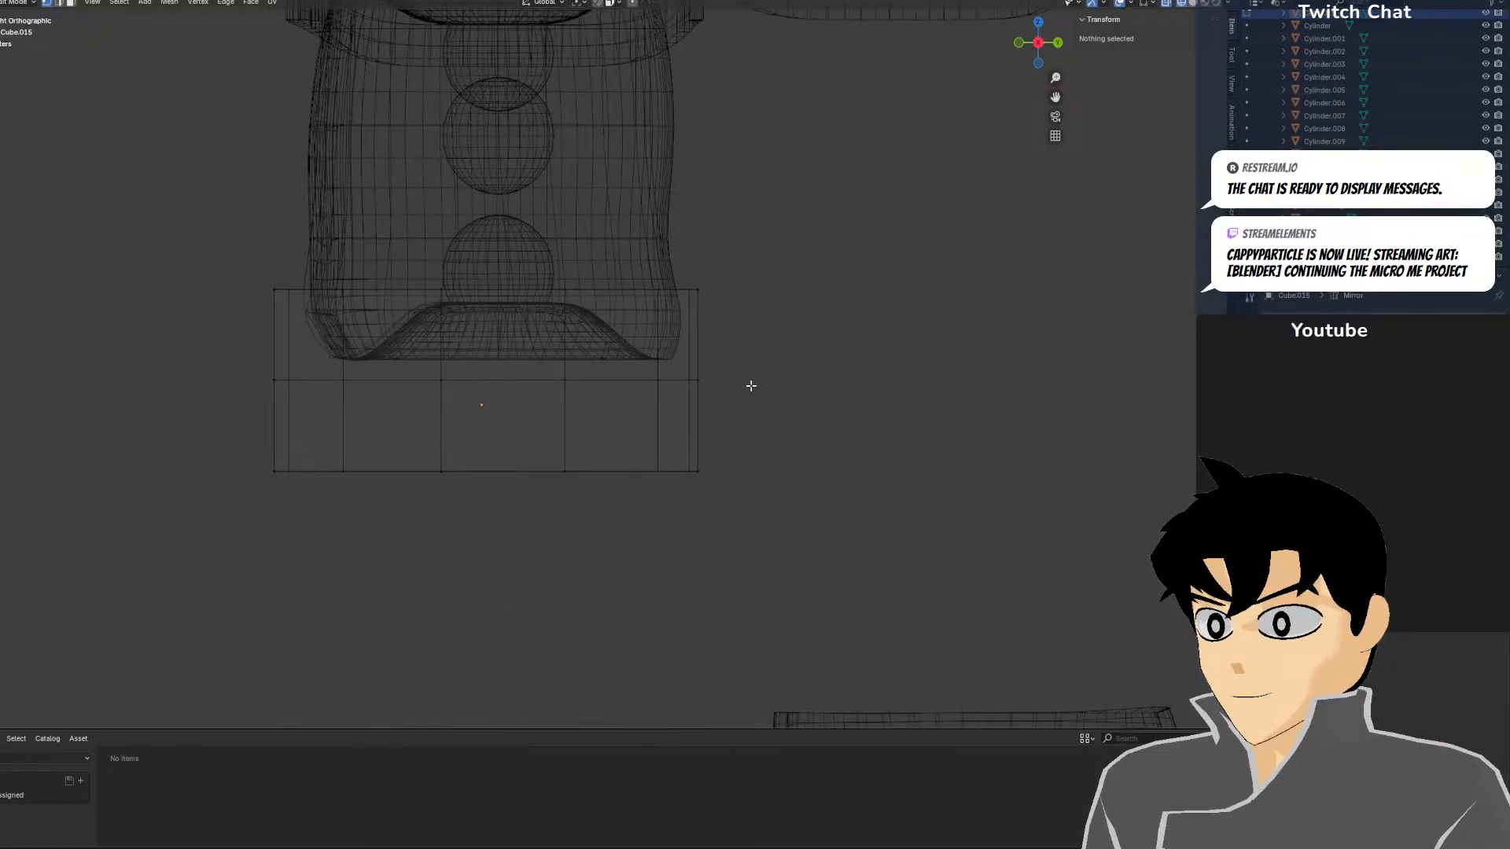
pyautogui.moveTo(708, 372); pyautogui.dragTo(754, 380)
pyautogui.click(776, 379)
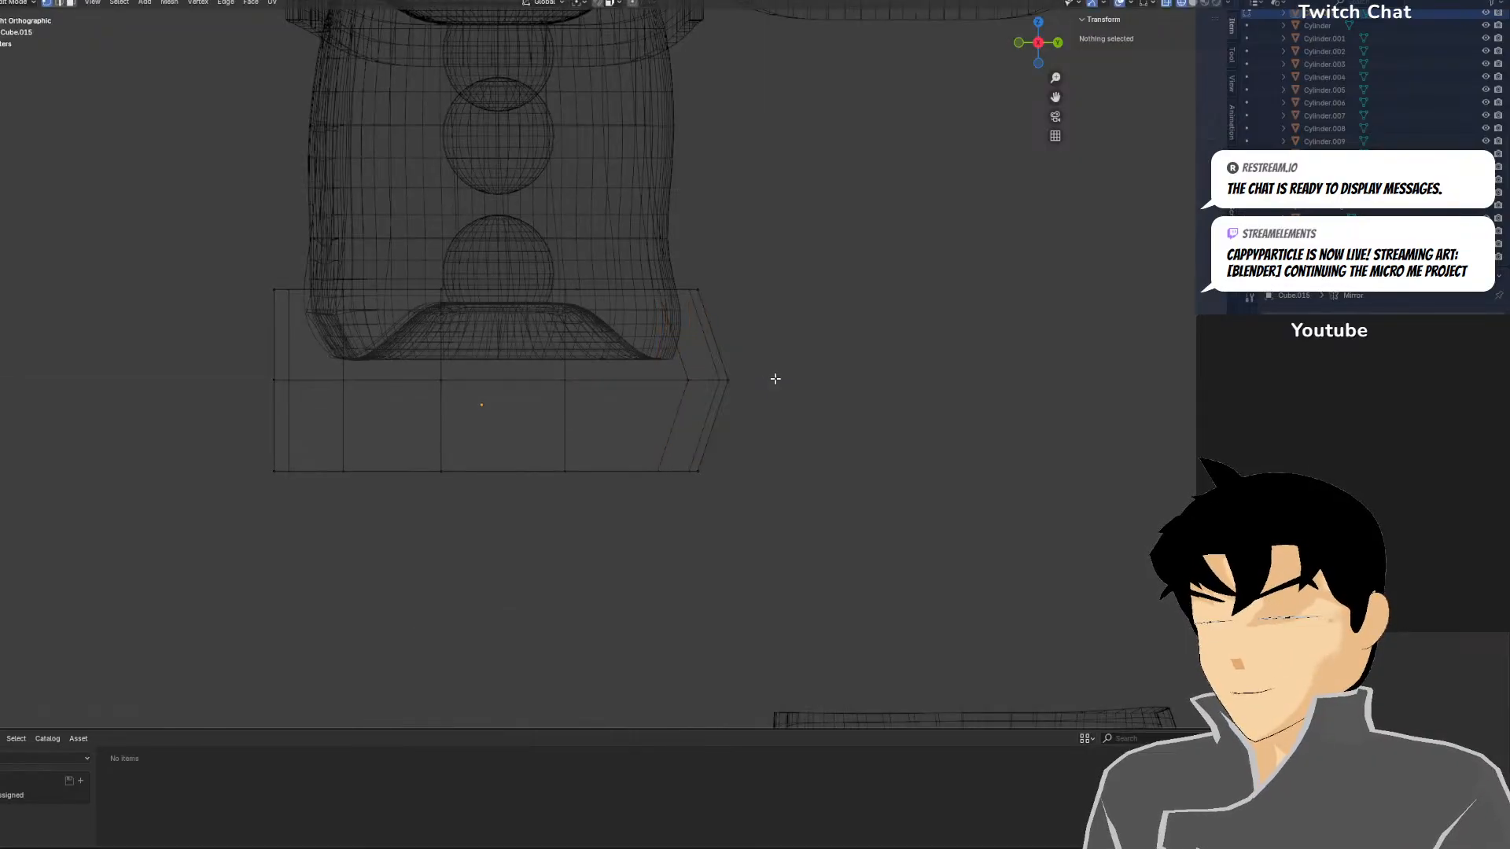
# Extrude the block's underside down by about 2.95 m and scale the new face to about 0.695 along Y
pyautogui.moveTo(169, 441); pyautogui.dragTo(719, 572)
pyautogui.press('e')
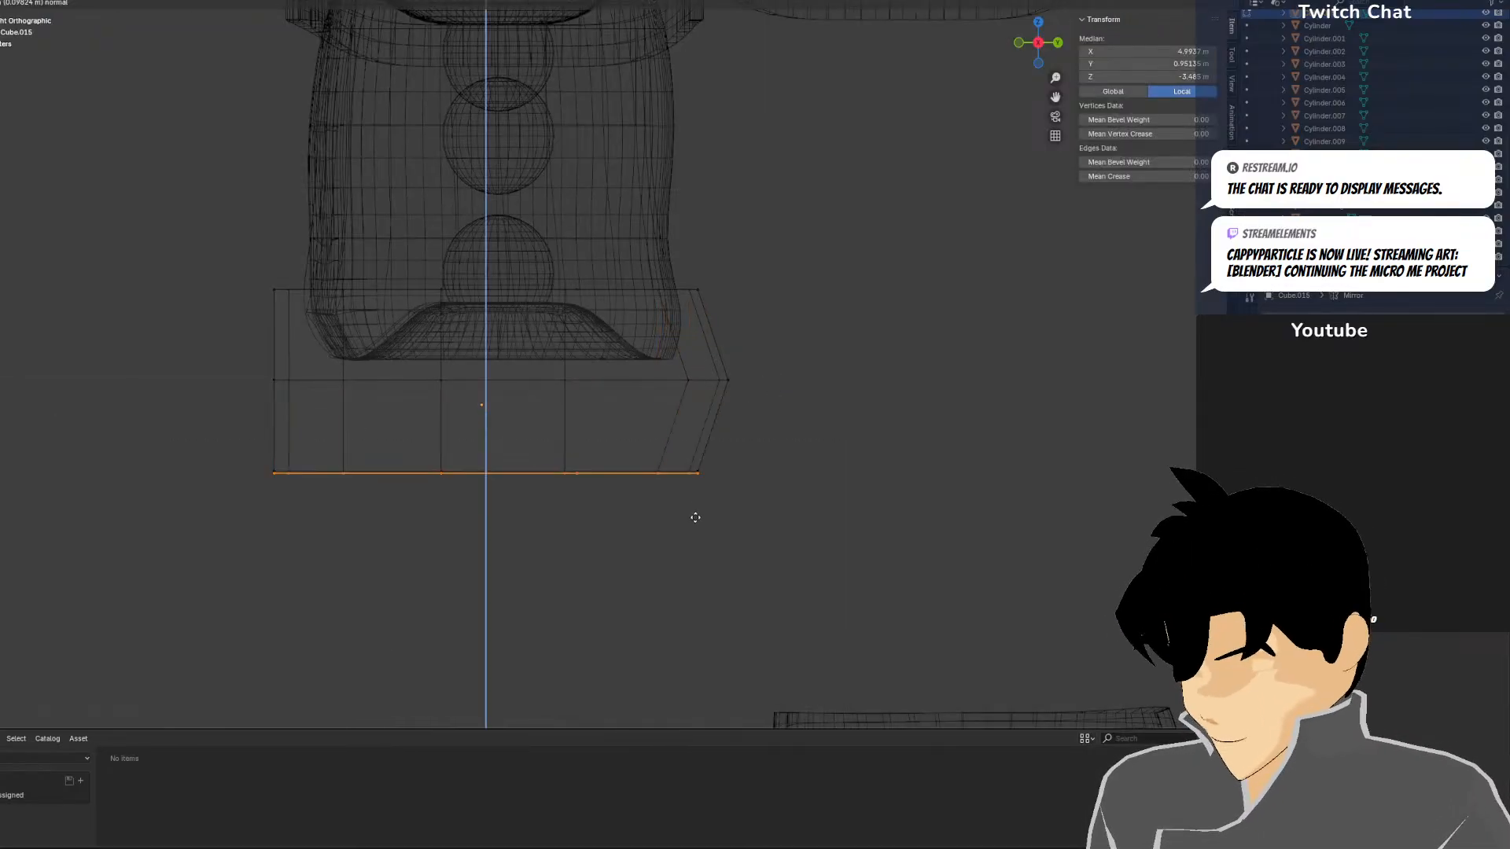
pyautogui.click(697, 569)
pyautogui.press('s')
pyautogui.press('y')
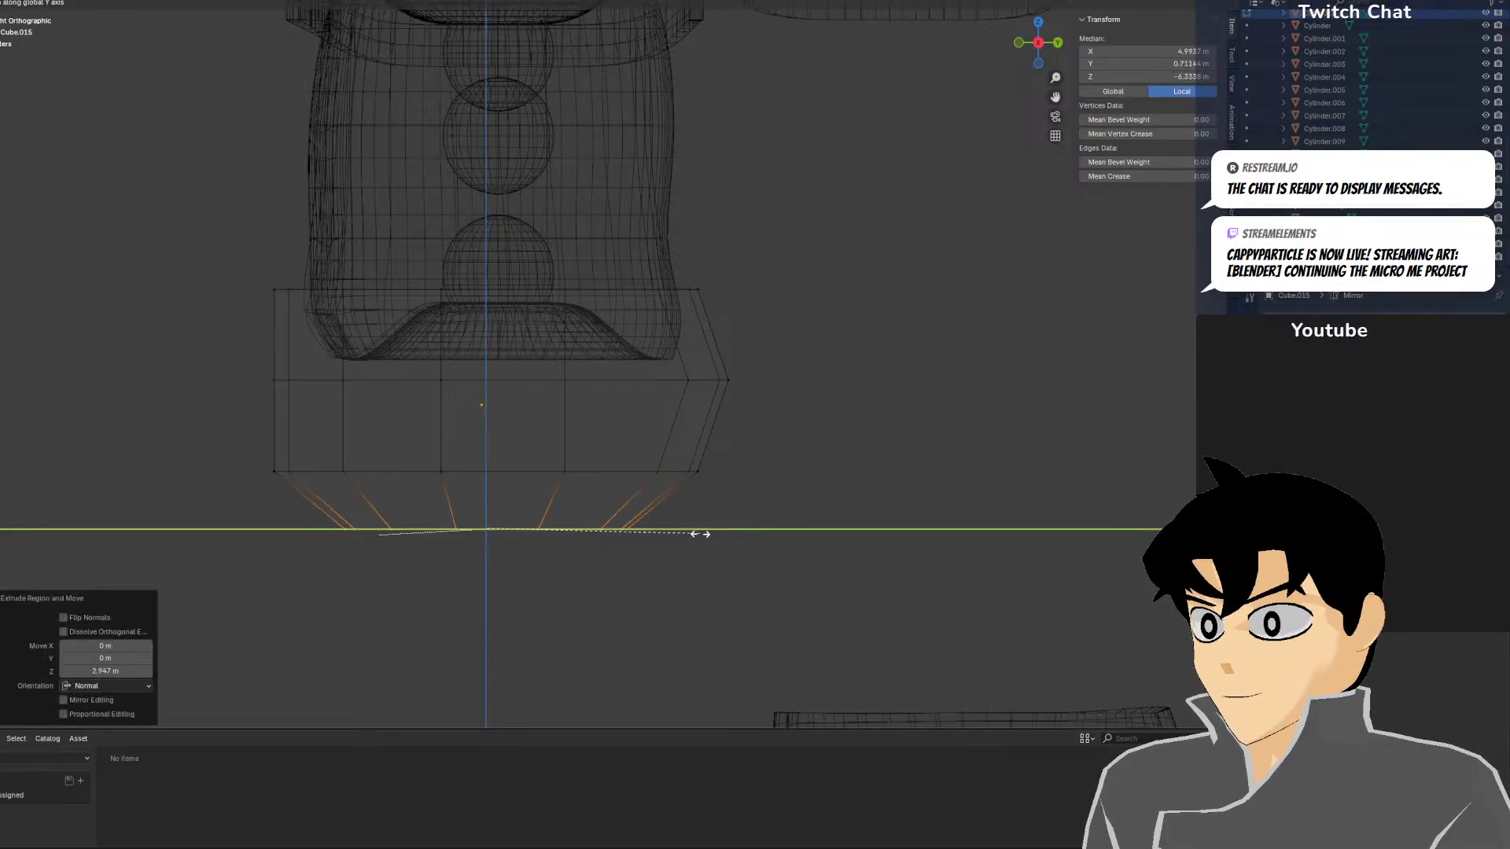
pyautogui.click(702, 524)
# From below in solid shading, move the vertex column on the block's side, behind its middle, slightly backward along Y
pyautogui.press('z')
pyautogui.click(913, 472)
pyautogui.moveTo(914, 472); pyautogui.dragTo(1018, 462, button='middle')
pyautogui.moveTo(952, 422)
pyautogui.mouseDown(button='middle')
pyautogui.moveTo(880, 500)
pyautogui.moveTo(850, 503)
pyautogui.moveTo(860, 466)
pyautogui.moveTo(801, 487)
pyautogui.moveTo(813, 495)
pyautogui.moveTo(862, 482)
pyautogui.moveTo(812, 351)
pyautogui.moveTo(638, 203)
pyautogui.mouseUp(button='middle')
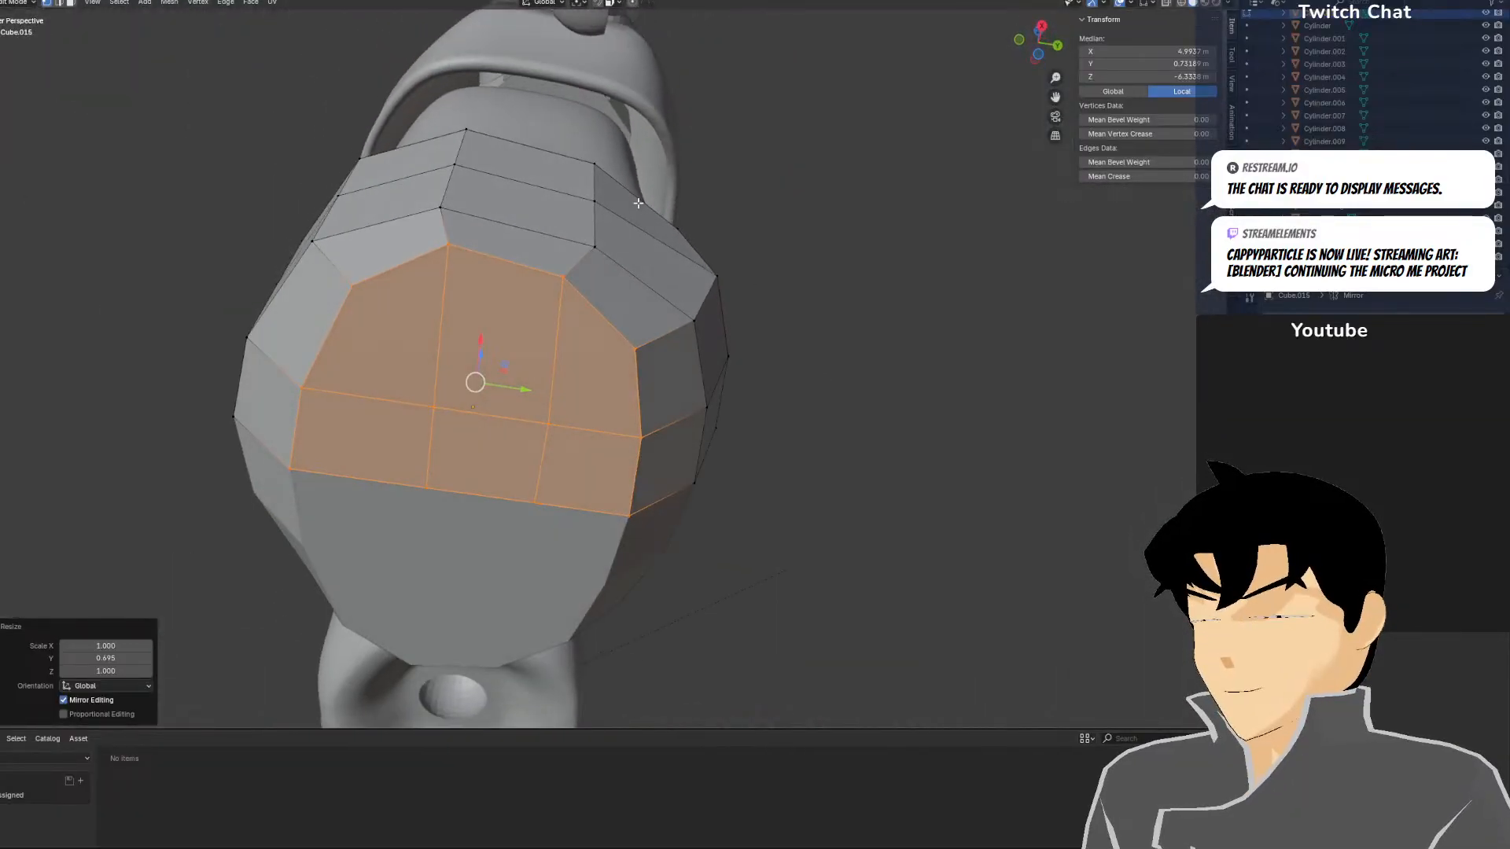
pyautogui.click(595, 164)
pyautogui.keyDown('shift'); pyautogui.click(595, 165); pyautogui.keyUp('shift')
pyautogui.click(595, 200)
pyautogui.keyDown('shift'); pyautogui.click(594, 245); pyautogui.keyUp('shift')
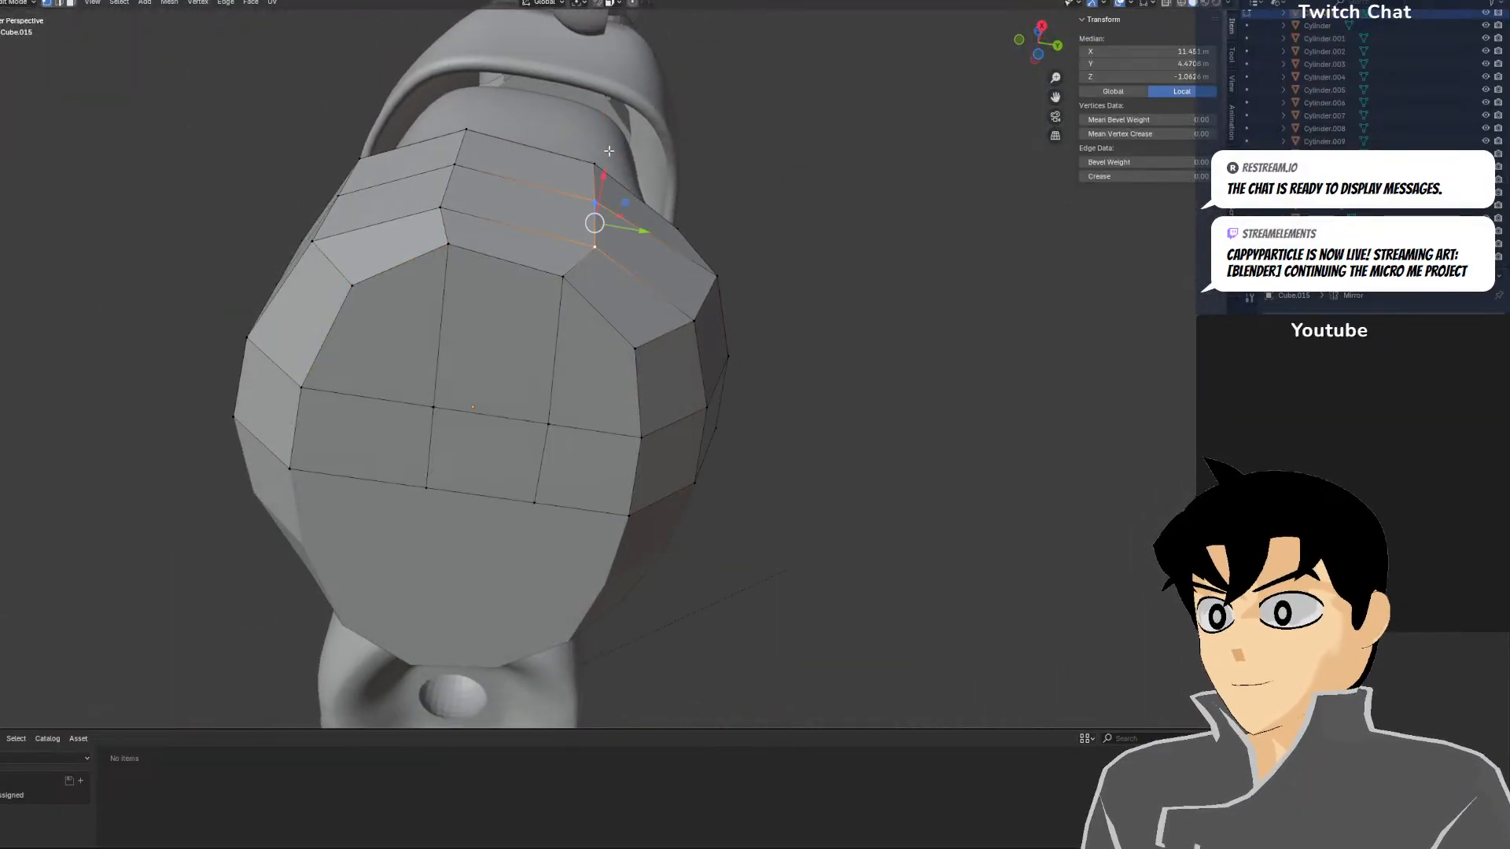
pyautogui.moveTo(614, 194); pyautogui.dragTo(641, 199)
# Move the matching underside vertex about 1.07 m backward along Y, and shift the underside vertex in front of it inward and down
pyautogui.click(563, 278)
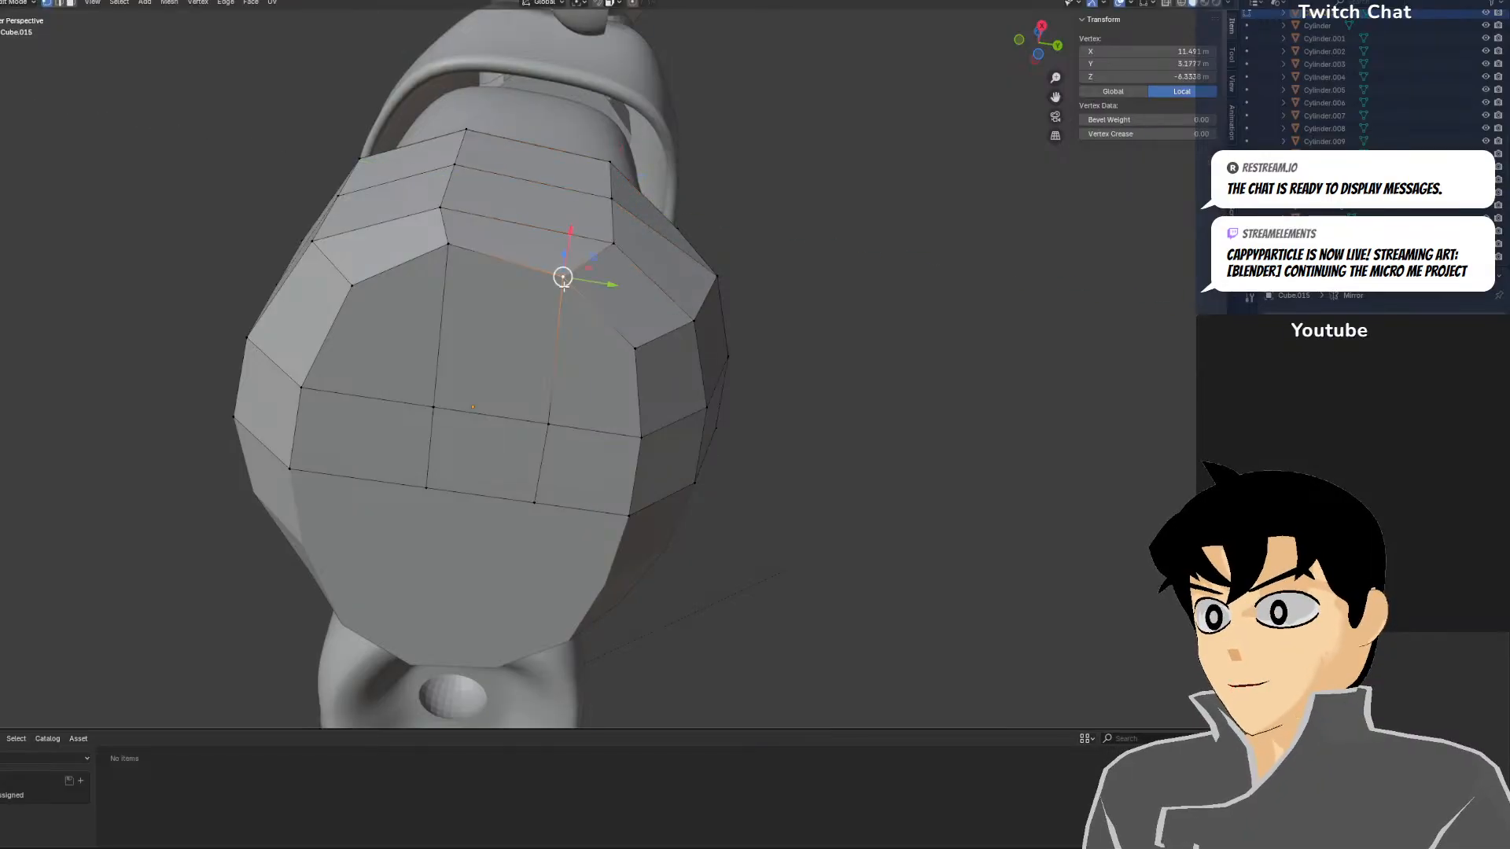
pyautogui.moveTo(609, 286); pyautogui.dragTo(634, 290)
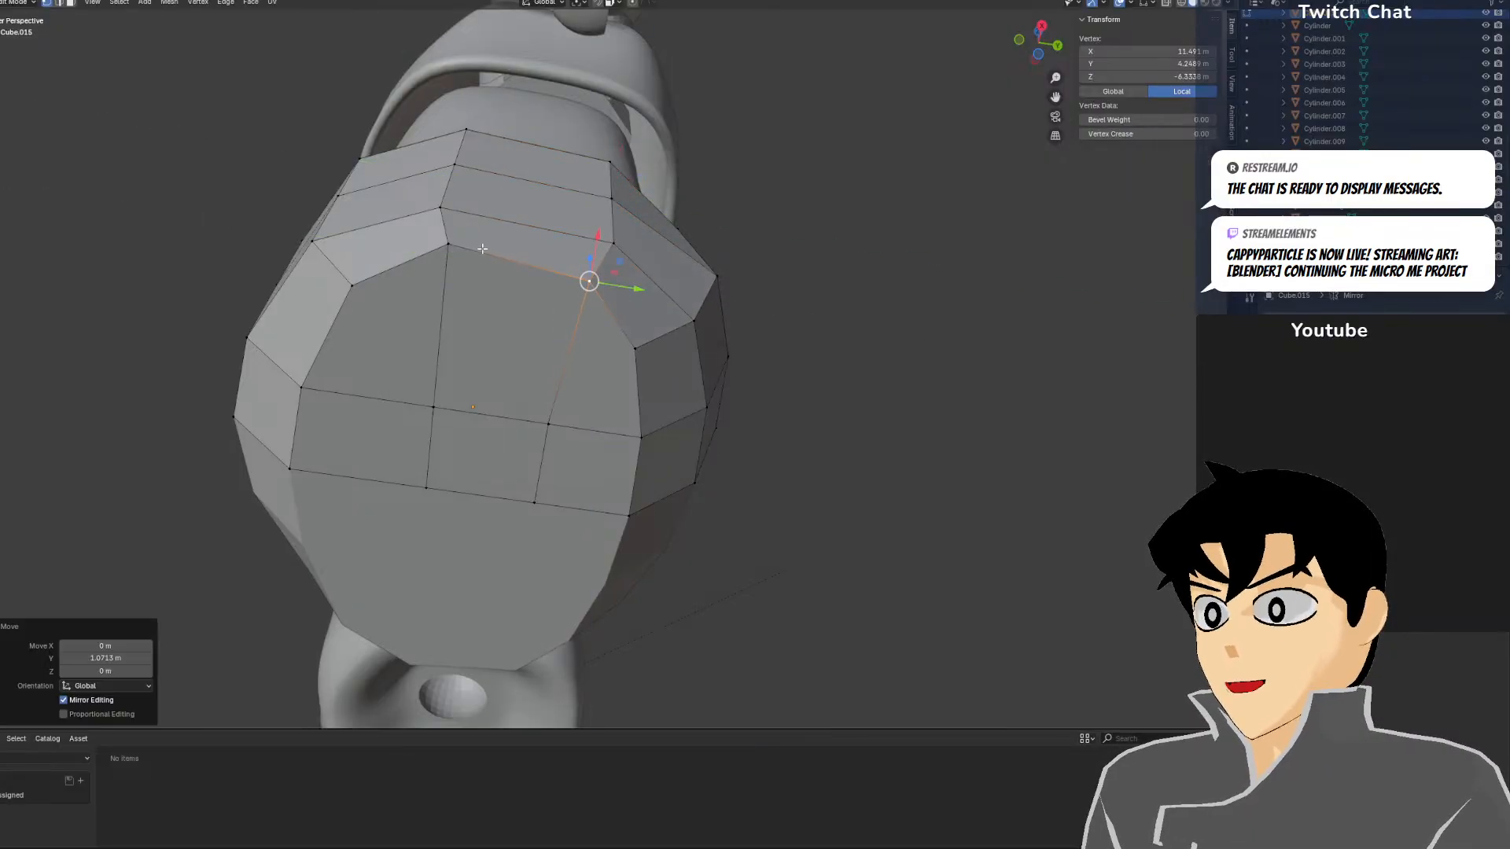
pyautogui.moveTo(449, 243); pyautogui.dragTo(439, 270)
pyautogui.moveTo(440, 269); pyautogui.dragTo(840, 220, button='middle')
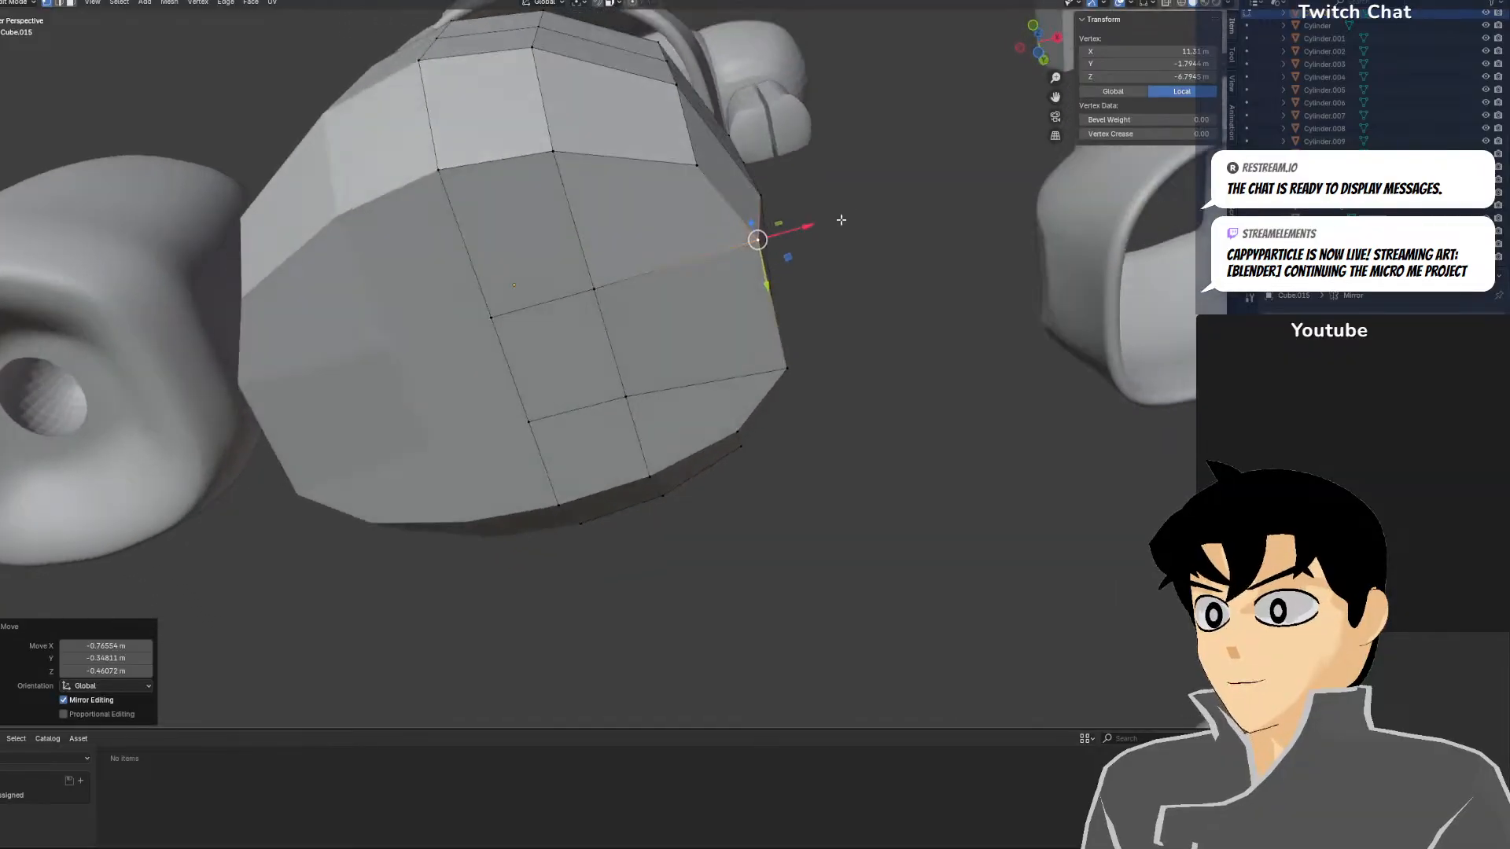
# Undo the underside side vertex's last move, and pull it and the vertex behind it slightly inward along X
pyautogui.hotkey('ctrl', 'z')
pyautogui.moveTo(821, 231); pyautogui.dragTo(807, 234)
pyautogui.moveTo(796, 362); pyautogui.dragTo(781, 364)
pyautogui.moveTo(782, 363); pyautogui.dragTo(1071, 364, button='middle')
pyautogui.moveTo(783, 313); pyautogui.dragTo(764, 397, button='middle')
# Select the two vertices below the top one on the block's rear centre line and move them forward along Y
pyautogui.click(636, 266)
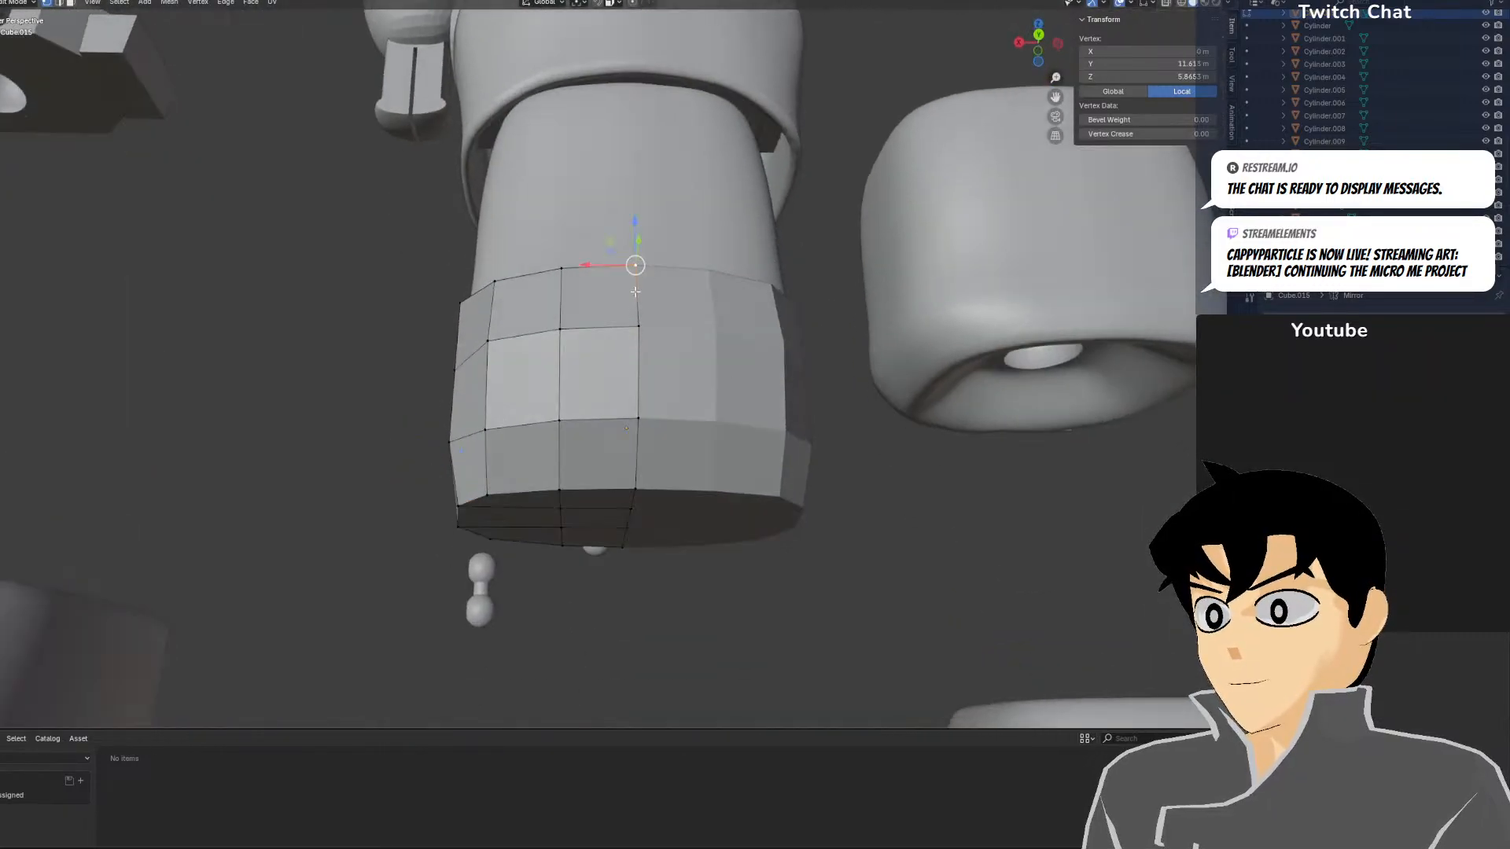
pyautogui.keyDown('shift'); pyautogui.click(639, 327); pyautogui.keyUp('shift')
pyautogui.click(679, 328)
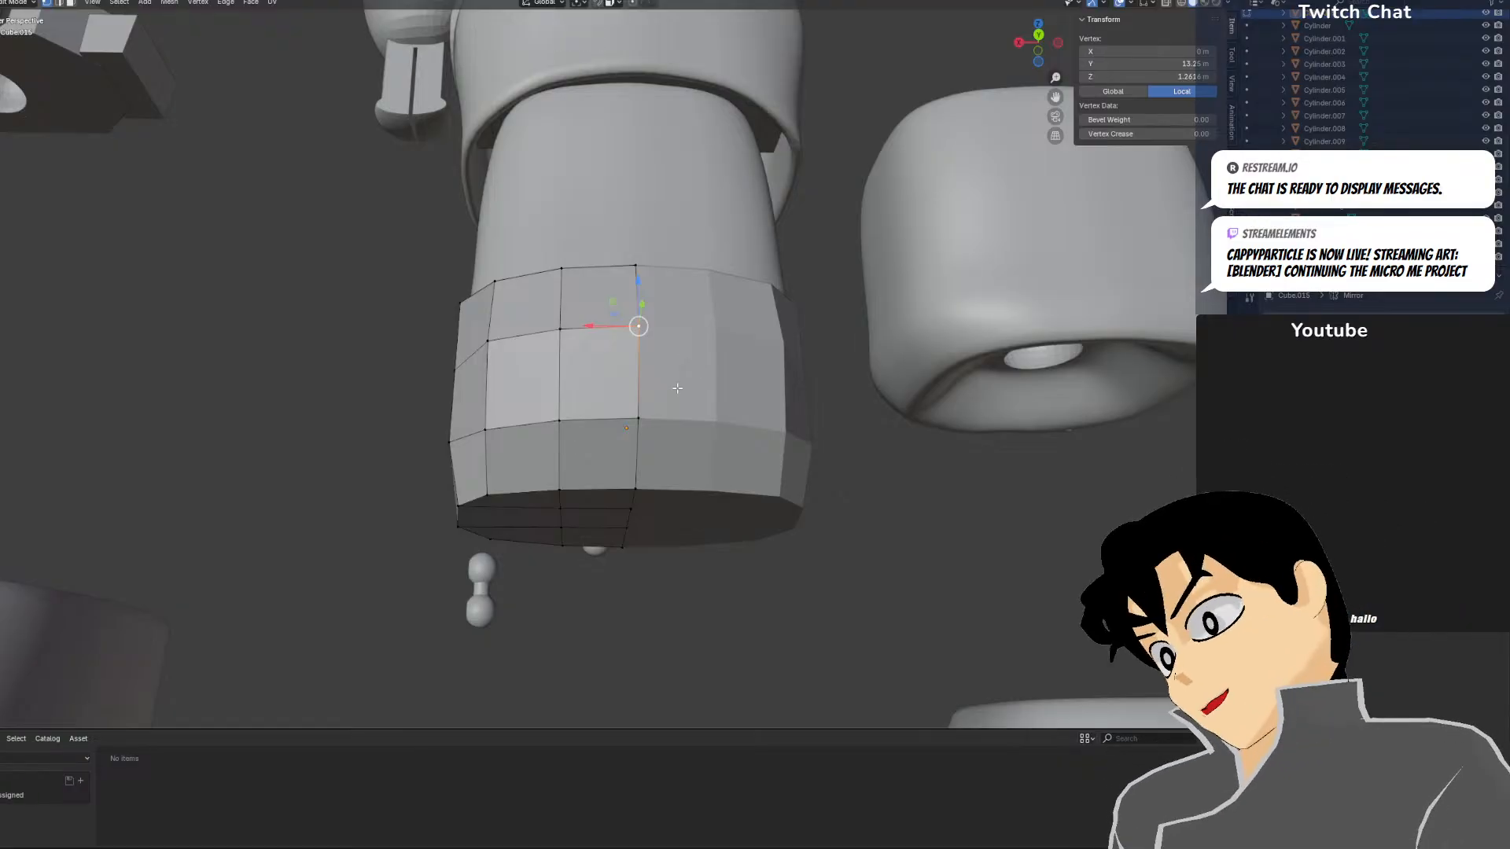
pyautogui.keyDown('shift'); pyautogui.click(643, 415); pyautogui.keyUp('shift')
pyautogui.moveTo(656, 397); pyautogui.dragTo(672, 267, button='middle')
pyautogui.moveTo(657, 221); pyautogui.dragTo(651, 302)
pyautogui.moveTo(654, 241); pyautogui.dragTo(650, 268)
pyautogui.moveTo(650, 268); pyautogui.dragTo(750, 401, button='middle')
# In a wireframe side view, flatten the block's top vertex ring with a Z scale of 0 and lower it slightly
pyautogui.press('KP_3')
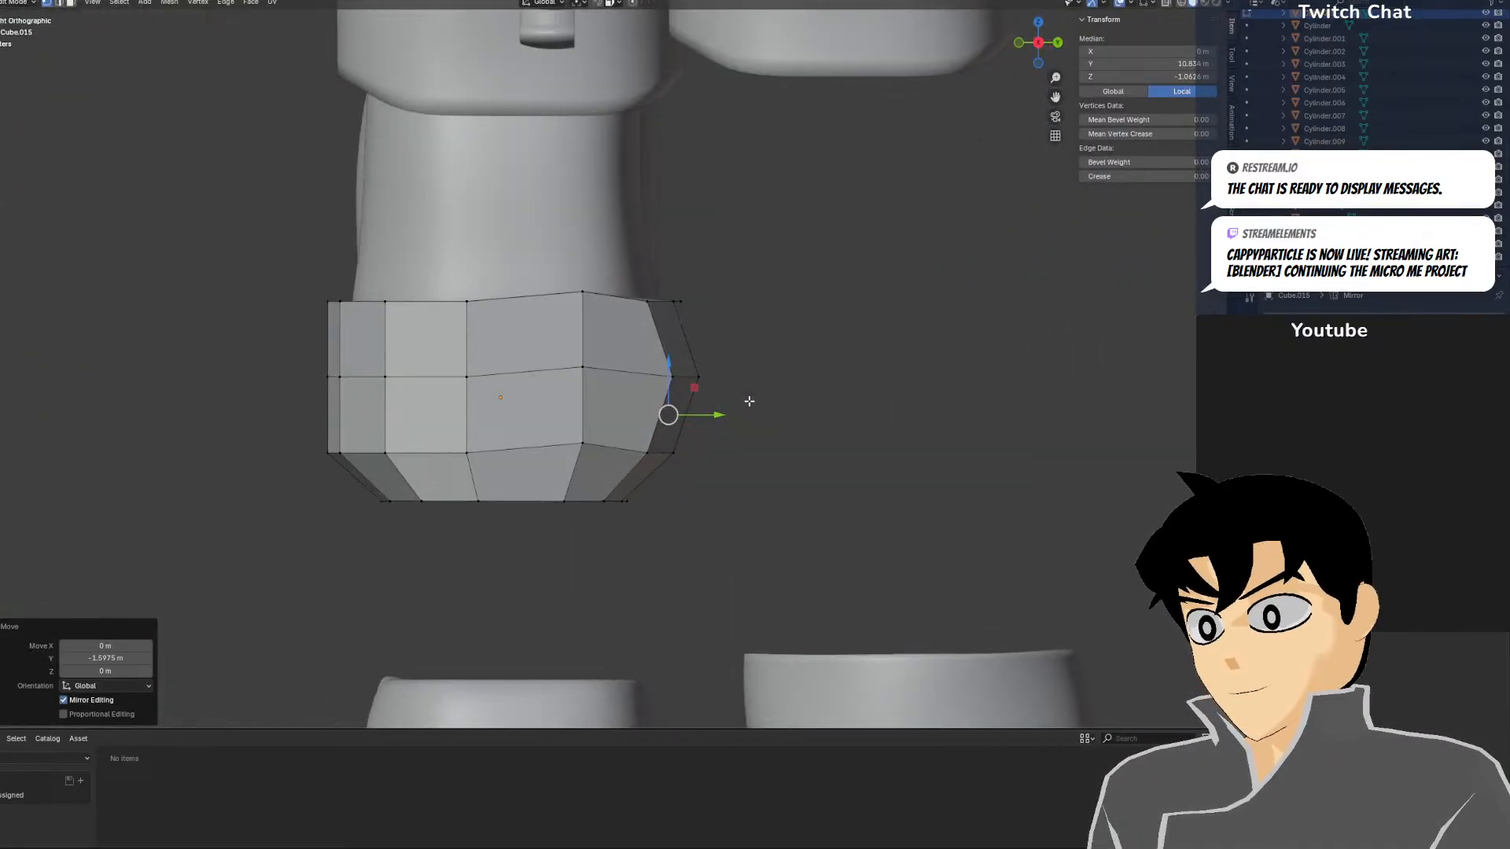
pyautogui.hotkey('shift', 'z')
pyautogui.moveTo(241, 221); pyautogui.dragTo(706, 322)
pyautogui.press('s')
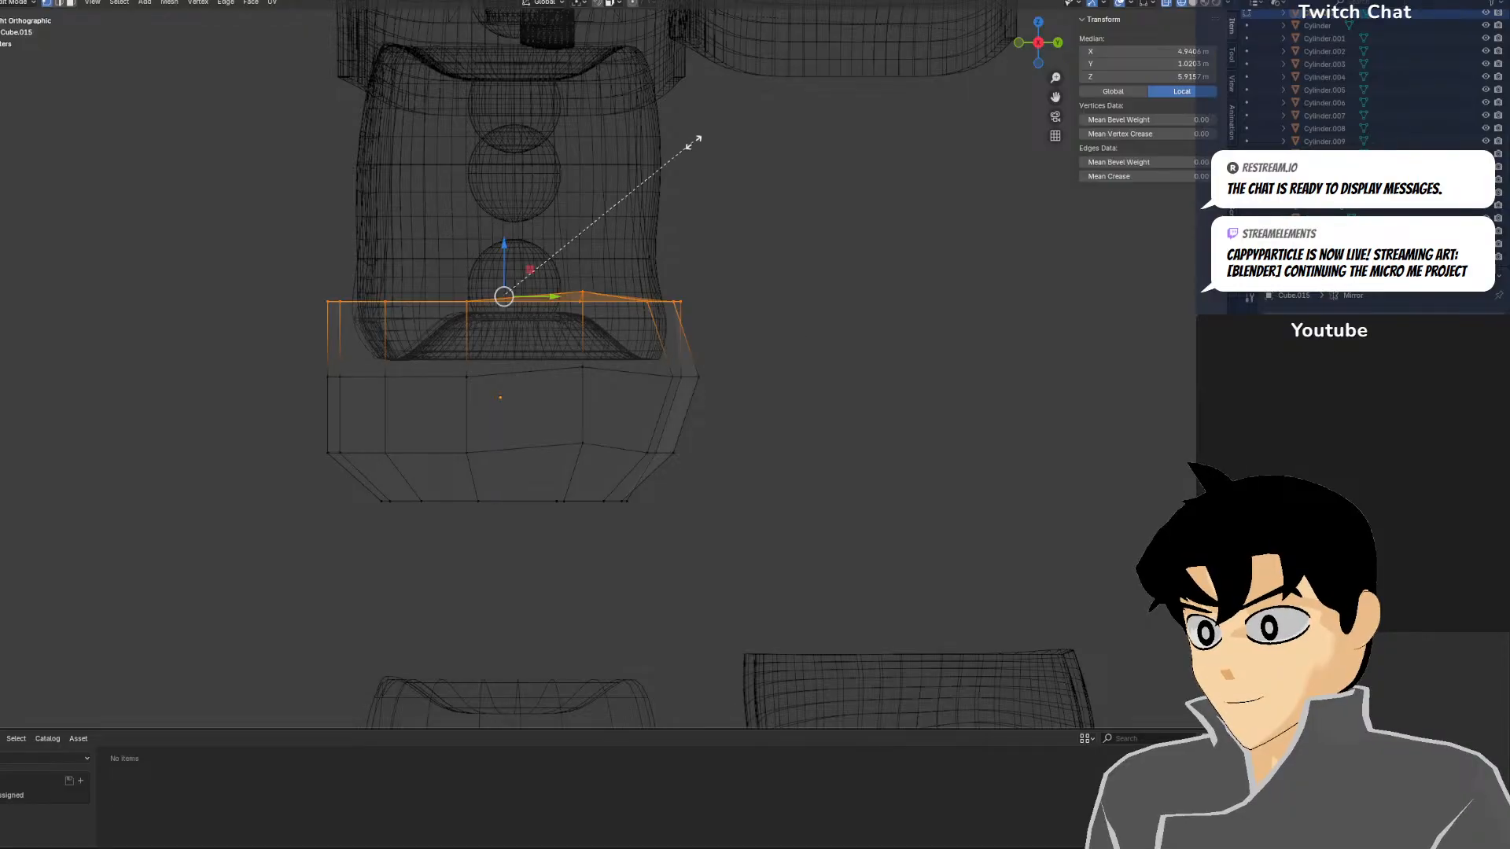
pyautogui.press('z')
pyautogui.press('0')
pyautogui.press('Return')
pyautogui.hotkey('shift', 'z')
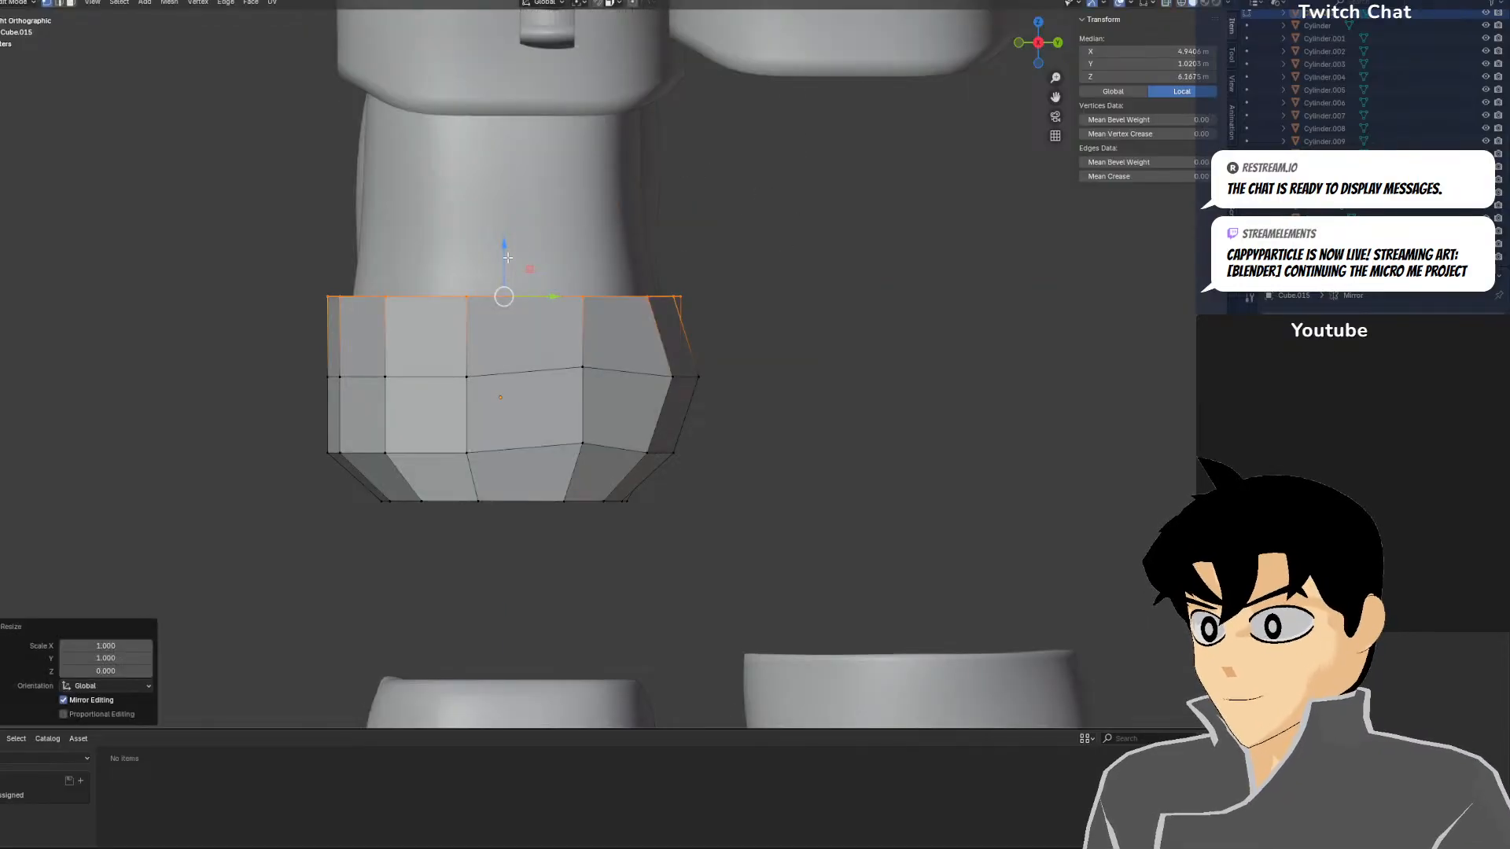
pyautogui.moveTo(507, 258); pyautogui.dragTo(505, 266)
# Move the top ring's rear centre vertex about 0.87 m forward along Y
pyautogui.moveTo(789, 240); pyautogui.dragTo(665, 177, button='middle')
pyautogui.click(660, 171)
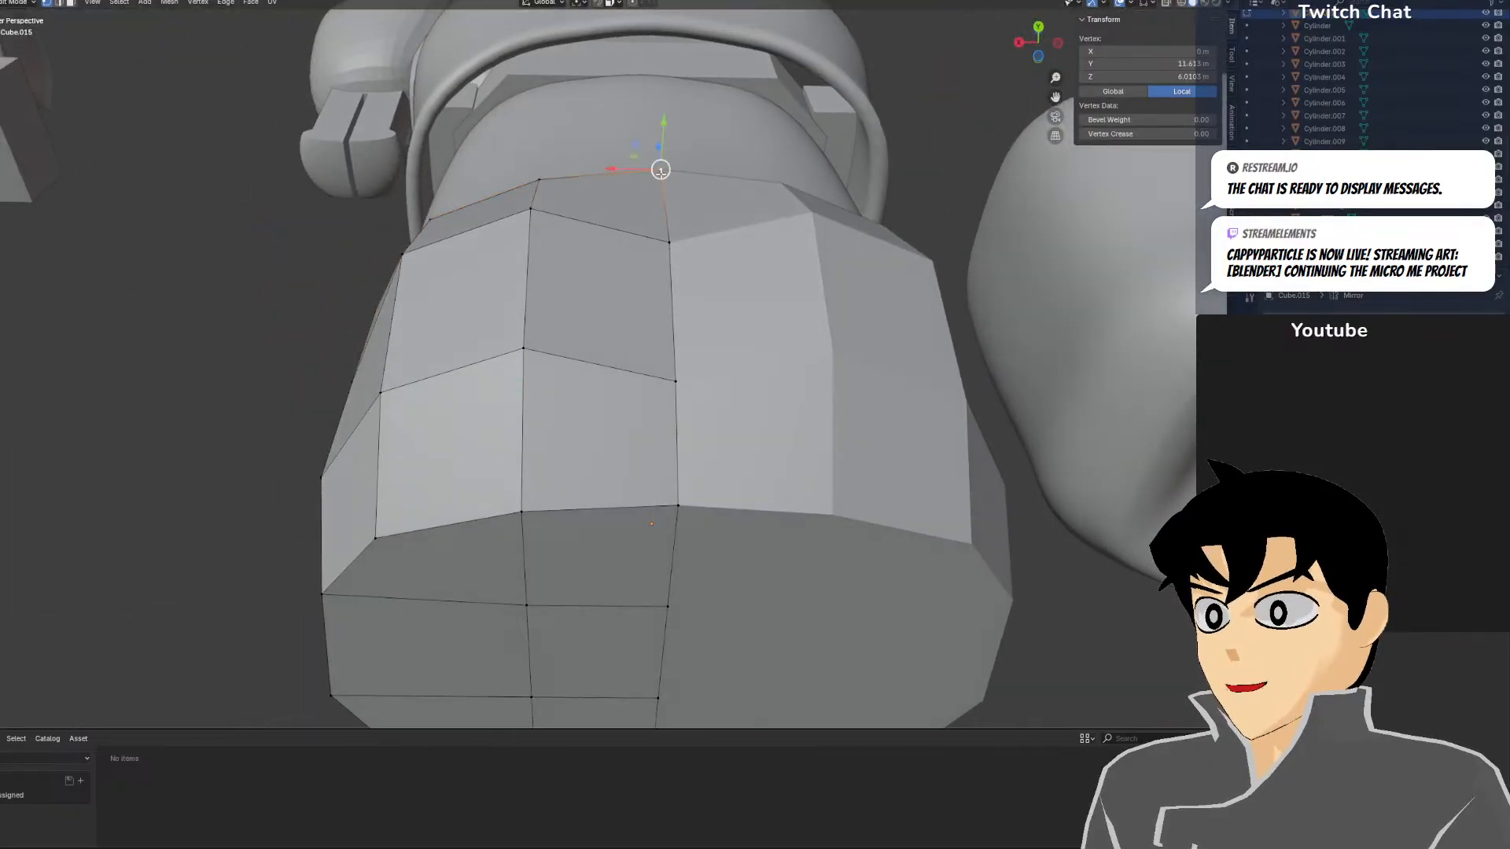
pyautogui.moveTo(663, 132); pyautogui.dragTo(662, 158)
pyautogui.moveTo(662, 157); pyautogui.dragTo(822, 357, button='middle')
# In a wireframe side view, shift the vertex columns in the middle of the block's side slightly backward along Y
pyautogui.press('KP_3')
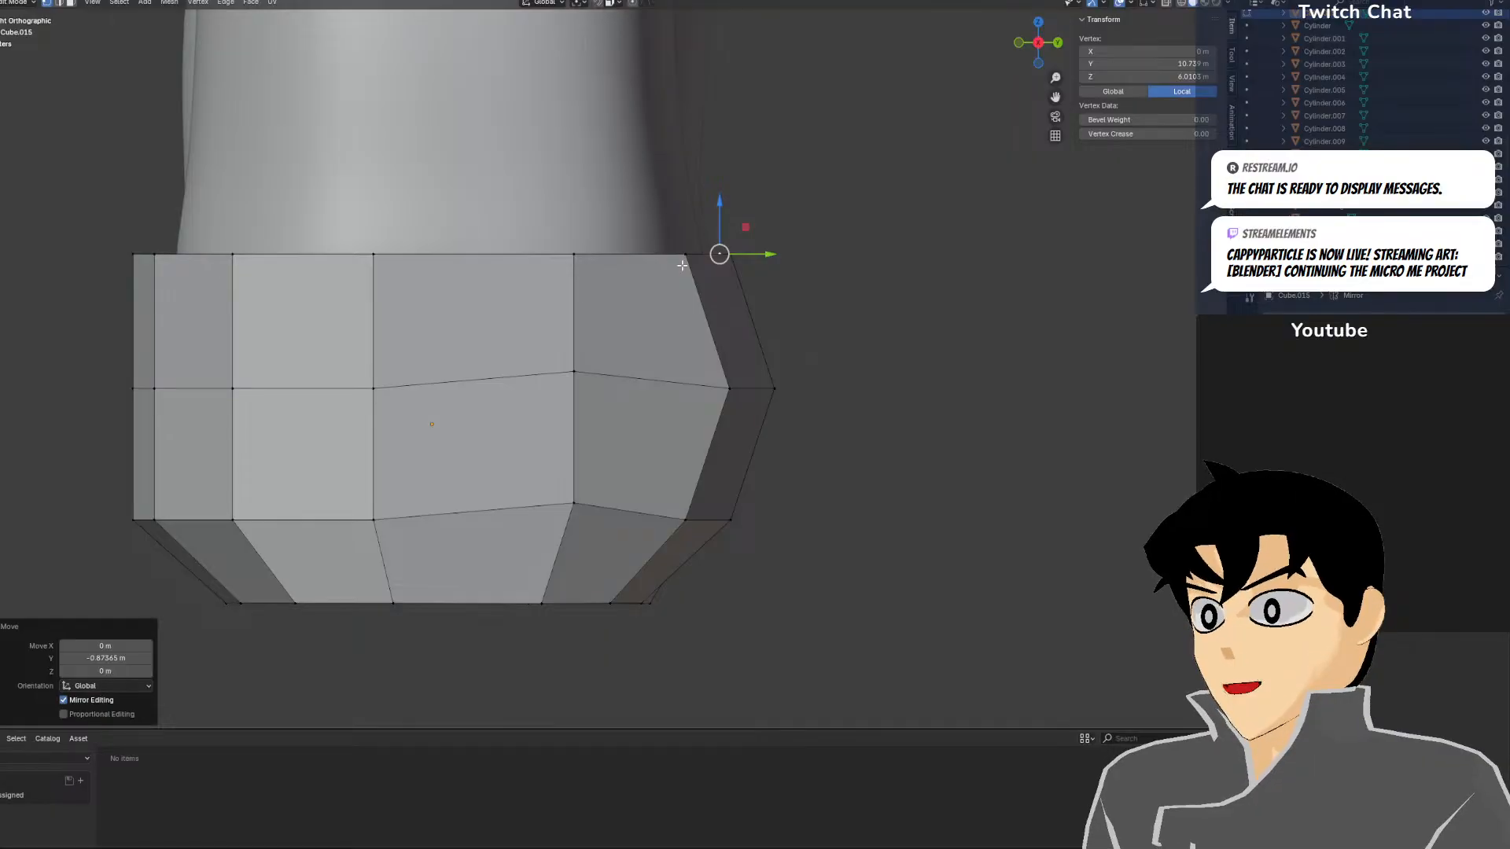
pyautogui.hotkey('alt', 'z')
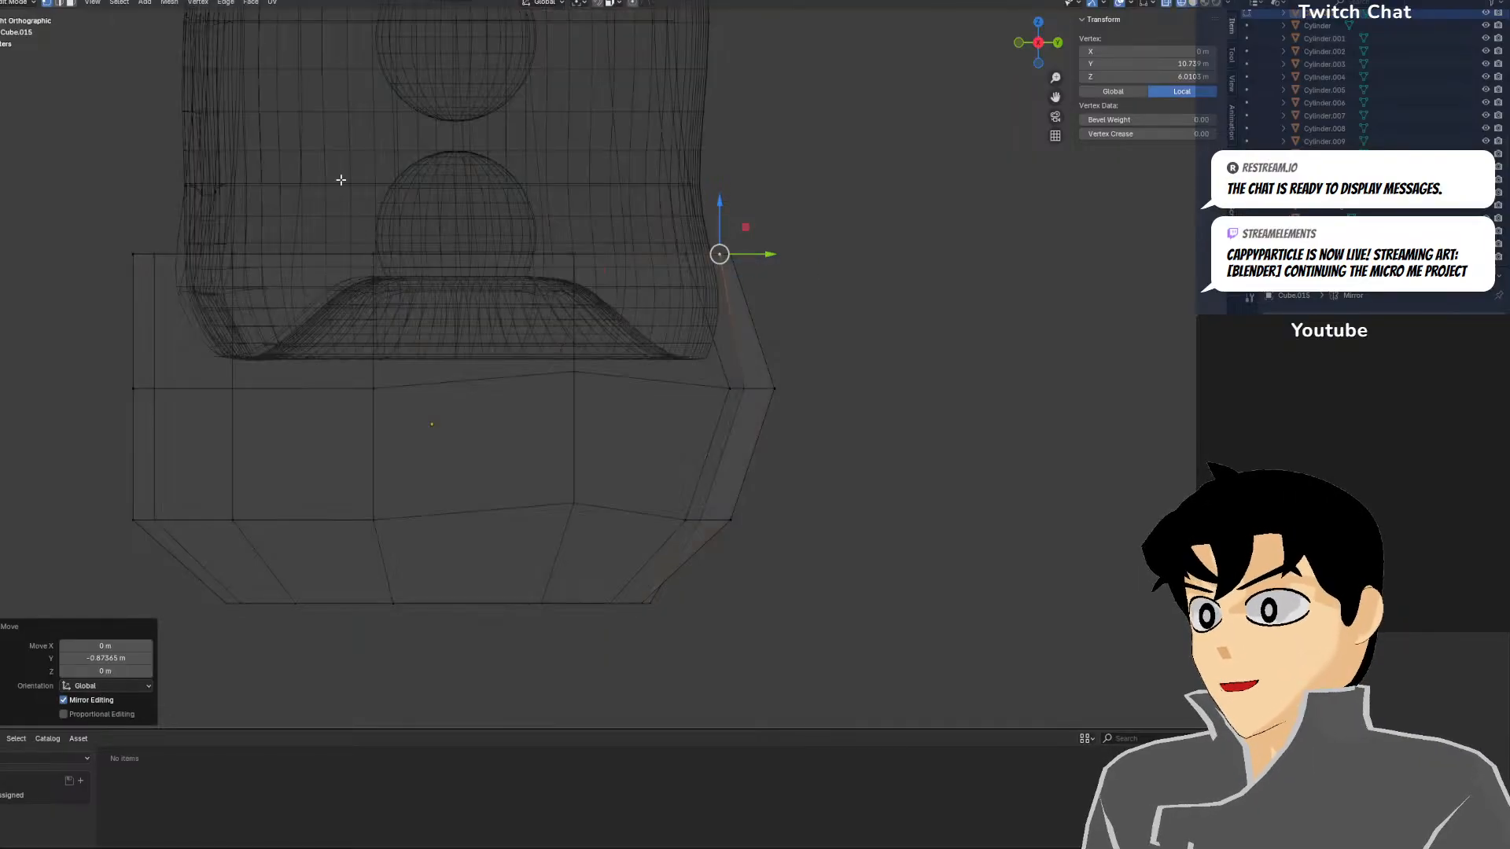
pyautogui.hotkey('alt', 'a')
pyautogui.moveTo(224, 167); pyautogui.dragTo(616, 533)
pyautogui.moveTo(444, 383); pyautogui.dragTo(468, 384)
# Flatten the ring just above the block's underside by scaling its vertices to 0 along Z
pyautogui.click(849, 410)
pyautogui.moveTo(84, 482); pyautogui.dragTo(708, 556)
pyautogui.press('s')
pyautogui.press('z')
pyautogui.click(587, 246)
pyautogui.press('z')
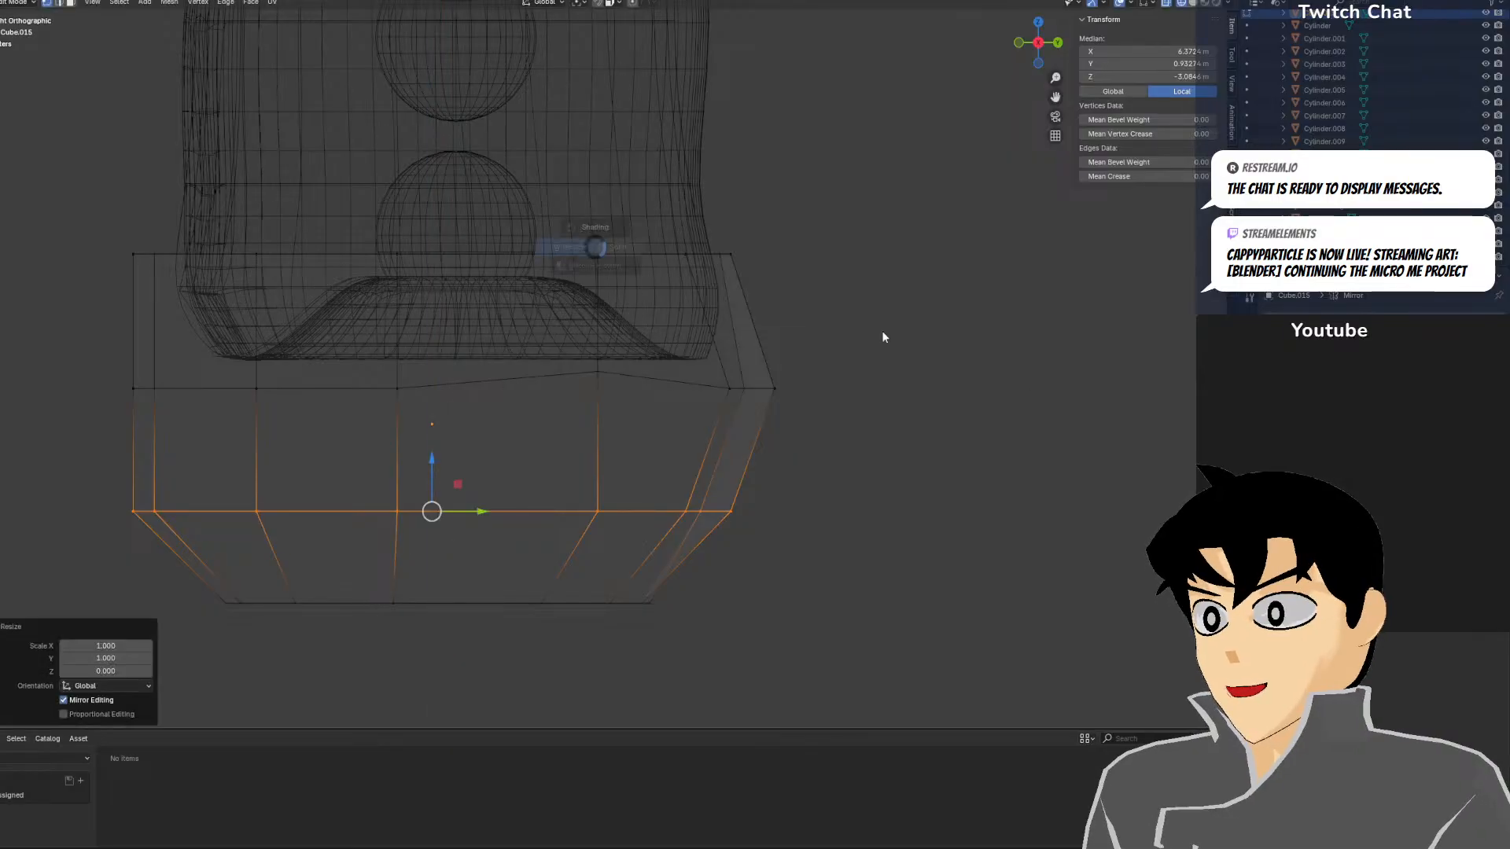
pyautogui.click(881, 334)
# Move the four-vertex column beside the front centre line about 1.83 m outward along X and 0.65 m backward along Y
pyautogui.moveTo(464, 542)
pyautogui.mouseDown(button='middle')
pyautogui.moveTo(511, 551)
pyautogui.moveTo(613, 461)
pyautogui.moveTo(686, 349)
pyautogui.moveTo(610, 194)
pyautogui.moveTo(630, 304)
pyautogui.moveTo(674, 272)
pyautogui.moveTo(718, 498)
pyautogui.mouseUp(button='middle')
pyautogui.scroll(-4, 686, 349)
pyautogui.click(626, 312)
pyautogui.keyDown('shift'); pyautogui.click(598, 230); pyautogui.keyUp('shift')
pyautogui.keyDown('shift'); pyautogui.click(595, 202); pyautogui.keyUp('shift')
pyautogui.keyDown('shift'); pyautogui.click(593, 175); pyautogui.keyUp('shift')
pyautogui.press('g')
pyautogui.click(716, 261)
pyautogui.press('z')
pyautogui.click(610, 541)
# Examine the block's shape from below and from the front in wireframe and solid shading
pyautogui.press('ctrl+KP_7')
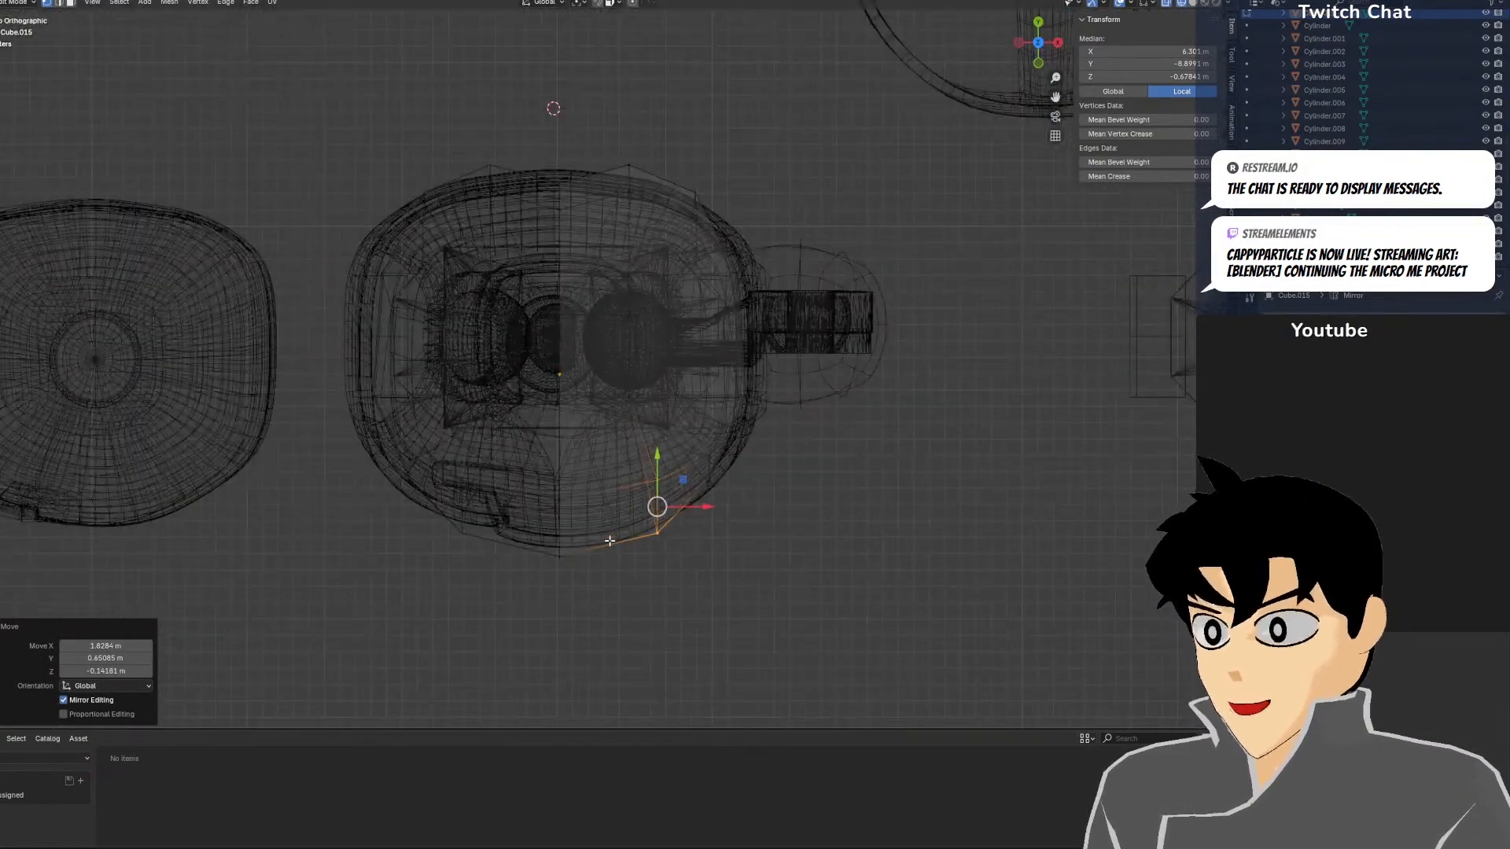
pyautogui.moveTo(700, 424); pyautogui.dragTo(698, 279, button='middle')
pyautogui.press('z')
pyautogui.click(765, 351)
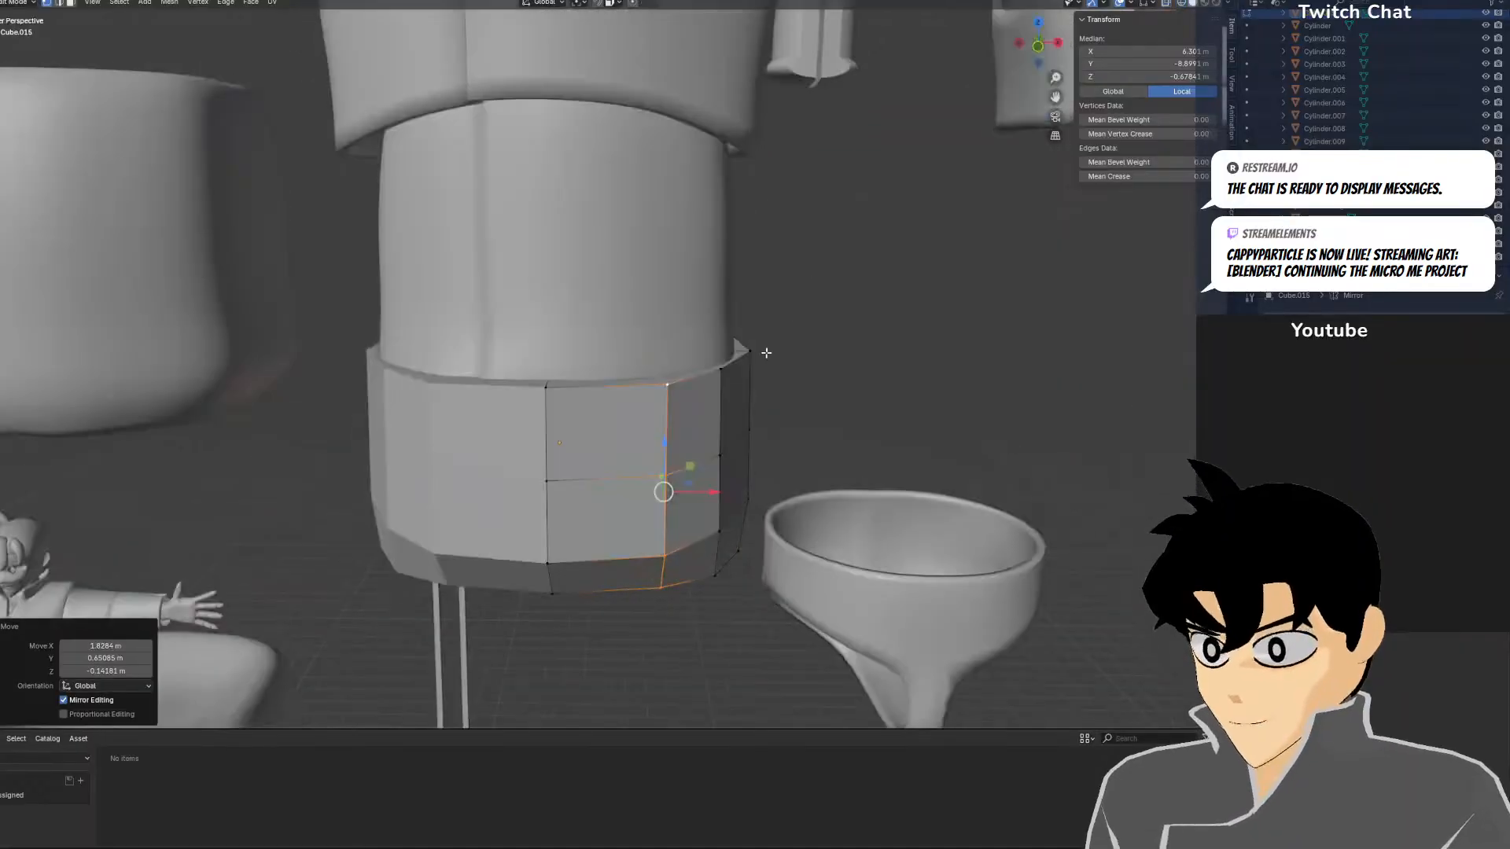
pyautogui.moveTo(765, 351); pyautogui.dragTo(779, 324, button='middle')
pyautogui.press('KP_1')
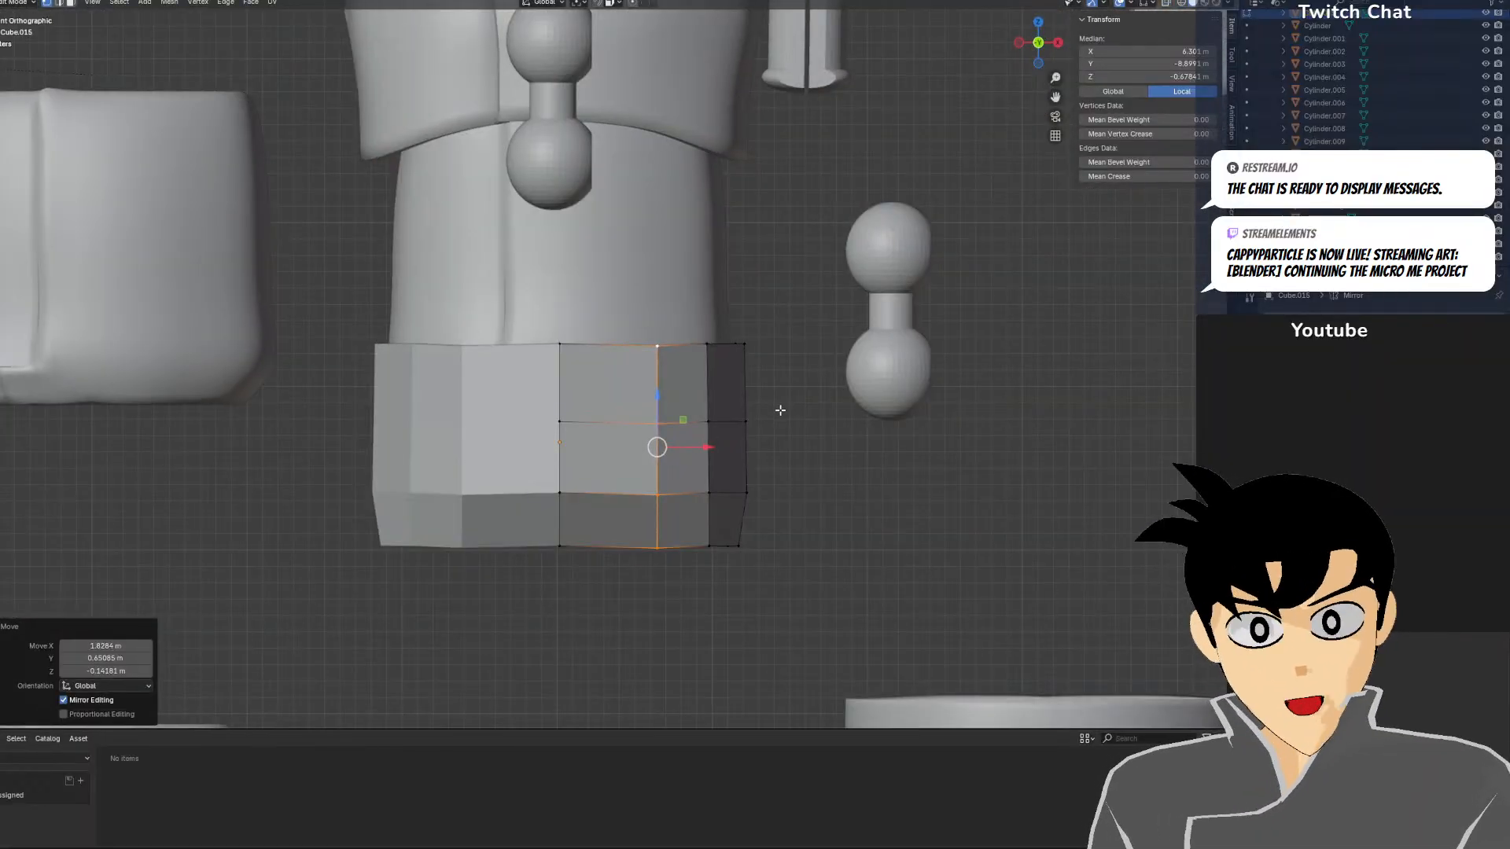
pyautogui.keyDown('shift'); pyautogui.moveTo(780, 410); pyautogui.dragTo(809, 209, button='middle'); pyautogui.keyUp('shift')
pyautogui.scroll(3, 811, 228)
pyautogui.press('z')
pyautogui.click(472, 340)
pyautogui.press('a')
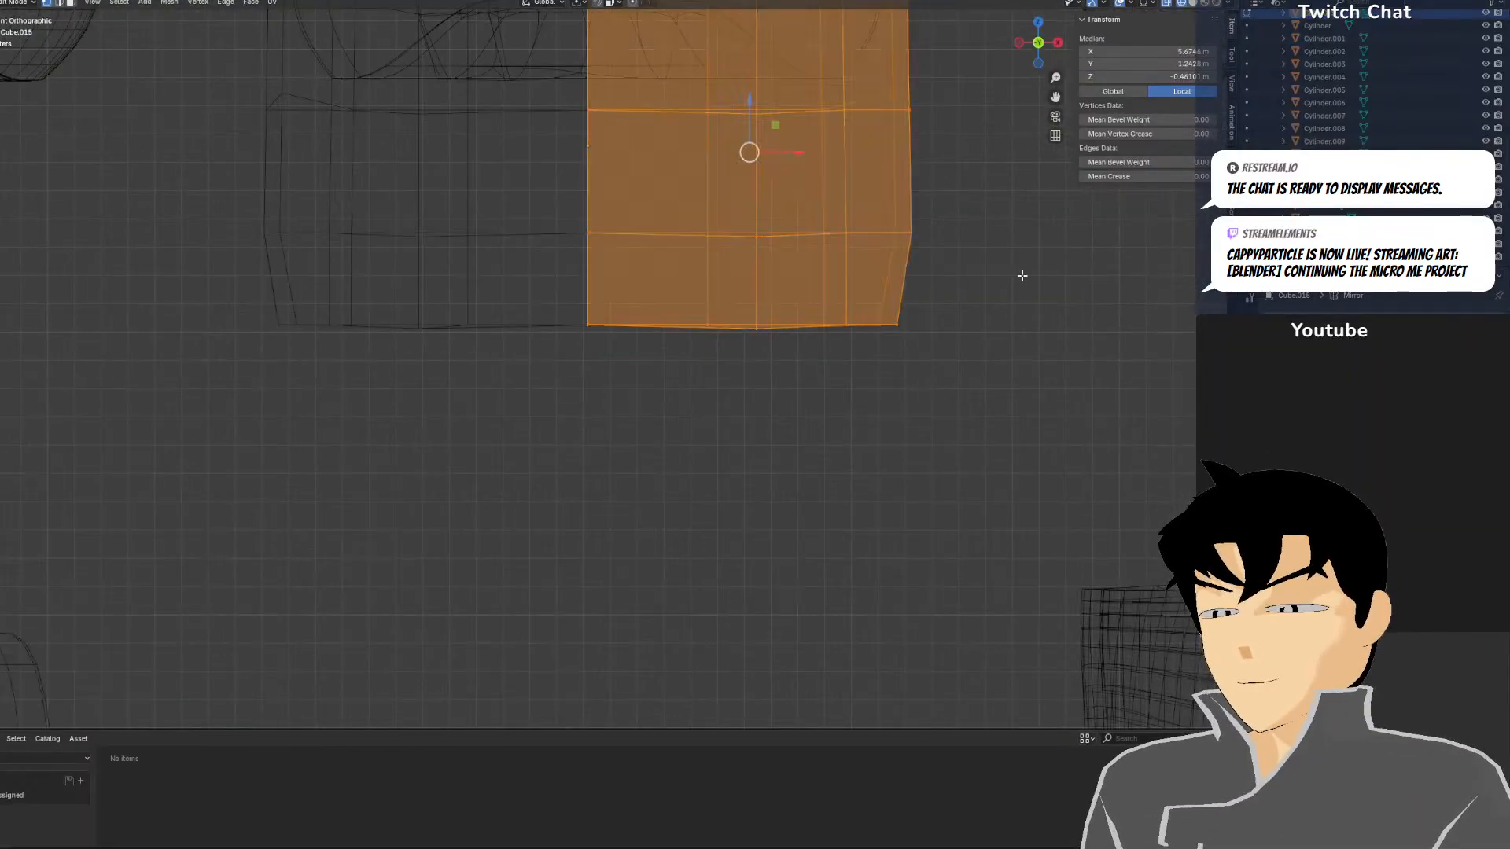
pyautogui.moveTo(1022, 276)
pyautogui.mouseDown(button='middle')
pyautogui.moveTo(1004, 294)
pyautogui.moveTo(1048, 351)
pyautogui.moveTo(1031, 259)
pyautogui.mouseUp(button='middle')
pyautogui.hotkey('shift', 'z')
pyautogui.hotkey('alt', 'a')
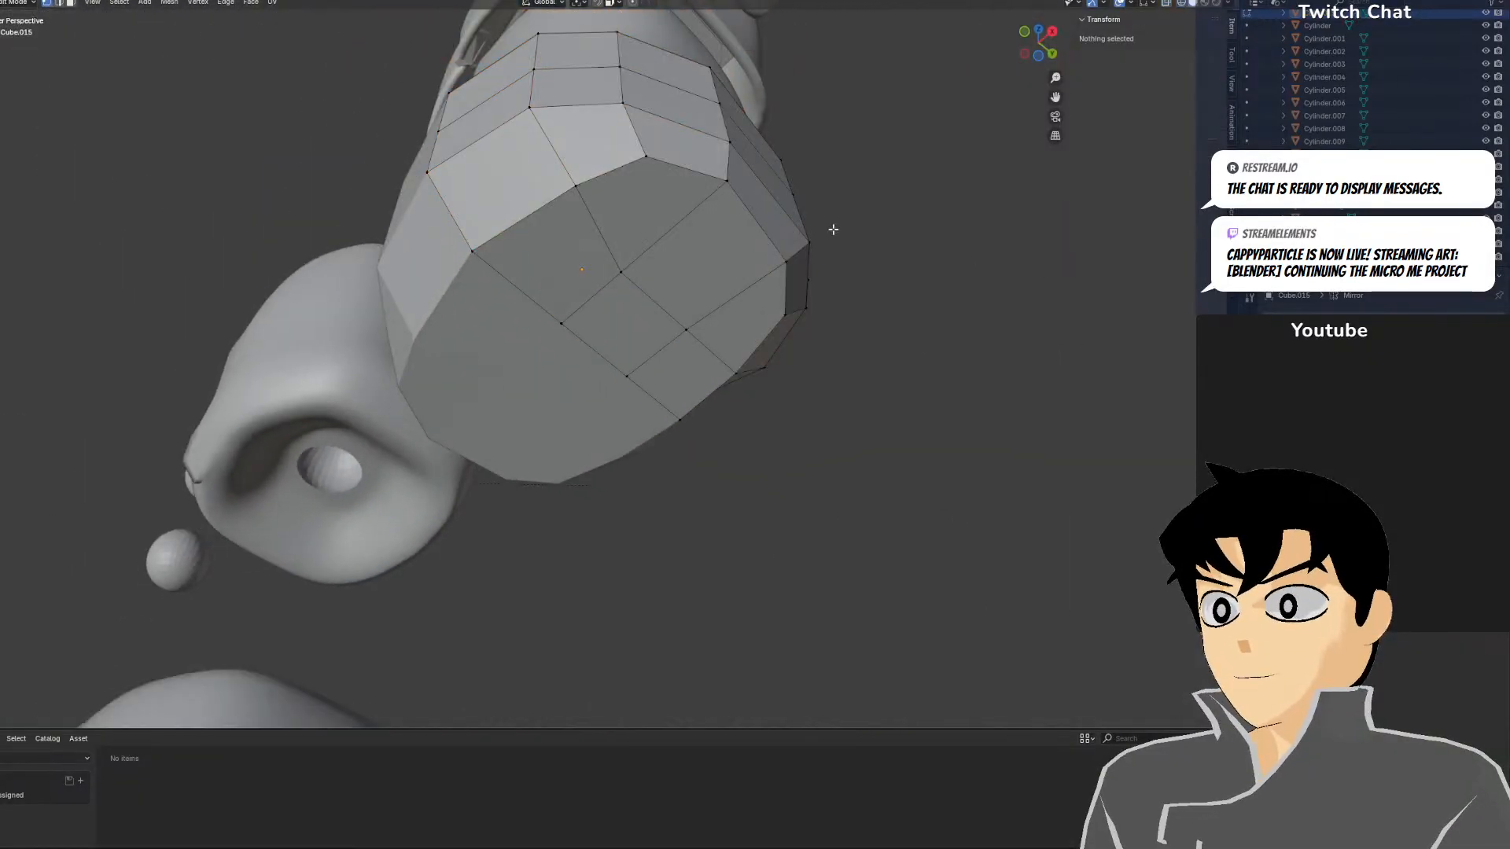
# Delete the two outermost underside vertices and the two ring vertices directly above them on the block's side
pyautogui.moveTo(833, 229); pyautogui.dragTo(767, 224, button='middle')
pyautogui.click(590, 147)
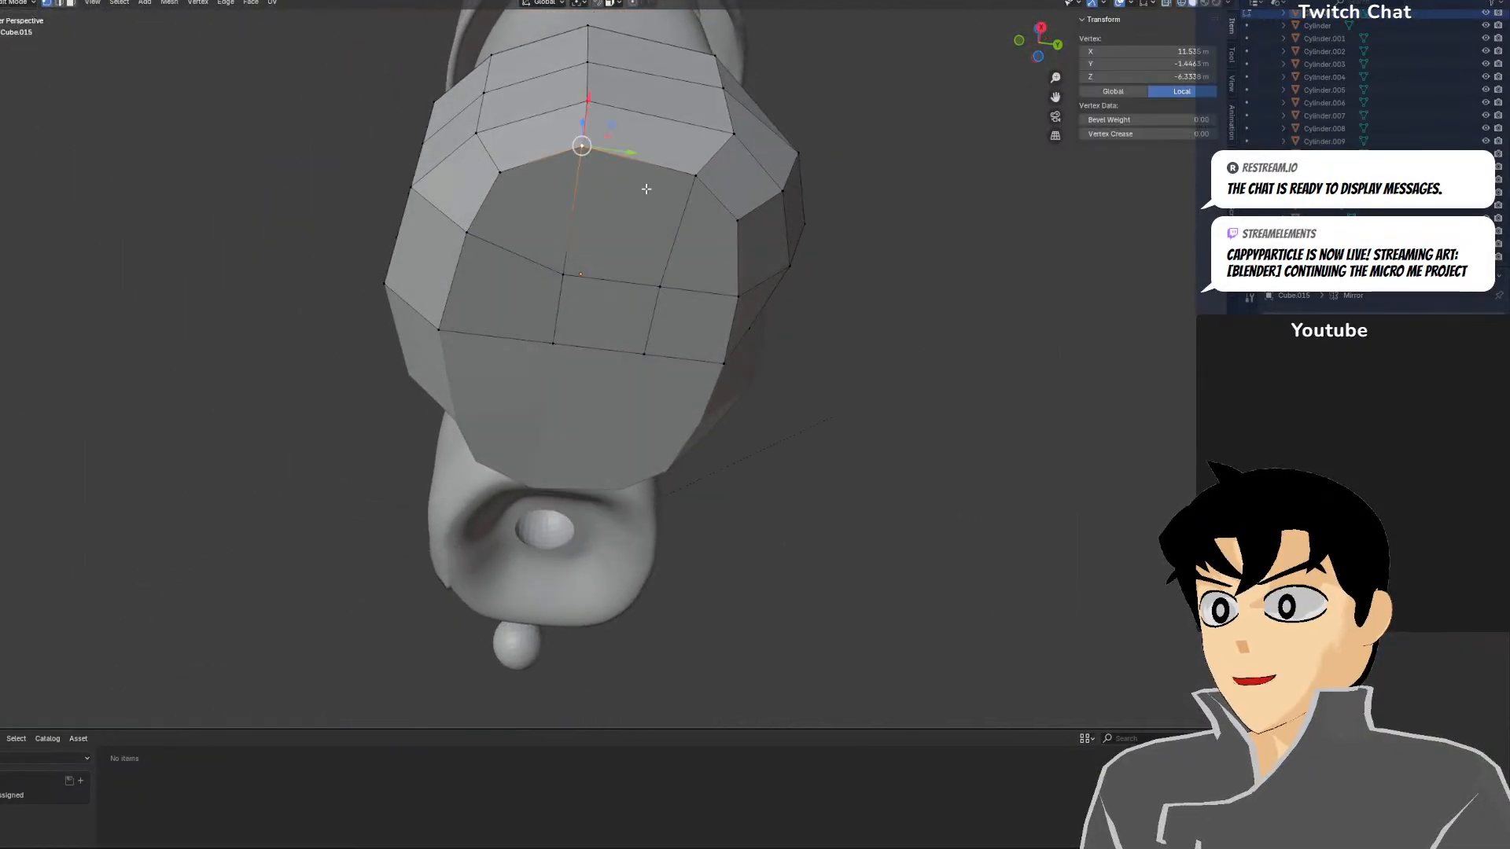
pyautogui.keyDown('shift'); pyautogui.click(673, 179); pyautogui.keyUp('shift')
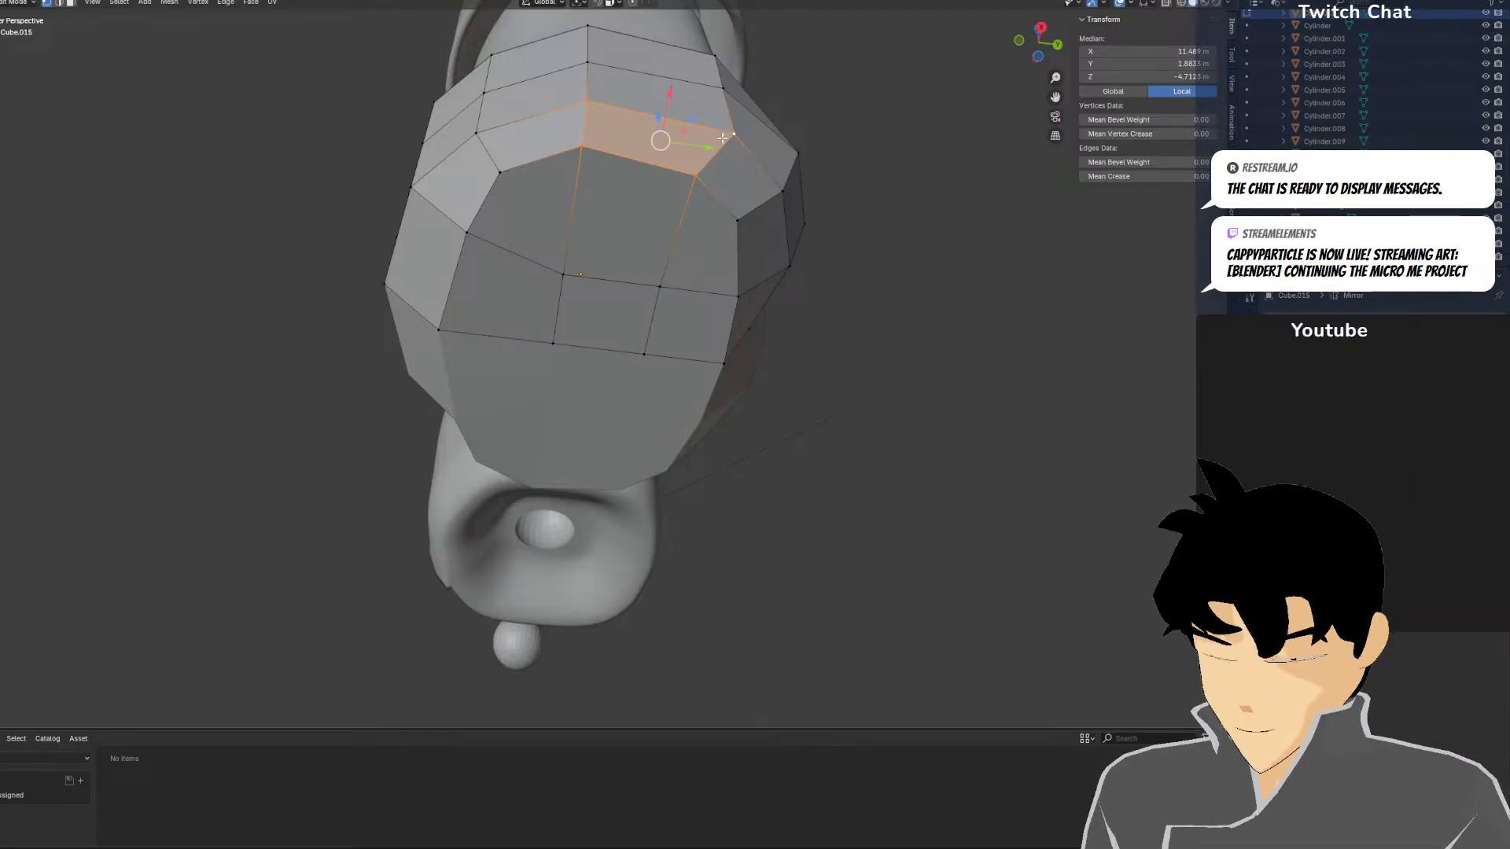
pyautogui.press('x')
pyautogui.click(722, 139)
pyautogui.moveTo(722, 138); pyautogui.dragTo(839, 249, button='middle')
pyautogui.hotkey('ctrl', 'z')
pyautogui.press('x')
pyautogui.click(714, 195)
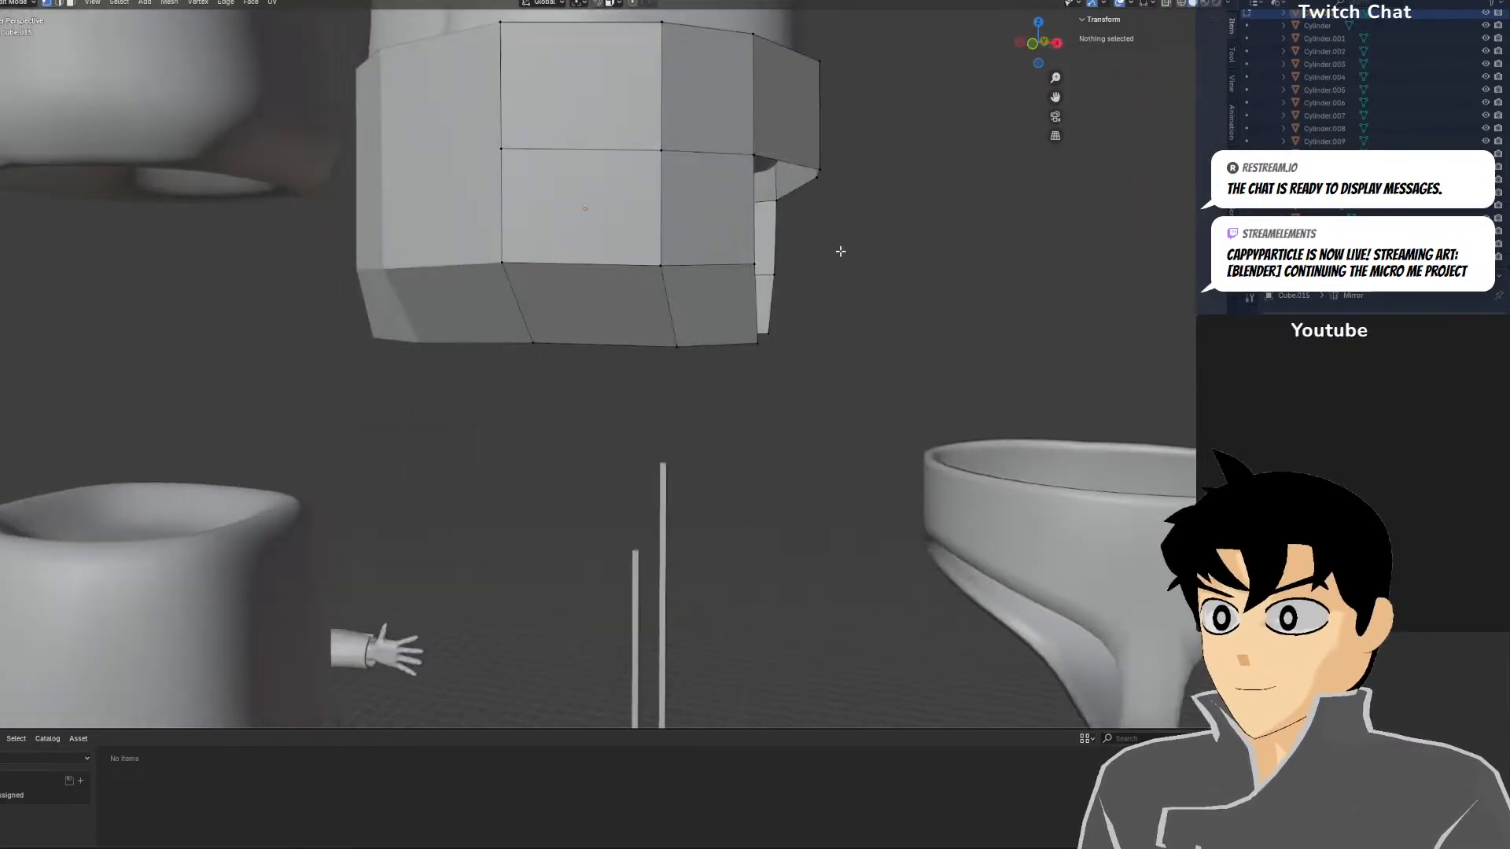
# In the front view, delete the outer front underside vertex and the ring vertex above it to enlarge the side opening
pyautogui.press('KP_1')
pyautogui.click(762, 332)
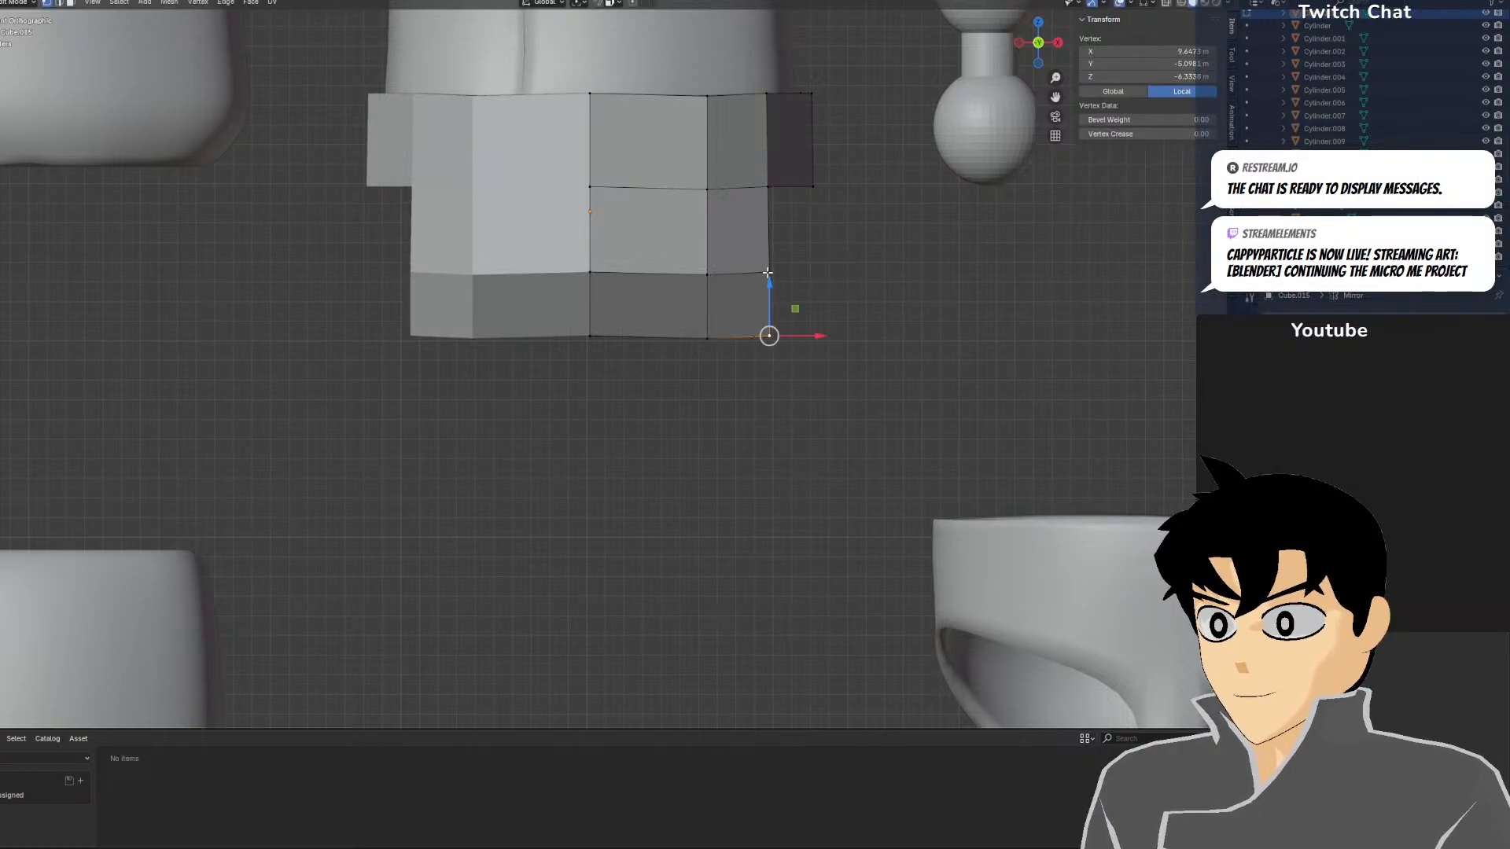
pyautogui.keyDown('shift'); pyautogui.click(761, 270); pyautogui.keyUp('shift')
pyautogui.press('x')
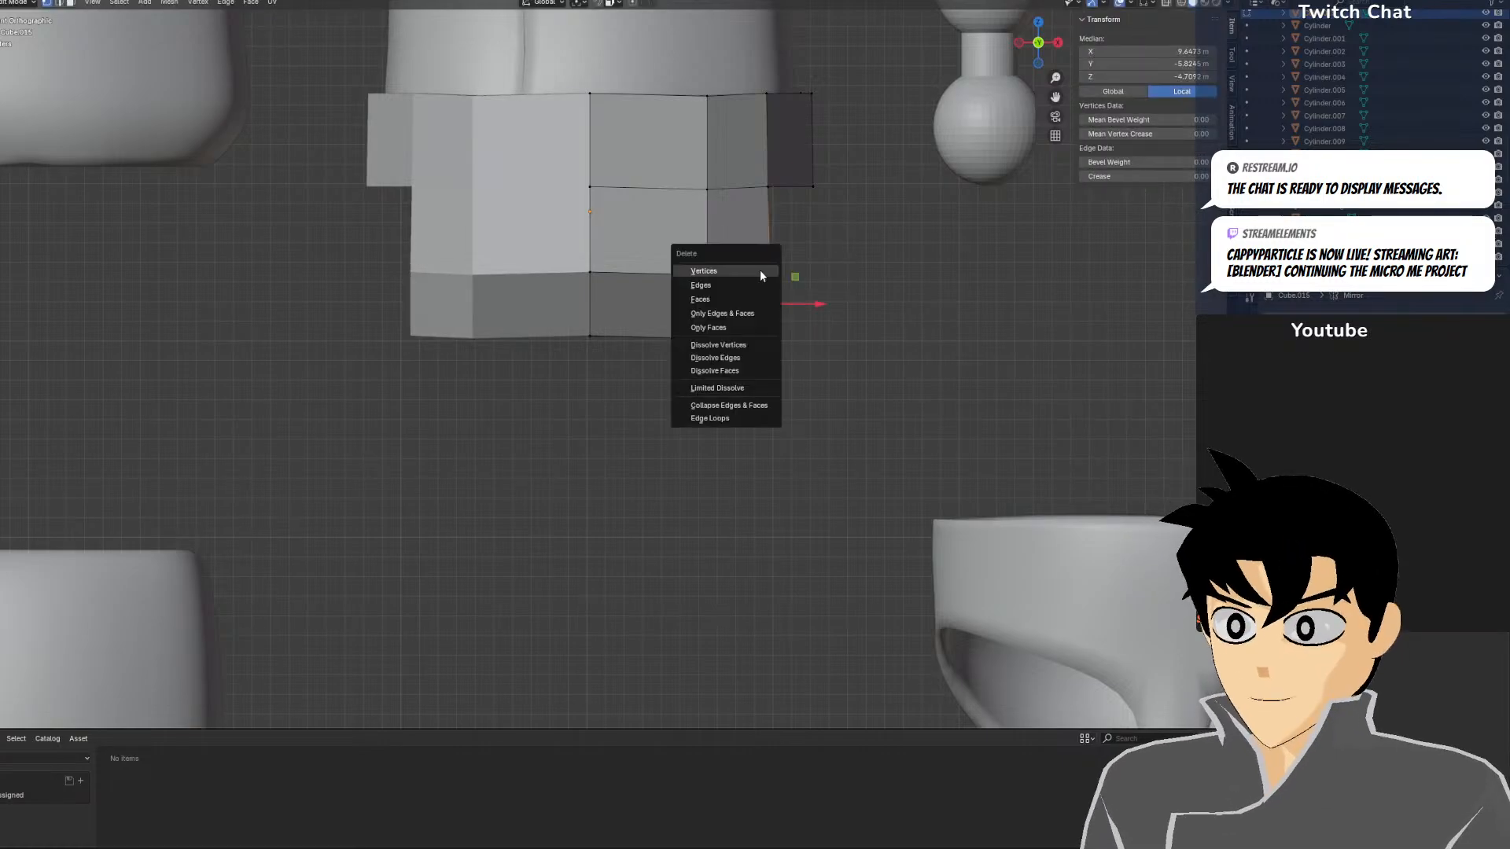
pyautogui.click(760, 270)
# Try to move the vertices along the side opening's inner edge inward along X
pyautogui.moveTo(760, 271); pyautogui.dragTo(722, 238, button='middle')
pyautogui.click(706, 123)
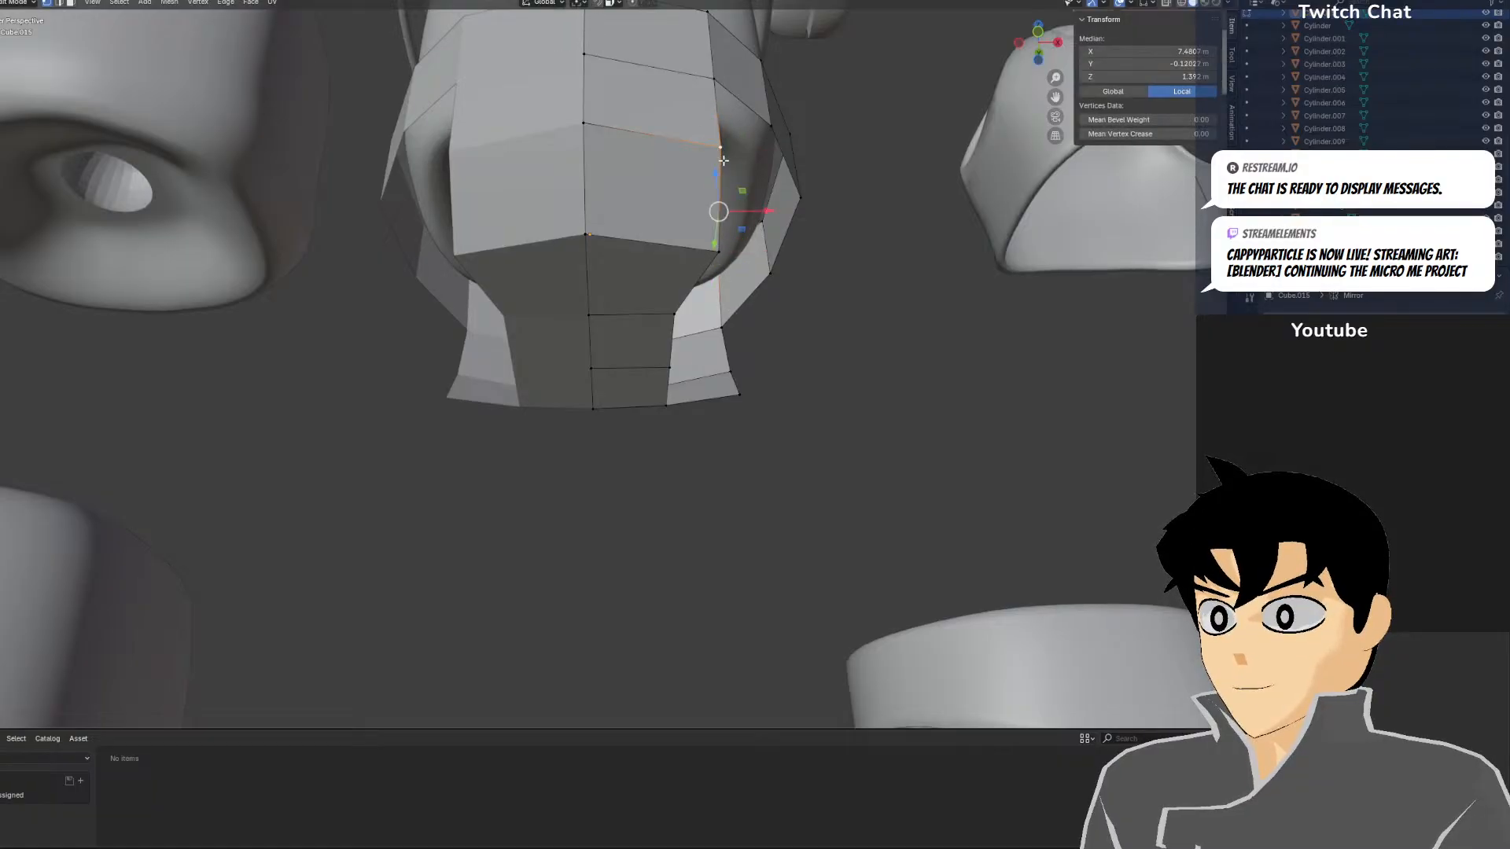
pyautogui.moveTo(768, 214); pyautogui.dragTo(723, 213)
pyautogui.hotkey('ctrl', 'z')
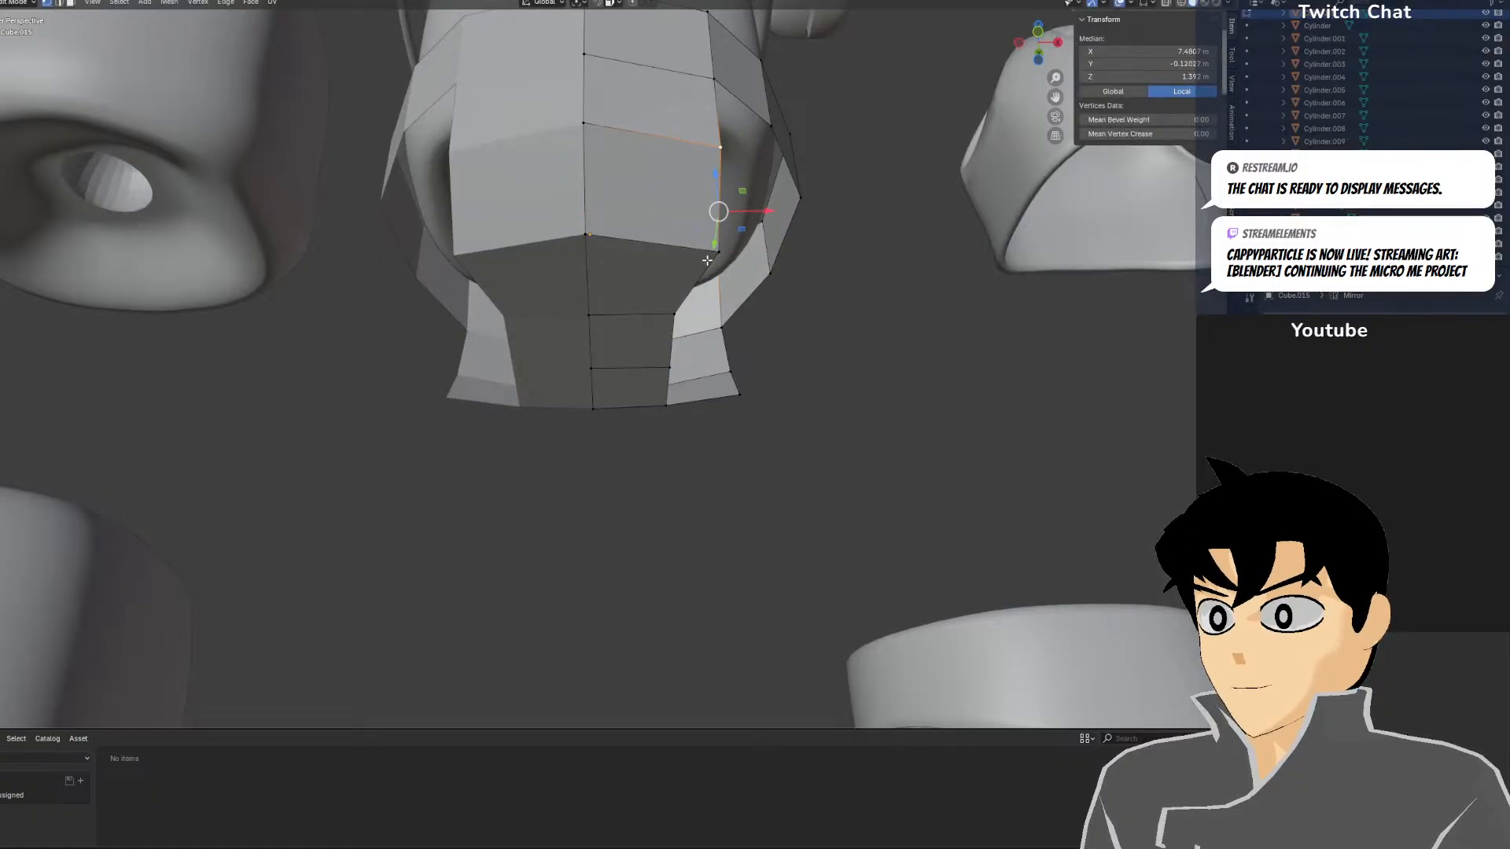
# Move the lower front edge of the side opening about 3.04 m inward along X
pyautogui.moveTo(733, 196); pyautogui.dragTo(681, 244, button='middle')
pyautogui.click(648, 284)
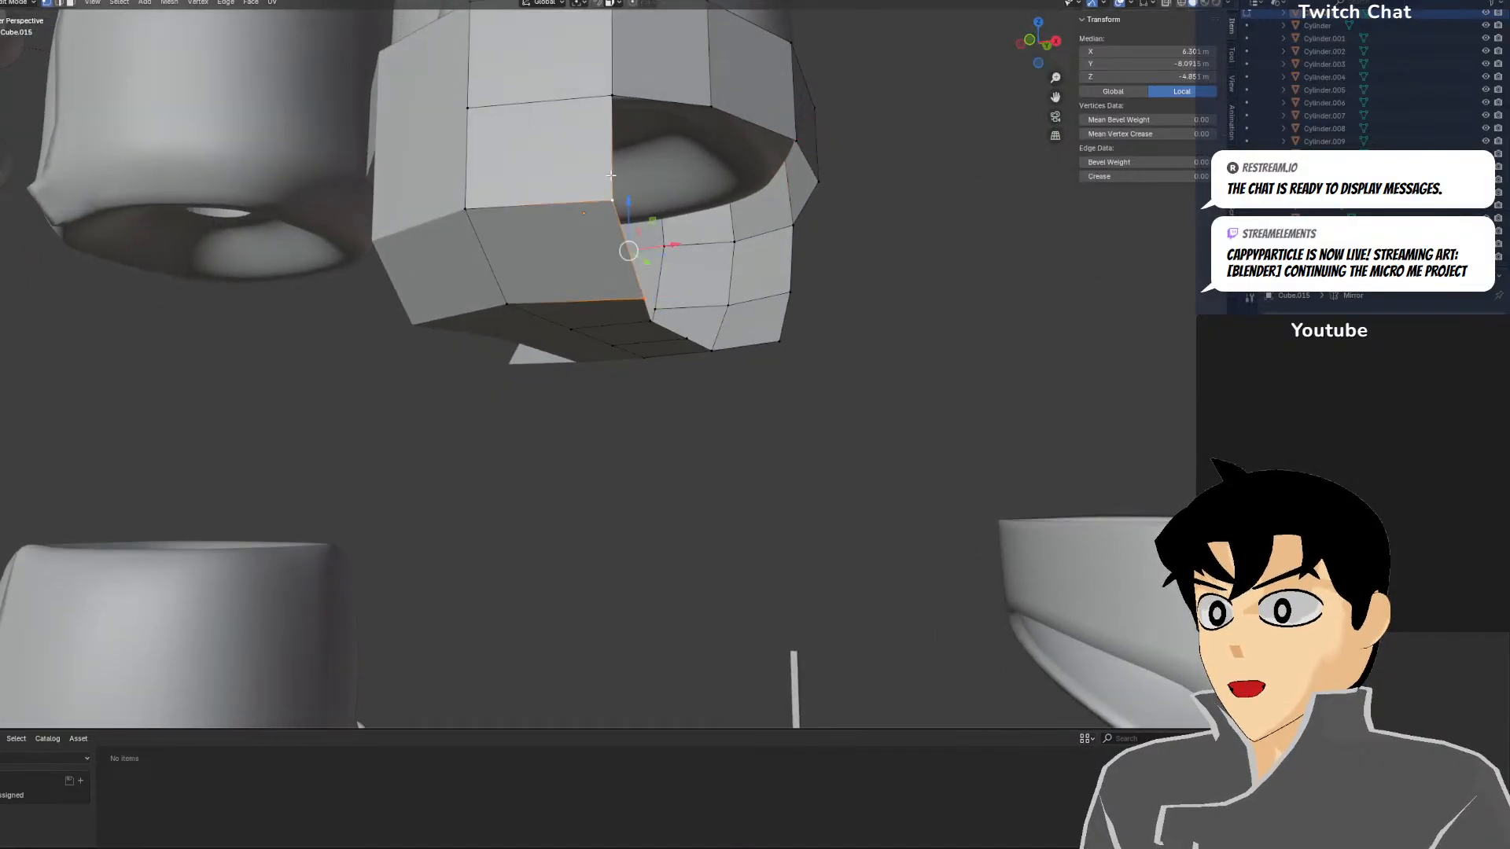
pyautogui.moveTo(681, 250); pyautogui.dragTo(617, 259)
pyautogui.moveTo(617, 259); pyautogui.dragTo(723, 268, button='middle')
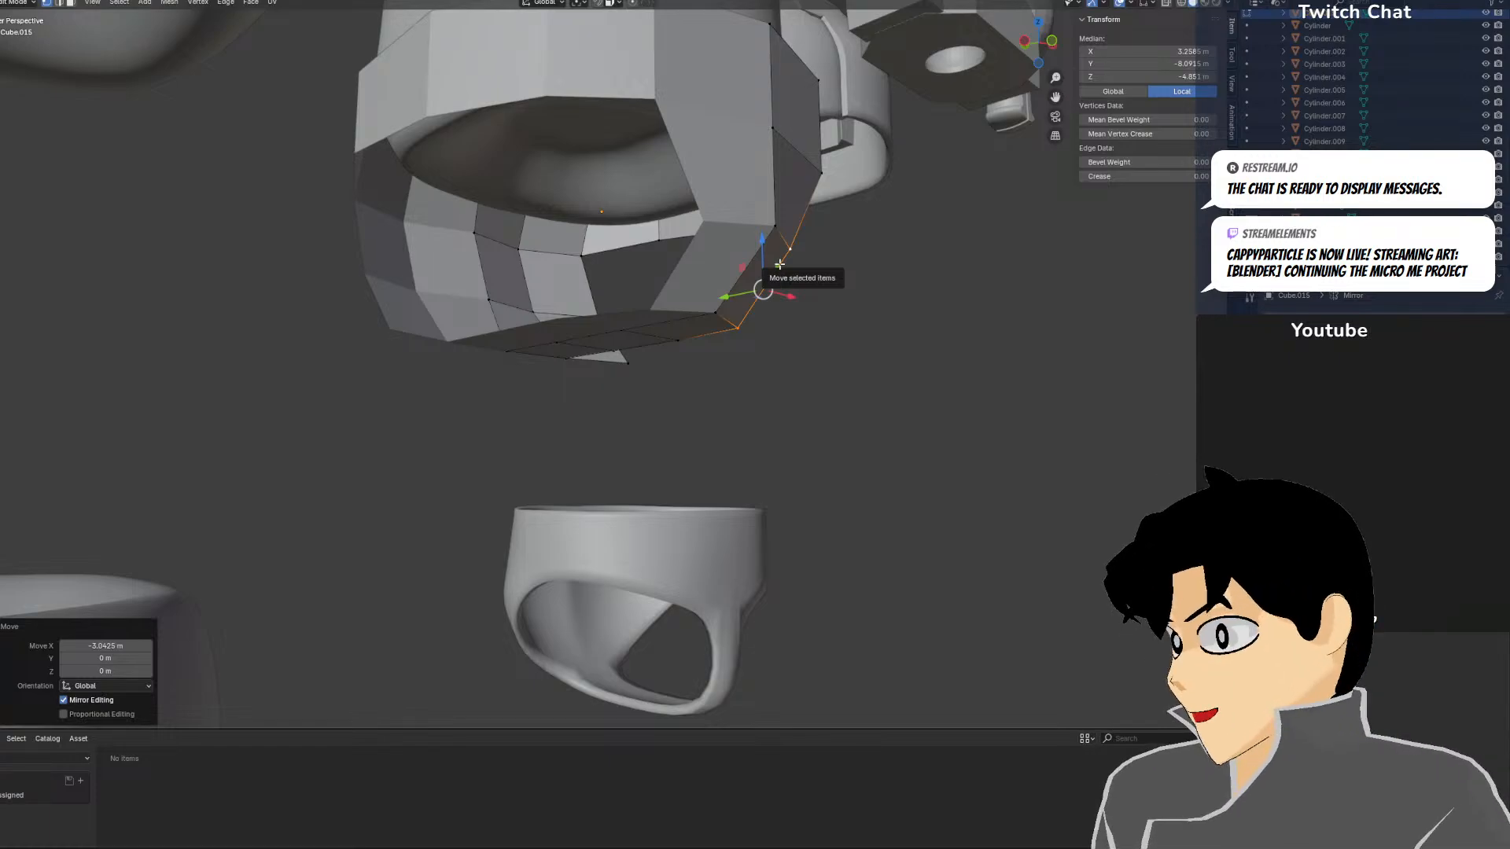
# Move the two middle outer vertices of the underside strip inward along X, the rear one by about 1.97 m
pyautogui.moveTo(786, 5); pyautogui.dragTo(711, 72, button='middle')
pyautogui.scroll(2, 711, 72)
pyautogui.click(700, 273)
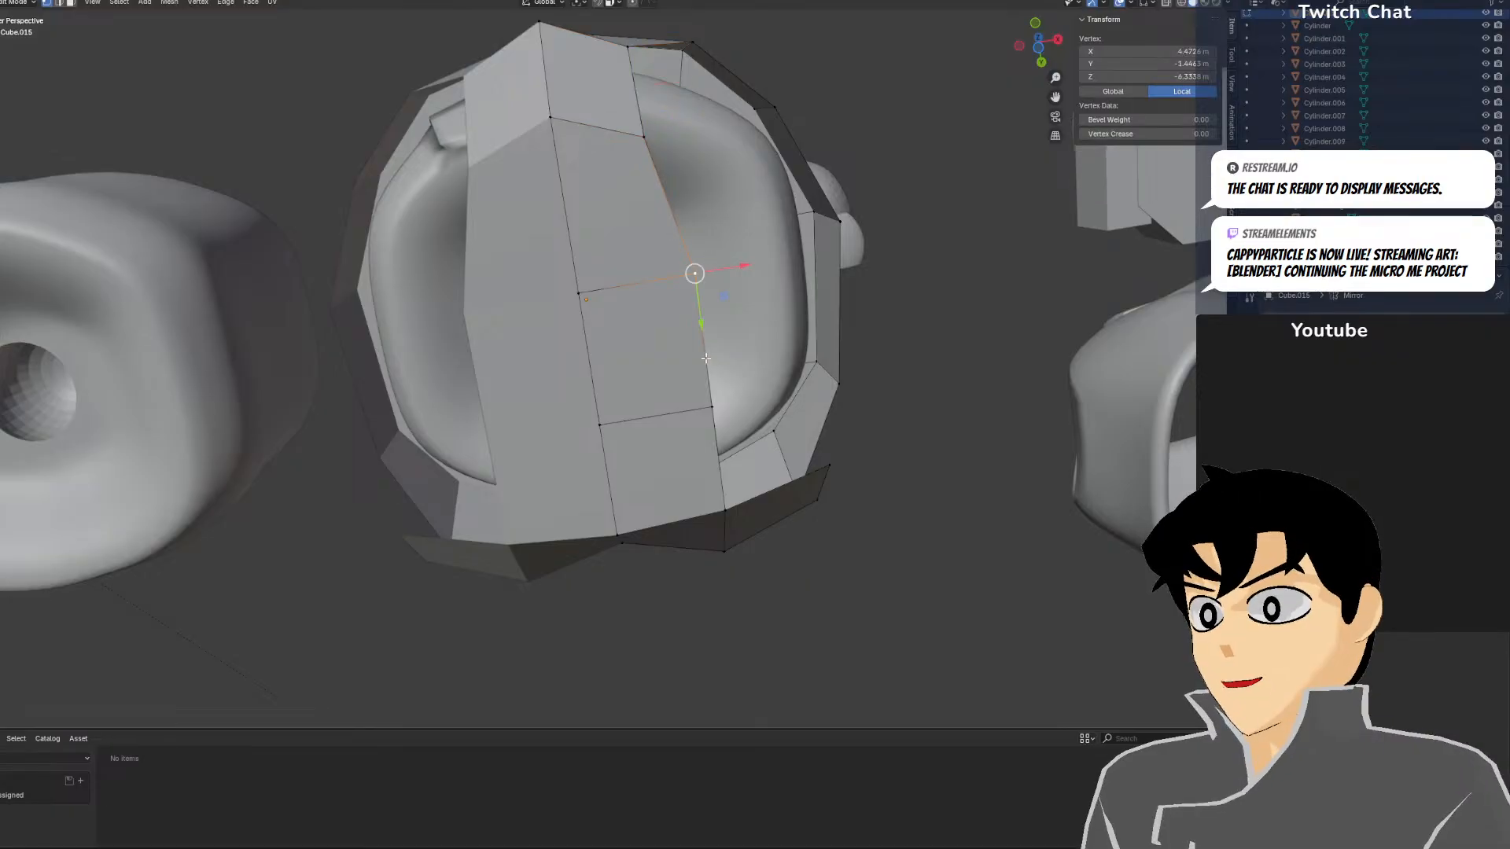
pyautogui.moveTo(746, 272); pyautogui.dragTo(701, 281)
pyautogui.click(712, 407)
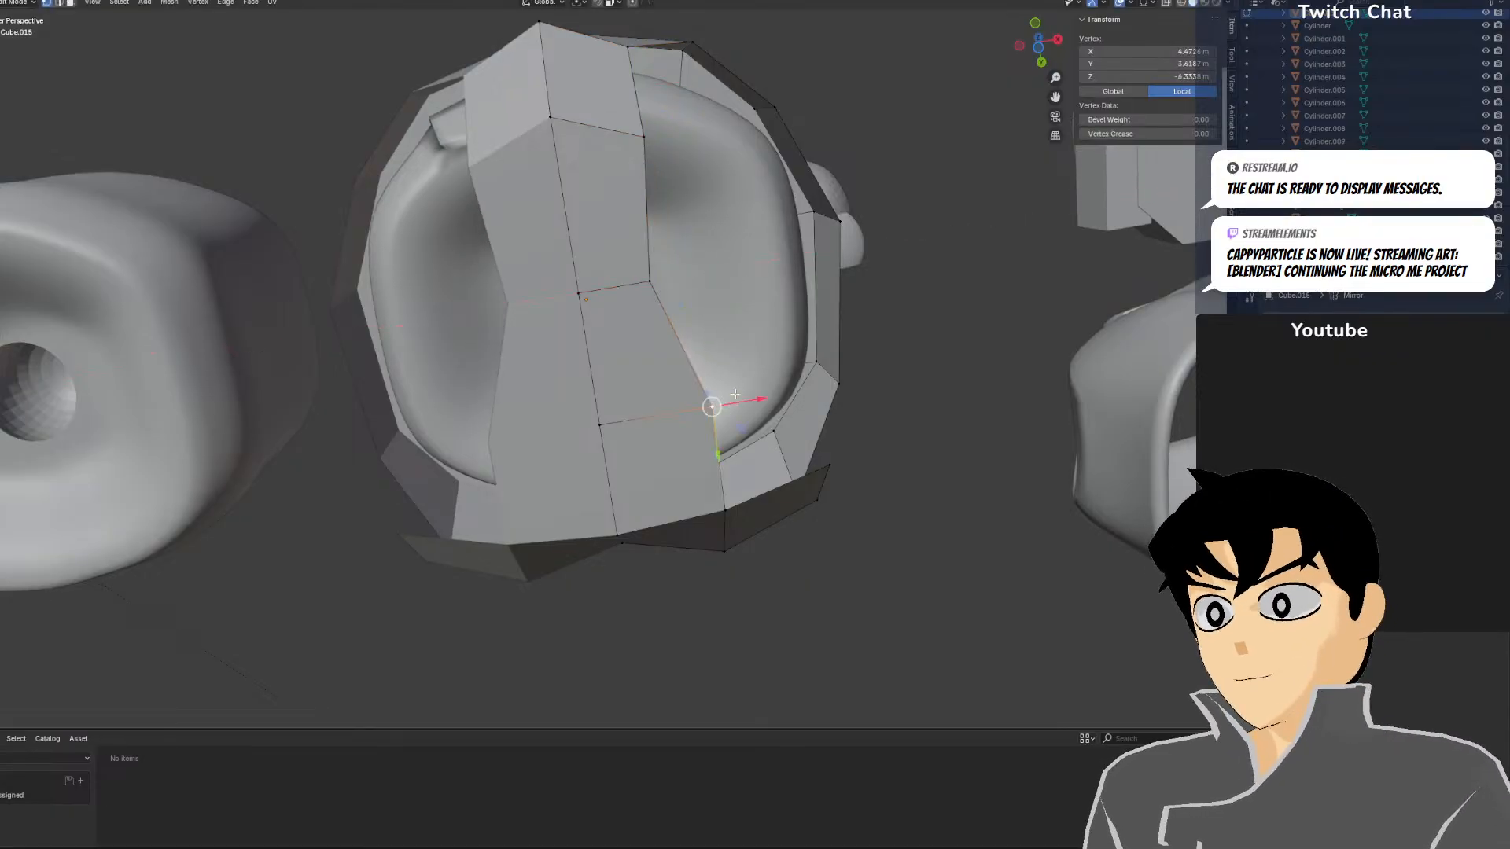
pyautogui.moveTo(726, 406); pyautogui.dragTo(689, 412)
pyautogui.moveTo(689, 412); pyautogui.dragTo(875, 26, button='middle')
pyautogui.scroll(3, 735, 281)
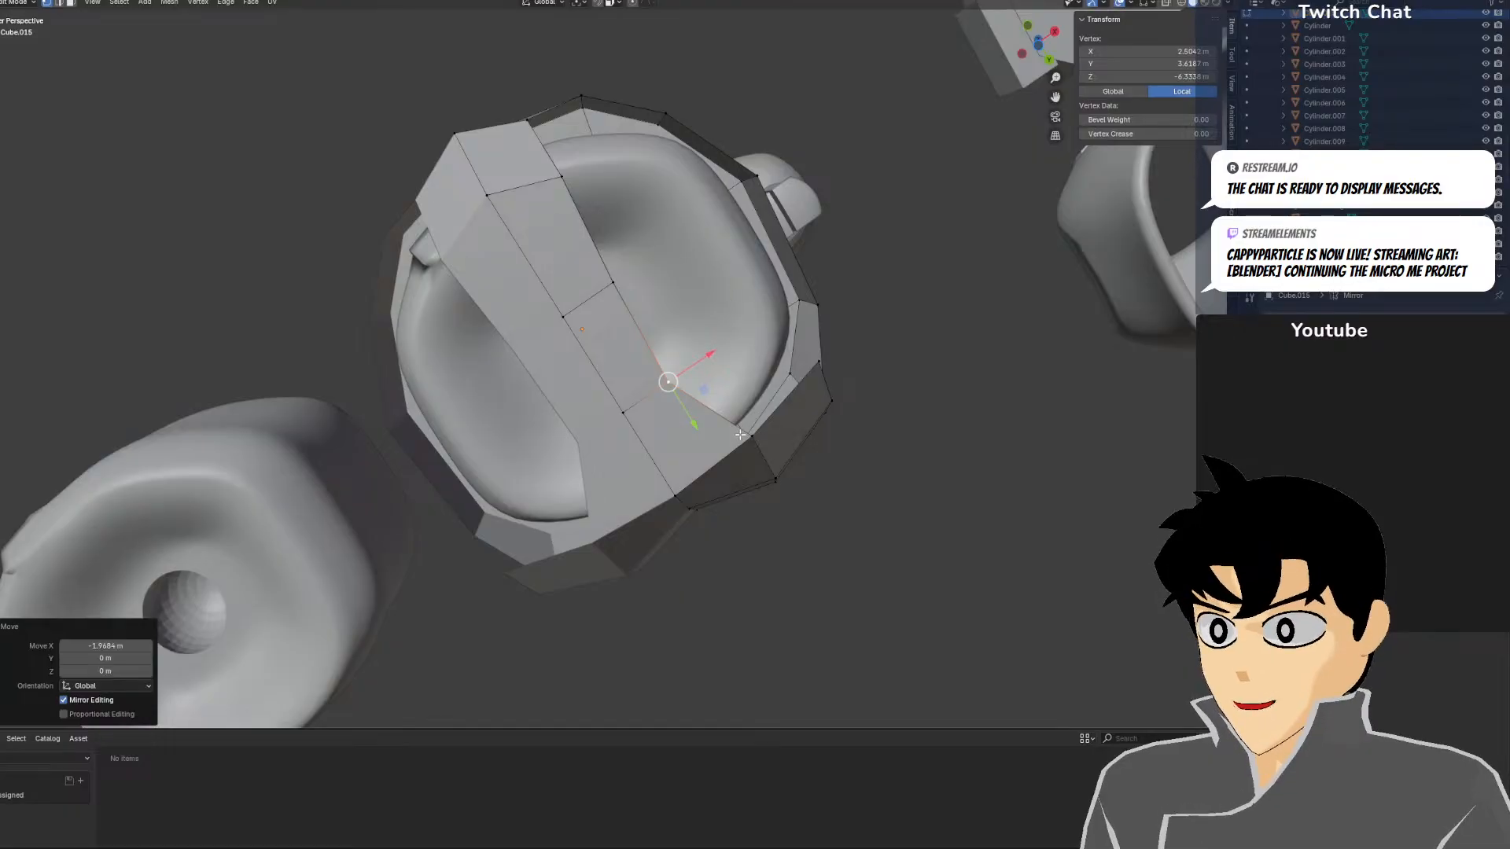
# Move the rearmost outer vertex of the underside strip about 2.18 m inward along X
pyautogui.moveTo(740, 435); pyautogui.dragTo(795, 497, button='middle')
pyautogui.click(773, 428)
pyautogui.click(738, 467)
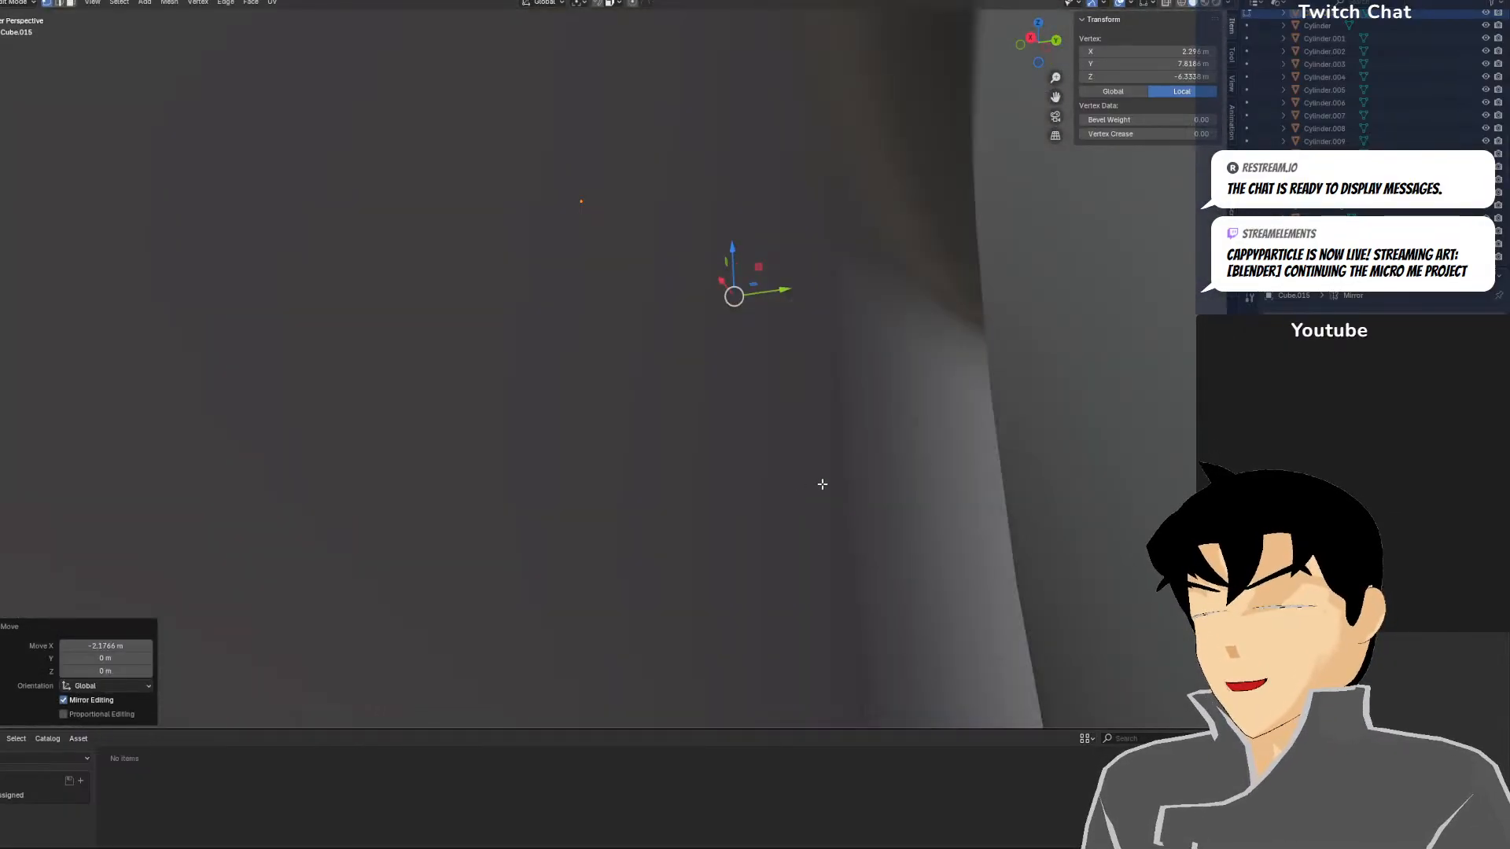
# In wireframe shading, delete the interior vertices of the block's top face
pyautogui.press('KP_3')
pyautogui.moveTo(511, 258); pyautogui.dragTo(602, 185, button='middle')
pyautogui.hotkey('shift', 'z')
pyautogui.press('a')
pyautogui.click(601, 188)
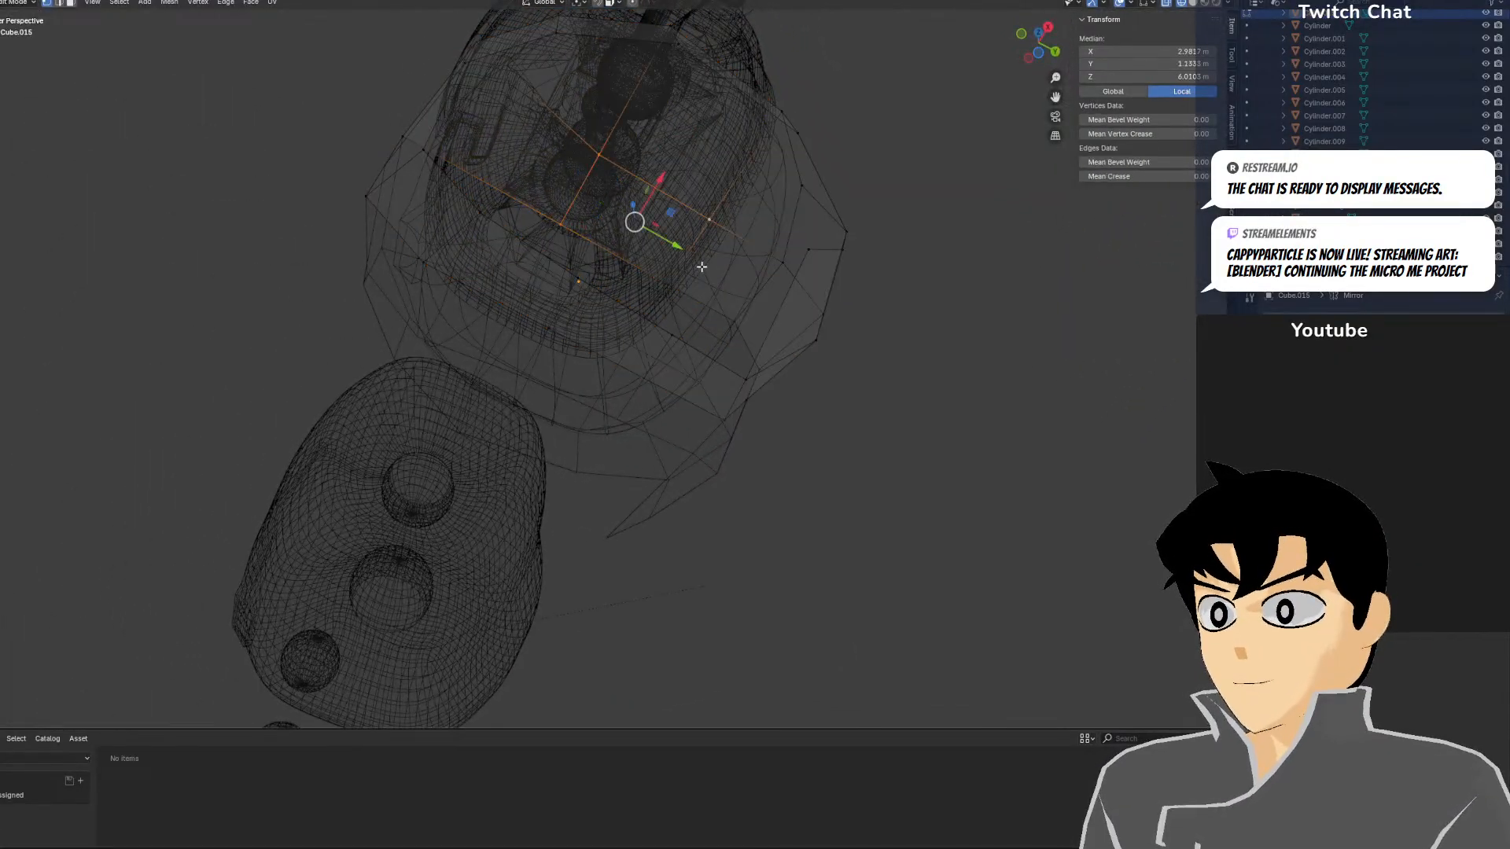
pyautogui.press('x')
pyautogui.click(749, 249)
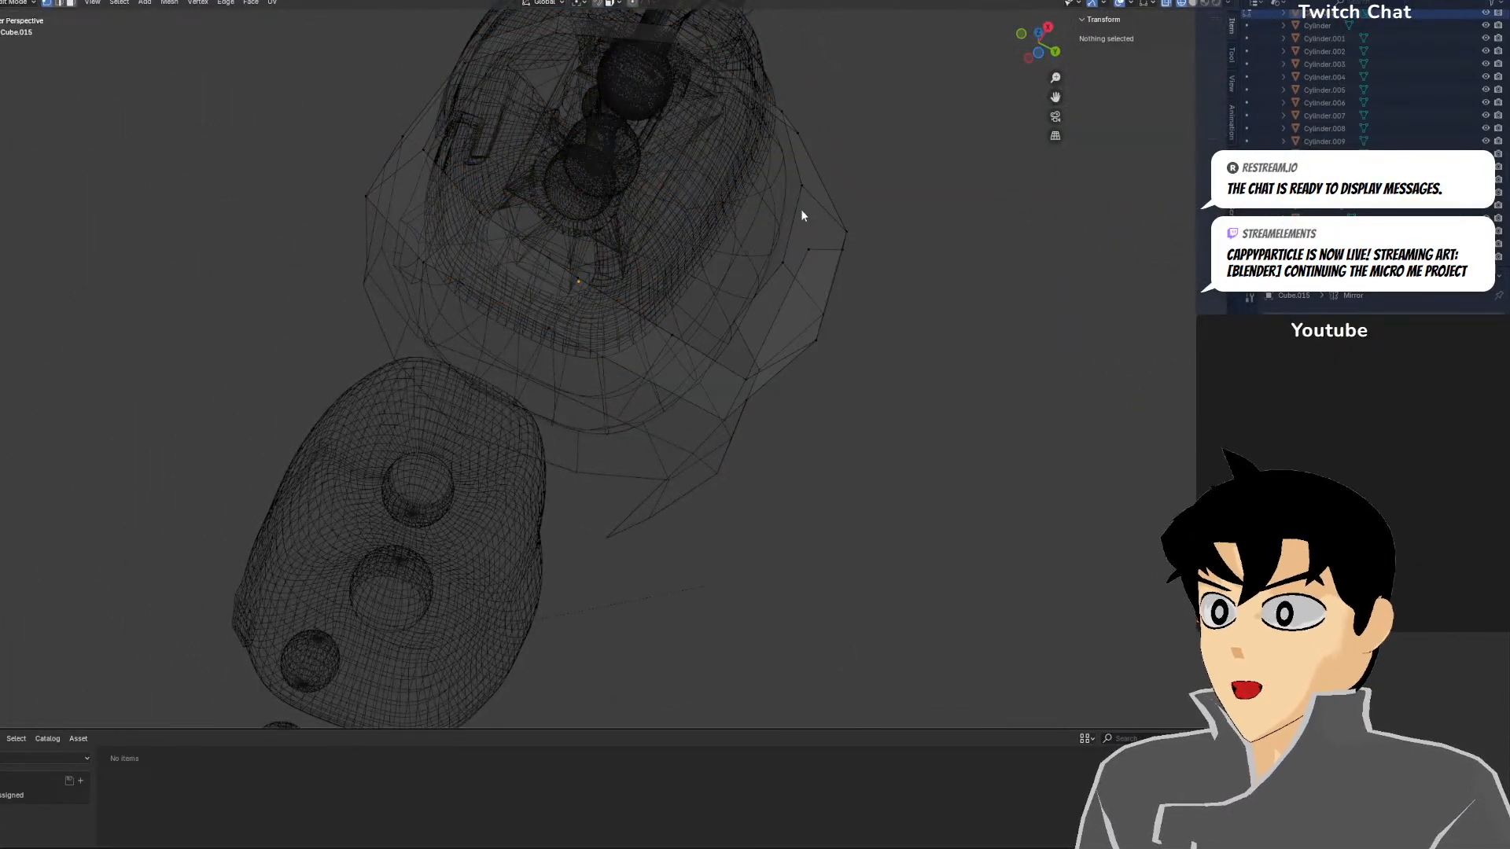
pyautogui.hotkey('shift', 'z')
# Narrow the underside strip by moving its three front outer vertices slightly inward along X
pyautogui.moveTo(668, 216)
pyautogui.mouseDown(button='middle')
pyautogui.moveTo(788, 306)
pyautogui.moveTo(629, 267)
pyautogui.mouseUp(button='middle')
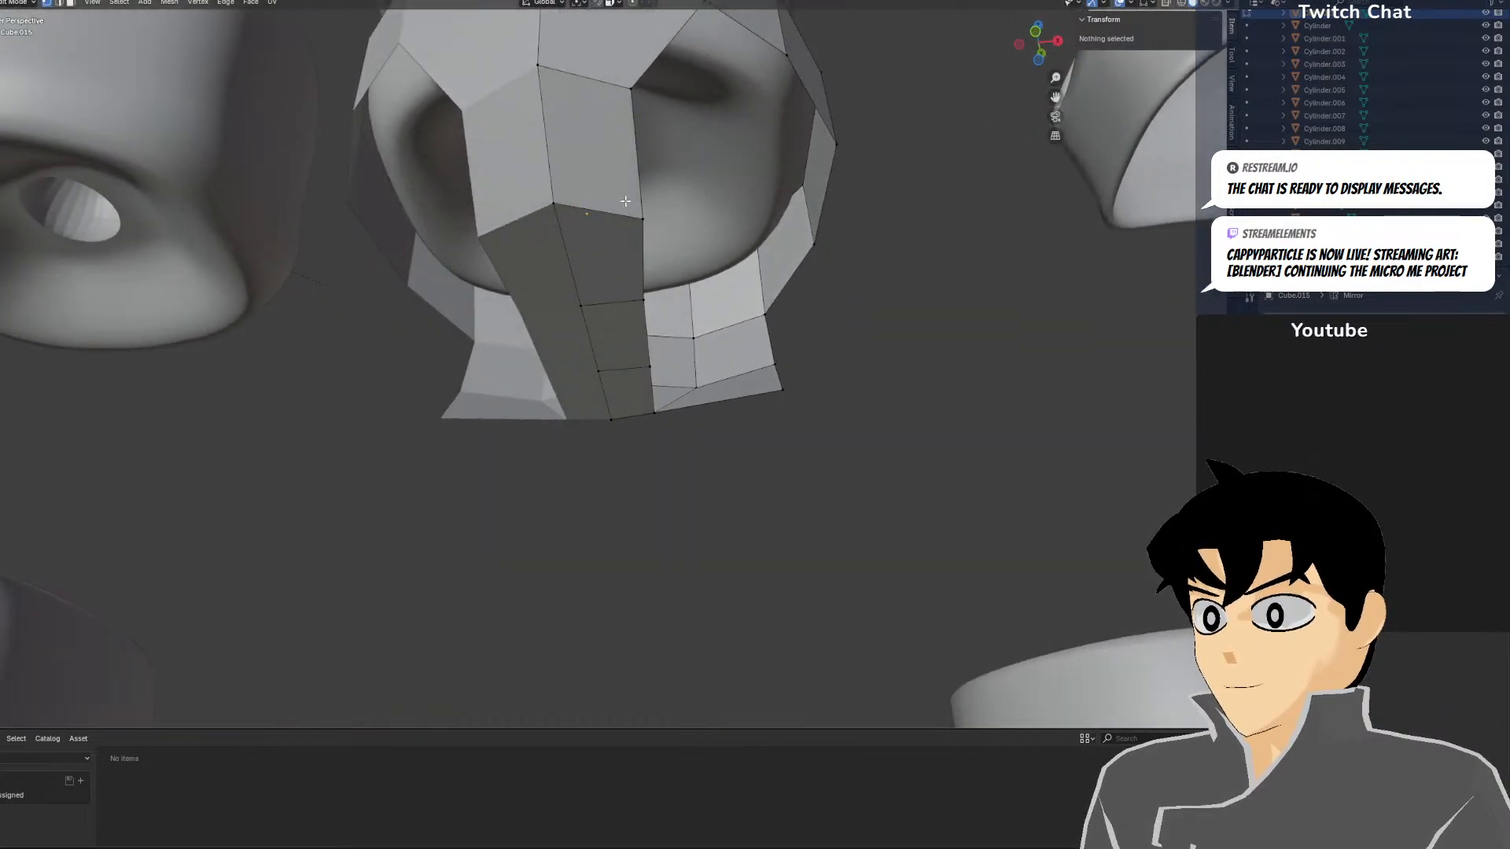
pyautogui.click(634, 280)
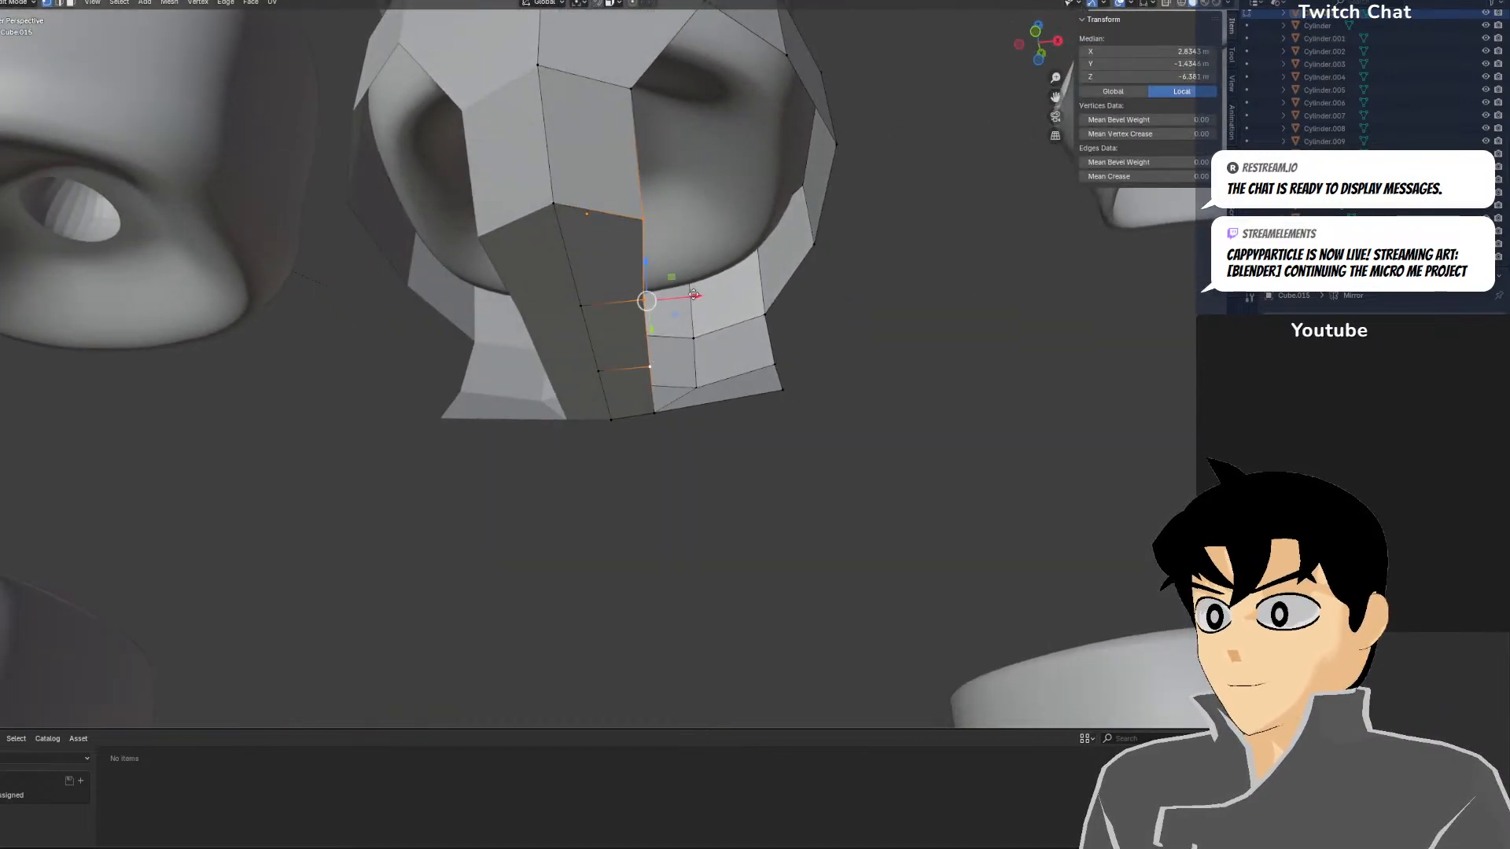
pyautogui.moveTo(694, 295); pyautogui.dragTo(676, 297)
# Try to raise the underside strip's selected vertices slightly along Z
pyautogui.moveTo(676, 298); pyautogui.dragTo(591, 401, button='middle')
pyautogui.moveTo(583, 314); pyautogui.dragTo(581, 295)
pyautogui.moveTo(511, 366); pyautogui.dragTo(656, 179, button='middle')
pyautogui.hotkey('ctrl', 'z')
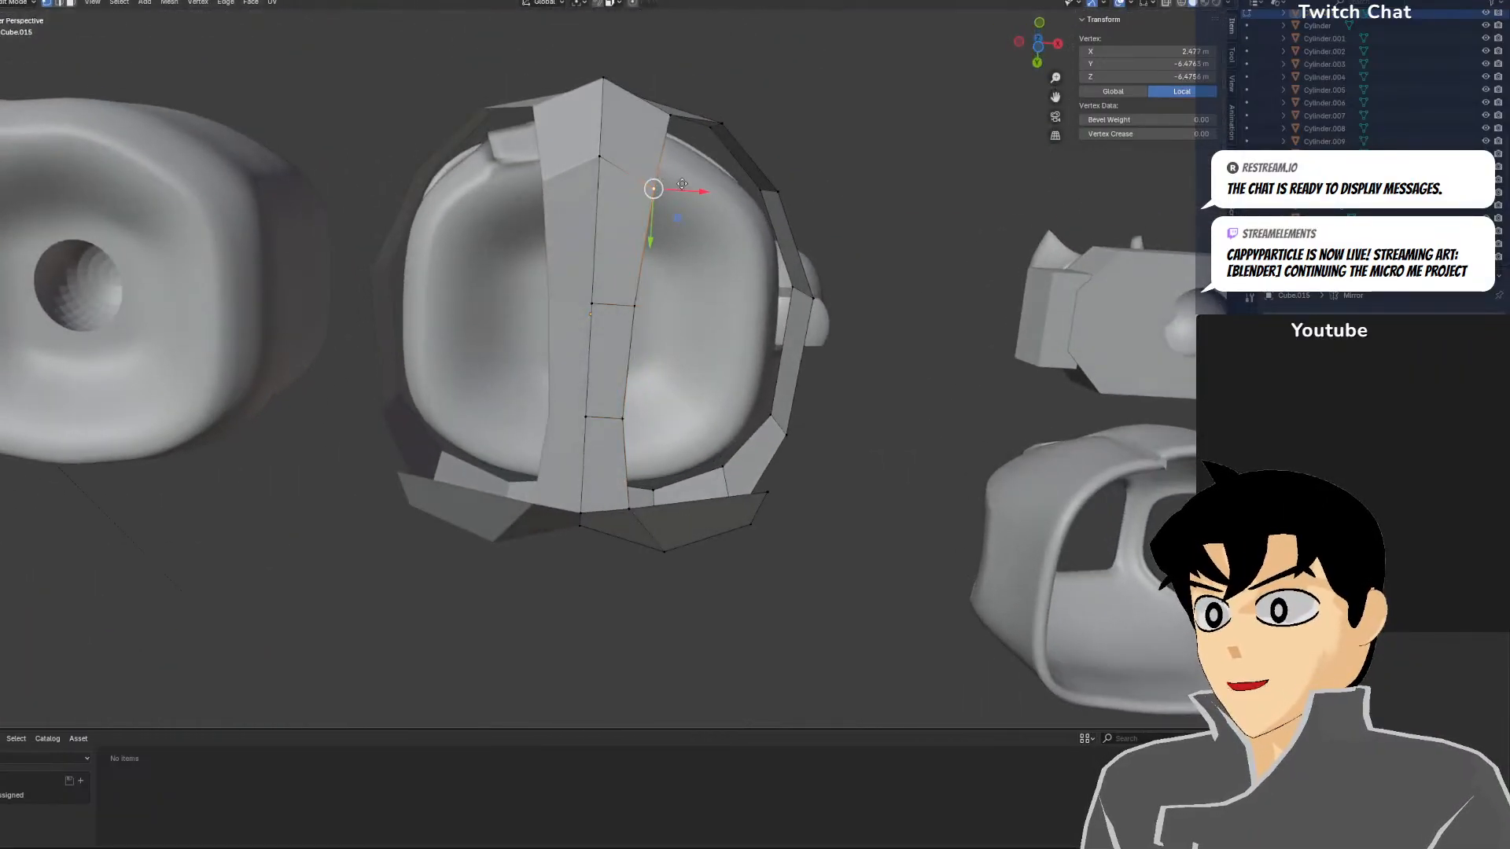
# Move the strip's outer front underside vertex inward along X, and the vertex above it about 1.35 m inward and slightly up
pyautogui.moveTo(681, 184); pyautogui.dragTo(664, 186)
pyautogui.moveTo(664, 186); pyautogui.dragTo(624, 344, button='middle')
pyautogui.click(626, 307)
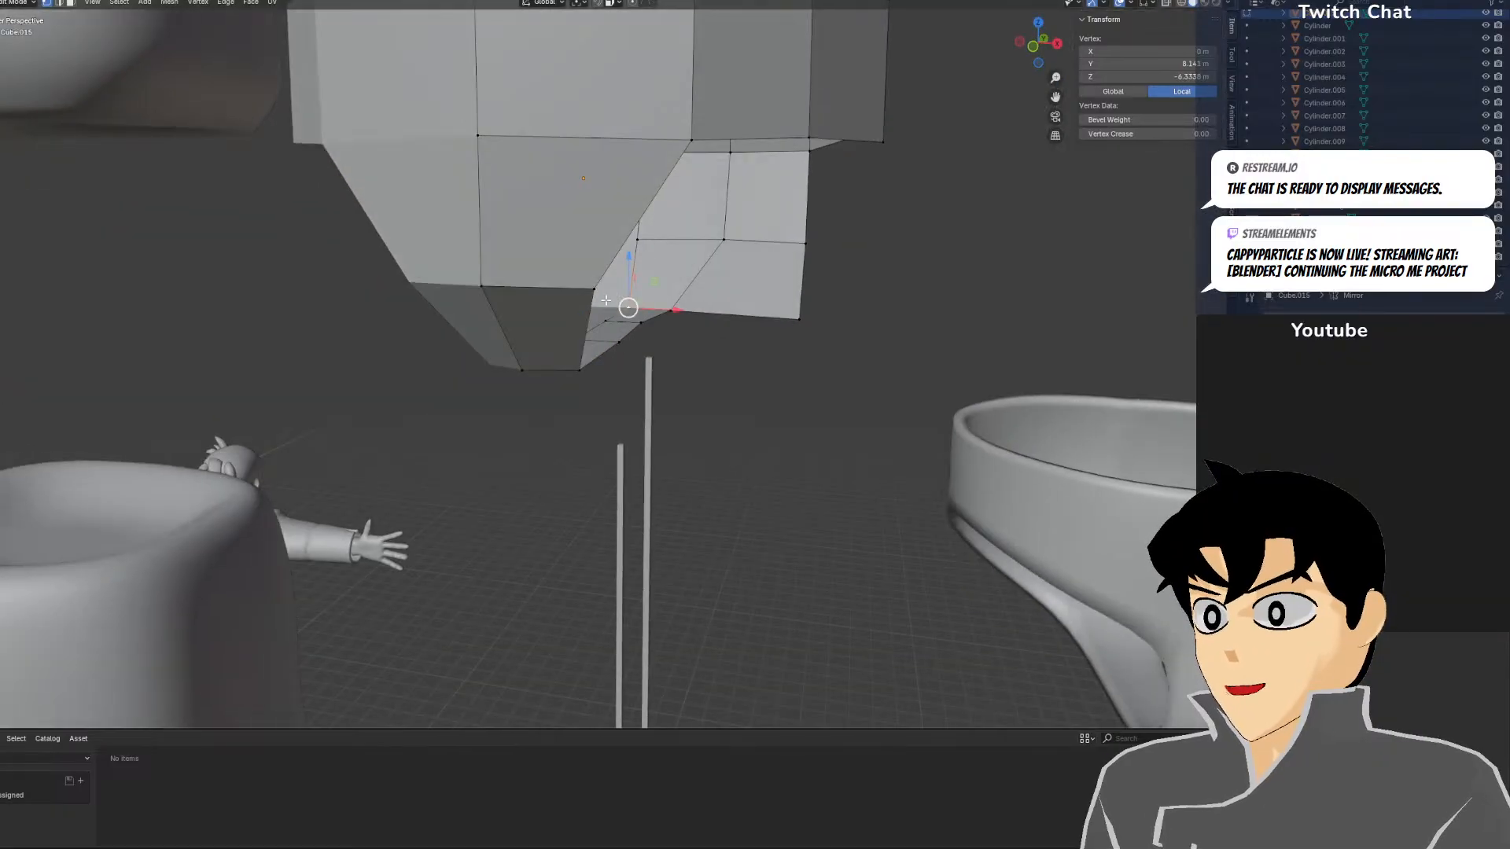
pyautogui.moveTo(645, 292); pyautogui.dragTo(625, 273)
pyautogui.press('KP_1')
pyautogui.scroll(-5, 702, 224)
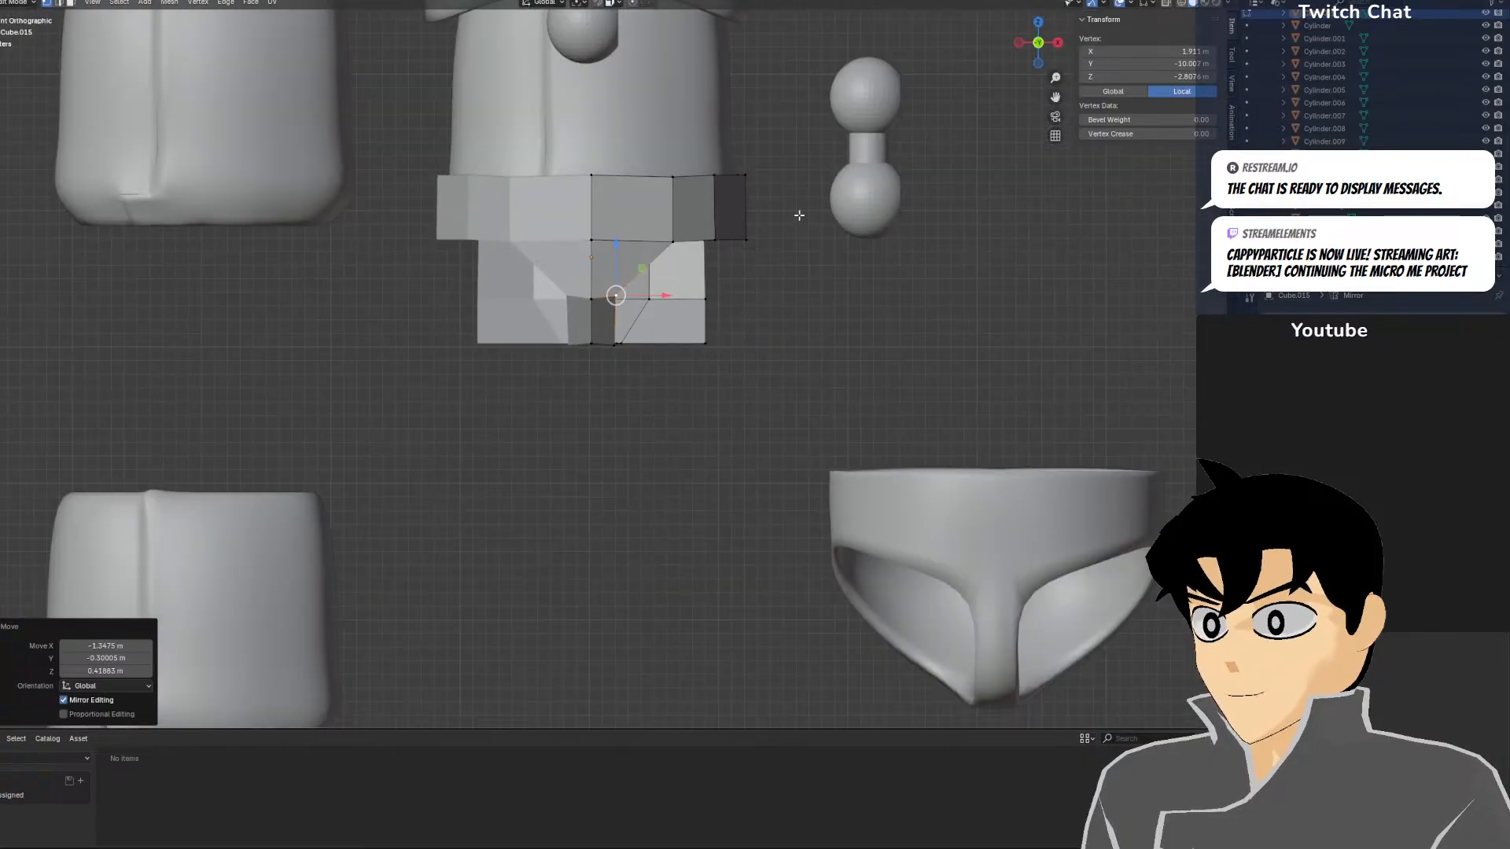
# Reshape the rear side of the leg opening, moving its outer vertex about 0.20 m inward along X and 0.58 m forward along Y
pyautogui.moveTo(702, 223); pyautogui.dragTo(611, 221, button='middle')
pyautogui.click(540, 194)
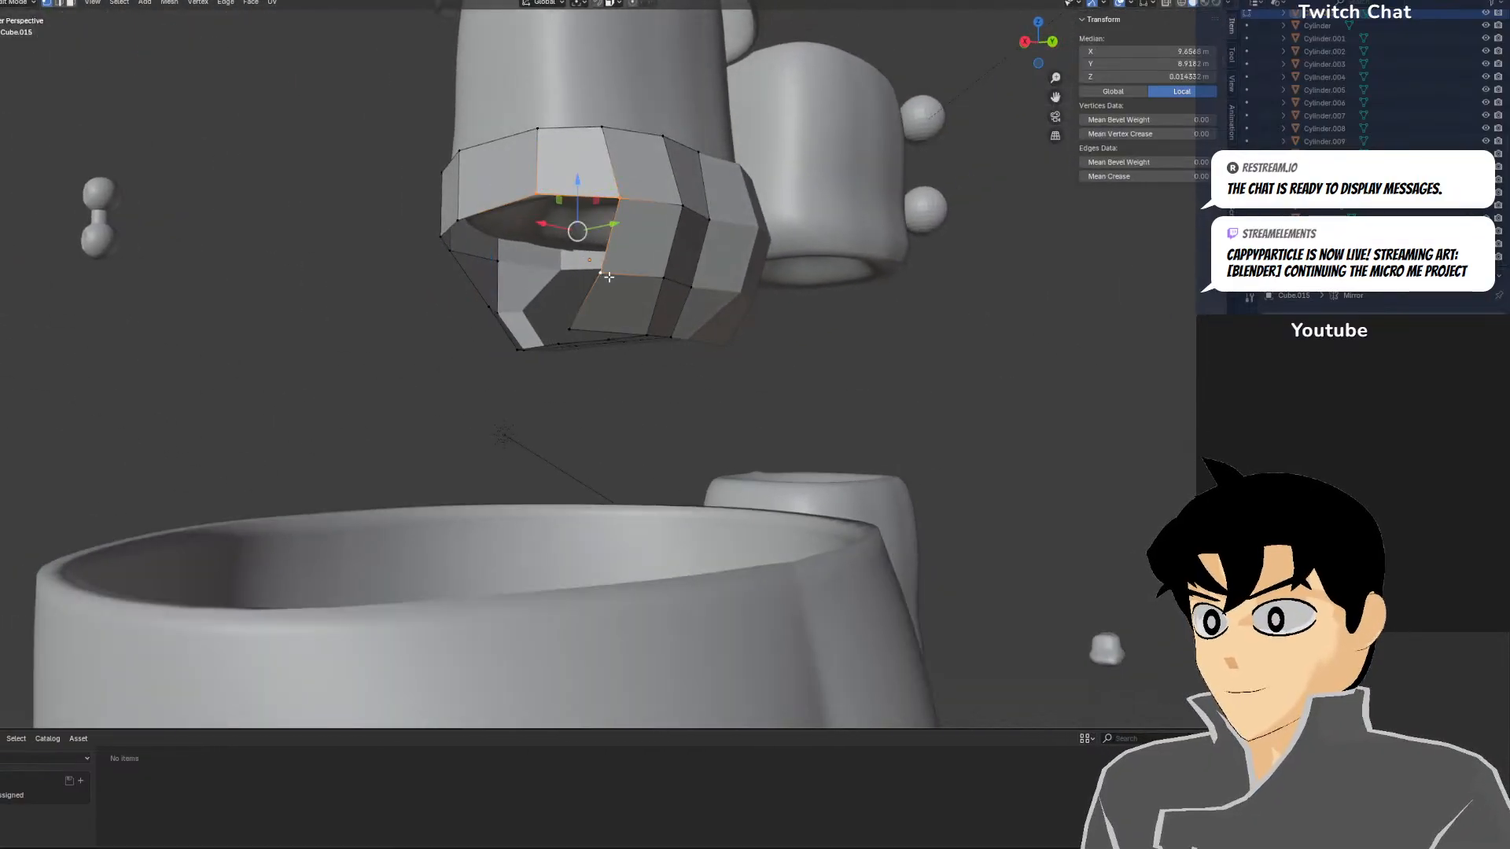
pyautogui.moveTo(608, 276); pyautogui.dragTo(740, 221, button='middle')
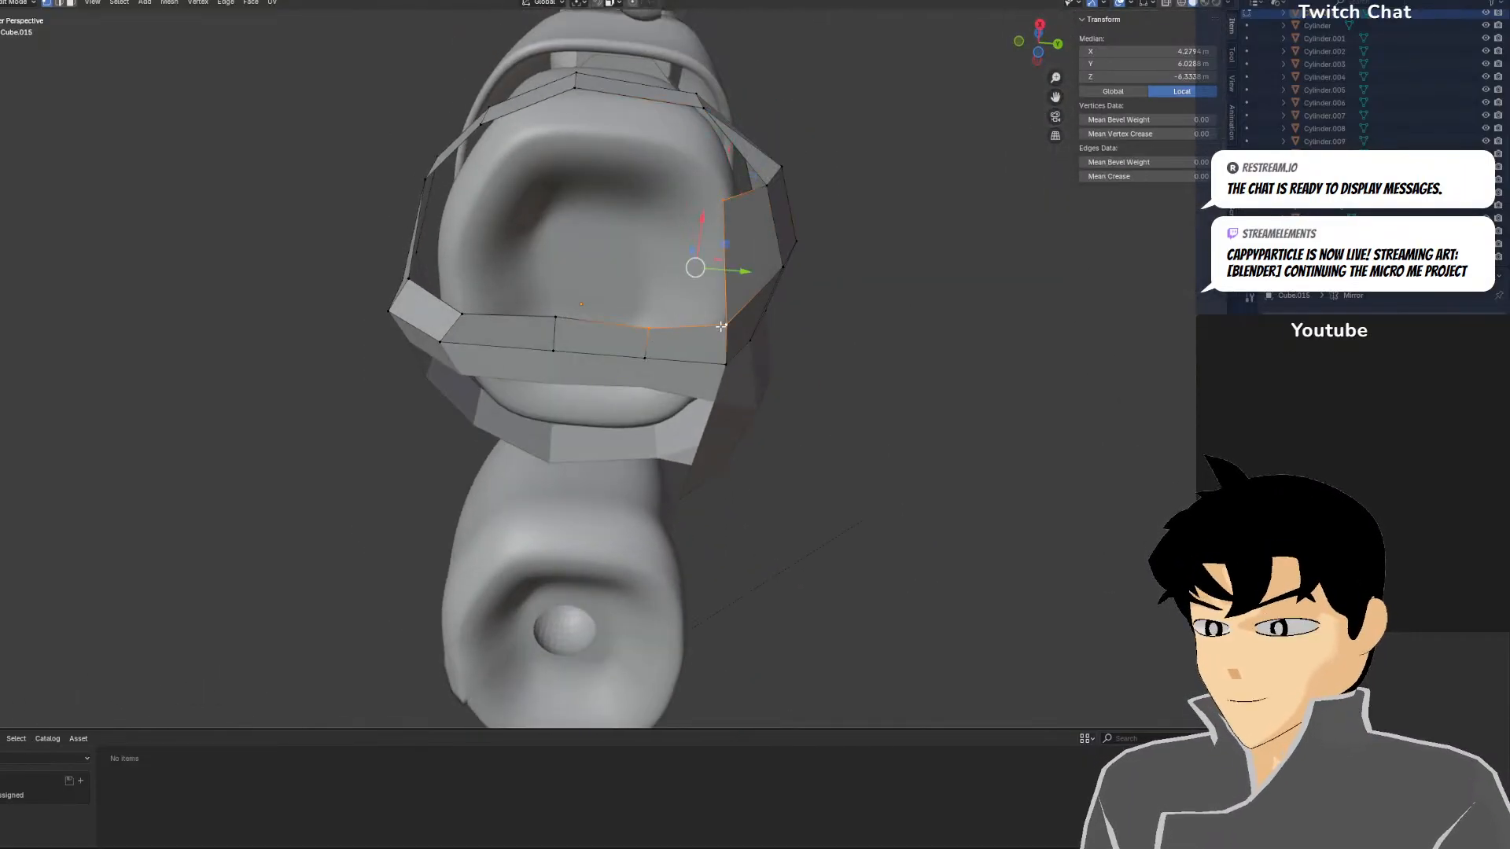
pyautogui.moveTo(723, 319); pyautogui.dragTo(726, 239, button='middle')
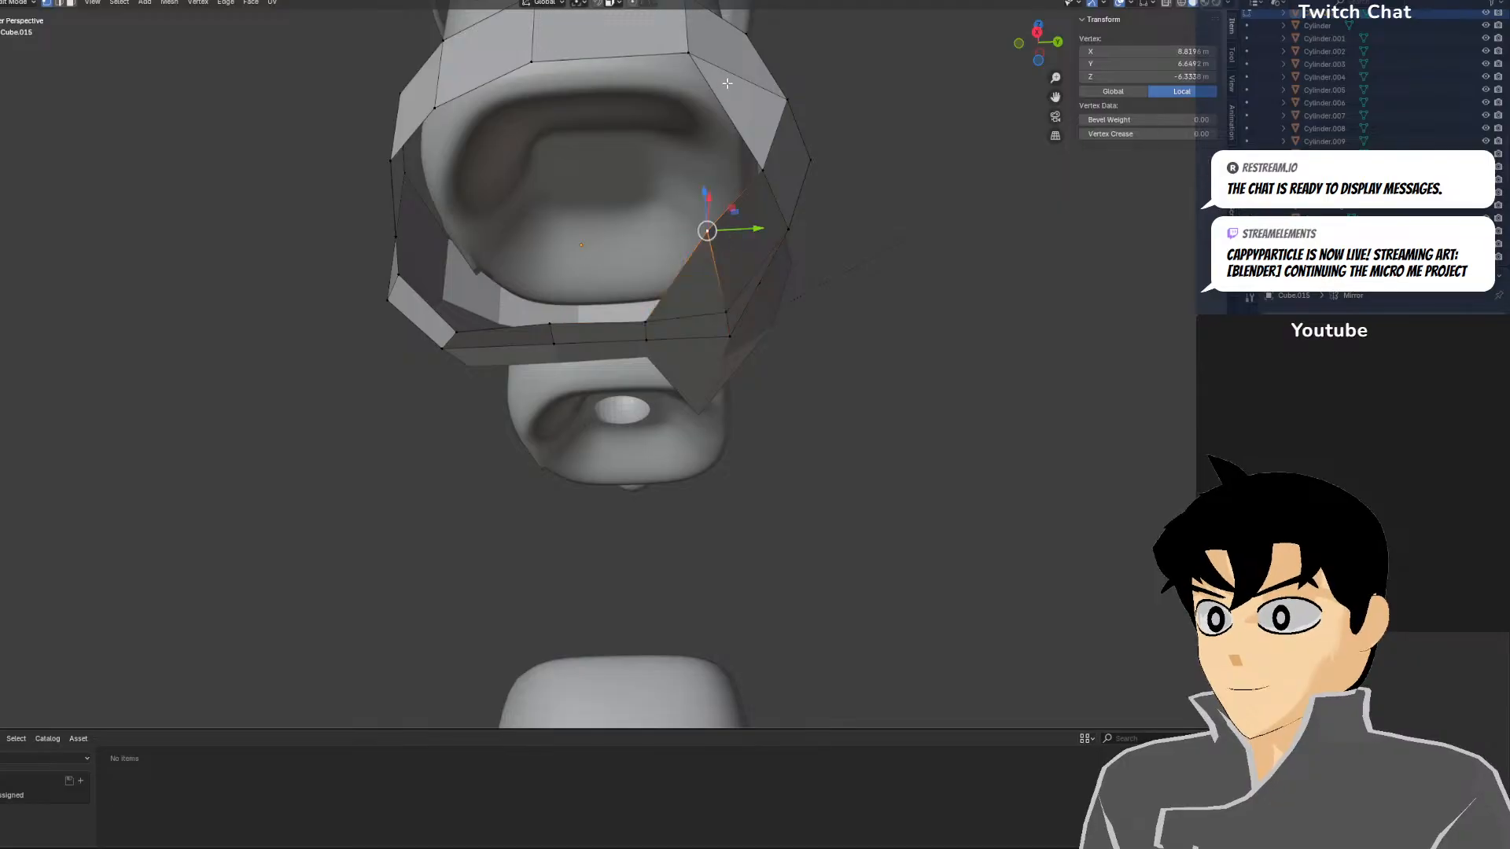
pyautogui.click(783, 225)
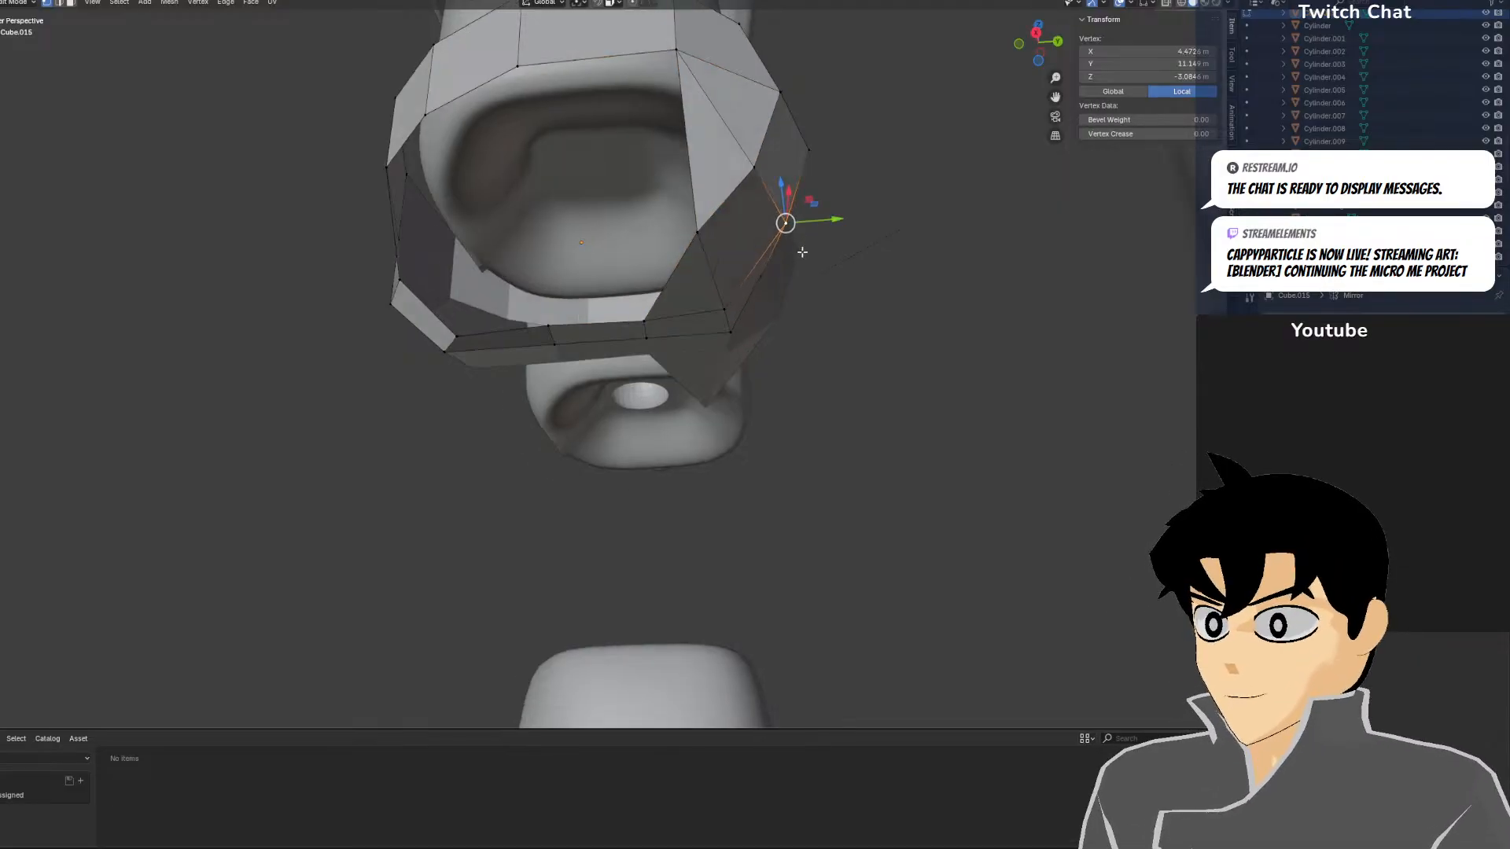
pyautogui.moveTo(782, 225); pyautogui.dragTo(924, 309, button='middle')
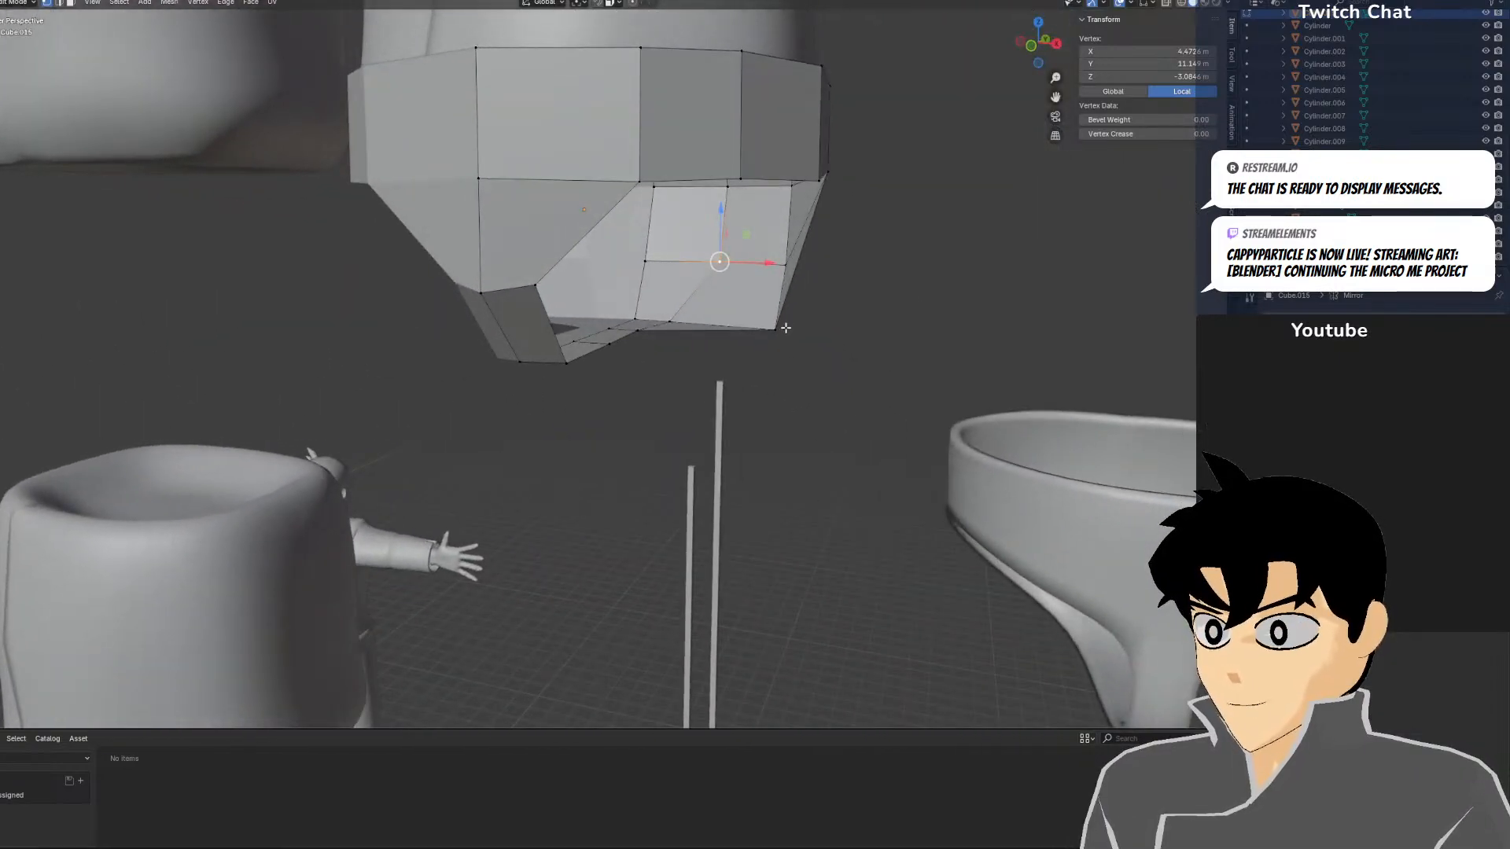
pyautogui.click(783, 281)
pyautogui.moveTo(774, 275); pyautogui.dragTo(861, 302, button='middle')
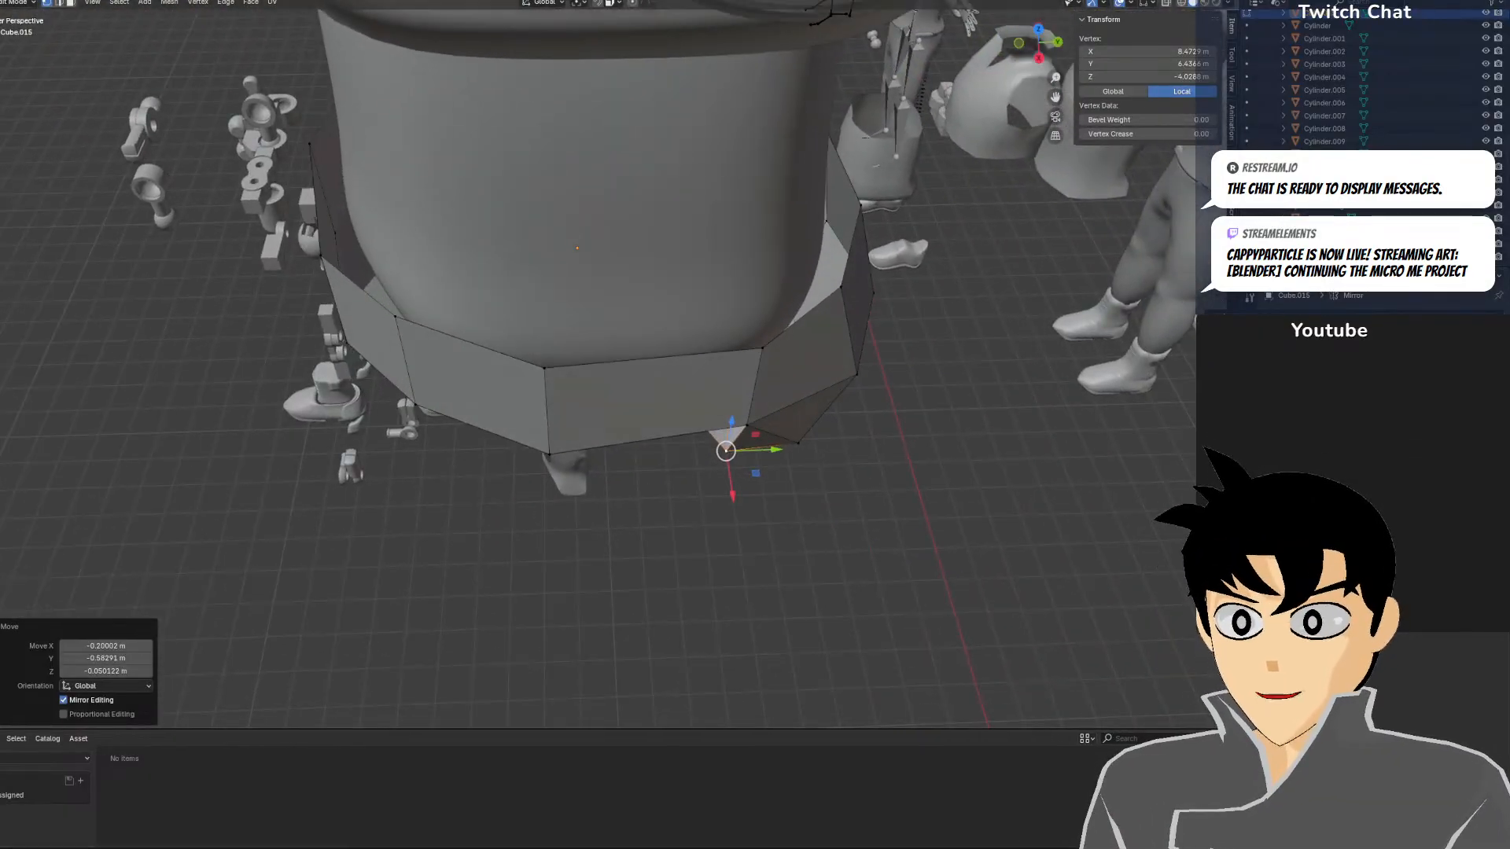
# Add a level 1 Subdivision Surface to the pelvis piece
pyautogui.hotkey('ctrl', '1')
pyautogui.moveTo(794, 346); pyautogui.dragTo(961, 263, button='middle')
pyautogui.press('KP_1')
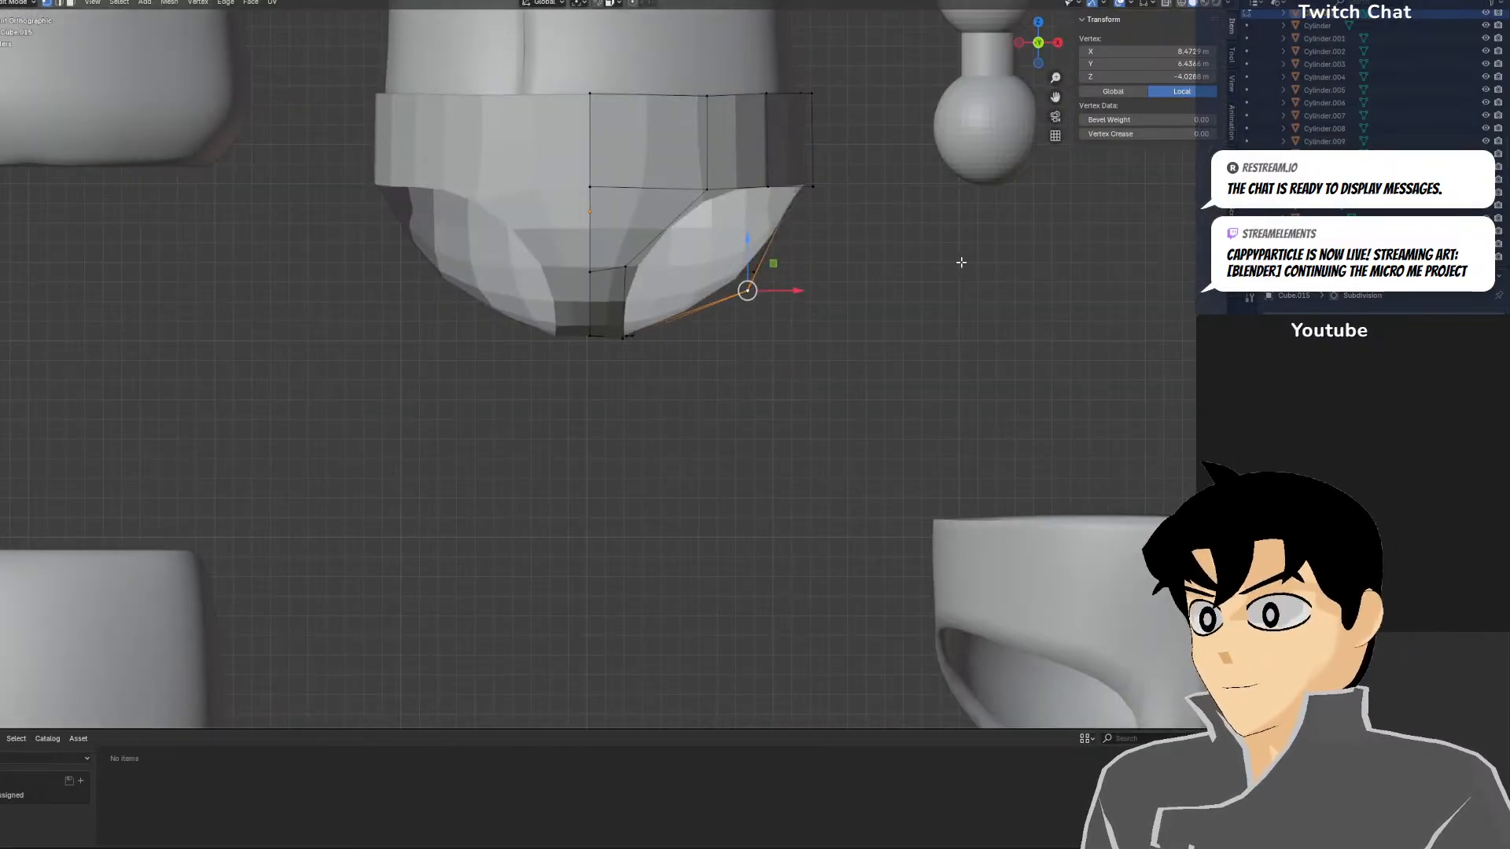
# Move the front vertex at the leg opening's upper edge inward along X and about 0.71 m forward along Y
pyautogui.scroll(2, 877, 209)
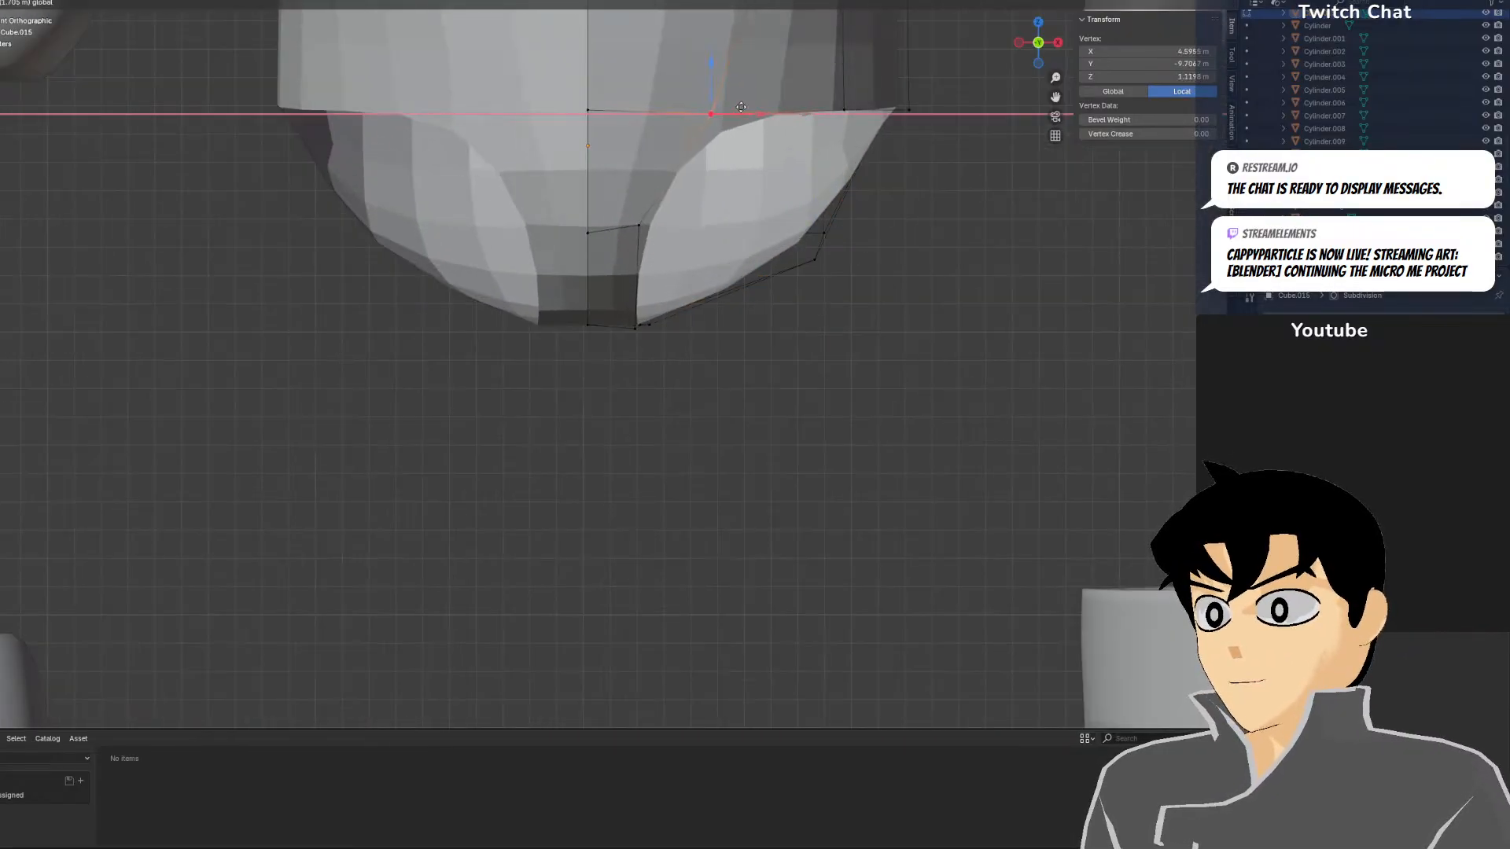
pyautogui.moveTo(677, 109); pyautogui.dragTo(677, 109)
pyautogui.scroll(-3, 668, 158)
pyautogui.moveTo(653, 330); pyautogui.dragTo(622, 173, button='middle')
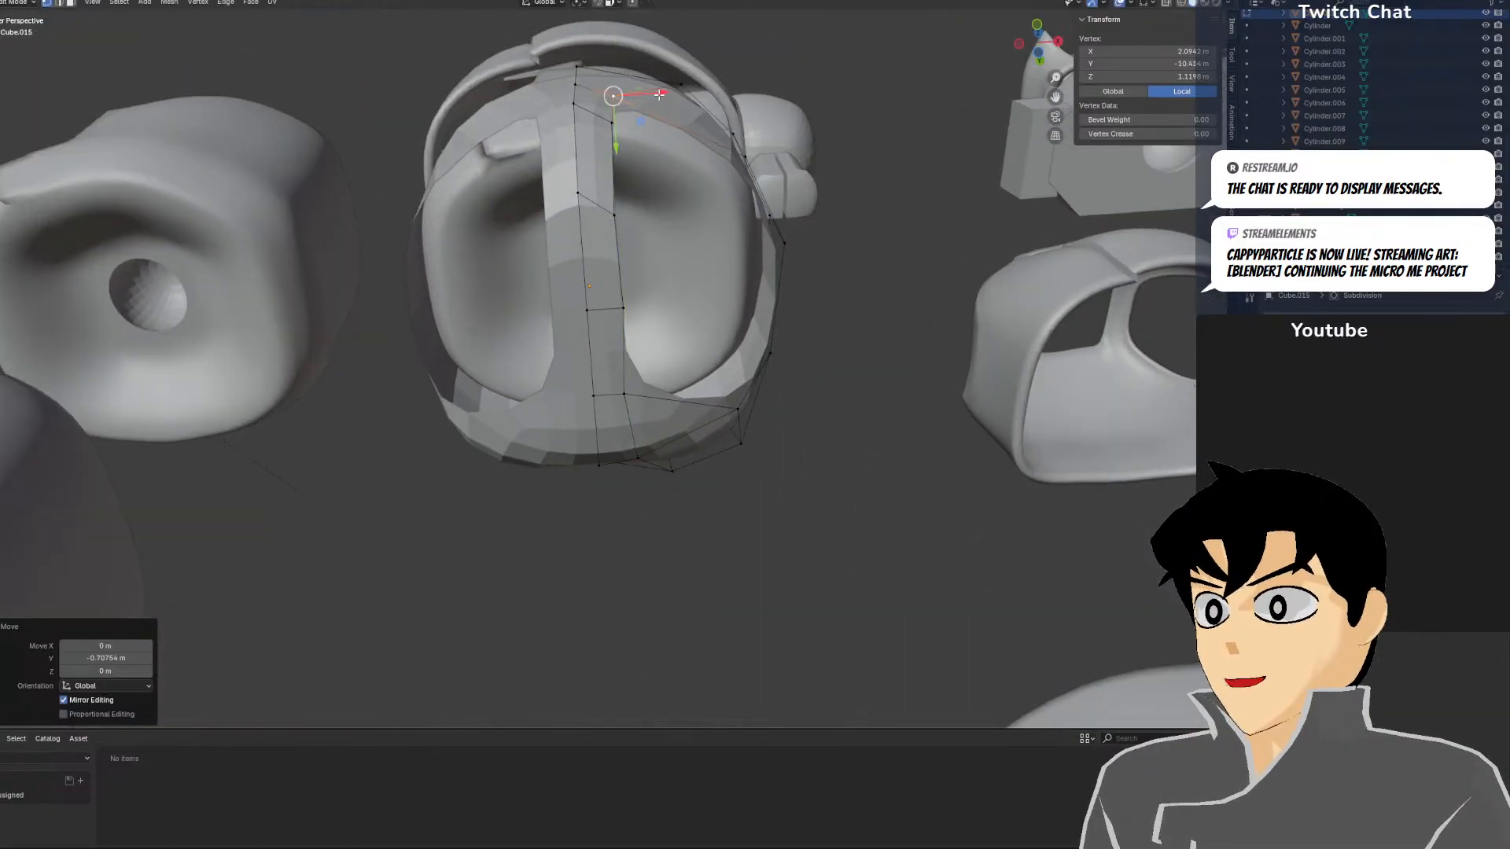
pyautogui.moveTo(665, 92); pyautogui.dragTo(666, 92)
# Move the rear vertex below the waistband about 0.61 m inward along X and 0.43 m backward along Y
pyautogui.moveTo(666, 92); pyautogui.dragTo(538, 386, button='middle')
pyautogui.click(515, 244)
pyautogui.press('g')
pyautogui.click(543, 243)
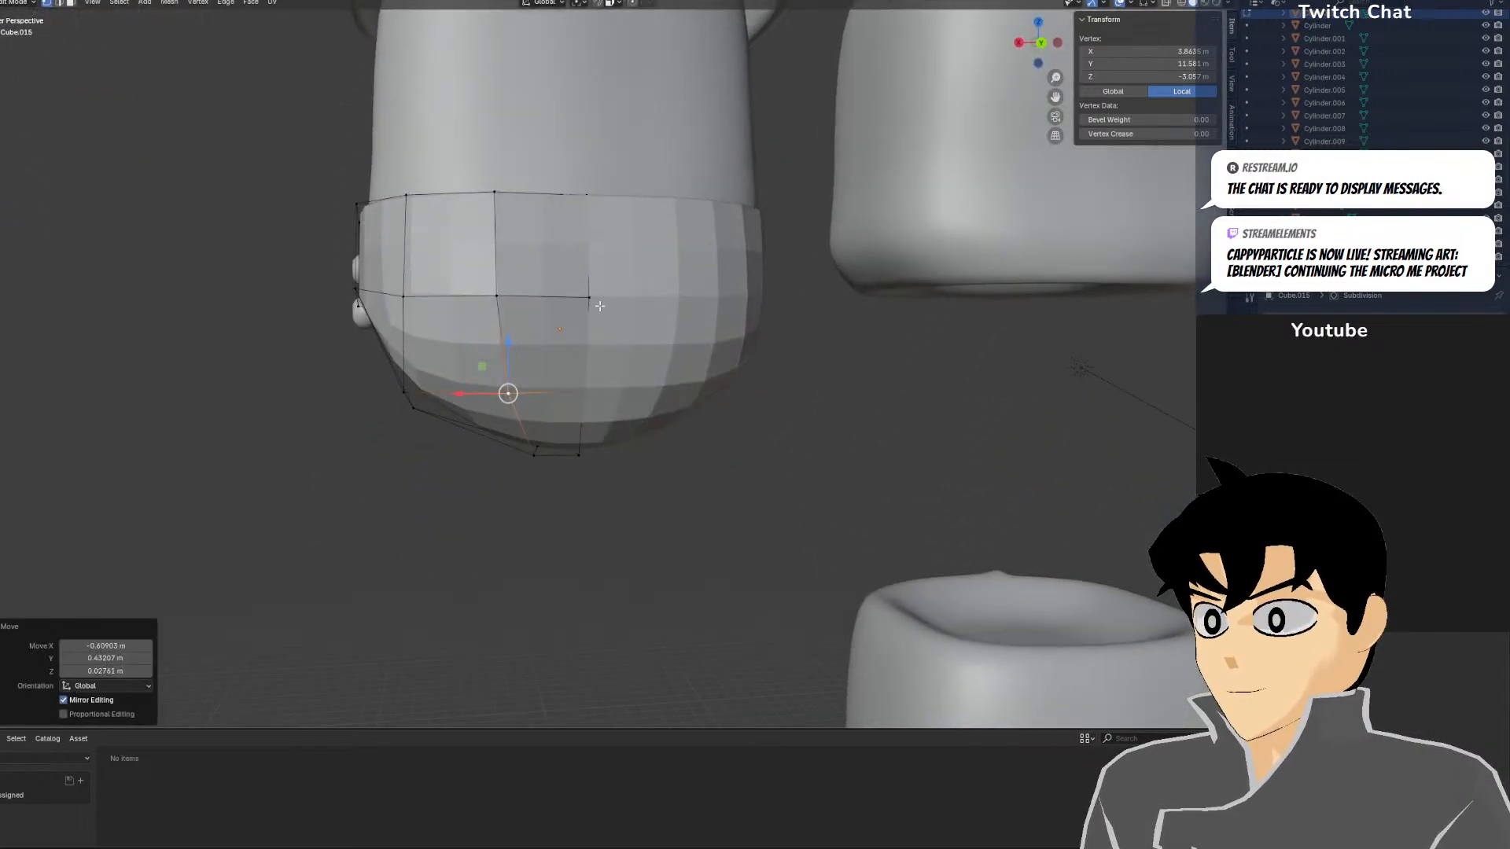
# Move the rear centre vertex of the waistband's top rim about 0.99 m backward along Y
pyautogui.moveTo(600, 306); pyautogui.dragTo(621, 362, button='middle')
pyautogui.click(600, 262)
pyautogui.moveTo(600, 263); pyautogui.dragTo(611, 291, button='middle')
pyautogui.moveTo(612, 291); pyautogui.dragTo(617, 296)
pyautogui.moveTo(617, 296); pyautogui.dragTo(595, 220, button='middle')
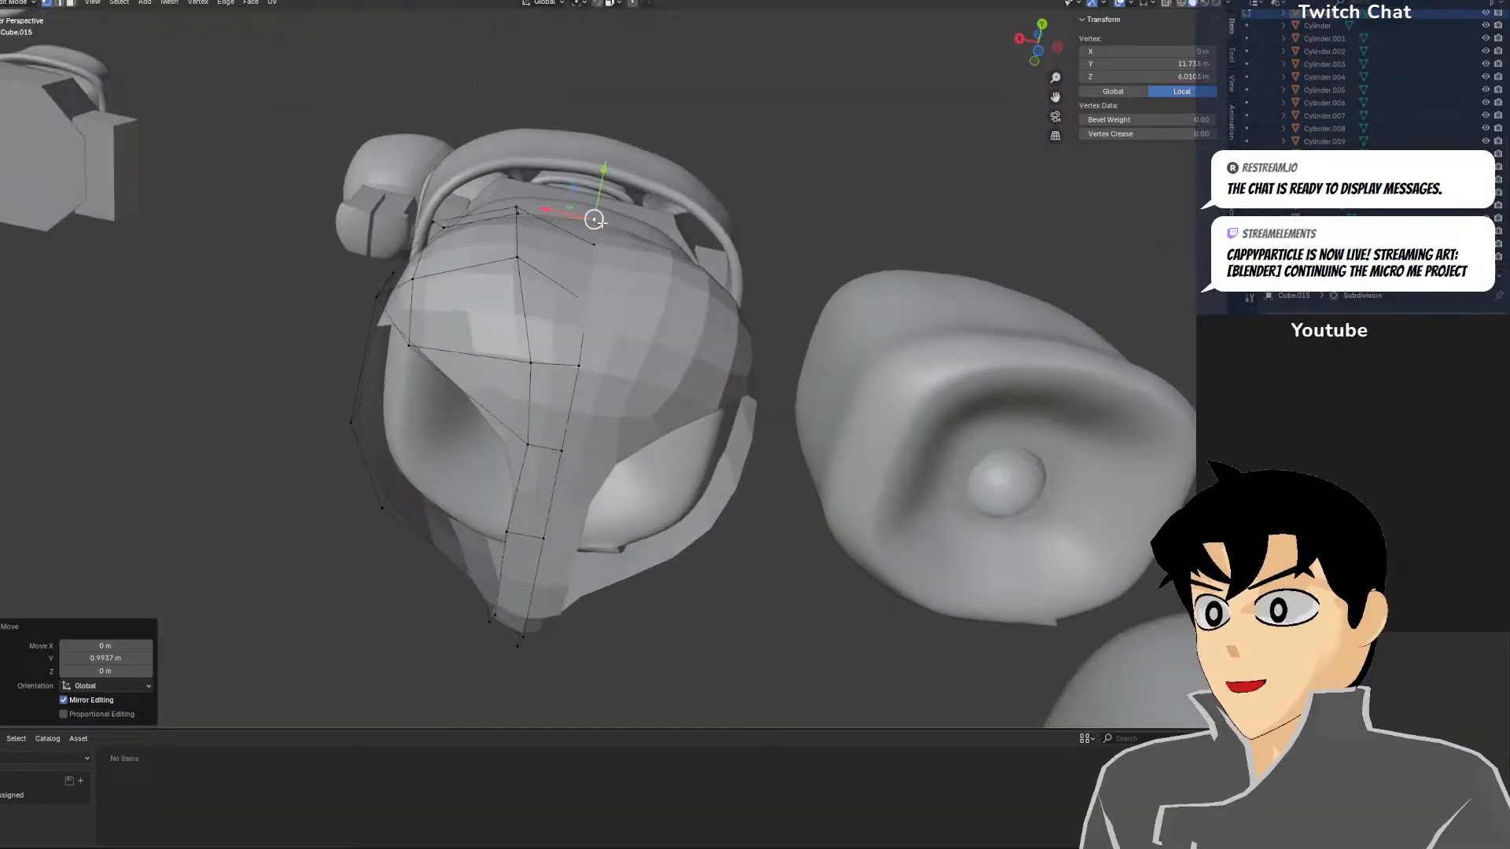
# Move the rear vertex column beside the centre line about 1 m inward along X
pyautogui.keyDown('alt'); pyautogui.click(599, 311); pyautogui.keyUp('alt')
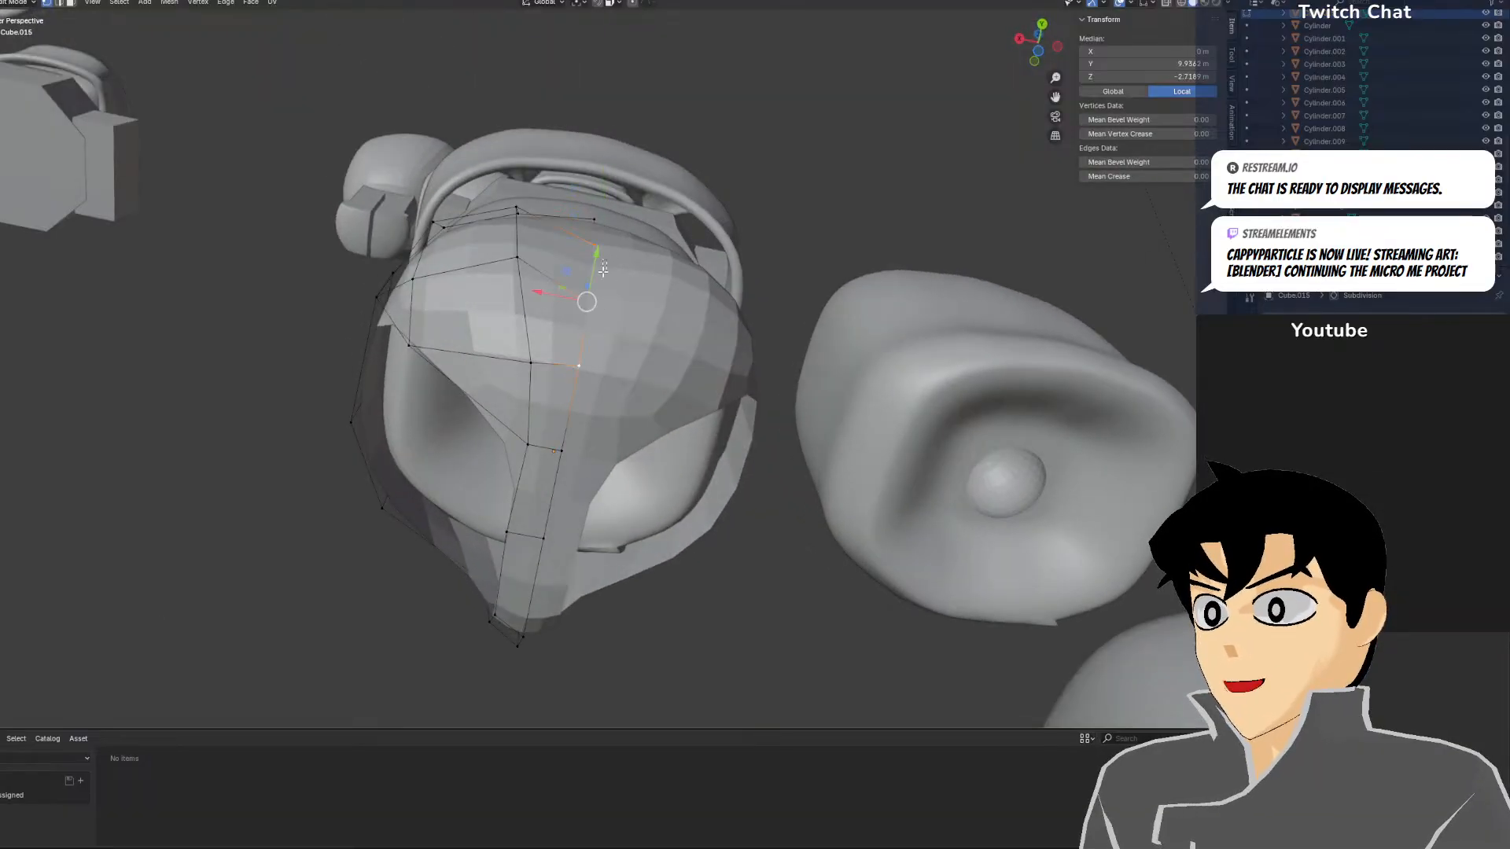
pyautogui.hotkey('alt', 'a')
pyautogui.moveTo(546, 221); pyautogui.dragTo(529, 315, button='middle')
pyautogui.click(509, 231)
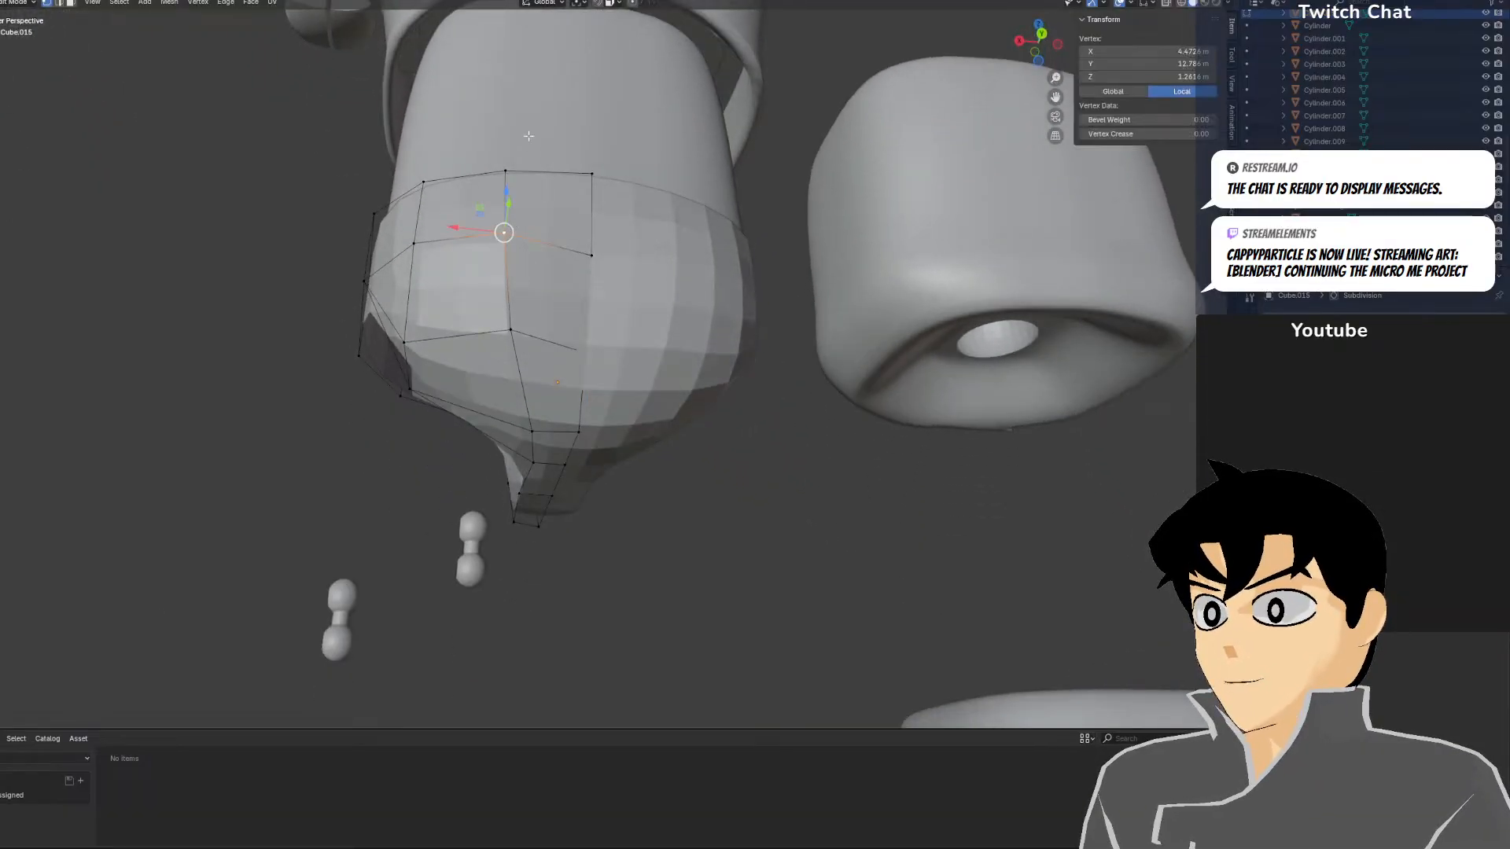
pyautogui.keyDown('shift'); pyautogui.click(513, 165); pyautogui.keyUp('shift')
pyautogui.moveTo(484, 237); pyautogui.dragTo(505, 240)
# Nudge the rear vertex column beside the centre line slightly and rotate it by about 4.18° in the view plane
pyautogui.moveTo(582, 195); pyautogui.dragTo(606, 313, button='middle')
pyautogui.press('g')
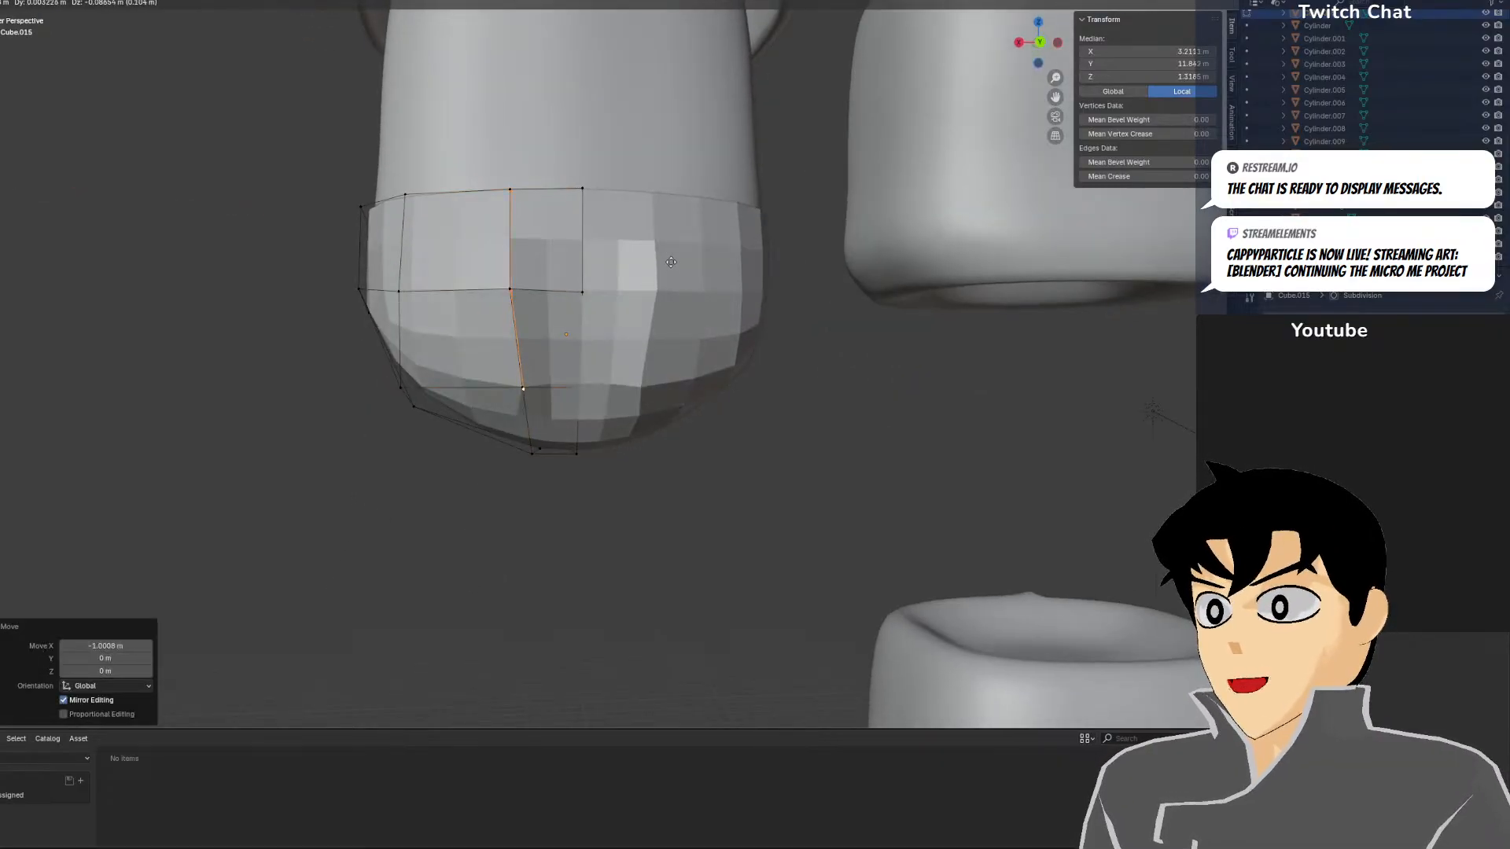
pyautogui.click(668, 260)
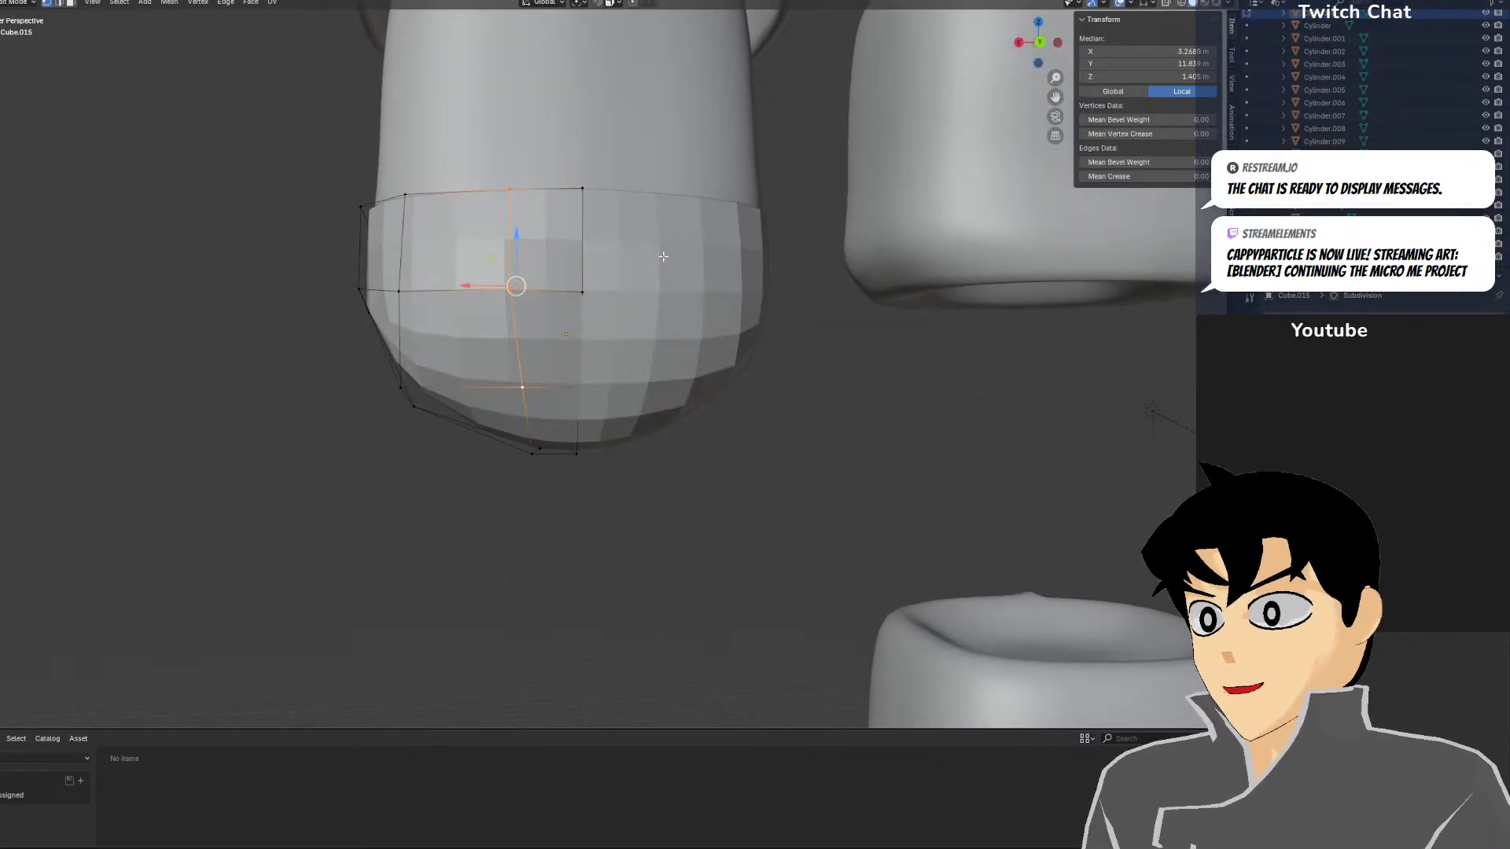
pyautogui.click(706, 240)
pyautogui.moveTo(637, 294); pyautogui.dragTo(629, 196, button='middle')
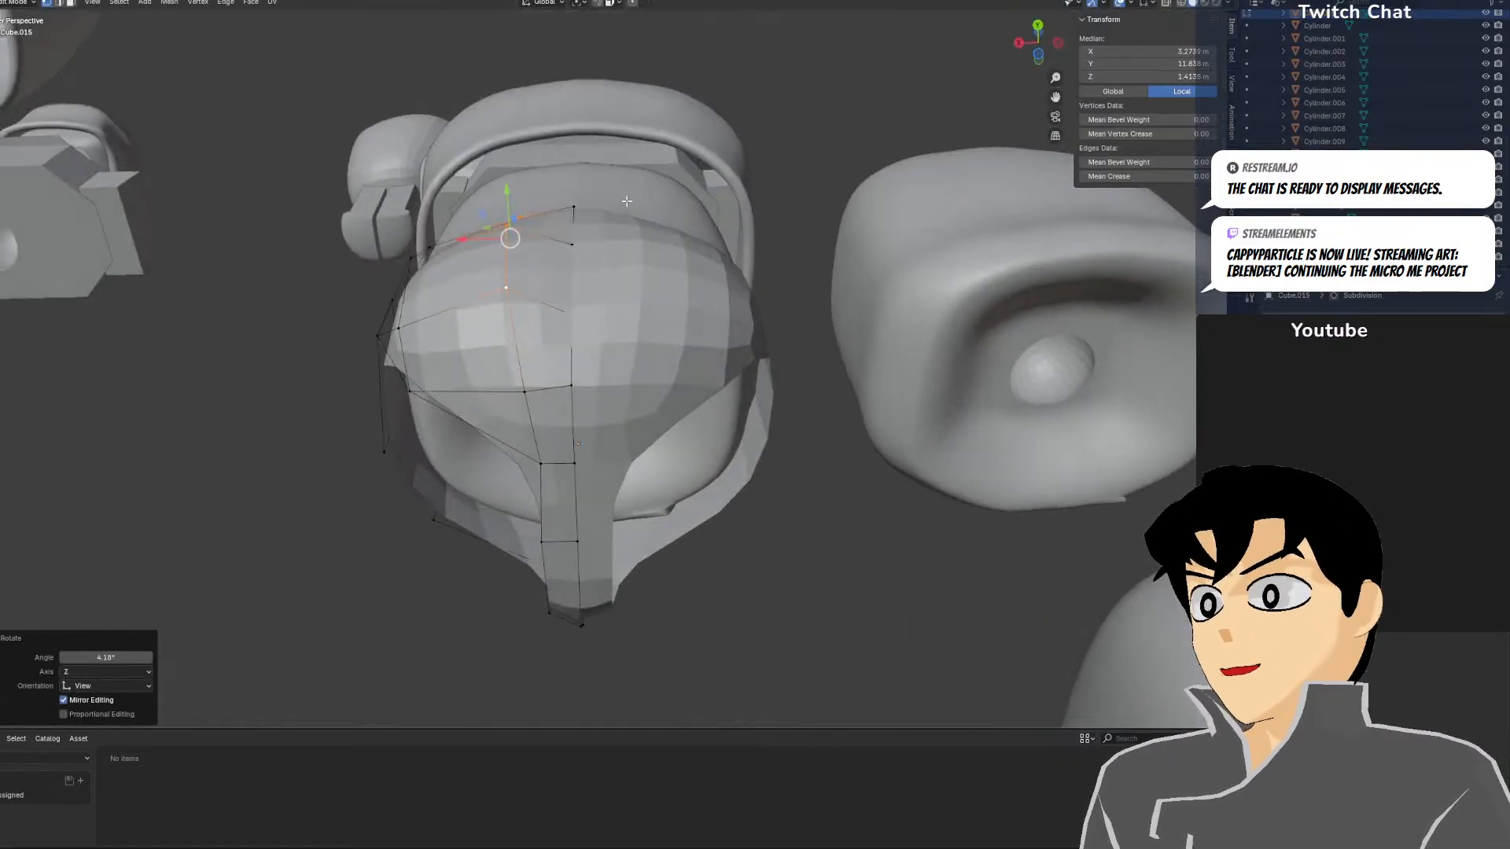
# Try to move the top rim's front vertex beside the centre line inward along X
pyautogui.click(572, 236)
pyautogui.moveTo(578, 240); pyautogui.dragTo(879, 340, button='middle')
pyautogui.press('KP_1')
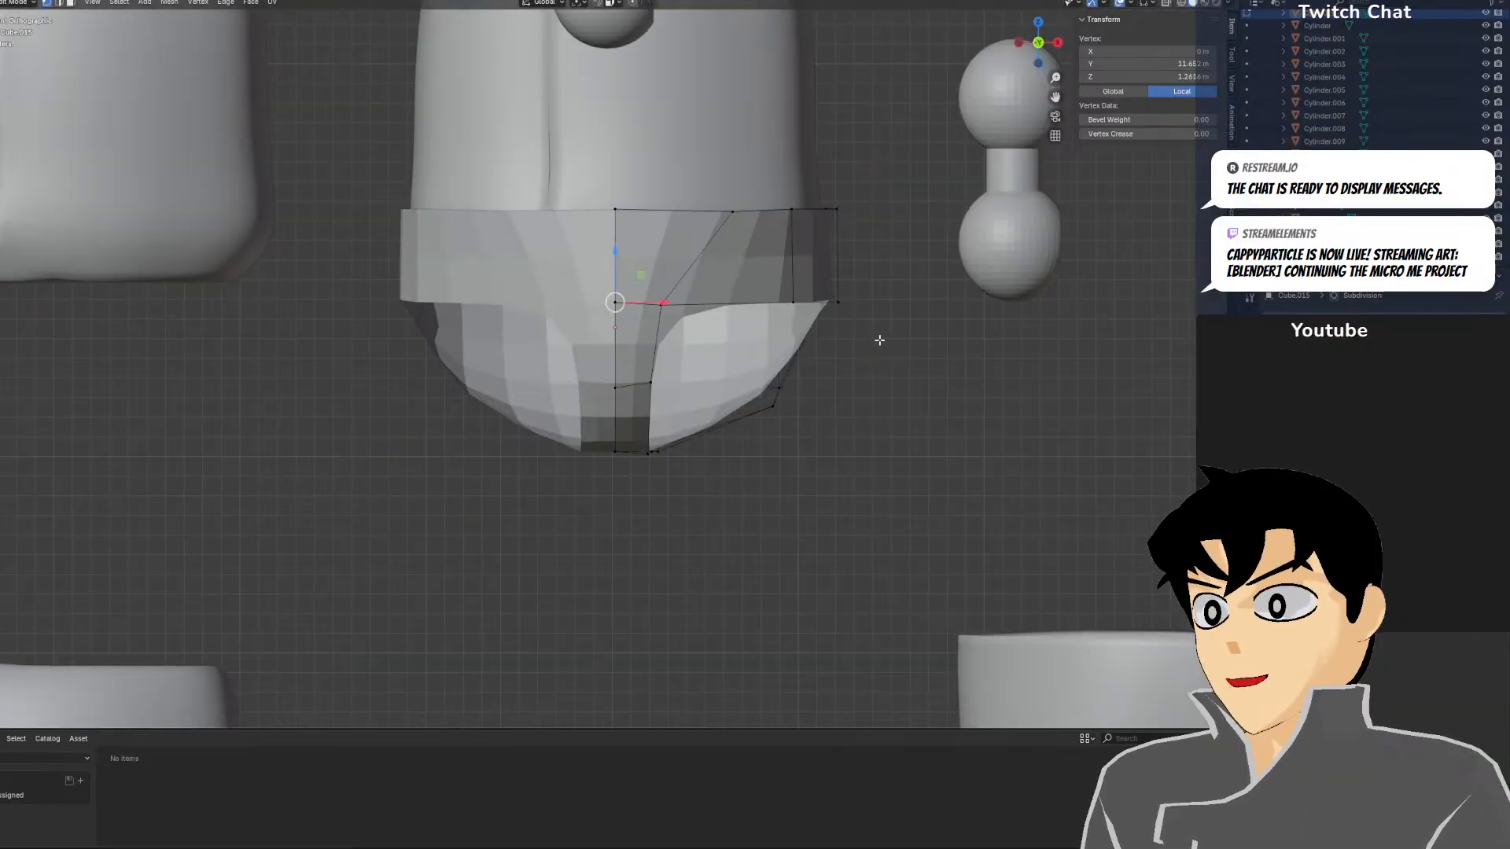
pyautogui.click(630, 122)
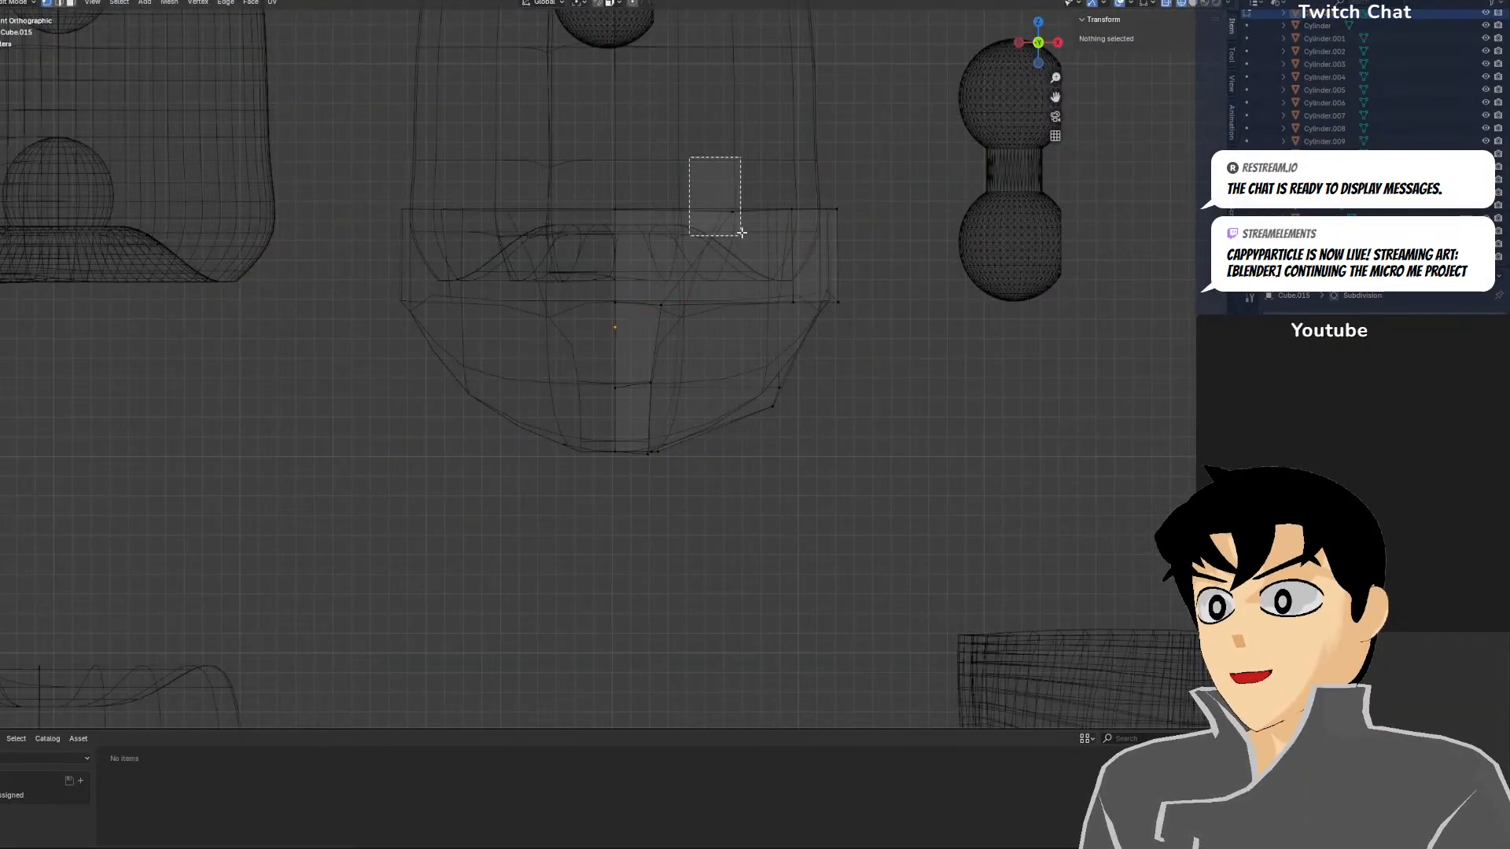
pyautogui.moveTo(742, 232); pyautogui.dragTo(742, 234)
pyautogui.press('g')
pyautogui.press('x')
pyautogui.click(681, 224)
pyautogui.press('z')
pyautogui.click(818, 141)
pyautogui.moveTo(832, 126)
pyautogui.mouseDown(button='middle')
pyautogui.moveTo(799, 243)
pyautogui.moveTo(748, 327)
pyautogui.moveTo(745, 463)
pyautogui.mouseUp(button='middle')
pyautogui.hotkey('ctrl', 'z')
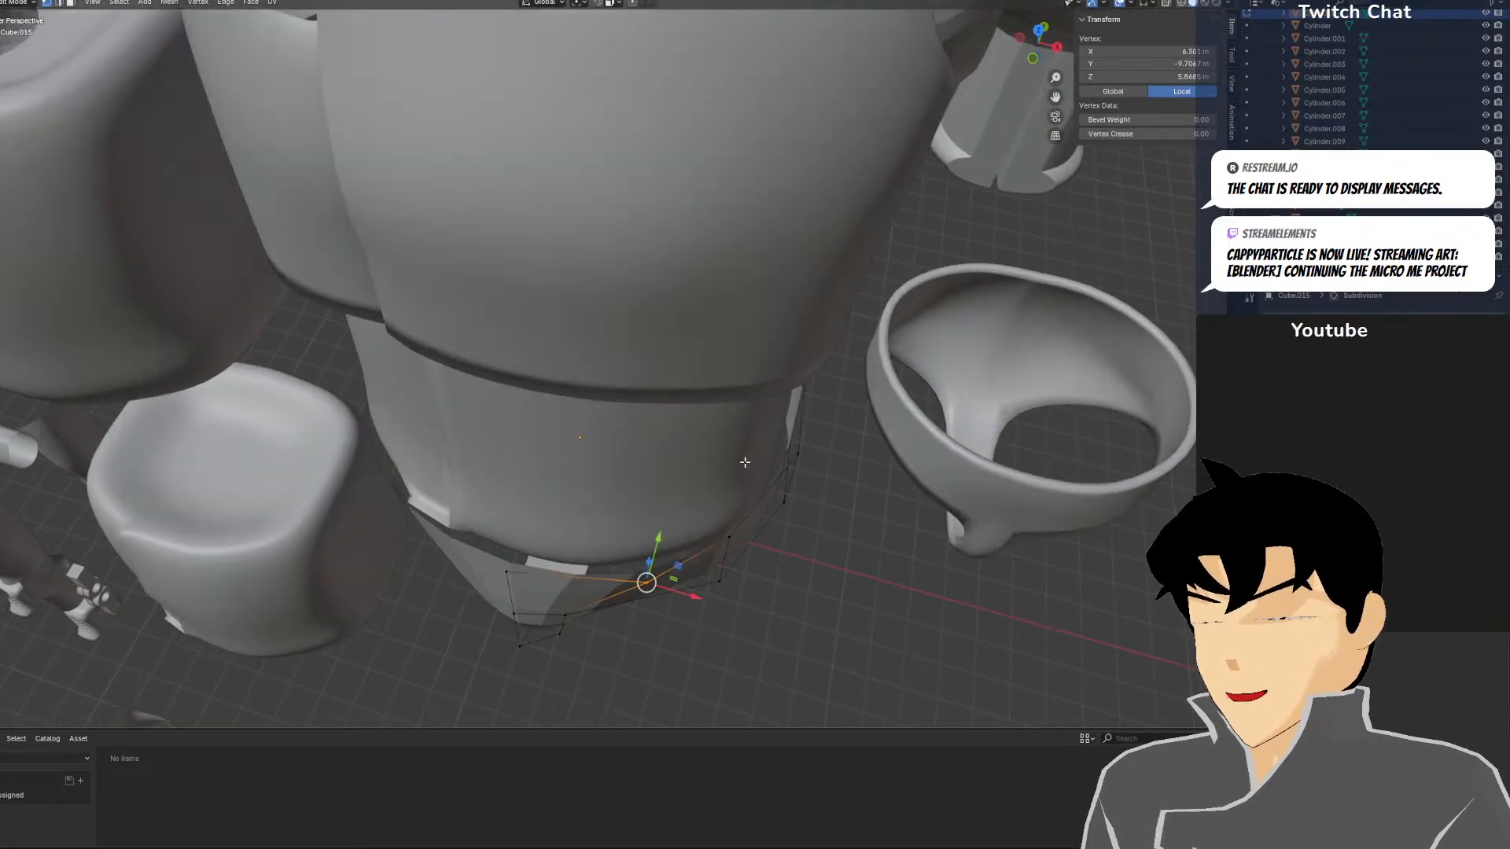
# Select the waistband's top rim vertices in wireframe and examine the rim from the side and from above
pyautogui.moveTo(699, 537); pyautogui.dragTo(620, 406, button='middle')
pyautogui.press('KP_3')
pyautogui.press('z')
pyautogui.click(169, 289)
pyautogui.scroll(2, 270, 243)
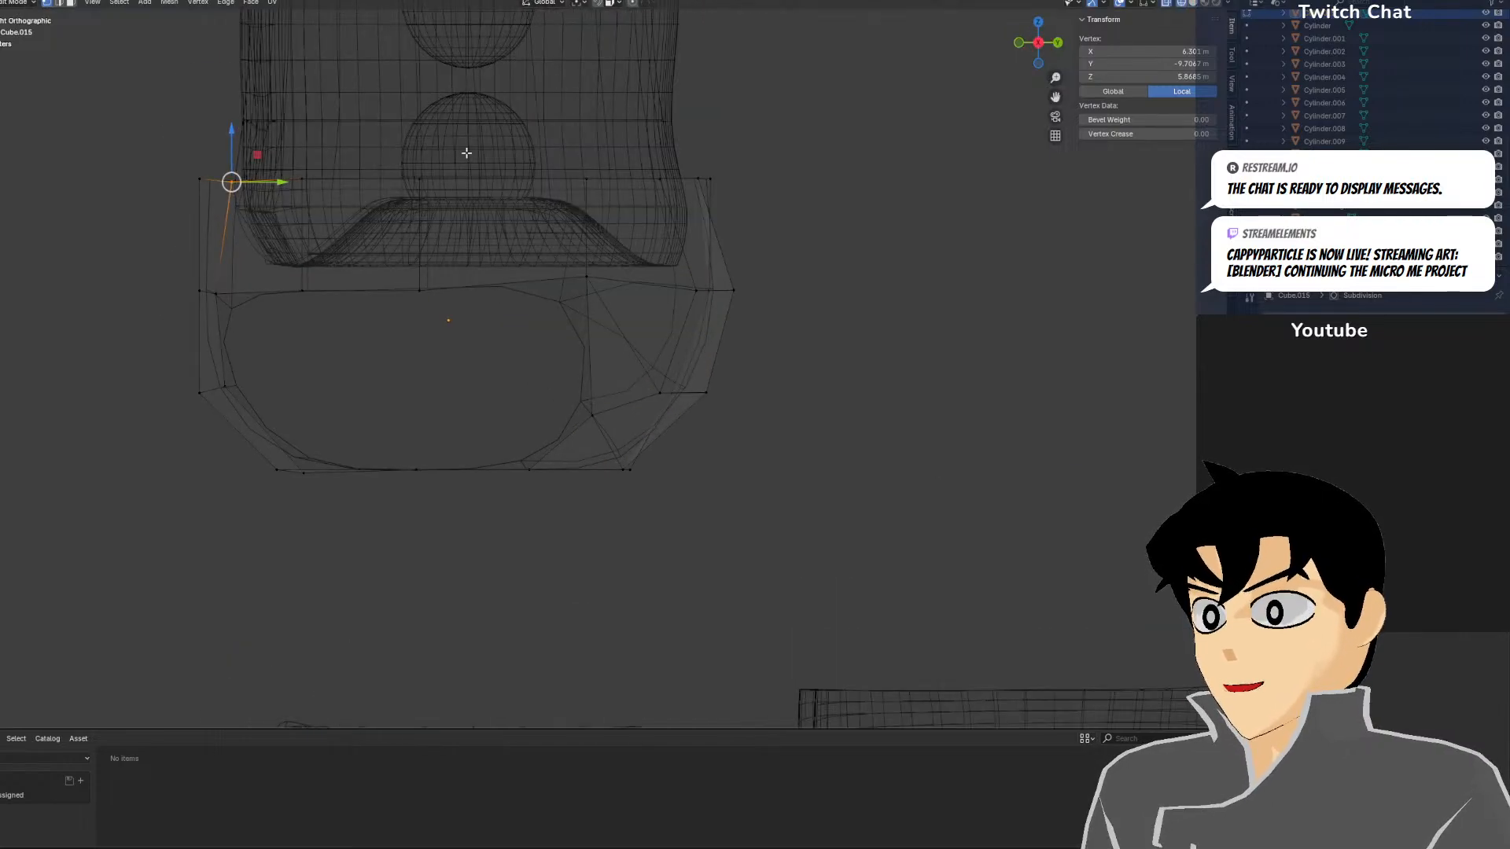
pyautogui.click(111, 114)
pyautogui.moveTo(121, 128); pyautogui.dragTo(739, 224)
pyautogui.press('KP_1')
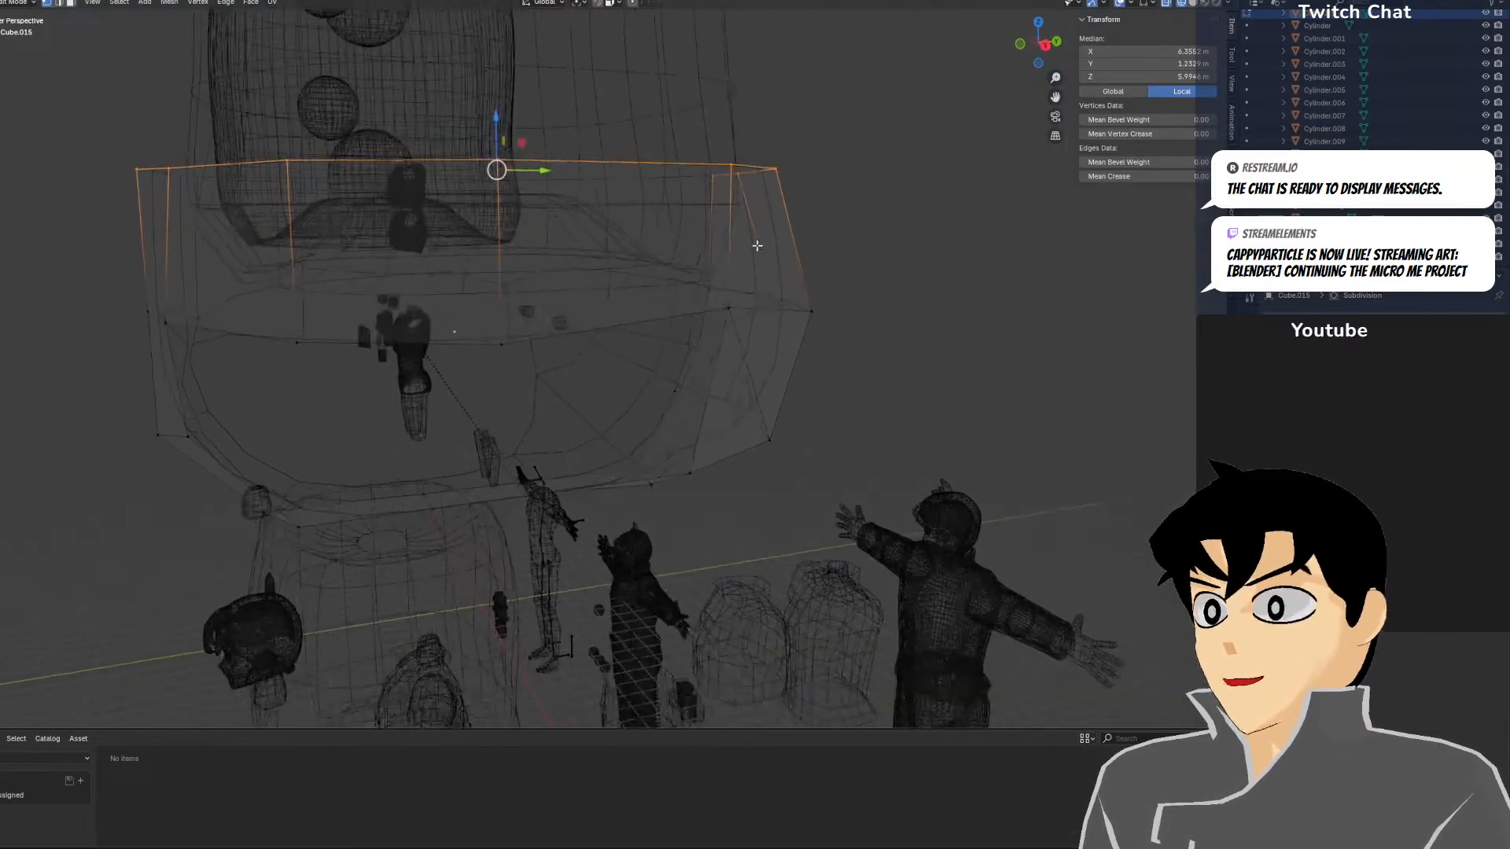
pyautogui.press('KP_7')
pyautogui.press('z')
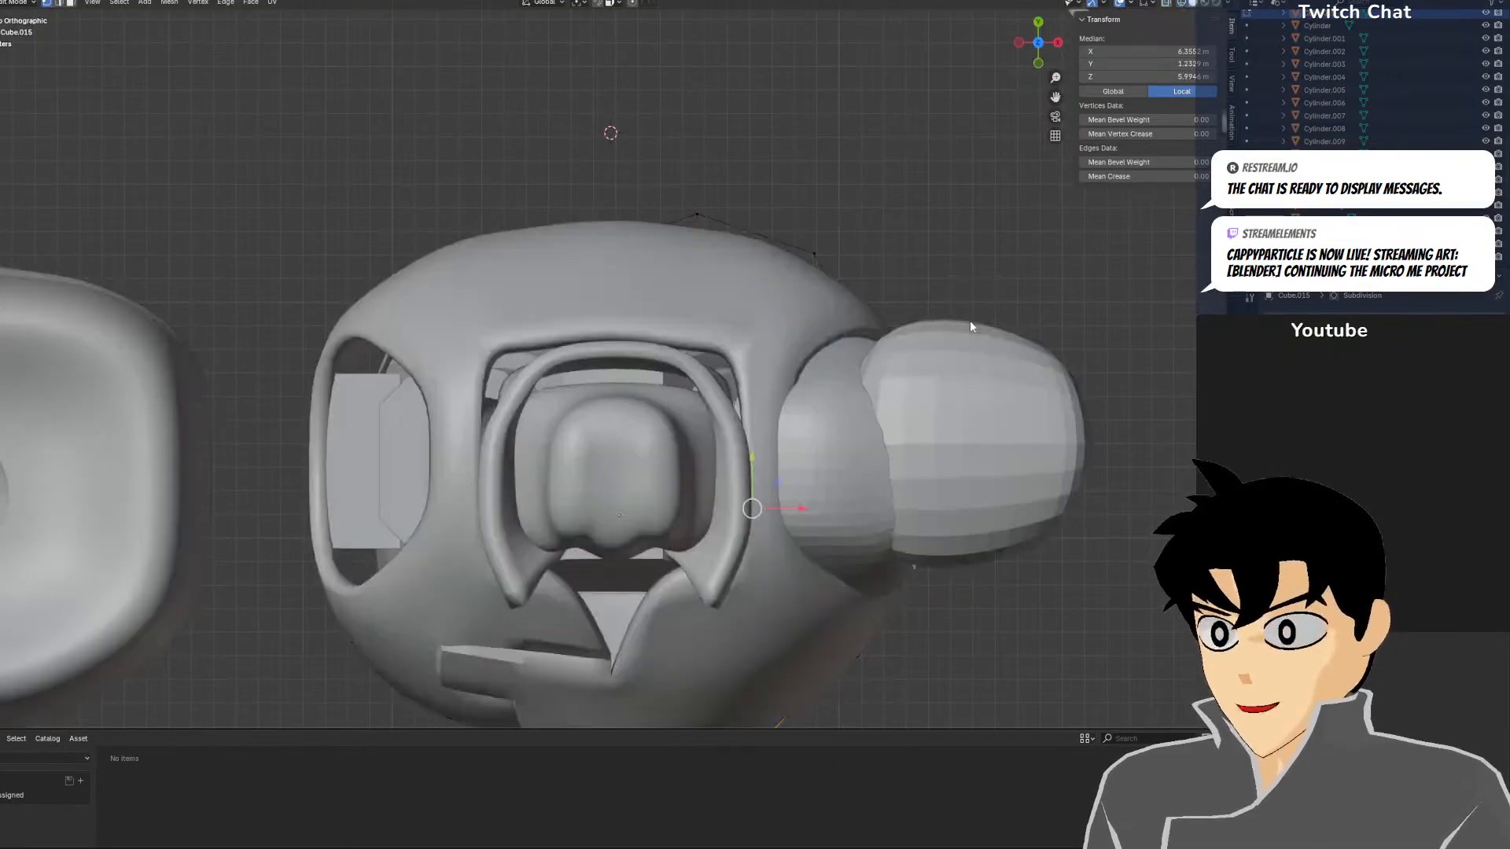
# Add one loop cut around the waistband, slid toward the top rim with a factor of about -0.207
pyautogui.moveTo(879, 335)
pyautogui.mouseDown(button='middle')
pyautogui.moveTo(868, 403)
pyautogui.moveTo(855, 255)
pyautogui.moveTo(668, 324)
pyautogui.mouseUp(button='middle')
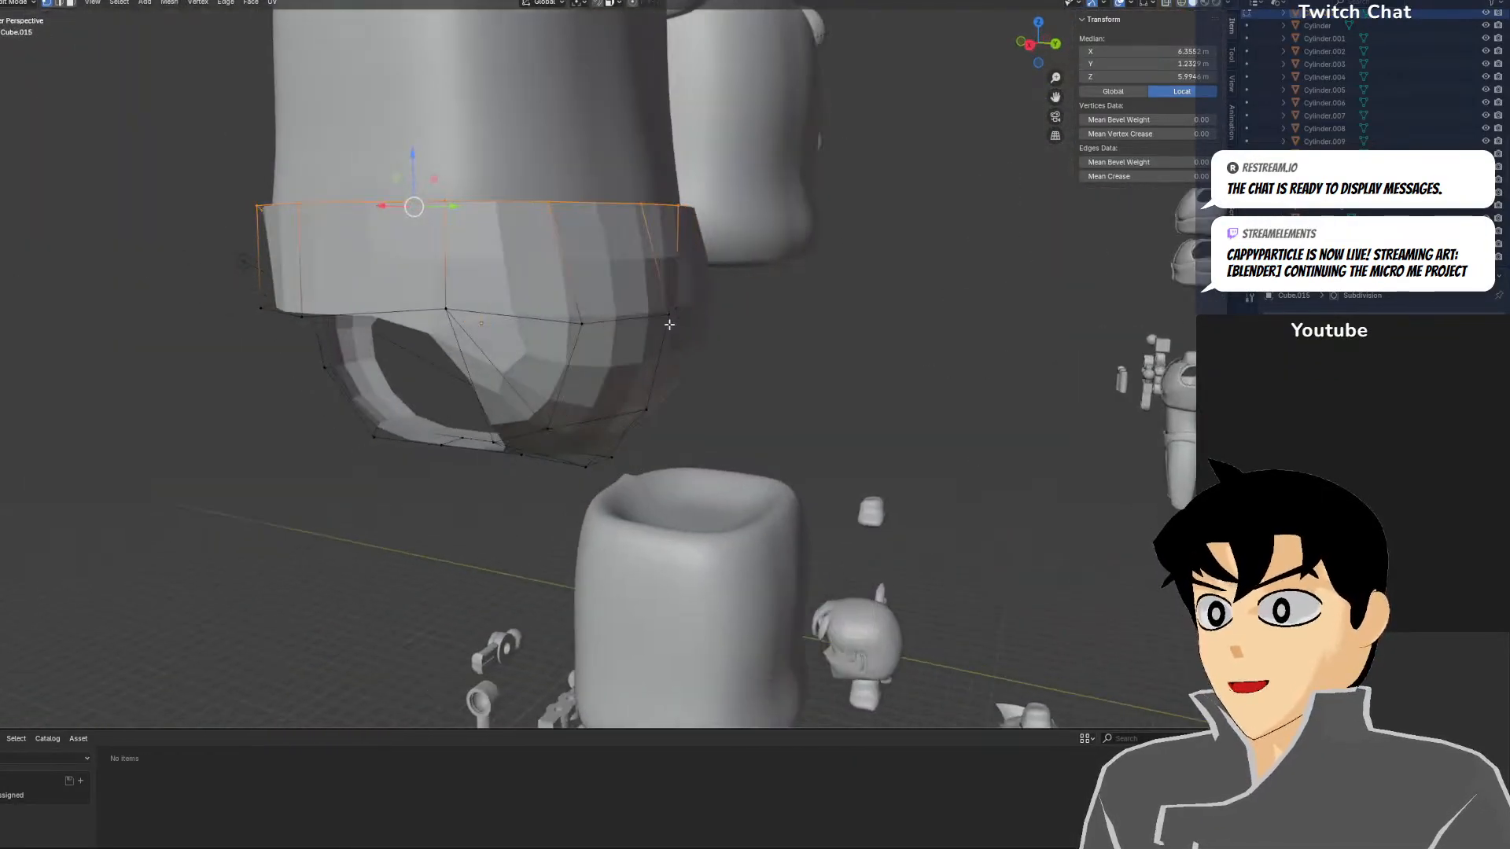
pyautogui.click(761, 295)
pyautogui.click(643, 265)
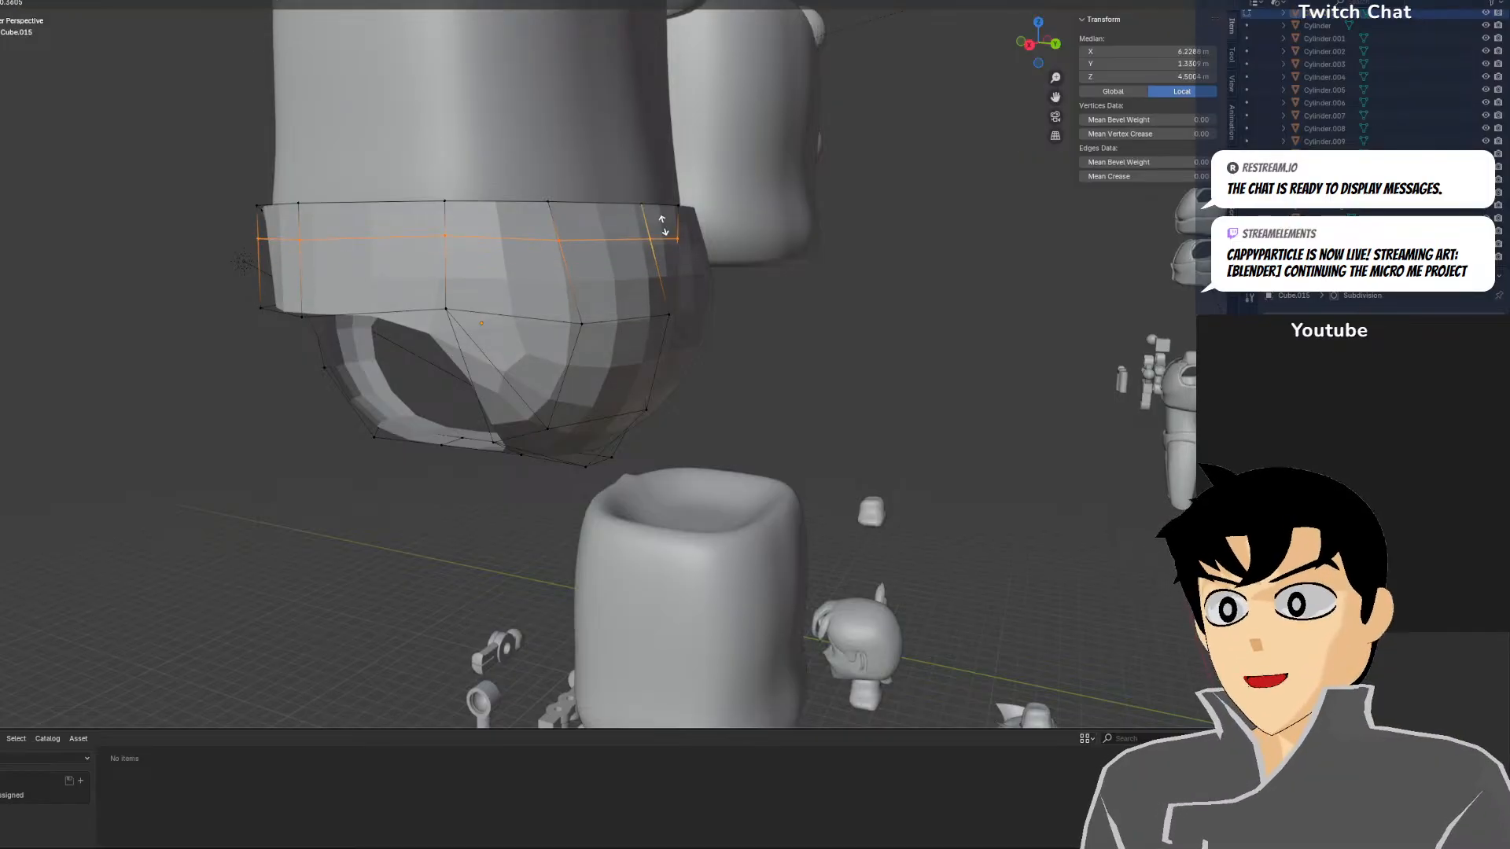
pyautogui.click(653, 237)
pyautogui.moveTo(652, 238); pyautogui.dragTo(838, 249, button='middle')
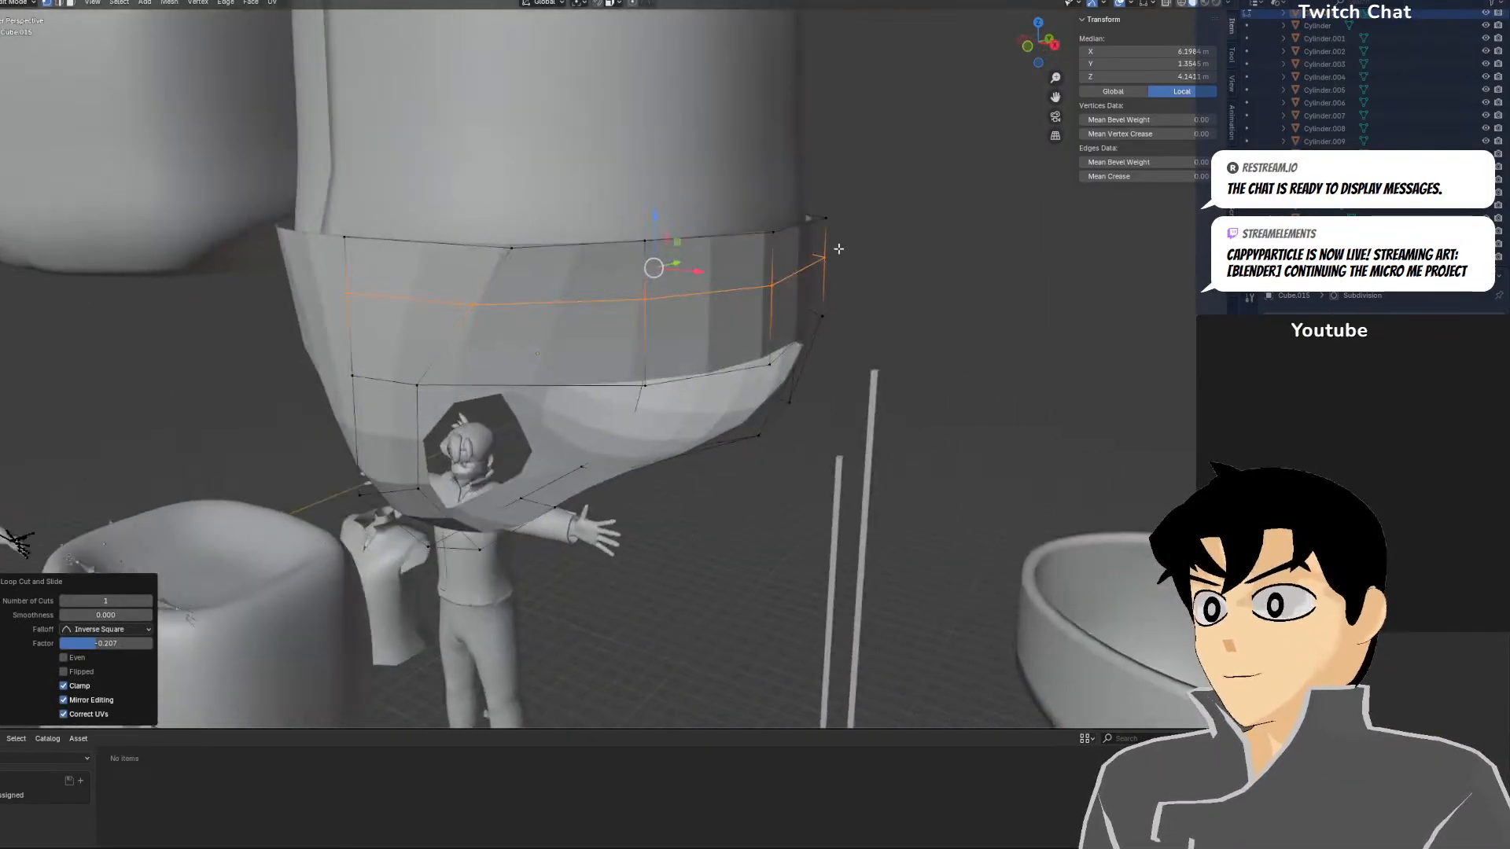
# Recalculate the normals of the whole pelvis mesh to face outside
pyautogui.press('KP_1')
pyautogui.press('a')
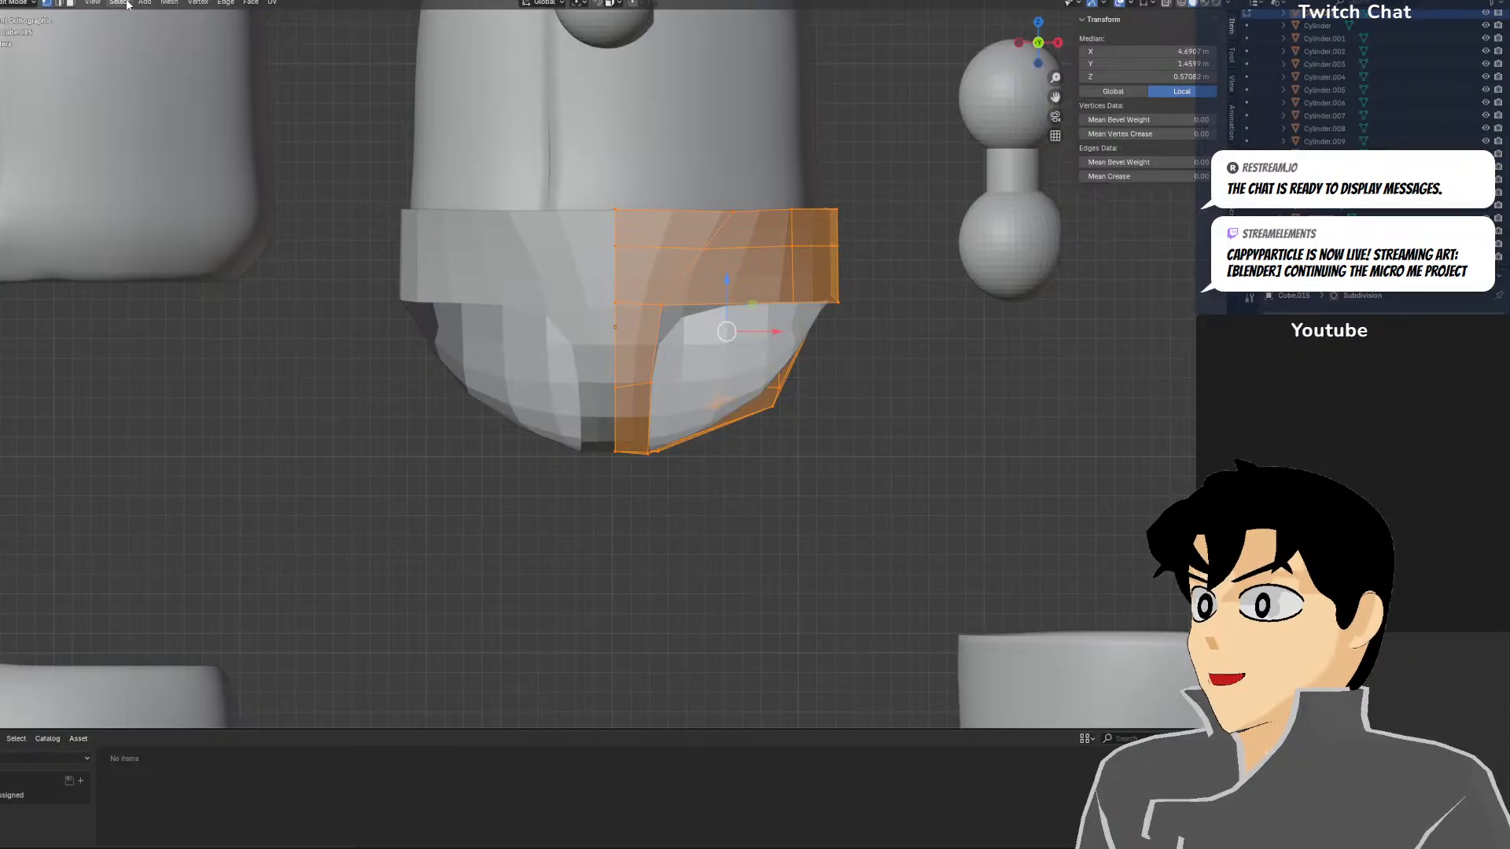
pyautogui.click(168, 2)
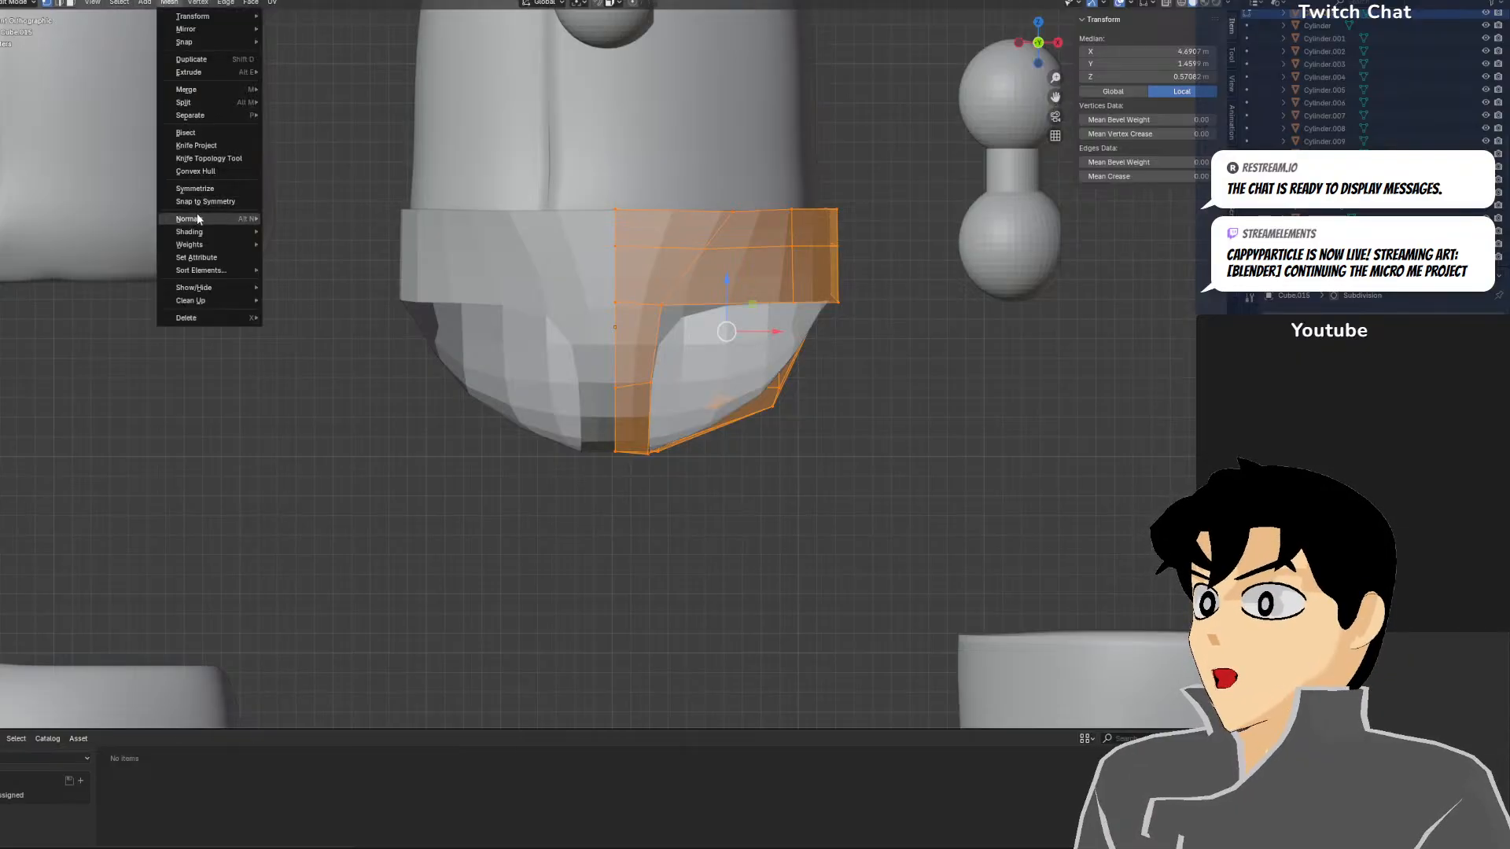
pyautogui.moveTo(196, 217)
pyautogui.click(336, 231)
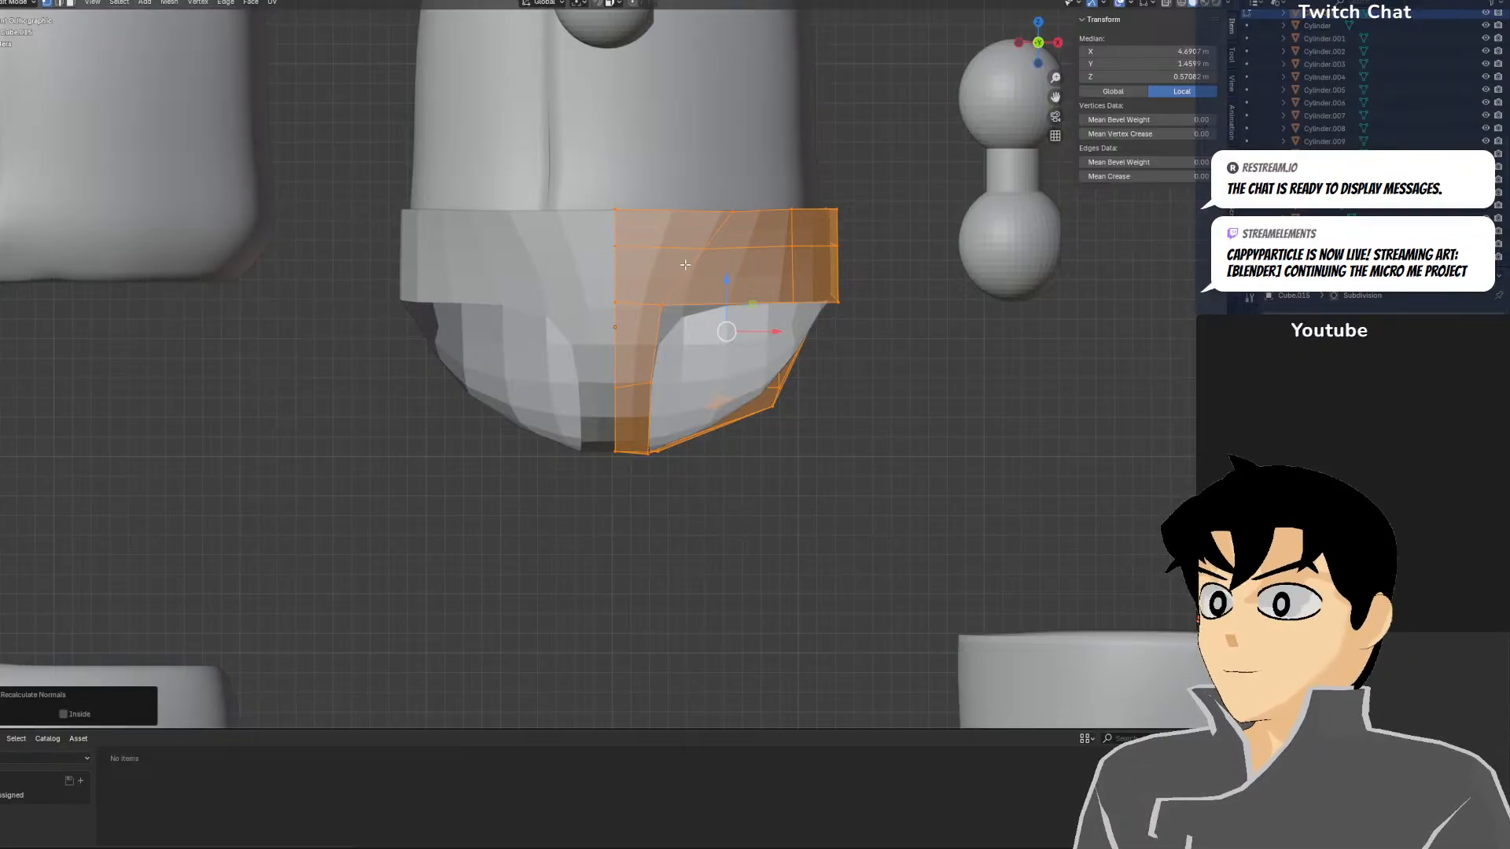
# Move the top rim's front vertex beside the centre line inward along X to about 3.58 m
pyautogui.hotkey('shift', 'z')
pyautogui.hotkey('alt', 'a')
pyautogui.click(759, 202)
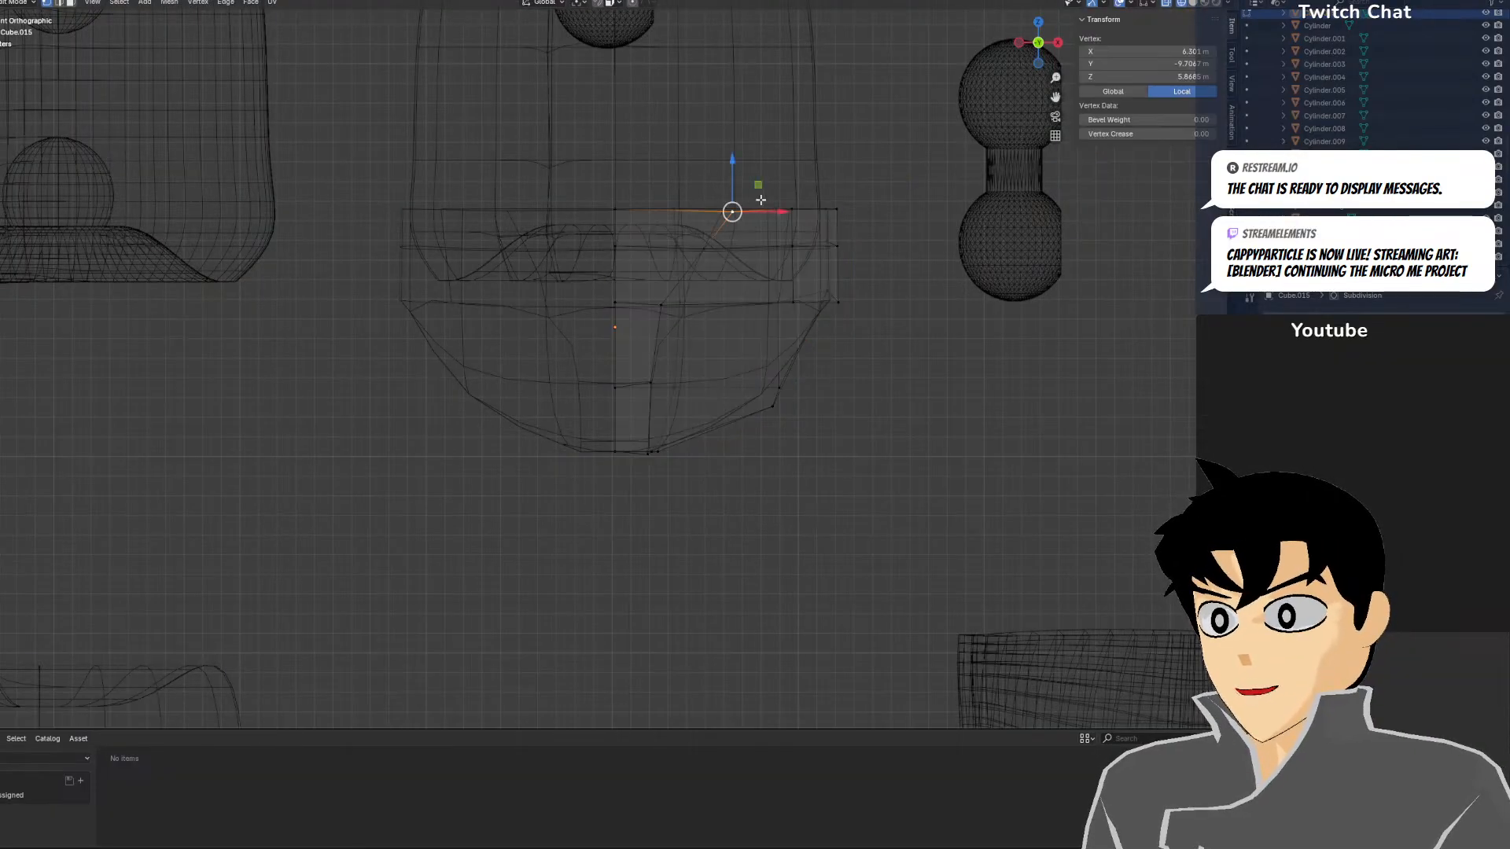
pyautogui.click(703, 205)
pyautogui.hotkey('ctrl', 'z')
pyautogui.moveTo(757, 214); pyautogui.dragTo(710, 223)
# Move the front vertex of the waistband's new edge loop about 1.41 m inward along X
pyautogui.click(704, 257)
pyautogui.press('g')
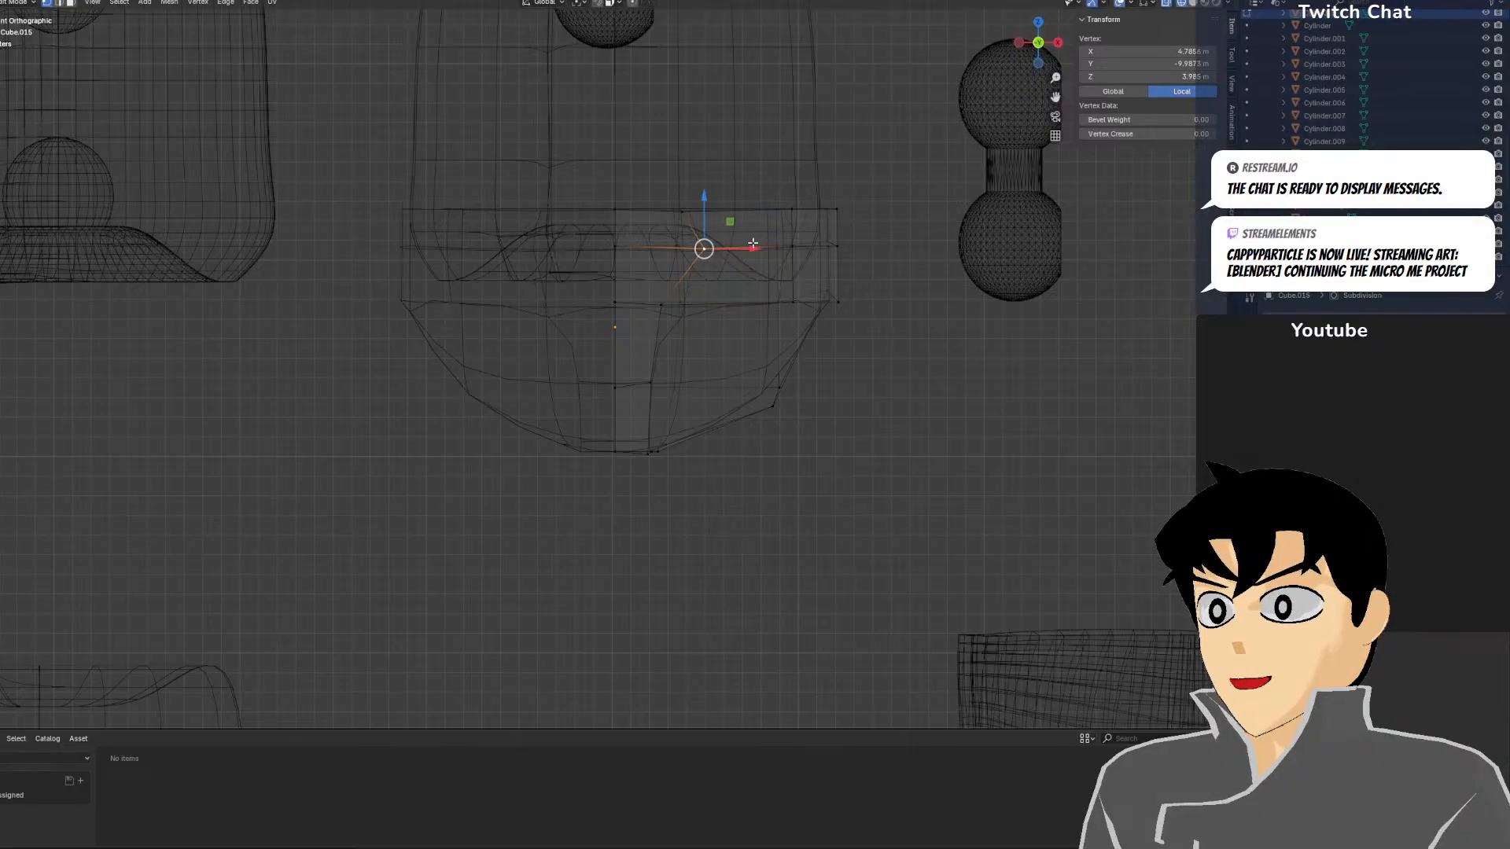
pyautogui.click(718, 250)
pyautogui.hotkey('shift', 'z')
pyautogui.moveTo(886, 246)
pyautogui.mouseDown(button='middle')
pyautogui.moveTo(866, 276)
pyautogui.moveTo(852, 269)
pyautogui.mouseUp(button='middle')
pyautogui.press('KP_1')
pyautogui.click(595, 180)
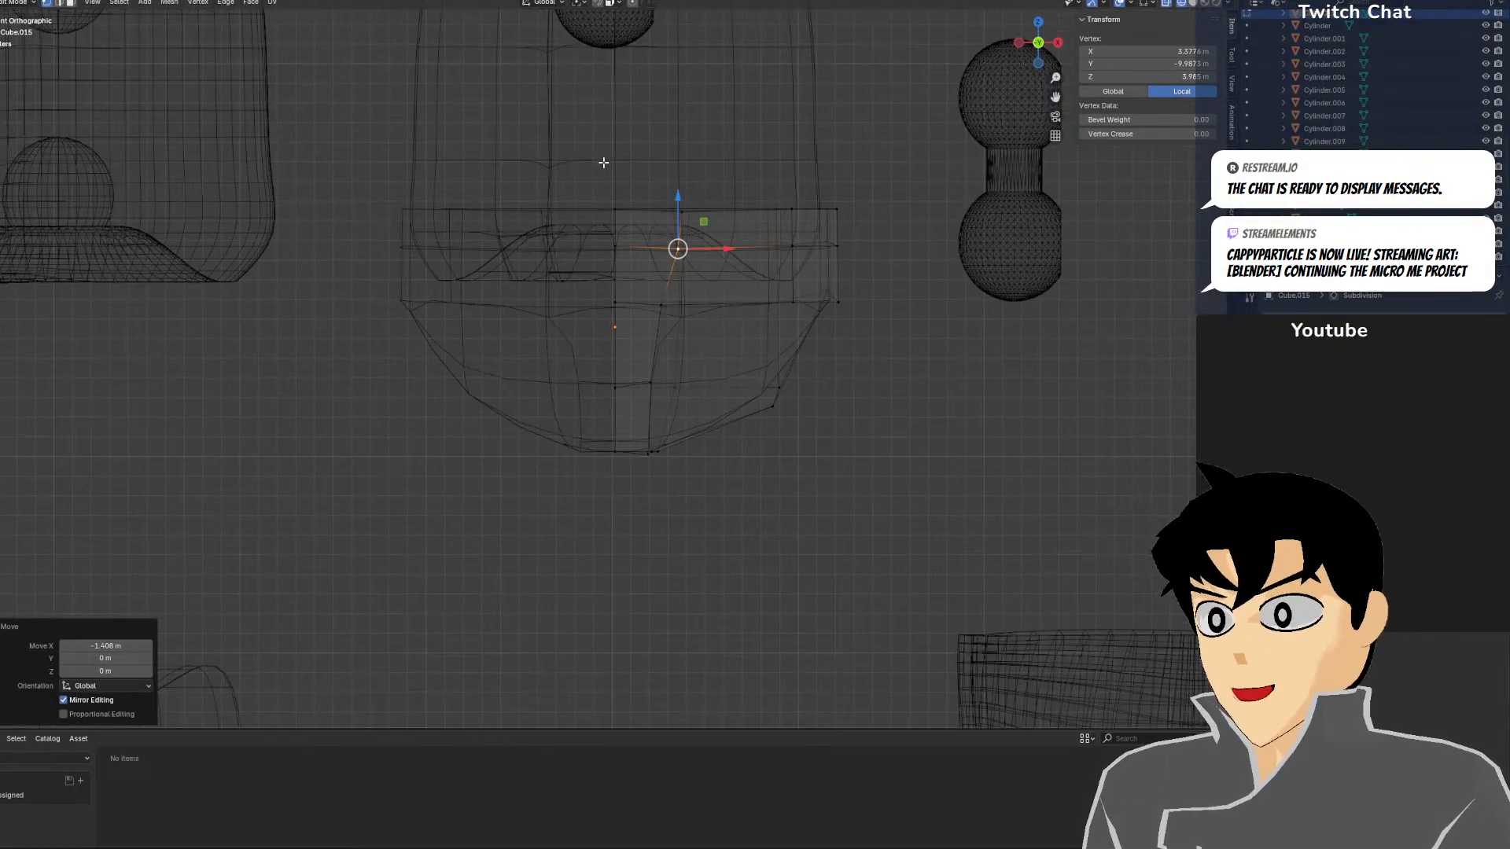
# Try to scale up all of the waistband's vertices slightly
pyautogui.moveTo(567, 136); pyautogui.dragTo(870, 317)
pyautogui.press('s')
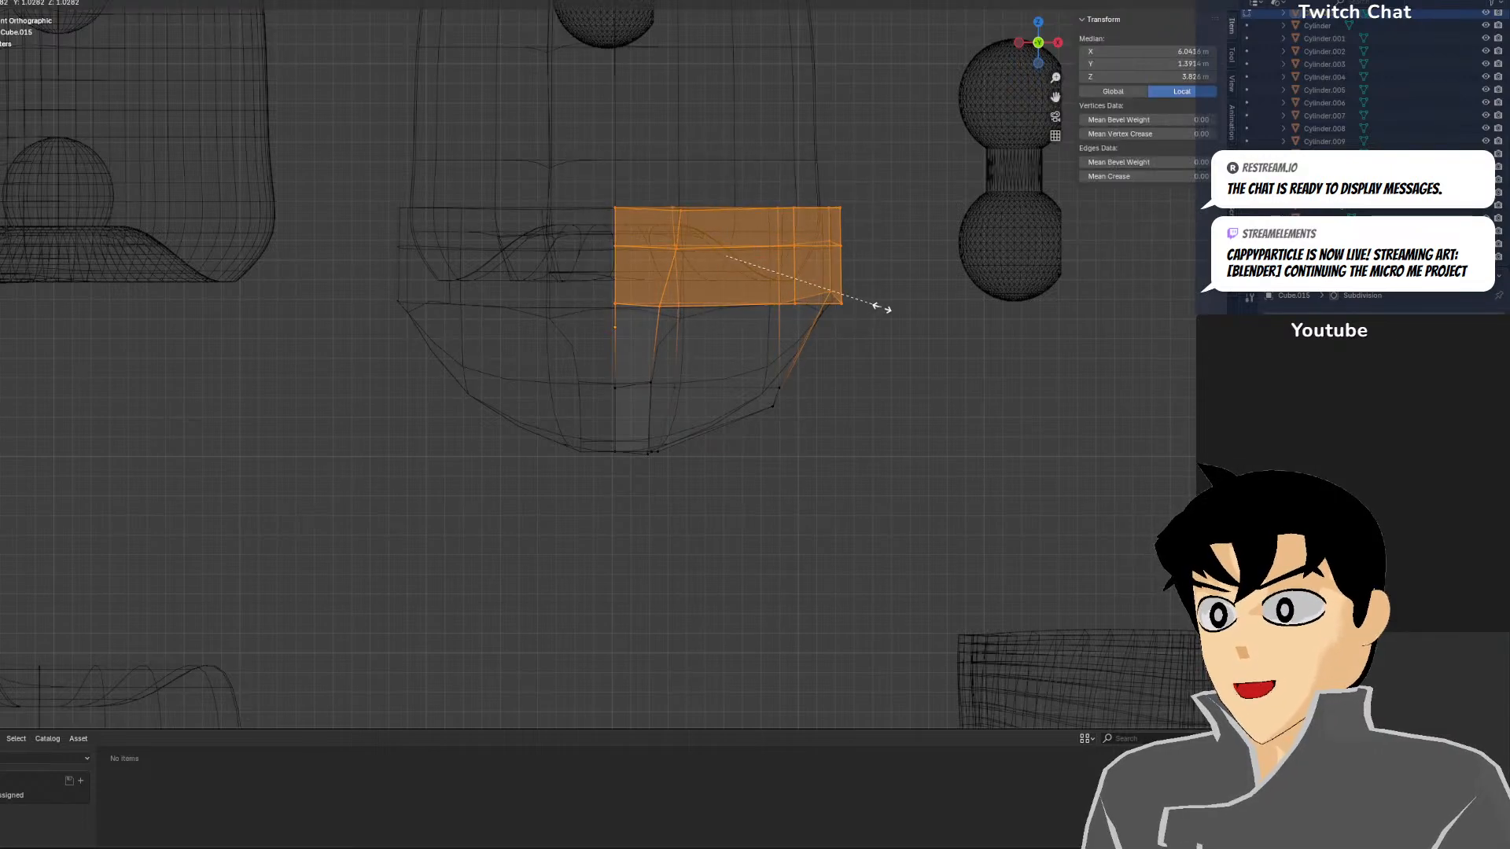
pyautogui.click(877, 307)
pyautogui.rightClick(833, 263)
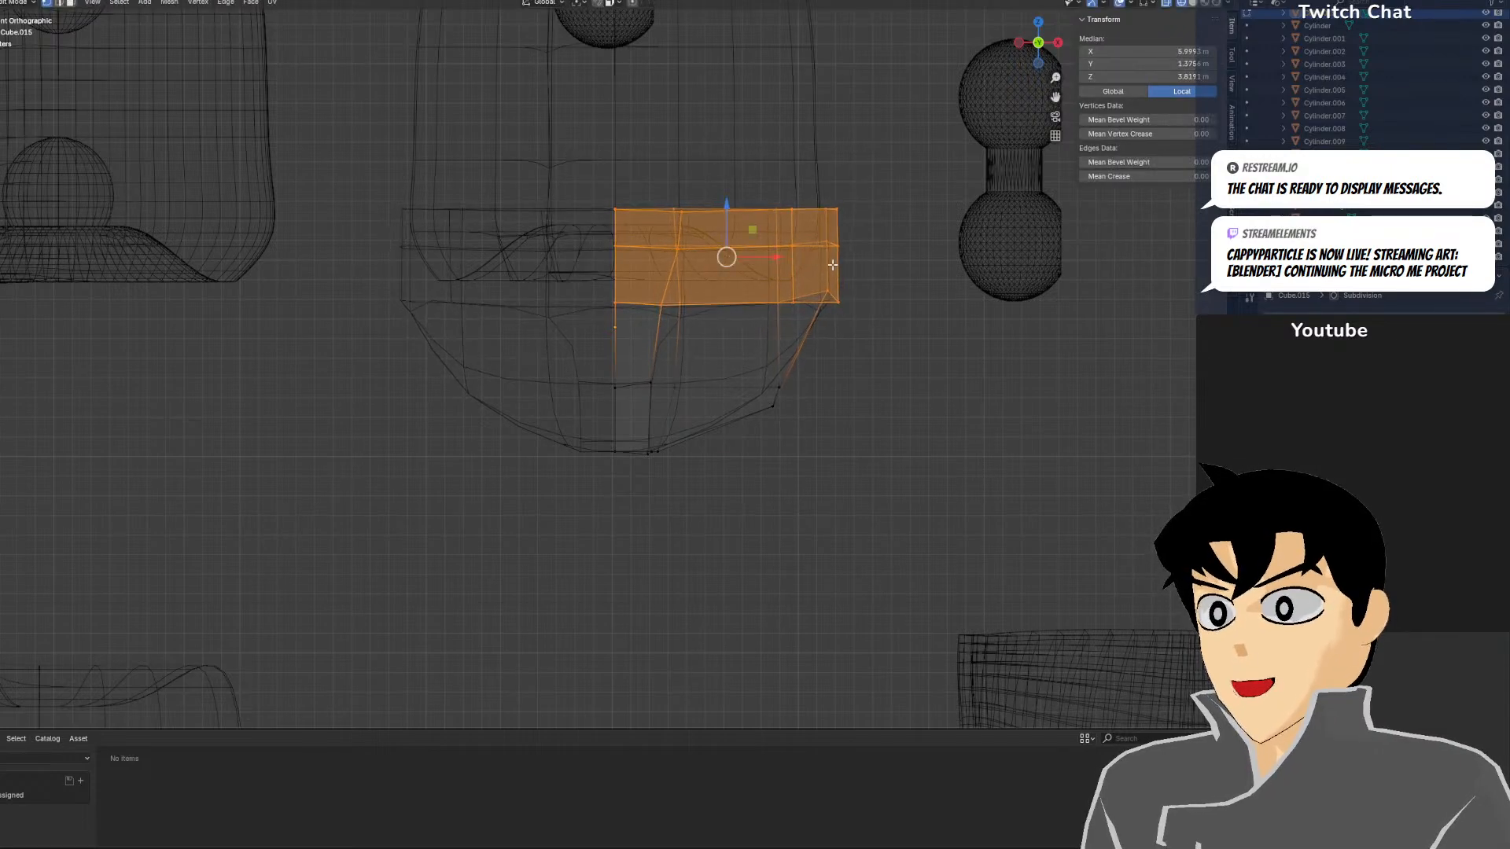
pyautogui.moveTo(818, 270); pyautogui.dragTo(660, 323, button='middle')
pyautogui.press('z')
pyautogui.click(819, 336)
pyautogui.moveTo(839, 331); pyautogui.dragTo(855, 334, button='middle')
# Undo the recent moves of the waistband's front vertices, and redo the inward move of the top rim vertex
pyautogui.hotkey('alt', 'a')
pyautogui.hotkey('ctrl', 'z')
pyautogui.hotkey('ctrl', 'z')
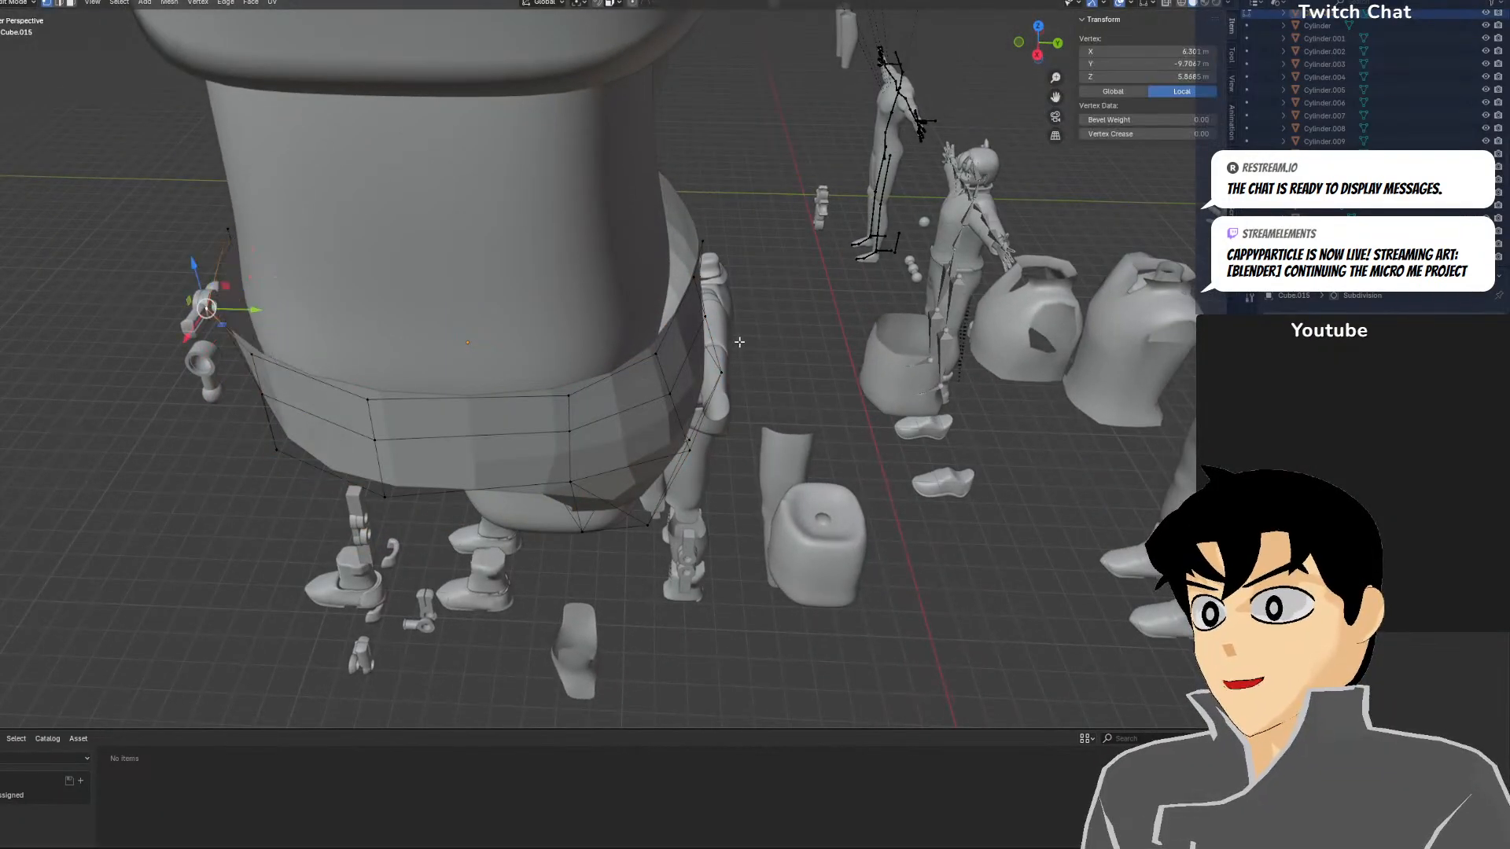
pyautogui.hotkey('ctrl', 'z')
pyautogui.hotkey('ctrl', 'z')
pyautogui.hotkey('ctrl', 'shift', 'z')
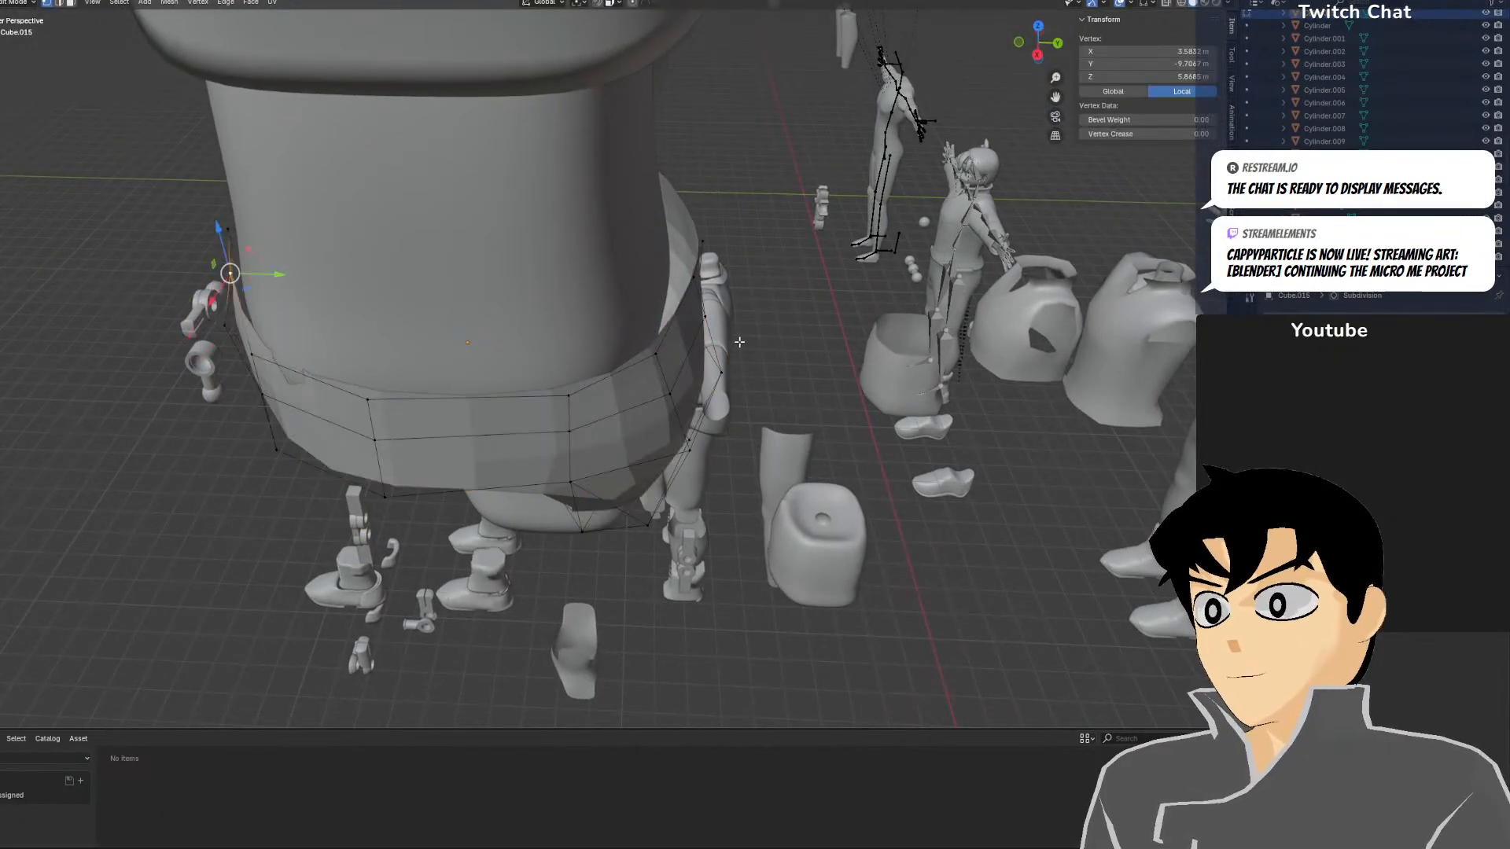
# Return to Object Mode and move the whole pelvis piece about 0.22 m forward along Y
pyautogui.moveTo(739, 342); pyautogui.dragTo(698, 297, button='middle')
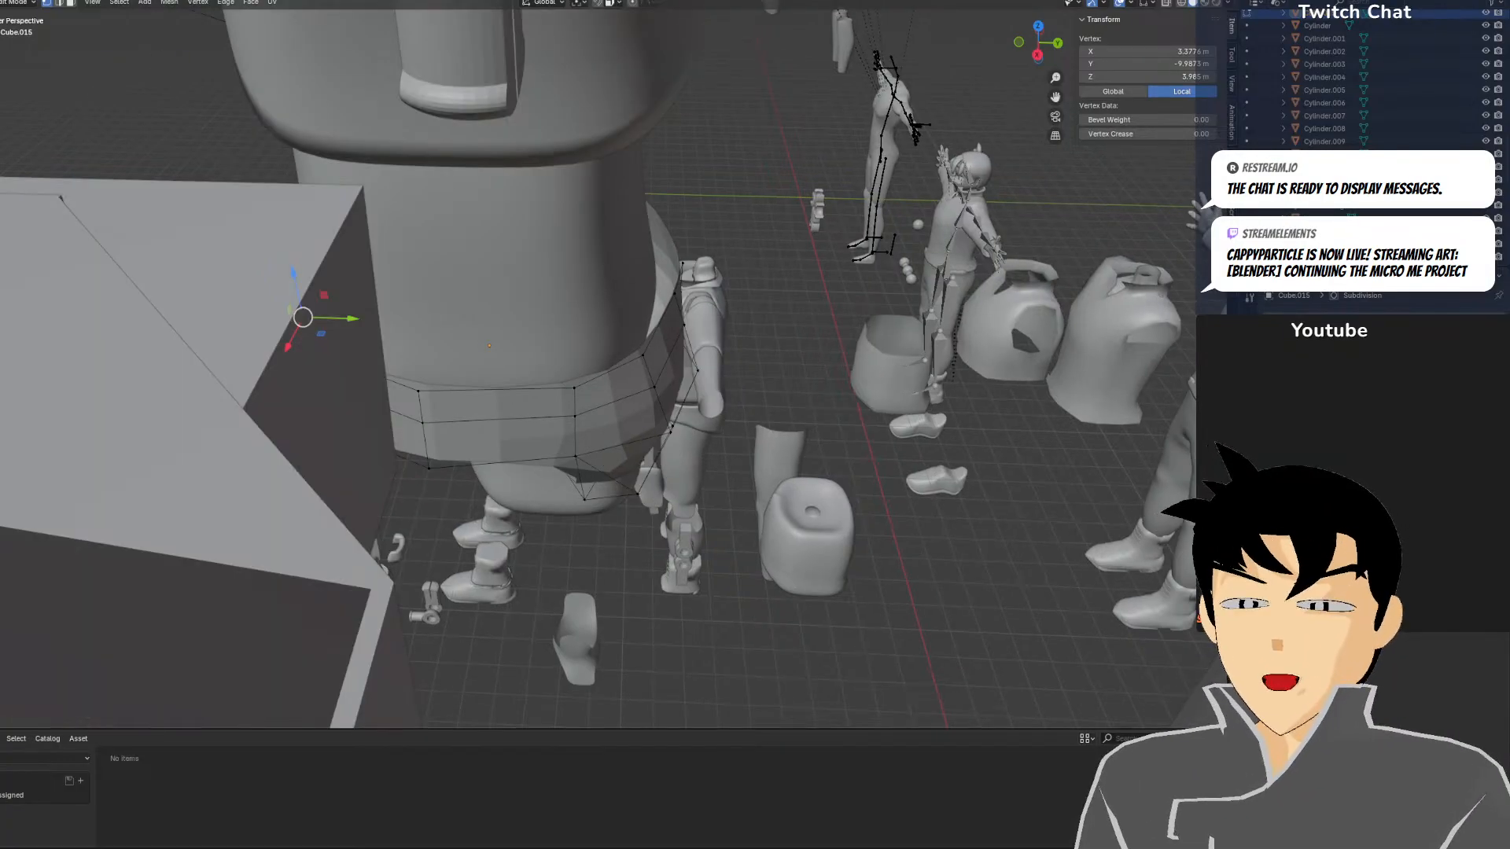
pyautogui.click(19, 16)
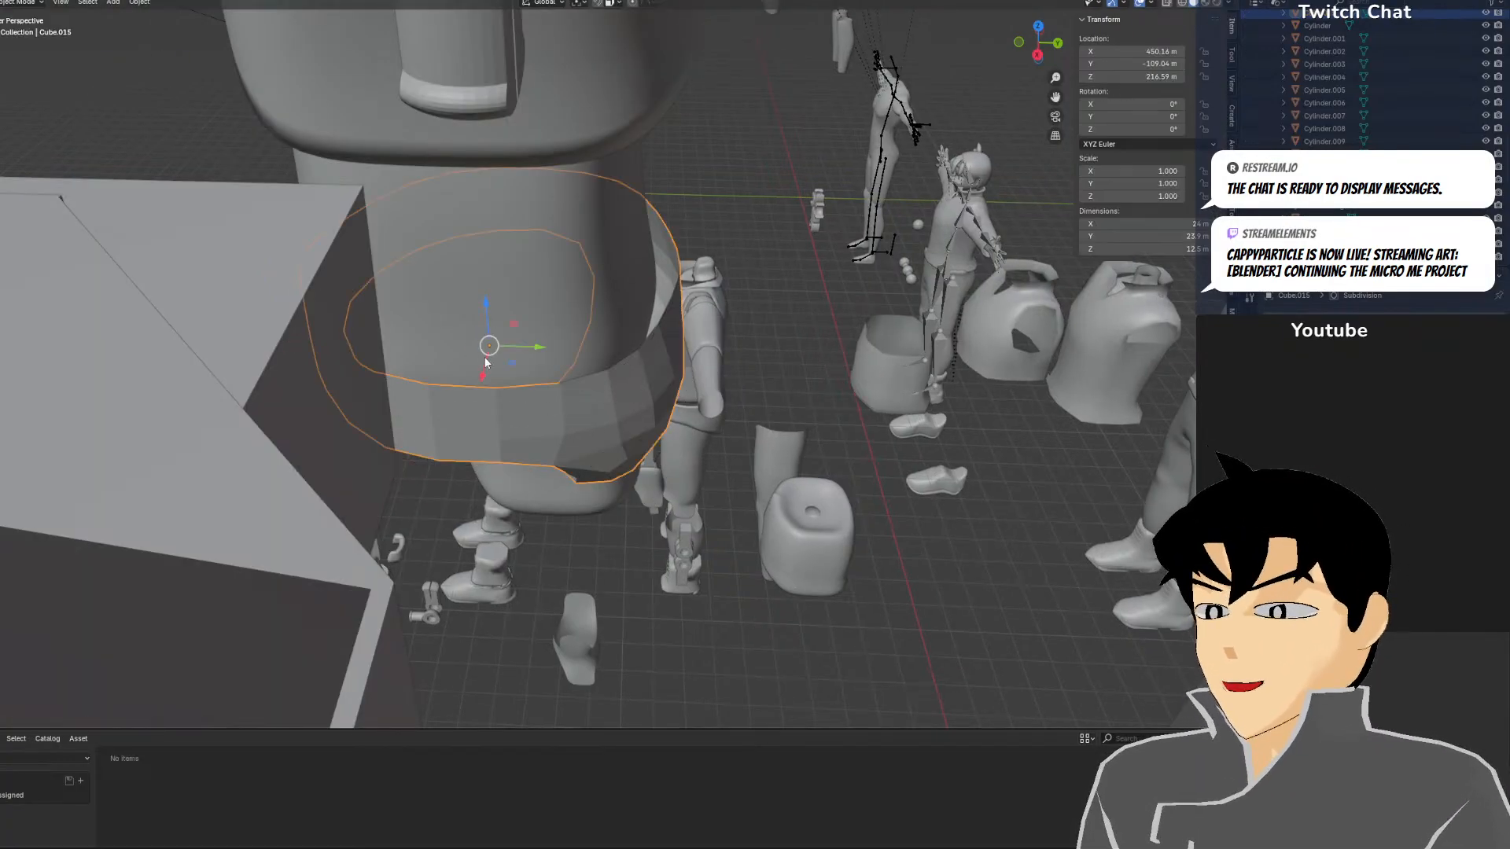
pyautogui.moveTo(516, 348); pyautogui.dragTo(513, 349)
pyautogui.moveTo(513, 349); pyautogui.dragTo(622, 354, button='middle')
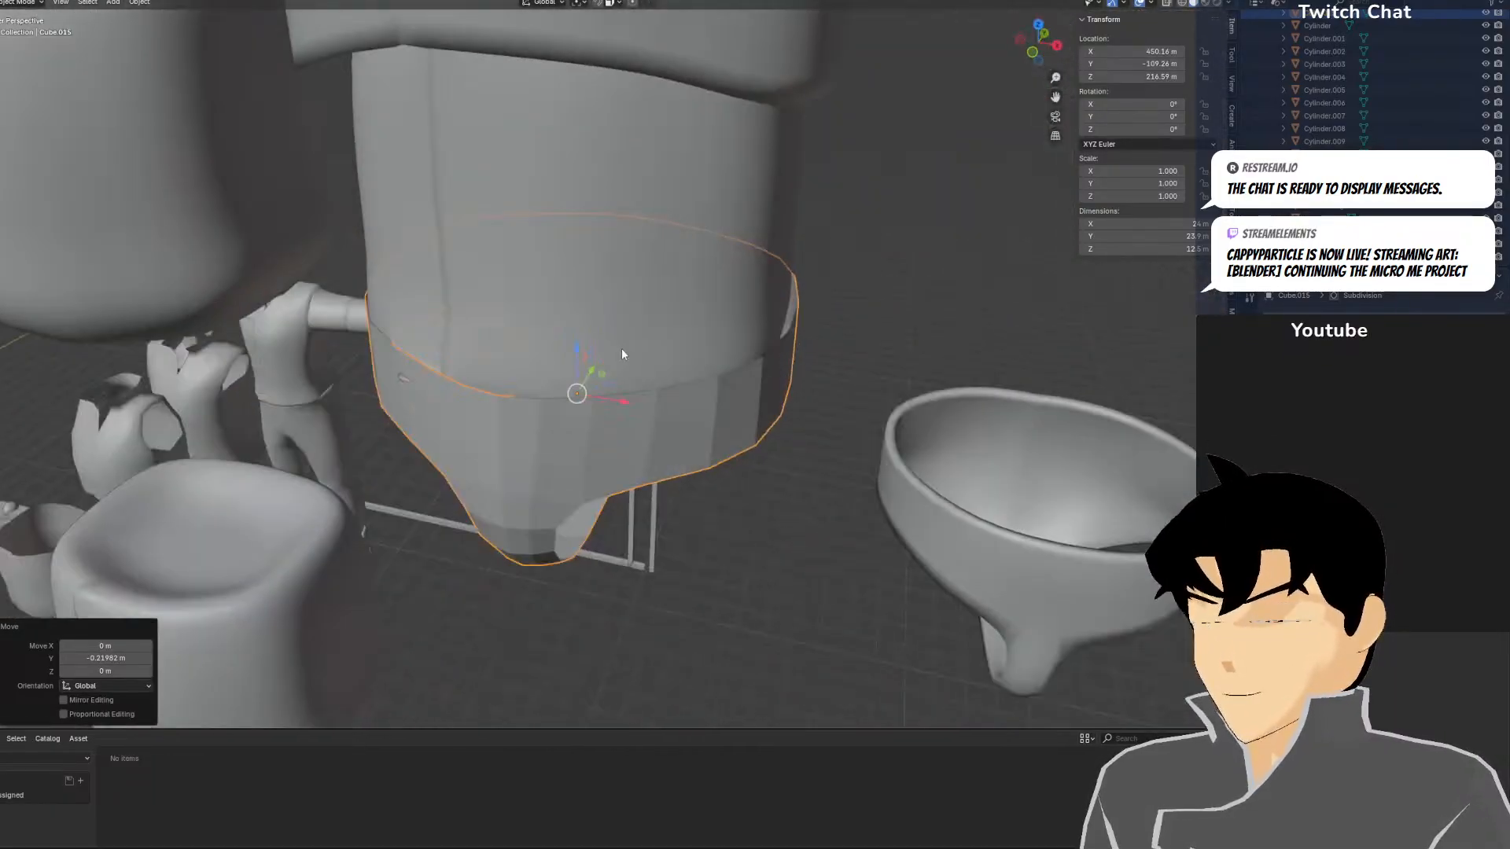
pyautogui.press('KP_1')
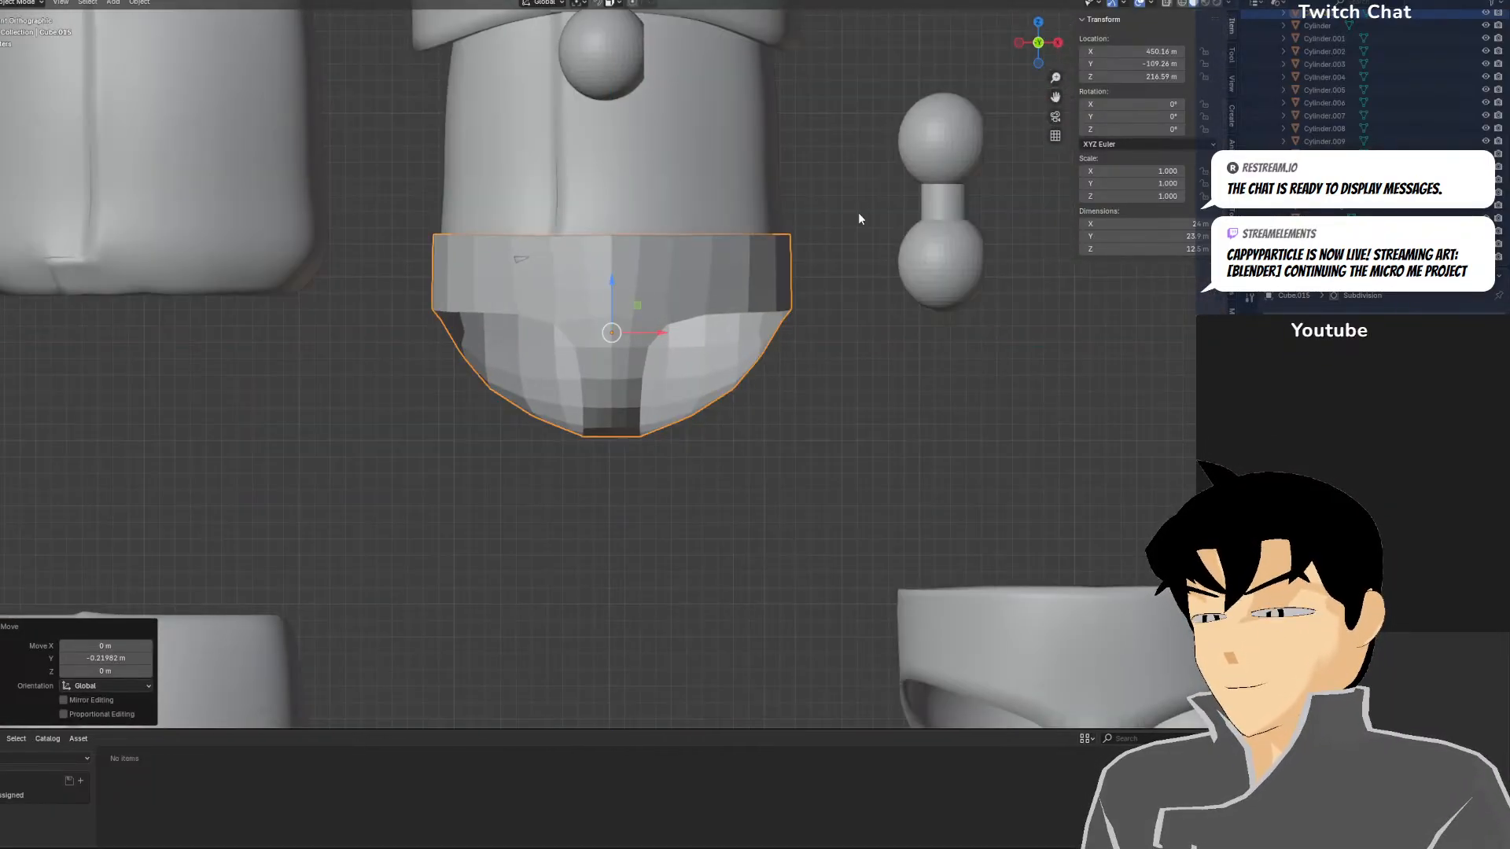
pyautogui.press('s')
pyautogui.moveTo(640, 263); pyautogui.dragTo(633, 234, button='middle')
pyautogui.rightClick(632, 248)
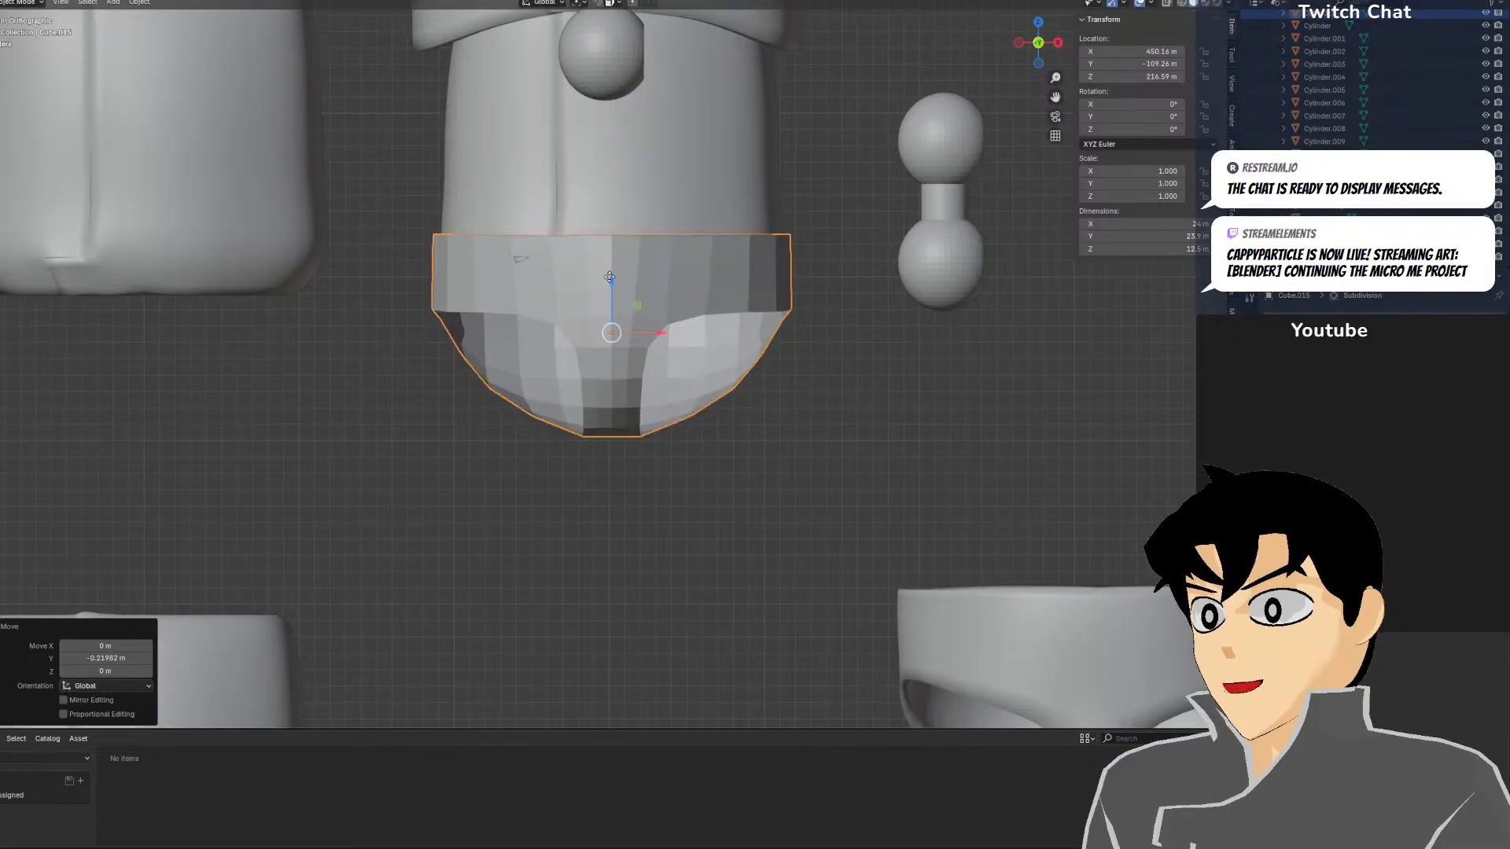
# Lower the pelvis piece about 1.18 m along Z below the abdomen
pyautogui.moveTo(610, 277); pyautogui.dragTo(607, 291)
pyautogui.moveTo(607, 291); pyautogui.dragTo(878, 241, button='middle')
pyautogui.moveTo(885, 143); pyautogui.dragTo(893, 127, button='middle')
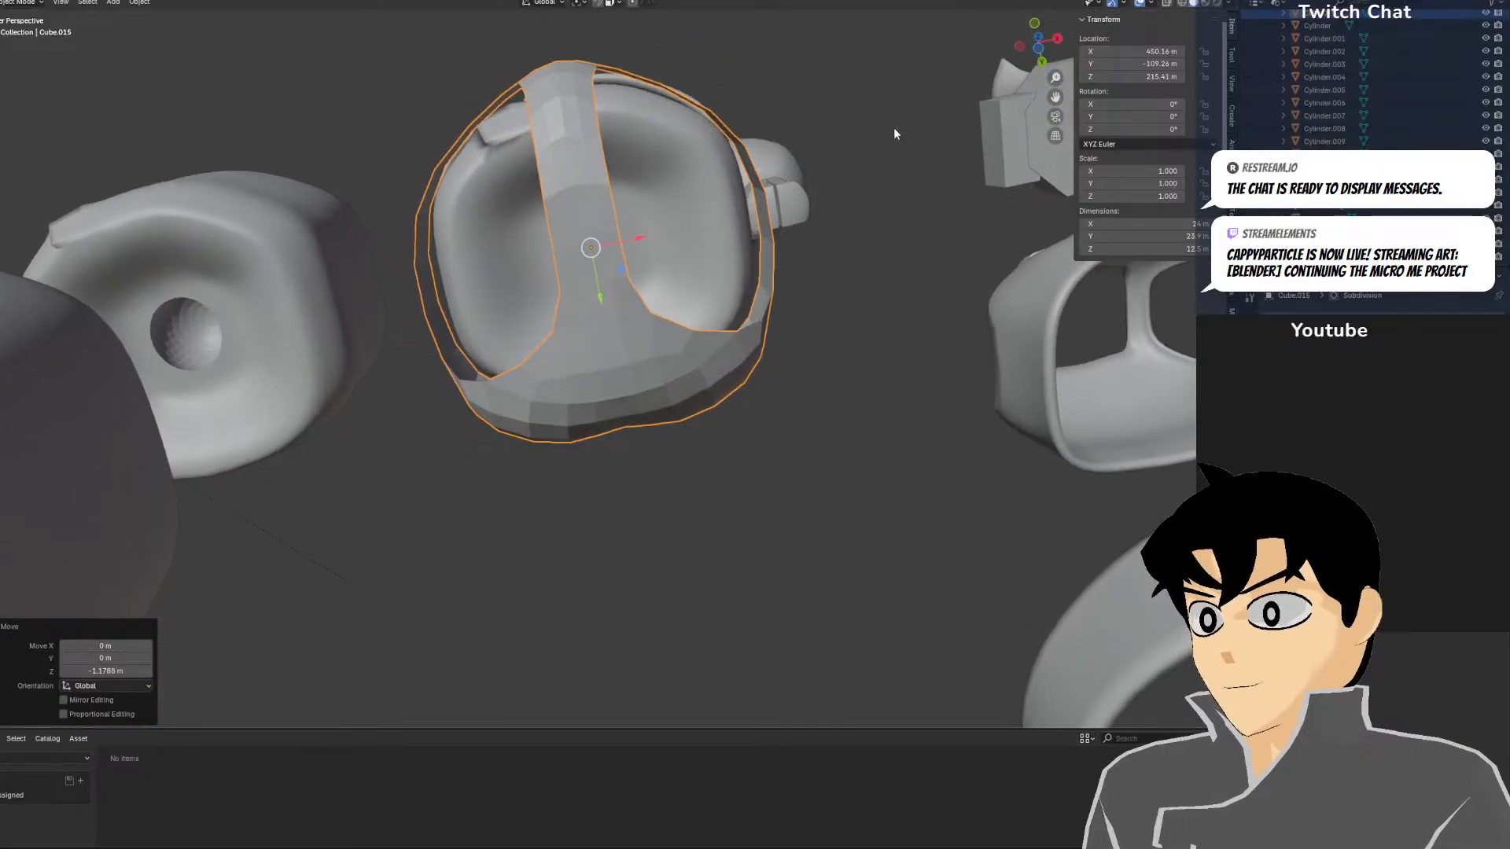
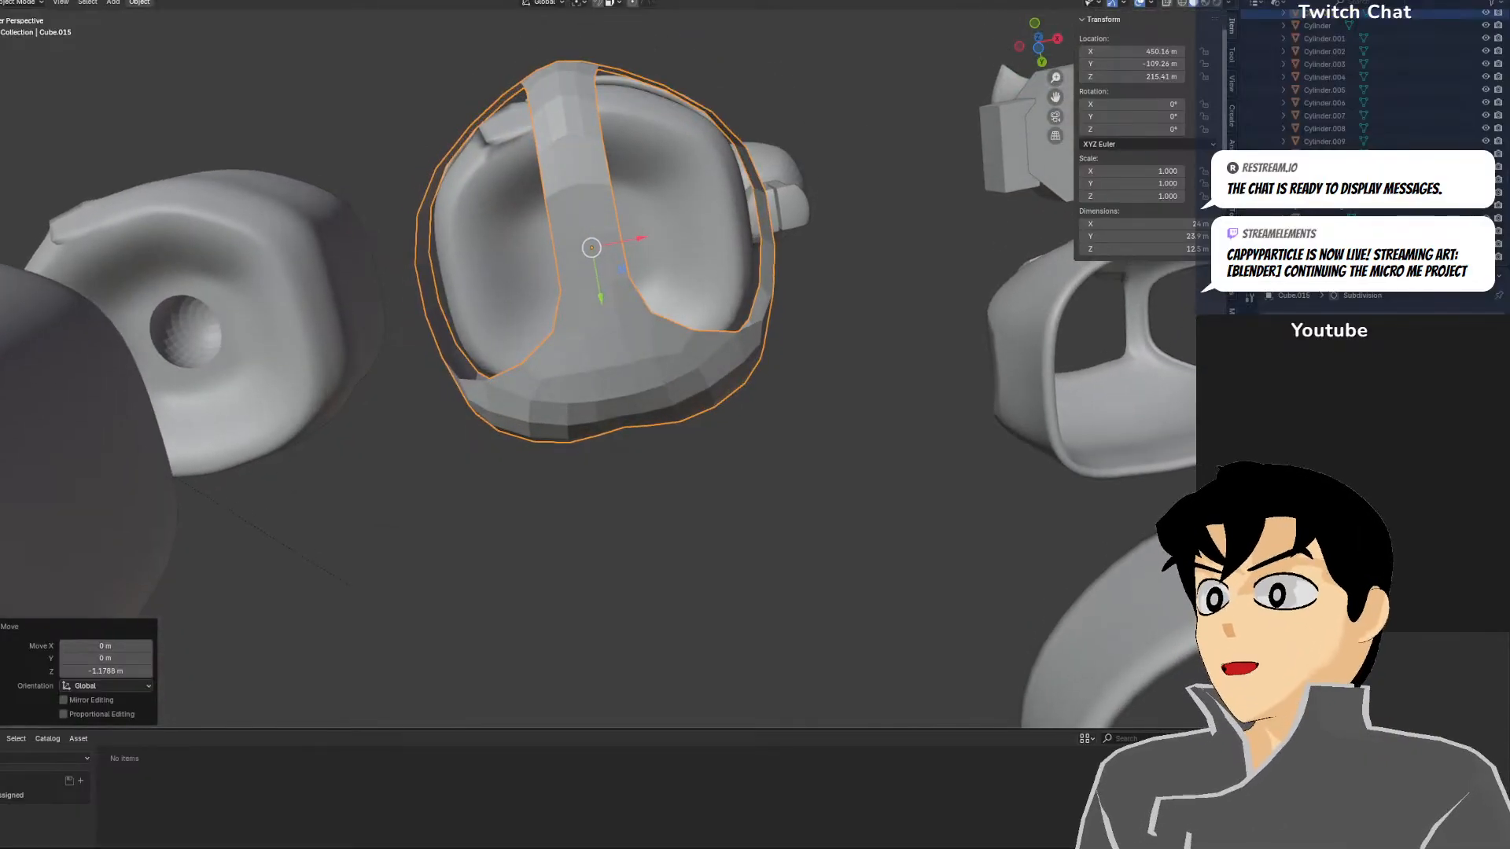
# Add a vertical edge loop to the front side of the waistband and shift it about 0.45 m along Y
pyautogui.click(5, 30)
pyautogui.scroll(2, 683, 118)
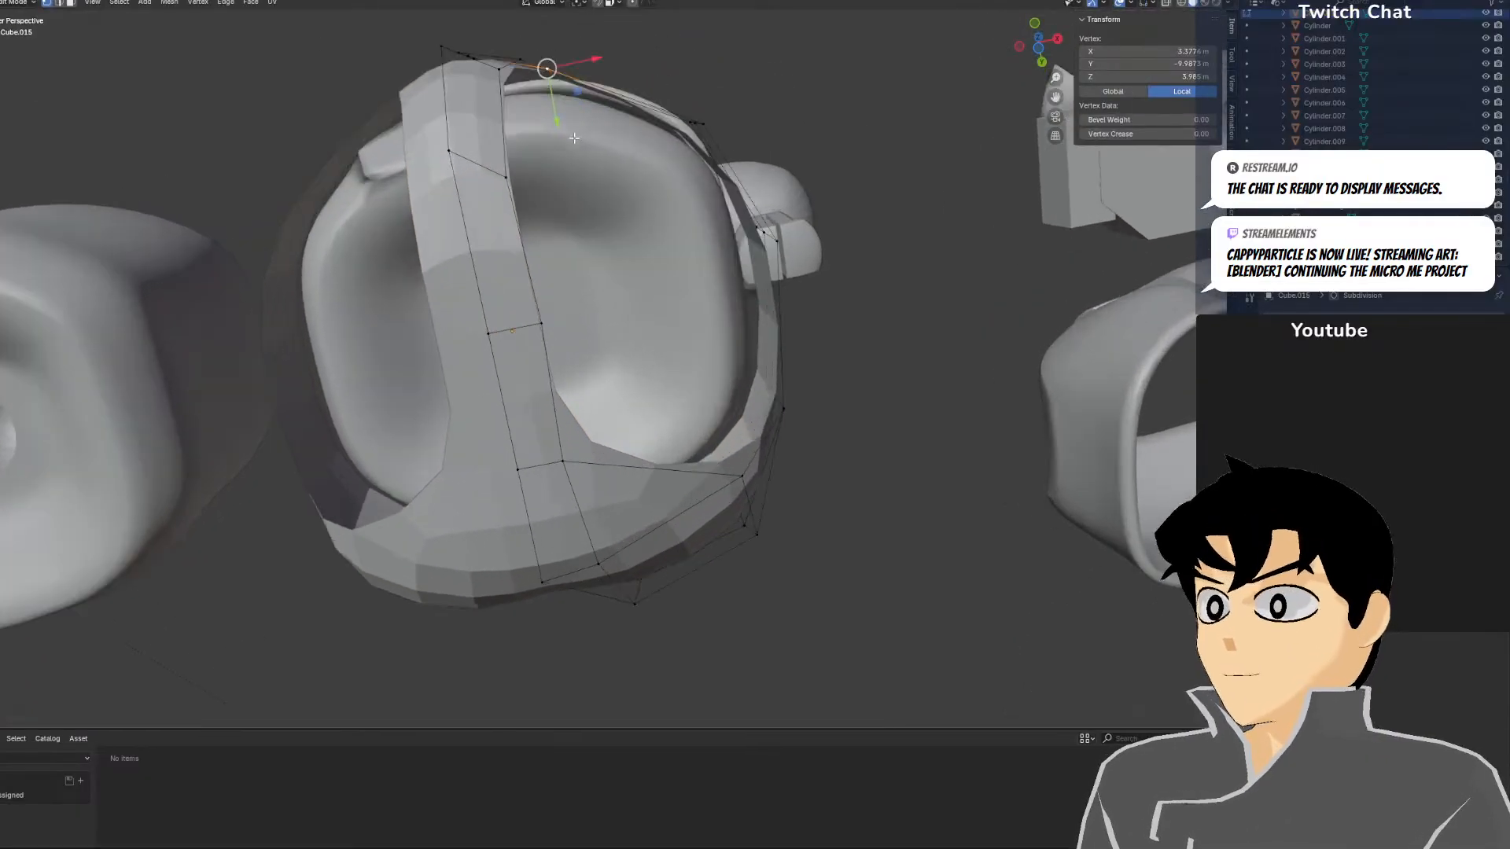
pyautogui.keyDown('shift'); pyautogui.moveTo(640, 180); pyautogui.dragTo(613, 338, button='middle'); pyautogui.keyUp('shift')
pyautogui.click(721, 166)
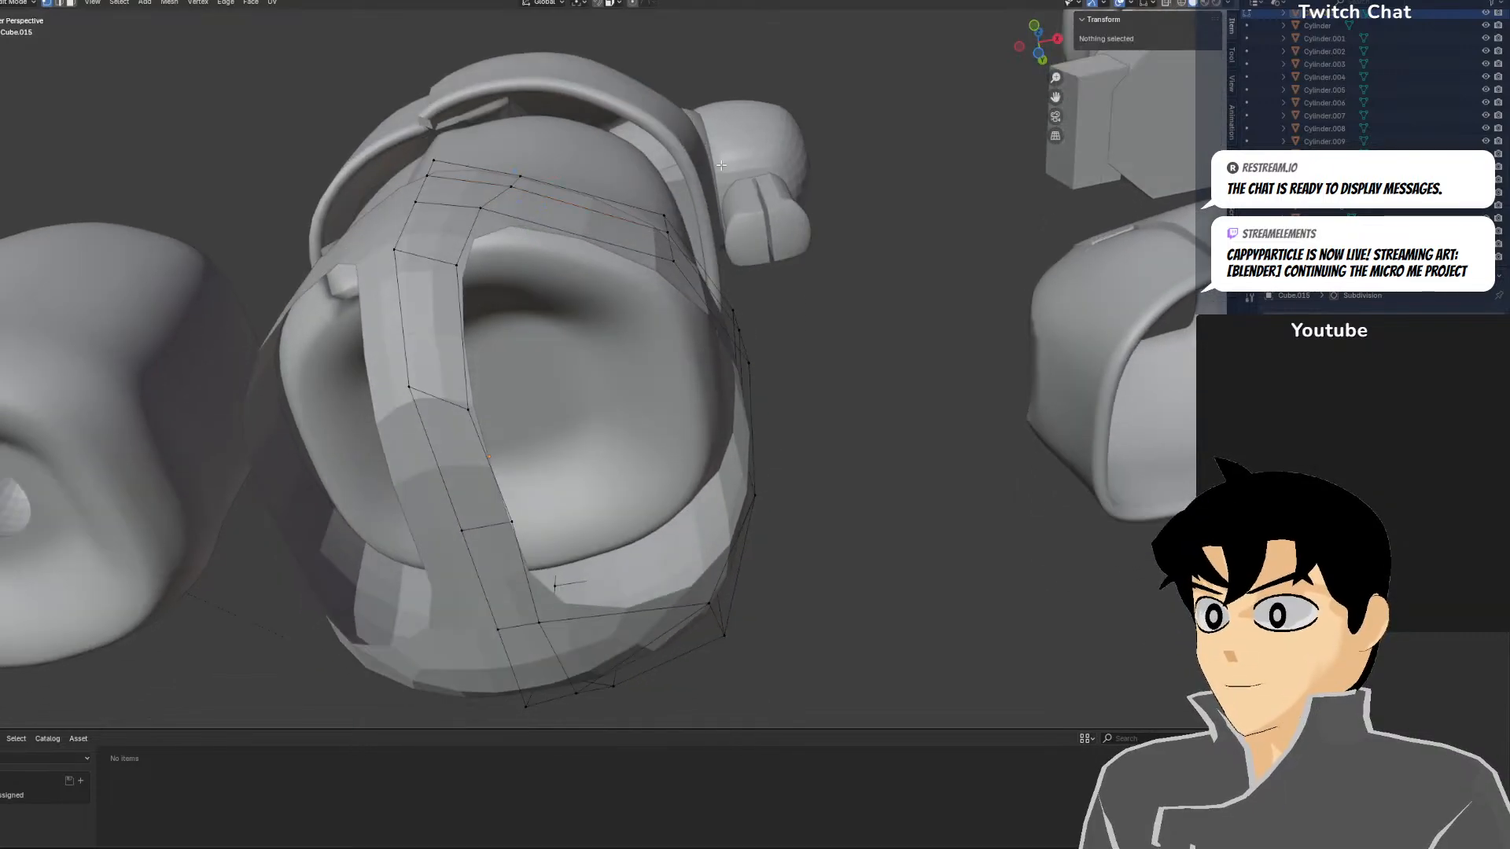
pyautogui.doubleClick(576, 235)
pyautogui.moveTo(575, 234); pyautogui.dragTo(584, 213, button='middle')
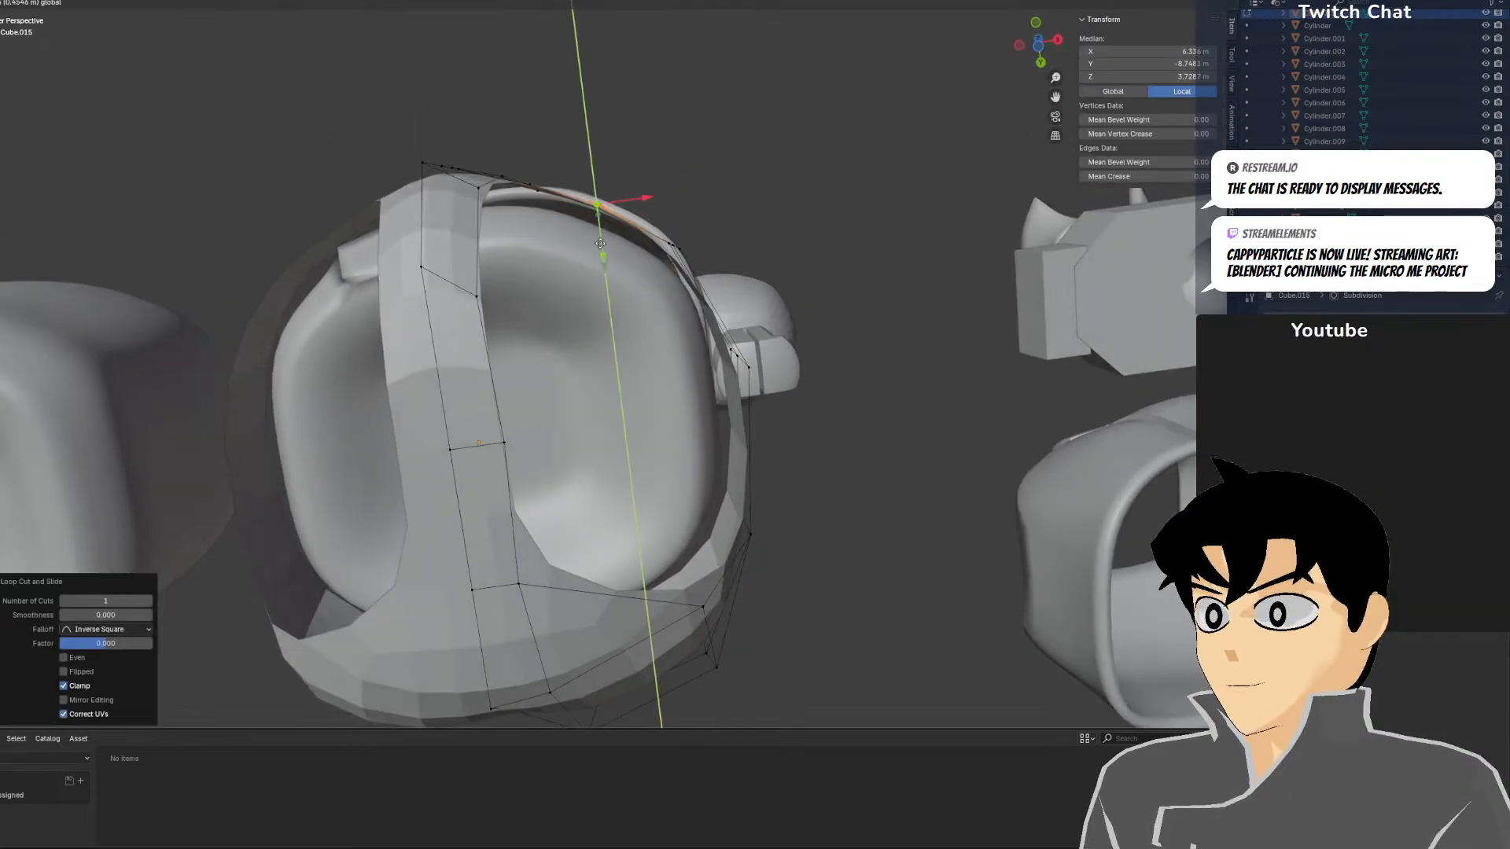
pyautogui.moveTo(600, 237); pyautogui.dragTo(601, 236)
pyautogui.moveTo(601, 237); pyautogui.dragTo(496, 404, button='middle')
# Move the top rim's front vertex beside the centre line about 0.54 m forward along Y
pyautogui.click(475, 400)
pyautogui.moveTo(493, 367); pyautogui.dragTo(486, 377)
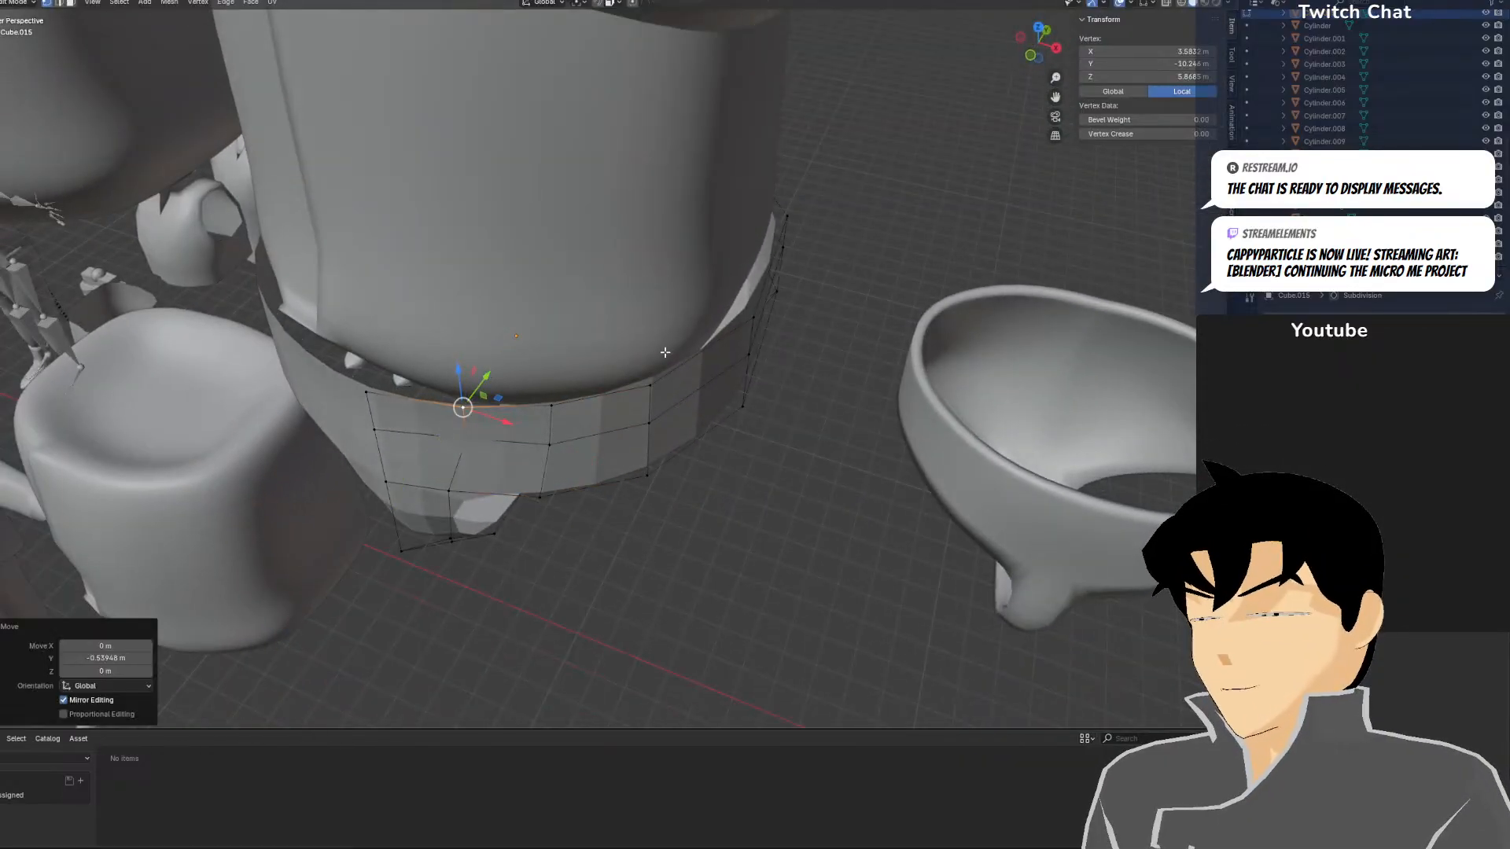
pyautogui.moveTo(485, 377); pyautogui.dragTo(729, 127, button='middle')
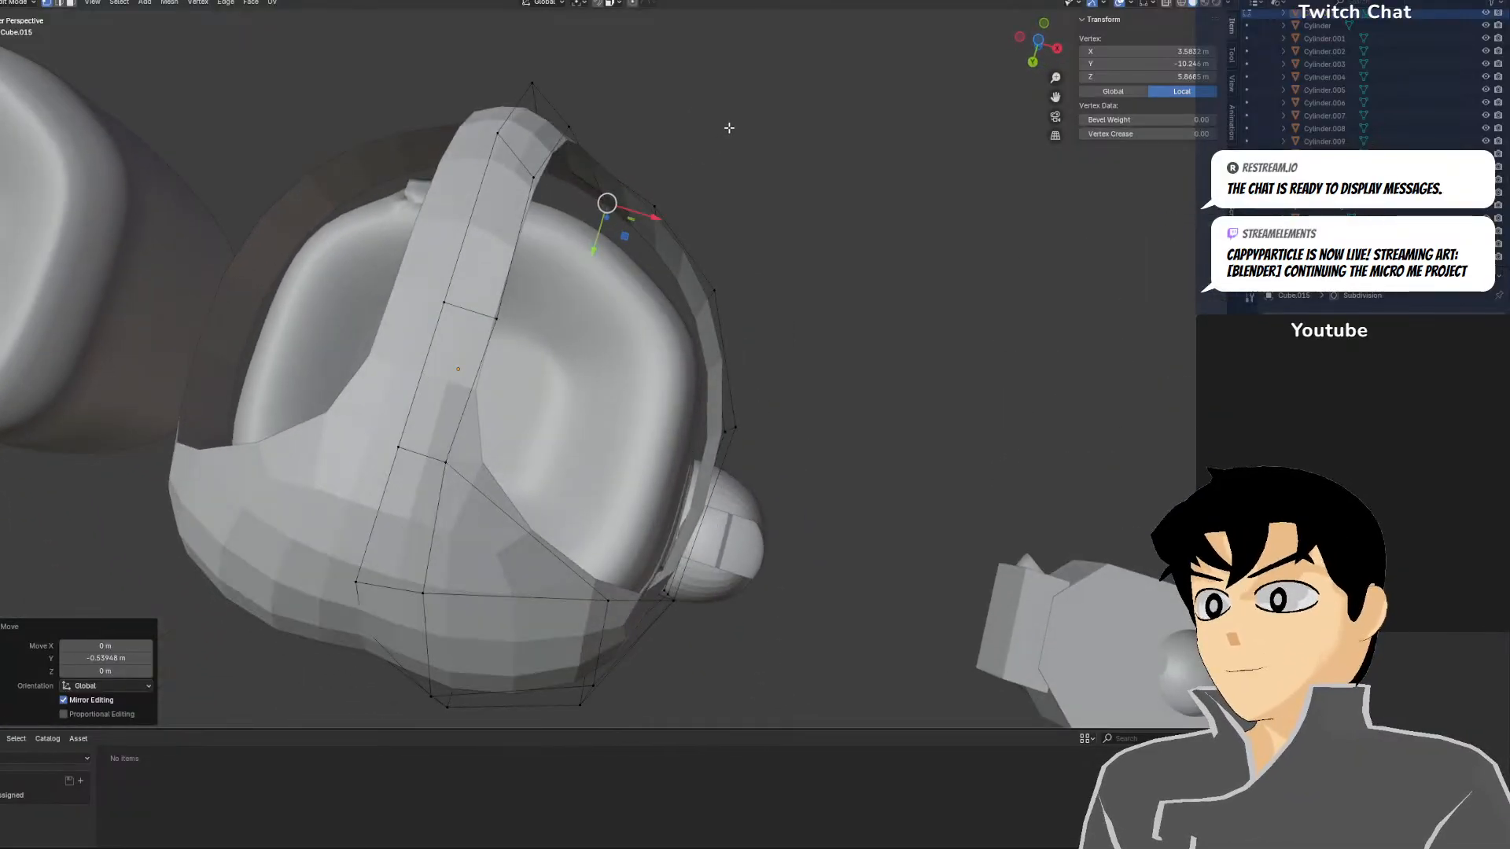
pyautogui.click(448, 460)
pyautogui.press('g')
pyautogui.rightClick(445, 459)
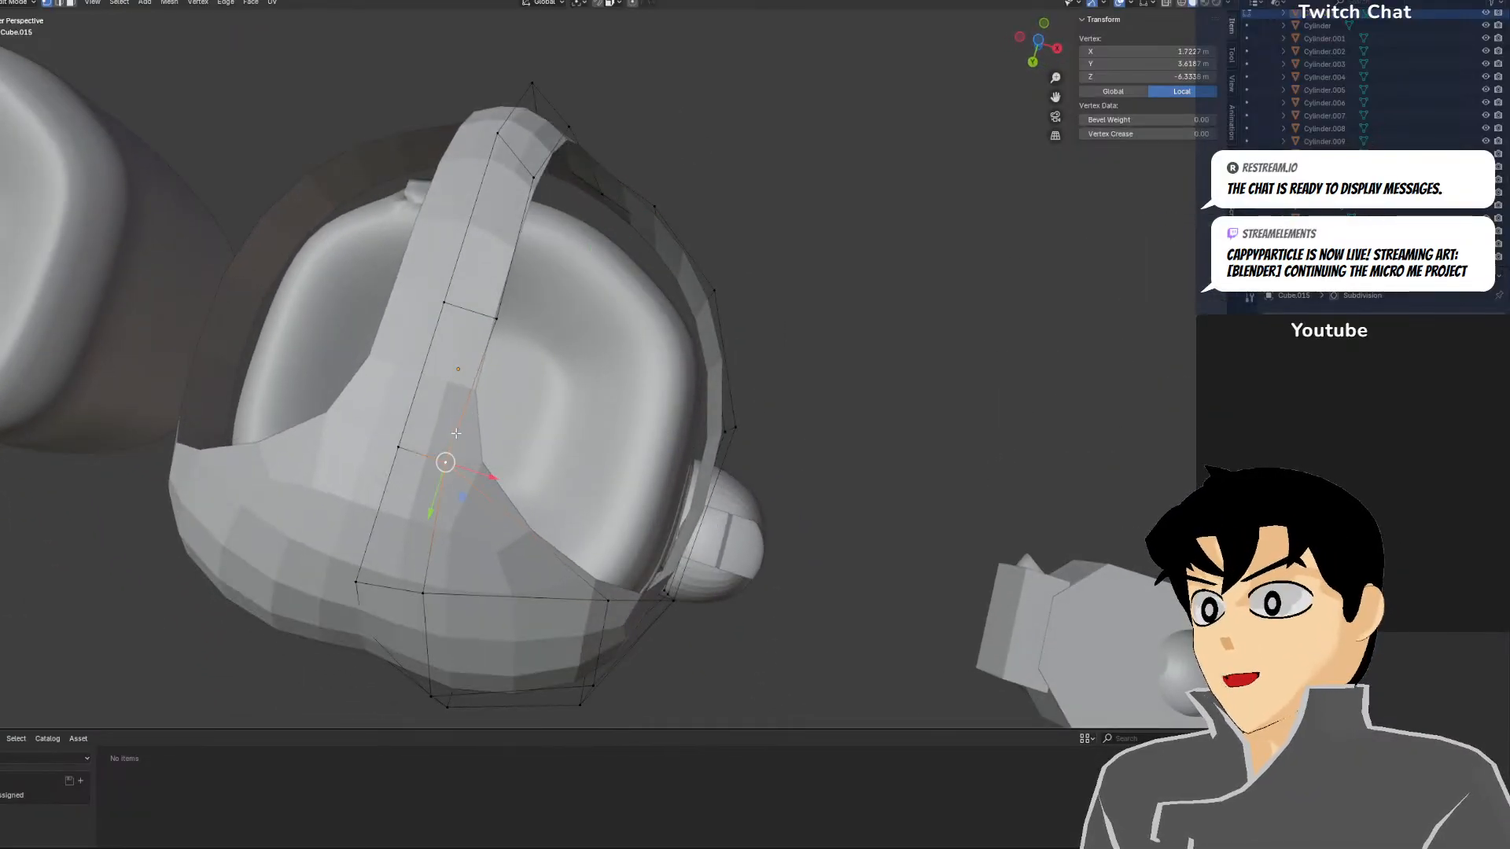
# Narrow the crotch strip by moving its middle and front edge vertices inward along X
pyautogui.moveTo(446, 460); pyautogui.dragTo(780, 437, button='middle')
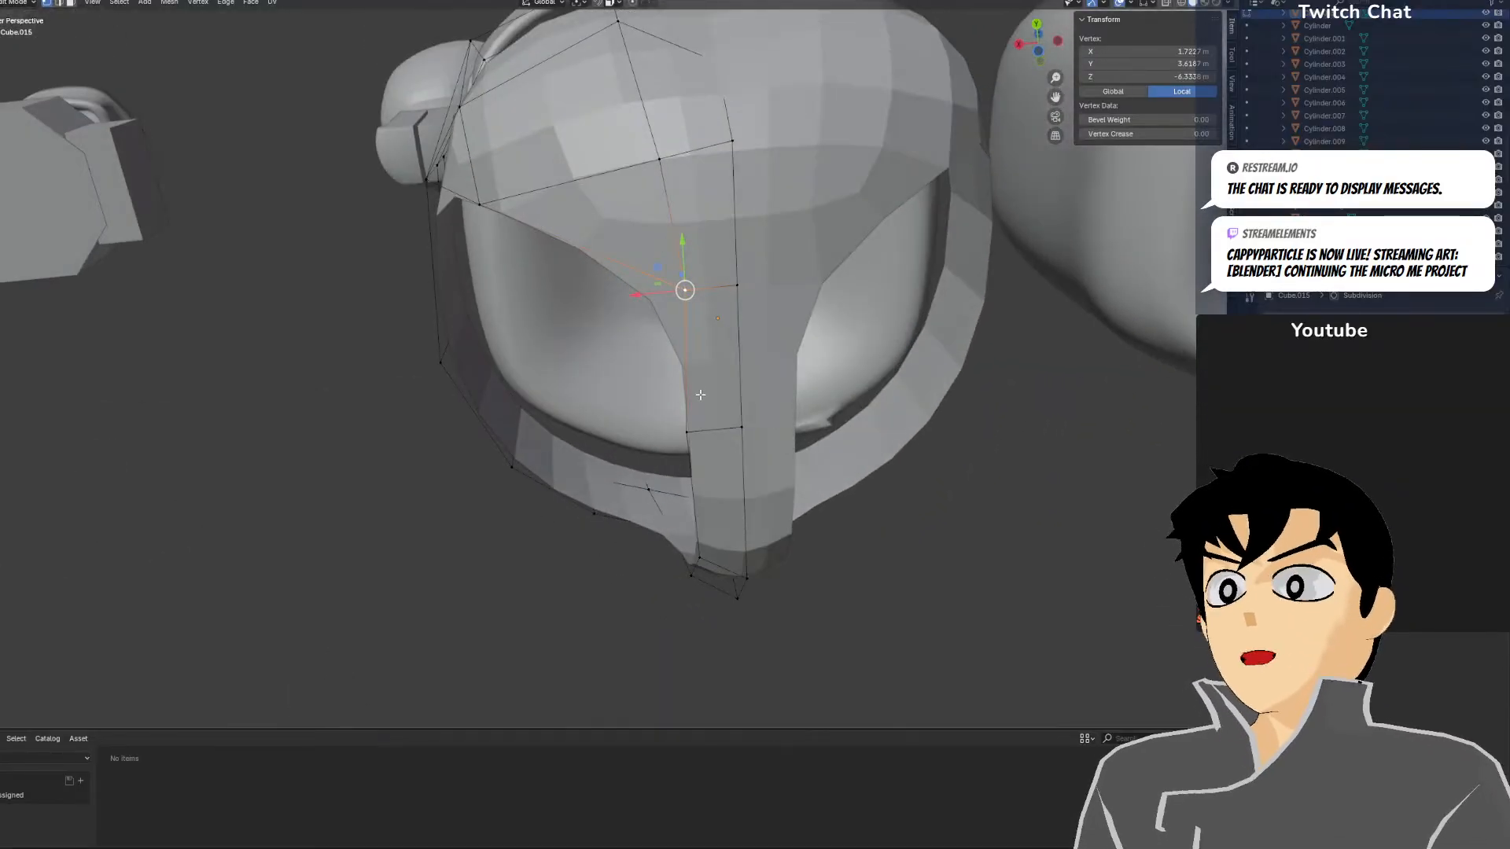
pyautogui.press('g')
pyautogui.press('x')
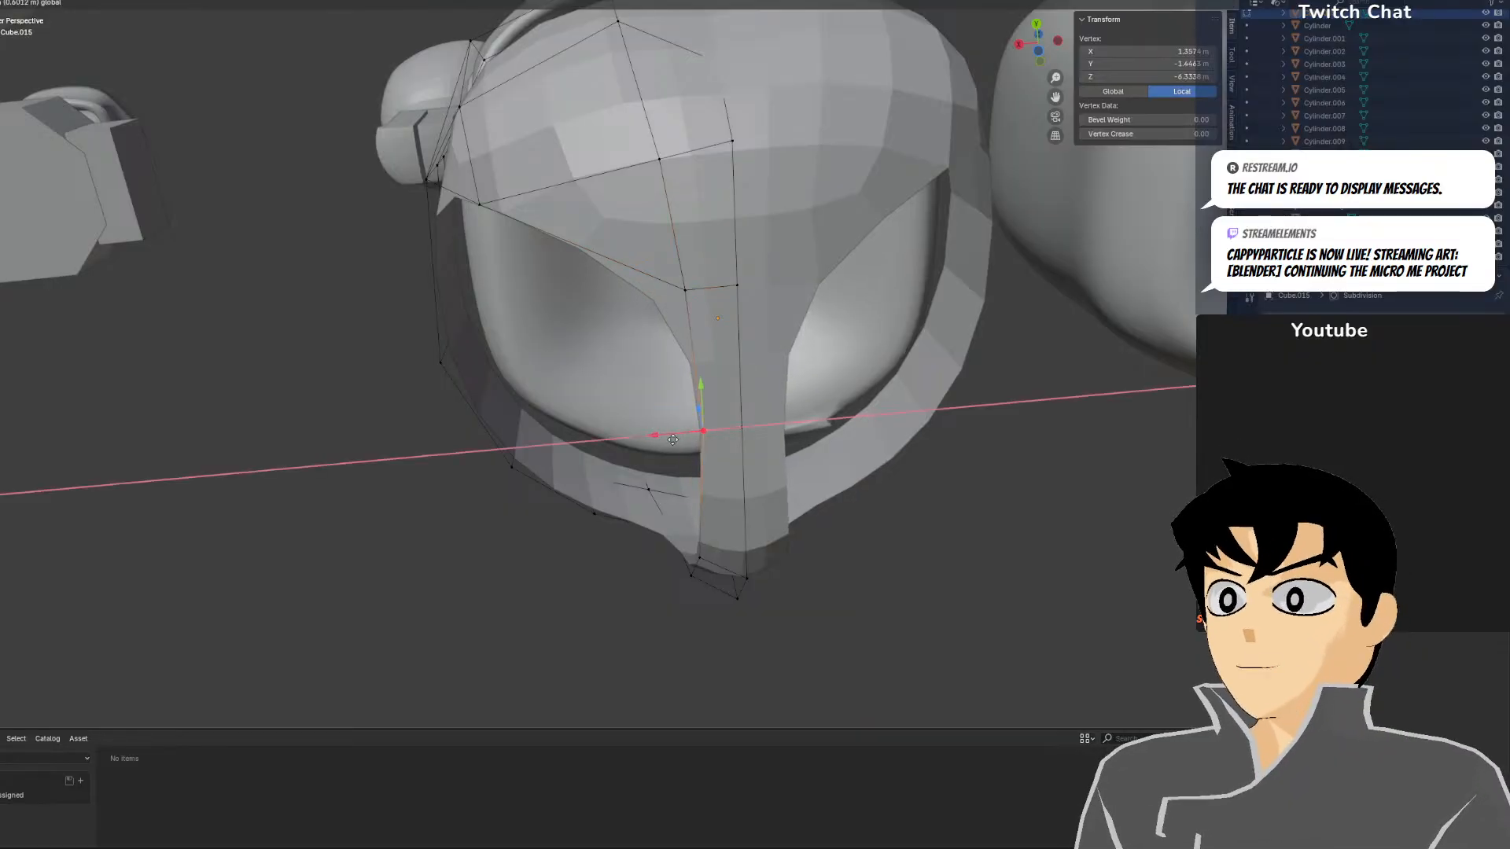
pyautogui.click(667, 439)
pyautogui.moveTo(667, 438); pyautogui.dragTo(686, 334, button='middle')
pyautogui.click(659, 266)
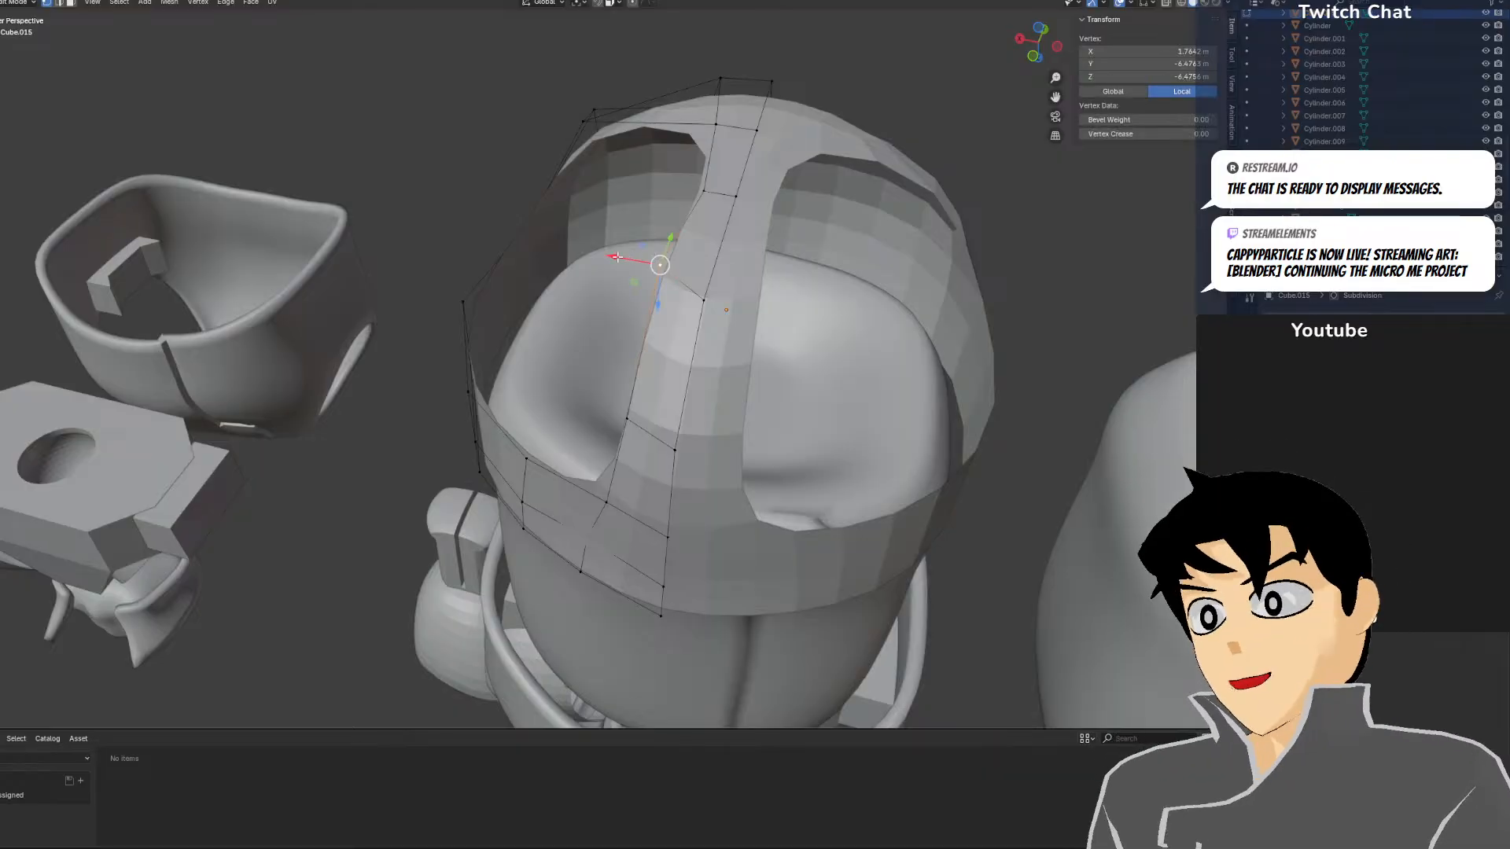
pyautogui.click(615, 261)
pyautogui.moveTo(615, 261); pyautogui.dragTo(642, 431, button='middle')
# Move the front vertex of the waistband's middle edge loop about 0.26 m forward along Y
pyautogui.moveTo(708, 301); pyautogui.dragTo(884, 350, button='middle')
pyautogui.moveTo(715, 320); pyautogui.dragTo(681, 264, button='middle')
pyautogui.click(557, 156)
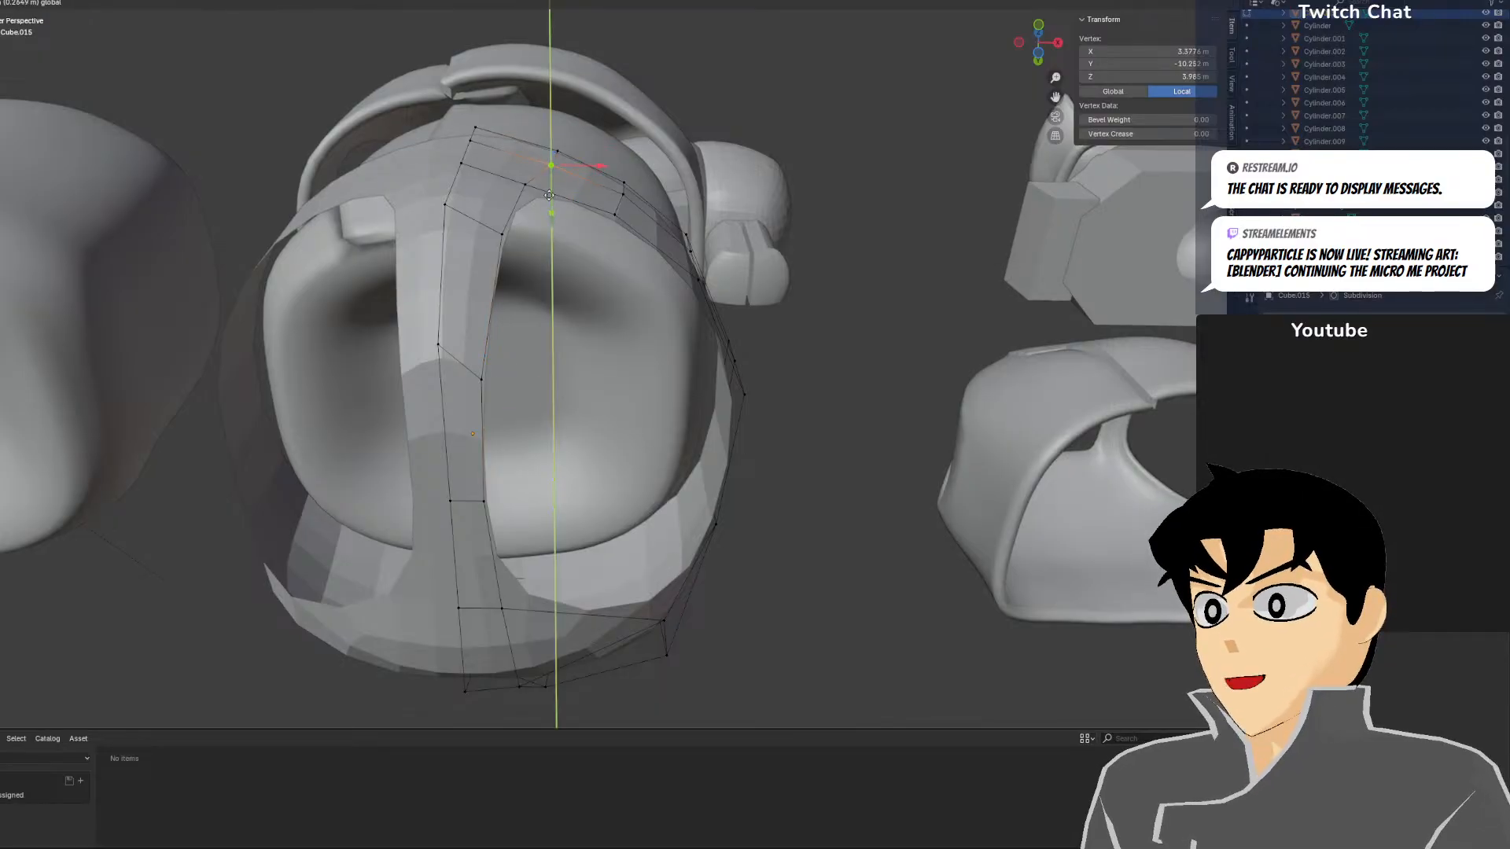
pyautogui.click(549, 195)
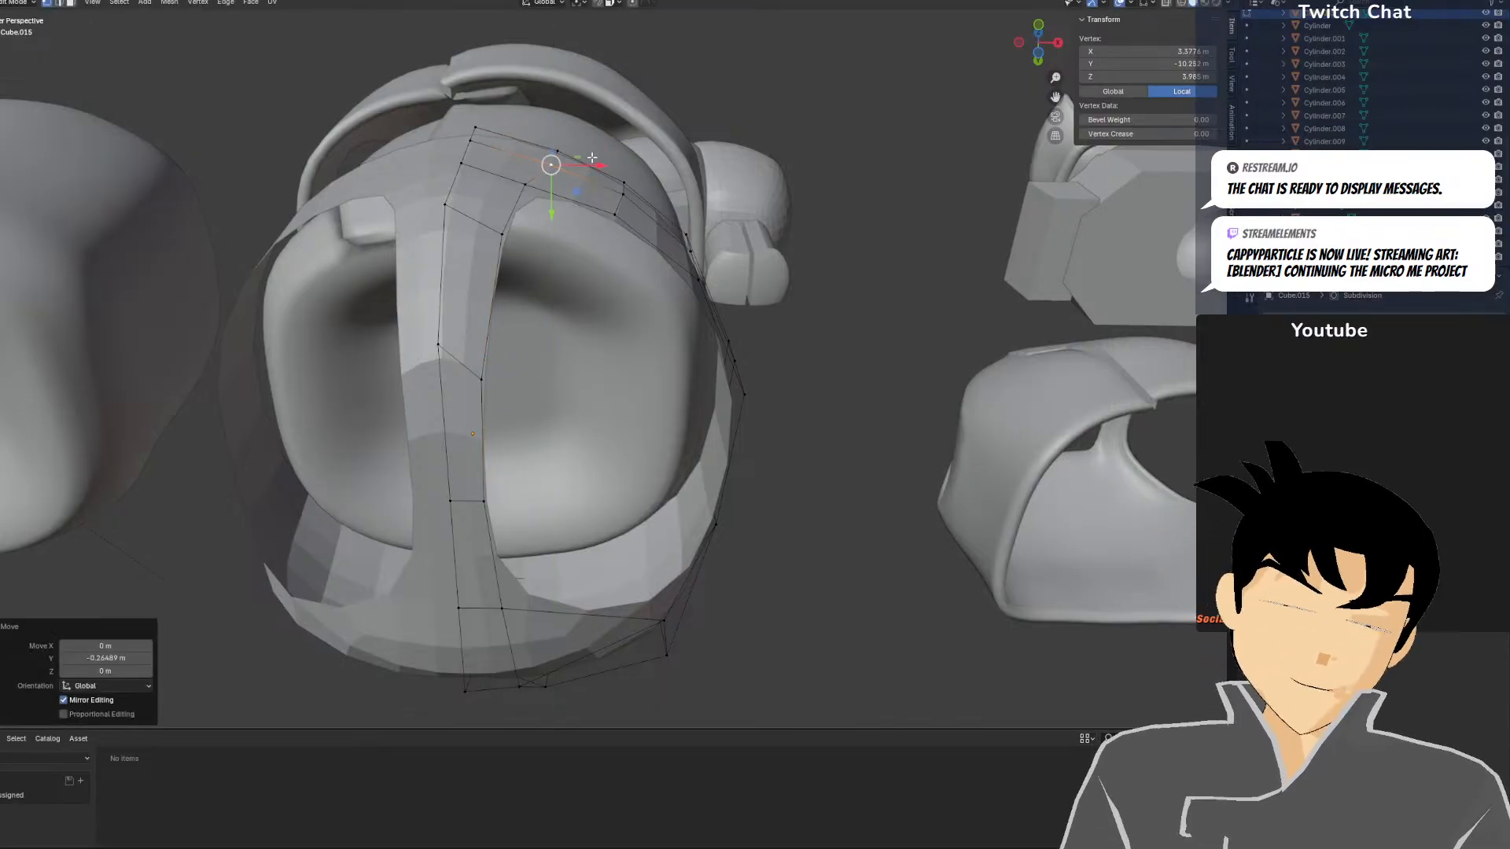
# Move the top rim's rear centre vertex inward along Y to about 11.3 m
pyautogui.moveTo(600, 158); pyautogui.dragTo(545, 340, button='middle')
pyautogui.press('KP_3')
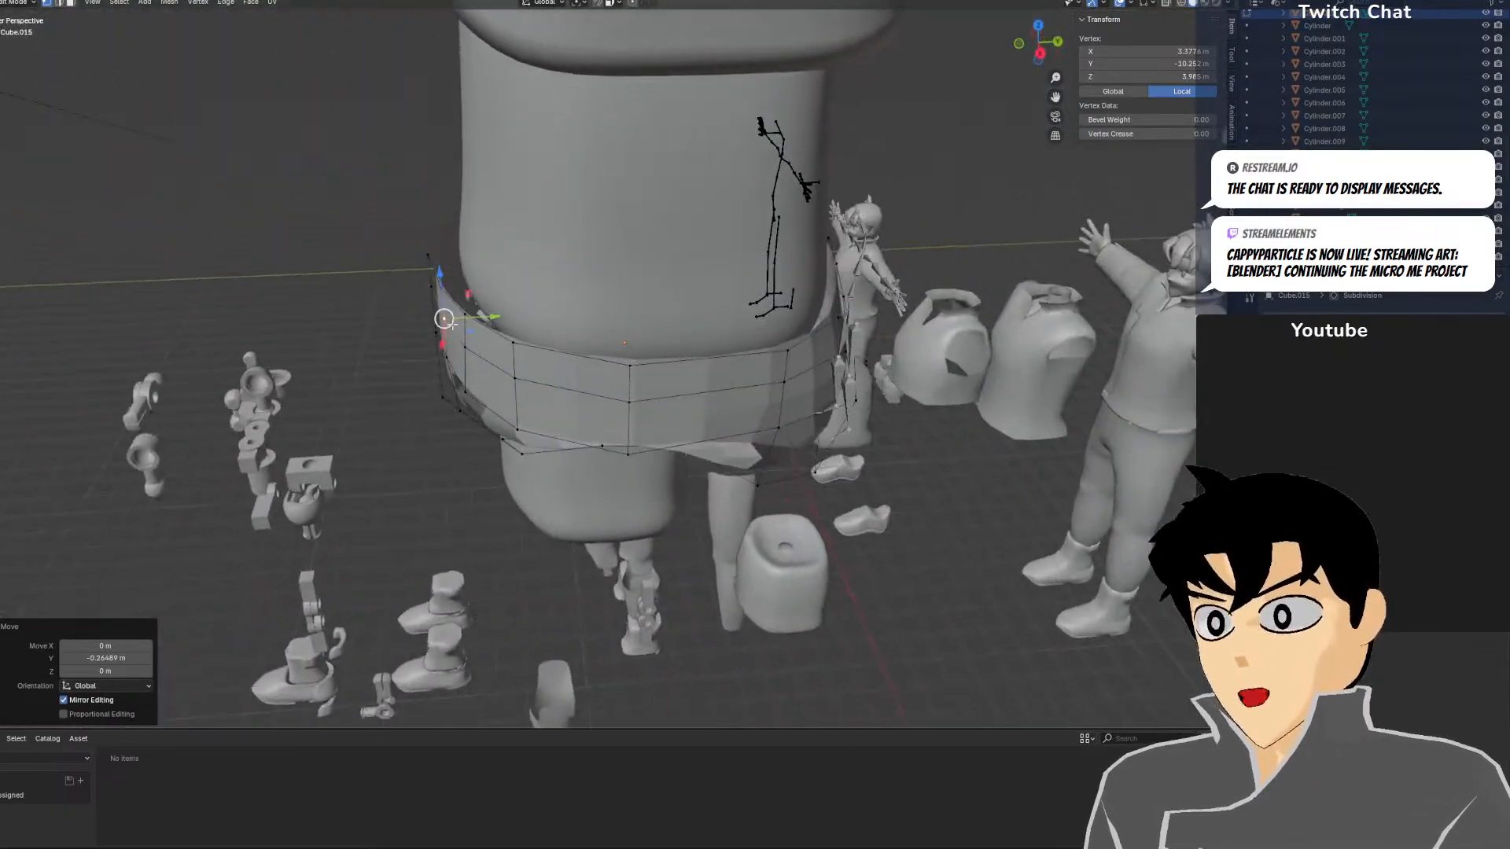
pyautogui.scroll(2, 425, 320)
pyautogui.hotkey('shift', 'z')
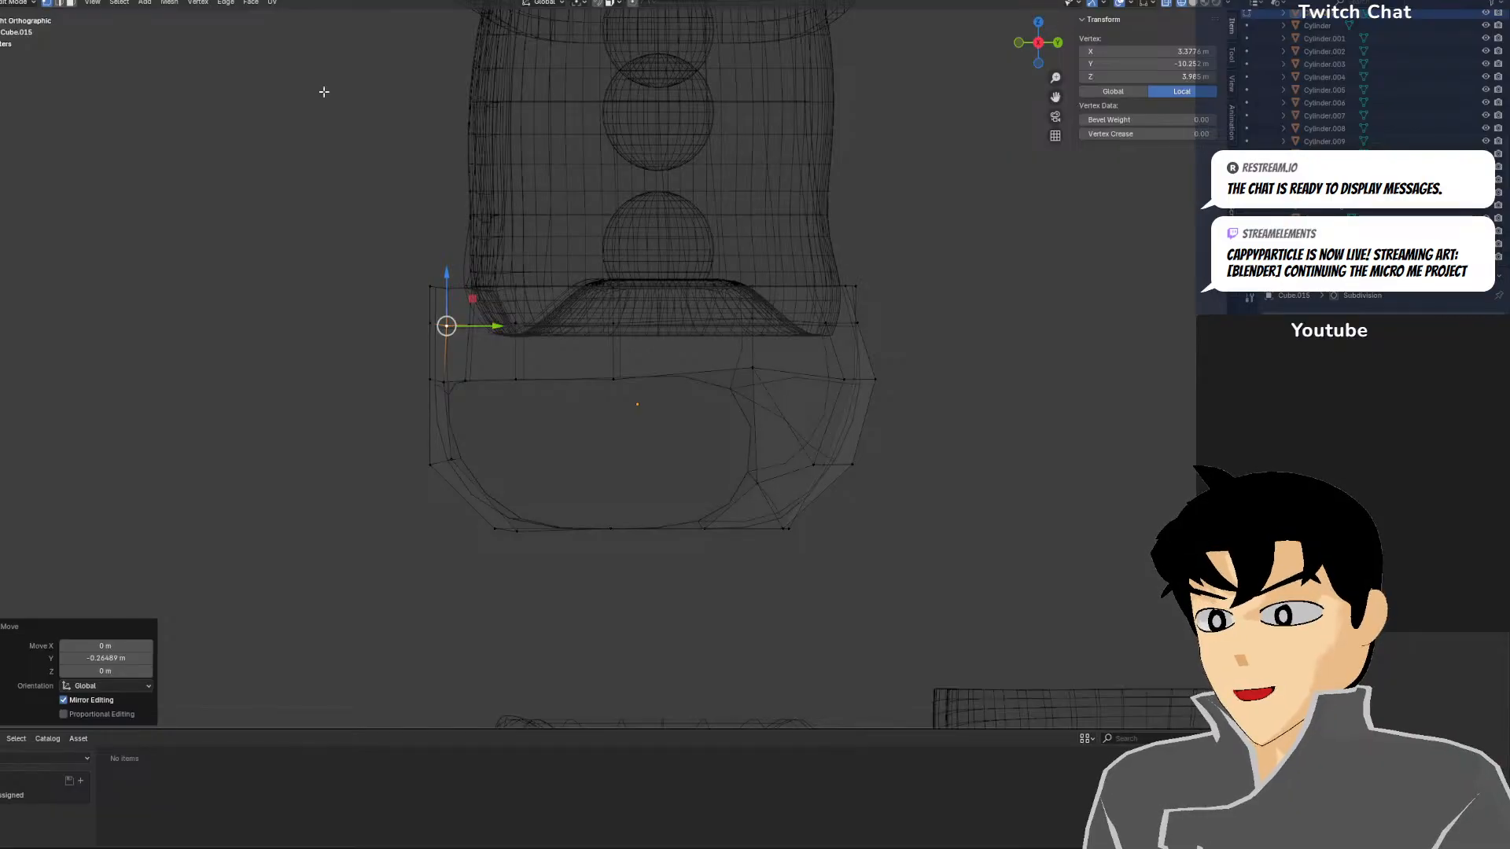
pyautogui.moveTo(881, 291)
pyautogui.mouseDown(button='middle')
pyautogui.moveTo(839, 354)
pyautogui.moveTo(813, 348)
pyautogui.moveTo(876, 391)
pyautogui.mouseUp(button='middle')
pyautogui.hotkey('shift', 'z')
pyautogui.click(888, 439)
pyautogui.moveTo(907, 456); pyautogui.dragTo(866, 424)
pyautogui.moveTo(866, 424); pyautogui.dragTo(925, 393, button='middle')
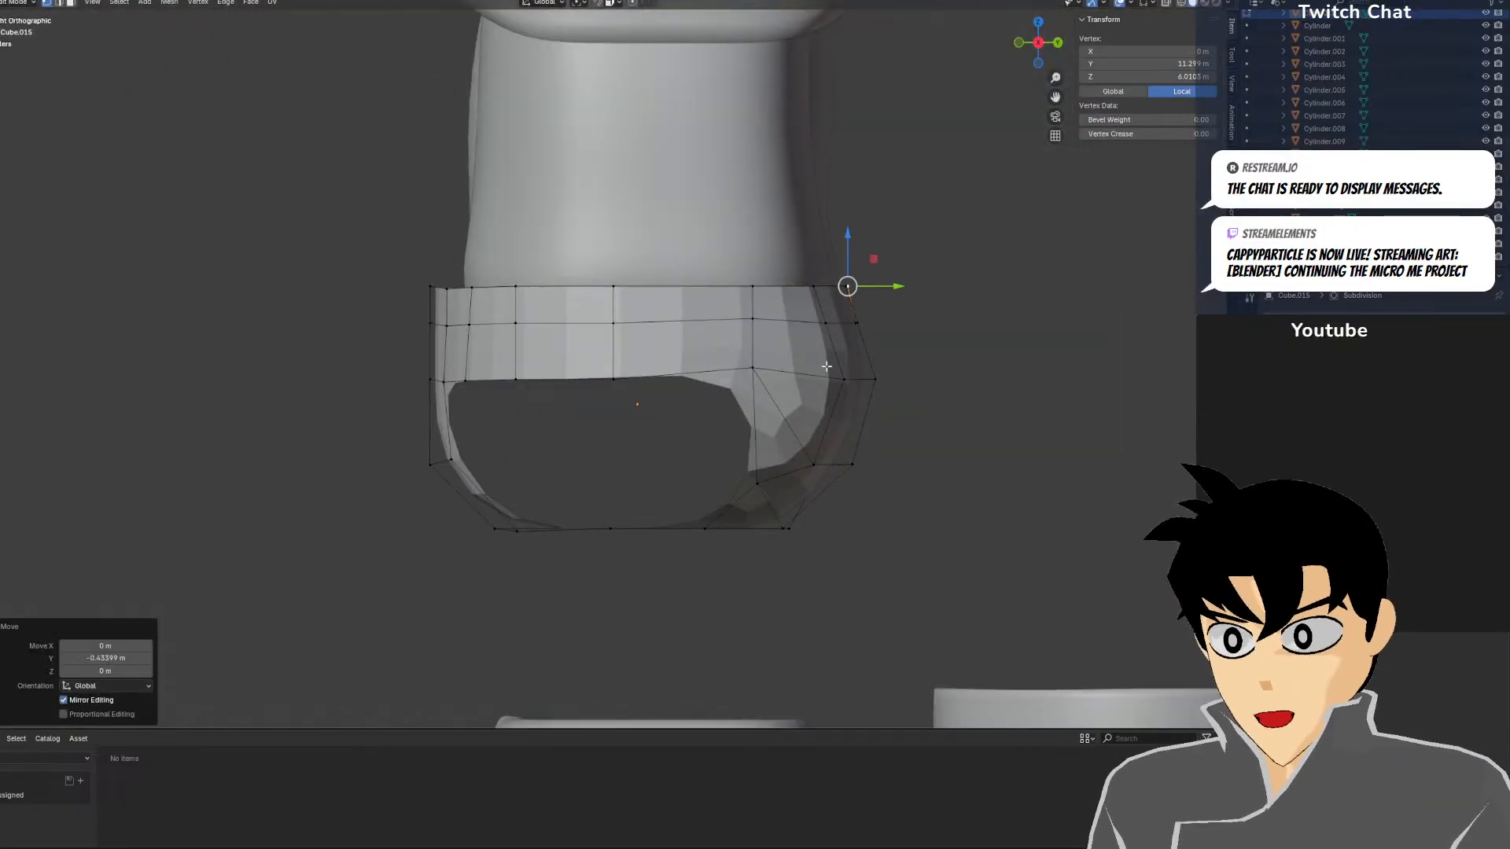
# Move the whole pelvis piece about 0.46 m backward along Y and scale it uniformly by 0.965
pyautogui.click(5, 15)
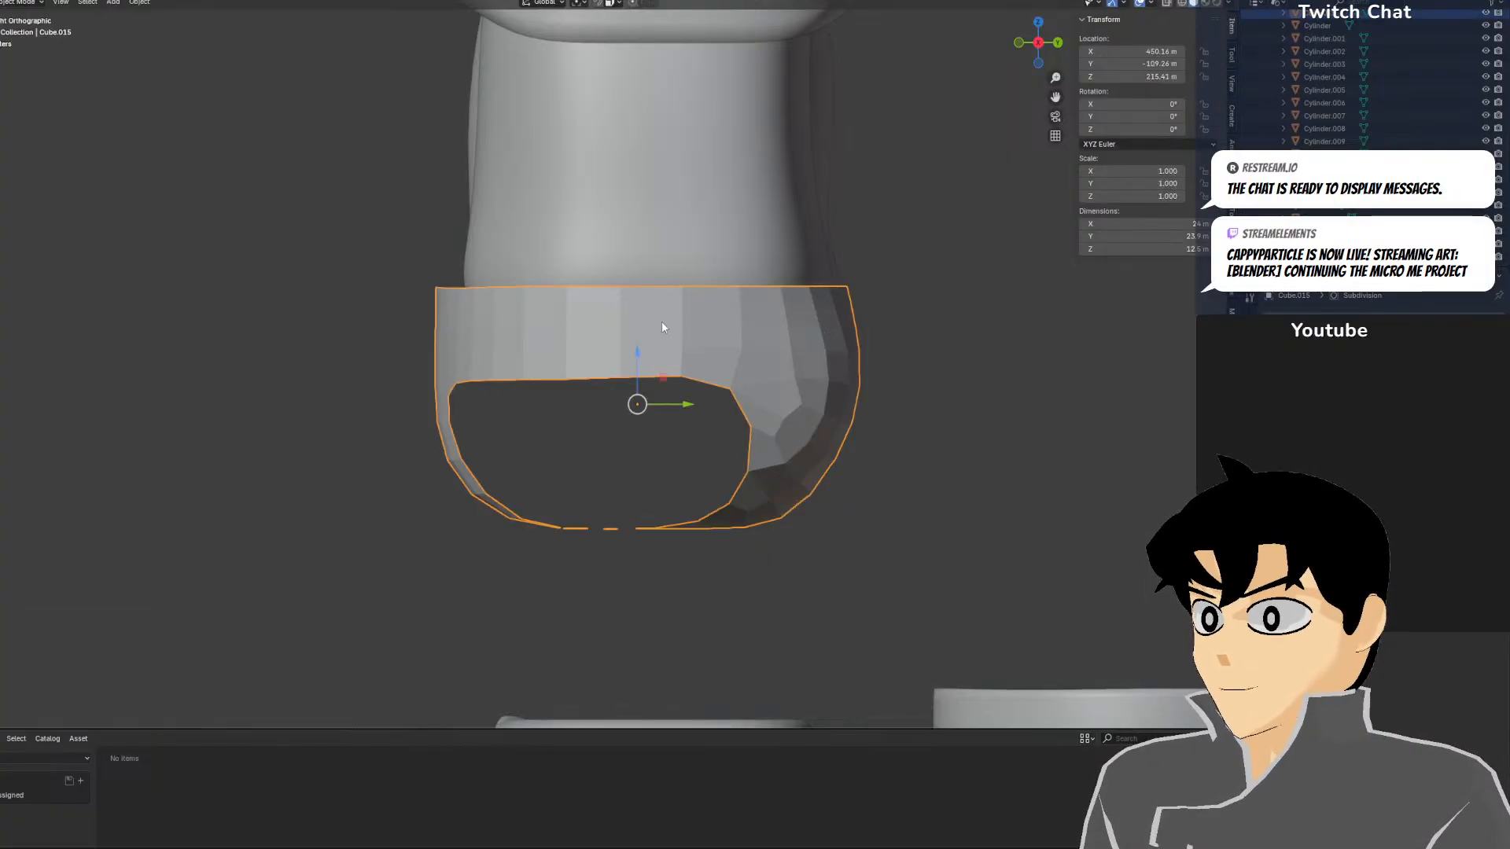
pyautogui.moveTo(684, 405); pyautogui.dragTo(692, 404)
pyautogui.hotkey('shift', 'z')
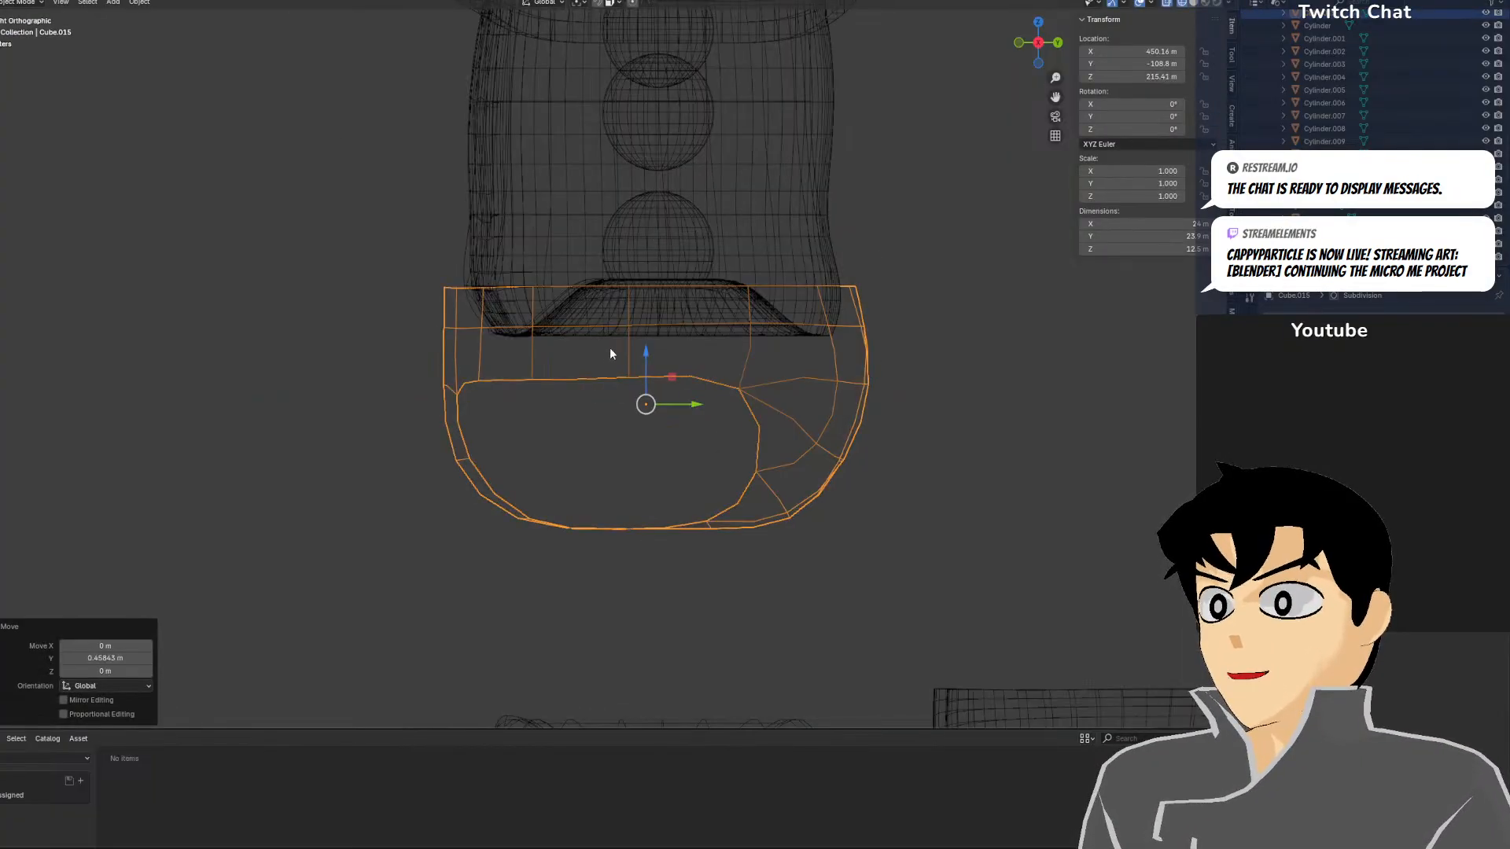
pyautogui.press('s')
pyautogui.click(936, 297)
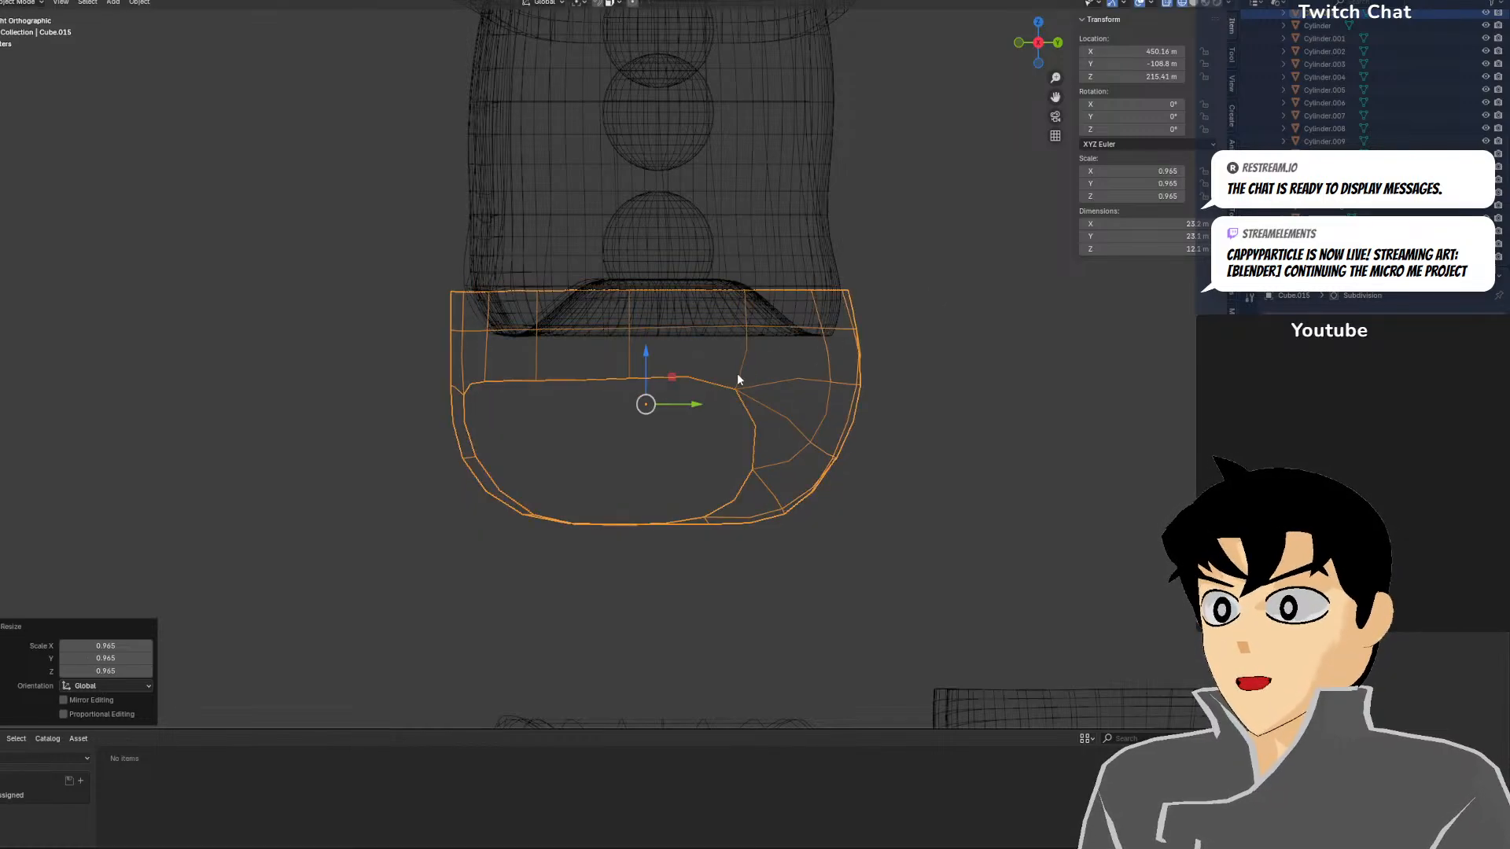
# Move the spare abdomen copy beside the figure about 19.49 m up along Z
pyautogui.click(612, 235)
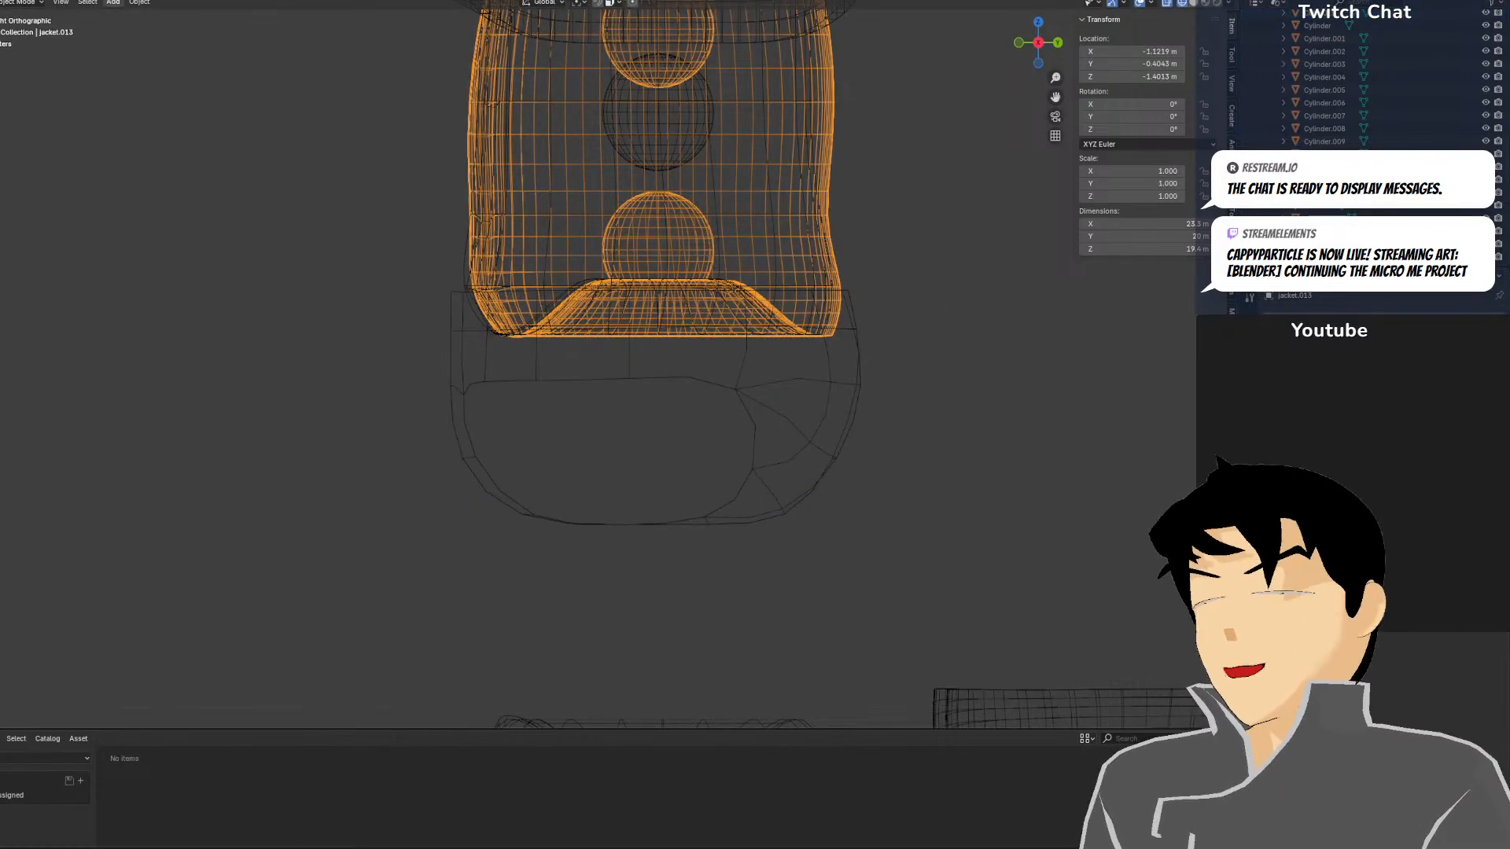
pyautogui.click(2, 30)
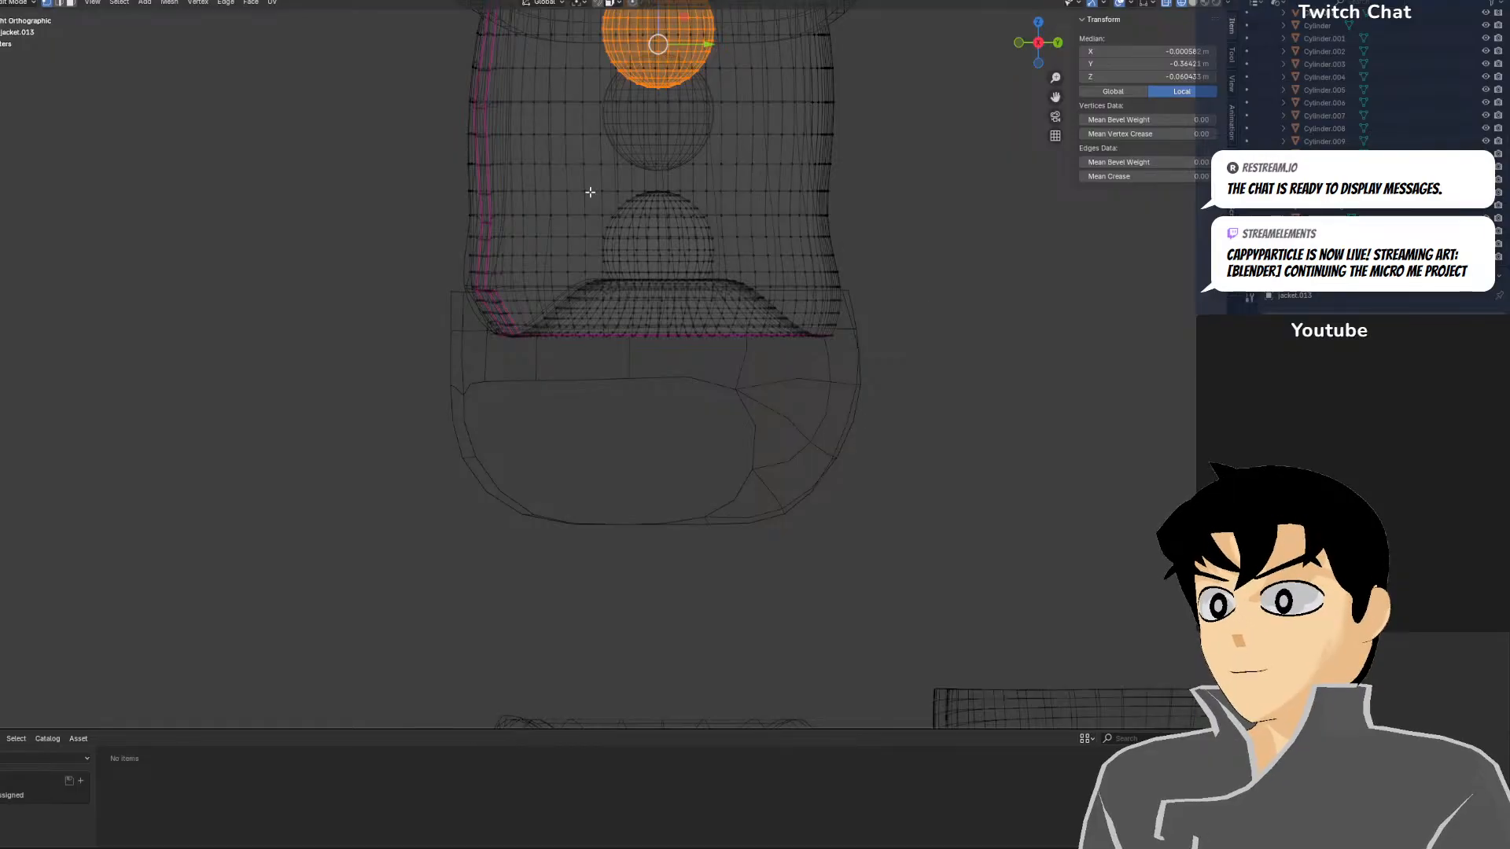
pyautogui.press('KP_1')
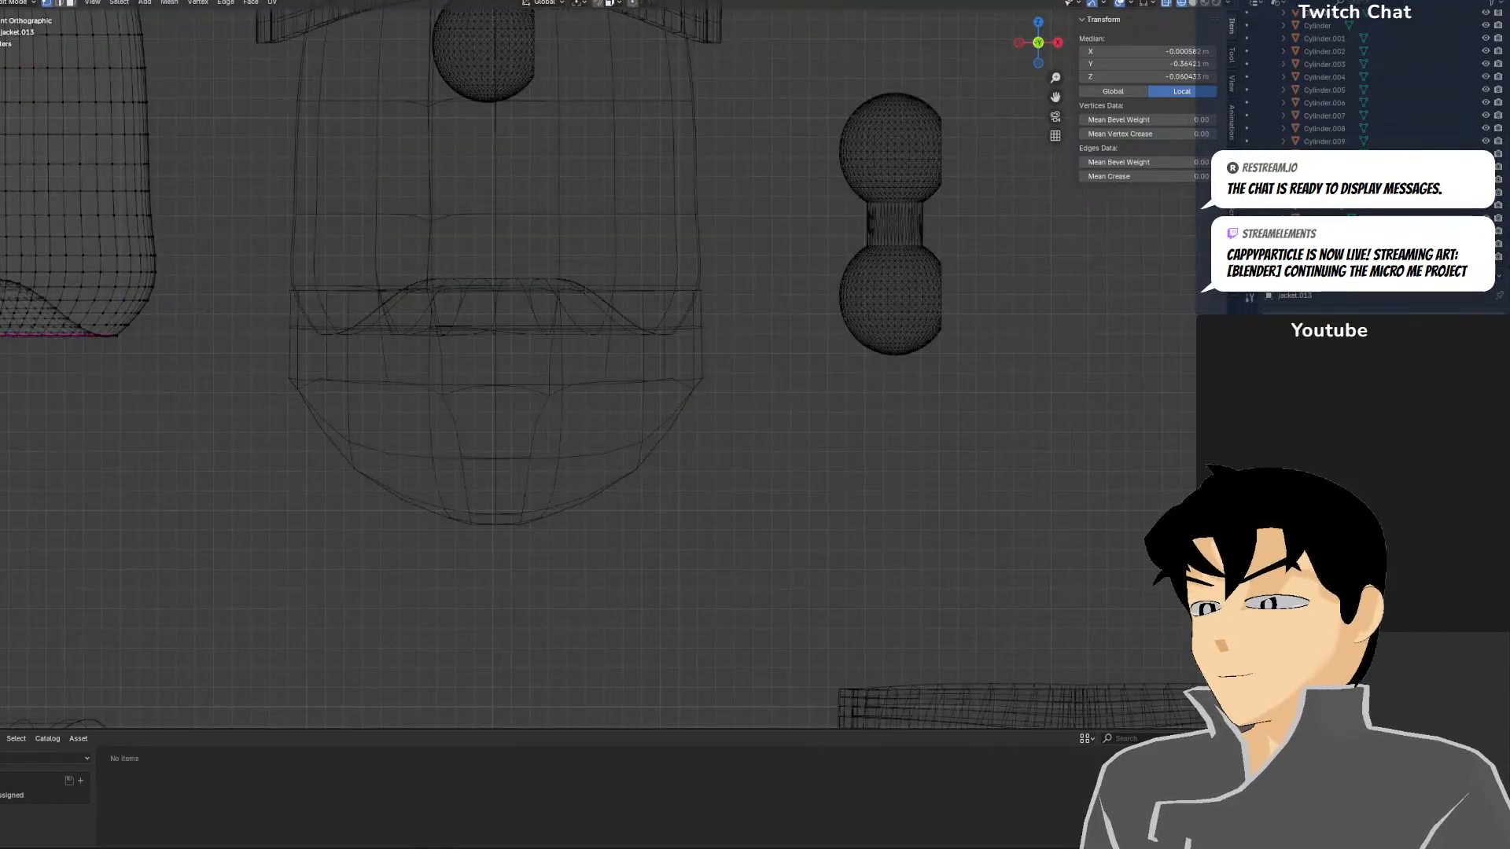
pyautogui.click(27, 17)
pyautogui.scroll(-4, 240, 143)
pyautogui.hotkey('shift', 'z')
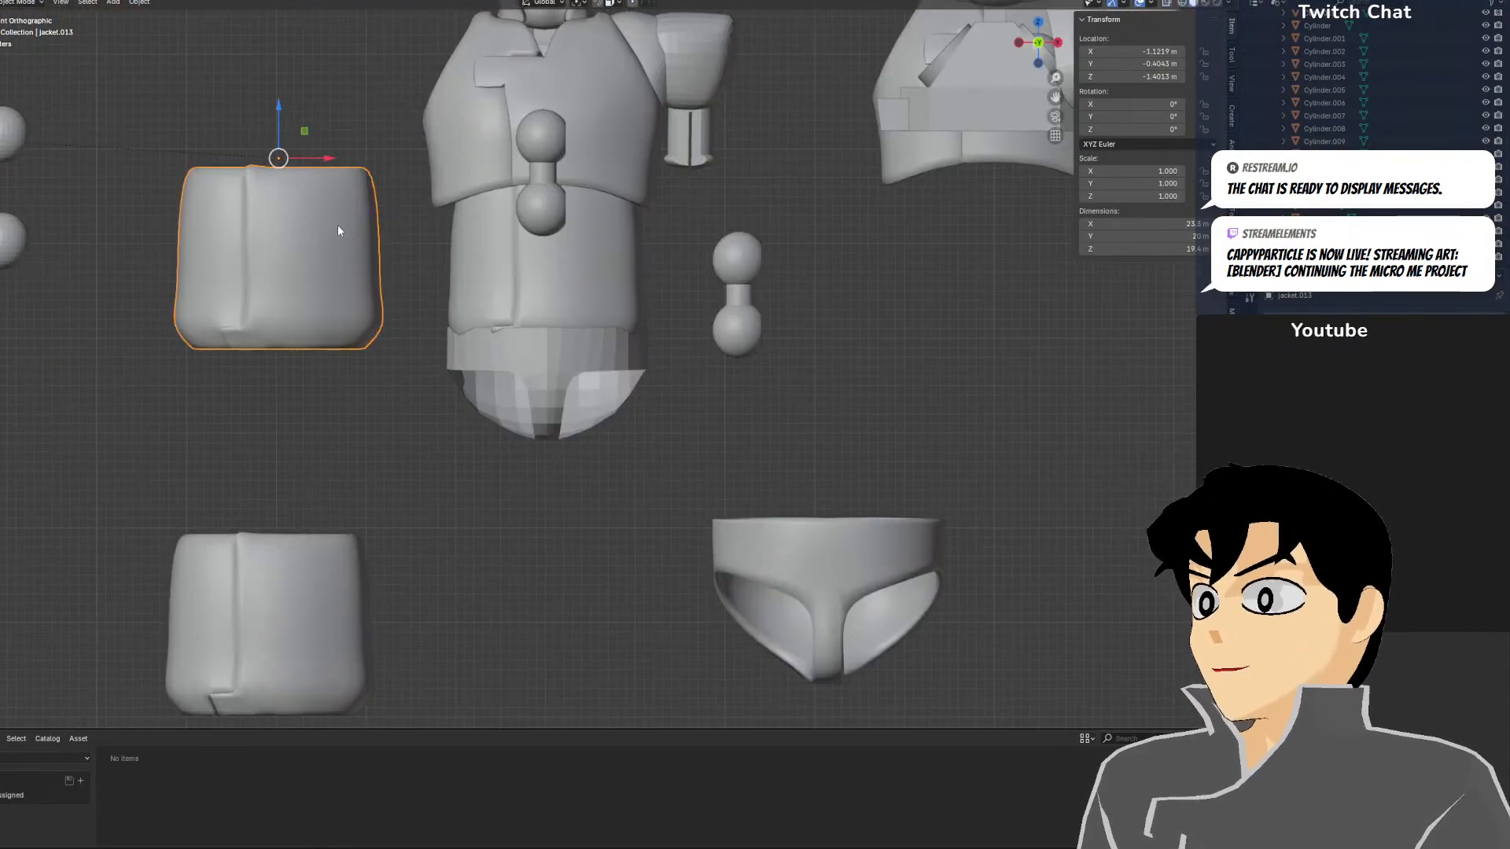
pyautogui.moveTo(278, 126); pyautogui.dragTo(278, 3)
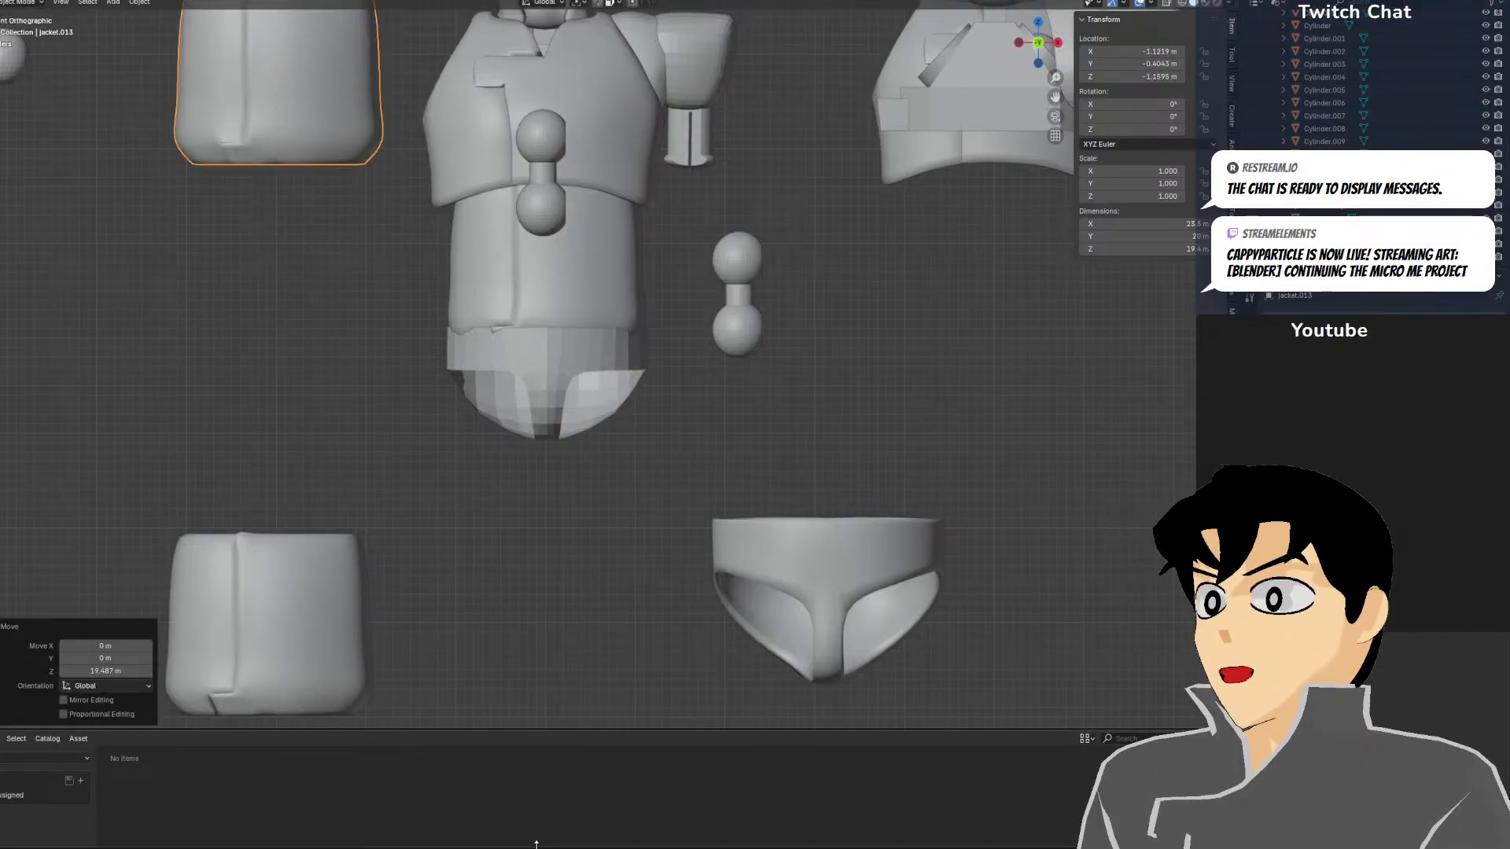
# Select the figure's abdomen and examine how it overlaps the pelvis rim in wireframe and solid shading
pyautogui.scroll(-1, 599, 363)
pyautogui.moveTo(610, 296); pyautogui.dragTo(611, 312)
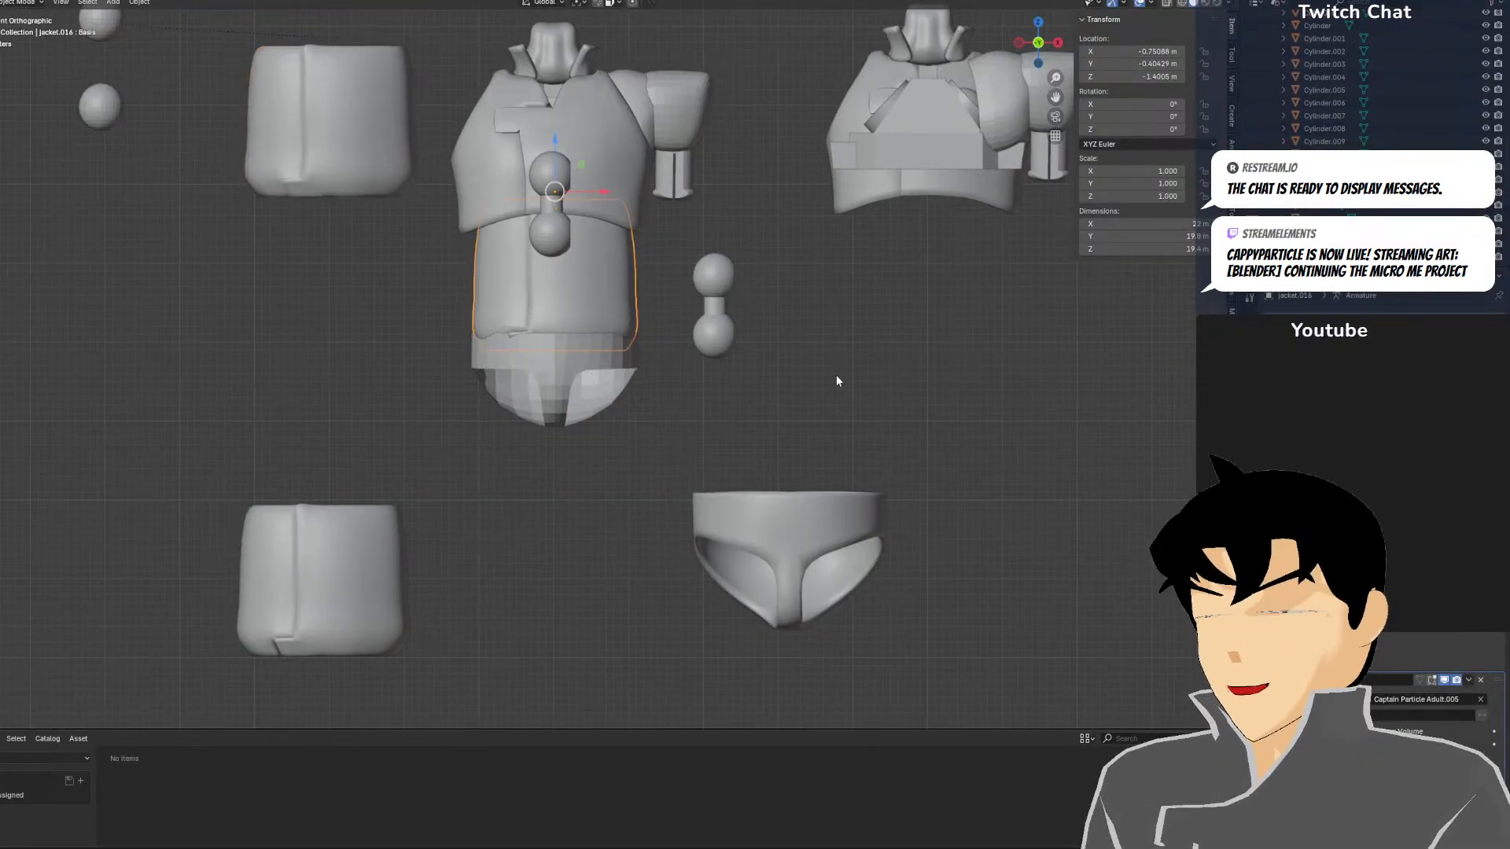
pyautogui.press('KP_3')
pyautogui.scroll(5, 726, 421)
pyautogui.hotkey('shift', 'z')
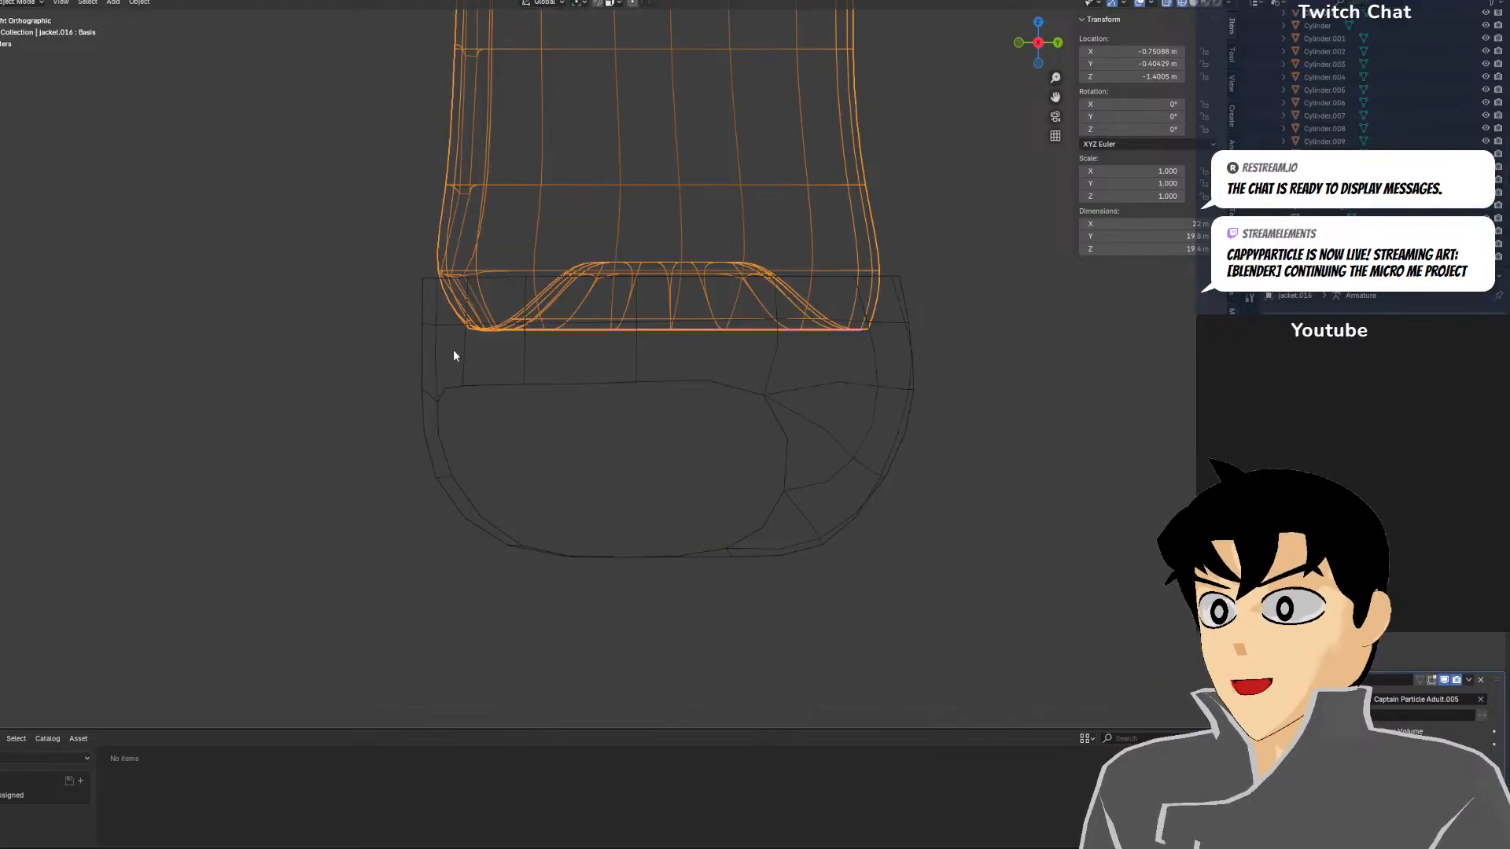
pyautogui.moveTo(453, 351); pyautogui.dragTo(643, 385, button='middle')
pyautogui.hotkey('shift', 'z')
pyautogui.moveTo(795, 328); pyautogui.dragTo(661, 378, button='middle')
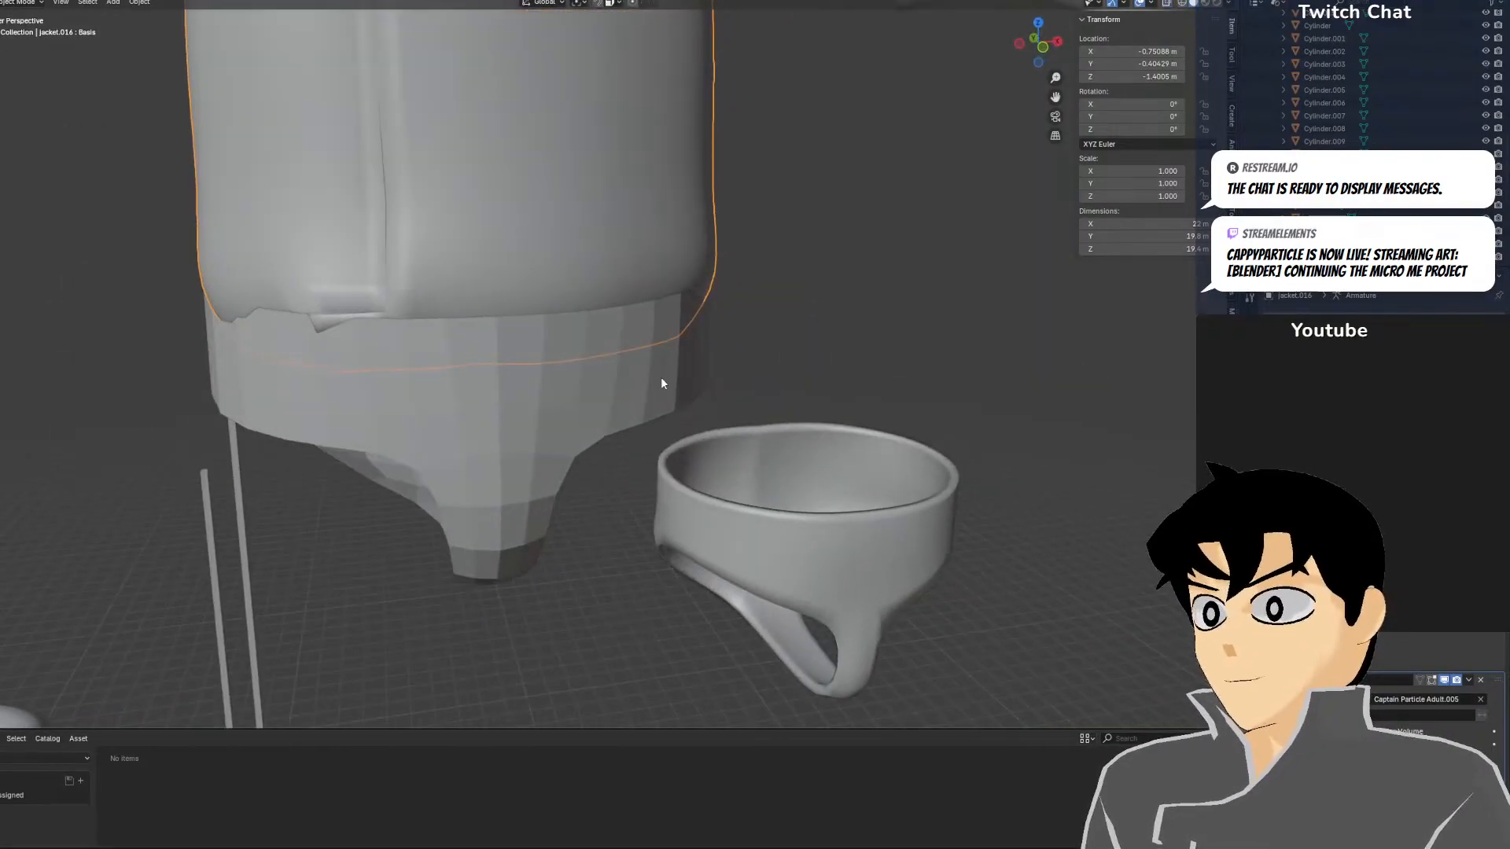
# Widen the pelvis piece by scaling it 1.048 along X
pyautogui.click(661, 383)
pyautogui.press('s')
pyautogui.click(795, 346)
pyautogui.moveTo(795, 347); pyautogui.dragTo(1099, 325, button='middle')
pyautogui.press('s')
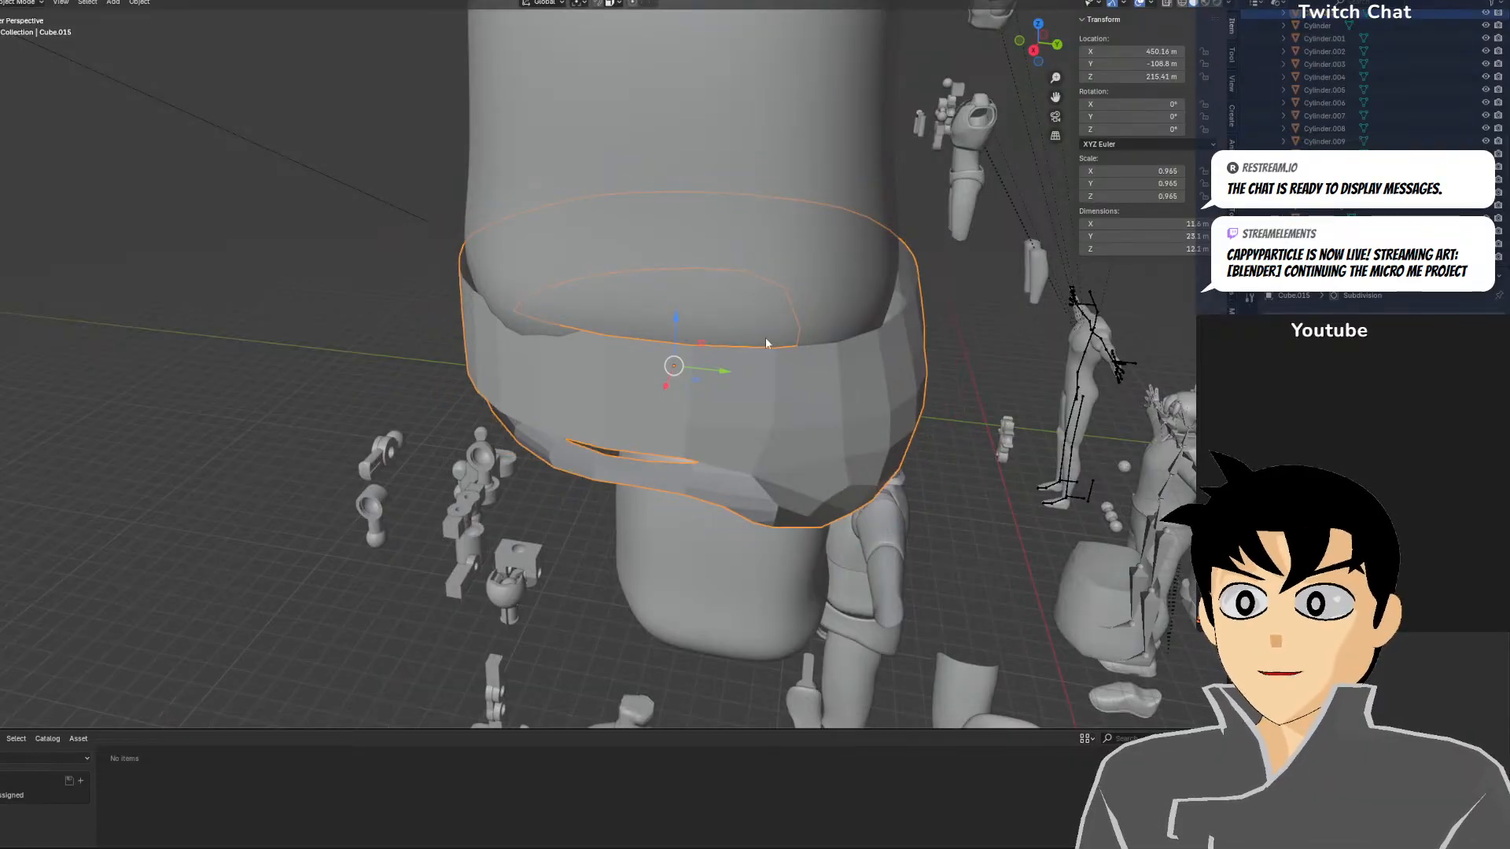
pyautogui.moveTo(766, 344); pyautogui.dragTo(726, 290, button='middle')
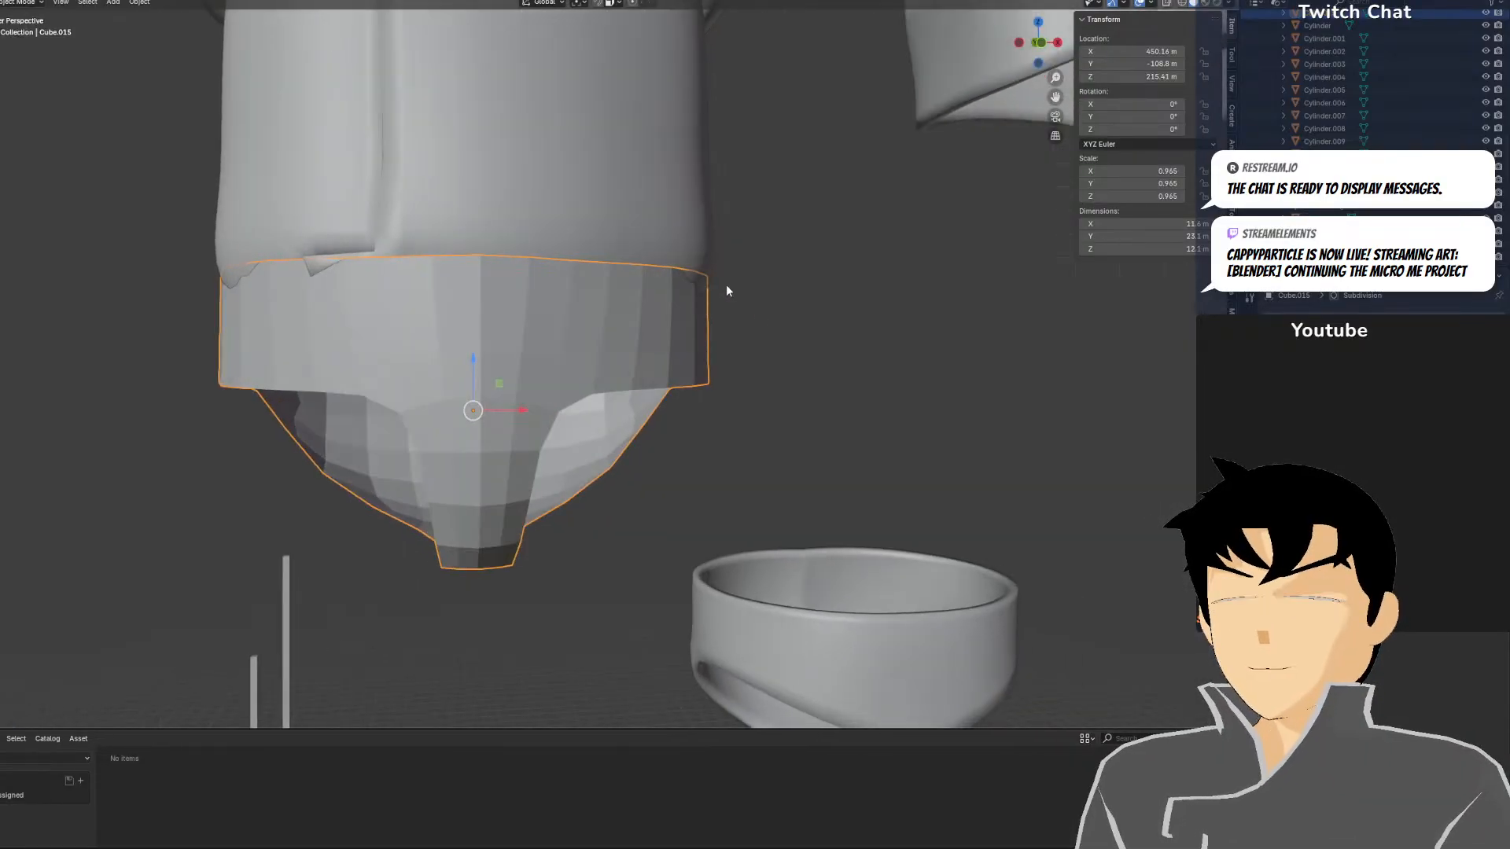
pyautogui.press('KP_1')
pyautogui.press('s')
pyautogui.press('x')
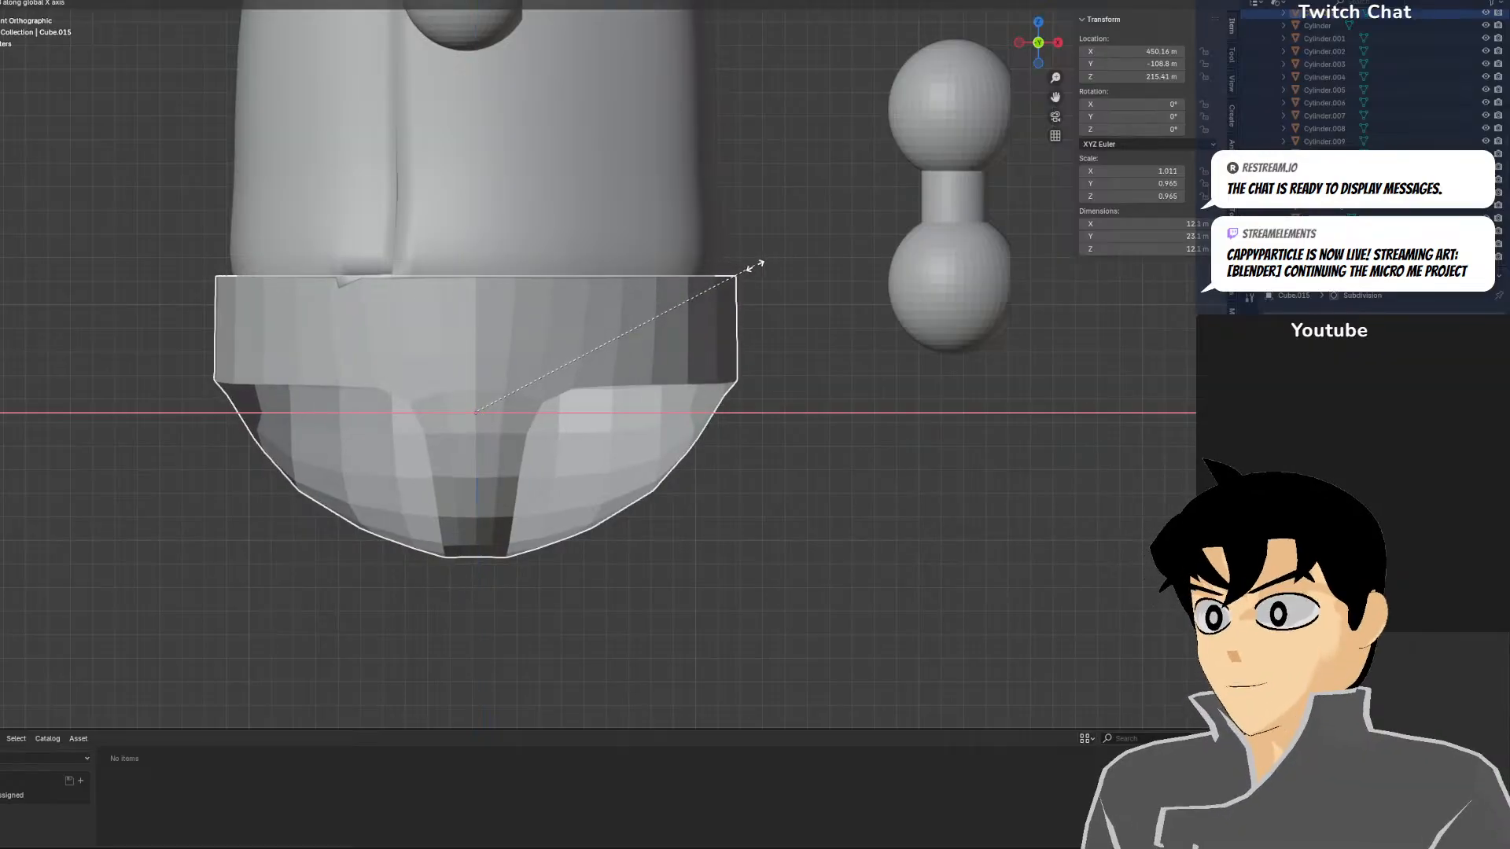
pyautogui.click(753, 266)
# Move the pelvis piece about 0.35 m along negative Y to centre it around the abdomen
pyautogui.moveTo(753, 265); pyautogui.dragTo(597, 311, button='middle')
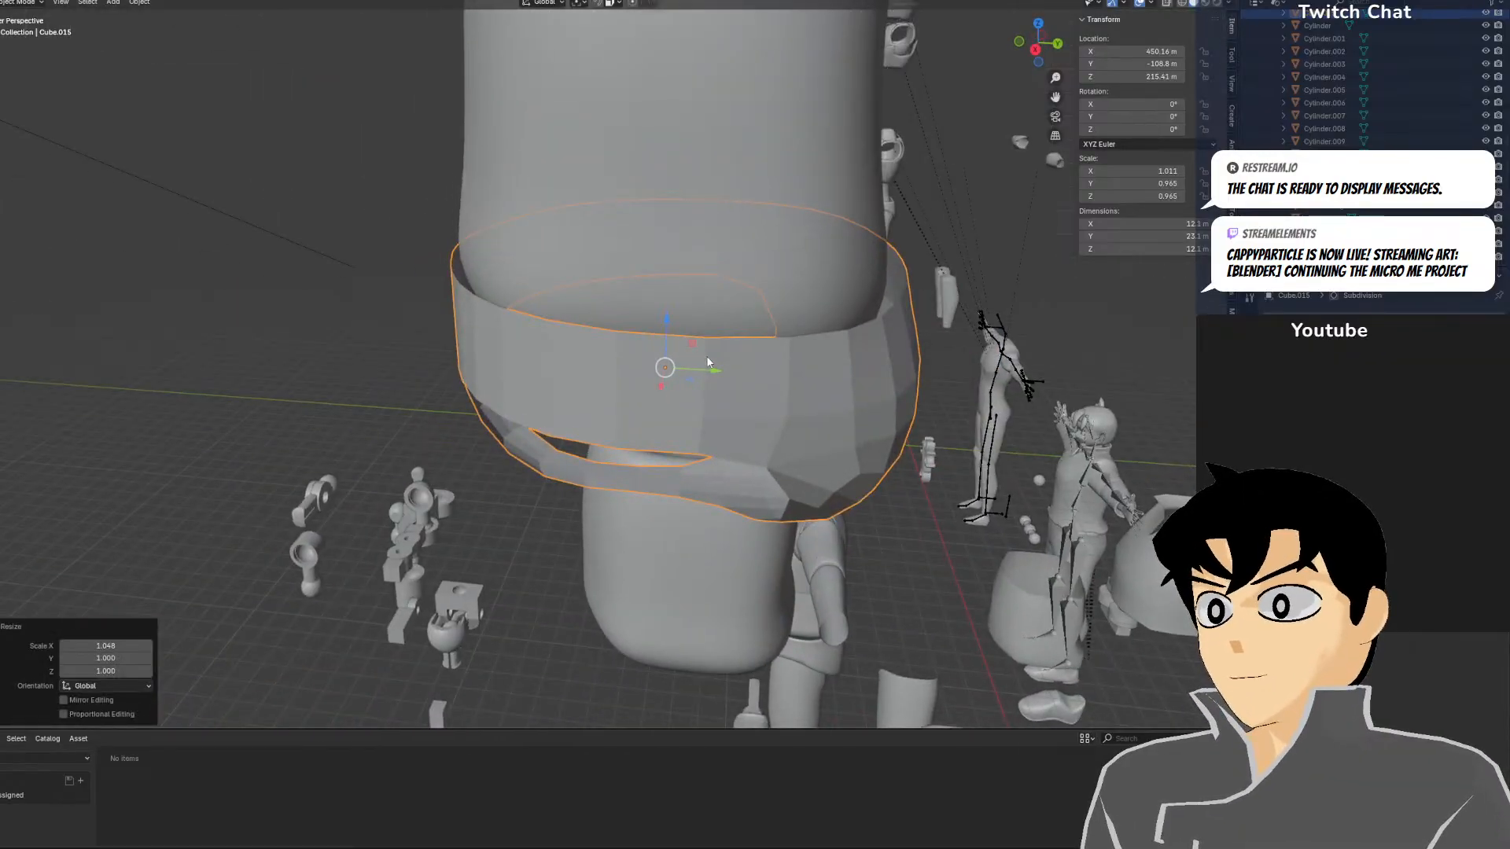
pyautogui.moveTo(716, 366); pyautogui.dragTo(710, 367)
pyautogui.moveTo(711, 367); pyautogui.dragTo(900, 270, button='middle')
pyautogui.press('KP_1')
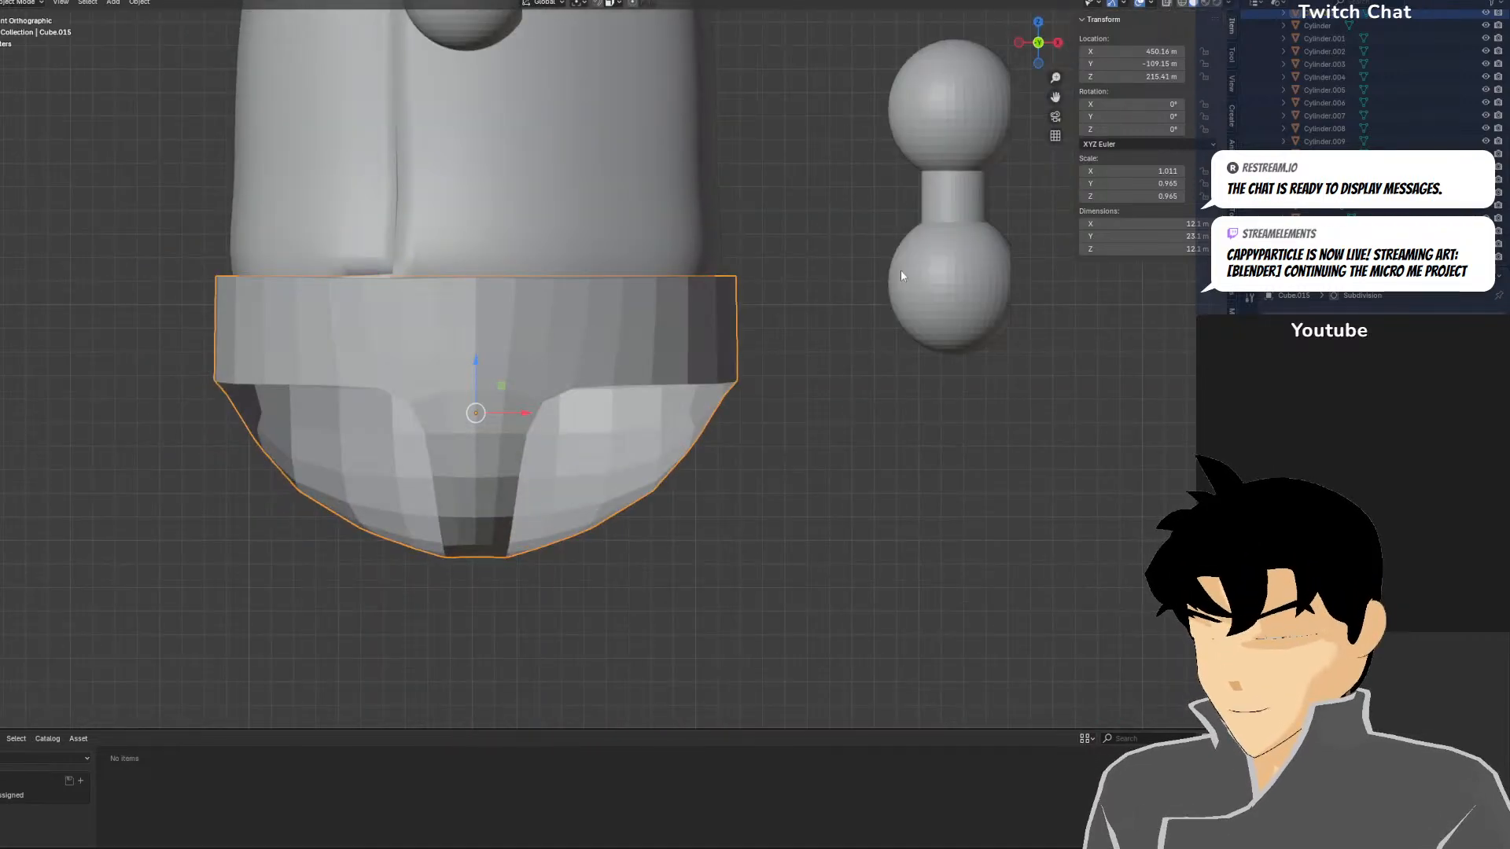
# Bring the spare pants piece beside the pelvis, moving it about -5.22 m in X, -31.62 m in Y and 20.03 m in Z
pyautogui.scroll(-3, 1024, 543)
pyautogui.moveTo(893, 629); pyautogui.dragTo(834, 408)
pyautogui.moveTo(899, 499); pyautogui.dragTo(655, 687, button='middle')
pyautogui.press('g')
pyautogui.press('y')
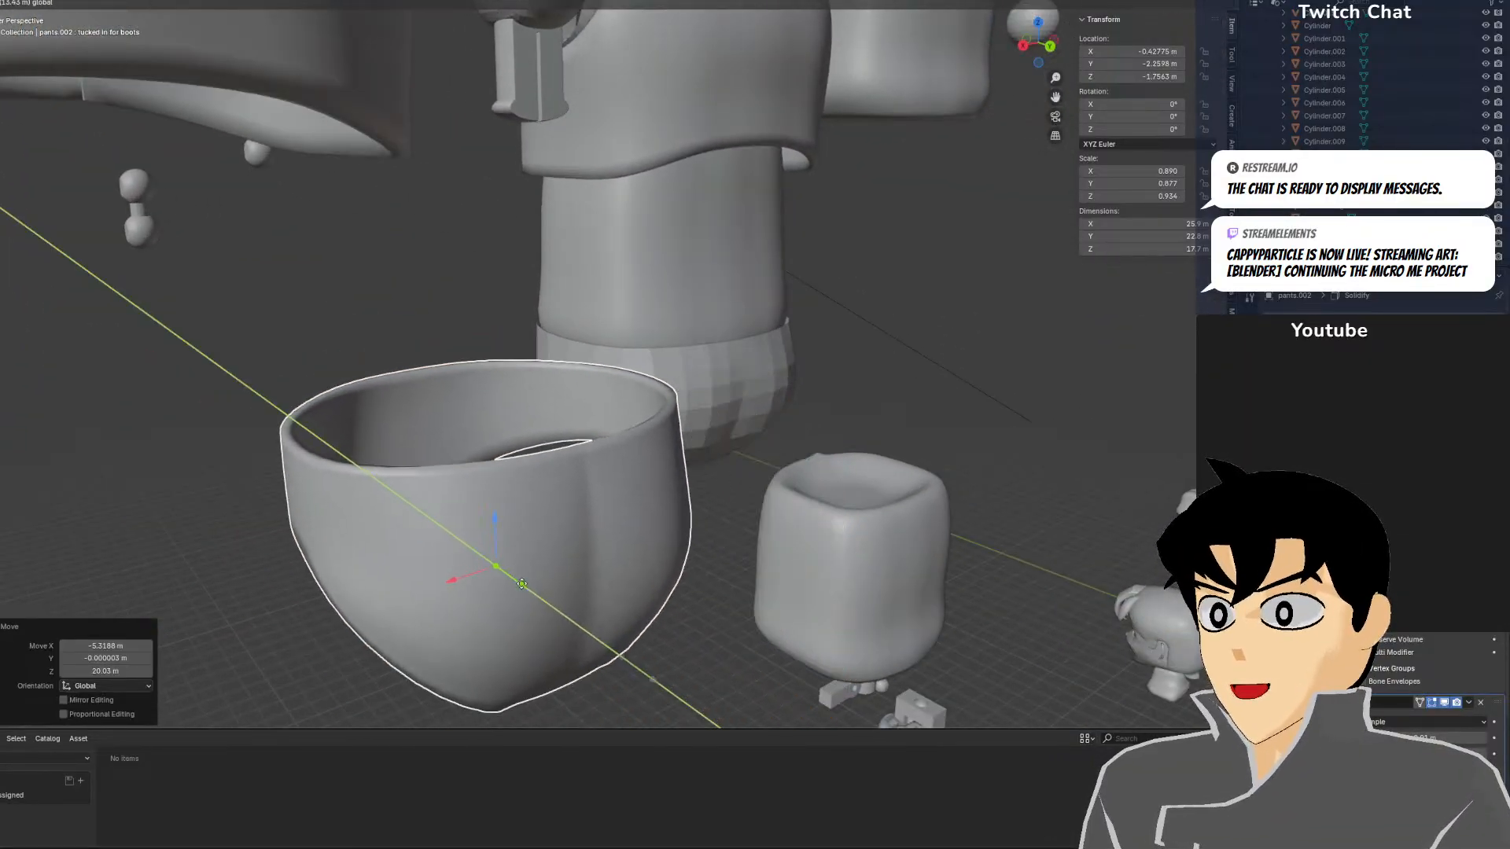
pyautogui.click(419, 482)
pyautogui.moveTo(708, 484); pyautogui.dragTo(569, 540, button='middle')
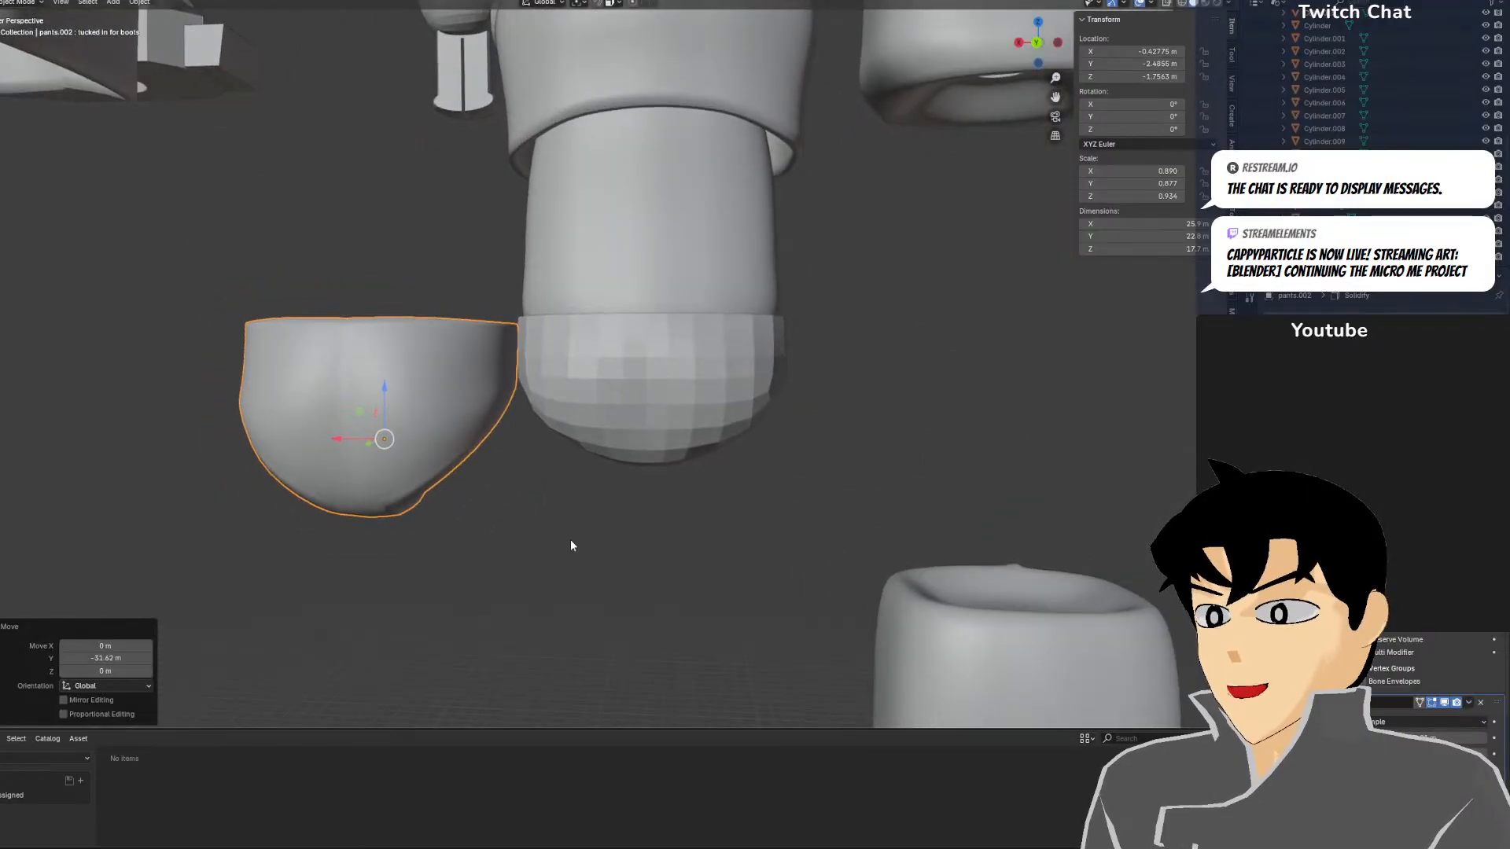
# Stretch the pelvis piece vertically by scaling it 1.158 along Z
pyautogui.press('KP_1')
pyautogui.scroll(2, 571, 545)
pyautogui.click(645, 406)
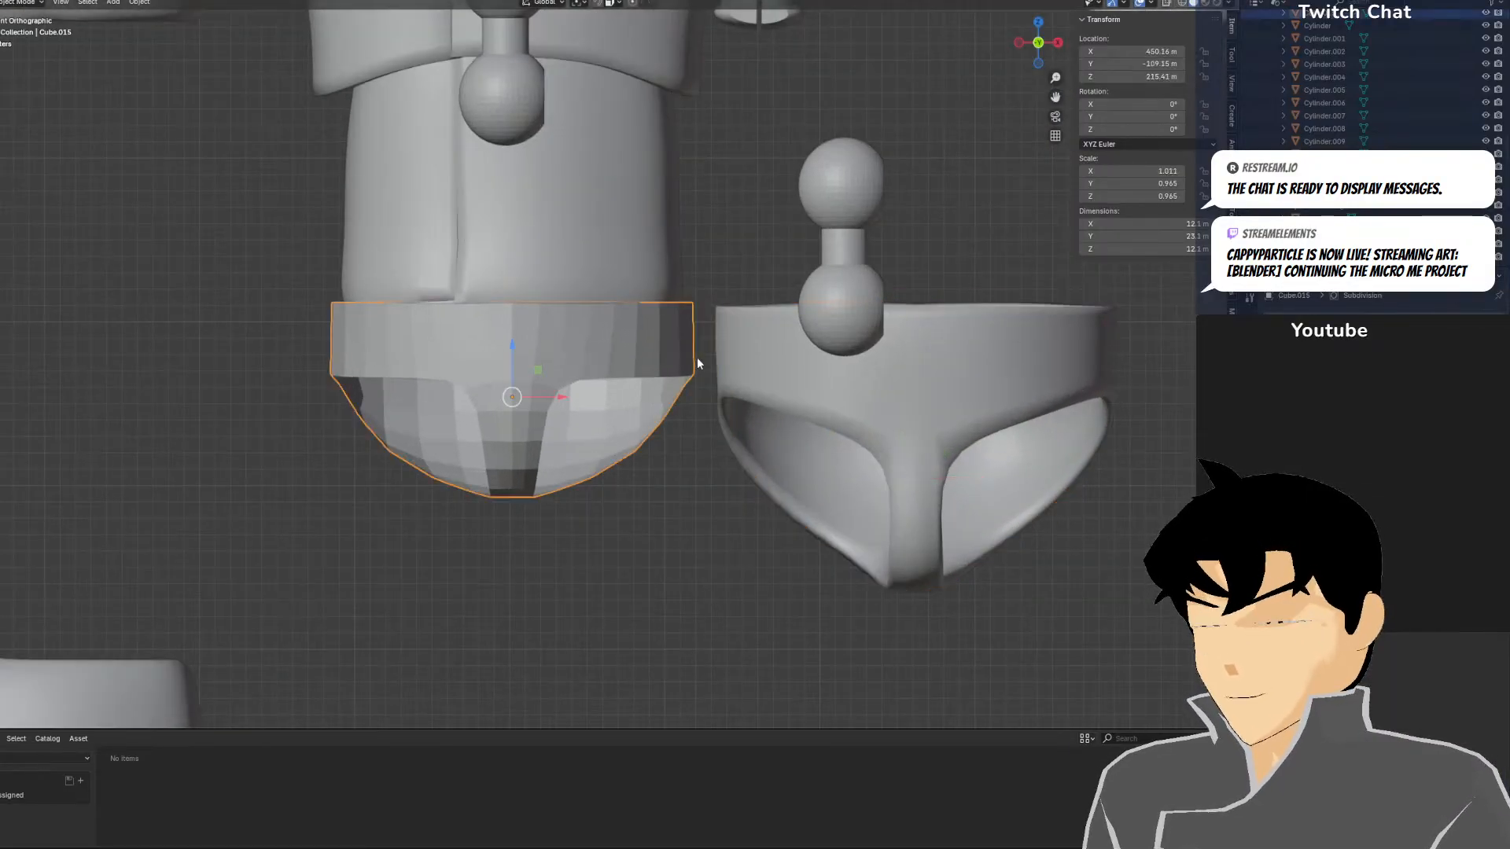
pyautogui.press('s')
pyautogui.press('z')
pyautogui.click(626, 225)
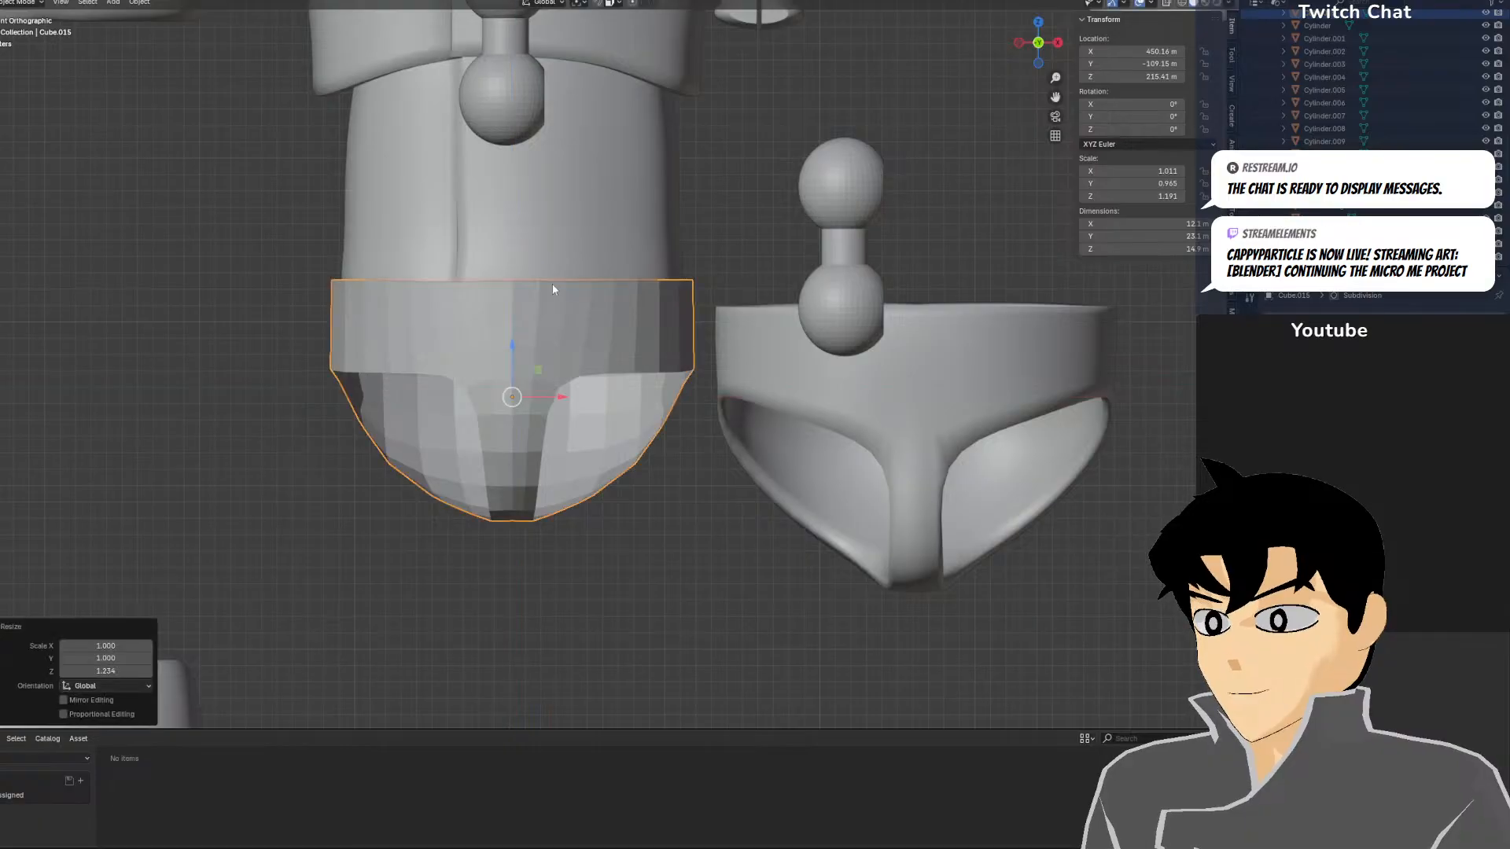
pyautogui.press('s')
pyautogui.press('z')
pyautogui.click(545, 215)
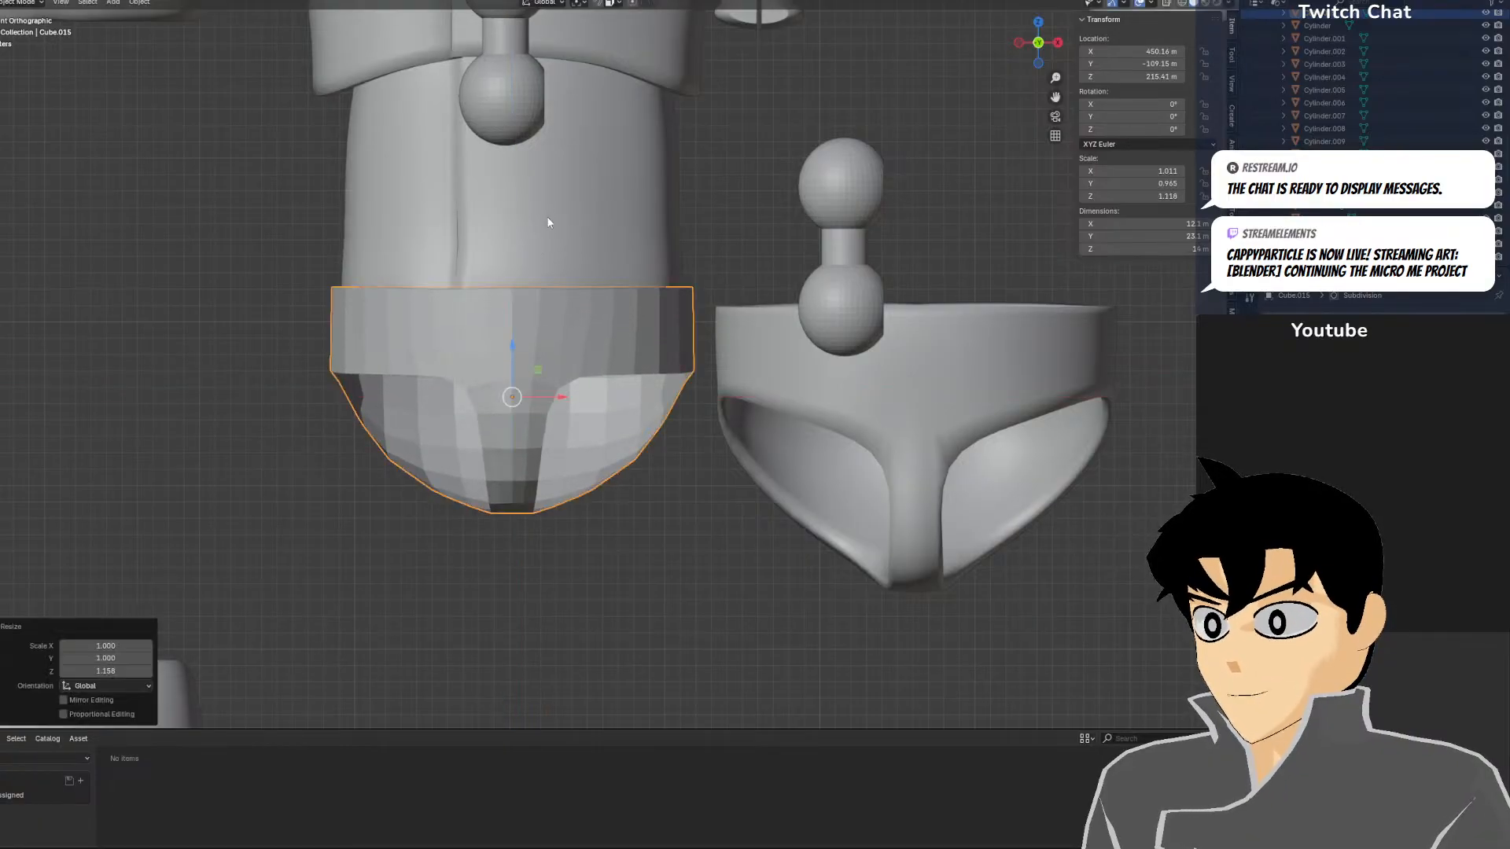
# Apply smooth shading to the pelvis piece, keeping its sharp edges
pyautogui.moveTo(545, 216); pyautogui.dragTo(421, 223, button='middle')
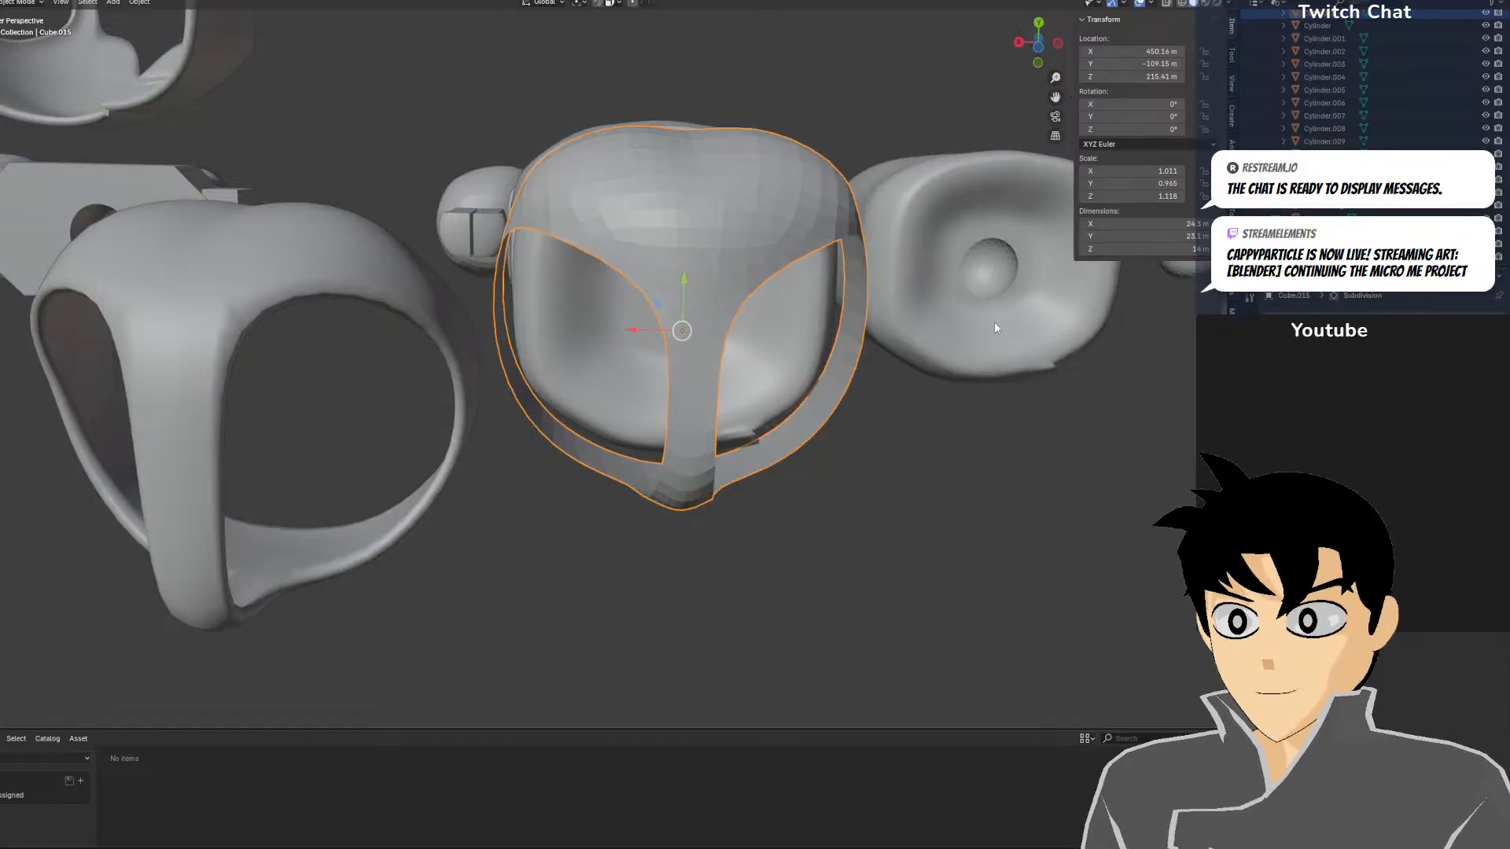
pyautogui.moveTo(994, 322); pyautogui.dragTo(507, 256, button='middle')
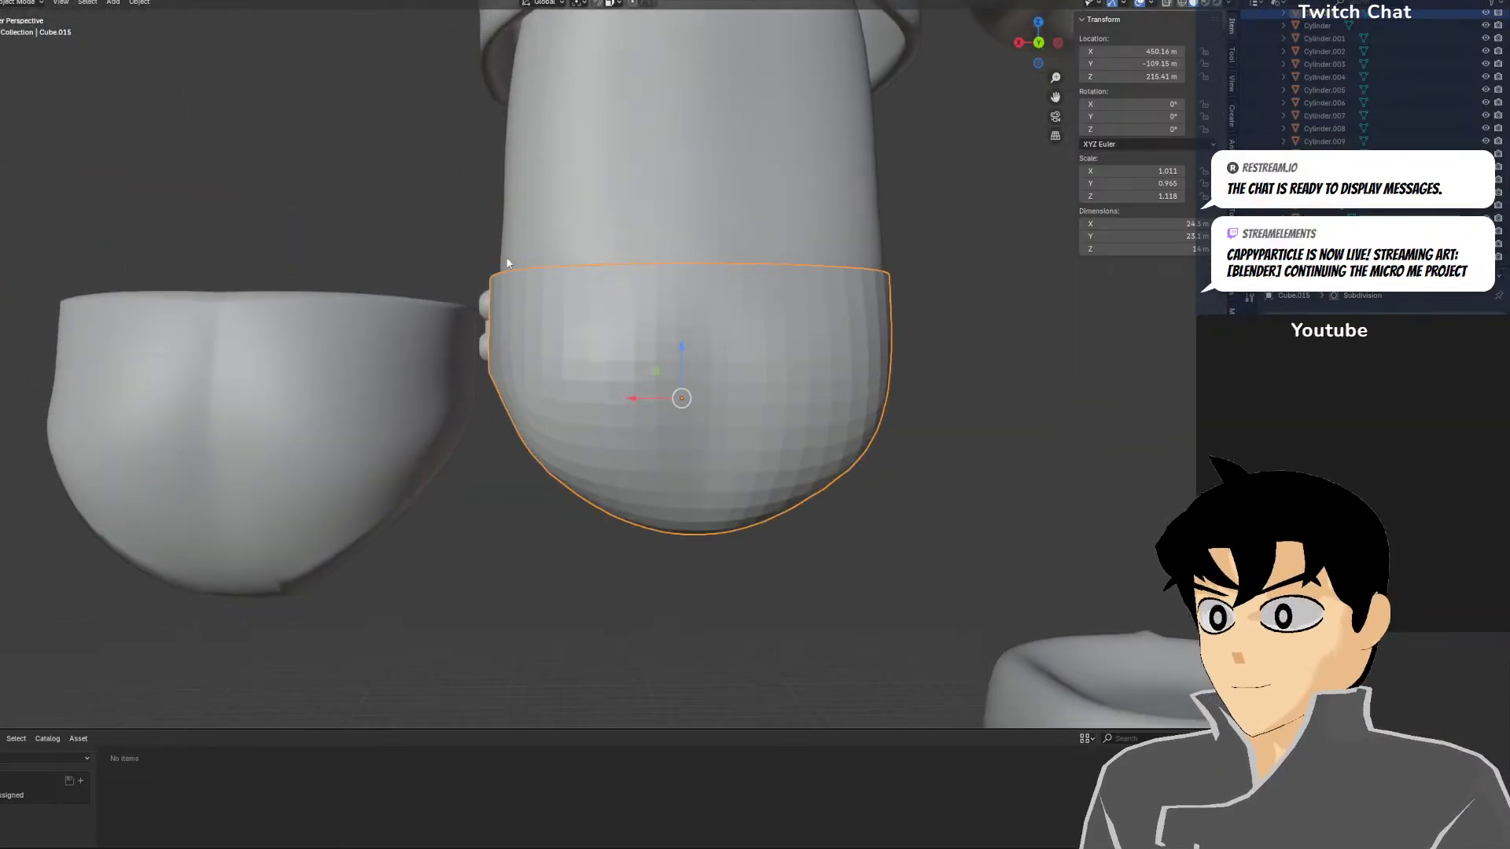
pyautogui.click(139, 3)
pyautogui.click(165, 295)
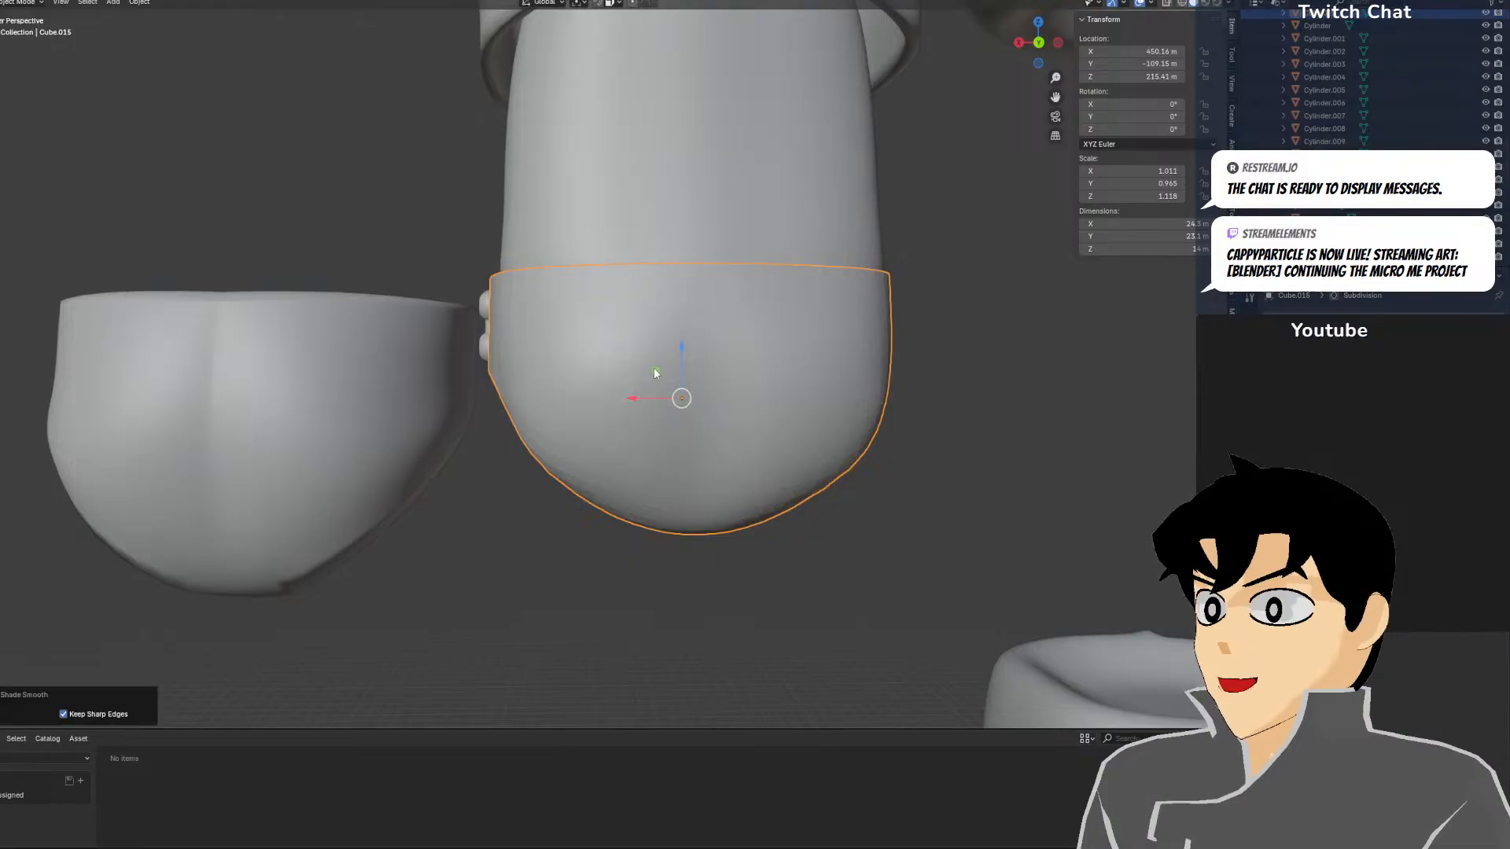
# Crease the vertical centre edges on the rear of the pelvis mesh to 1.00
pyautogui.moveTo(654, 366); pyautogui.dragTo(709, 215, button='middle')
pyautogui.click(16, 30)
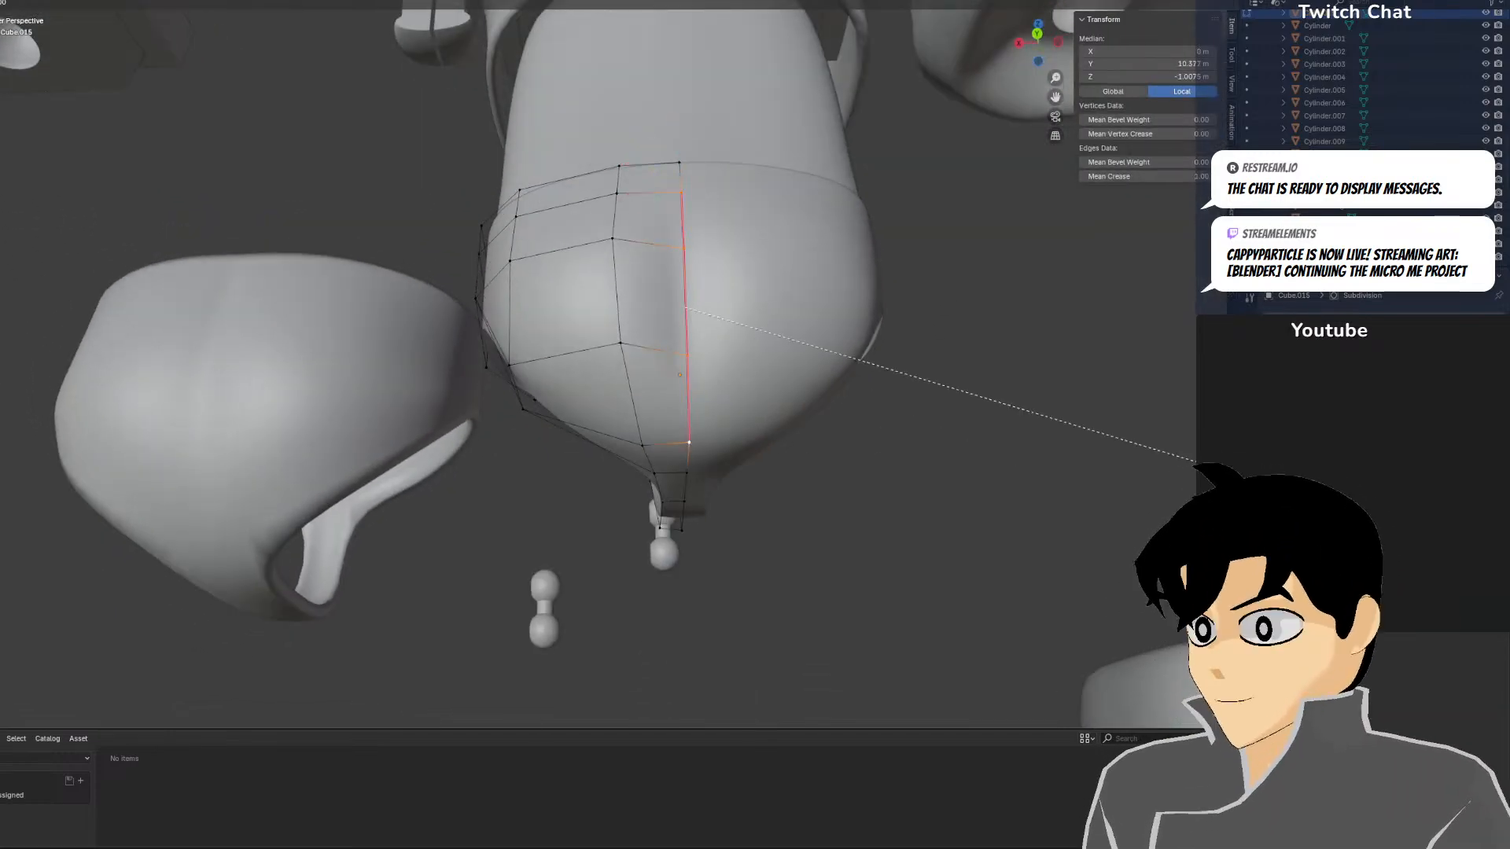
pyautogui.click(15, 468)
pyautogui.moveTo(489, 432); pyautogui.dragTo(493, 497, button='middle')
# Move the lowest rear centre vertex of the pelvis about 0.61 m forward along negative Y and 0.77 m up
pyautogui.click(448, 475)
pyautogui.press('KP_3')
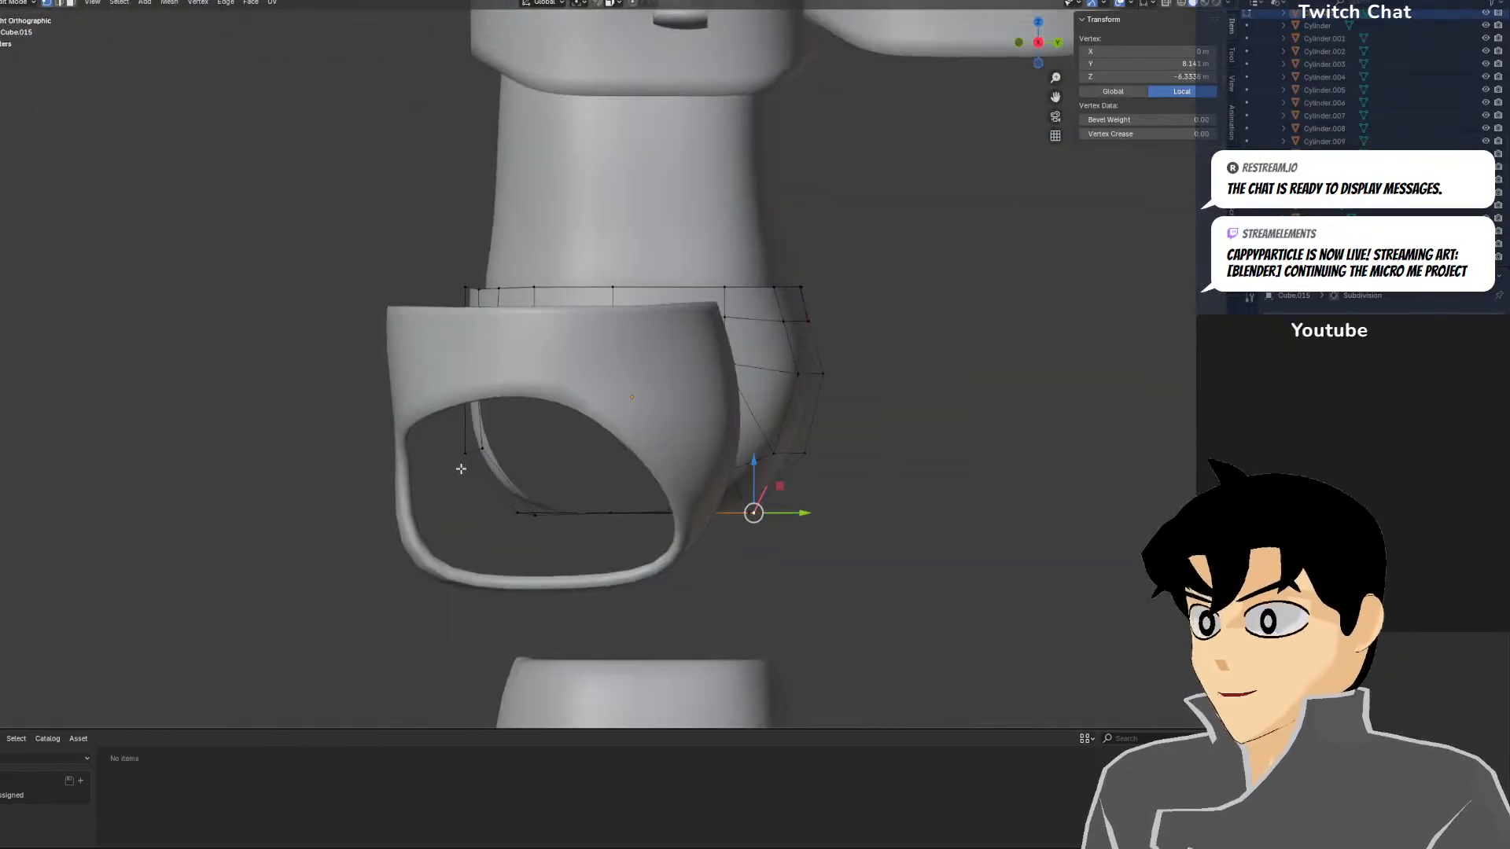
pyautogui.scroll(4, 664, 522)
pyautogui.hotkey('shift', 'z')
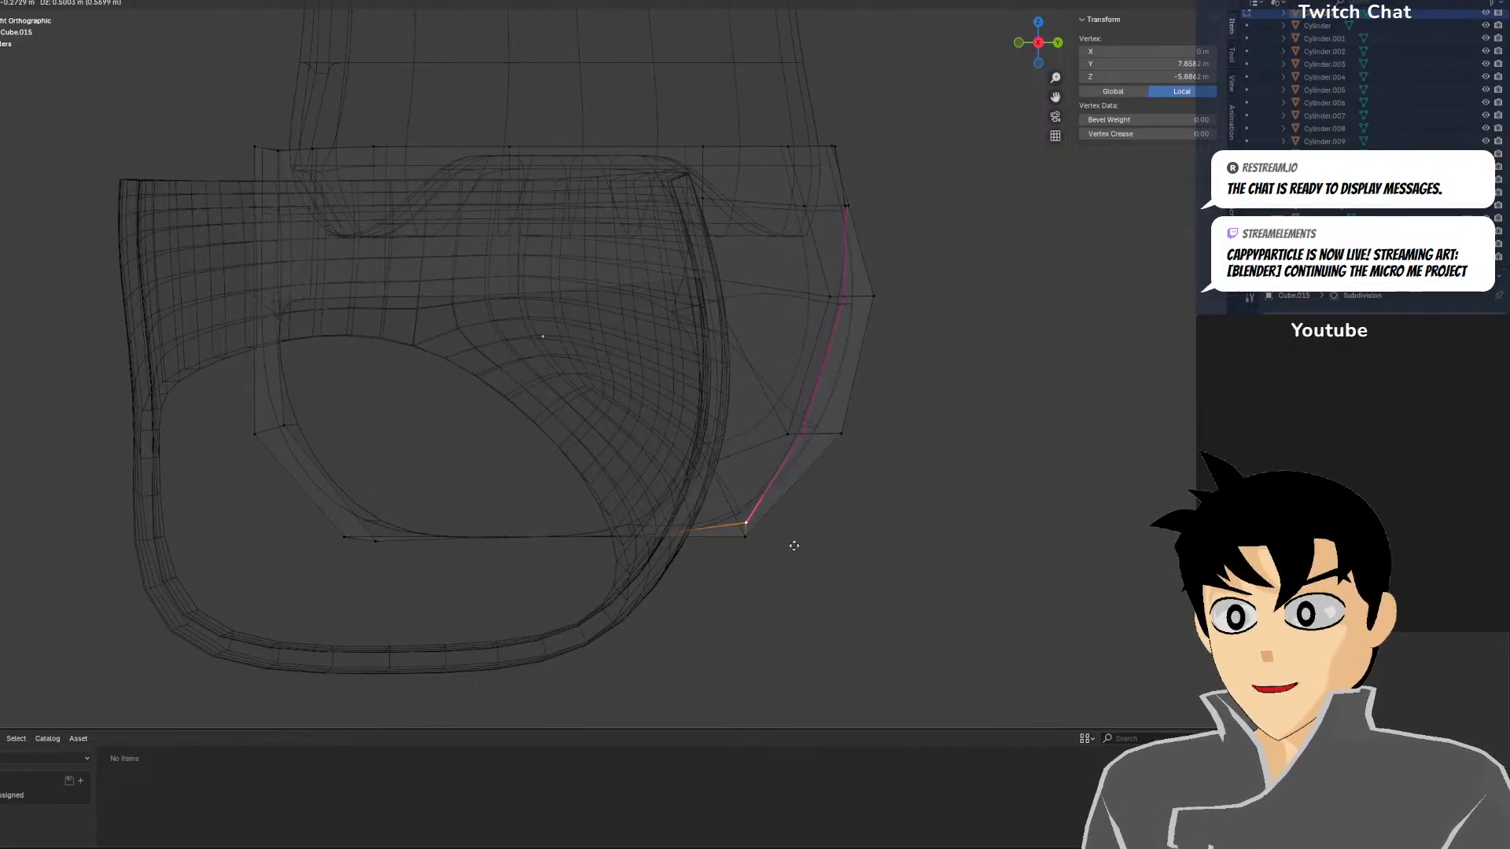
pyautogui.click(785, 543)
pyautogui.hotkey('shift', 'z')
pyautogui.moveTo(931, 540)
pyautogui.mouseDown(button='middle')
pyautogui.moveTo(829, 485)
pyautogui.moveTo(773, 348)
pyautogui.moveTo(792, 495)
pyautogui.moveTo(850, 499)
pyautogui.moveTo(615, 334)
pyautogui.mouseUp(button='middle')
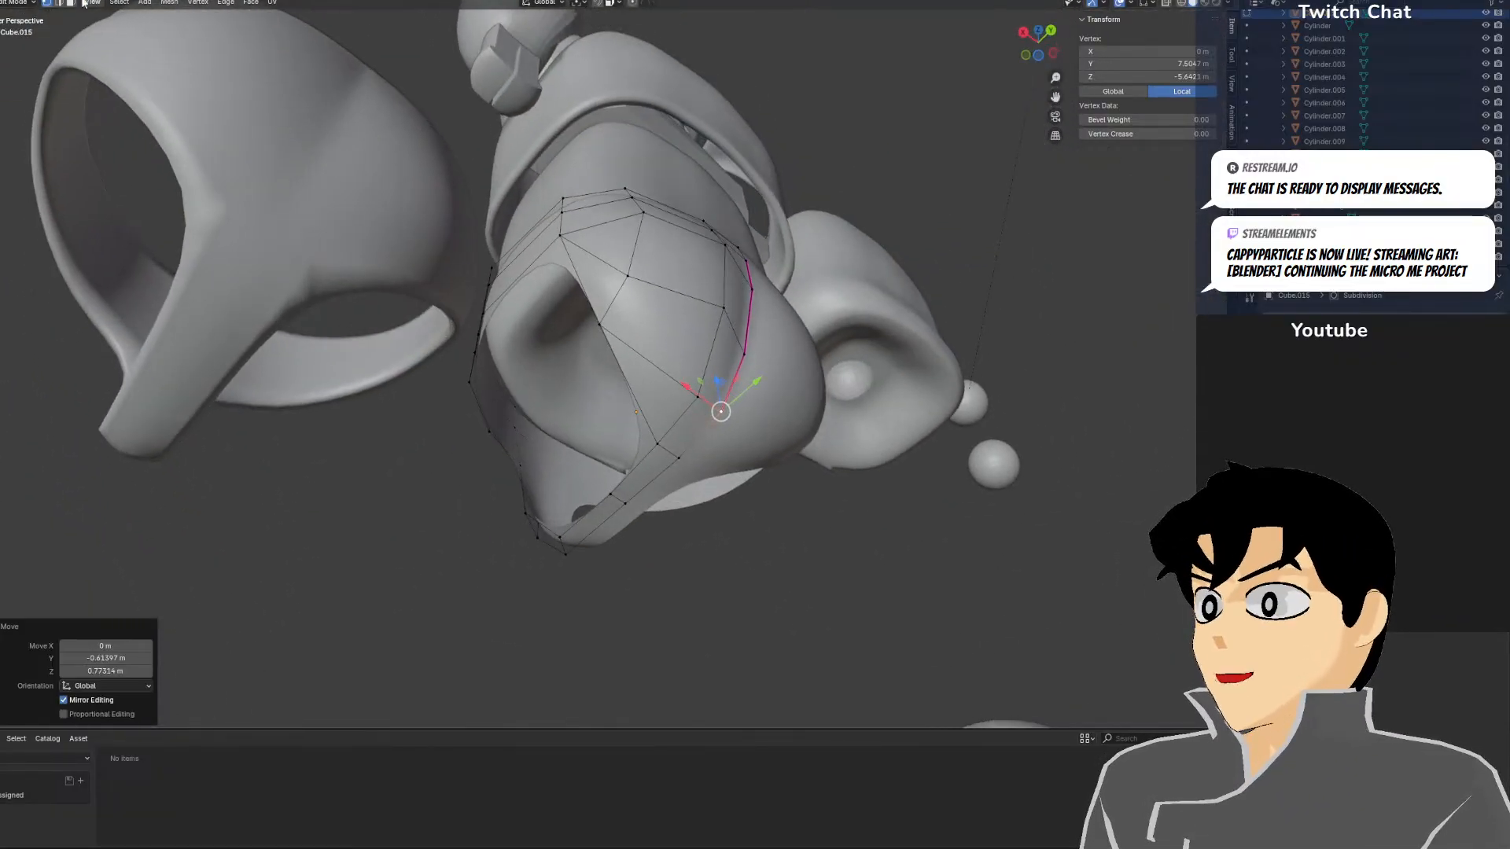
# Return to Object Mode and raise the spare pants piece slightly beside the pelvis in front view
pyautogui.click(17, 15)
pyautogui.moveTo(158, 87); pyautogui.dragTo(487, 283, button='middle')
pyautogui.press('KP_1')
pyautogui.scroll(5, 488, 283)
pyautogui.click(857, 335)
pyautogui.press('g')
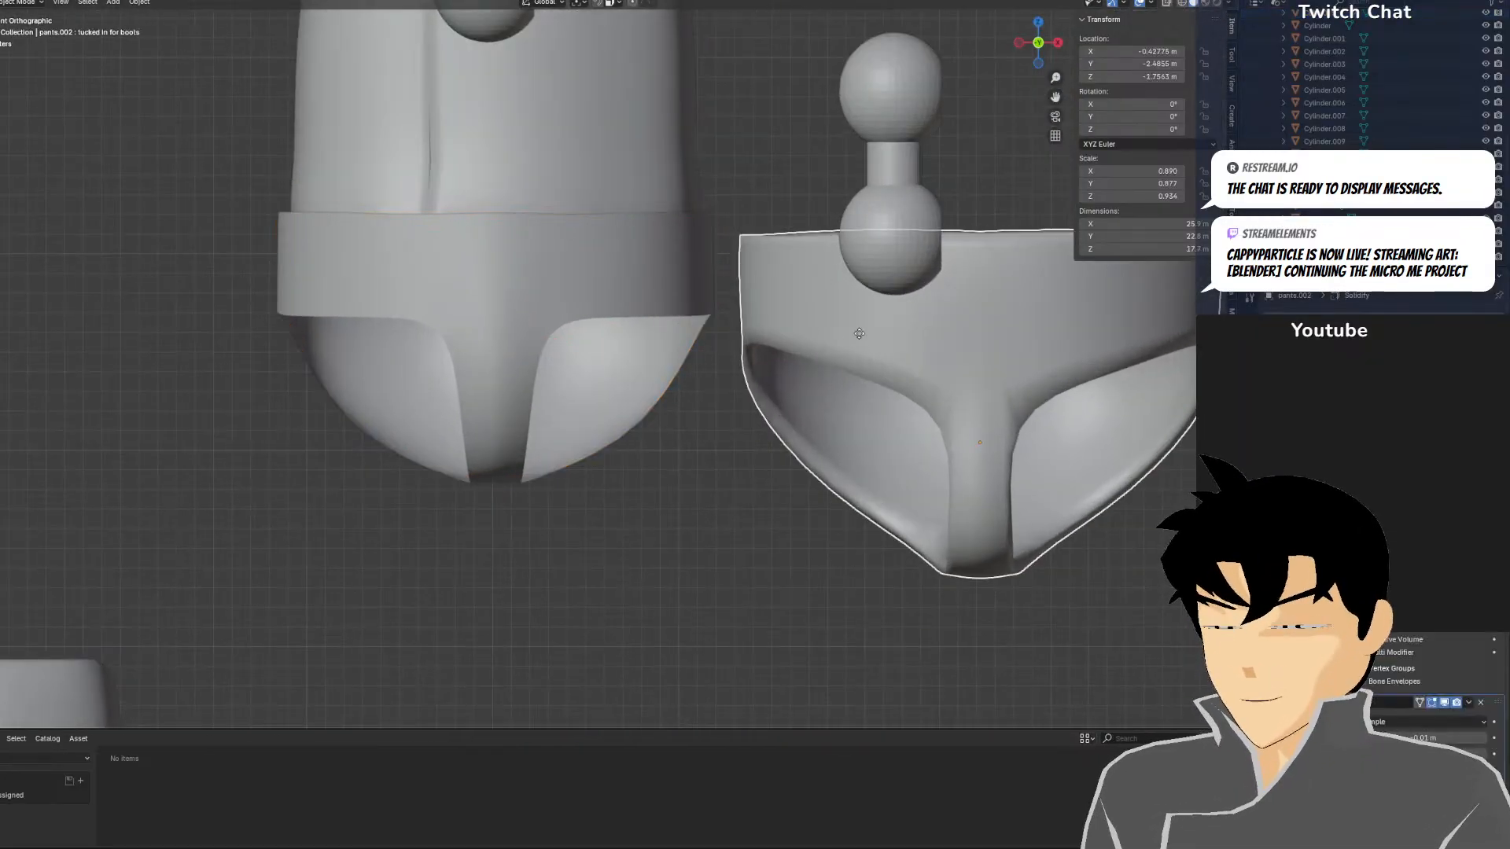
pyautogui.click(858, 303)
# Give the pelvis piece a Solidify modifier and adjust its thickness
pyautogui.click(571, 304)
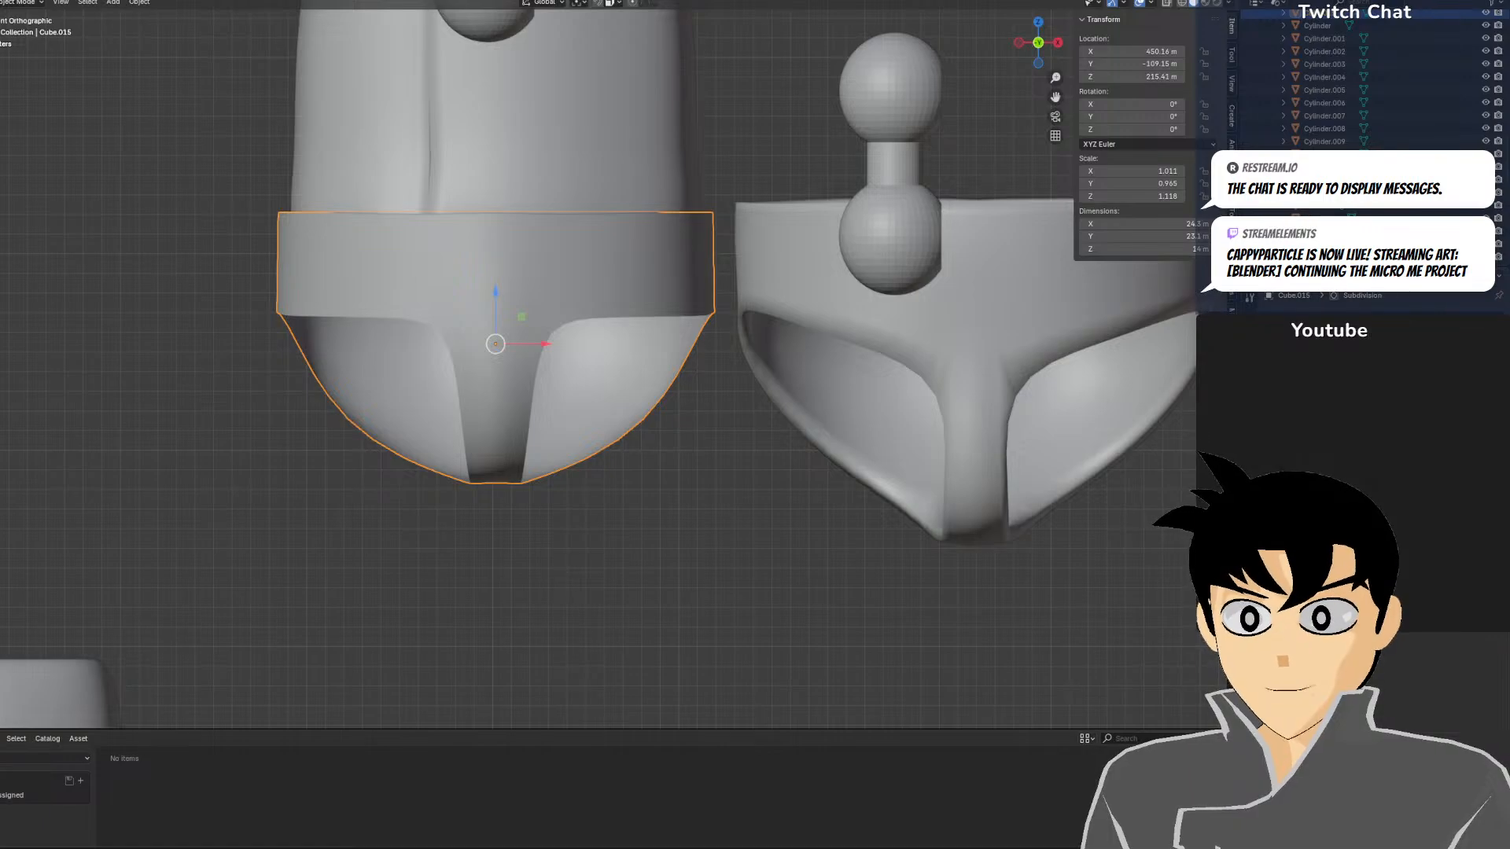
pyautogui.hotkey('ctrl', 'z')
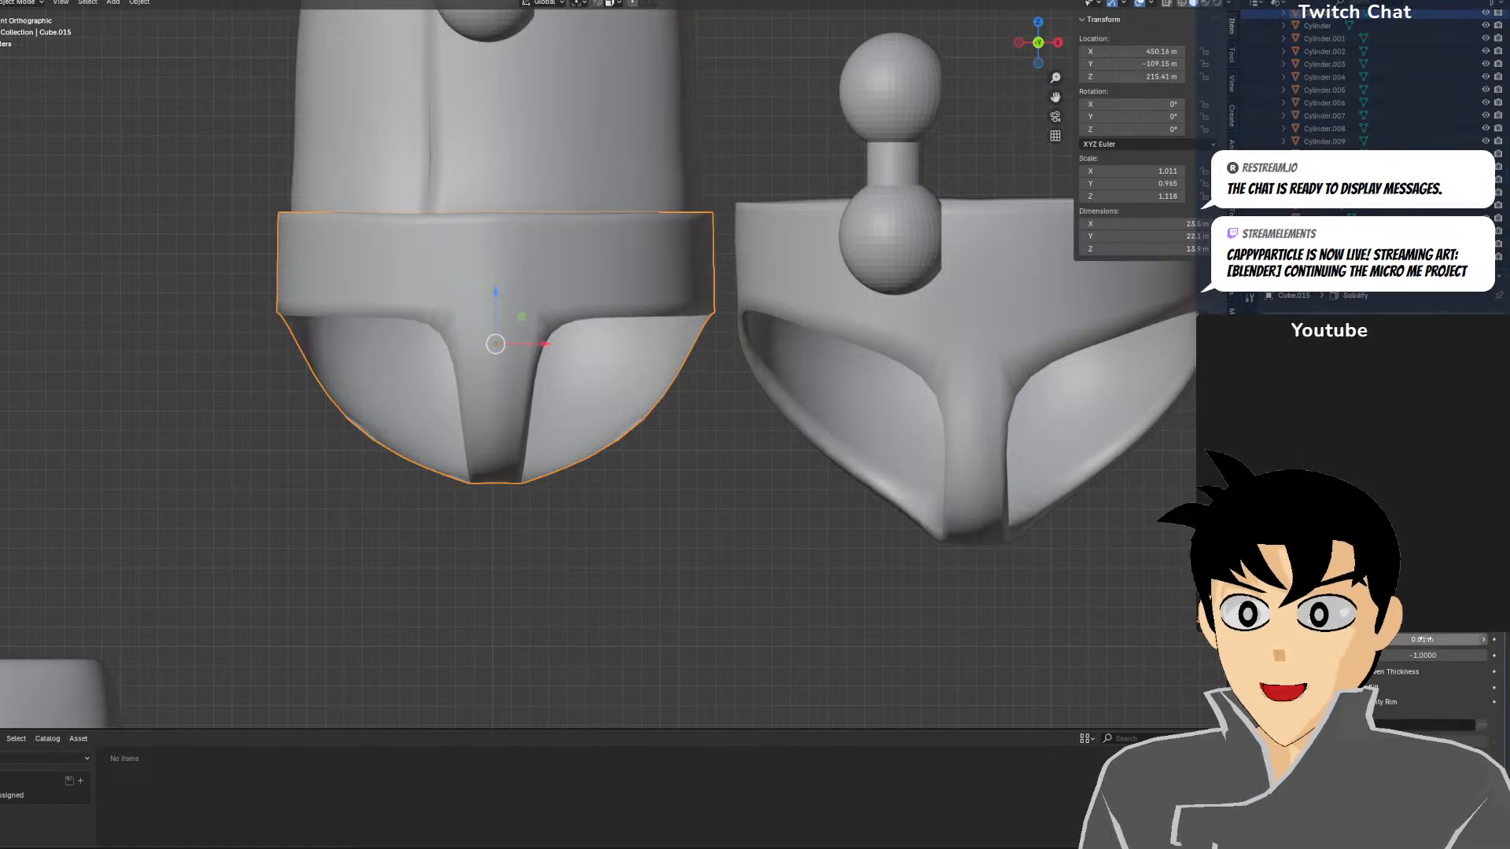
pyautogui.moveTo(983, 330); pyautogui.dragTo(1152, 507, button='middle')
pyautogui.moveTo(1422, 624); pyautogui.dragTo(1376, 624)
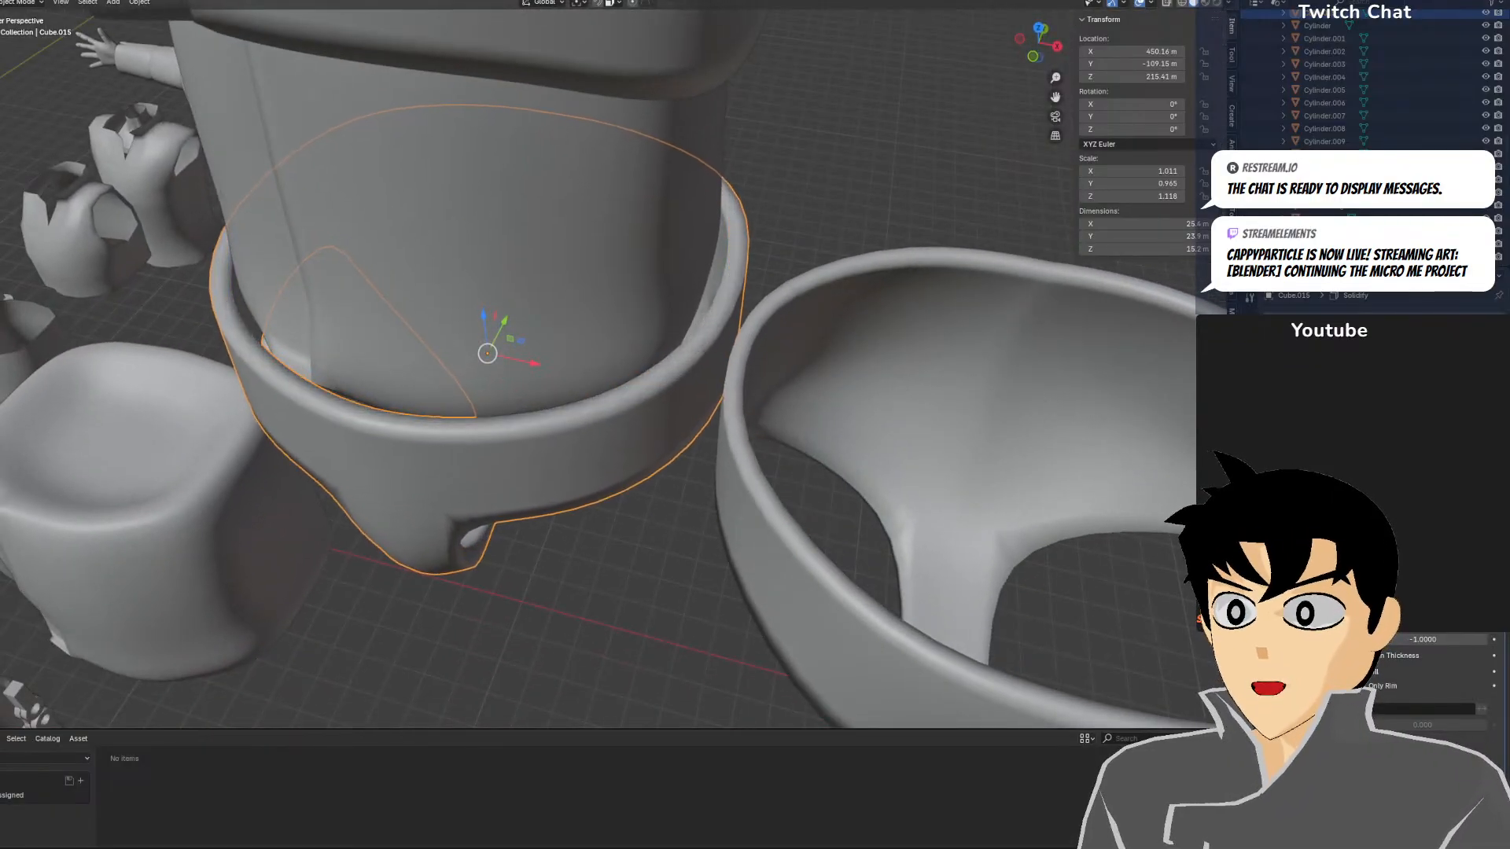
# Try narrowing the pelvis piece by scaling it 0.935 along X, and undo that scaling
pyautogui.moveTo(1093, 493); pyautogui.dragTo(695, 299, button='middle')
pyautogui.press('KP_1')
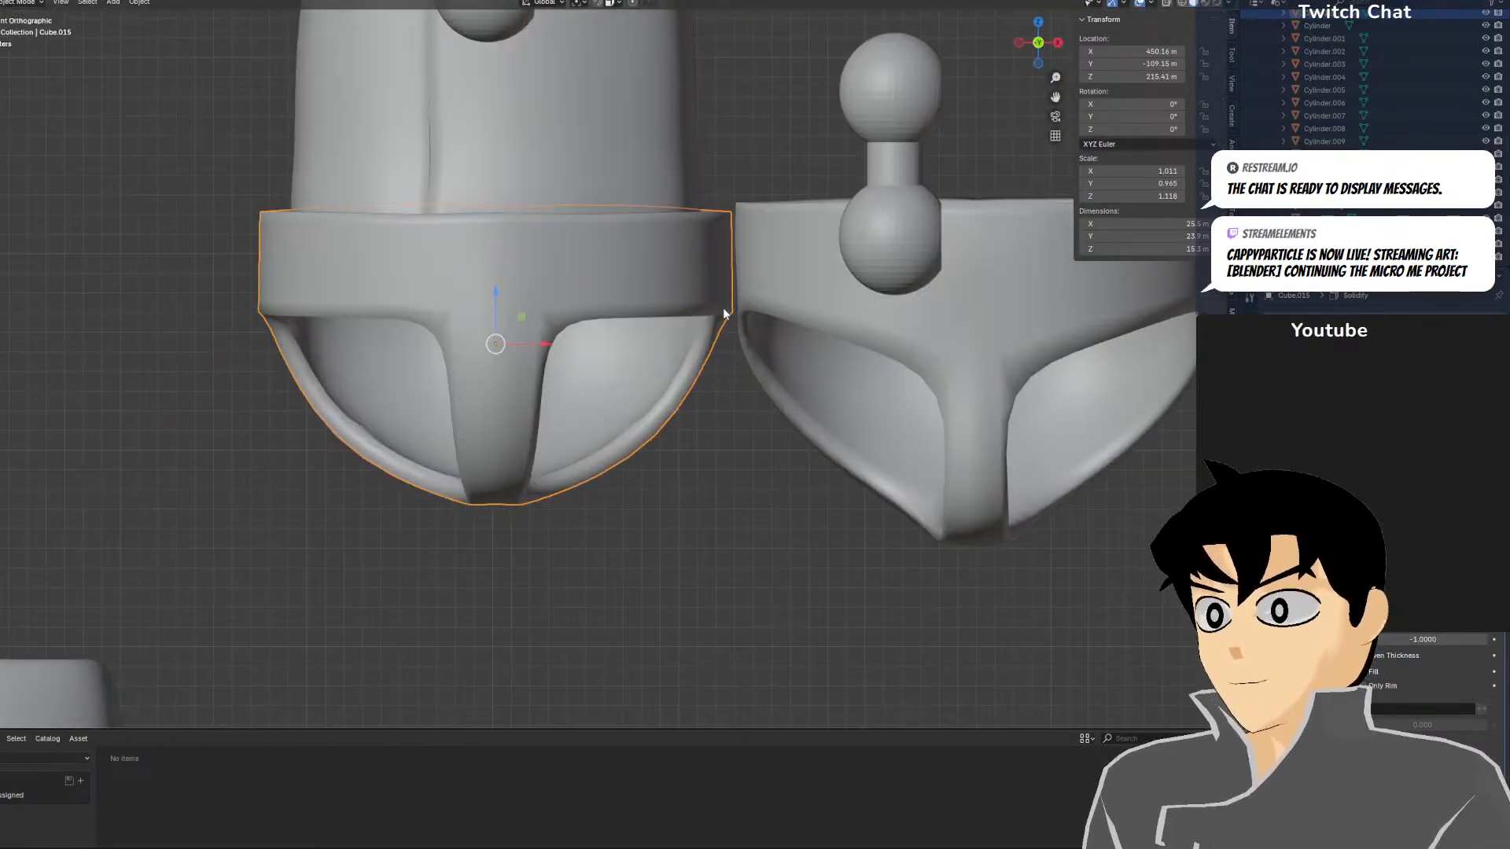
pyautogui.press('z')
pyautogui.click(604, 341)
pyautogui.press('s')
pyautogui.press('x')
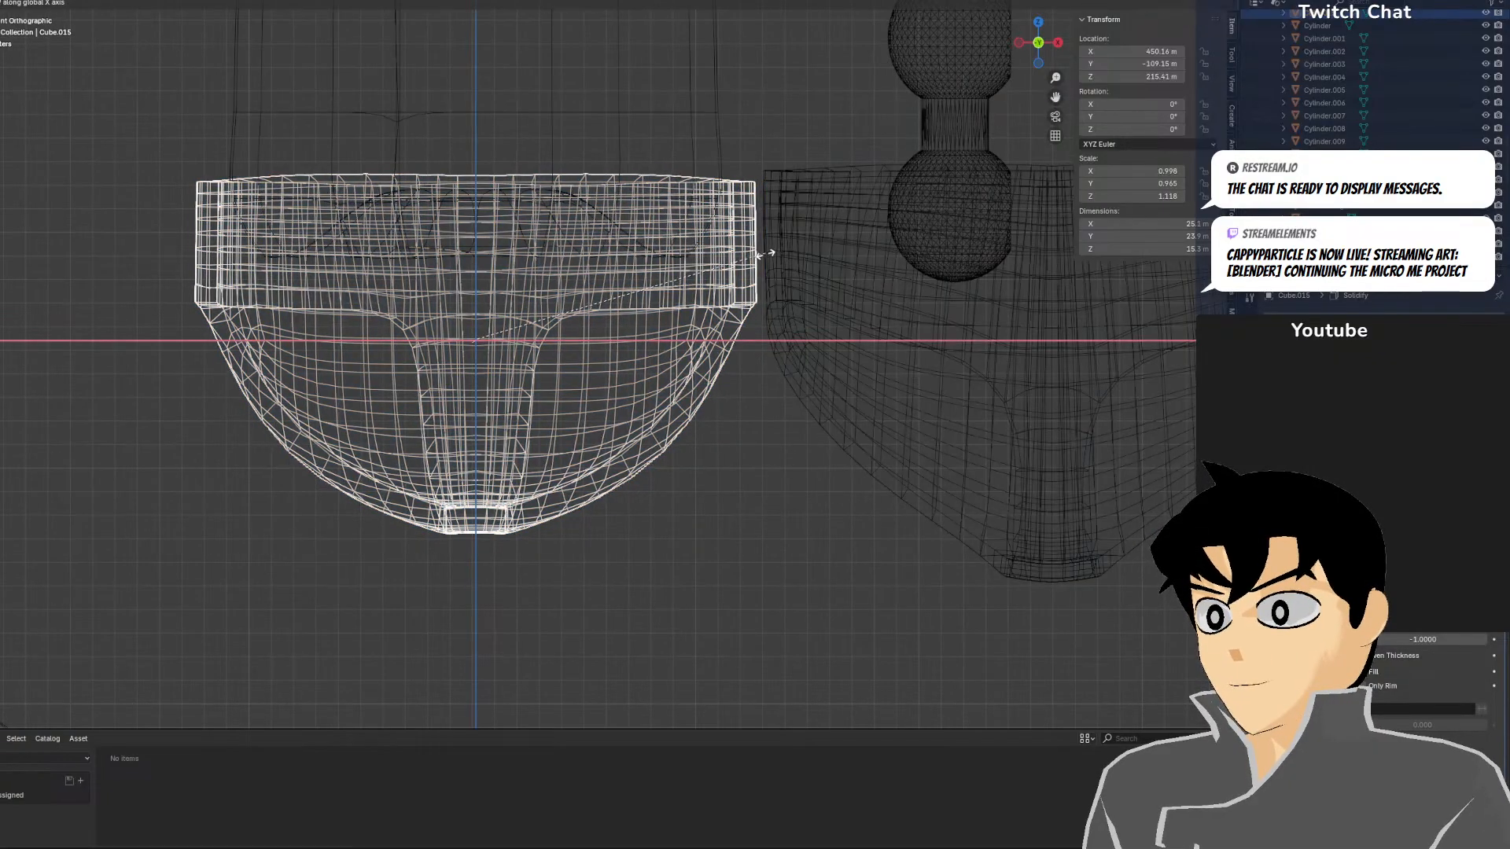
pyautogui.click(751, 263)
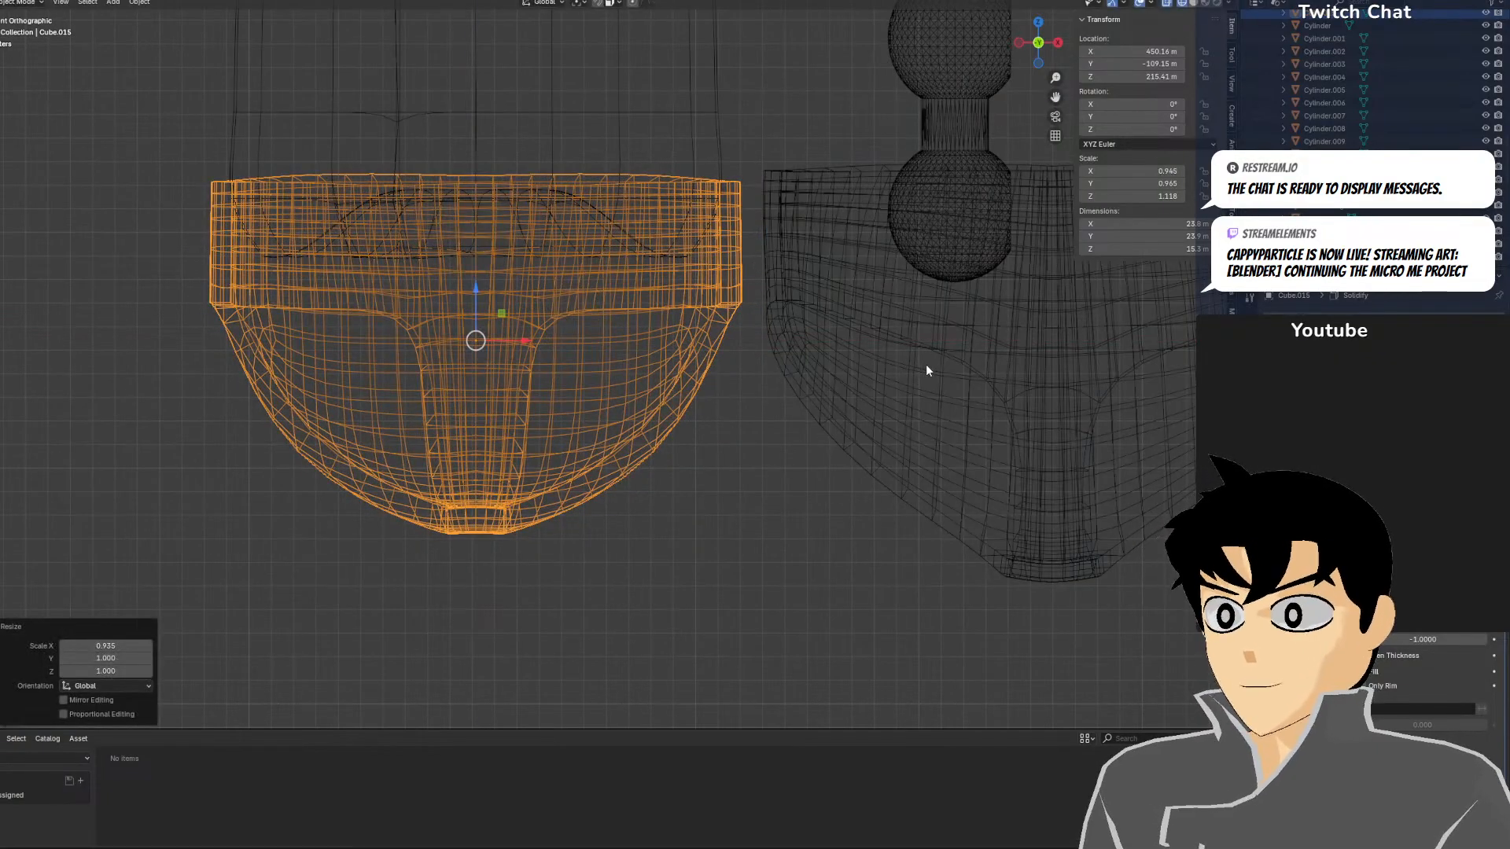
pyautogui.hotkey('shift', 'z')
pyautogui.moveTo(928, 379); pyautogui.dragTo(926, 442, button='middle')
pyautogui.hotkey('ctrl', 'z')
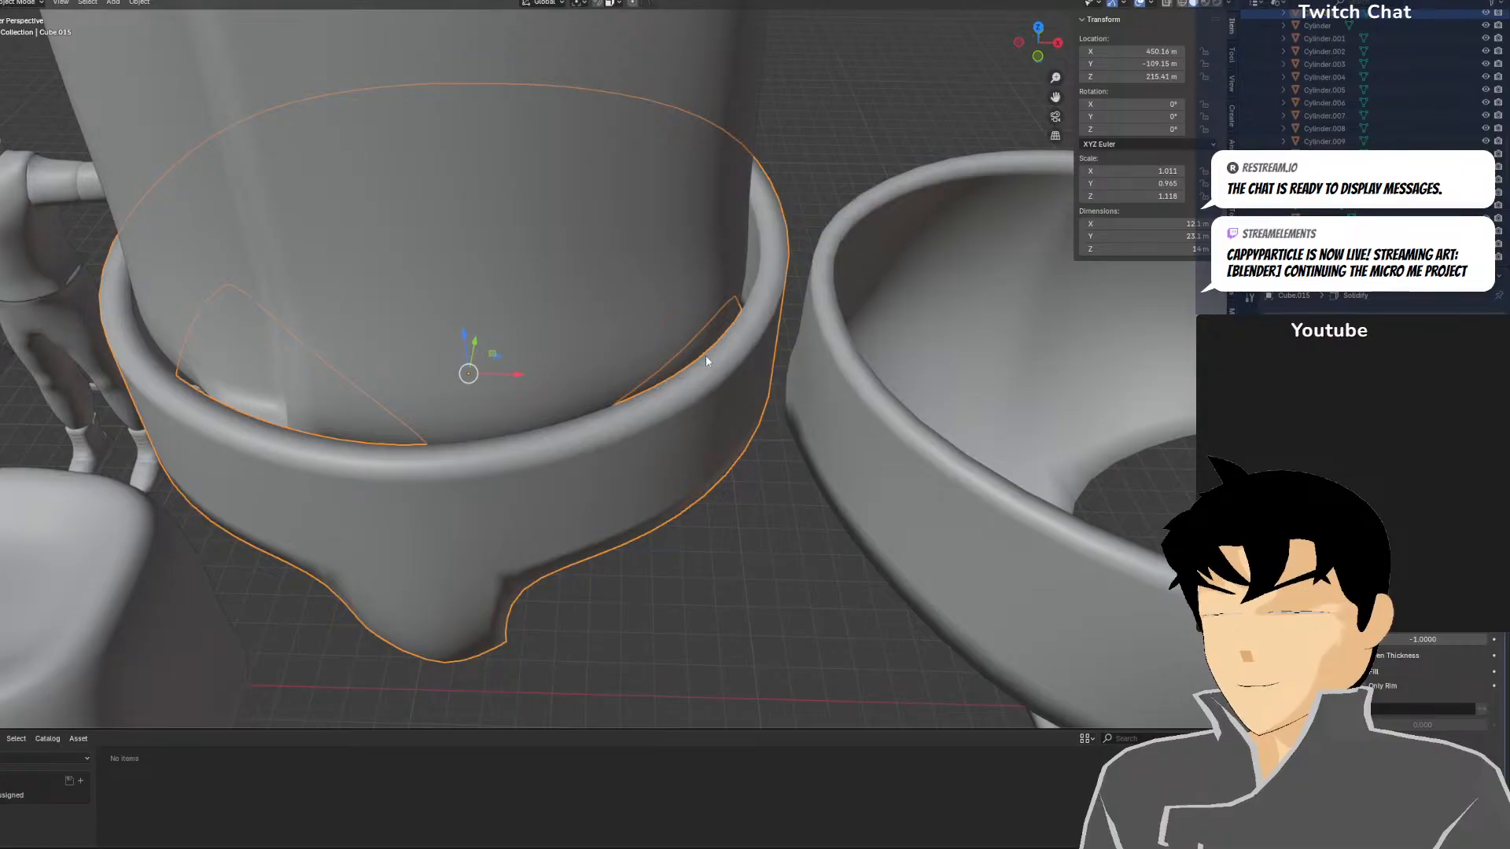
# Readjust the pelvis's Solidify thickness and scale the piece uniformly by 1.026
pyautogui.moveTo(1422, 624); pyautogui.dragTo(1368, 624)
pyautogui.press('s')
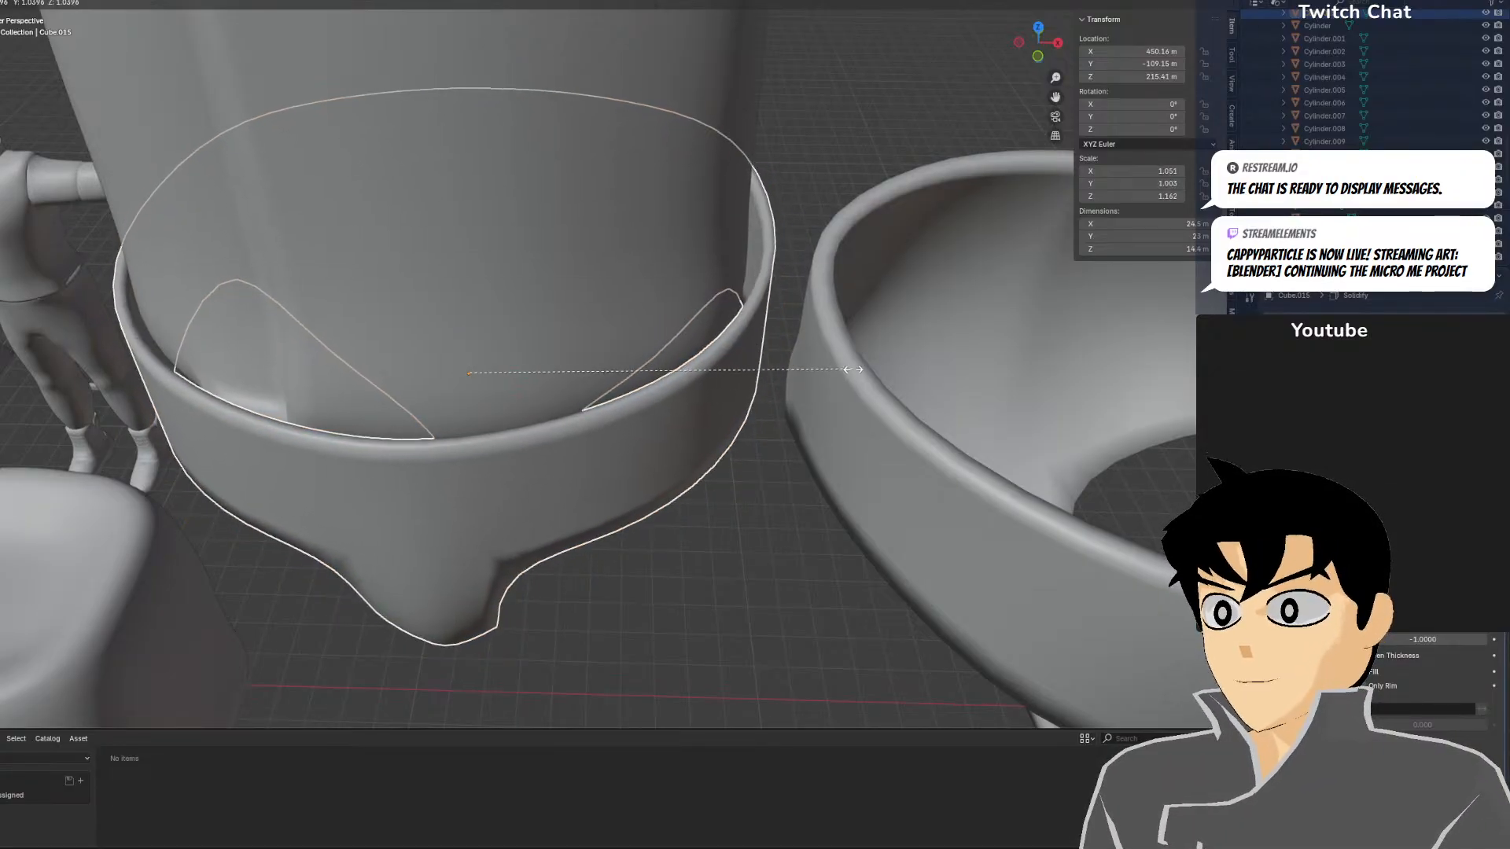
pyautogui.click(784, 372)
# Move the spare pants piece about 34.54 m along Y and 1.23 m up, placing it behind the pelvis in side view
pyautogui.moveTo(803, 378); pyautogui.dragTo(896, 338, button='middle')
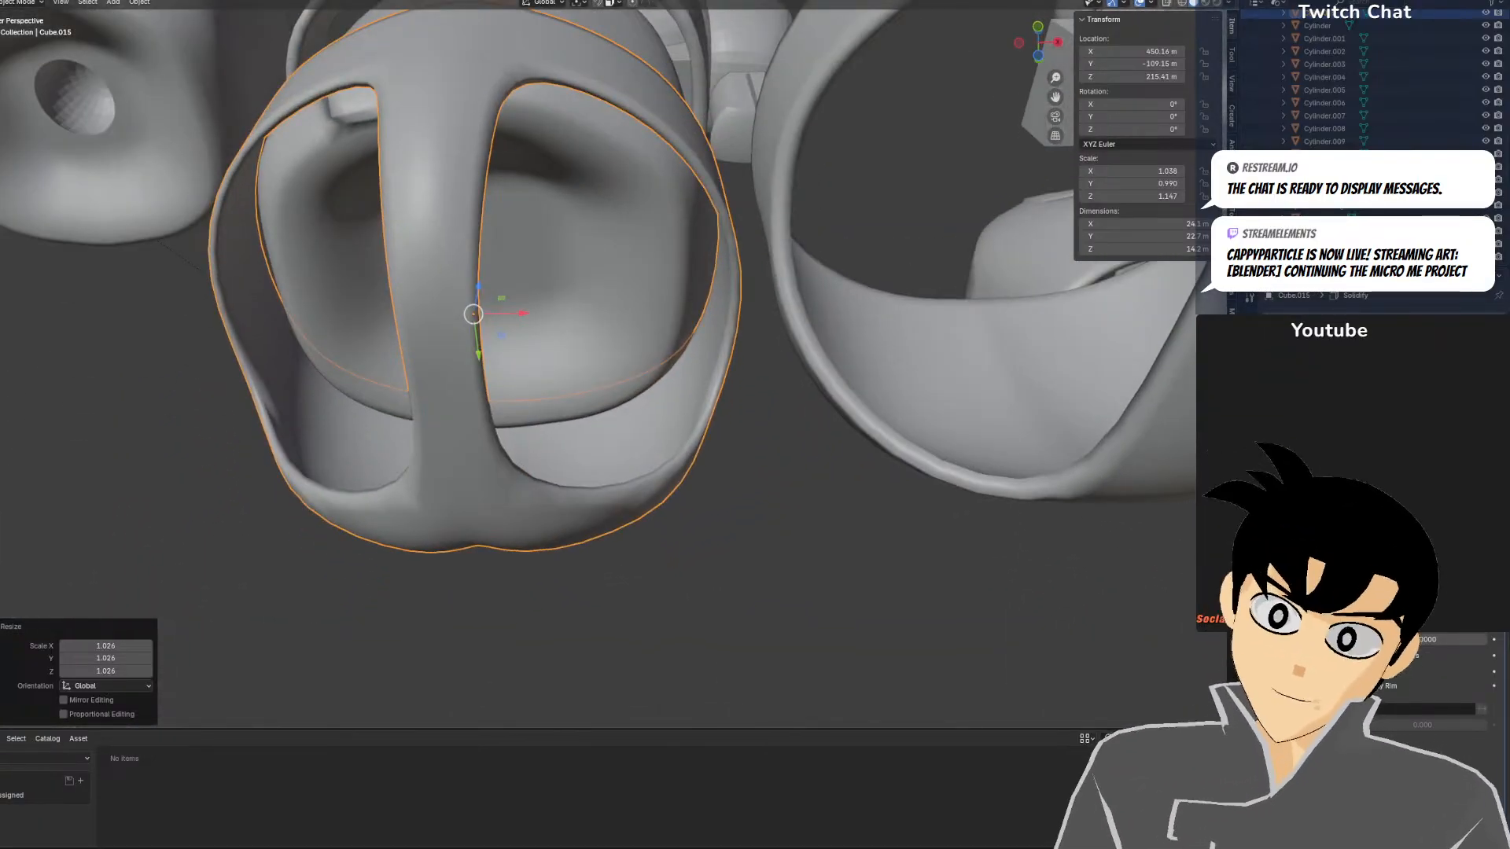
pyautogui.moveTo(692, 322); pyautogui.dragTo(588, 307, button='middle')
pyautogui.scroll(-3, 497, 332)
pyautogui.moveTo(381, 337); pyautogui.dragTo(827, 341)
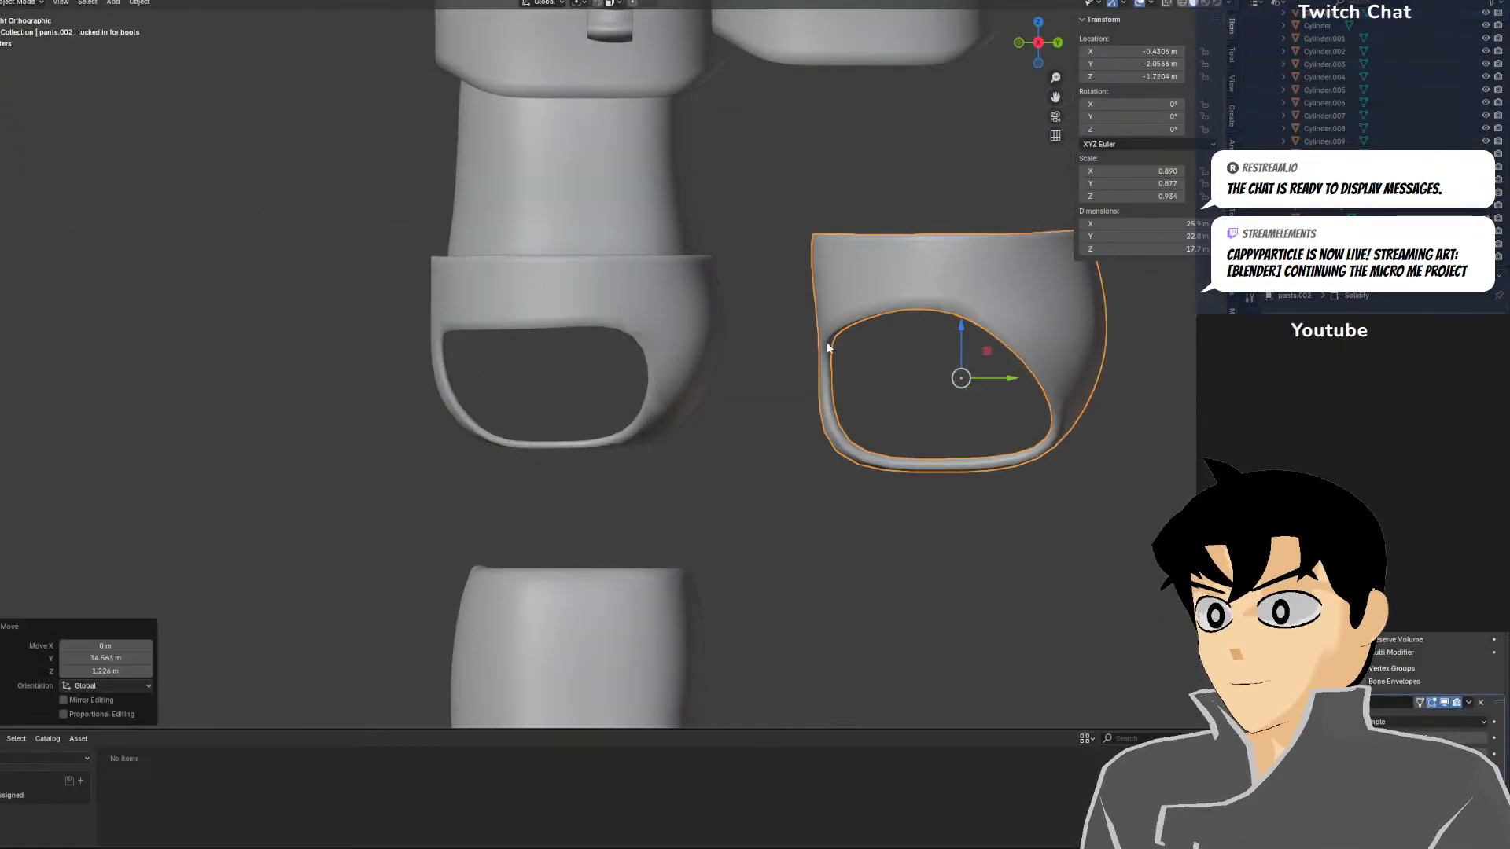
pyautogui.scroll(2, 661, 404)
# Raise the upper edge vertices of the pelvis's leg opening about 0.98 m along Z
pyautogui.moveTo(660, 404); pyautogui.dragTo(700, 388, button='middle')
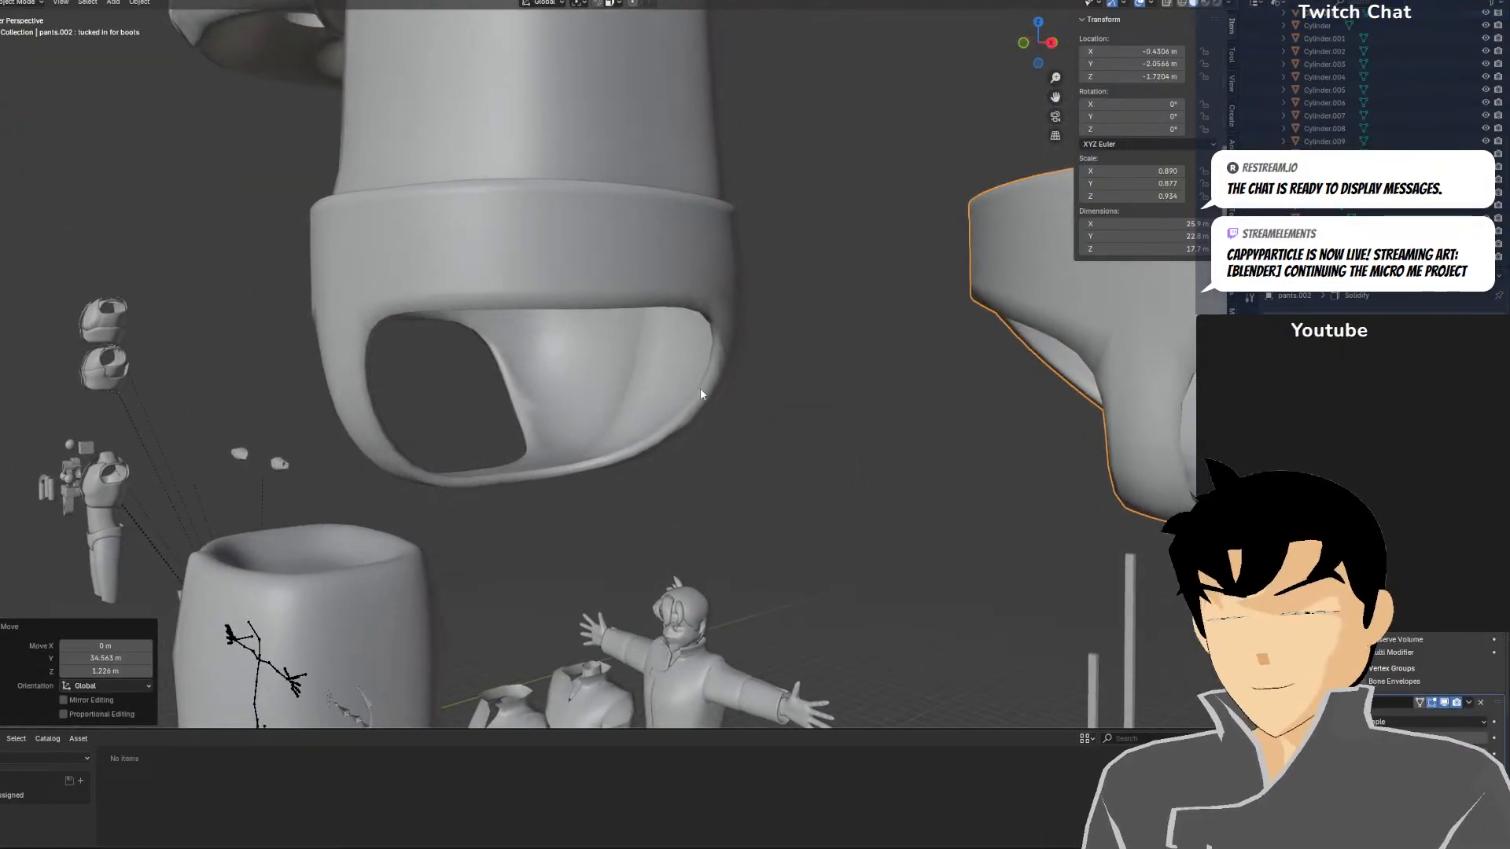
pyautogui.press('KP_3')
pyautogui.scroll(1, 436, 276)
pyautogui.click(412, 249)
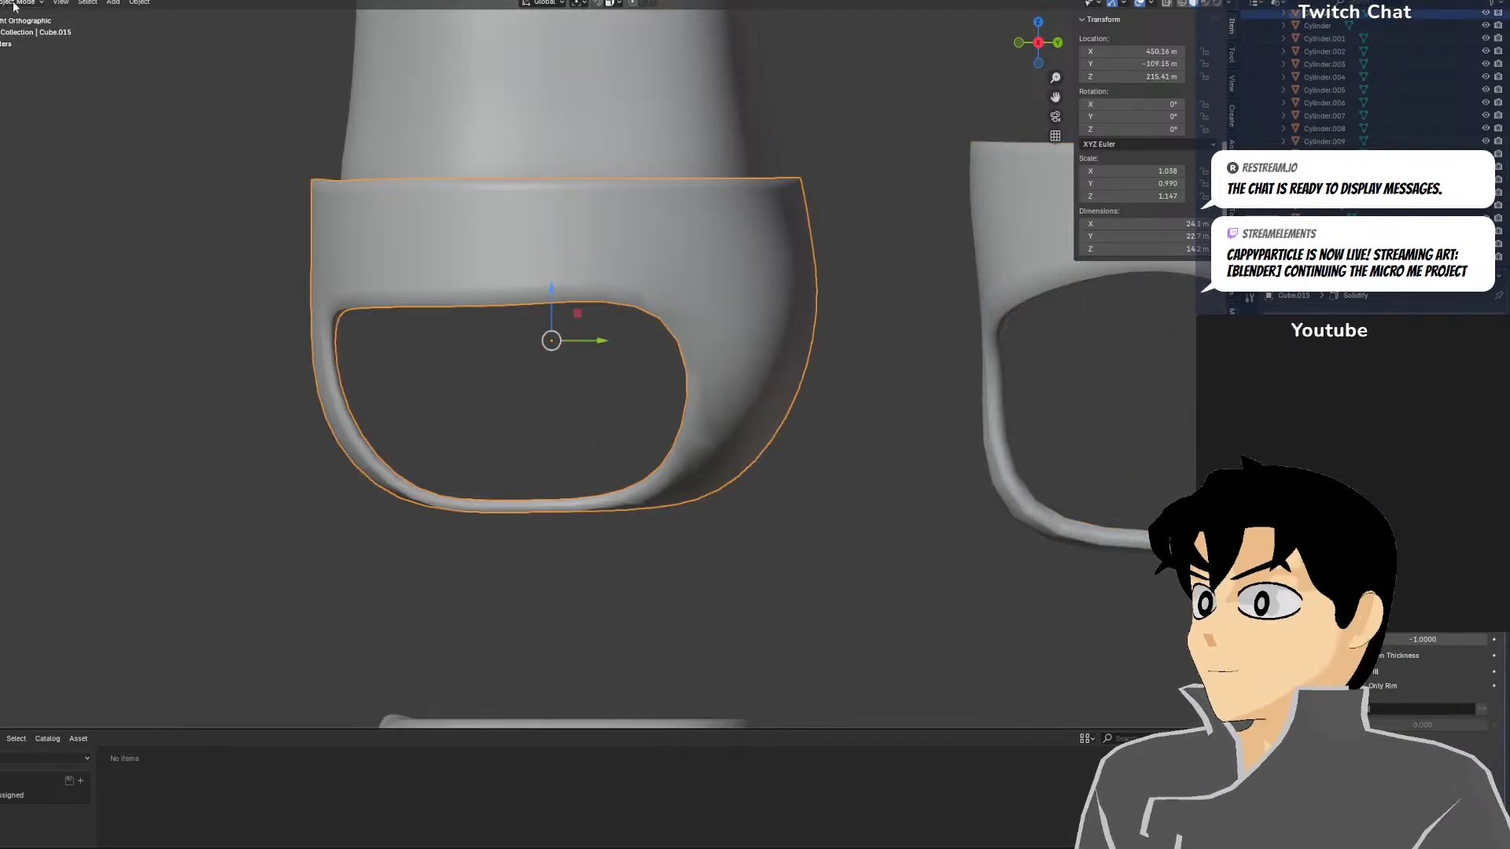
pyautogui.click(11, 31)
pyautogui.hotkey('alt', 'a')
pyautogui.moveTo(392, 285); pyautogui.dragTo(609, 371)
pyautogui.moveTo(459, 248); pyautogui.dragTo(464, 281)
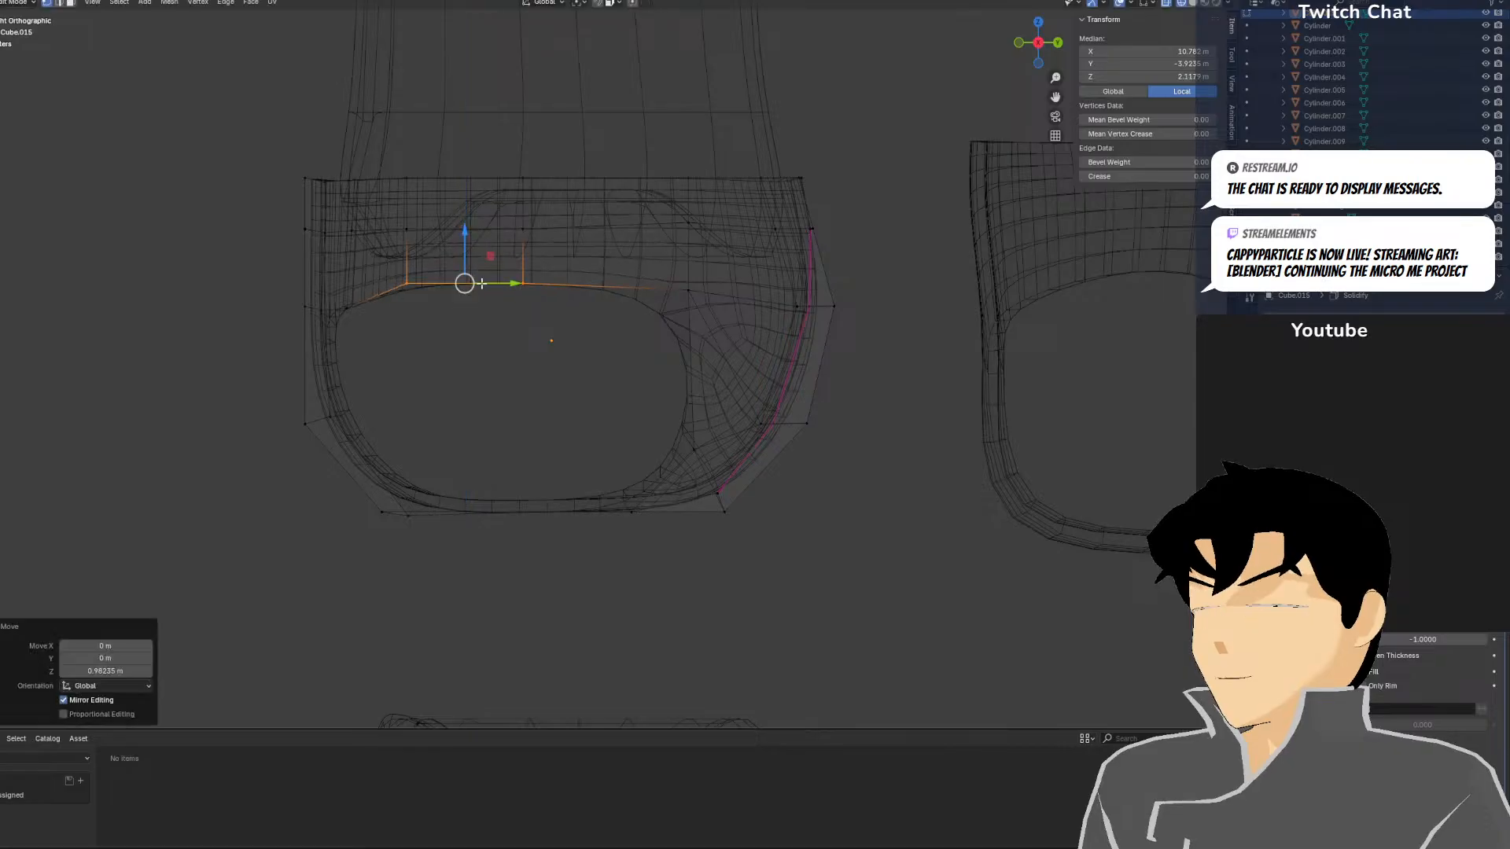
# Raise the upper front corner vertex of the pelvis's leg opening and check the shape from the front in solid shading
pyautogui.hotkey('shift', 'z')
pyautogui.hotkey('shift', 'z')
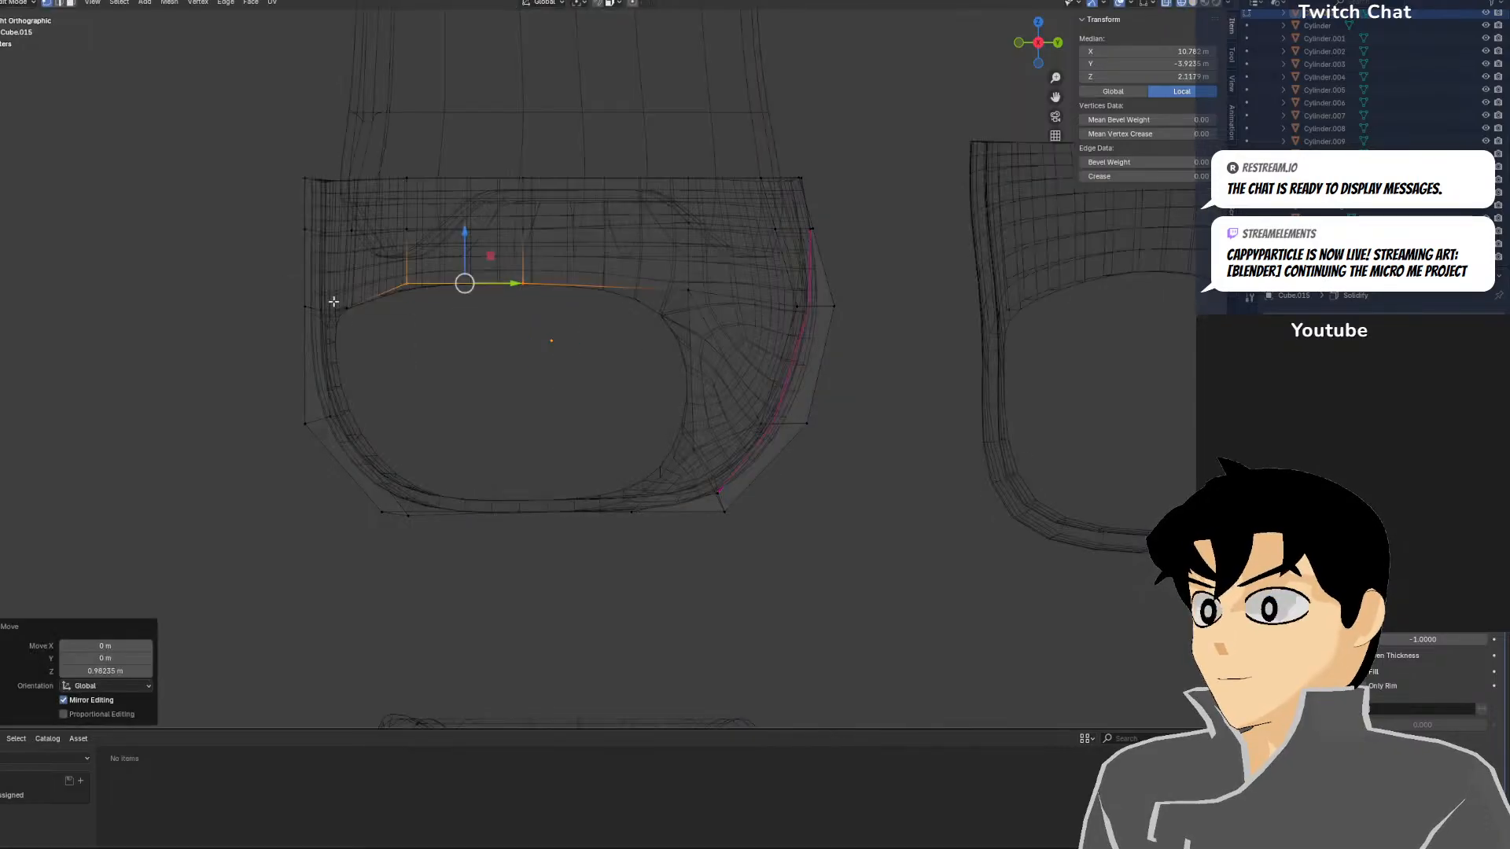
pyautogui.click(347, 309)
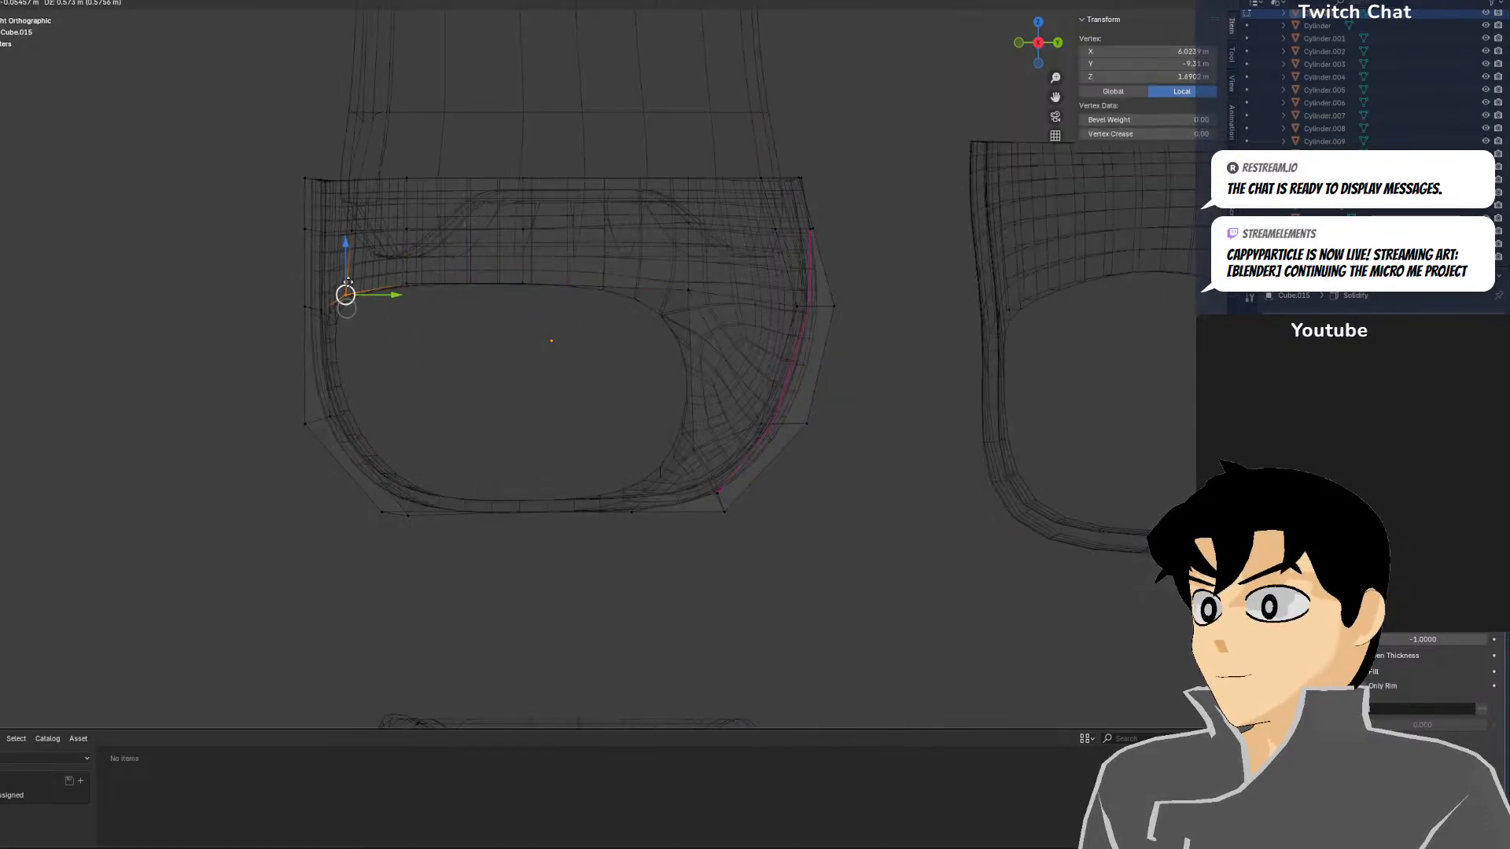
pyautogui.moveTo(347, 282); pyautogui.dragTo(346, 260)
pyautogui.click(593, 378)
pyautogui.hotkey('shift', 'z')
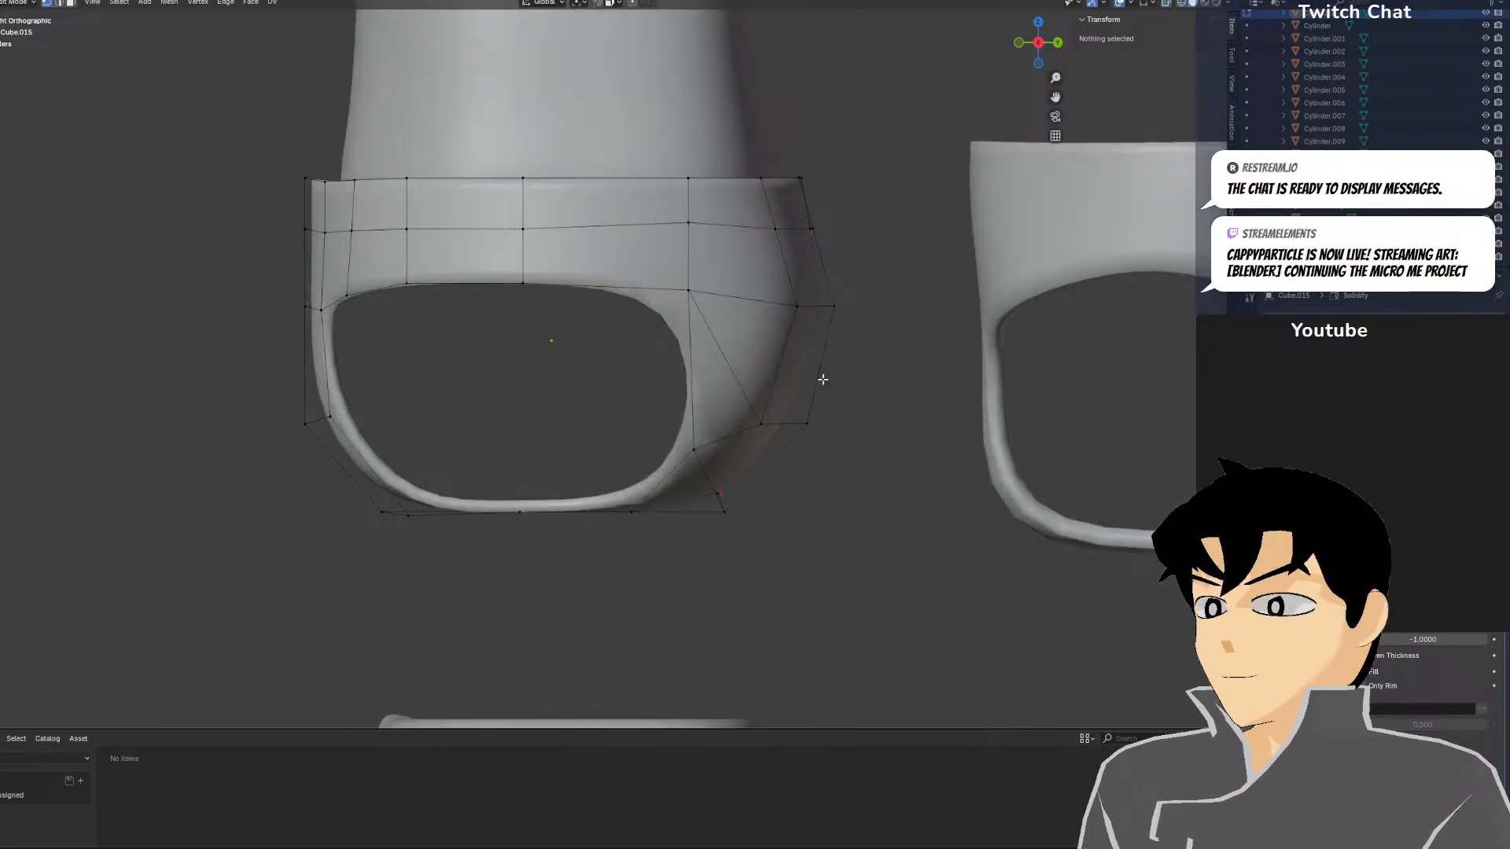
pyautogui.scroll(-1, 577, 409)
pyautogui.moveTo(577, 408); pyautogui.dragTo(747, 424, button='middle')
pyautogui.press('KP_1')
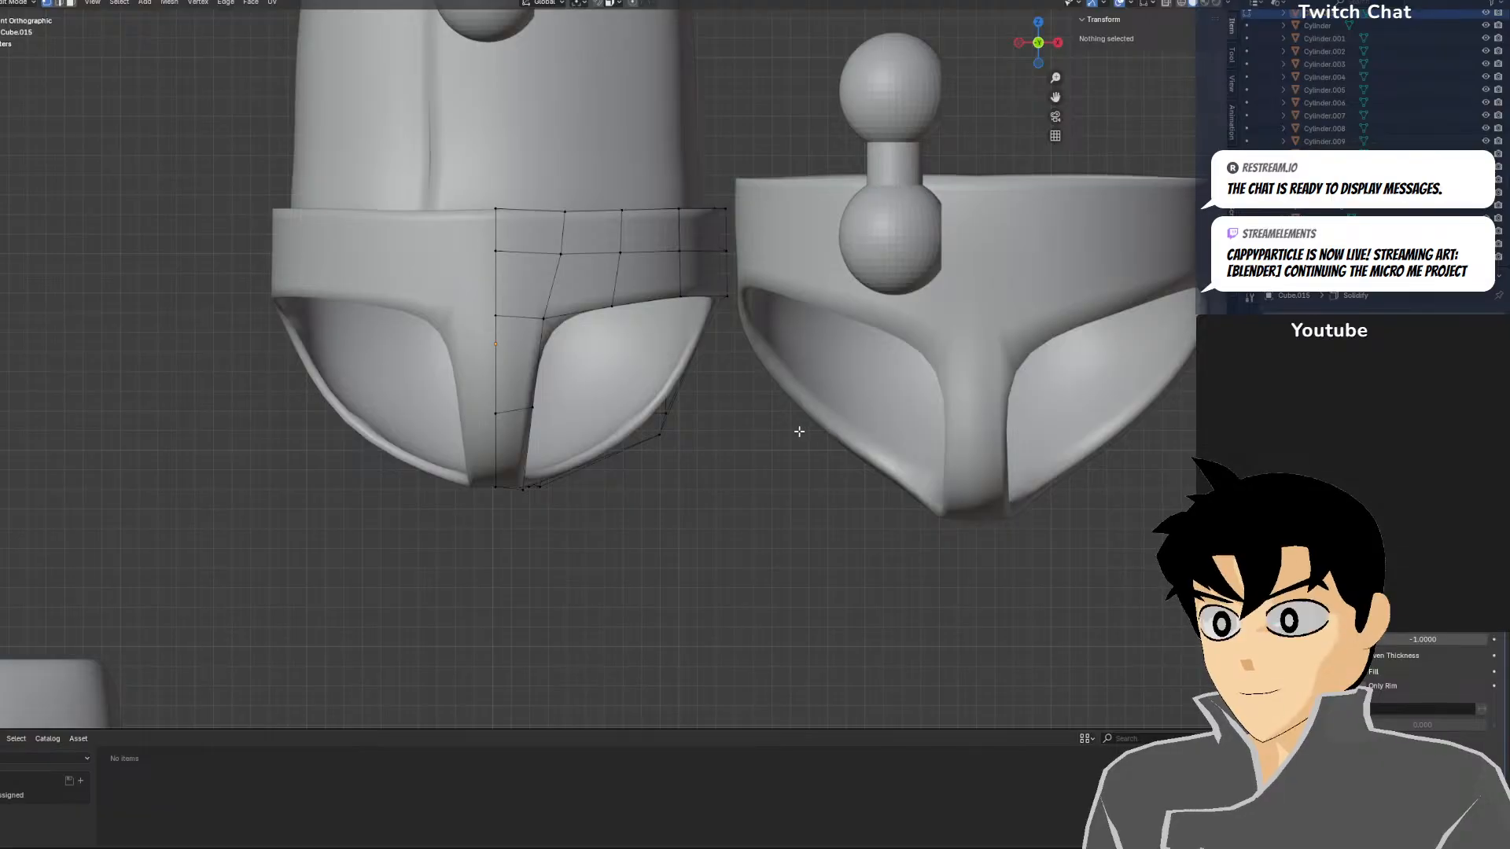
# Check the pelvis's leg opening from the front and return from mesh editing to Object Mode
pyautogui.scroll(-3, 799, 431)
pyautogui.moveTo(799, 432); pyautogui.dragTo(529, 536, button='middle')
pyautogui.press('KP_1')
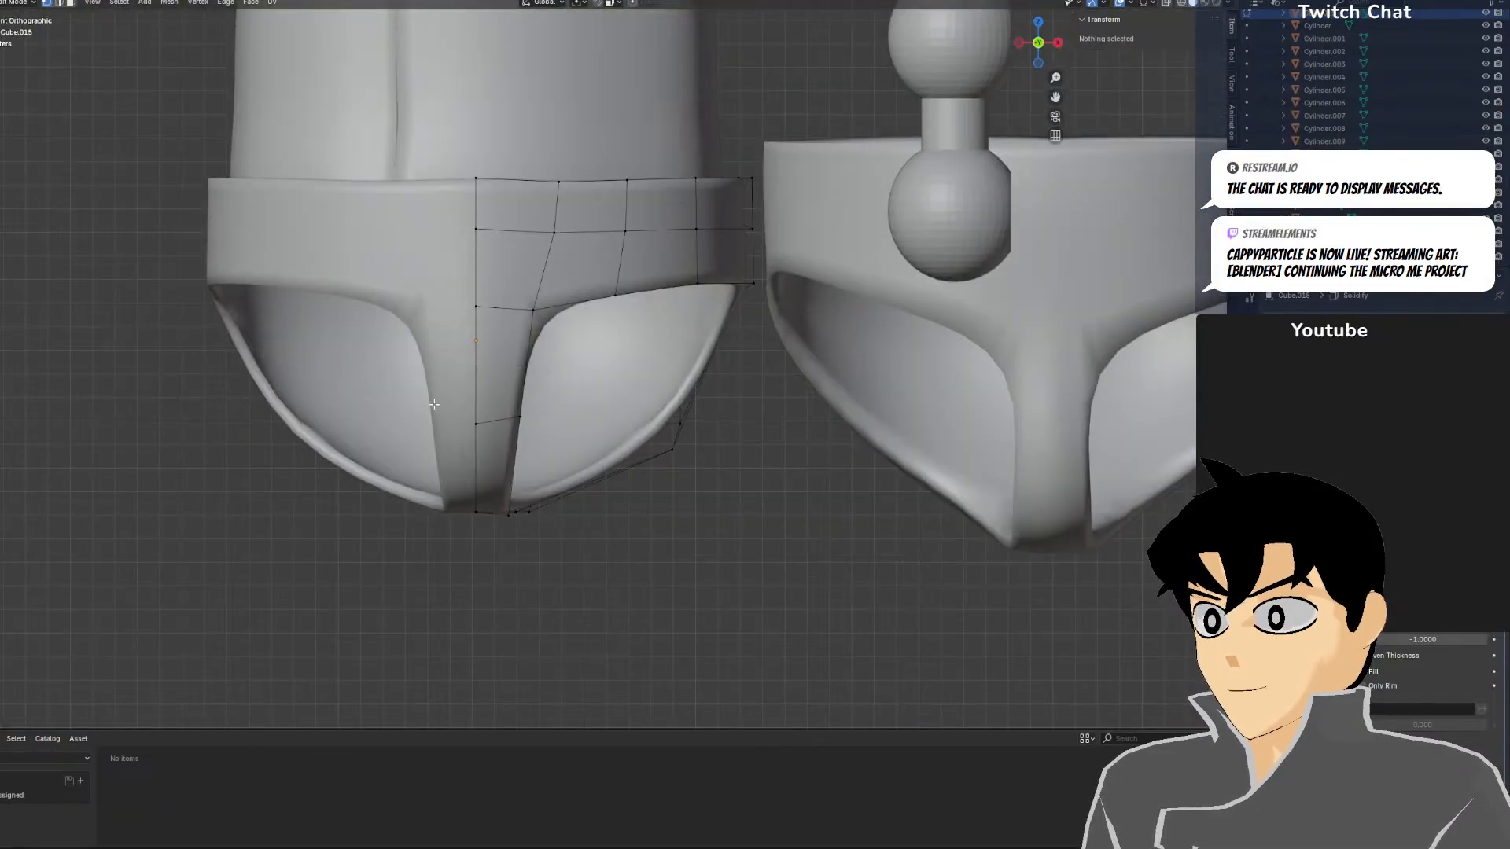
pyautogui.scroll(-3, 434, 404)
pyautogui.click(15, 2)
pyautogui.click(15, 16)
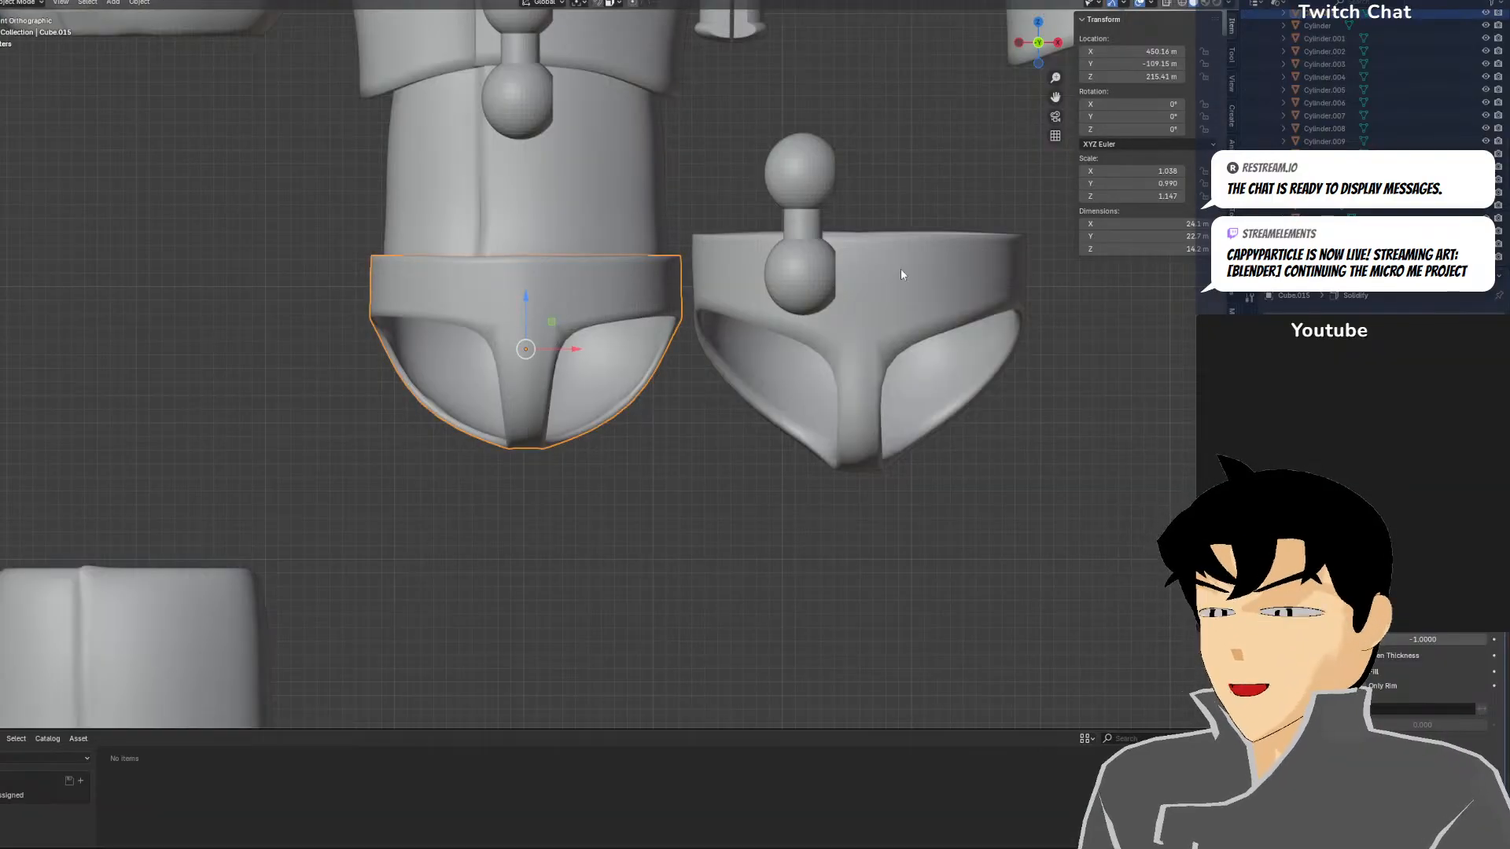
# Move the spare pants along Y toward the pelvis in side view and lower them about 1.30 m
pyautogui.click(900, 276)
pyautogui.moveTo(899, 276); pyautogui.dragTo(744, 305, button='middle')
pyautogui.press('KP_3')
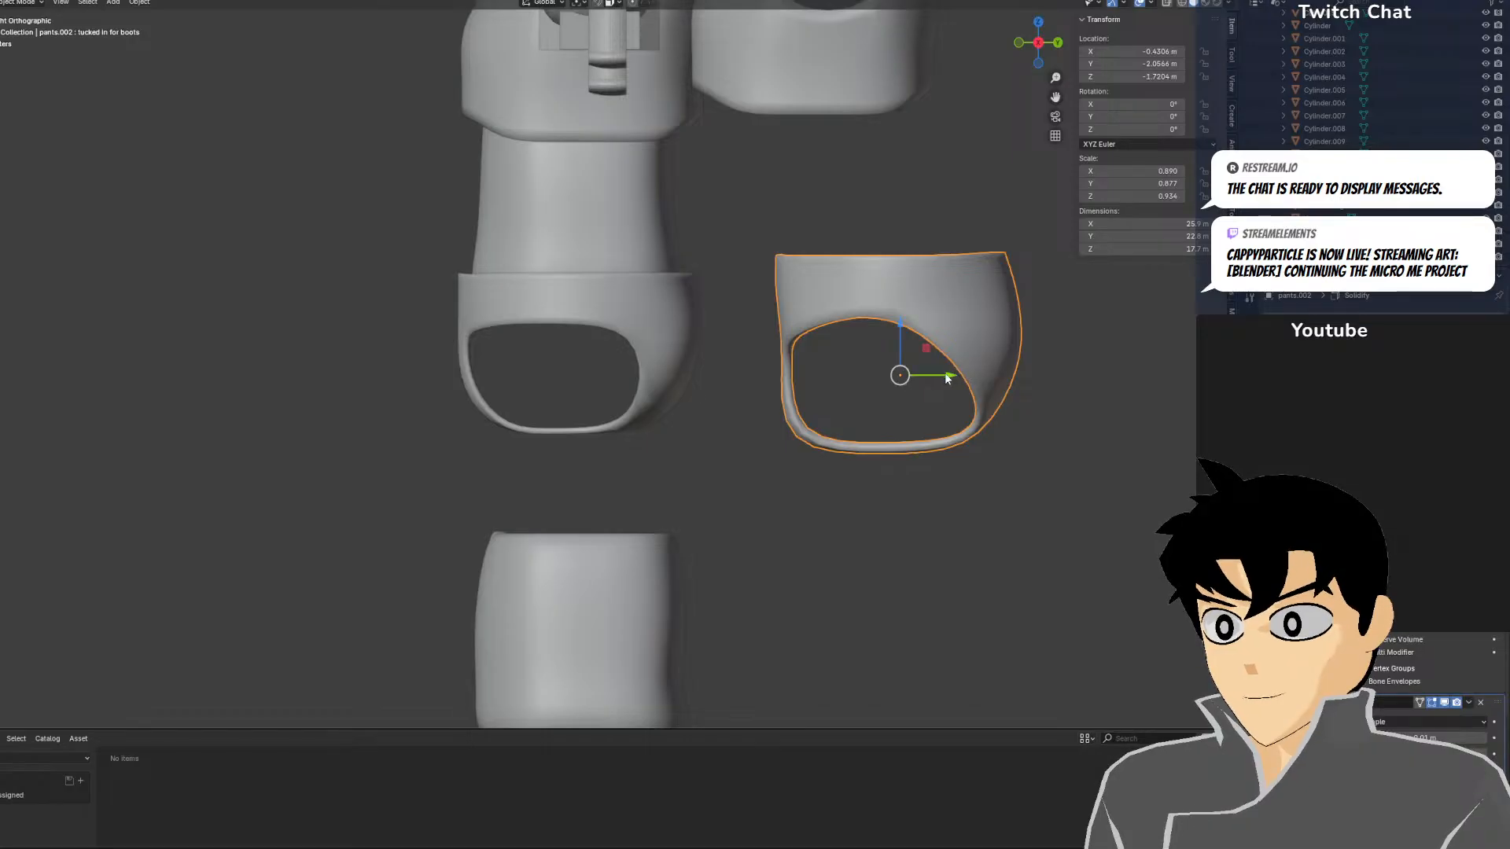
pyautogui.scroll(2, 869, 473)
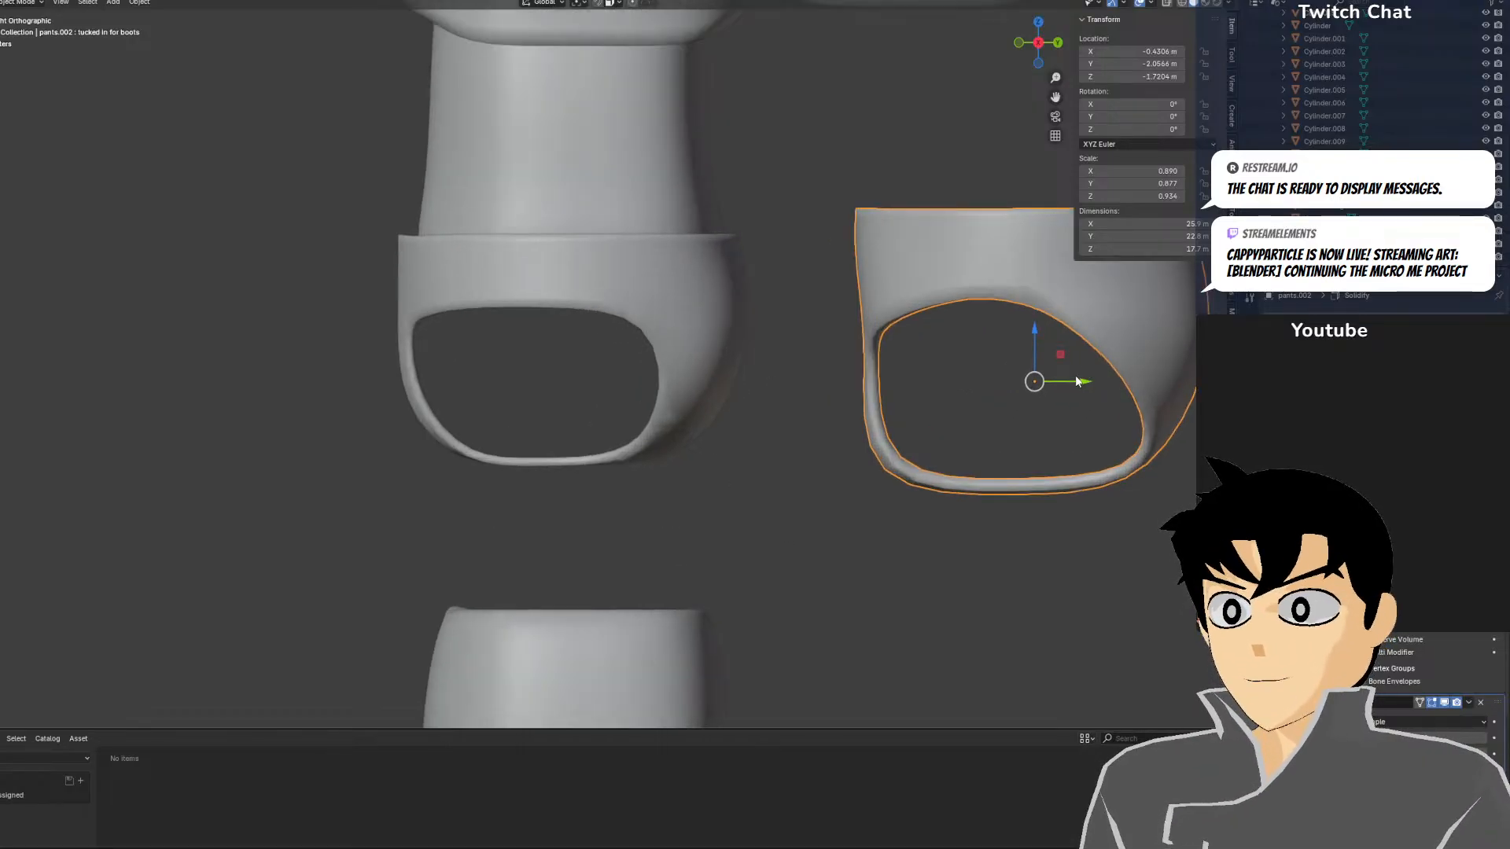
pyautogui.moveTo(1077, 382); pyautogui.dragTo(625, 386)
pyautogui.press('g')
pyautogui.click(628, 401)
# Compare the pelvis with the spare pants from the front, the side and oblique angles
pyautogui.moveTo(628, 401); pyautogui.dragTo(888, 443, button='middle')
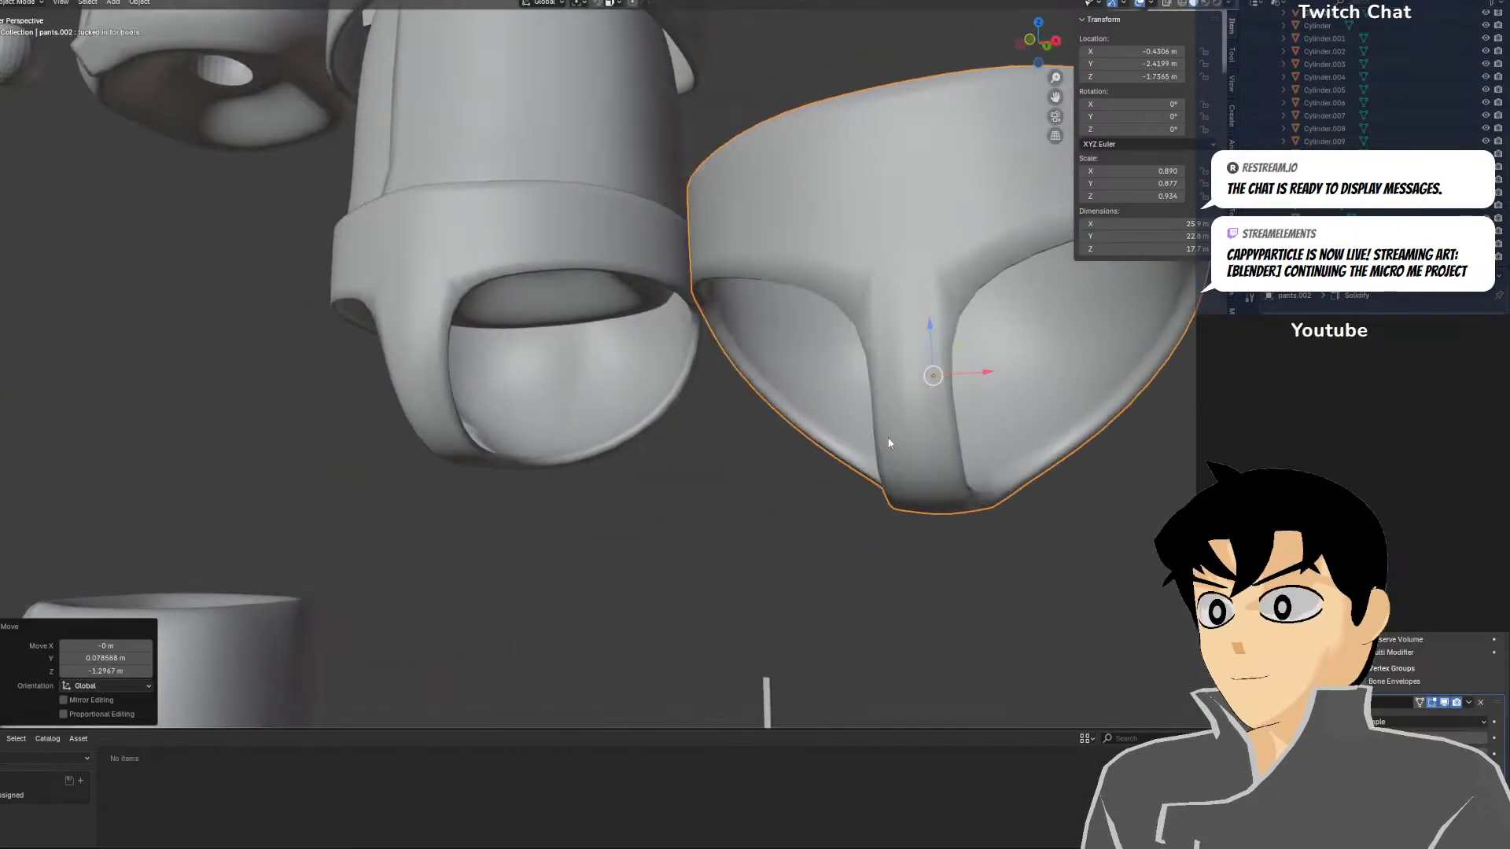
pyautogui.press('KP_1')
pyautogui.scroll(-2, 866, 470)
pyautogui.scroll(2, 810, 472)
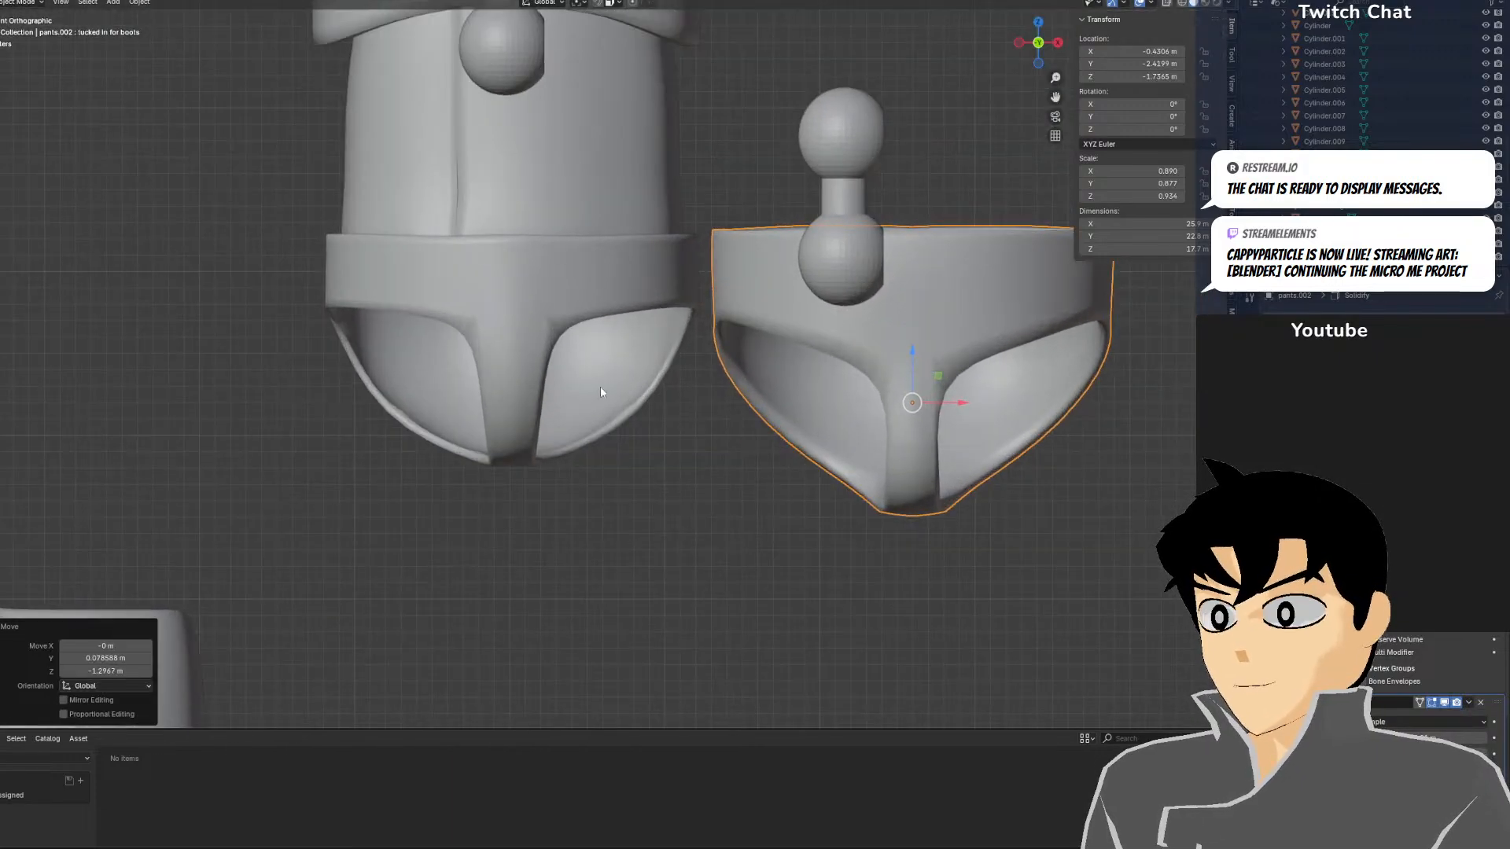
pyautogui.click(601, 388)
pyautogui.press('g')
pyautogui.rightClick(763, 418)
pyautogui.moveTo(764, 418); pyautogui.dragTo(553, 423, button='middle')
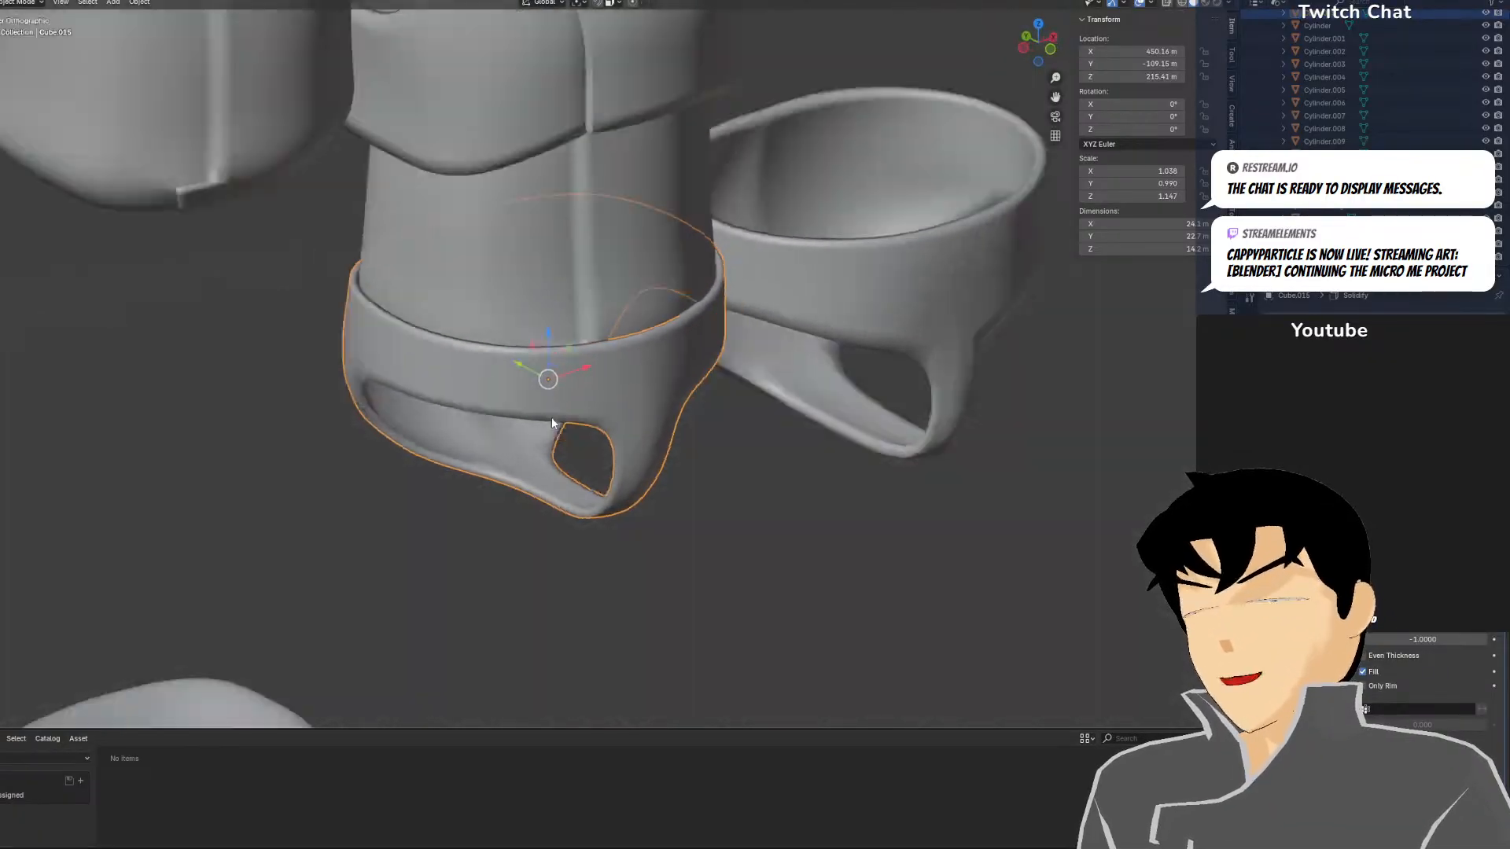
pyautogui.press('KP_3')
pyautogui.moveTo(782, 207); pyautogui.dragTo(1041, 266, button='middle')
pyautogui.press('KP_1')
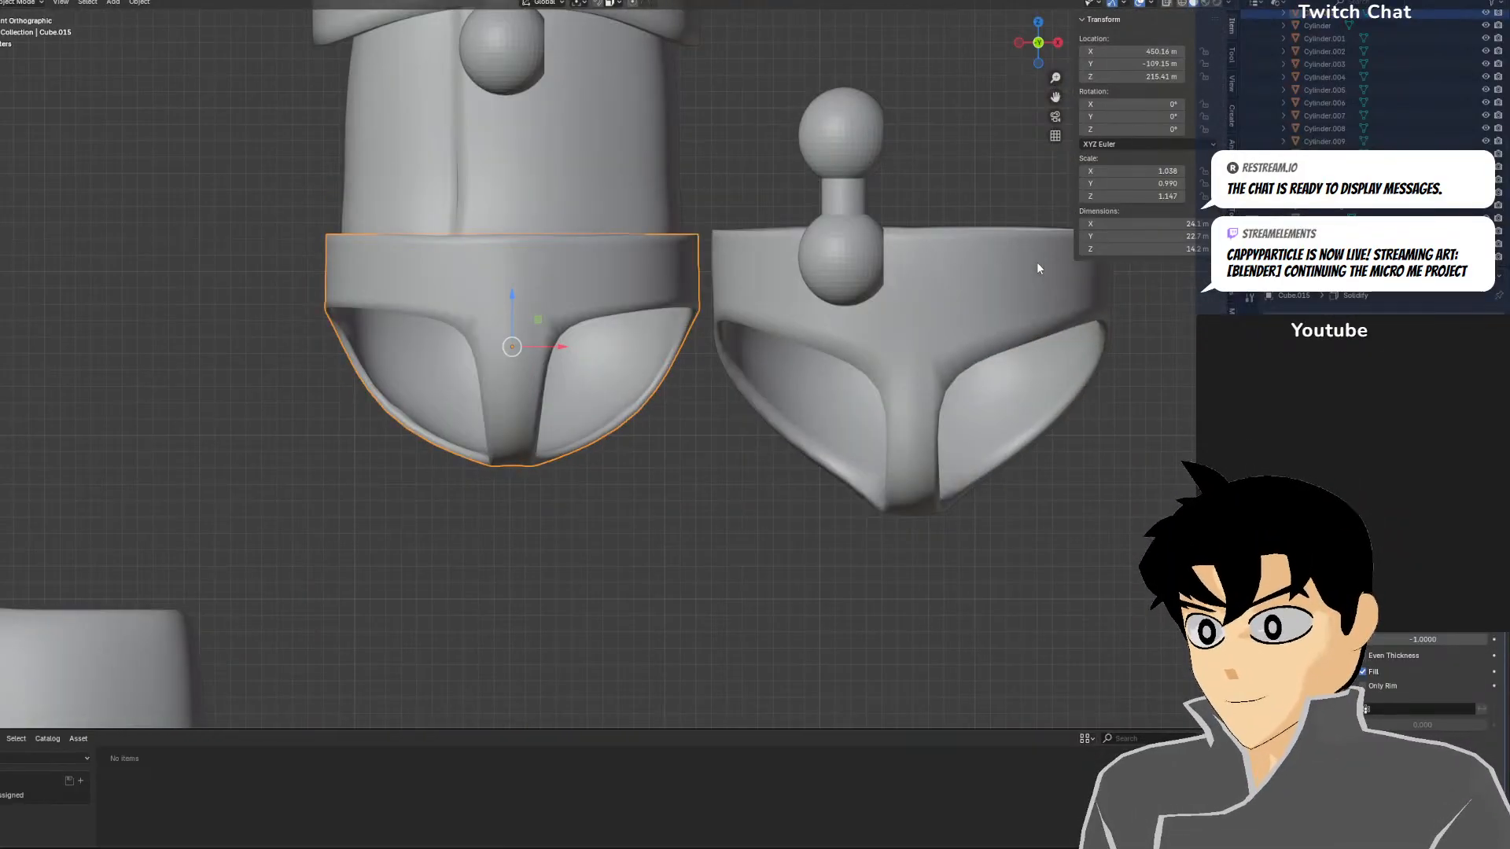
# Move the spare pants about 13.44 m along X, 0.24 m down and 36.46 m along Y, away from the pelvis
pyautogui.scroll(-4, 927, 362)
pyautogui.moveTo(729, 368); pyautogui.dragTo(842, 356)
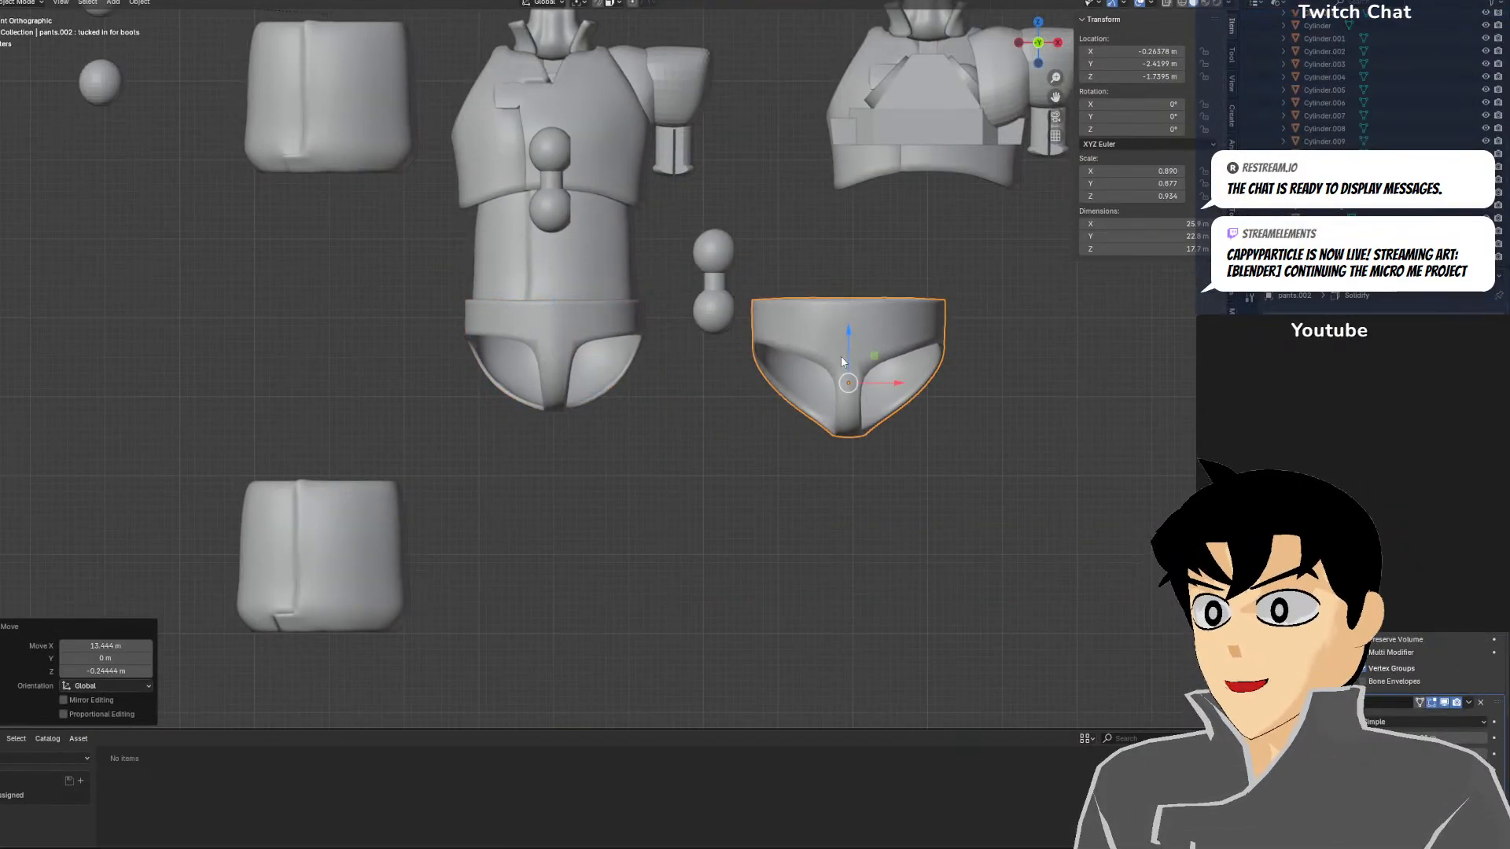
pyautogui.moveTo(842, 356); pyautogui.dragTo(645, 382, button='middle')
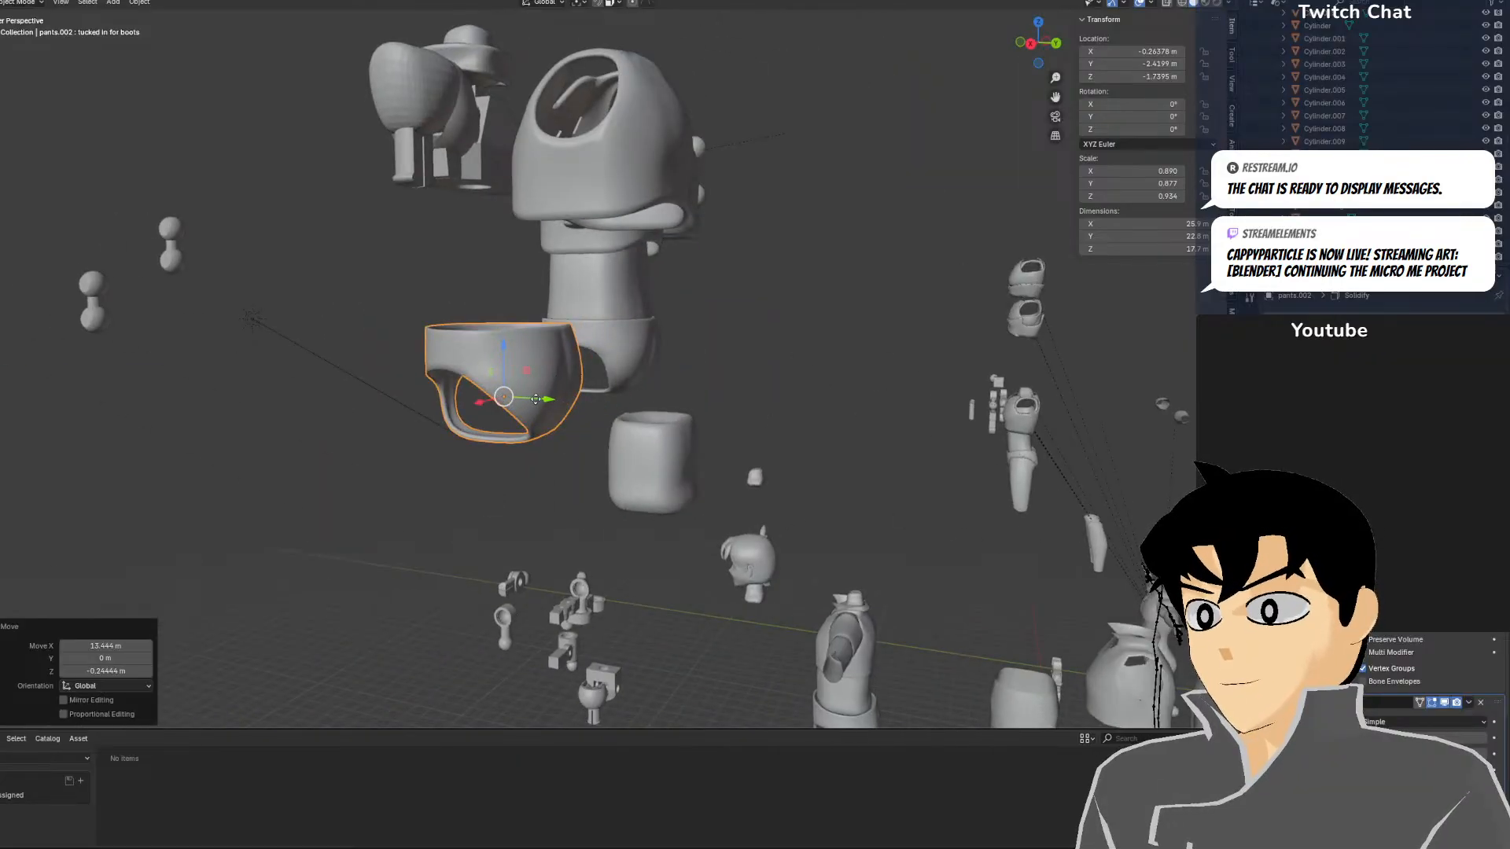
pyautogui.moveTo(535, 400); pyautogui.dragTo(858, 398)
pyautogui.moveTo(767, 389); pyautogui.dragTo(757, 398, button='middle')
# Widen the pelvis by a factor of 1.033 along X, checking it from below and from the front
pyautogui.scroll(5, 757, 399)
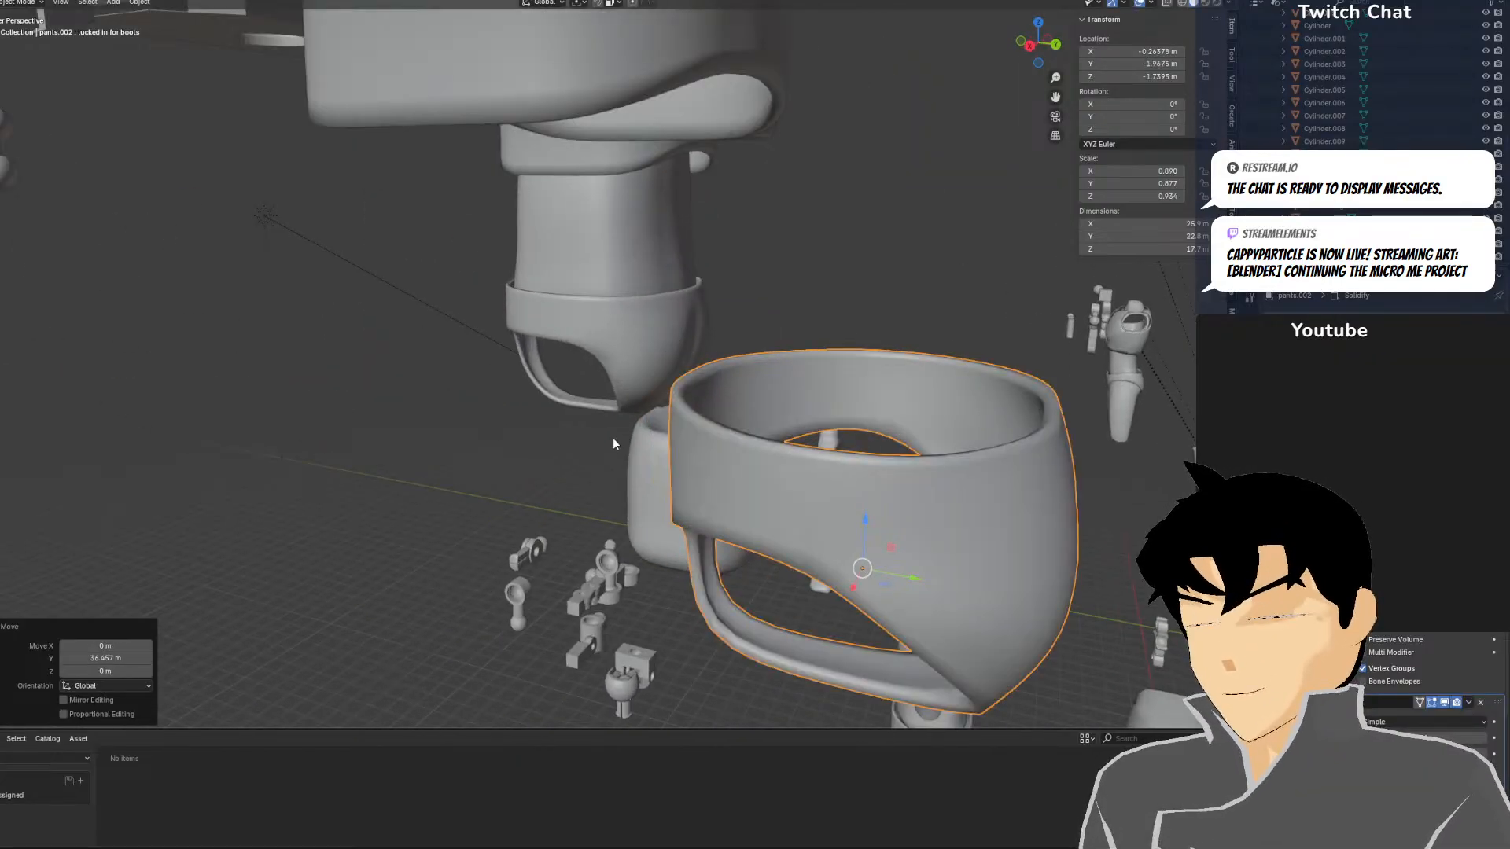
pyautogui.scroll(4, 613, 439)
pyautogui.moveTo(614, 439); pyautogui.dragTo(870, 253, button='middle')
pyautogui.click(766, 274)
pyautogui.press('s')
pyautogui.press('x')
pyautogui.click(883, 255)
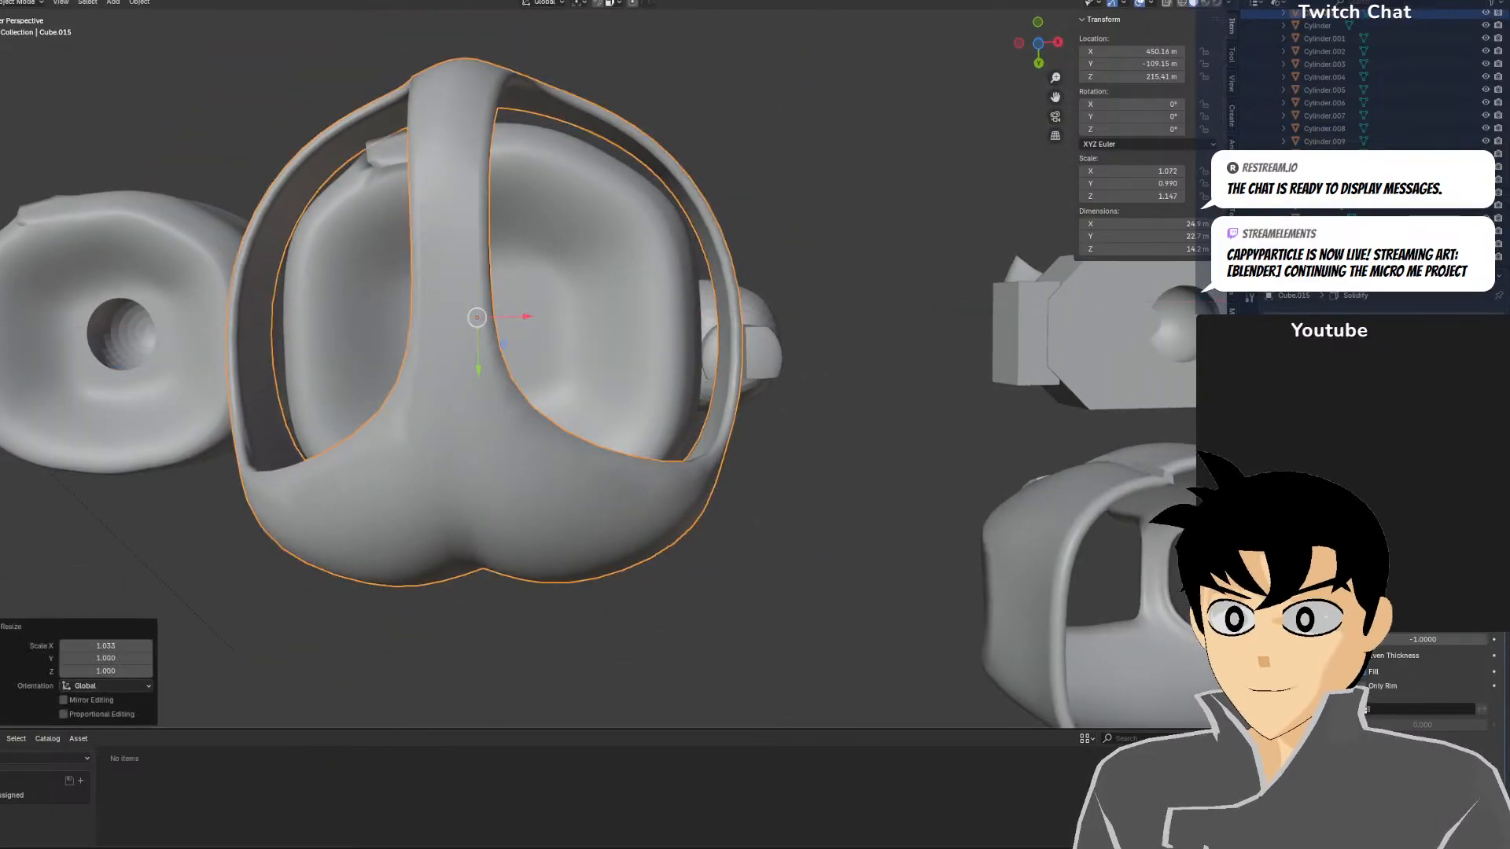
pyautogui.moveTo(883, 255); pyautogui.dragTo(895, 475, button='middle')
pyautogui.press('KP_1')
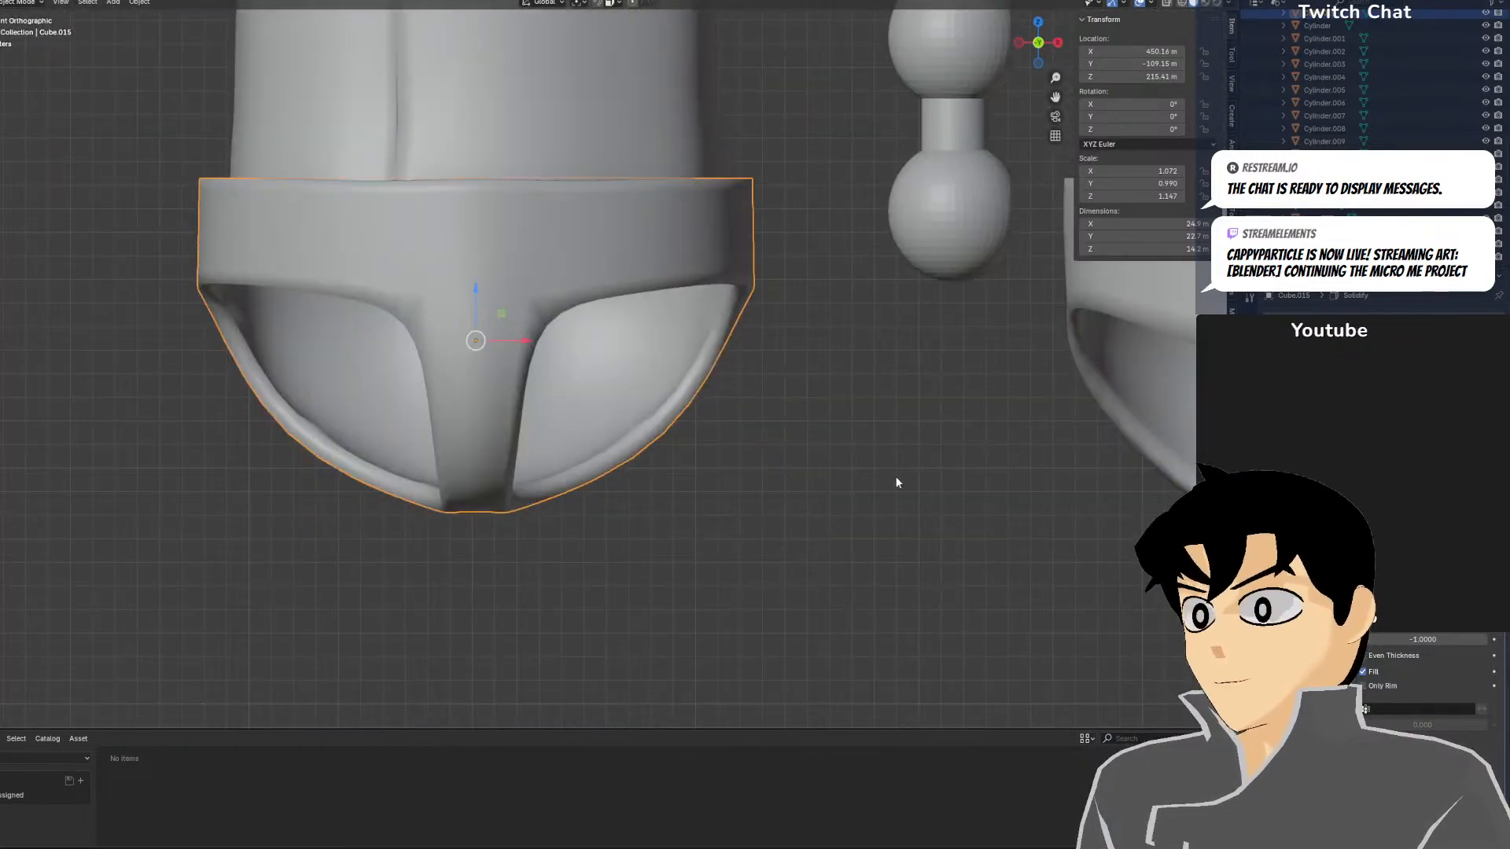
# Narrow the pelvis by a factor of 0.978 along X against the waist in front wireframe view
pyautogui.hotkey('shift', 'z')
pyautogui.keyDown('shift'); pyautogui.moveTo(657, 292); pyautogui.dragTo(670, 403, button='middle'); pyautogui.keyUp('shift')
pyautogui.scroll(4, 670, 402)
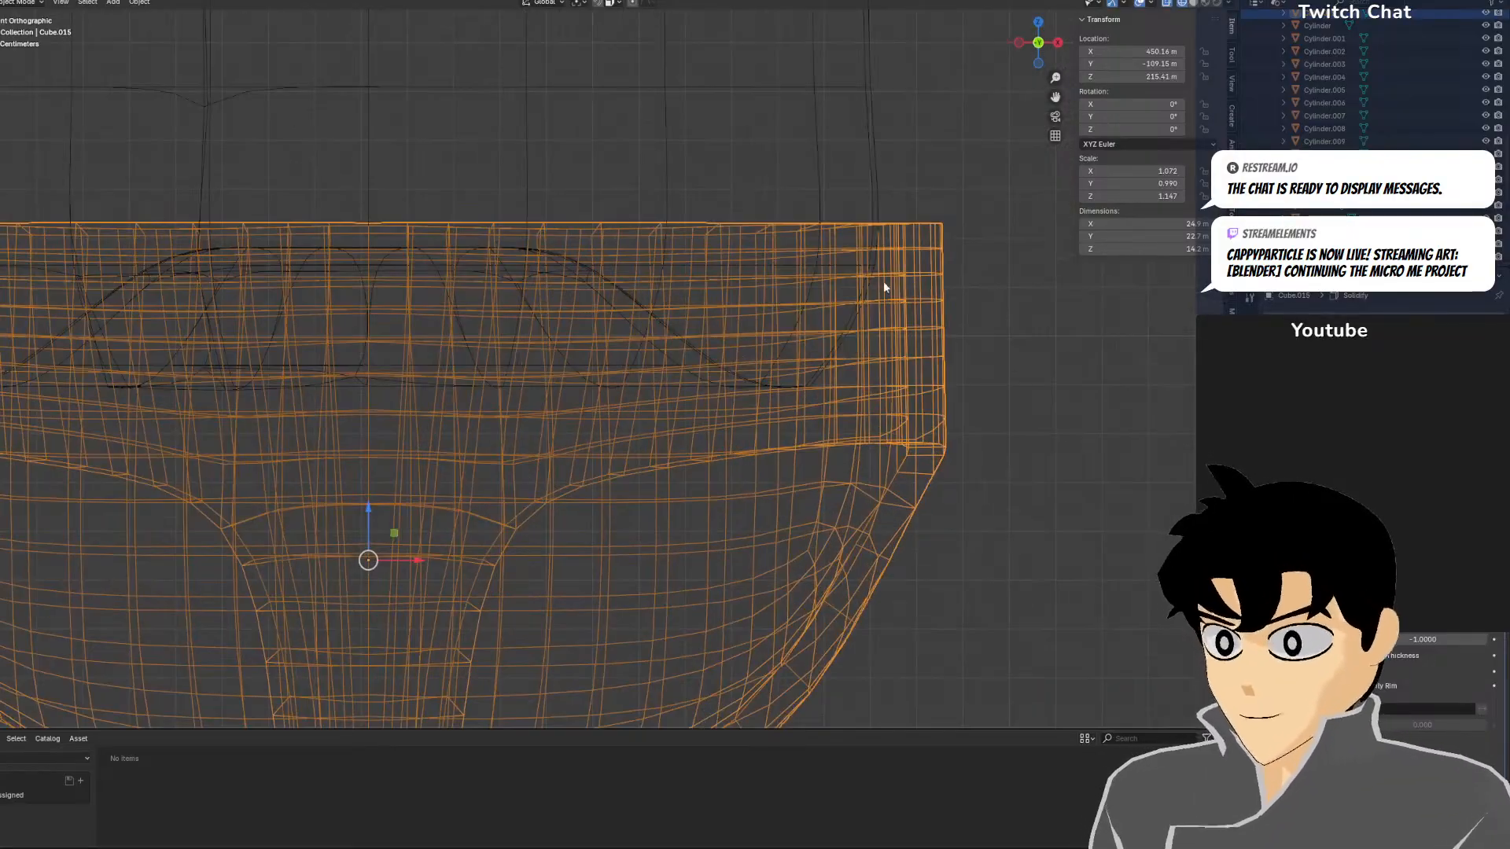
pyautogui.press('s')
pyautogui.press('x')
pyautogui.click(954, 286)
pyautogui.scroll(-2, 1008, 371)
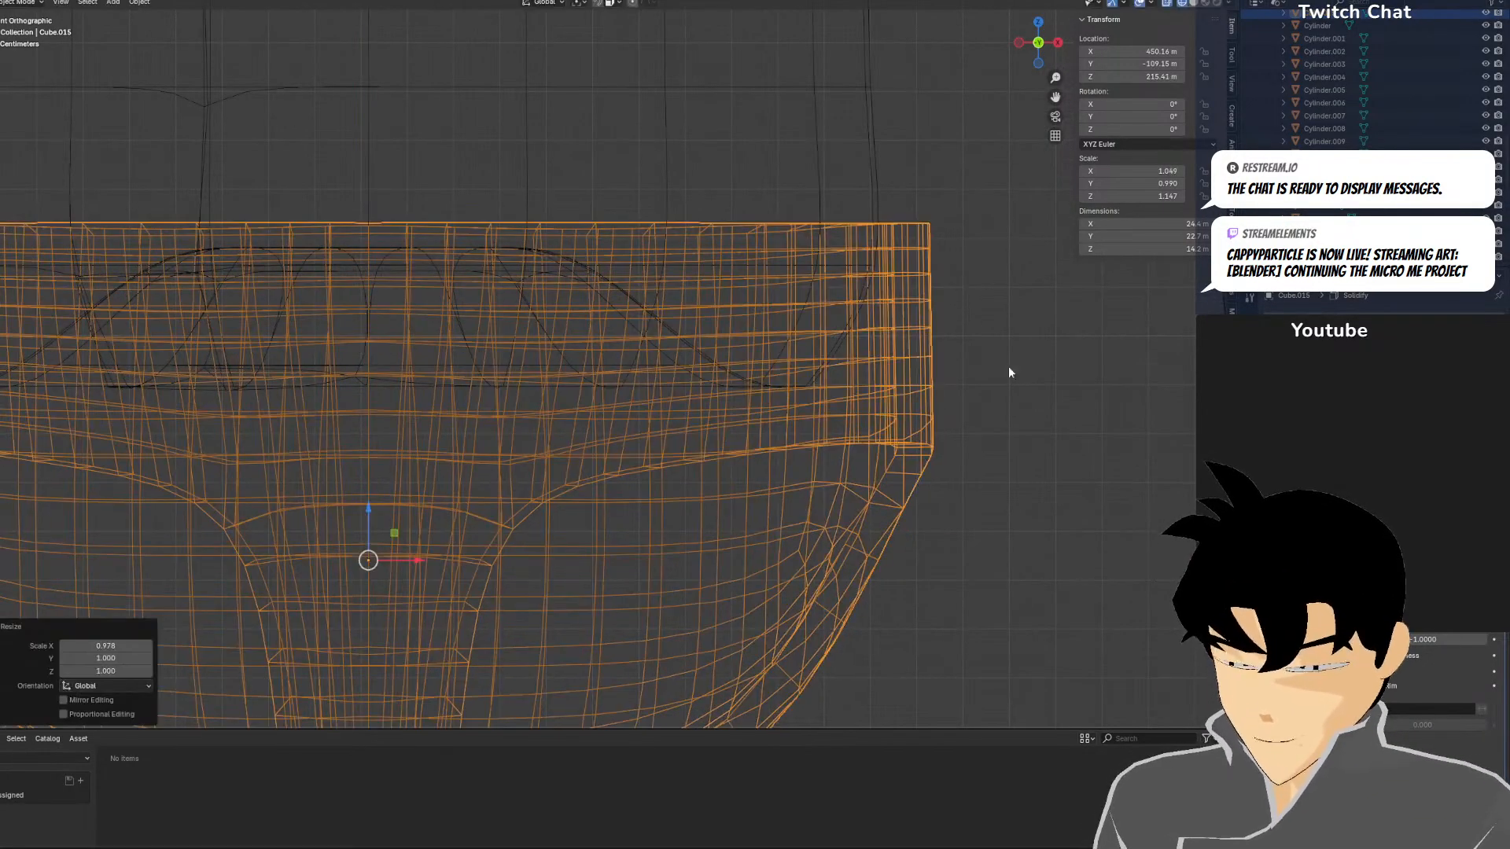
# Scale the pelvis by a further 0.967 along X and check its fit on the waist in solid shading
pyautogui.keyDown('shift'); pyautogui.moveTo(868, 568); pyautogui.dragTo(858, 463, button='middle'); pyautogui.keyUp('shift')
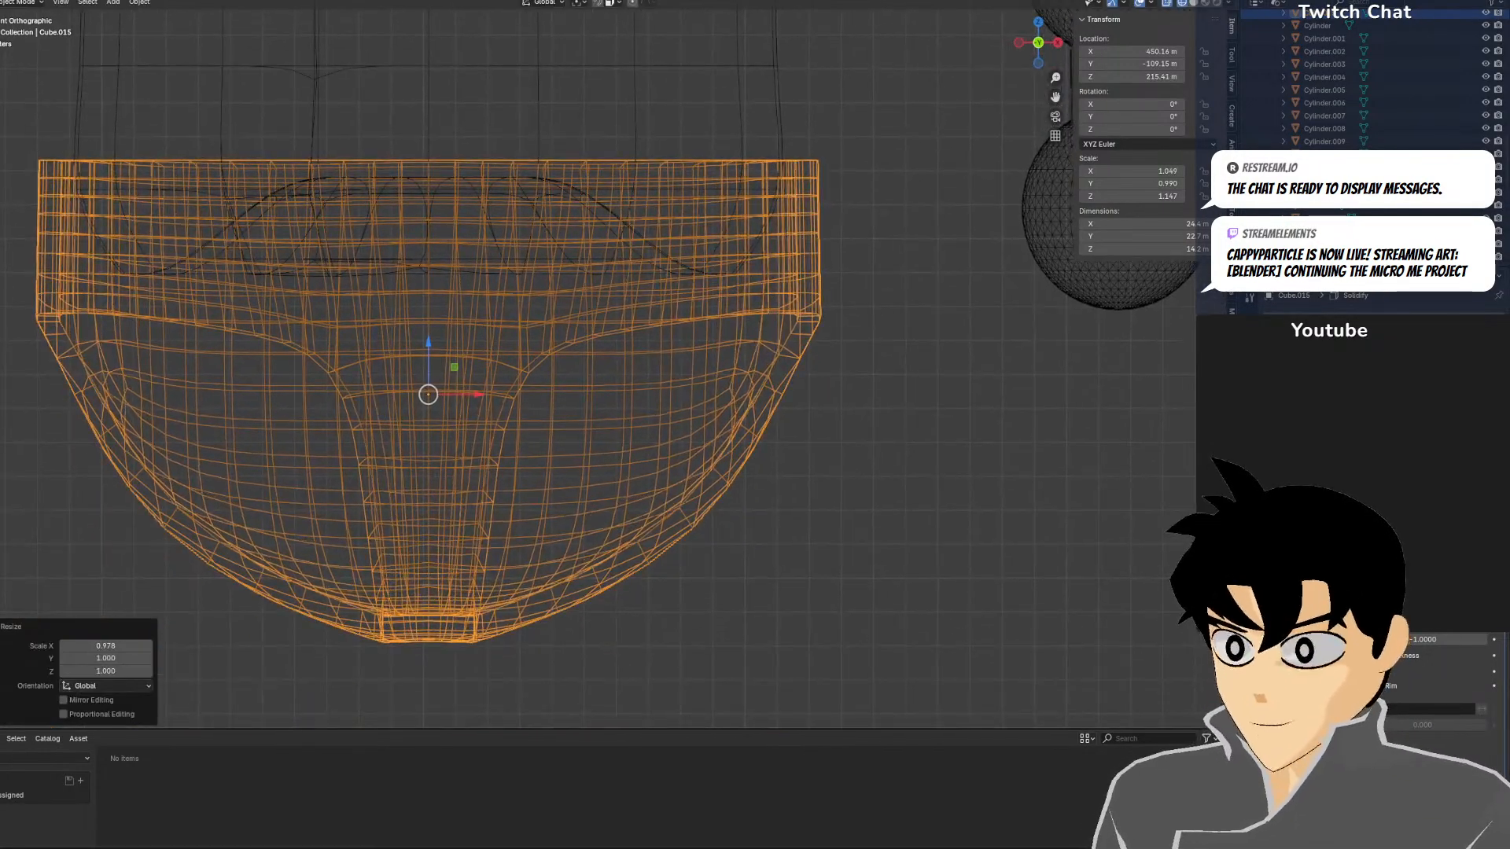
pyautogui.press('s')
pyautogui.press('x')
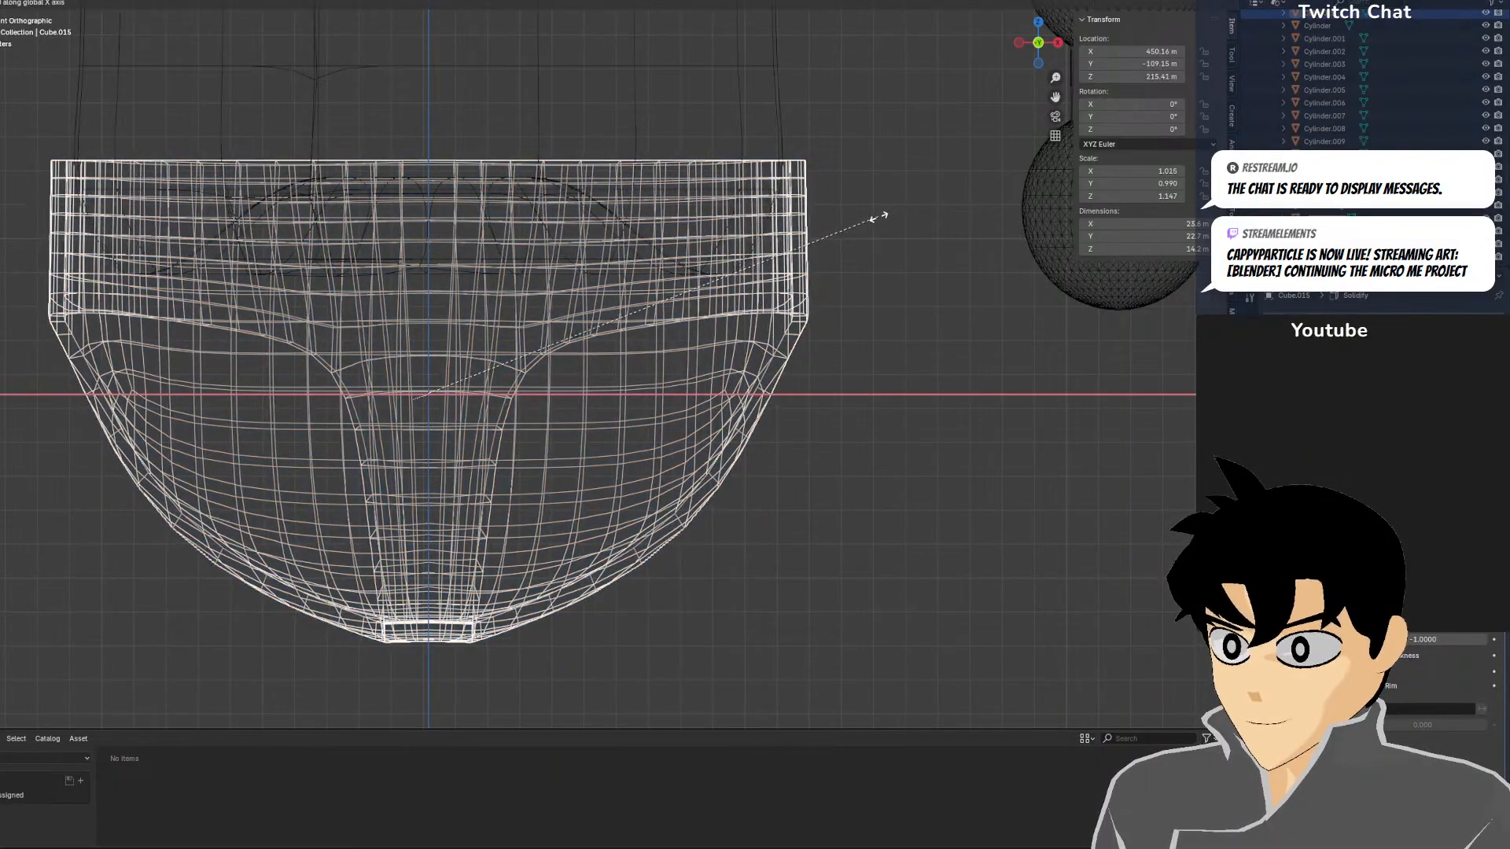
pyautogui.click(879, 219)
pyautogui.hotkey('shift', 'z')
pyautogui.moveTo(880, 220)
pyautogui.mouseDown(button='middle')
pyautogui.moveTo(905, 295)
pyautogui.moveTo(884, 326)
pyautogui.moveTo(917, 254)
pyautogui.moveTo(899, 69)
pyautogui.moveTo(892, 169)
pyautogui.moveTo(742, 291)
pyautogui.moveTo(735, 342)
pyautogui.moveTo(785, 369)
pyautogui.moveTo(902, 313)
pyautogui.mouseUp(button='middle')
pyautogui.scroll(-7, 914, 244)
pyautogui.press('KP_1')
# Select the waist piece between chest and pelvis in wireframe and open its mesh in Edit Mode
pyautogui.press('z')
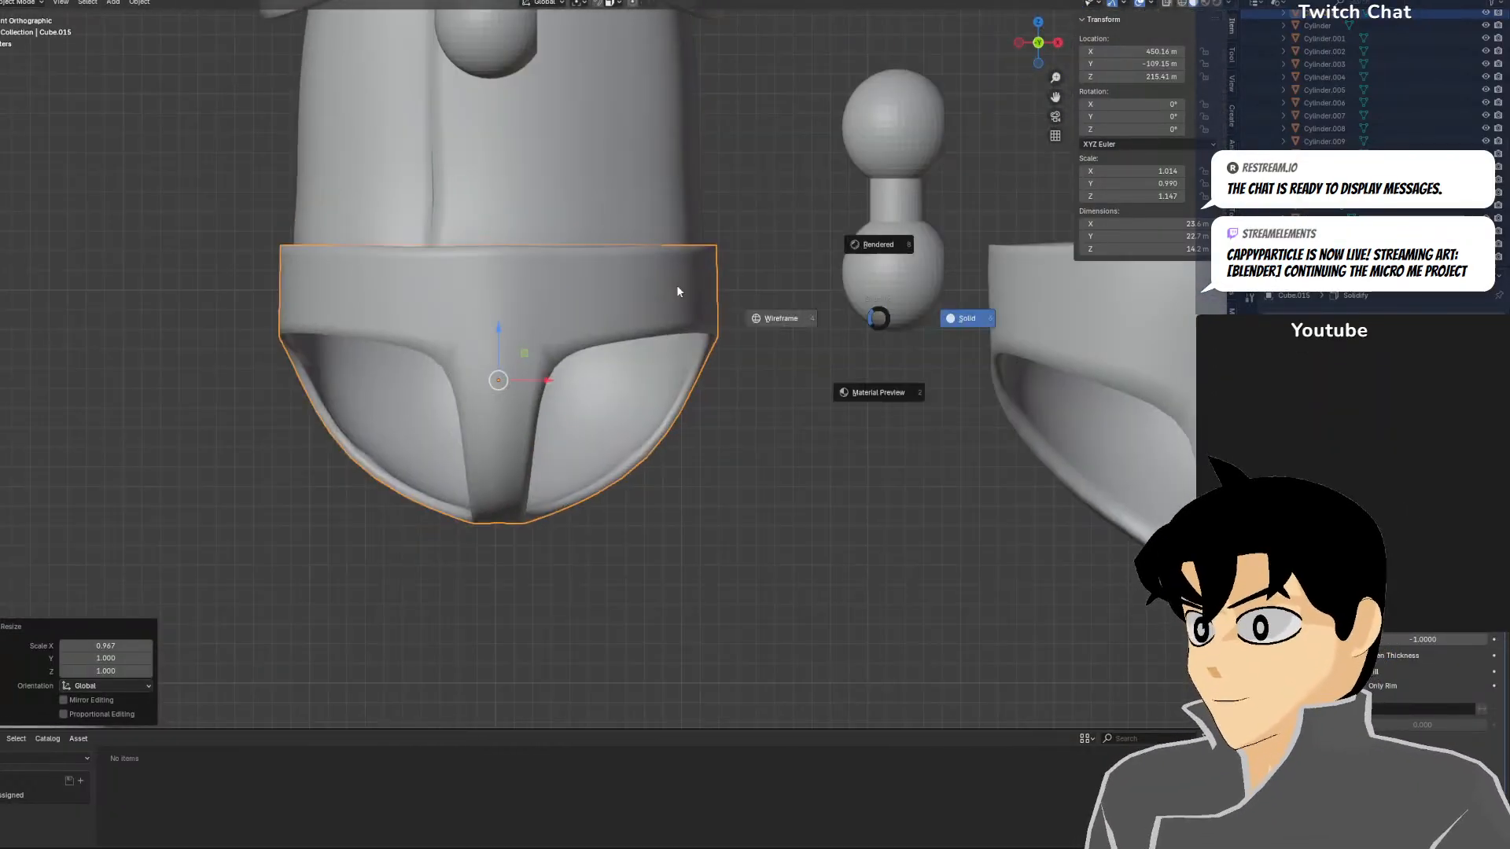
pyautogui.click(677, 285)
pyautogui.click(15, 3)
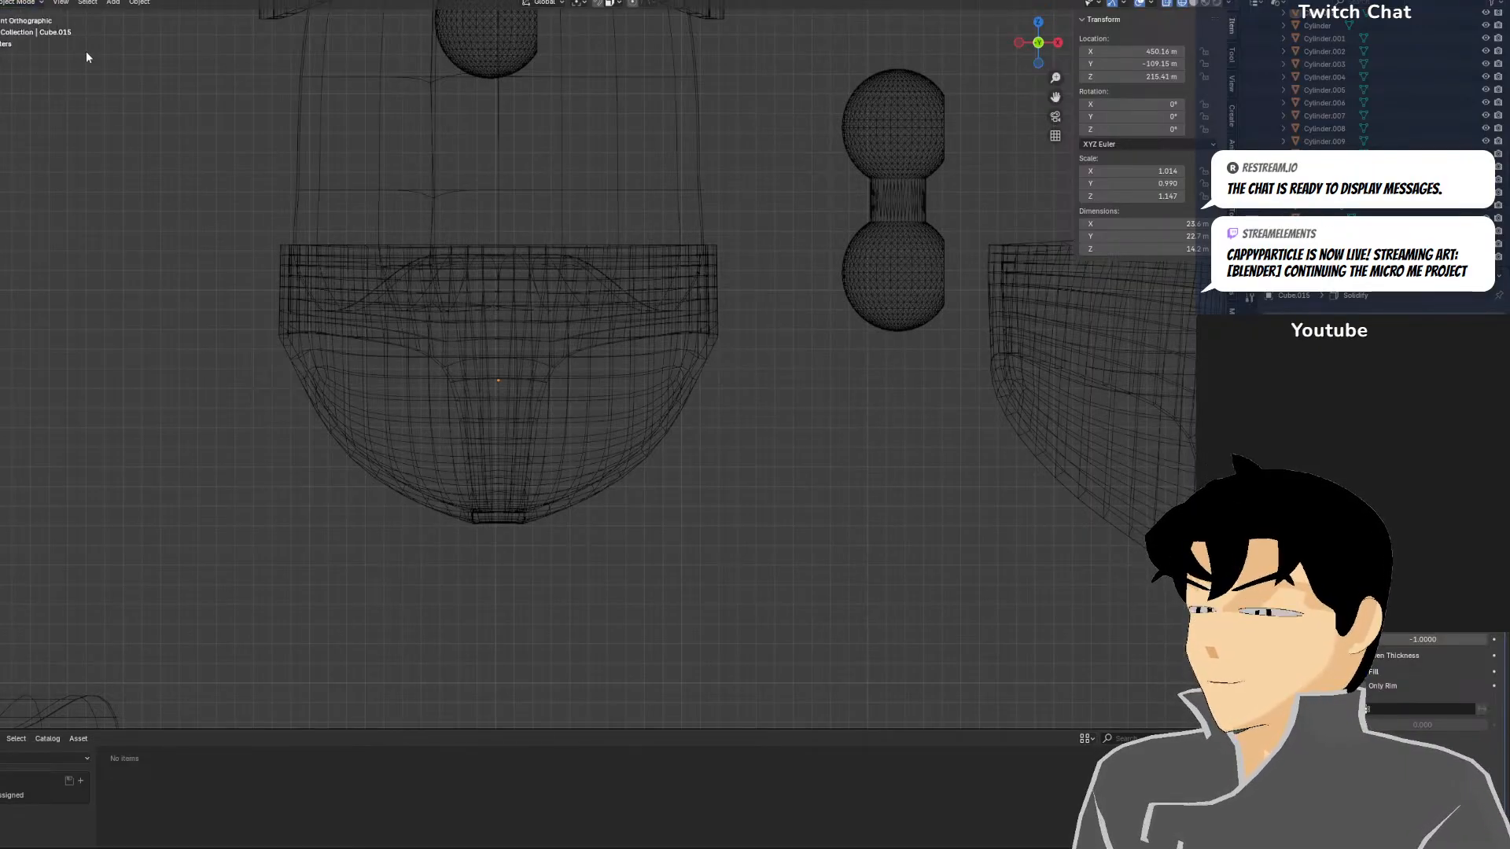
pyautogui.click(400, 214)
pyautogui.click(464, 183)
pyautogui.click(431, 164)
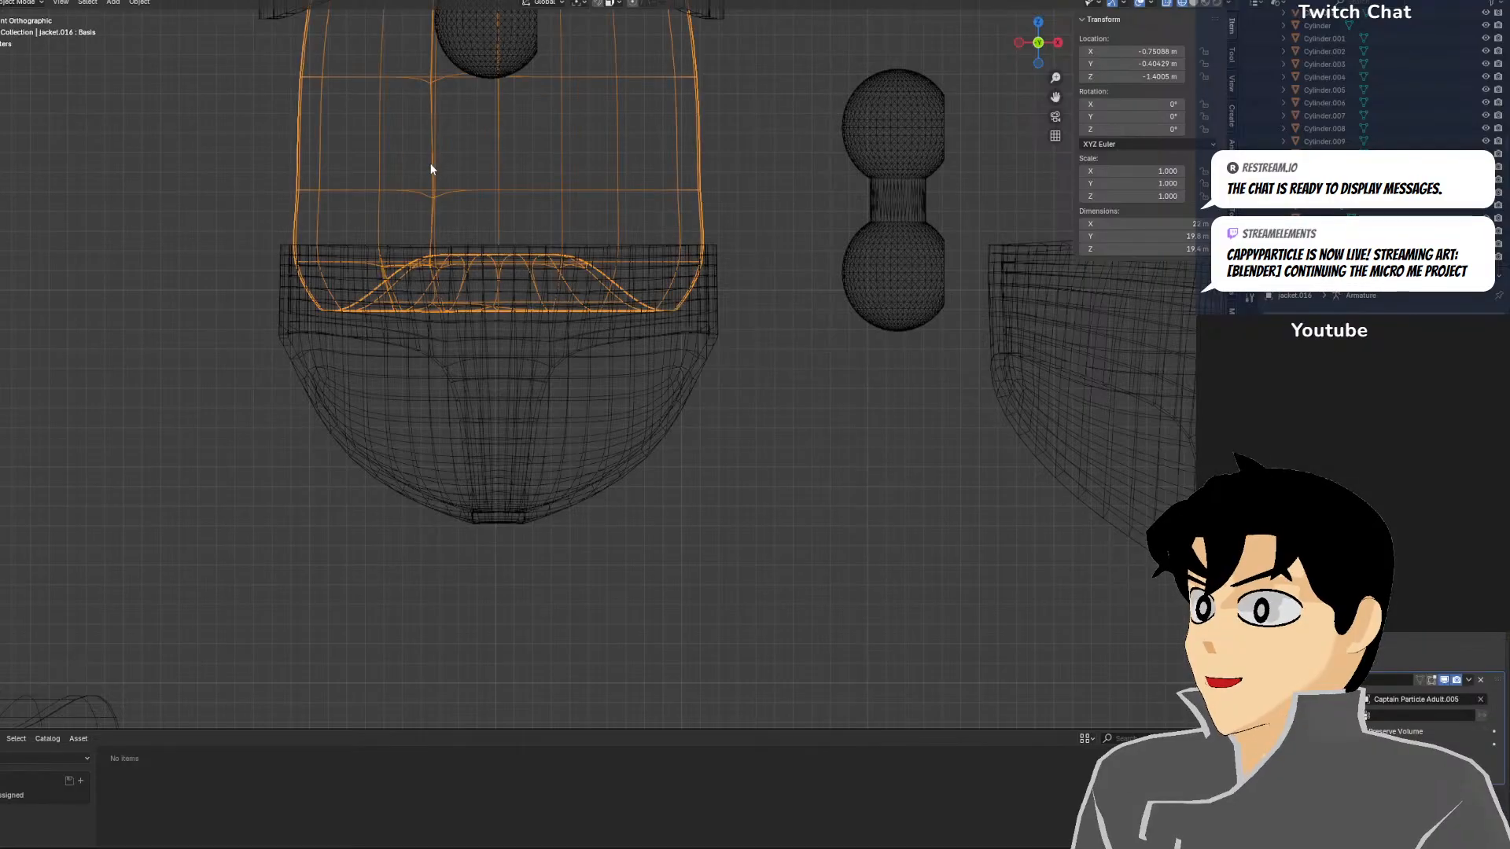
pyautogui.click(3, 4)
pyautogui.click(20, 31)
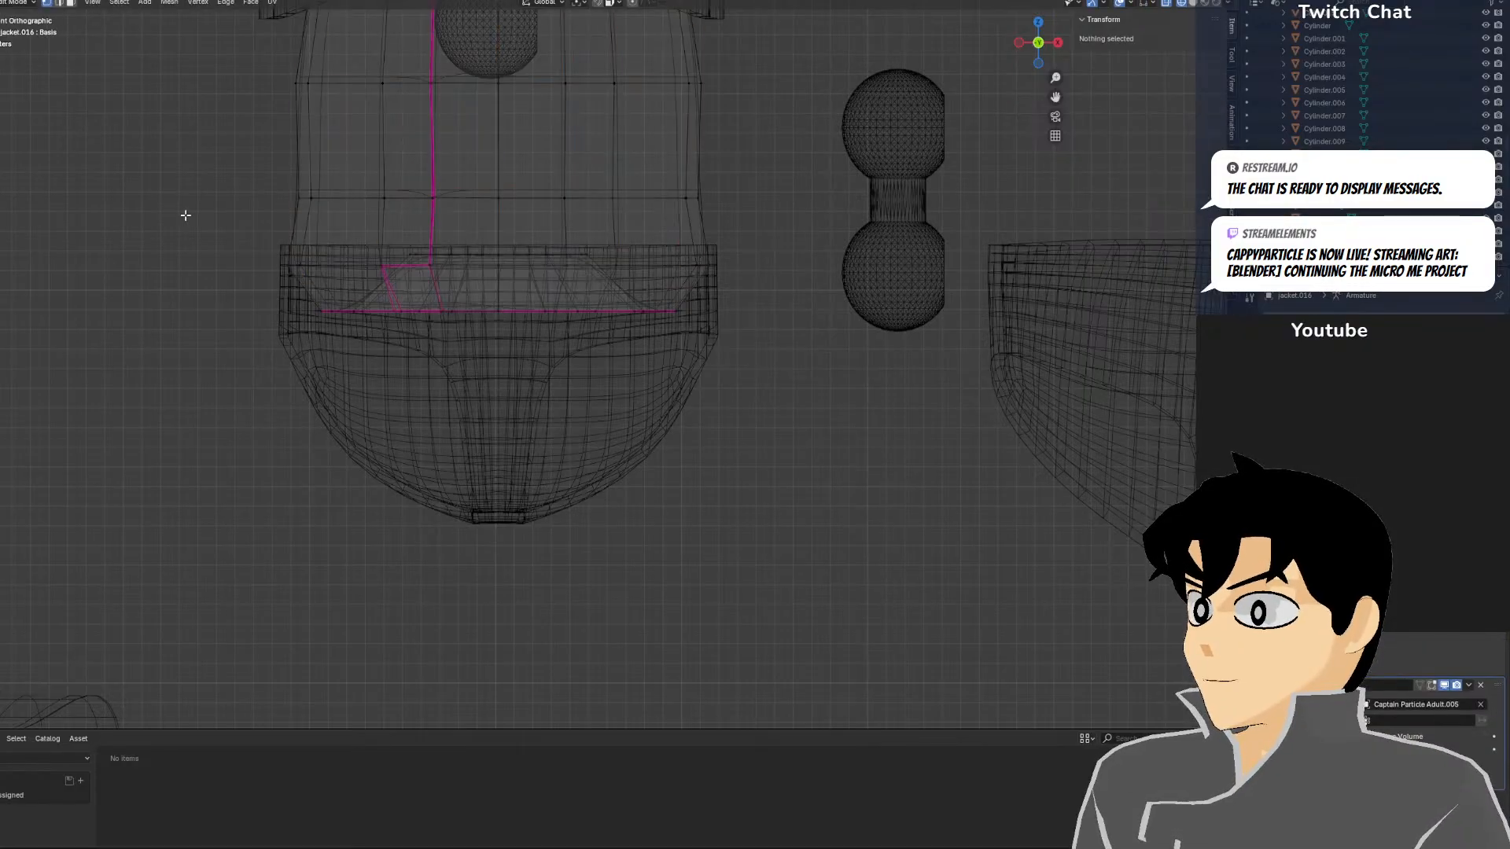
# Scale the waist's bottom vertices inside the pelvis by 0.920 along X and check them in solid shading
pyautogui.moveTo(191, 229); pyautogui.dragTo(869, 439)
pyautogui.press('s')
pyautogui.press('x')
pyautogui.click(814, 355)
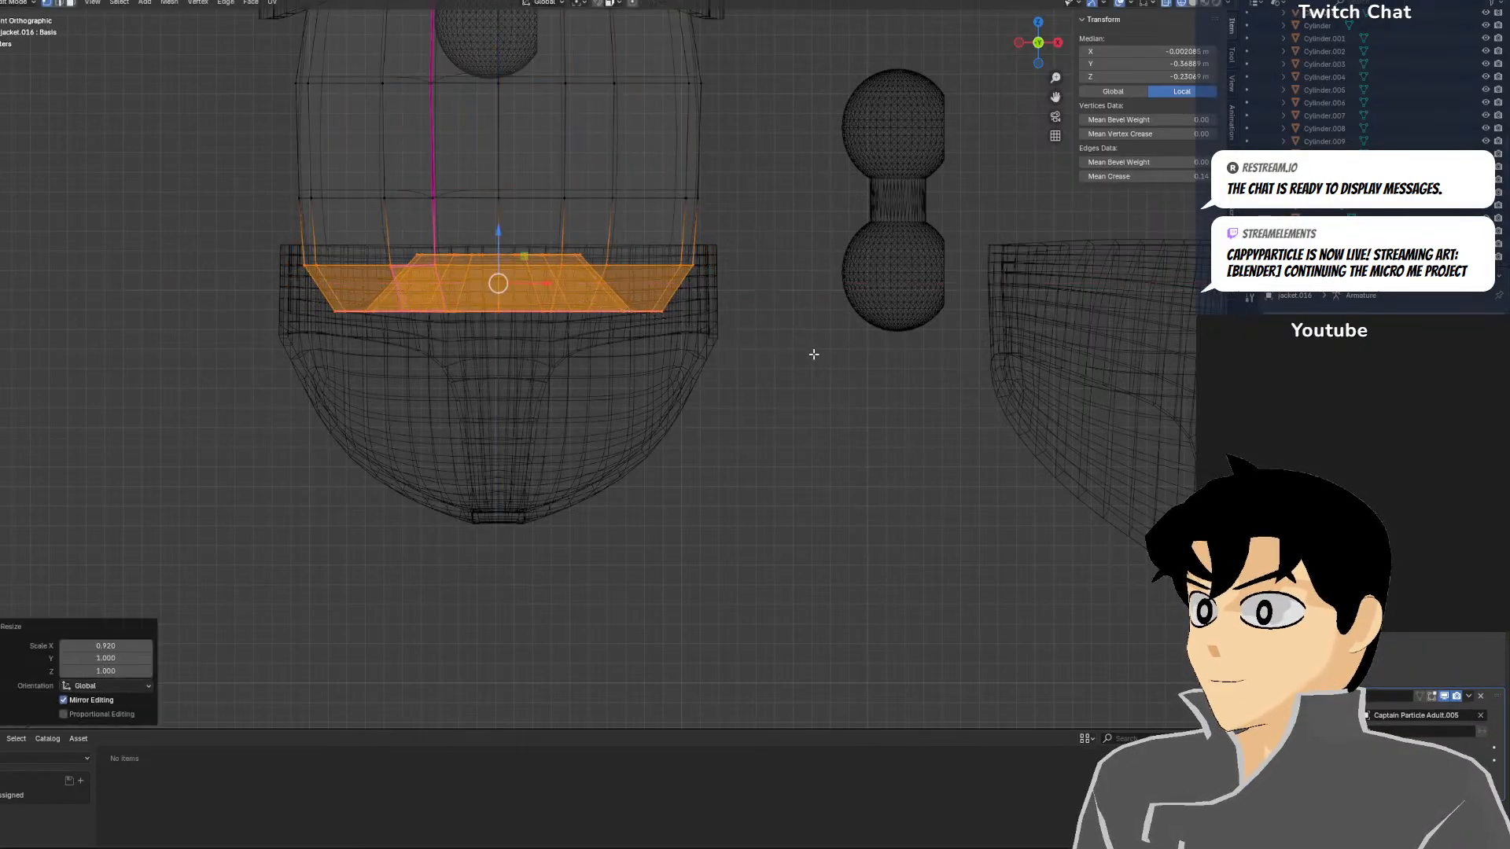
pyautogui.press('z')
pyautogui.moveTo(812, 370); pyautogui.dragTo(778, 445, button='middle')
pyautogui.moveTo(327, 276)
pyautogui.mouseDown(button='middle')
pyautogui.moveTo(490, 242)
pyautogui.moveTo(560, 252)
pyautogui.moveTo(458, 280)
pyautogui.moveTo(351, 276)
pyautogui.mouseUp(button='middle')
pyautogui.press('KP_1')
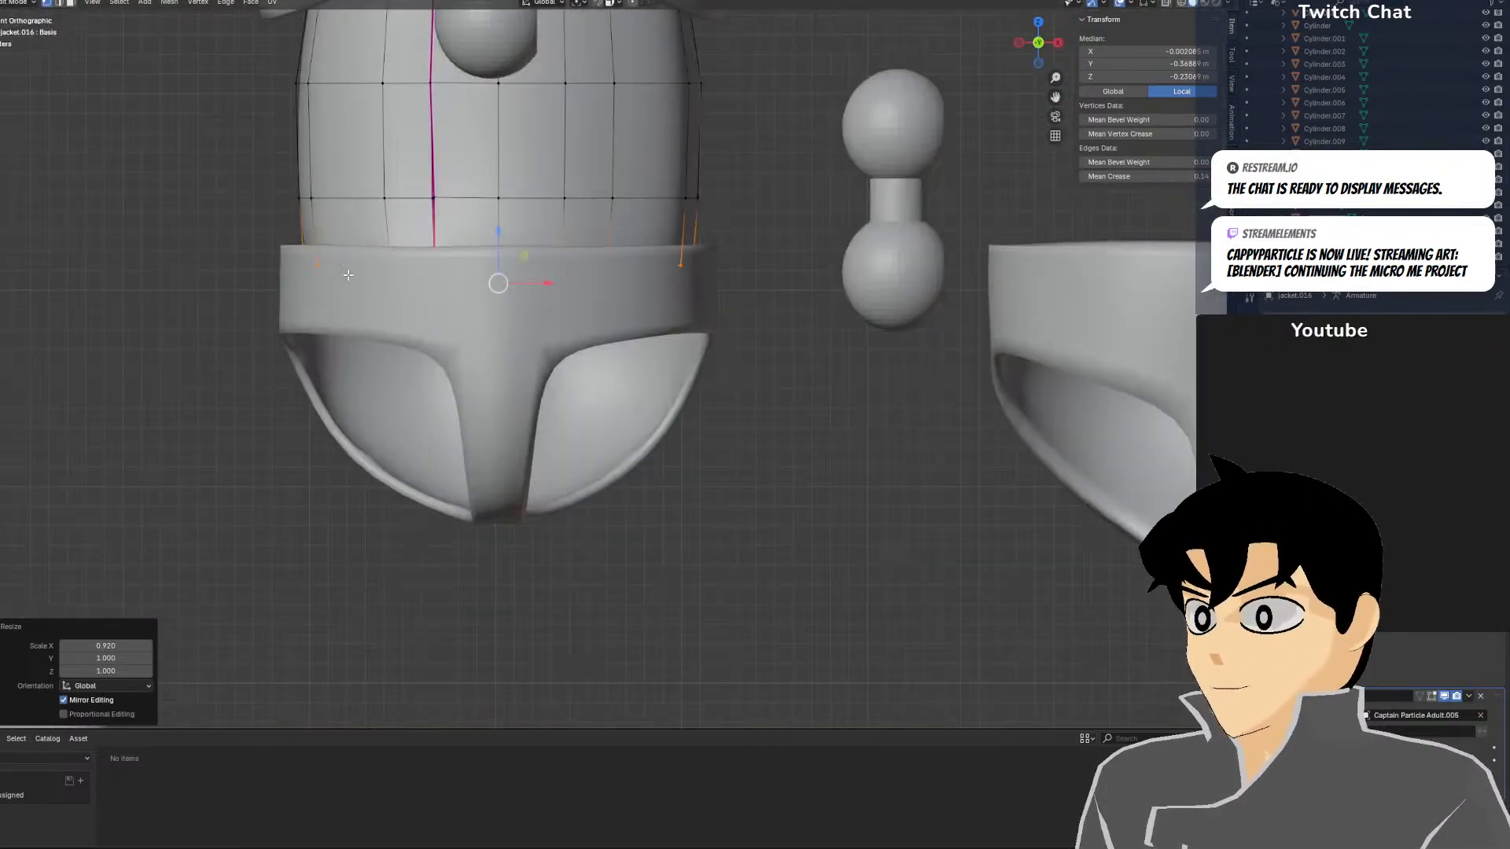
pyautogui.scroll(-2, 349, 275)
# Add one centred loop cut around the waist just above the pelvis rim and try scaling it along X
pyautogui.press('z')
pyautogui.keyDown('shift'); pyautogui.moveTo(703, 240); pyautogui.dragTo(736, 255, button='middle'); pyautogui.keyUp('shift')
pyautogui.scroll(2, 737, 255)
pyautogui.click(789, 252)
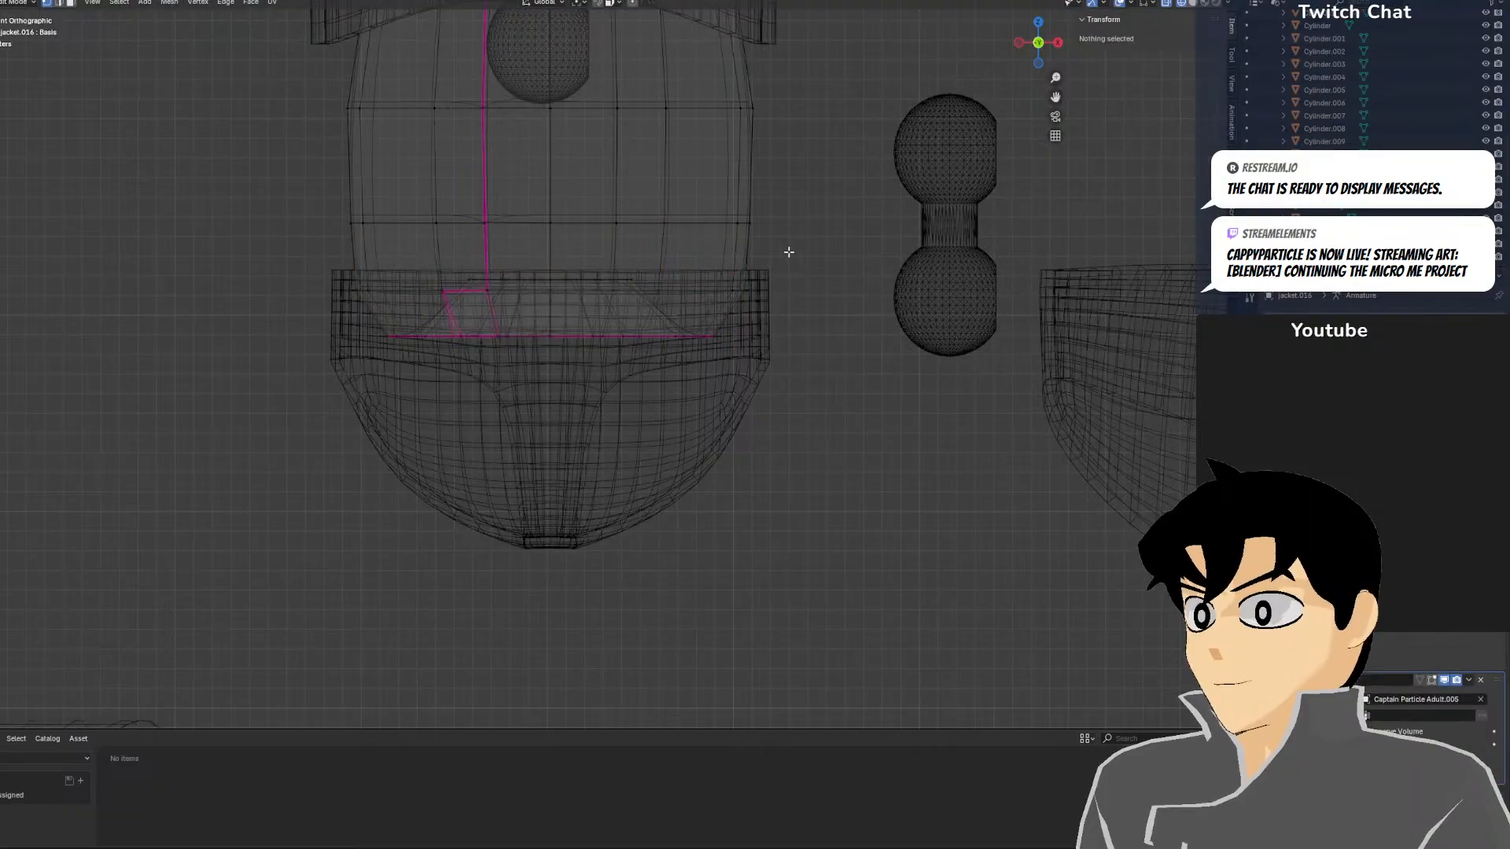
pyautogui.hotkey('ctrl', 'r')
pyautogui.click(786, 253)
pyautogui.rightClick(789, 252)
pyautogui.press('s')
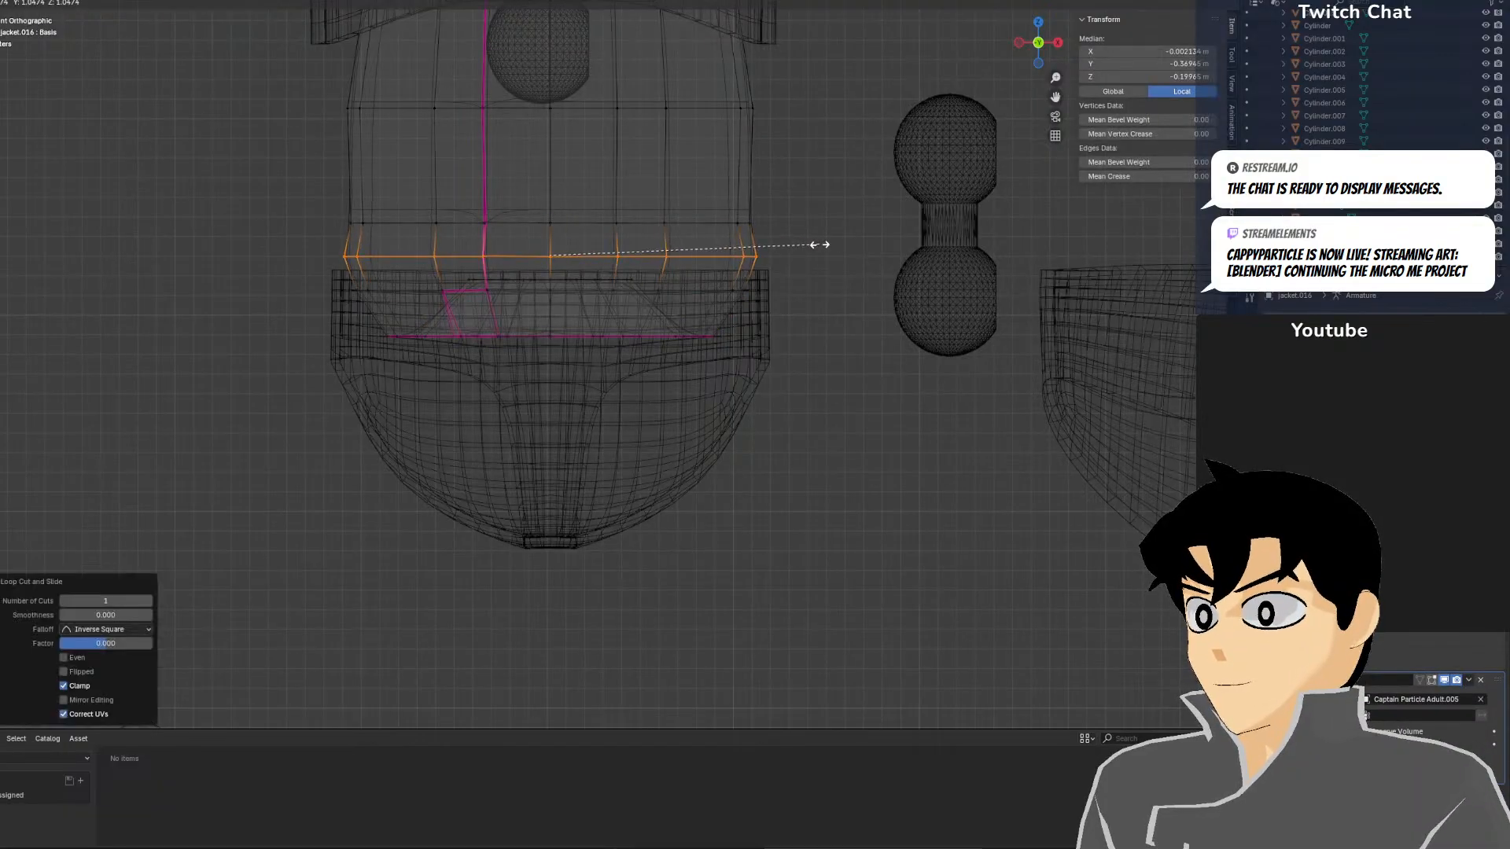
pyautogui.press('x')
pyautogui.click(825, 250)
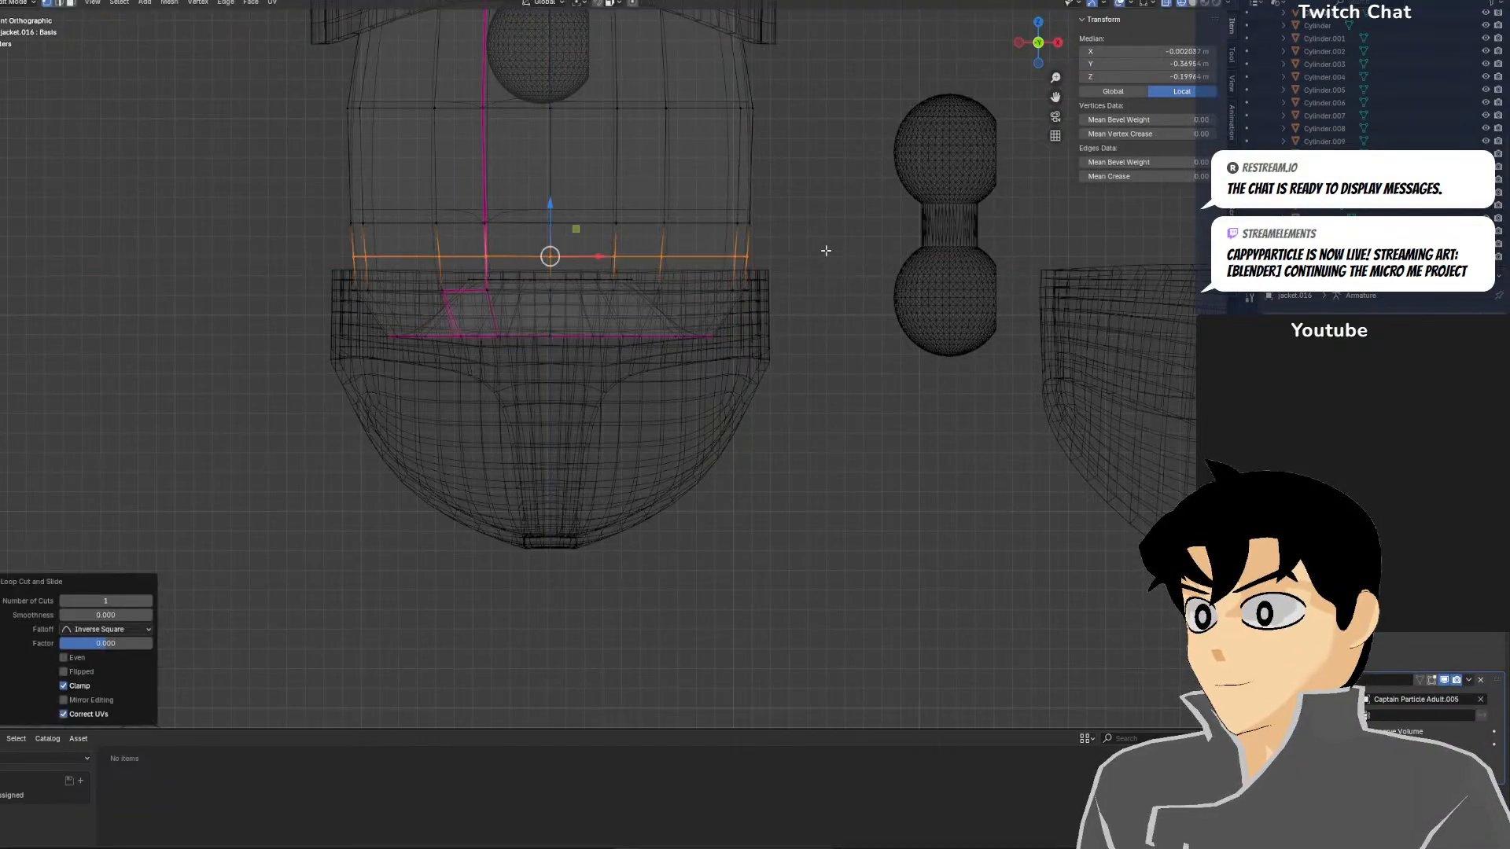
pyautogui.keyDown('ctrl'); pyautogui.moveTo(473, 249); pyautogui.dragTo(505, 276); pyautogui.keyUp('ctrl')
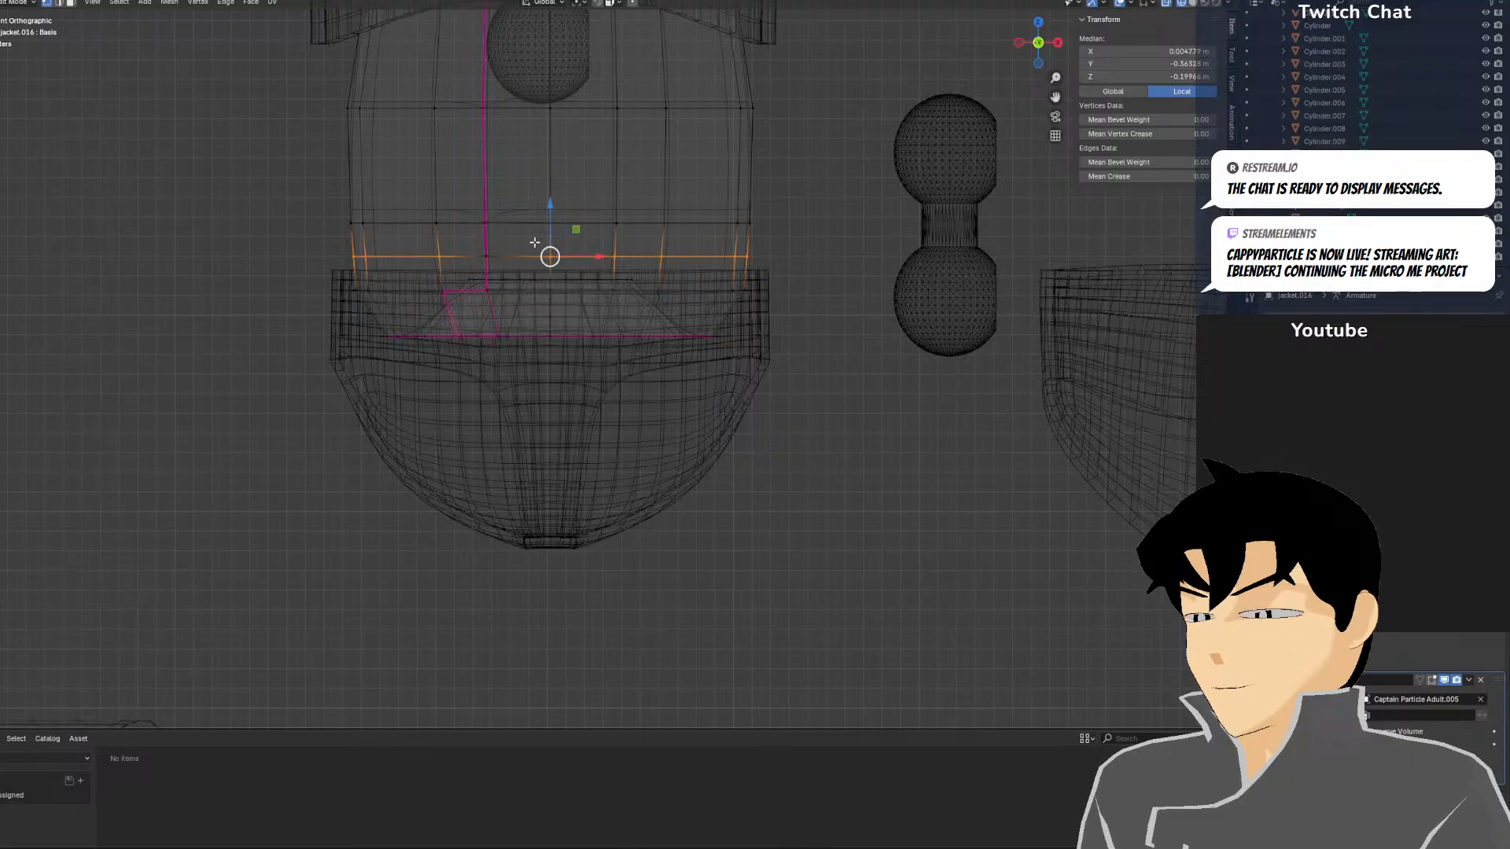
pyautogui.moveTo(427, 241); pyautogui.dragTo(727, 276)
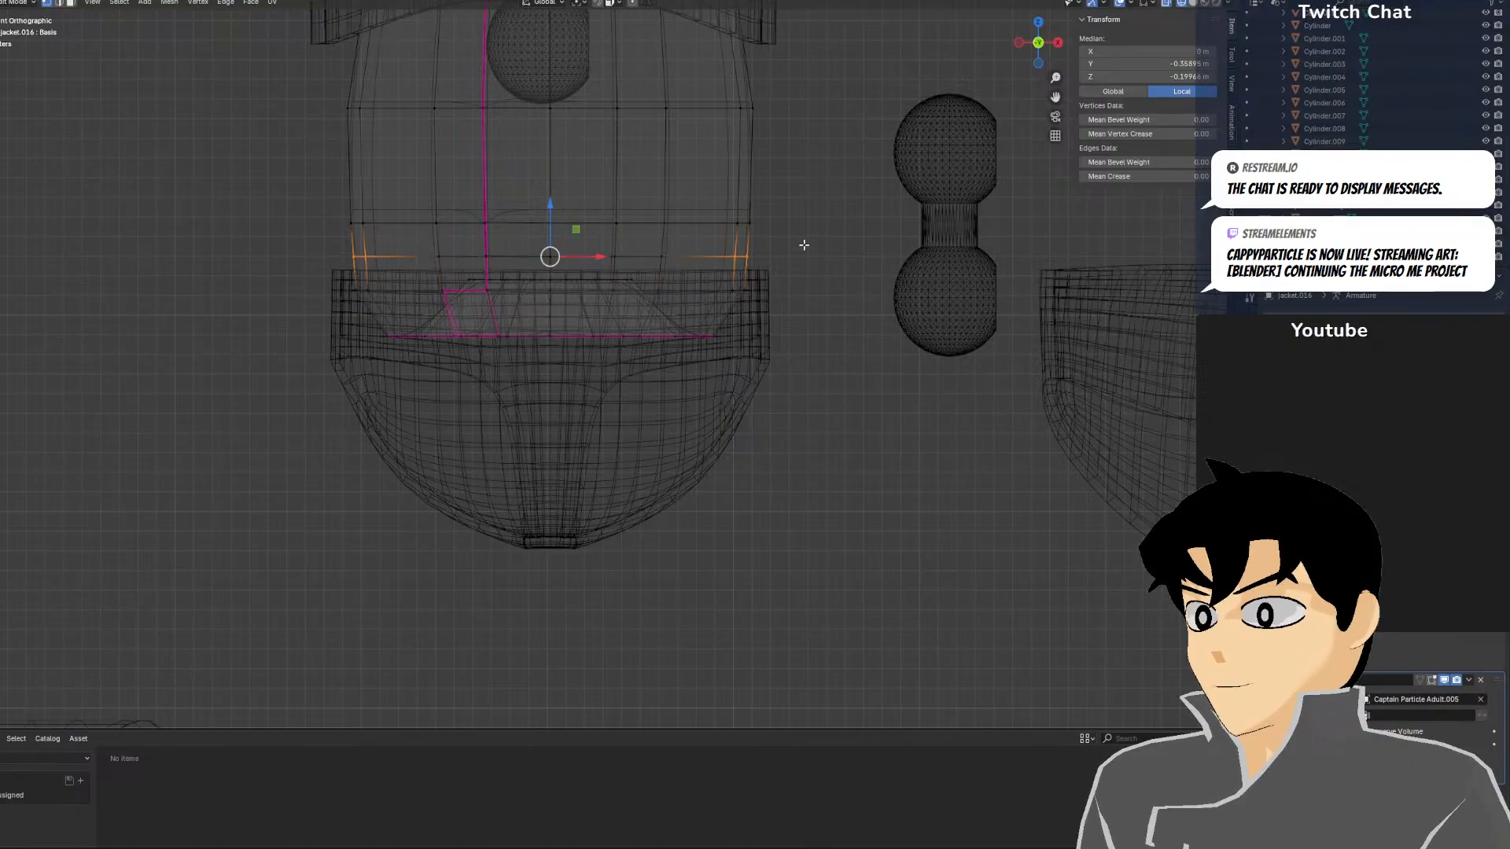
pyautogui.press('a')
pyautogui.moveTo(802, 243); pyautogui.dragTo(809, 244, button='middle')
pyautogui.press('KP_1')
pyautogui.press('z')
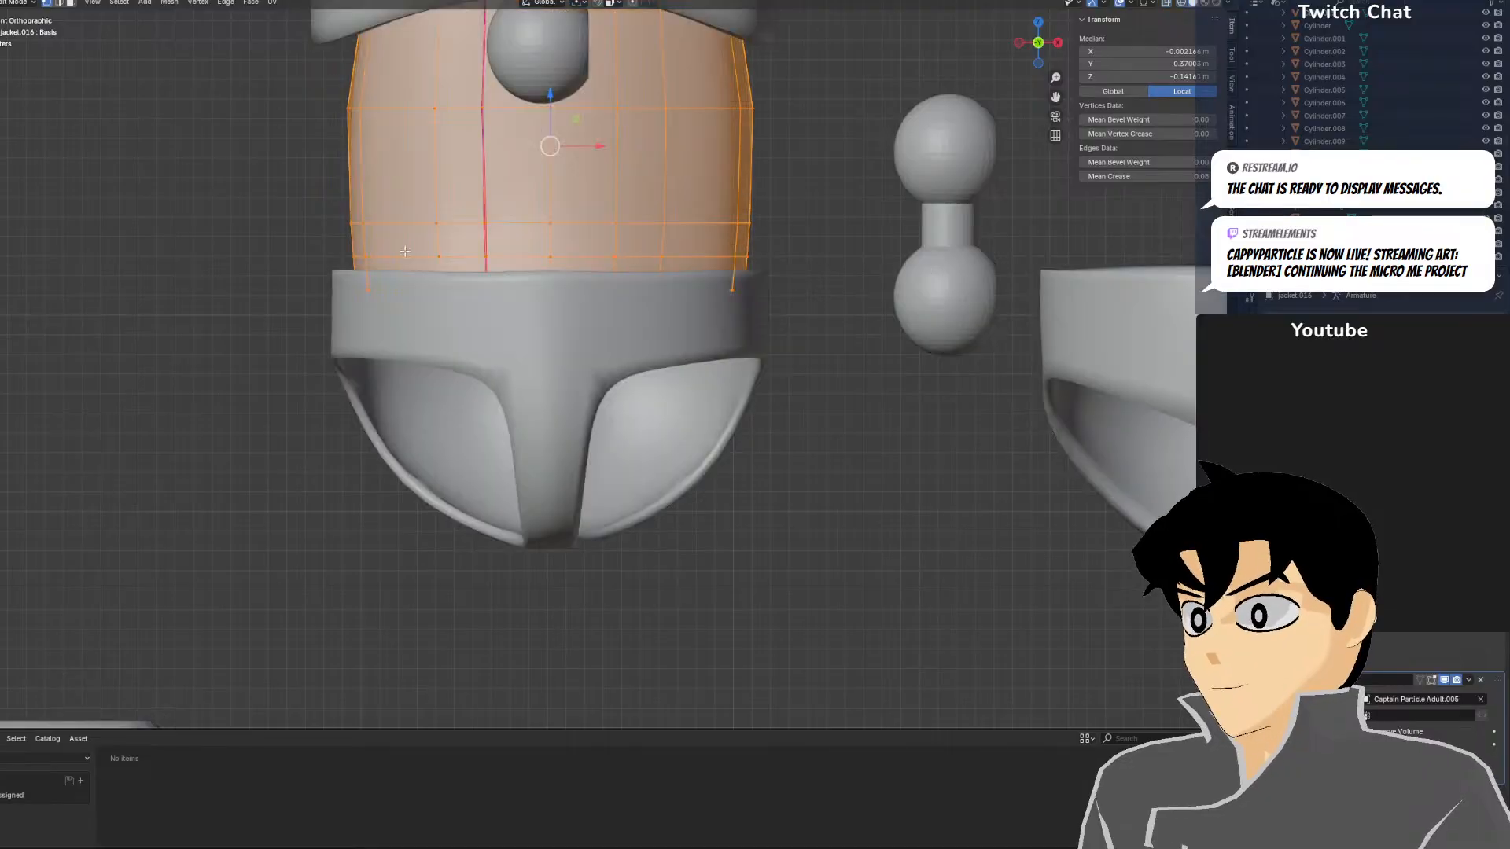
pyautogui.press('z')
pyautogui.hotkey('alt', 'a')
# Scale only the outer side vertices of the waist loop just above the pelvis by 1.057 along X
pyautogui.moveTo(450, 257); pyautogui.dragTo(856, 282)
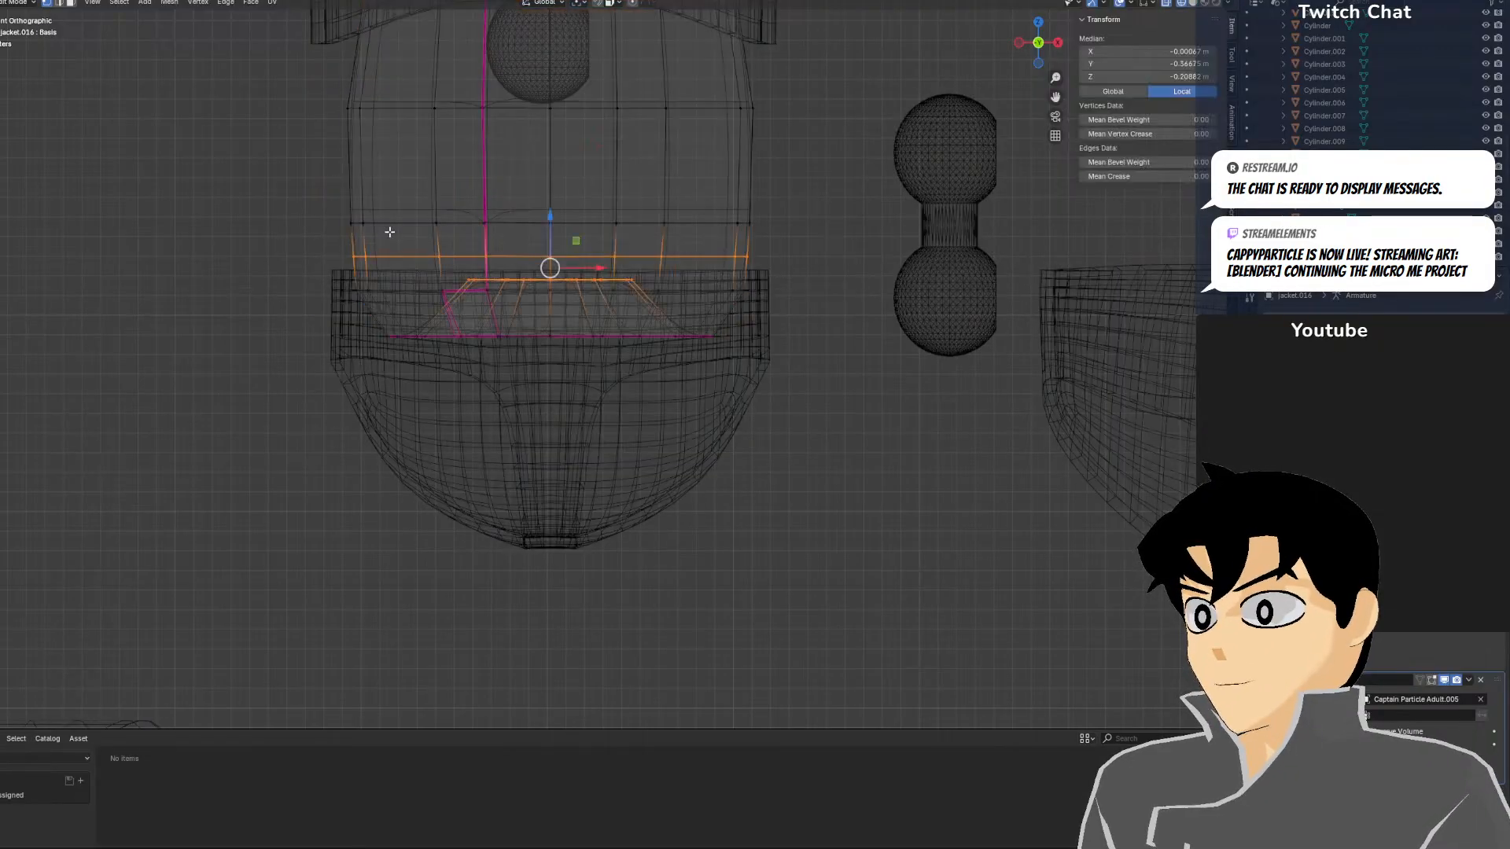
pyautogui.moveTo(323, 228); pyautogui.dragTo(904, 274)
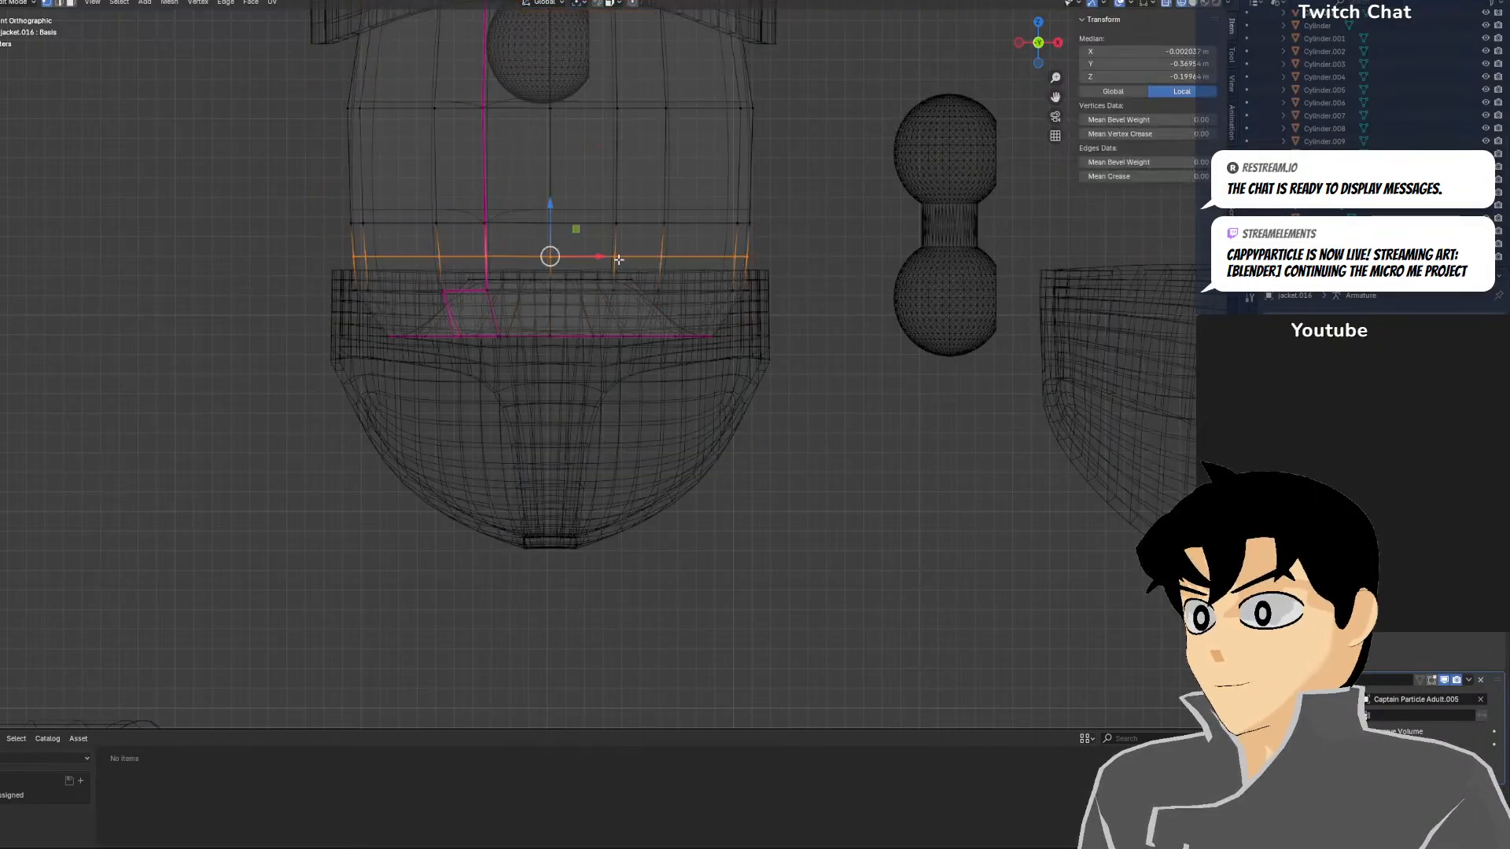
pyautogui.moveTo(731, 269); pyautogui.dragTo(732, 268)
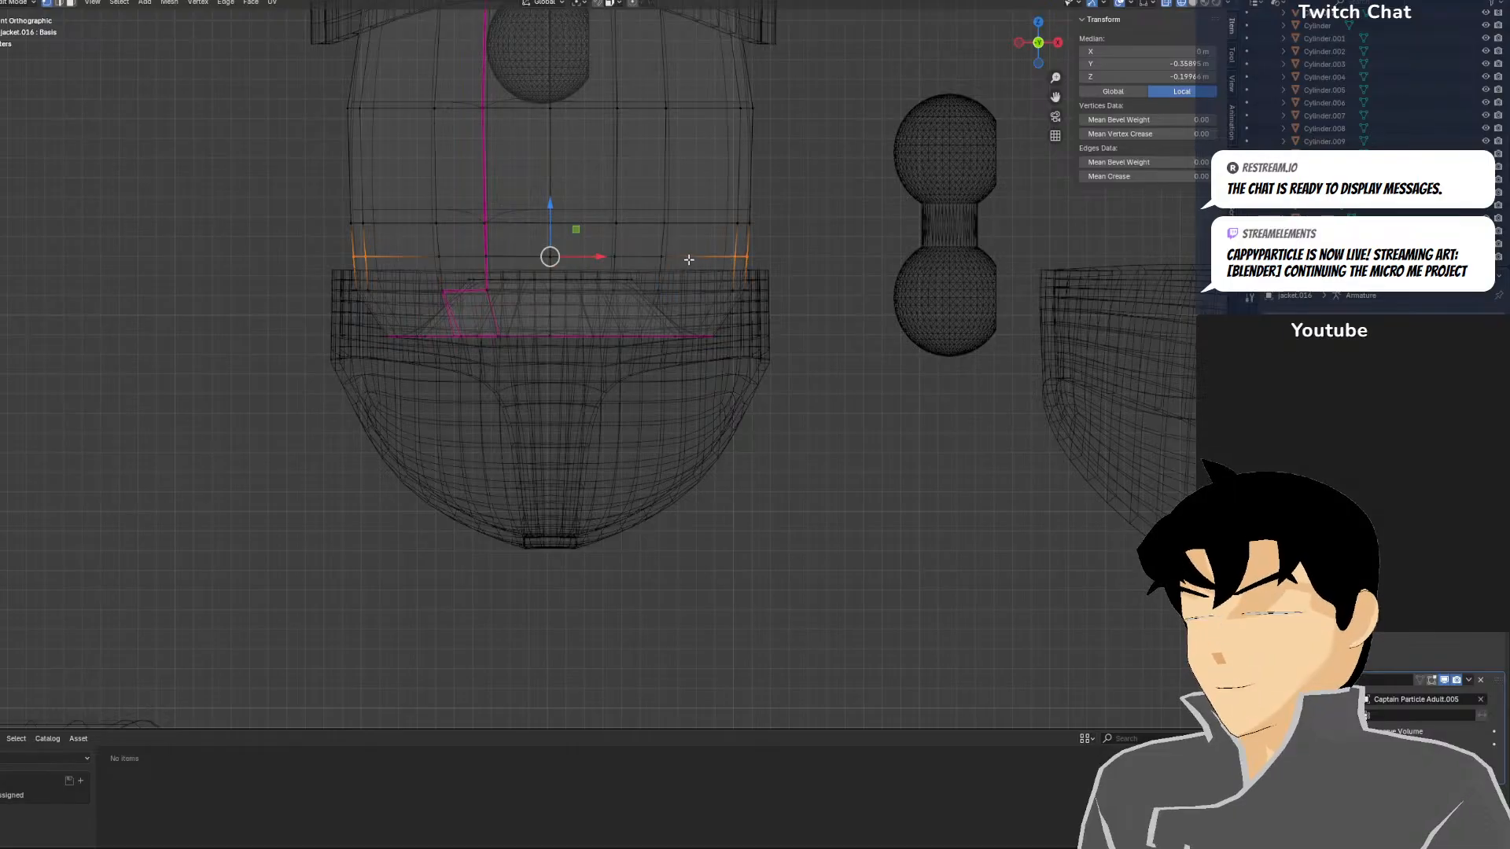
pyautogui.press('s')
pyautogui.press('x')
pyautogui.click(696, 259)
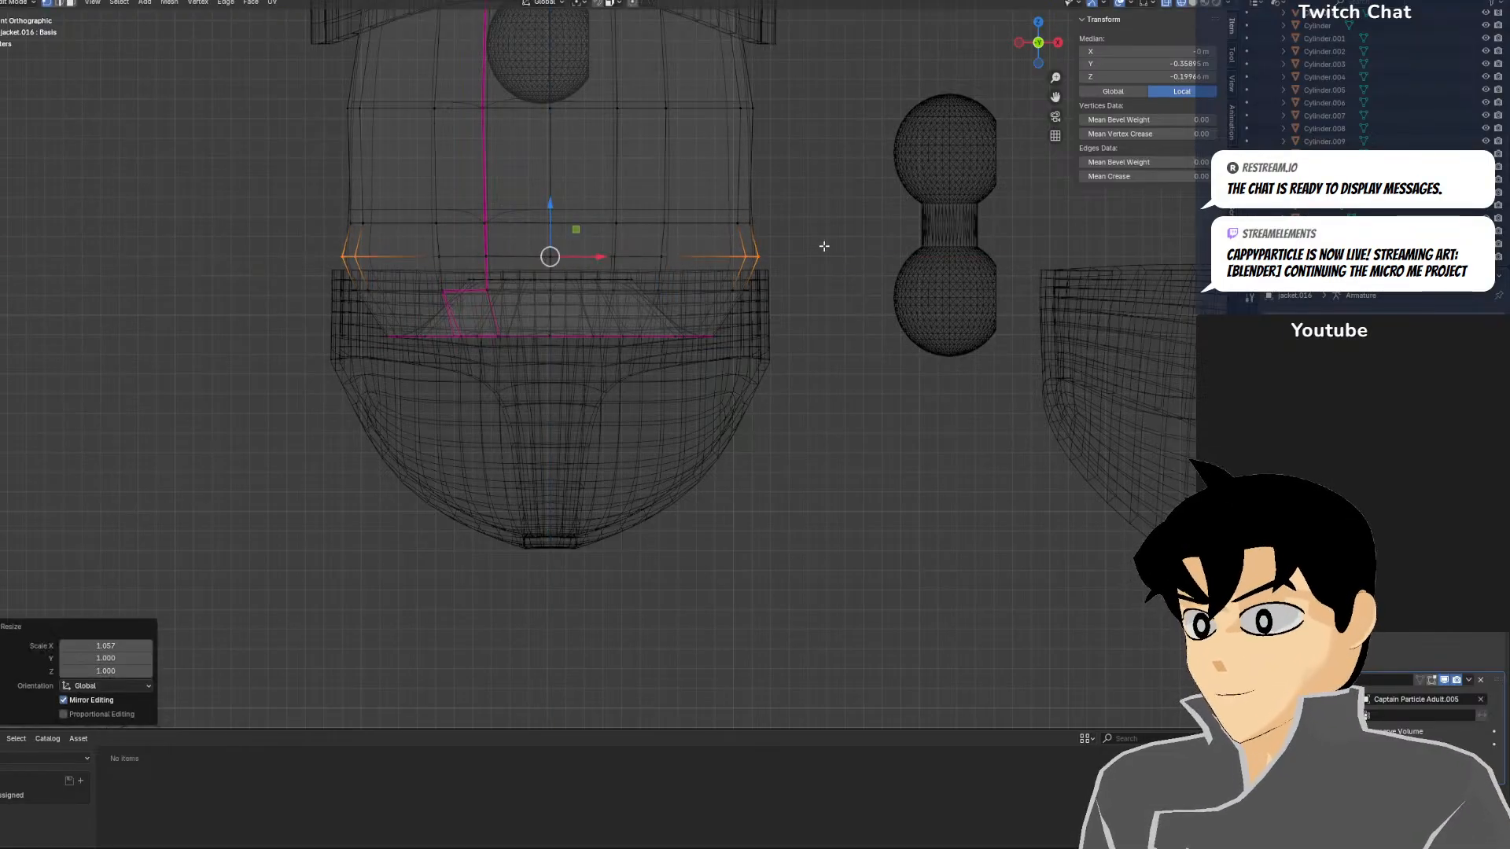
# Add one centred loop cut around the waist's upper part near the chest rim and scale it along X
pyautogui.keyDown('shift'); pyautogui.moveTo(692, 146); pyautogui.dragTo(672, 270, button='middle'); pyautogui.keyUp('shift')
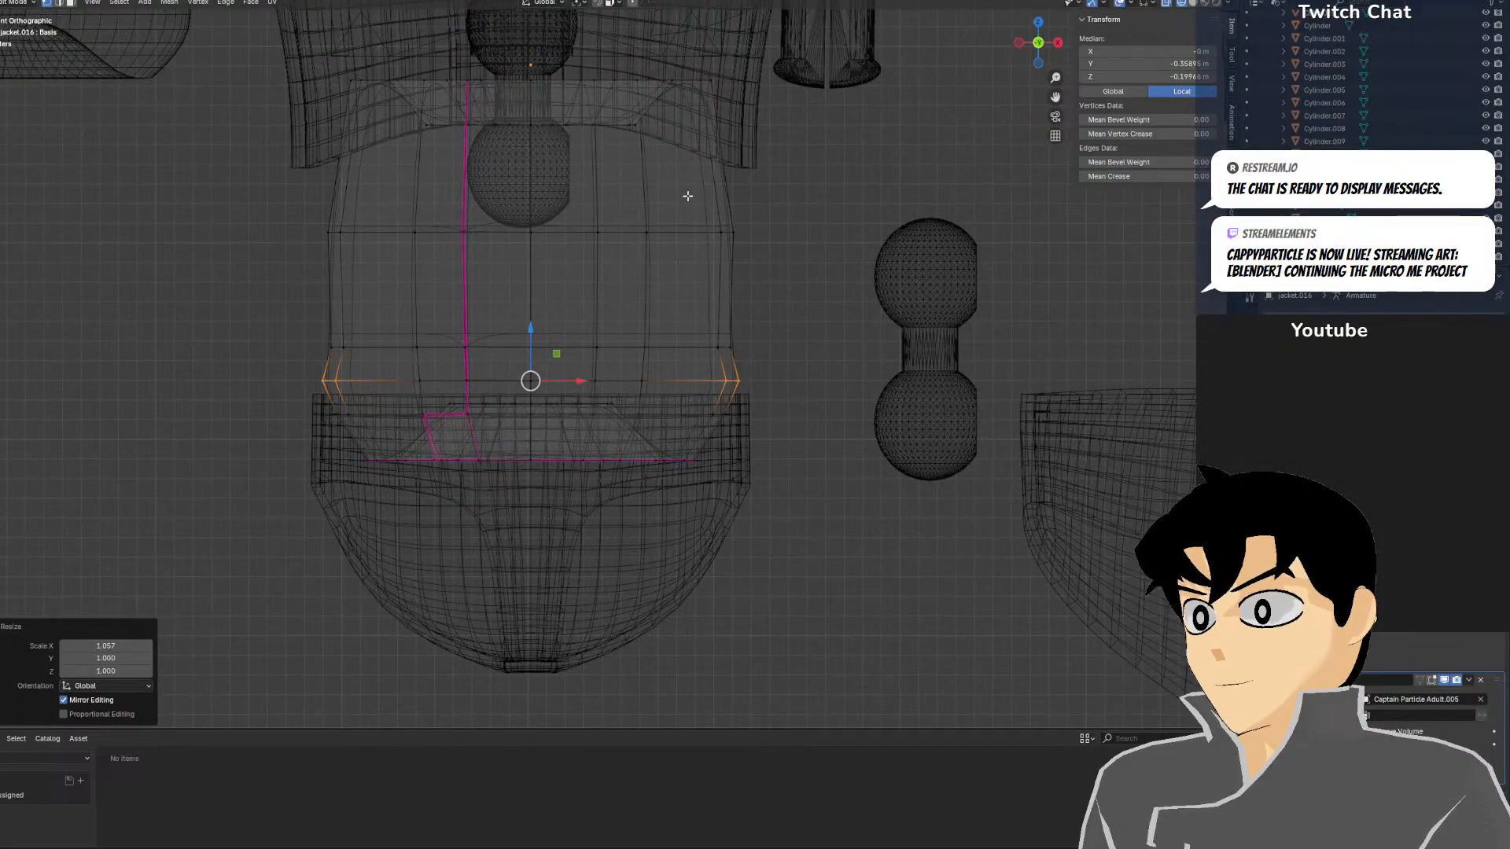
pyautogui.keyDown('alt'); pyautogui.click(722, 156); pyautogui.keyUp('alt')
pyautogui.press('s')
pyautogui.click(724, 165)
pyautogui.press('s')
pyautogui.press('x')
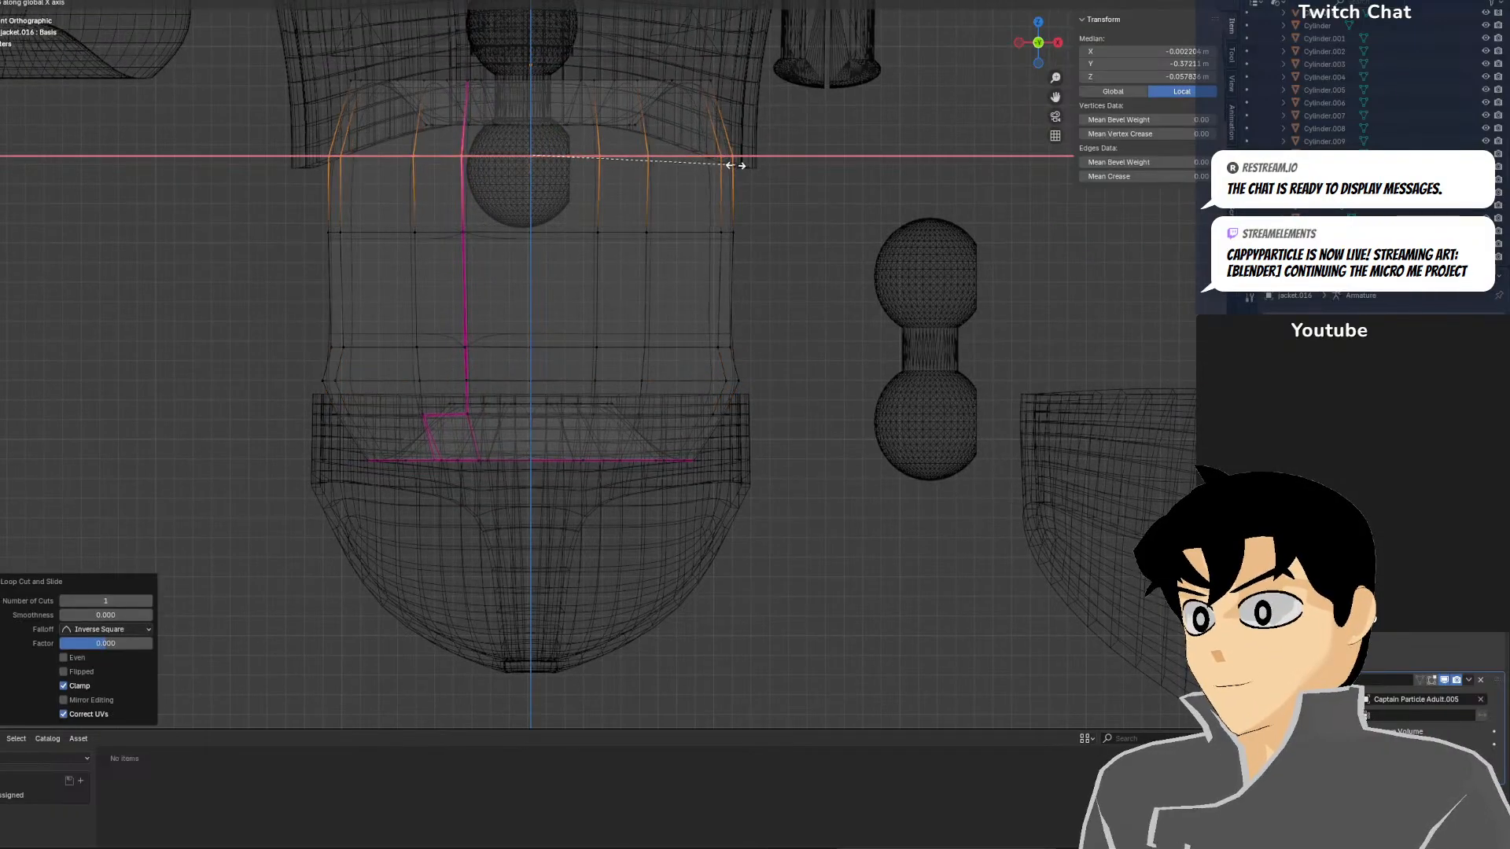
pyautogui.click(730, 168)
# Try scaling the waist's middle vertex row by 0.921 along X and check the silhouette in solid shading
pyautogui.click(738, 230)
pyautogui.hotkey('alt', 'a')
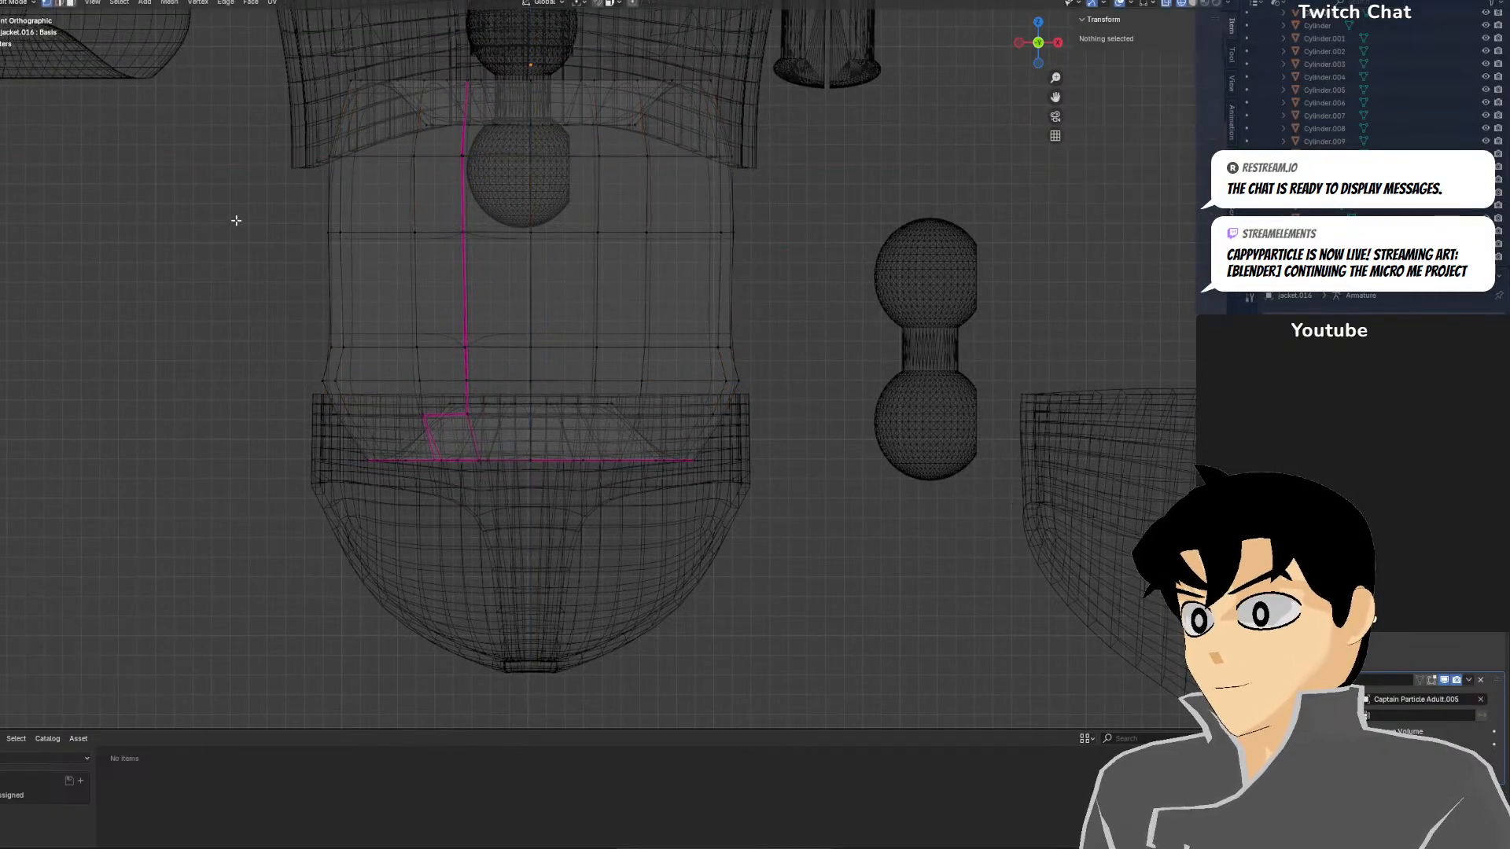
pyautogui.moveTo(281, 228); pyautogui.dragTo(747, 284)
pyautogui.press('s')
pyautogui.press('x')
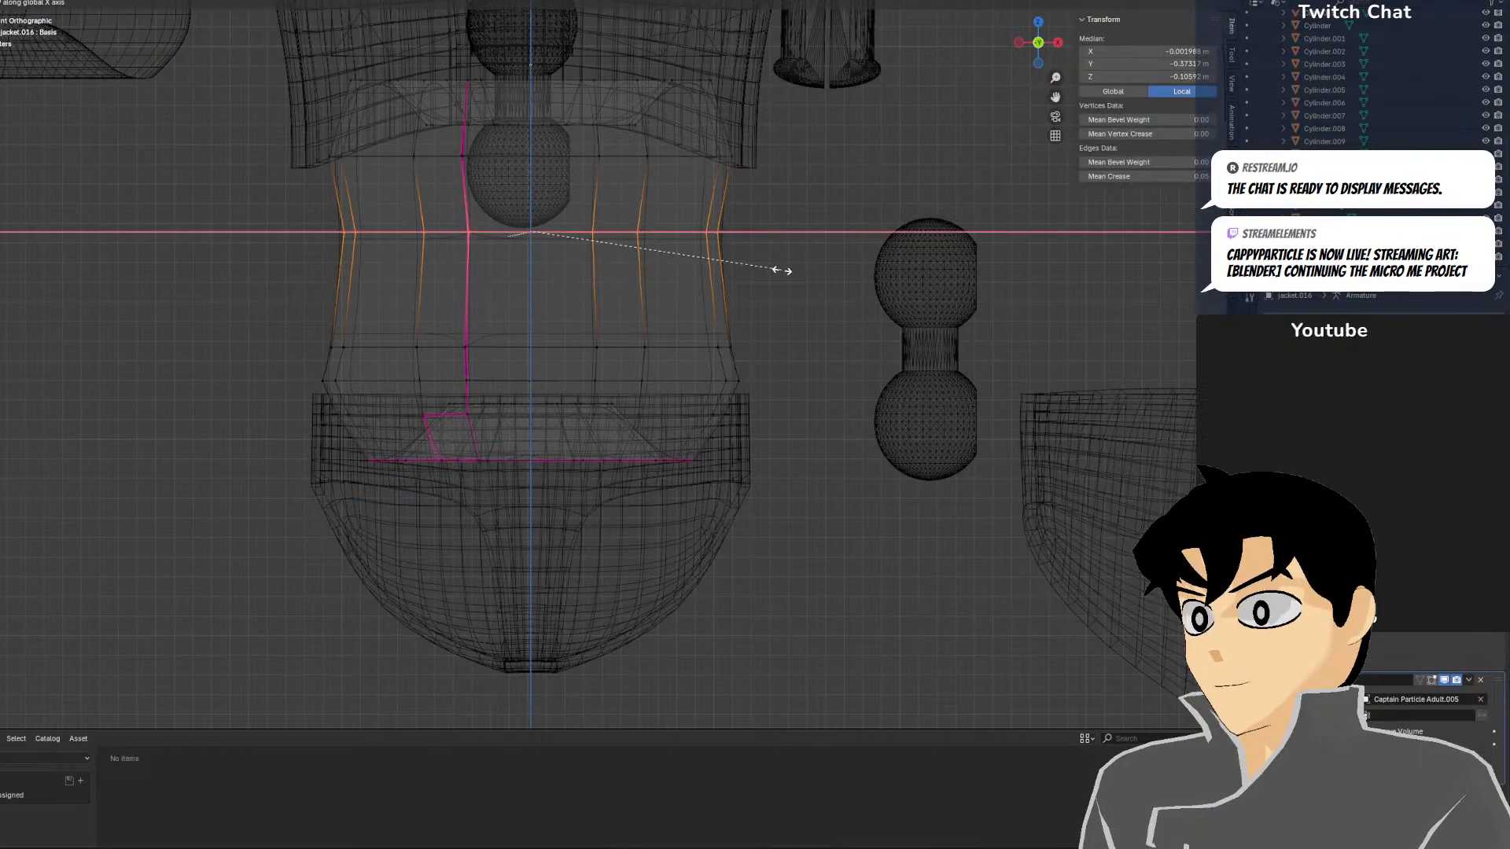
pyautogui.click(781, 270)
pyautogui.hotkey('shift', 'z')
pyautogui.scroll(-1, 836, 290)
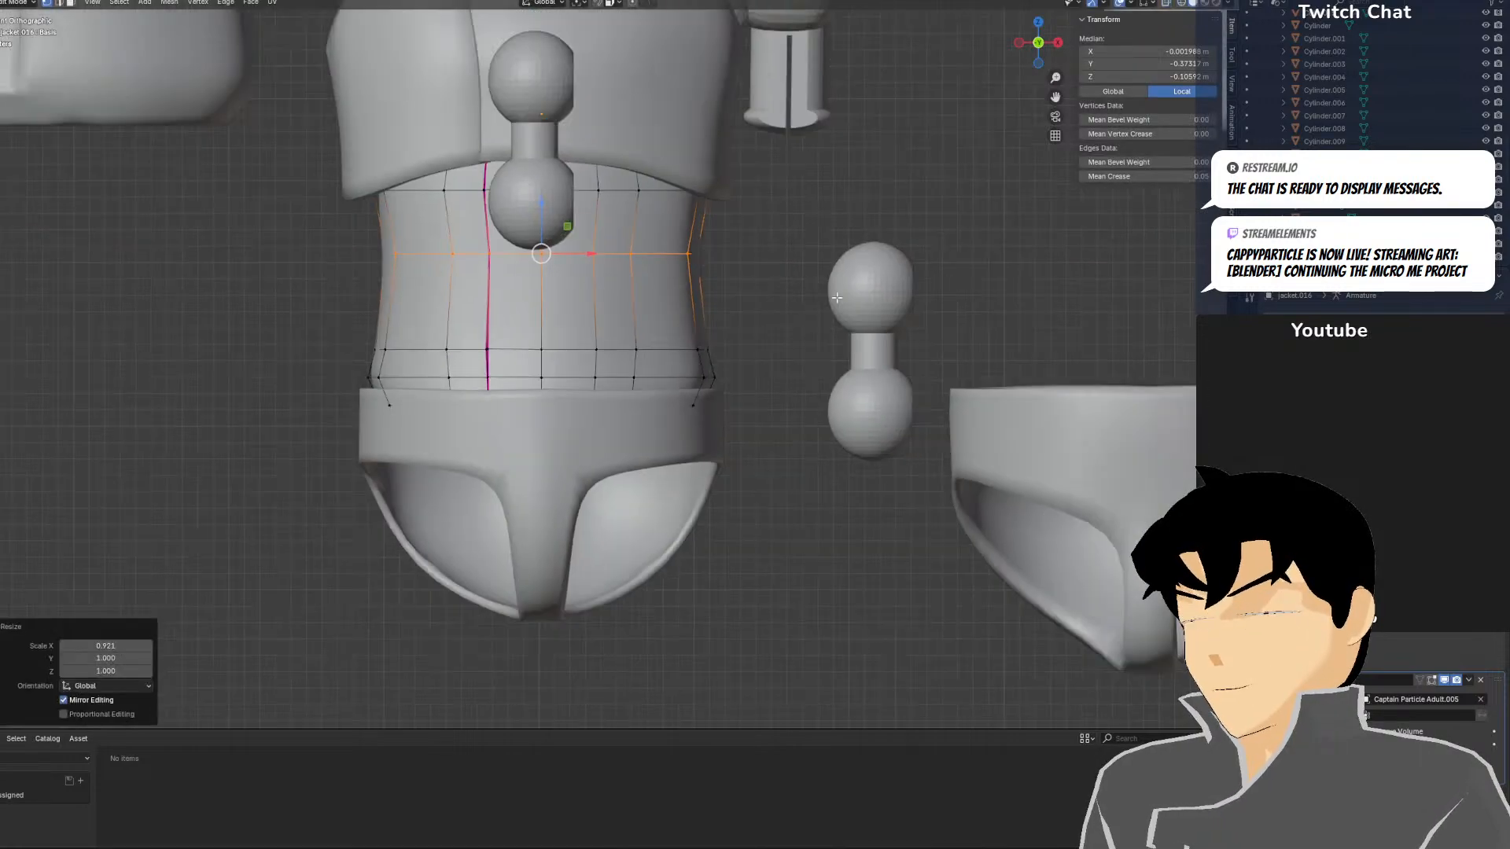
# Undo the middle row's scaling, try rescaling that row along X in wireframe, and undo that attempt too
pyautogui.hotkey('ctrl', 'z')
pyautogui.hotkey('shift', 'z')
pyautogui.press('s')
pyautogui.press('x')
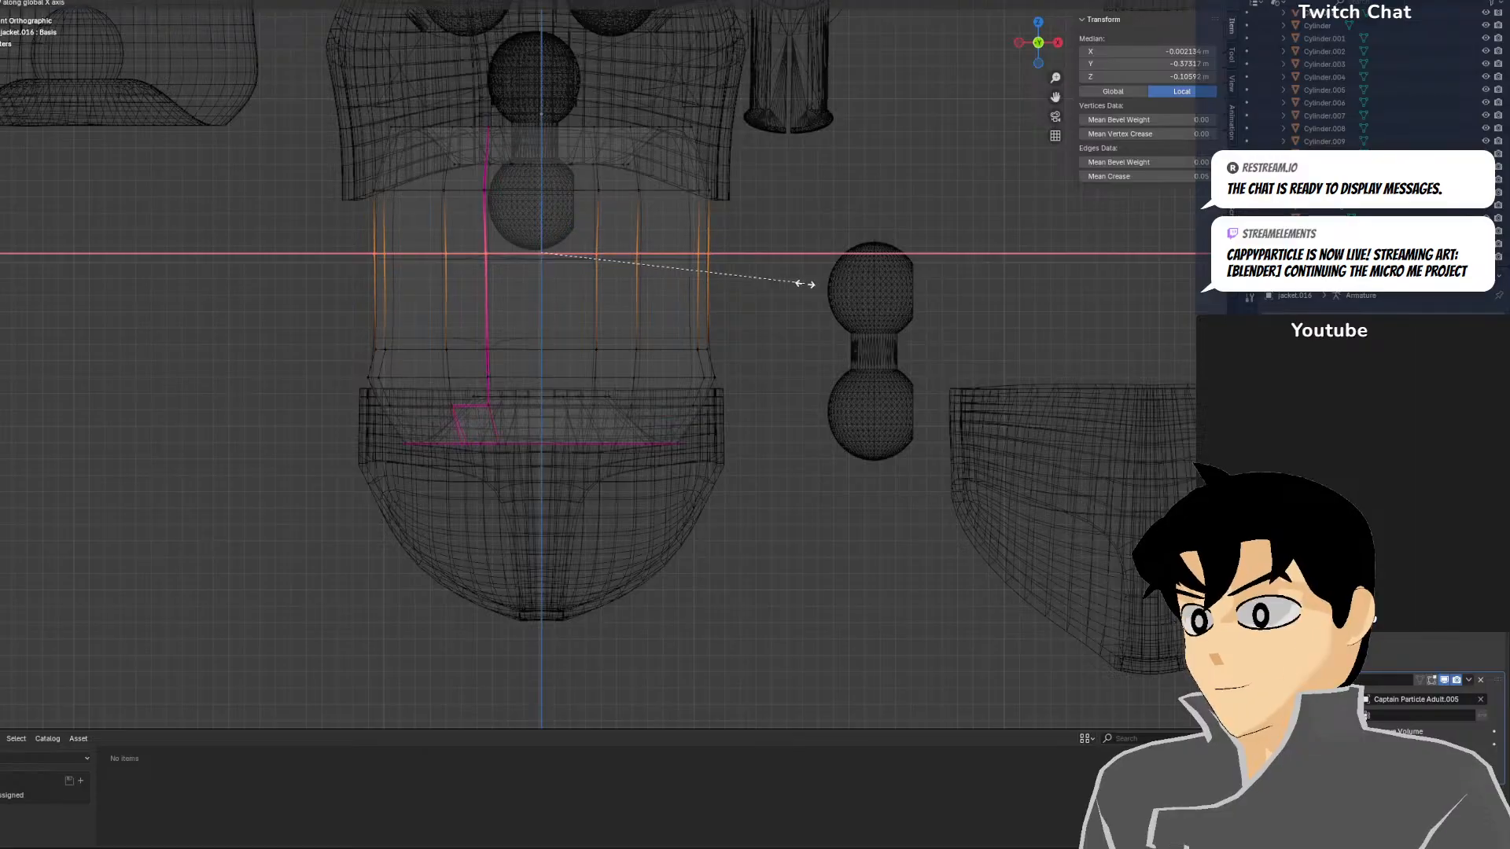
pyautogui.click(791, 288)
pyautogui.hotkey('ctrl', 'z')
pyautogui.hotkey('ctrl', 'z')
pyautogui.hotkey('ctrl', 'z')
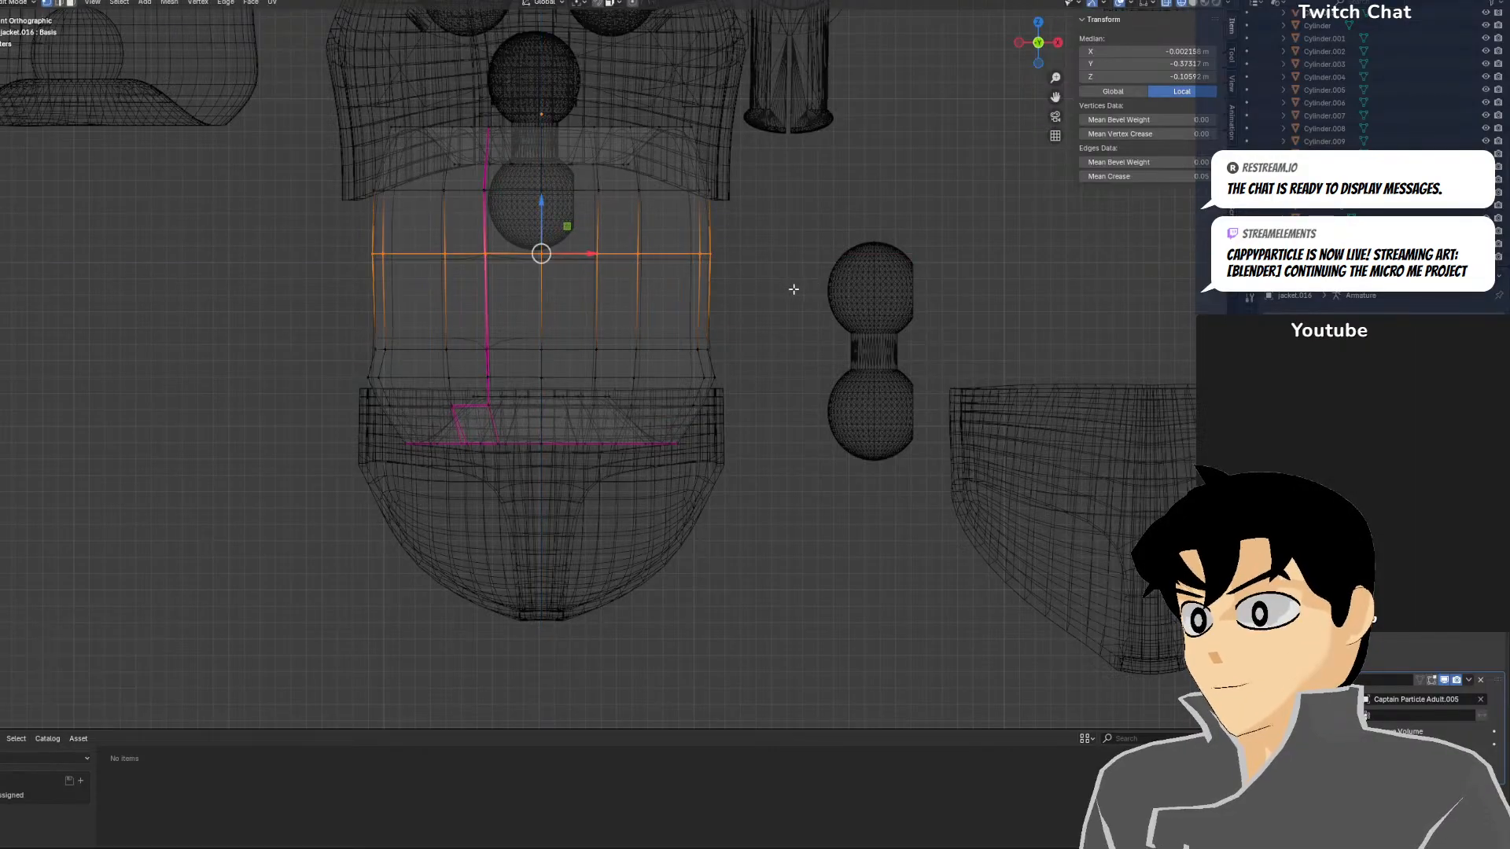
# Scale the waist's second vertex row above the pelvis rim by 0.964 along X and check it in solid shading
pyautogui.click(283, 320)
pyautogui.moveTo(296, 323); pyautogui.dragTo(782, 350)
pyautogui.press('s')
pyautogui.press('x')
pyautogui.click(769, 326)
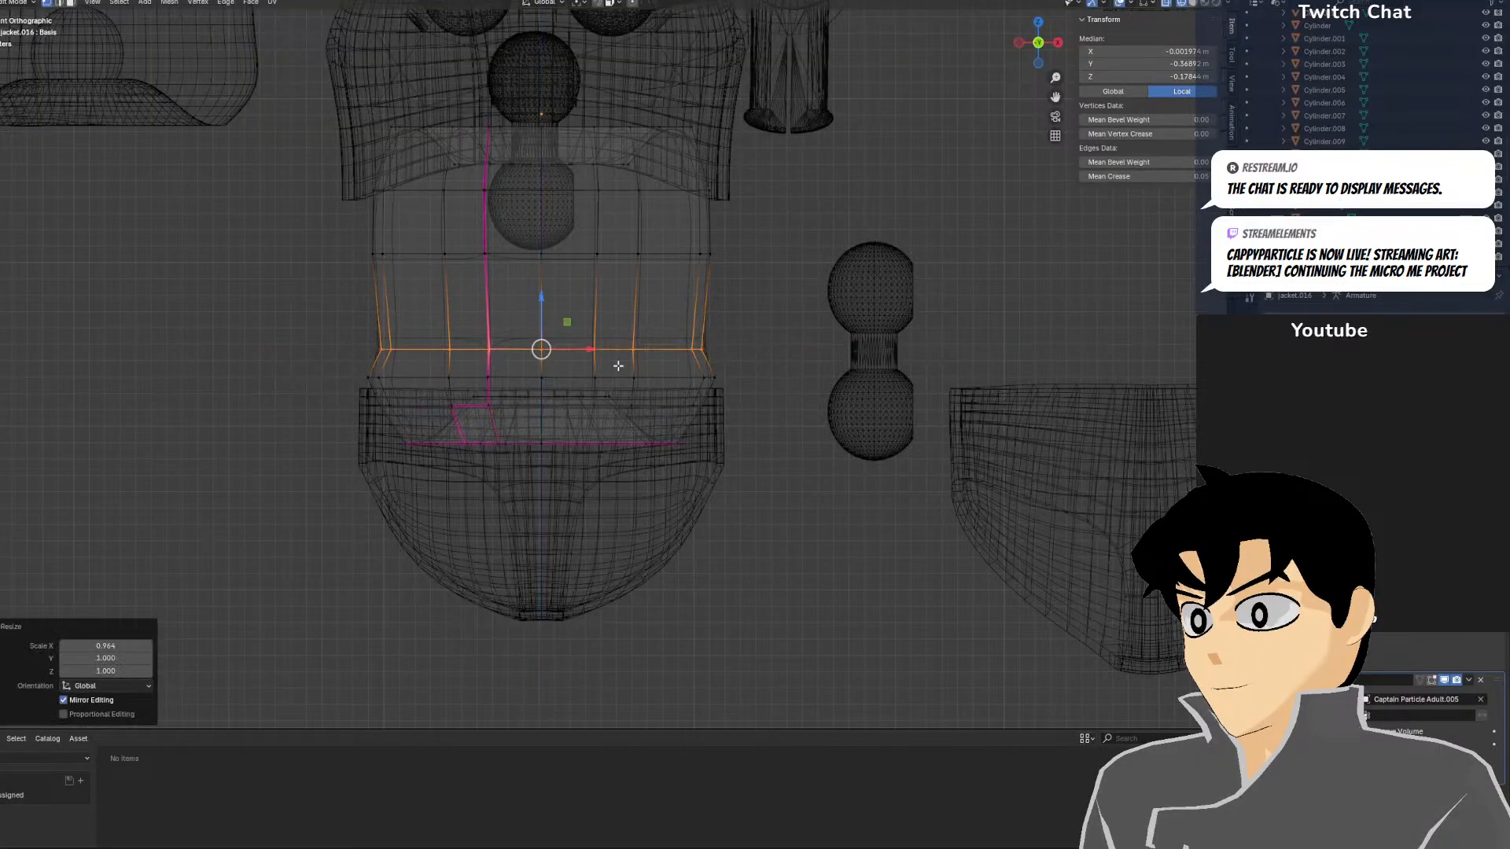
pyautogui.click(759, 286)
pyautogui.hotkey('shift', 'z')
pyautogui.moveTo(873, 366); pyautogui.dragTo(1153, 359, button='middle')
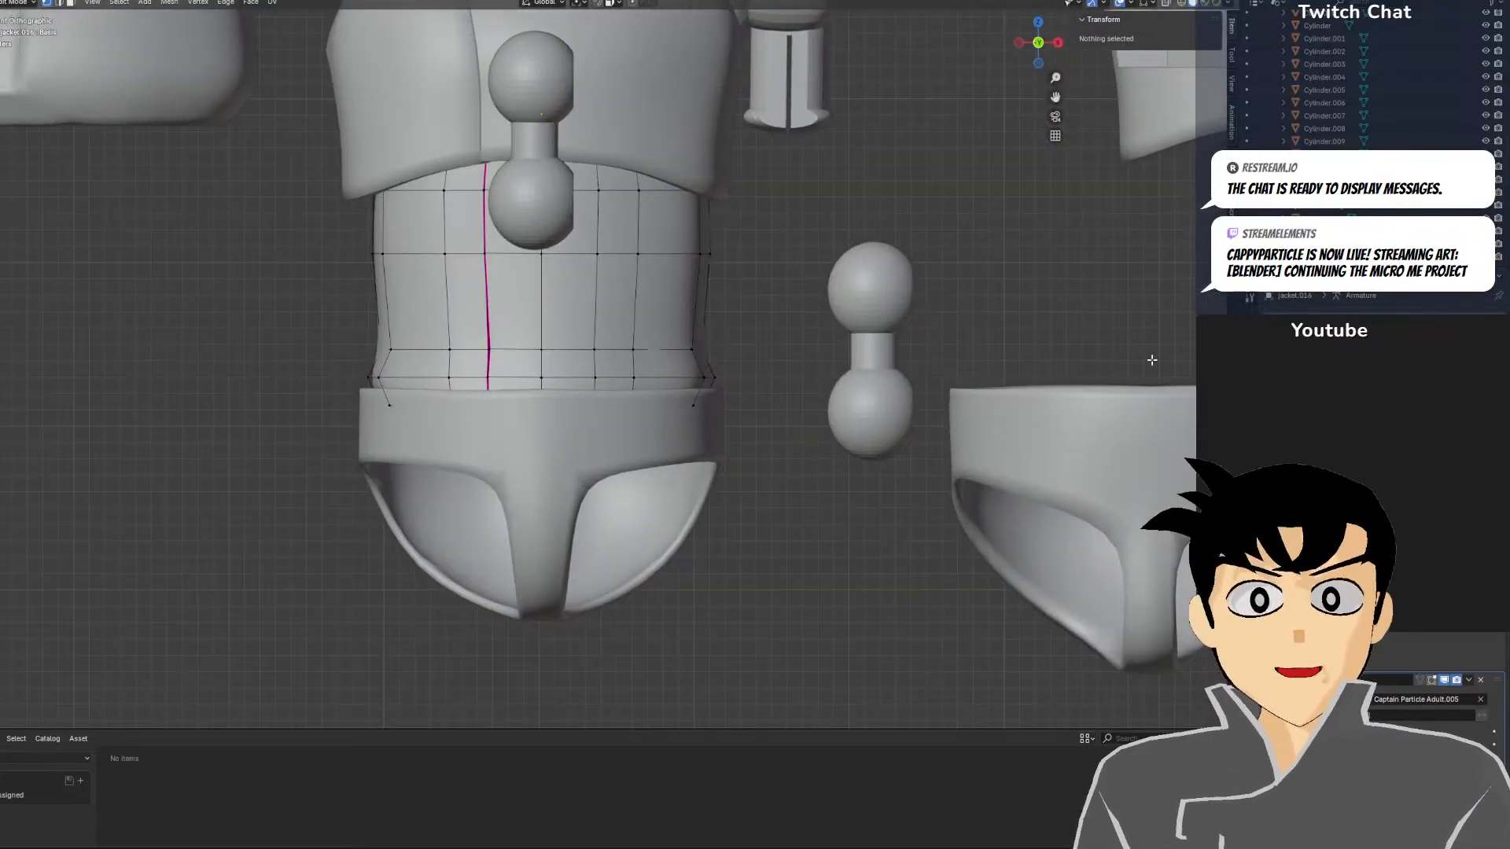
pyautogui.press('KP_3')
pyautogui.moveTo(513, 249); pyautogui.dragTo(724, 309, button='middle')
# Scale the whole waist row directly above the pelvis rim by 0.946 along X and inspect it in solid shading
pyautogui.press('KP_1')
pyautogui.hotkey('shift', 'z')
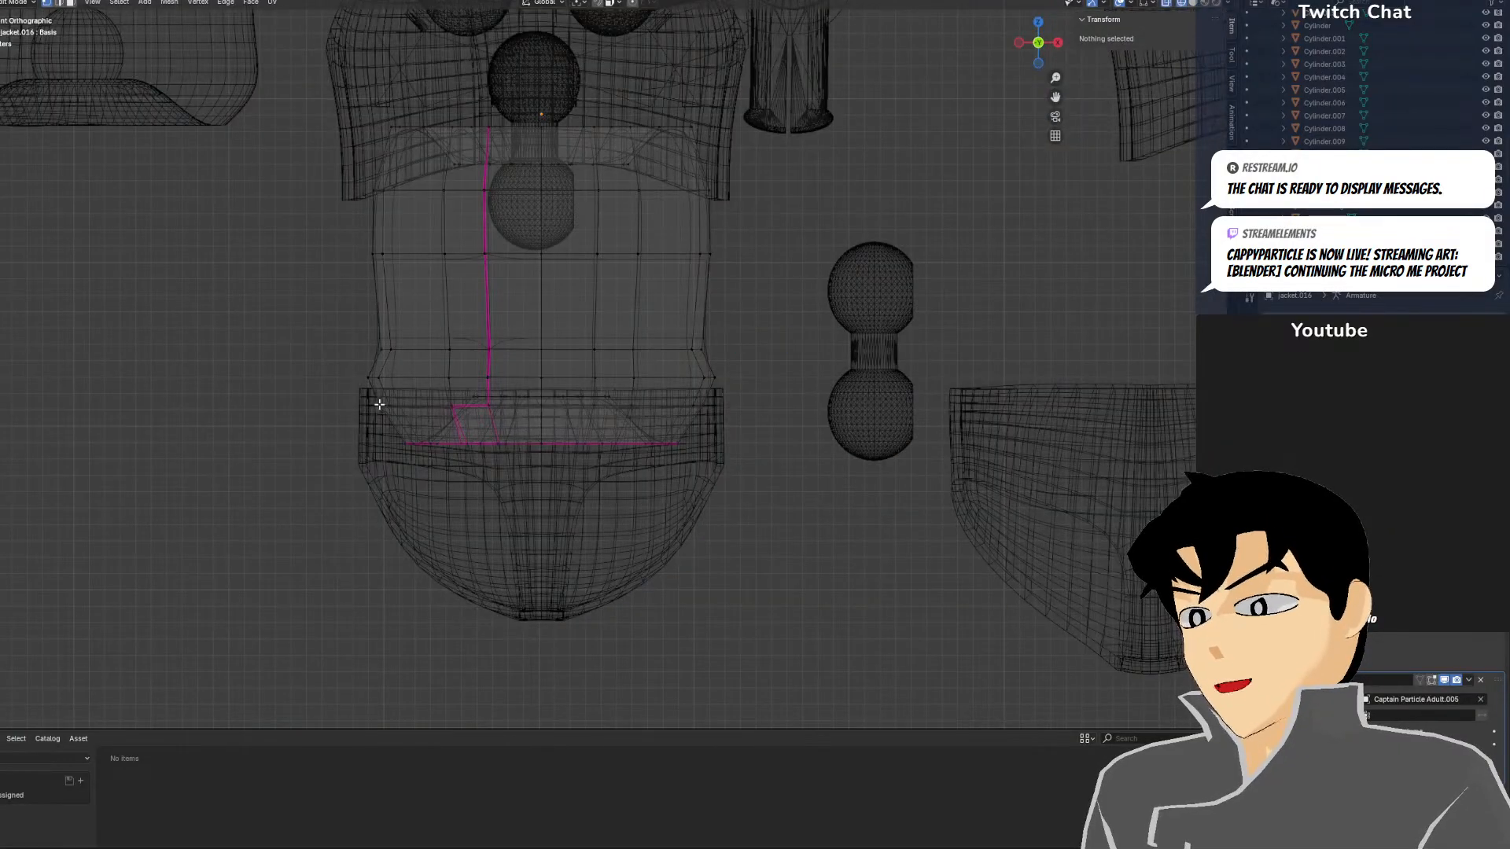
pyautogui.scroll(3, 377, 404)
pyautogui.moveTo(111, 371); pyautogui.dragTo(943, 396)
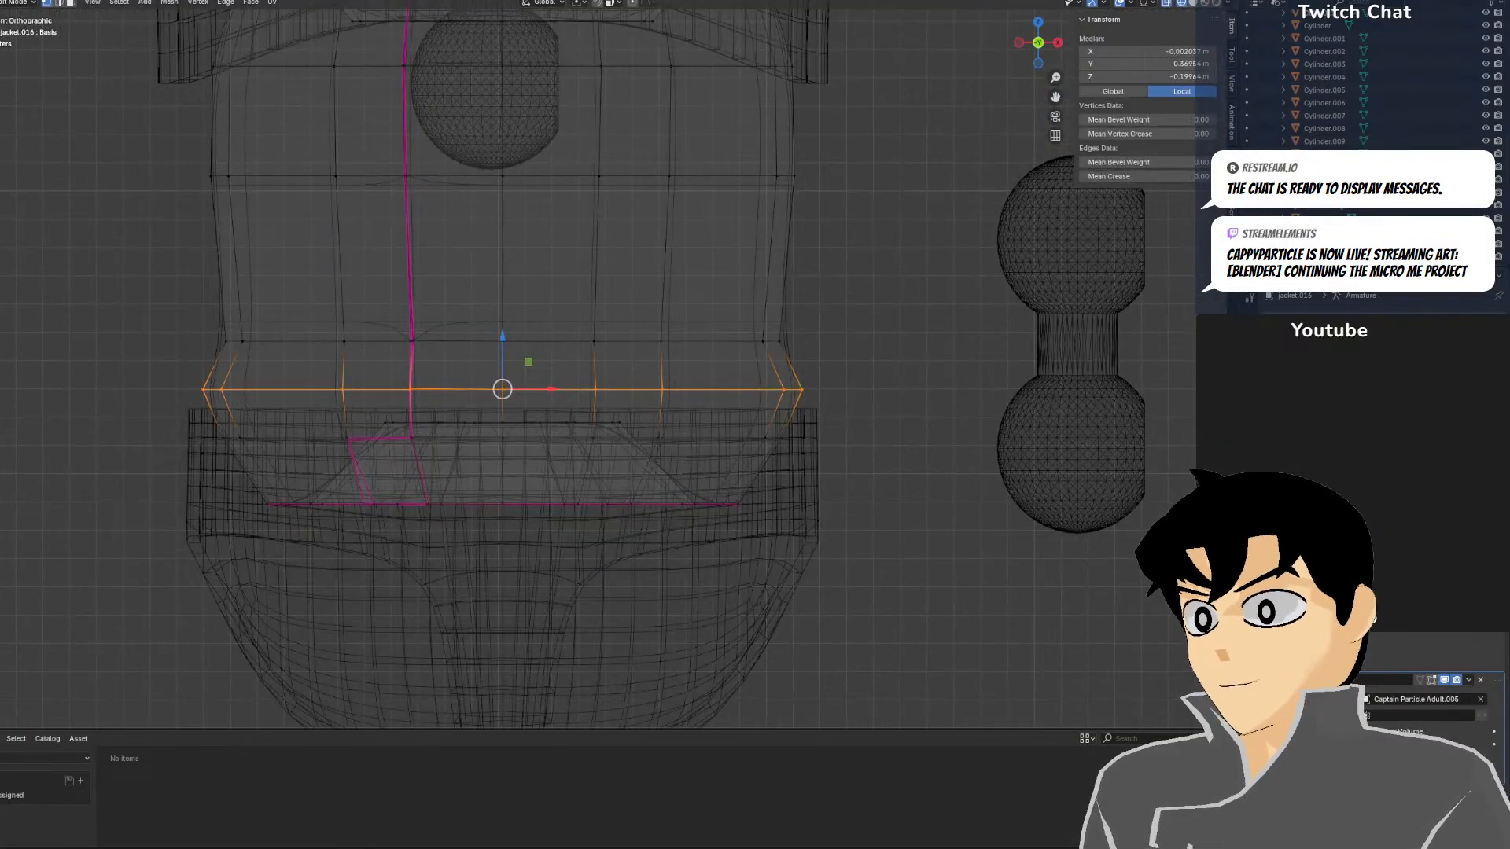
pyautogui.press('s')
pyautogui.press('x')
pyautogui.click(910, 393)
pyautogui.hotkey('shift', 'z')
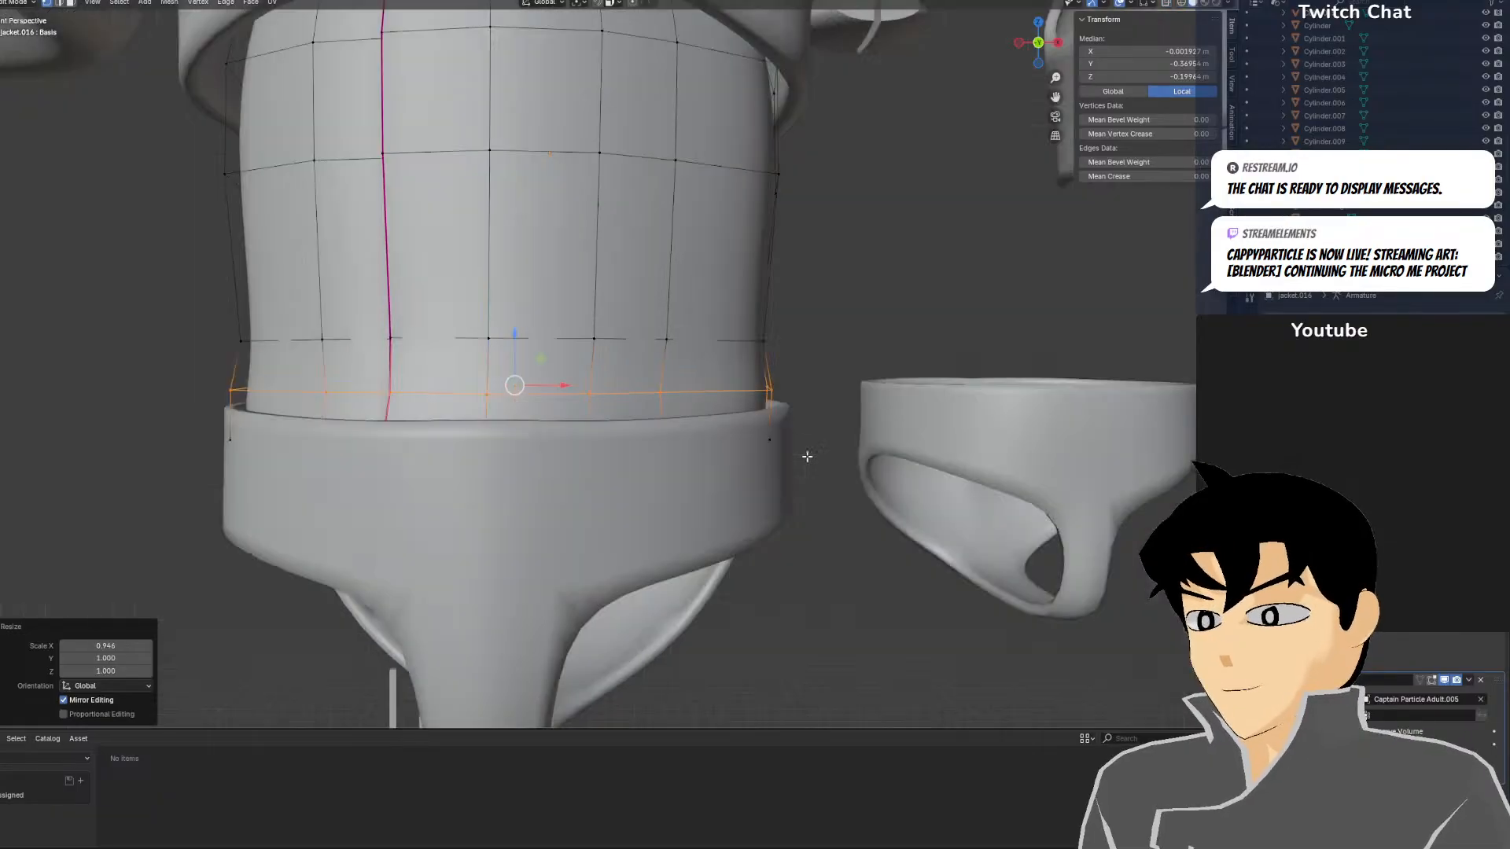
pyautogui.moveTo(802, 449)
pyautogui.mouseDown(button='middle')
pyautogui.moveTo(579, 501)
pyautogui.moveTo(646, 506)
pyautogui.mouseUp(button='middle')
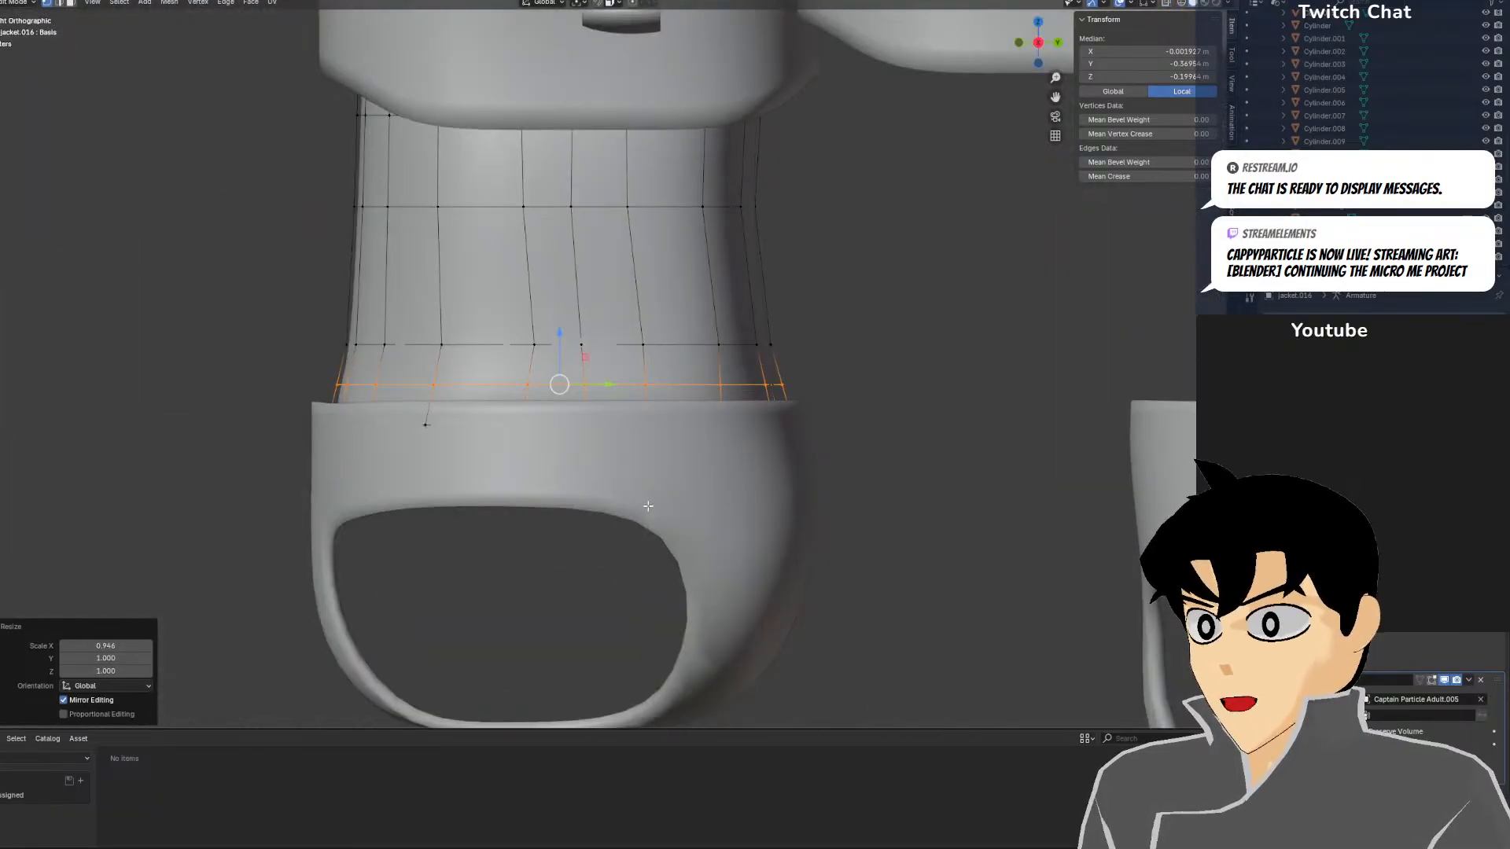
# Select the waist's lower vertices from the row above the pelvis rim downward in side view and scale them along Y
pyautogui.press('s')
pyautogui.rightClick(798, 455)
pyautogui.hotkey('shift', 'z')
pyautogui.click(264, 370)
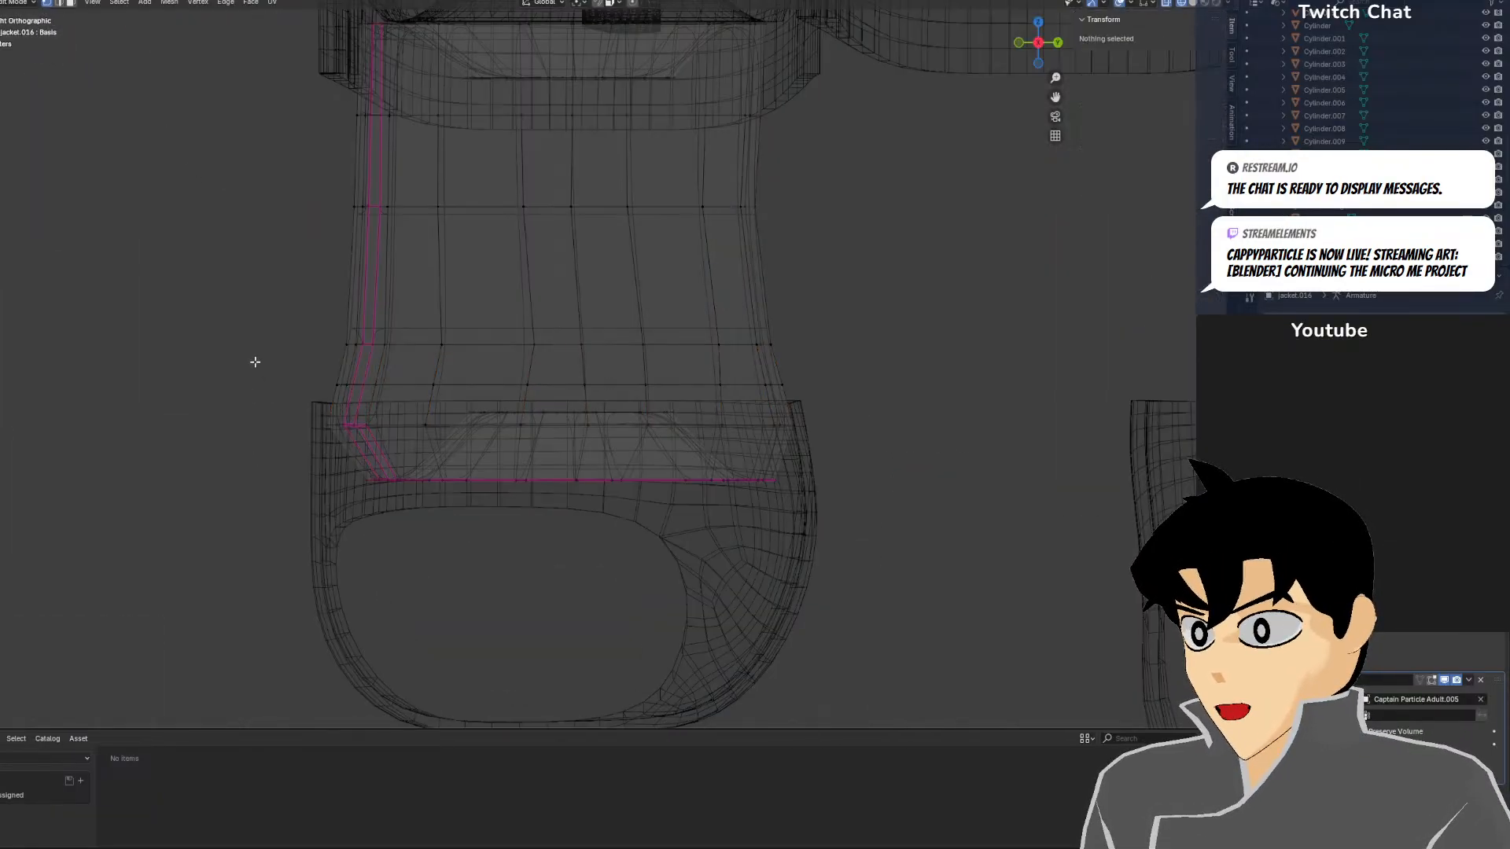
pyautogui.moveTo(266, 350); pyautogui.dragTo(998, 541)
pyautogui.press('s')
pyautogui.press('y')
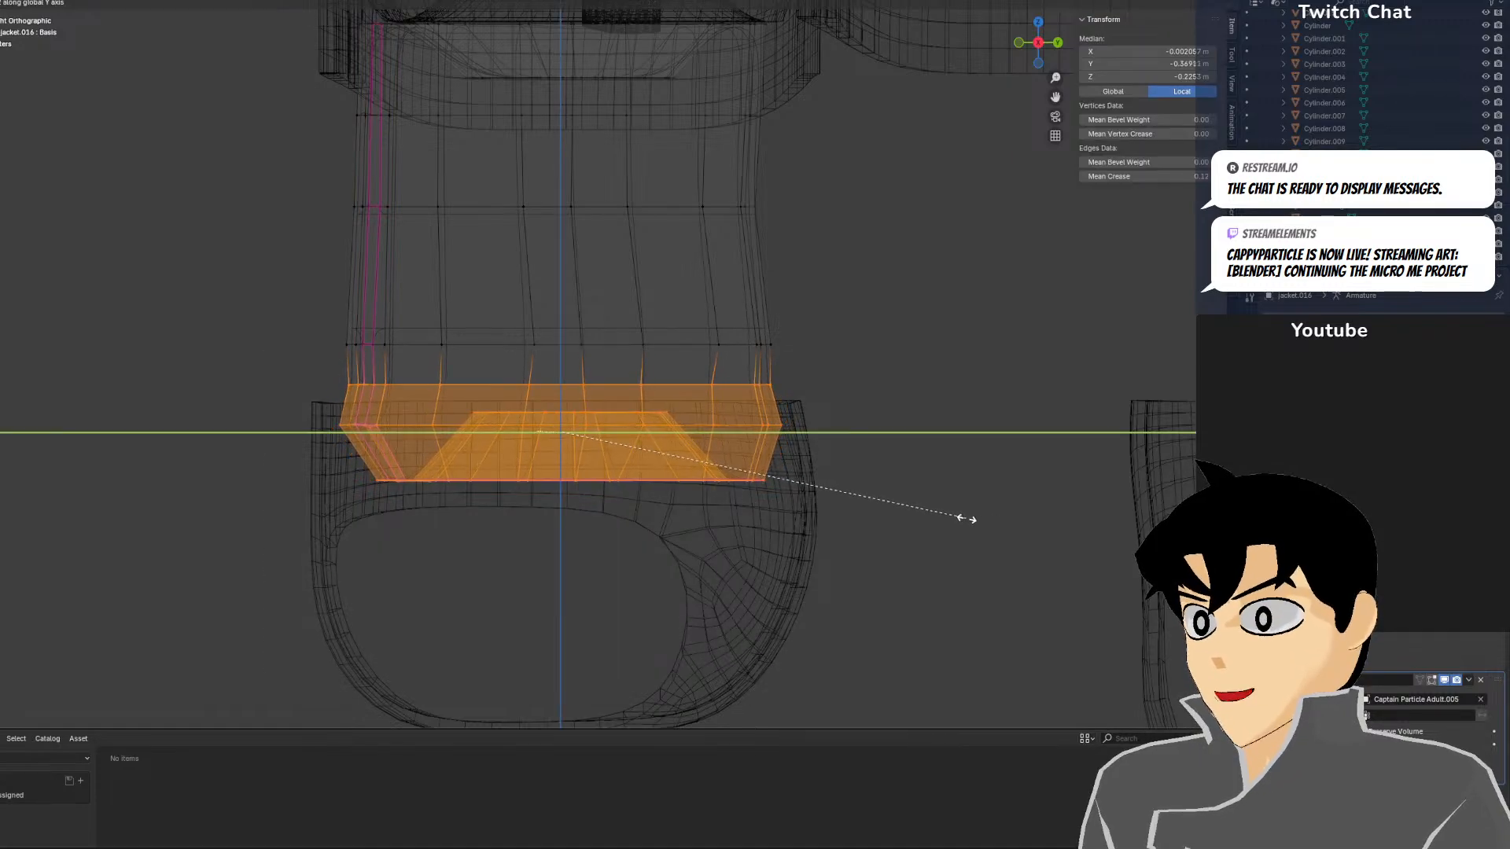
pyautogui.click(967, 519)
# Scale only the waist row directly above the pelvis rim by 1.040 along Y and check it in solid shading
pyautogui.click(253, 379)
pyautogui.moveTo(266, 372); pyautogui.dragTo(670, 390)
pyautogui.press('s')
pyautogui.press('y')
pyautogui.click(880, 402)
pyautogui.press('z')
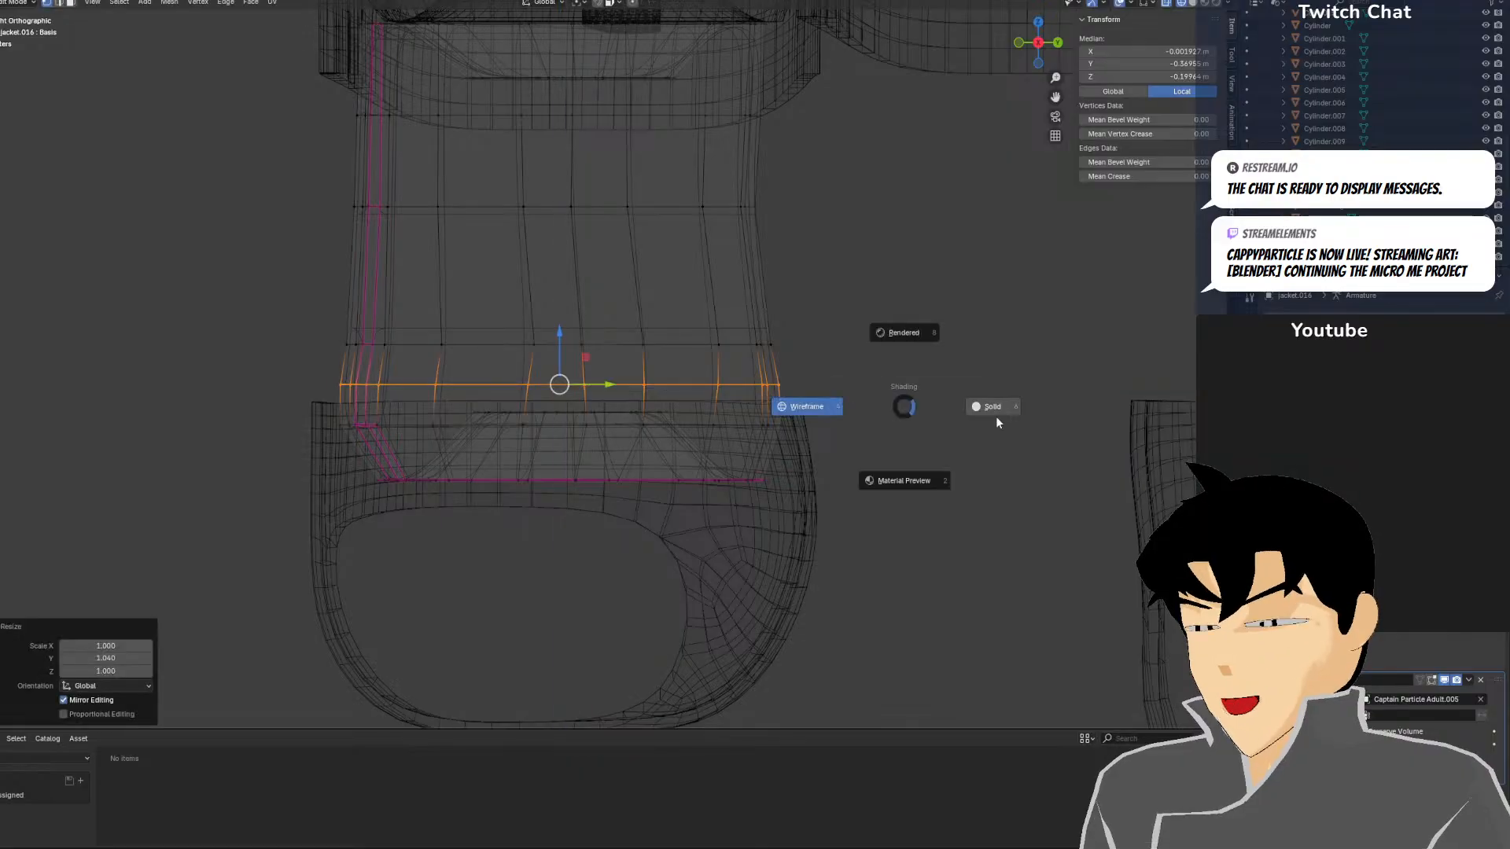
pyautogui.click(995, 417)
pyautogui.moveTo(996, 417)
pyautogui.mouseDown(button='middle')
pyautogui.moveTo(870, 488)
pyautogui.moveTo(982, 485)
pyautogui.mouseUp(button='middle')
# Scale the same waist row above the pelvis rim by 0.979 along X in front view
pyautogui.press('KP_1')
pyautogui.press('KP_2')
pyautogui.press('KP_1')
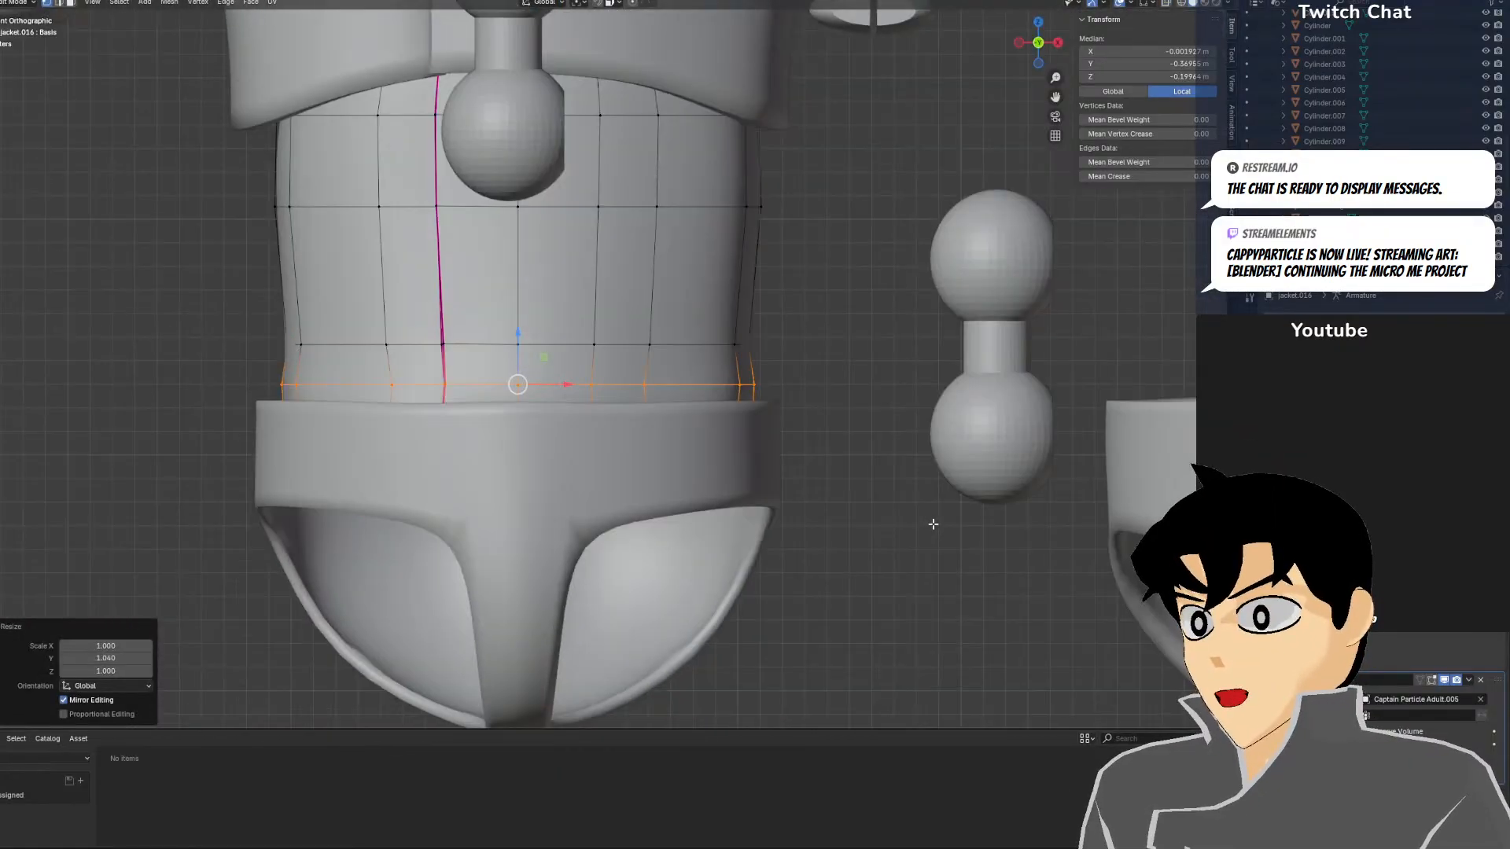
pyautogui.press('s')
pyautogui.press('x')
pyautogui.click(940, 446)
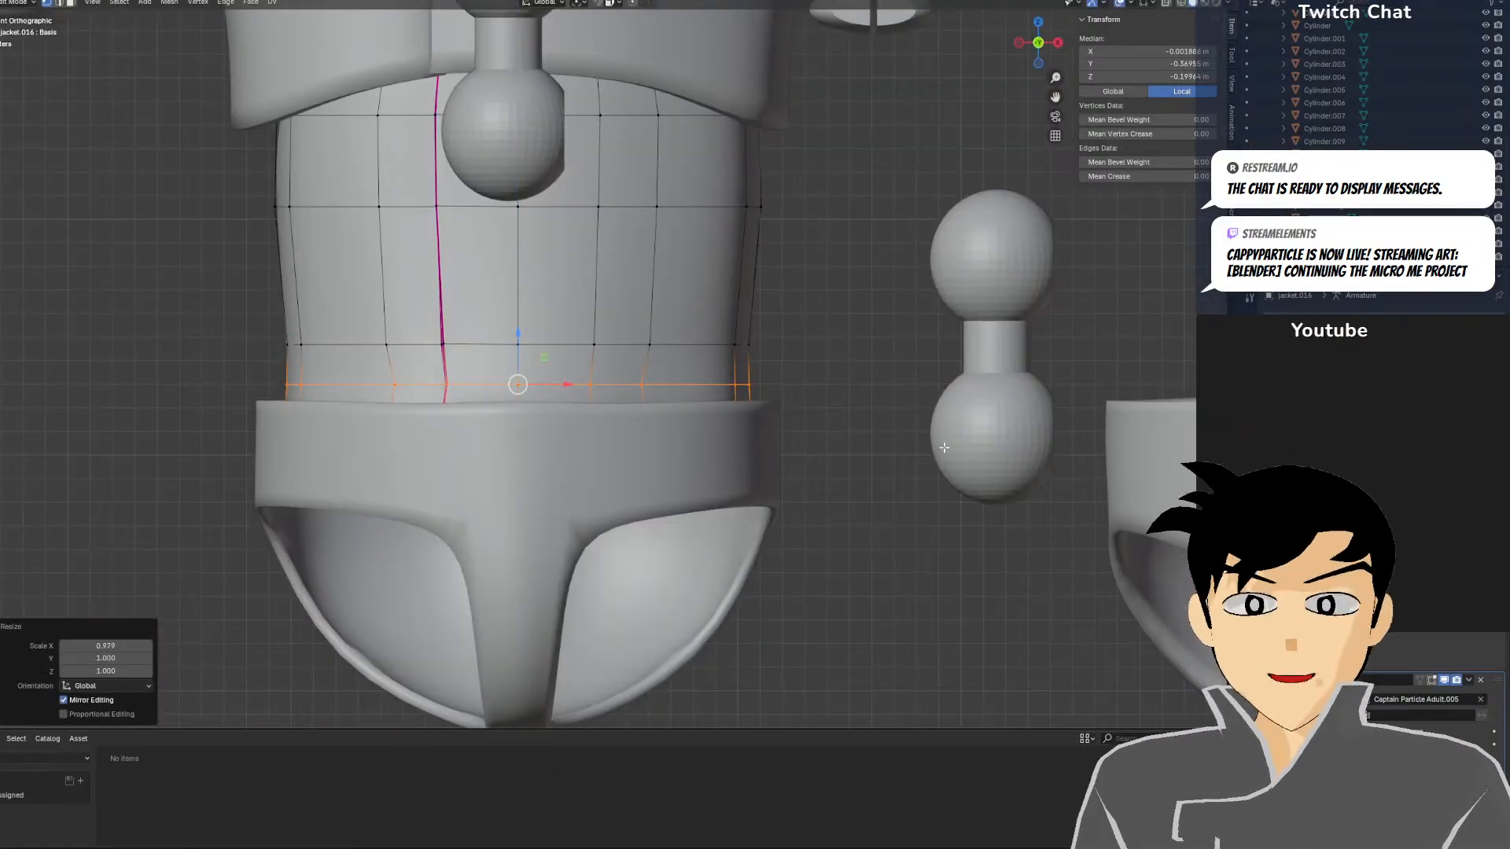
pyautogui.scroll(-2, 748, 303)
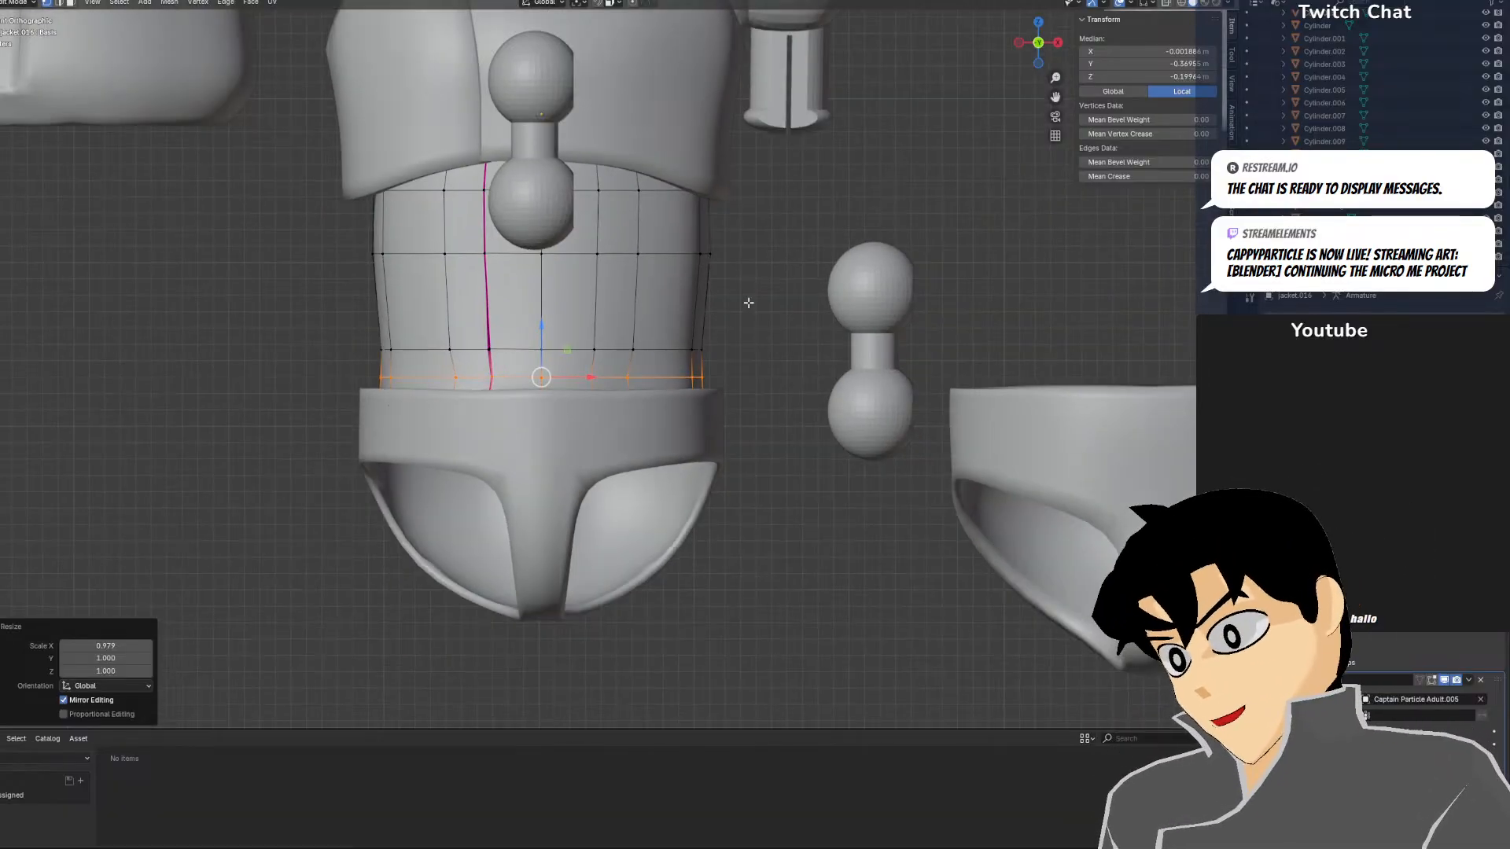
# Deselect the mesh, return the waist to Object Mode and check its fit inside the pelvis
pyautogui.press('z')
pyautogui.keyDown('shift'); pyautogui.moveTo(778, 264); pyautogui.dragTo(790, 301, button='middle'); pyautogui.keyUp('shift')
pyautogui.press('z')
pyautogui.scroll(-2, 801, 304)
pyautogui.click(795, 312)
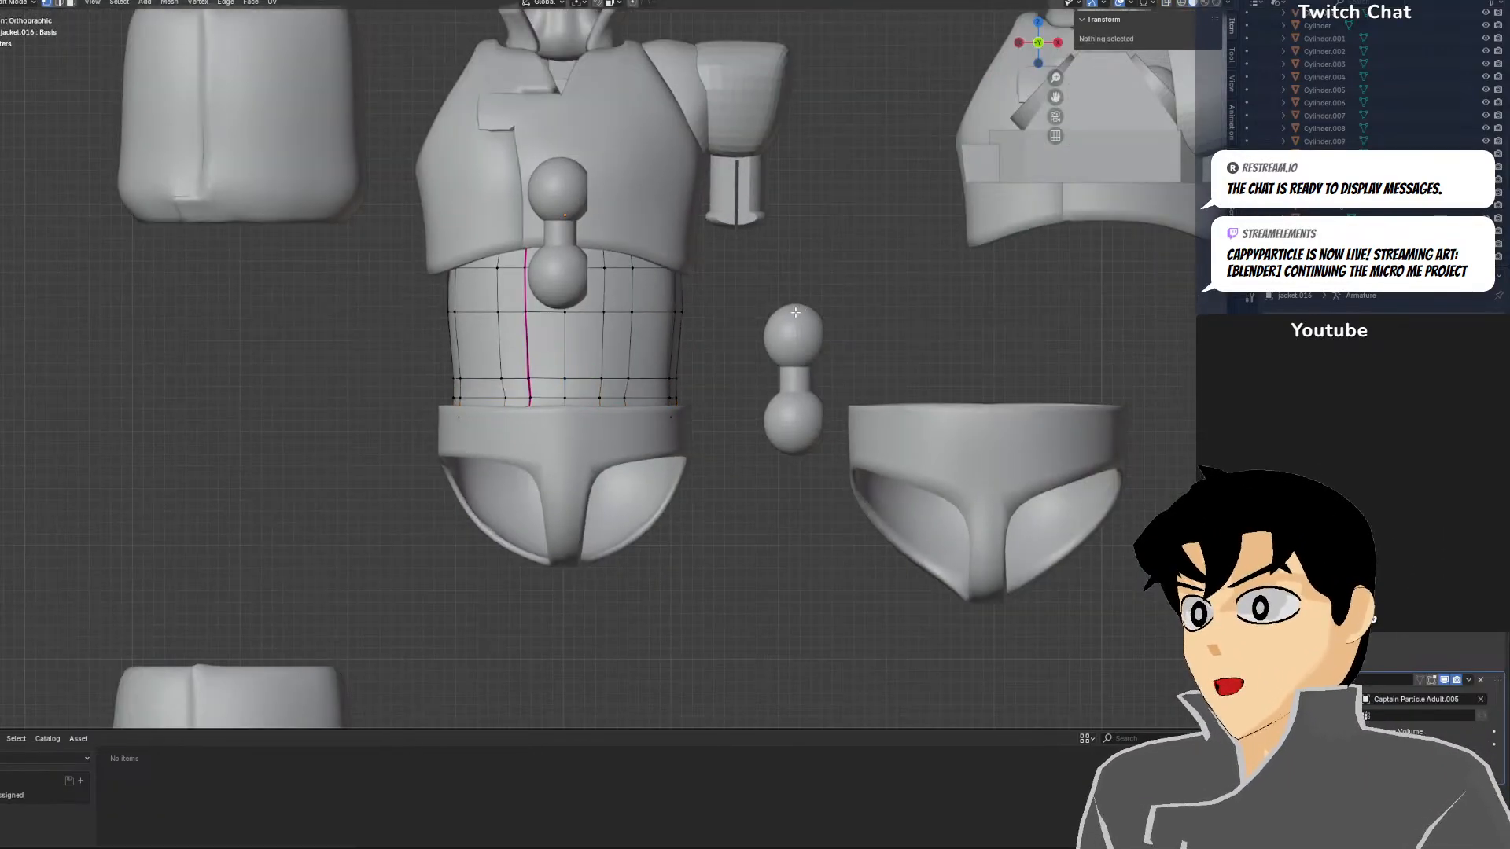
pyautogui.click(7, 3)
pyautogui.click(17, 16)
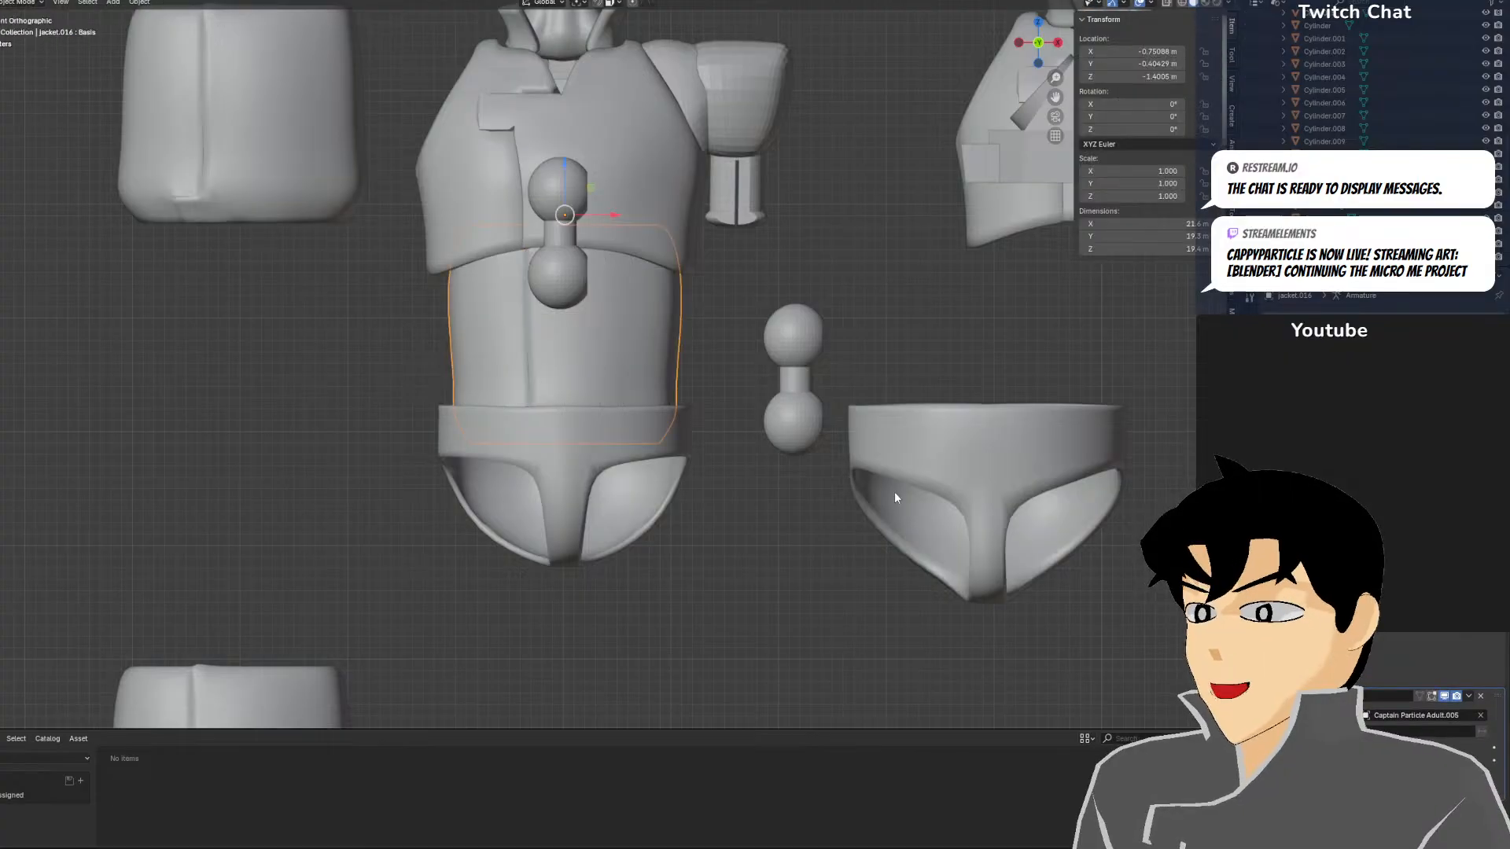
pyautogui.scroll(5, 818, 472)
pyautogui.moveTo(747, 451); pyautogui.dragTo(782, 462, button='middle')
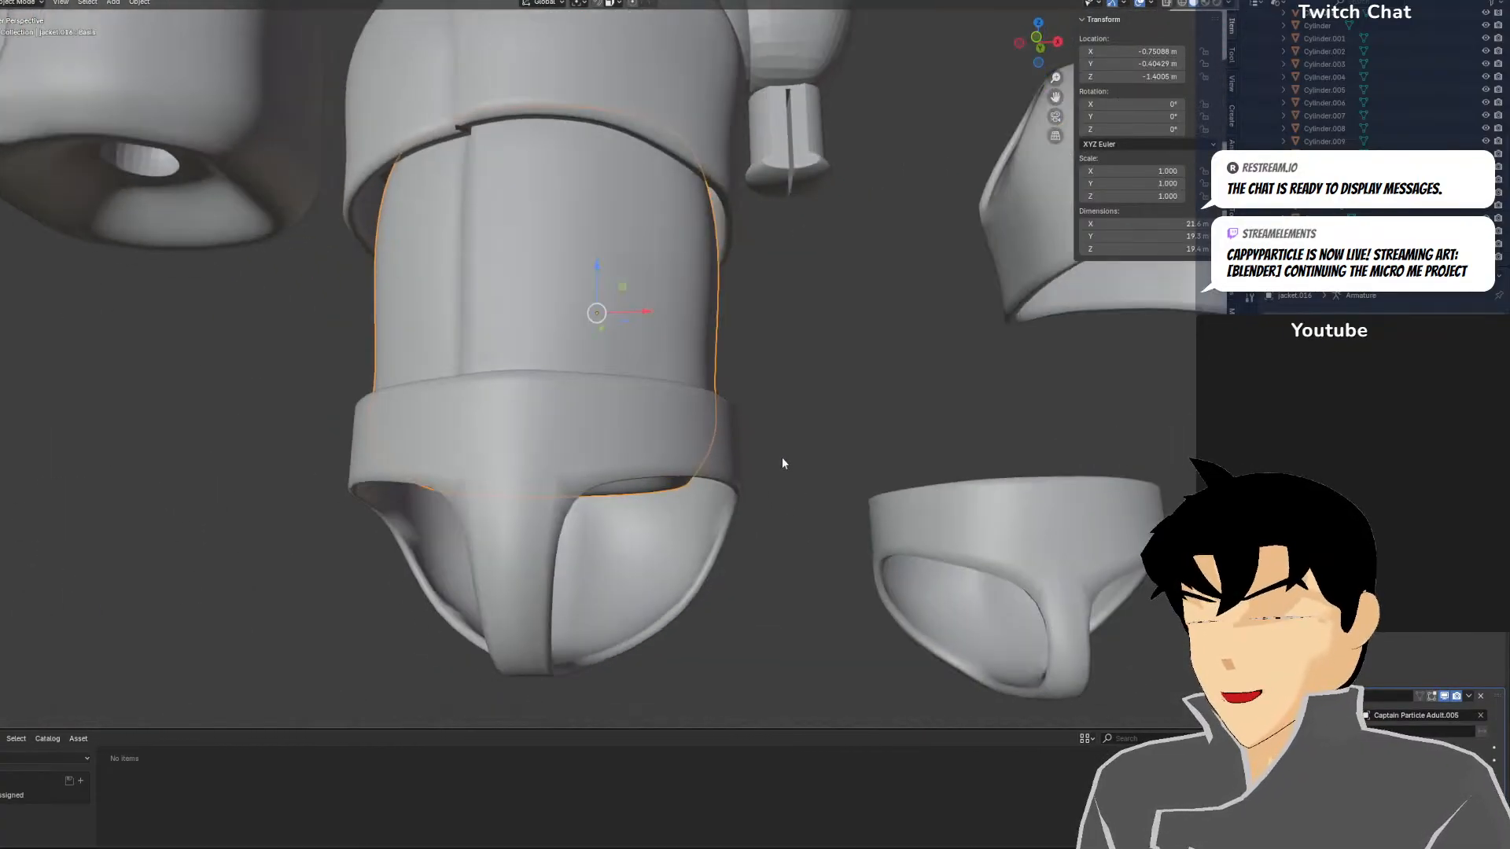
pyautogui.press('KP_1')
pyautogui.scroll(-5, 781, 463)
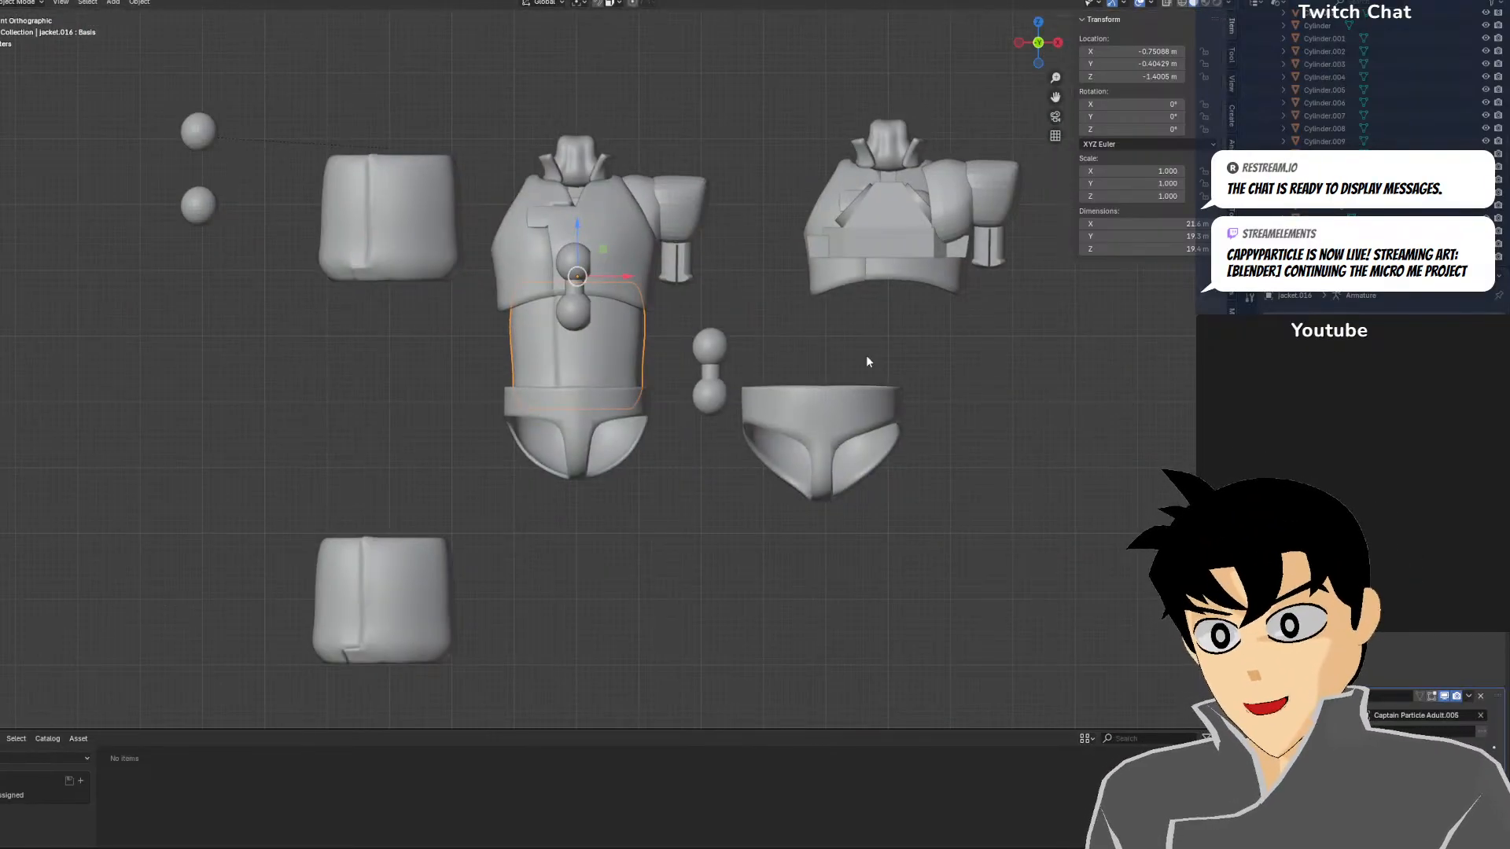
pyautogui.scroll(6, 772, 290)
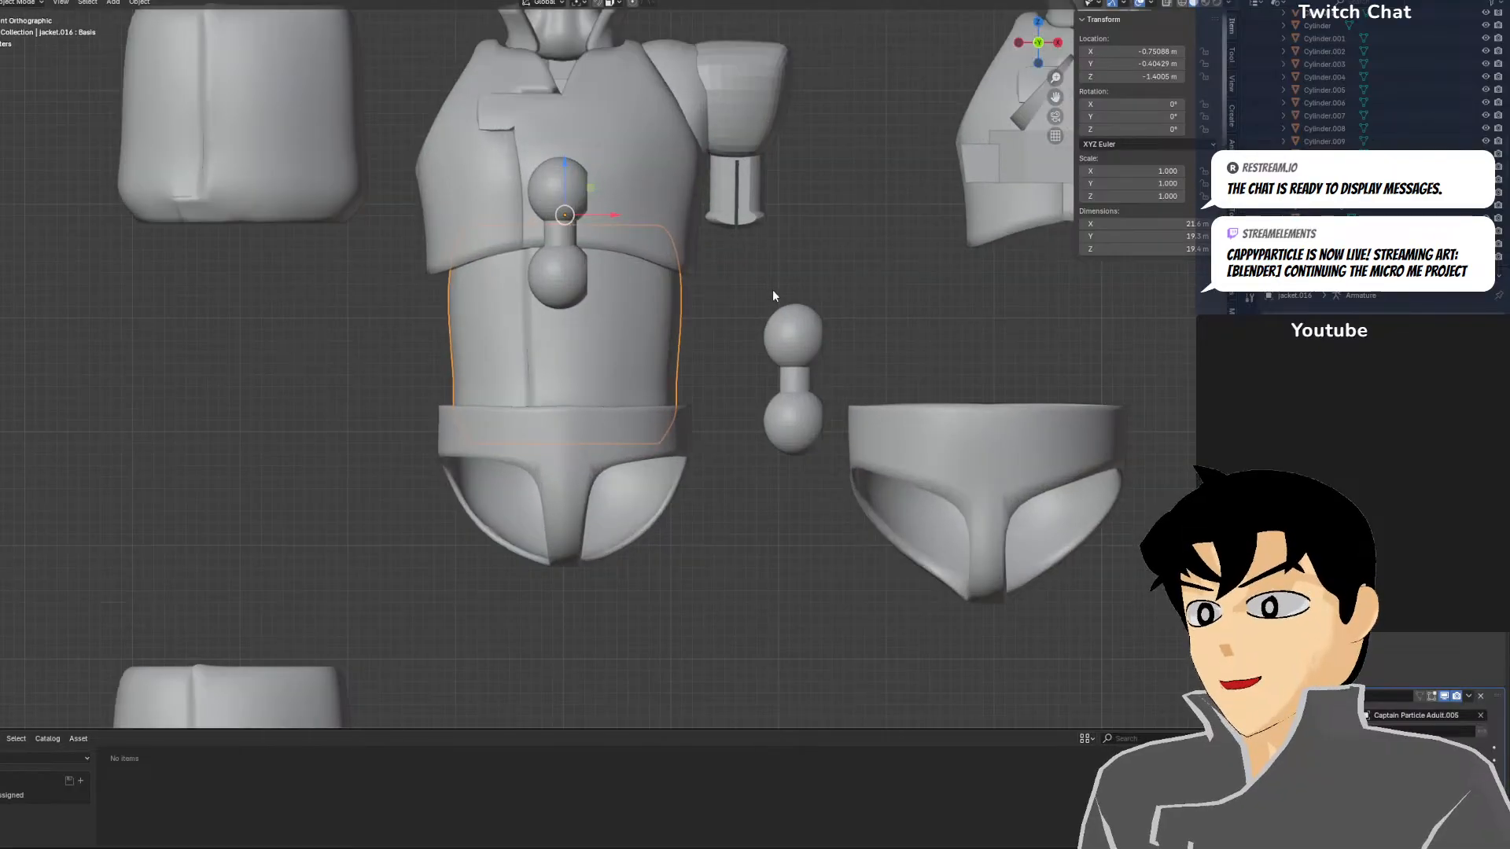
# Select the waist and pelvis pieces together and move them by -1.6045 m along Z
pyautogui.hotkey('shift', 'z')
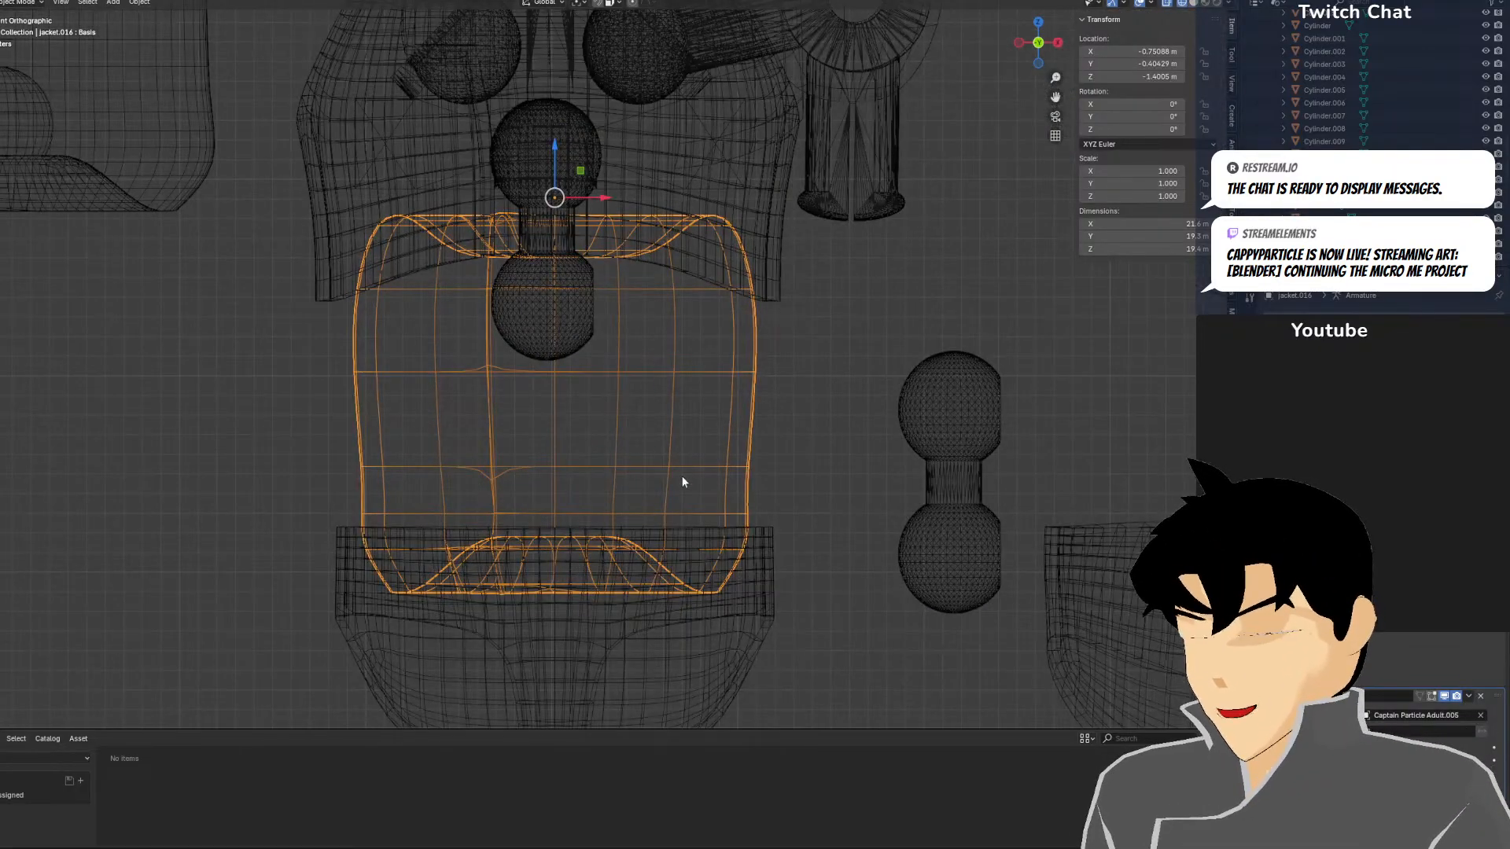
pyautogui.keyDown('shift'); pyautogui.click(628, 610); pyautogui.keyUp('shift')
pyautogui.press('g')
pyautogui.press('z')
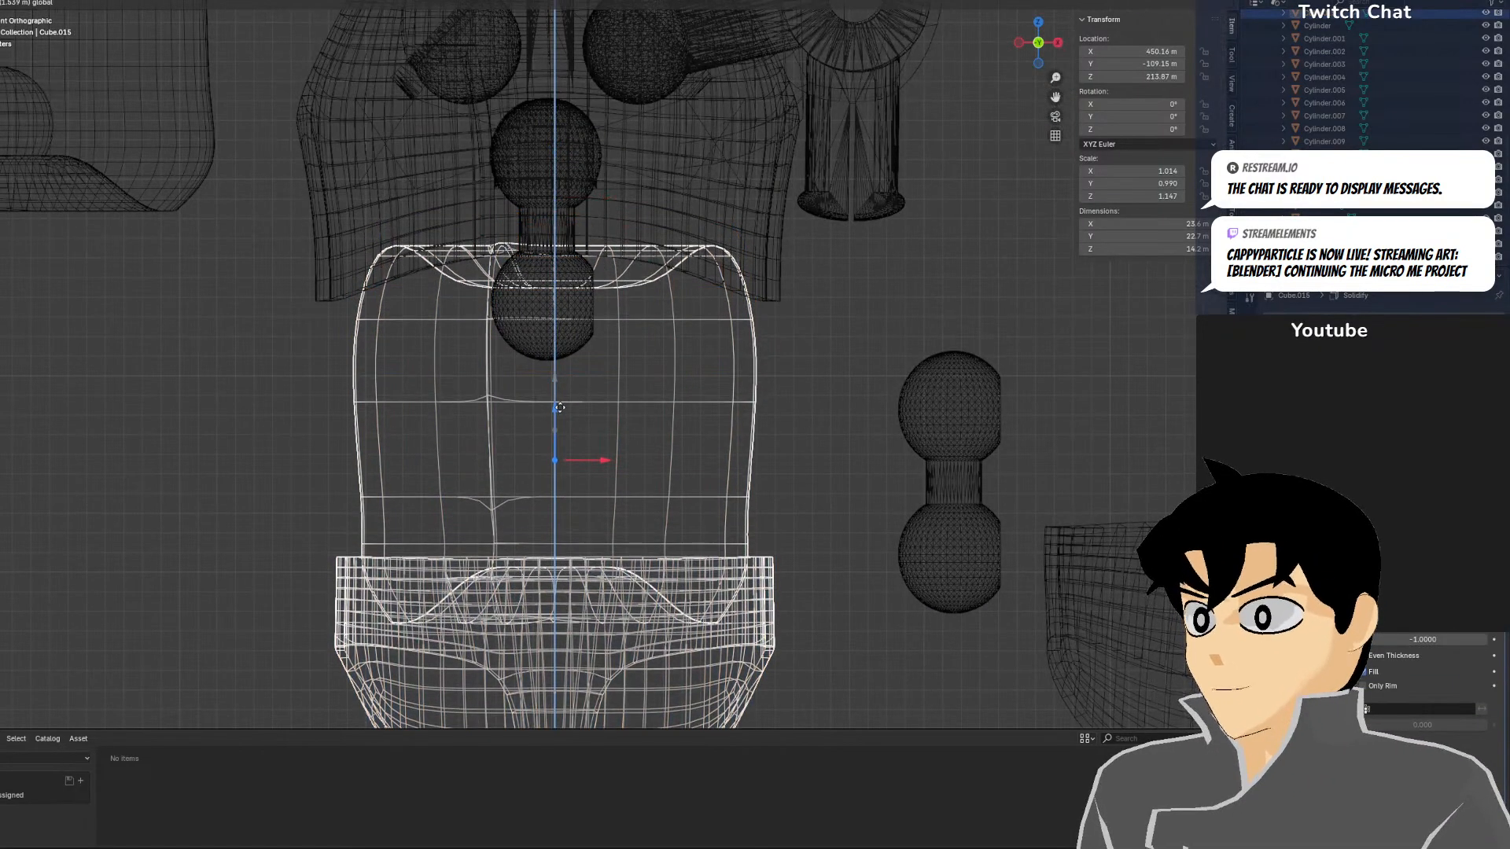
pyautogui.click(558, 409)
pyautogui.hotkey('shift', 'z')
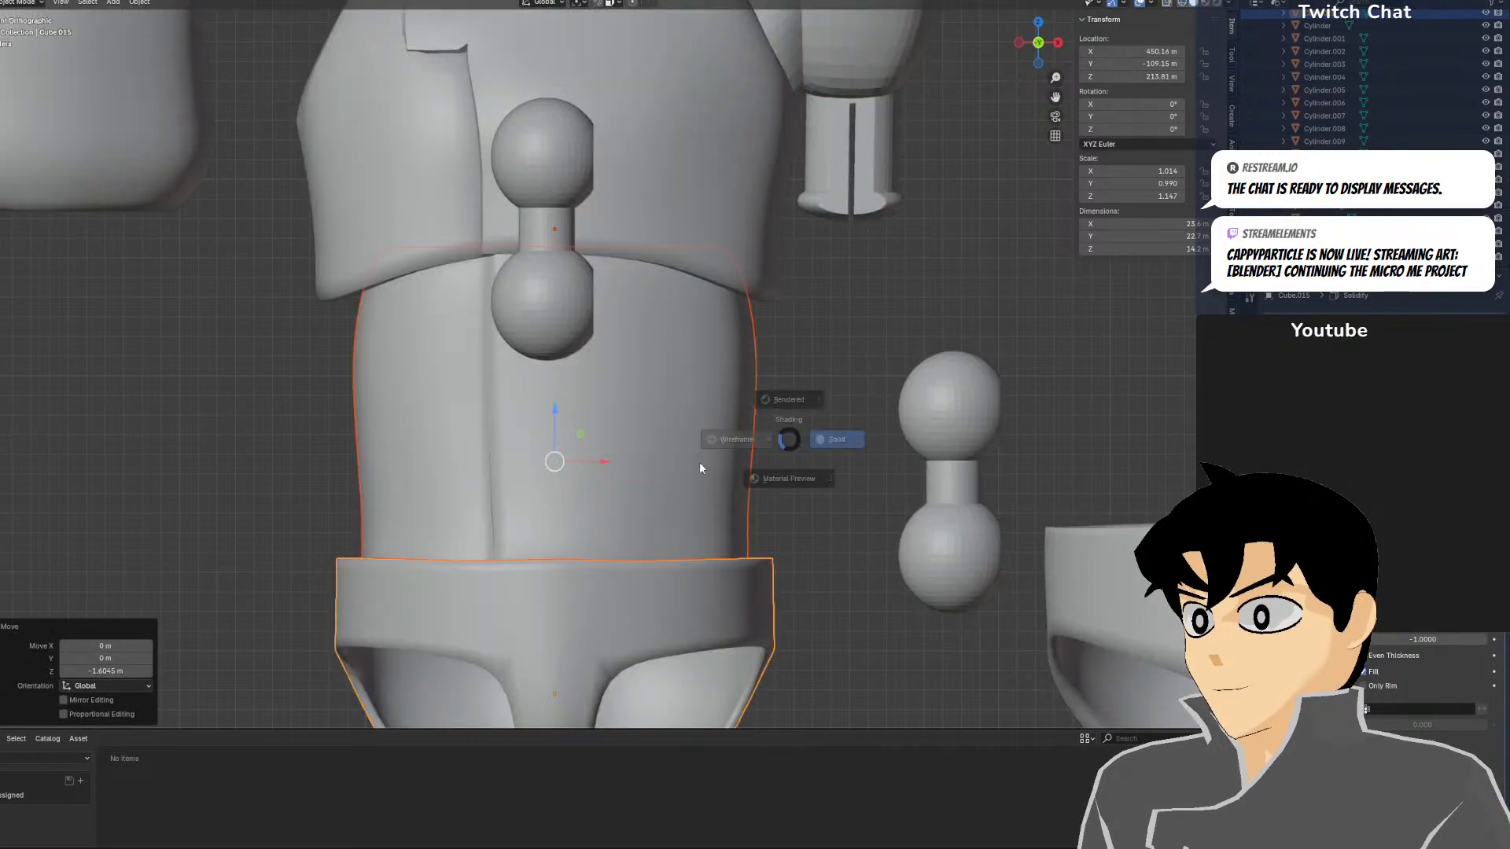
# Shift the selected waist and pelvis by about -0.057 m along X to centre them under the chest
pyautogui.hotkey('shift', 'z')
pyautogui.scroll(3, 683, 346)
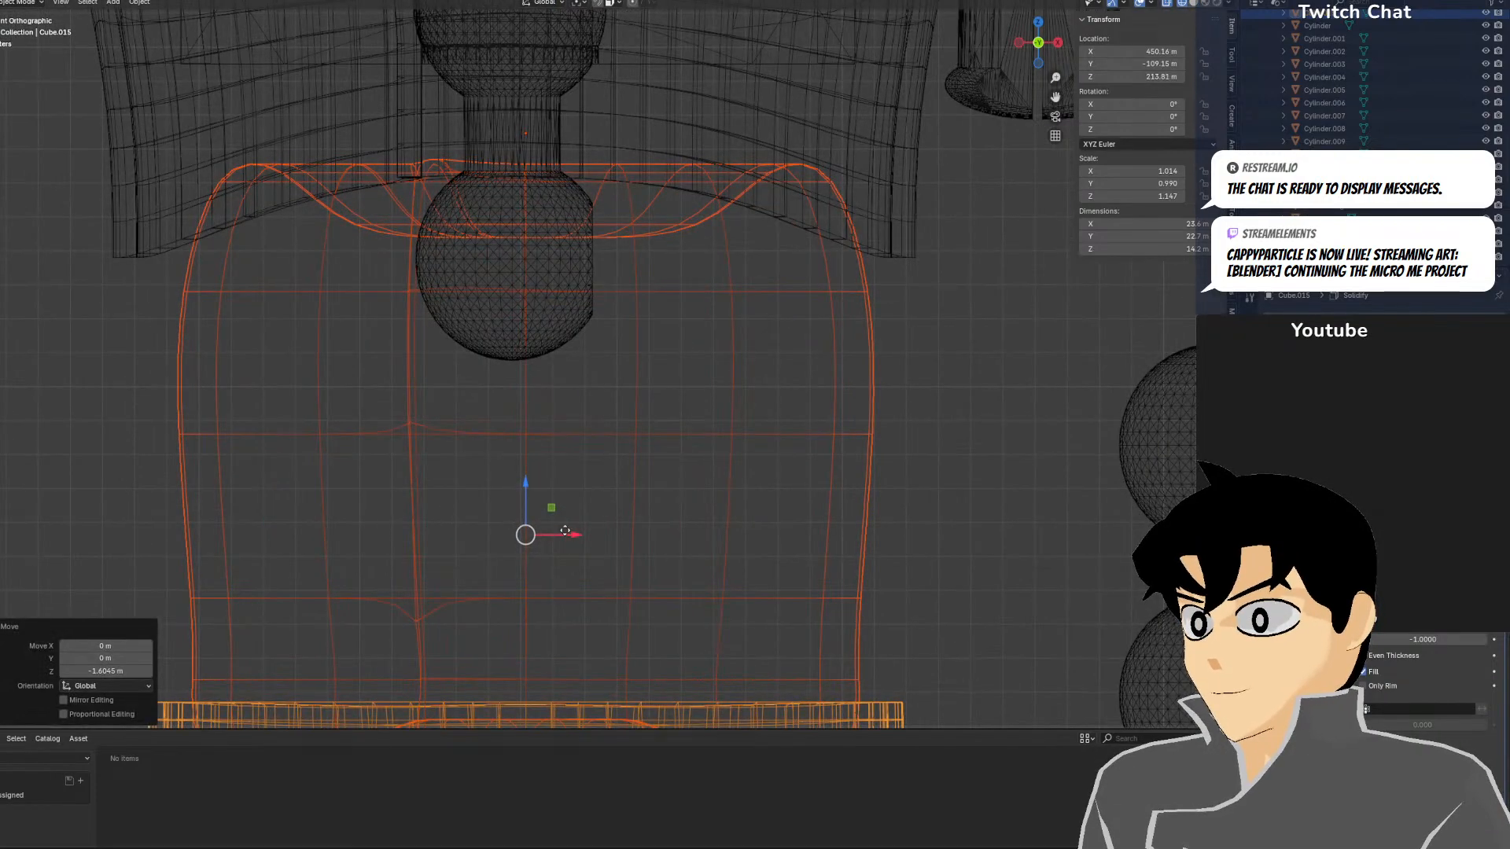
pyautogui.moveTo(565, 531); pyautogui.dragTo(563, 544)
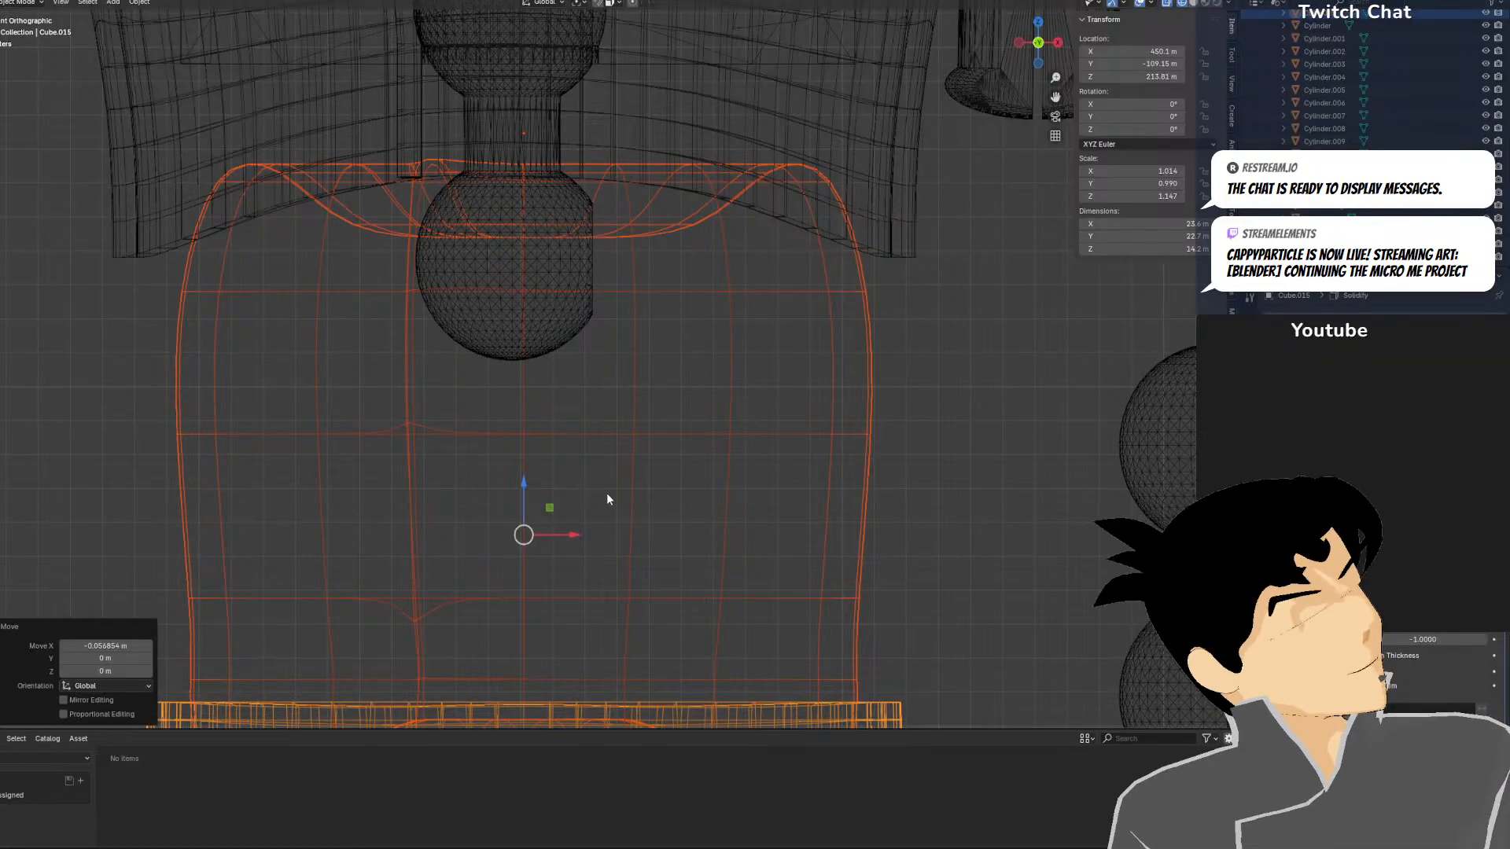
pyautogui.hotkey('shift', 'z')
pyautogui.scroll(-3, 928, 403)
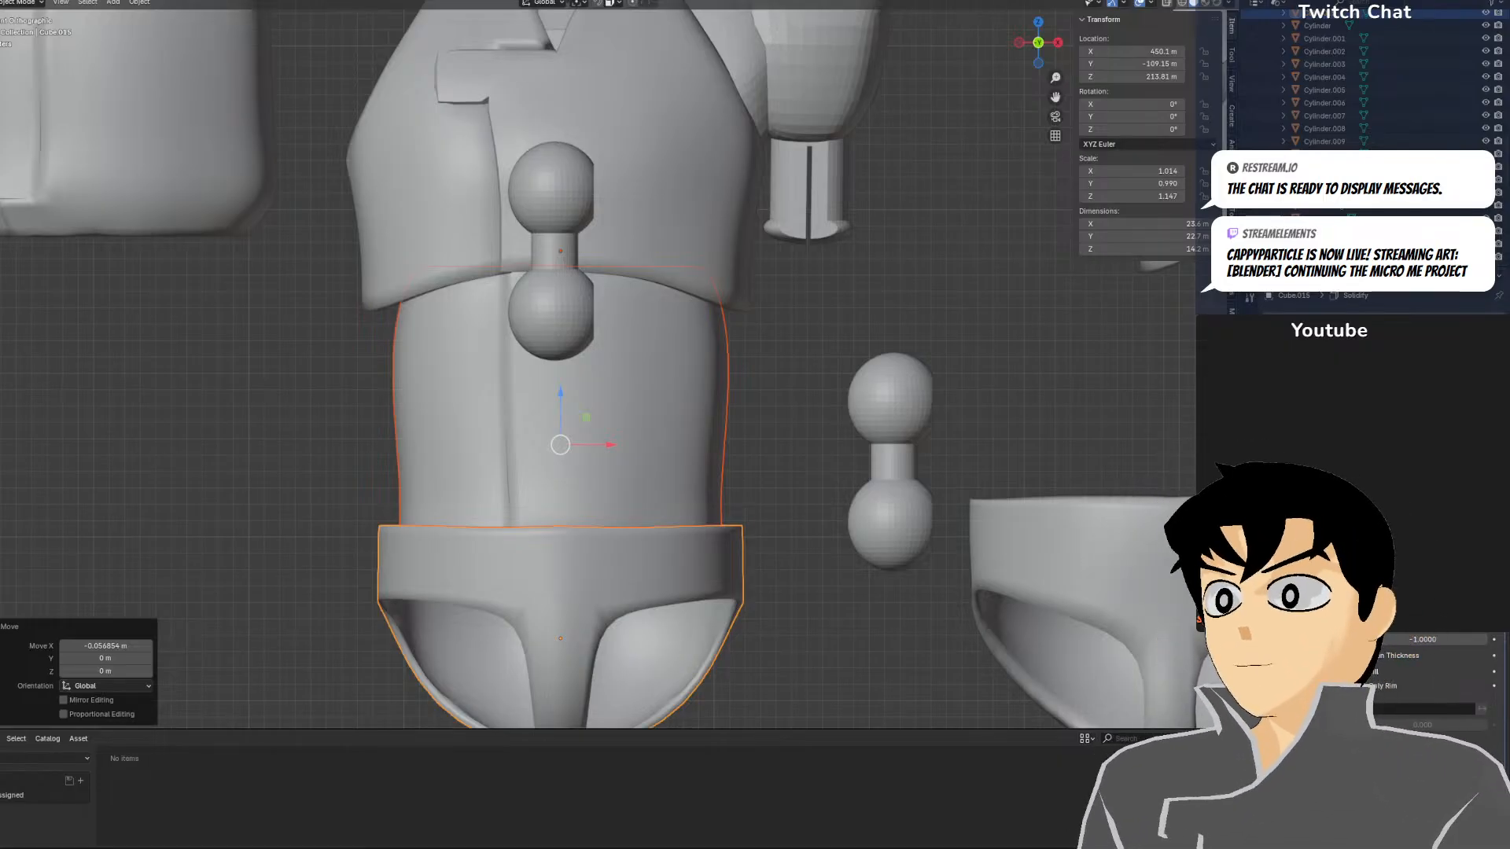
# Select only the waist piece in wireframe, try moving it, and inspect the torso in solid shading
pyautogui.scroll(-5, 894, 492)
pyautogui.moveTo(832, 263); pyautogui.dragTo(961, 379, button='middle')
pyautogui.press('KP_1')
pyautogui.press('z')
pyautogui.click(722, 367)
pyautogui.click(561, 375)
pyautogui.press('g')
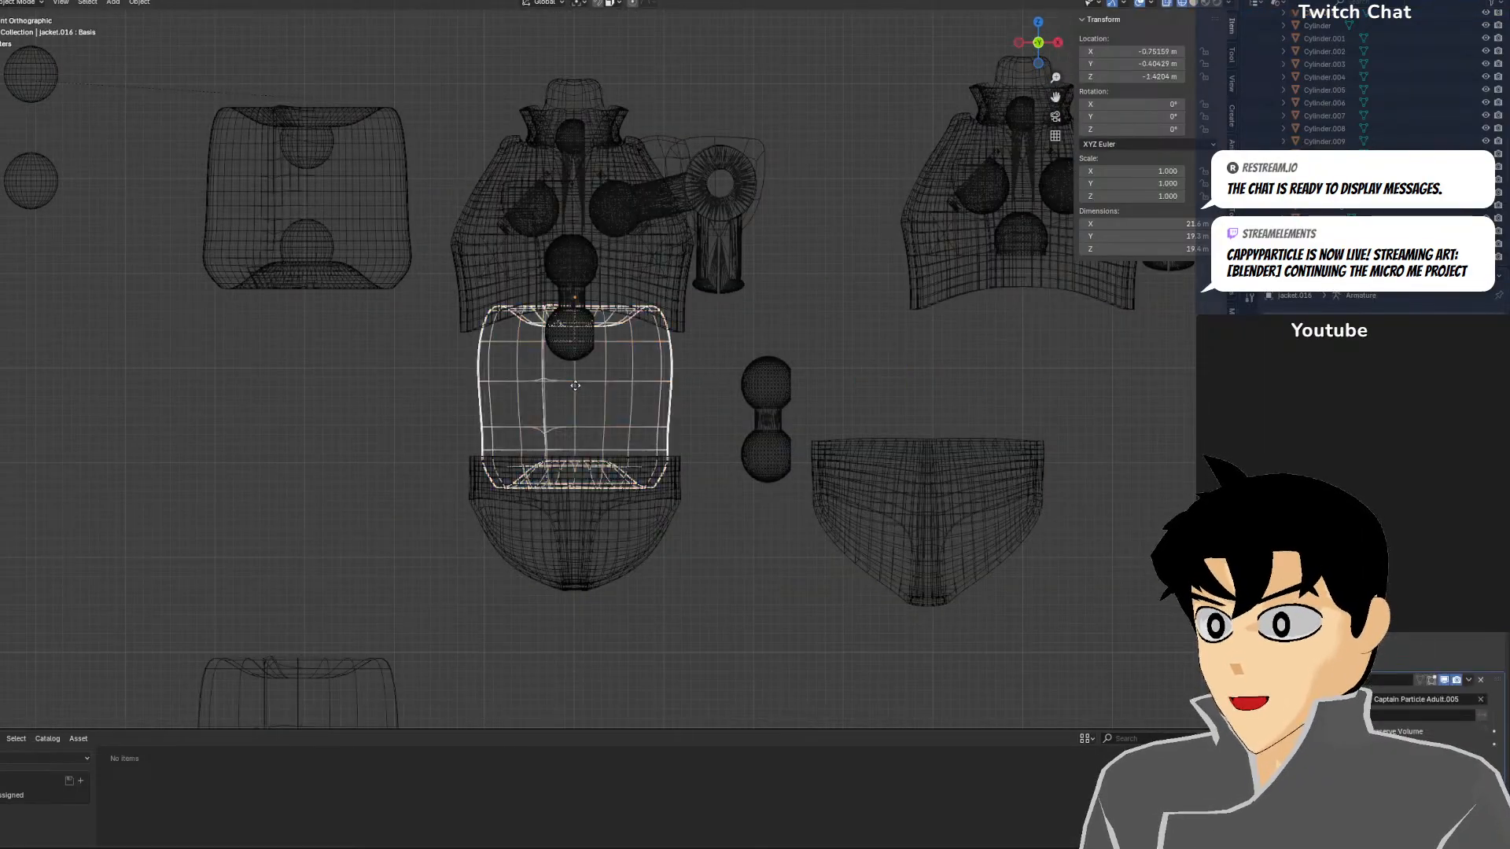
pyautogui.rightClick(600, 392)
pyautogui.press('z')
pyautogui.click(733, 413)
pyautogui.moveTo(733, 413); pyautogui.dragTo(585, 405, button='middle')
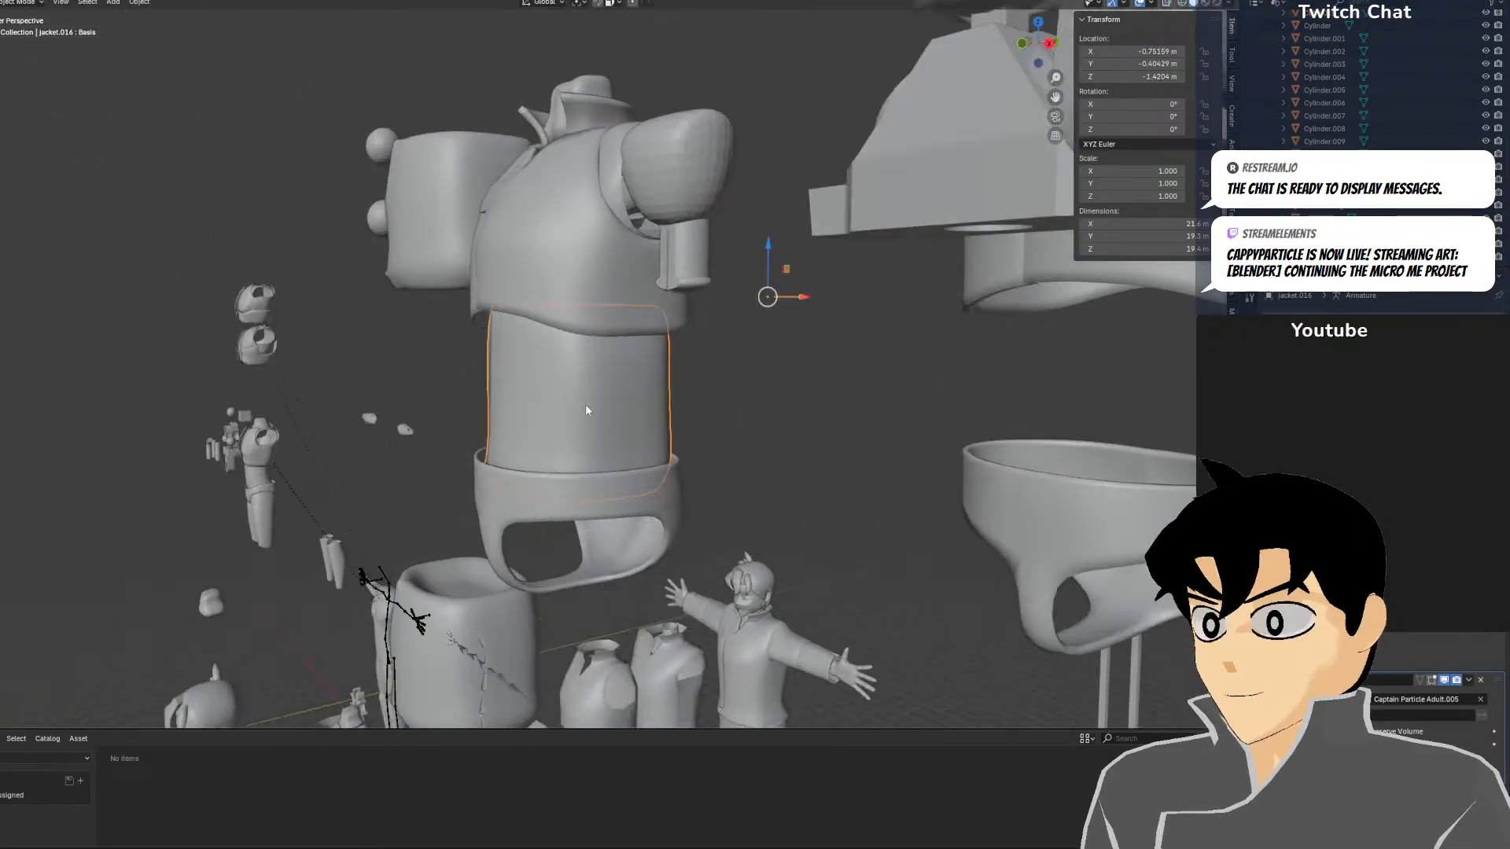
# Scale the waist piece by 0.917 along Z in side view and check it from the front
pyautogui.press('KP_3')
pyautogui.press('s')
pyautogui.moveTo(666, 240); pyautogui.dragTo(670, 370, button='middle')
pyautogui.rightClick(678, 396)
pyautogui.press('s')
pyautogui.moveTo(767, 424); pyautogui.dragTo(777, 460, button='middle')
pyautogui.rightClick(773, 475)
pyautogui.press('s')
pyautogui.click(774, 460)
pyautogui.press('KP_1')
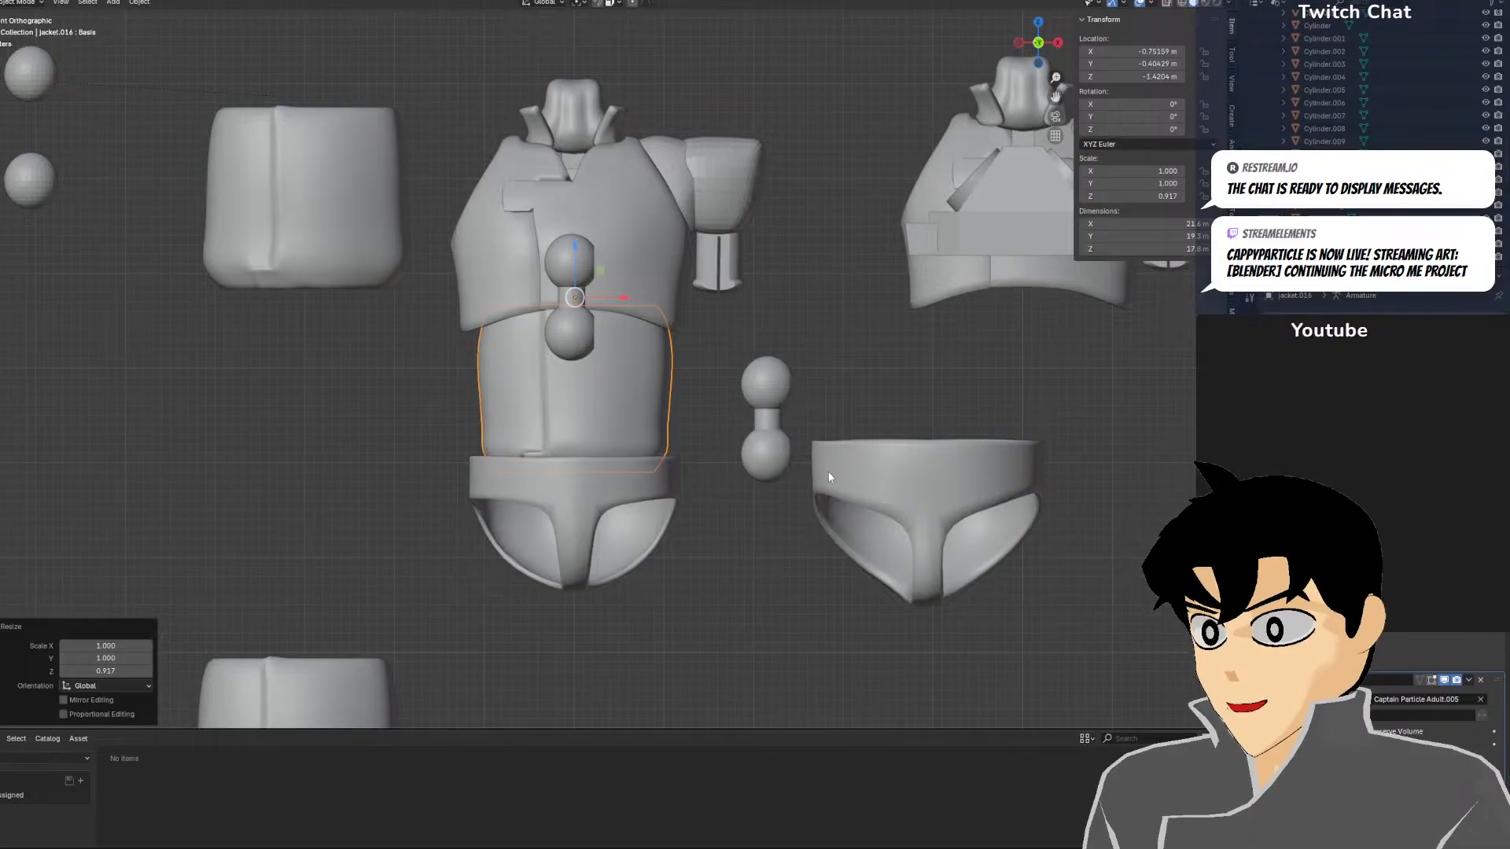
# Undo the last vertical scaling of the torso's stomach piece and deselect it
pyautogui.hotkey('ctrl', 'z')
pyautogui.click(760, 512)
pyautogui.scroll(-3, 758, 517)
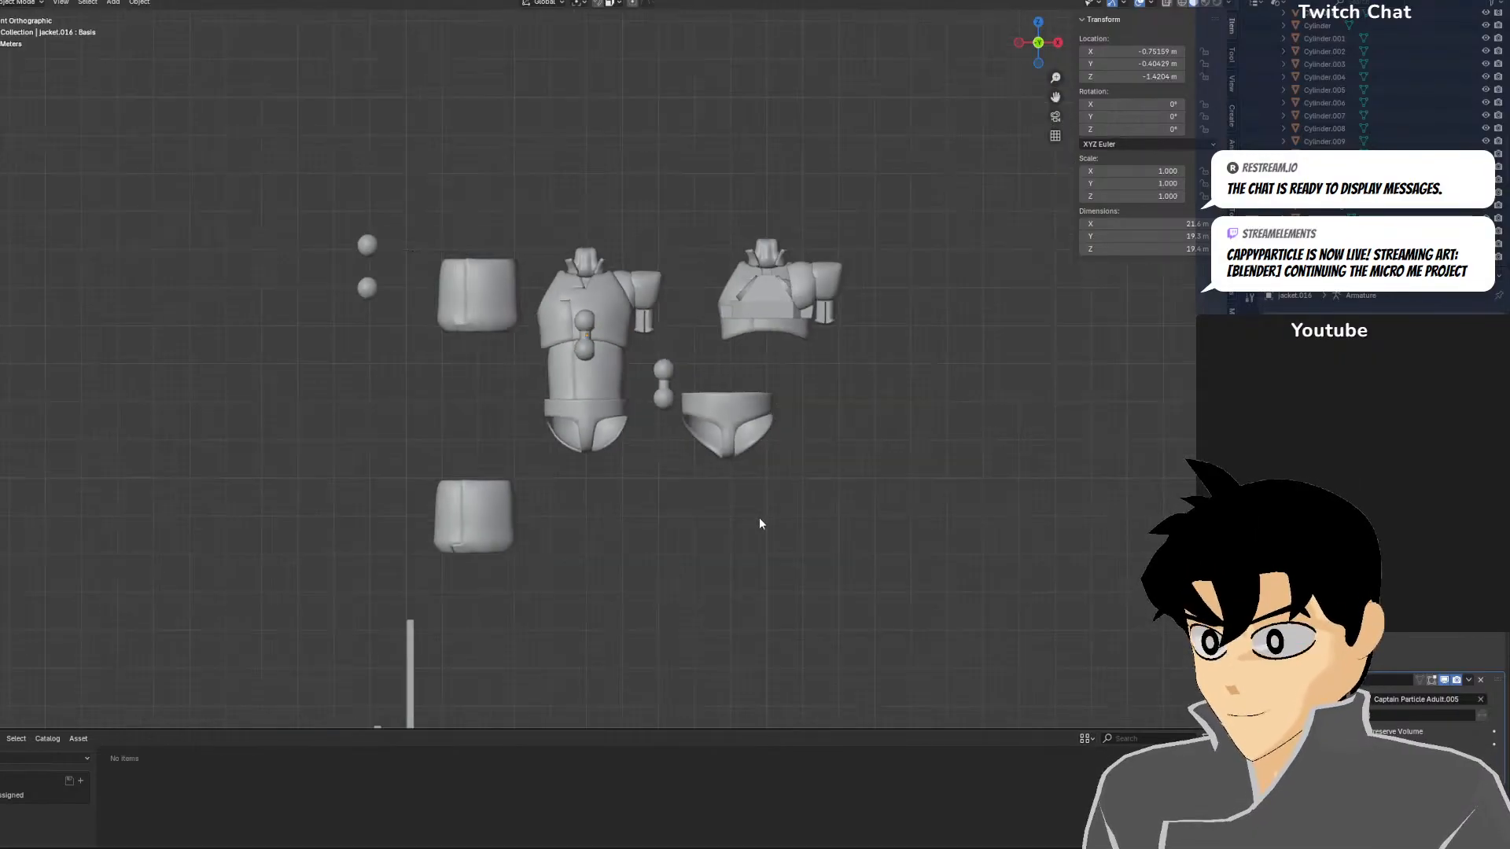
# Duplicate the figure's stomach-to-hip ball joint and move the copy about 175 m in X and 140 m up into the separate torso assembly
pyautogui.scroll(3, 758, 517)
pyautogui.scroll(-5, 743, 535)
pyautogui.scroll(5, 708, 574)
pyautogui.keyDown('shift'); pyautogui.moveTo(678, 611); pyautogui.dragTo(748, 434, button='middle'); pyautogui.keyUp('shift')
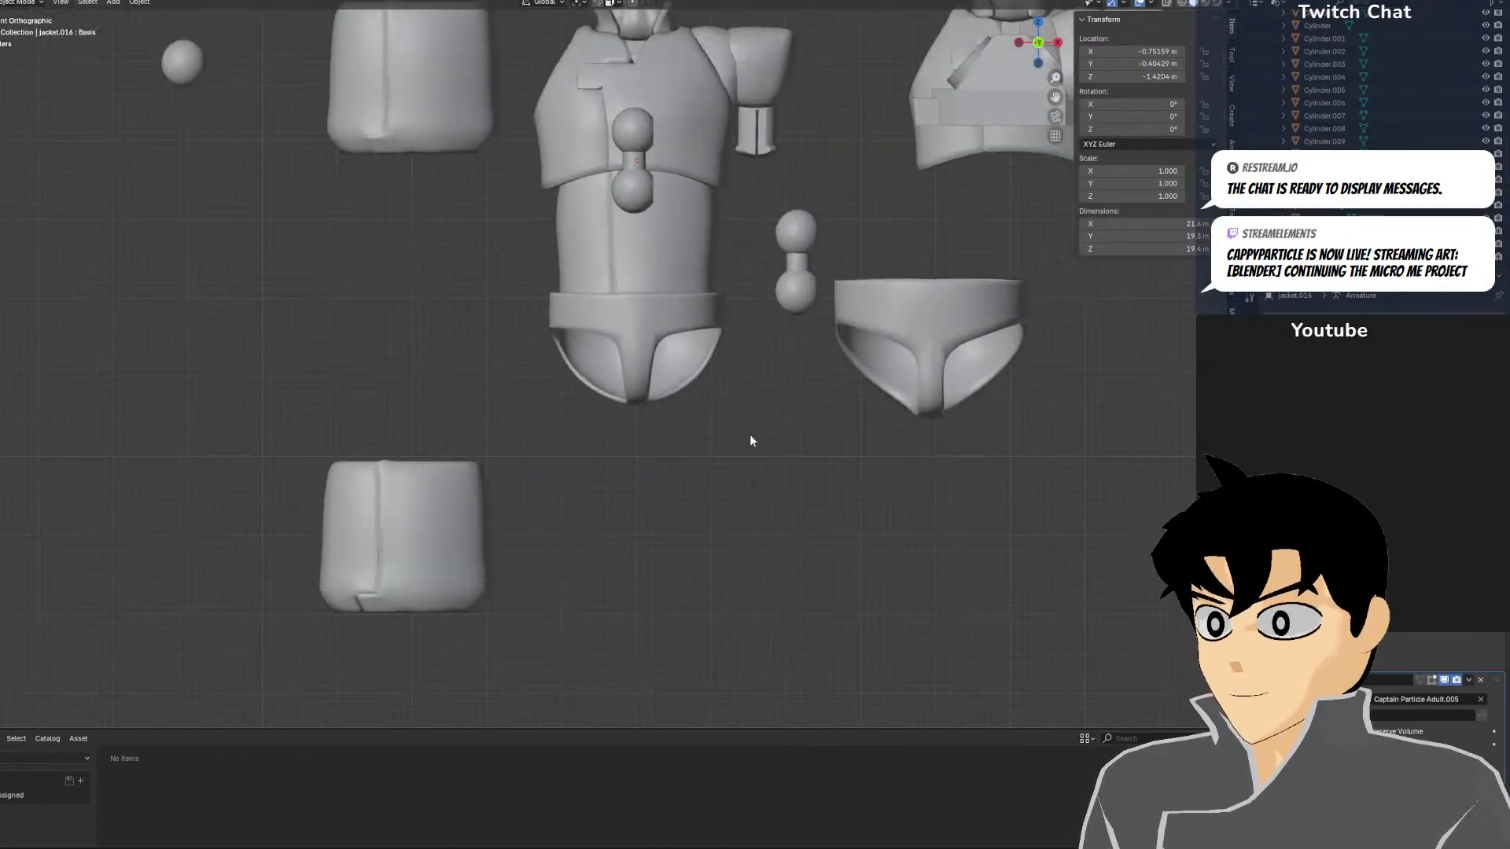
pyautogui.scroll(-8, 614, 434)
pyautogui.keyDown('shift'); pyautogui.moveTo(472, 439); pyautogui.dragTo(738, 383, button='middle'); pyautogui.keyUp('shift')
pyautogui.scroll(4, 826, 425)
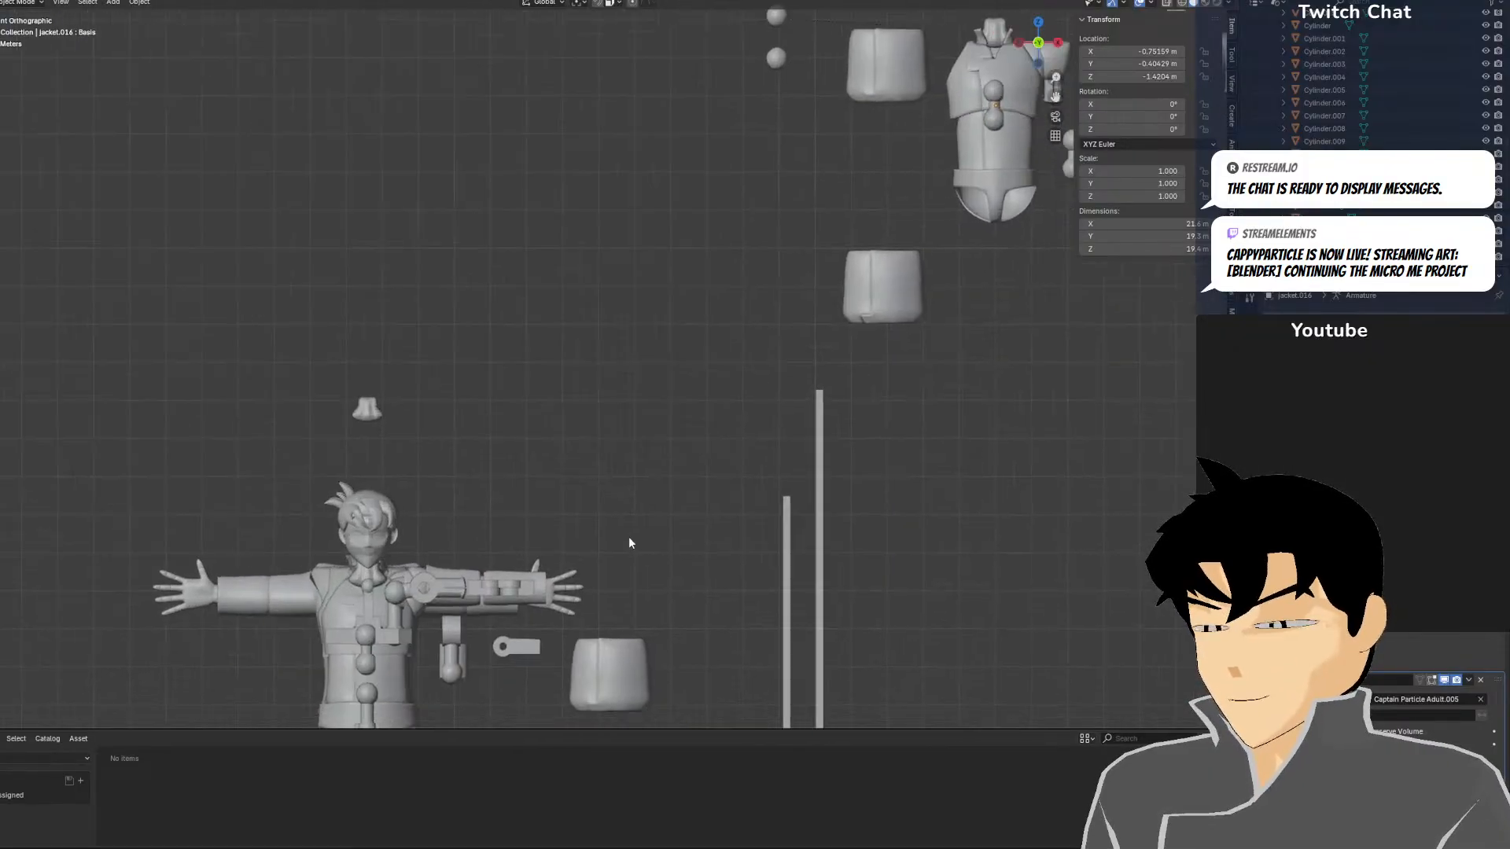
pyautogui.keyDown('shift'); pyautogui.moveTo(629, 543); pyautogui.dragTo(538, 511, button='middle'); pyautogui.keyUp('shift')
pyautogui.click(281, 667)
pyautogui.scroll(-3, 286, 658)
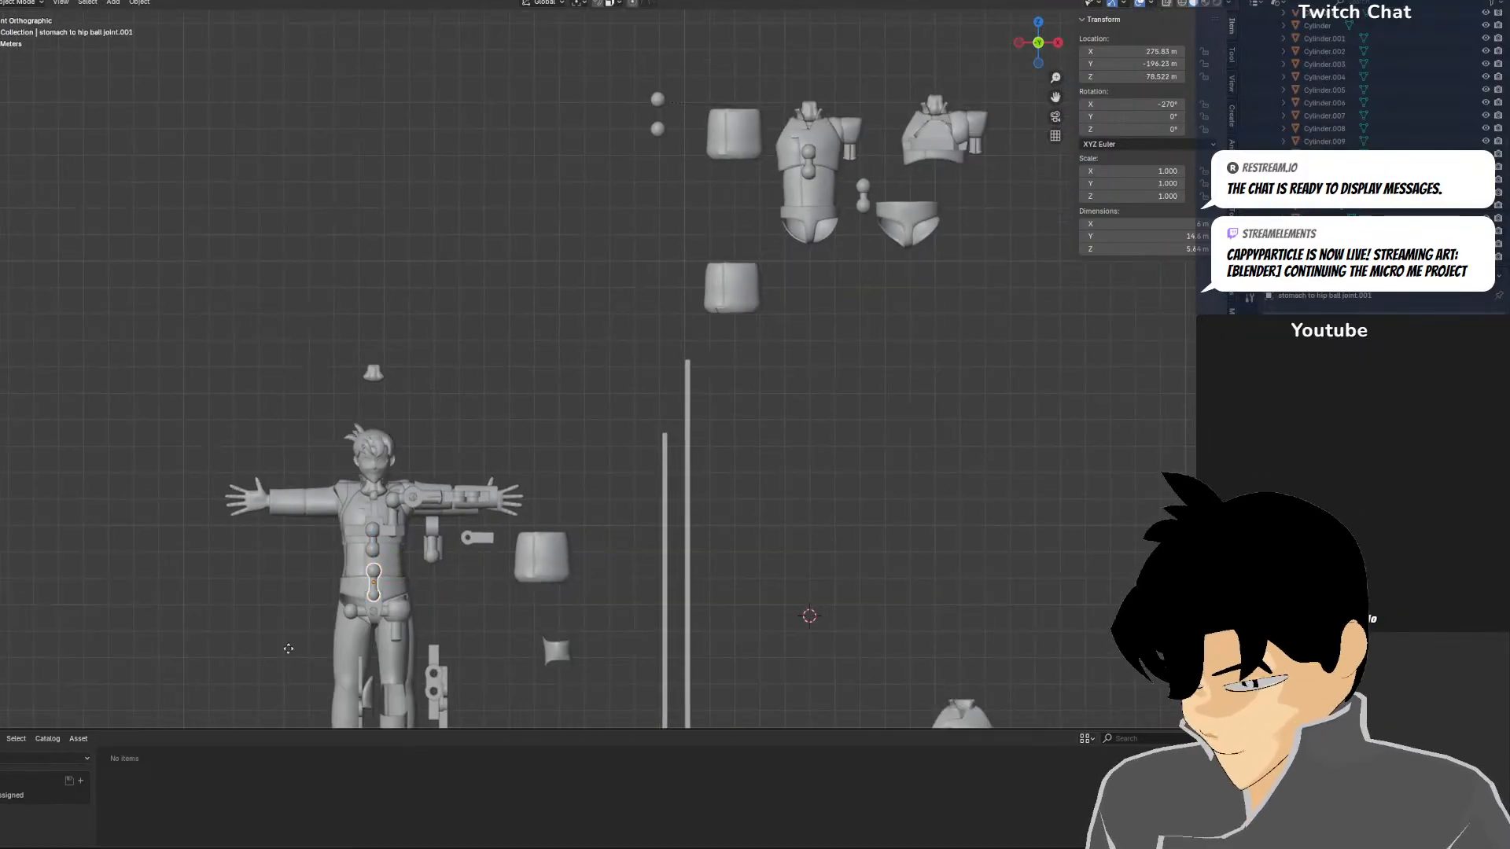
pyautogui.hotkey('shift', 'd')
pyautogui.click(729, 284)
# Duplicate the figure's hip ball joints with their central connector and place the copy at the pelvis of the separate torso assembly
pyautogui.scroll(6, 678, 497)
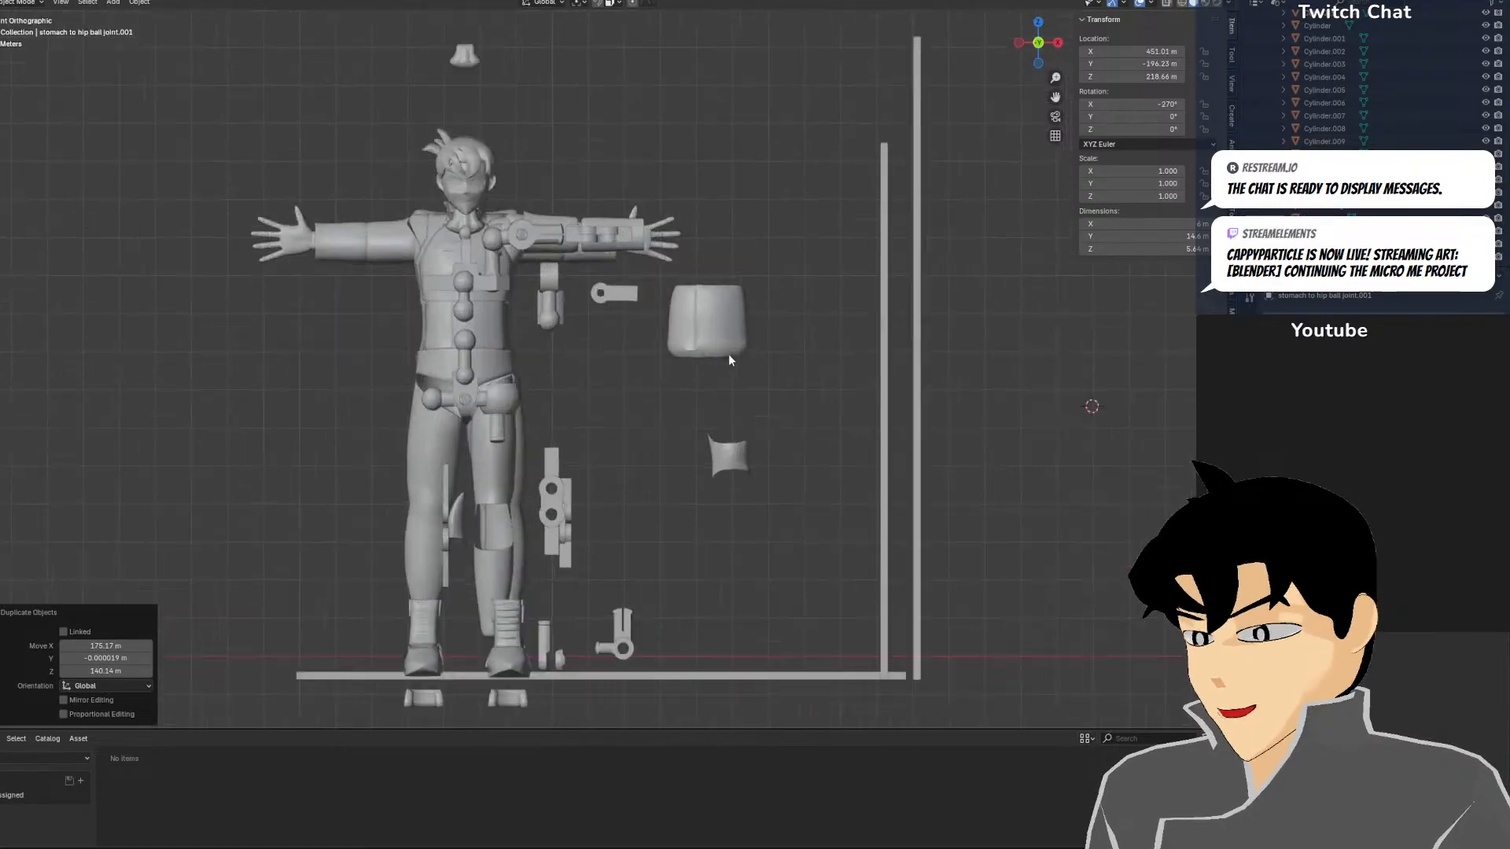
pyautogui.click(240, 469)
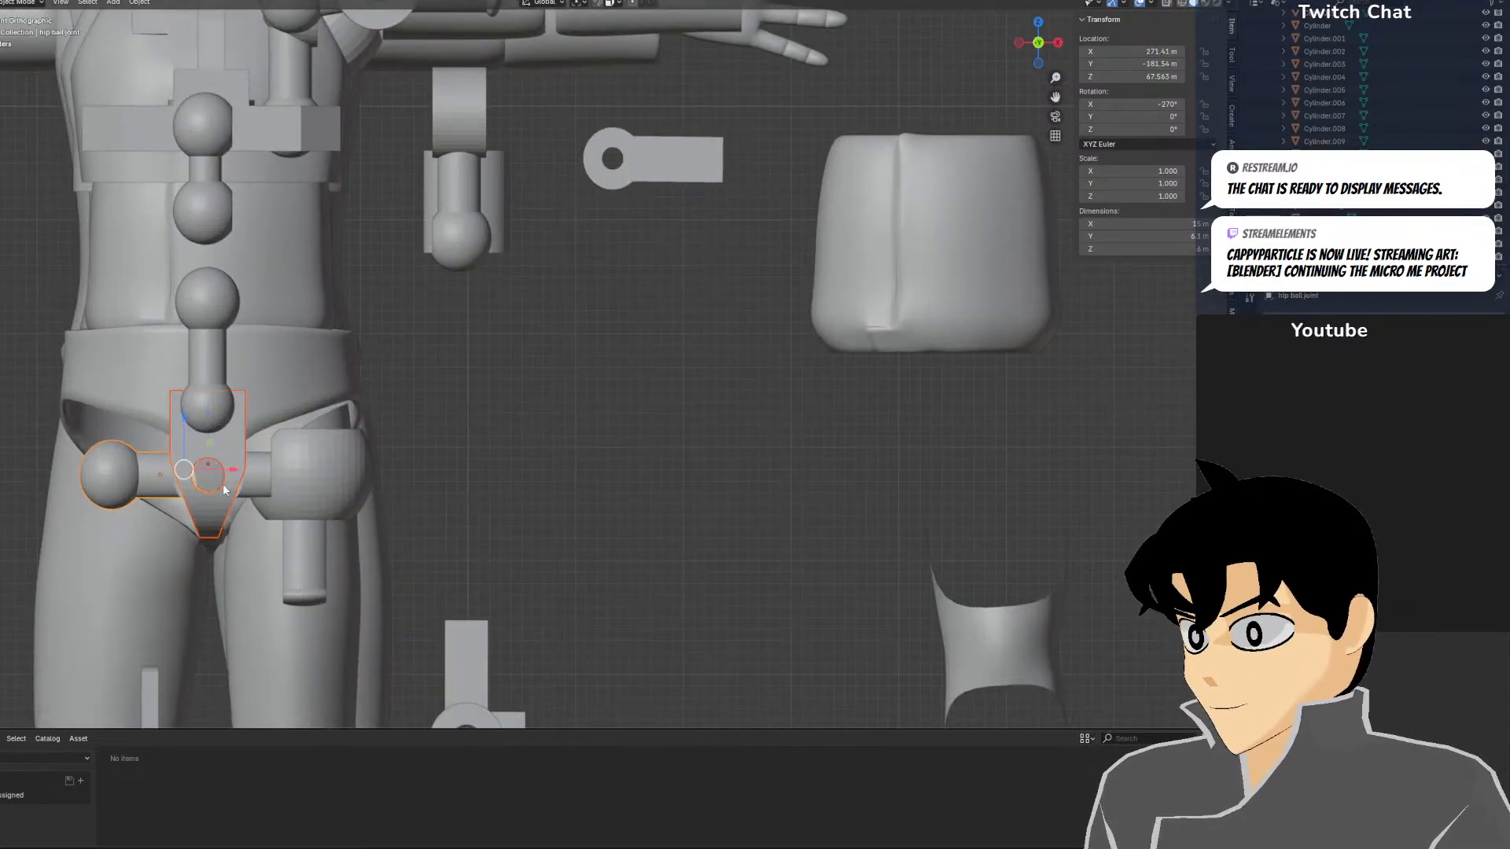
pyautogui.scroll(-5, 315, 409)
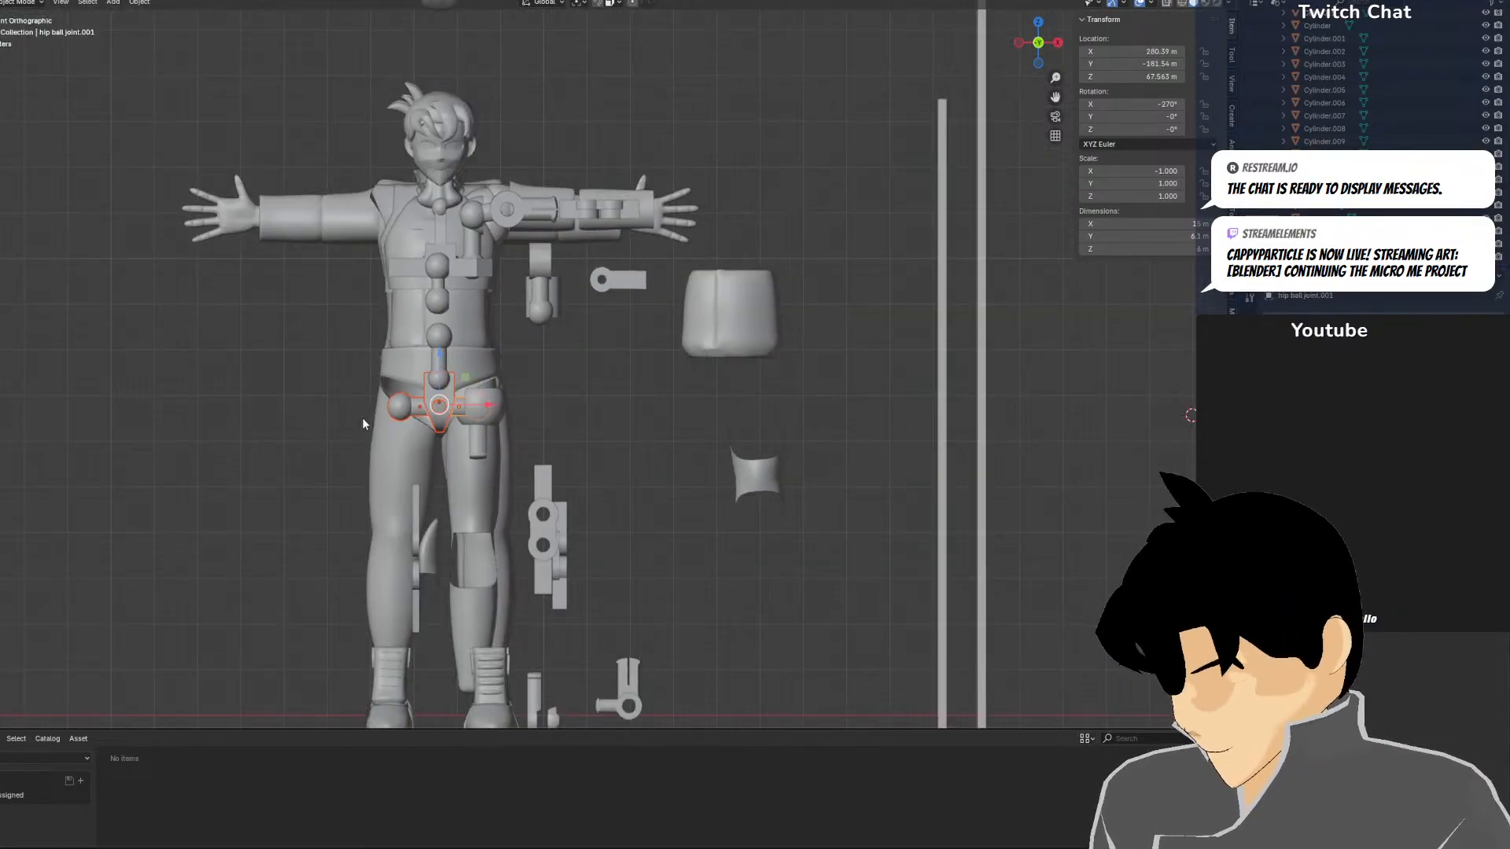
pyautogui.hotkey('shift', 'd')
pyautogui.click(947, 172)
pyautogui.scroll(-2, 868, 310)
pyautogui.scroll(3, 768, 121)
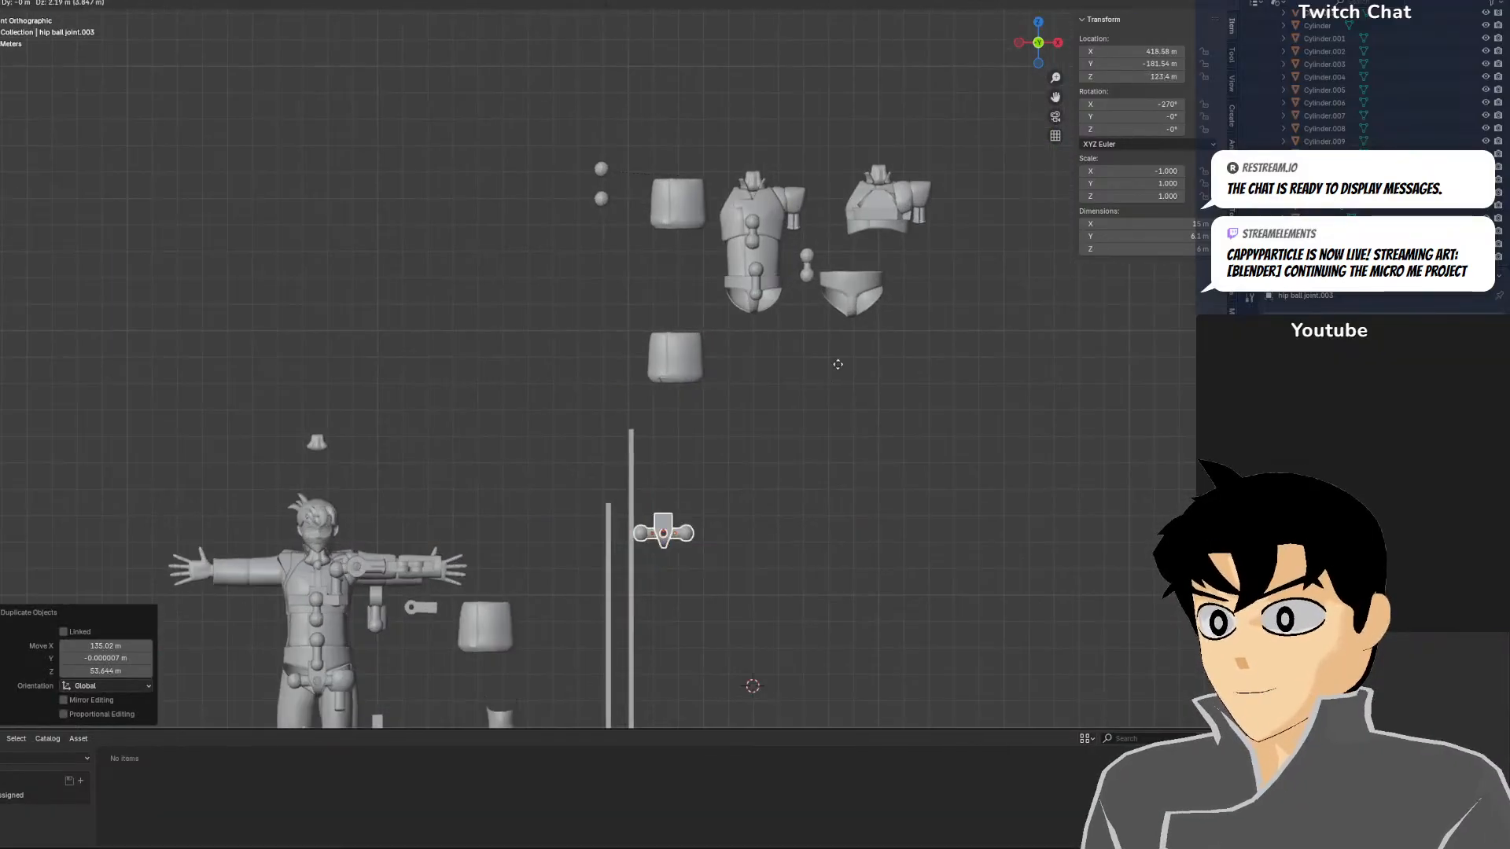
pyautogui.press('g')
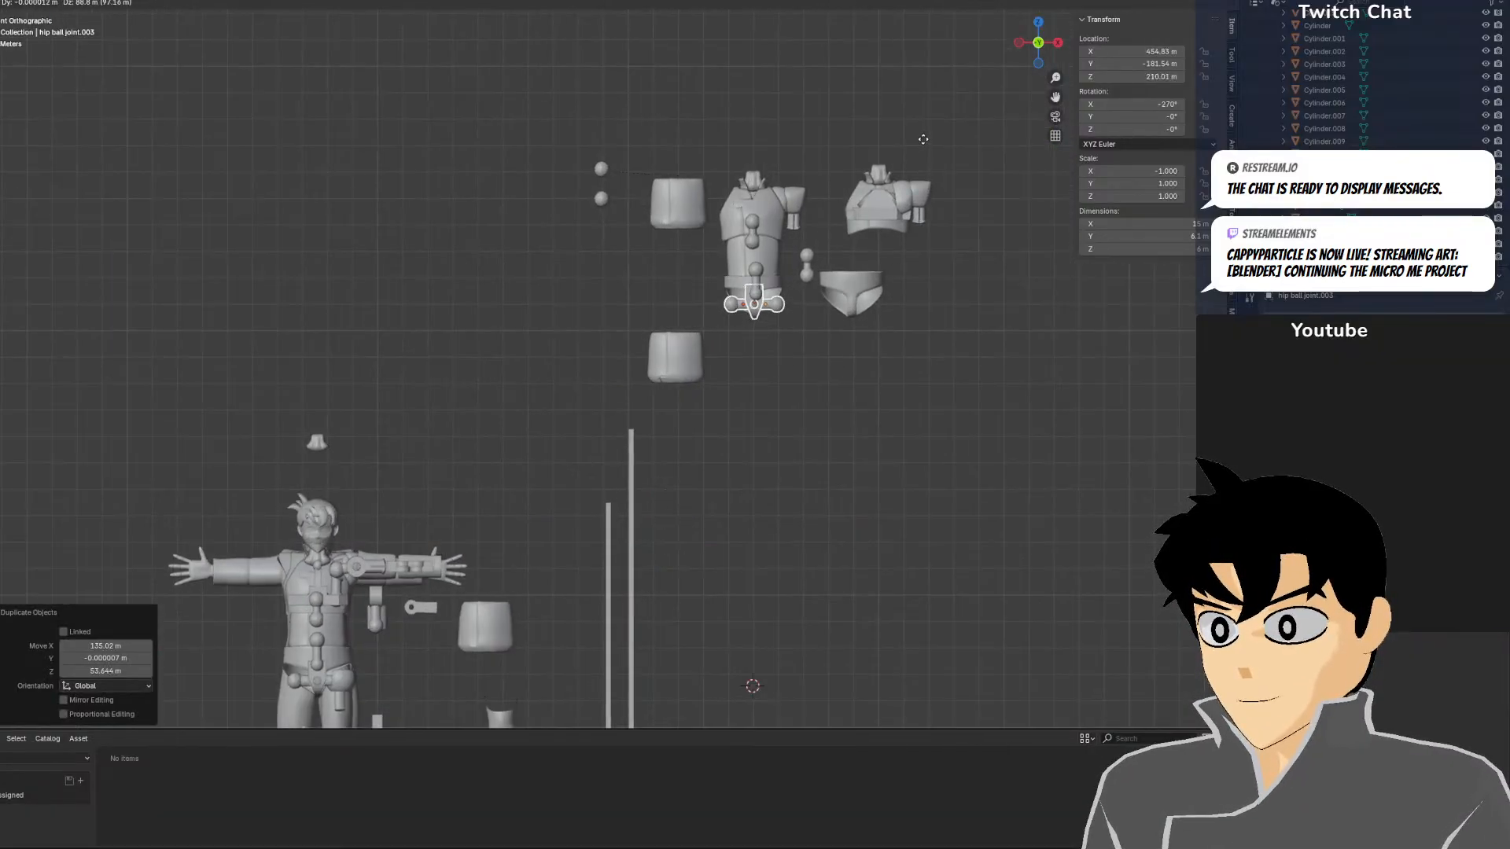
pyautogui.click(924, 139)
# Align the copied hip joint in wireframe by moving it about 0.42 m in X and 1.7 m down around the stomach joint's lower ball
pyautogui.scroll(5, 879, 285)
pyautogui.keyDown('shift'); pyautogui.moveTo(931, 303); pyautogui.dragTo(491, 473, button='middle'); pyautogui.keyUp('shift')
pyautogui.scroll(4, 489, 471)
pyautogui.hotkey('shift', 'z')
pyautogui.keyDown('shift'); pyautogui.moveTo(554, 430); pyautogui.dragTo(563, 437, button='middle'); pyautogui.keyUp('shift')
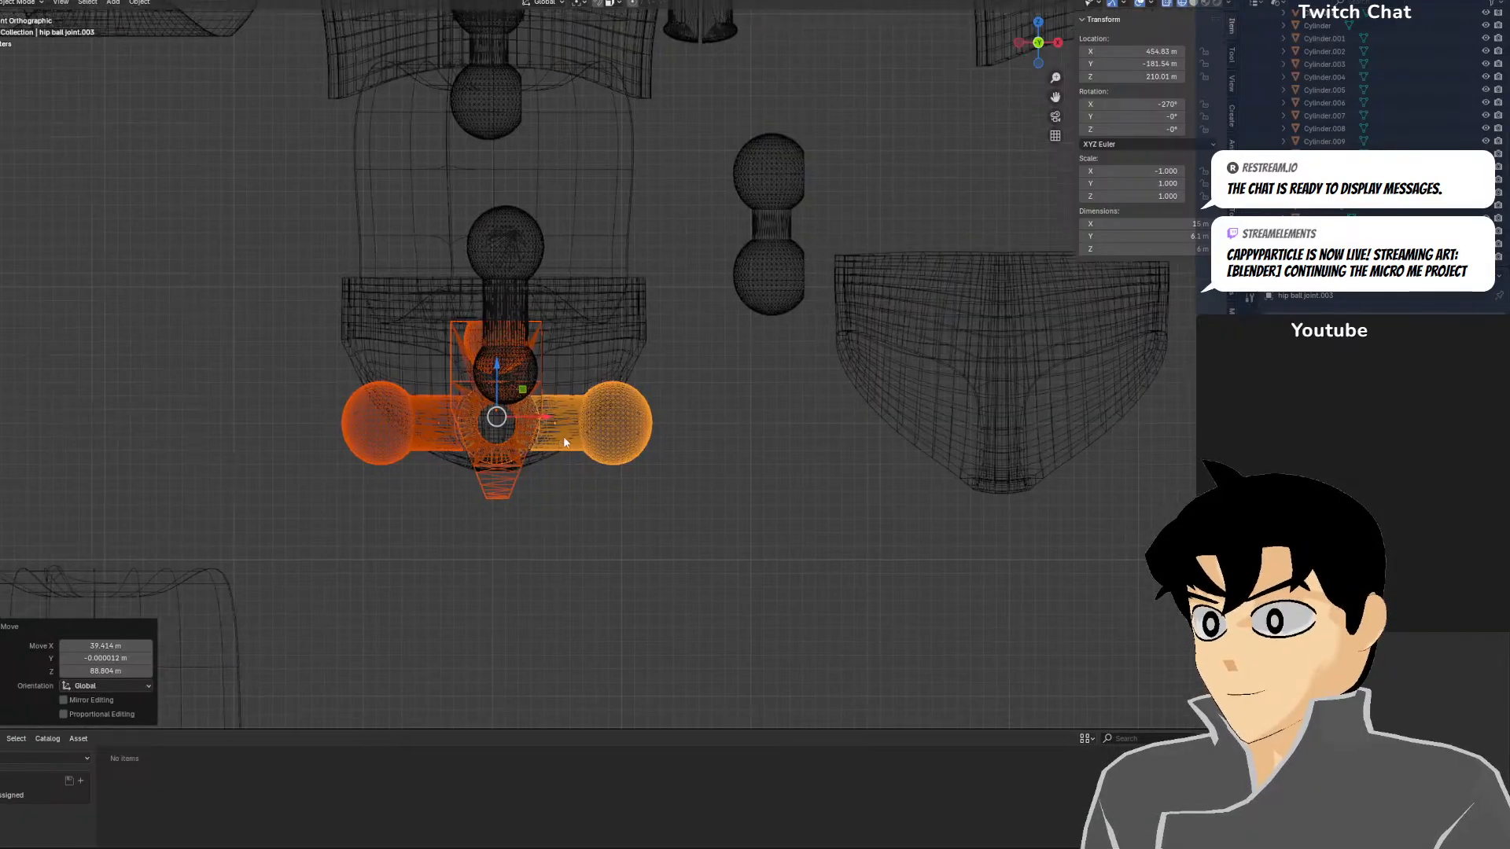
pyautogui.scroll(2, 563, 435)
pyautogui.press('g')
pyautogui.click(627, 486)
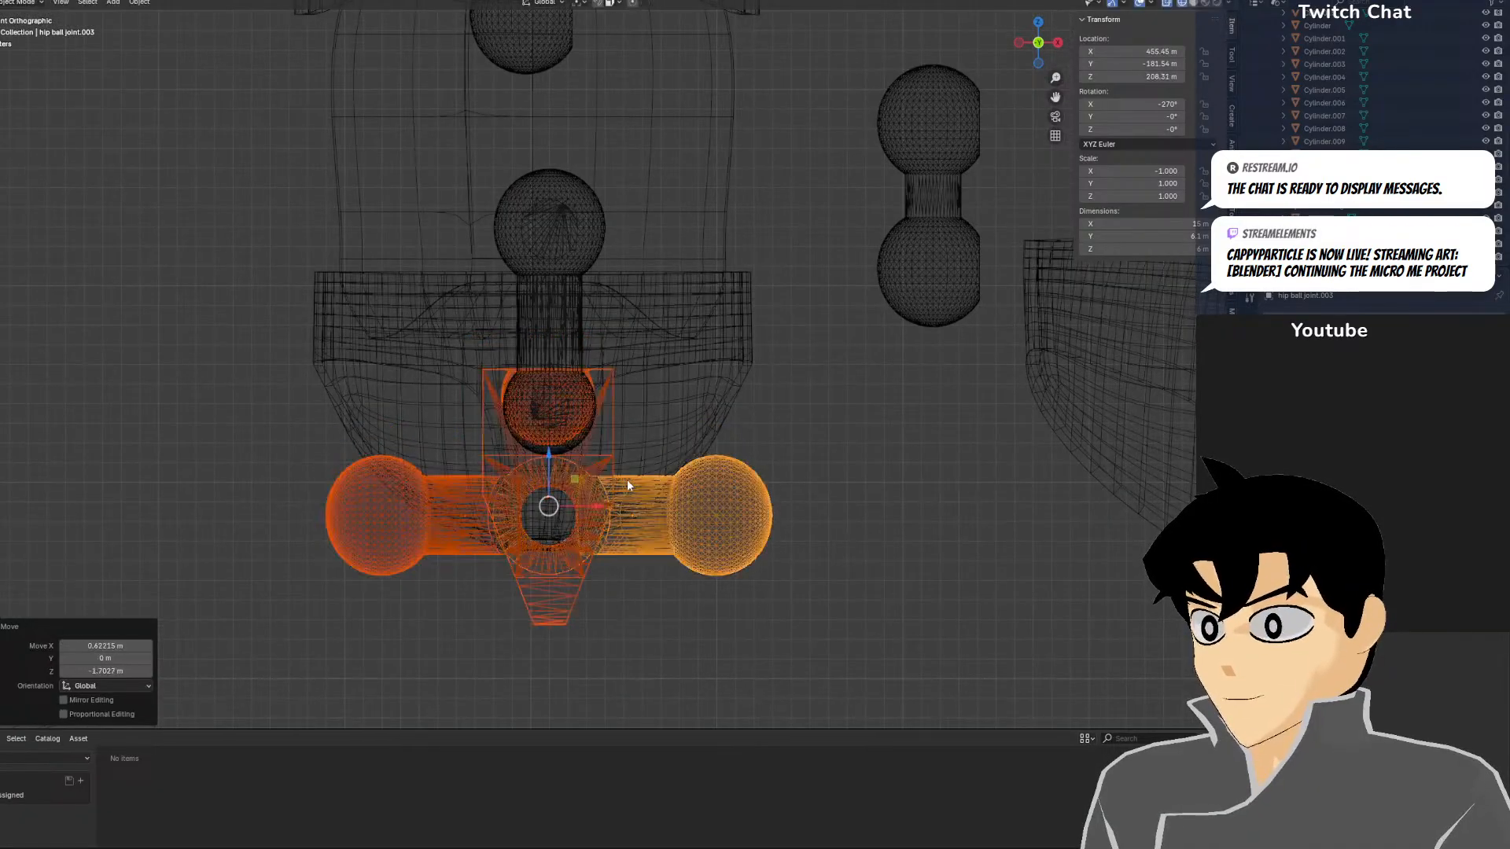
# Lower the pelvis piece about 3.63 m and shift it about 0.26 m in X over the hip joint
pyautogui.click(666, 366)
pyautogui.press('g')
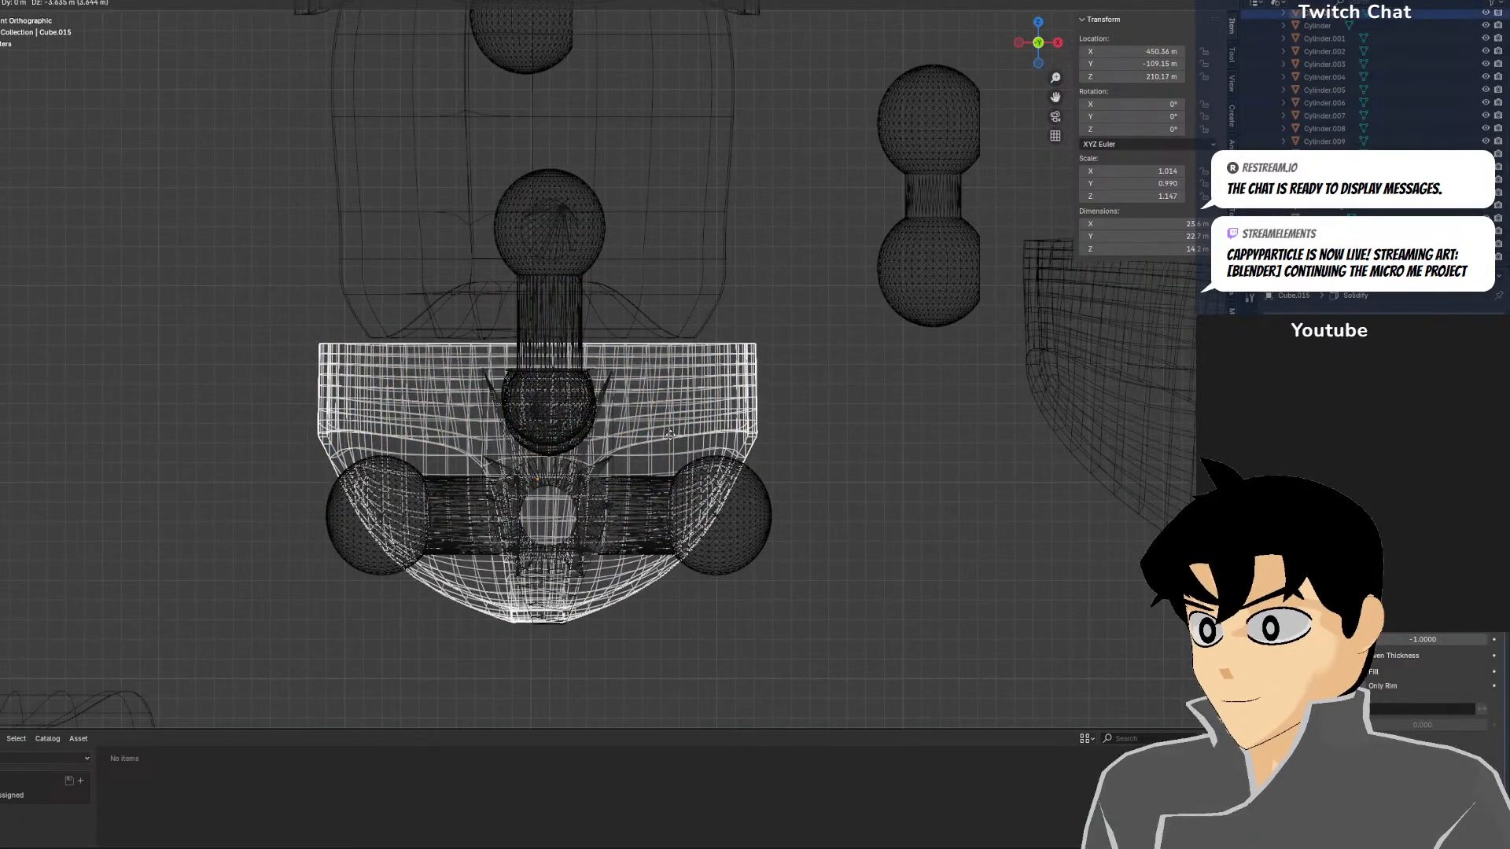
pyautogui.click(669, 434)
pyautogui.hotkey('shift', 'z')
pyautogui.hotkey('shift', 'z')
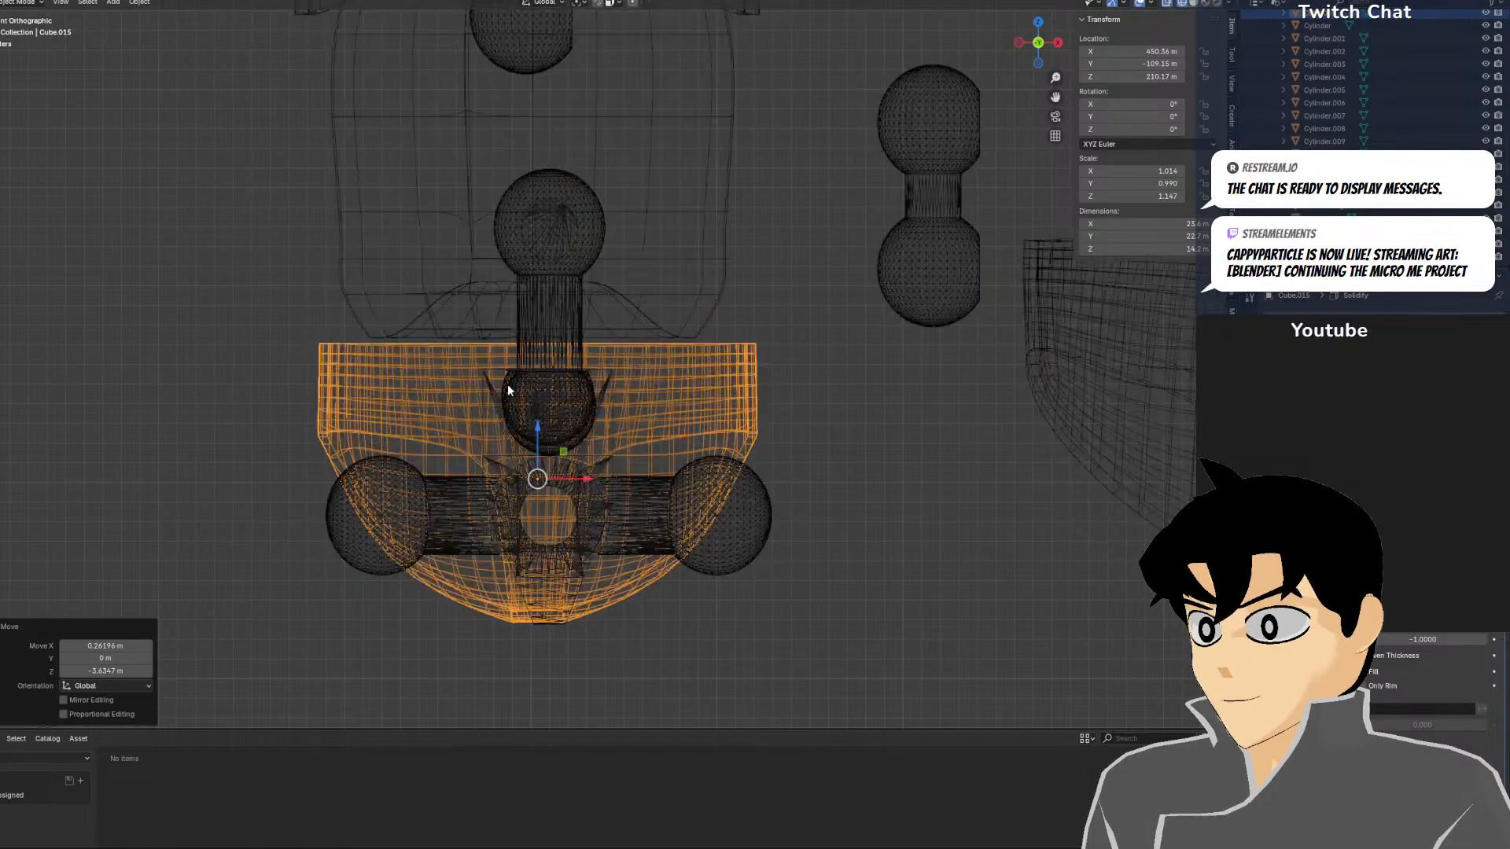
# Shift the pelvis piece slightly in X and raise it about 4.15 m to meet the stomach piece
pyautogui.click(553, 347)
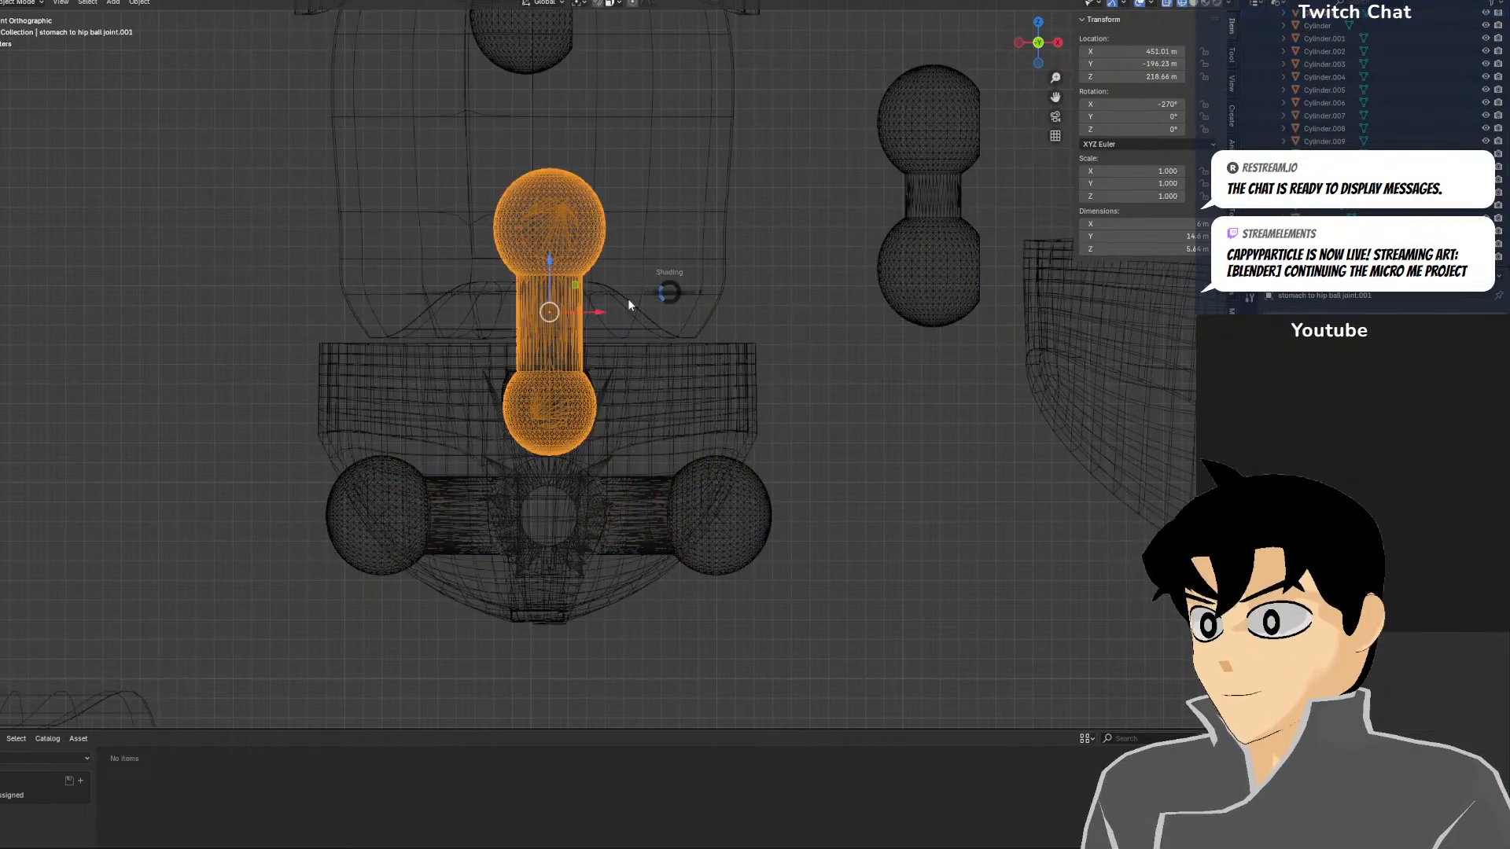
pyautogui.hotkey('shift', 'z')
pyautogui.press('z')
pyautogui.click(866, 387)
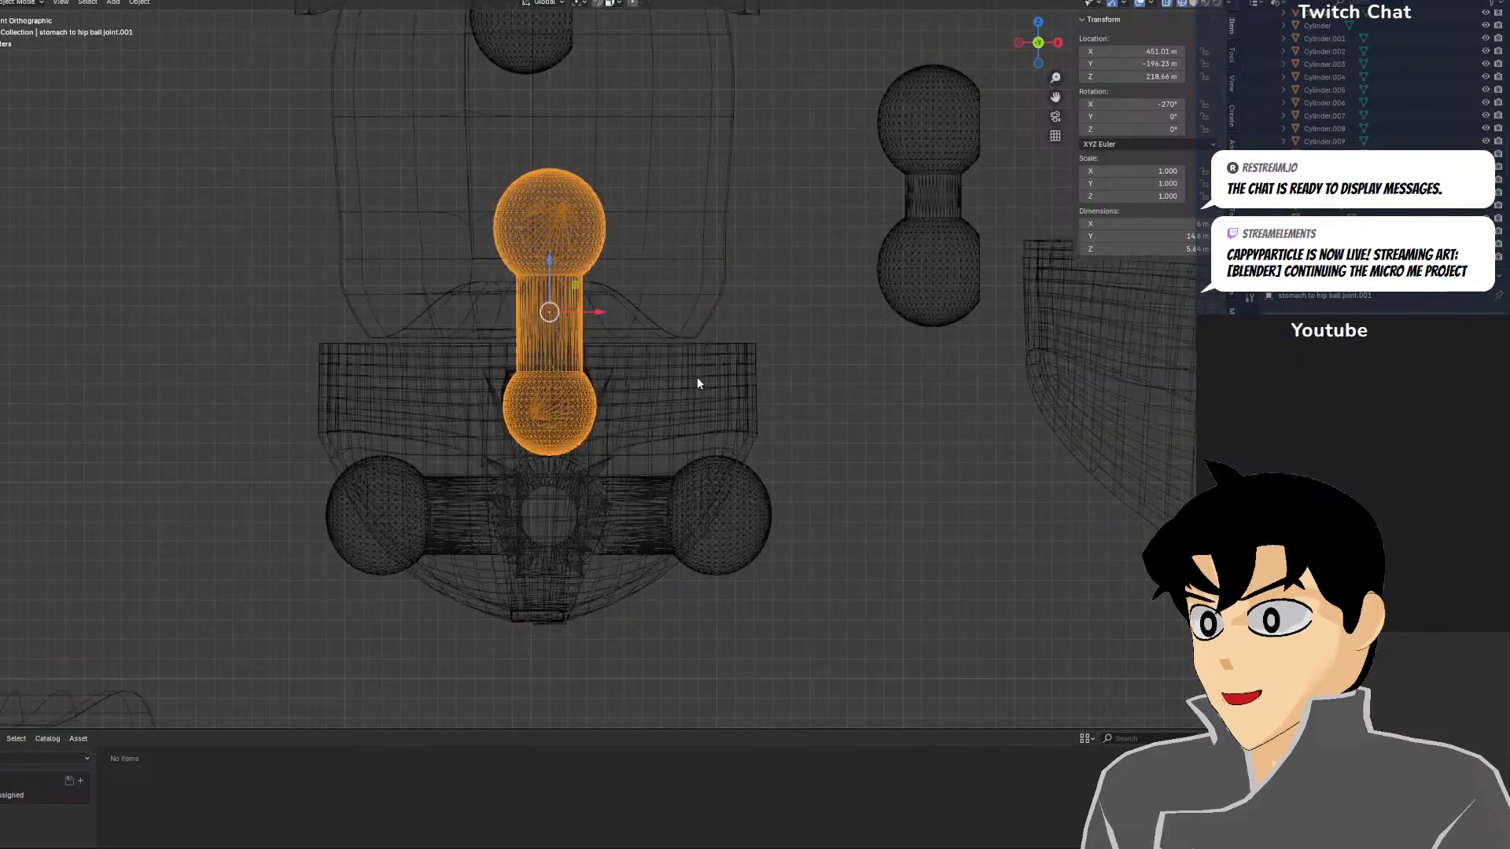
pyautogui.click(706, 383)
pyautogui.press('g')
pyautogui.click(714, 382)
pyautogui.hotkey('shift', 'z')
pyautogui.moveTo(775, 478)
pyautogui.mouseDown(button='middle')
pyautogui.moveTo(676, 479)
pyautogui.moveTo(519, 433)
pyautogui.moveTo(575, 448)
pyautogui.mouseUp(button='middle')
pyautogui.scroll(4, 686, 424)
pyautogui.moveTo(569, 384); pyautogui.dragTo(579, 329)
# Scale the pelvis piece down along Y to fit the stomach piece's depth
pyautogui.press('z')
pyautogui.click(493, 356)
pyautogui.scroll(3, 818, 365)
pyautogui.press('s')
pyautogui.press('y')
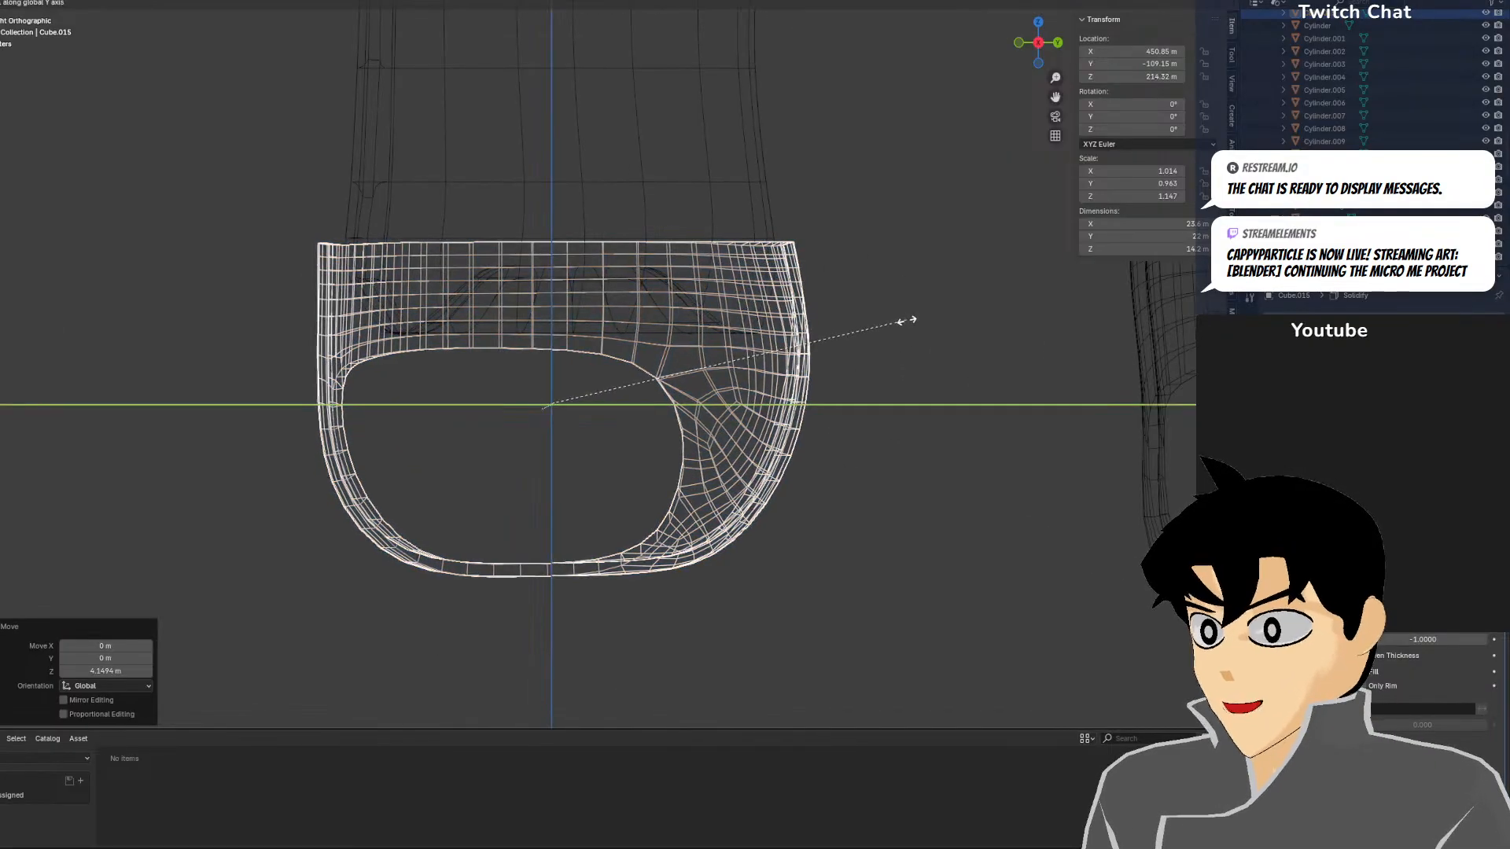
pyautogui.click(901, 322)
# Shift the pelvis piece about 0.32 m along Y and scale it by 0.947 on that axis
pyautogui.hotkey('shift', 'z')
pyautogui.moveTo(930, 362); pyautogui.dragTo(916, 437, button='middle')
pyautogui.press('s')
pyautogui.press('y')
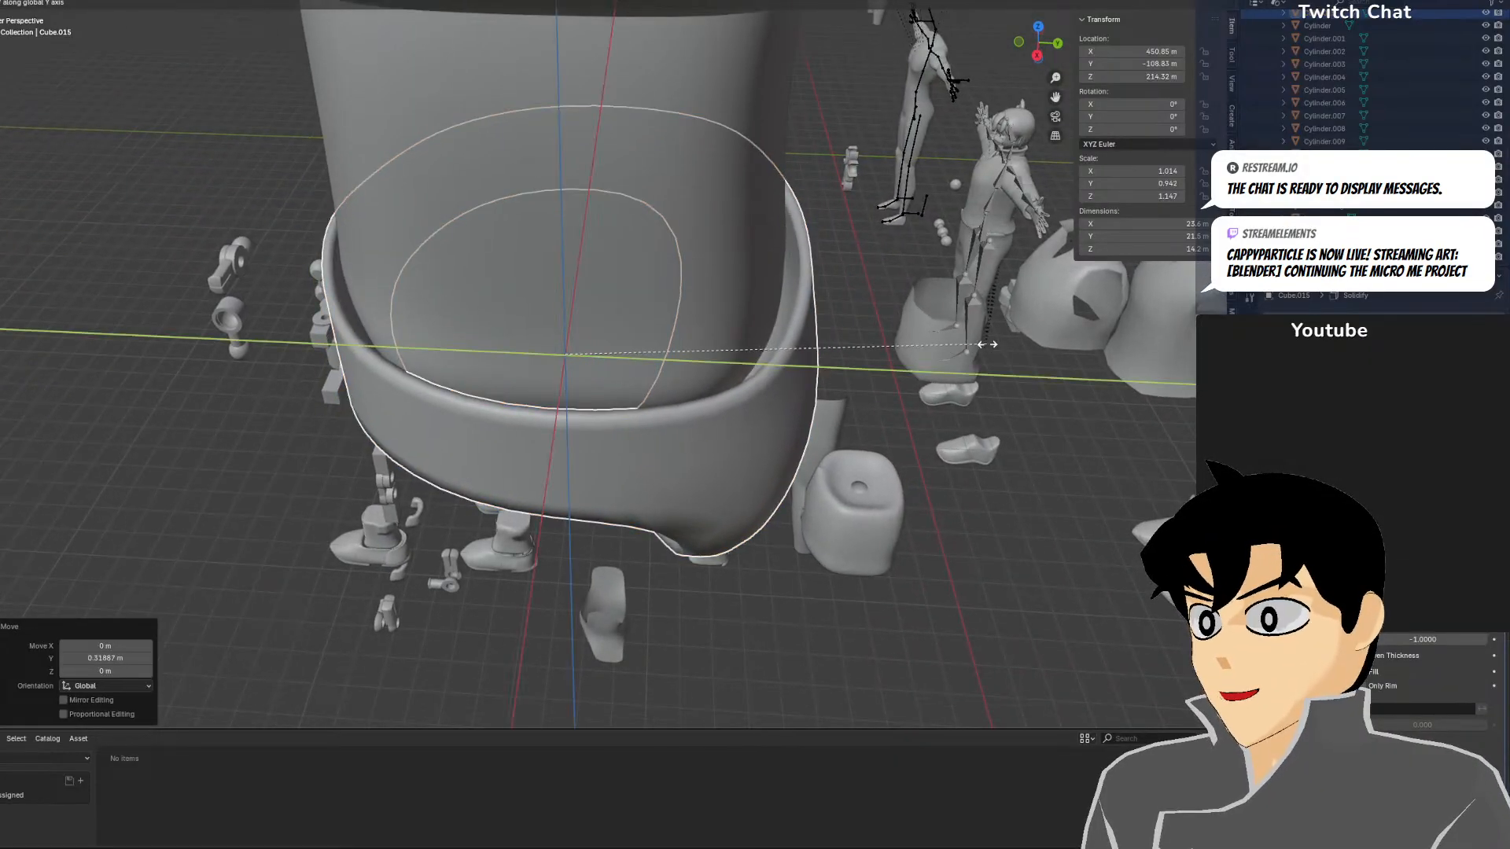
pyautogui.click(599, 363)
# Center the pelvis piece around the stomach by moving it about -0.33 m in X and -0.68 m in Y
pyautogui.moveTo(881, 359); pyautogui.dragTo(1027, 339, button='middle')
pyautogui.scroll(-4, 1027, 340)
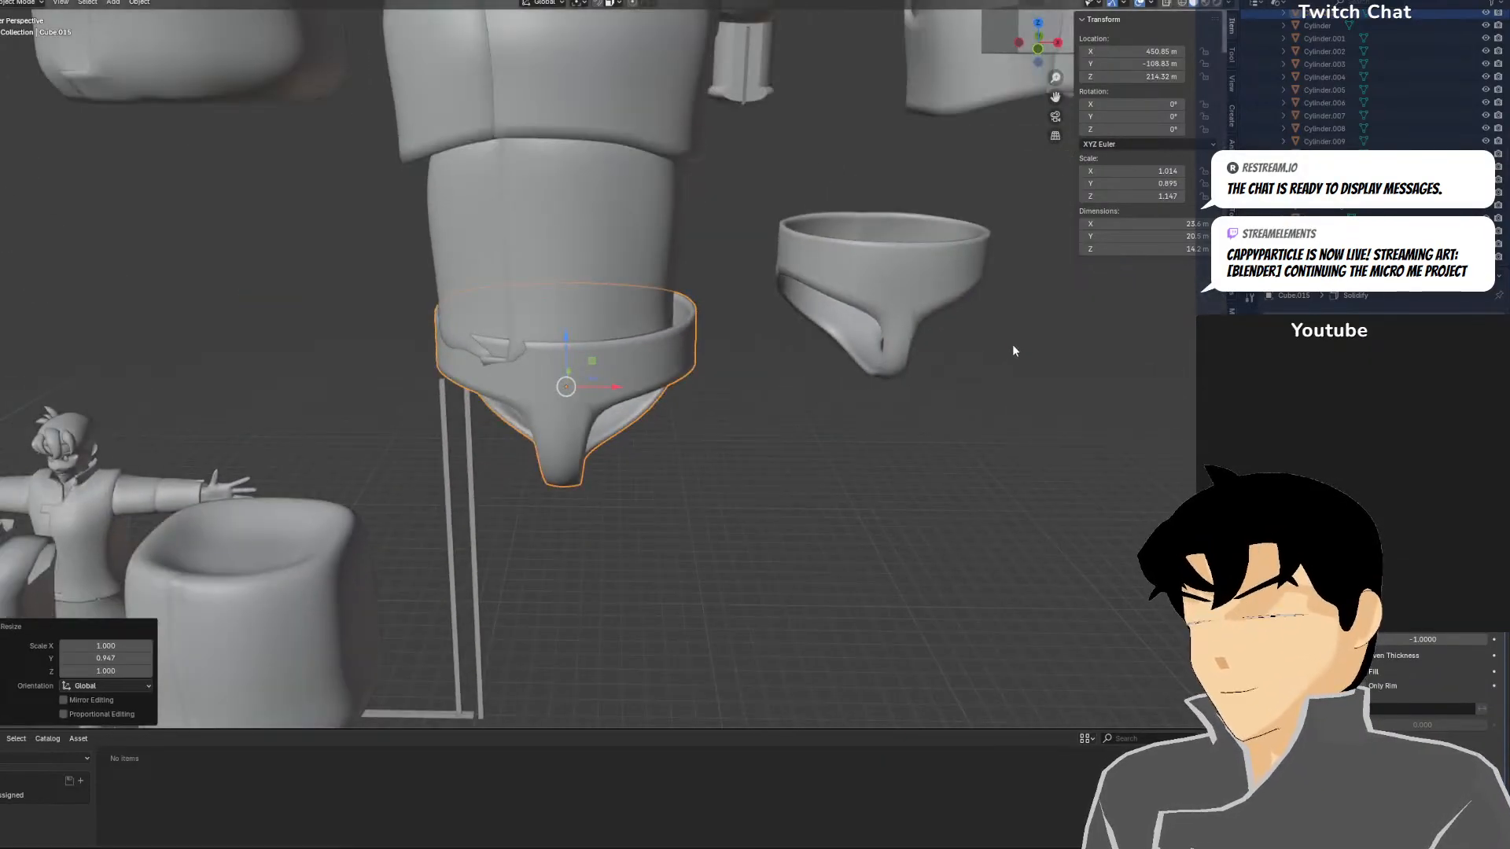
pyautogui.press('KP_1')
pyautogui.scroll(3, 647, 343)
pyautogui.moveTo(578, 396); pyautogui.dragTo(572, 396)
pyautogui.moveTo(572, 396); pyautogui.dragTo(598, 378, button='middle')
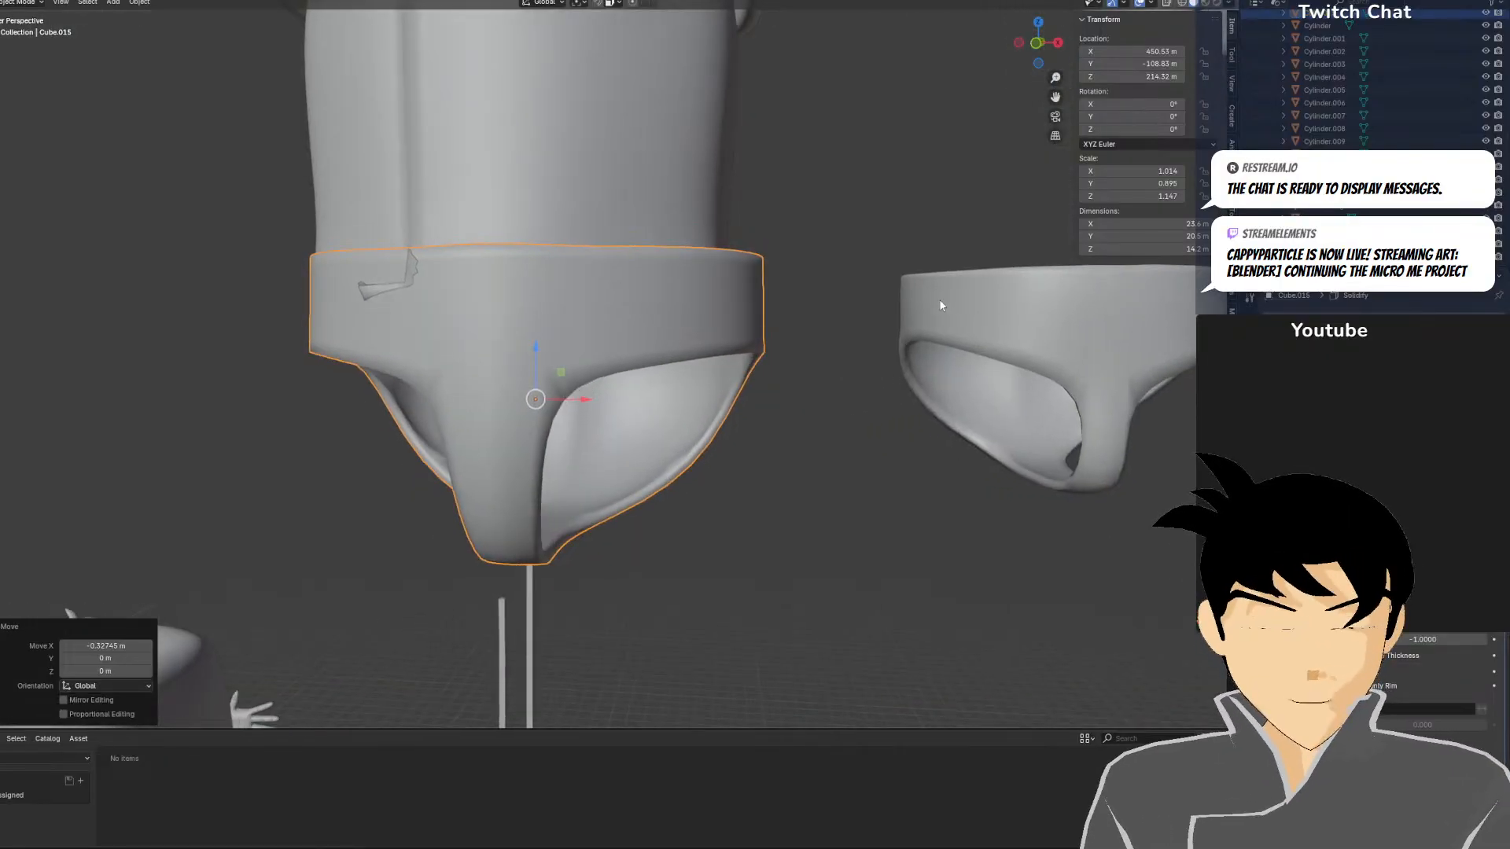
pyautogui.moveTo(939, 298); pyautogui.dragTo(636, 299, button='middle')
pyautogui.moveTo(582, 359); pyautogui.dragTo(572, 362)
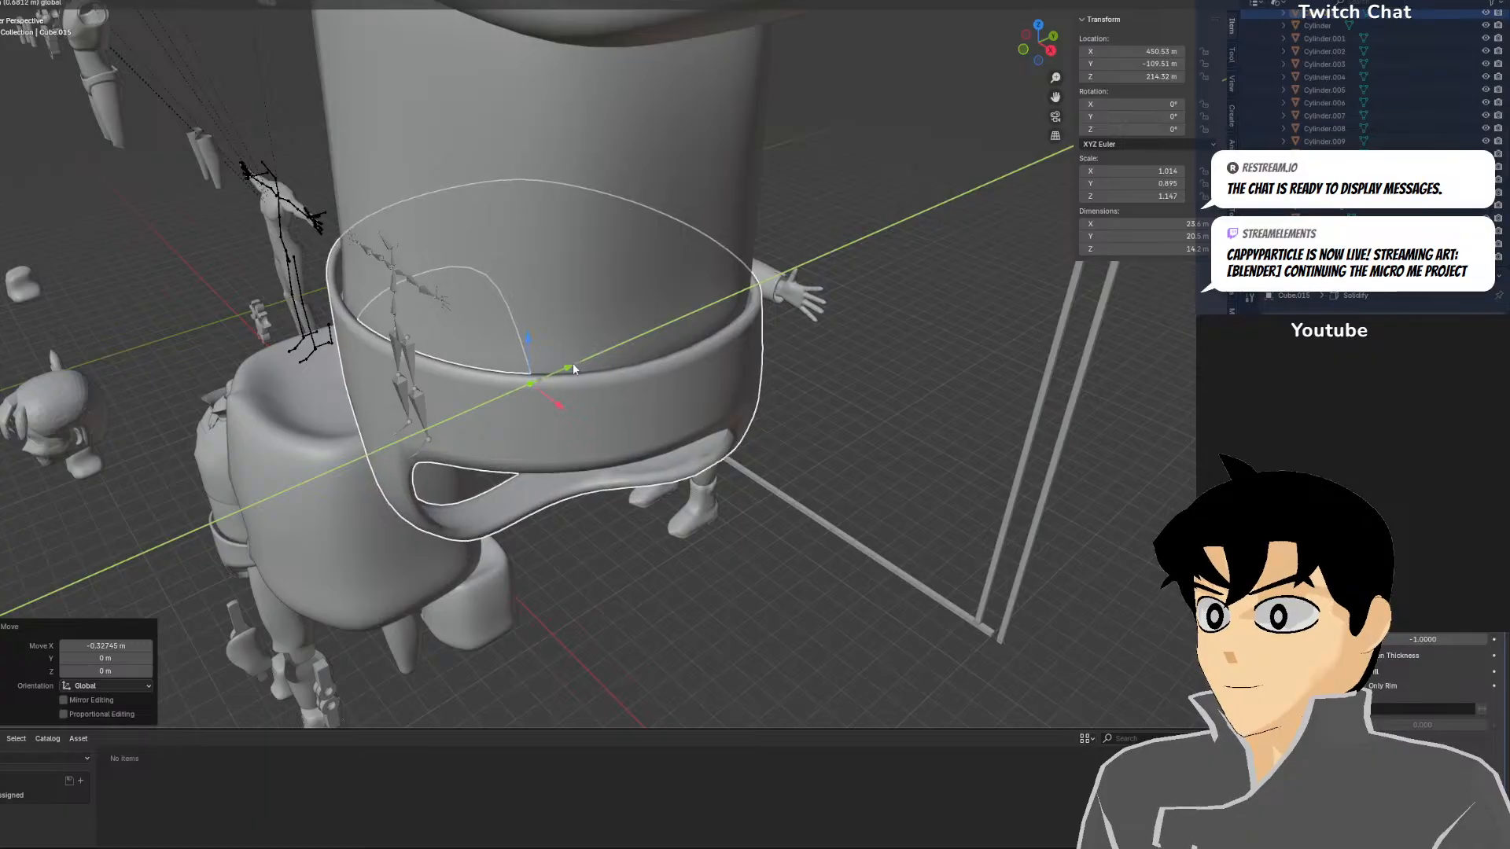
pyautogui.press('KP_5')
pyautogui.scroll(4, 742, 350)
pyautogui.press('KP_3')
pyautogui.hotkey('shift', 'z')
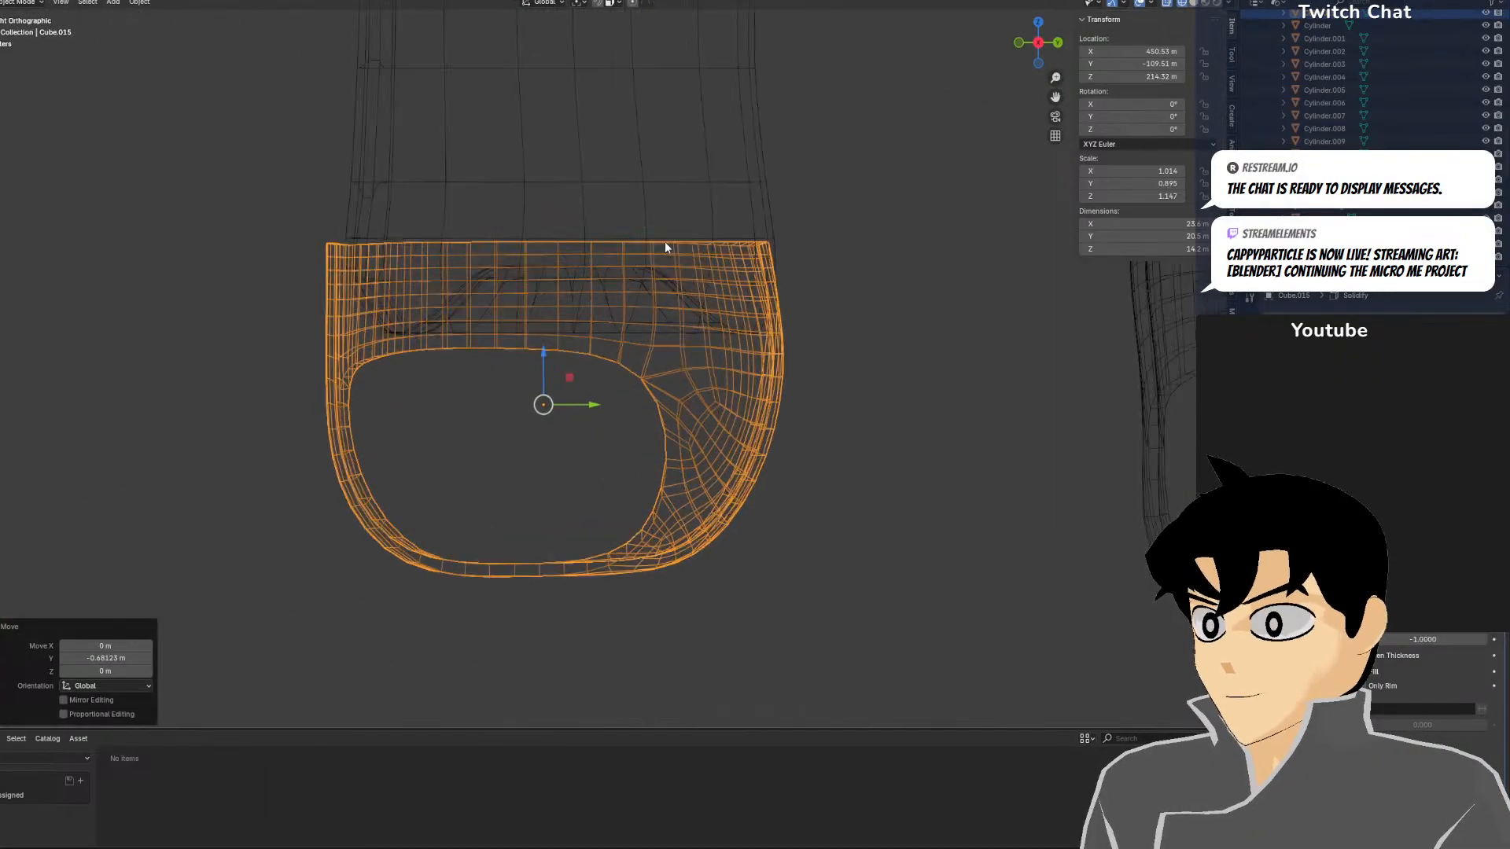
pyautogui.scroll(2, 870, 249)
pyautogui.press('s')
pyautogui.press('y')
pyautogui.press('Escape')
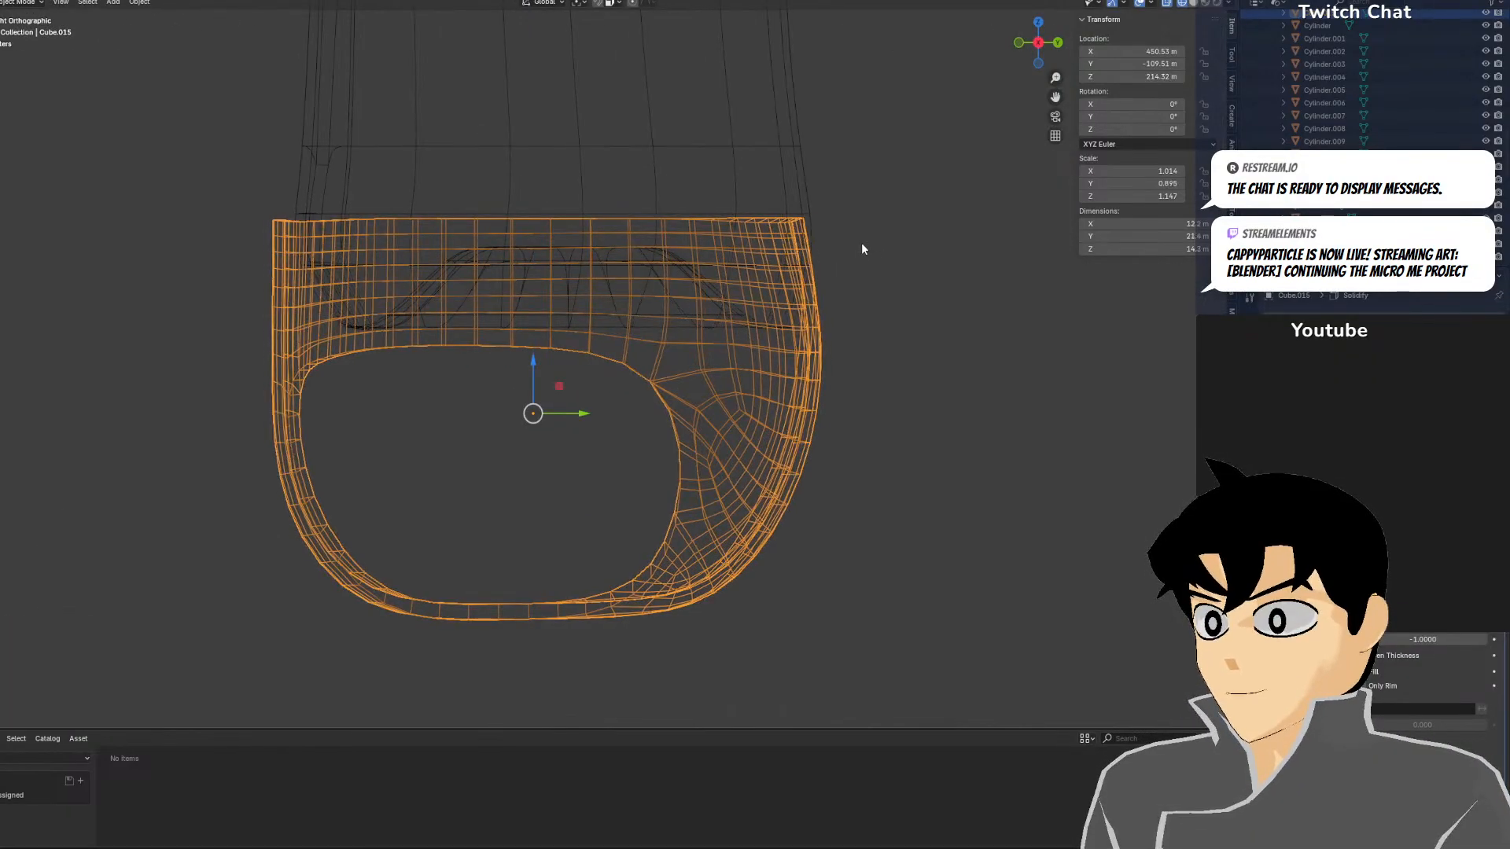
# Edit the pelvis mesh and move its upper rear vertices about 0.37 m outward along Y
pyautogui.click(22, 2)
pyautogui.click(19, 20)
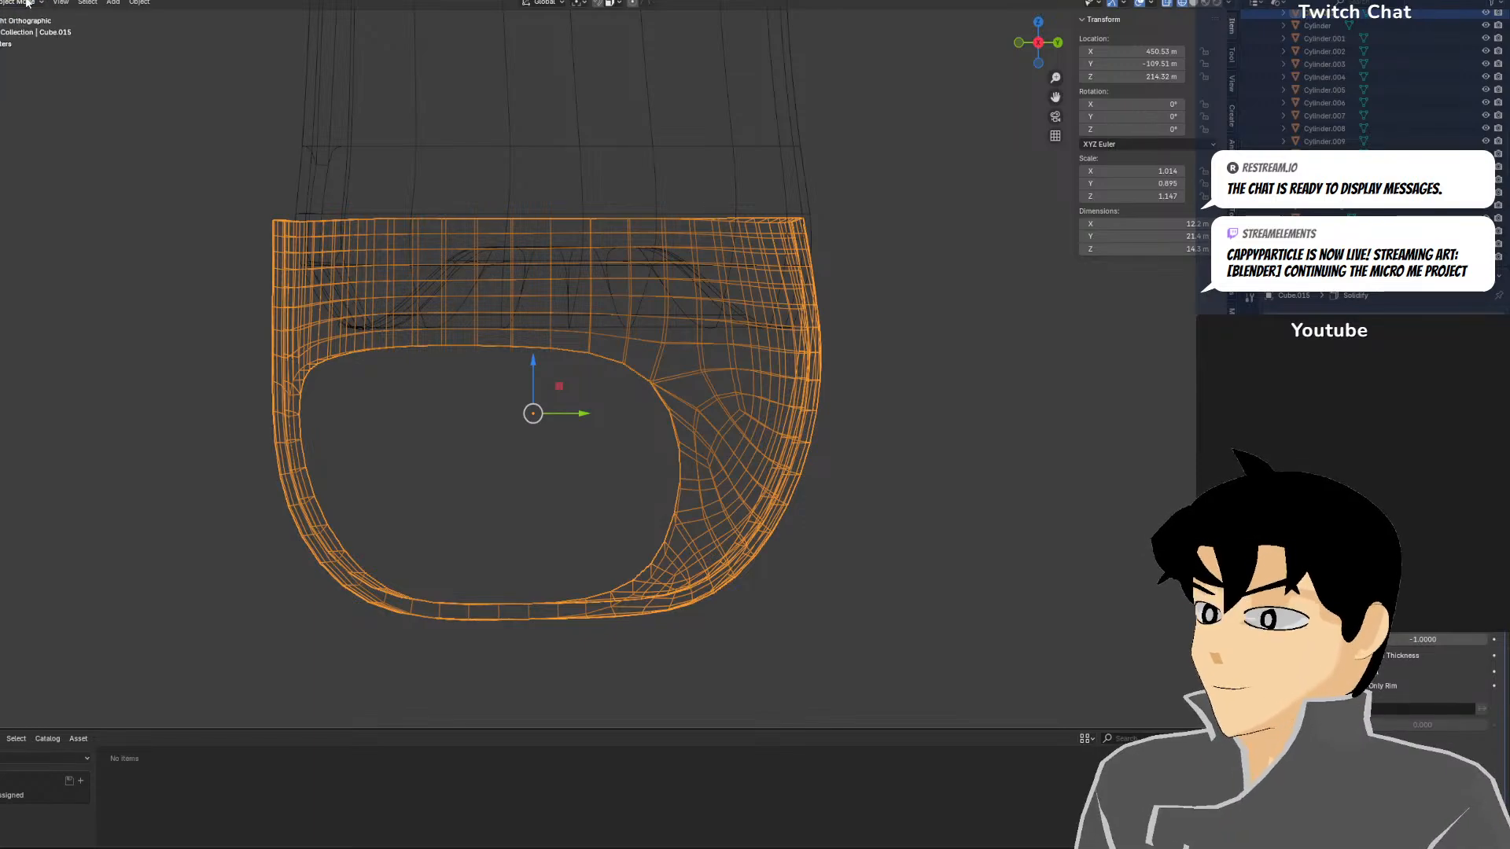
pyautogui.click(26, 3)
pyautogui.click(18, 35)
pyautogui.press('a')
pyautogui.moveTo(886, 165); pyautogui.dragTo(769, 307)
pyautogui.moveTo(865, 178); pyautogui.dragTo(797, 307)
pyautogui.moveTo(848, 248); pyautogui.dragTo(858, 248)
pyautogui.press('e')
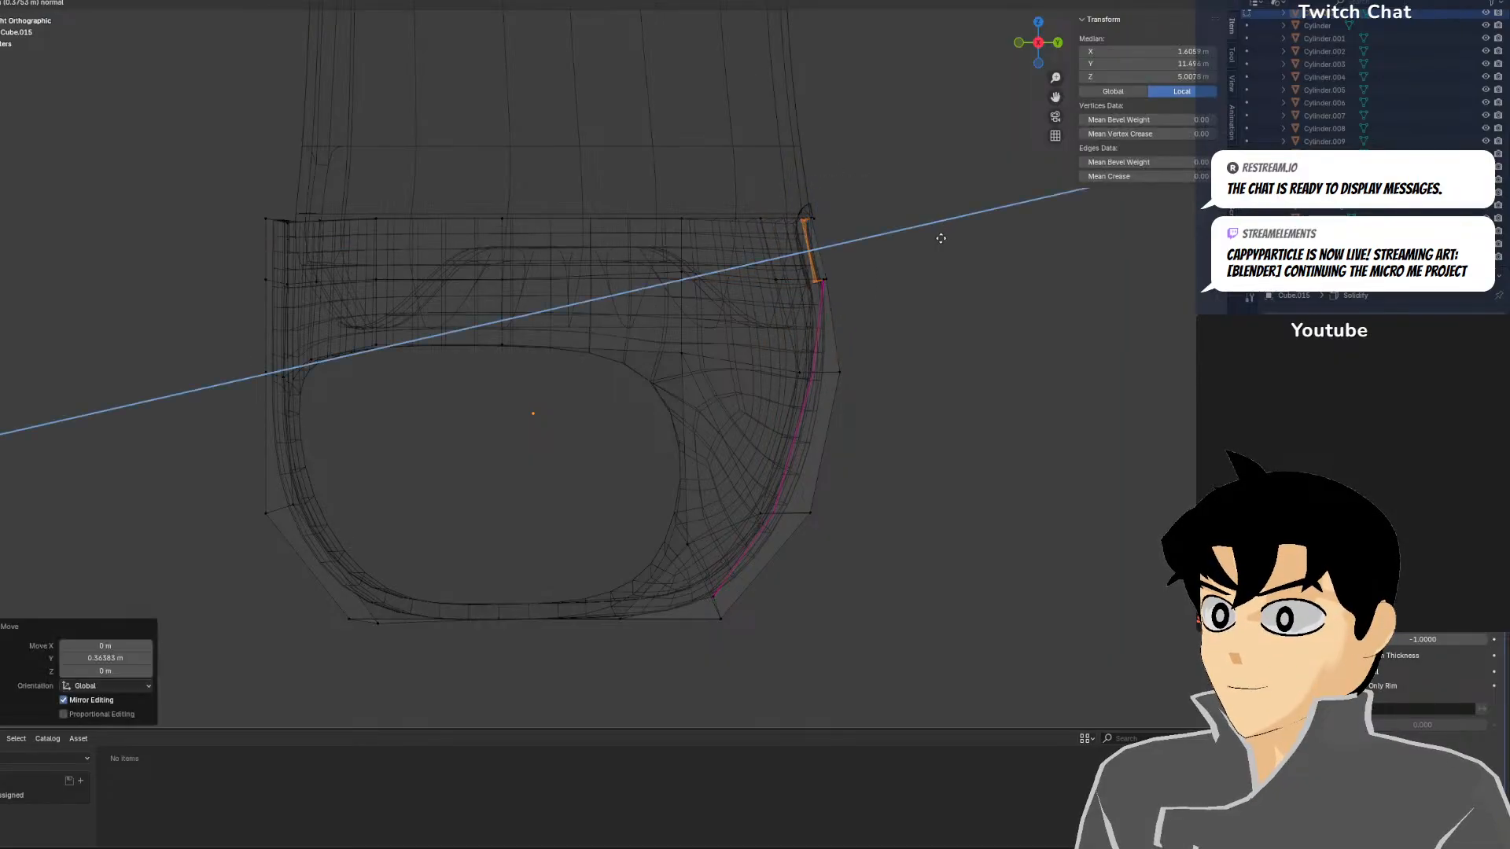
pyautogui.rightClick(940, 236)
pyautogui.hotkey('ctrl', 'z')
# Rotate the selected upper rear vertices of the pelvis piece by about 10.8° and show the result in solid shading
pyautogui.press('r')
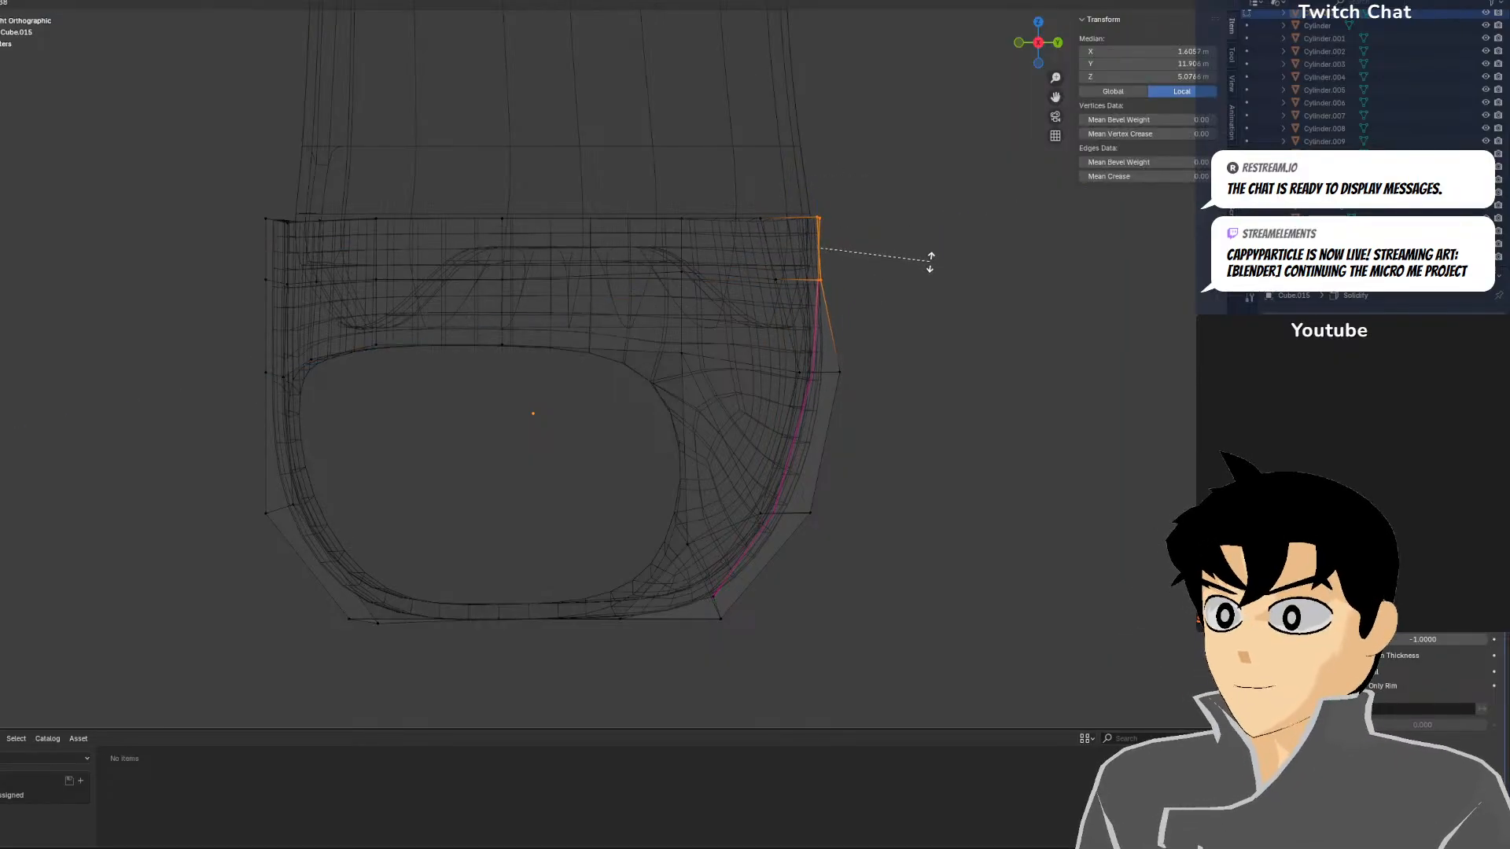
pyautogui.click(931, 260)
pyautogui.press('z')
pyautogui.click(986, 277)
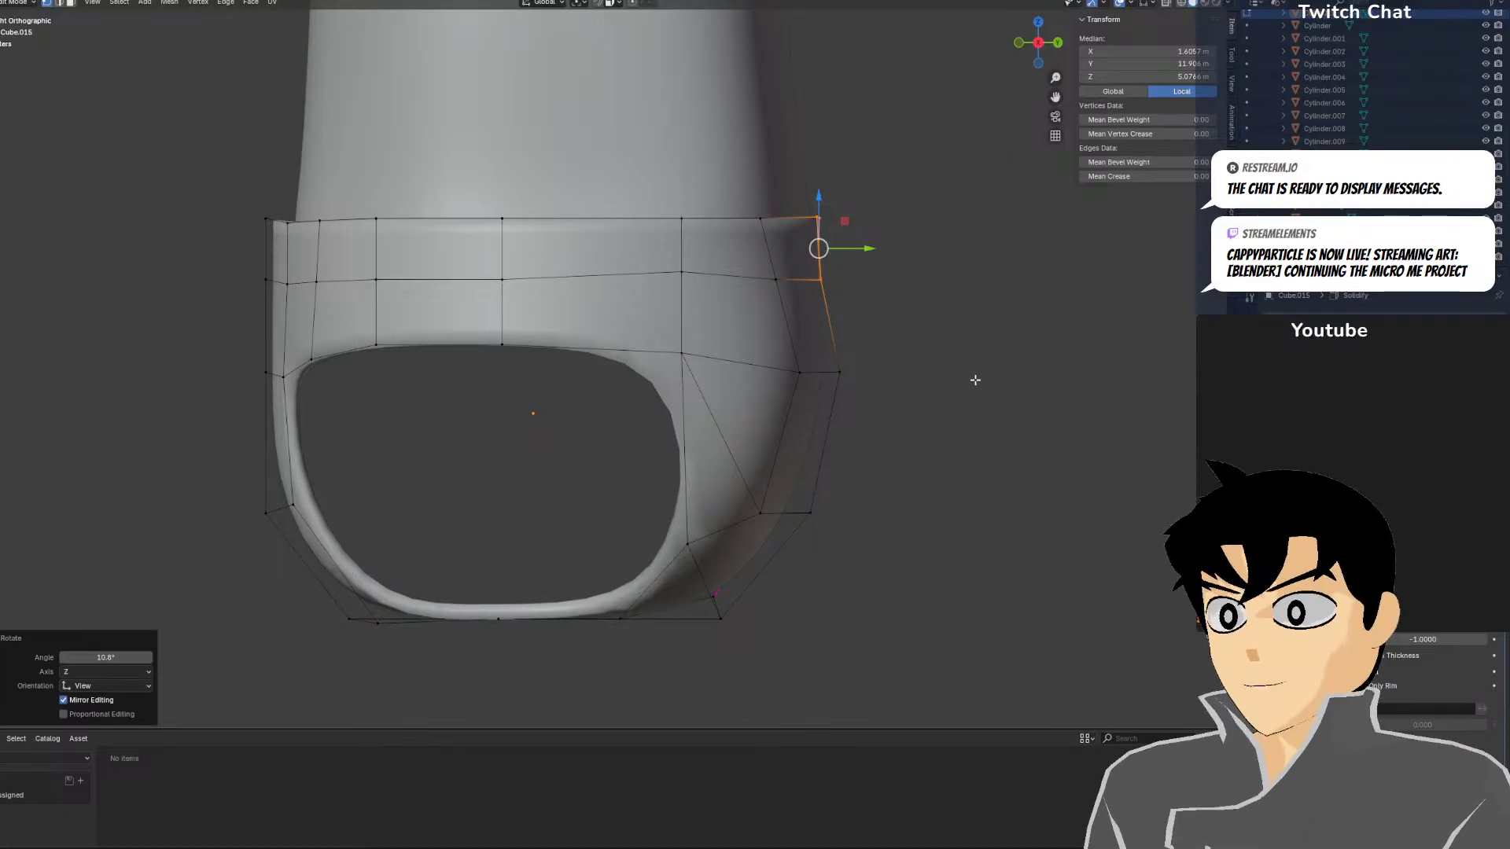
# Select all vertices of the pelvis piece's top rim and flatten them by scaling to 0 on Z
pyautogui.press('z')
pyautogui.click(128, 297)
pyautogui.moveTo(162, 125); pyautogui.dragTo(950, 276)
pyautogui.moveTo(951, 276); pyautogui.dragTo(718, 122, button='middle')
pyautogui.press('KP_3')
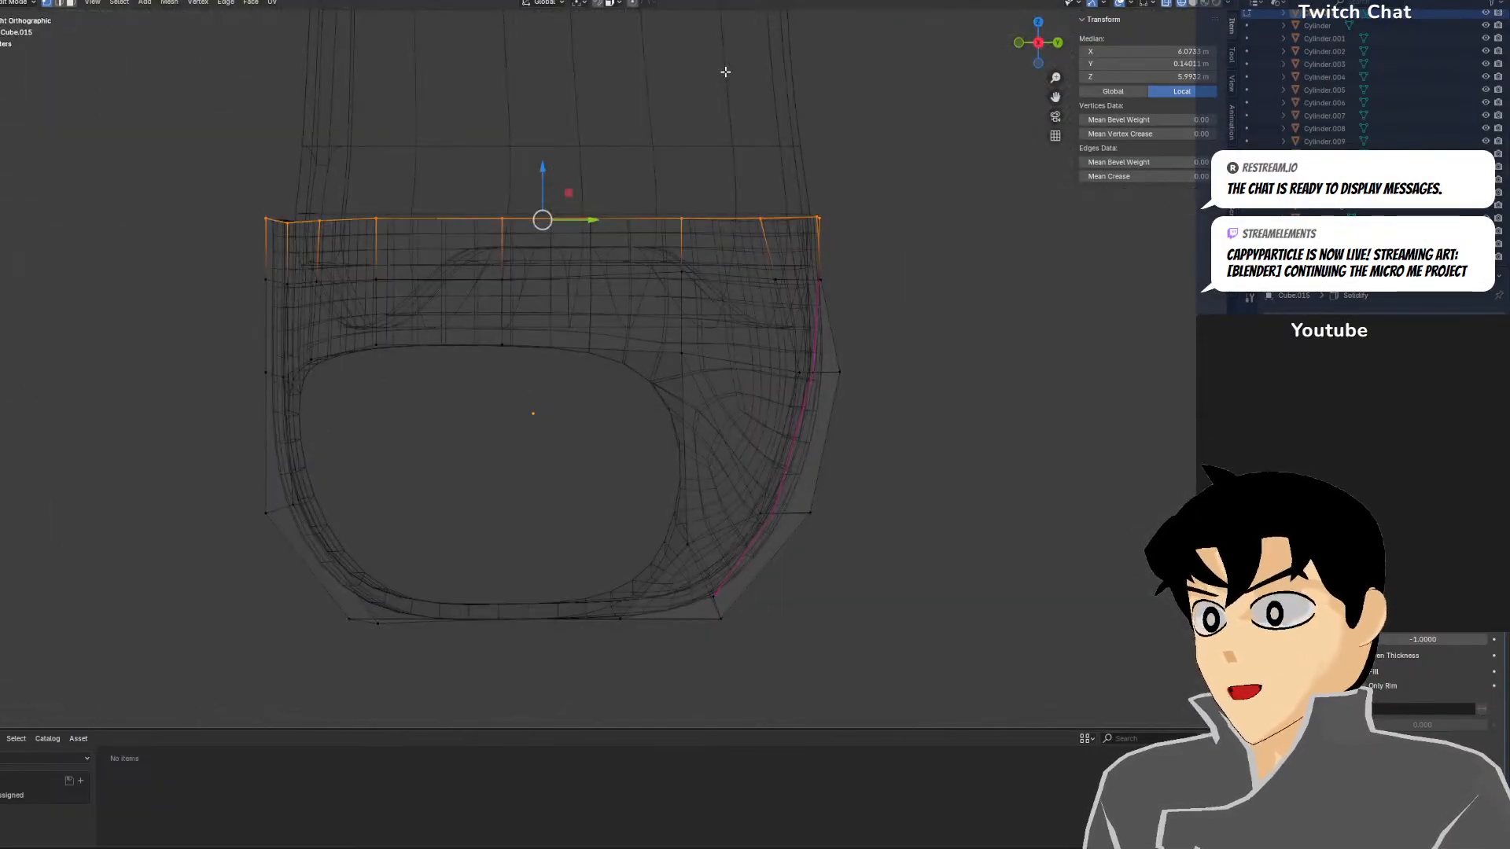
pyautogui.scroll(-2, 697, 60)
pyautogui.press('g')
pyautogui.press('z')
pyautogui.press('0')
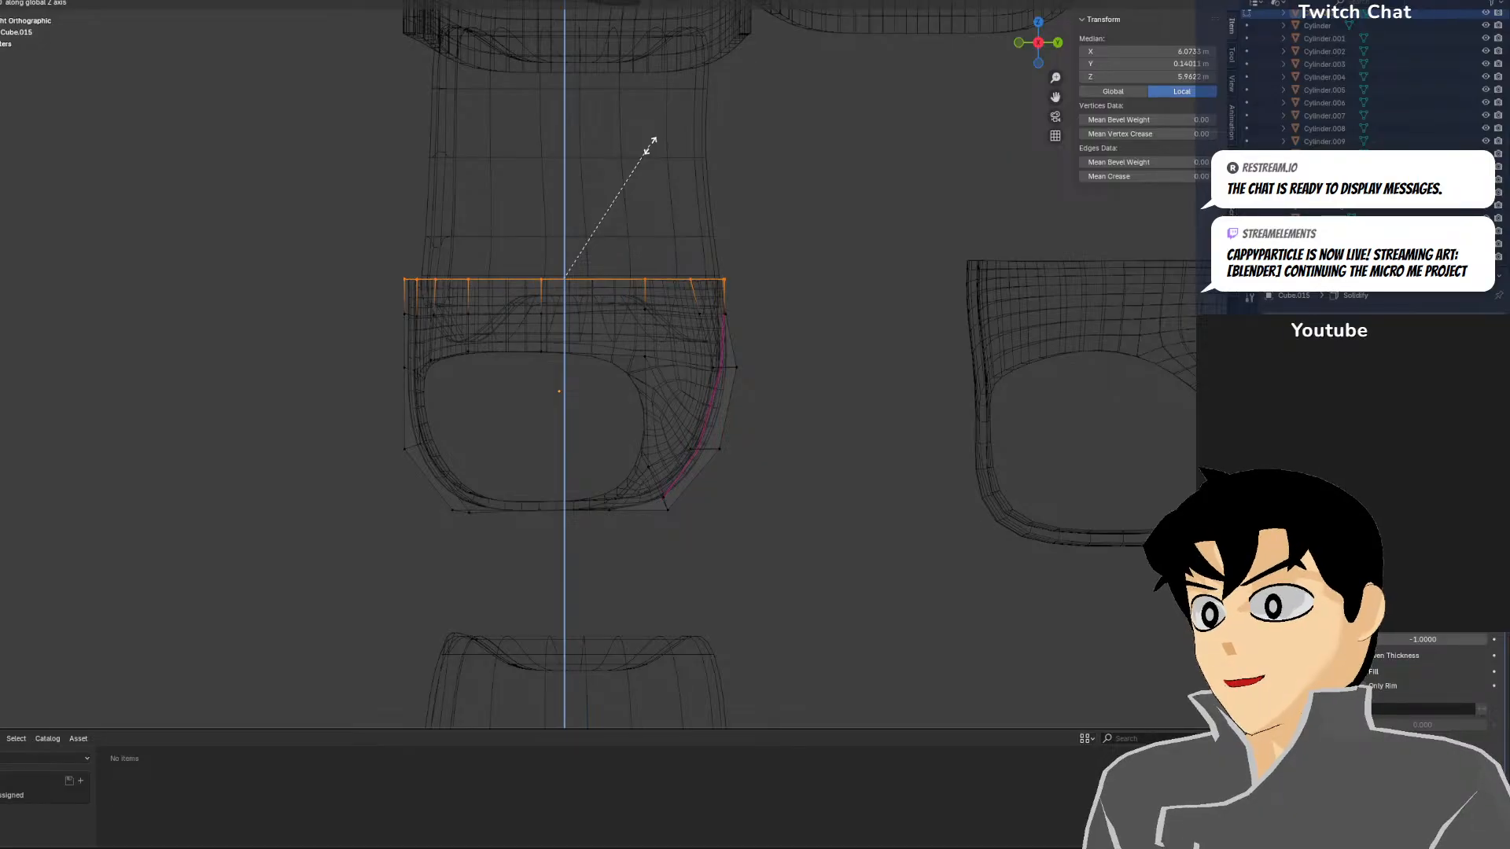
pyautogui.click(704, 135)
# Check the flattened rim in solid shading and return the pelvis piece to Object Mode
pyautogui.press('z')
pyautogui.click(780, 135)
pyautogui.moveTo(521, 233); pyautogui.dragTo(689, 260, button='middle')
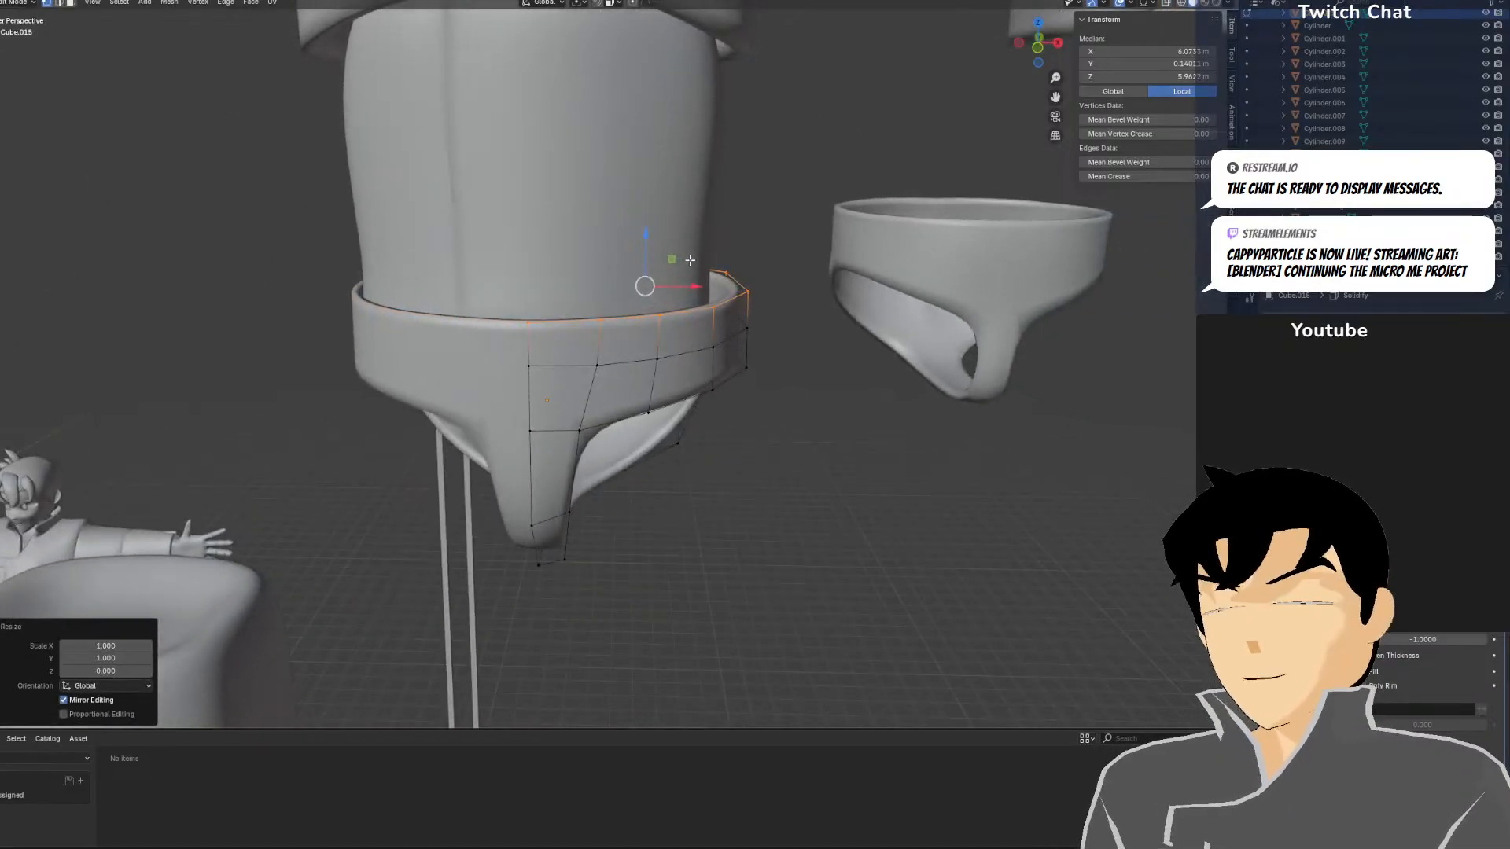
pyautogui.press('KP_1')
pyautogui.press('z')
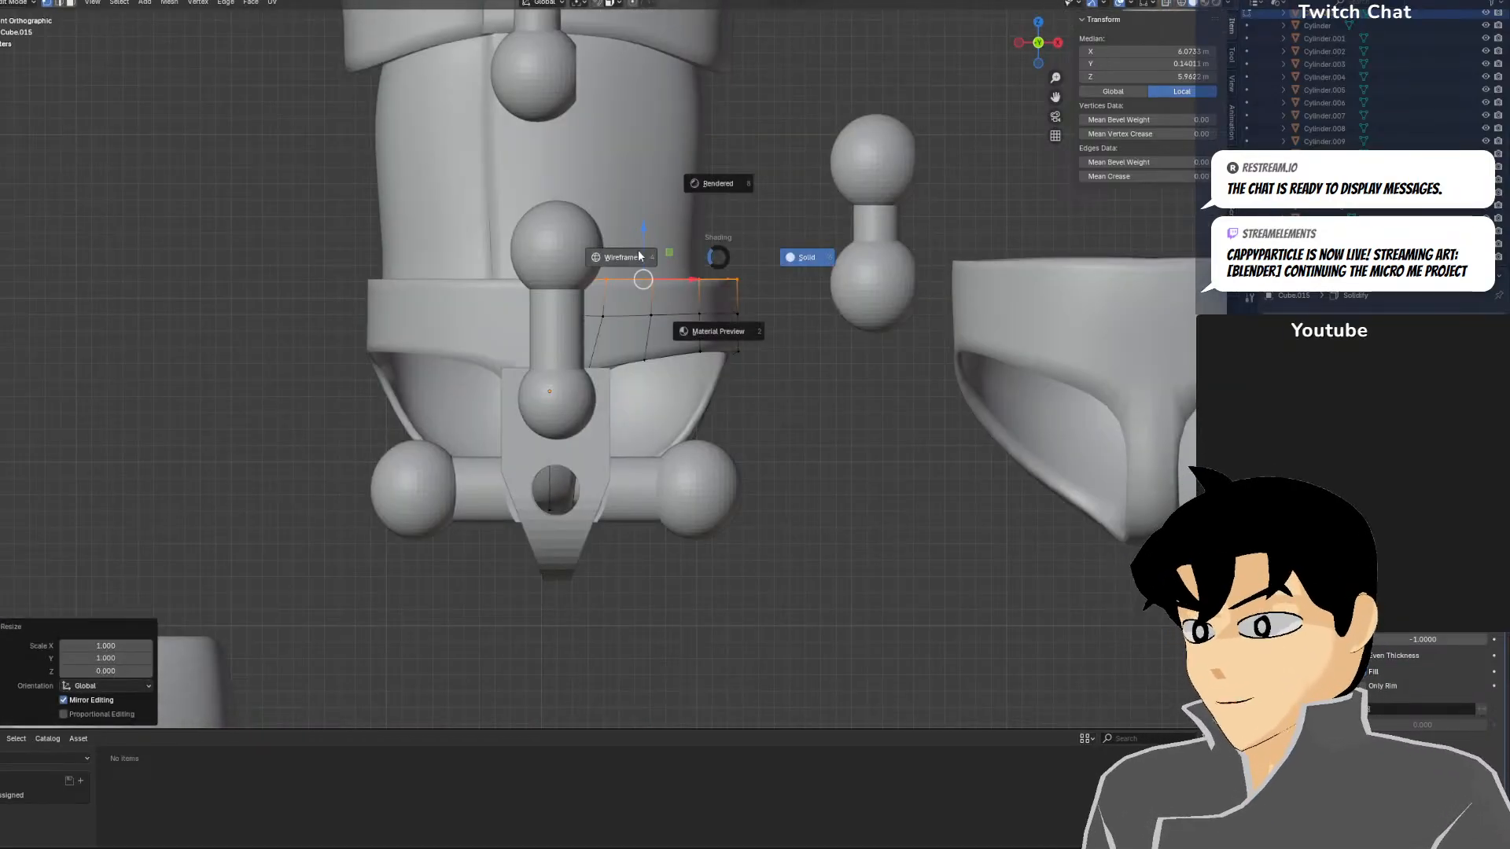
pyautogui.click(597, 220)
pyautogui.click(13, 3)
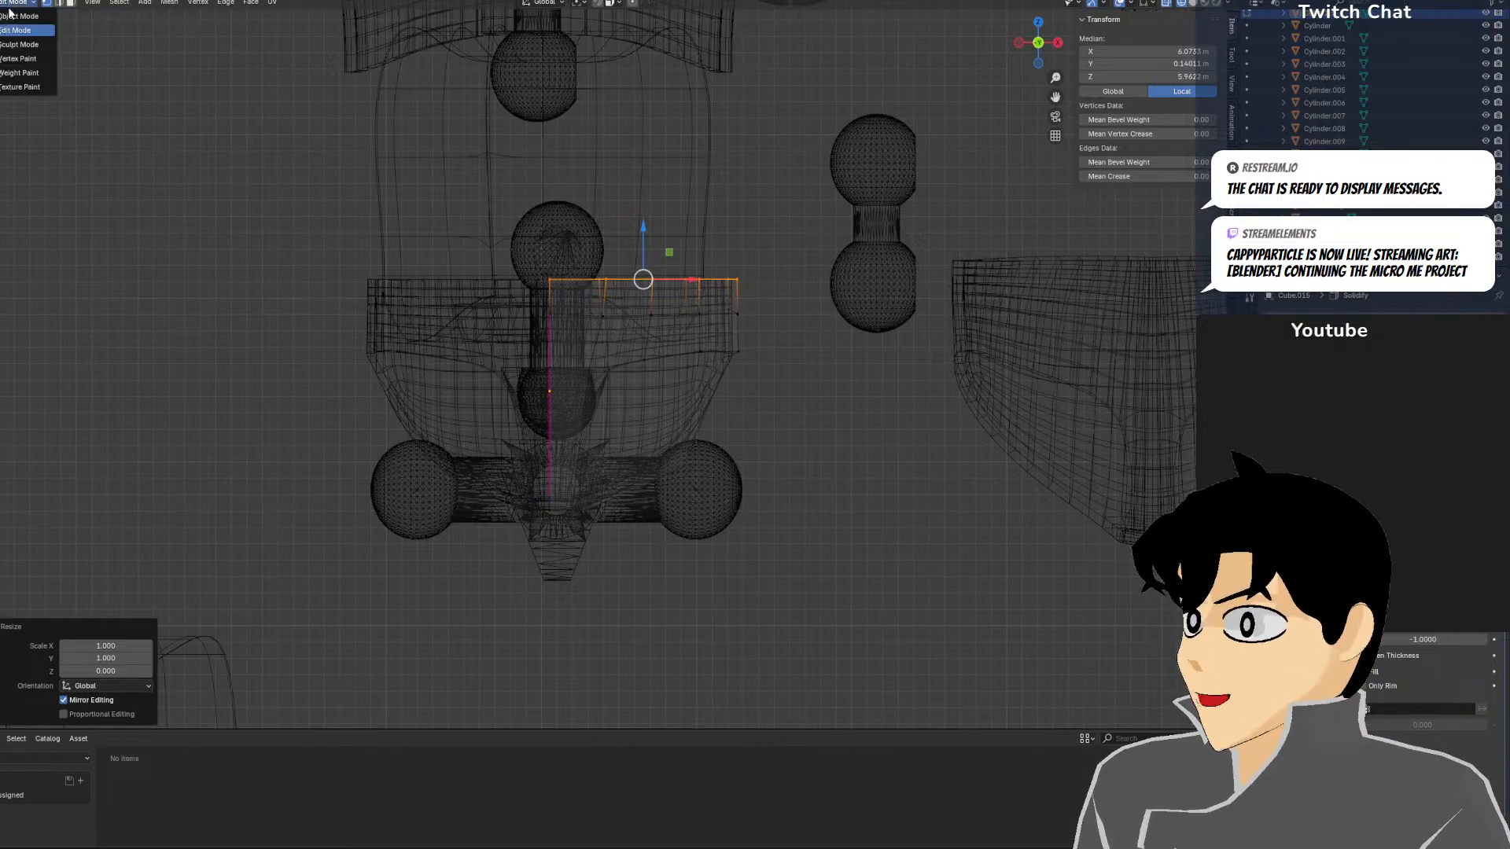
pyautogui.click(13, 15)
pyautogui.press('z')
pyautogui.click(691, 238)
# Shift the pelvis piece along X to 450.28 m and scale it down on X to 0.987
pyautogui.scroll(2, 765, 318)
pyautogui.press('KP_5')
pyautogui.moveTo(789, 332); pyautogui.dragTo(795, 381, button='middle')
pyautogui.press('g')
pyautogui.press('x')
pyautogui.moveTo(569, 434); pyautogui.dragTo(608, 427)
pyautogui.press('s')
pyautogui.press('x')
pyautogui.click(923, 333)
pyautogui.moveTo(609, 427); pyautogui.dragTo(747, 338, button='middle')
pyautogui.hotkey('ctrl', 'z')
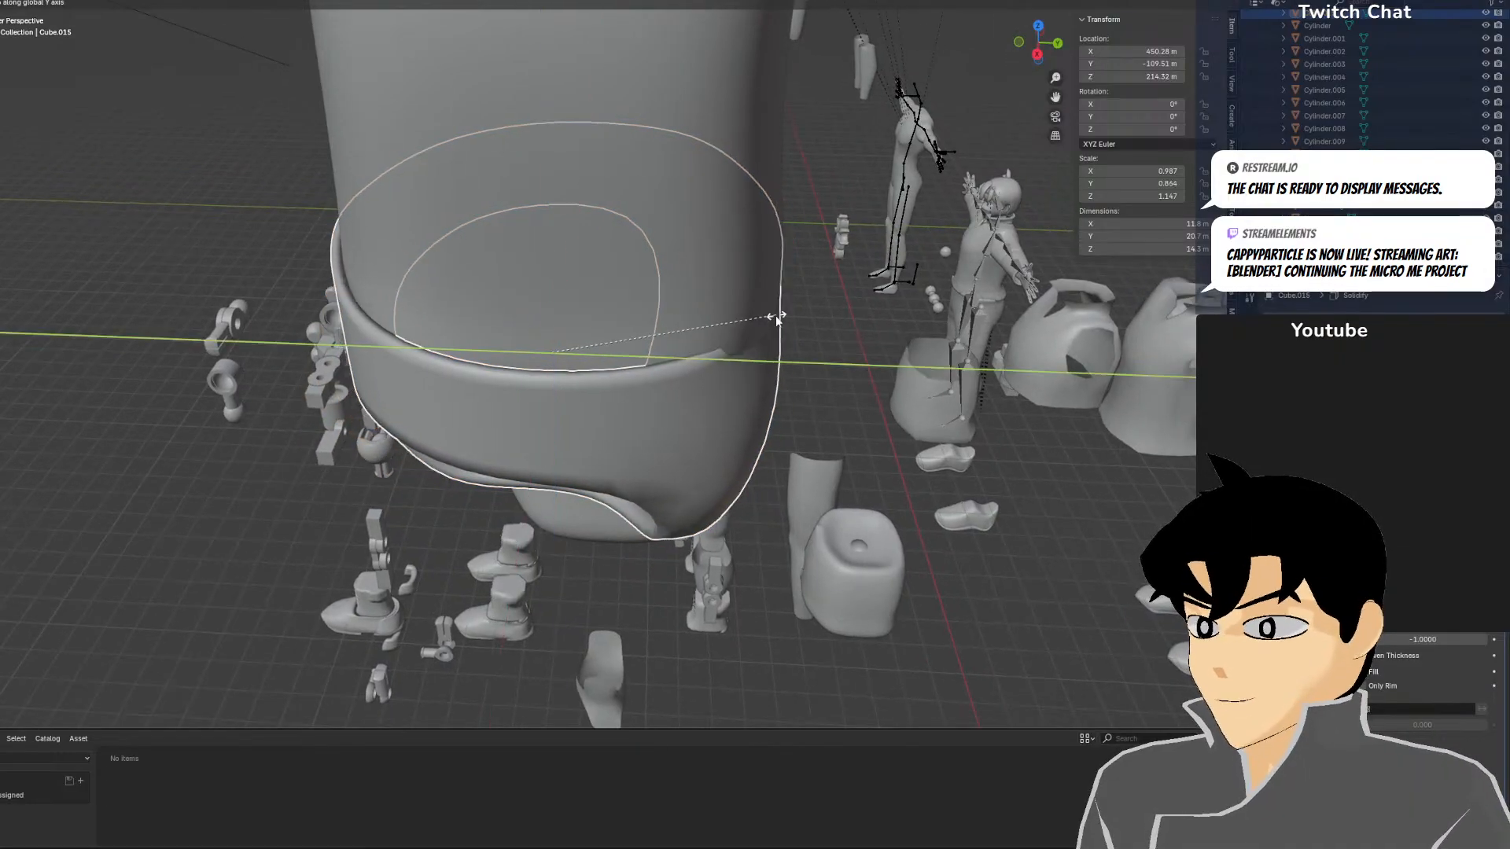
pyautogui.click(801, 308)
pyautogui.click(752, 365)
# Scale the pelvis piece up uniformly to 1.021, 0.926 and 1.187, and shift it about 0.26 m along Y
pyautogui.press('s')
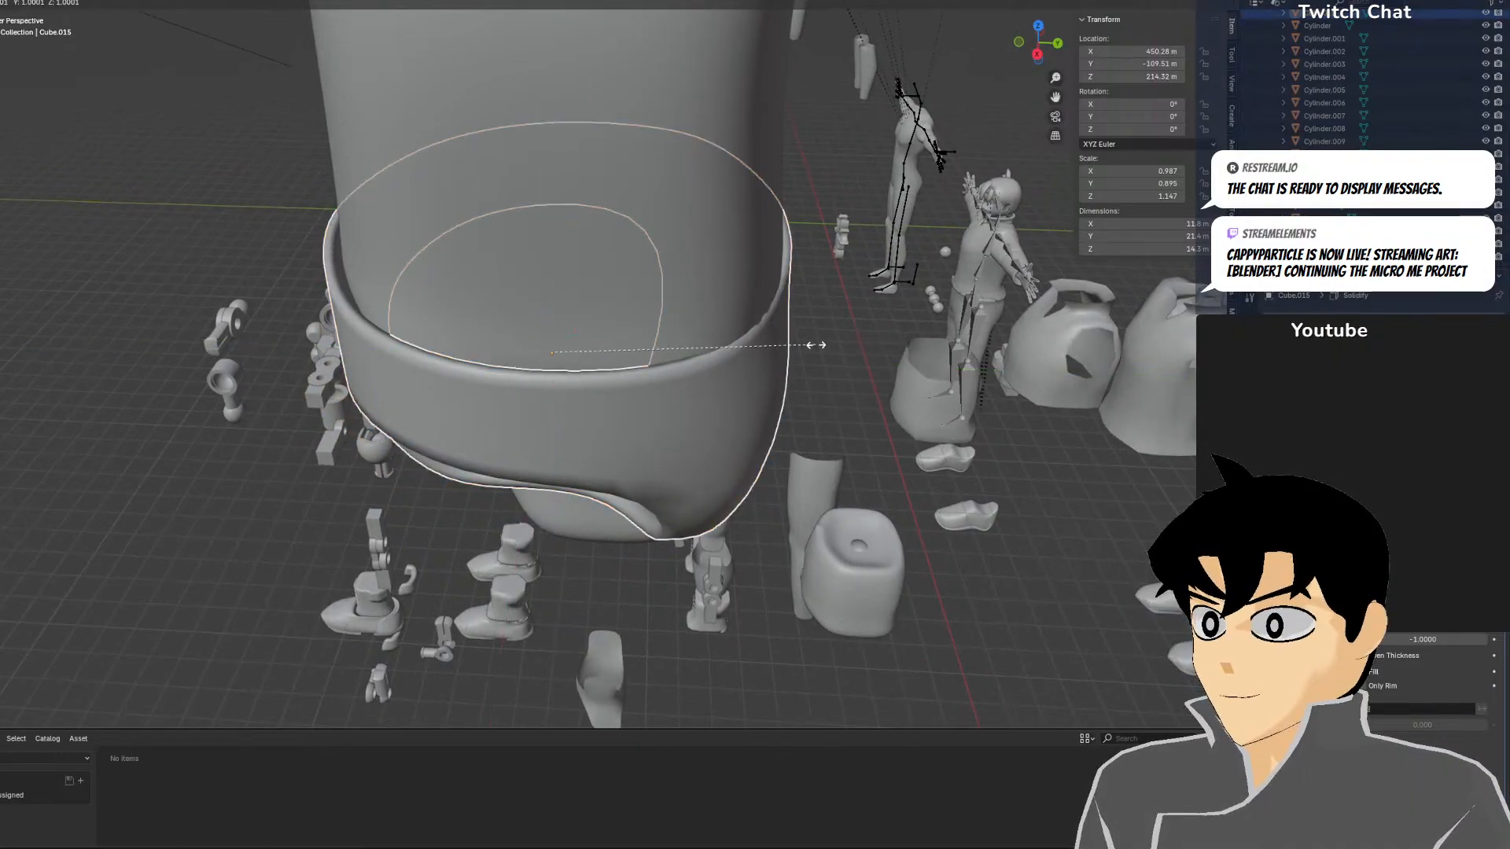
pyautogui.click(812, 356)
pyautogui.moveTo(811, 356); pyautogui.dragTo(634, 302, button='middle')
pyautogui.moveTo(588, 361); pyautogui.dragTo(640, 354)
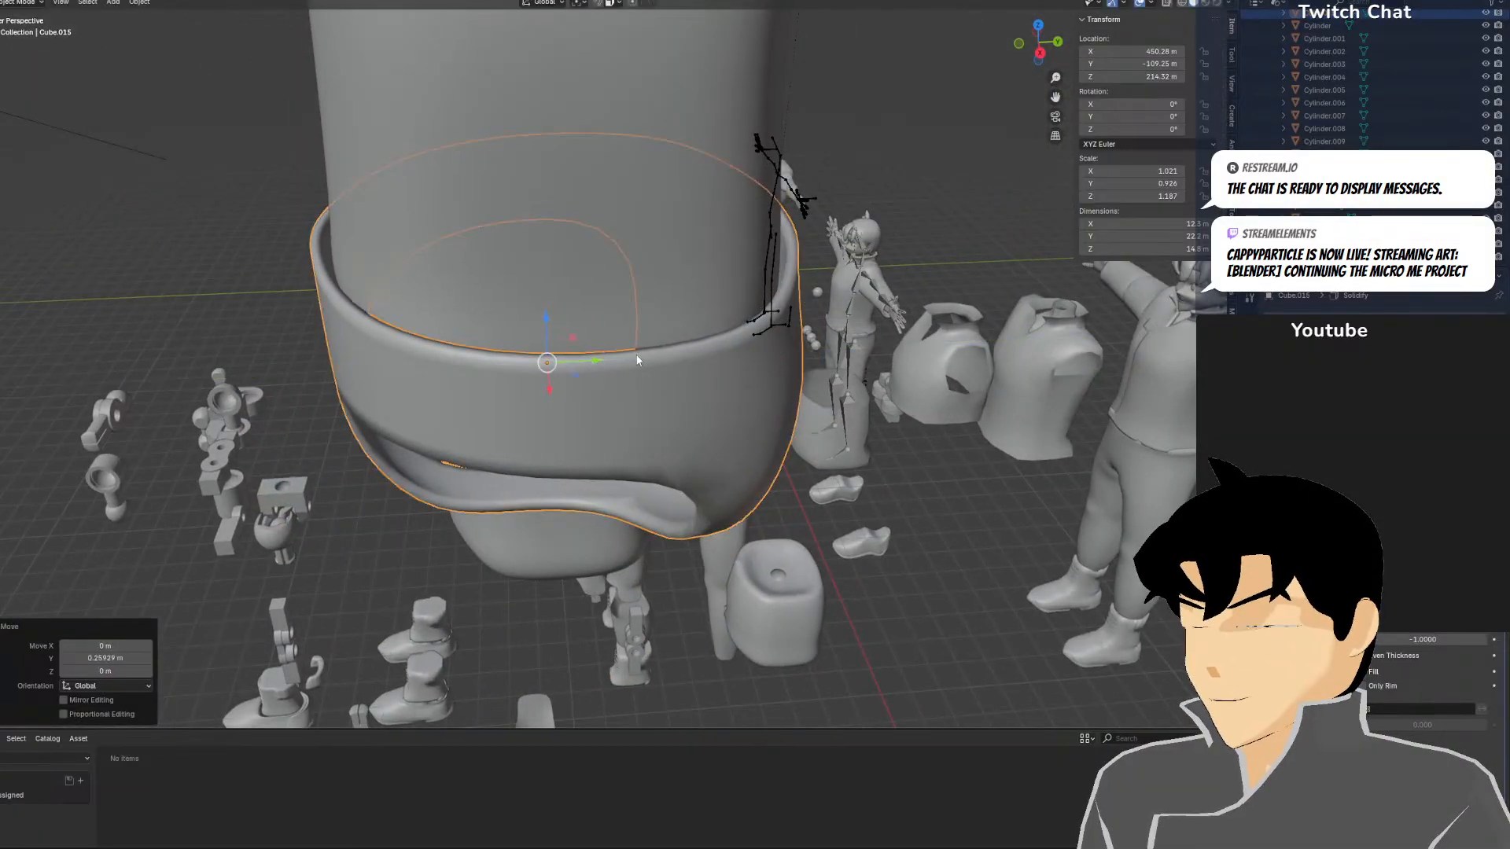
pyautogui.moveTo(641, 354); pyautogui.dragTo(747, 338, button='middle')
pyautogui.press('KP_1')
pyautogui.scroll(-2, 768, 339)
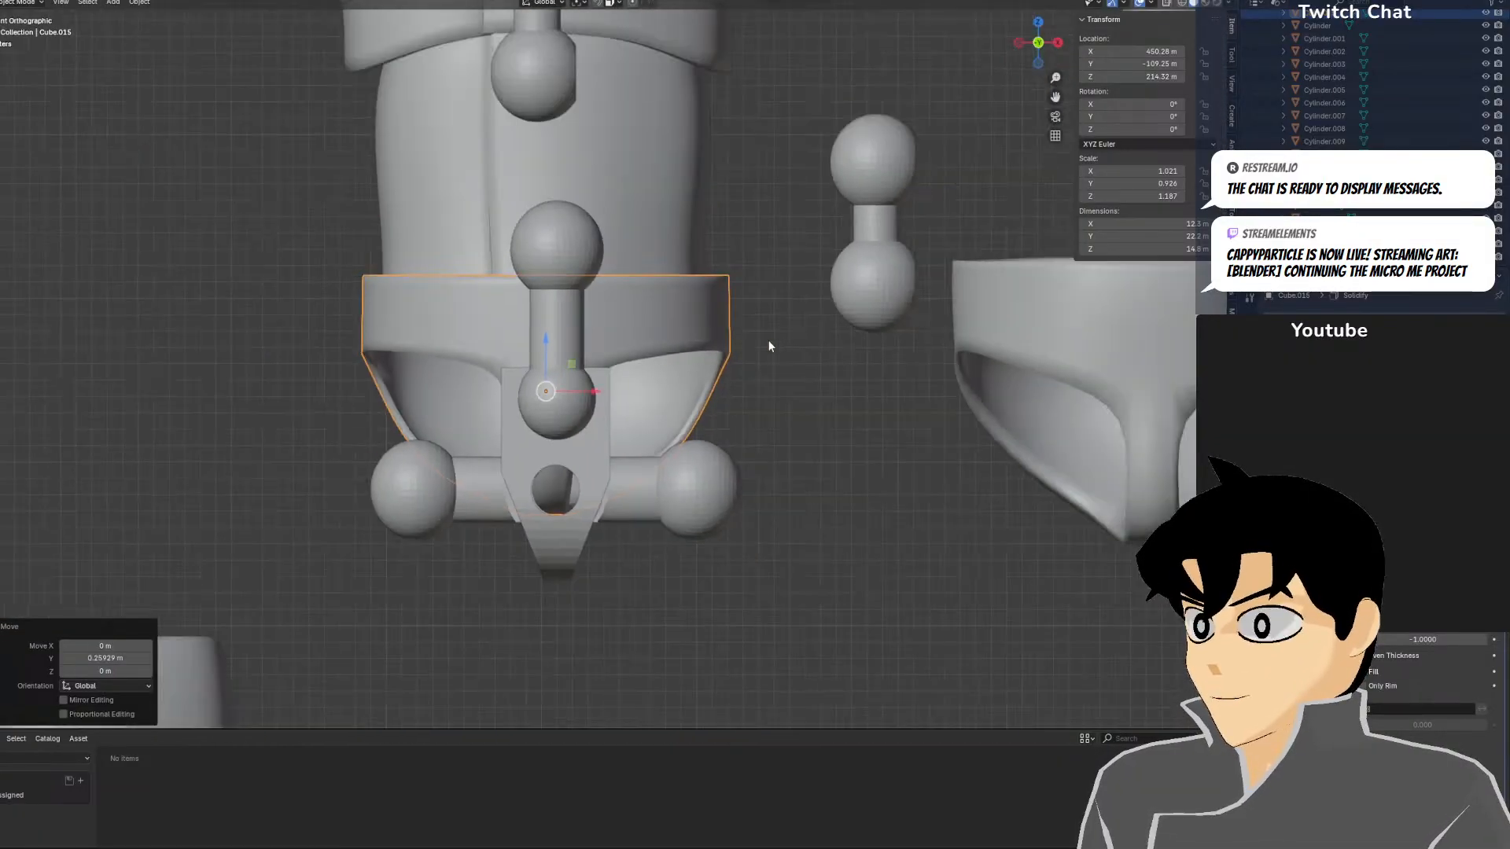
# Scale the pelvis piece down on X to 0.999 and check its fit around the torso in solid shading
pyautogui.hotkey('shift', 'z')
pyautogui.scroll(3, 787, 314)
pyautogui.press('s')
pyautogui.press('x')
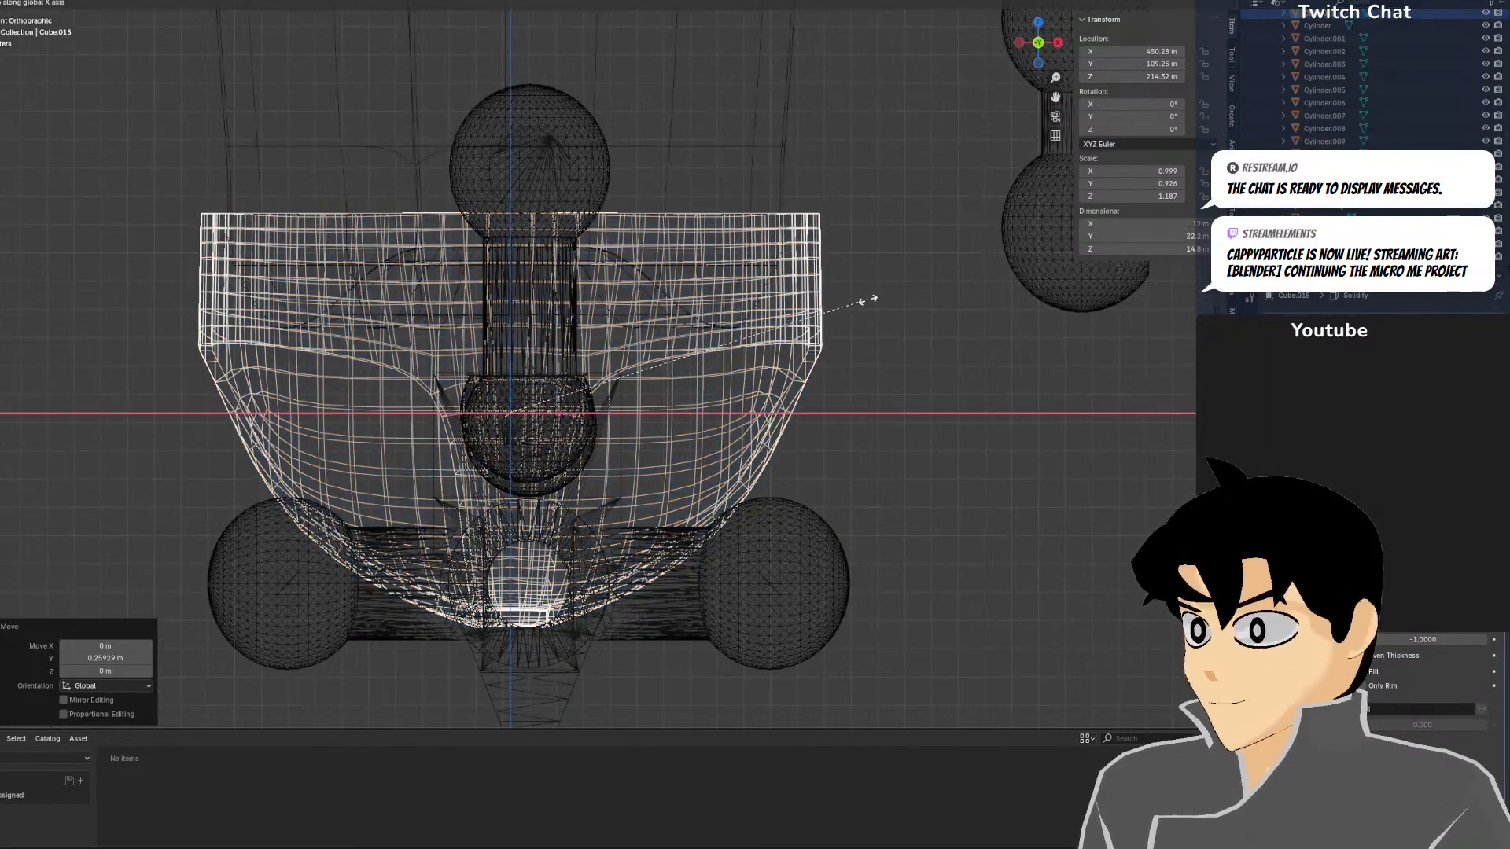
pyautogui.click(863, 300)
pyautogui.press('z')
pyautogui.click(948, 313)
pyautogui.moveTo(949, 313)
pyautogui.mouseDown(button='middle')
pyautogui.moveTo(777, 400)
pyautogui.moveTo(700, 414)
pyautogui.moveTo(520, 398)
pyautogui.mouseUp(button='middle')
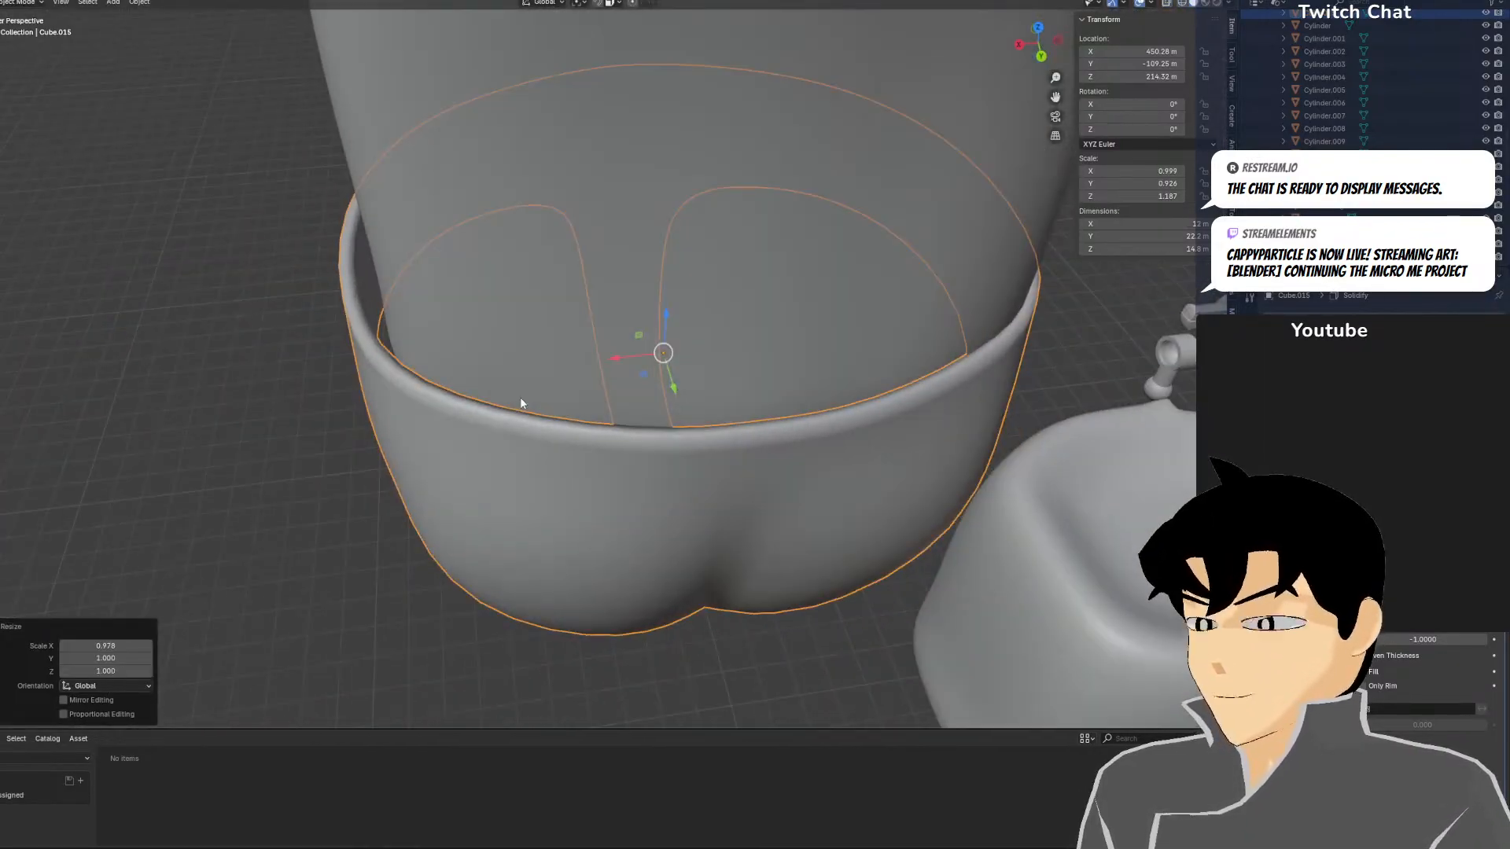
pyautogui.press('KP_1')
# Shift the stomach-to-hip ball joint about 0.8 m along both -X and -Z so it lines up with the pelvis piece
pyautogui.click(568, 383)
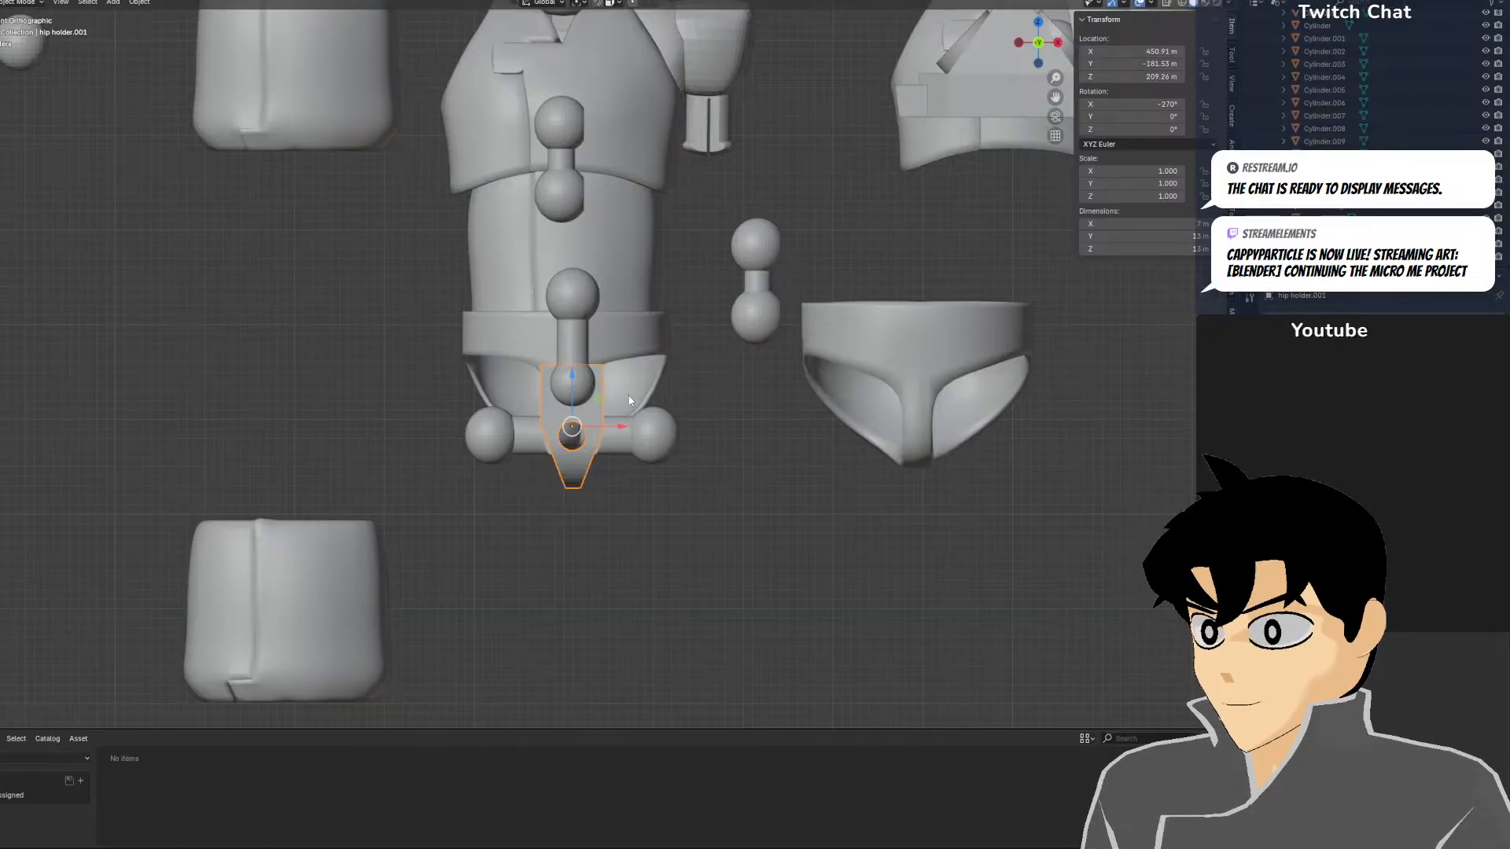
pyautogui.scroll(3, 600, 446)
pyautogui.hotkey('shift', 'z')
pyautogui.scroll(2, 557, 521)
pyautogui.press('z')
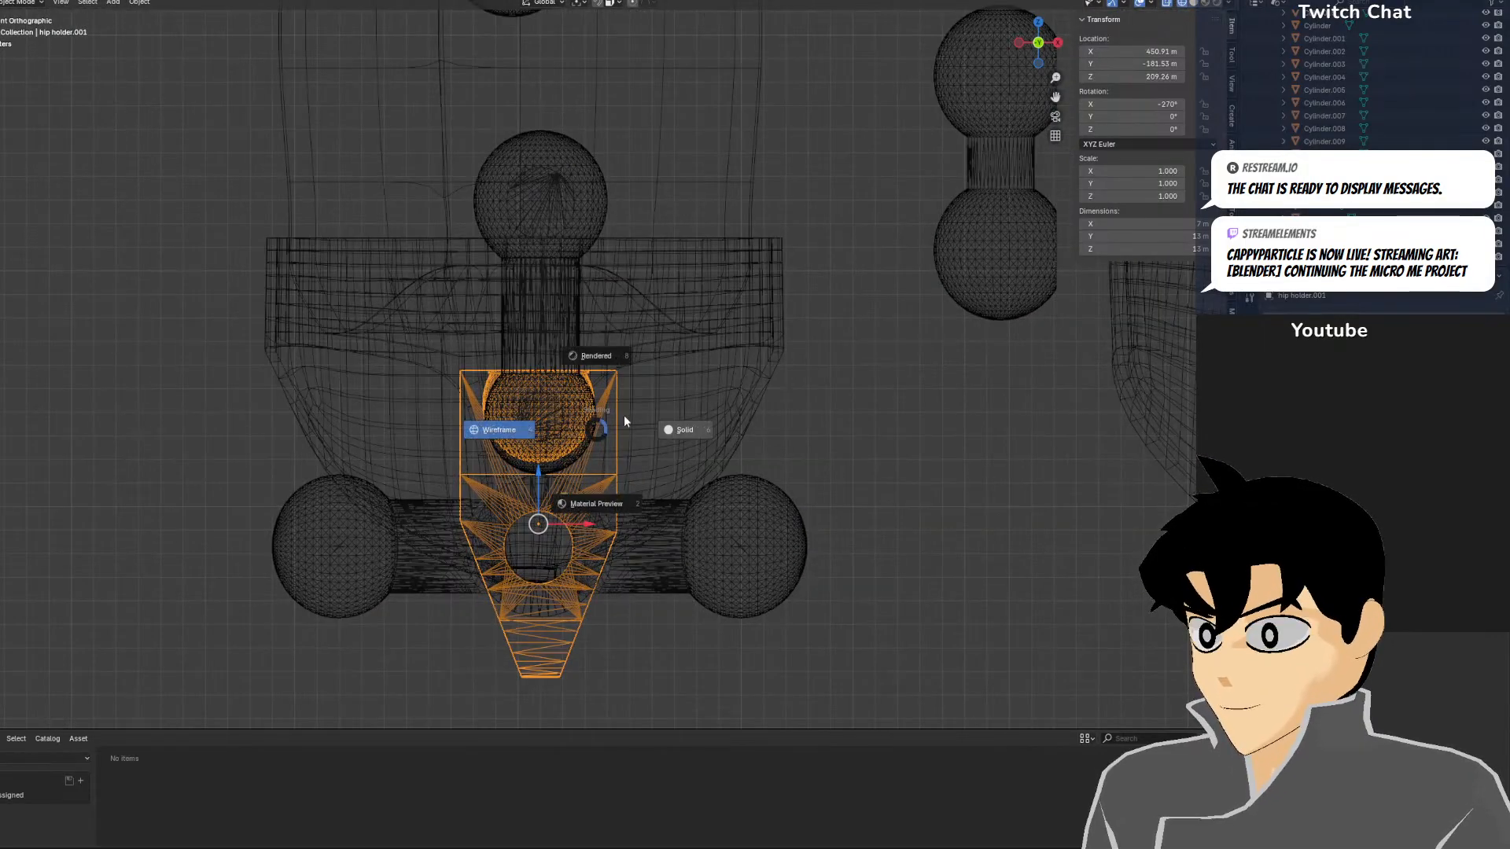
pyautogui.click(629, 418)
pyautogui.click(537, 332)
pyautogui.press('z')
pyautogui.click(464, 322)
pyautogui.click(603, 133)
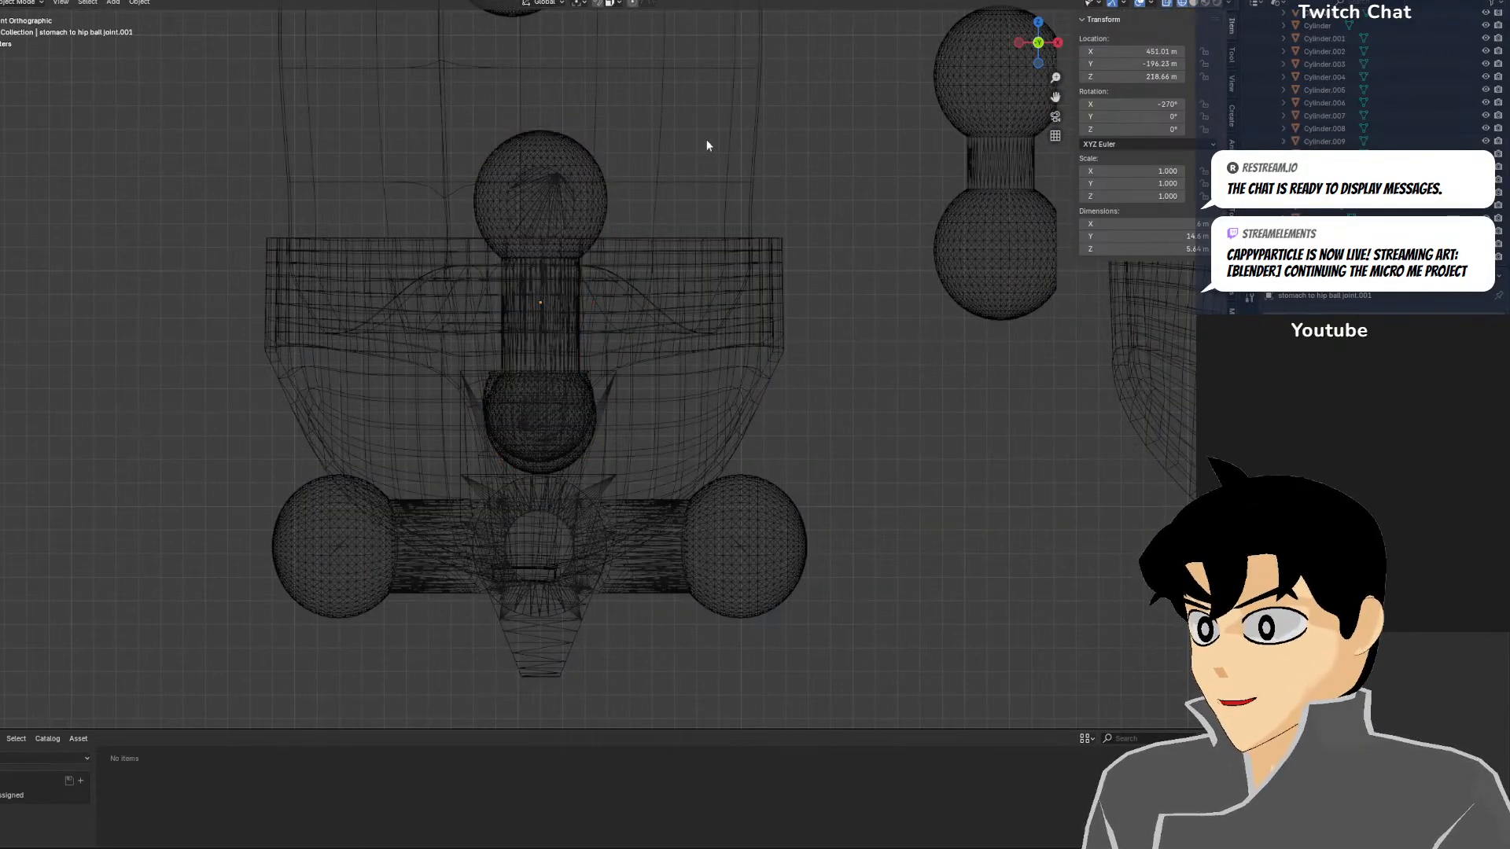
pyautogui.hotkey('shift', 'z')
pyautogui.click(566, 277)
pyautogui.hotkey('shift', 'z')
pyautogui.press('g')
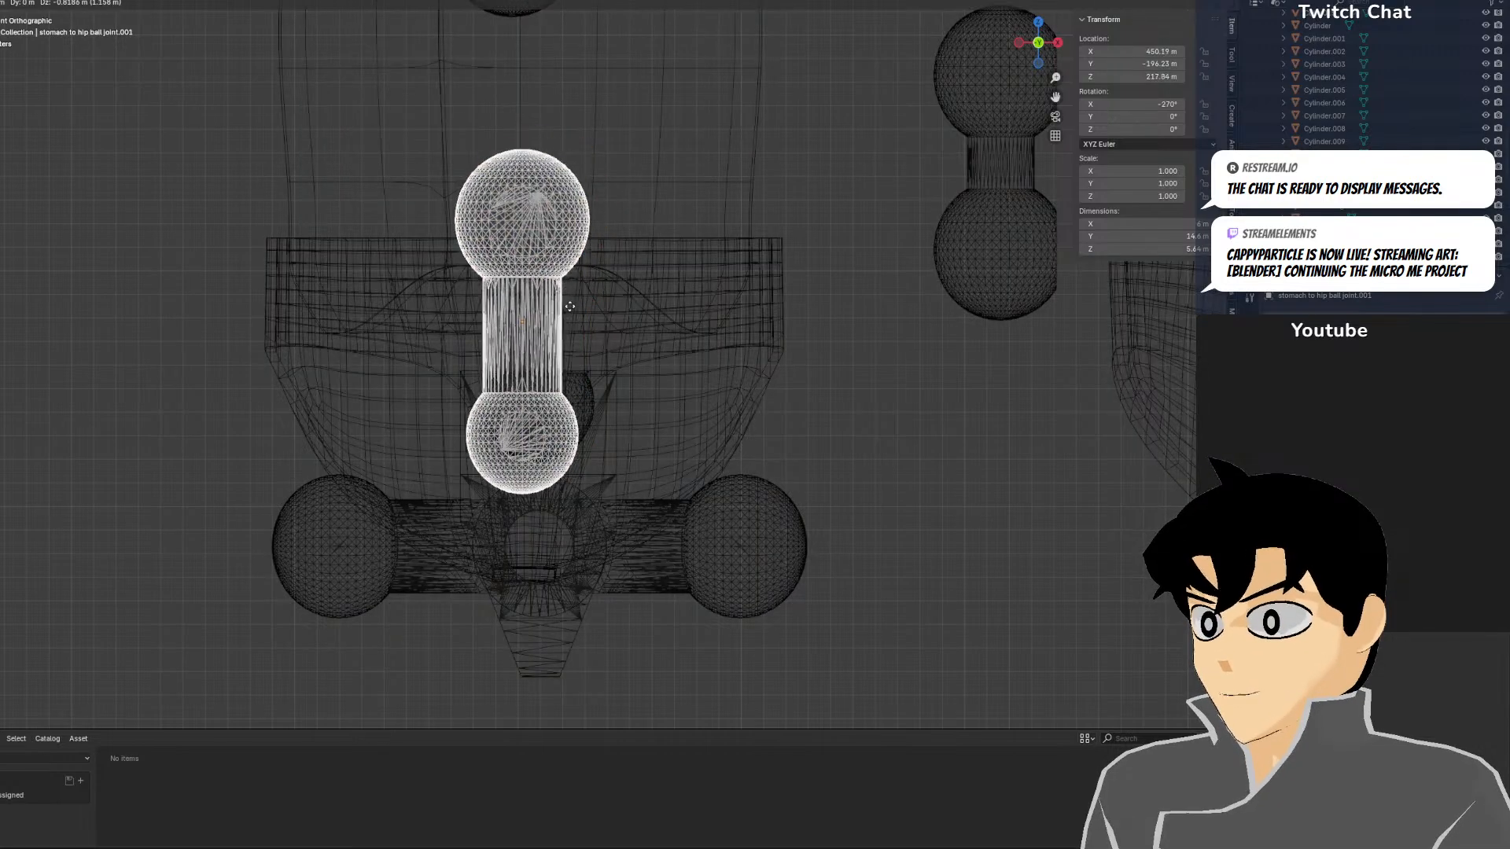
pyautogui.click(566, 308)
# Move the hip holder and both hip ball joints together by about -0.71 m on X and 4.01 m on Z
pyautogui.scroll(-2, 563, 409)
pyautogui.click(560, 513)
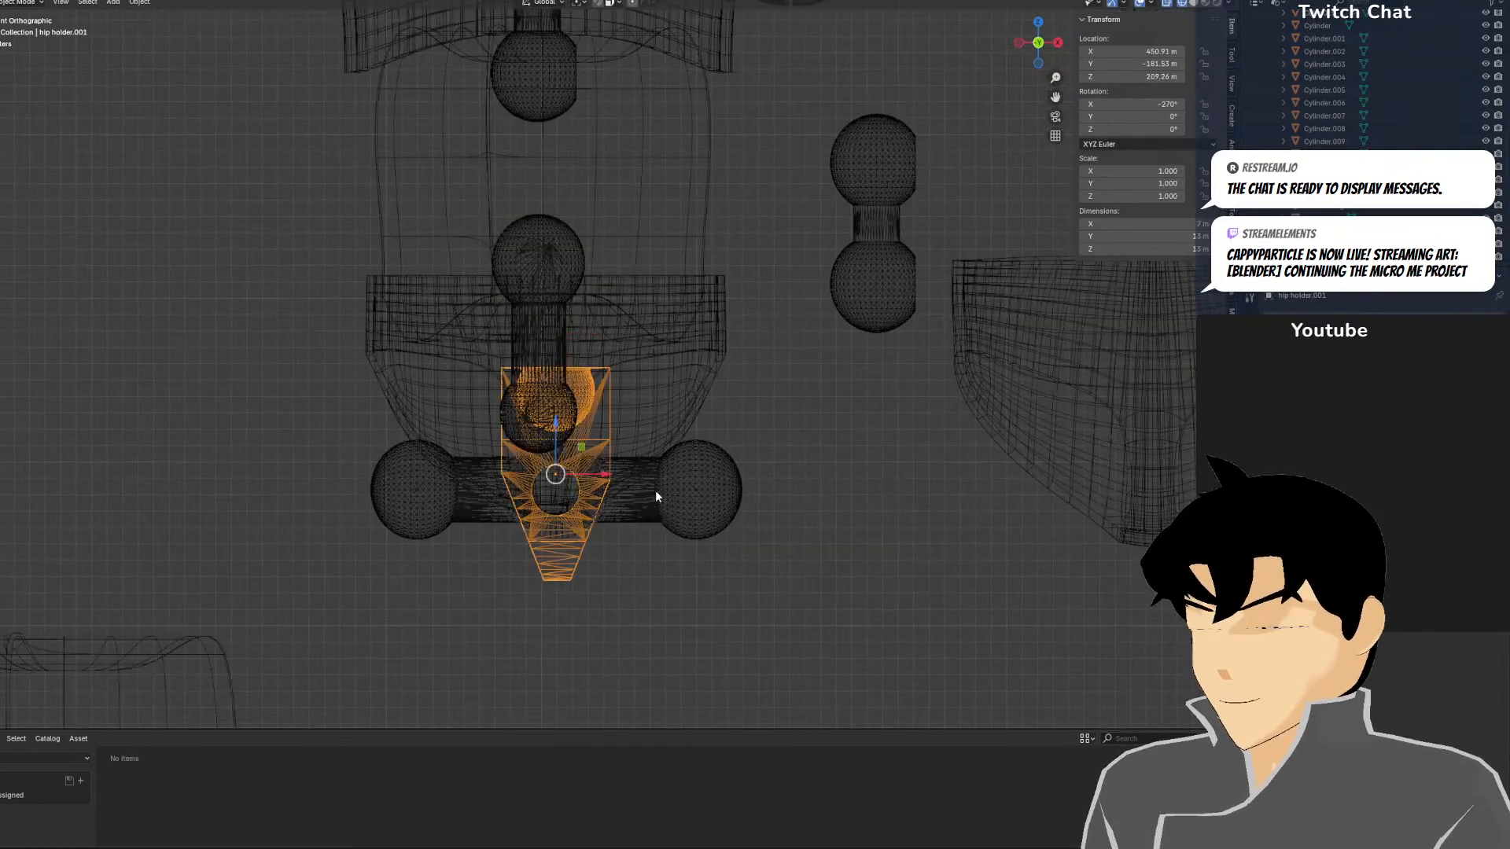
pyautogui.keyDown('shift'); pyautogui.click(656, 495); pyautogui.keyUp('shift')
pyautogui.press('g')
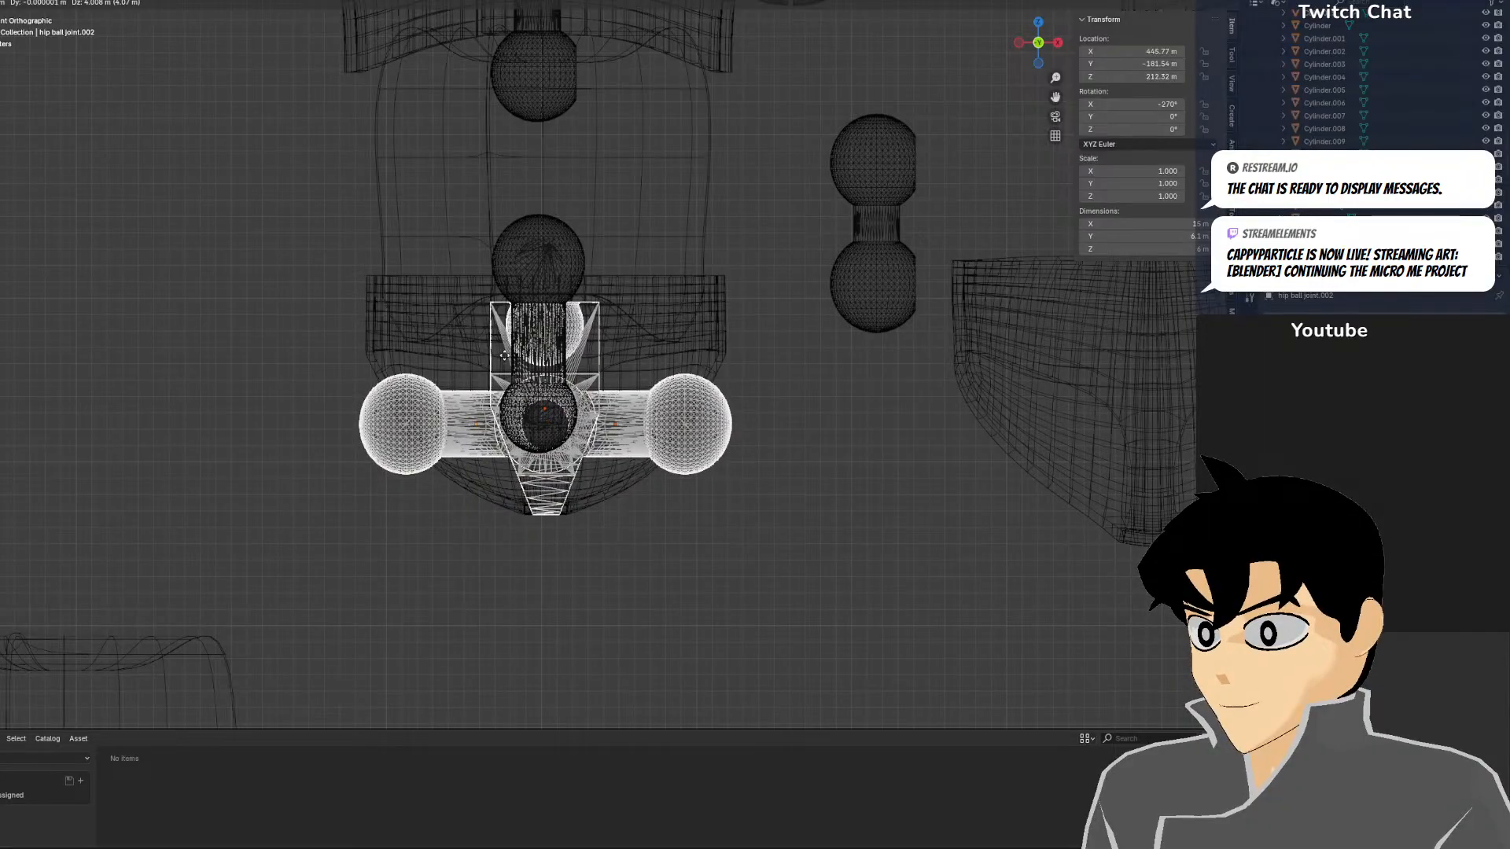
pyautogui.click(507, 356)
pyautogui.hotkey('shift', 'z')
pyautogui.scroll(2, 716, 460)
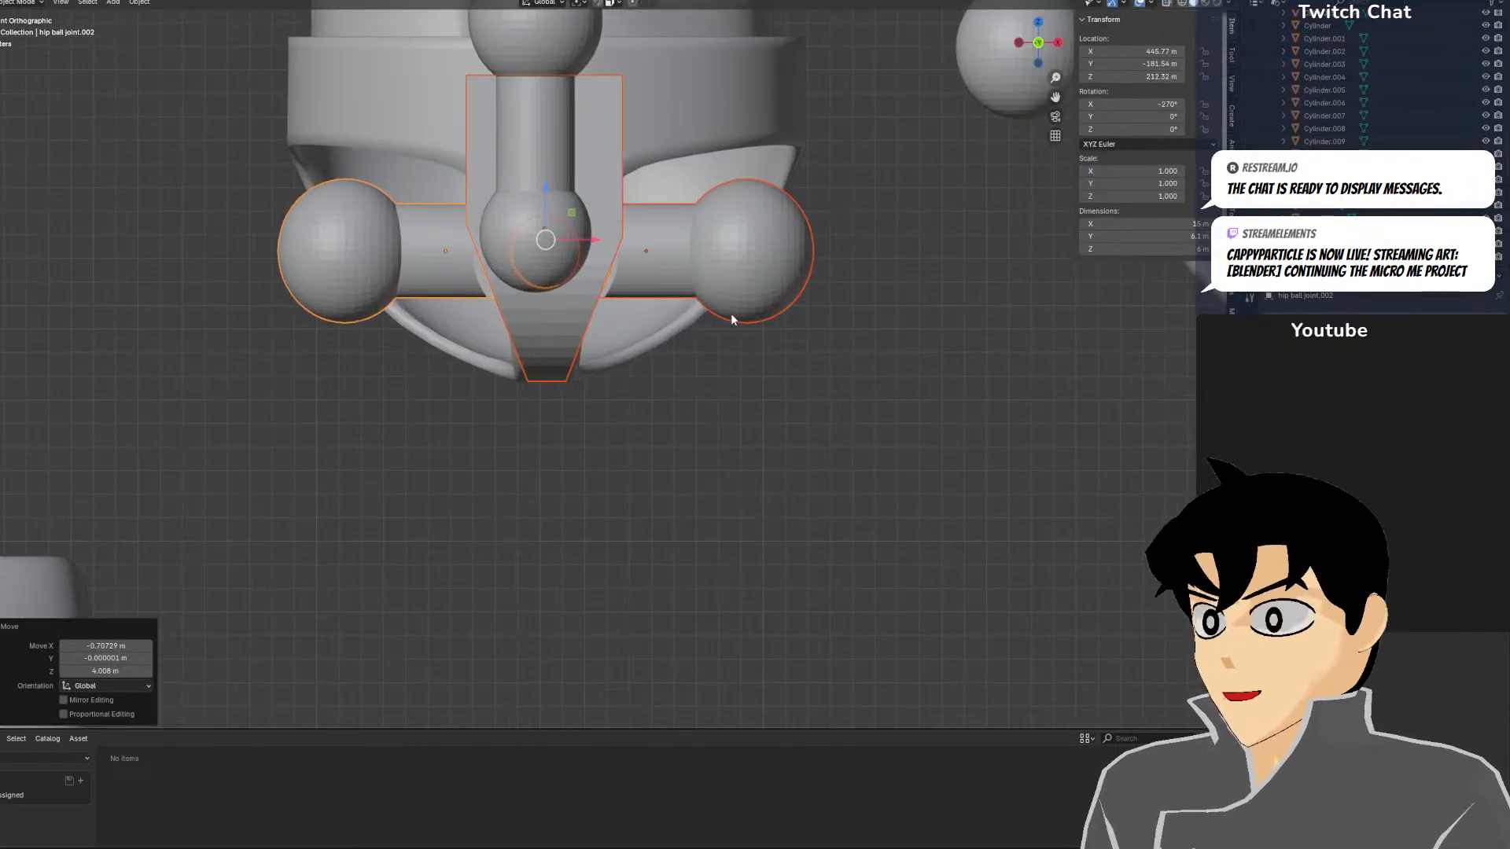
# Select the hip ball joint on the +X side and examine how the joints sit in the pelvis from several angles and shading modes
pyautogui.click(779, 240)
pyautogui.hotkey('shift', 'z')
pyautogui.moveTo(634, 223); pyautogui.dragTo(580, 365, button='middle')
pyautogui.scroll(-8, 581, 366)
pyautogui.press('KP_1')
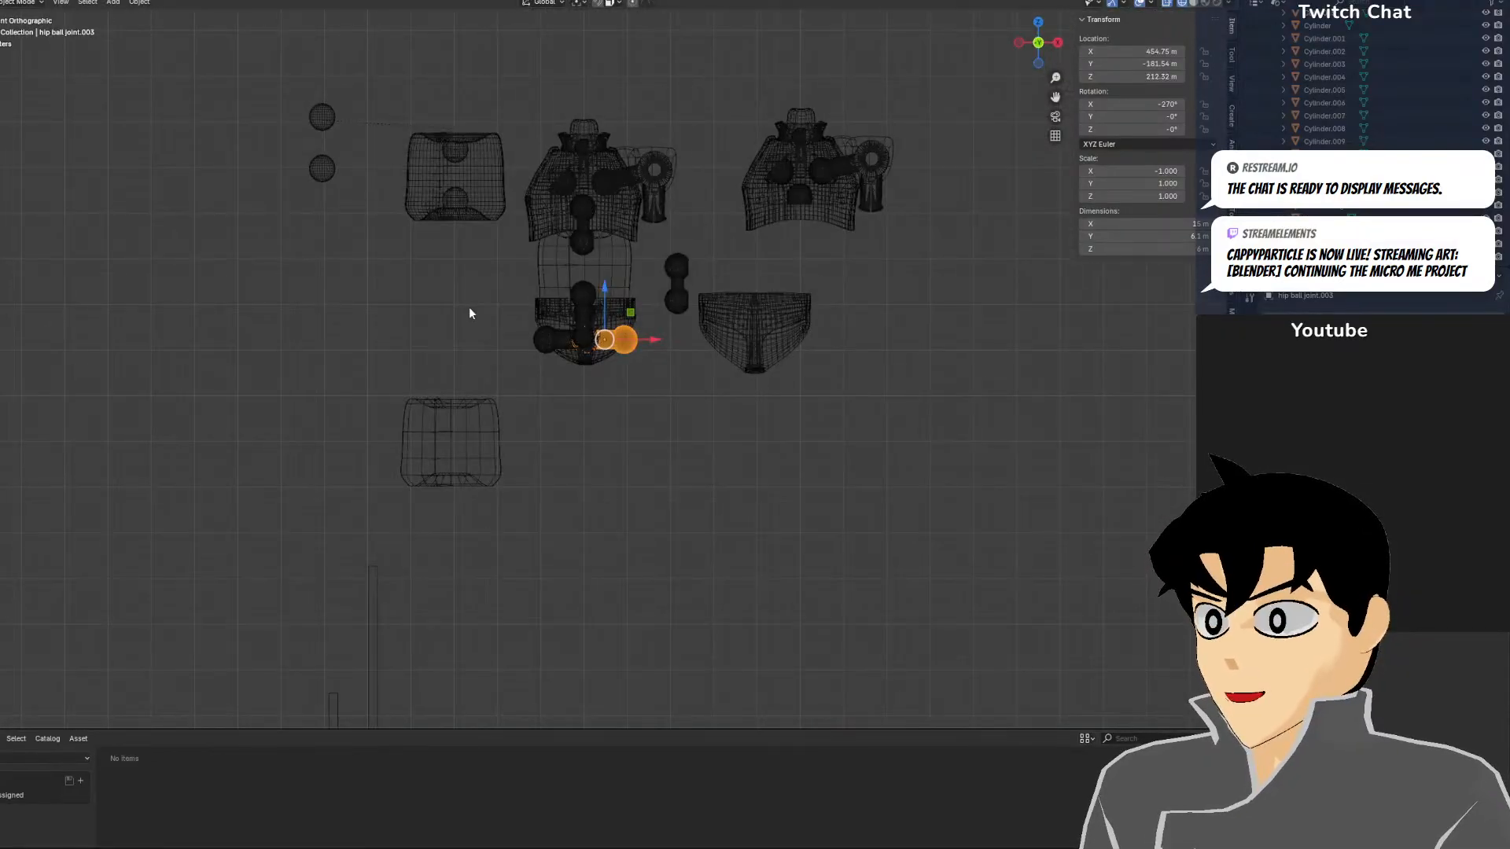
pyautogui.scroll(5, 687, 472)
pyautogui.moveTo(687, 472)
pyautogui.mouseDown(button='middle')
pyautogui.moveTo(578, 519)
pyautogui.moveTo(495, 390)
pyautogui.moveTo(952, 292)
pyautogui.mouseUp(button='middle')
pyautogui.hotkey('shift', 'z')
pyautogui.scroll(-2, 497, 390)
pyautogui.moveTo(496, 391)
pyautogui.mouseDown(button='middle')
pyautogui.moveTo(876, 357)
pyautogui.moveTo(885, 327)
pyautogui.moveTo(644, 450)
pyautogui.mouseUp(button='middle')
pyautogui.scroll(3, 875, 355)
pyautogui.press('KP_1')
pyautogui.scroll(-1, 644, 450)
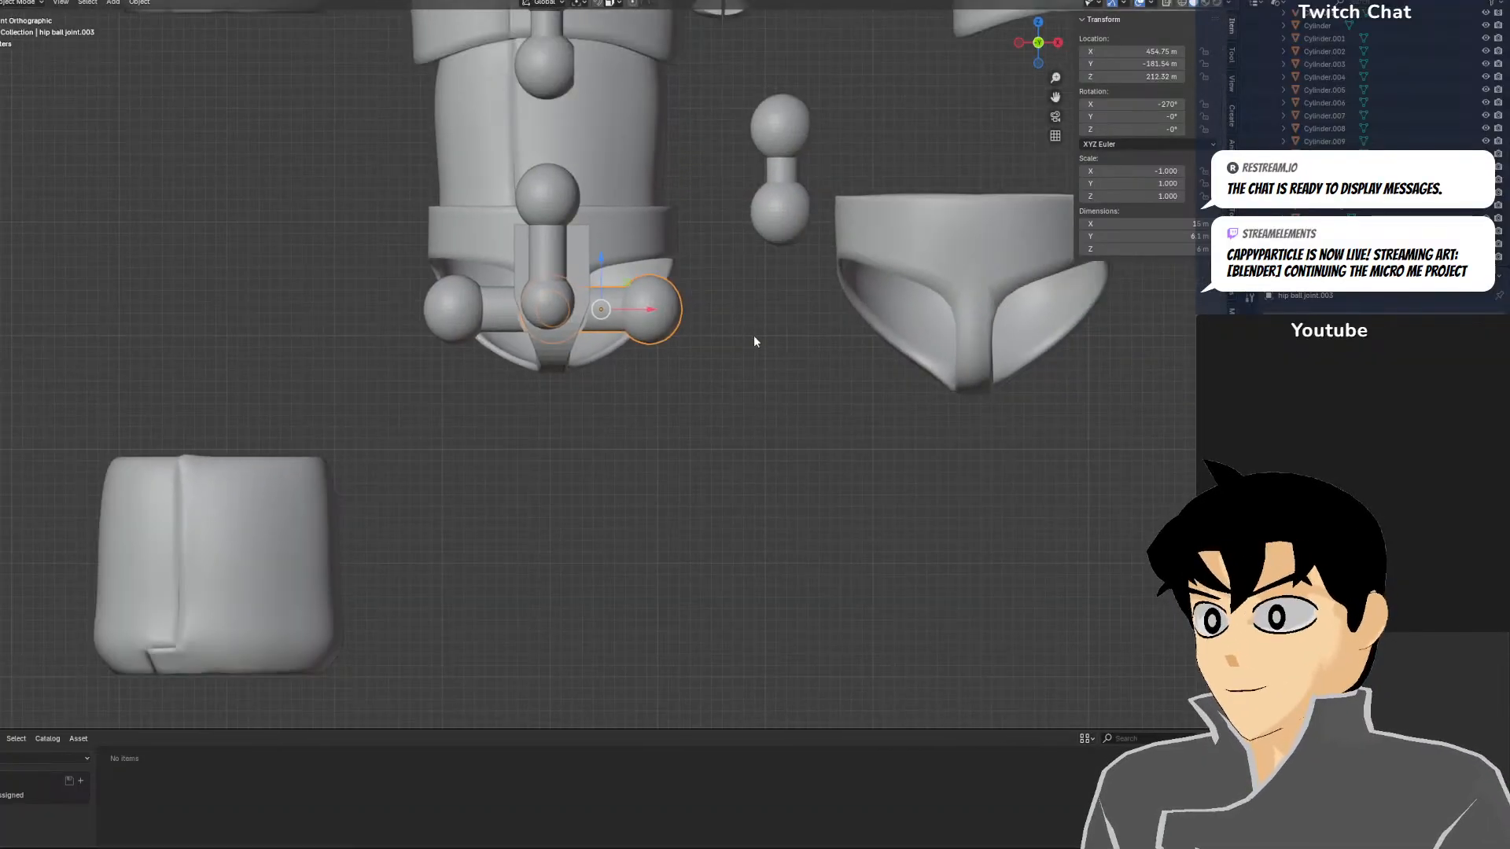
pyautogui.scroll(4, 754, 337)
pyautogui.hotkey('shift', 'z')
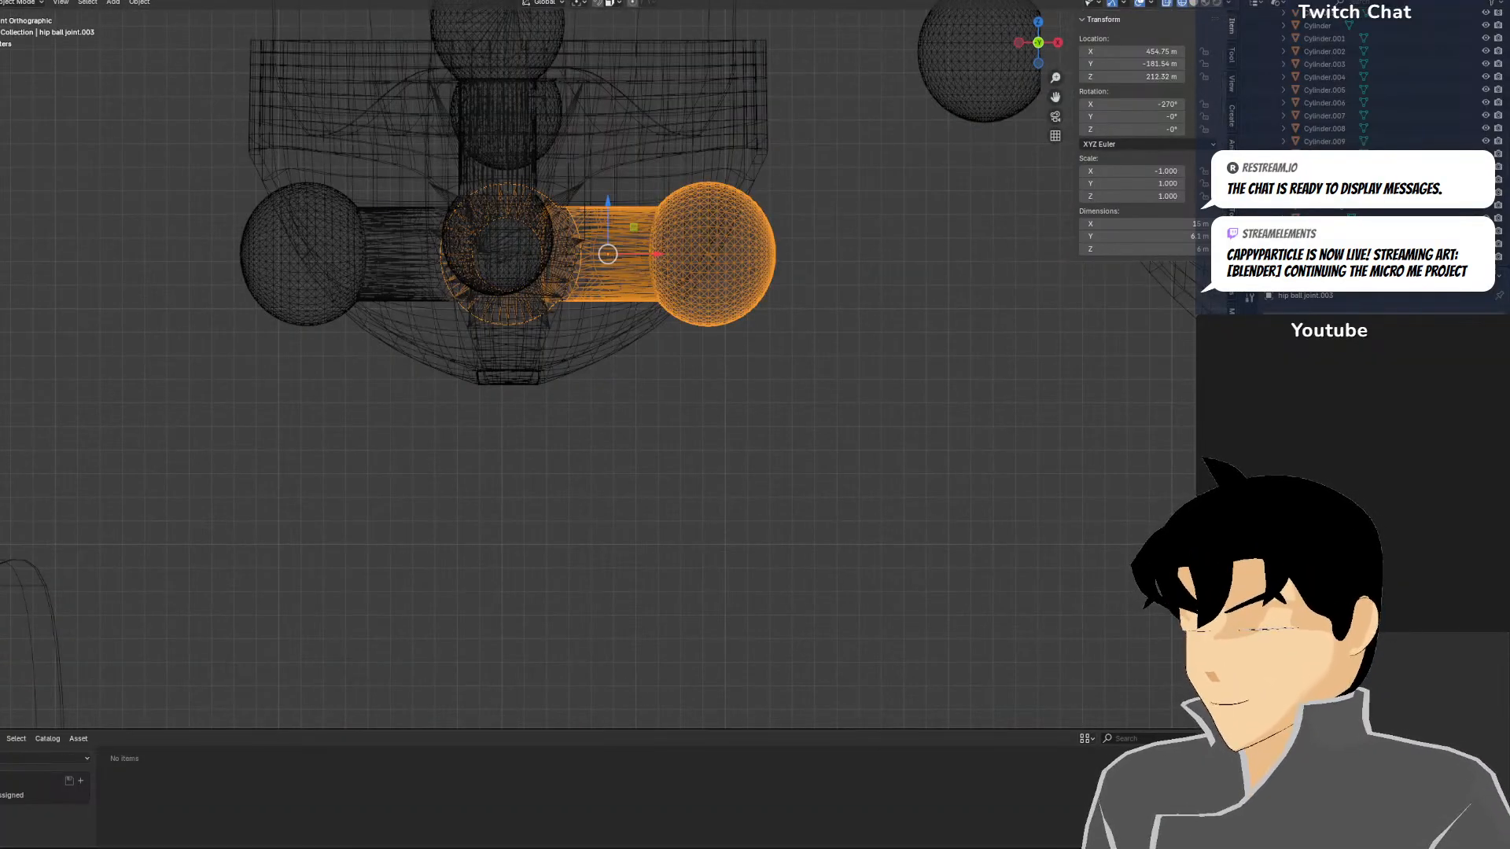
# Switch to the 1/12 CaptainParticle frame design in Tinkercad and compare the loose orange and blue hip joints
pyautogui.moveTo(231, 846)
pyautogui.click(270, 822)
pyautogui.scroll(-2, 851, 255)
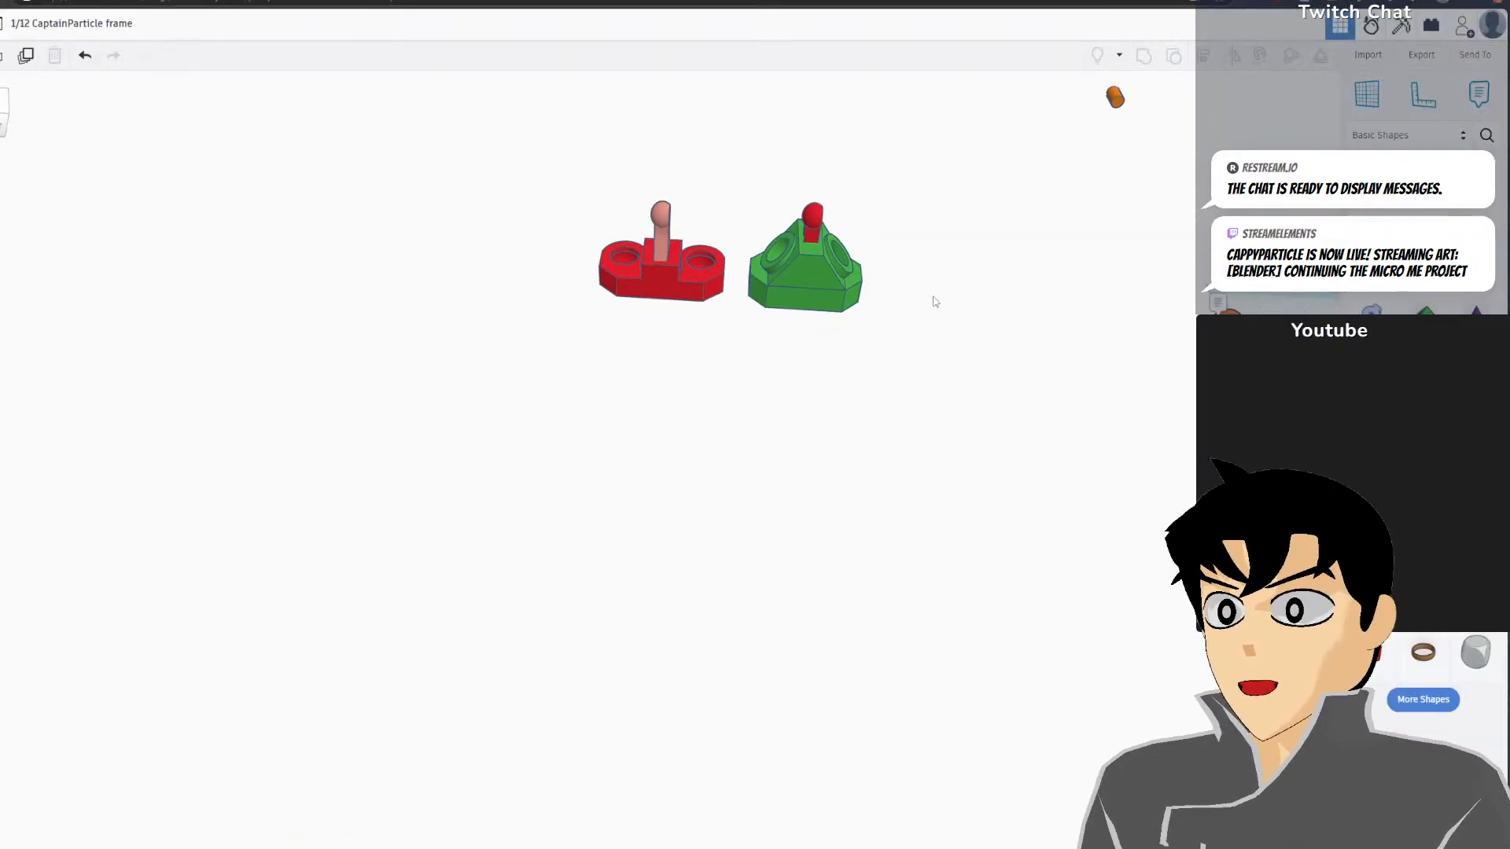
pyautogui.moveTo(933, 304); pyautogui.dragTo(92, 148, button='middle')
pyautogui.moveTo(687, 392); pyautogui.dragTo(412, 175, button='middle')
pyautogui.moveTo(543, 449); pyautogui.dragTo(576, 609, button='right')
pyautogui.moveTo(551, 514); pyautogui.dragTo(630, 474, button='middle')
pyautogui.scroll(3, 630, 475)
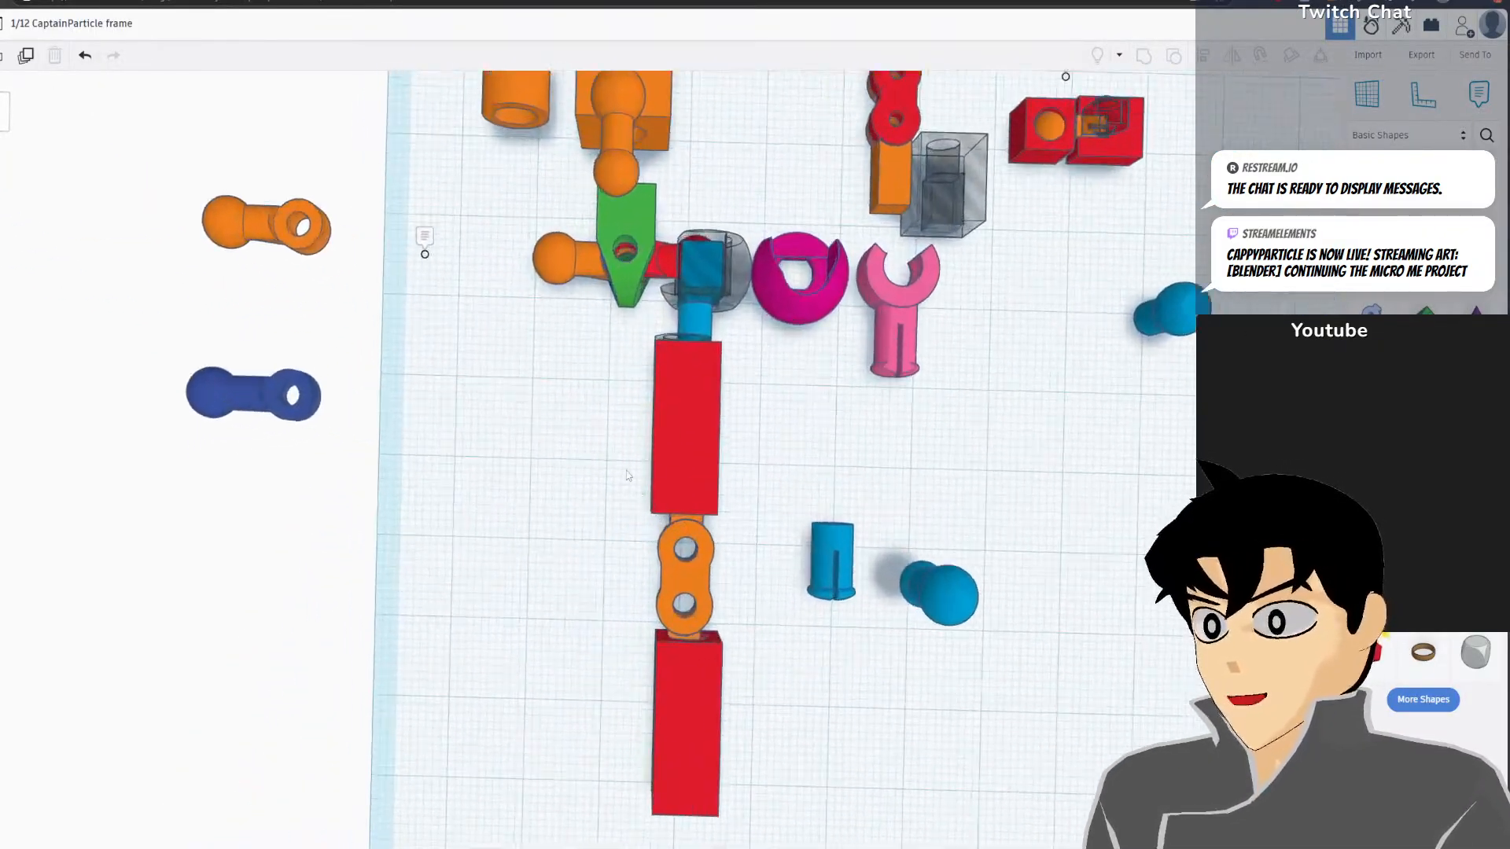
pyautogui.click(243, 200)
pyautogui.moveTo(243, 337); pyautogui.dragTo(449, 482, button='middle')
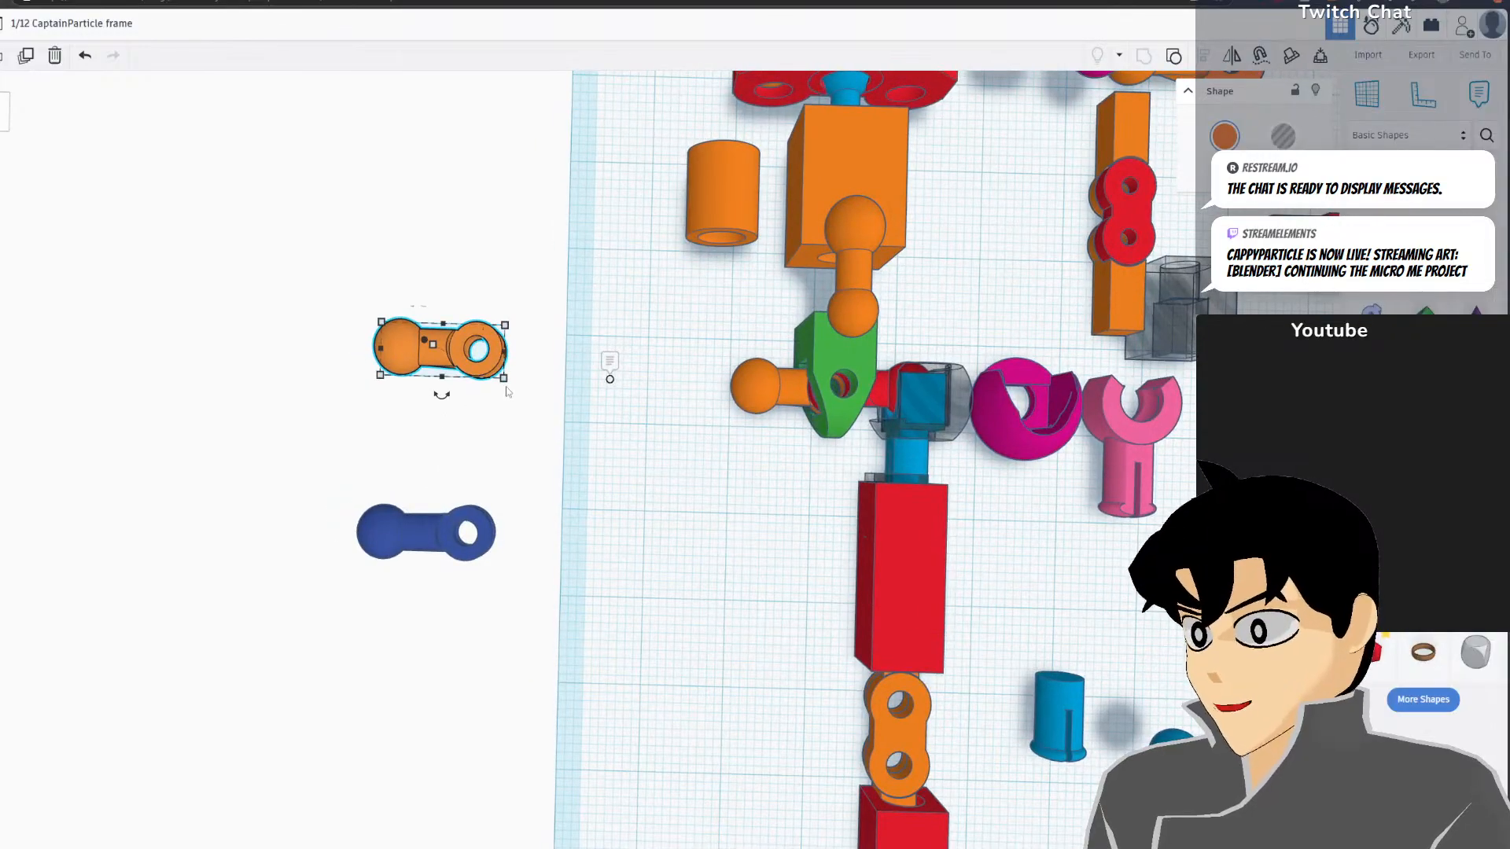
pyautogui.click(446, 571)
pyautogui.click(483, 558)
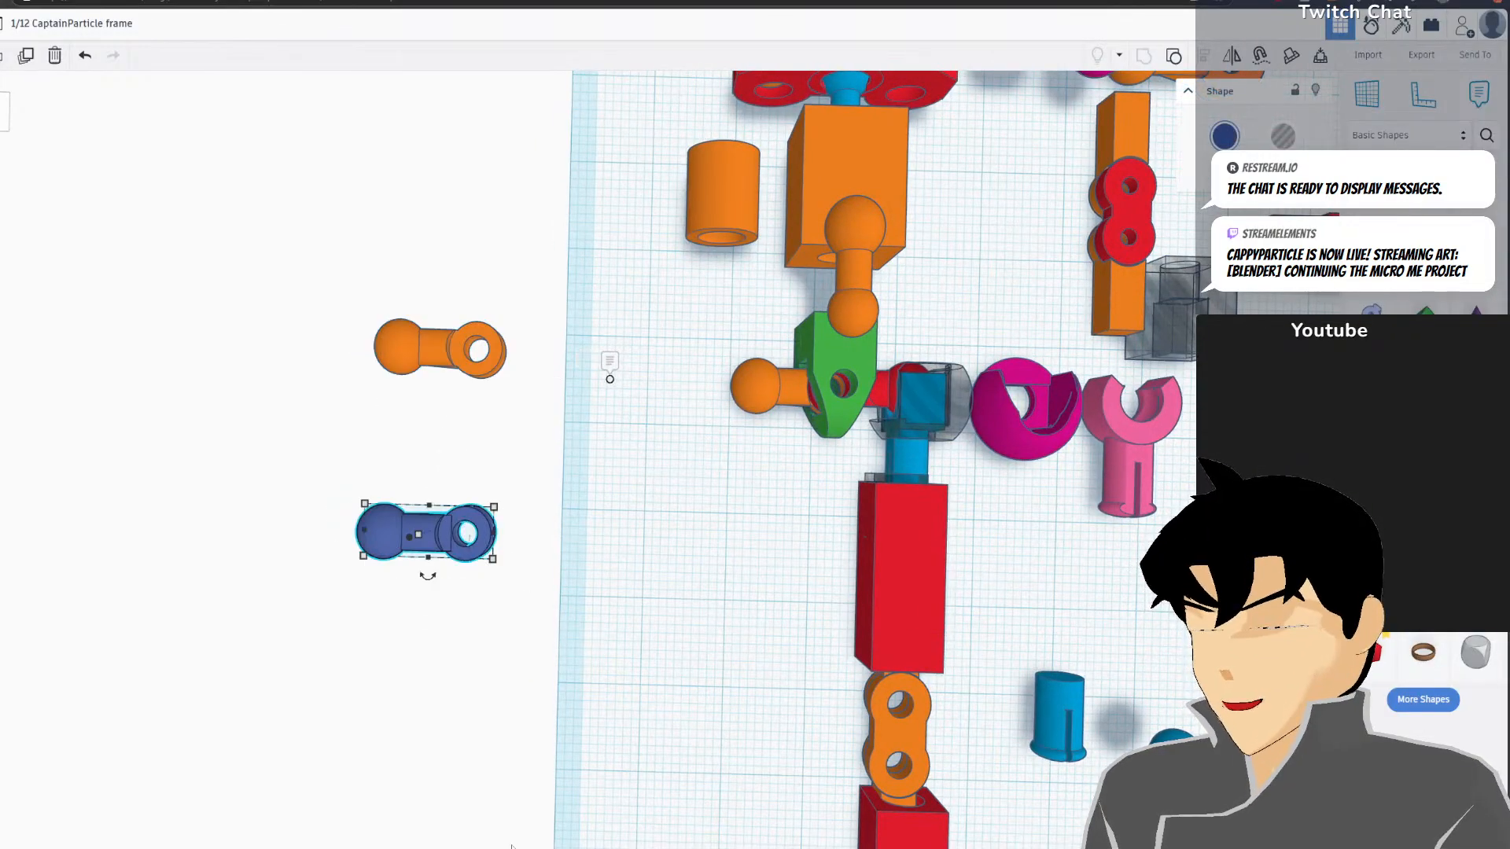
# Switch back to Blender and examine the hip ball joint on the +X side in wireframe
pyautogui.click(391, 839)
pyautogui.scroll(2, 832, 286)
pyautogui.click(832, 286)
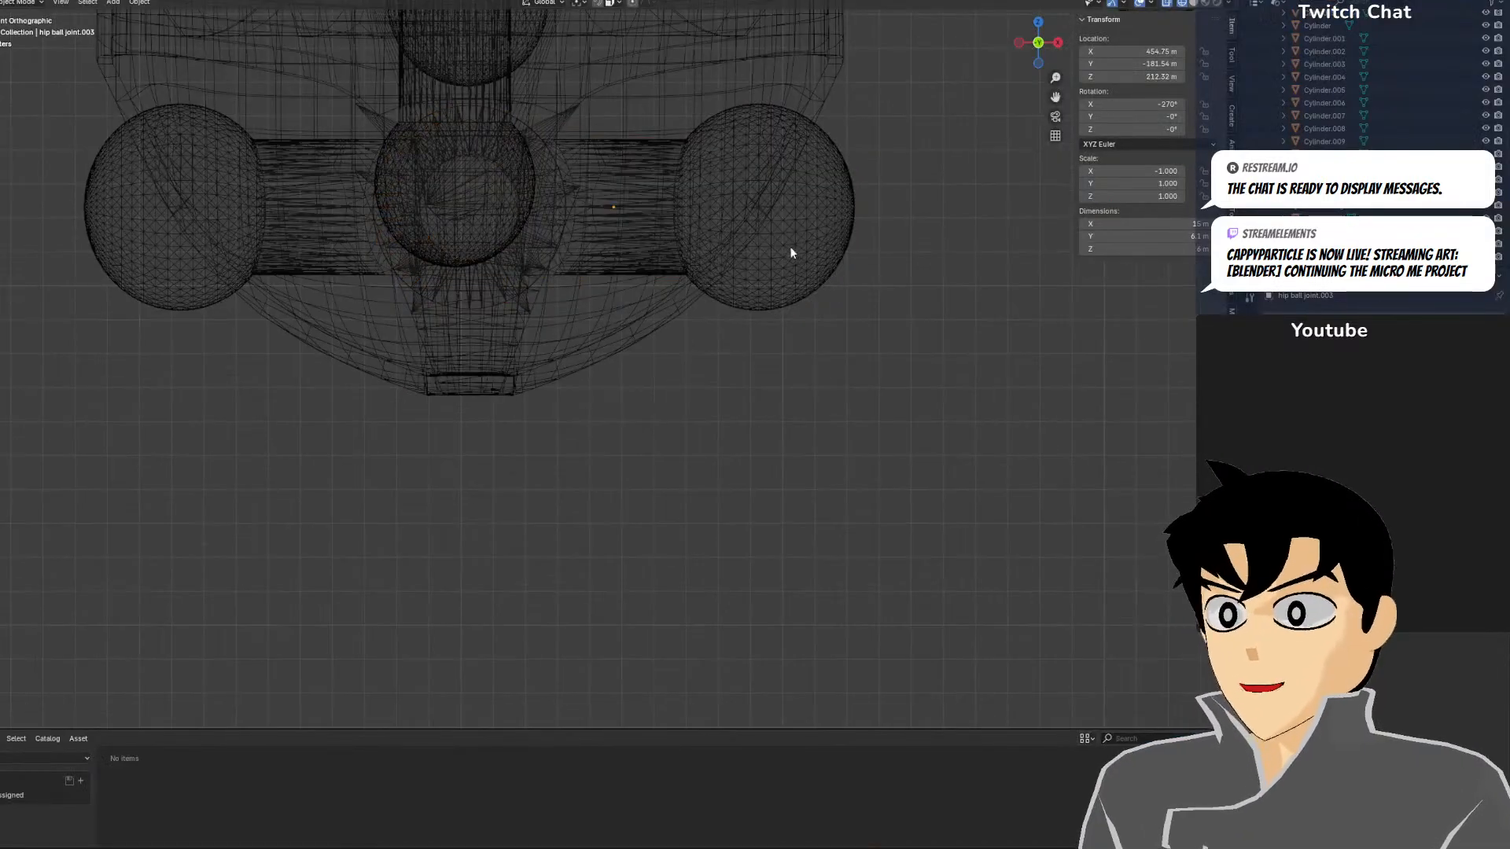
pyautogui.click(790, 247)
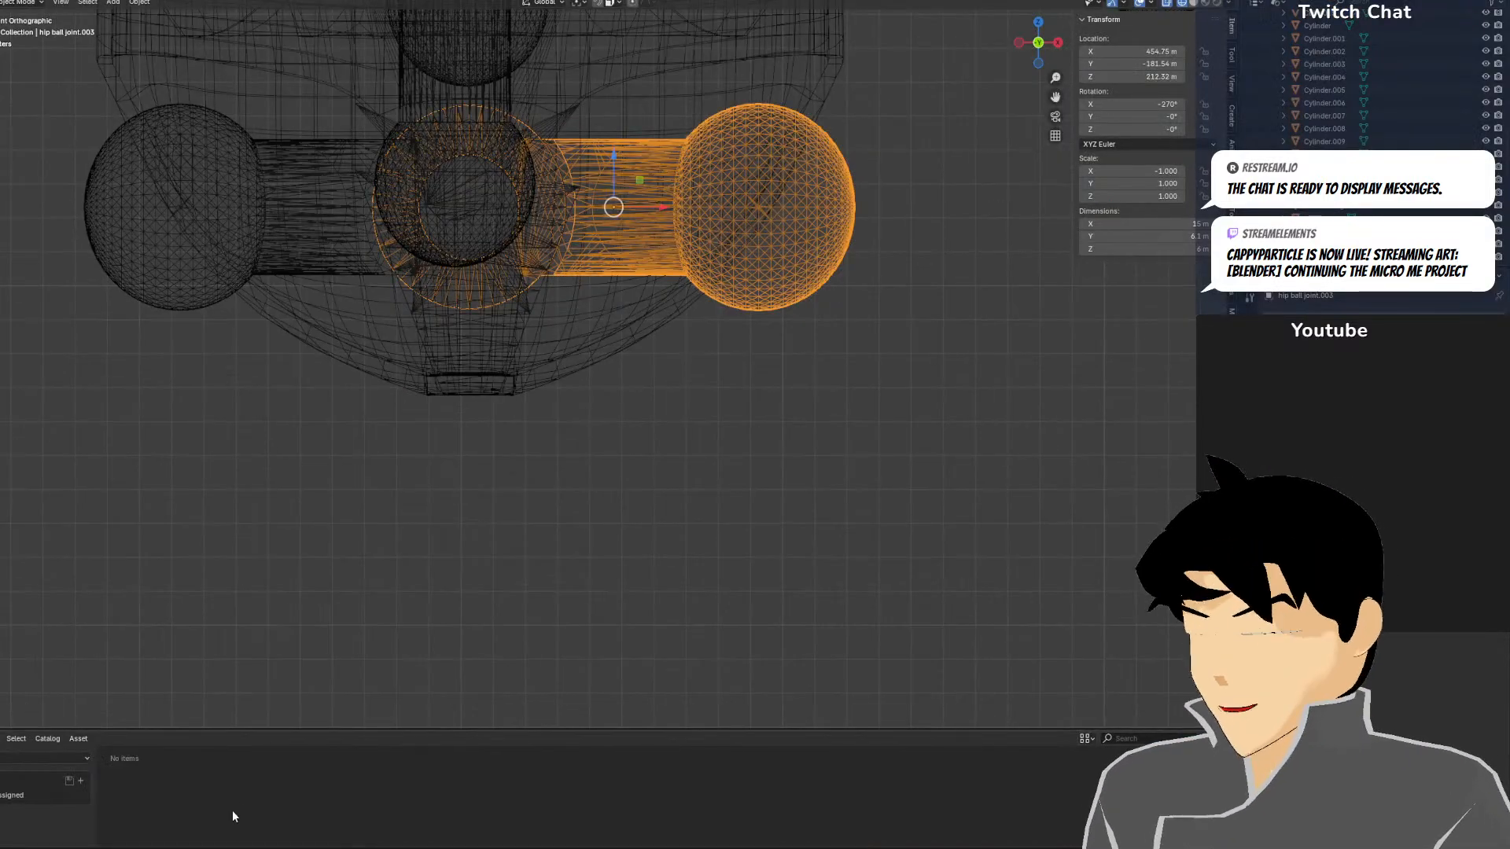
# Return to Tinkercad and move the blue hip joint away from the orange one onto the workplane
pyautogui.moveTo(230, 846)
pyautogui.click(297, 814)
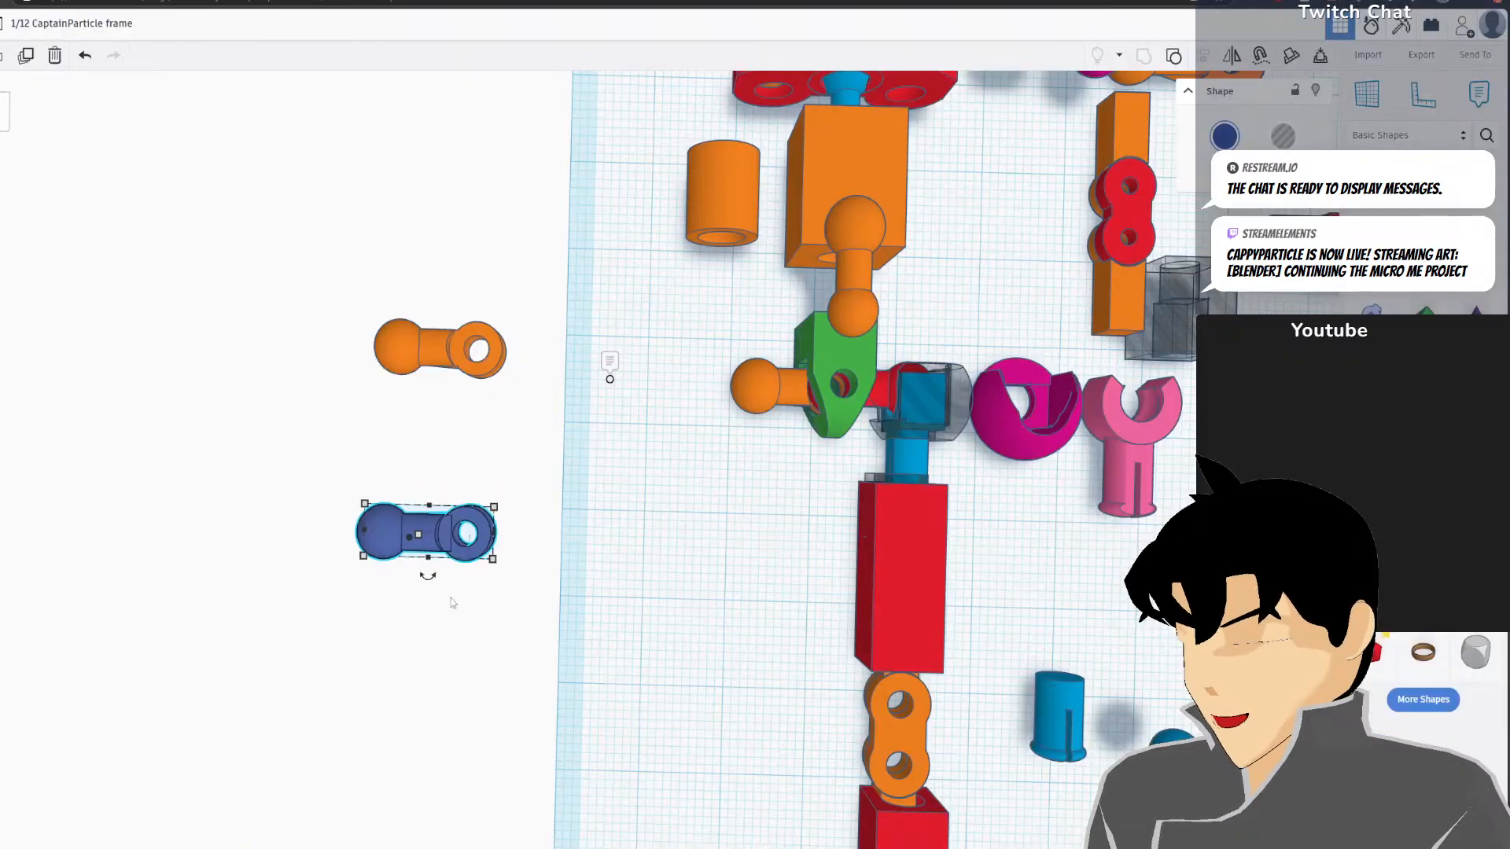
pyautogui.scroll(2, 469, 591)
pyautogui.moveTo(506, 367); pyautogui.dragTo(597, 547, button='middle')
pyautogui.scroll(2, 597, 547)
pyautogui.moveTo(533, 256); pyautogui.dragTo(555, 510, button='middle')
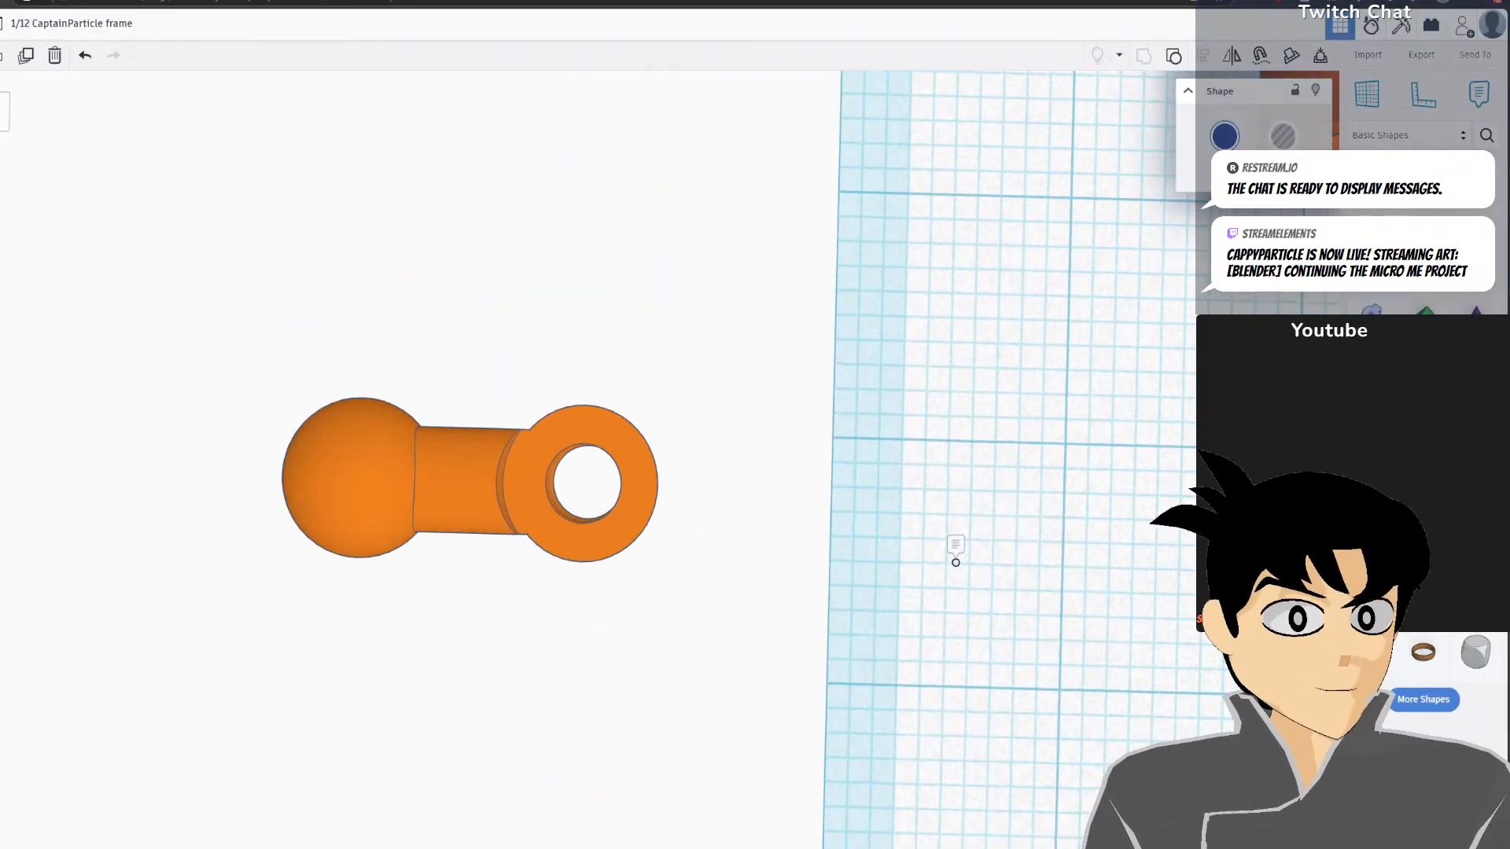
pyautogui.scroll(2, 495, 492)
pyautogui.click(493, 483)
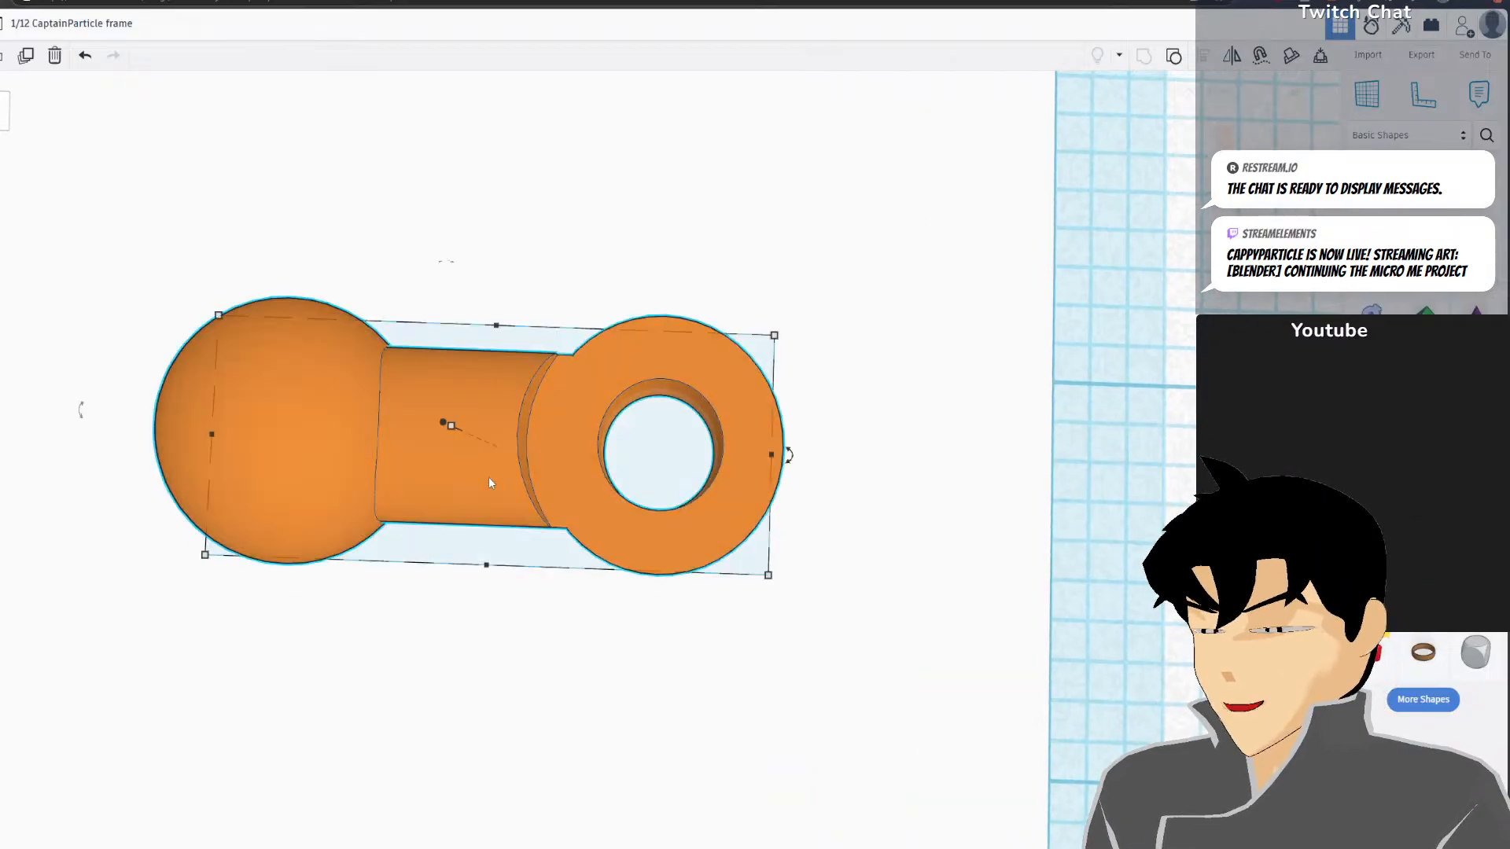
pyautogui.scroll(-5, 493, 482)
pyautogui.moveTo(515, 658); pyautogui.dragTo(918, 653)
# Ungroup the orange hip joint and set its neck cylinder's length to 6
pyautogui.moveTo(465, 380); pyautogui.dragTo(486, 242, button='right')
pyautogui.scroll(3, 644, 437)
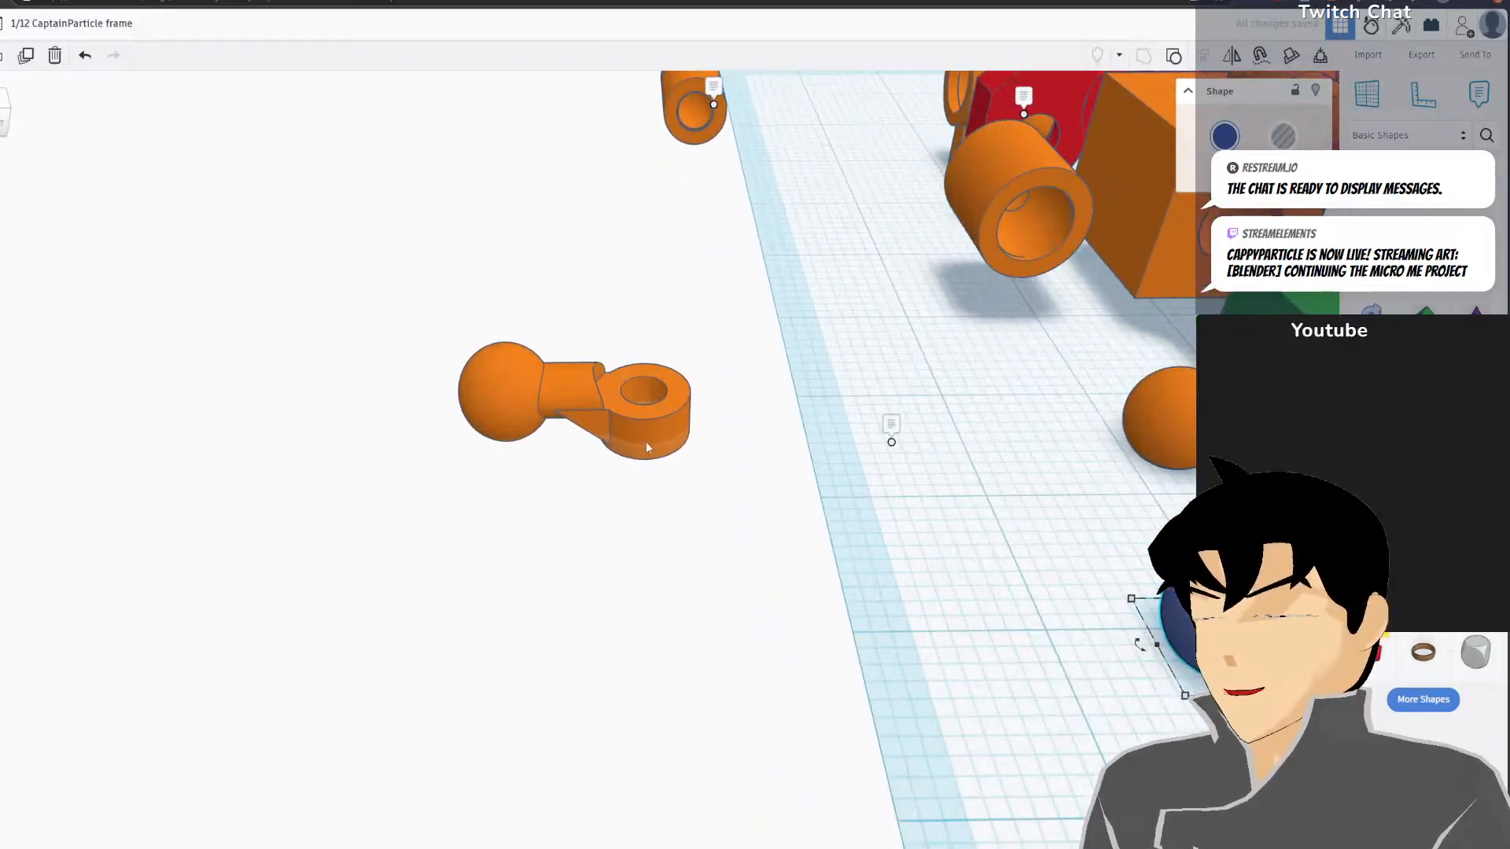
pyautogui.click(648, 407)
pyautogui.scroll(2, 649, 408)
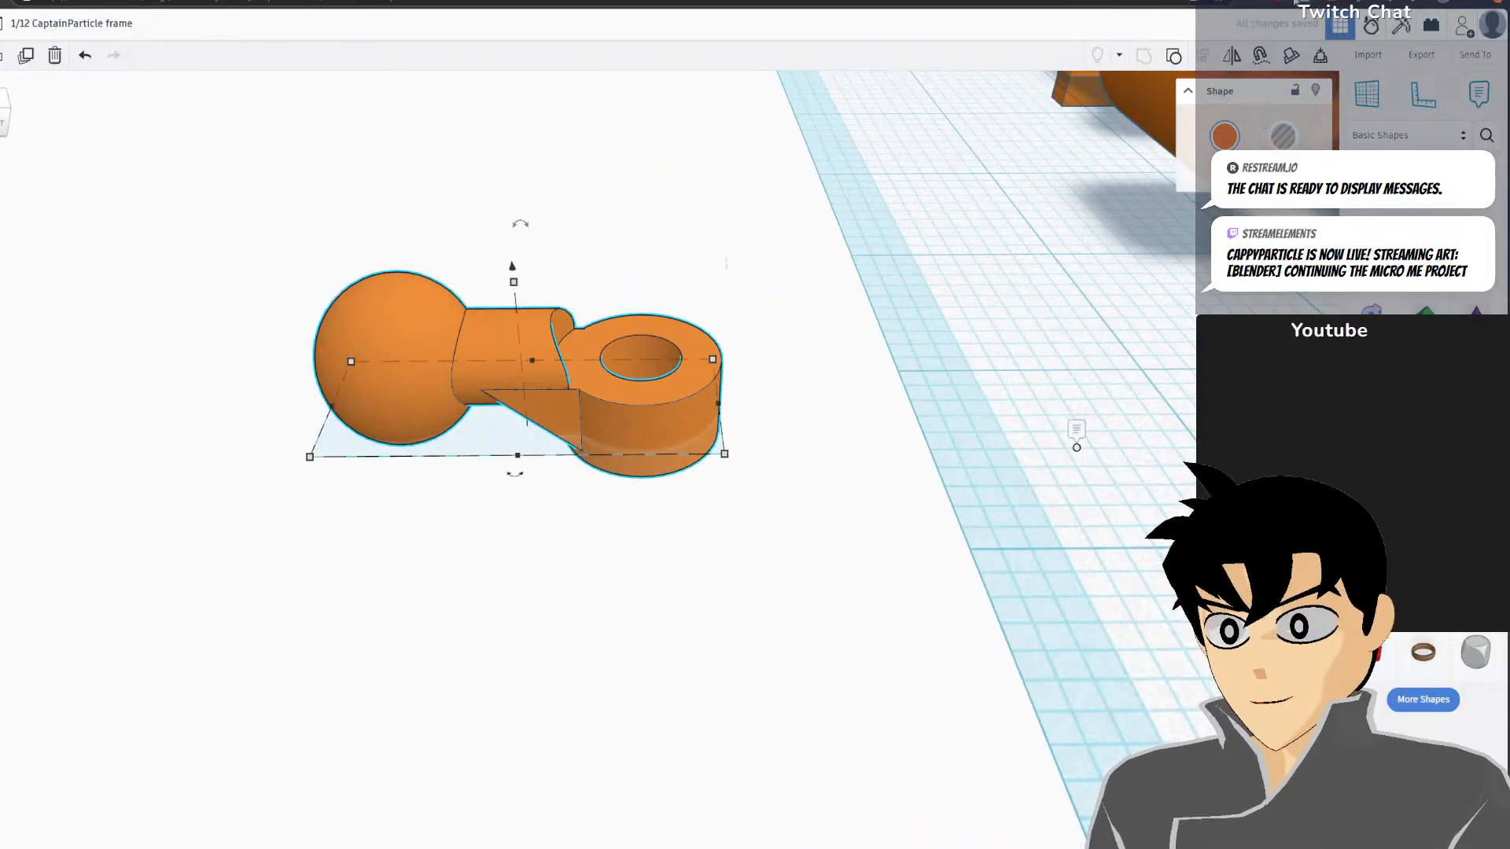
pyautogui.click(1170, 58)
pyautogui.click(910, 456)
pyautogui.scroll(-2, 496, 412)
pyautogui.scroll(5, 495, 413)
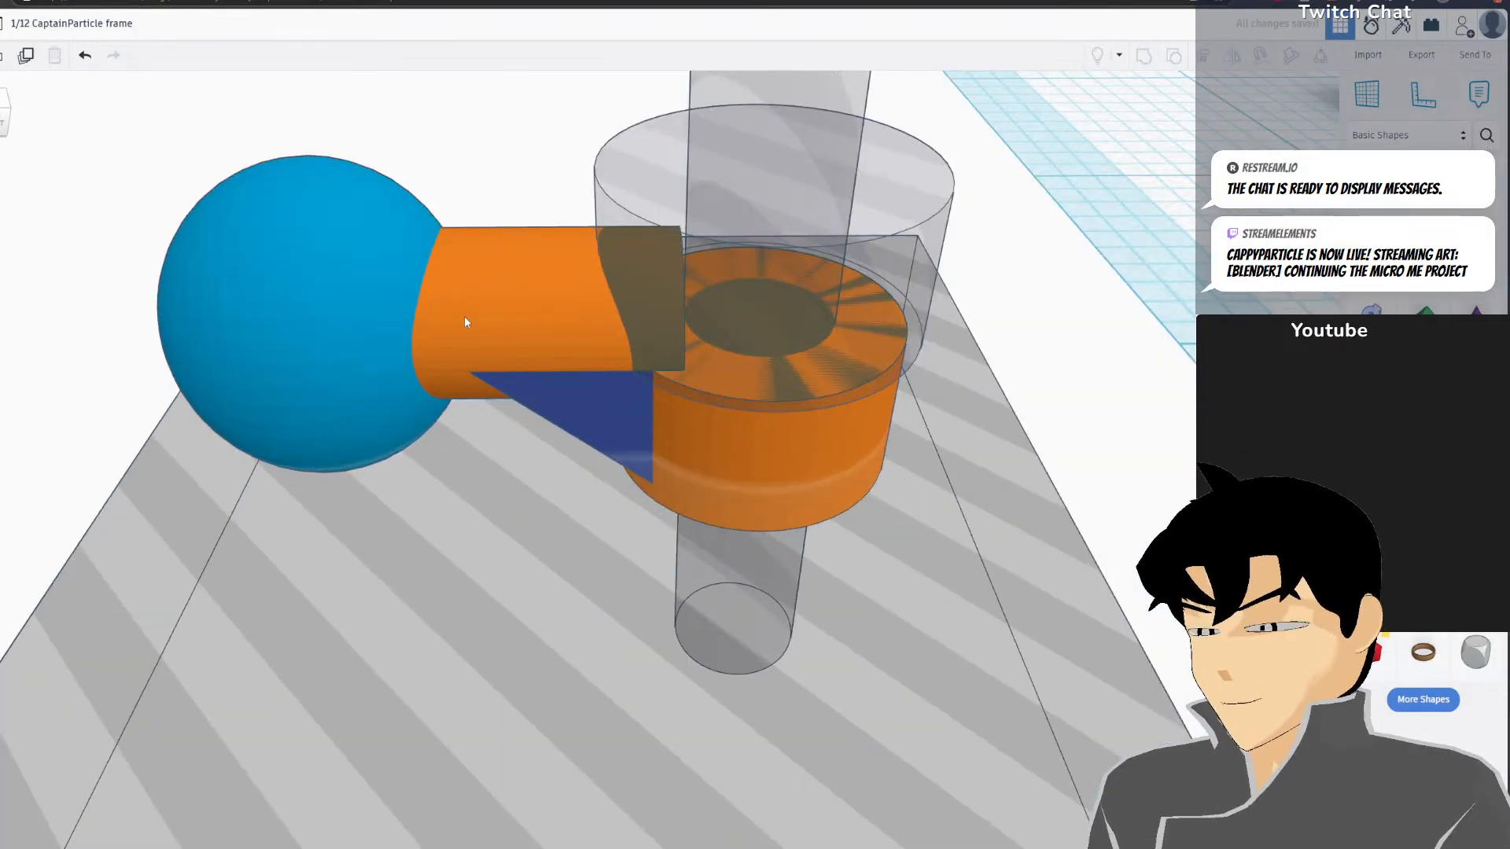
pyautogui.click(465, 321)
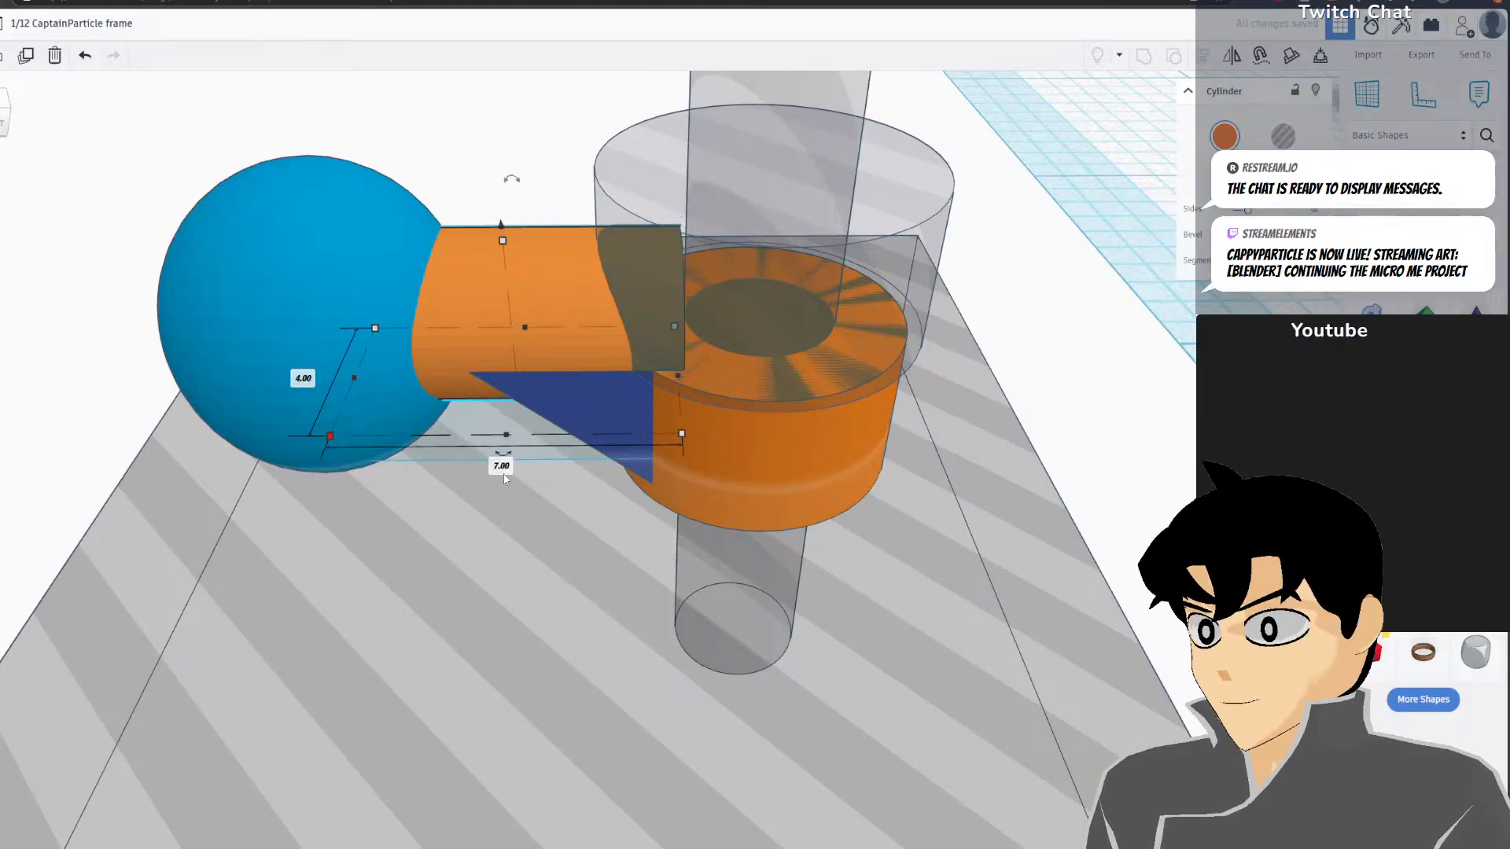
pyautogui.press('Return')
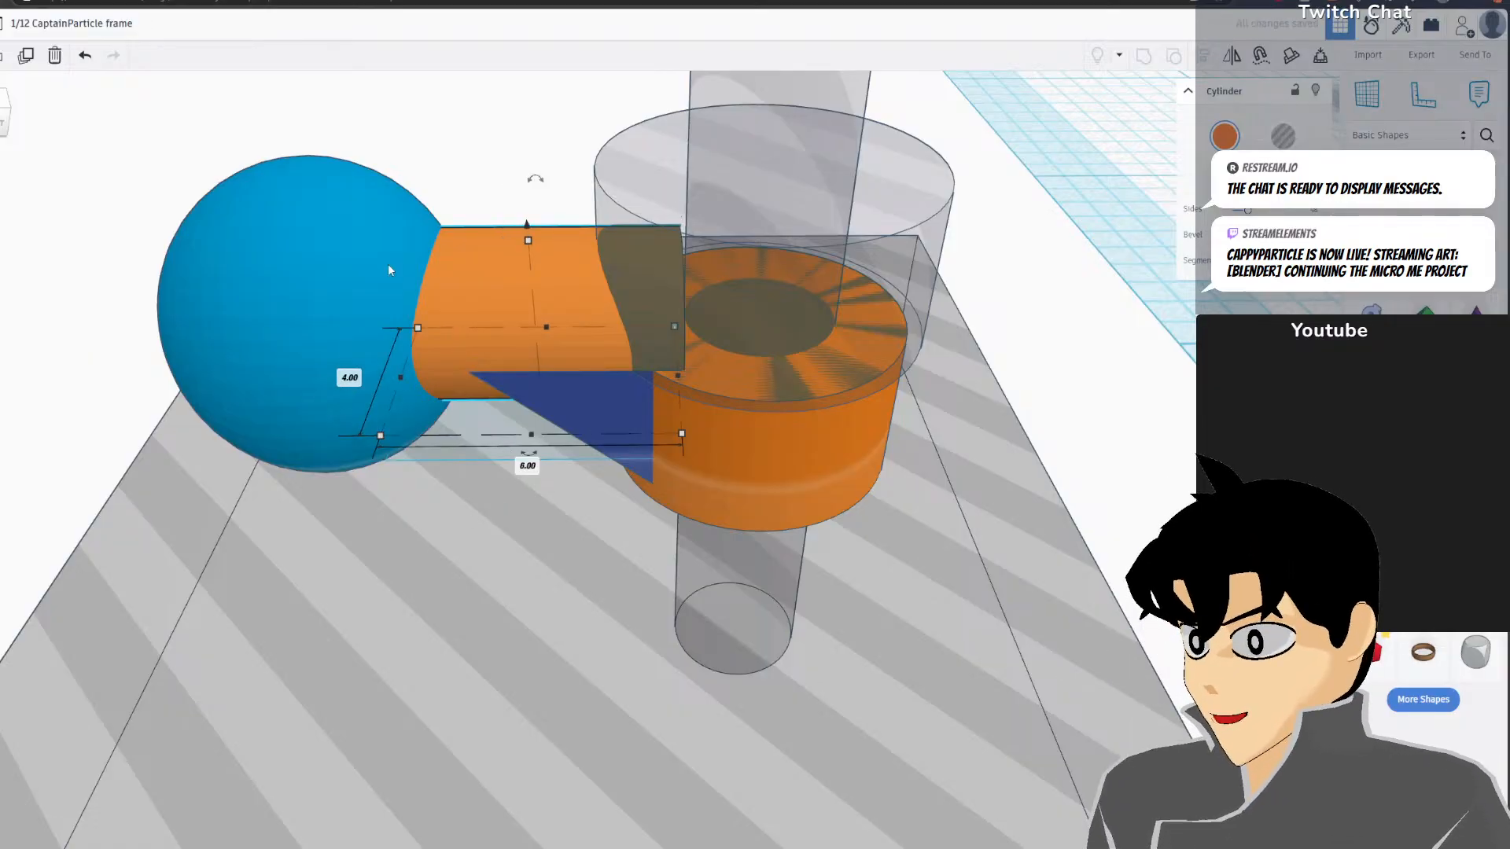
# Try moving the joint's blue sphere 1.5 toward the ring, and undo the edits back to the grouped joint
pyautogui.moveTo(388, 269); pyautogui.dragTo(408, 269)
pyautogui.scroll(-5, 612, 397)
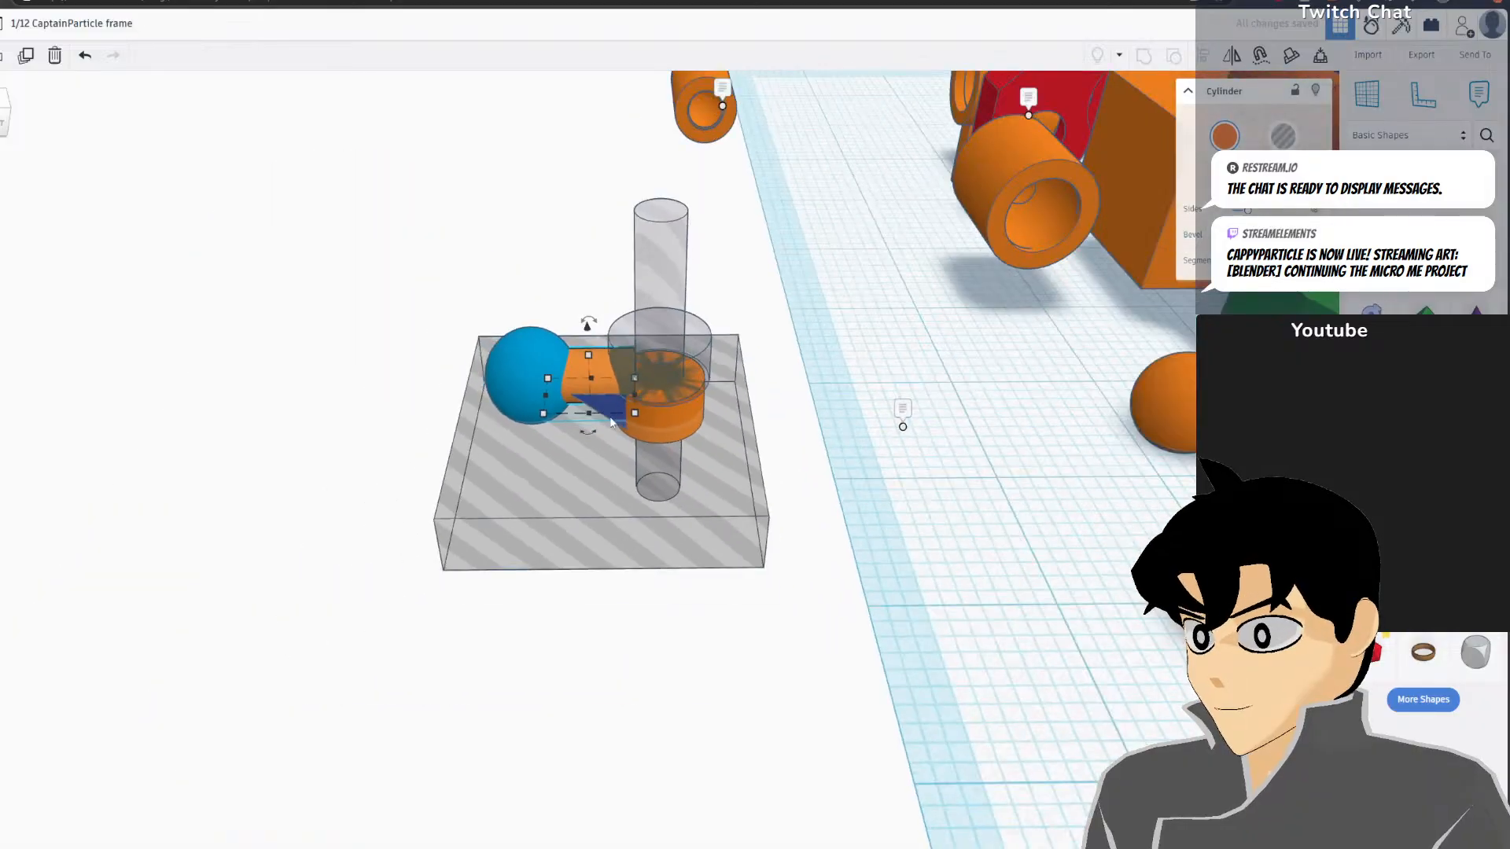
pyautogui.click(527, 365)
pyautogui.moveTo(543, 375); pyautogui.dragTo(549, 365)
pyautogui.click(541, 430)
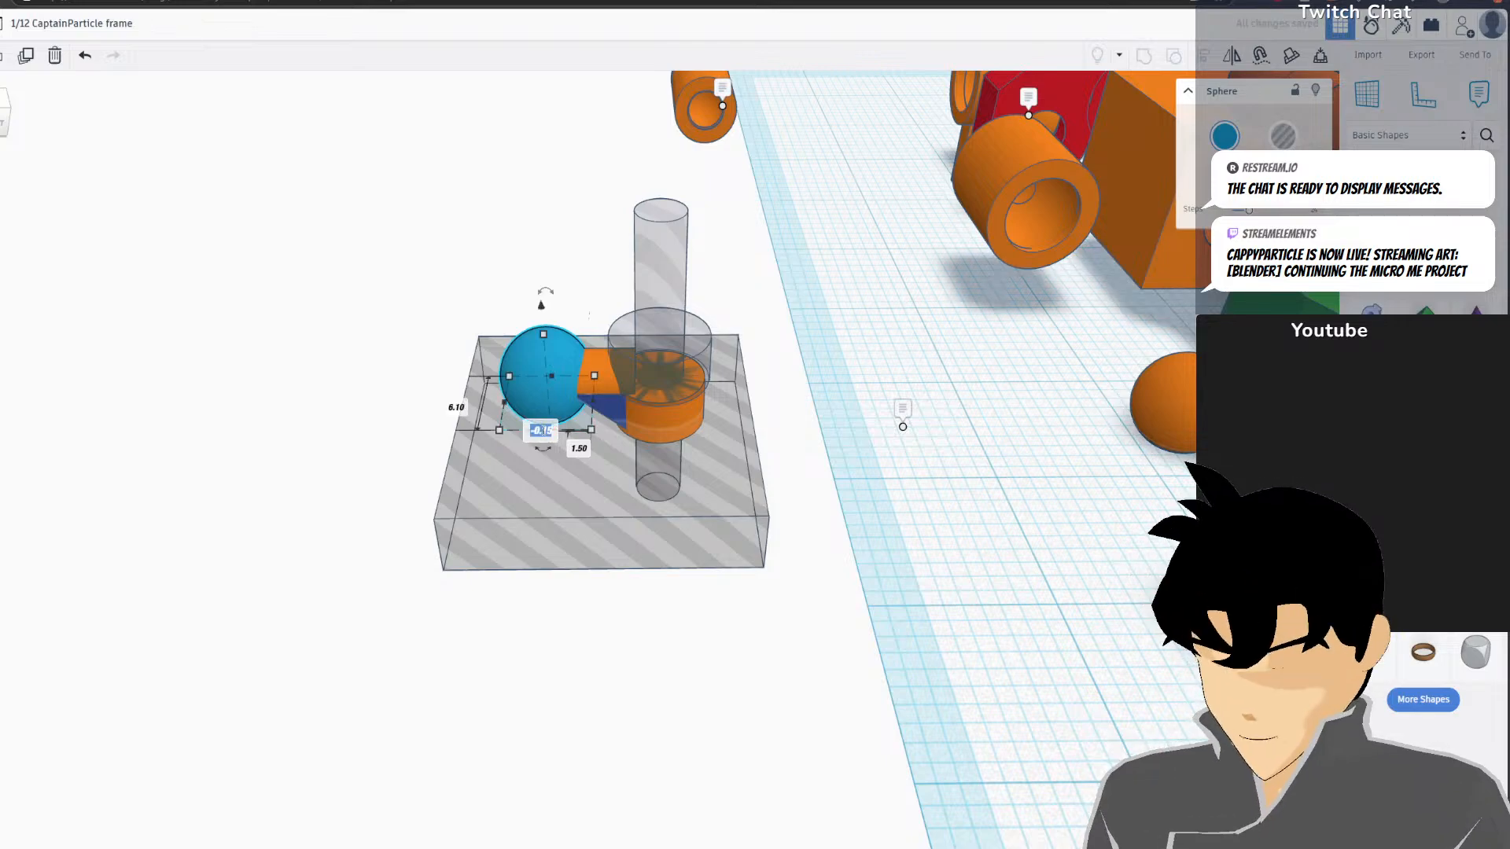
pyautogui.hotkey('ctrl', 'z')
pyautogui.hotkey('ctrl', 'z')
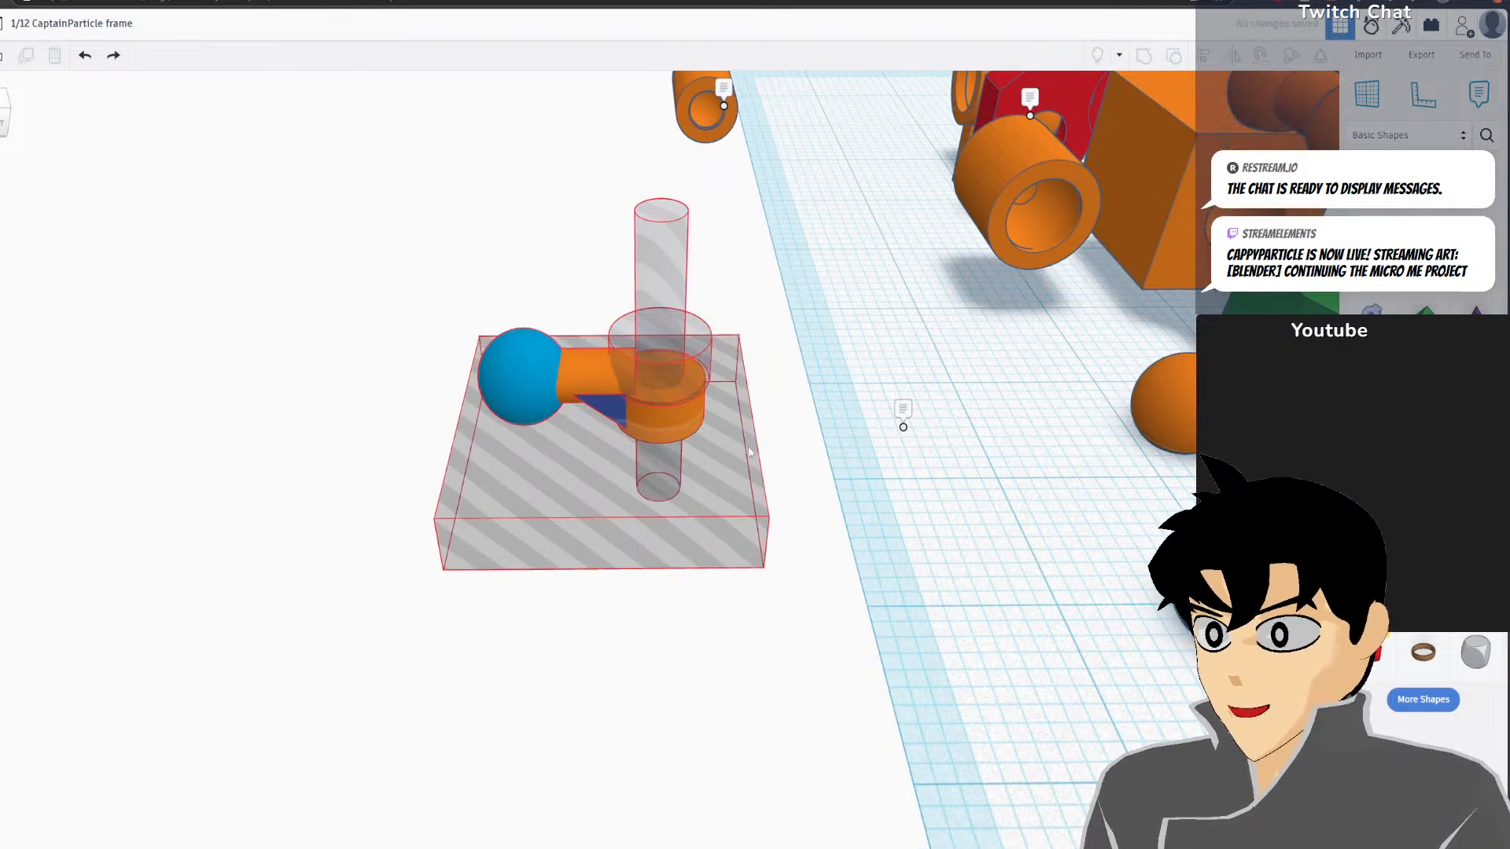
# Ungroup the orange hip joint into its separate shapes and clear the selection
pyautogui.click(1173, 55)
pyautogui.scroll(3, 713, 330)
pyautogui.click(713, 330)
pyautogui.moveTo(712, 471); pyautogui.dragTo(720, 466, button='middle')
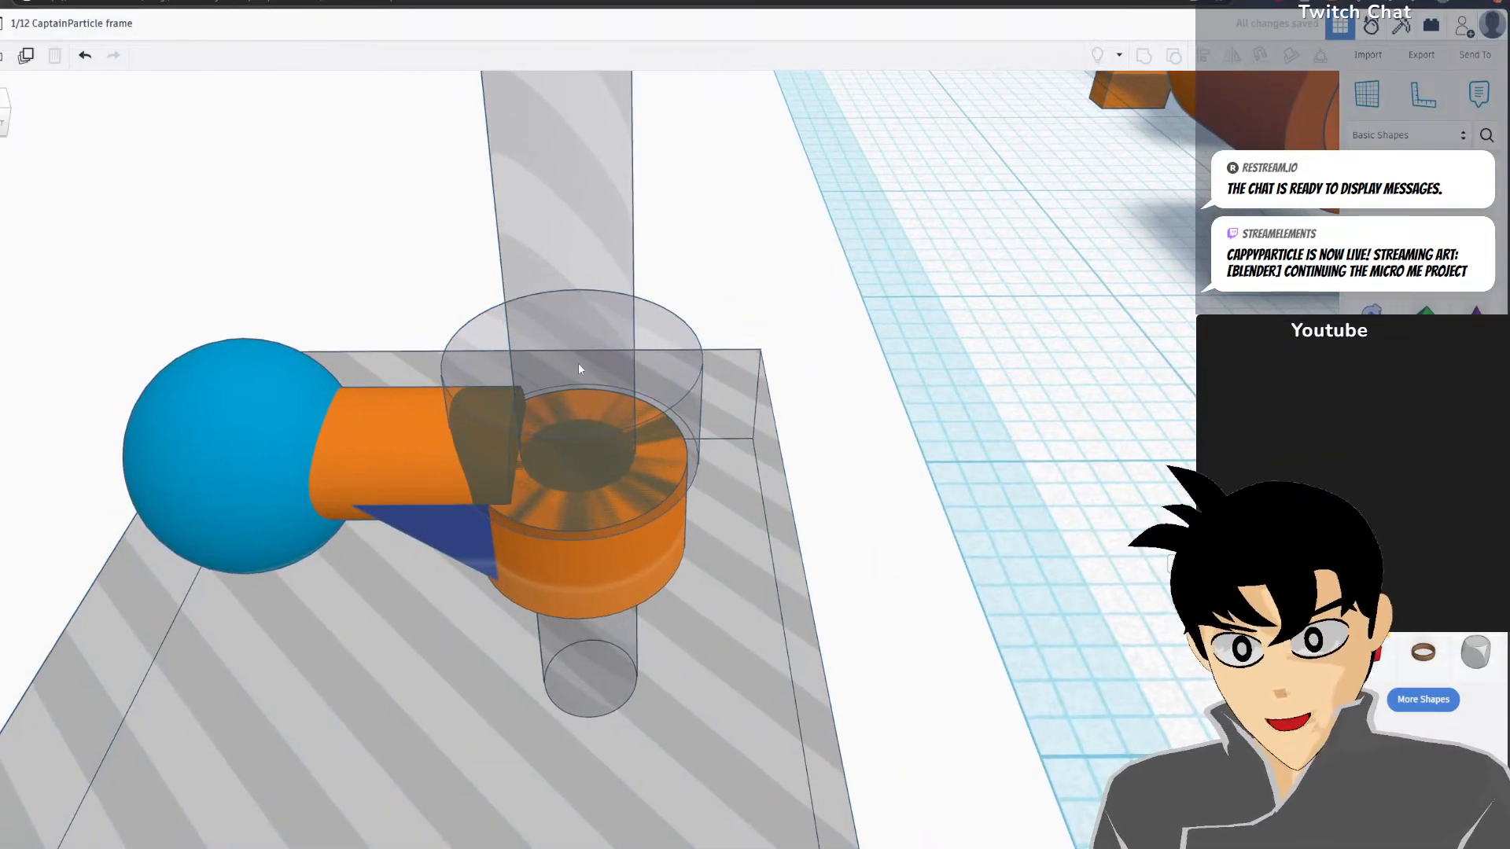
# Move the joint's blue sphere 1 toward the ring with a sideways offset of 0
pyautogui.moveTo(298, 388); pyautogui.dragTo(311, 394)
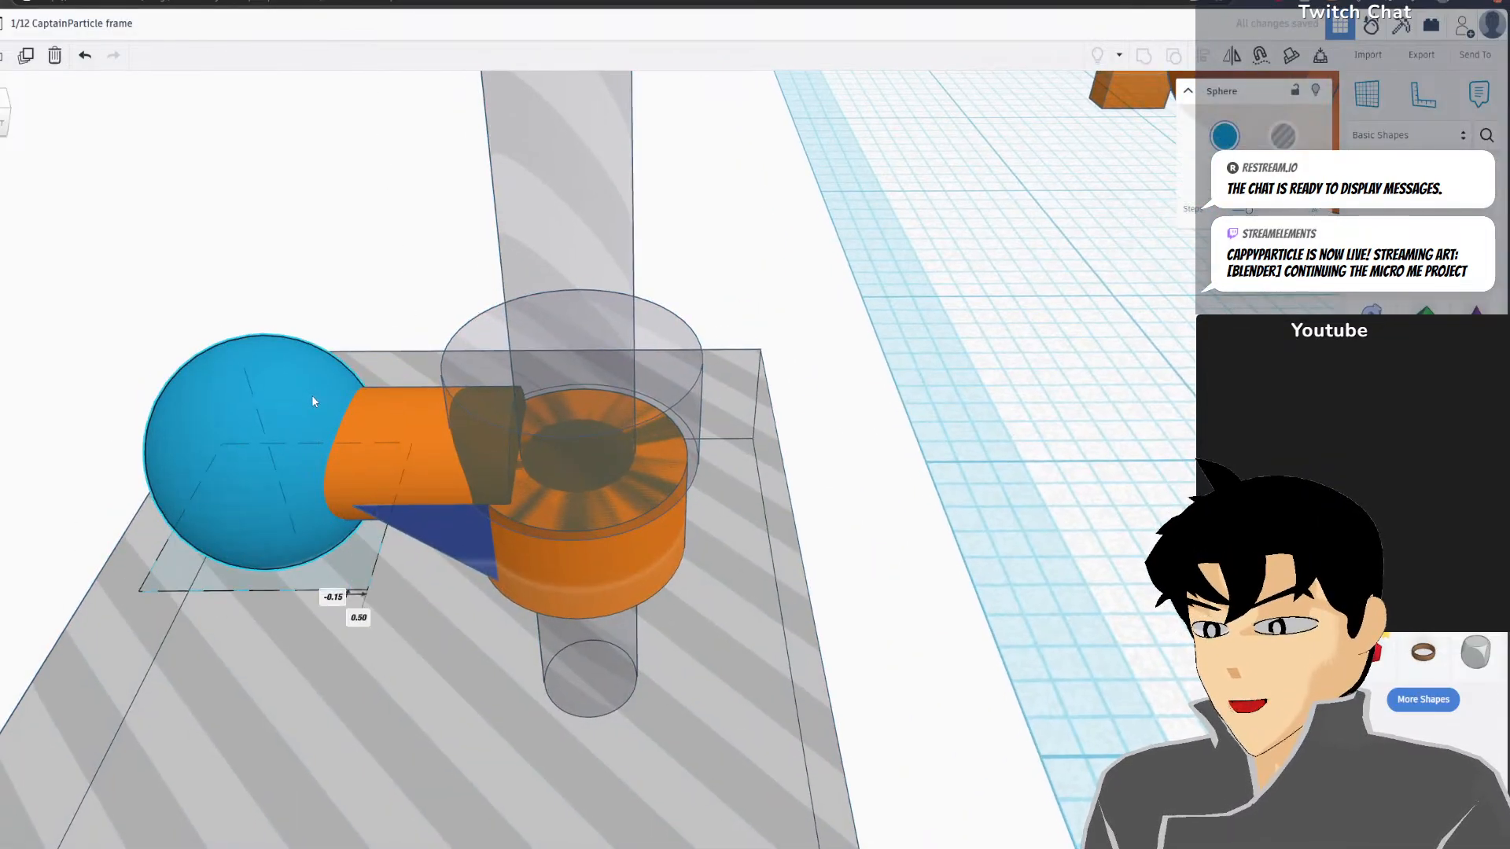
pyautogui.click(336, 597)
pyautogui.write('0')
pyautogui.press('Tab')
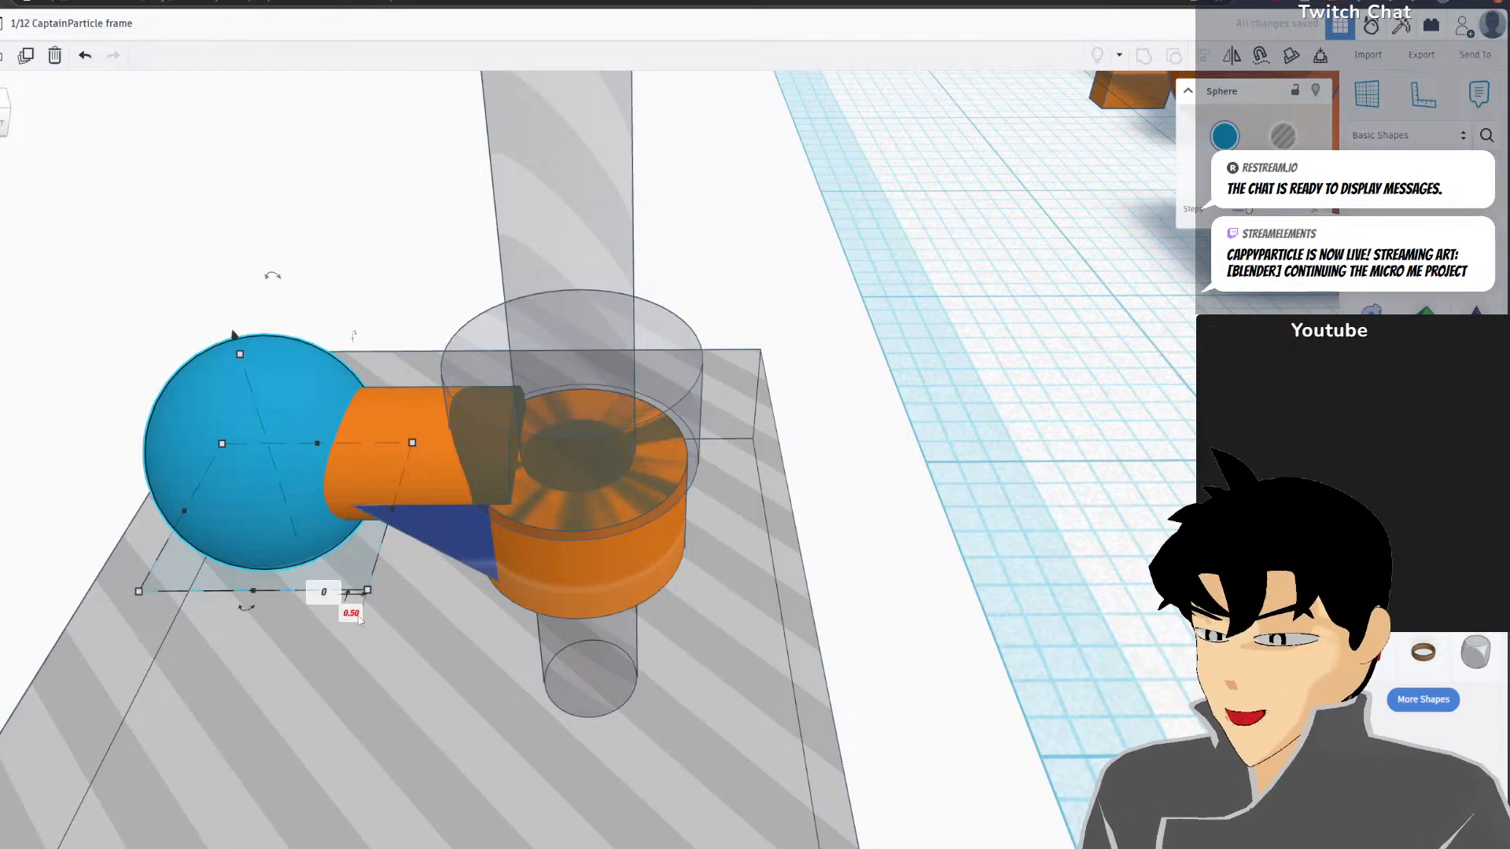
pyautogui.write('1')
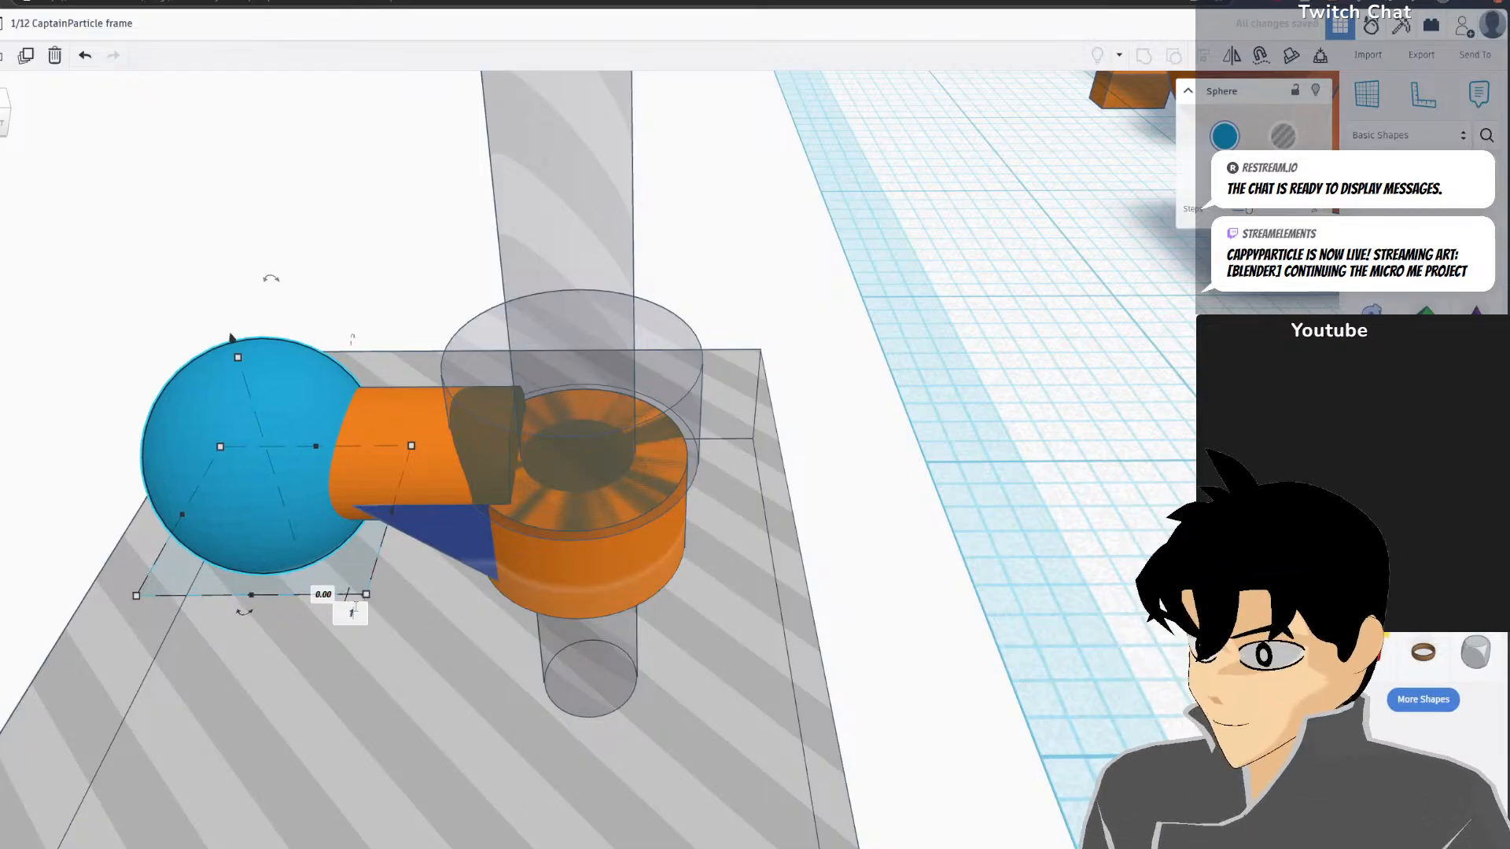
pyautogui.press('Return')
# Group all seven shapes of the shortened hip joint into one part
pyautogui.scroll(-5, 323, 596)
pyautogui.moveTo(139, 540); pyautogui.dragTo(260, 617, button='right')
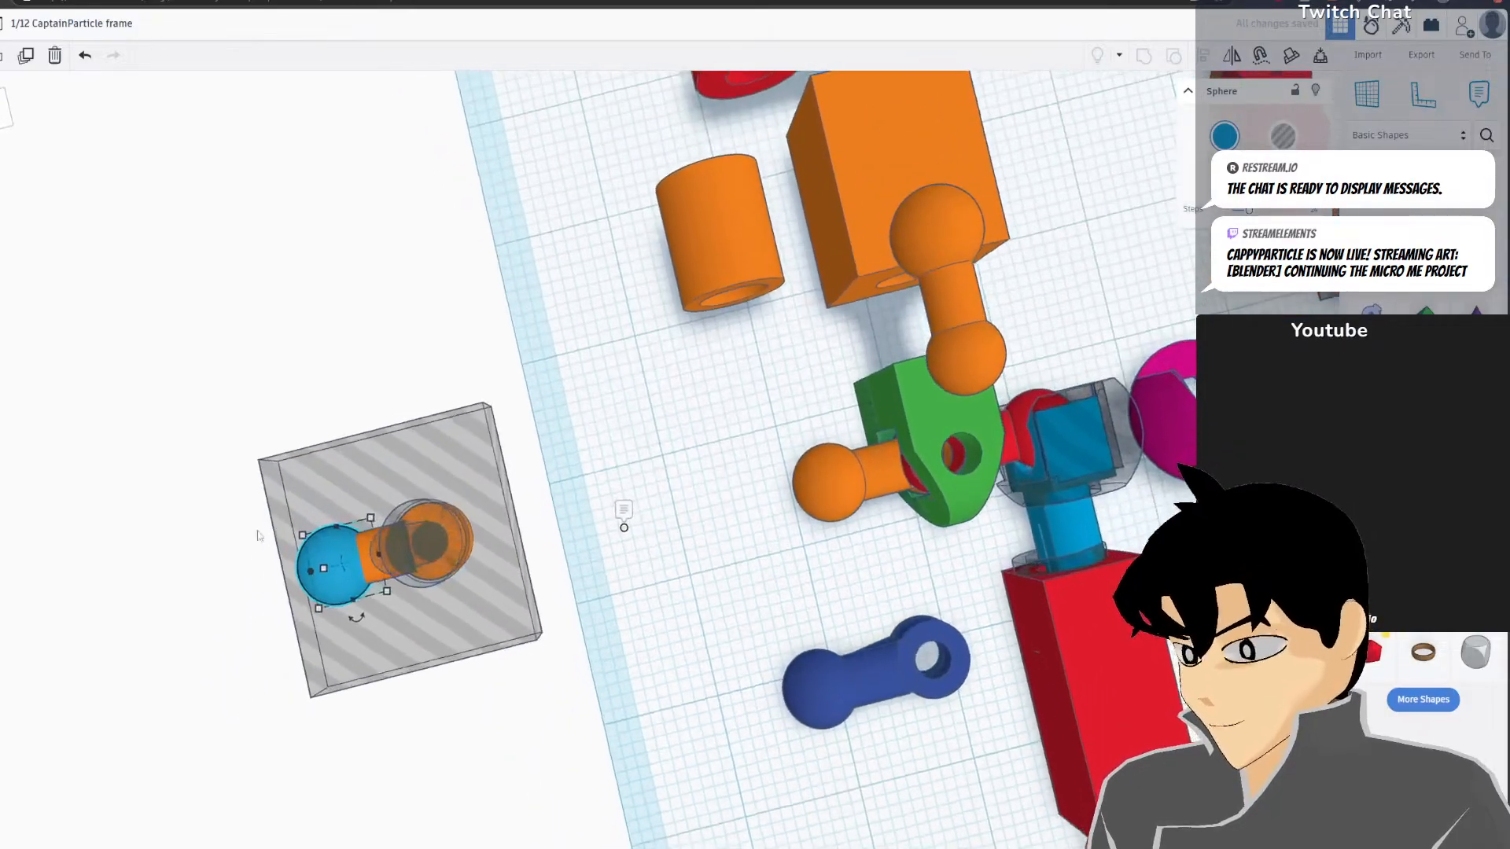
pyautogui.moveTo(320, 415); pyautogui.dragTo(435, 381, button='middle')
pyautogui.moveTo(276, 351); pyautogui.dragTo(738, 763)
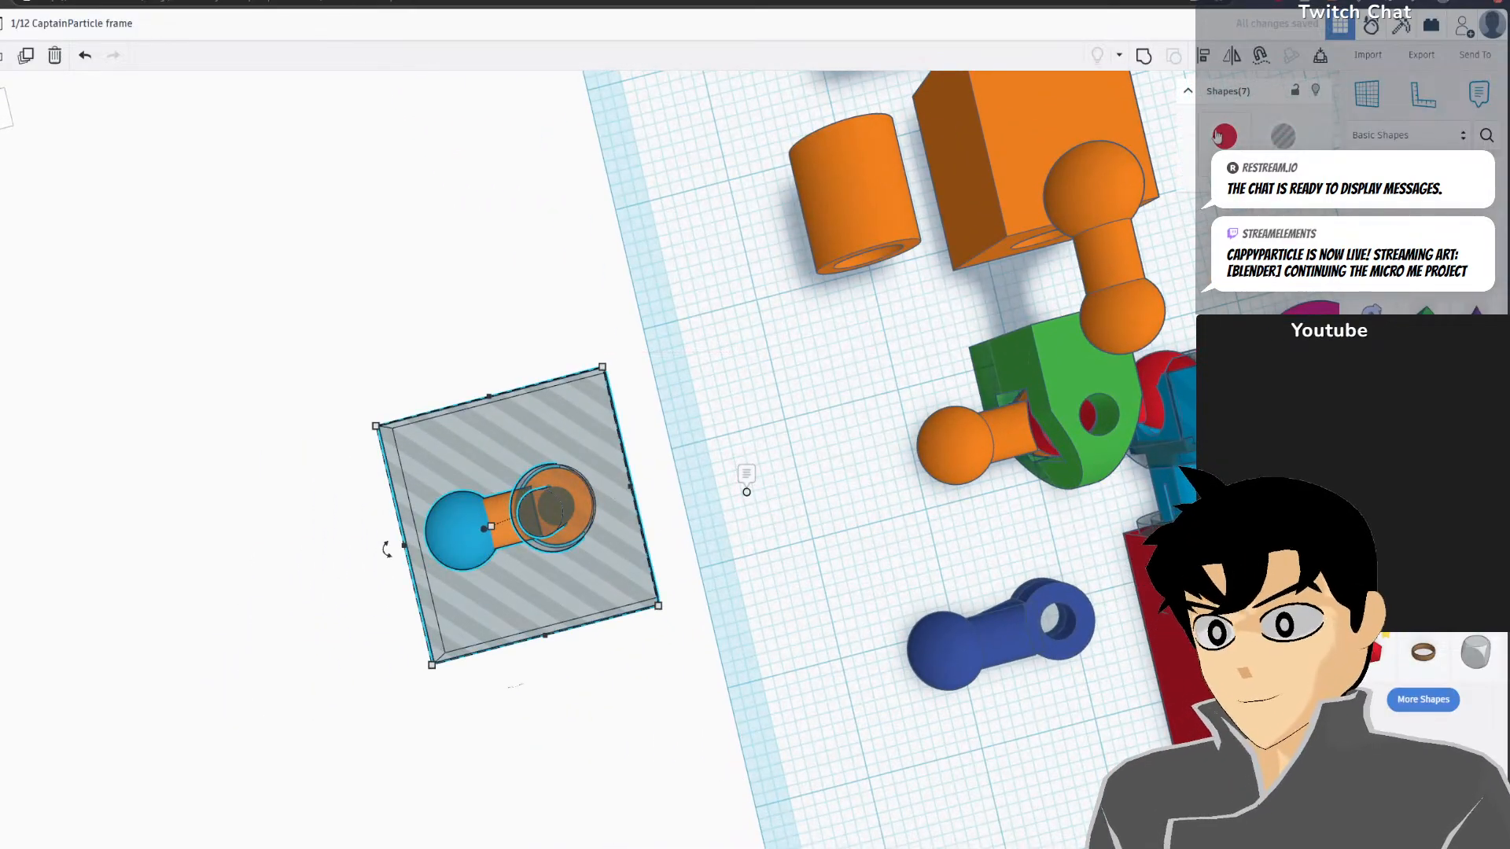
pyautogui.click(1204, 56)
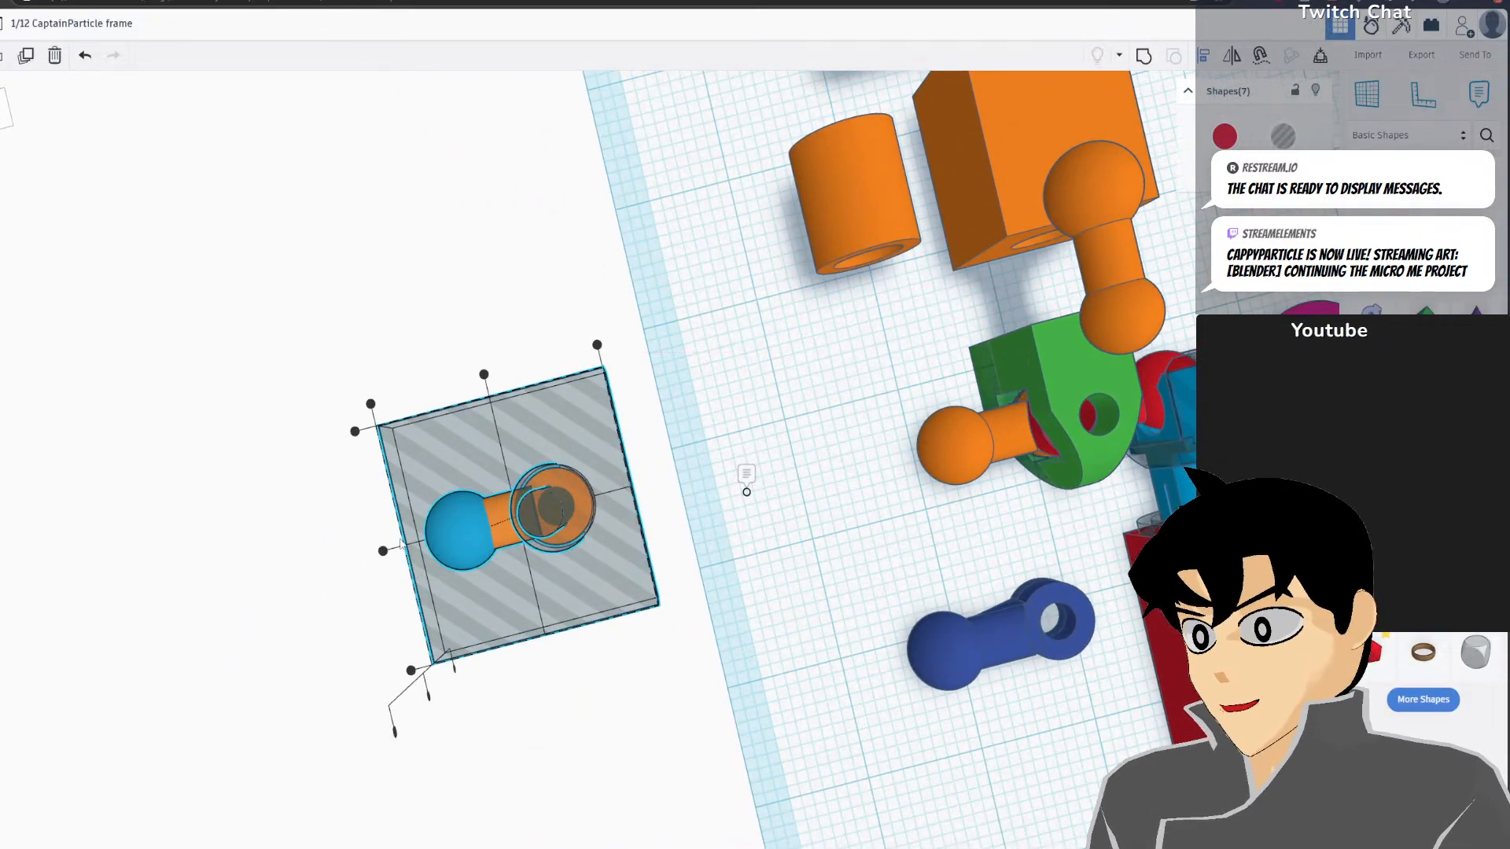
pyautogui.click(1144, 56)
# Export the grouped hip joint alone as an STL file and save the download
pyautogui.moveTo(1022, 496); pyautogui.dragTo(955, 464, button='right')
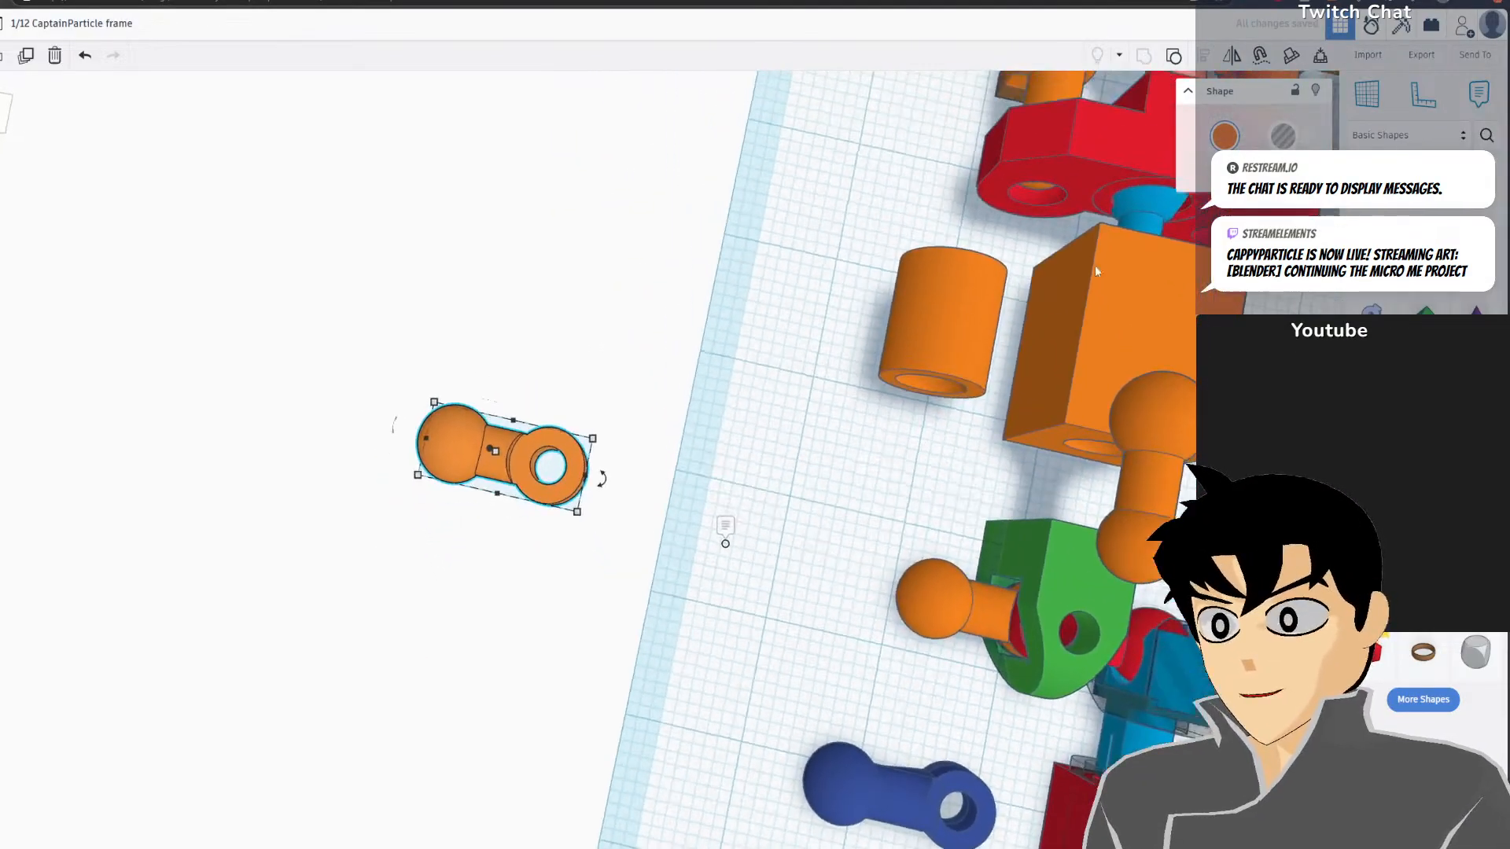
pyautogui.click(1436, 64)
pyautogui.click(832, 489)
pyautogui.scroll(-1, 829, 492)
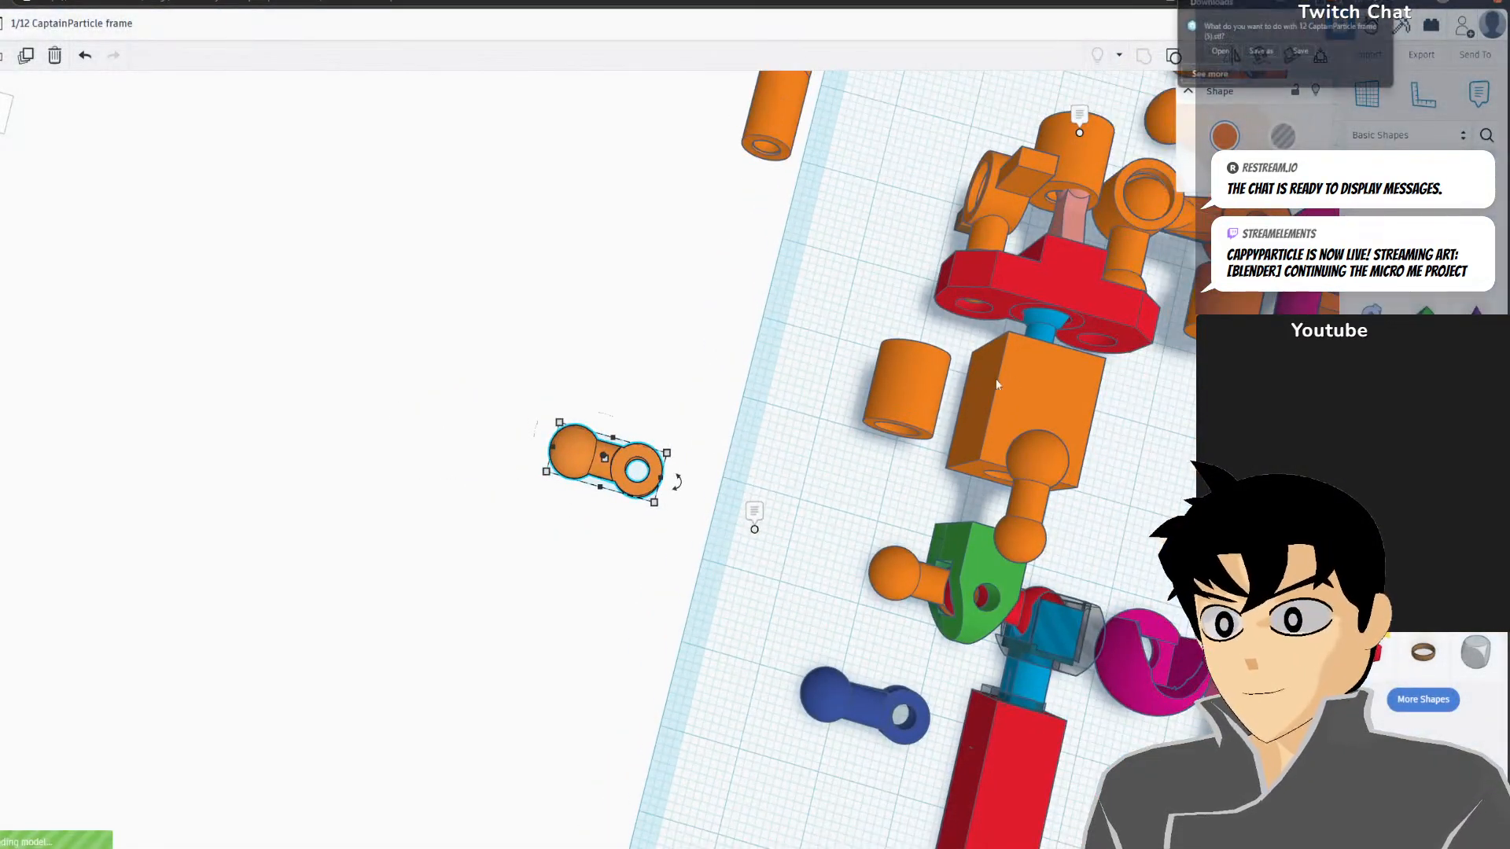
pyautogui.click(1334, 76)
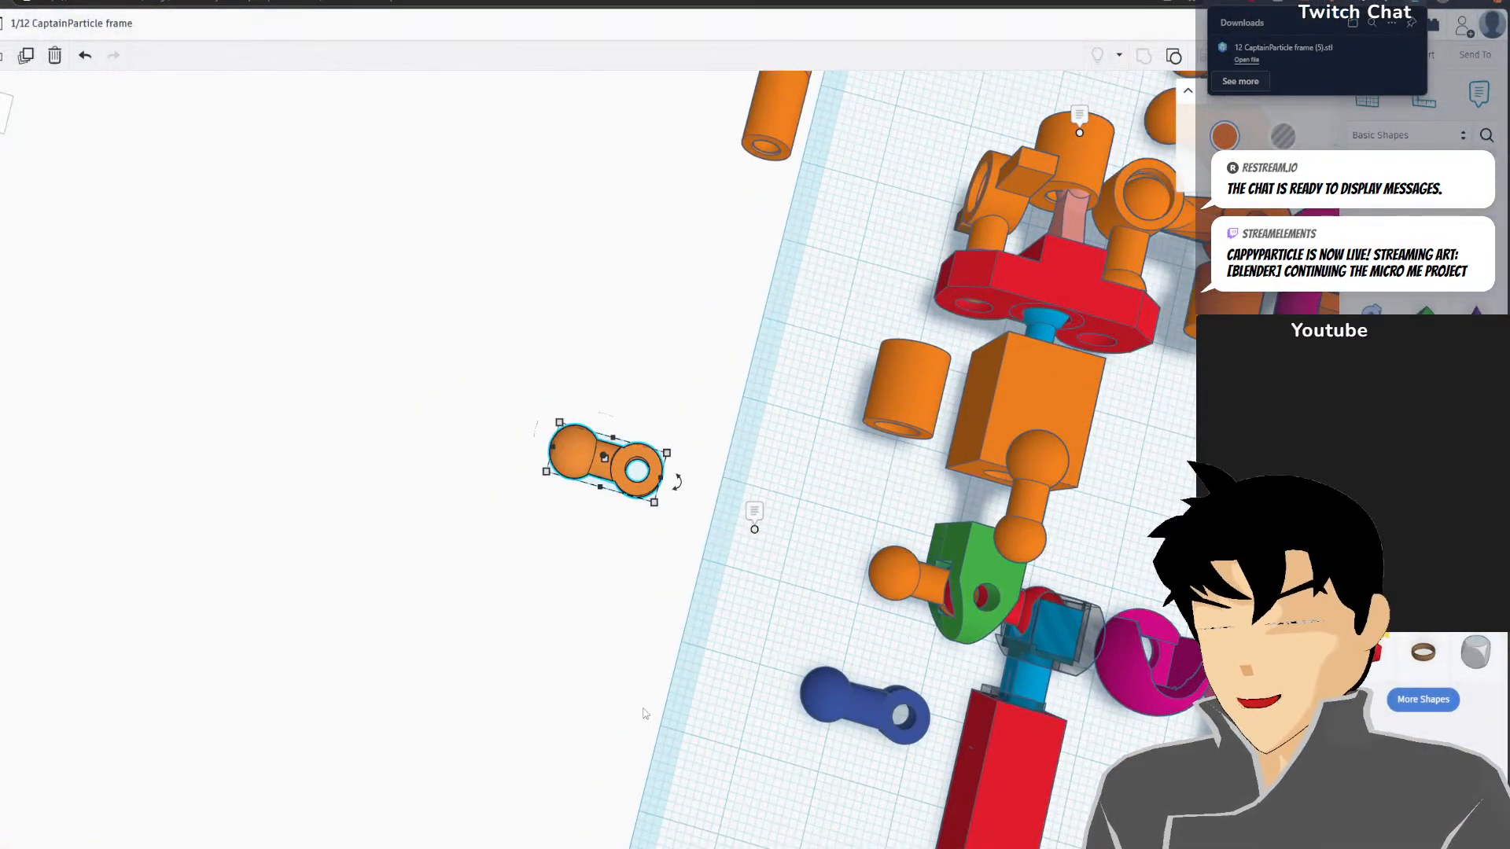
# Switch to Blender and rotate the imported hip joint 270° in the right side view
pyautogui.hotkey('alt', 'Tab')
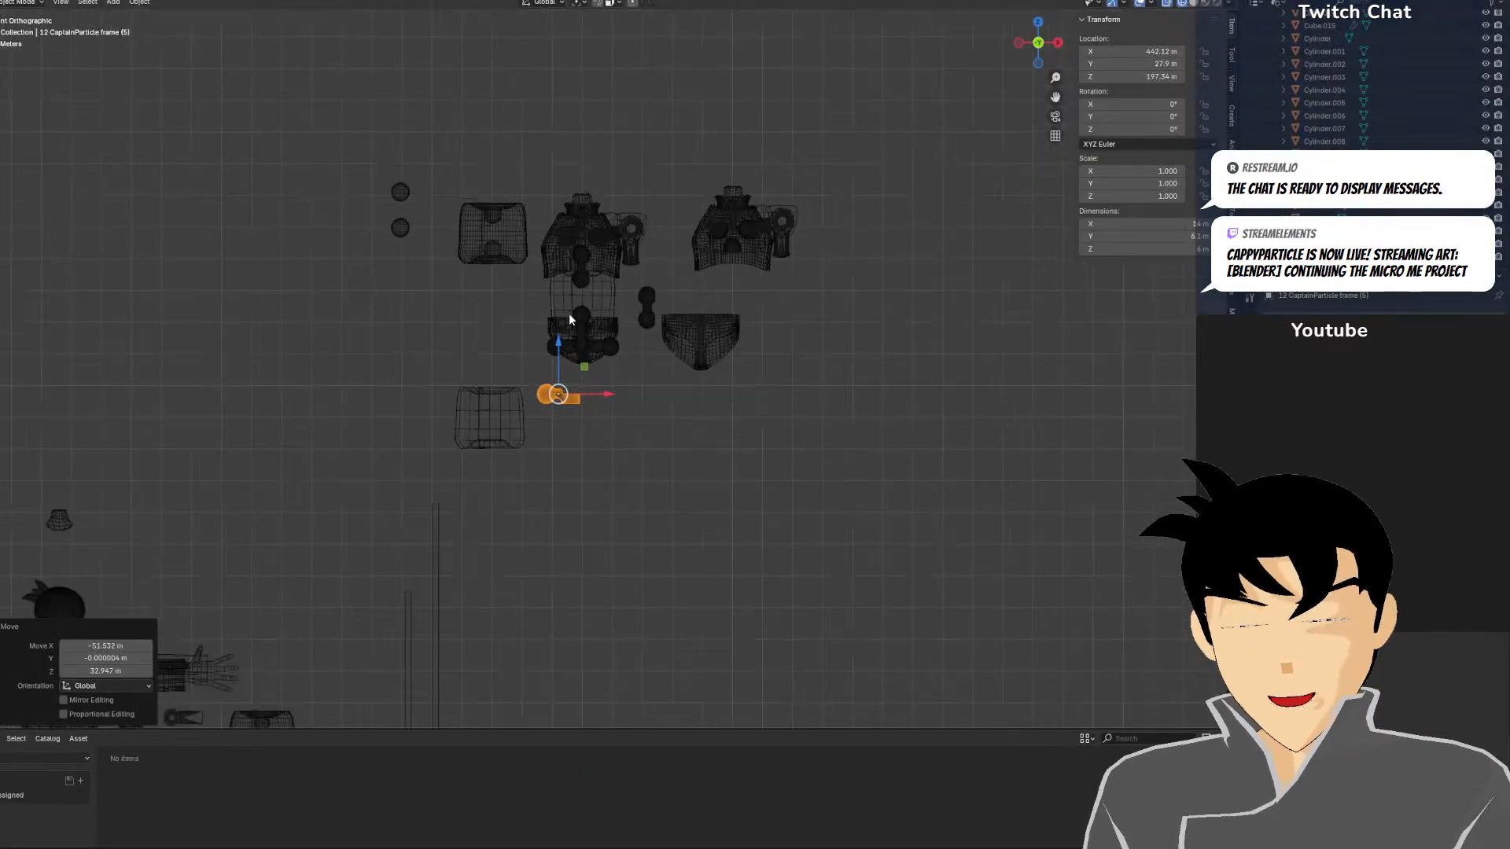
pyautogui.scroll(3, 579, 342)
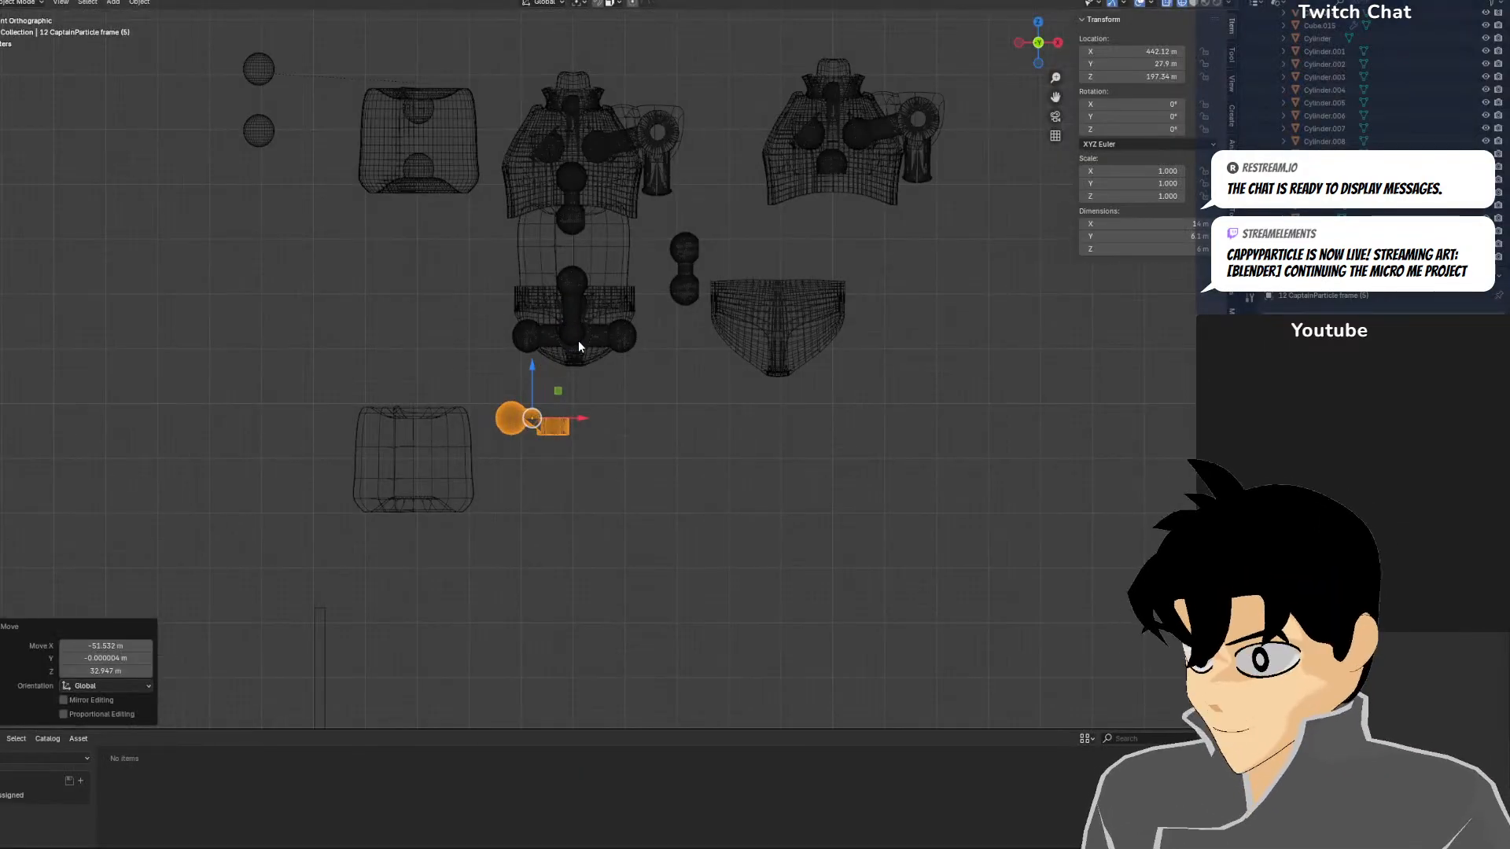
pyautogui.click(697, 403)
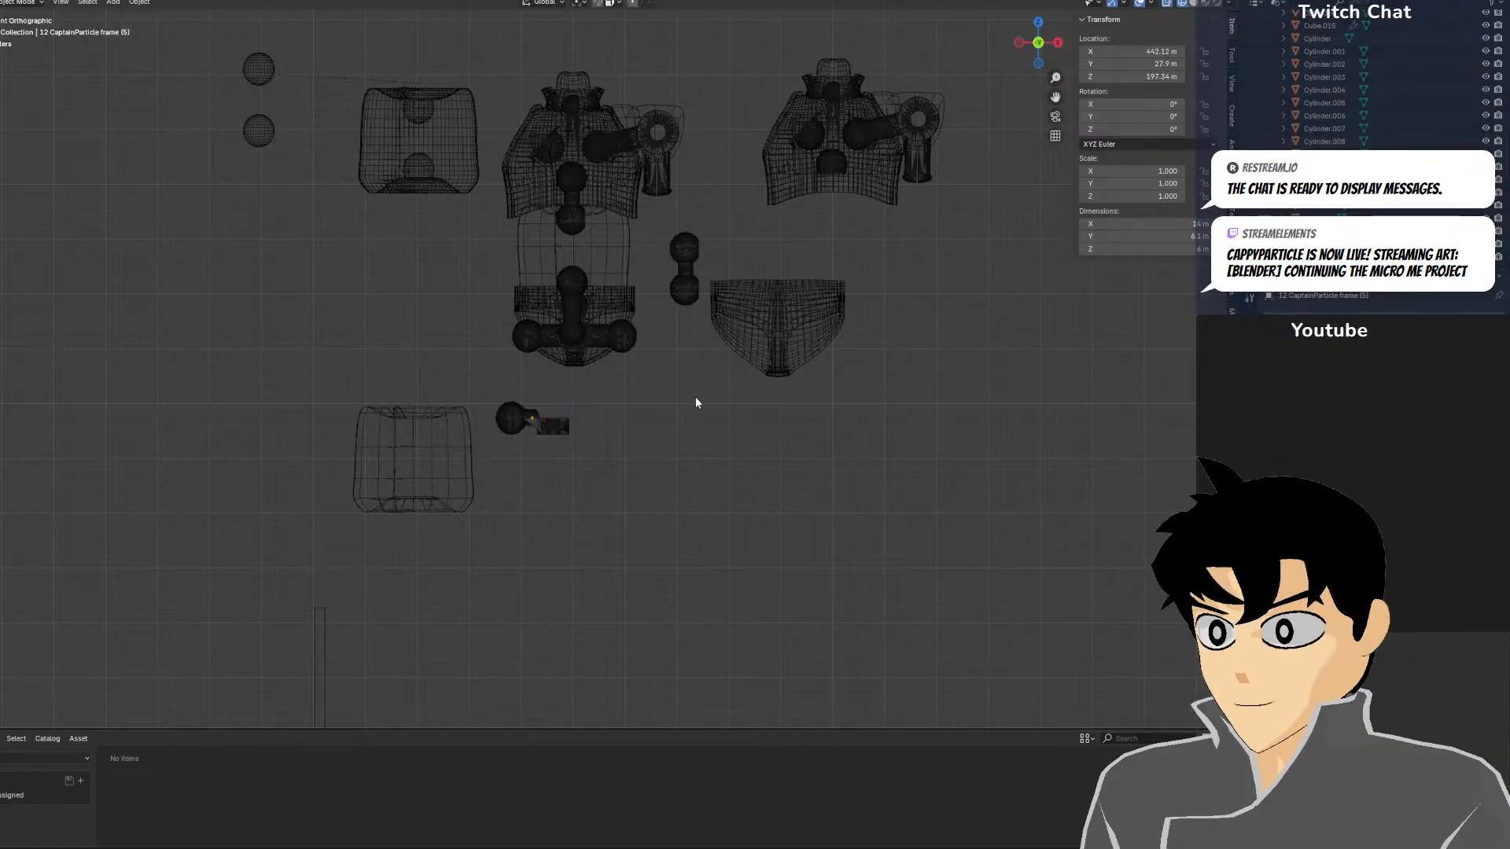
pyautogui.click(557, 420)
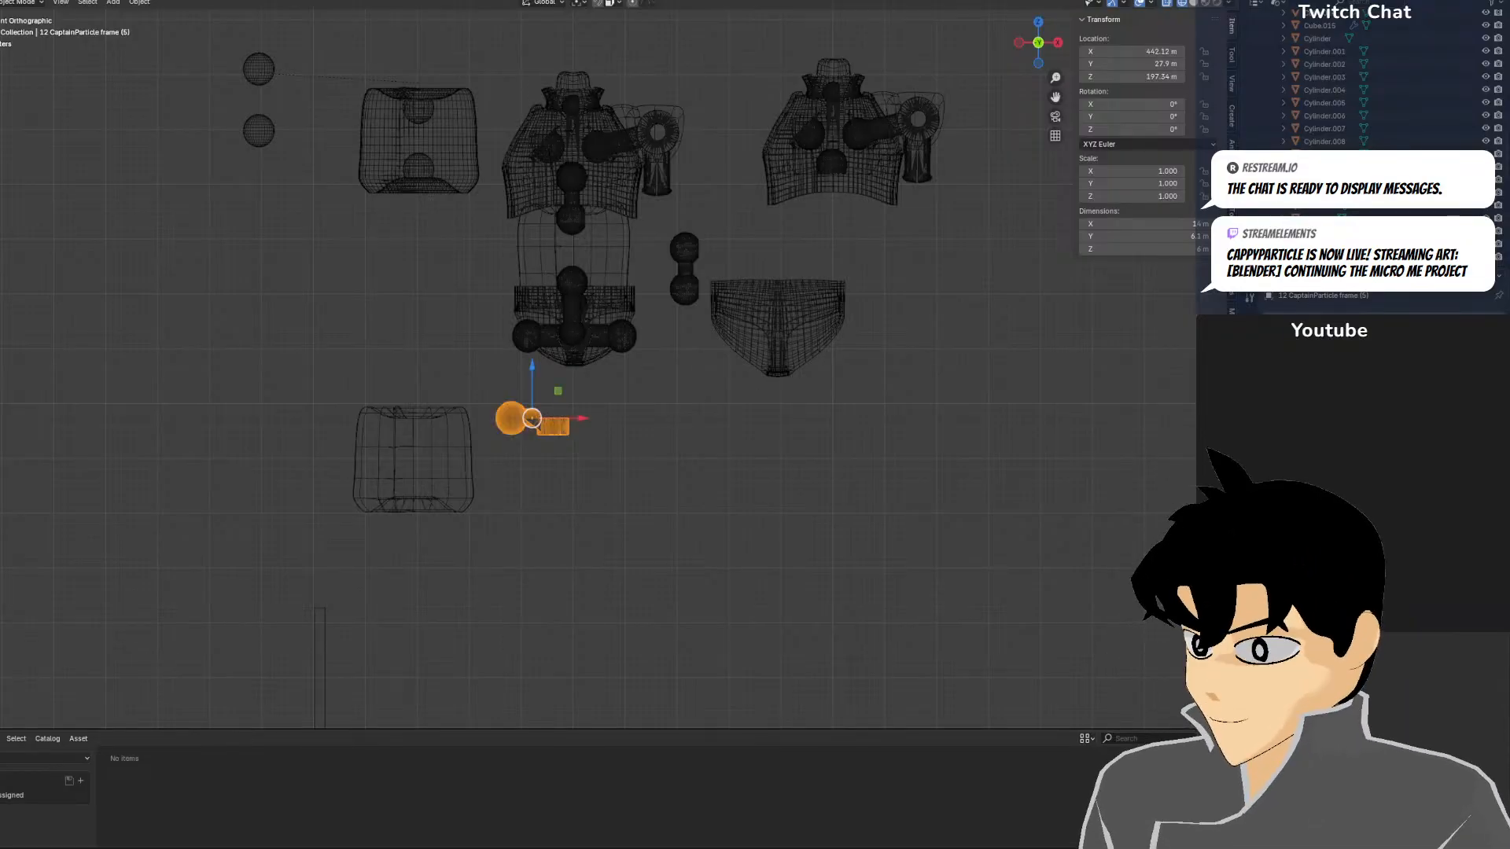
pyautogui.click(838, 524)
pyautogui.moveTo(838, 523); pyautogui.dragTo(810, 490, button='middle')
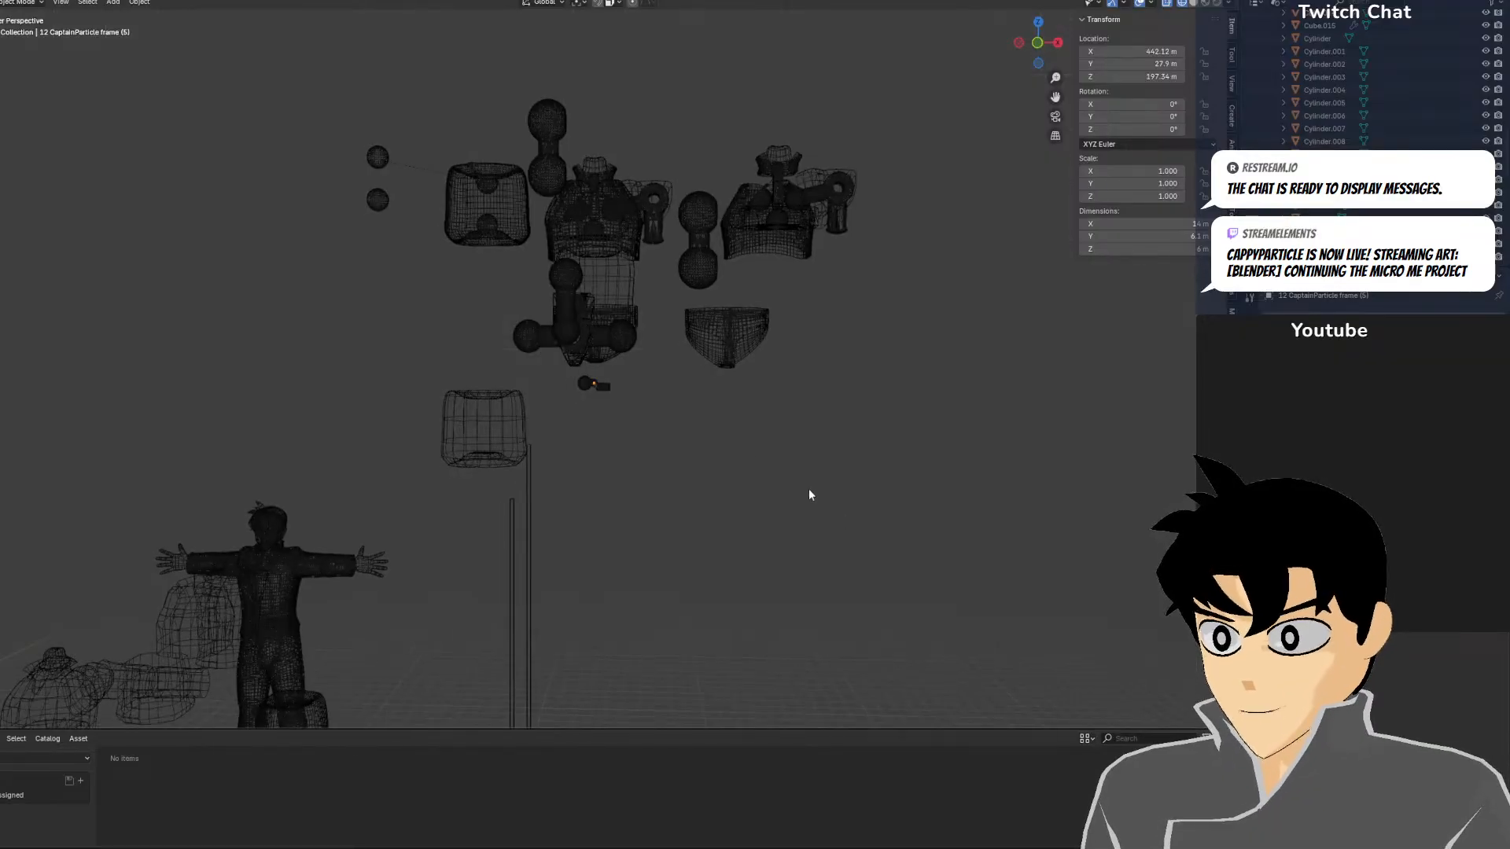
pyautogui.click(595, 387)
pyautogui.press('KP_3')
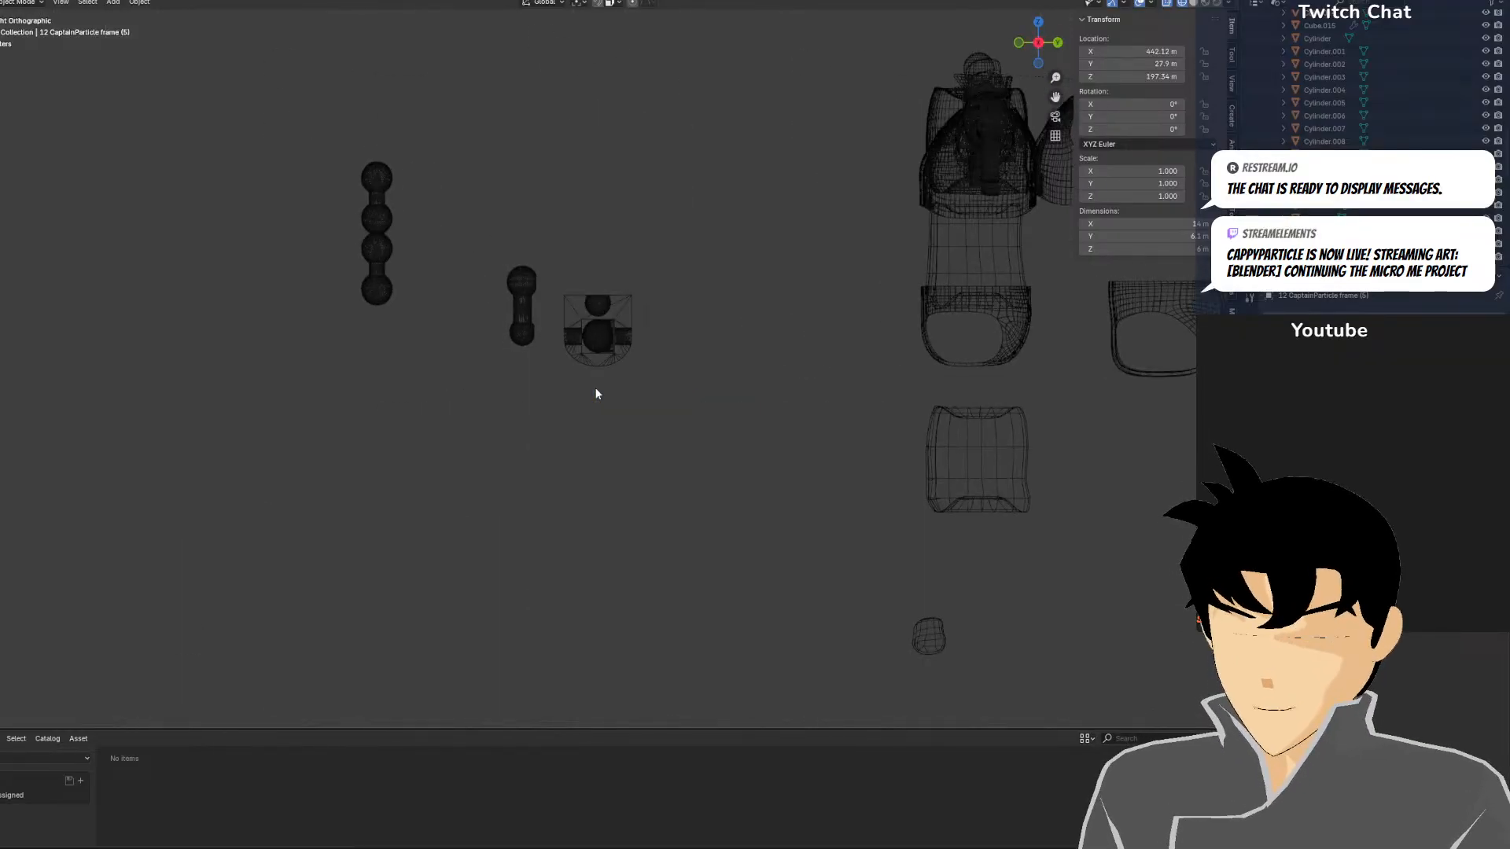
pyautogui.scroll(-9, 595, 387)
pyautogui.scroll(3, 830, 353)
pyautogui.write('r')
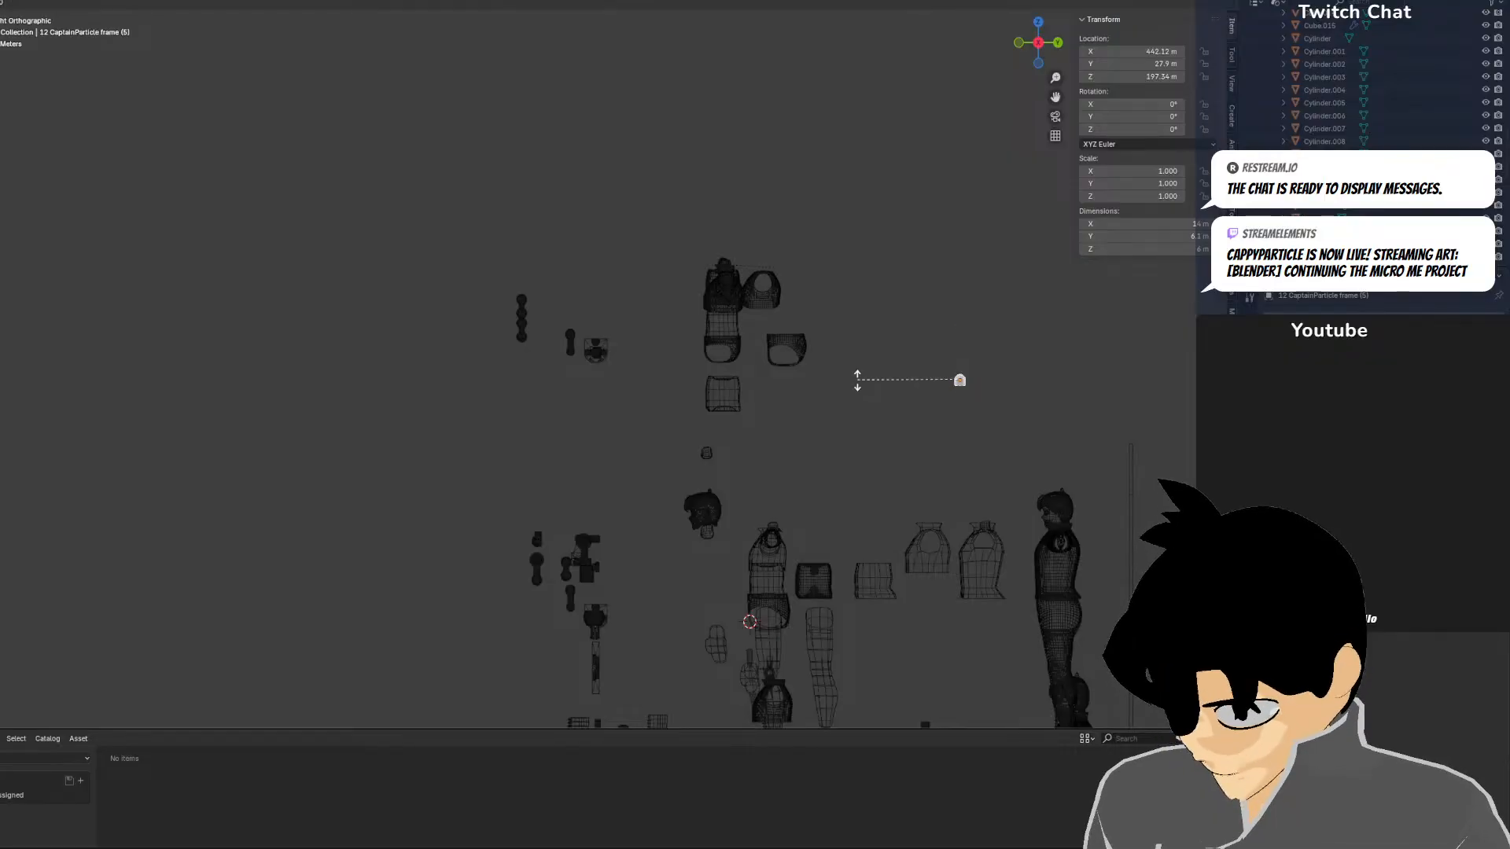
pyautogui.write('270')
pyautogui.press('Return')
# Move the imported hip joint up to the pelvis and about -223.72 m along the Y axis
pyautogui.press('KP_1')
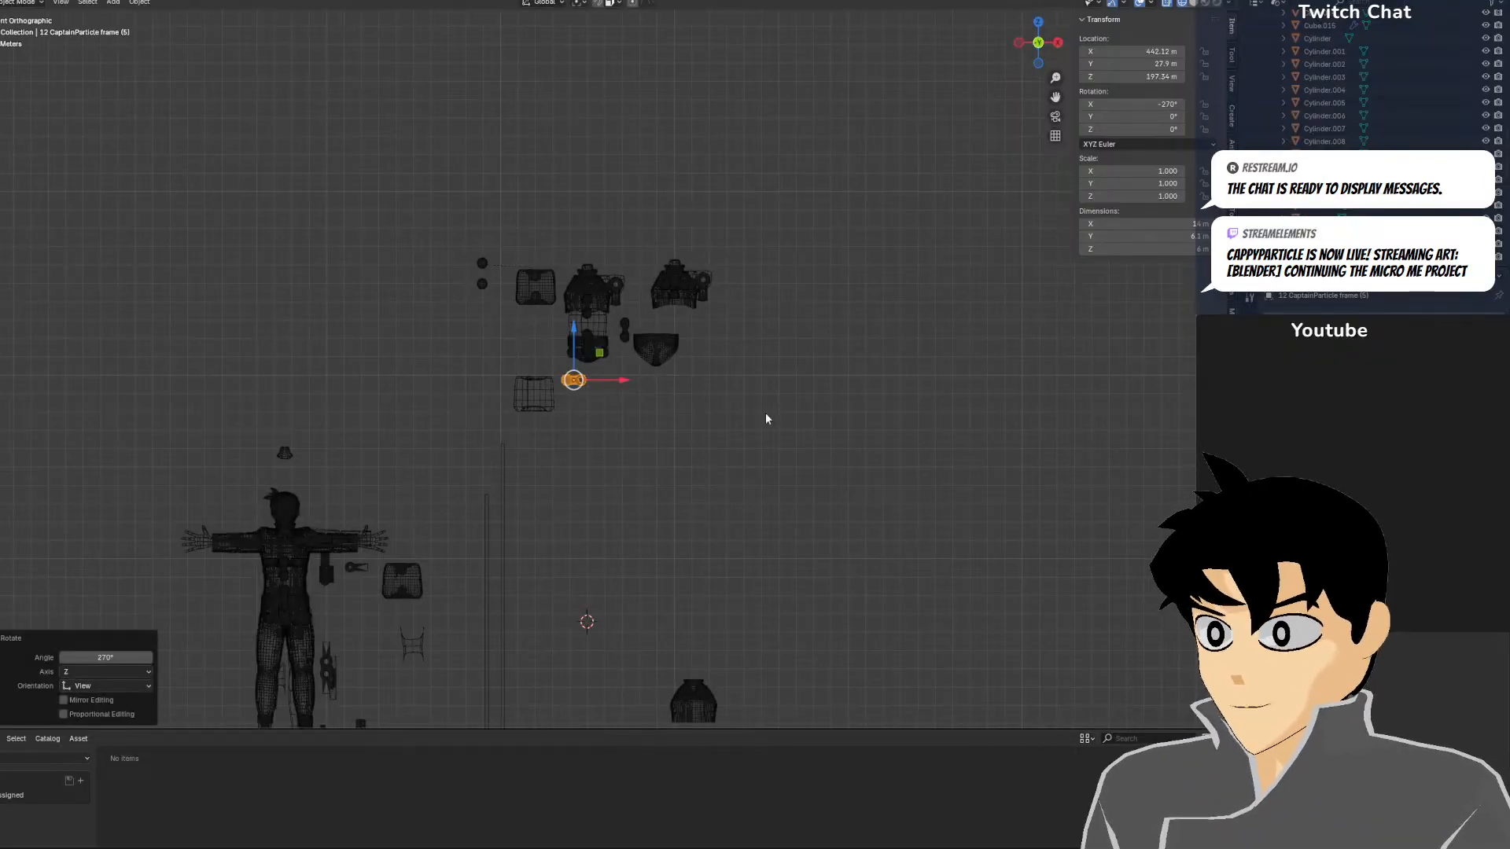
pyautogui.scroll(7, 699, 423)
pyautogui.click(721, 341)
pyautogui.moveTo(721, 341); pyautogui.dragTo(876, 391, button='middle')
pyautogui.press('g')
pyautogui.press('y')
pyautogui.click(597, 393)
pyautogui.press('KP_1')
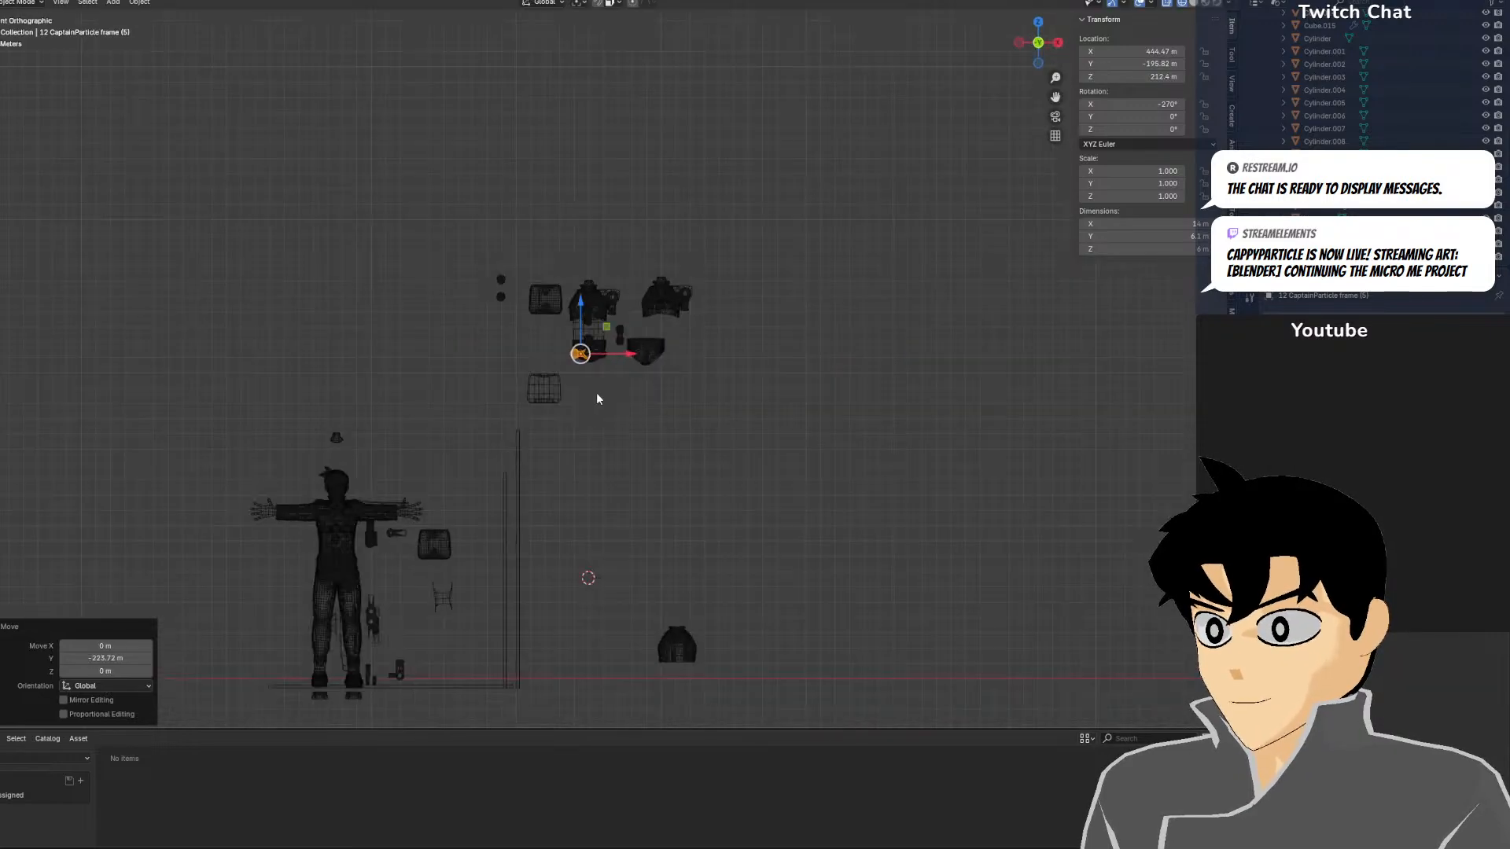
# Align the new joint's ring with the pelvis pivot by shifting the joint about 1.66 m along X
pyautogui.scroll(3, 596, 394)
pyautogui.scroll(6, 577, 375)
pyautogui.hotkey('shift', 'z')
pyautogui.hotkey('shift', 'z')
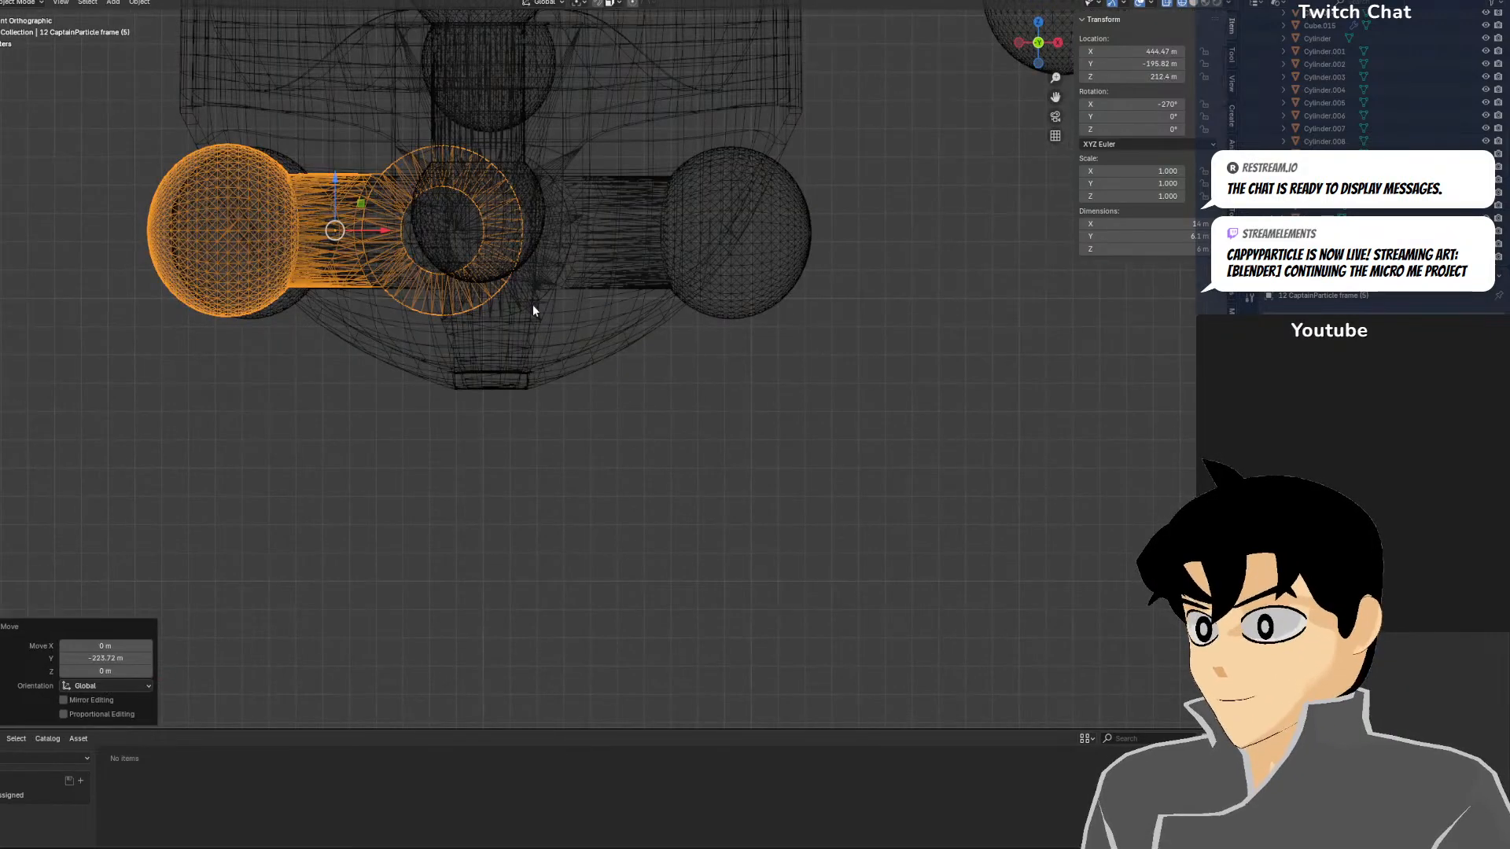
pyautogui.press('g')
pyautogui.click(670, 298)
pyautogui.press('z')
pyautogui.click(783, 305)
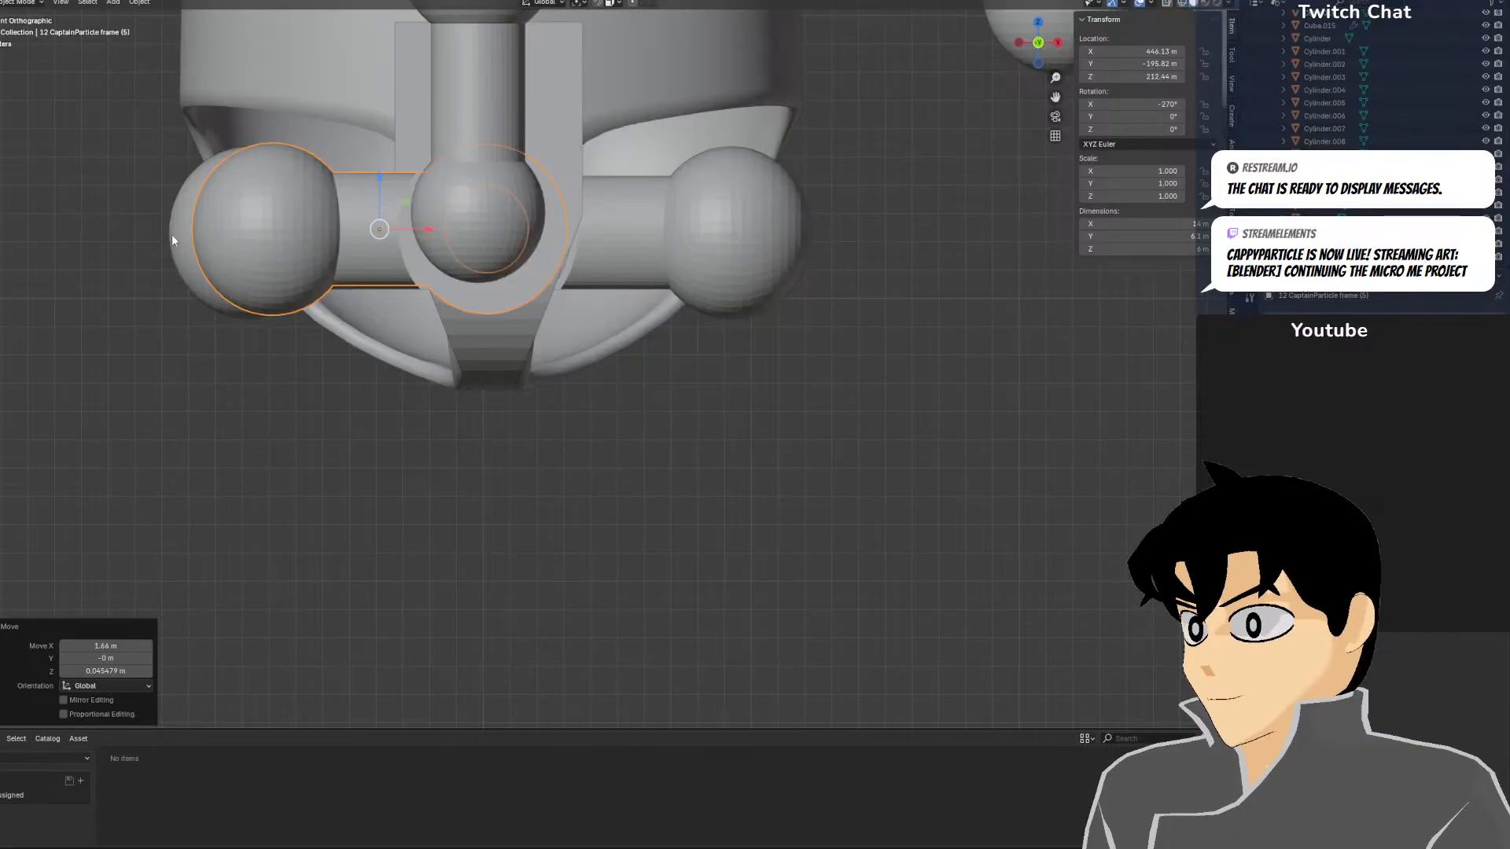
# Move the old hip joint out of the pelvis, about 10 m down and 2.8 m outward, to compare lengths
pyautogui.click(182, 238)
pyautogui.press('g')
pyautogui.click(108, 522)
pyautogui.scroll(-3, 549, 319)
pyautogui.scroll(2, 549, 319)
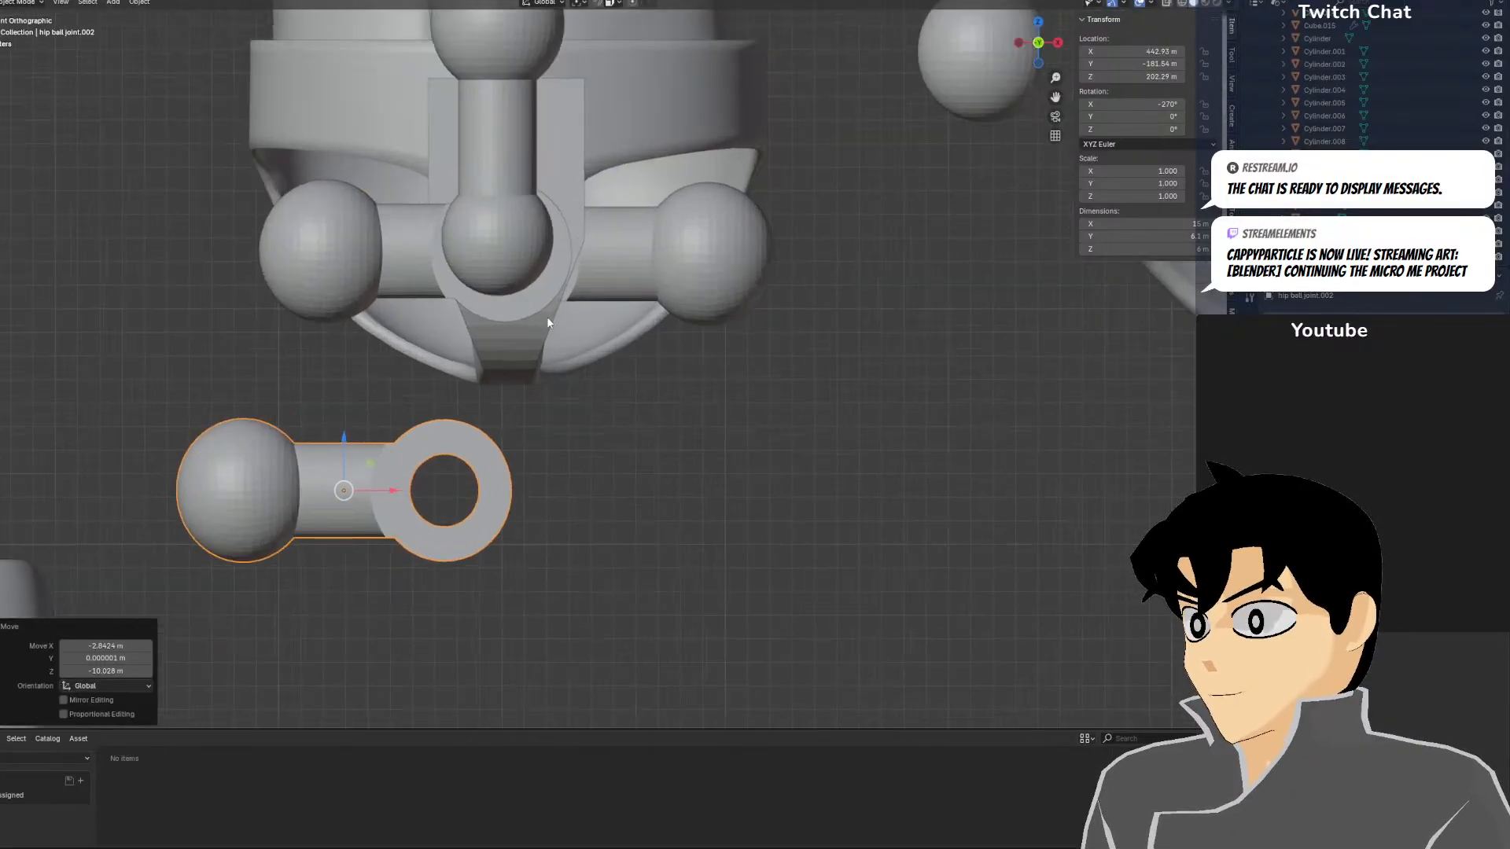
pyautogui.hotkey('shift', 'z')
pyautogui.hotkey('shift', 'z')
pyautogui.scroll(-4, 681, 294)
pyautogui.scroll(3, 651, 276)
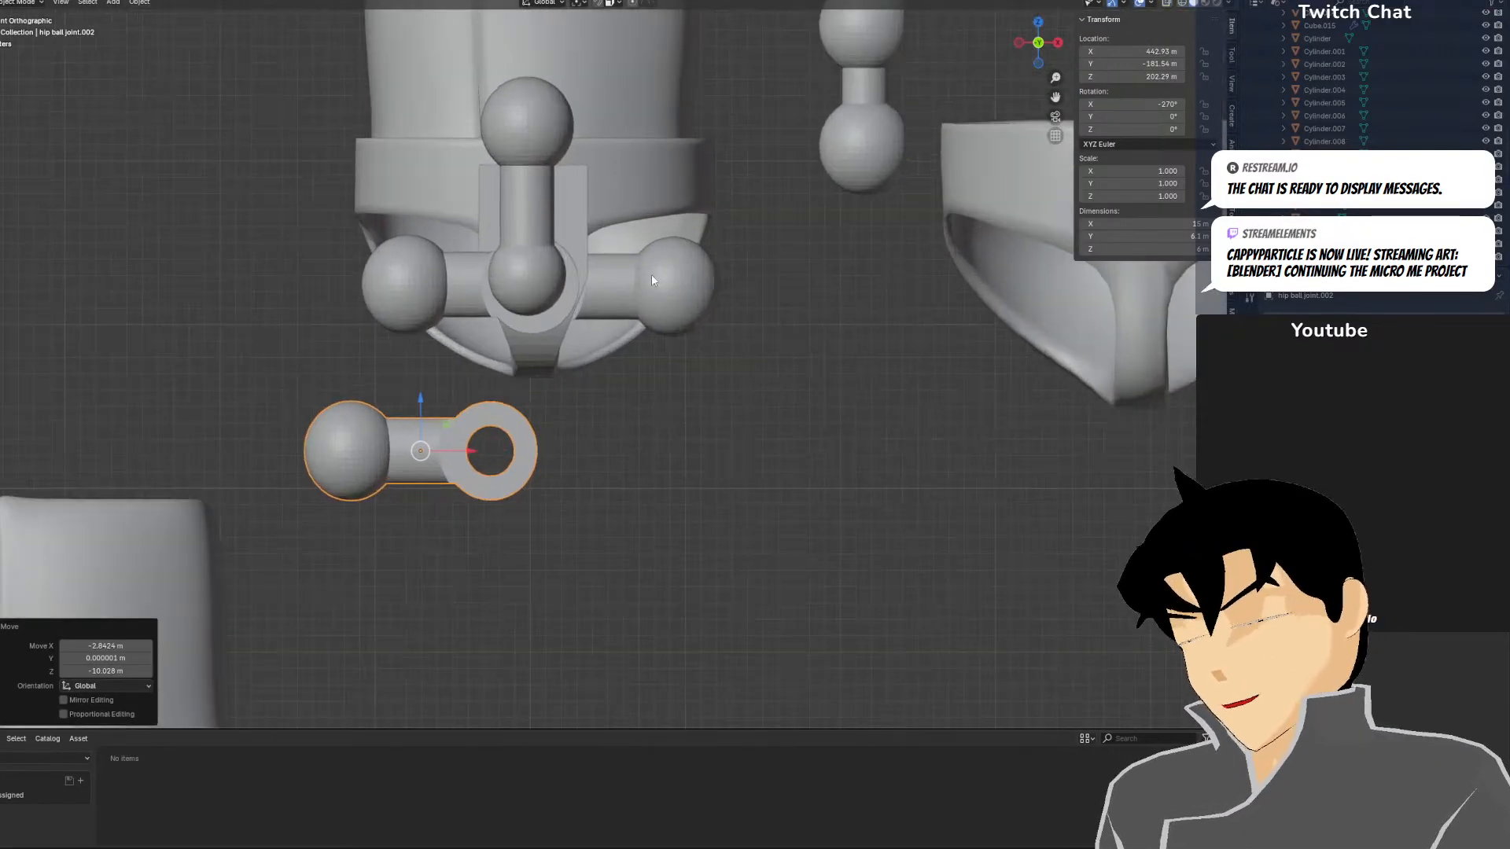
pyautogui.scroll(-1, 649, 279)
pyautogui.scroll(2, 629, 284)
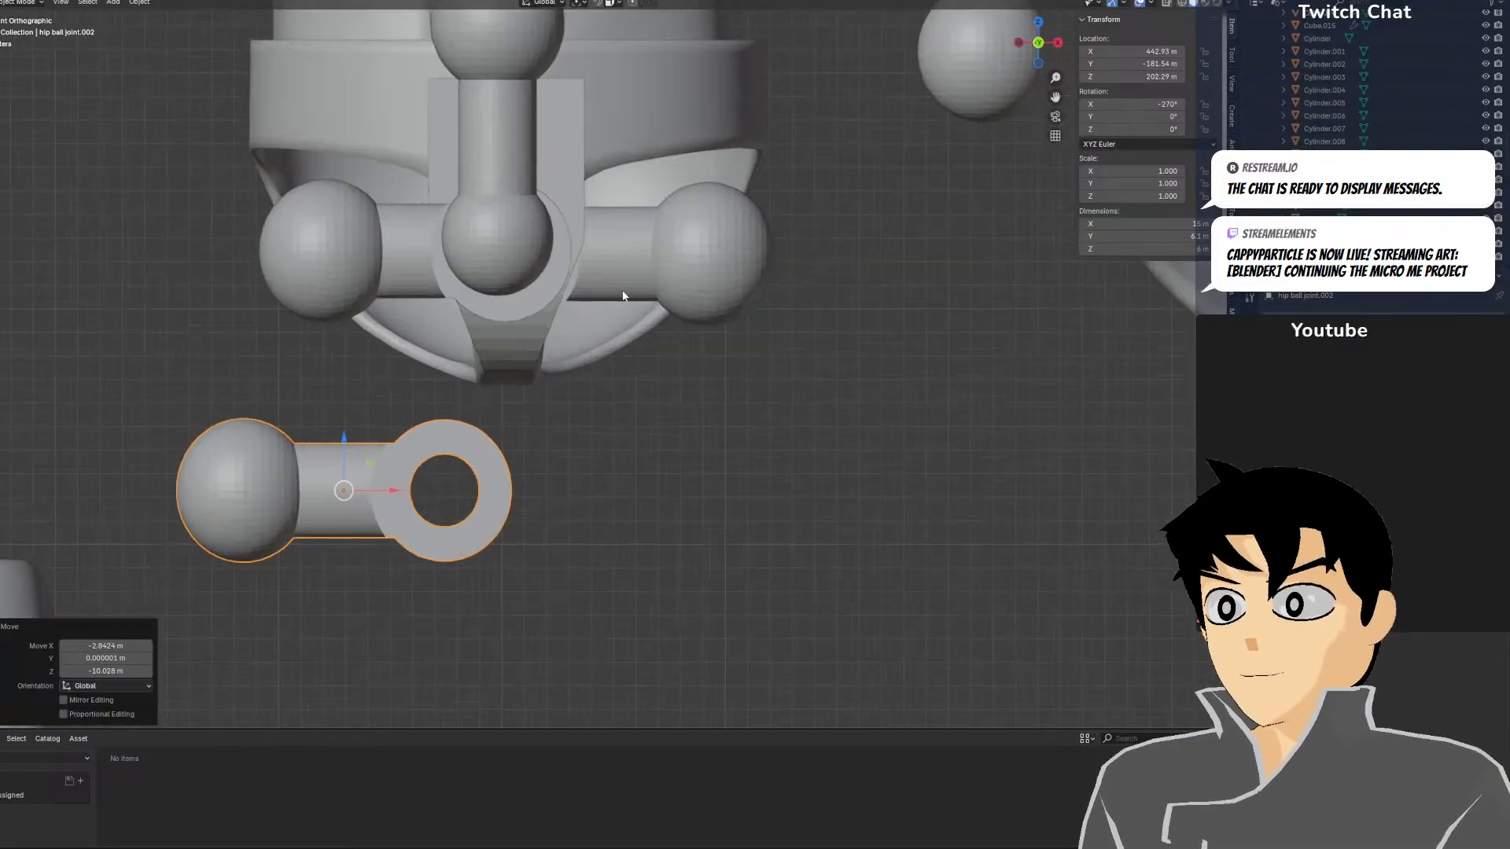
# Shorten the new hip joint's mesh by moving its ball and neck vertices about 1.75 m along X toward the ring
pyautogui.click(355, 228)
pyautogui.hotkey('shift', 'z')
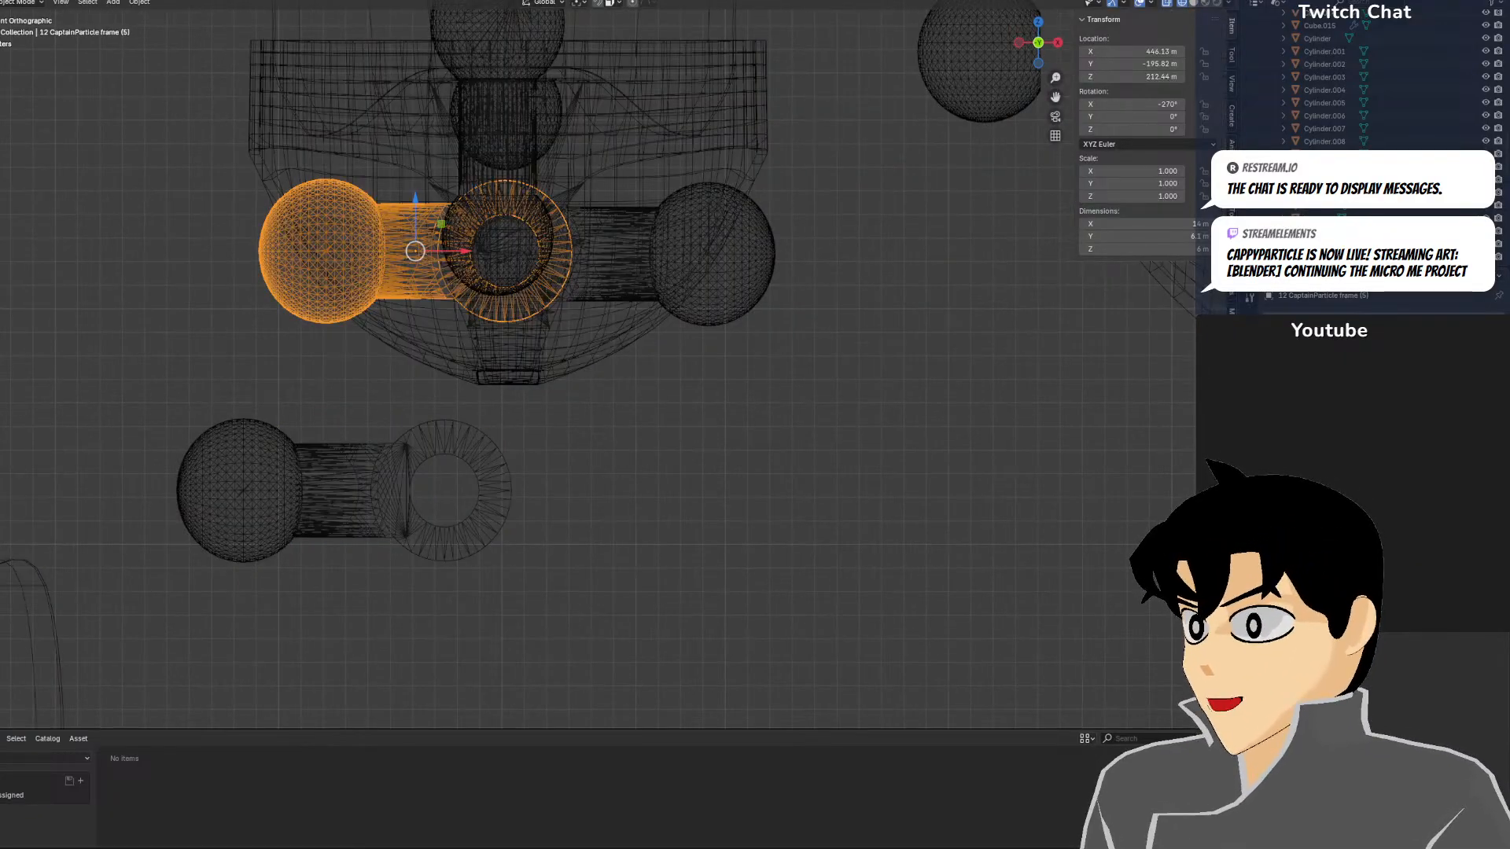
pyautogui.click(14, 3)
pyautogui.click(20, 34)
pyautogui.moveTo(171, 138); pyautogui.dragTo(425, 432)
pyautogui.press('g')
pyautogui.press('x')
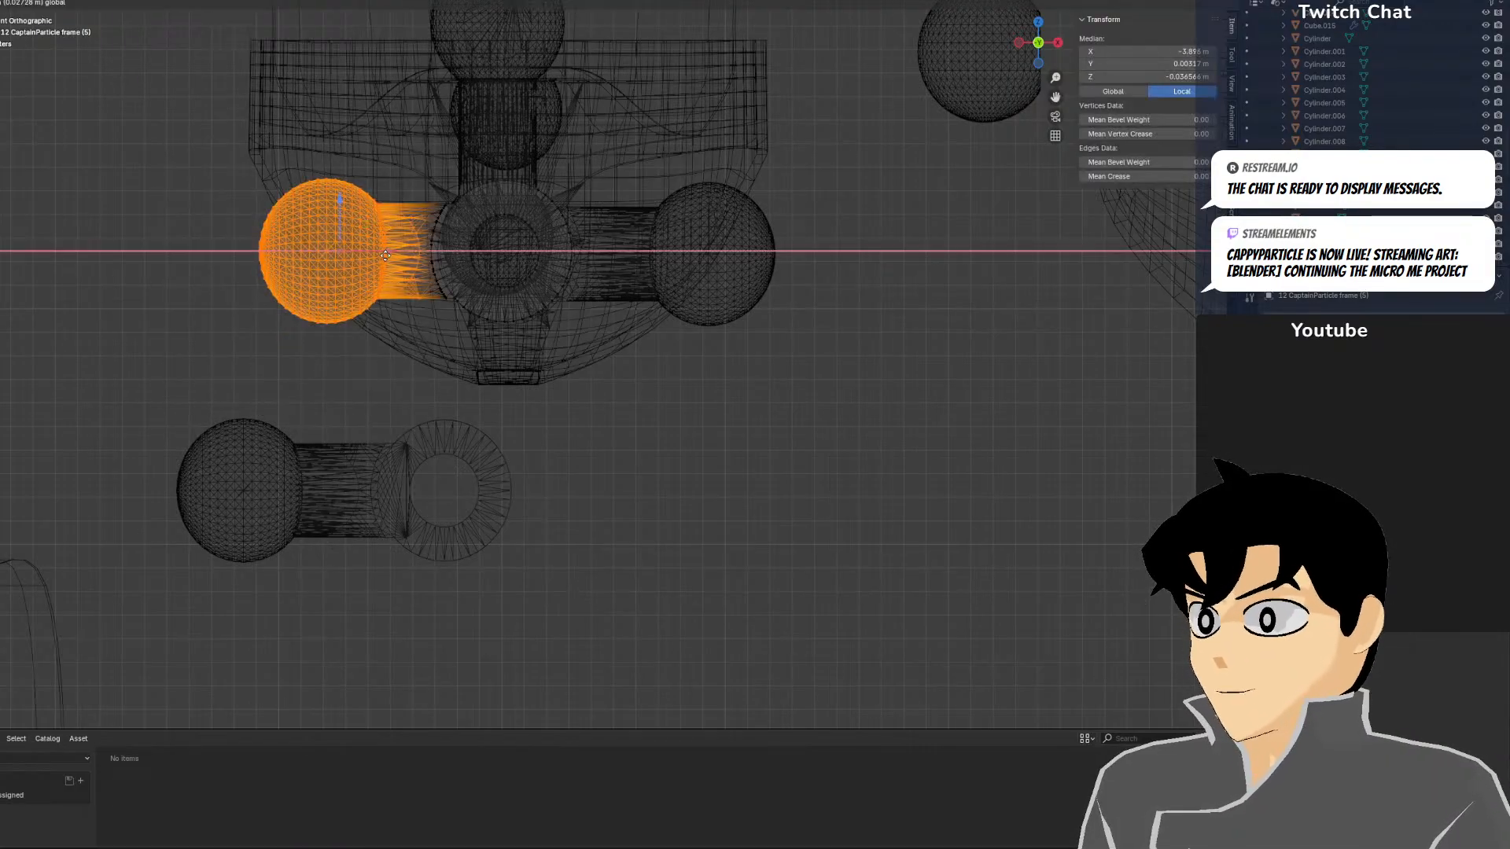
pyautogui.click(423, 267)
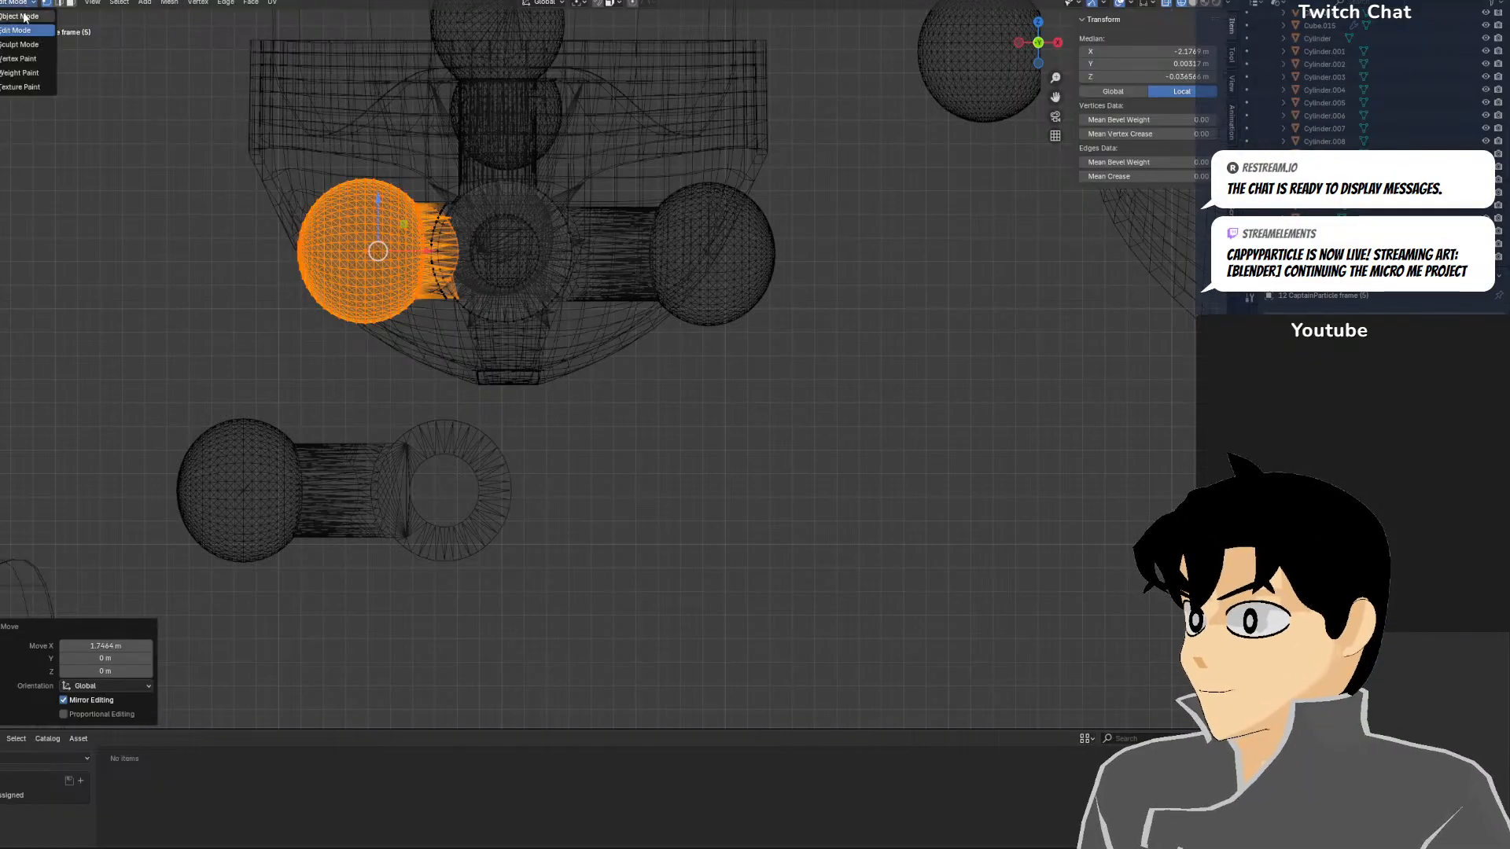
pyautogui.press('Tab')
# Move the shortened hip joint along Y by about 3.09 m and a further 9.29 m into the pelvis hinge
pyautogui.hotkey('shift', 'z')
pyautogui.moveTo(499, 296); pyautogui.dragTo(798, 249, button='middle')
pyautogui.moveTo(798, 248); pyautogui.dragTo(709, 250)
pyautogui.press('KP_1')
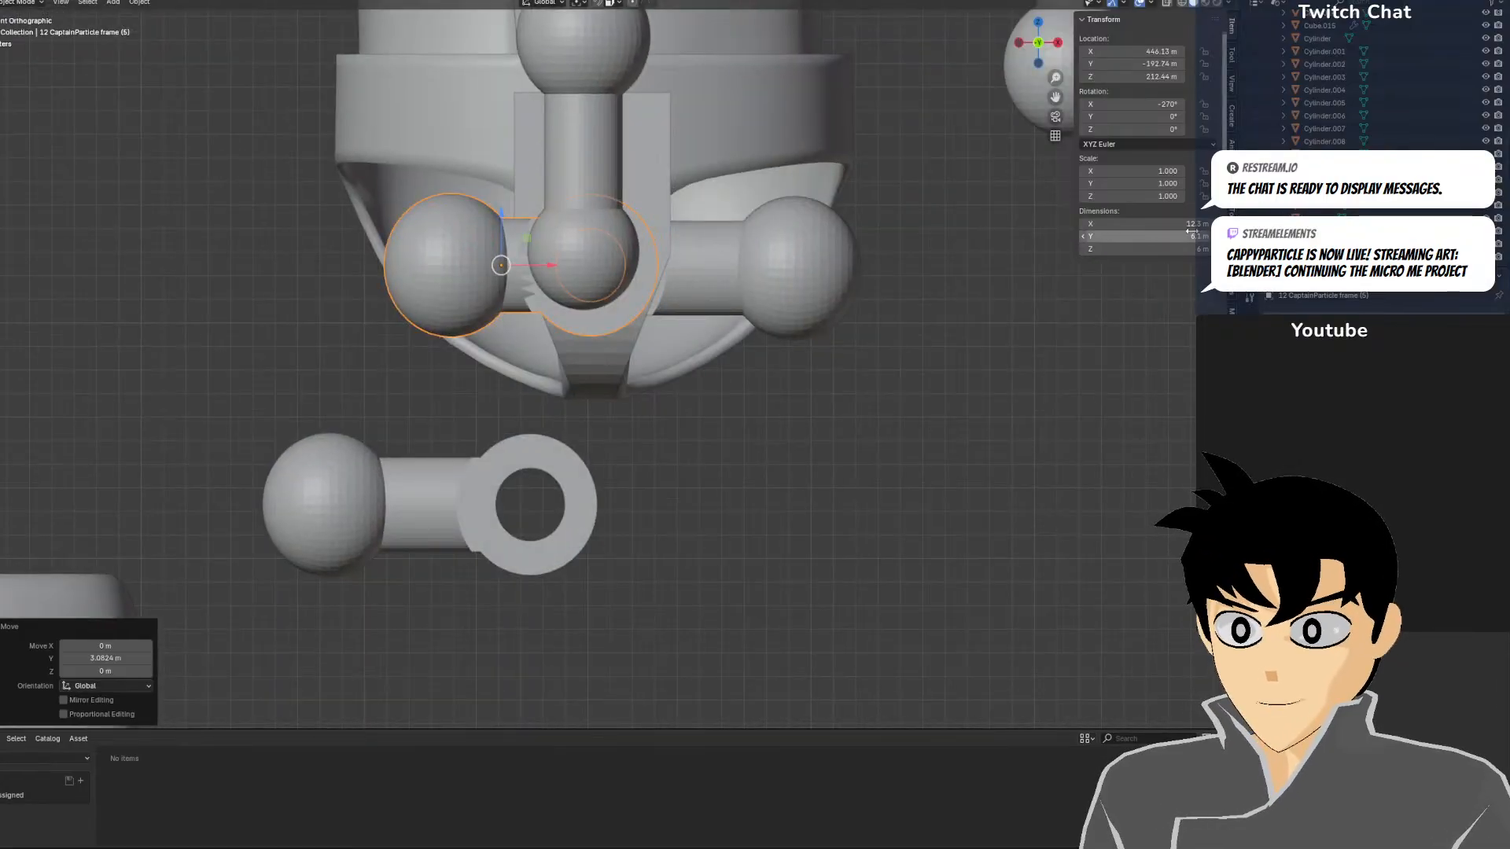
pyautogui.moveTo(544, 295); pyautogui.dragTo(615, 414, button='middle')
pyautogui.press('KP_1')
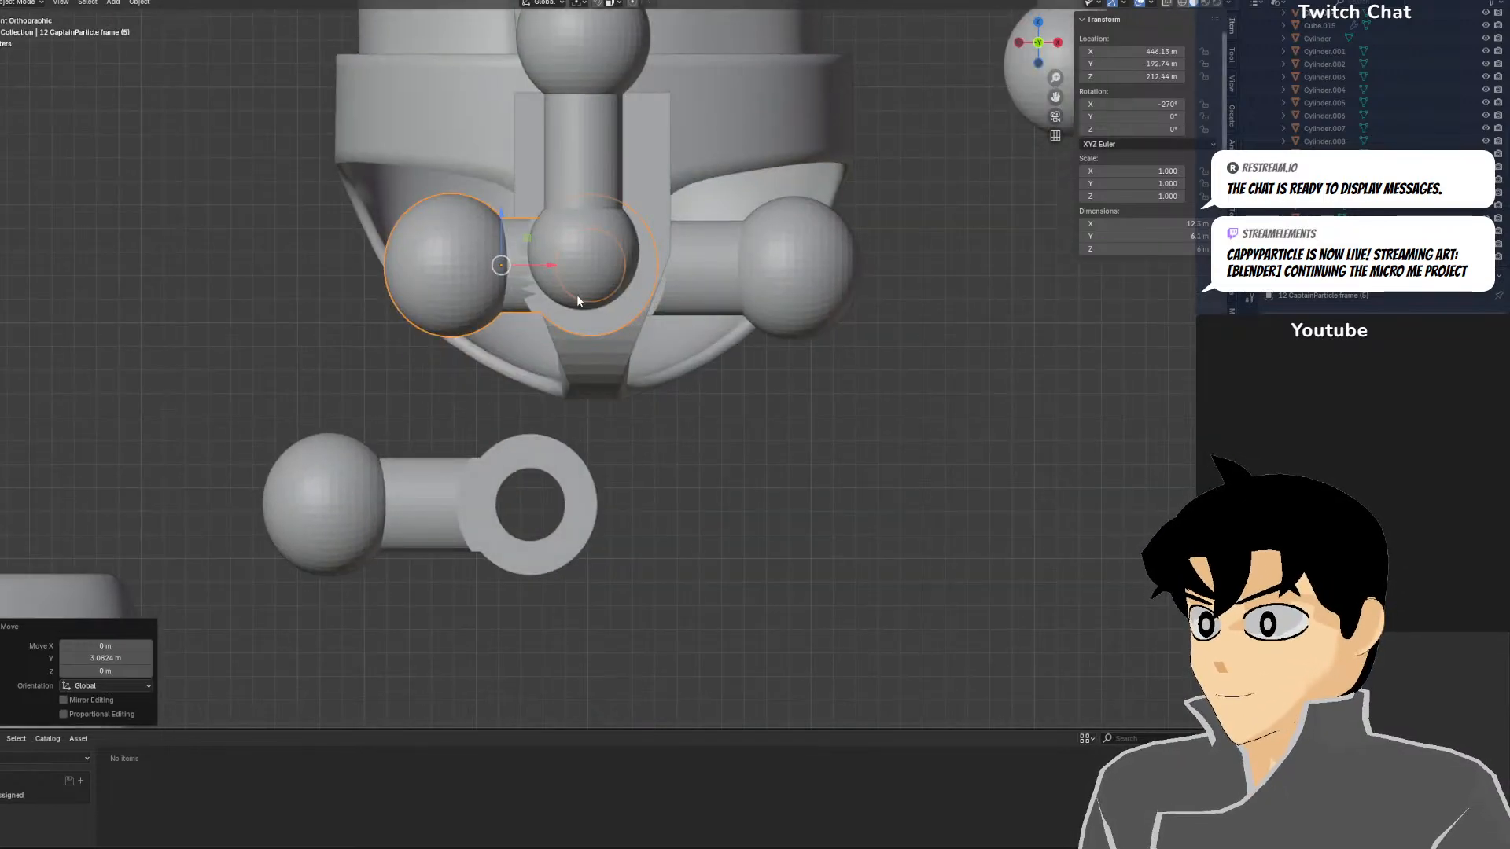
pyautogui.moveTo(560, 234); pyautogui.dragTo(703, 305, button='middle')
pyautogui.moveTo(762, 340); pyautogui.dragTo(531, 302)
pyautogui.moveTo(531, 302); pyautogui.dragTo(408, 298, button='middle')
pyautogui.press('KP_1')
pyautogui.scroll(-1, 675, 118)
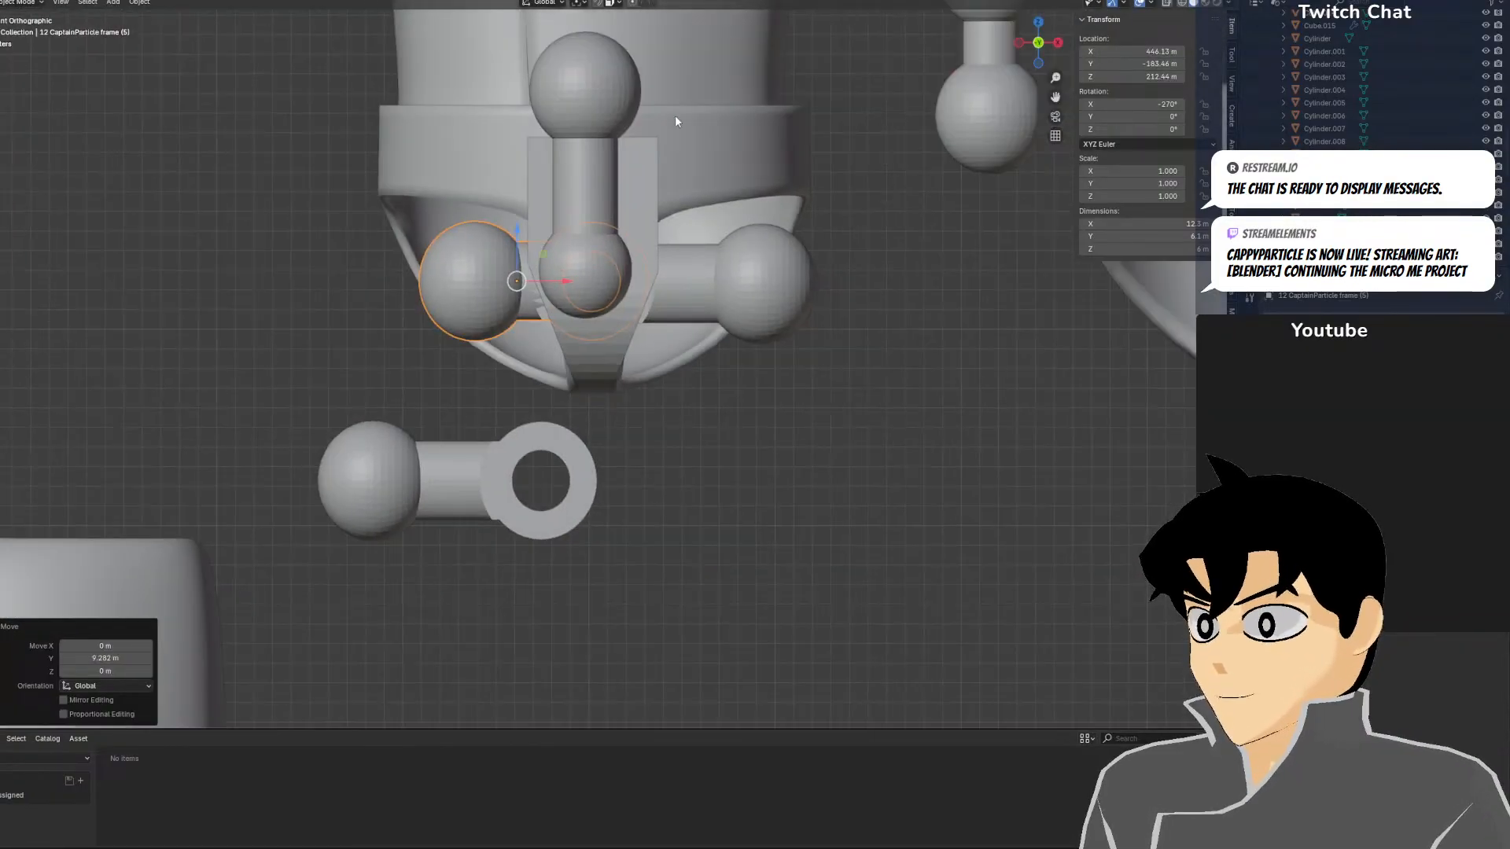
# Move the stomach-to-hip ball joint about 20 m along X, beside the spare ball joint
pyautogui.moveTo(610, 216); pyautogui.dragTo(990, 181)
pyautogui.scroll(2, 706, 273)
pyautogui.scroll(-2, 706, 273)
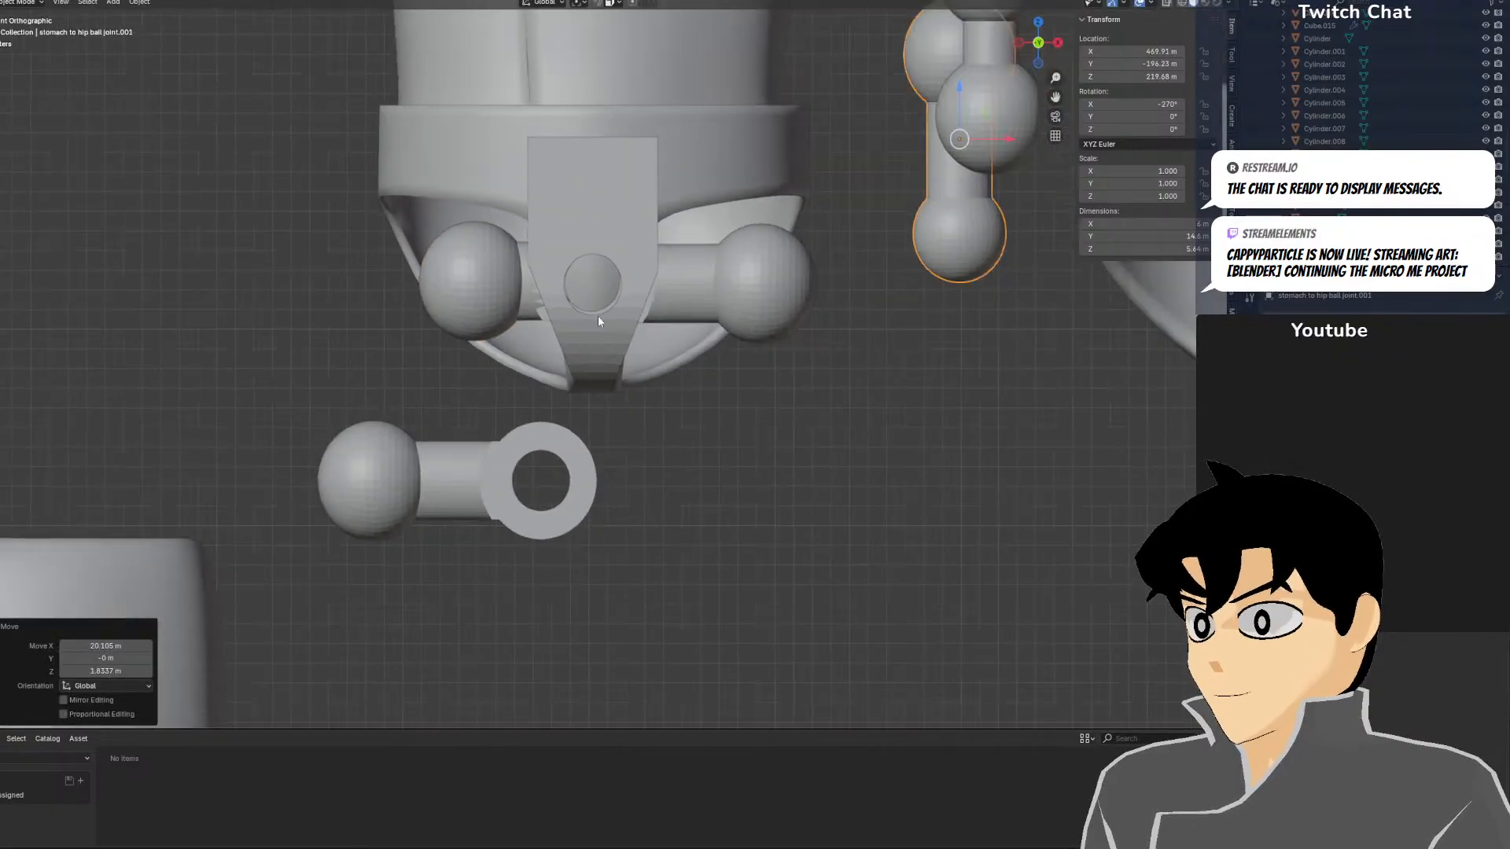
# Delete the old, longer hip joint below the pelvis
pyautogui.moveTo(488, 465); pyautogui.dragTo(488, 573)
pyautogui.scroll(-1, 487, 573)
pyautogui.press('Delete')
pyautogui.scroll(2, 563, 492)
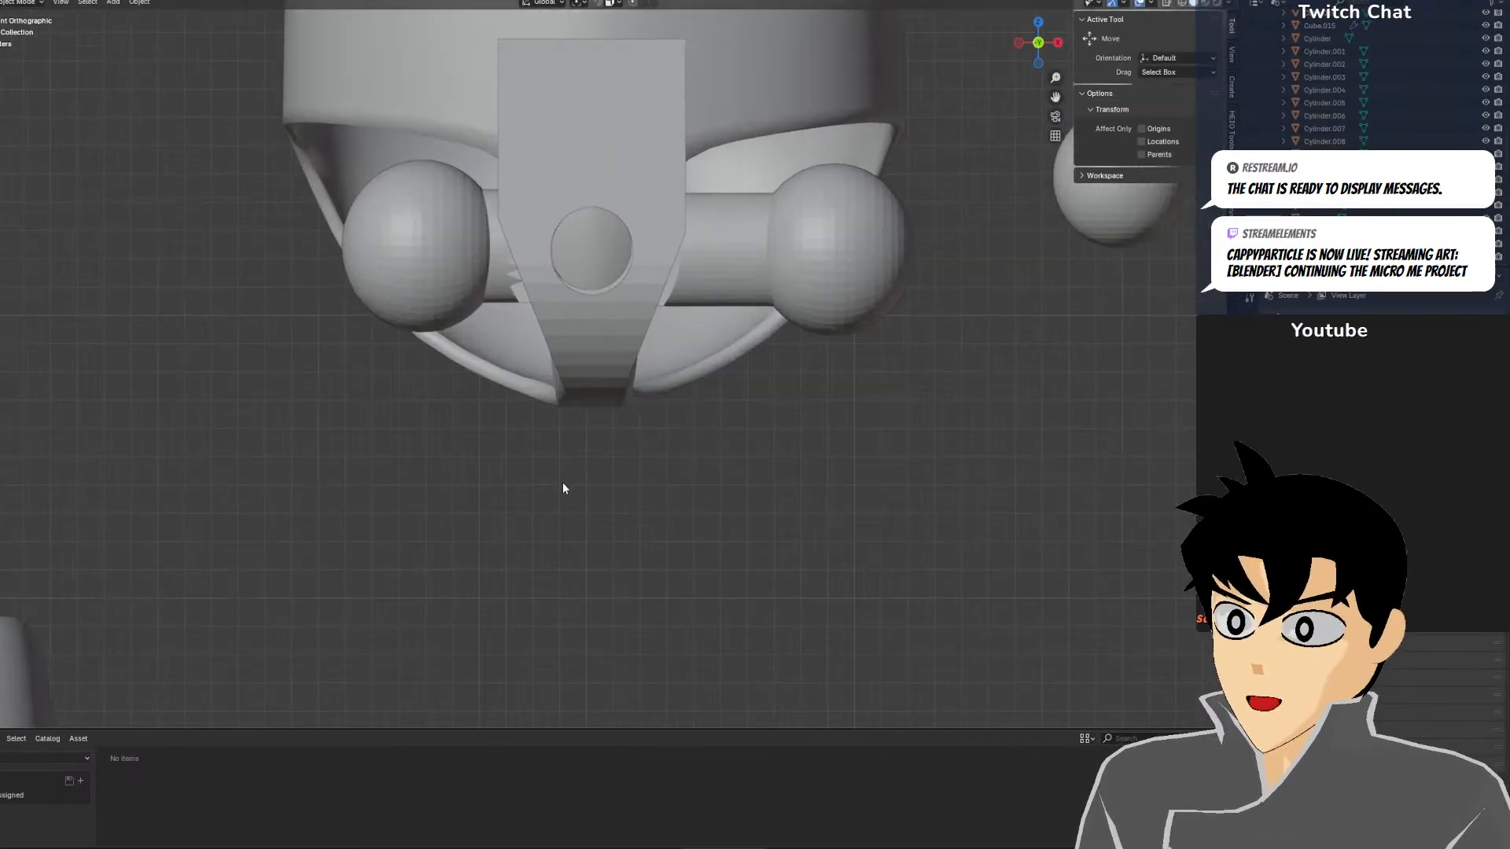
# Check the dimensions of the two tall vertical bars beside the full figure, and return to the torso assembly
pyautogui.scroll(-4, 867, 526)
pyautogui.scroll(-8, 797, 450)
pyautogui.keyDown('shift'); pyautogui.moveTo(433, 525); pyautogui.dragTo(735, 258, button='middle'); pyautogui.keyUp('shift')
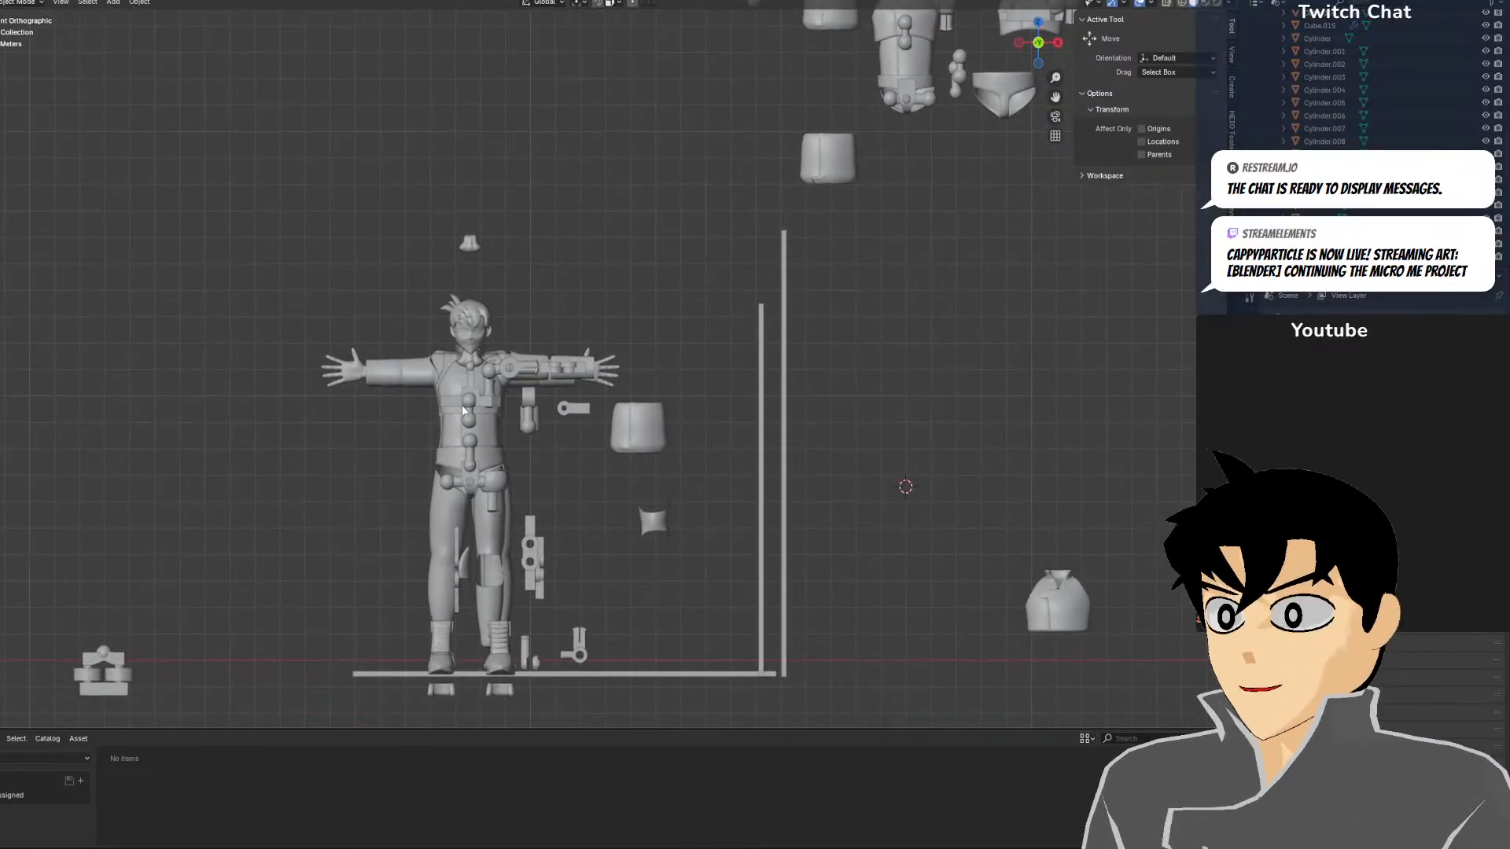
pyautogui.click(785, 263)
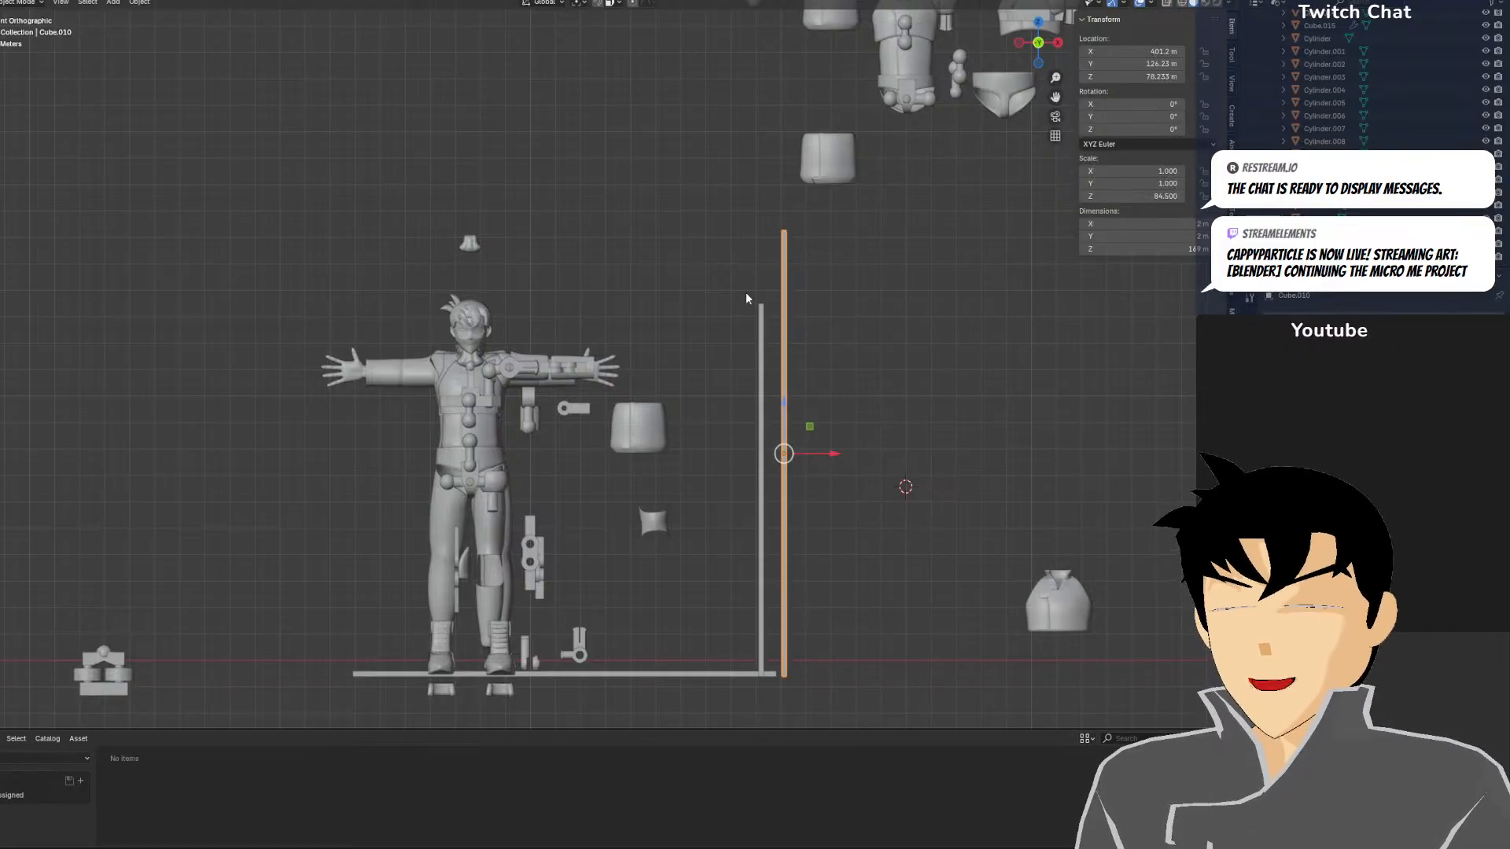
pyautogui.click(759, 318)
pyautogui.keyDown('shift'); pyautogui.moveTo(906, 321); pyautogui.dragTo(626, 624, button='middle'); pyautogui.keyUp('shift')
pyautogui.scroll(4, 627, 624)
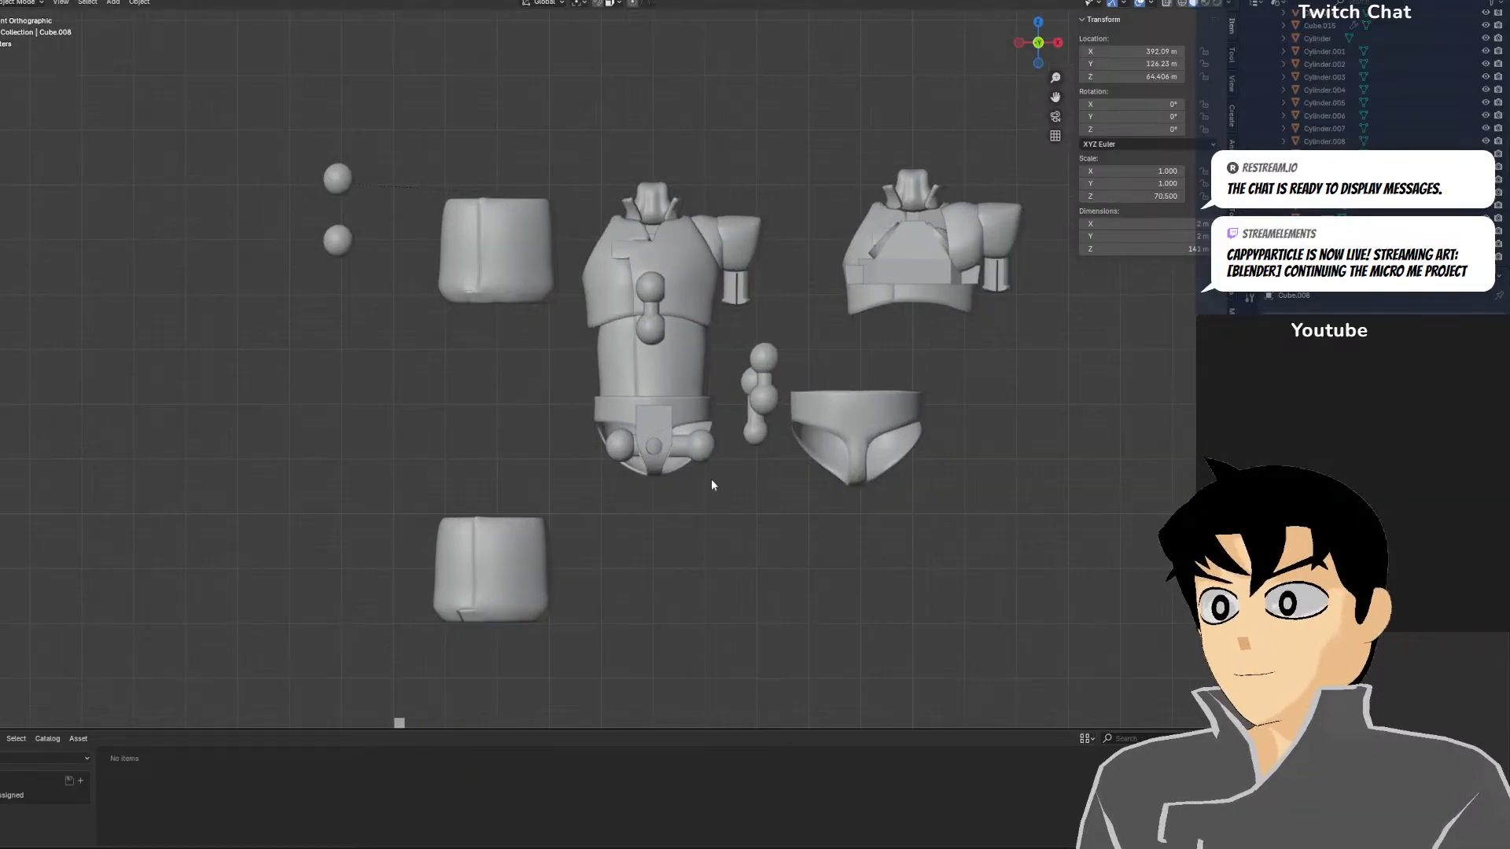
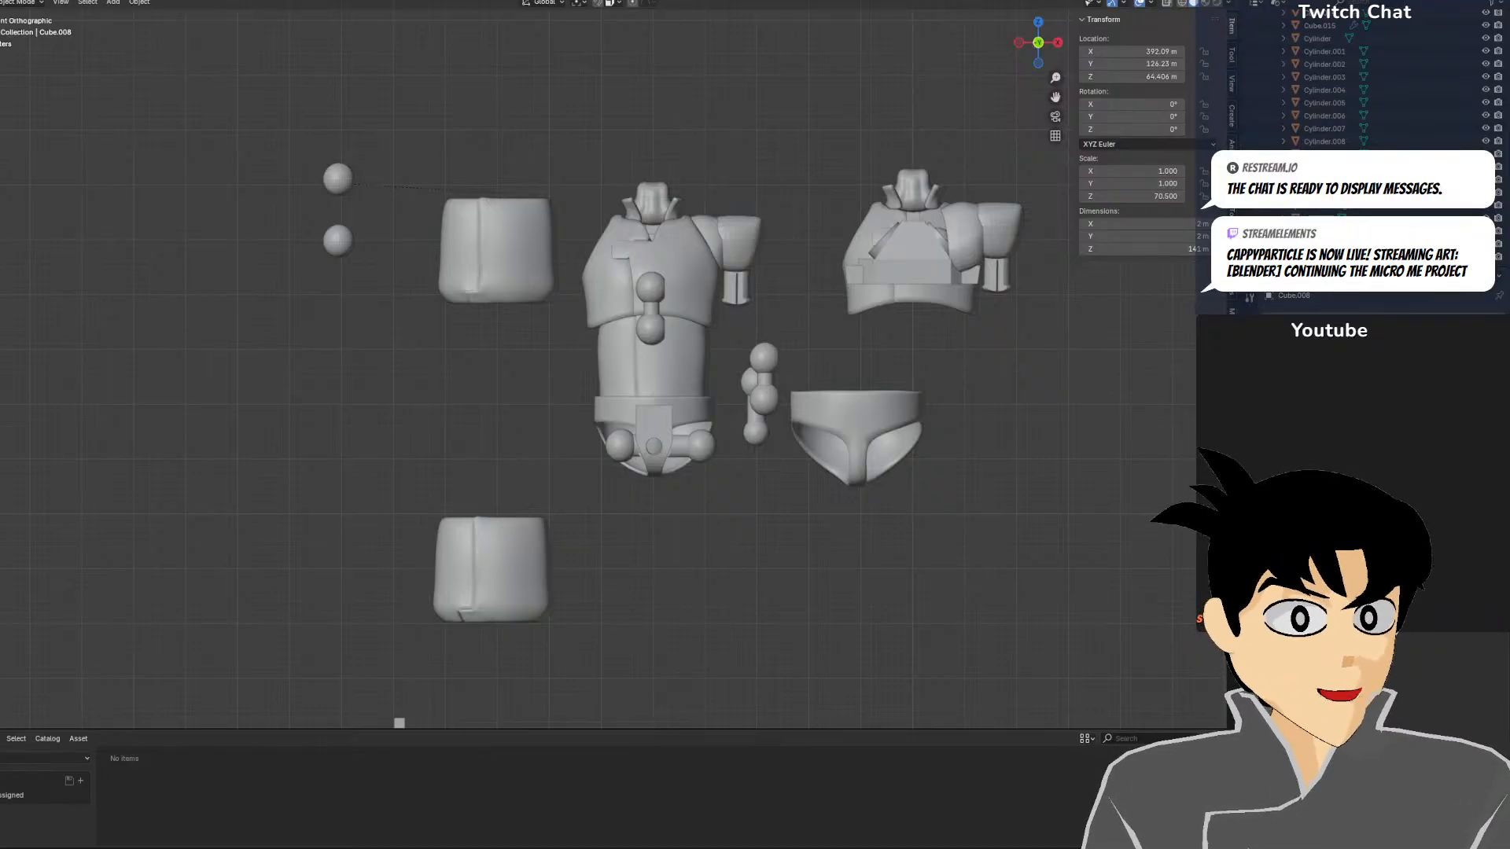
# Select the shortened hip joint and examine its fit in the pelvis hinge from below
pyautogui.scroll(6, 701, 465)
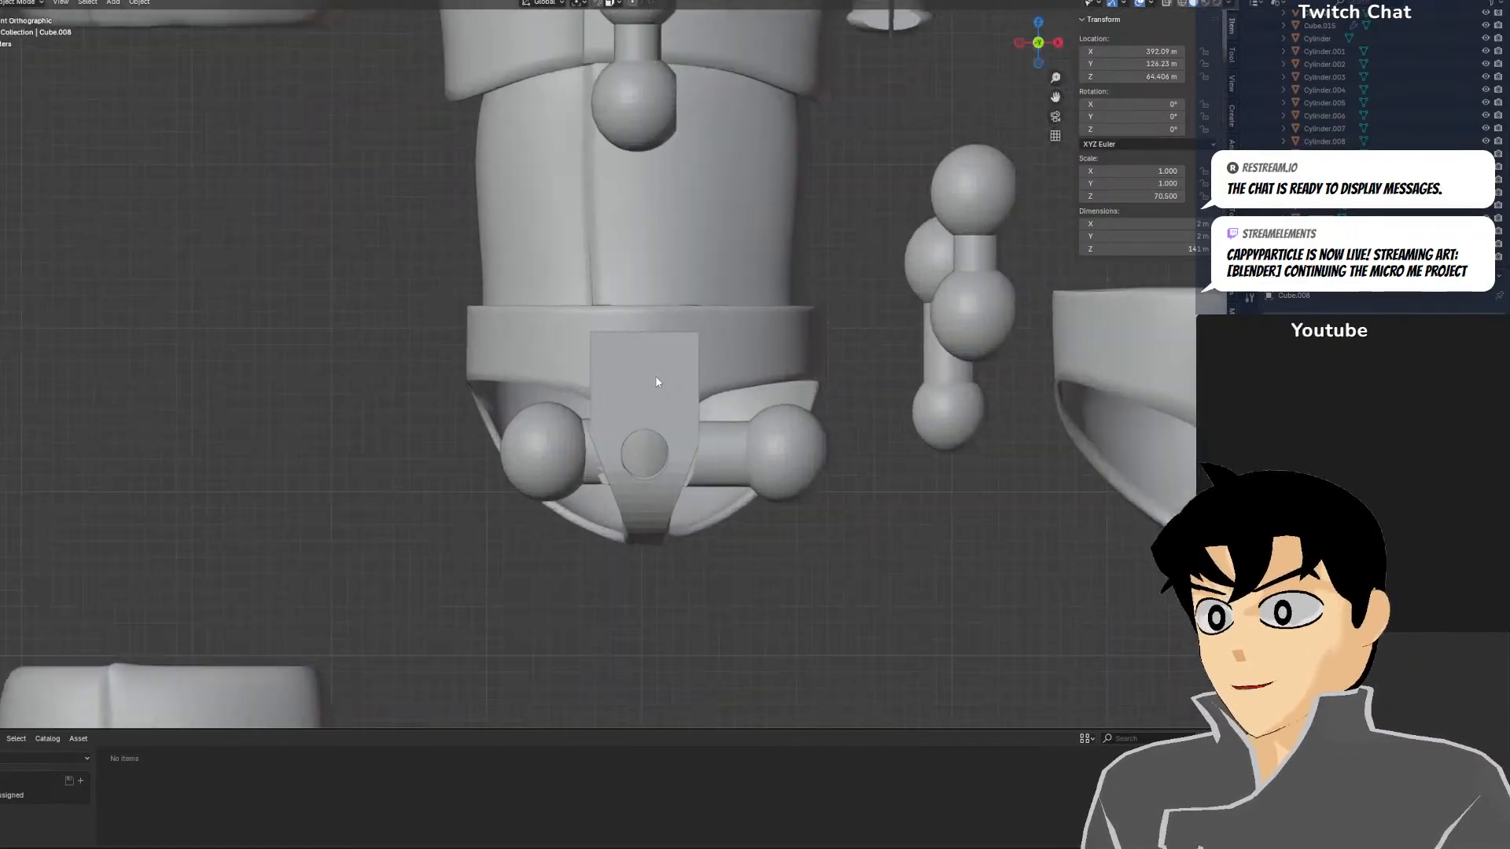
pyautogui.click(568, 494)
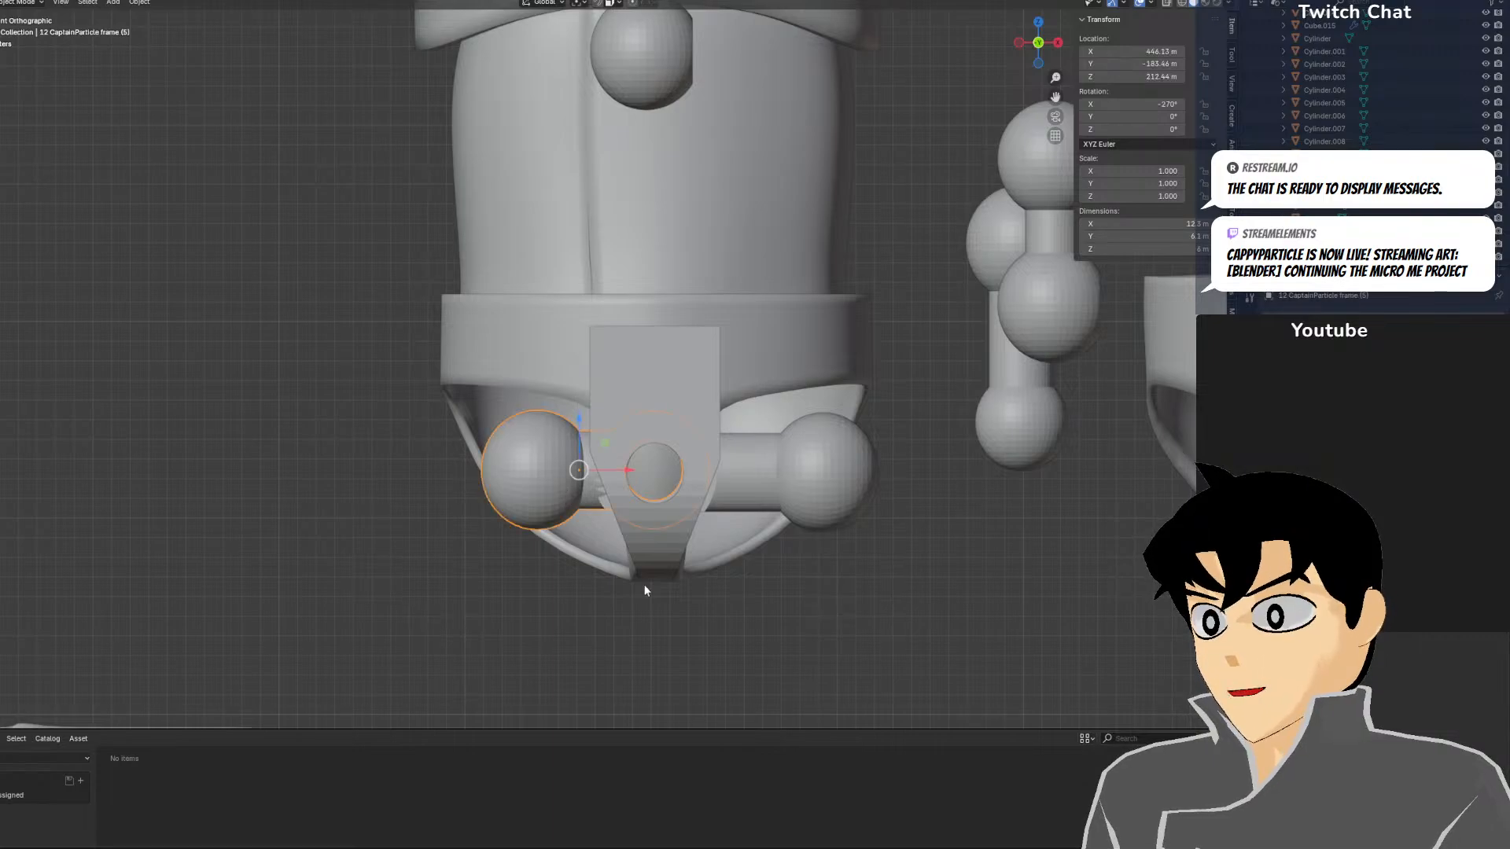
pyautogui.moveTo(644, 590); pyautogui.dragTo(655, 440, button='middle')
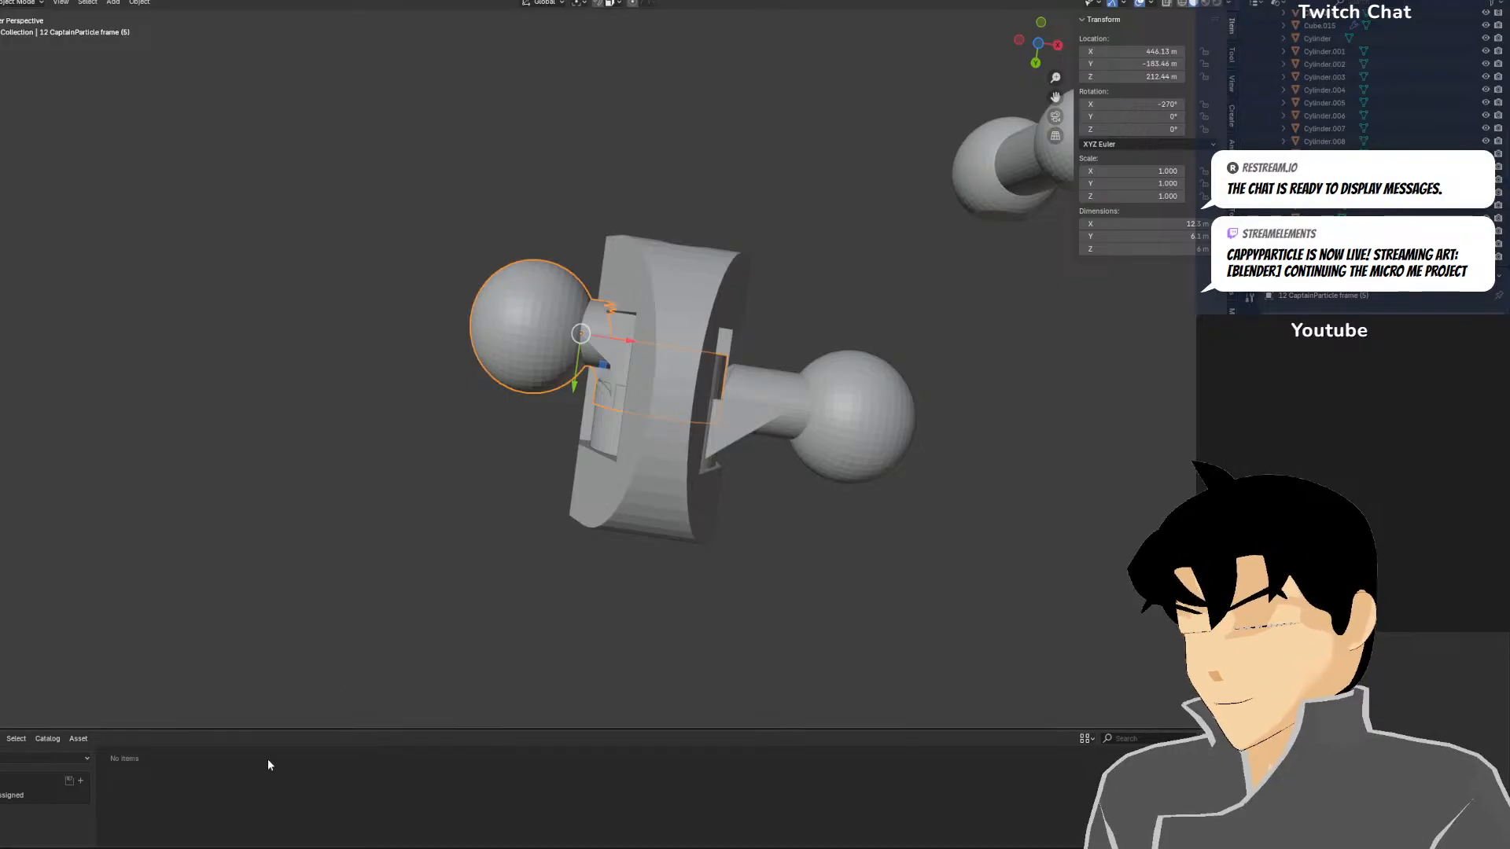
# Switch to the 1/12 CaptainParticle frame design in Tinkercad, where the shortened hip joint lies beside the workplane
pyautogui.moveTo(231, 843)
pyautogui.click(283, 818)
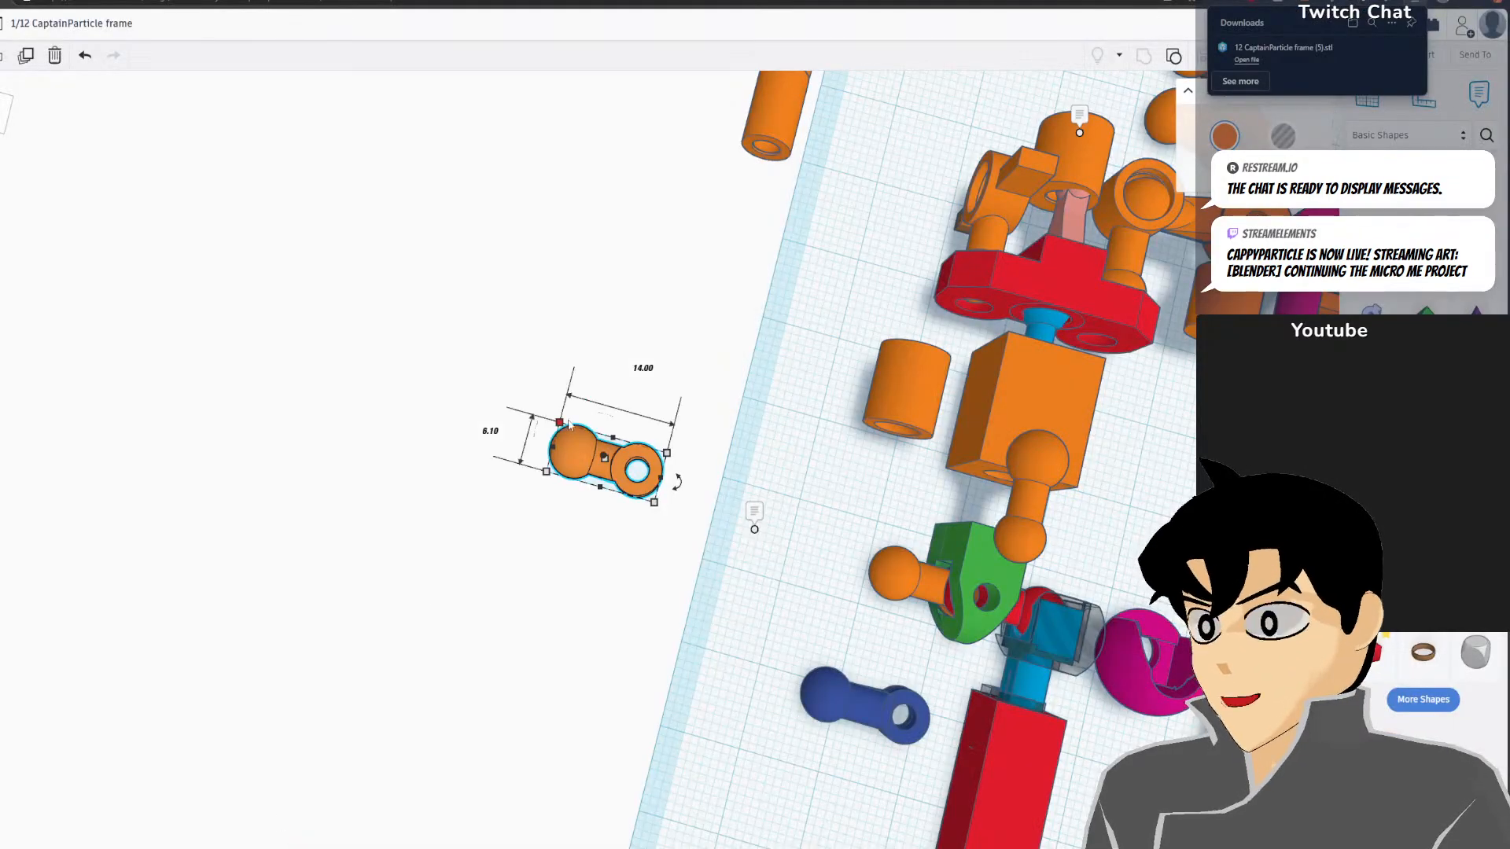
pyautogui.scroll(-3, 574, 424)
pyautogui.moveTo(881, 338); pyautogui.dragTo(898, 357, button='right')
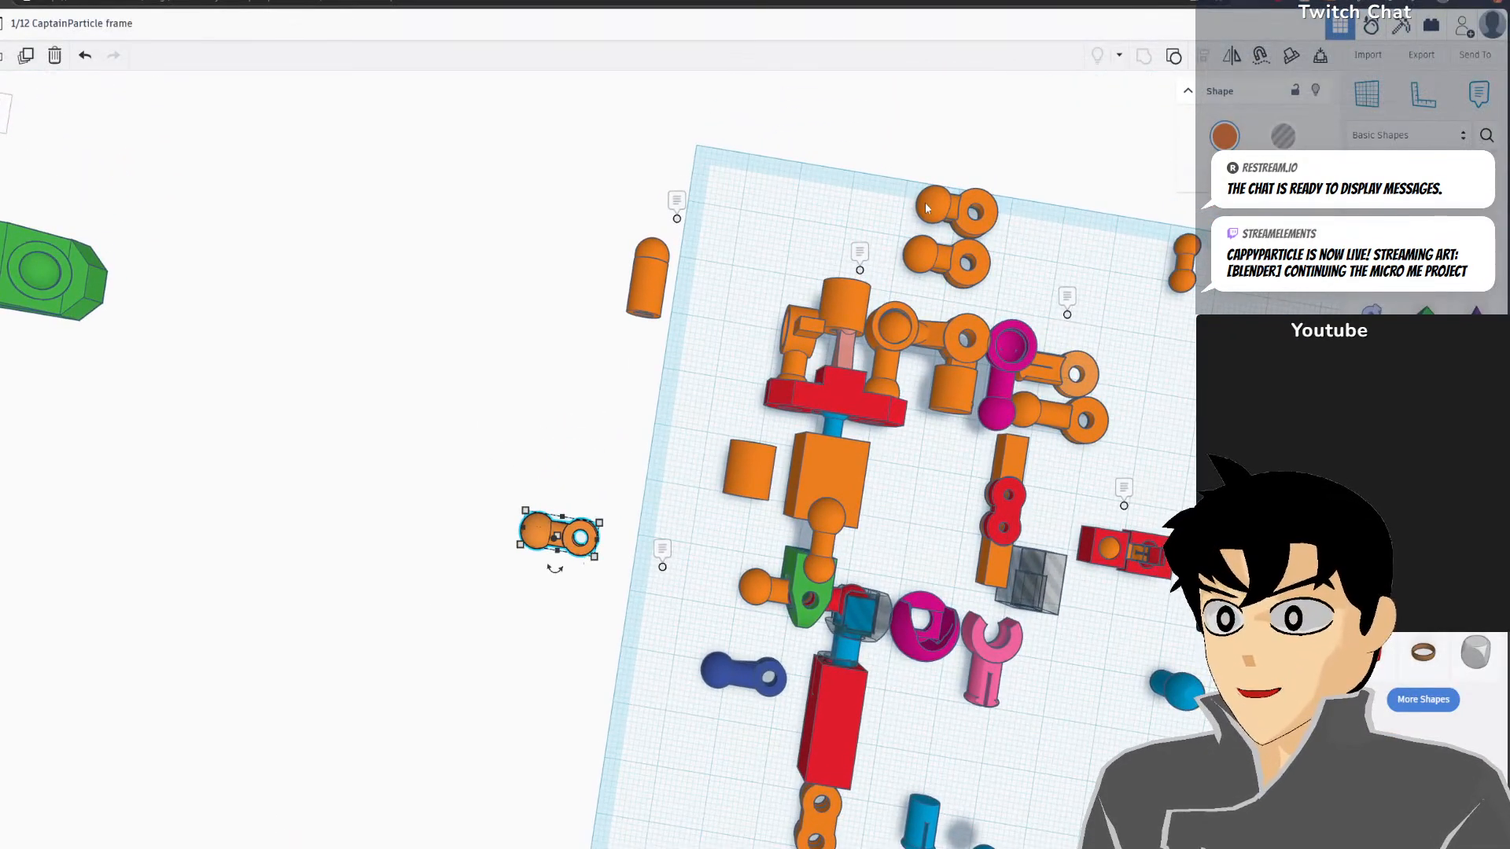
# Duplicate the larger ball joint at the back edge of the workplane and place the copy beside the shortened hip joint
pyautogui.click(944, 225)
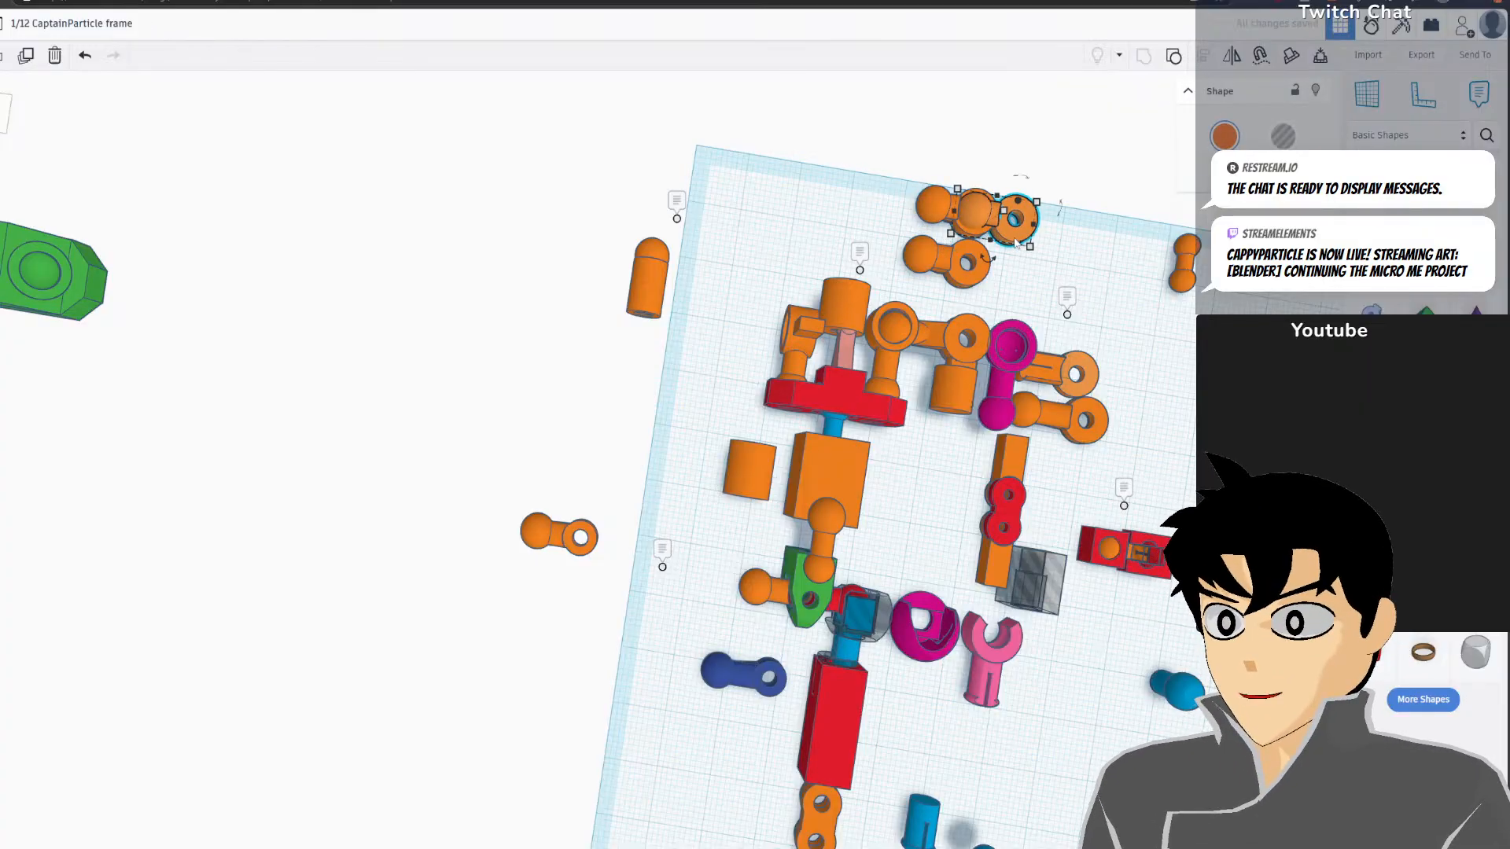
pyautogui.keyDown('alt'); pyautogui.moveTo(944, 226); pyautogui.dragTo(583, 503); pyautogui.keyUp('alt')
pyautogui.scroll(5, 605, 520)
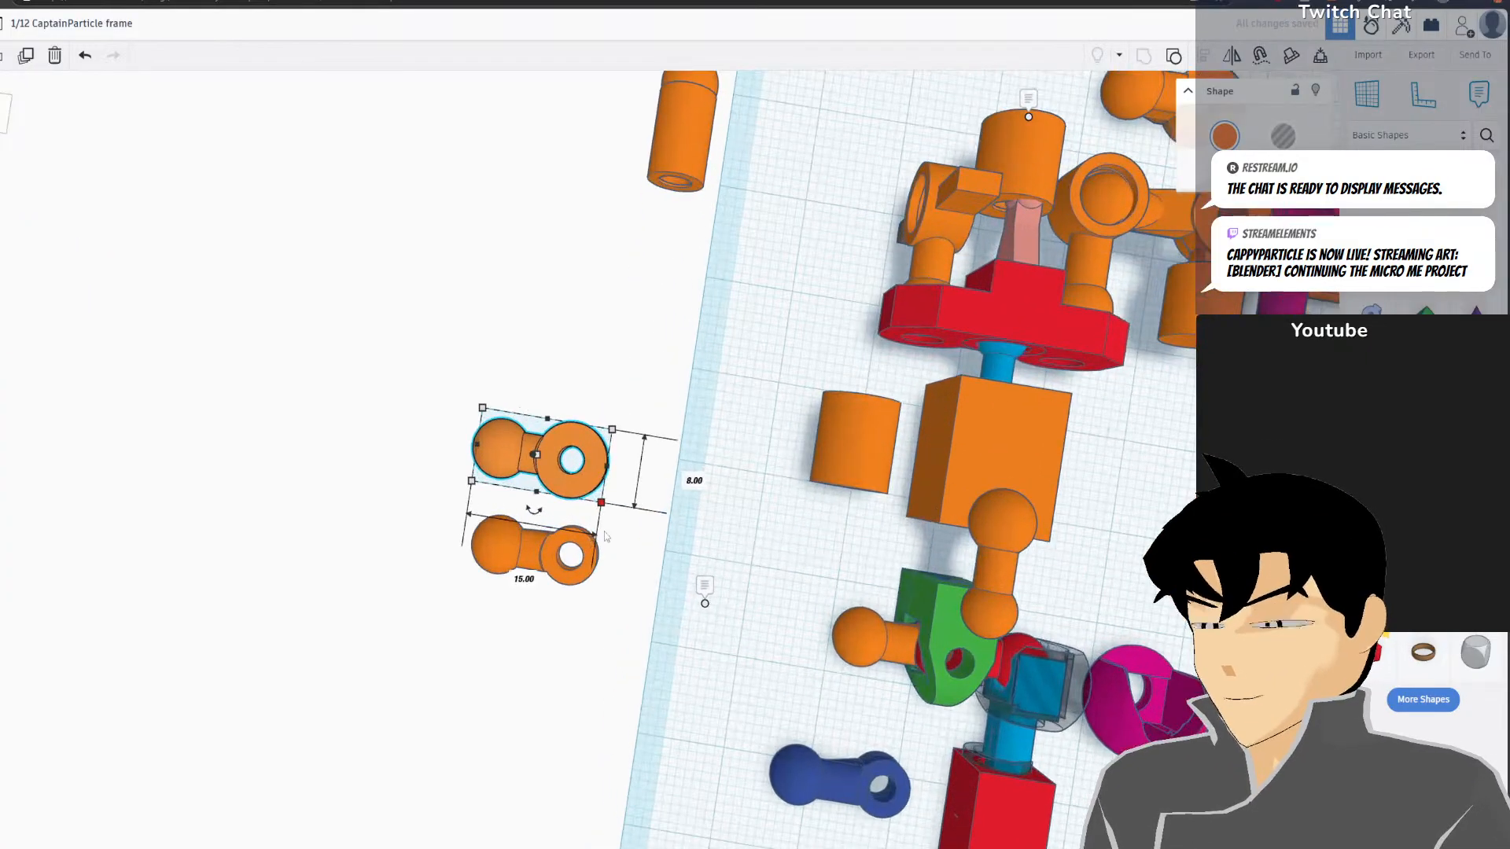
pyautogui.moveTo(627, 537); pyautogui.dragTo(387, 409, button='right')
pyautogui.moveTo(422, 385); pyautogui.dragTo(850, 604)
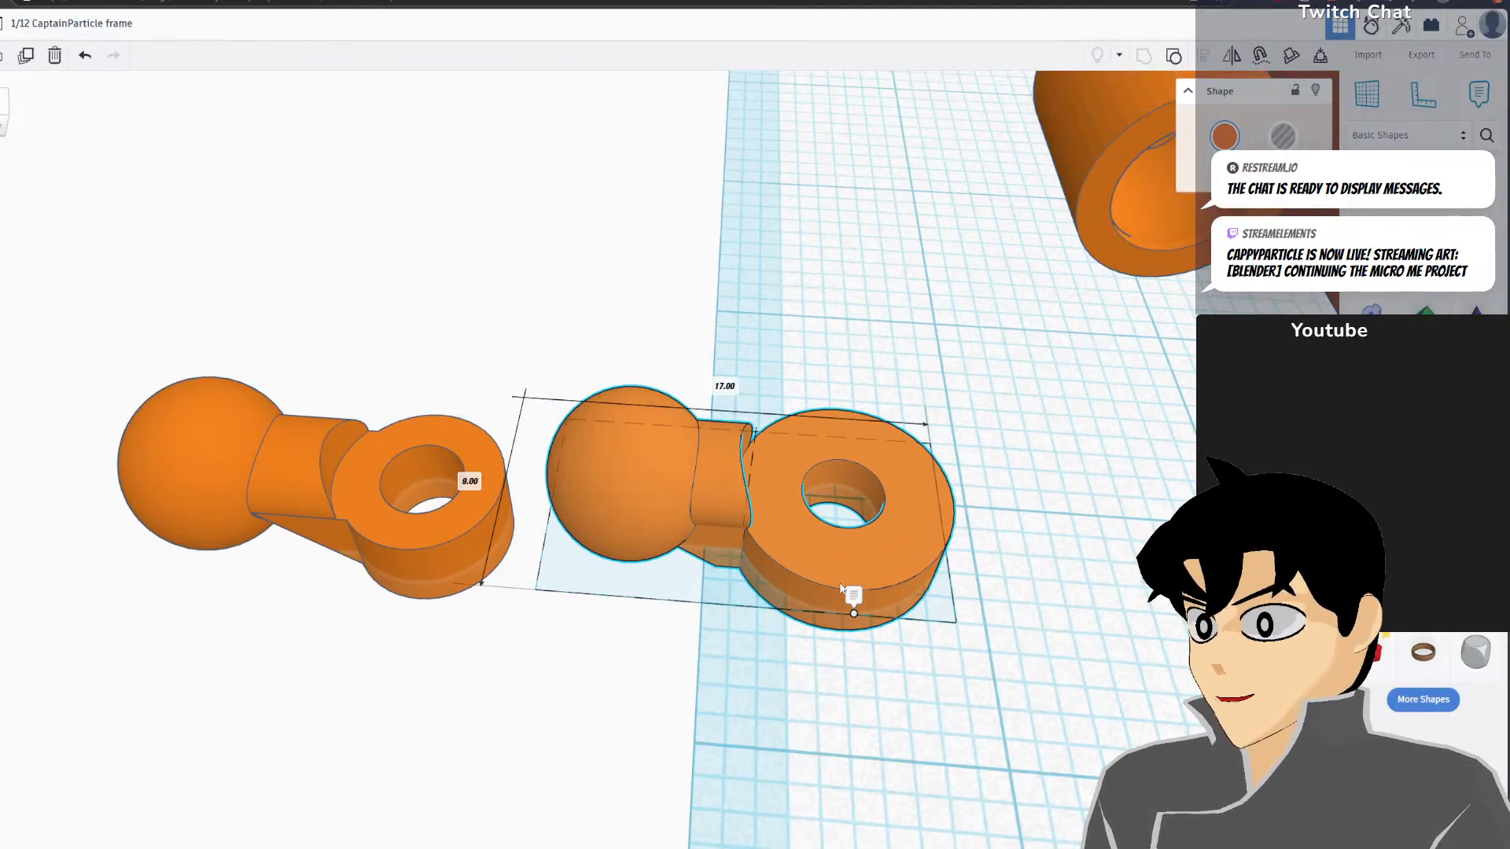
# Compare the shortened hip joint with the larger copy, and ungroup the shortened joint into its parts
pyautogui.moveTo(851, 604); pyautogui.dragTo(849, 553, button='right')
pyautogui.moveTo(849, 553); pyautogui.dragTo(849, 511, button='middle')
pyautogui.moveTo(724, 462); pyautogui.dragTo(731, 492, button='middle')
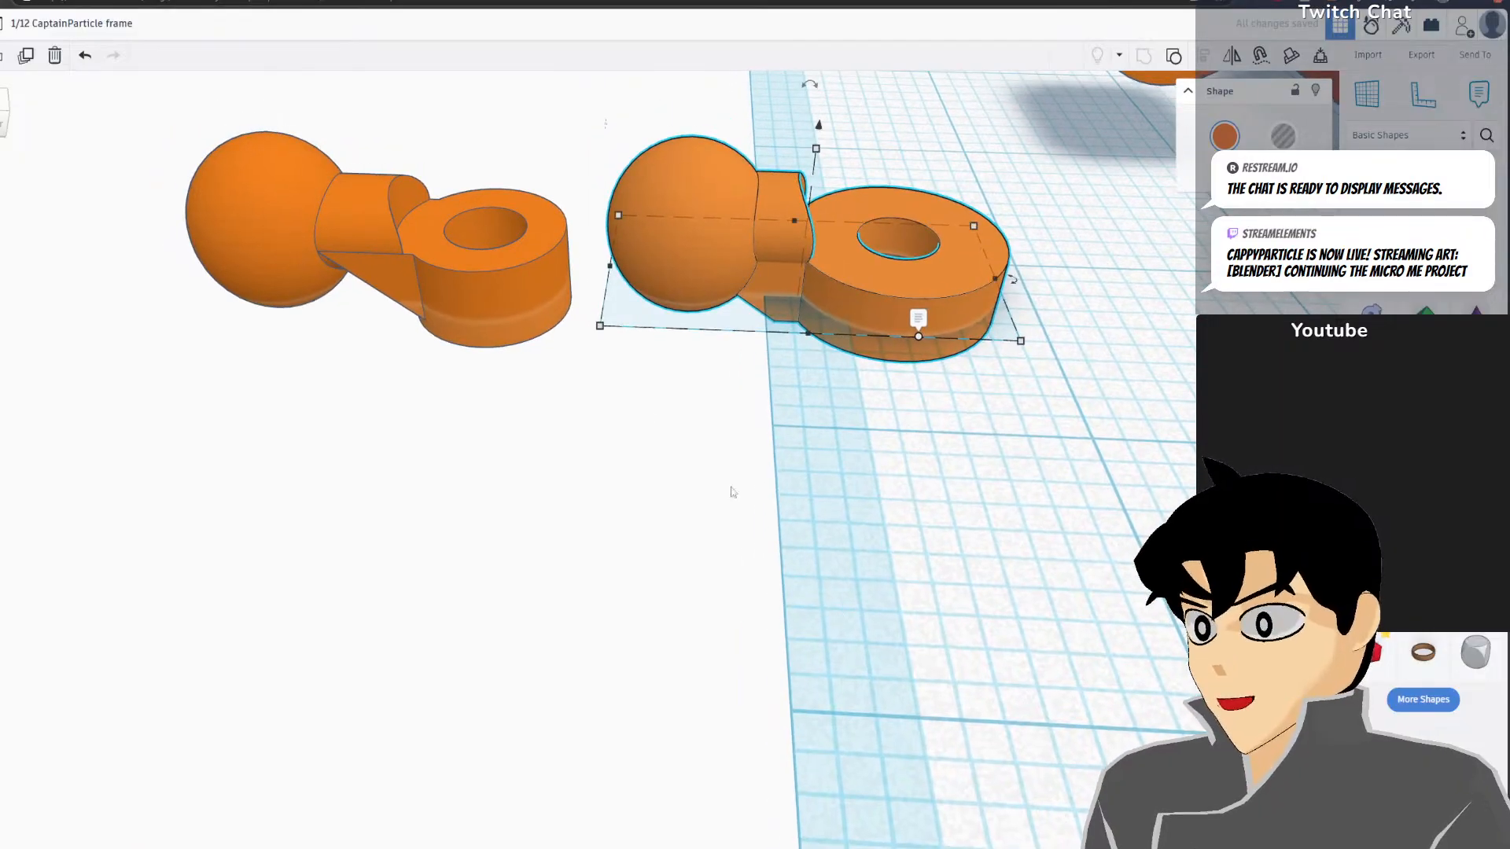
pyautogui.scroll(-4, 630, 401)
pyautogui.moveTo(630, 401); pyautogui.dragTo(715, 420, button='middle')
pyautogui.scroll(4, 716, 421)
pyautogui.click(668, 381)
pyautogui.scroll(-3, 713, 351)
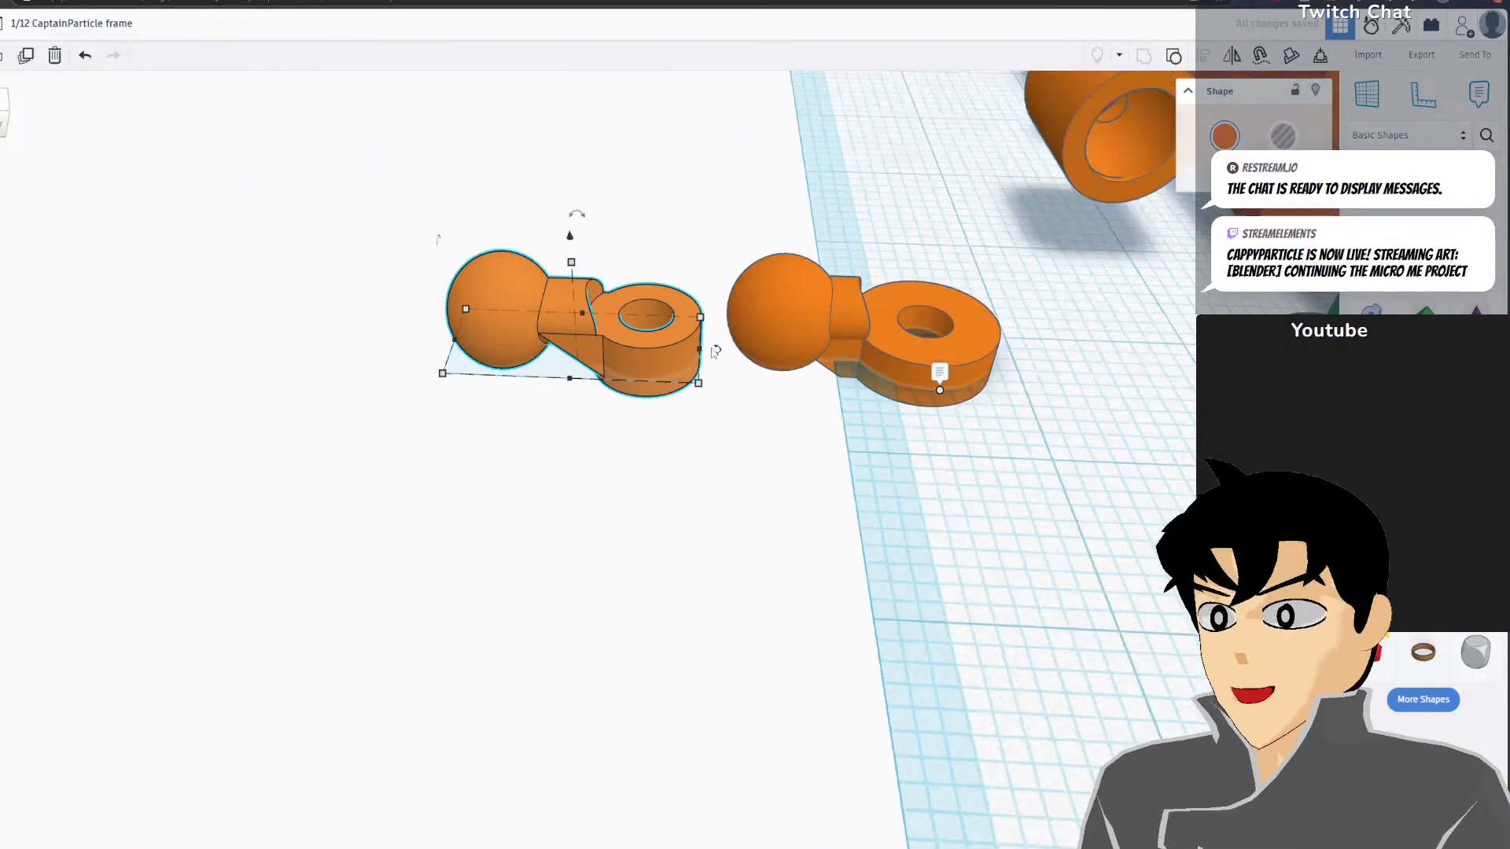
pyautogui.click(1173, 55)
# Try a length of 4 mm on the neck cylinder between ball and ring, and undo the change
pyautogui.scroll(4, 641, 315)
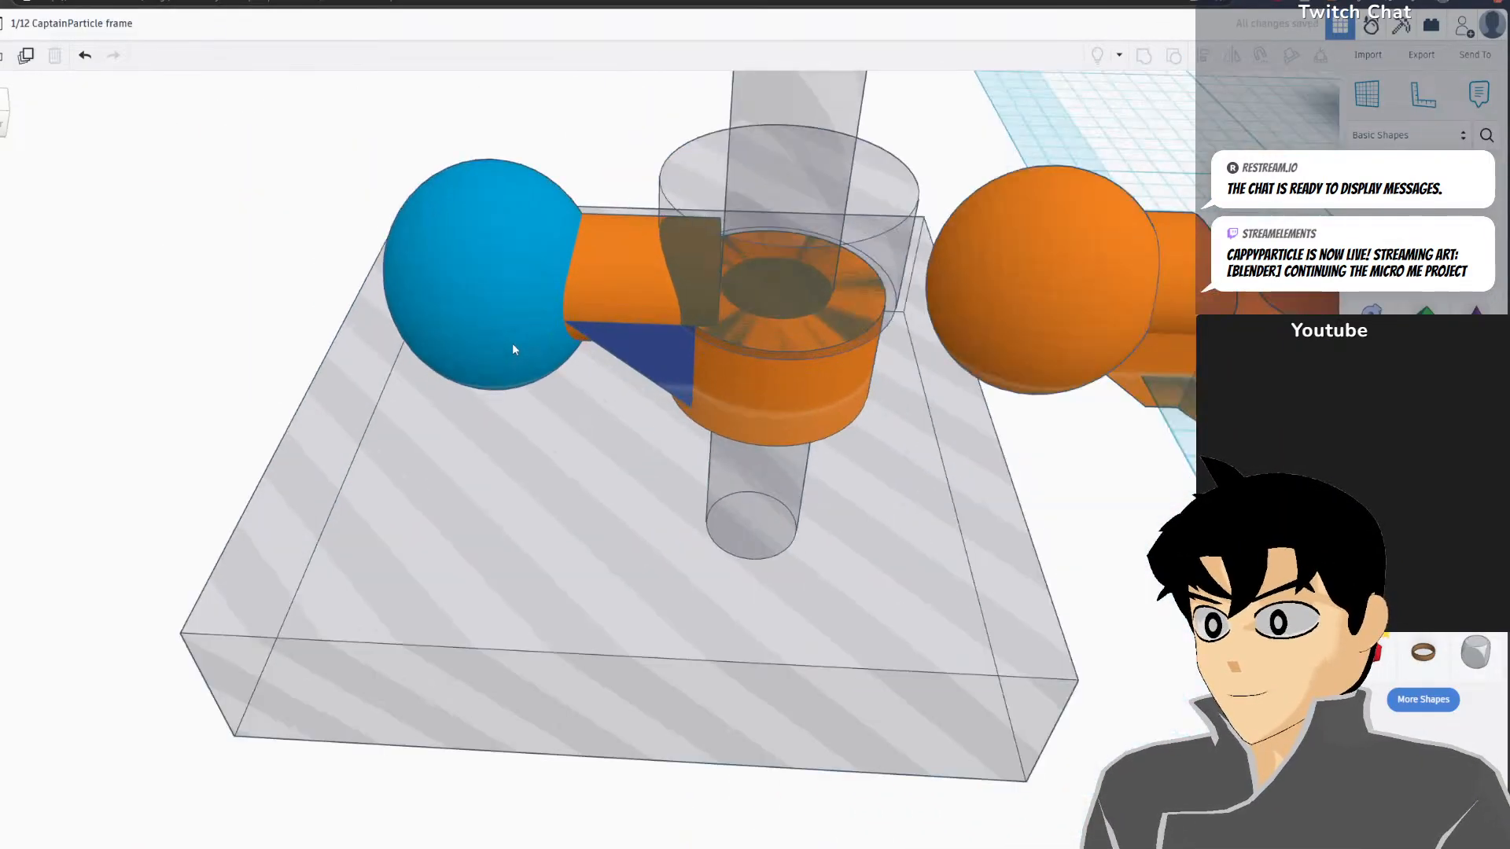
pyautogui.scroll(-2, 641, 315)
pyautogui.click(641, 303)
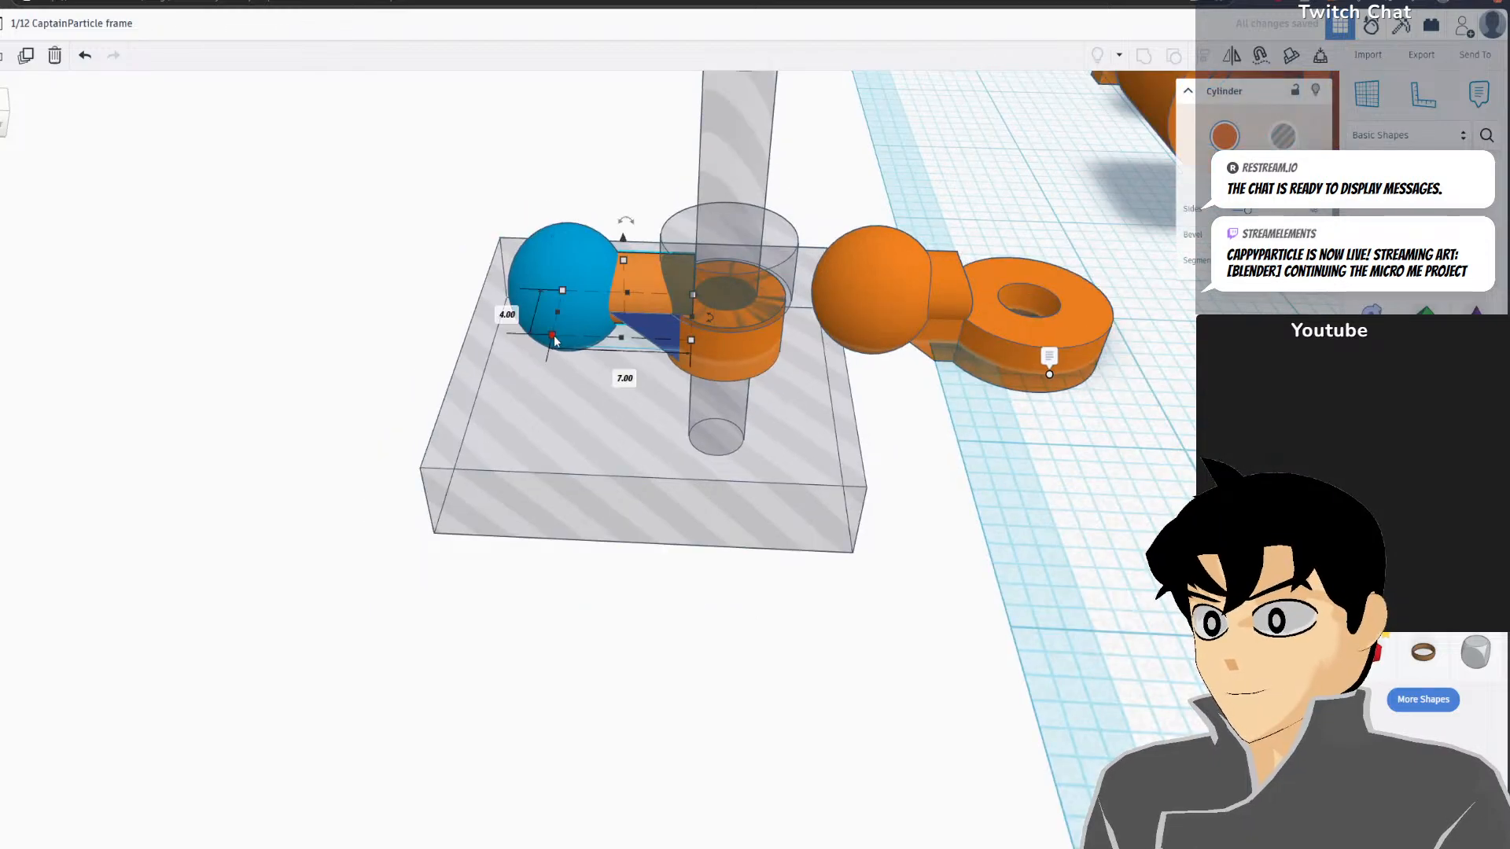
pyautogui.click(616, 373)
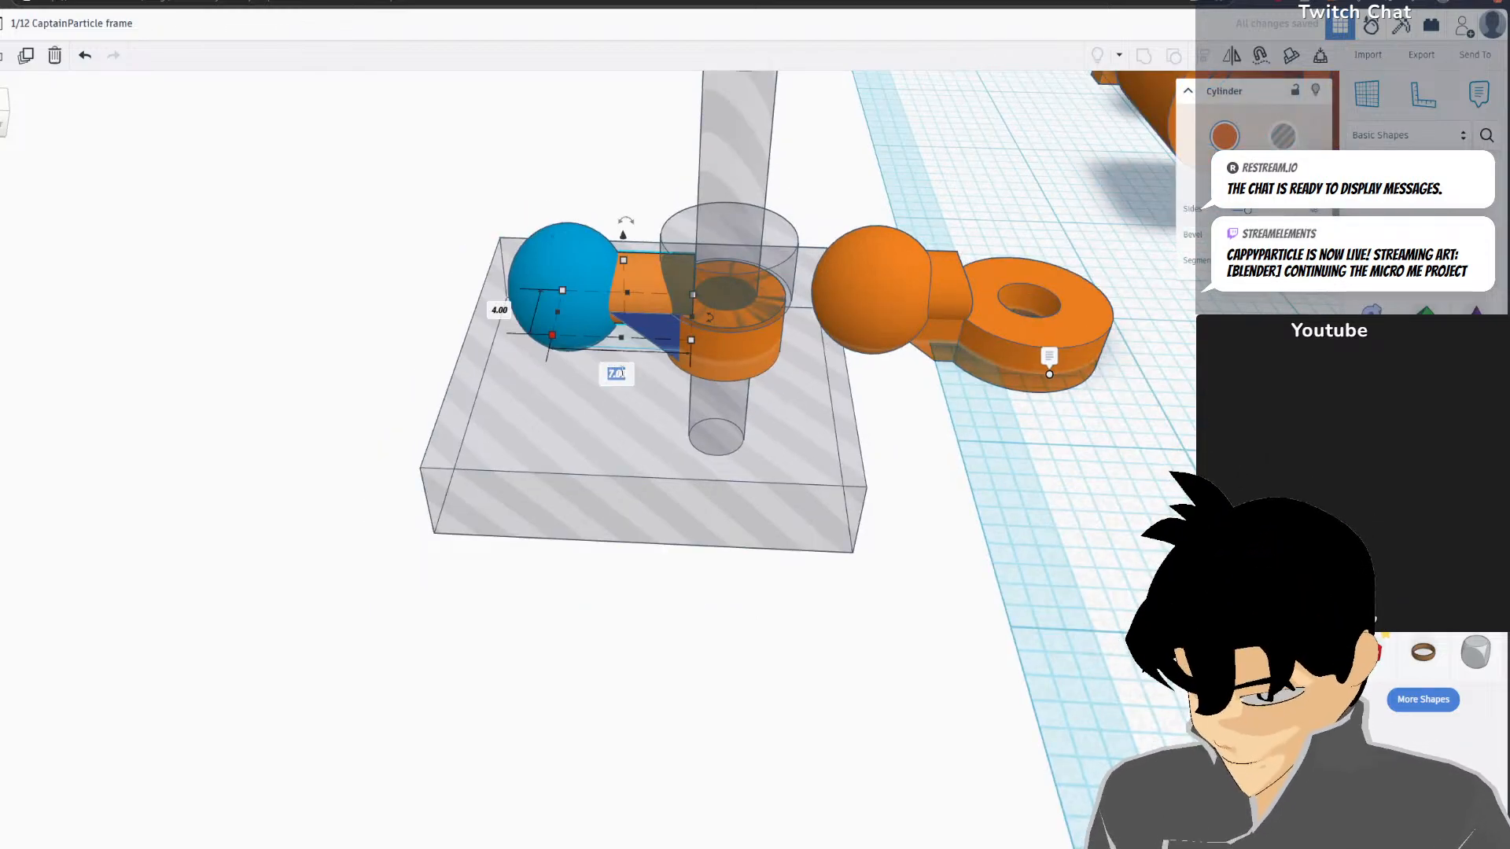
pyautogui.write('4')
pyautogui.press('Return')
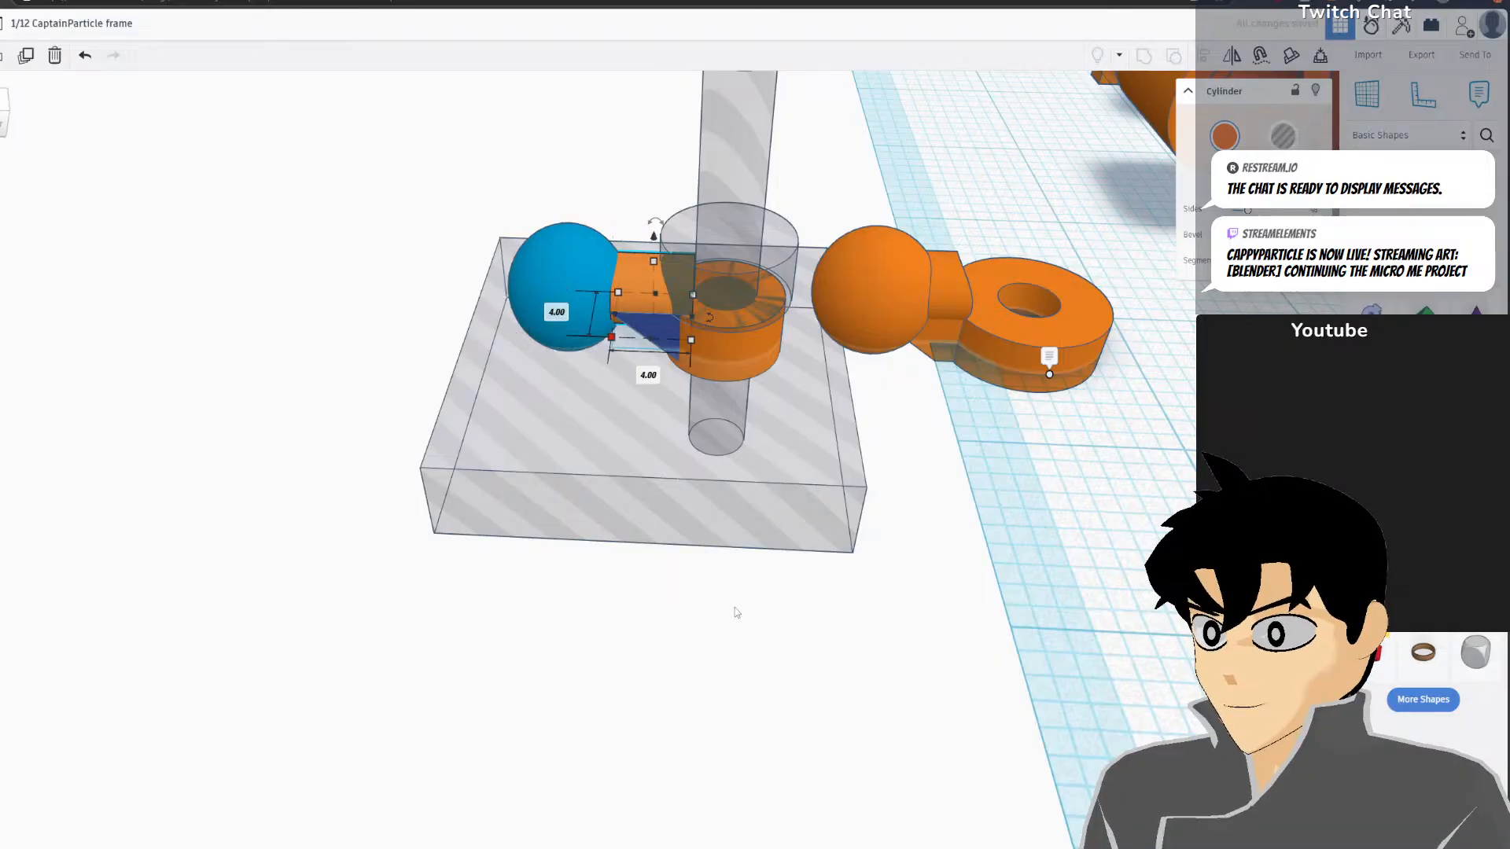
pyautogui.scroll(1, 650, 461)
pyautogui.hotkey('ctrl', 'z')
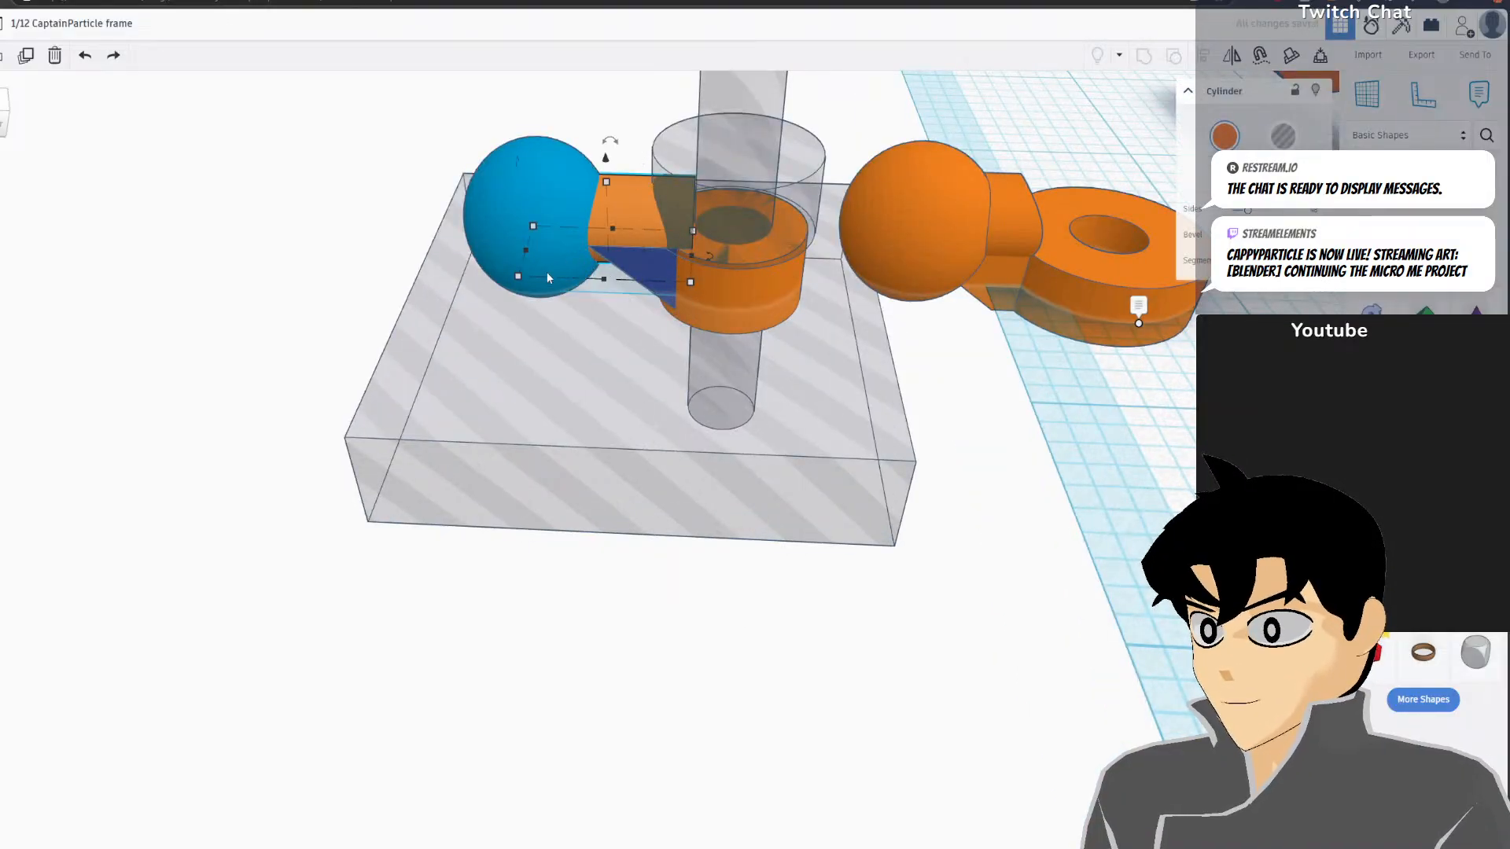
# Set the length of the hip joint's neck cylinder to 3 mm
pyautogui.click(598, 312)
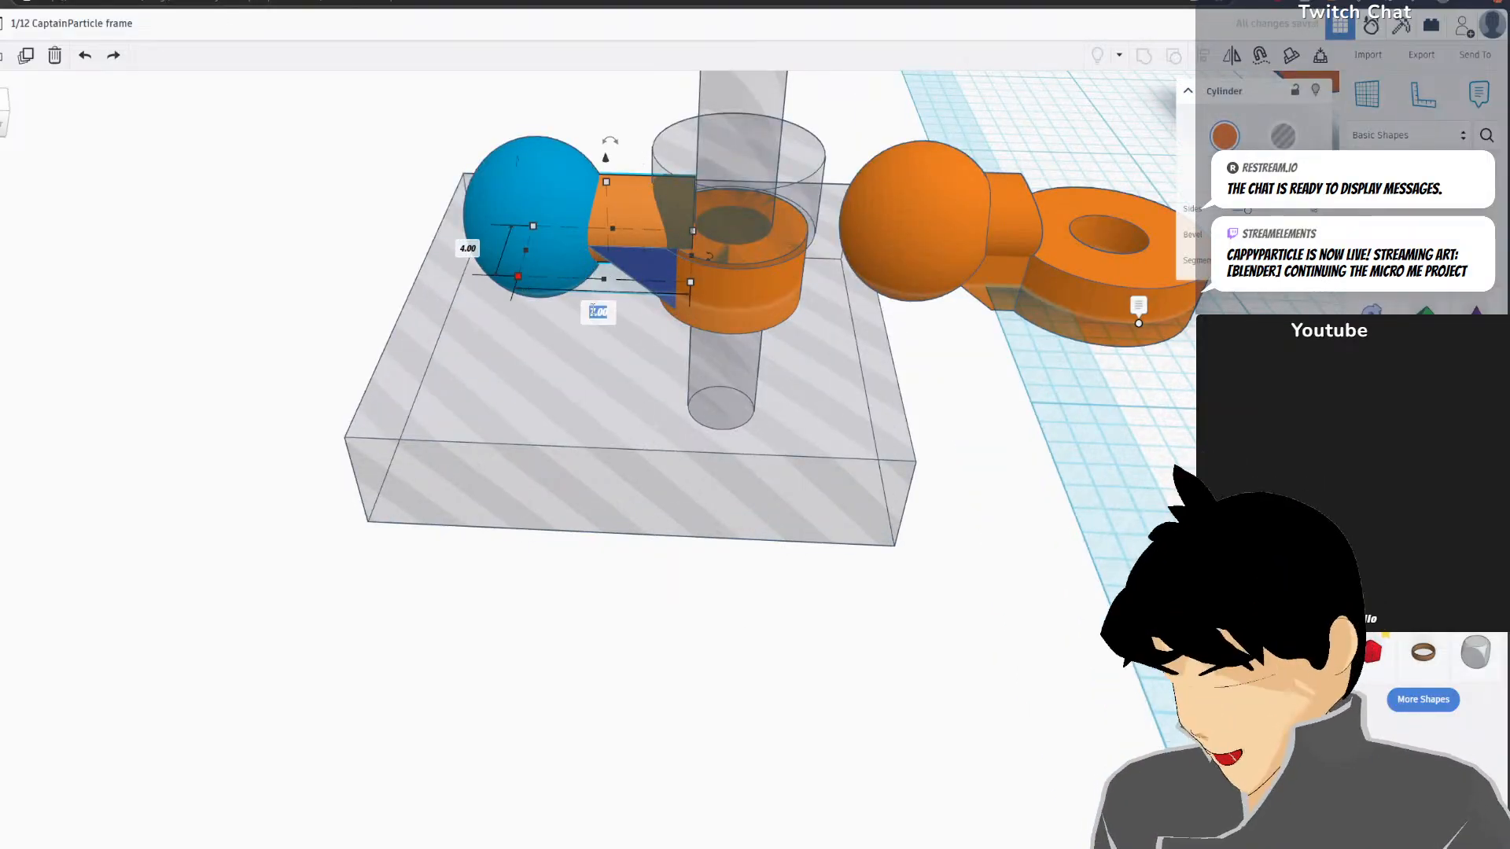
pyautogui.write('3')
pyautogui.press('Return')
# Move the hip joint's blue ball 2 mm toward the ring so it meets the shortened neck
pyautogui.click(541, 178)
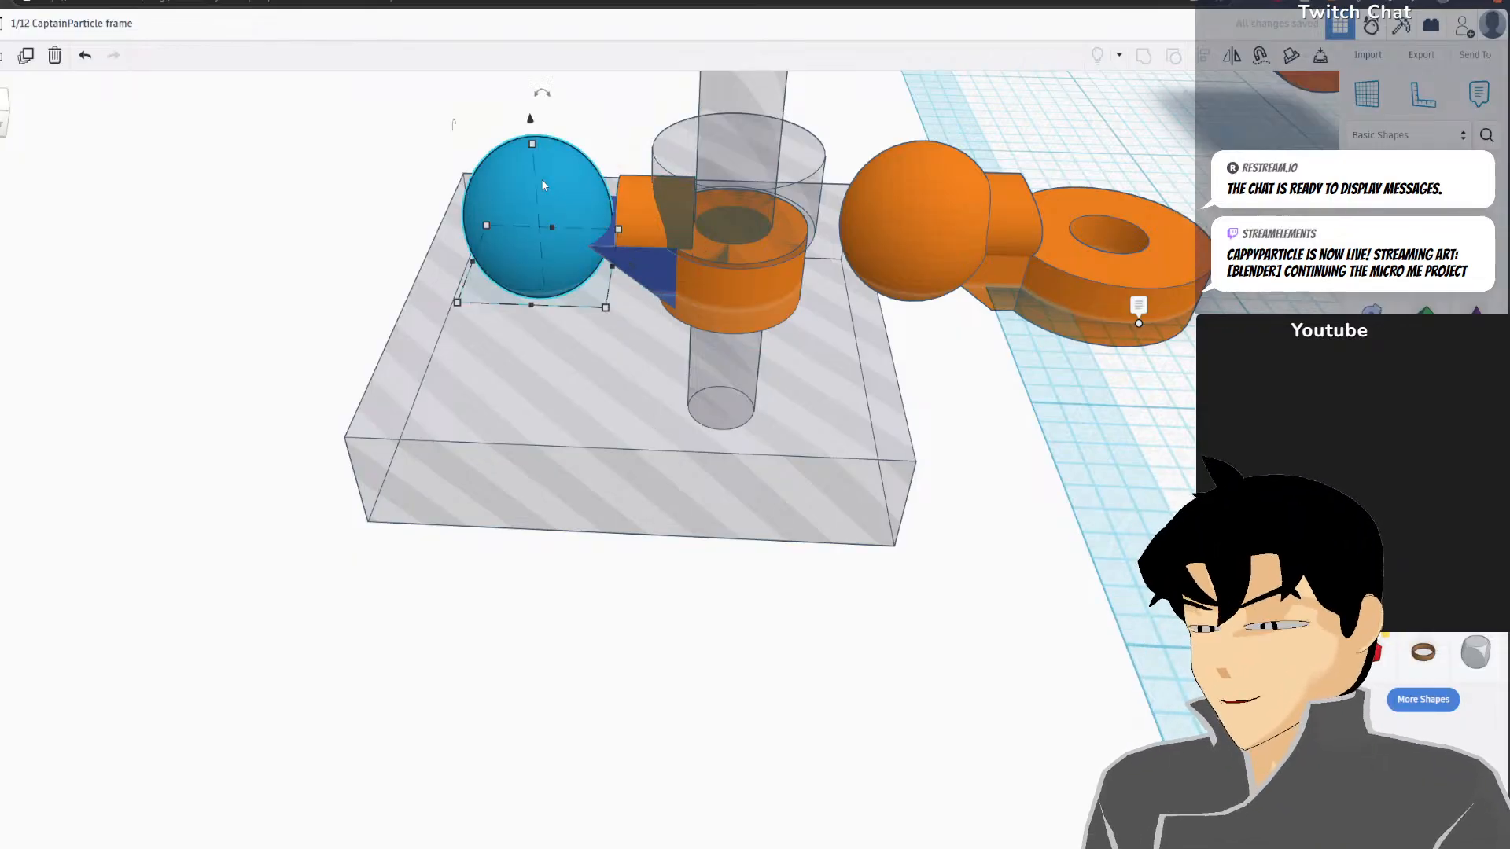
pyautogui.moveTo(574, 191); pyautogui.dragTo(615, 195)
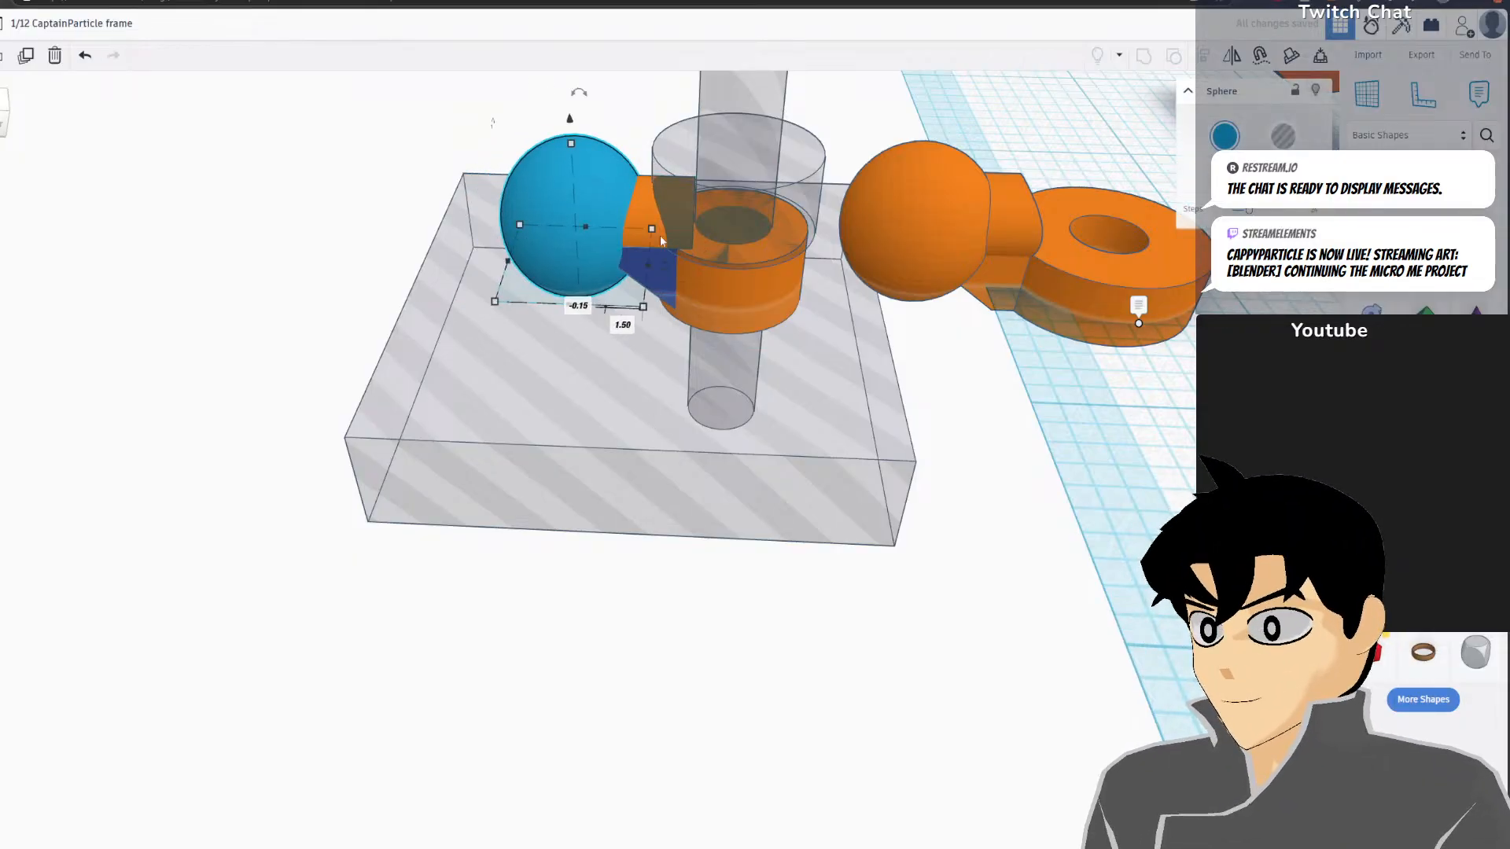
pyautogui.click(622, 322)
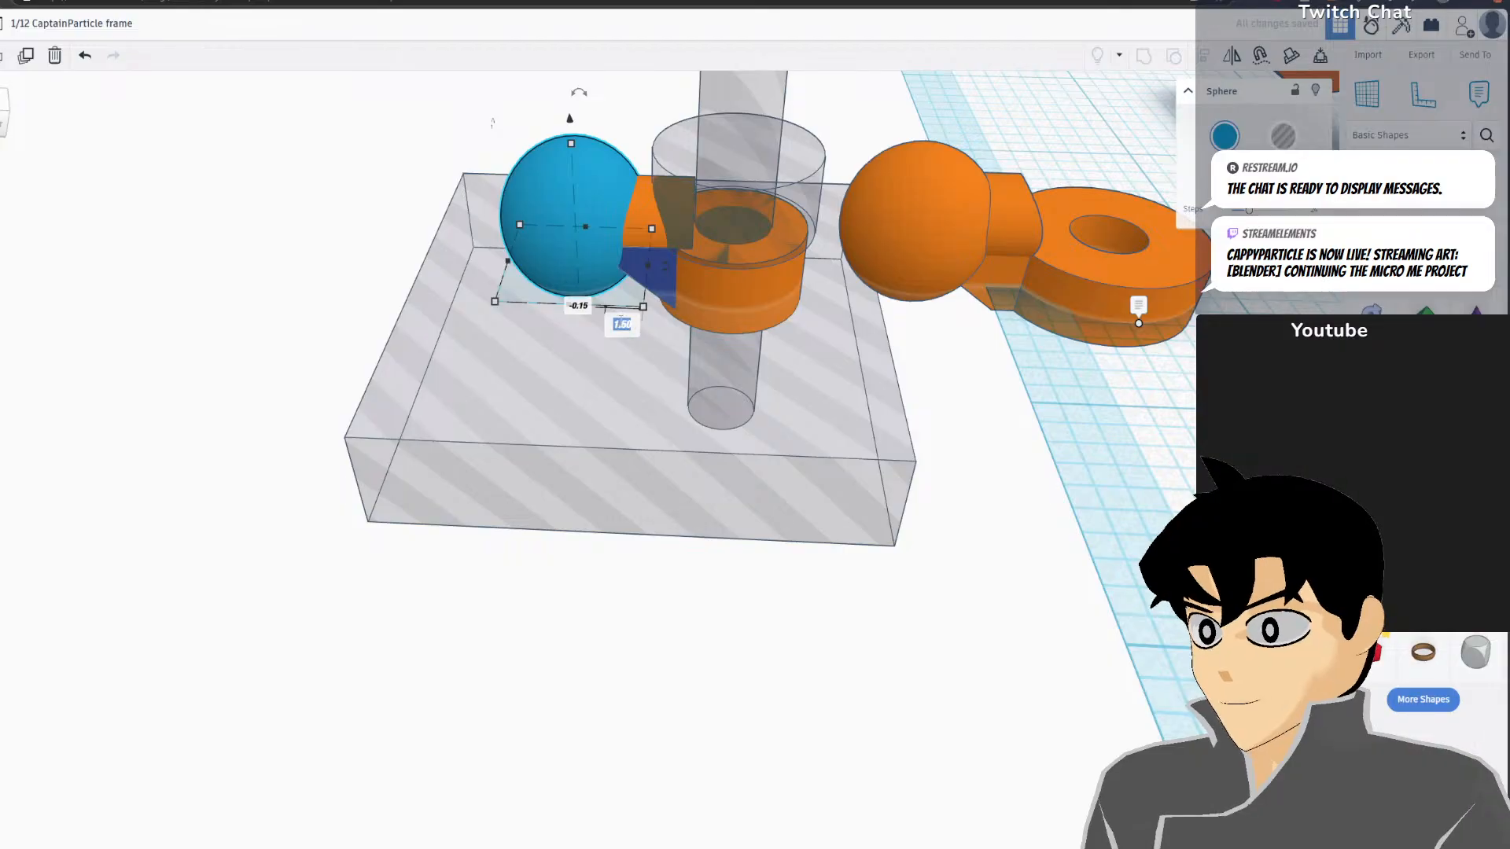
pyautogui.write('3')
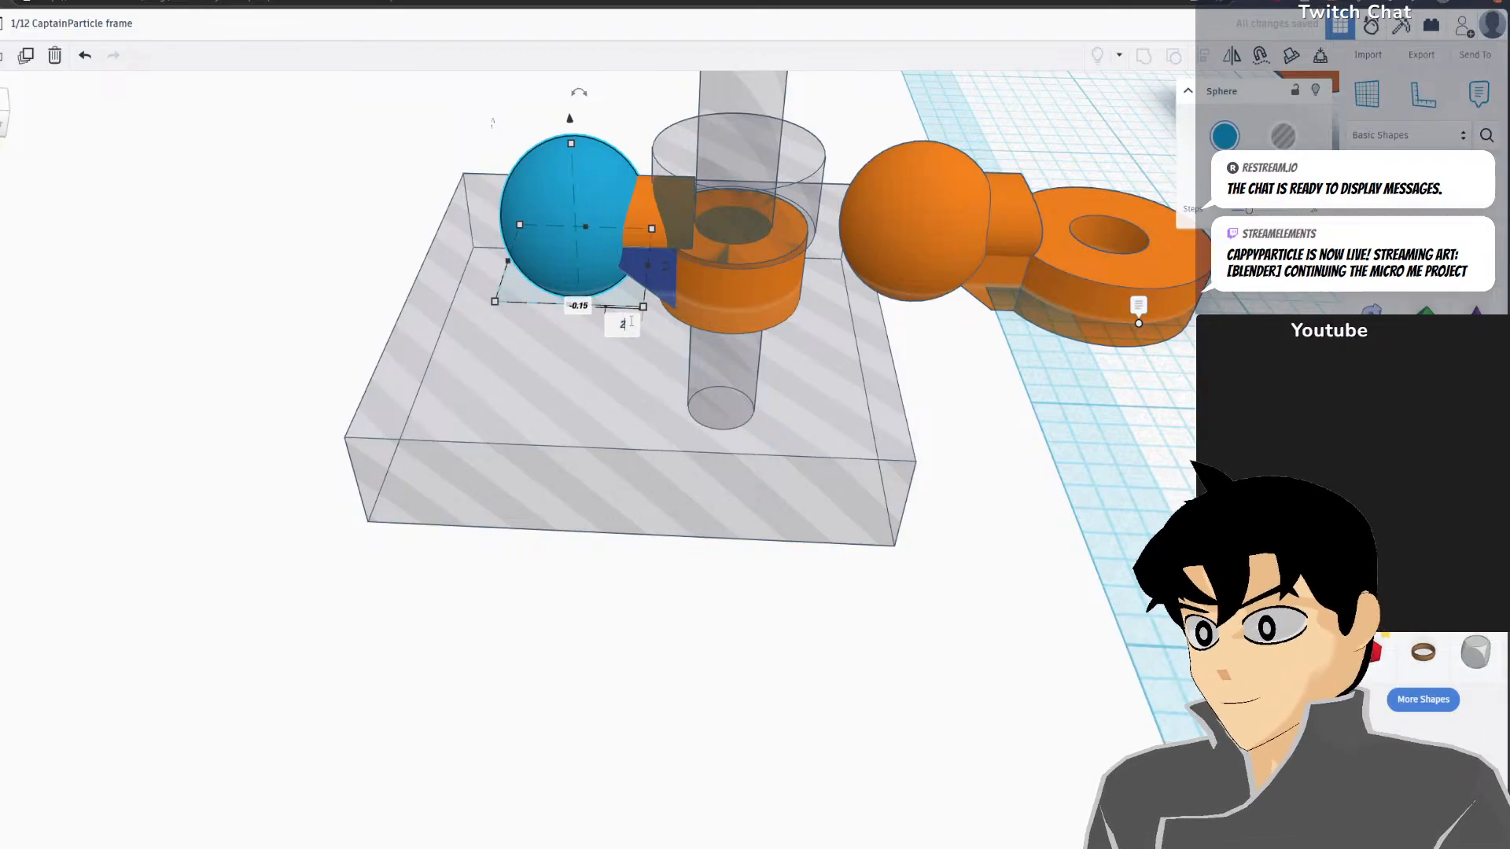
pyautogui.press('Return')
pyautogui.scroll(3, 632, 326)
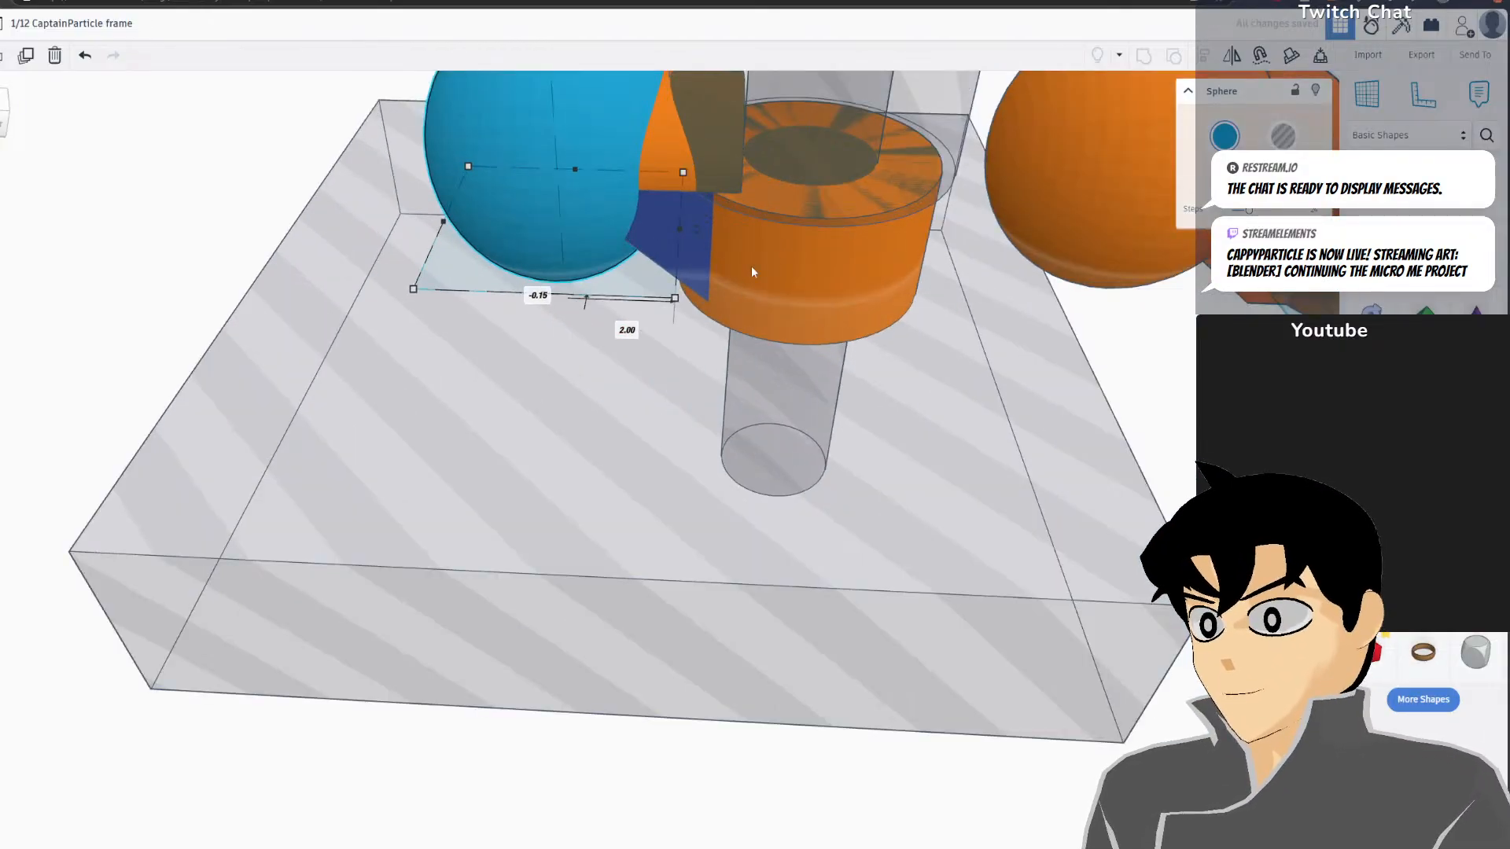
pyautogui.moveTo(752, 266); pyautogui.dragTo(780, 230, button='right')
pyautogui.moveTo(706, 298); pyautogui.dragTo(580, 299, button='middle')
pyautogui.scroll(-3, 596, 302)
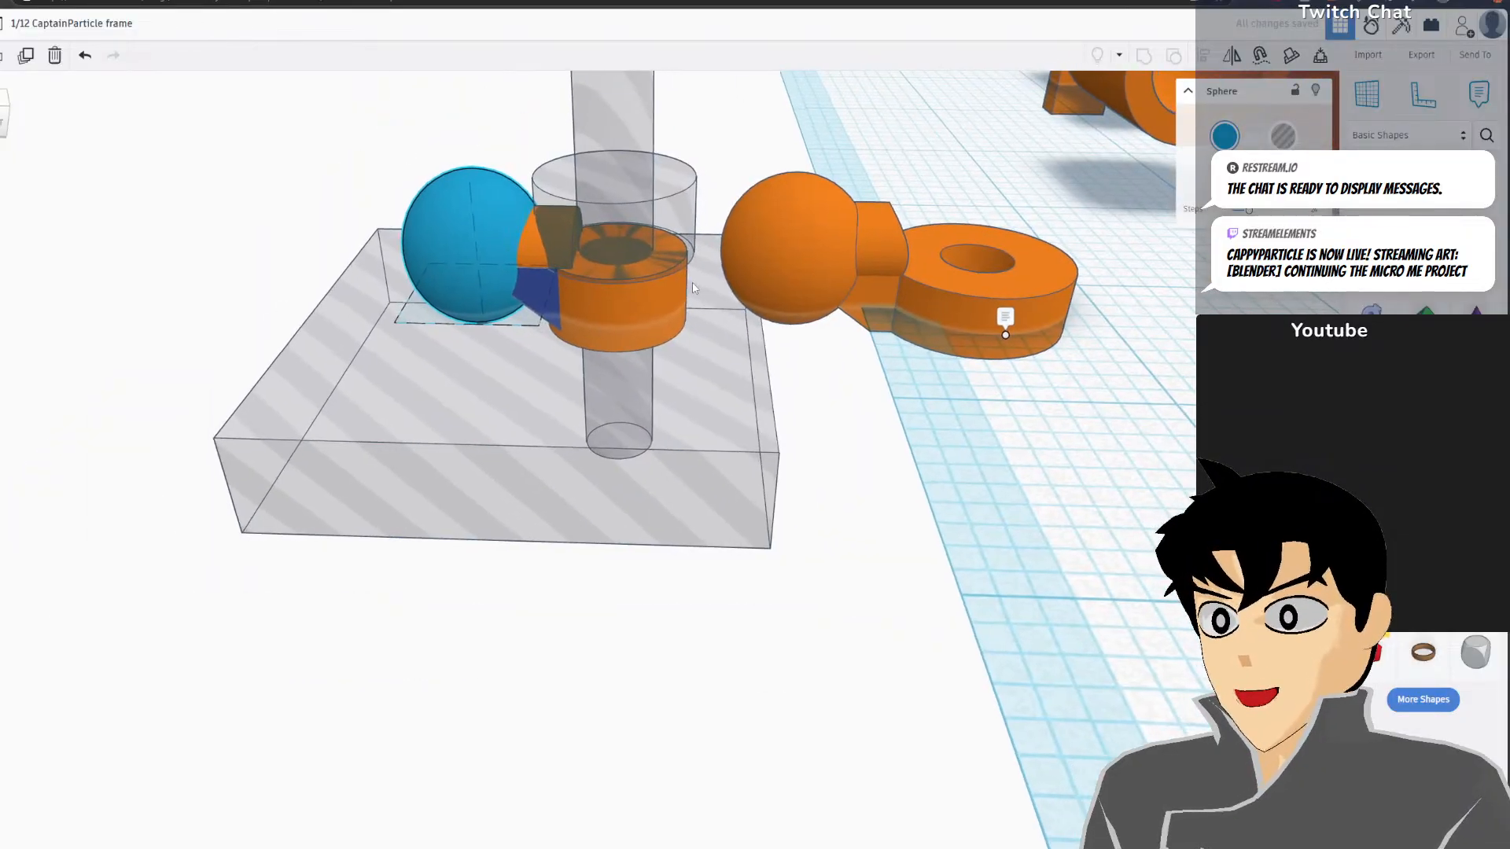
# Ungroup the larger comparison joint to examine its parts, and delete all of them
pyautogui.click(787, 196)
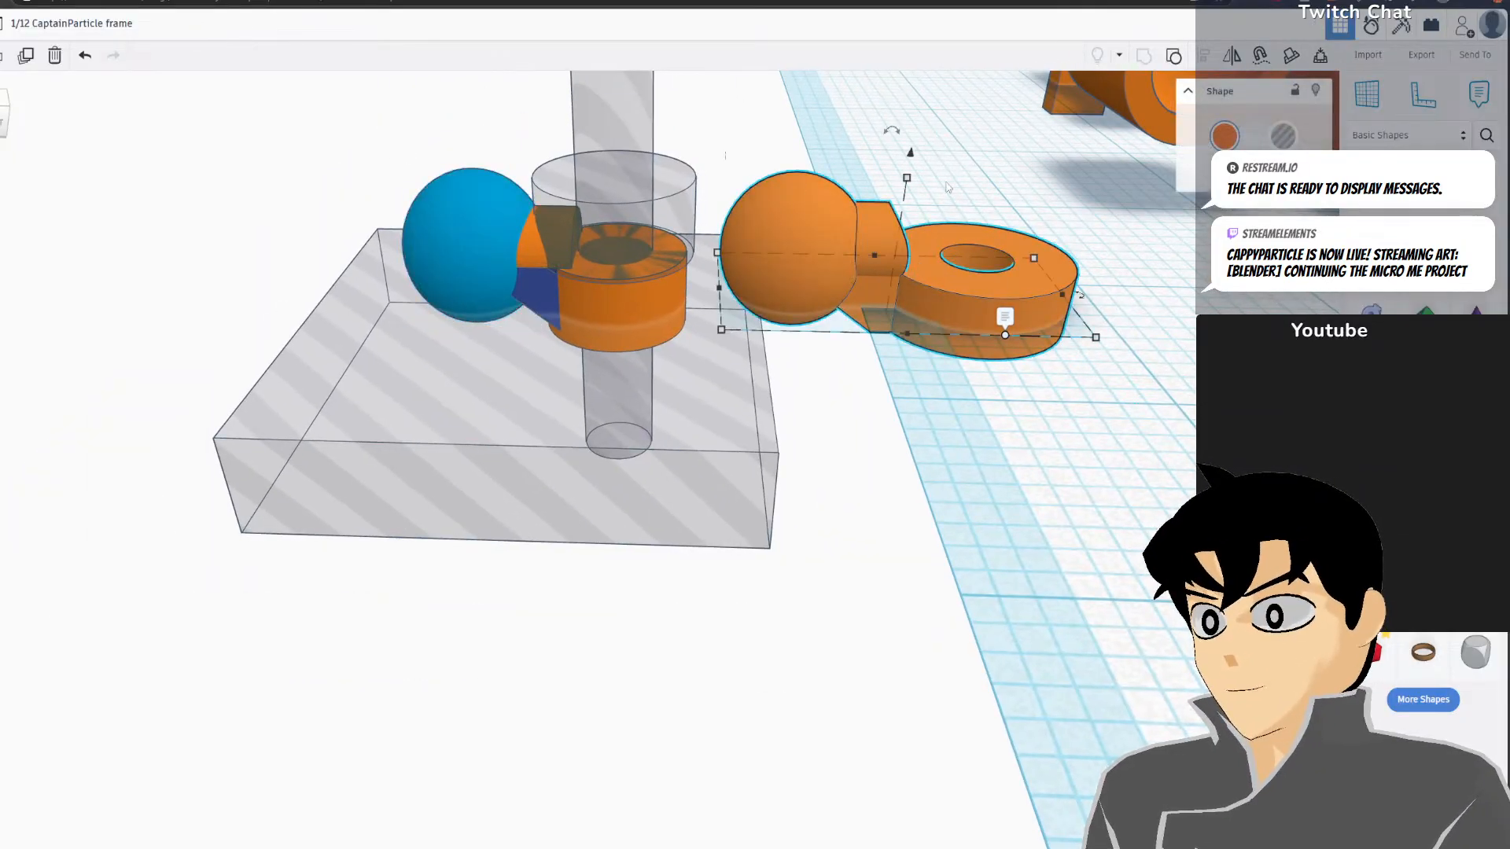
pyautogui.click(1173, 56)
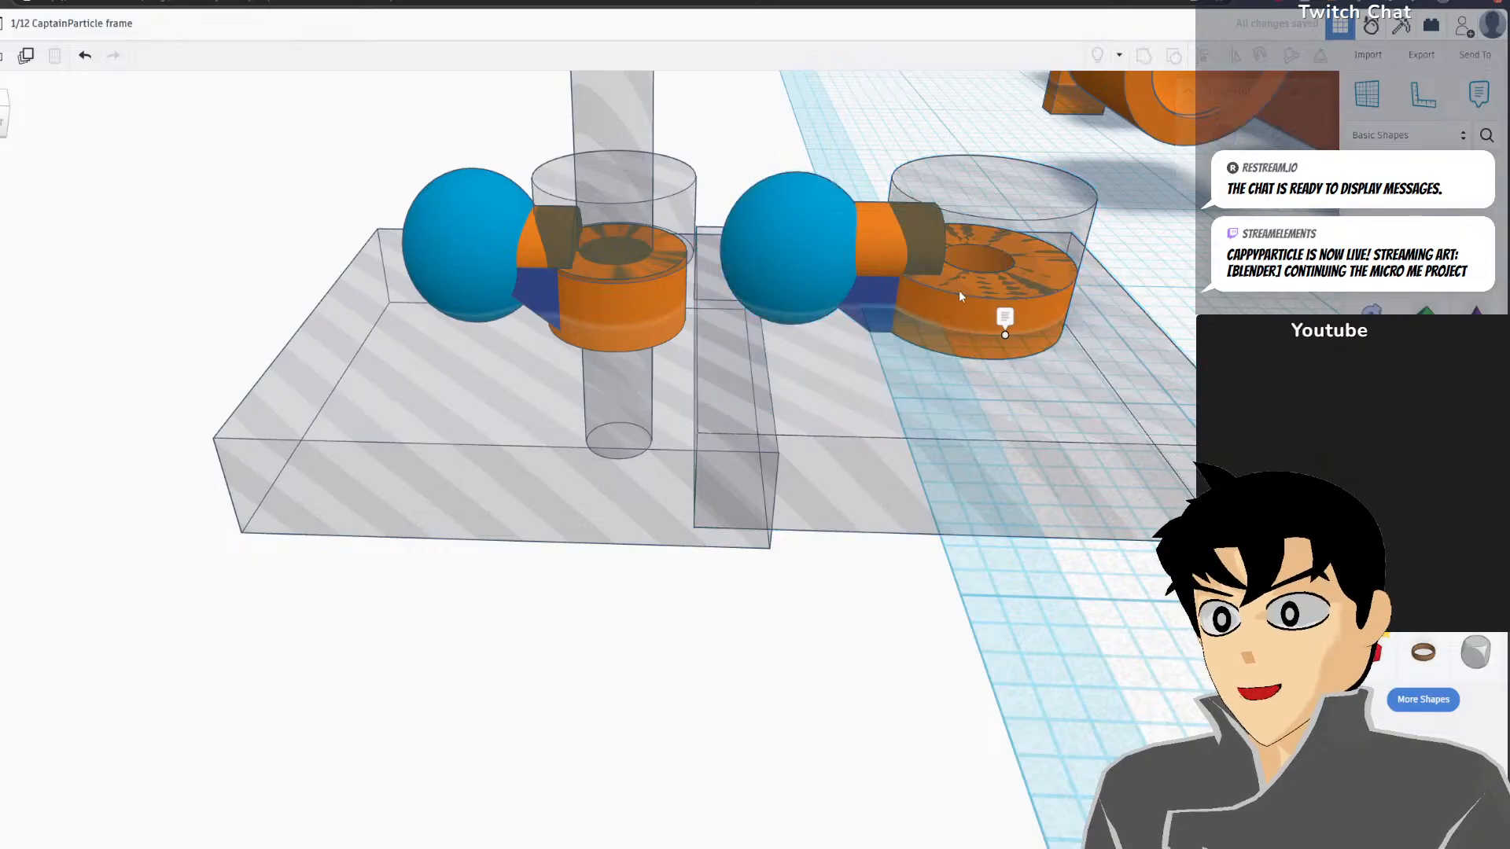
pyautogui.moveTo(882, 305); pyautogui.dragTo(359, 438)
pyautogui.click(525, 630)
pyautogui.moveTo(384, 429); pyautogui.dragTo(759, 294, button='right')
pyautogui.click(852, 221)
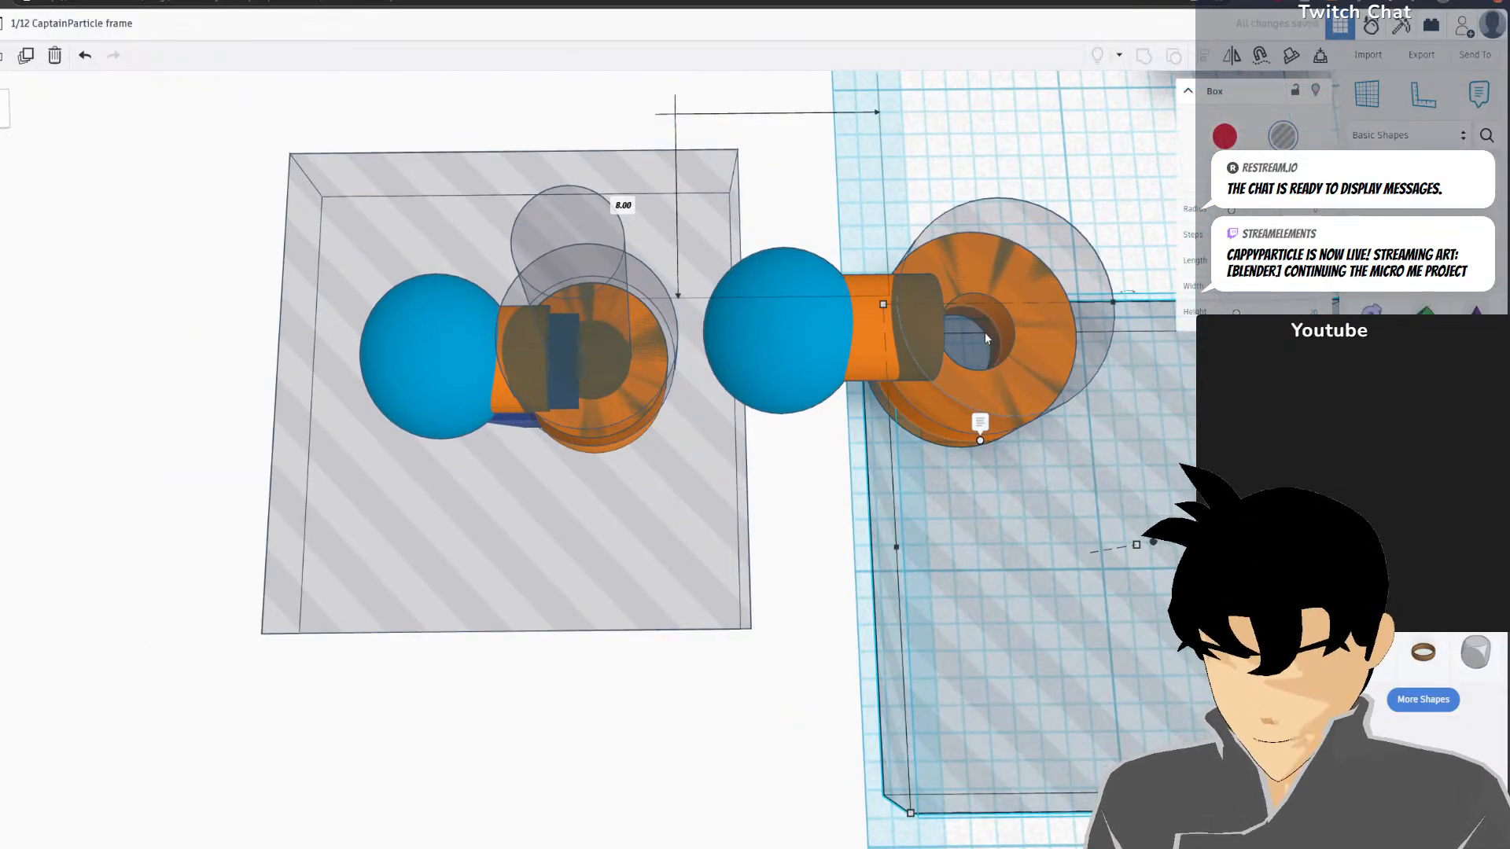
pyautogui.press('Delete')
pyautogui.moveTo(1090, 133); pyautogui.dragTo(802, 466)
pyautogui.press('Delete')
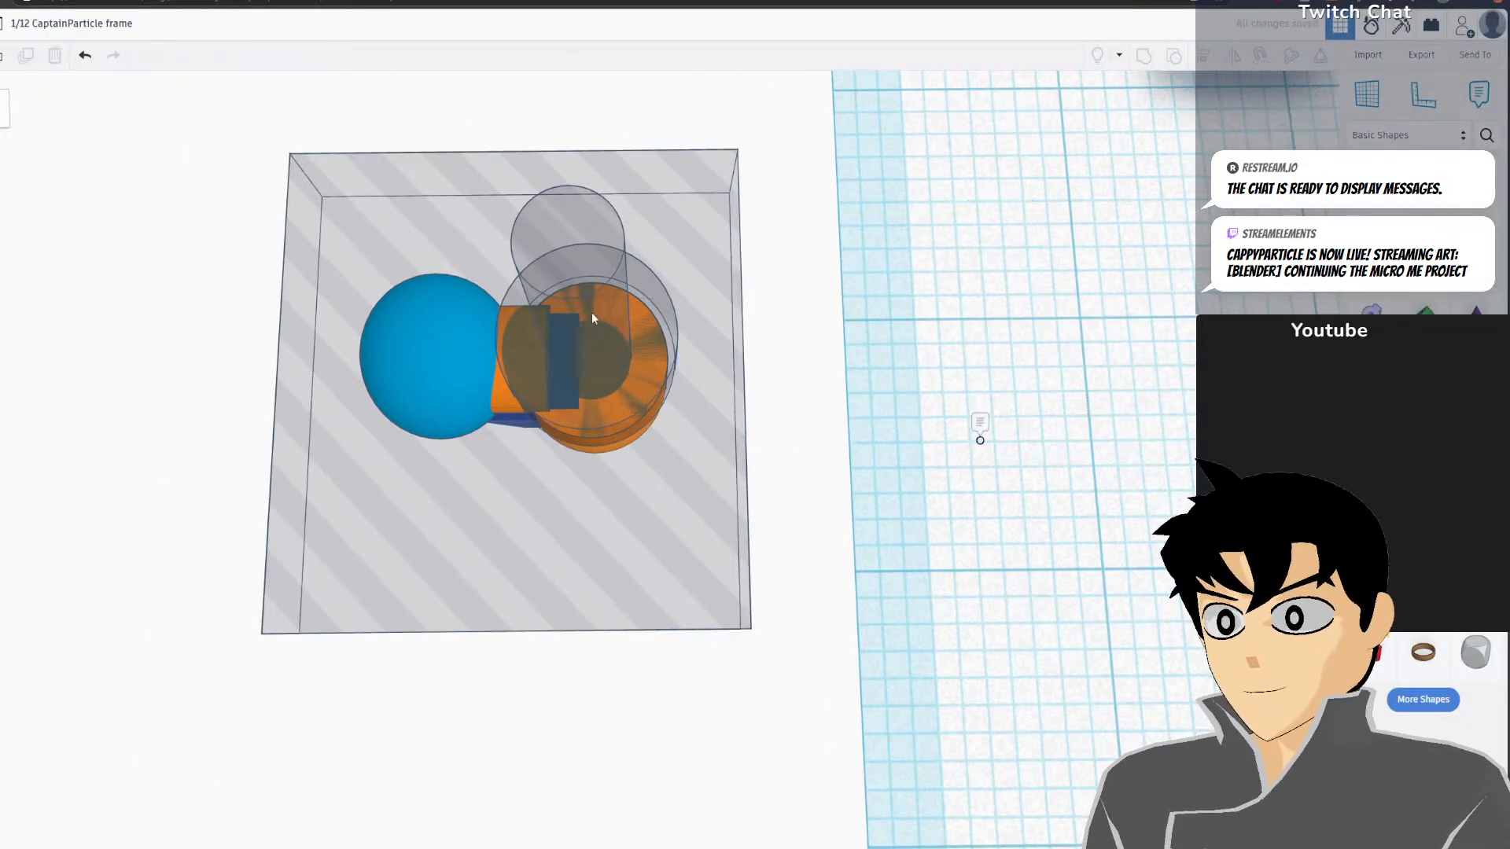
# Centre all parts of the shortened hip joint along the depth of its hole box, and group them
pyautogui.moveTo(210, 132); pyautogui.dragTo(854, 639)
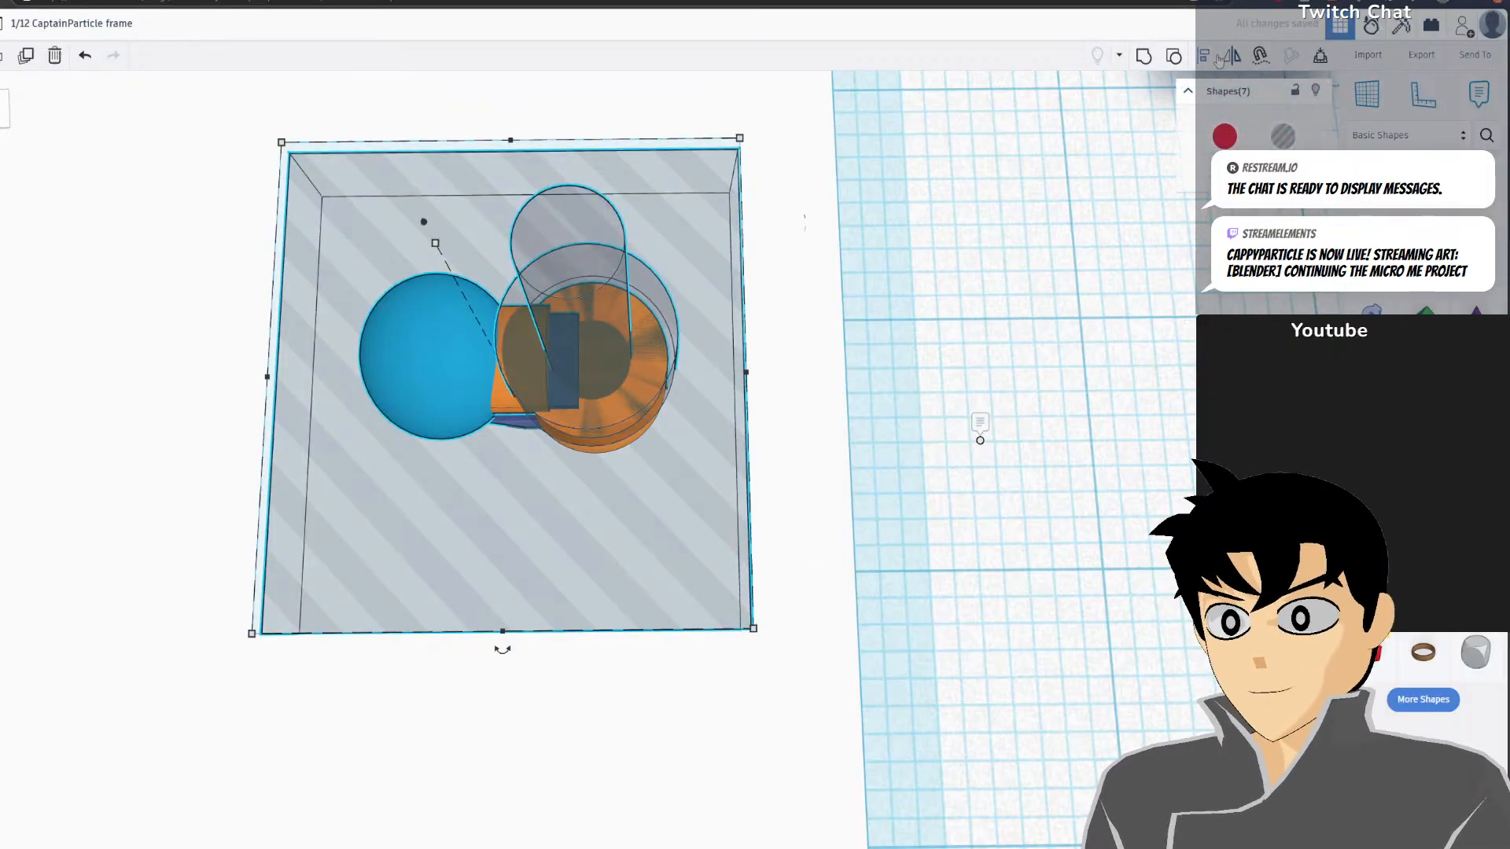
pyautogui.click(1205, 55)
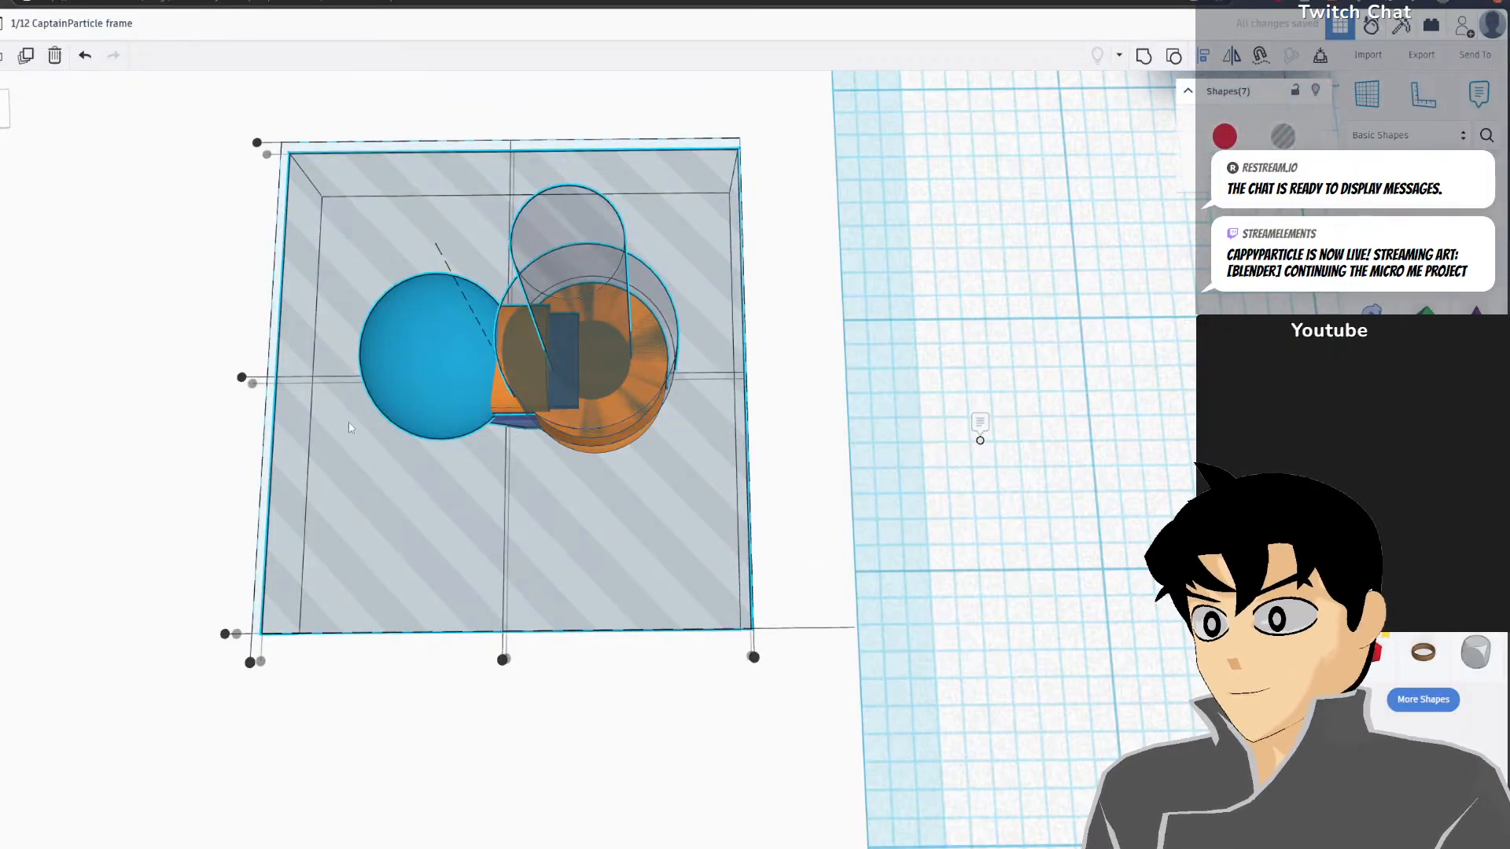
pyautogui.click(241, 379)
pyautogui.click(1143, 56)
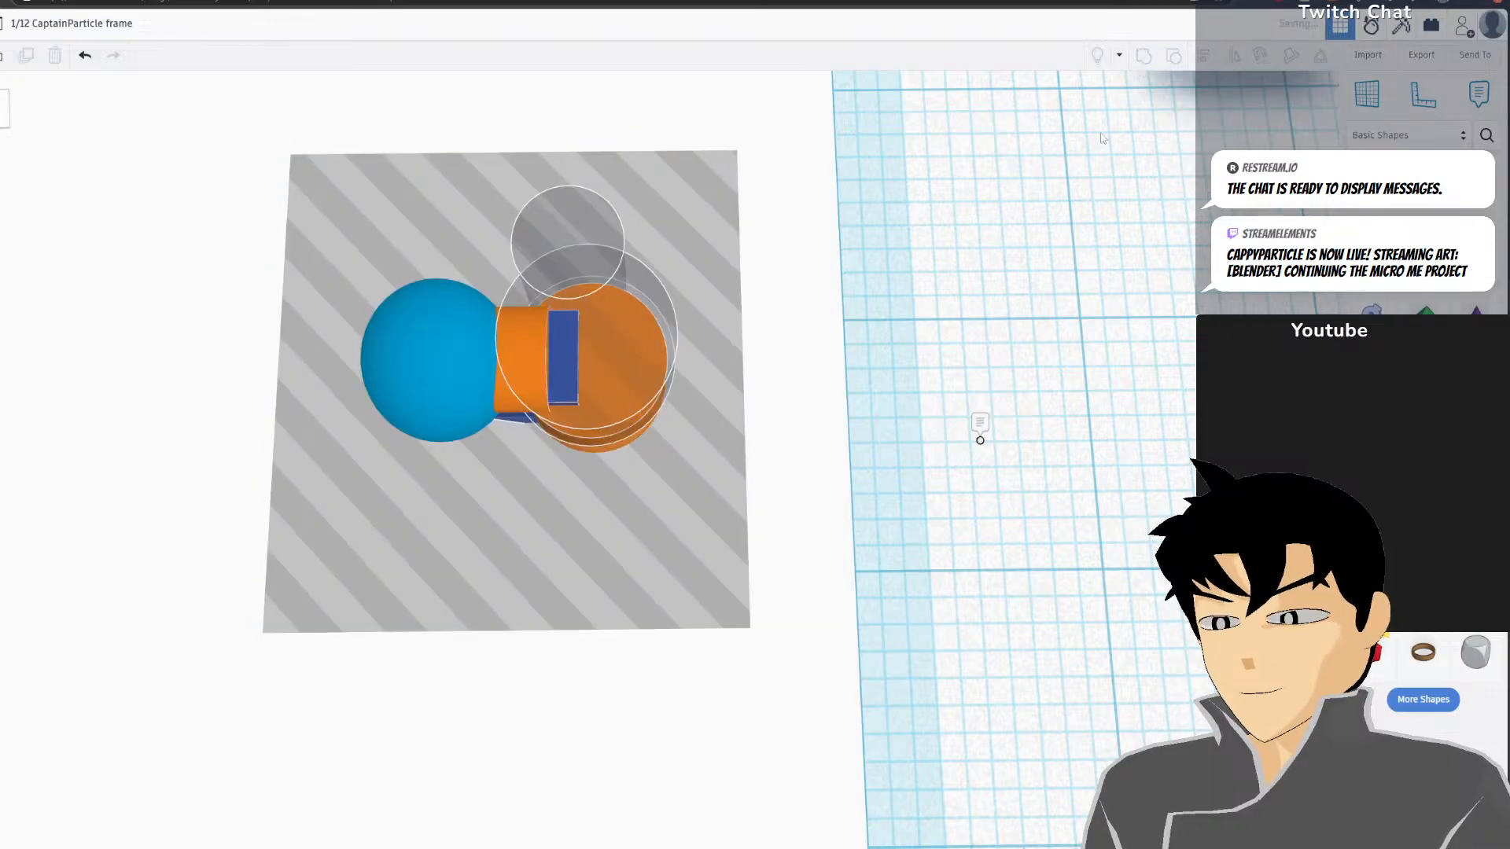
# Examine the regrouped hip joint from the side and underneath, especially the short neck between ball and ring
pyautogui.scroll(-3, 1021, 269)
pyautogui.moveTo(958, 296); pyautogui.dragTo(972, 218, button='middle')
pyautogui.moveTo(972, 217); pyautogui.dragTo(795, 819, button='right')
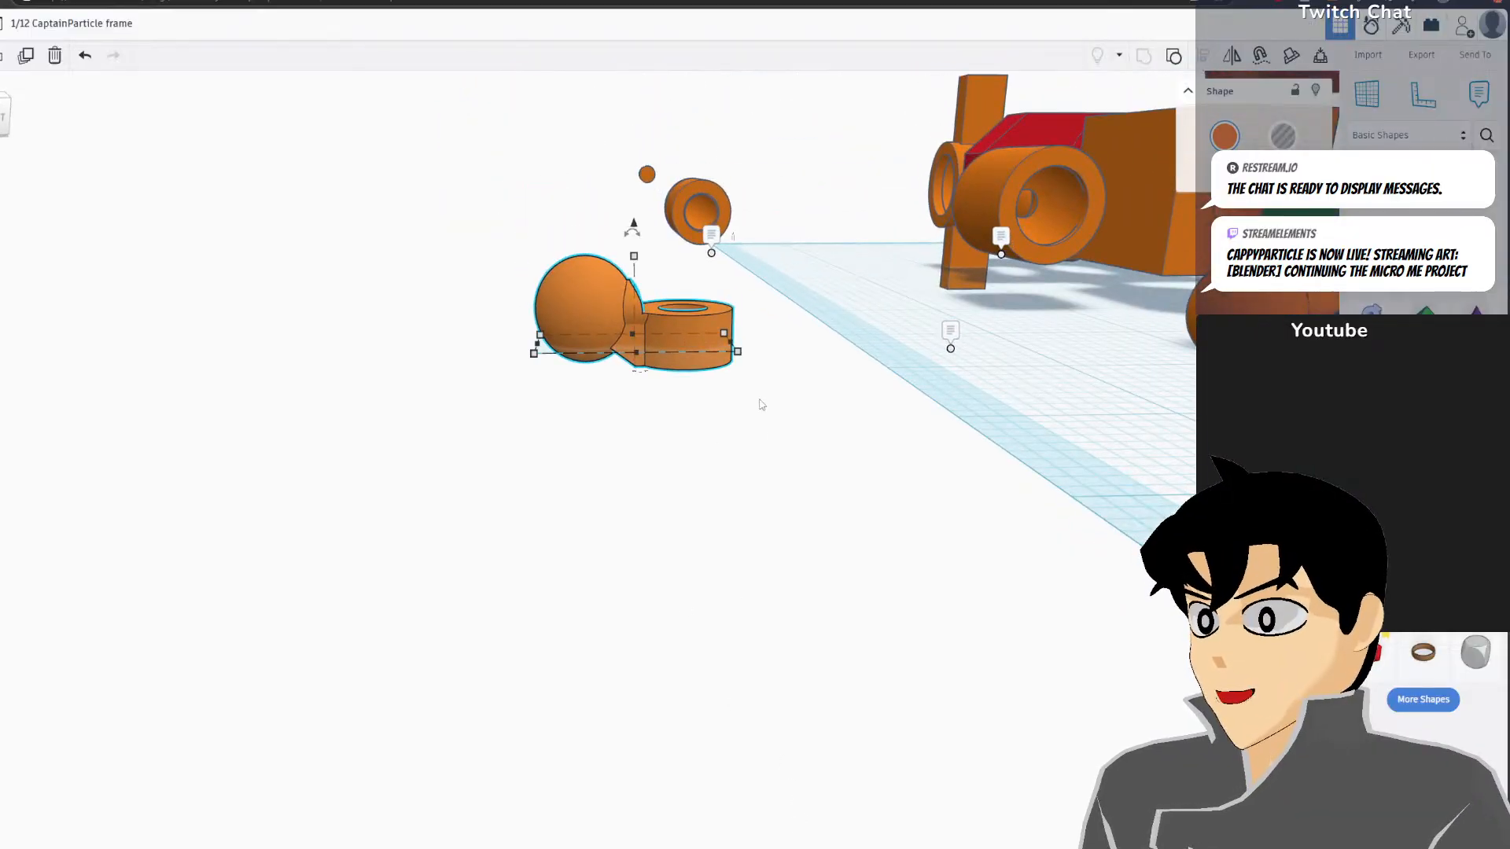
pyautogui.moveTo(762, 404); pyautogui.dragTo(819, 742, button='right')
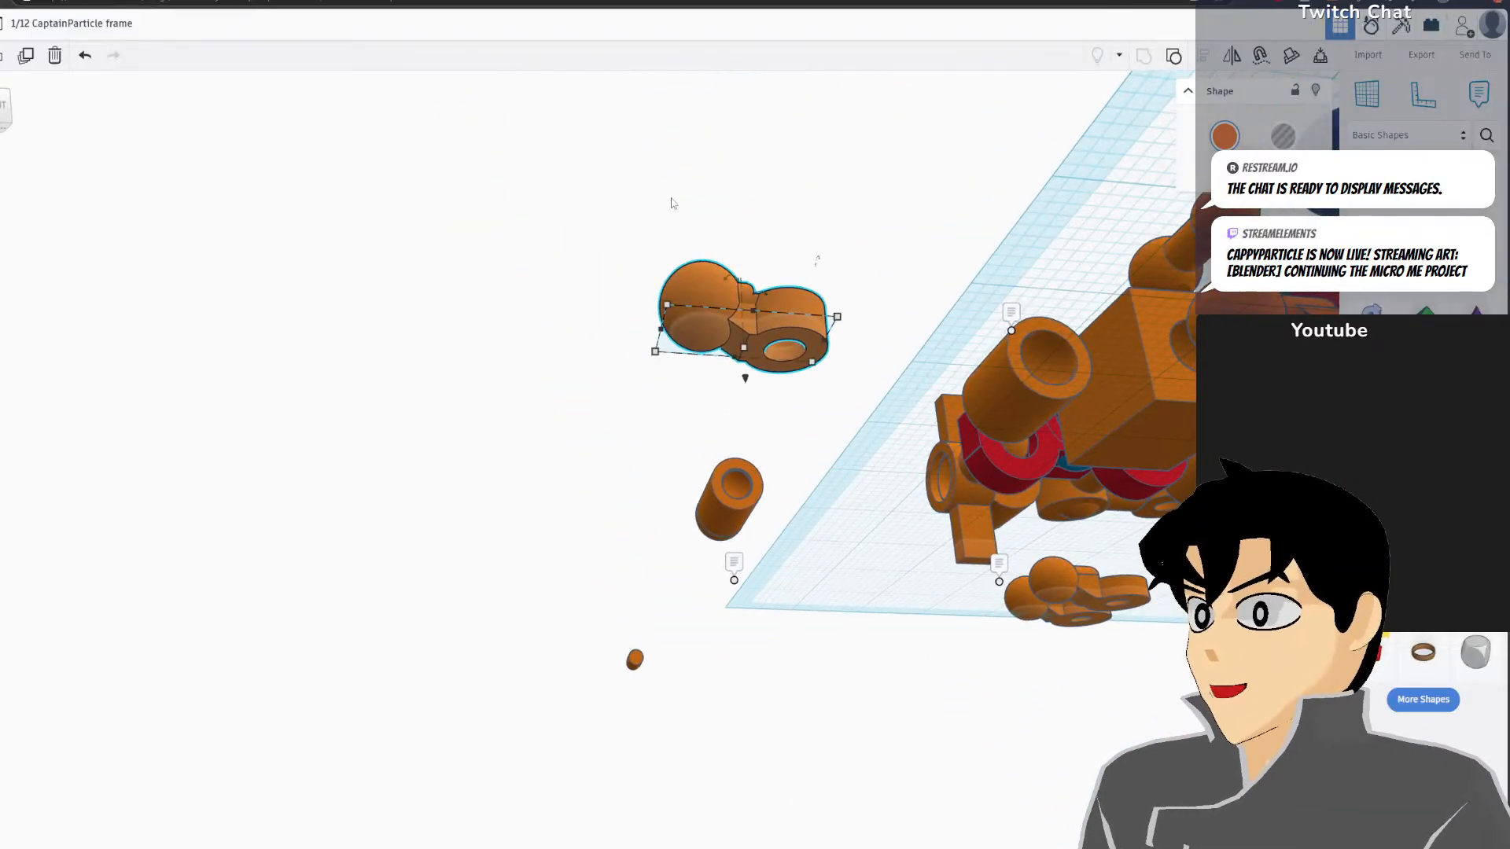
pyautogui.moveTo(674, 203); pyautogui.dragTo(721, 465, button='right')
pyautogui.scroll(2, 721, 465)
pyautogui.scroll(1, 798, 457)
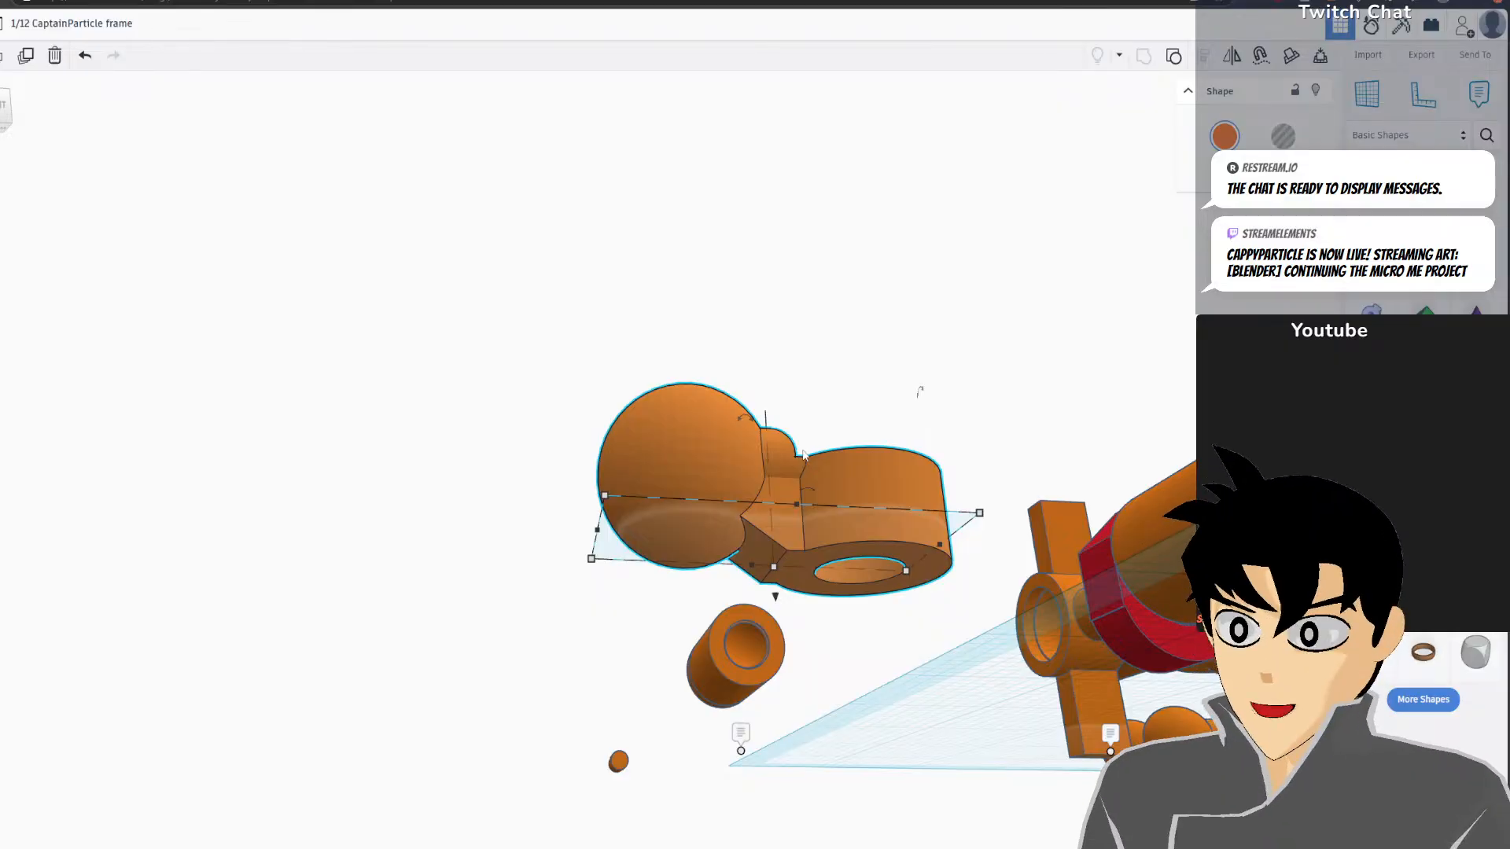
pyautogui.scroll(2, 803, 451)
pyautogui.moveTo(803, 450); pyautogui.dragTo(488, 420, button='right')
pyautogui.scroll(-5, 799, 472)
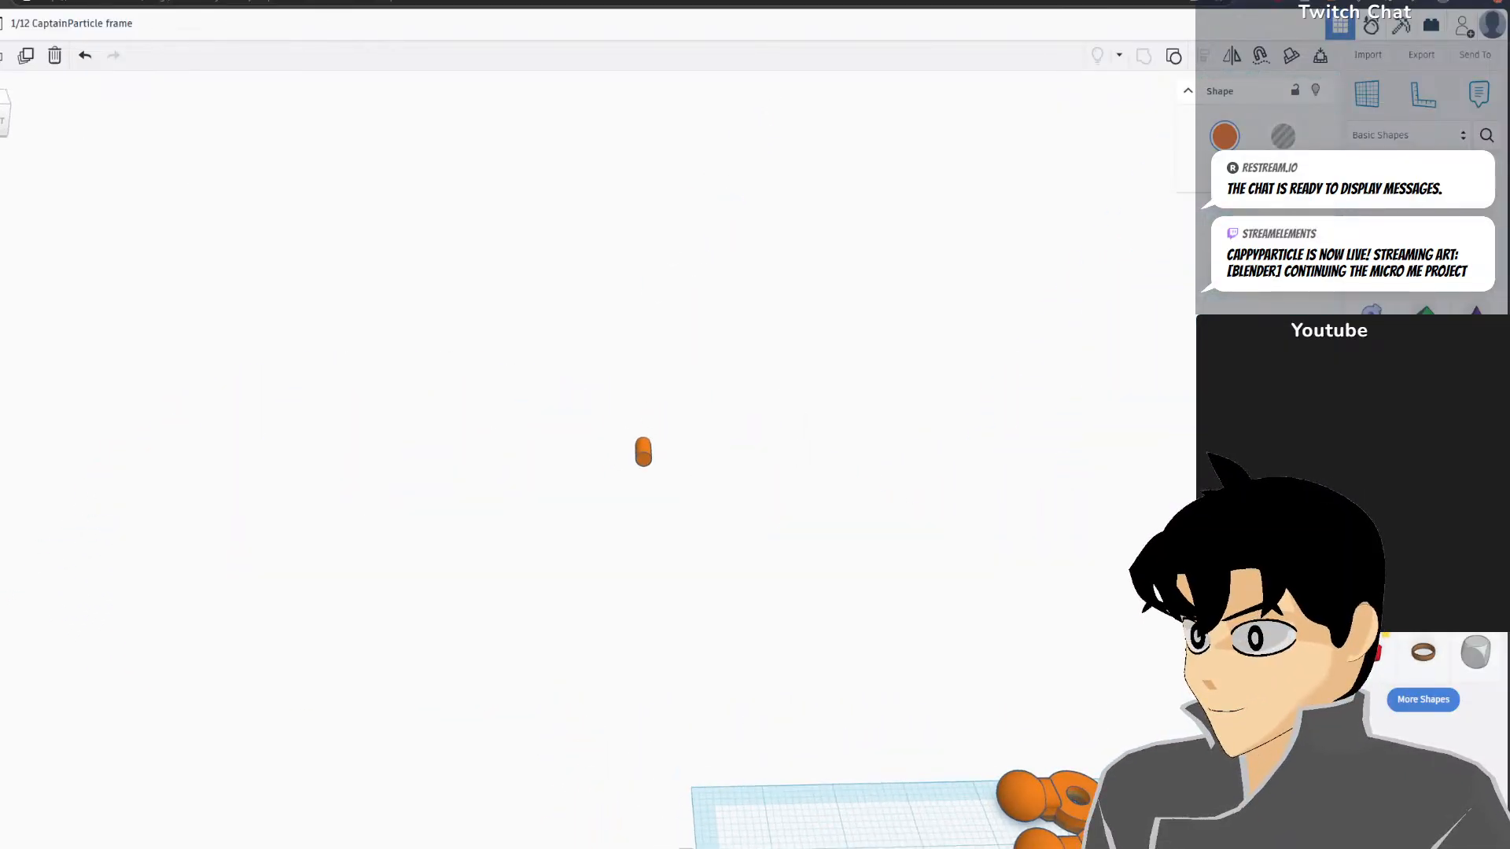
# Return to the home view, focus on the regrouped hip joint, and check its side profile at close range
pyautogui.click(2, 167)
pyautogui.scroll(5, 803, 439)
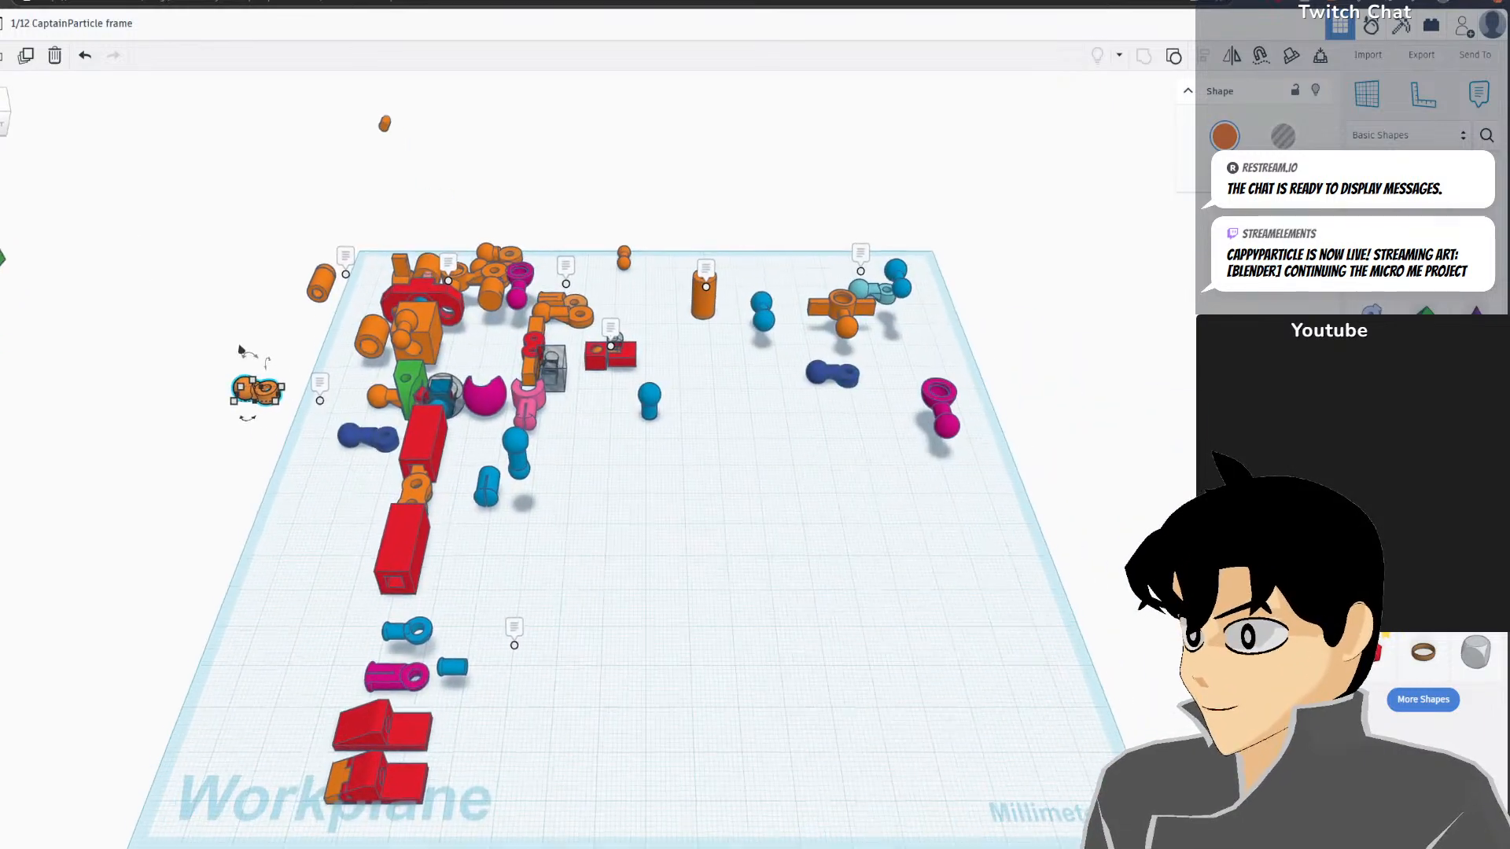
pyautogui.moveTo(804, 439); pyautogui.dragTo(1057, 595, button='right')
pyautogui.press('f')
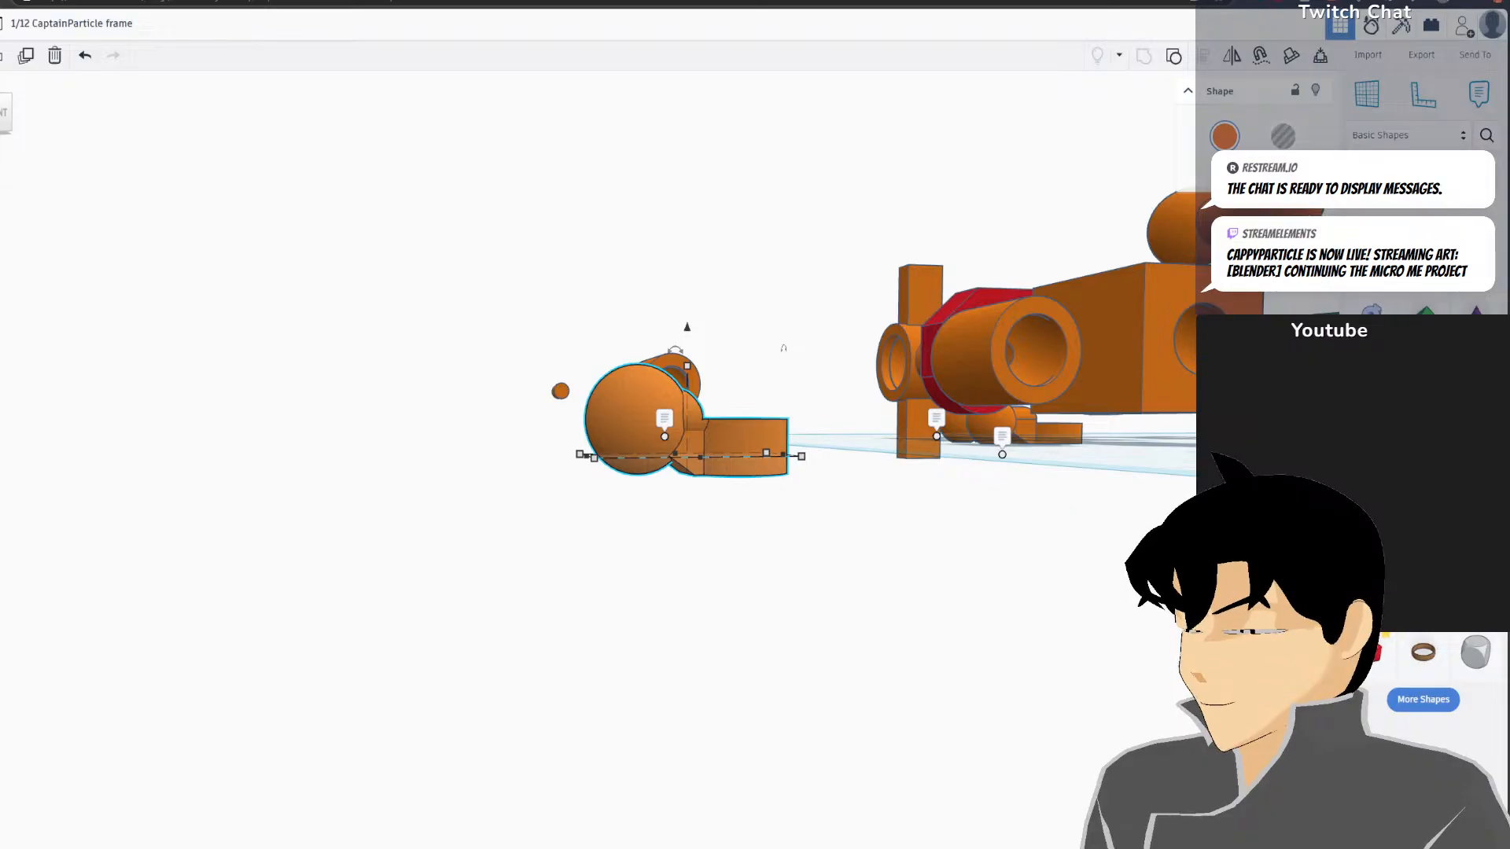
pyautogui.moveTo(783, 348); pyautogui.dragTo(833, 446, button='right')
pyautogui.scroll(-4, 792, 445)
pyautogui.moveTo(792, 445); pyautogui.dragTo(1215, 714, button='middle')
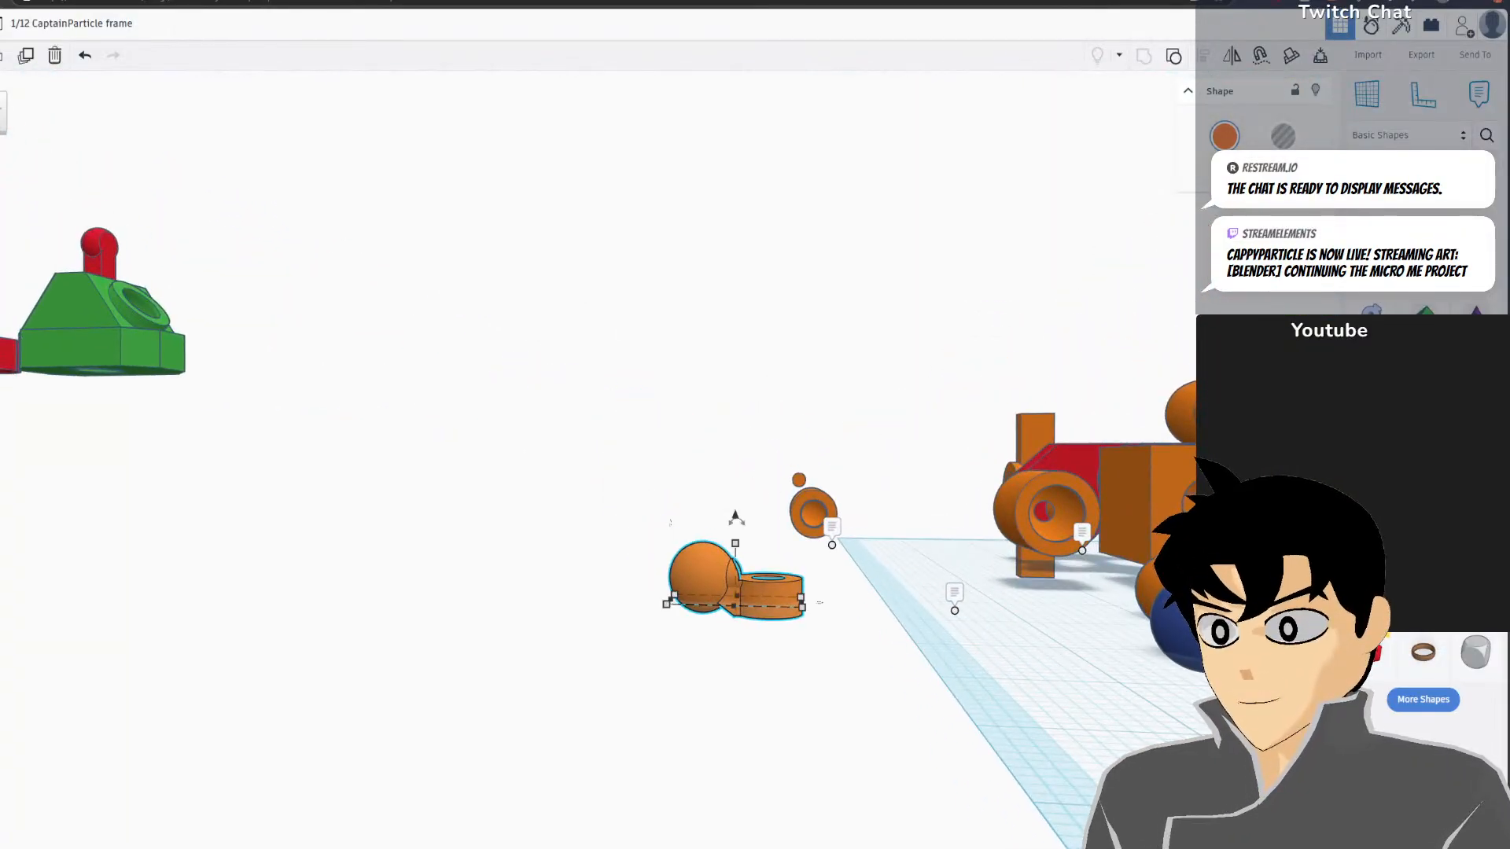
pyautogui.scroll(-2, 1215, 714)
pyautogui.scroll(5, 1215, 712)
pyautogui.scroll(-3, 1052, 593)
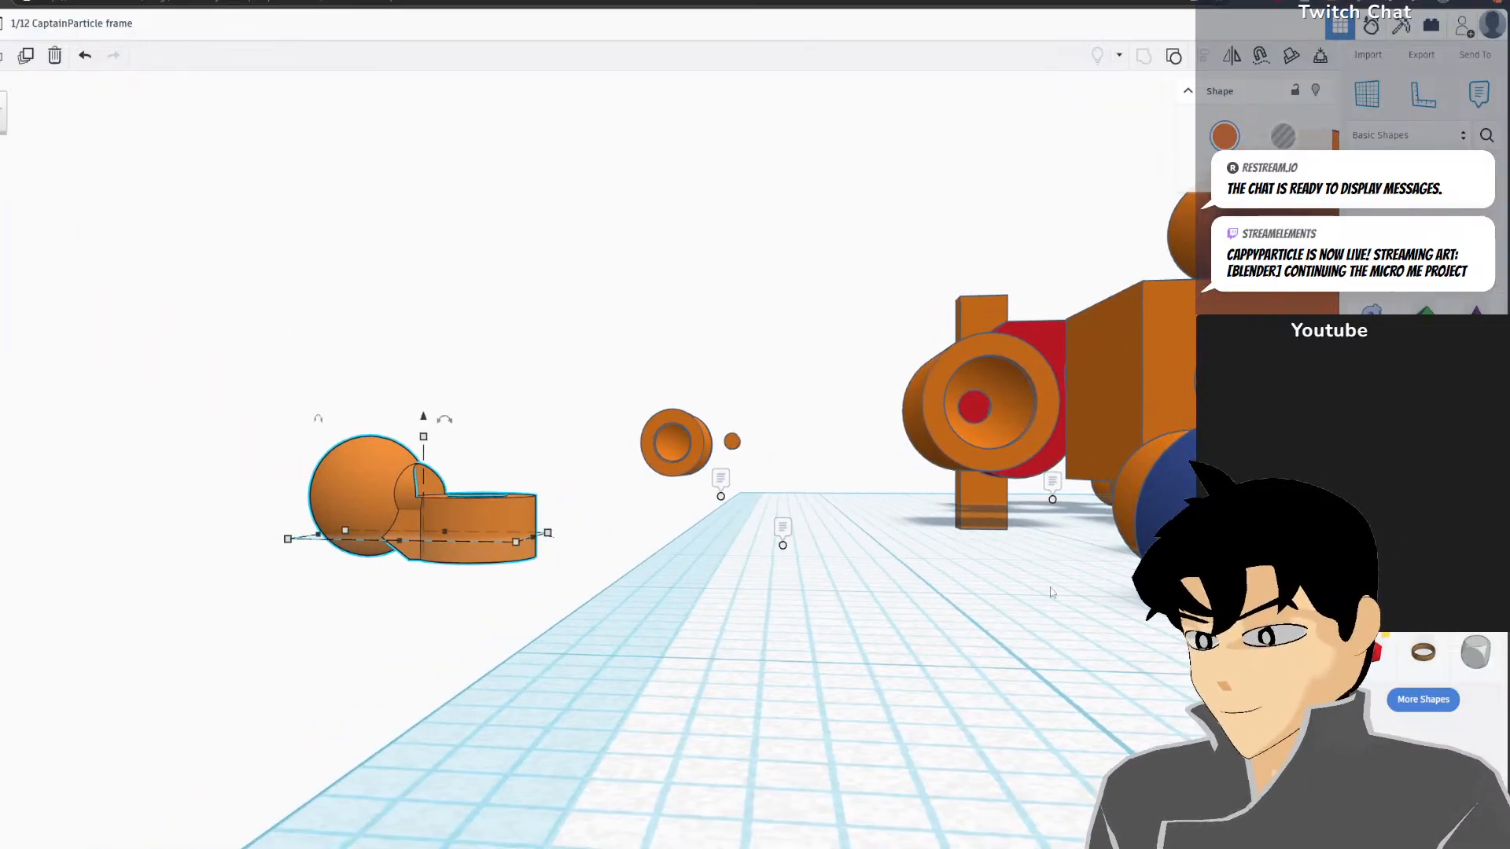
pyautogui.moveTo(1051, 593); pyautogui.dragTo(1177, 604, button='middle')
pyautogui.scroll(3, 1152, 532)
pyautogui.moveTo(1152, 531); pyautogui.dragTo(1239, 536, button='middle')
pyautogui.scroll(-1, 1189, 535)
pyautogui.scroll(2, 1239, 535)
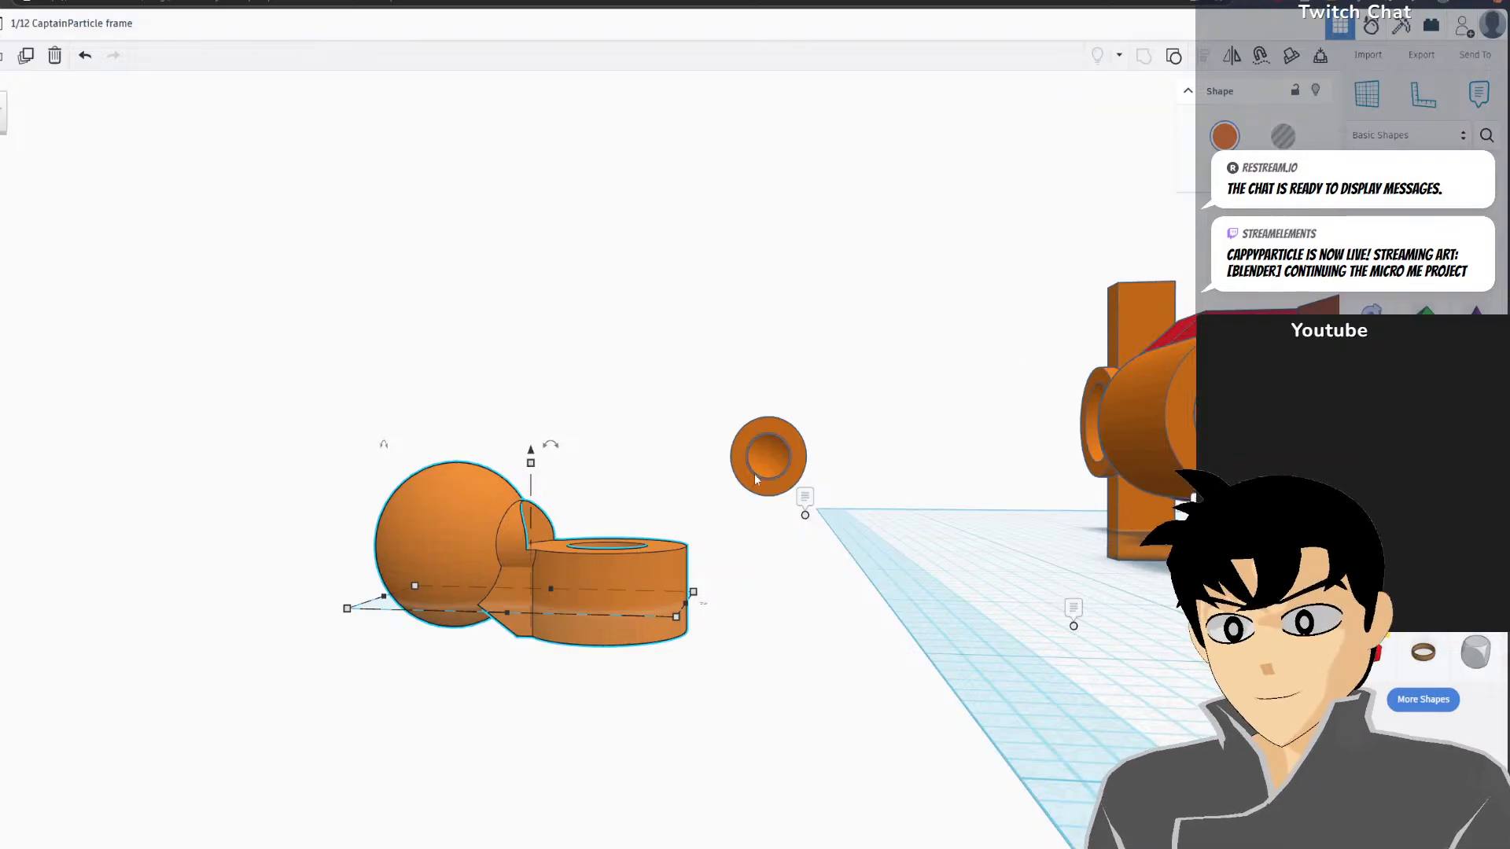
# Ungroup the shortened hip joint and set the length of the dark blue wedge under its neck to 3 mm
pyautogui.moveTo(690, 522); pyautogui.dragTo(767, 353, button='right')
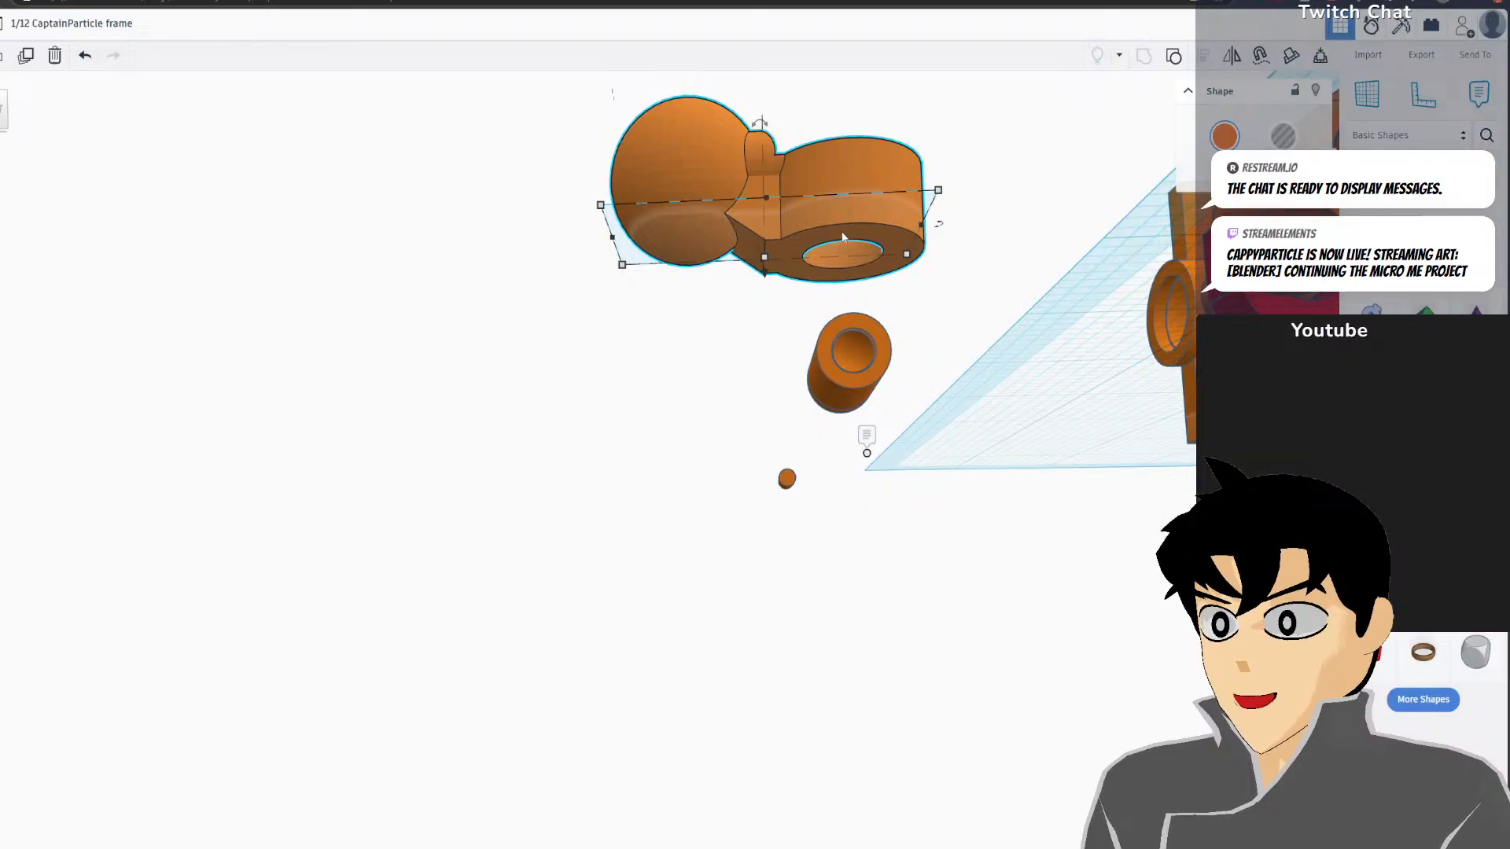
pyautogui.moveTo(843, 237); pyautogui.dragTo(826, 378, button='right')
pyautogui.click(1173, 55)
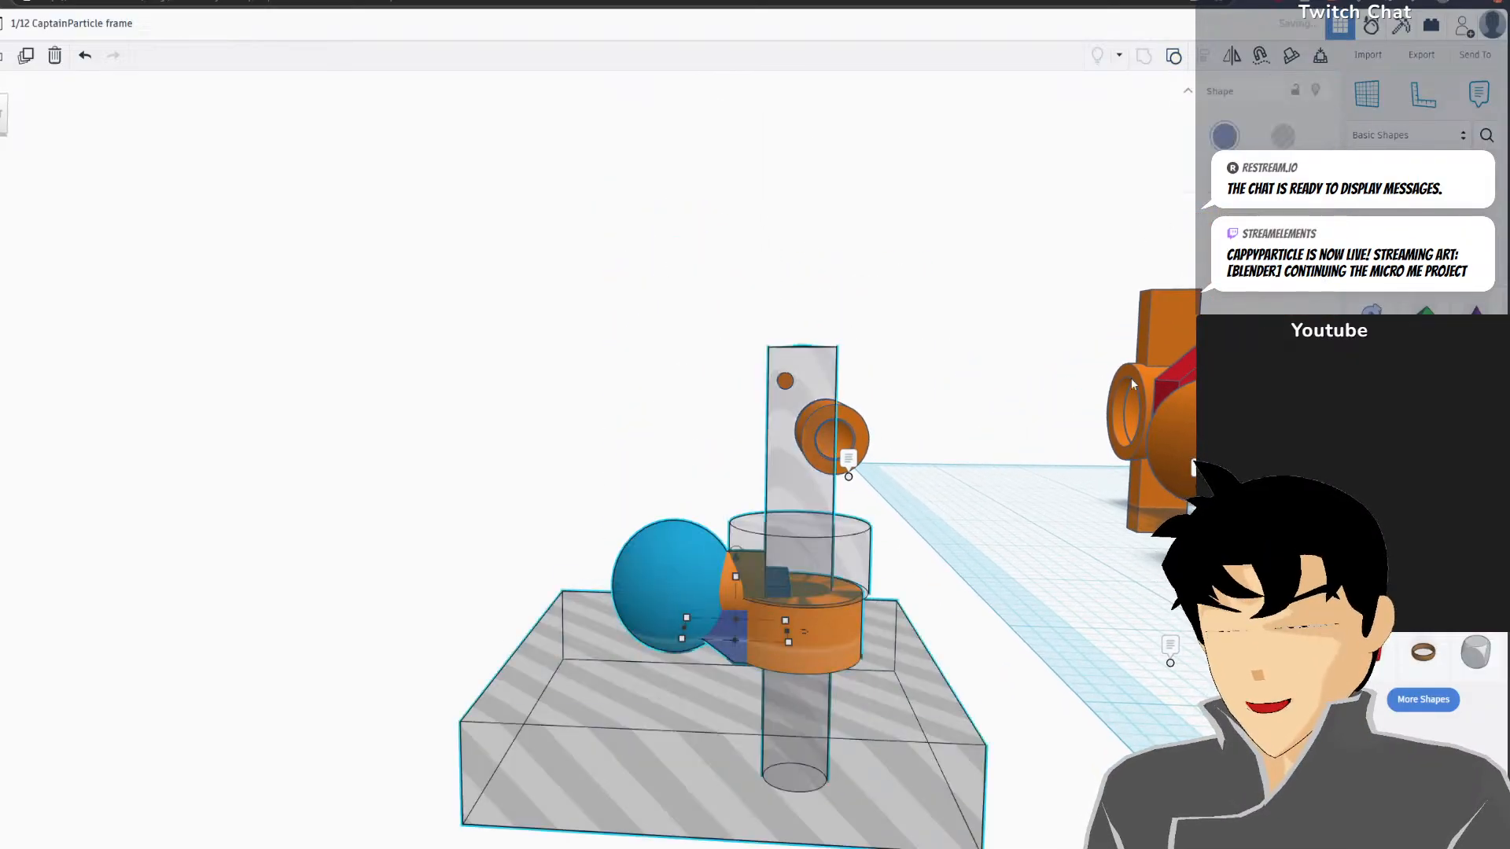
pyautogui.click(734, 658)
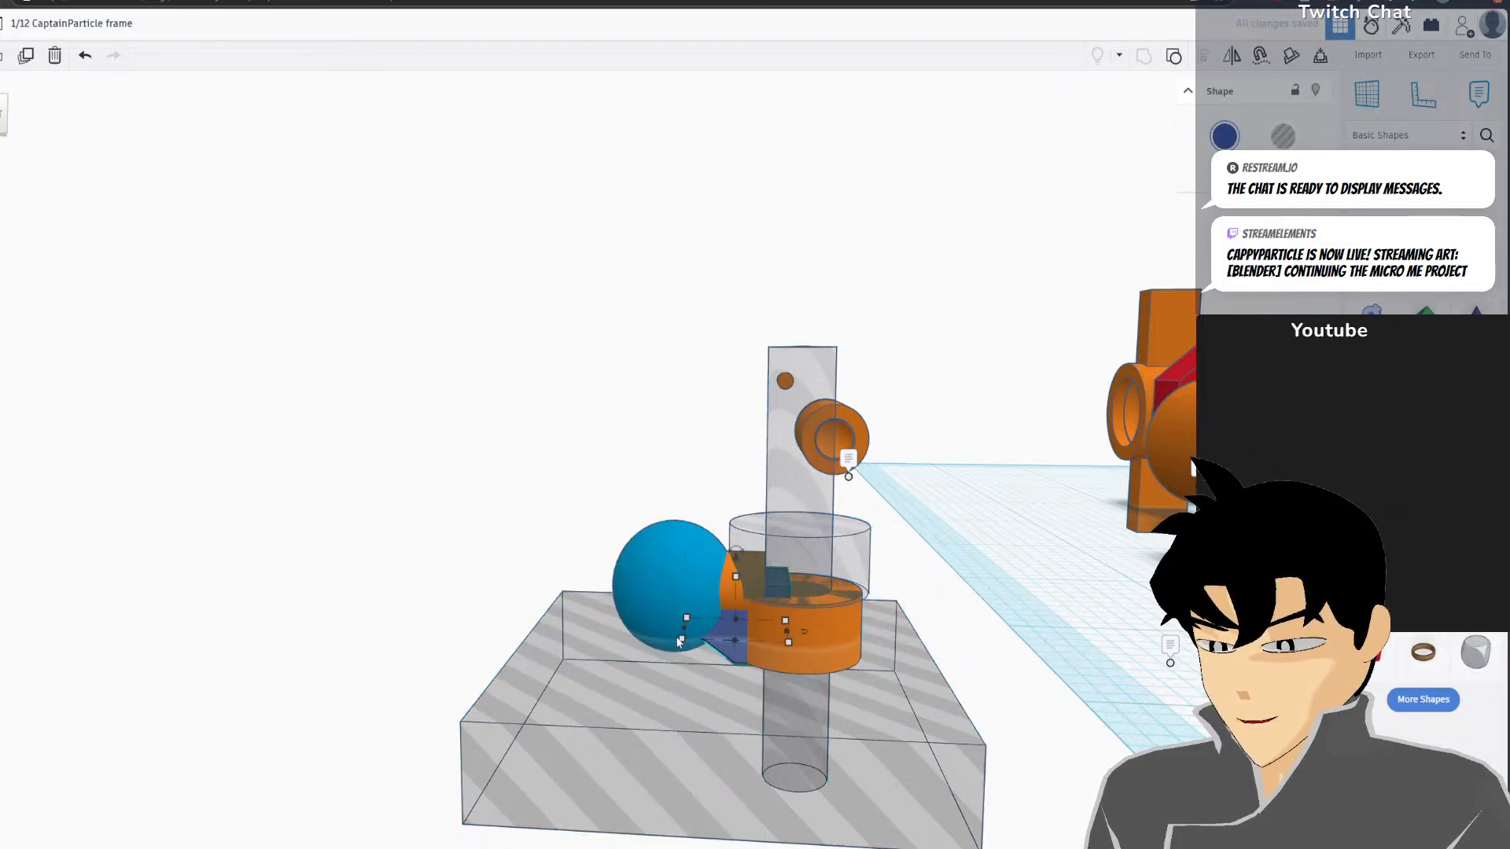
pyautogui.click(730, 649)
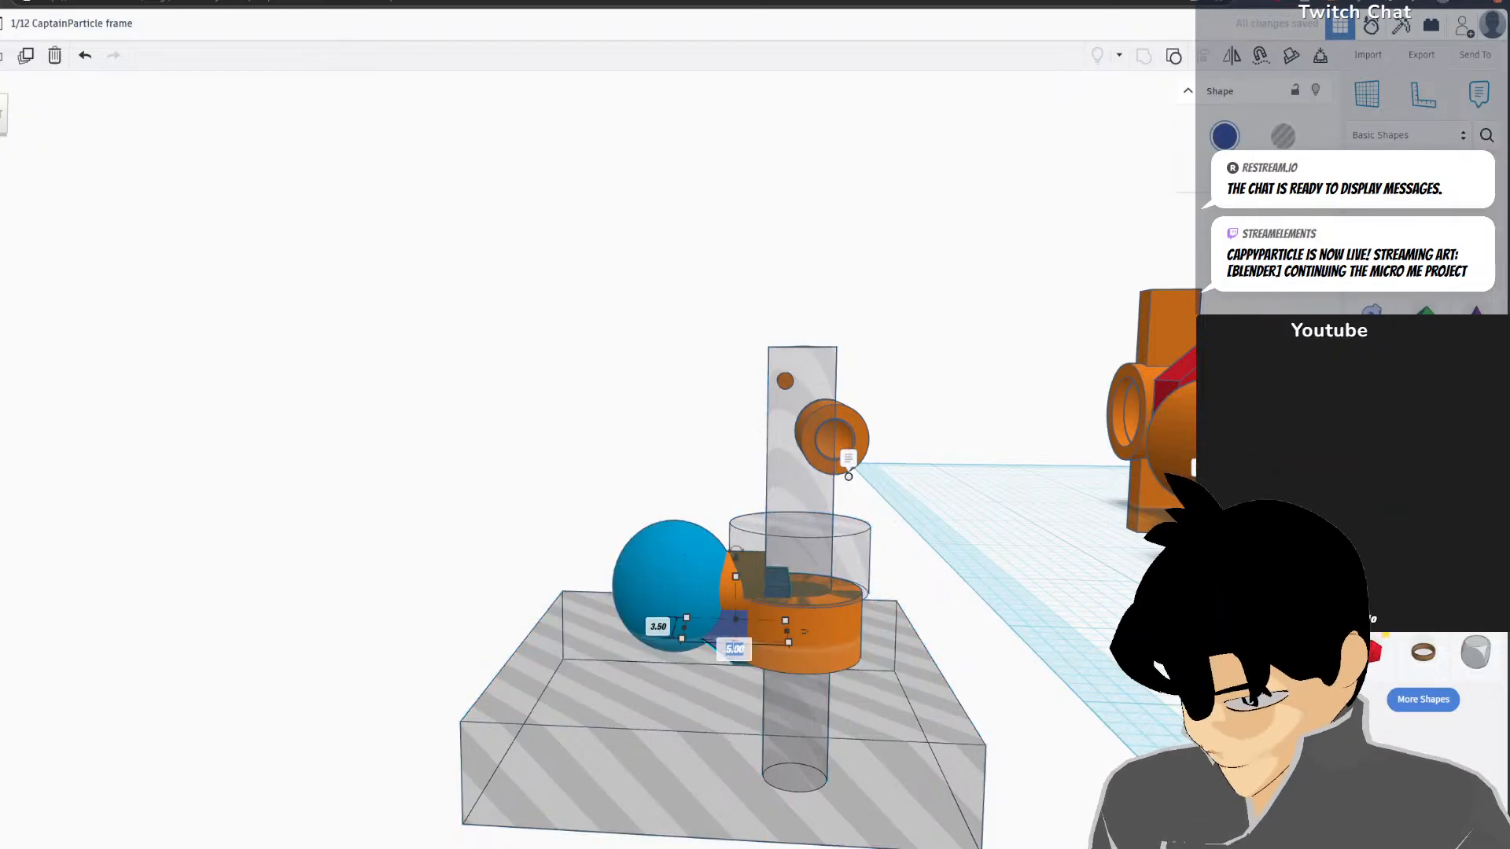
pyautogui.write('3')
pyautogui.press('Return')
# Change the dark blue wedge's length once more, and group all parts of the hip joint with their hole shapes
pyautogui.scroll(5, 885, 657)
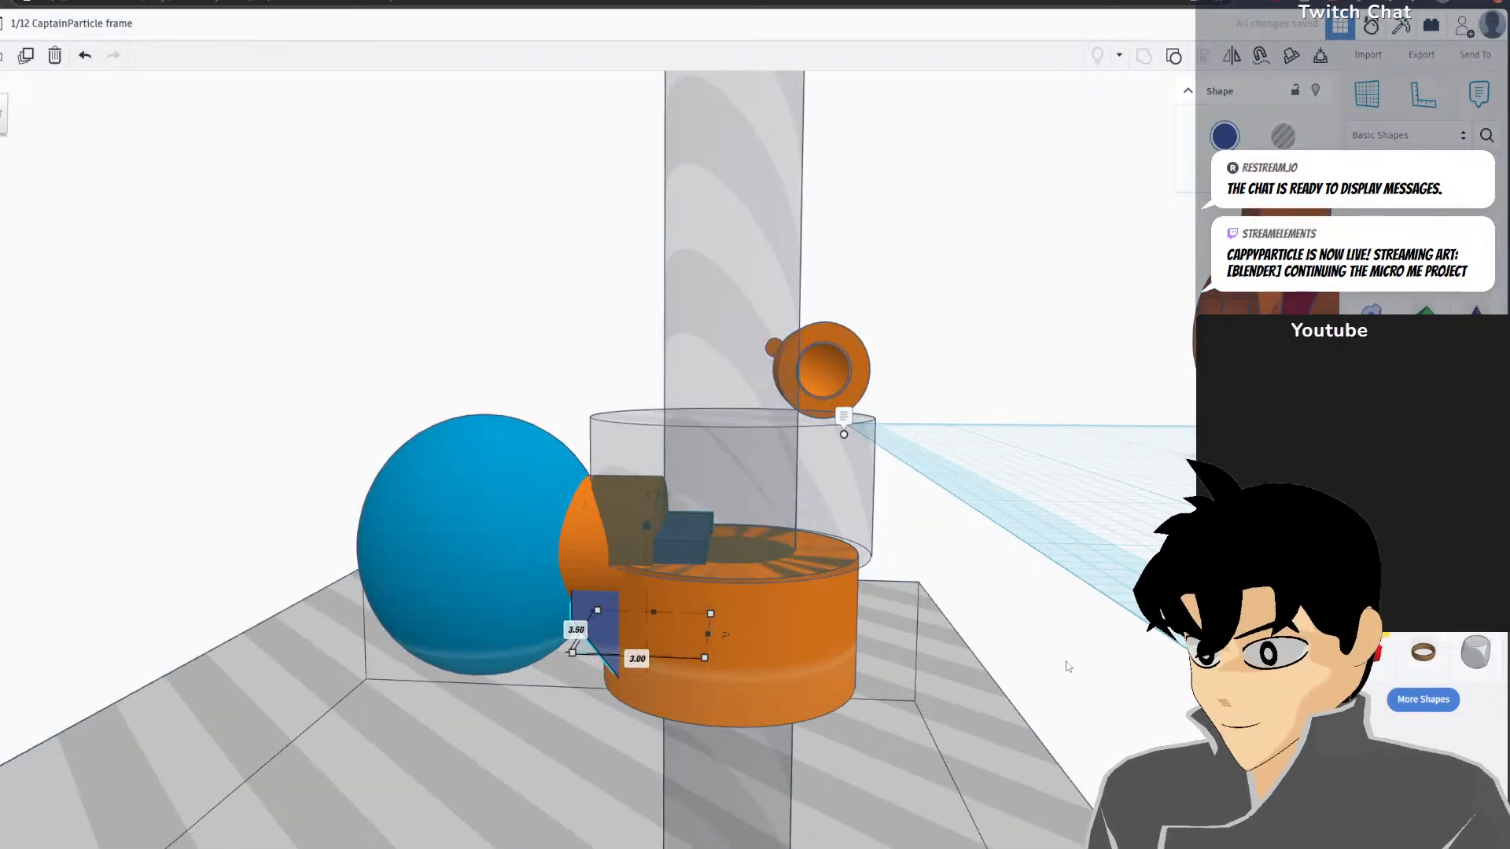
pyautogui.click(639, 660)
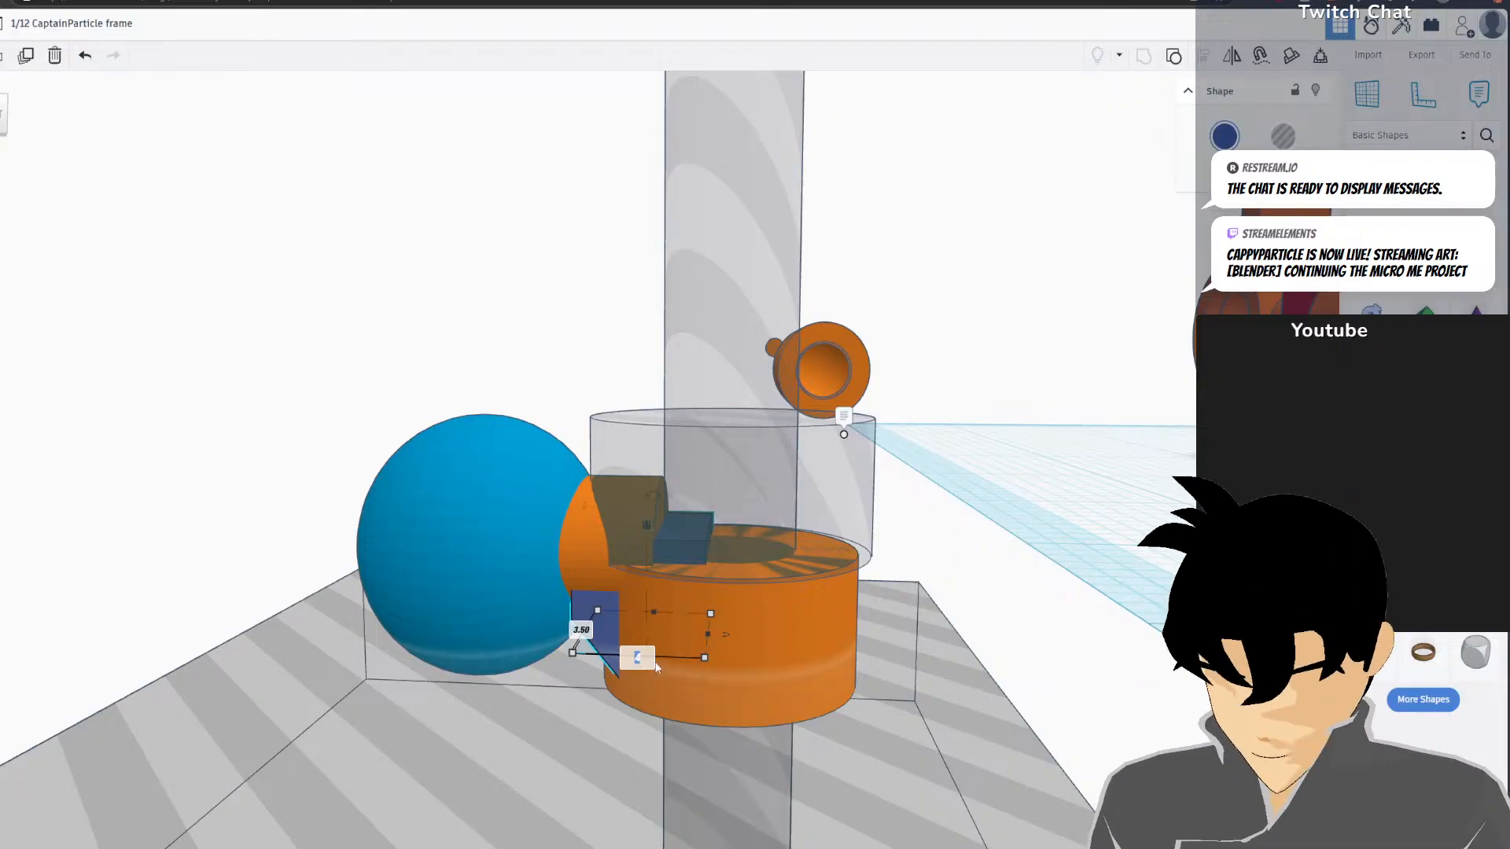
pyautogui.press('Return')
pyautogui.click(1007, 634)
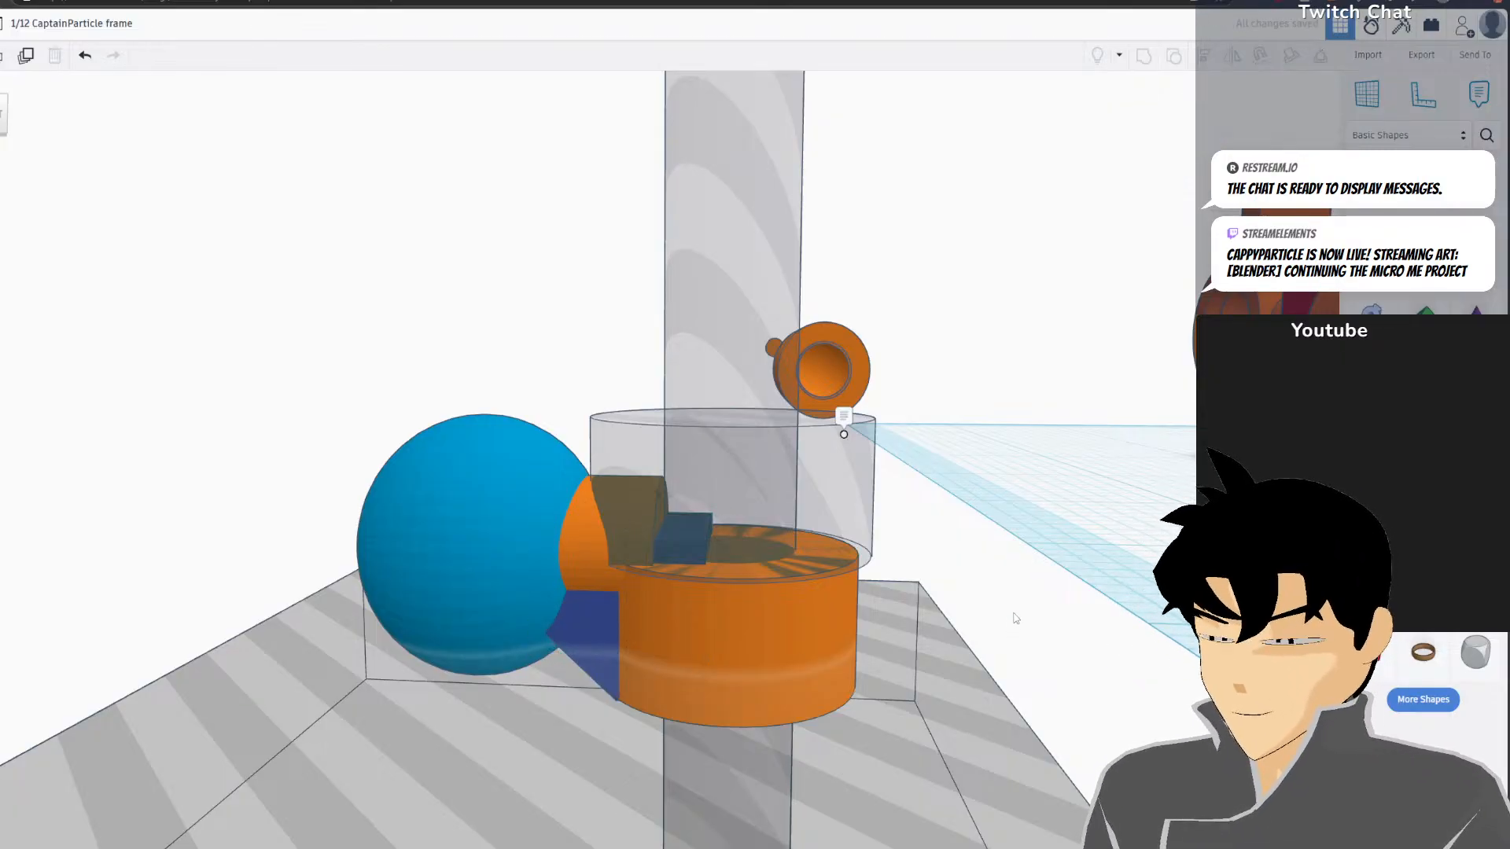
pyautogui.scroll(-4, 878, 480)
pyautogui.moveTo(512, 415); pyautogui.dragTo(842, 842)
pyautogui.click(1146, 66)
pyautogui.scroll(3, 957, 422)
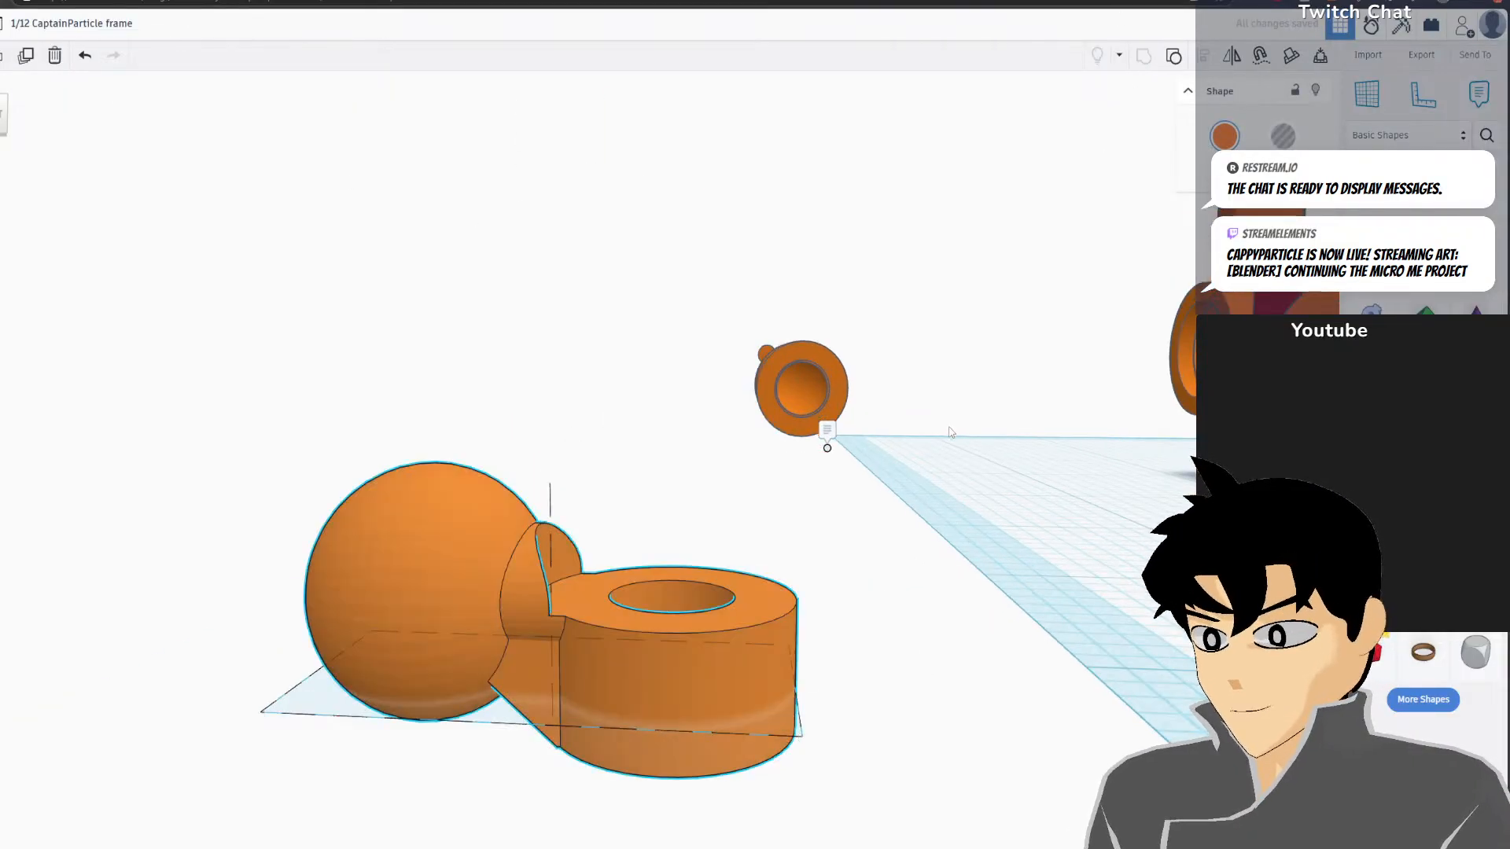
# Export only the selected hip joint as an STL file and save the download
pyautogui.moveTo(954, 429); pyautogui.dragTo(800, 480, button='right')
pyautogui.scroll(-3, 792, 398)
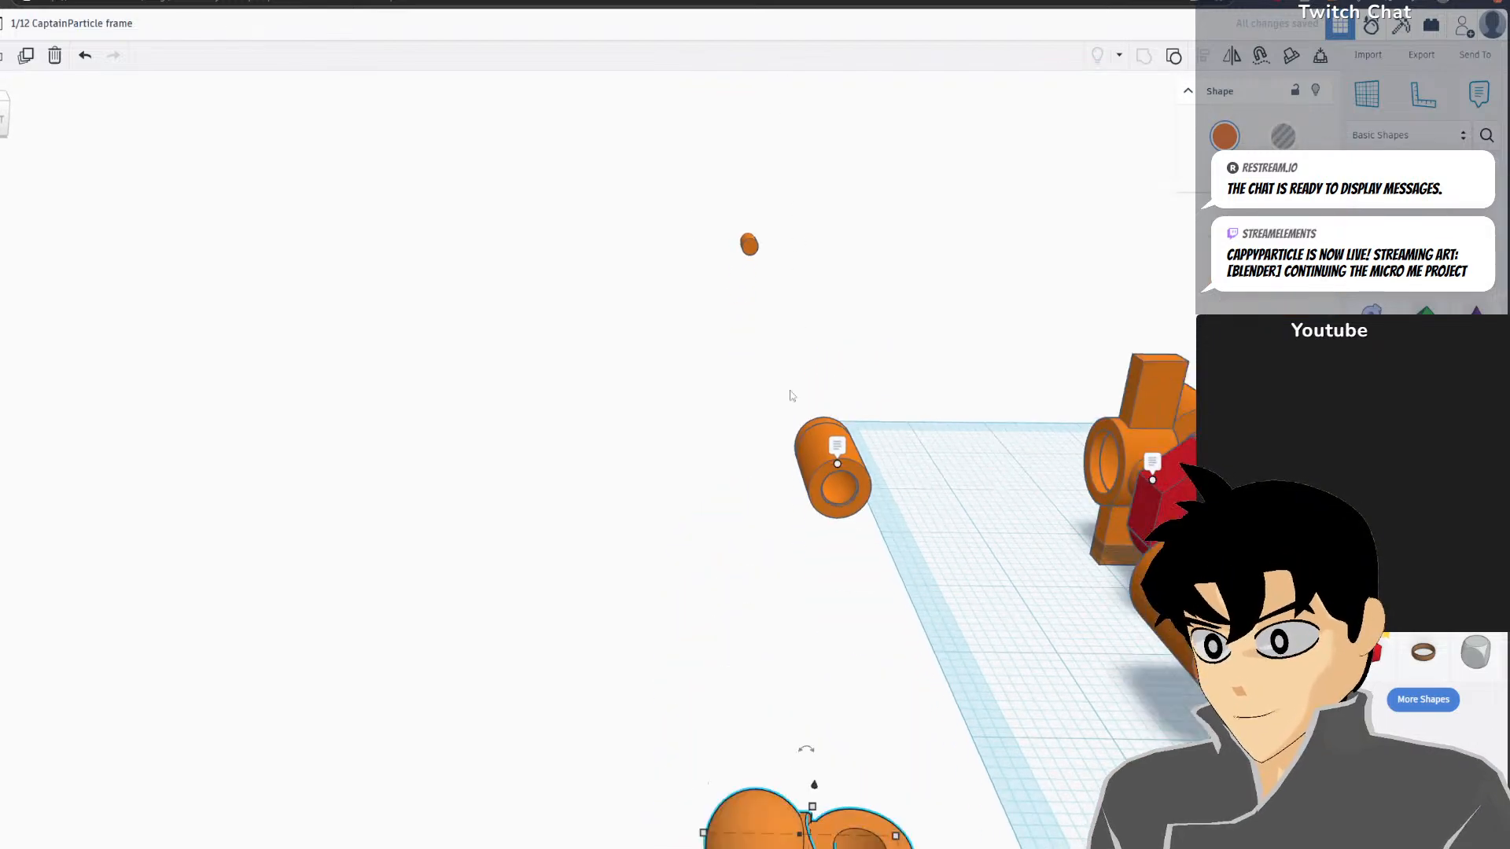
pyautogui.scroll(-2, 792, 533)
pyautogui.moveTo(796, 536); pyautogui.dragTo(751, 623, button='right')
pyautogui.moveTo(751, 624); pyautogui.dragTo(738, 240, button='middle')
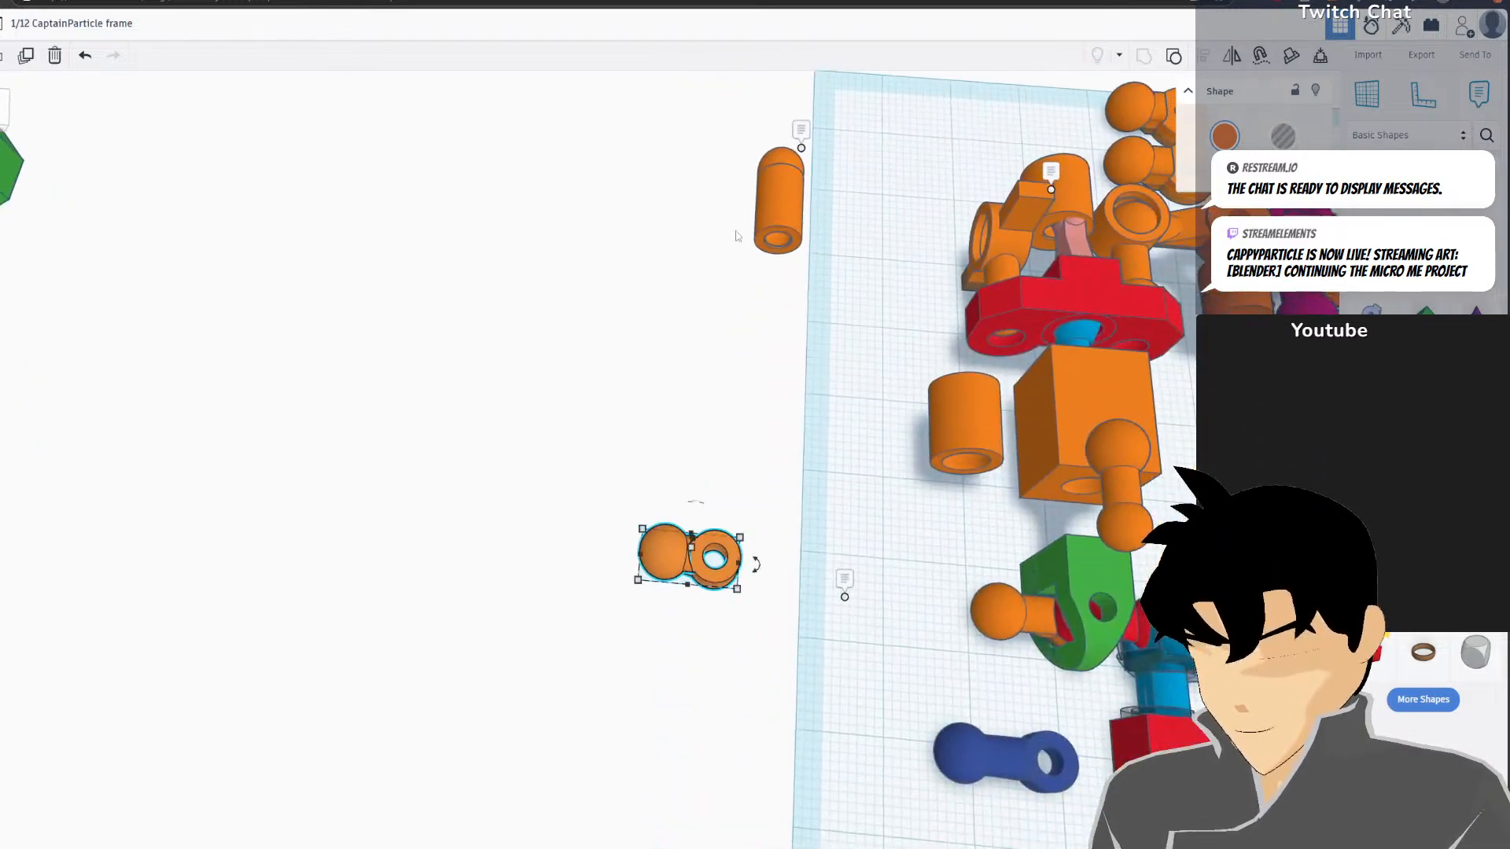
pyautogui.scroll(2, 738, 267)
pyautogui.scroll(3, 748, 538)
pyautogui.click(1421, 54)
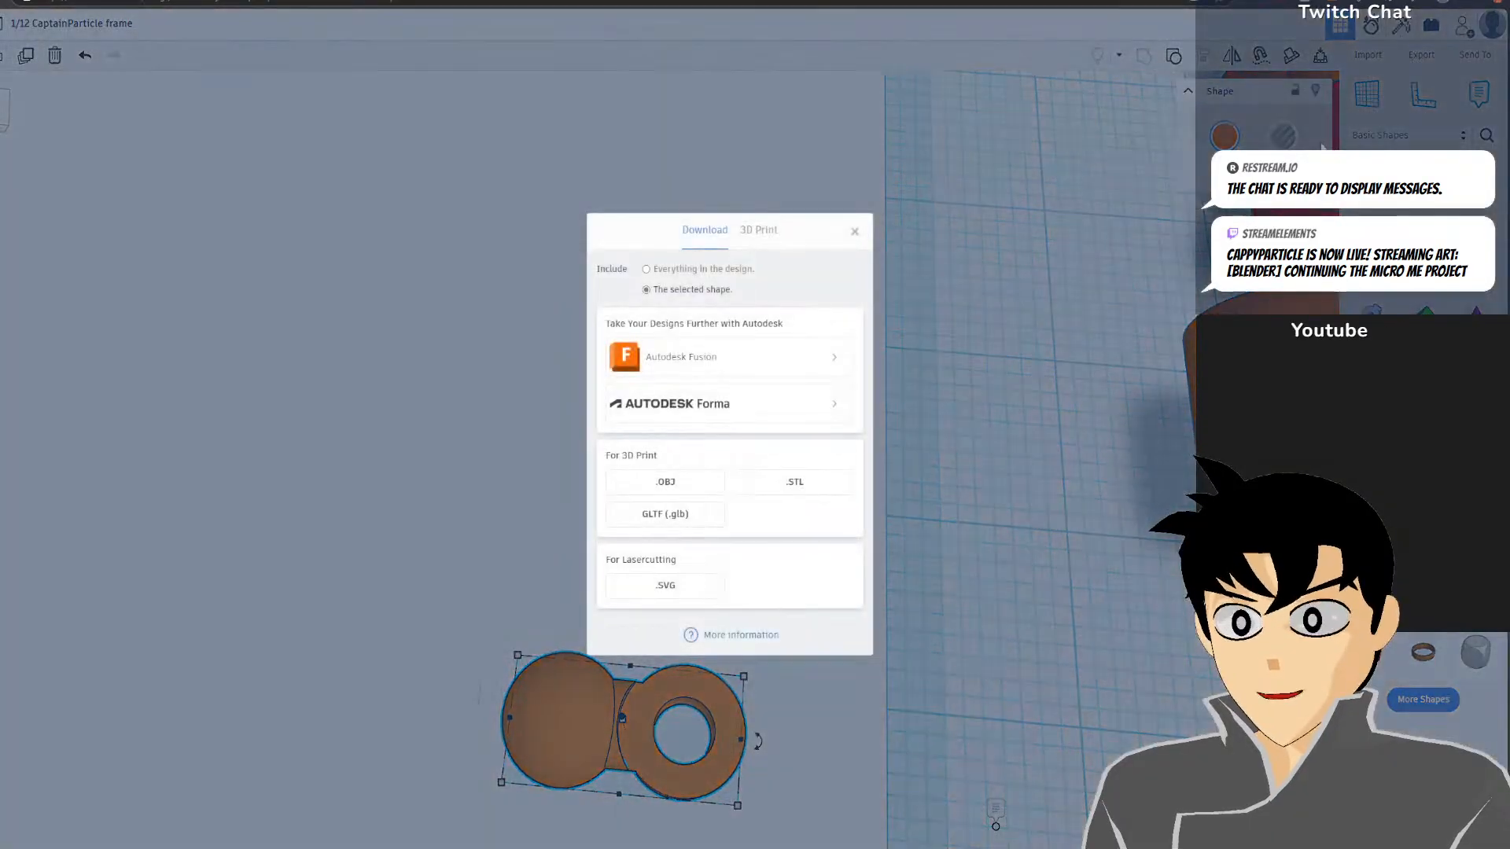
pyautogui.click(849, 481)
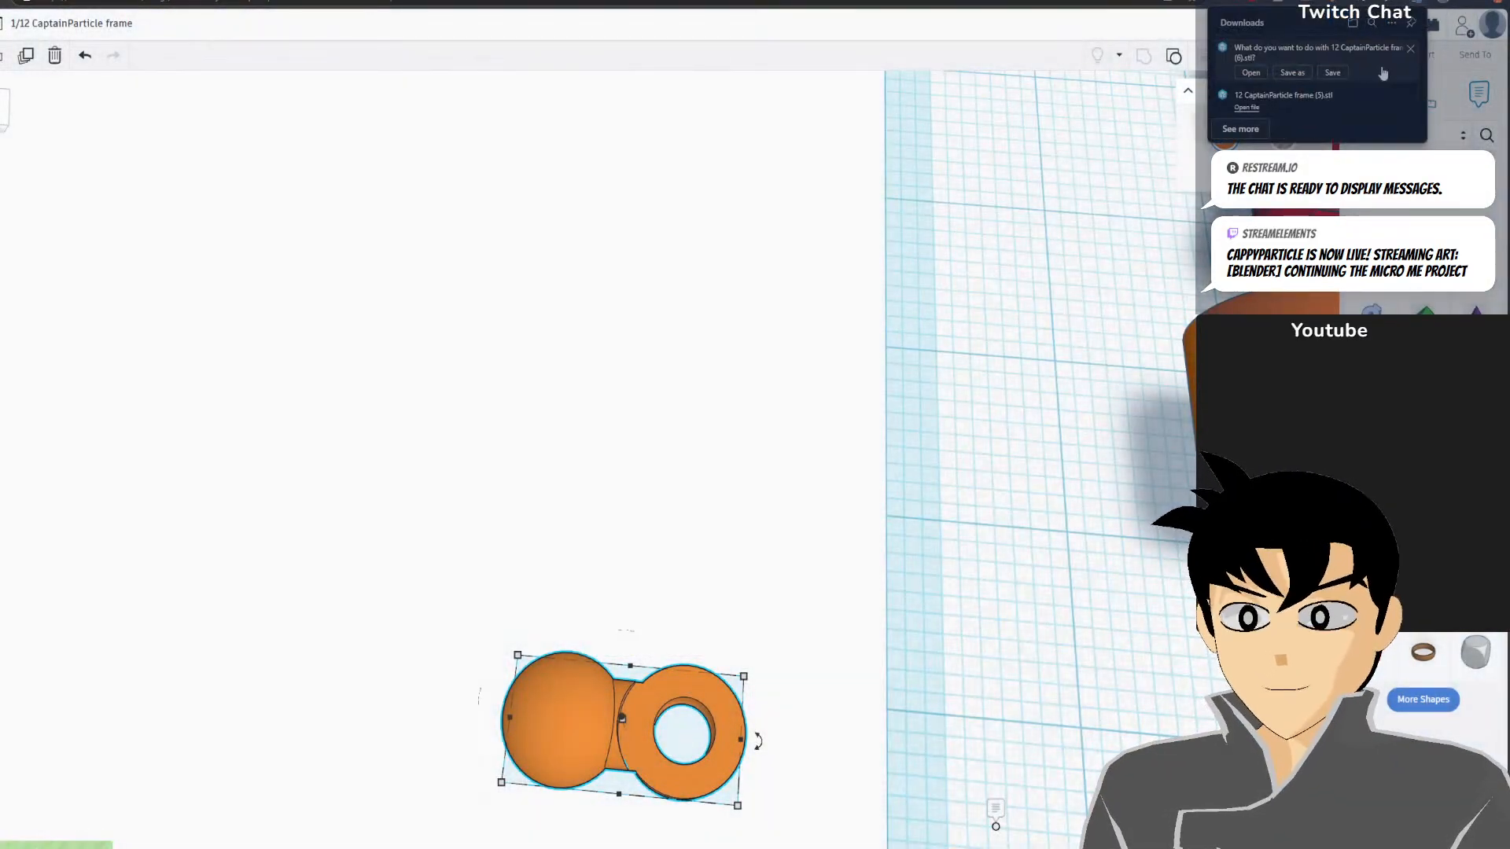
pyautogui.click(1333, 73)
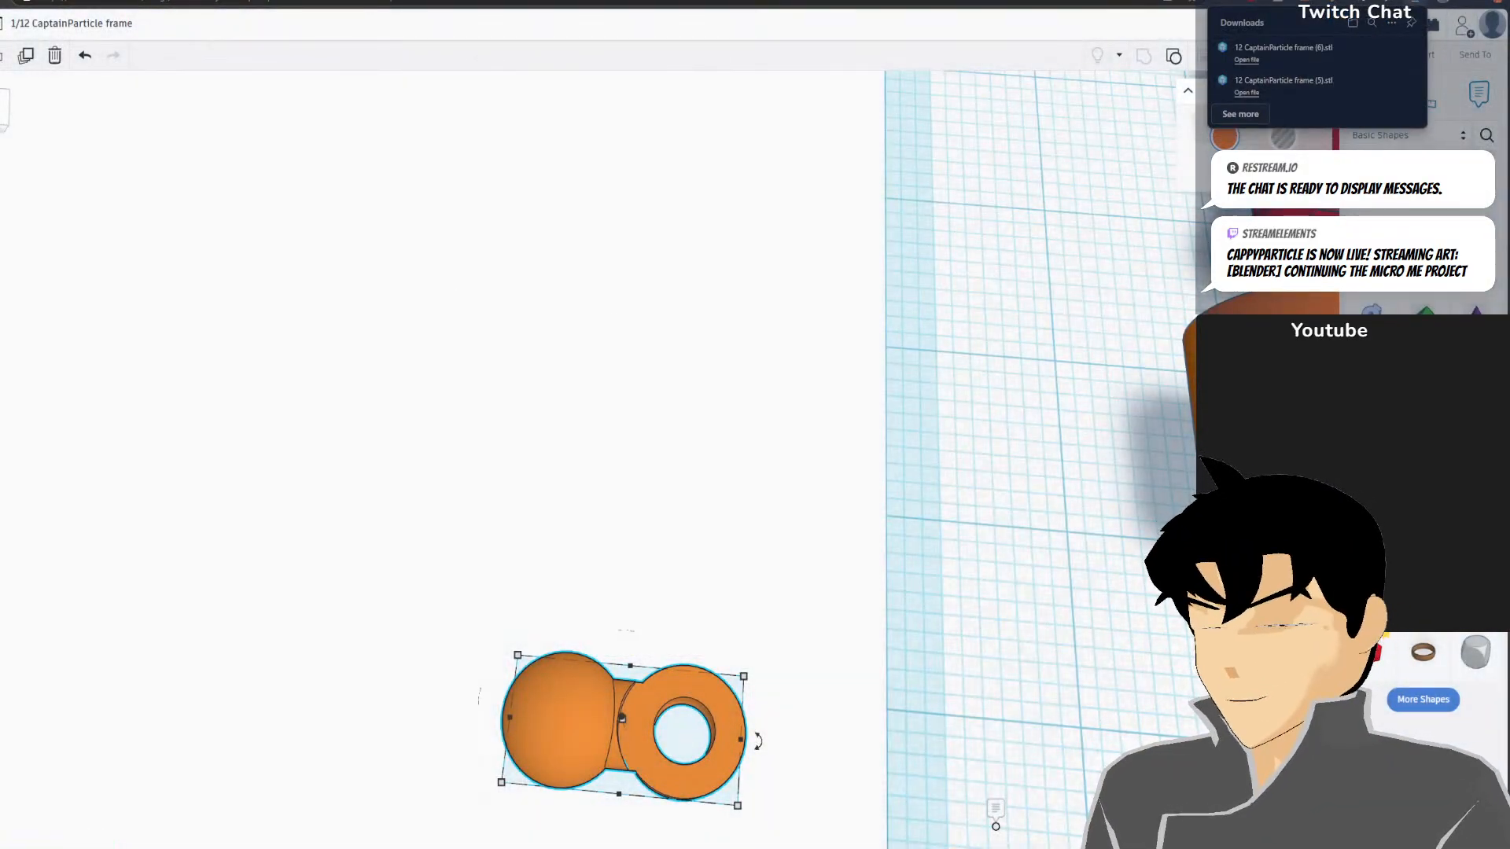
# Switch to Blender and set the newly imported hip joint's origin to its geometry, using the bounds center
pyautogui.hotkey('alt', 'Tab')
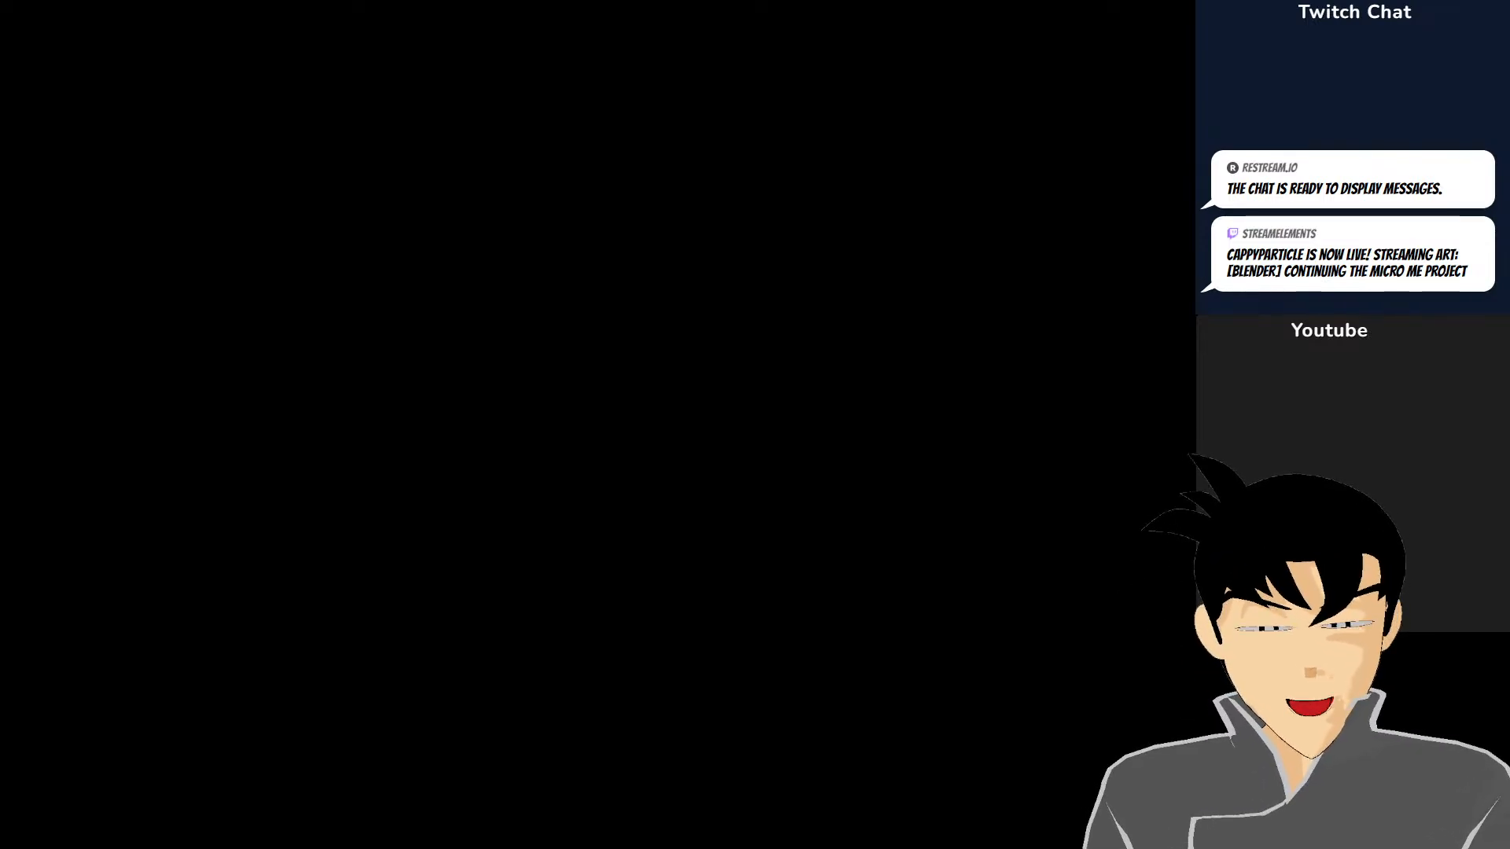
pyautogui.scroll(7, 886, 494)
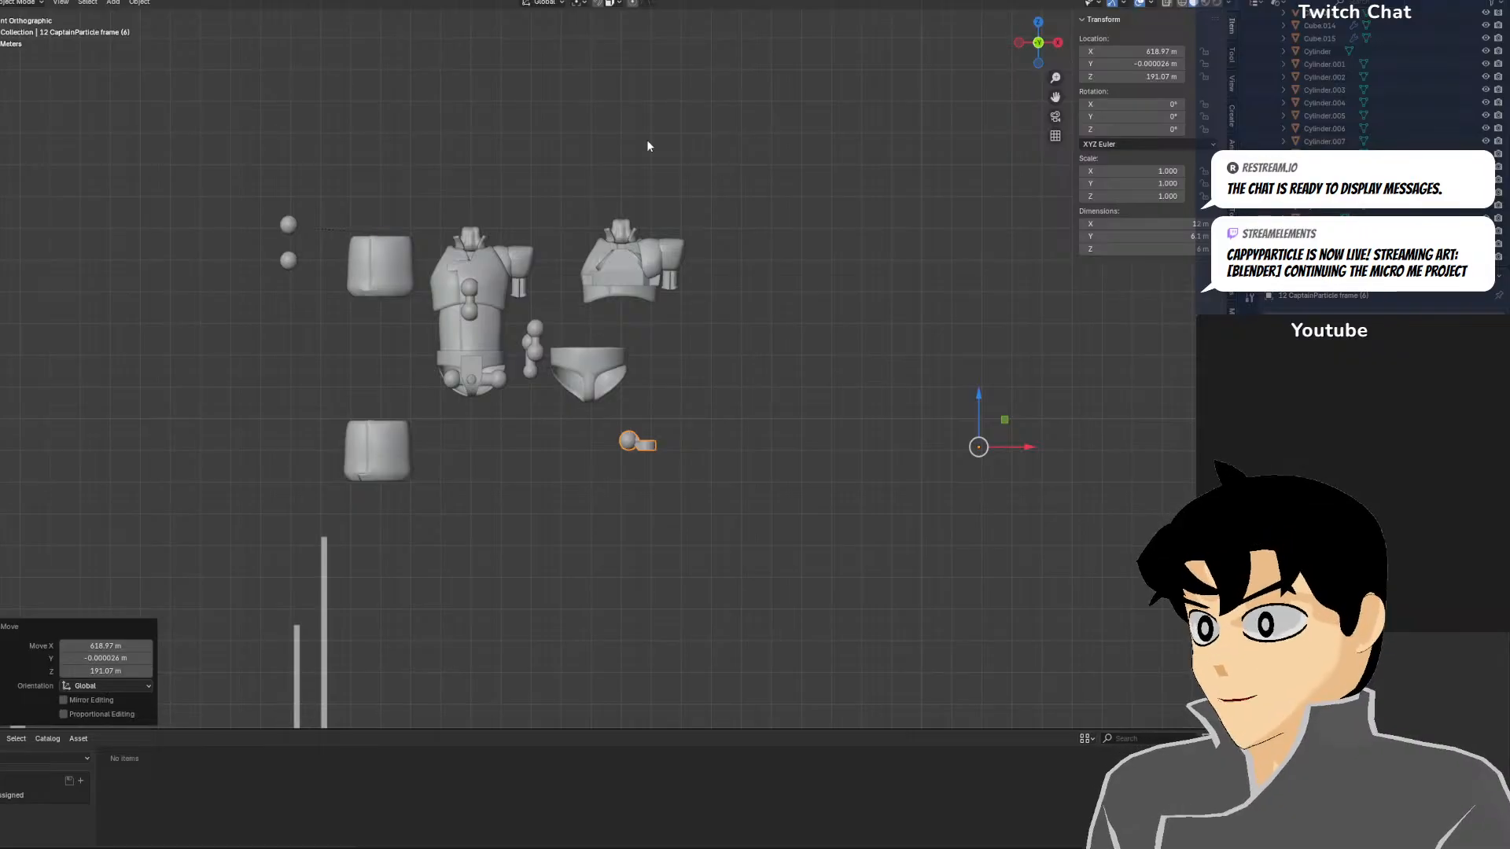
pyautogui.click(139, 3)
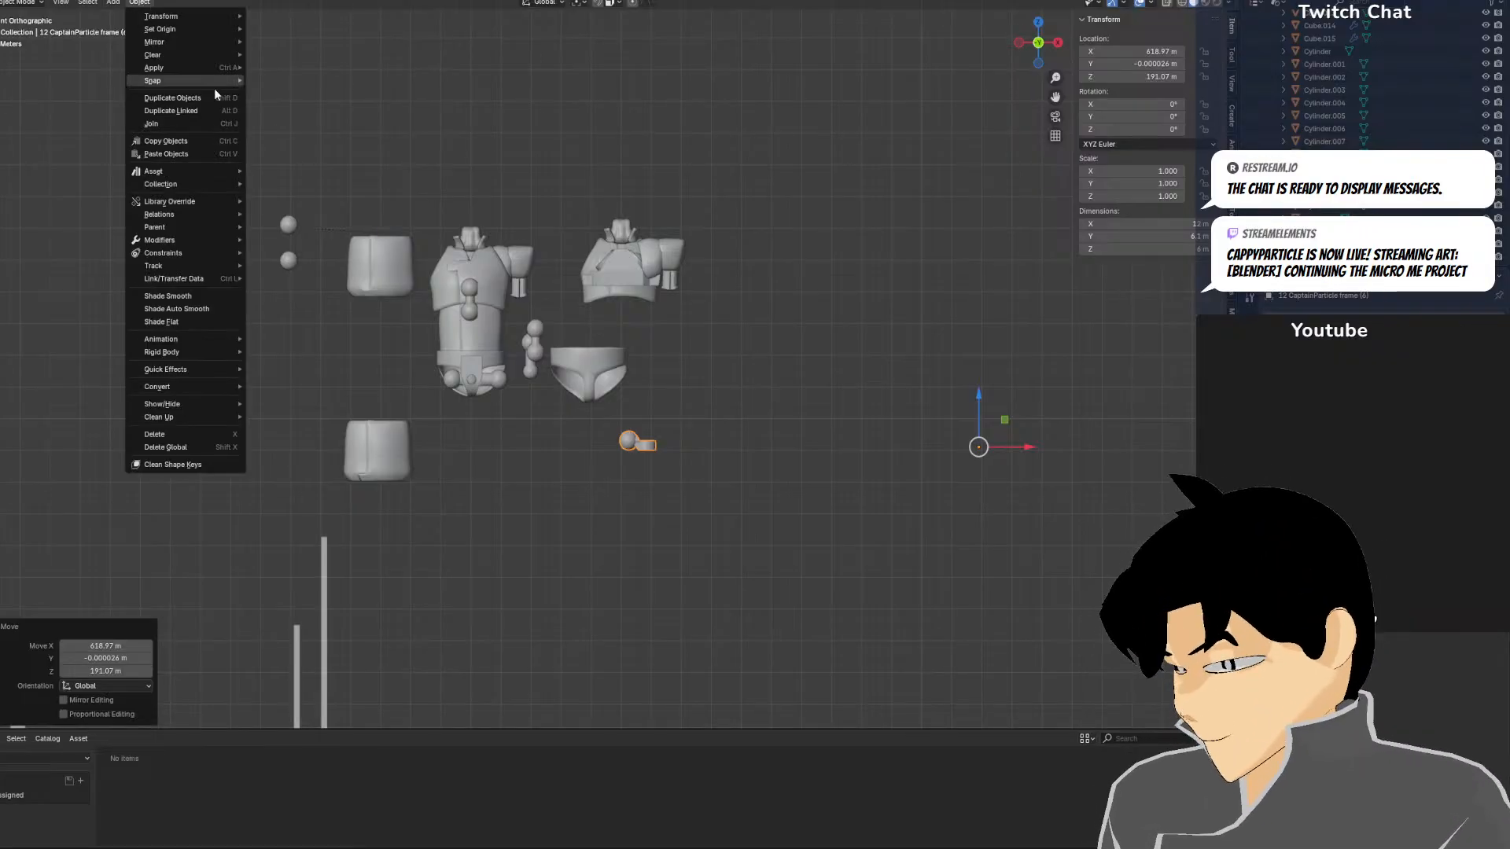
pyautogui.moveTo(175, 337)
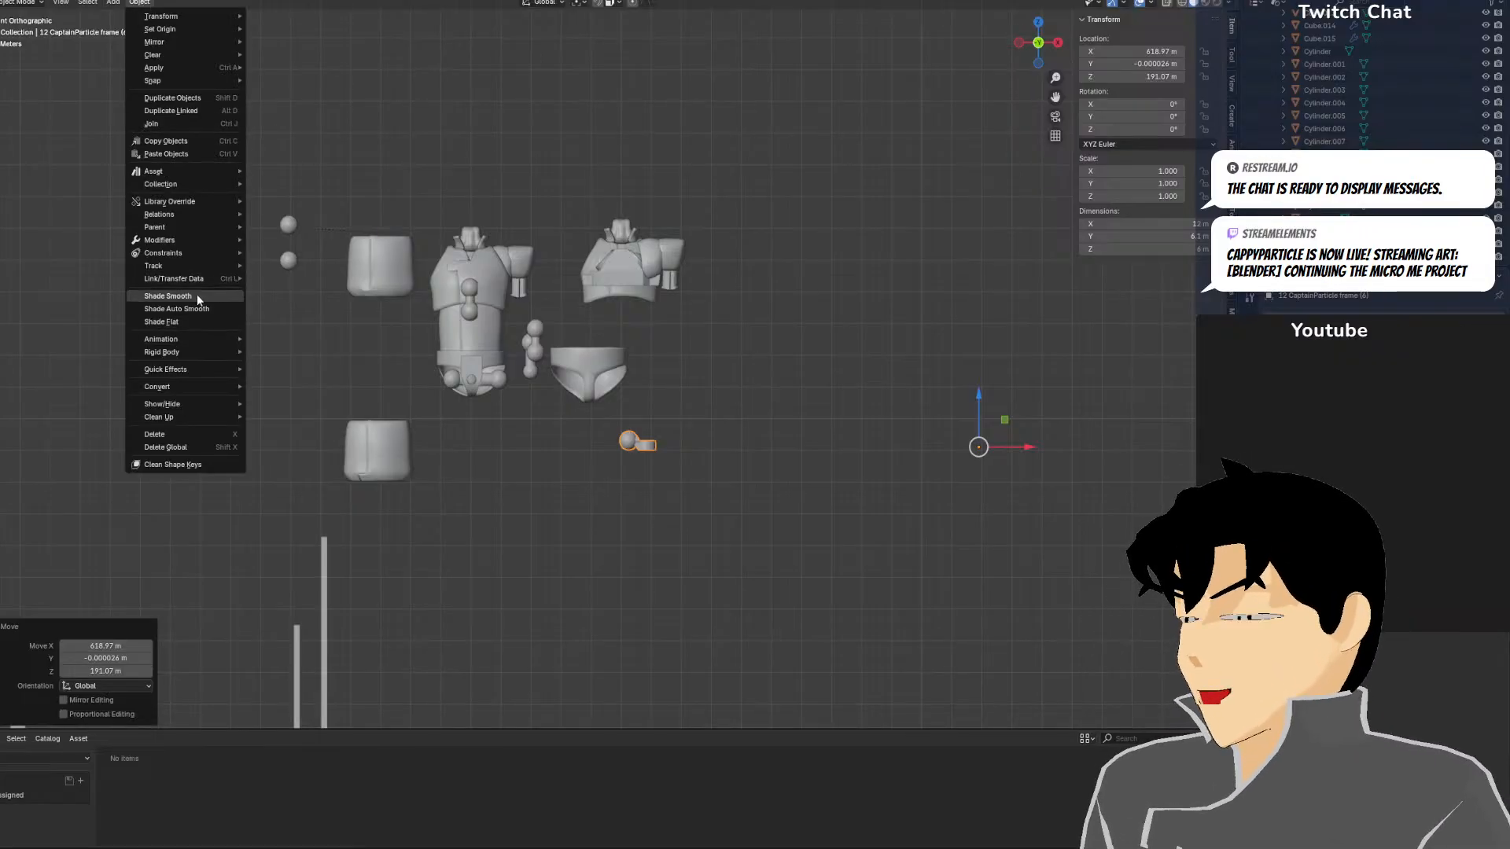
pyautogui.moveTo(230, 33)
pyautogui.click(285, 41)
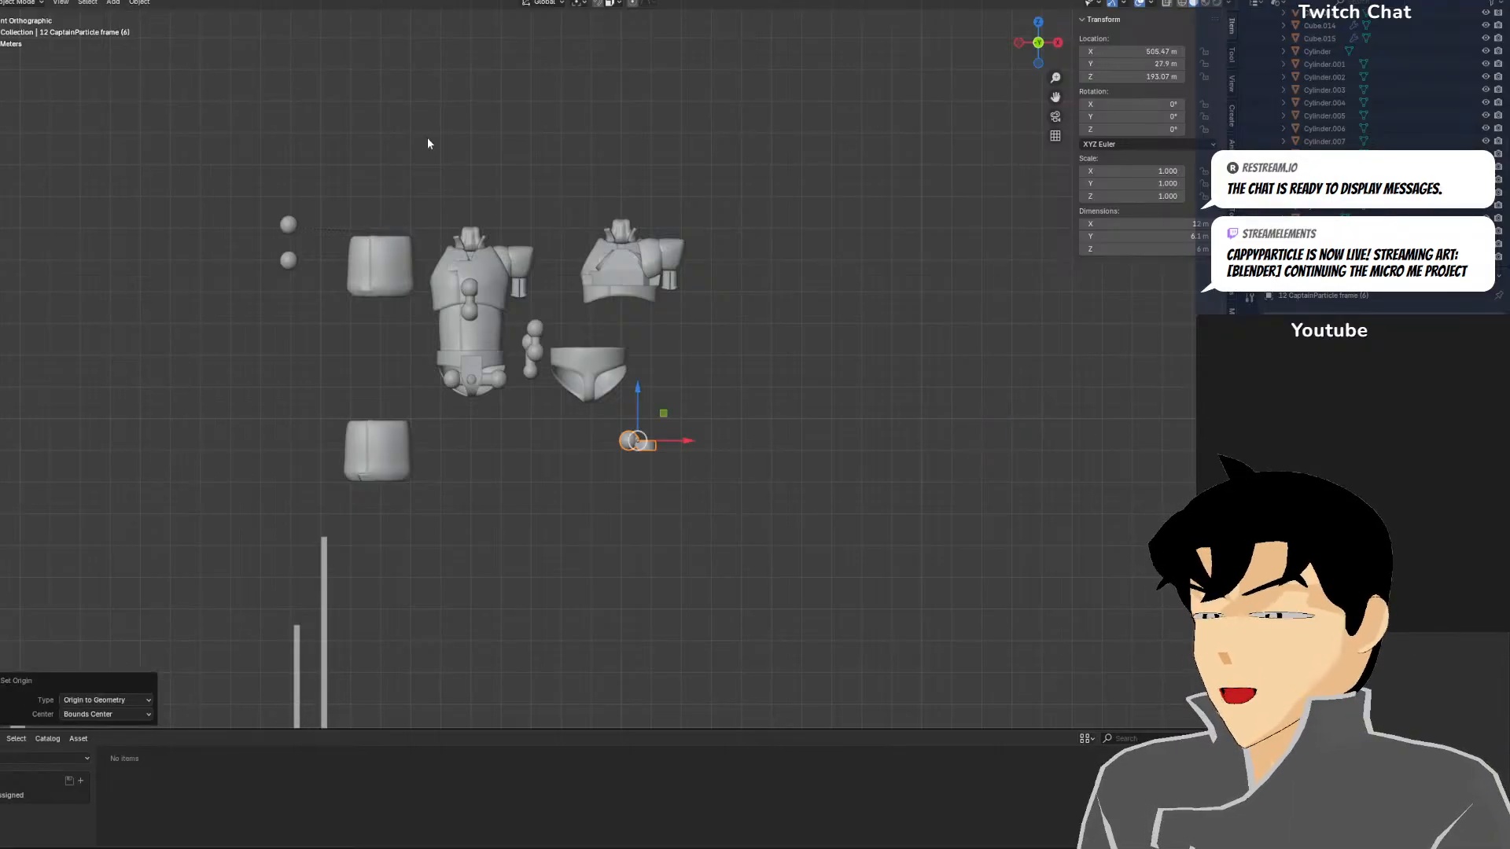
# Rotate the new hip joint 270° in the right orthographic view
pyautogui.scroll(5, 677, 399)
pyautogui.press('KP_3')
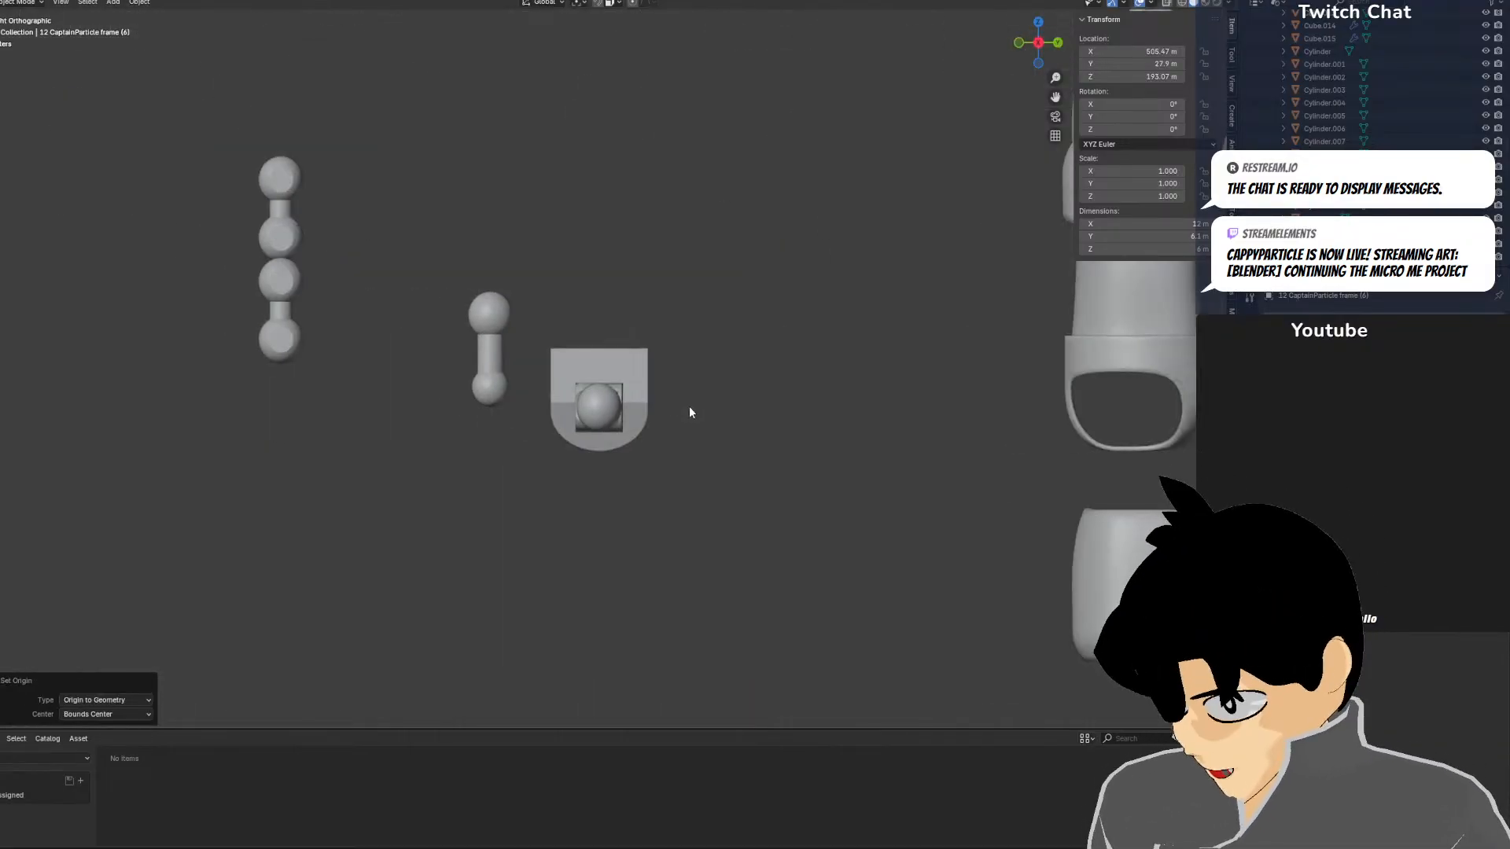
pyautogui.scroll(-5, 689, 406)
pyautogui.press('r')
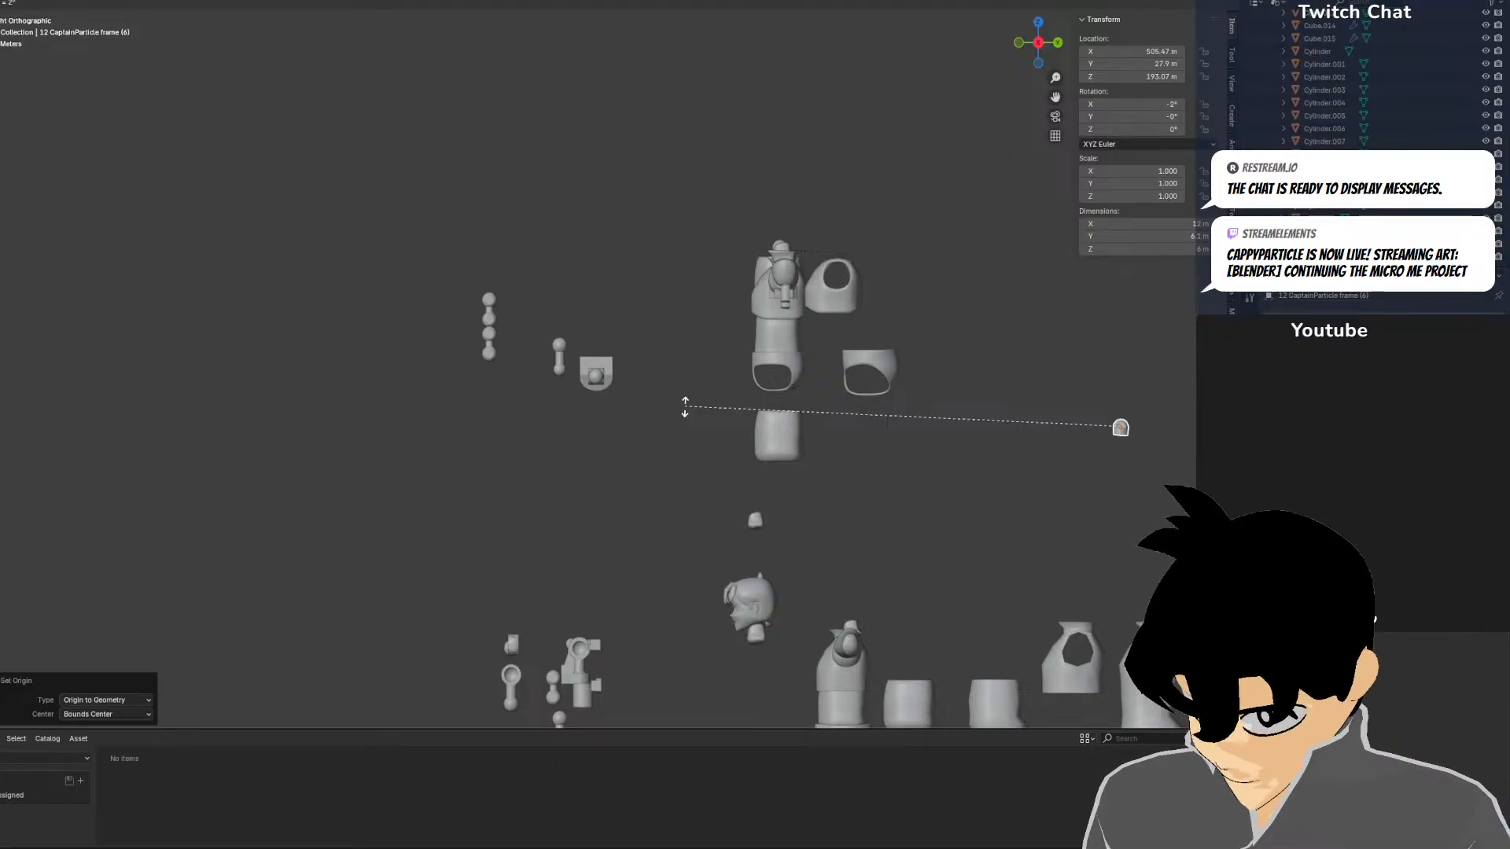
pyautogui.press('Return')
# Move the new hip joint in the front view until it lines up roughly with the pelvis hinge
pyautogui.press('KP_1')
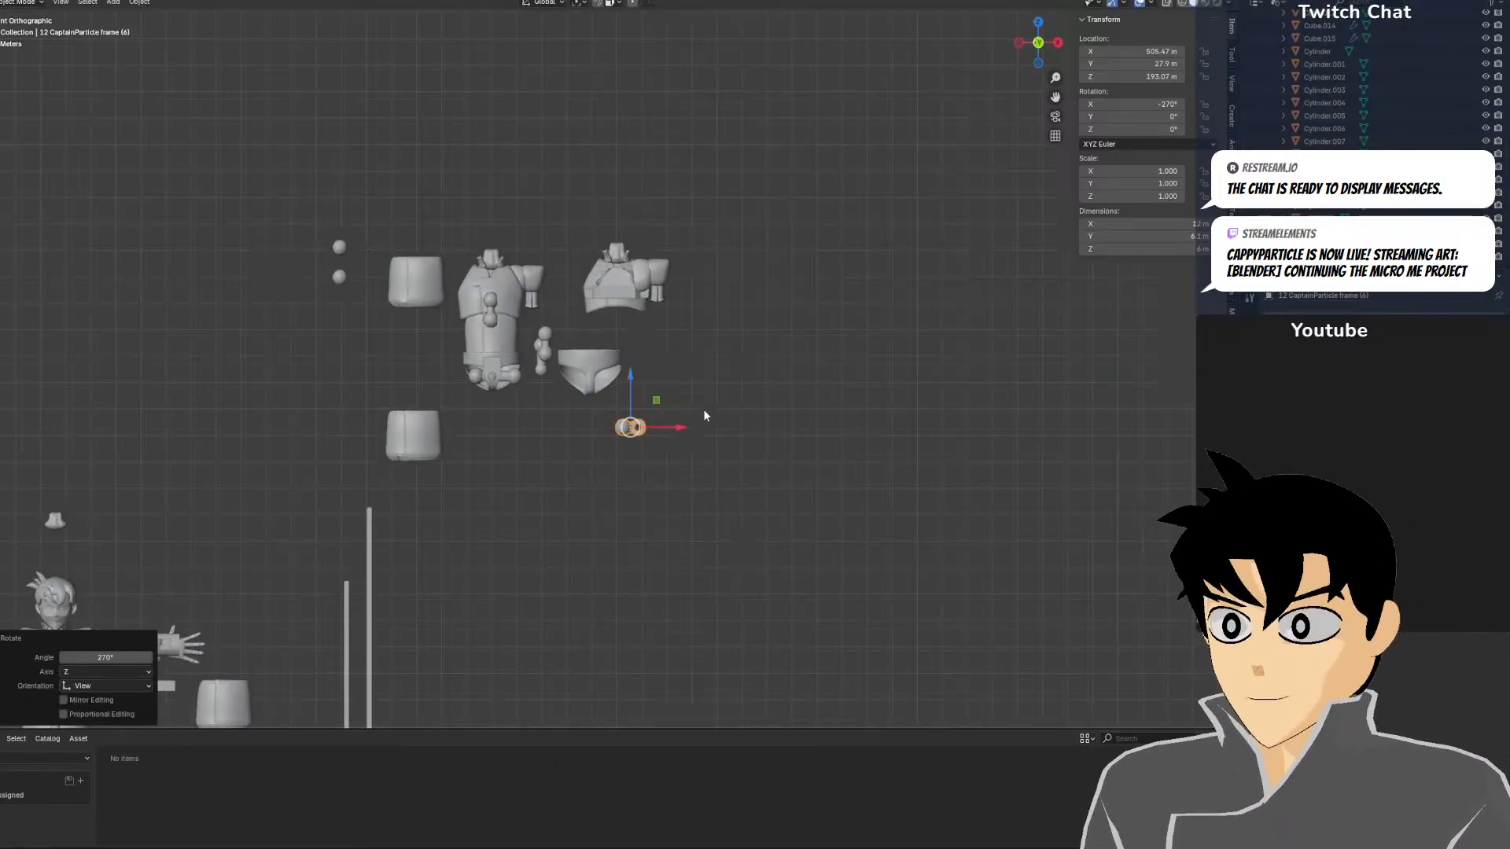
pyautogui.scroll(4, 560, 200)
pyautogui.scroll(2, 560, 206)
pyautogui.press('g')
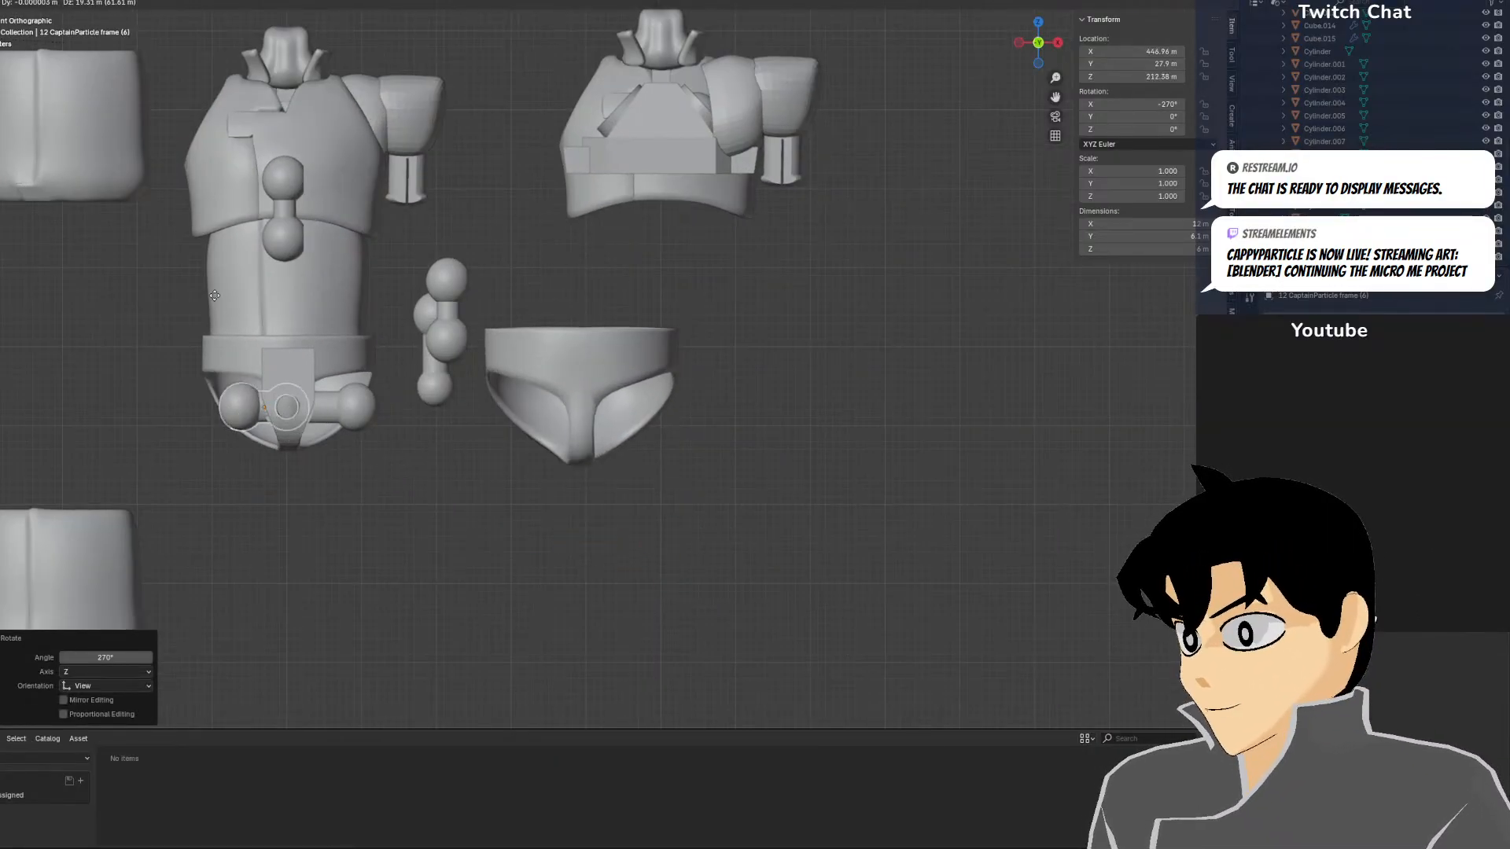
# Select the previous version of the hip joint in the pelvis hinge and delete it
pyautogui.click(268, 402)
pyautogui.press('KP_Decimal')
pyautogui.press('g')
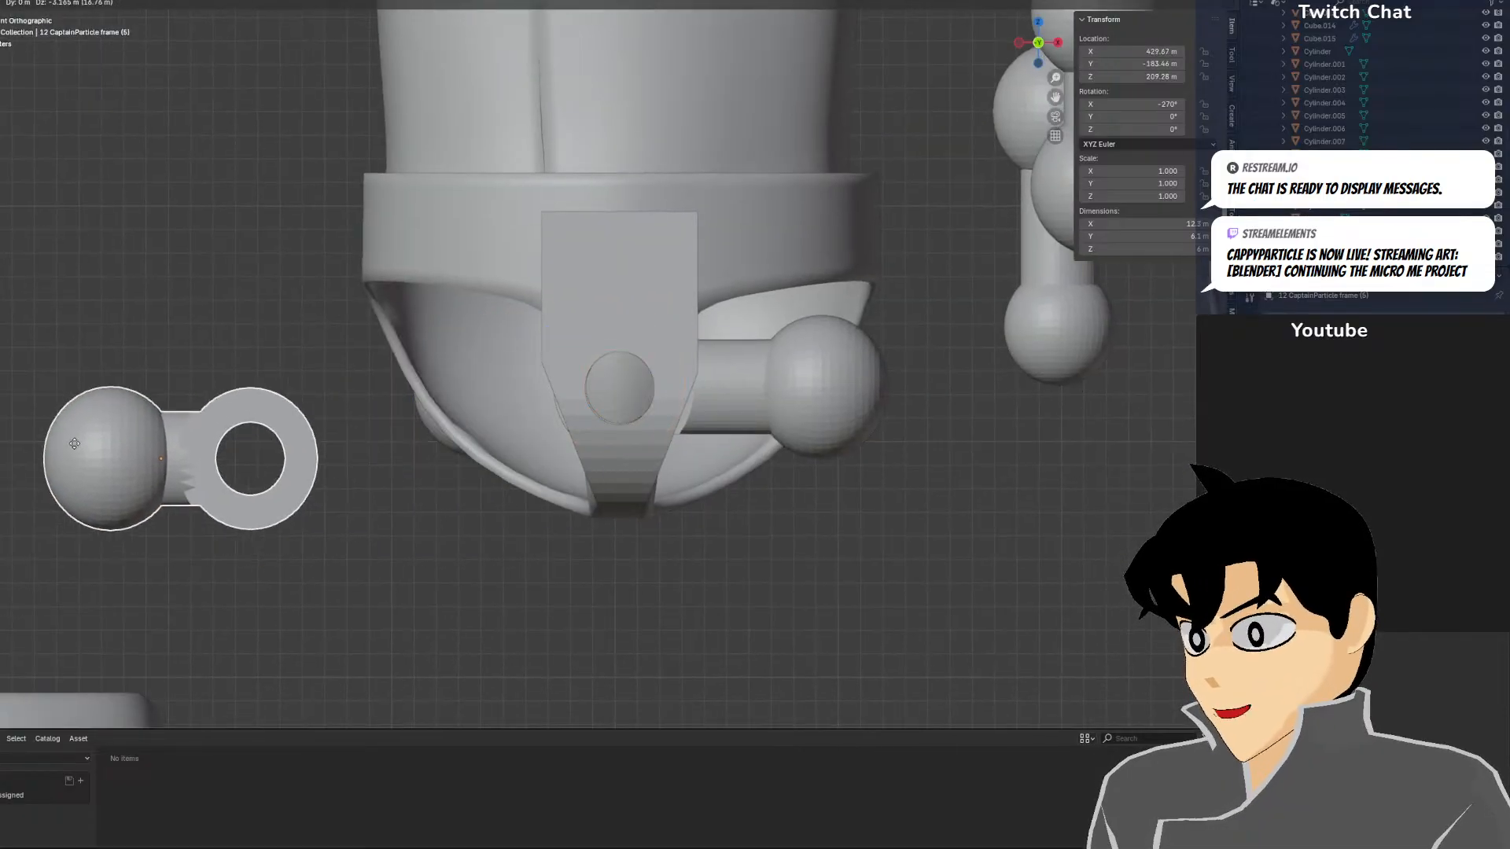
pyautogui.rightClick(79, 372)
pyautogui.moveTo(578, 465); pyautogui.dragTo(655, 465, button='middle')
pyautogui.scroll(-3, 654, 465)
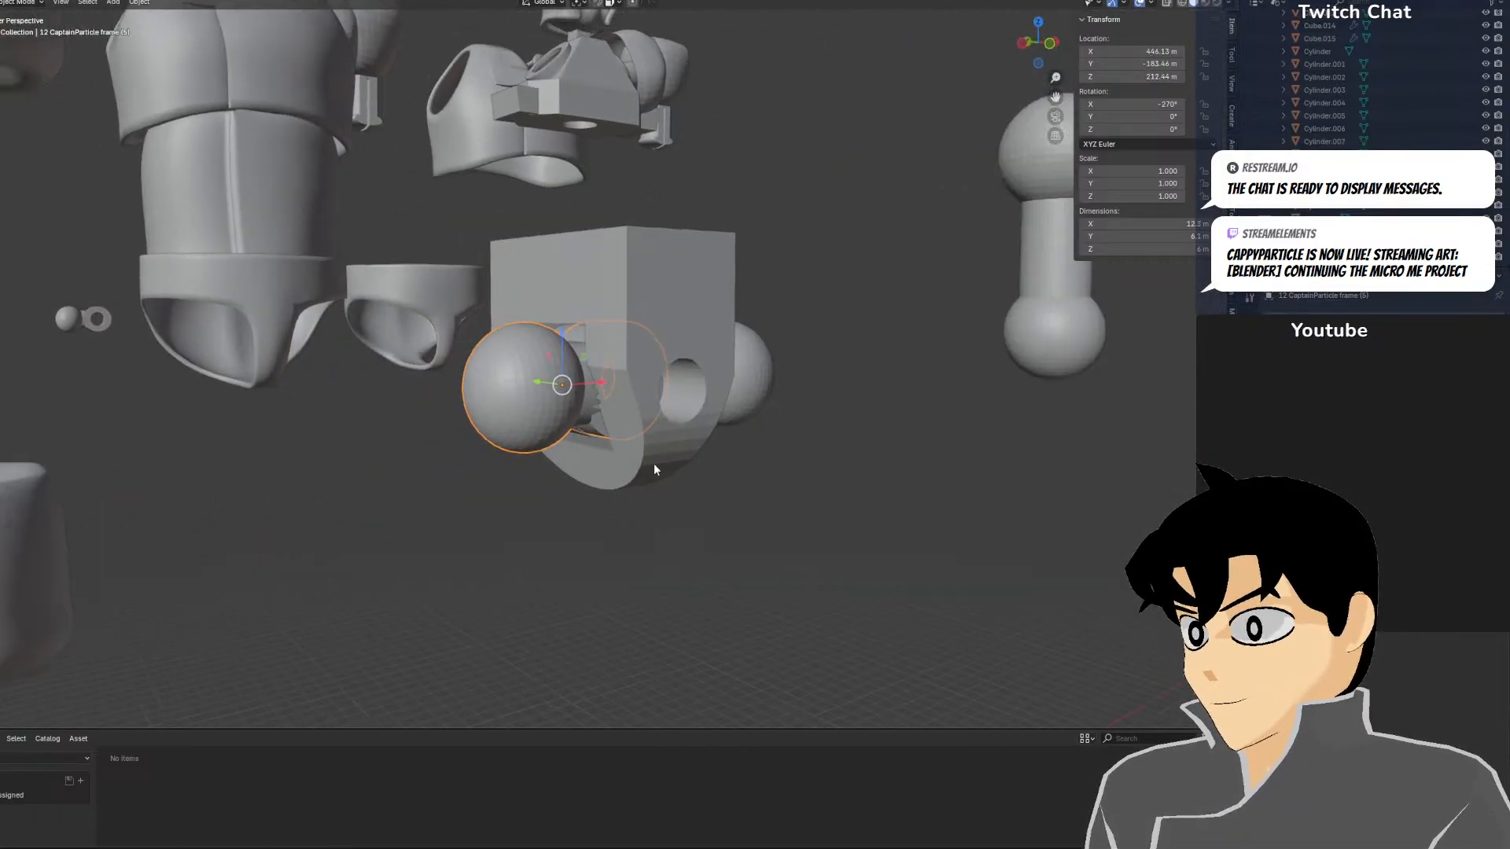
pyautogui.press('Delete')
# Select the new hip joint and move it about -210.88 m along Y into the depth of the pelvis hinge
pyautogui.click(113, 322)
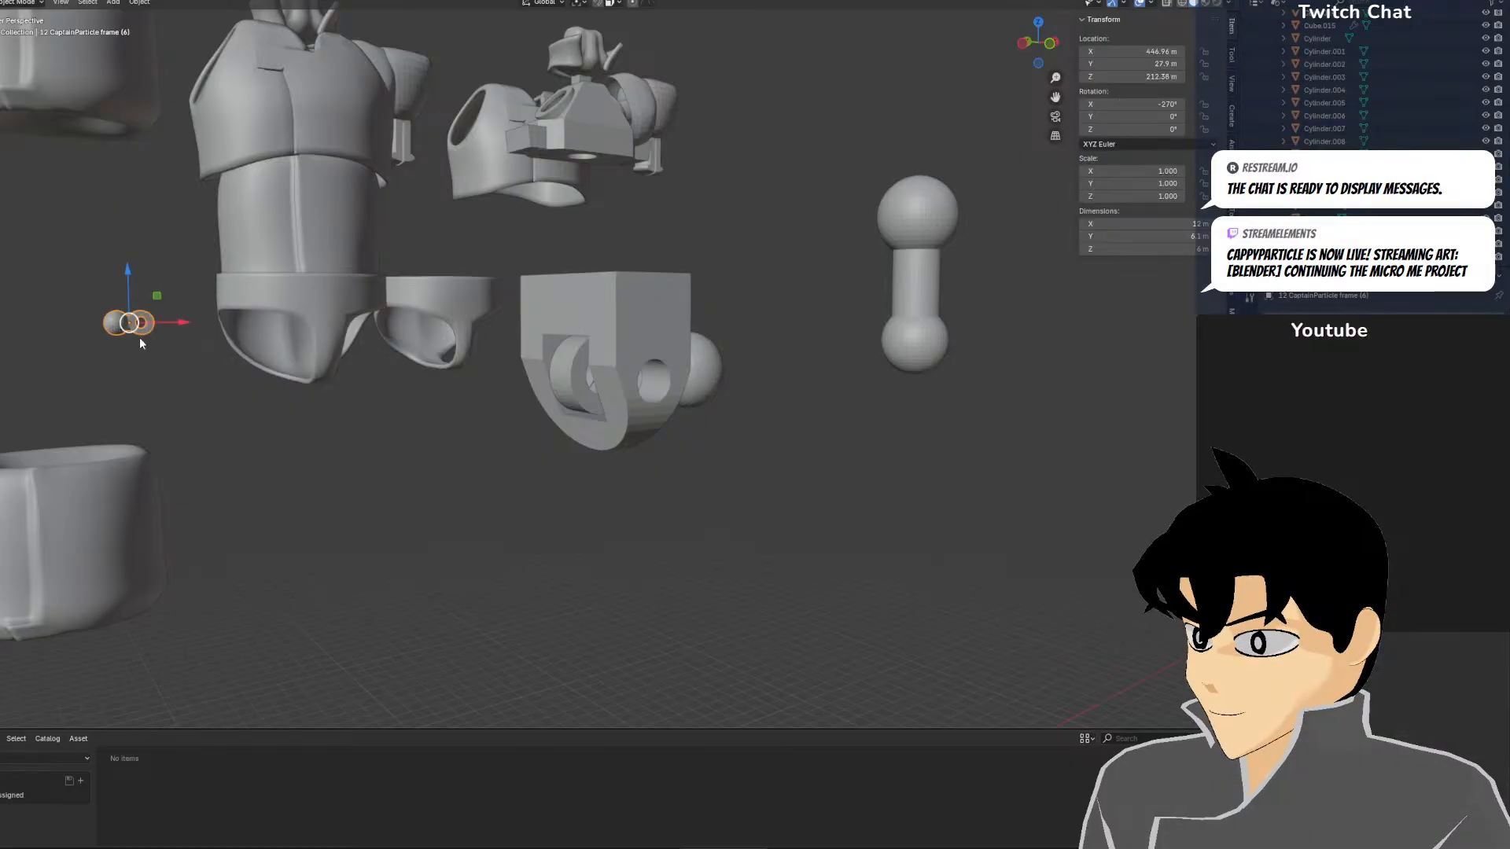
pyautogui.moveTo(140, 337); pyautogui.dragTo(146, 360, button='middle')
pyautogui.scroll(-4, 146, 361)
pyautogui.press('g')
pyautogui.press('y')
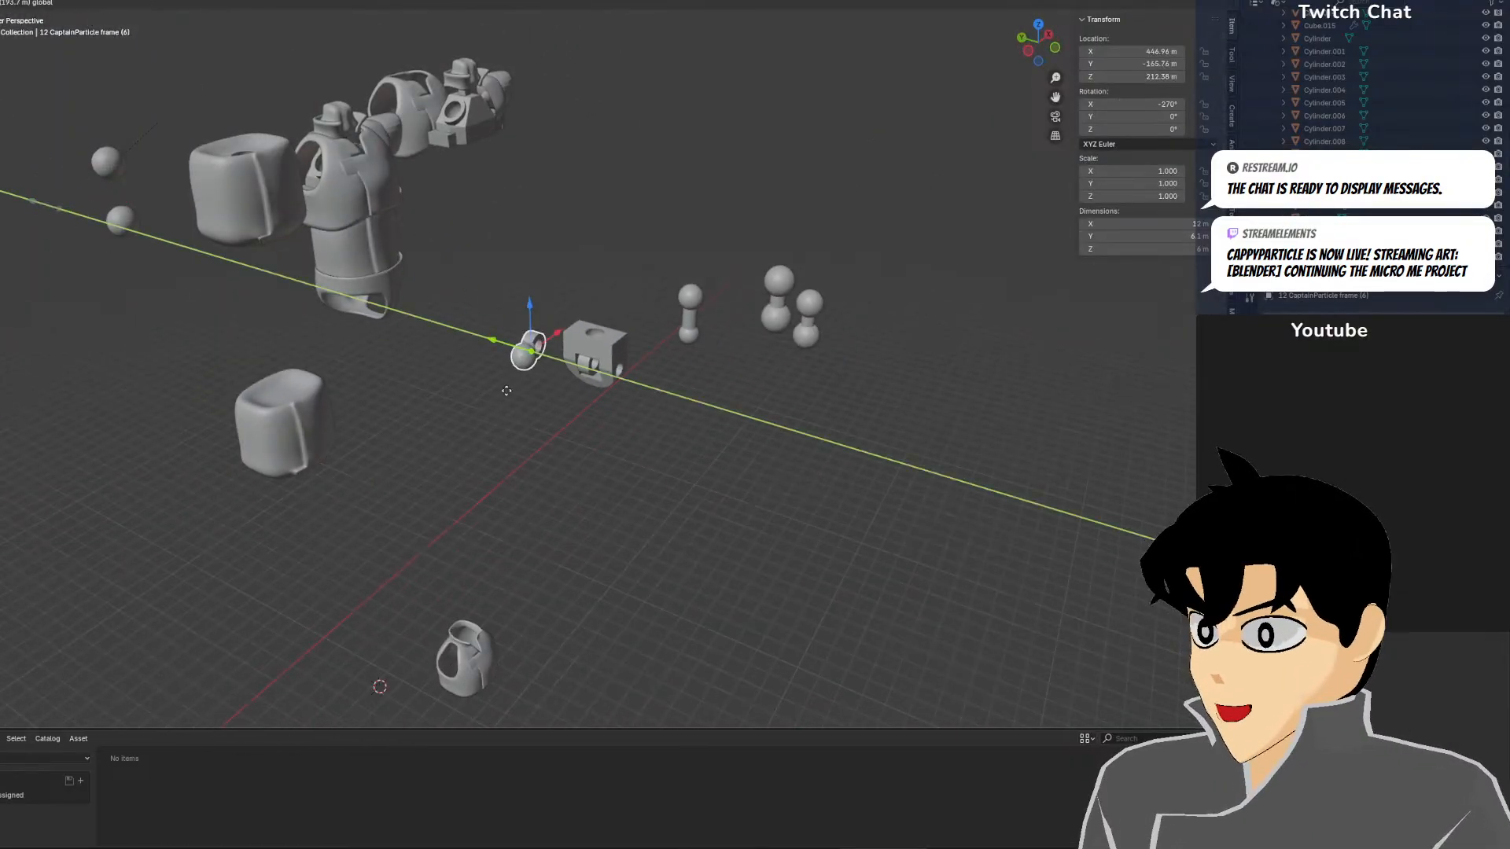
pyautogui.click(549, 405)
# Nudge the new hip joint in the front view about 0.34 m in X and -0.09 m in Z to fit the hinge
pyautogui.press('KP_1')
pyautogui.scroll(10, 548, 408)
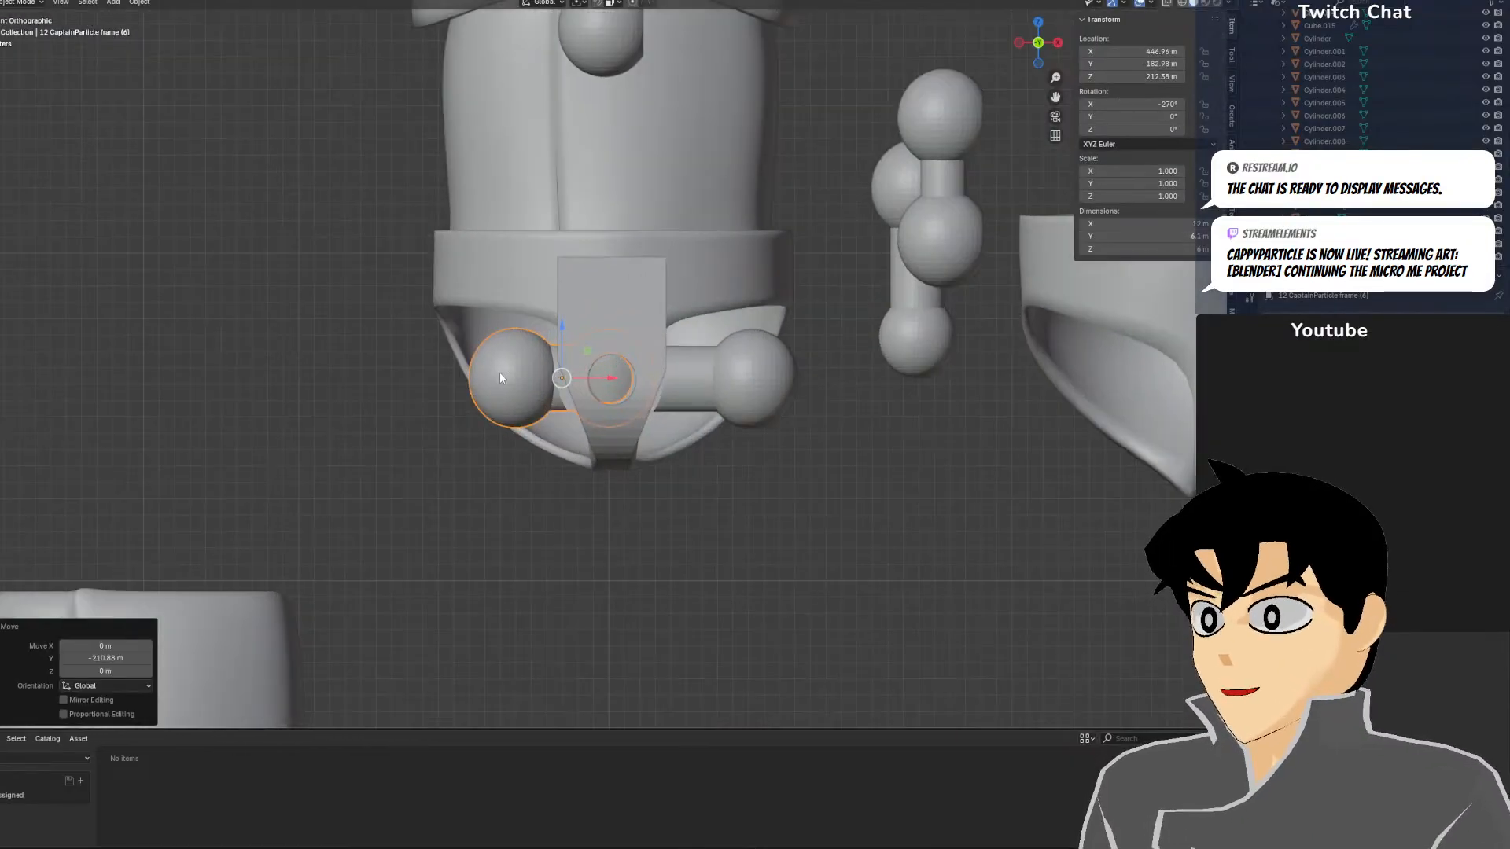
pyautogui.press('g')
pyautogui.click(453, 381)
pyautogui.scroll(-2, 510, 386)
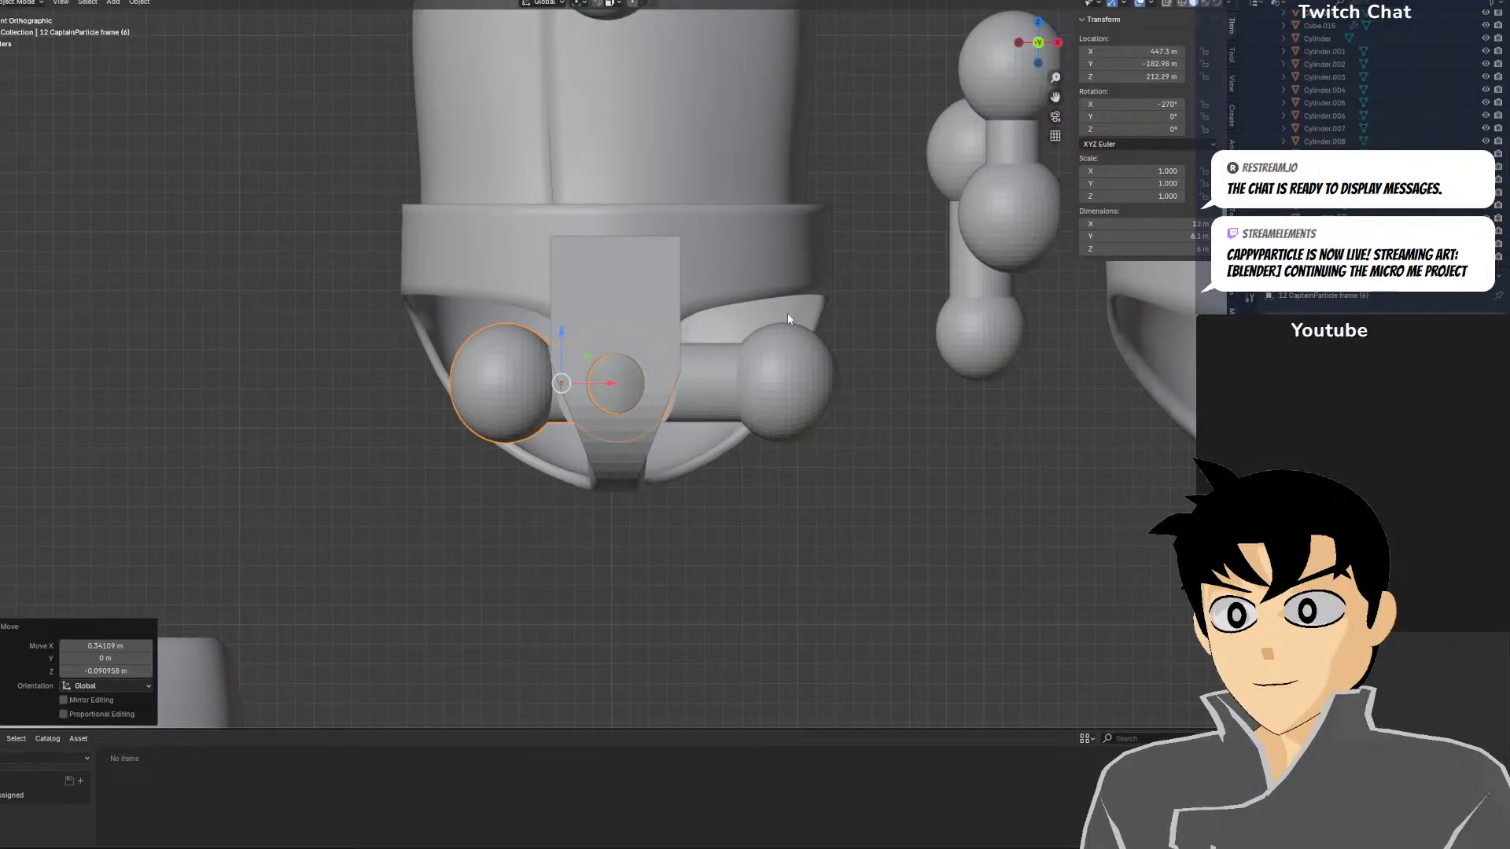
# Delete the old, longer hip ball joint on the opposite side of the pelvis hinge
pyautogui.click(790, 373)
pyautogui.press('g')
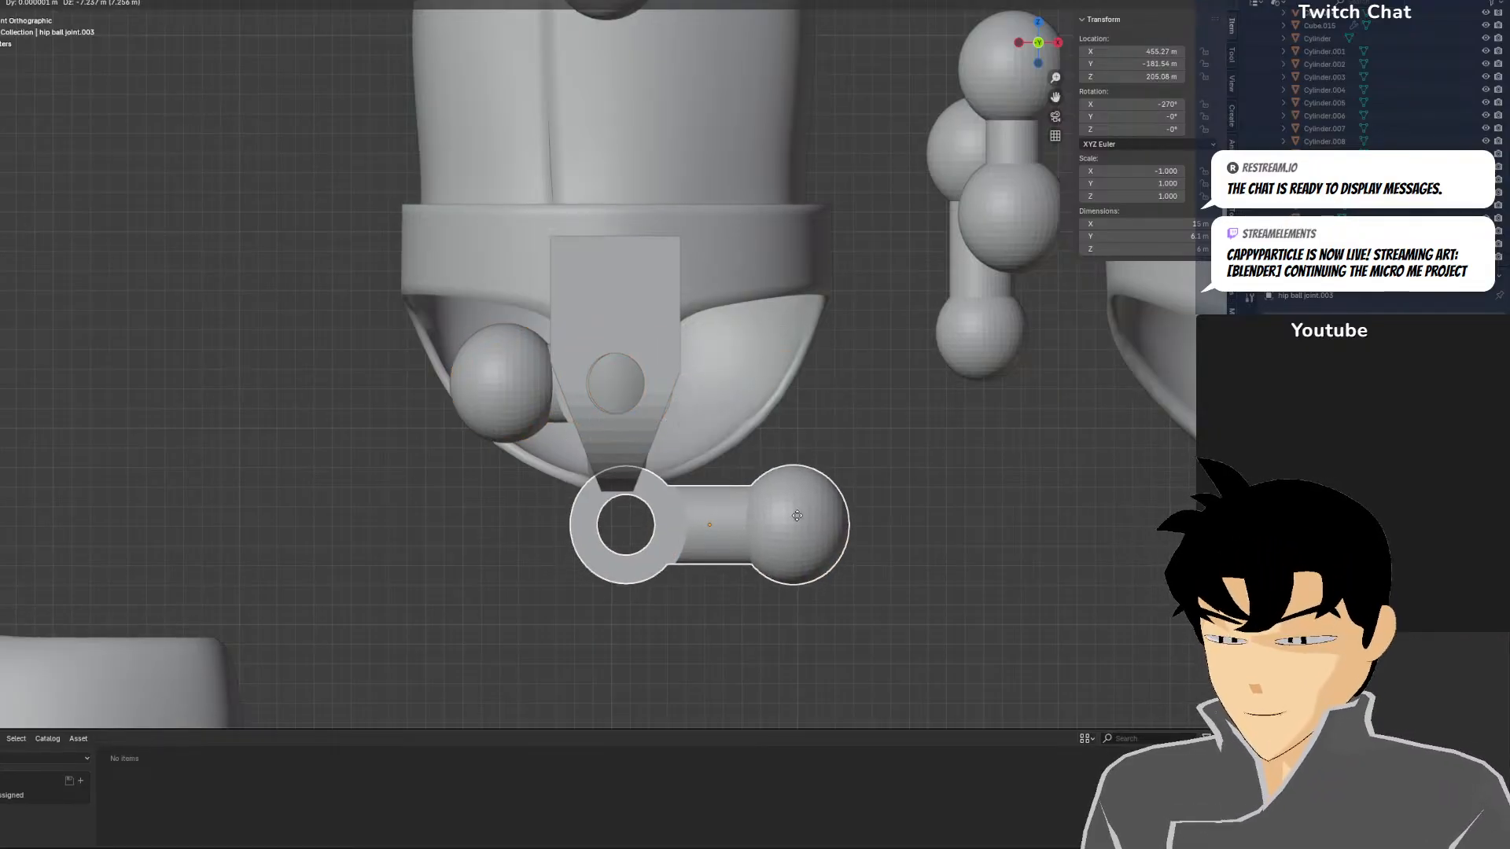
pyautogui.rightClick(753, 536)
pyautogui.press('Delete')
# Duplicate the new hip joint in place and rotate the copy 180° in the front view
pyautogui.click(545, 388)
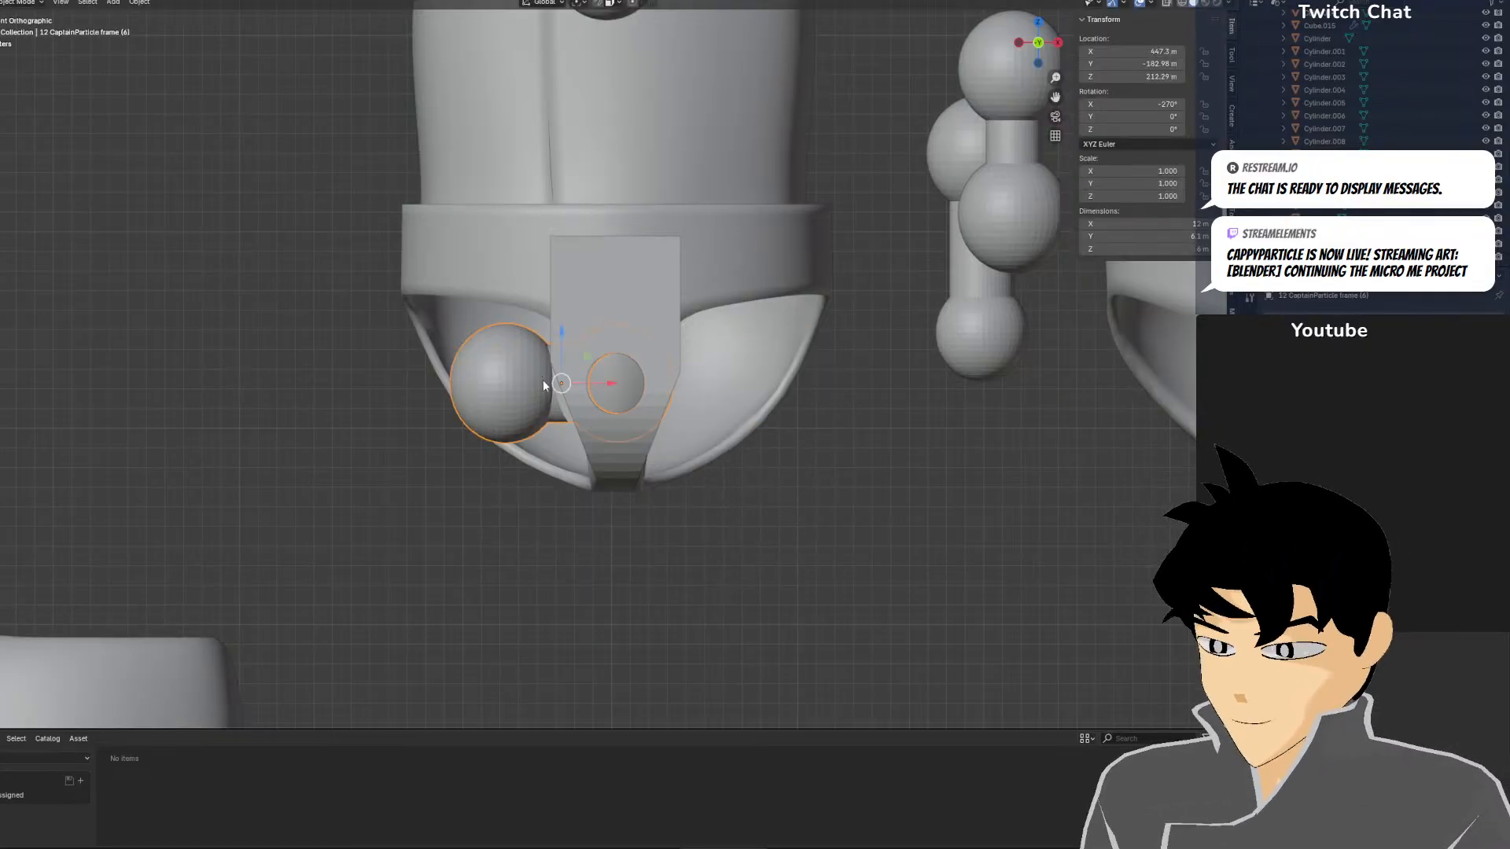
pyautogui.hotkey('shift', 'd')
pyautogui.rightClick(625, 423)
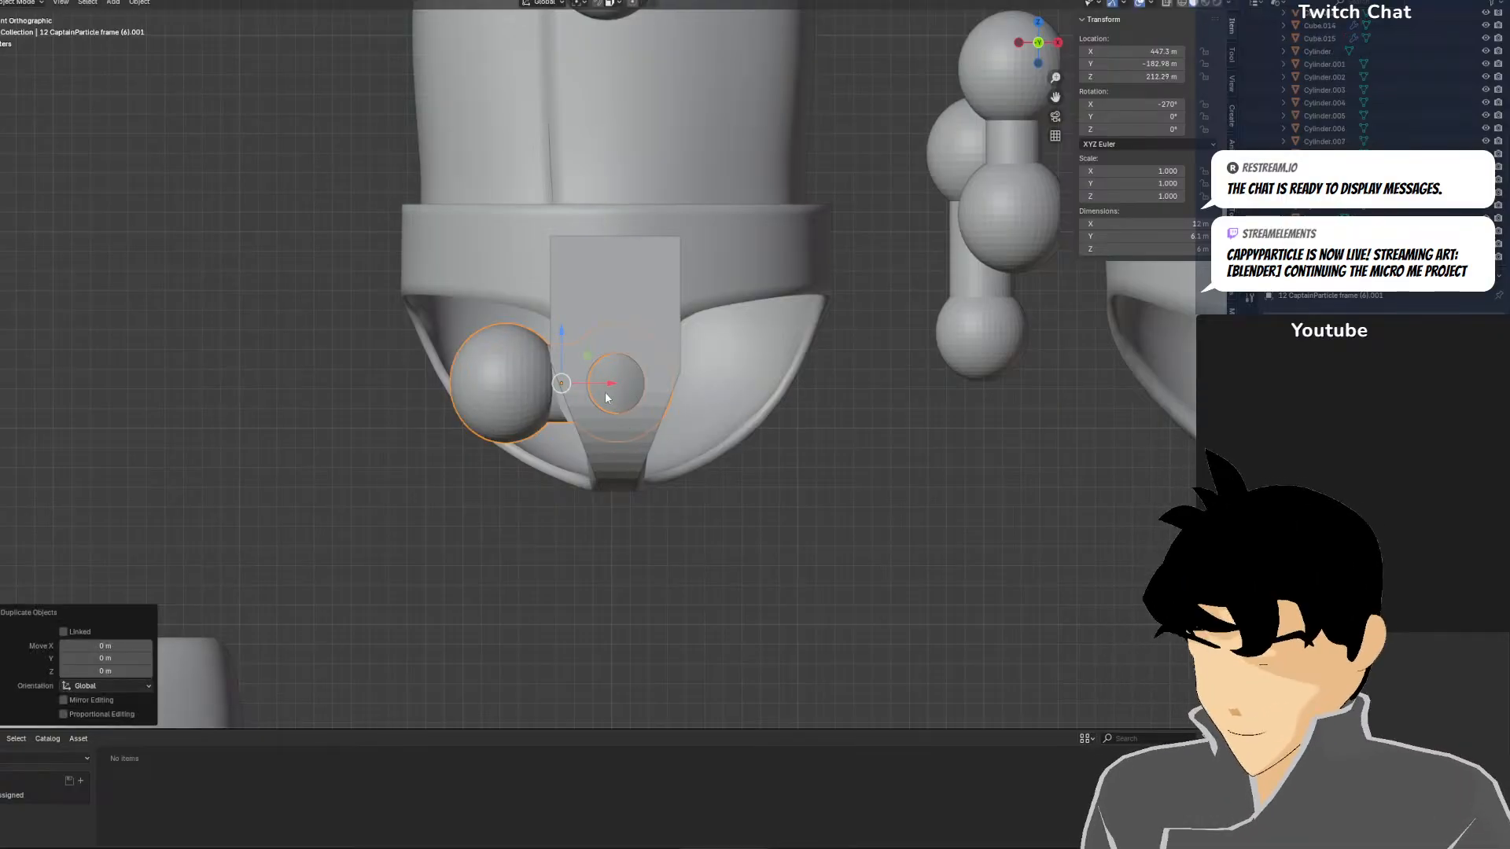
pyautogui.write('r')
pyautogui.write('180')
pyautogui.press('Return')
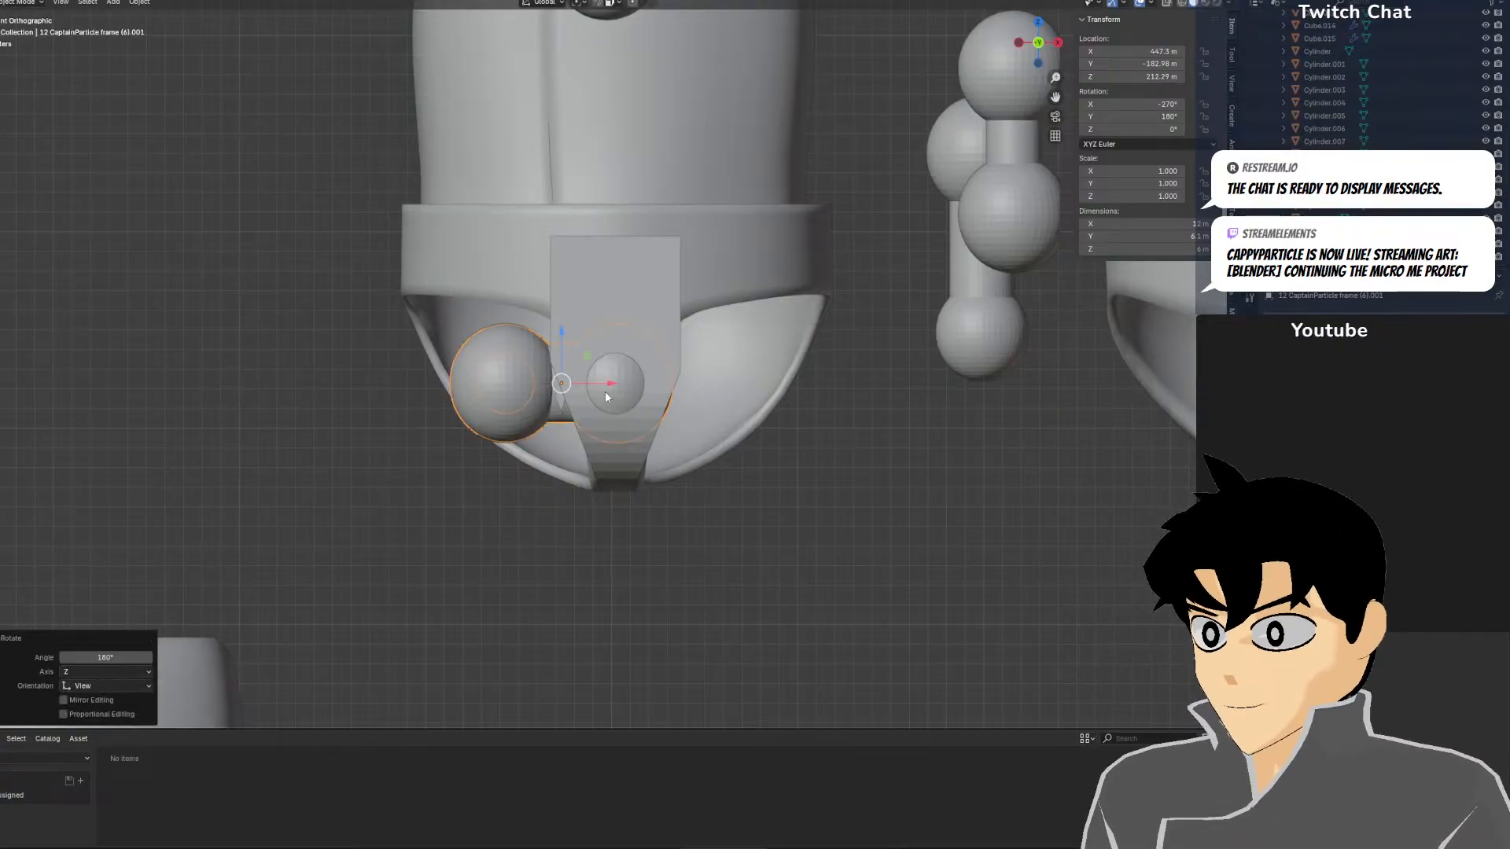
# Move the copied hip joint about 6 m along X to the hinge's opposite side, and rotate it 180° in the right view
pyautogui.moveTo(615, 381); pyautogui.dragTo(724, 422)
pyautogui.scroll(-2, 723, 423)
pyautogui.moveTo(834, 497); pyautogui.dragTo(688, 532, button='middle')
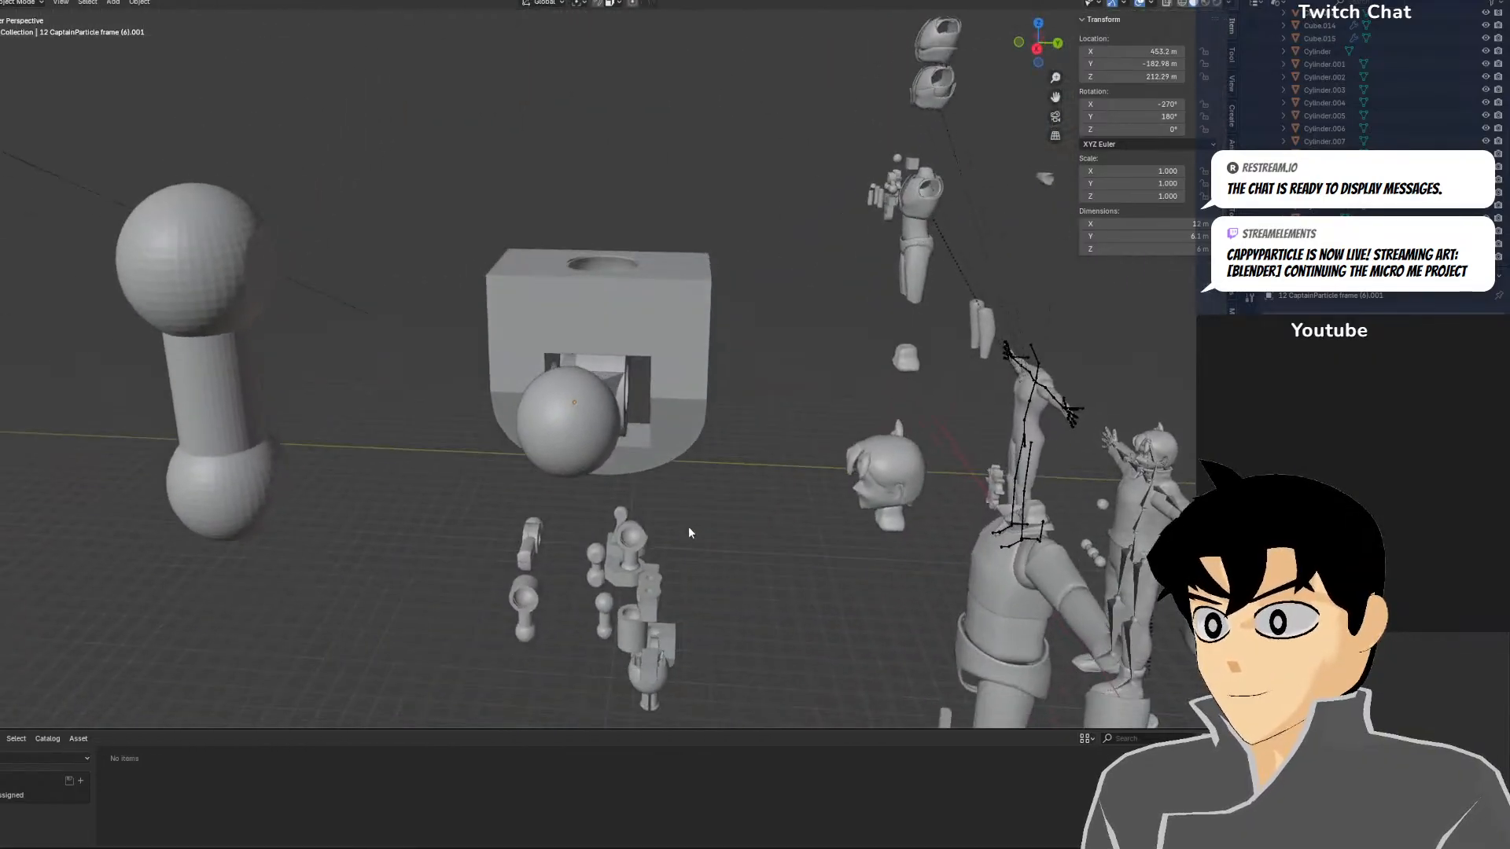
pyautogui.click(593, 388)
pyautogui.press('KP_3')
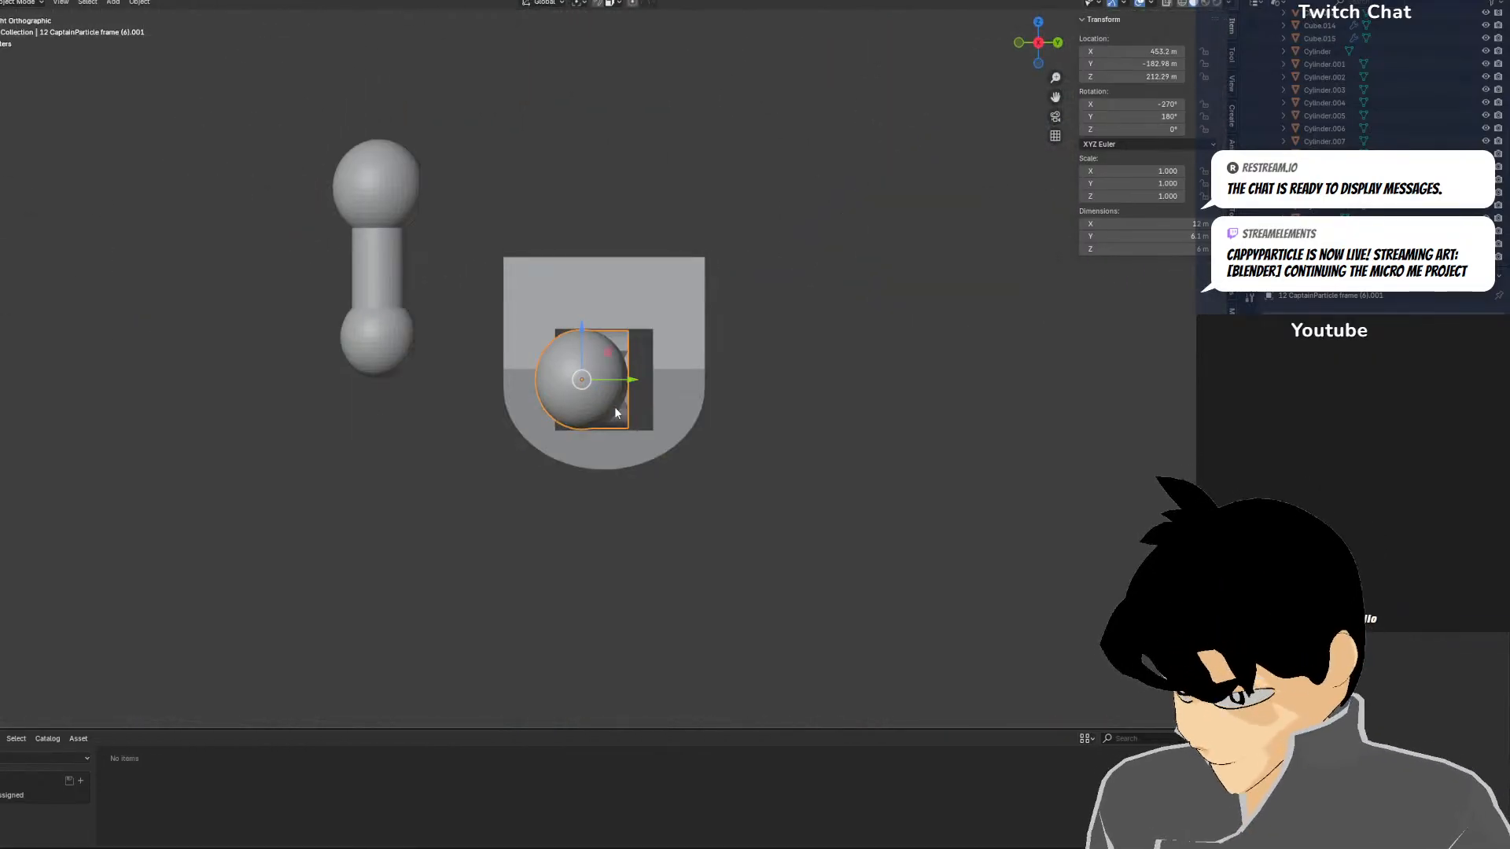
pyautogui.write('sr180')
pyautogui.press('Return')
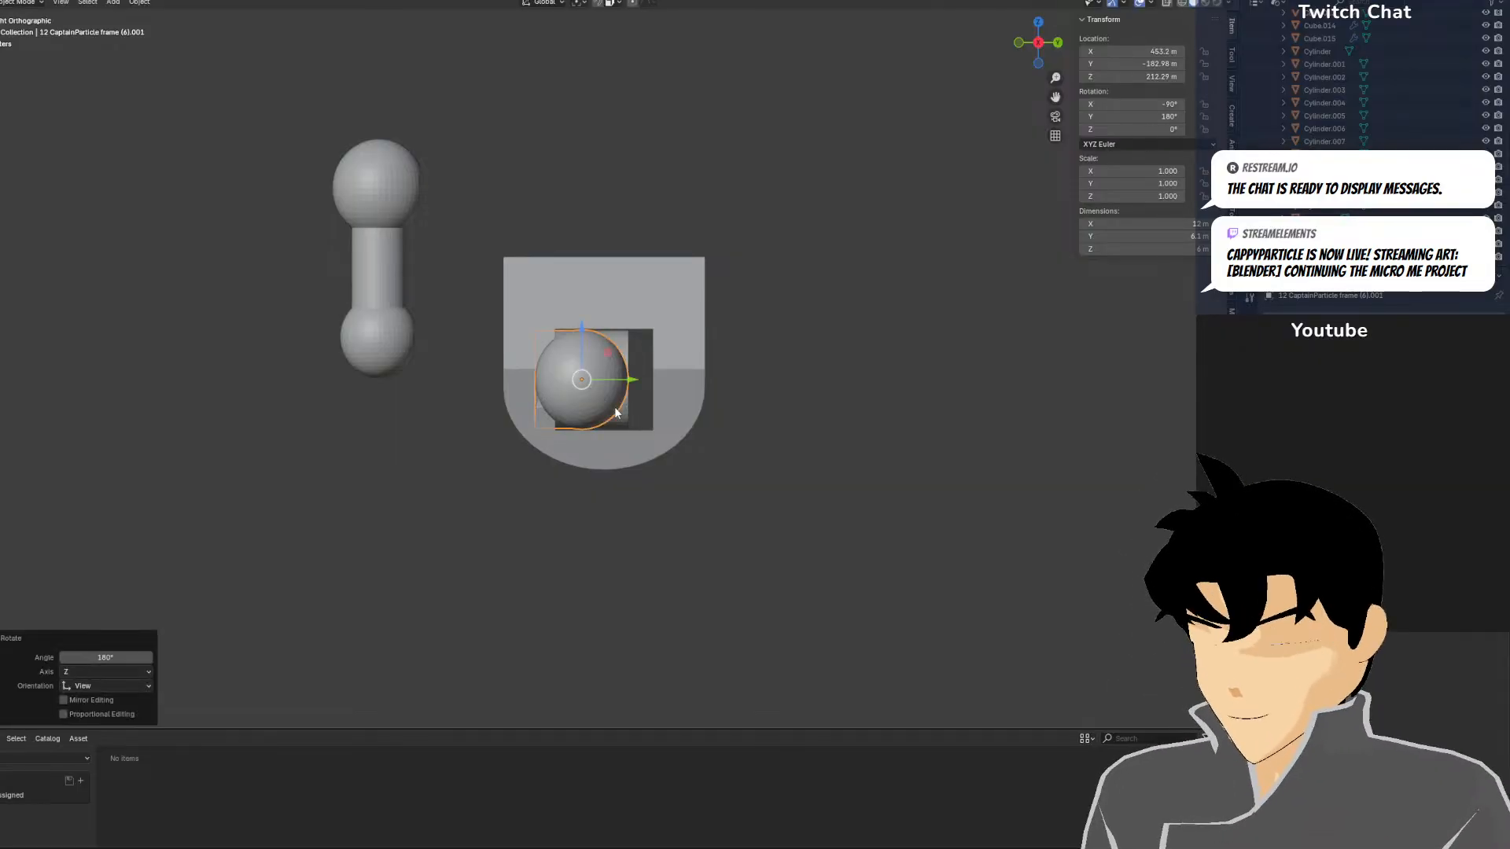
# Shift the copied hip joint about 1.39 m along Y to seat it in the hinge's side opening
pyautogui.click(628, 349)
pyautogui.moveTo(633, 379); pyautogui.dragTo(659, 380)
pyautogui.click(606, 384)
pyautogui.moveTo(605, 384); pyautogui.dragTo(612, 463, button='middle')
pyautogui.moveTo(607, 425); pyautogui.dragTo(628, 427)
pyautogui.keyDown('alt'); pyautogui.moveTo(628, 425); pyautogui.dragTo(616, 505, button='middle'); pyautogui.keyUp('alt')
pyautogui.press('KP_1')
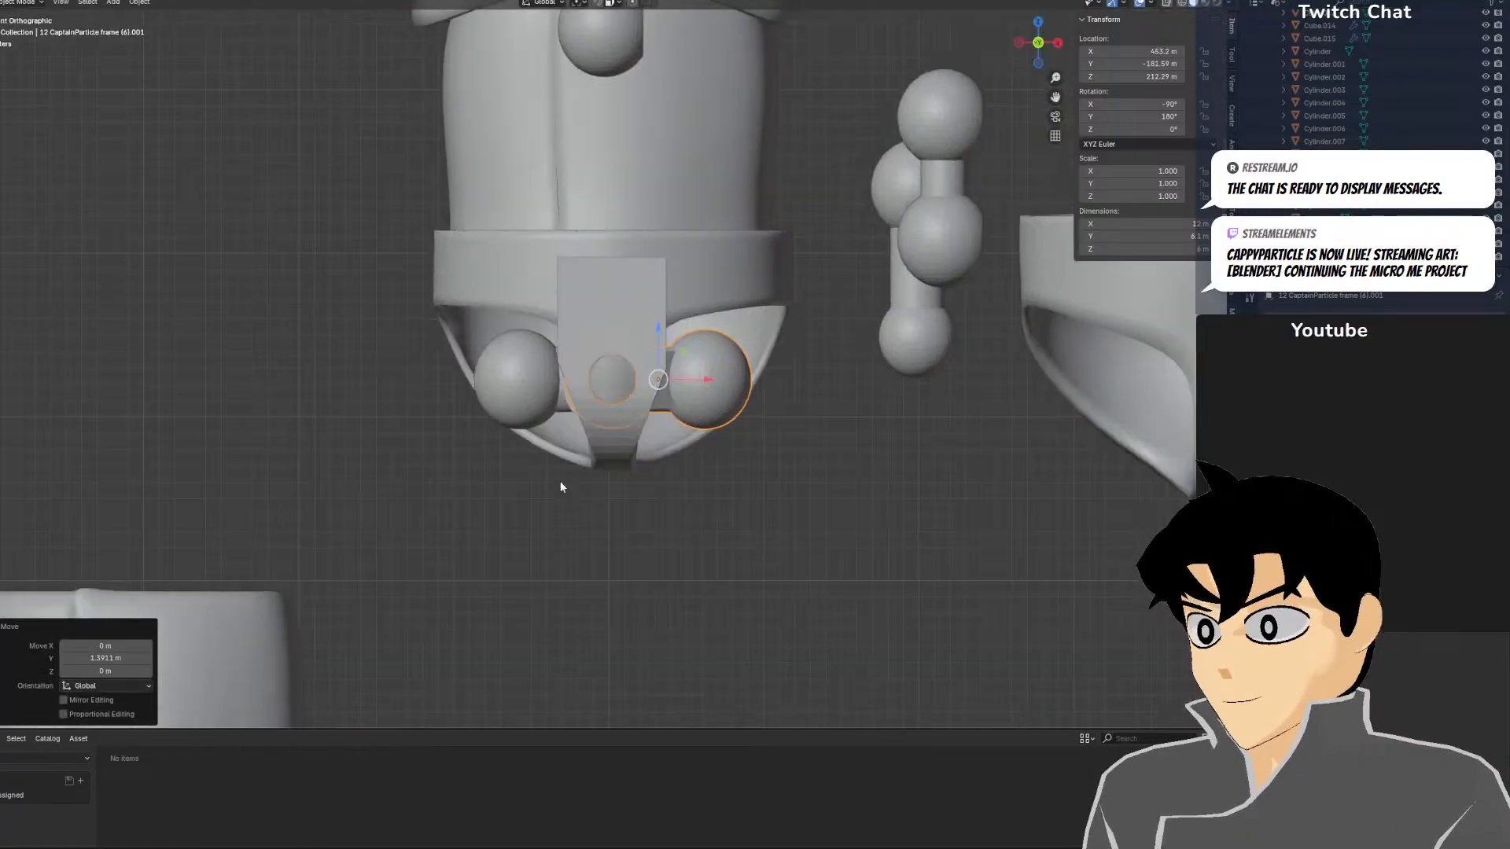
pyautogui.scroll(3, 626, 440)
pyautogui.scroll(-3, 854, 423)
pyautogui.moveTo(872, 365)
pyautogui.mouseDown(button='middle')
pyautogui.moveTo(788, 293)
pyautogui.moveTo(783, 263)
pyautogui.moveTo(896, 331)
pyautogui.moveTo(844, 367)
pyautogui.mouseUp(button='middle')
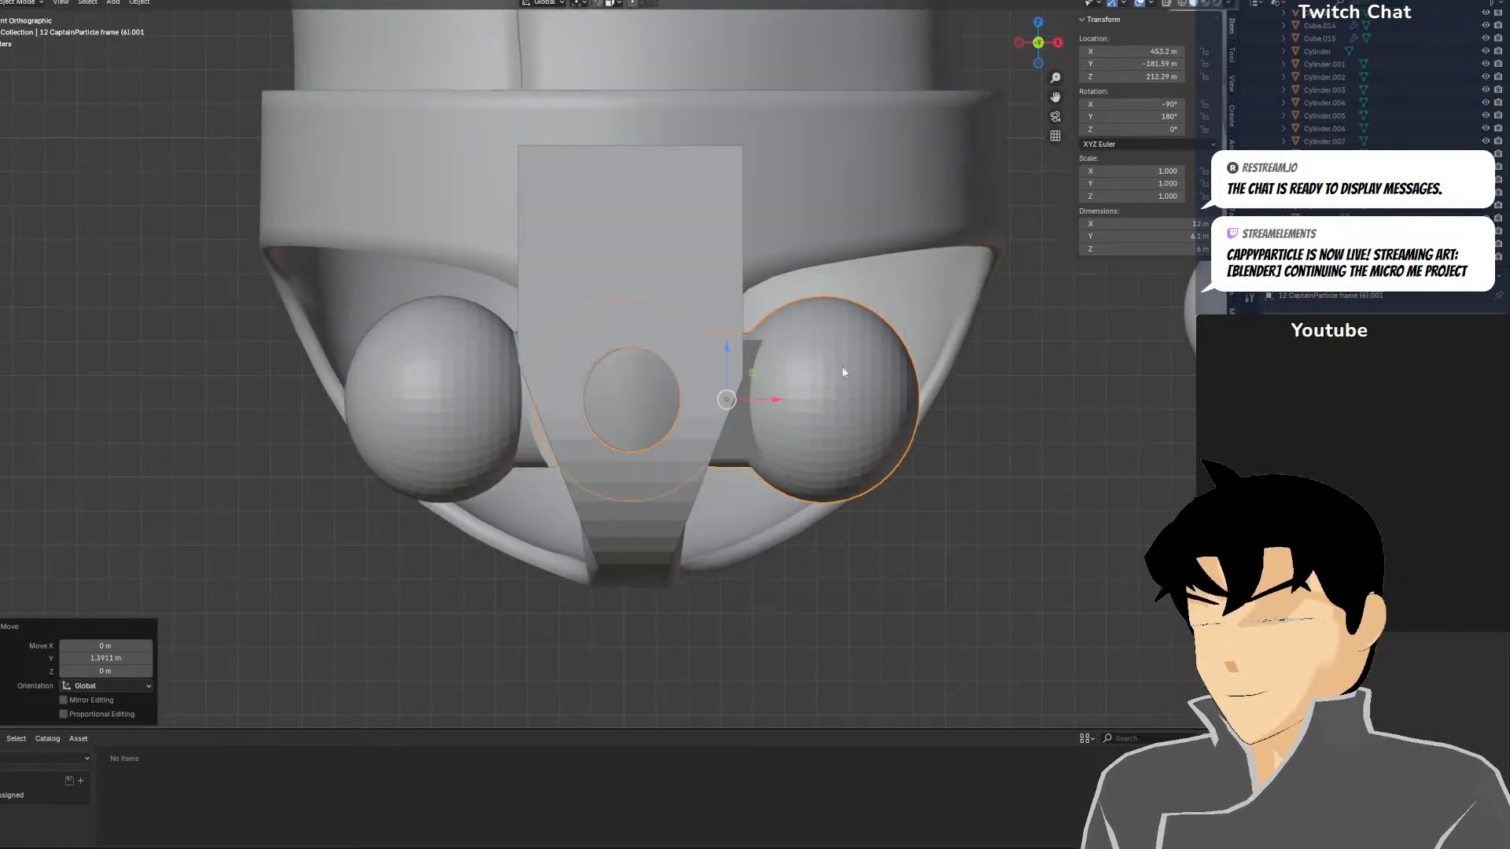
pyautogui.scroll(-6, 843, 366)
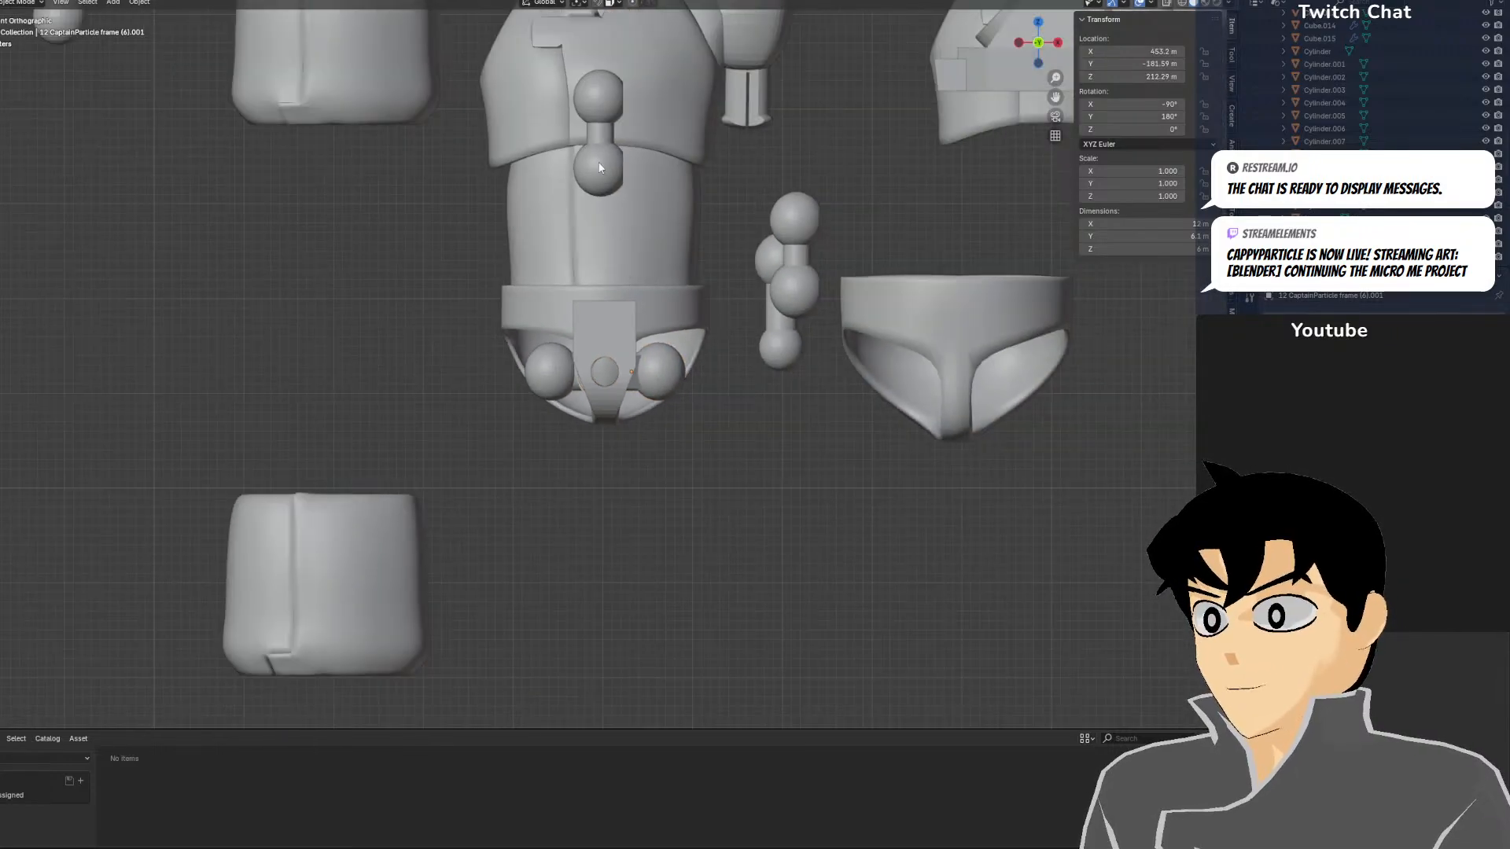
# Move the stomach-to-hip ball joint about -19.49 m in X and 3.26 m in Z, above the pelvis hinge
pyautogui.hotkey('shift', 'z')
pyautogui.keyDown('shift'); pyautogui.moveTo(799, 276); pyautogui.dragTo(781, 378, button='middle'); pyautogui.keyUp('shift')
pyautogui.scroll(3, 781, 377)
pyautogui.hotkey('shift', 'z')
pyautogui.click(895, 467)
pyautogui.press('g')
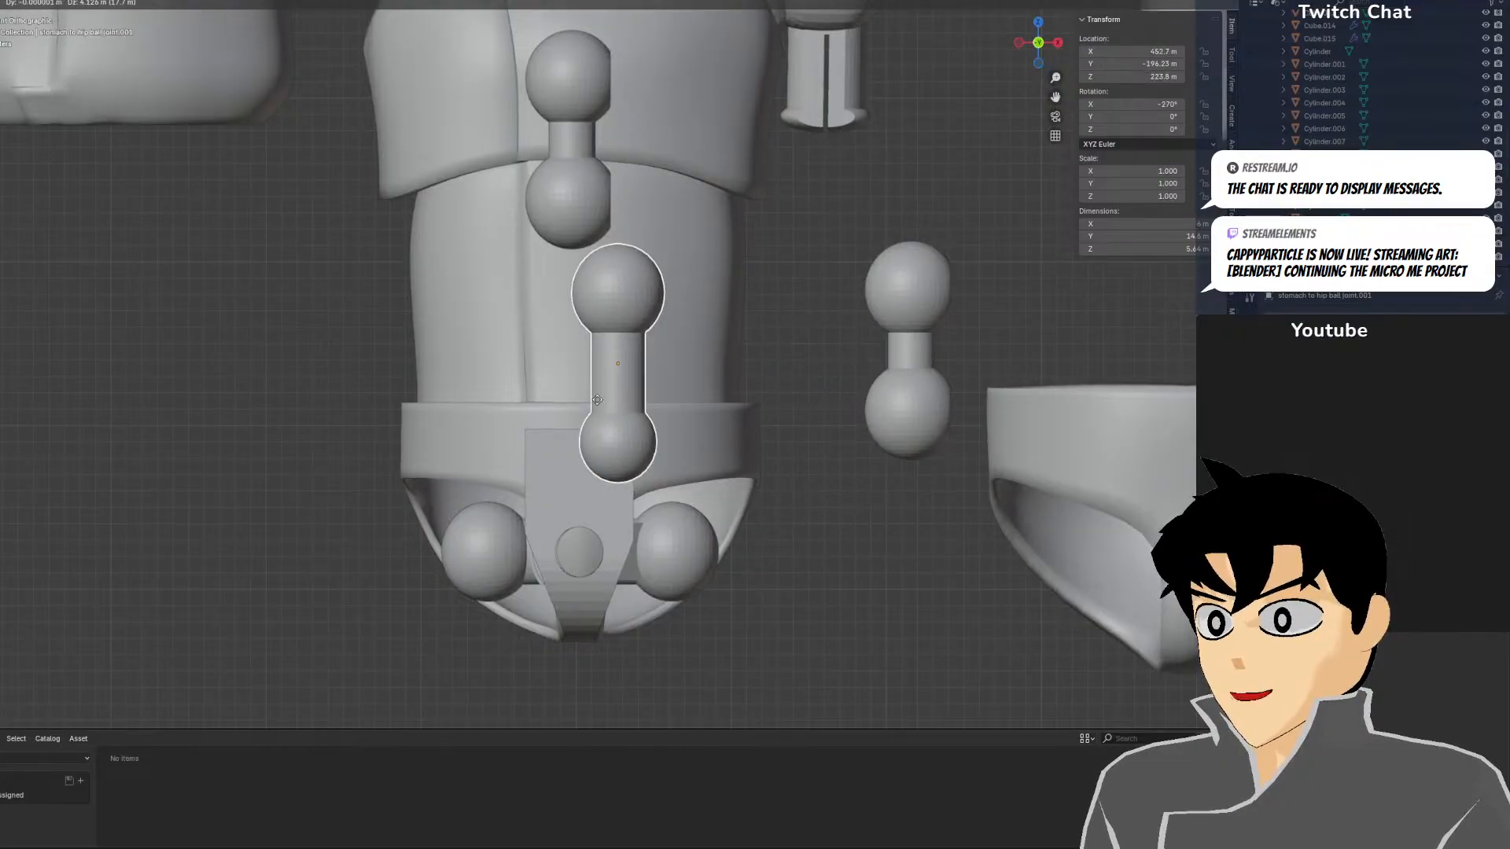
pyautogui.click(586, 421)
# Nudge the stomach-to-hip joint about -0.31 m in X and 0.23 m in Z to line its lower ball up with the socket
pyautogui.hotkey('shift', 'z')
pyautogui.keyDown('shift'); pyautogui.moveTo(612, 489); pyautogui.dragTo(633, 385, button='middle'); pyautogui.keyUp('shift')
pyautogui.scroll(4, 634, 364)
pyautogui.press('g')
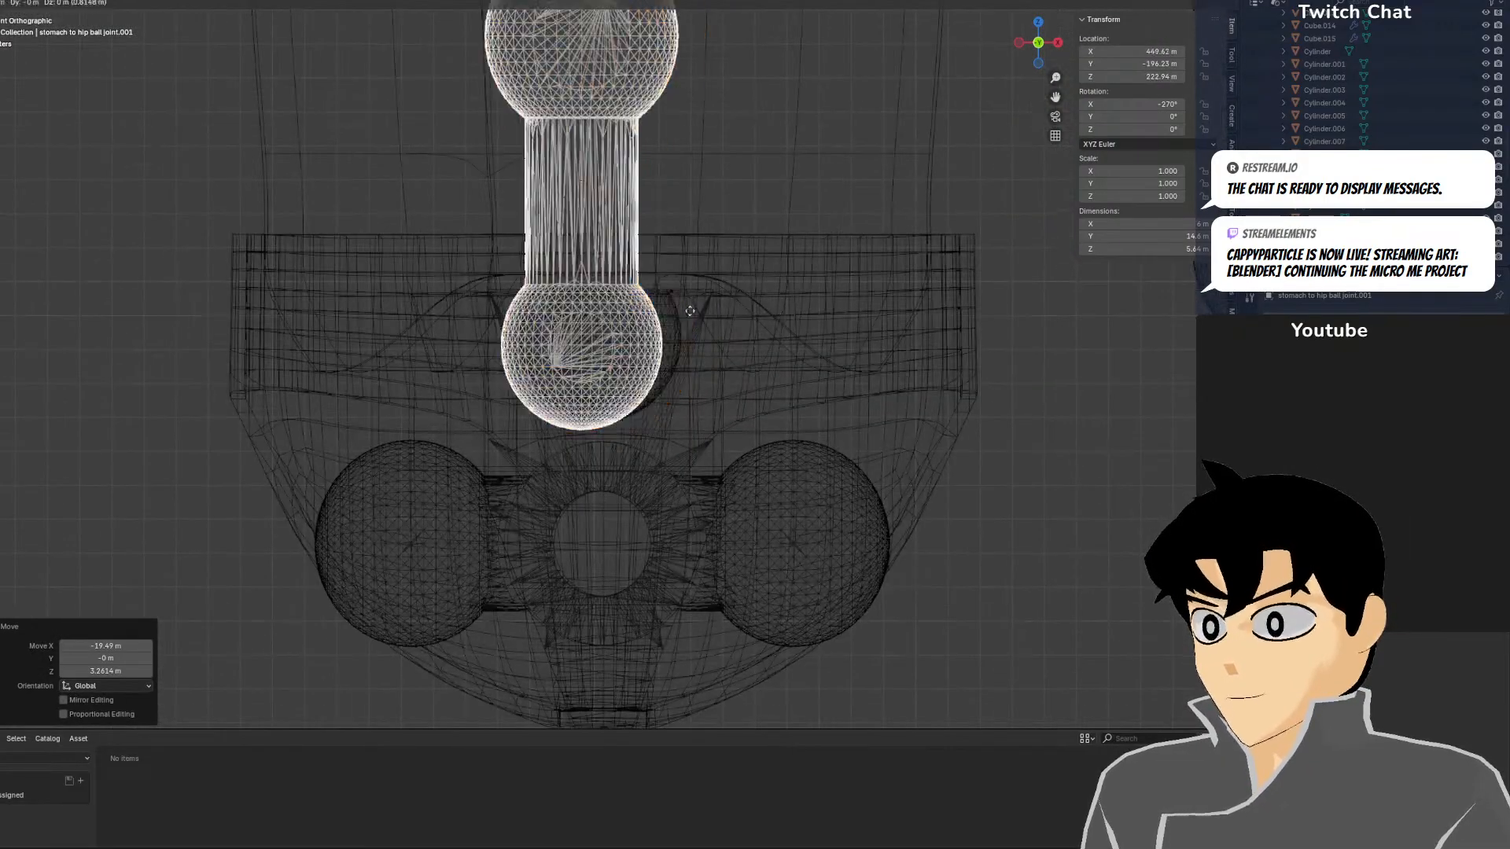
pyautogui.click(750, 302)
pyautogui.scroll(-2, 751, 300)
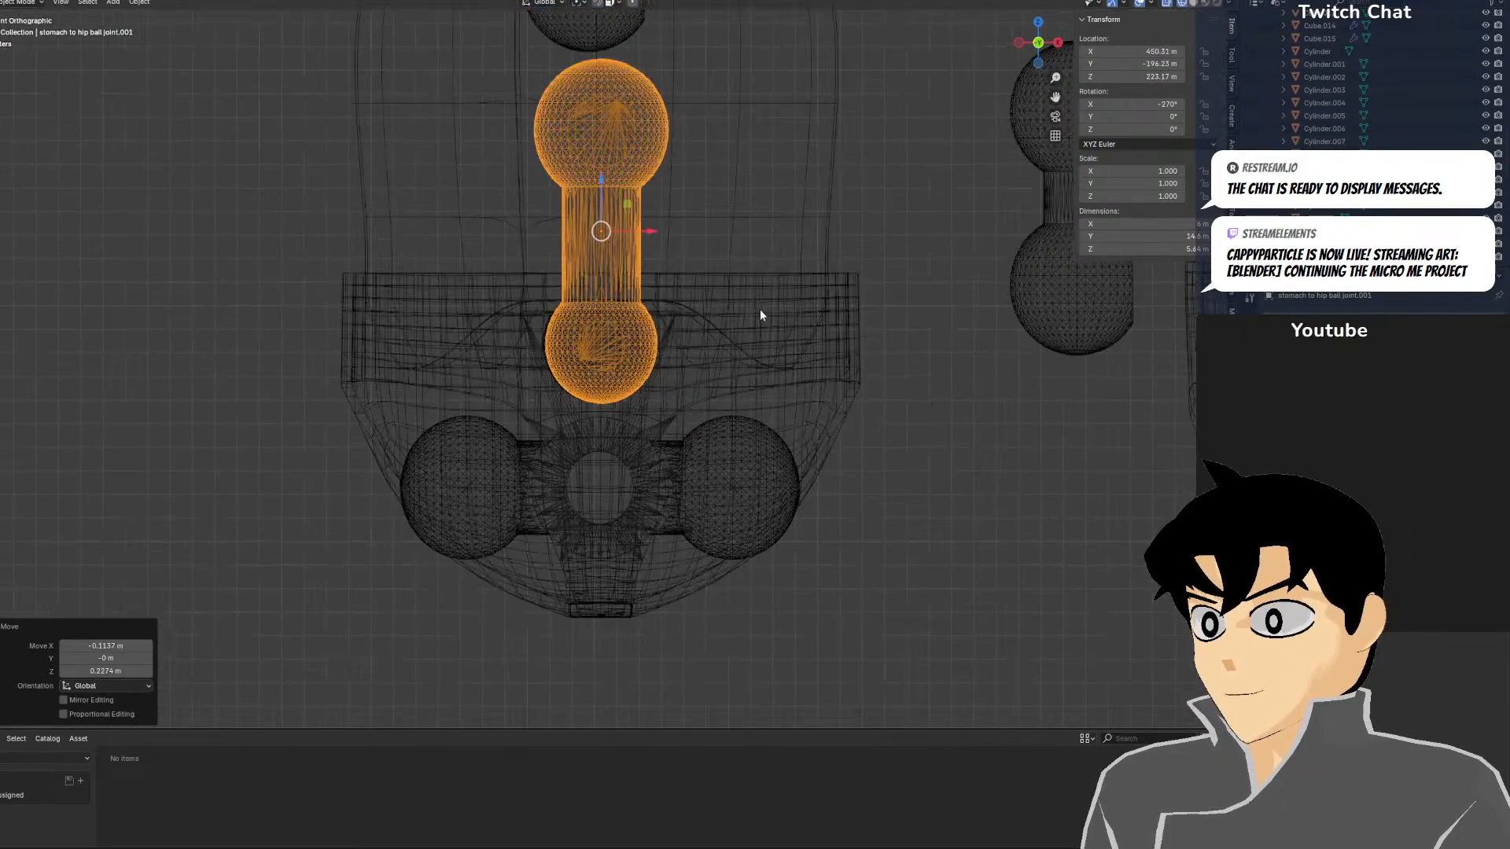
pyautogui.scroll(3, 719, 290)
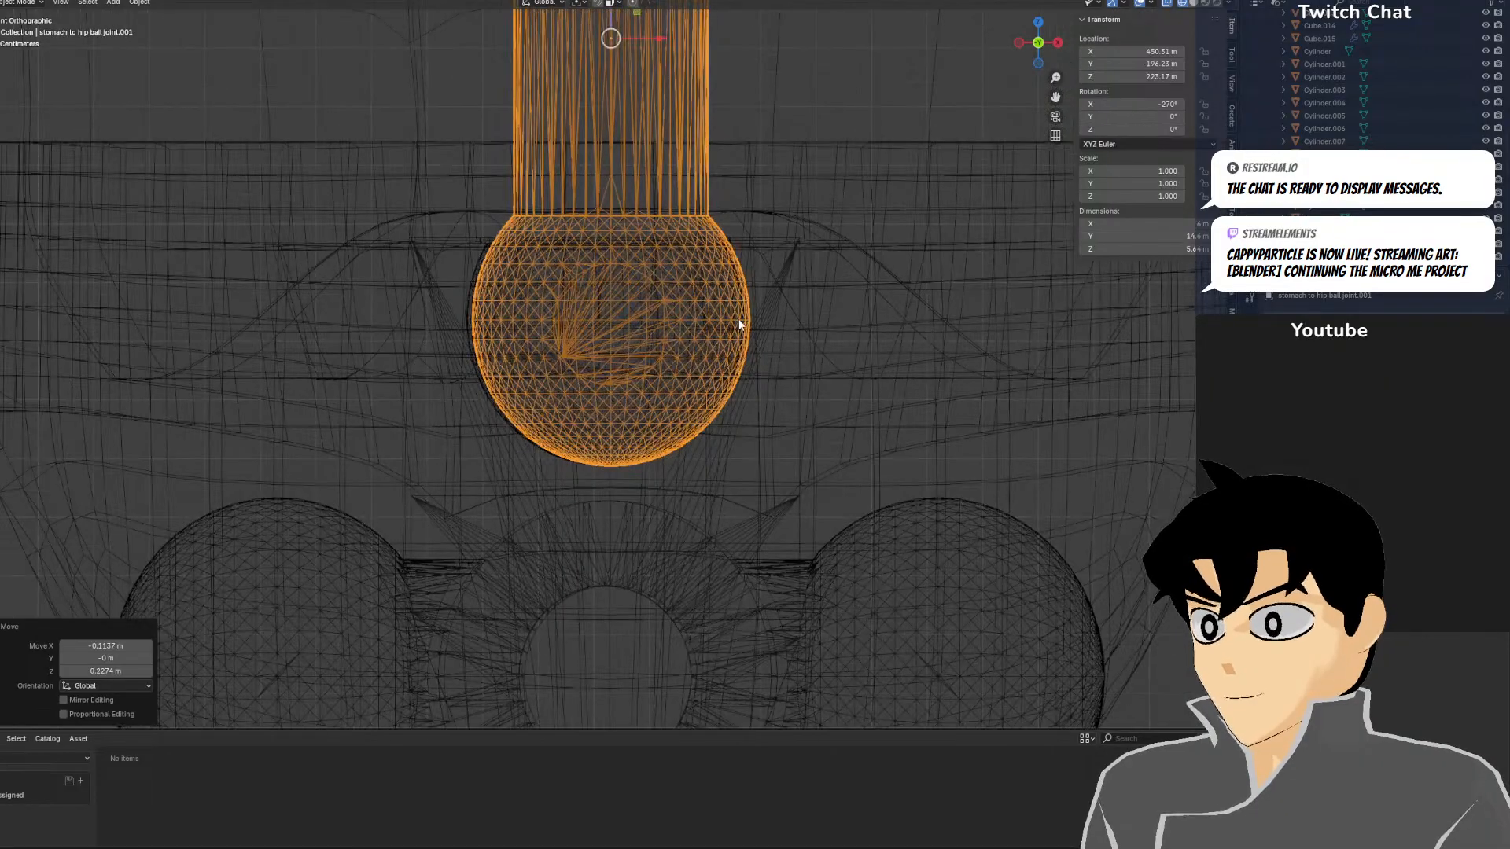
pyautogui.scroll(-3, 738, 318)
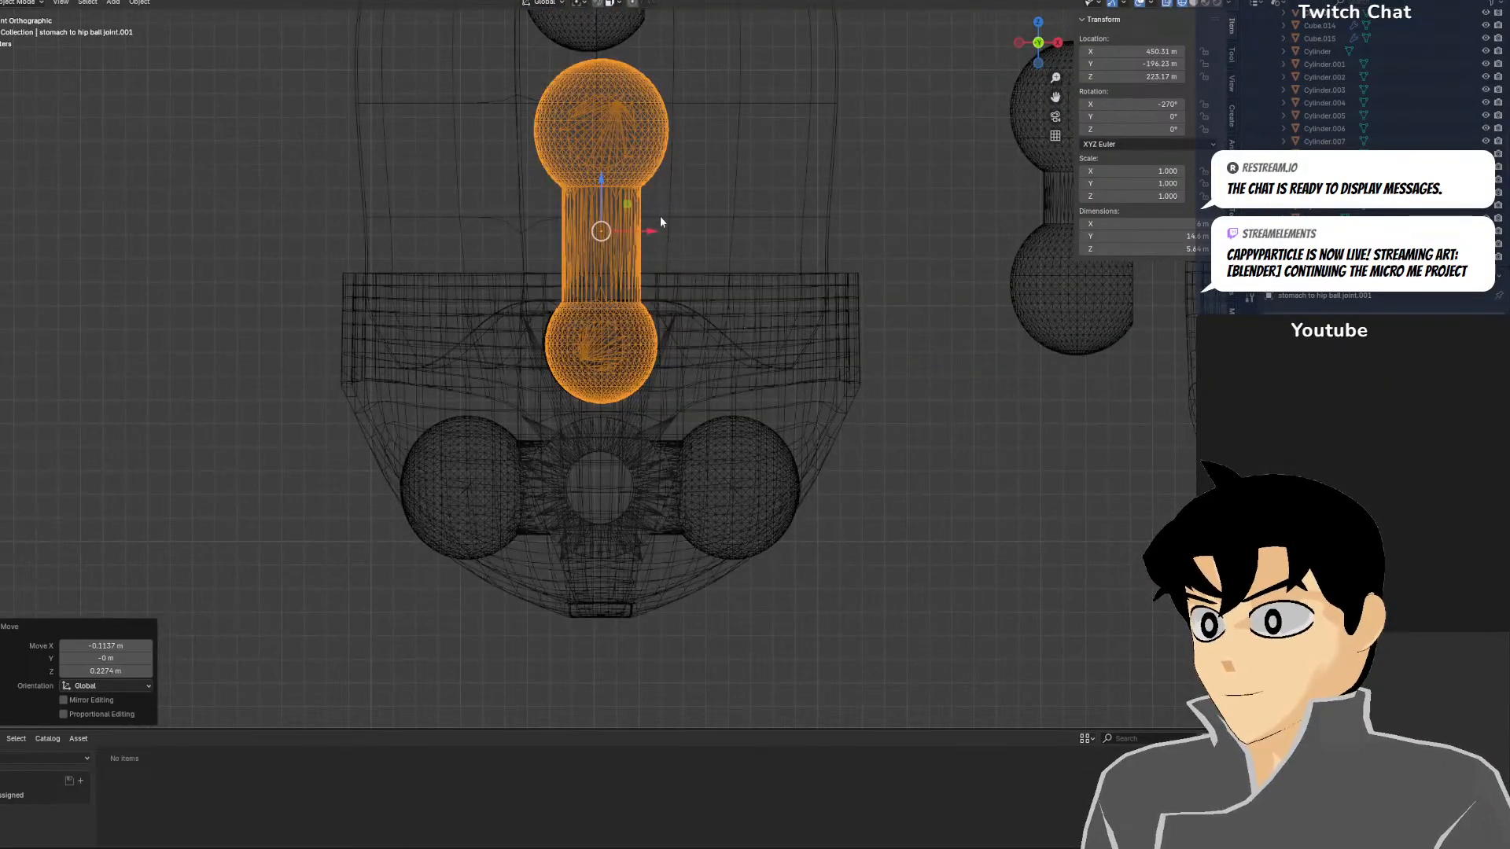
# Shift the stomach-to-hip joint about 5.21 m along X to expose the hinge socket, and return it about -5.28 m, centred on the socket
pyautogui.press('g')
pyautogui.press('x')
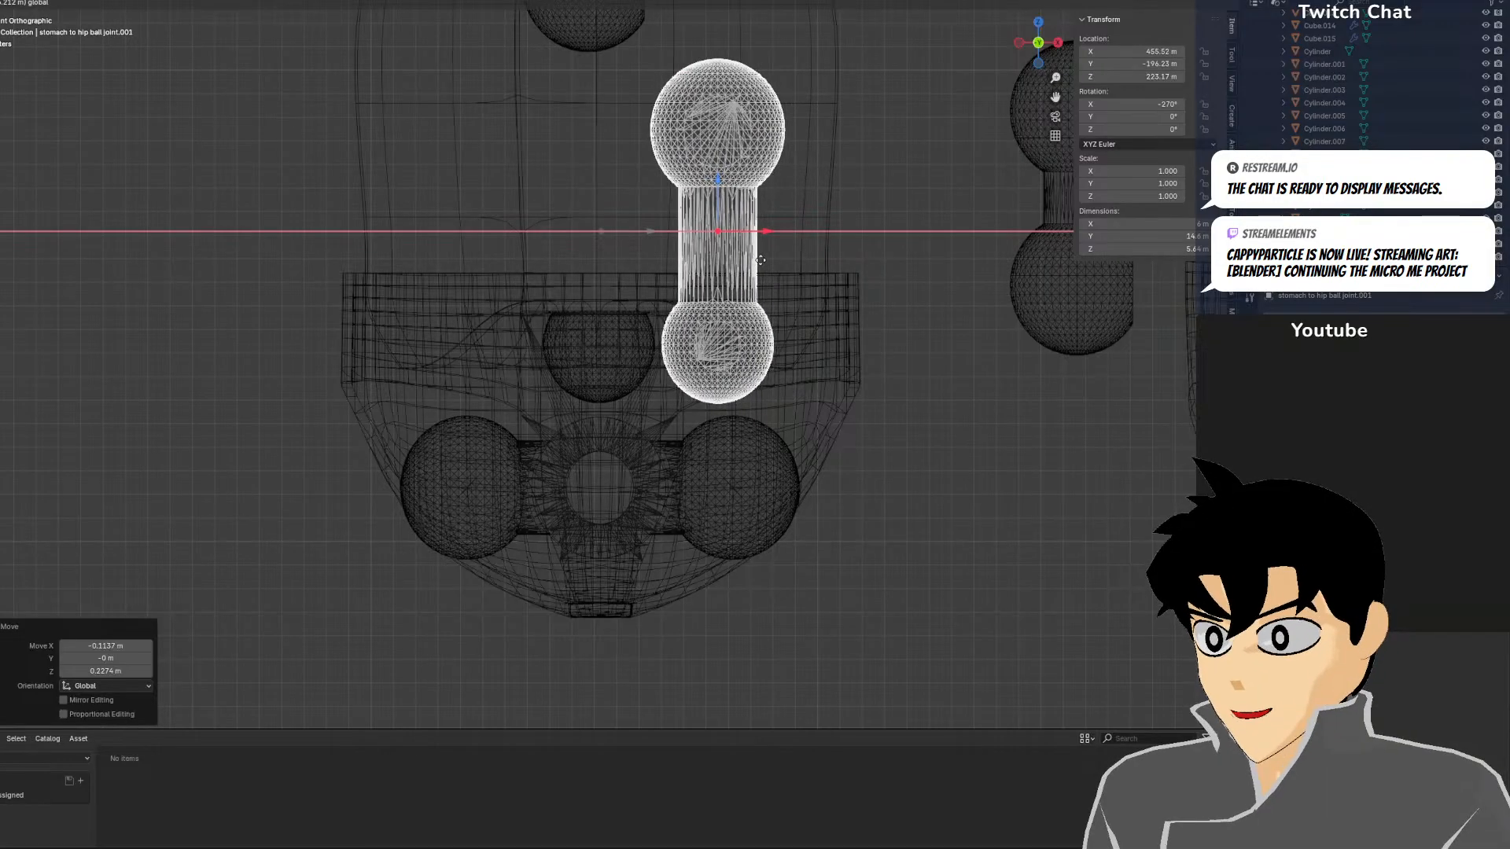
pyautogui.click(710, 233)
pyautogui.hotkey('shift', 'z')
pyautogui.moveTo(774, 406); pyautogui.dragTo(752, 446, button='middle')
pyautogui.press('KP_1')
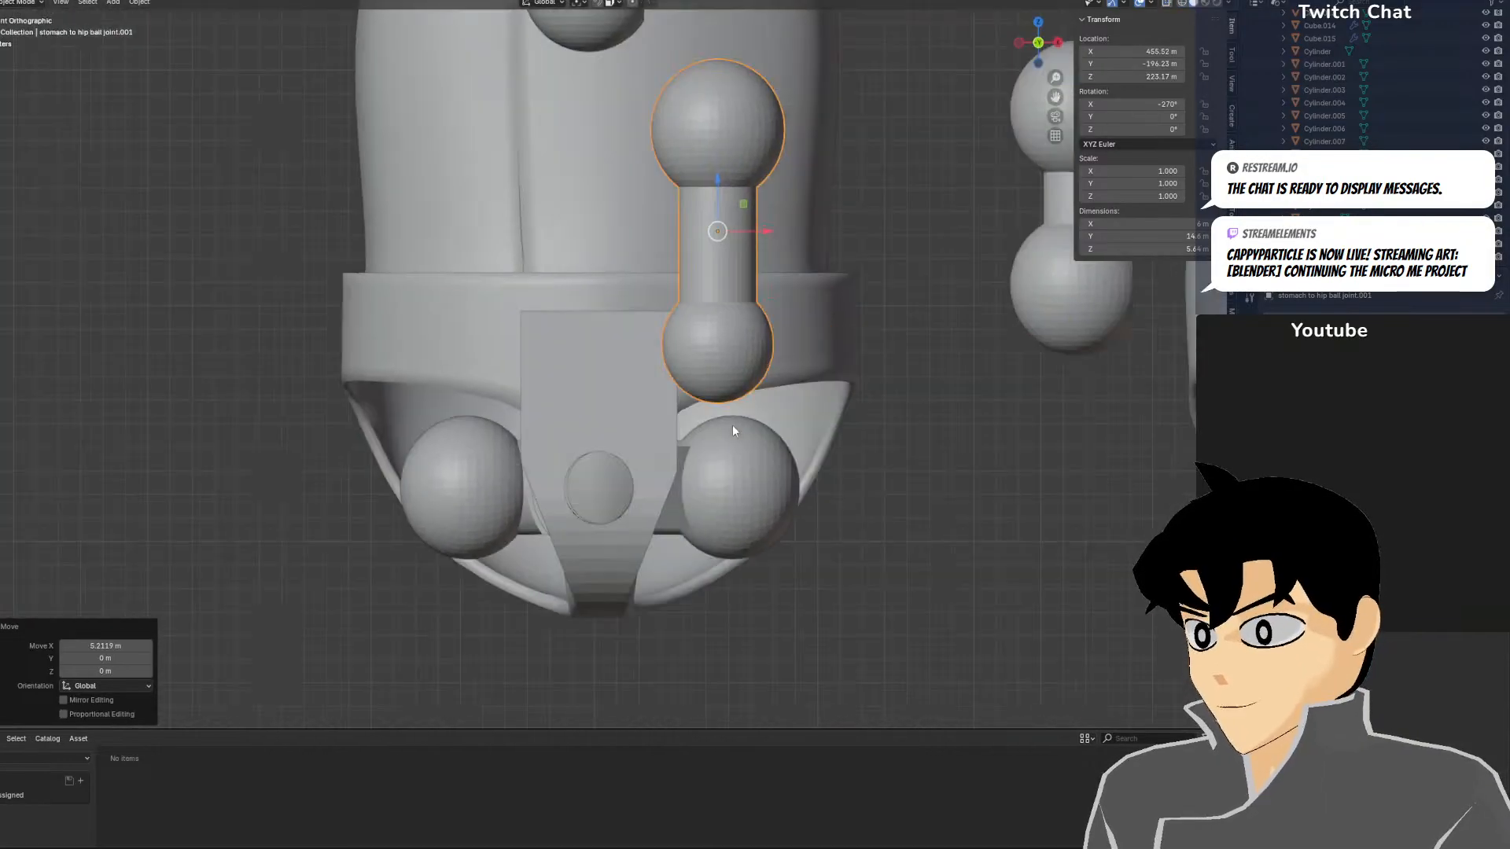
pyautogui.scroll(-3, 723, 417)
pyautogui.hotkey('shift', 'z')
pyautogui.scroll(5, 818, 242)
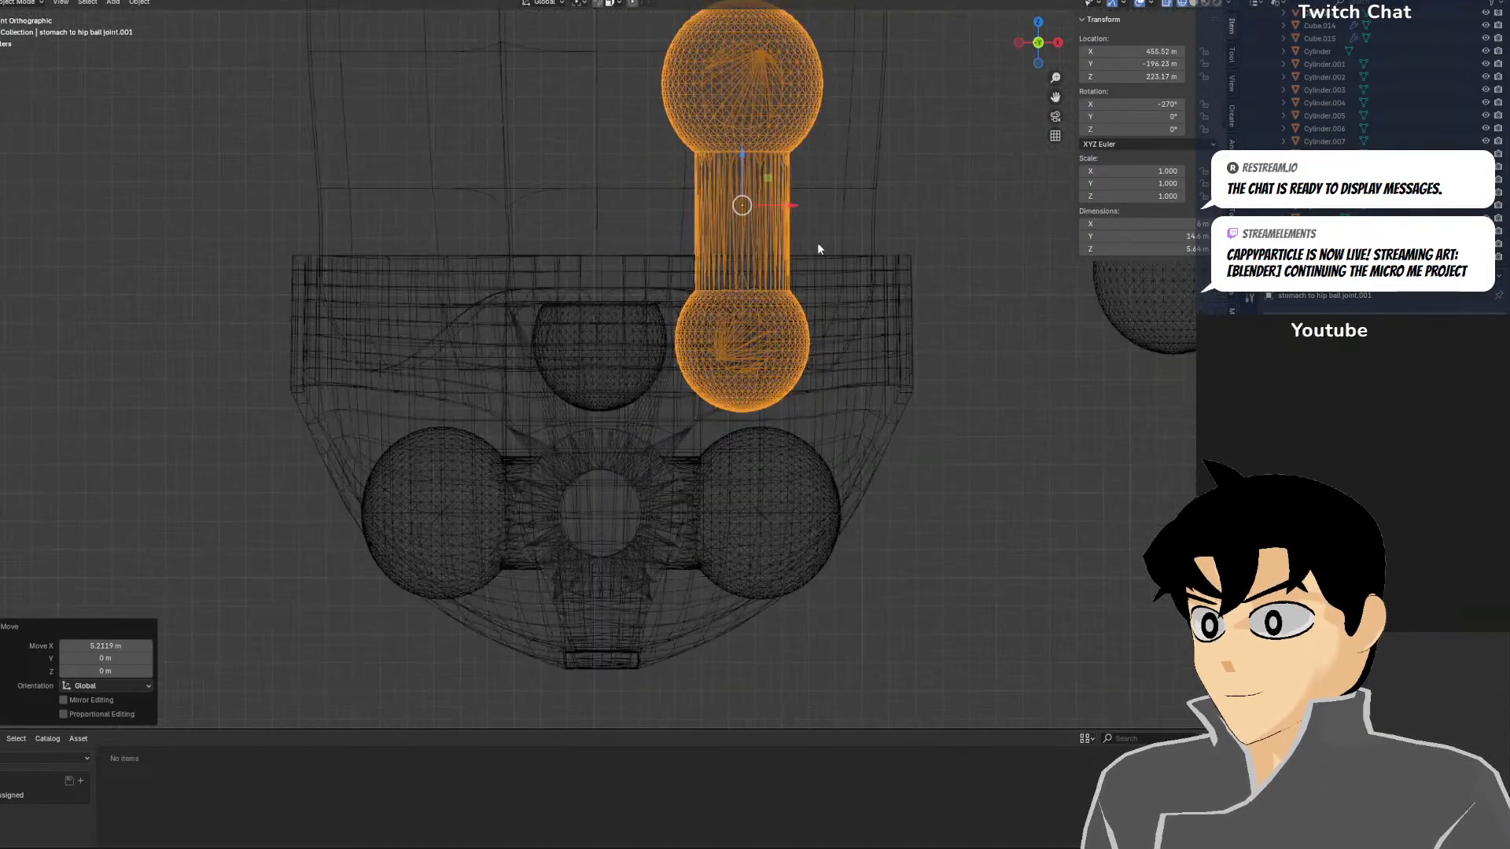
pyautogui.press('g')
pyautogui.press('x')
pyautogui.click(649, 220)
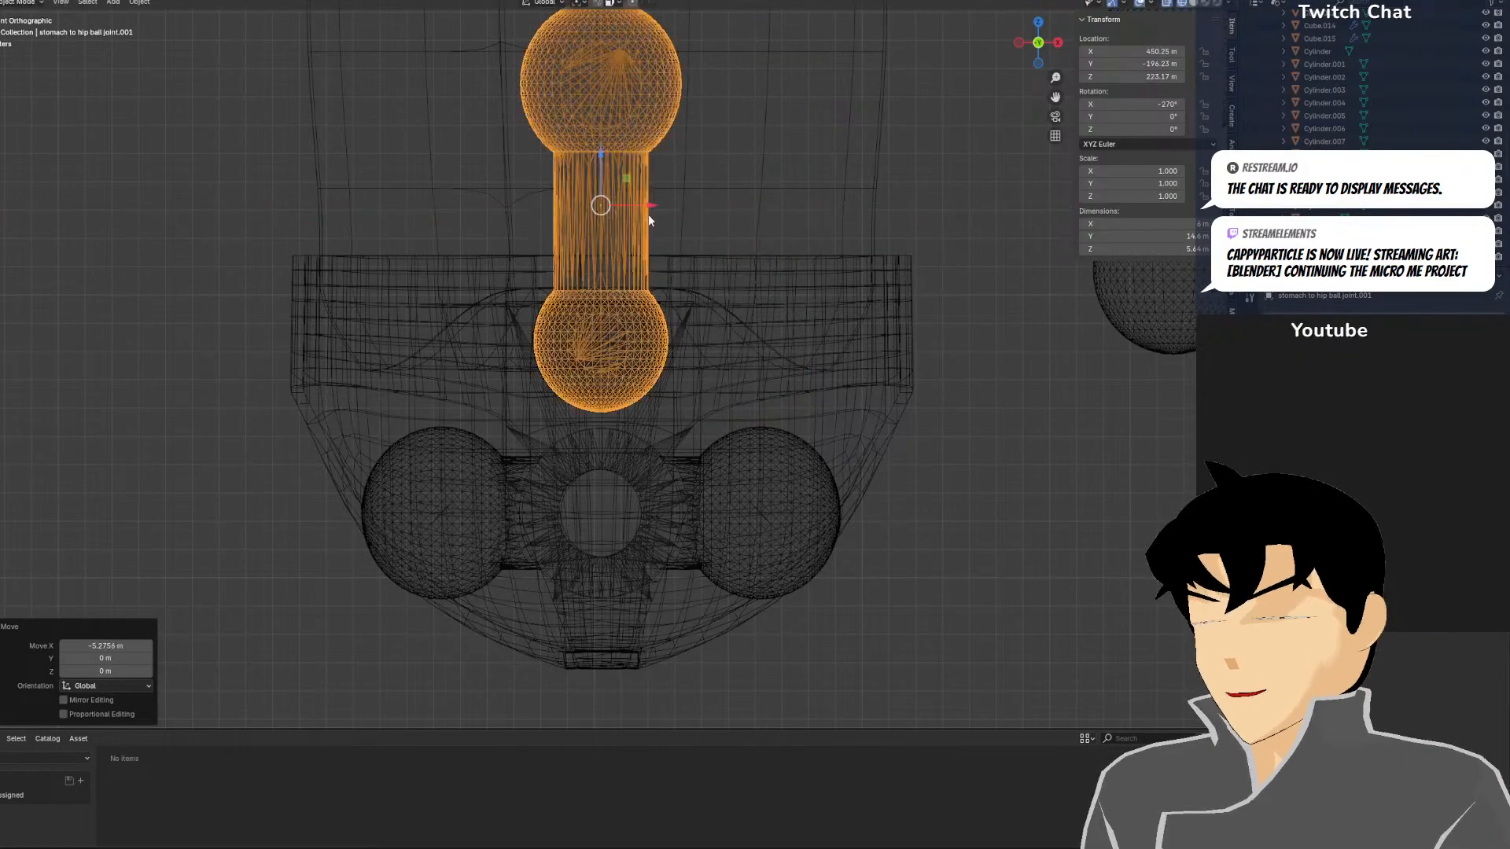
# Shorten the stomach-to-hip joint in Edit Mode by moving its upper ball's vertices about -4.37 m along Z
pyautogui.click(19, 3)
pyautogui.click(24, 30)
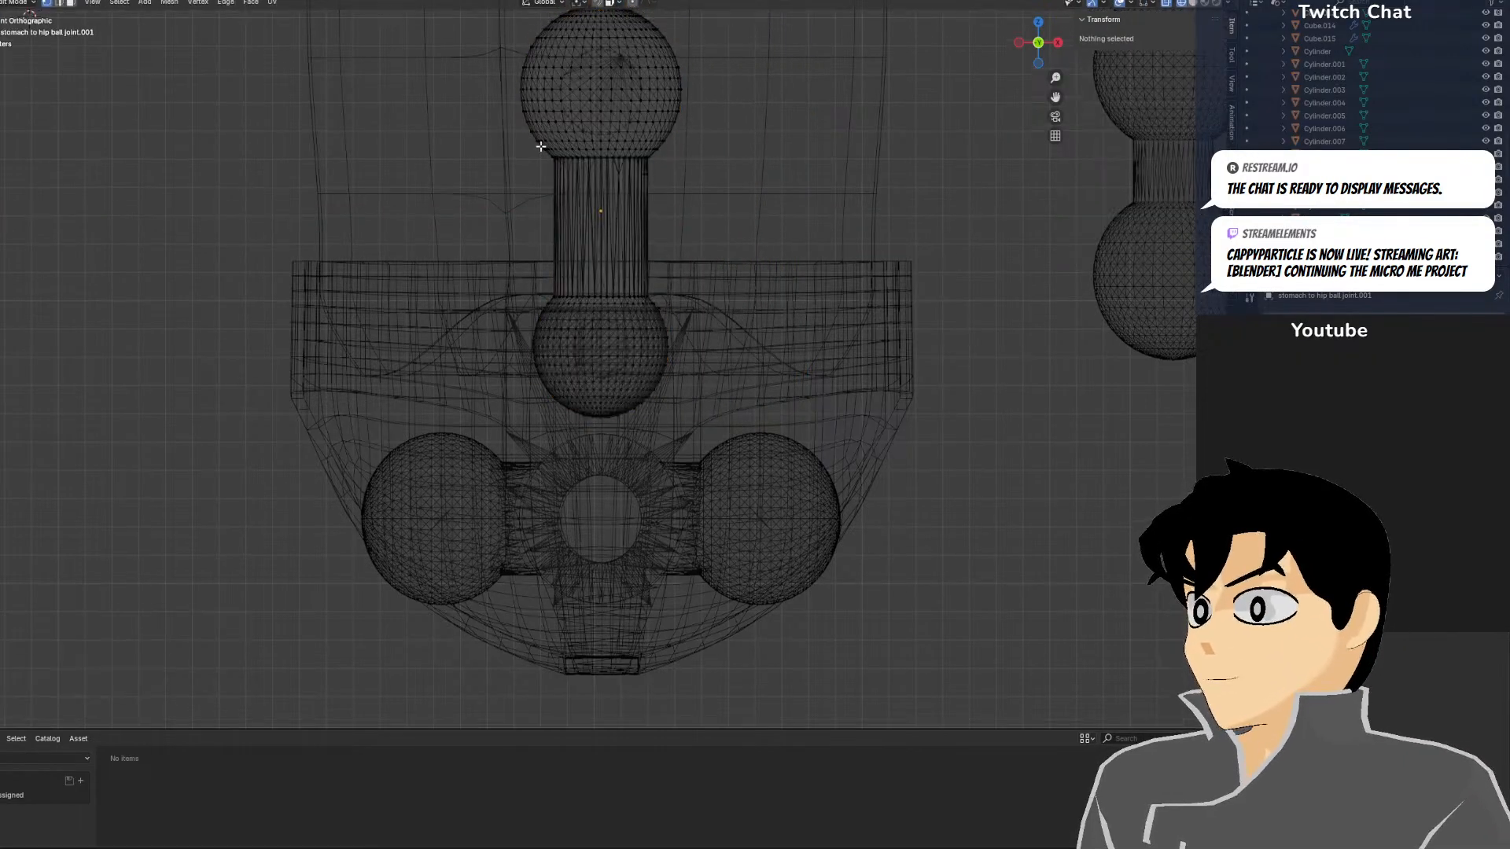
pyautogui.moveTo(380, 75); pyautogui.dragTo(849, 437)
pyautogui.click(256, 144)
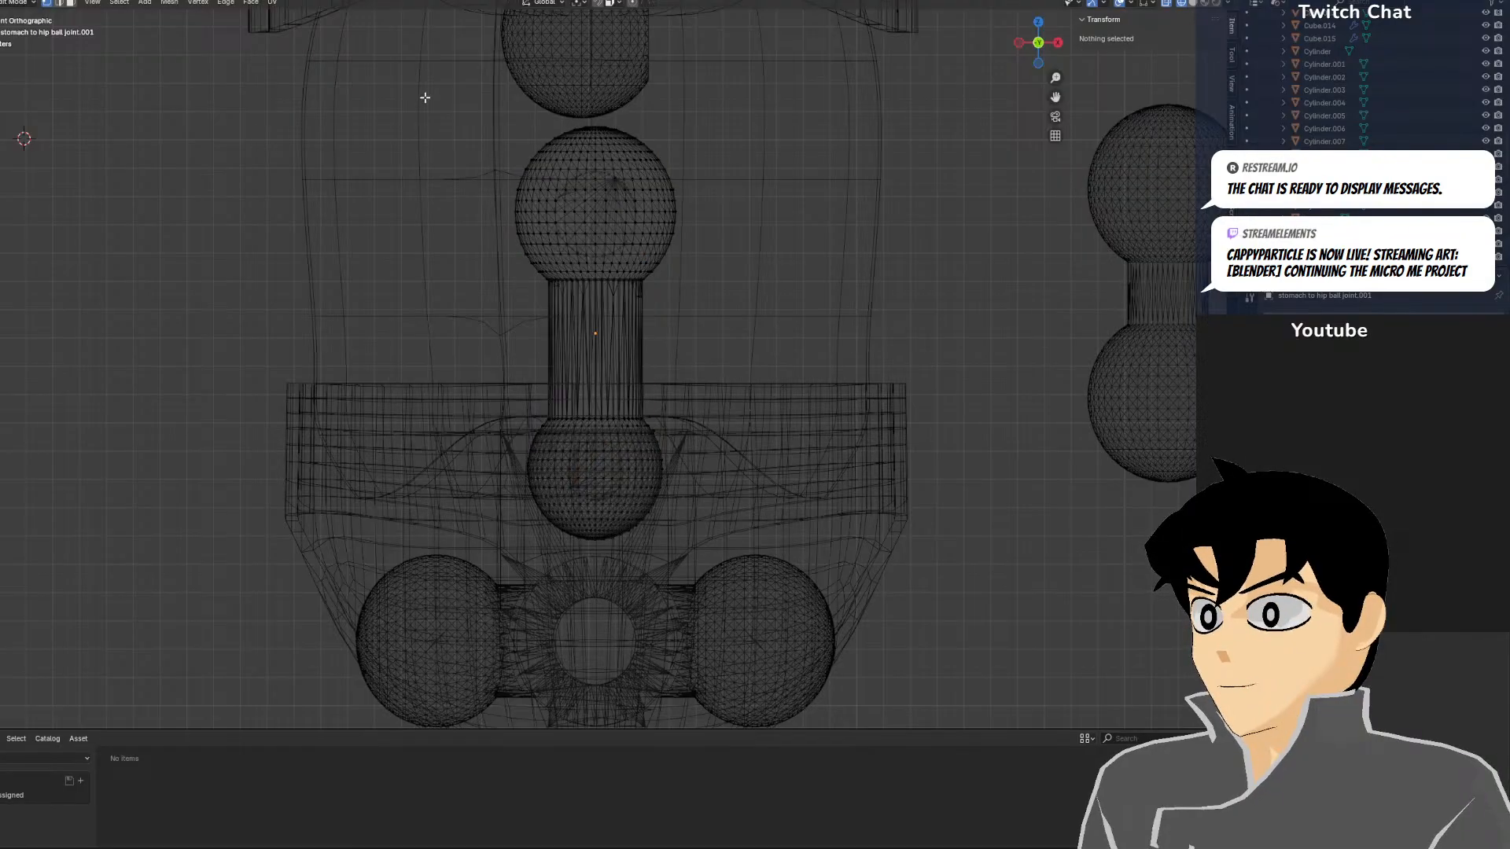
pyautogui.moveTo(449, 91); pyautogui.dragTo(794, 349)
pyautogui.press('g')
pyautogui.press('z')
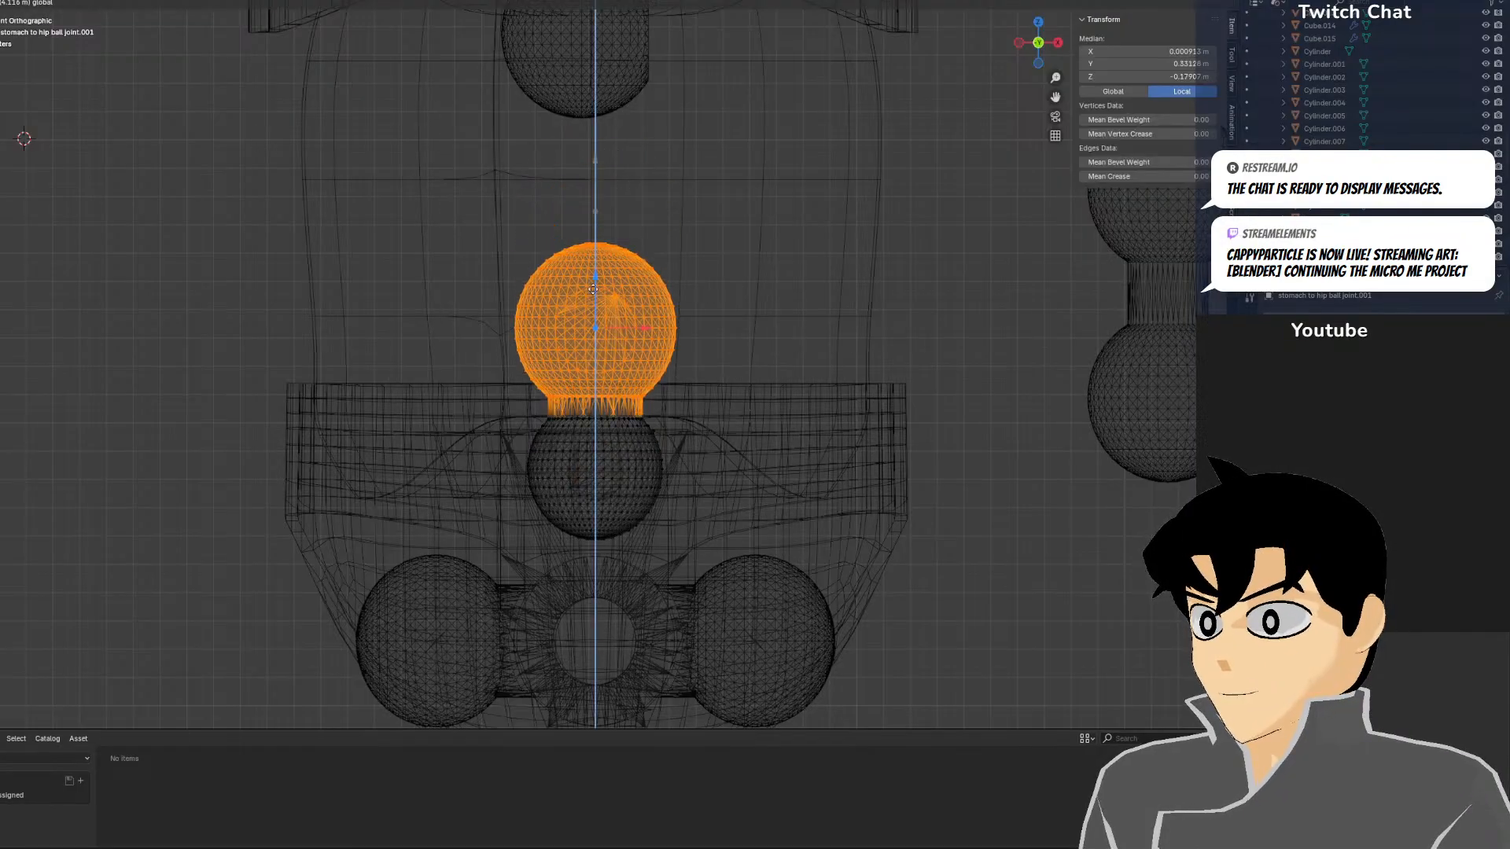
pyautogui.click(589, 296)
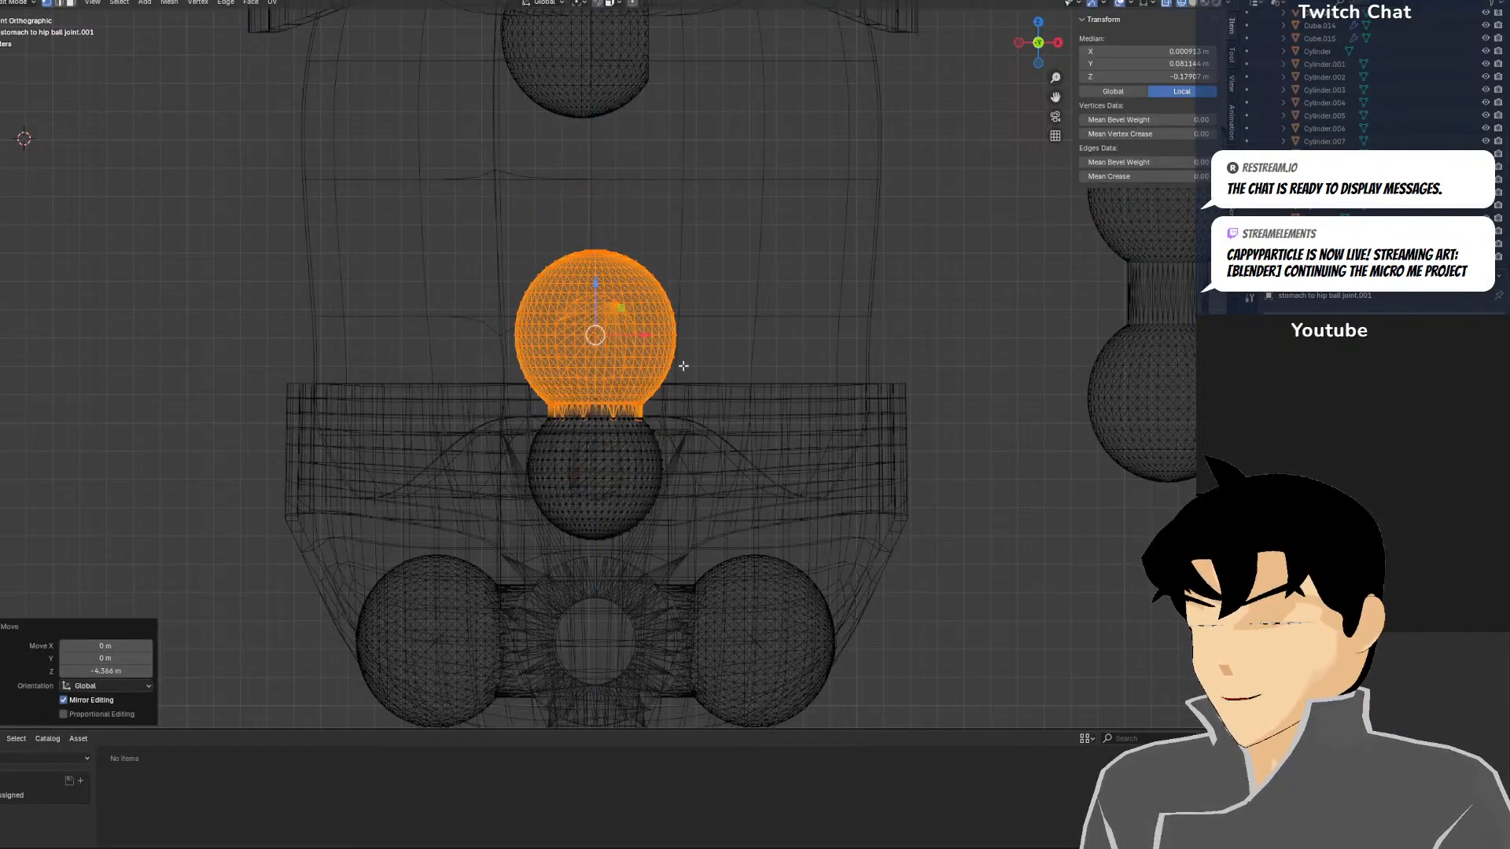
# Try raising the upper ball's vertices about 1.19 m along Z
pyautogui.moveTo(684, 366); pyautogui.dragTo(778, 394, button='middle')
pyautogui.press('KP_1')
pyautogui.scroll(5, 707, 382)
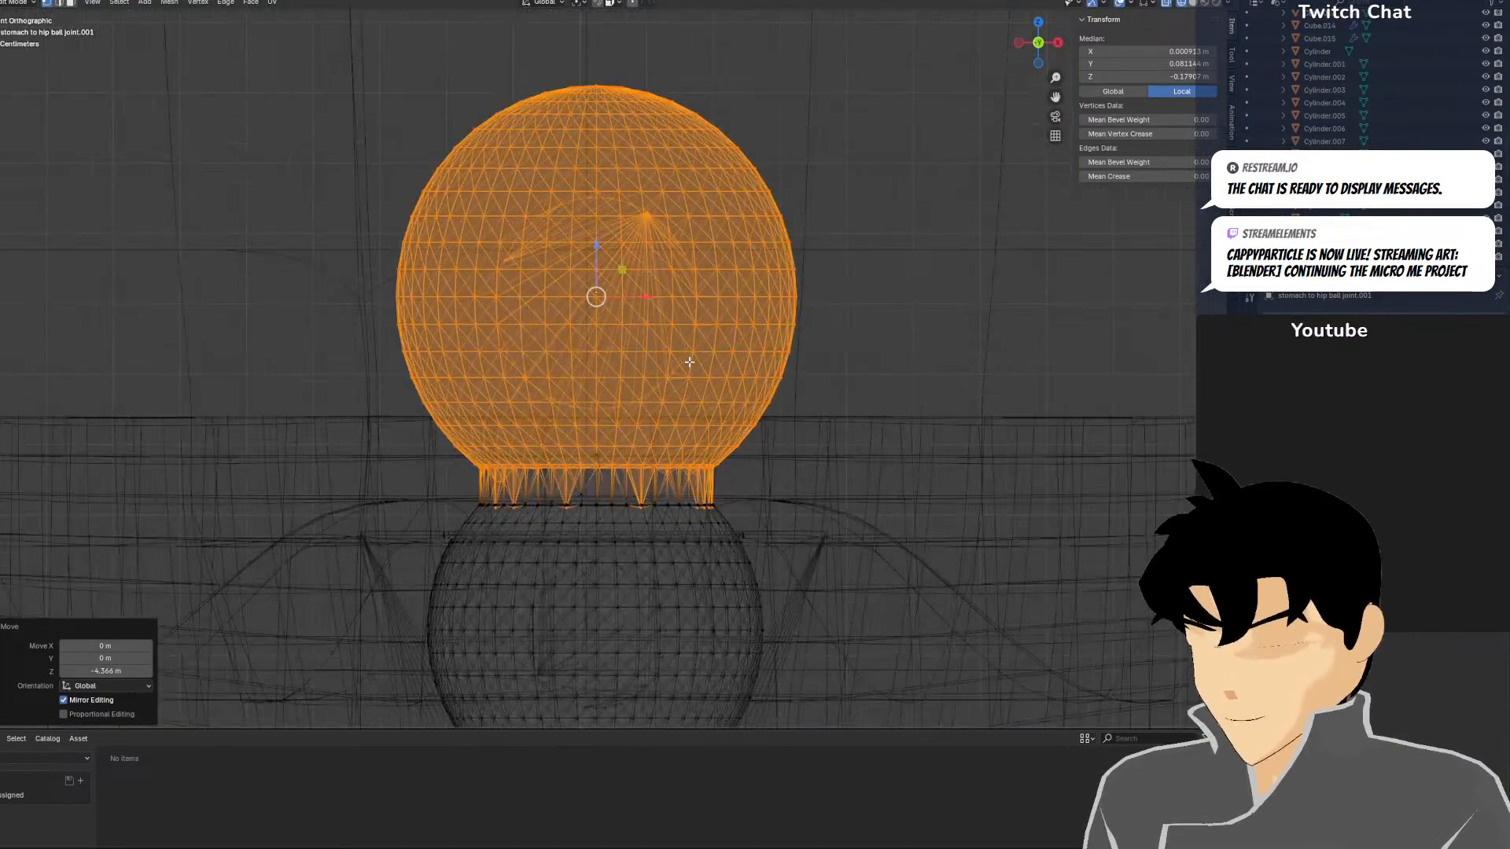
pyautogui.press('g')
pyautogui.press('z')
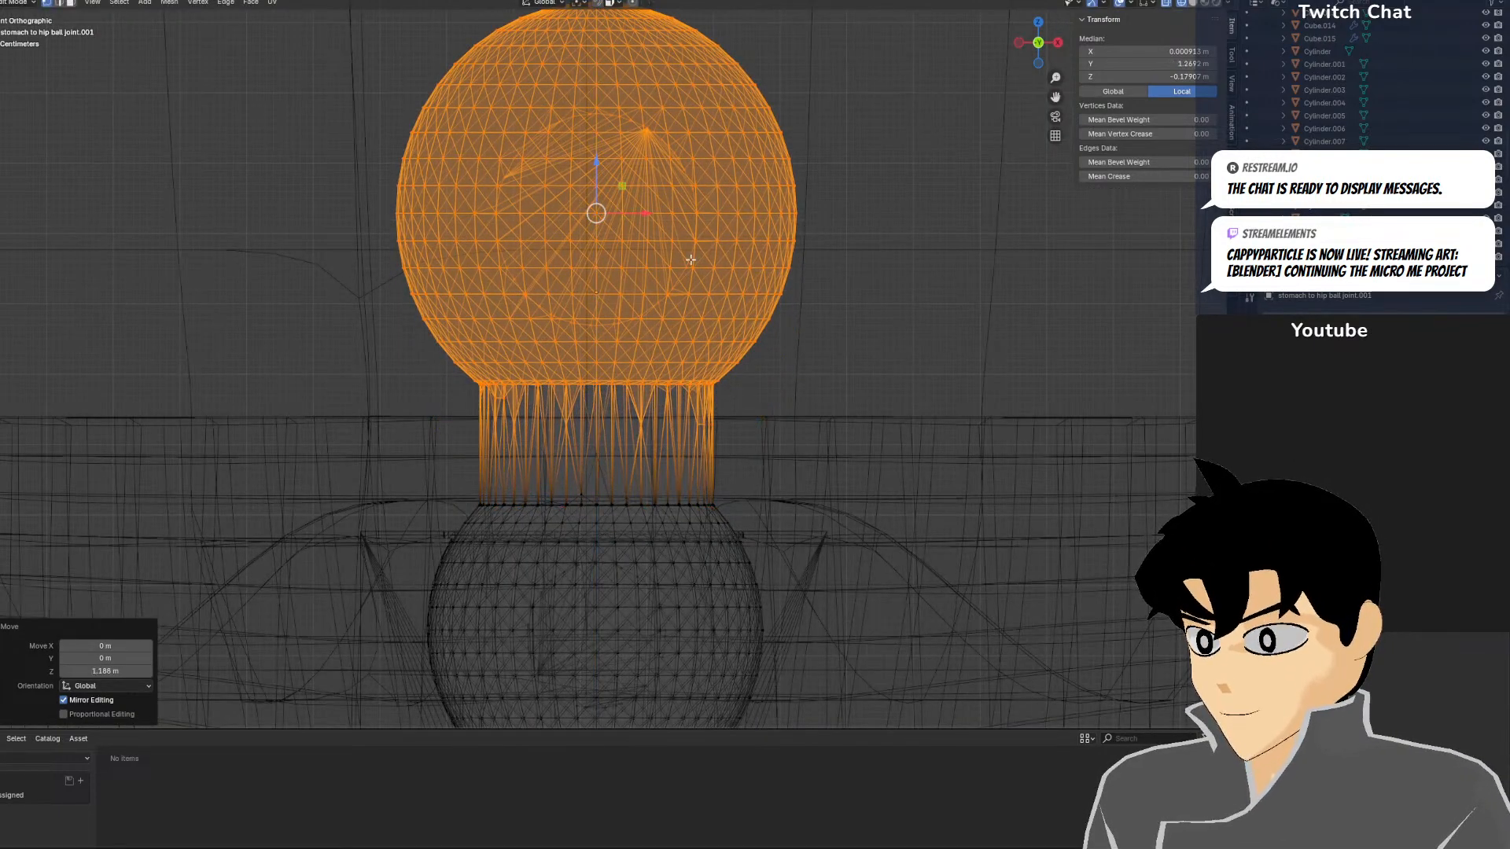
pyautogui.press('Escape')
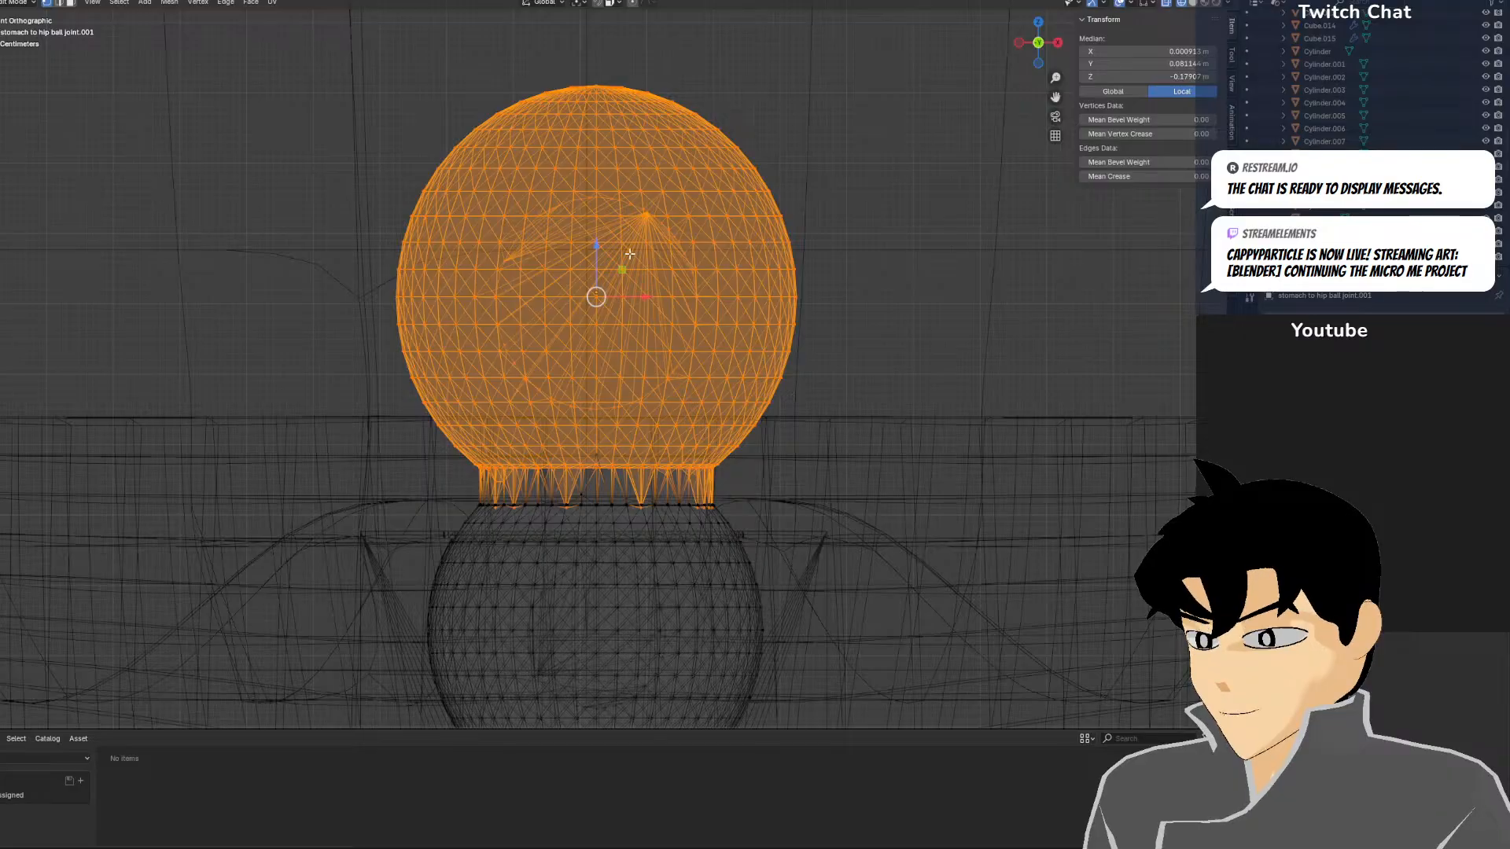
# Raise the upper ball's vertices slightly along Z to lengthen the joint's neck a little
pyautogui.moveTo(599, 261); pyautogui.dragTo(599, 254)
pyautogui.click(967, 369)
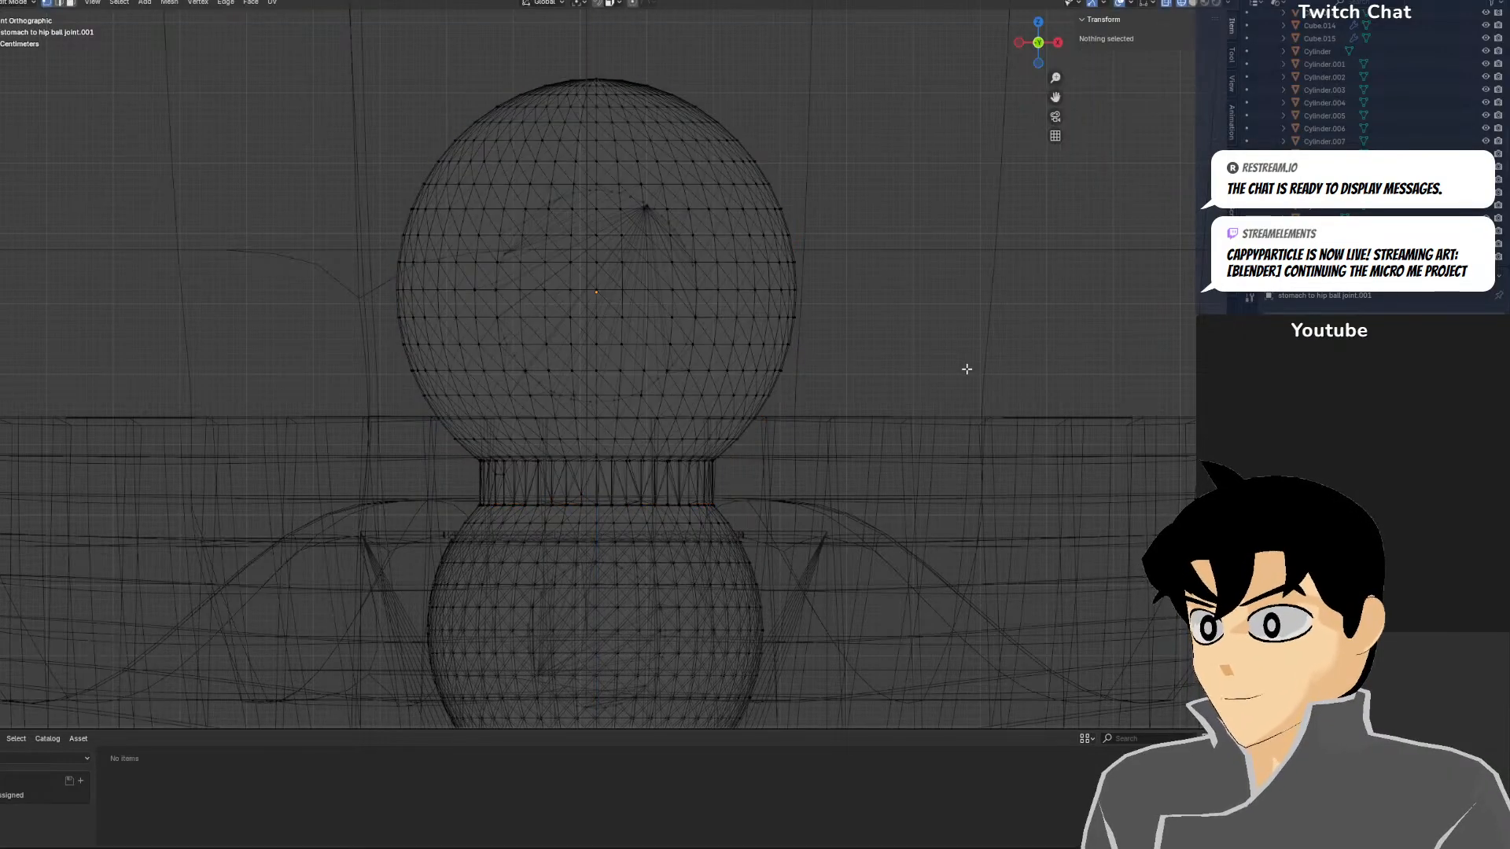
pyautogui.scroll(-4, 966, 369)
pyautogui.hotkey('shift', 'z')
pyautogui.scroll(-2, 944, 401)
pyautogui.hotkey('shift', 'z')
pyautogui.scroll(2, 529, 175)
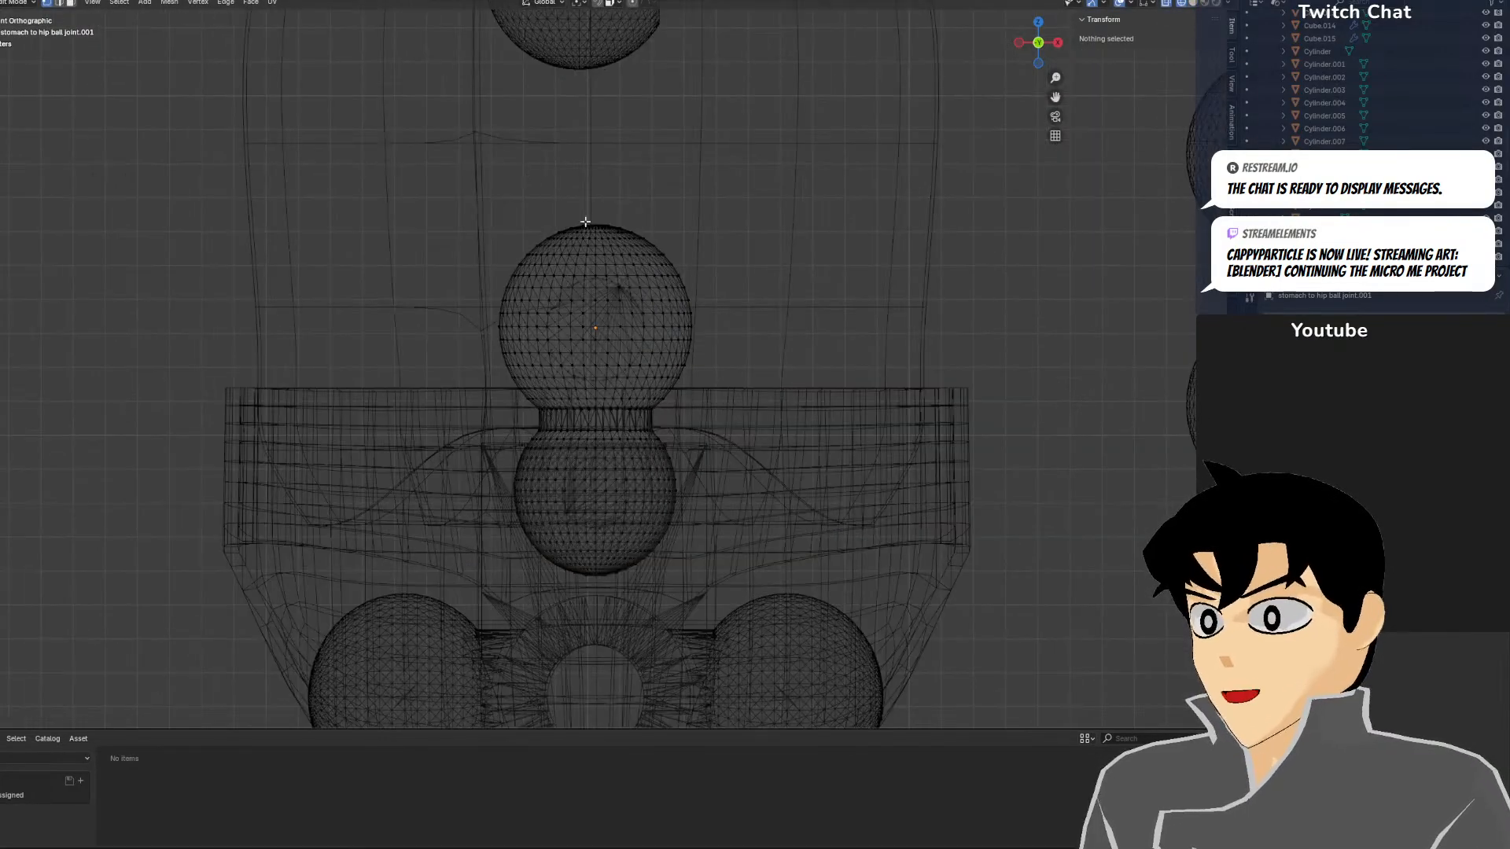
# Return to Object Mode and move the shortened joint about 14.49 m along Y into the hinge's upper socket
pyautogui.moveTo(585, 222); pyautogui.dragTo(739, 243, button='middle')
pyautogui.click(23, 3)
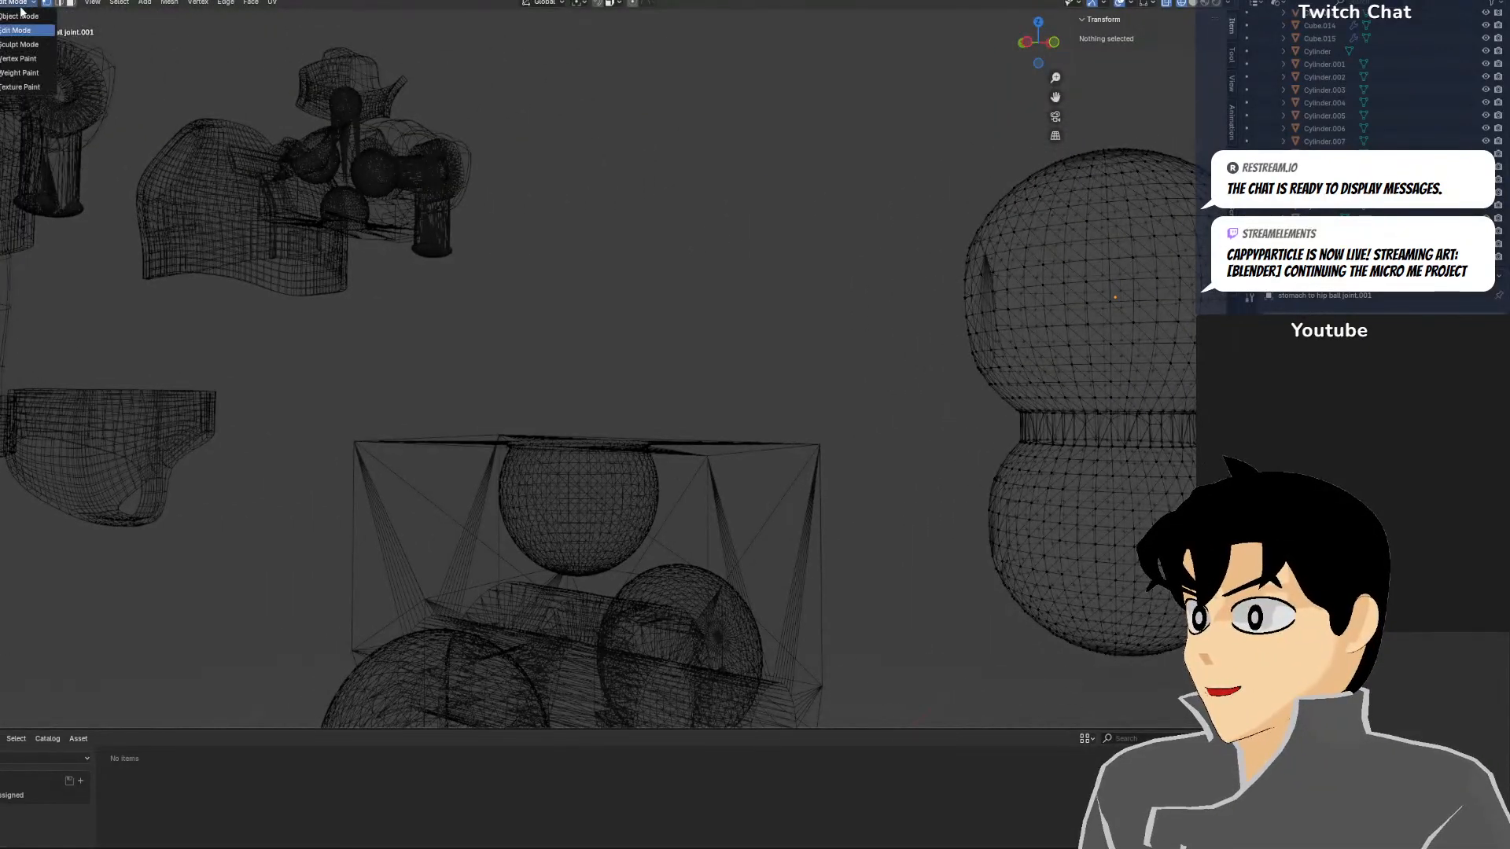
pyautogui.click(22, 16)
pyautogui.scroll(-3, 961, 362)
pyautogui.moveTo(905, 323); pyautogui.dragTo(961, 323, button='middle')
pyautogui.hotkey('shift', 'z')
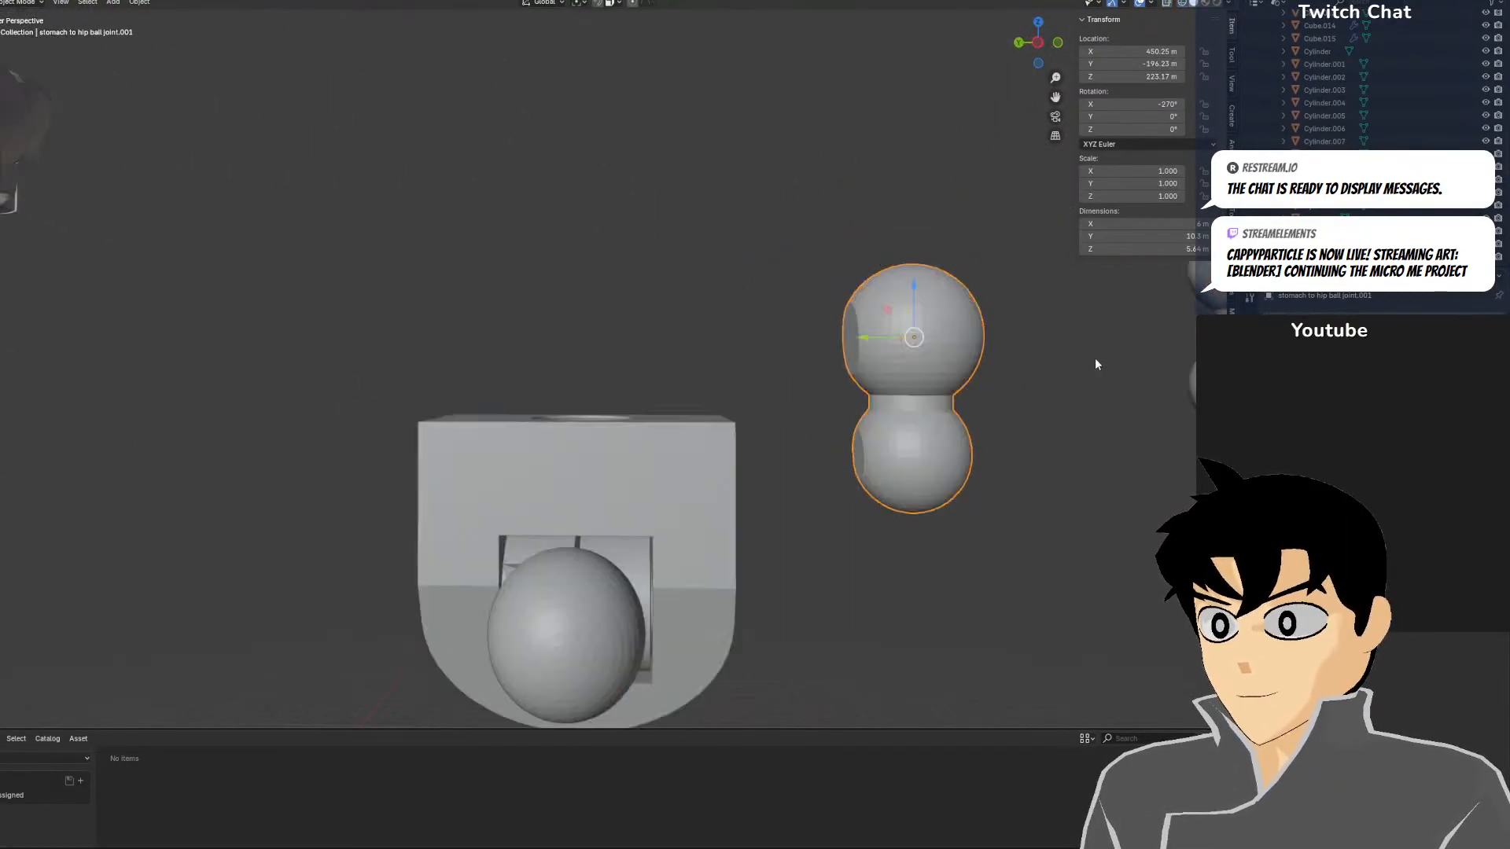
pyautogui.moveTo(887, 344); pyautogui.dragTo(561, 330)
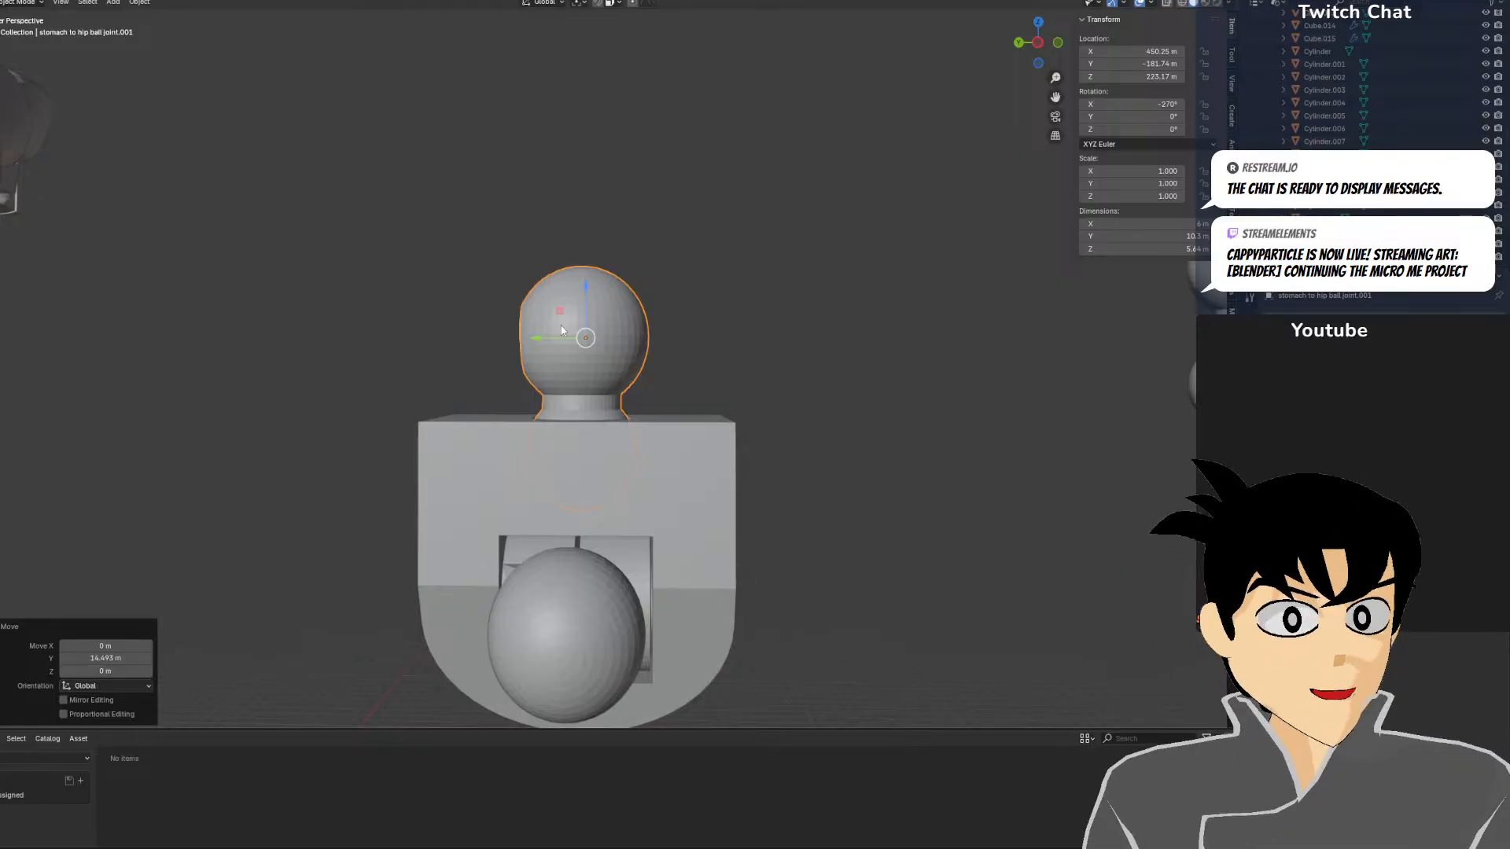
# Examine in wireframe front view how the shortened joint sits between the pelvis hinge and the stomach piece
pyautogui.moveTo(561, 331); pyautogui.dragTo(588, 398, button='middle')
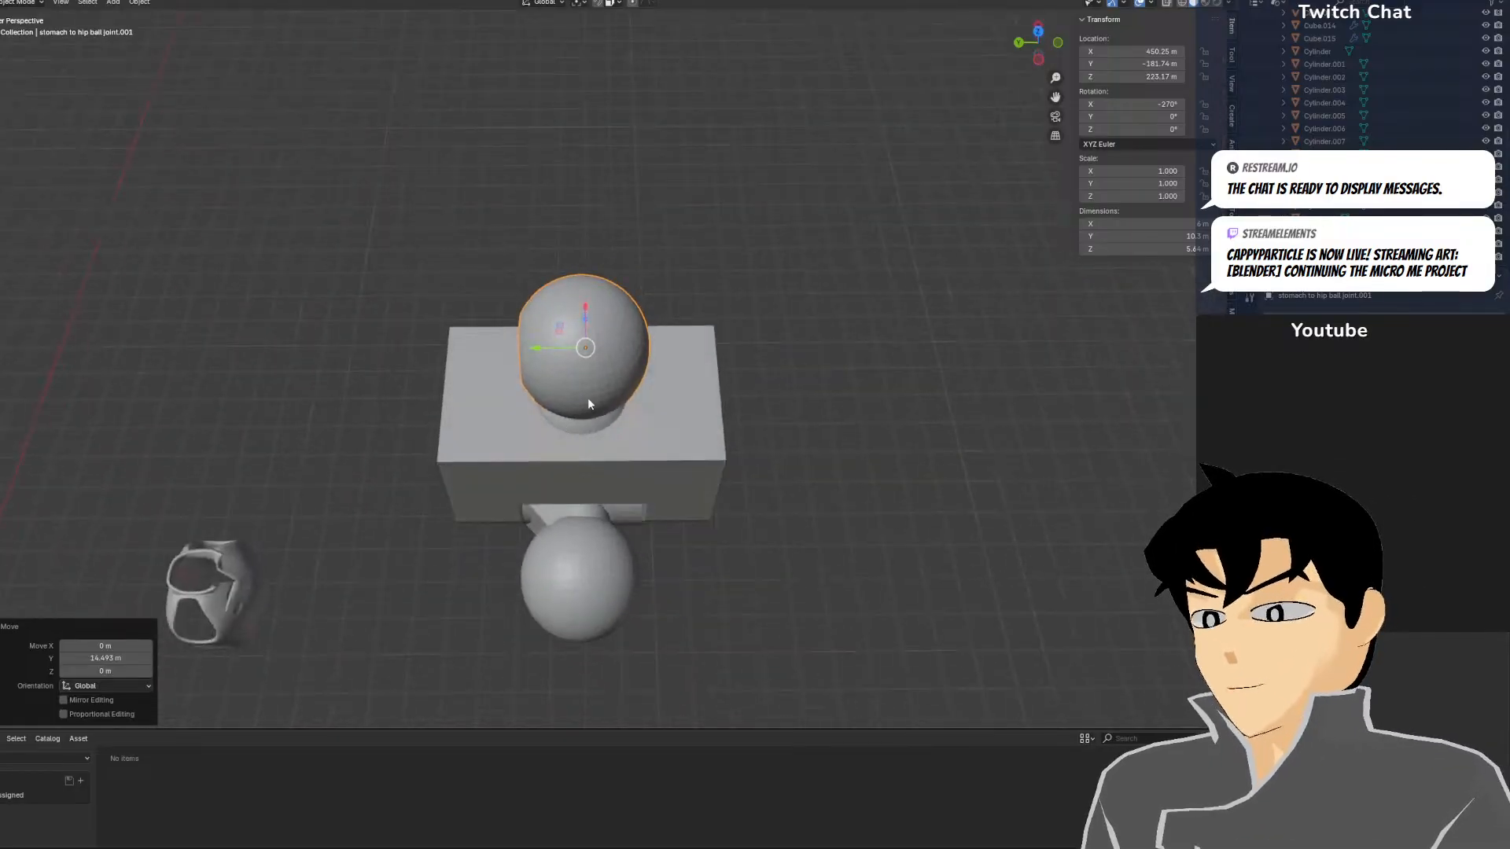
pyautogui.press('KP_1')
pyautogui.press('z')
pyautogui.click(431, 389)
pyautogui.scroll(4, 761, 431)
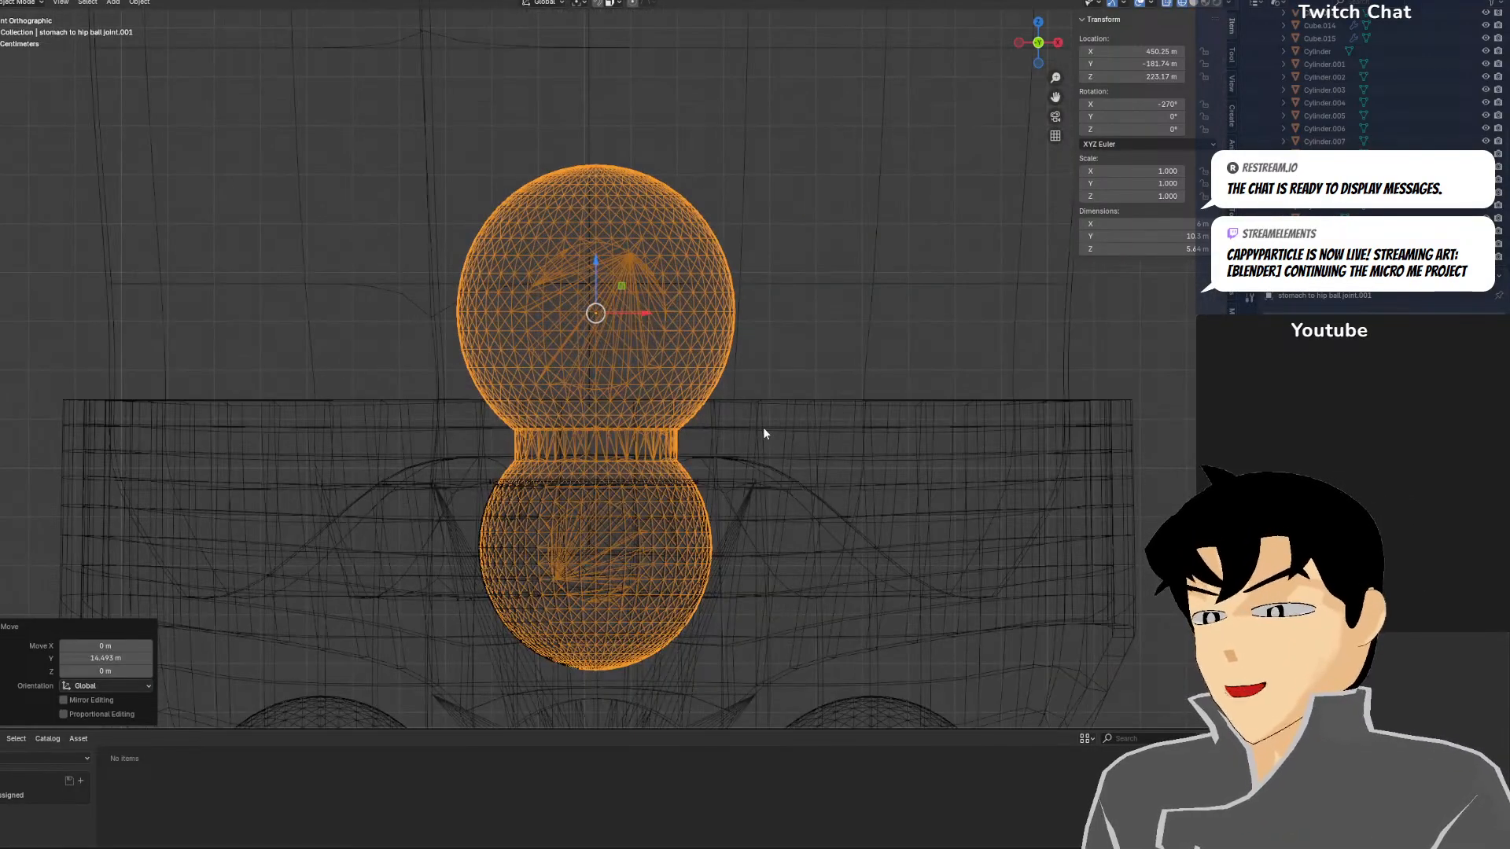
pyautogui.scroll(-2, 763, 427)
pyautogui.moveTo(748, 425); pyautogui.dragTo(789, 447, button='middle')
pyautogui.press('KP_1')
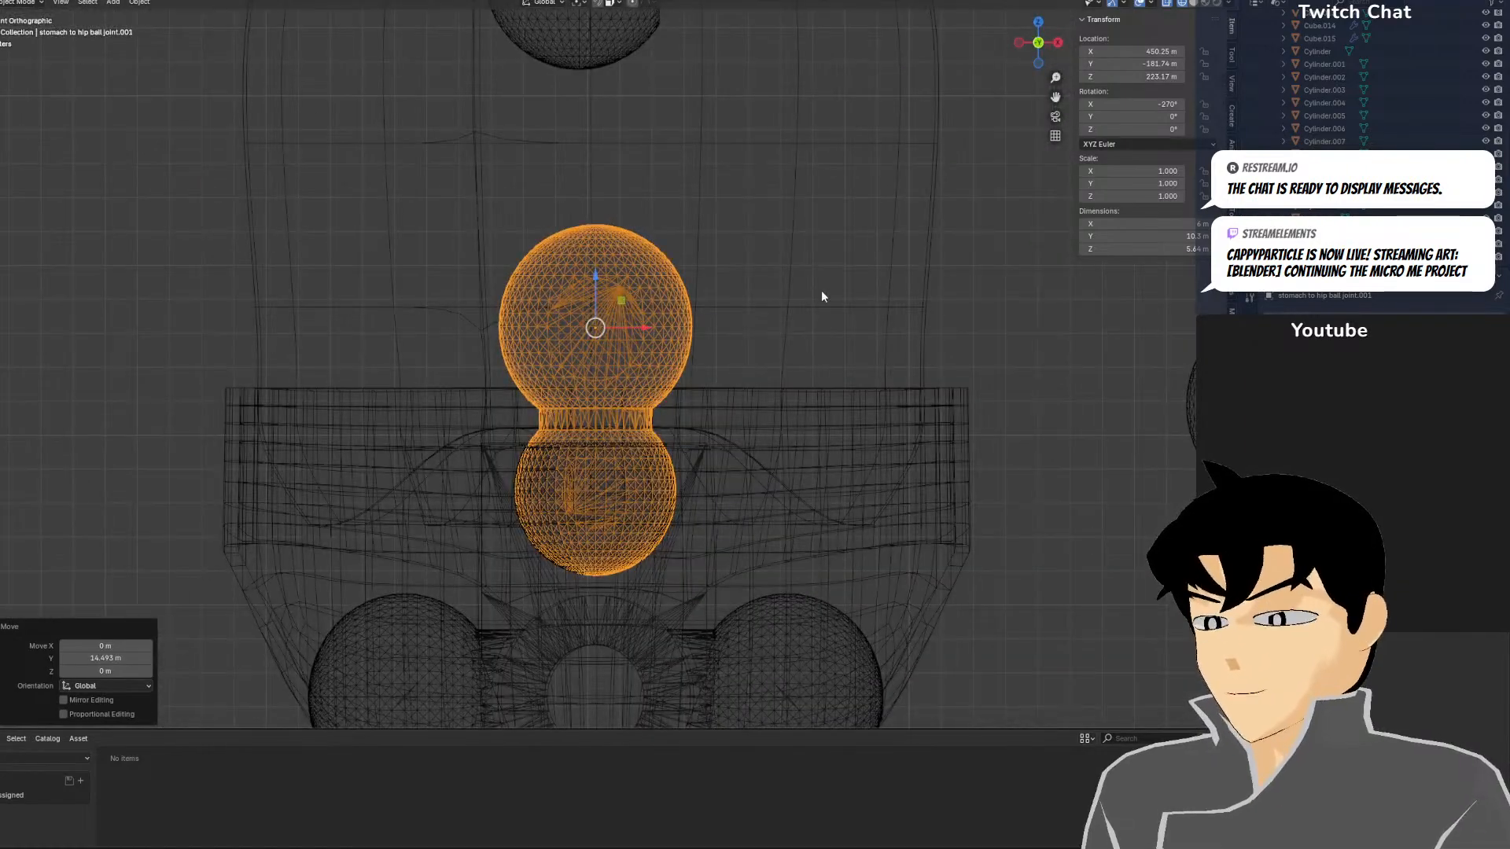
pyautogui.scroll(-1, 692, 368)
pyautogui.click(697, 321)
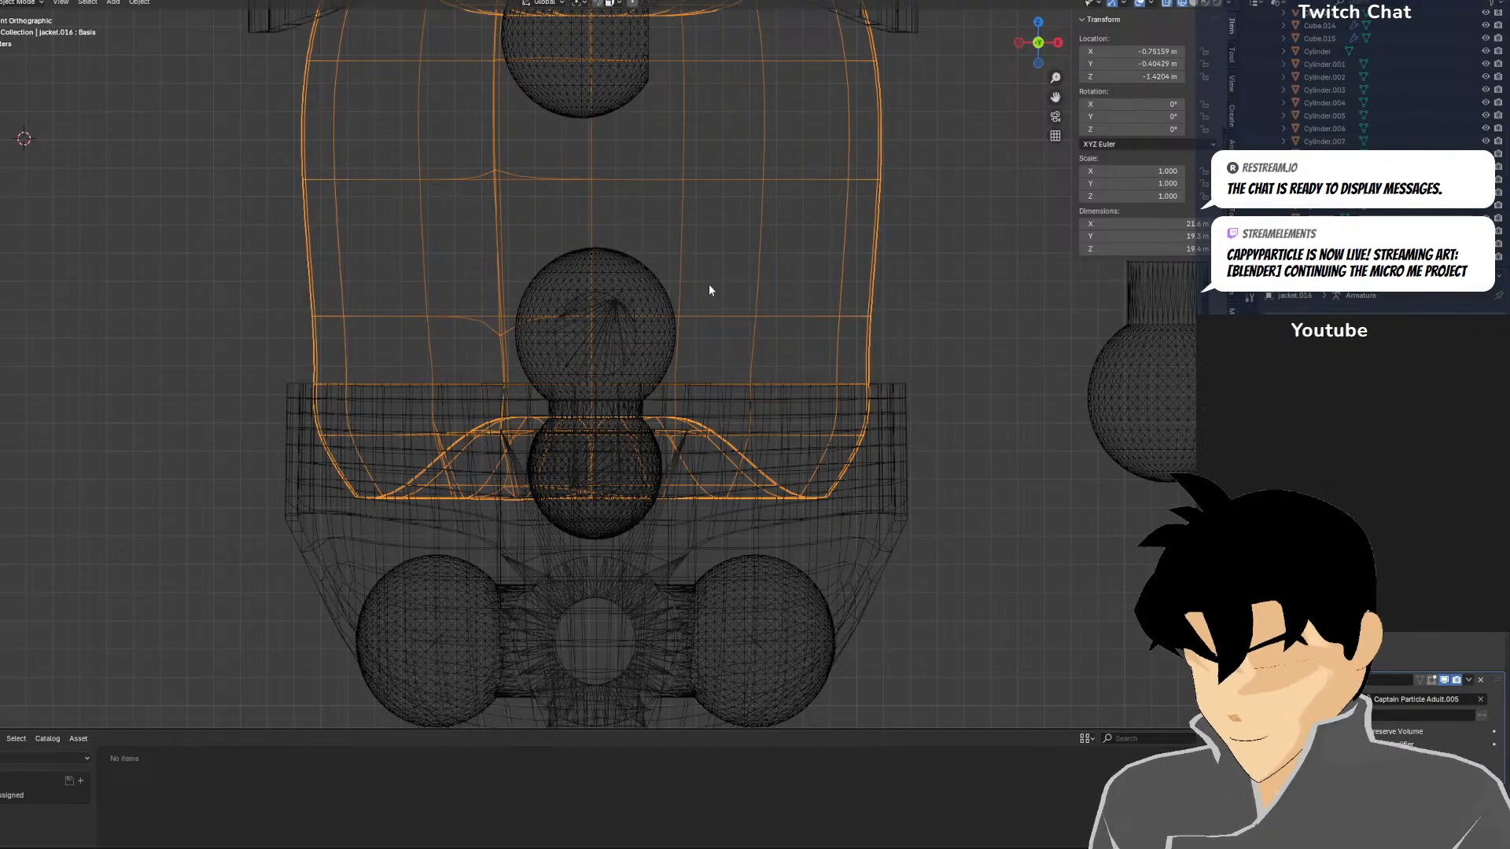
pyautogui.scroll(-3, 709, 285)
pyautogui.keyDown('shift'); pyautogui.moveTo(714, 261); pyautogui.dragTo(752, 228, button='middle'); pyautogui.keyUp('shift')
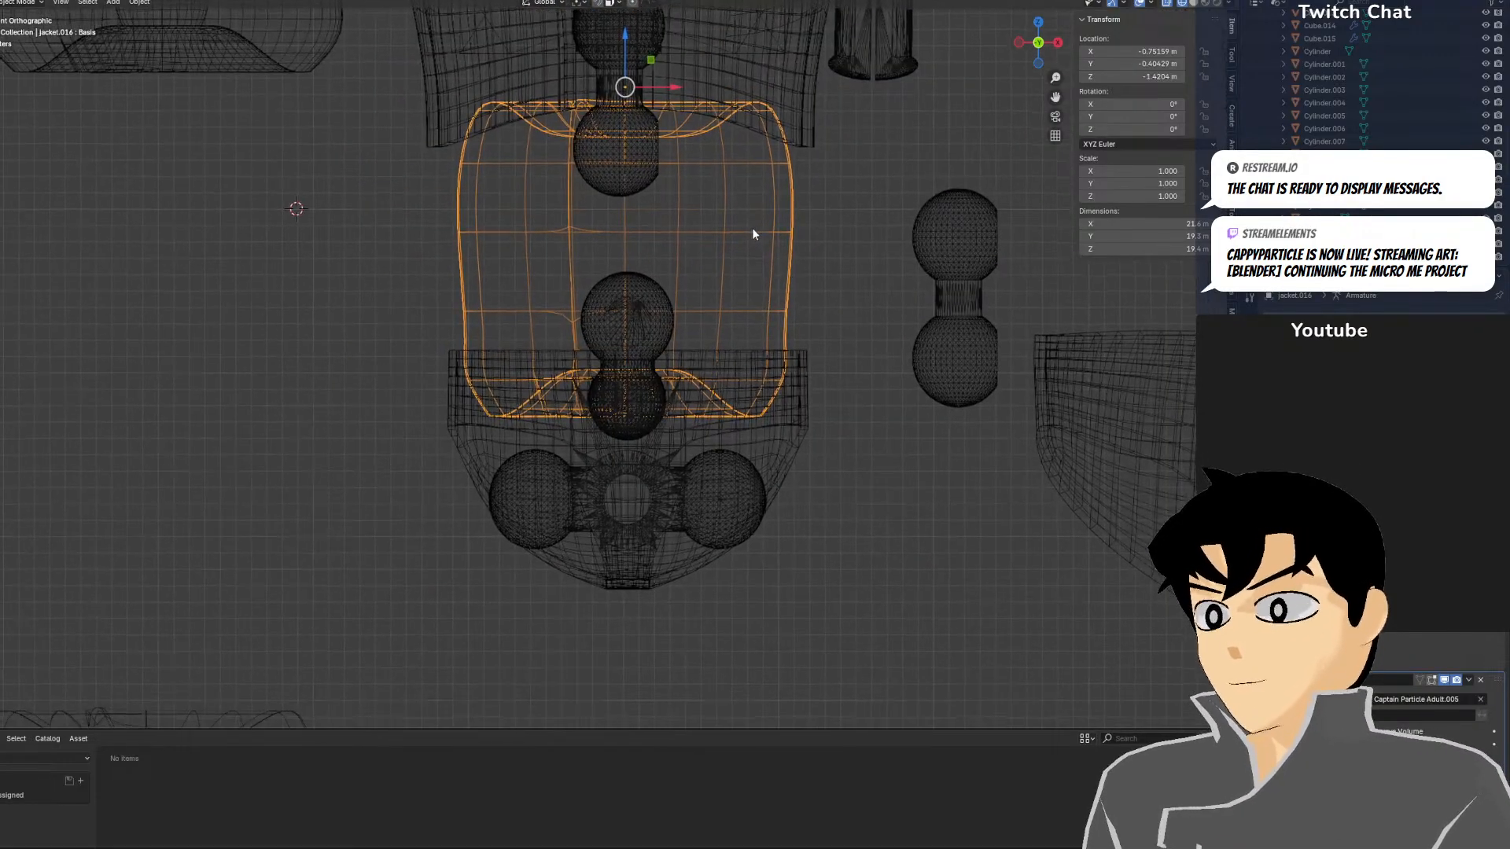
# Select the hip holder, both hip joints and the pelvis shell, and lower them together slightly along Z
pyautogui.click(667, 453)
pyautogui.hotkey('shift', 'z')
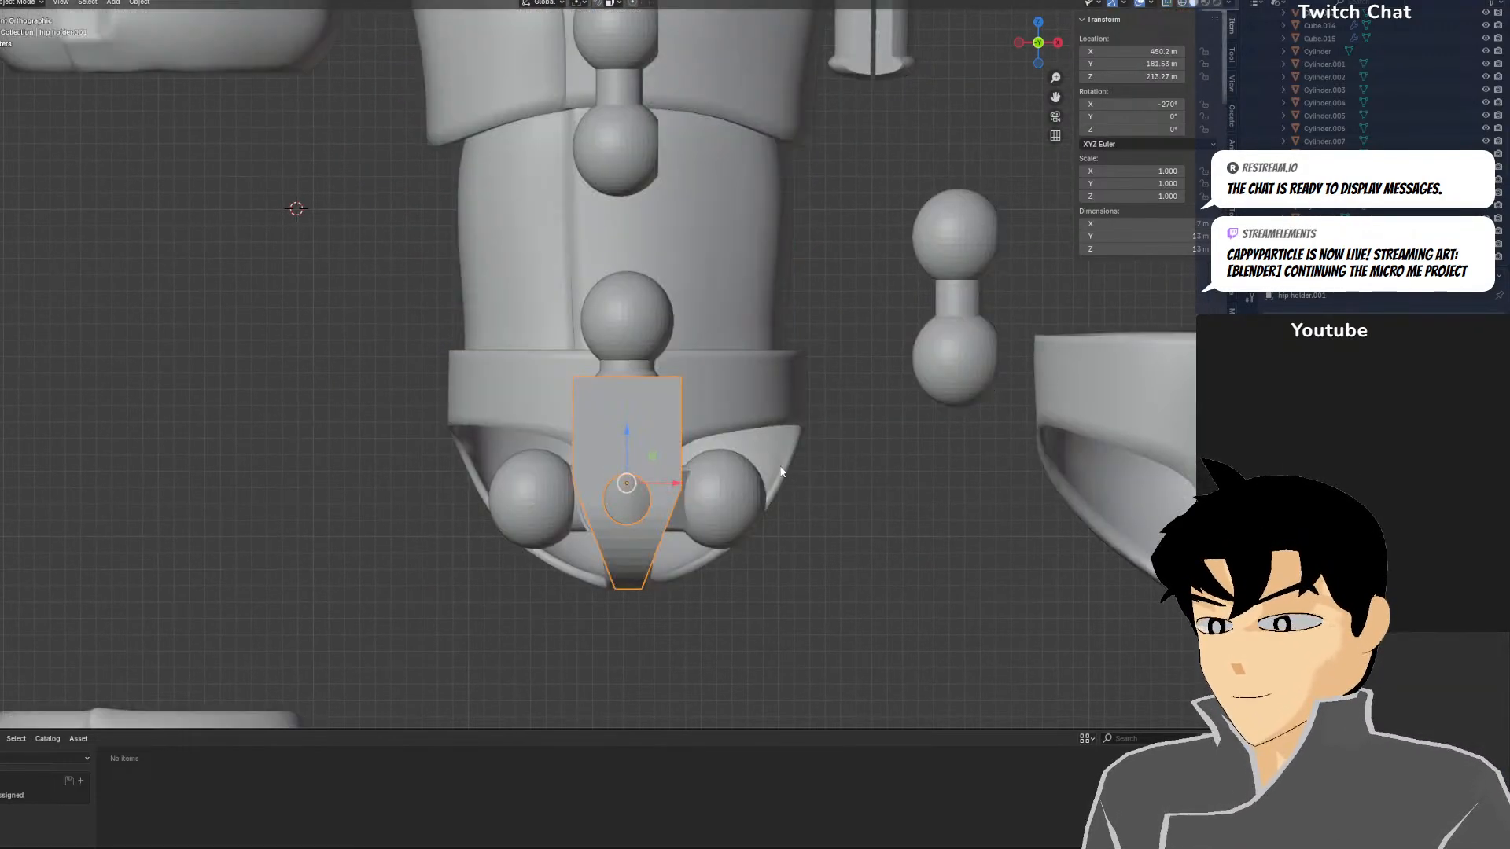
pyautogui.keyDown('shift'); pyautogui.click(529, 498); pyautogui.keyUp('shift')
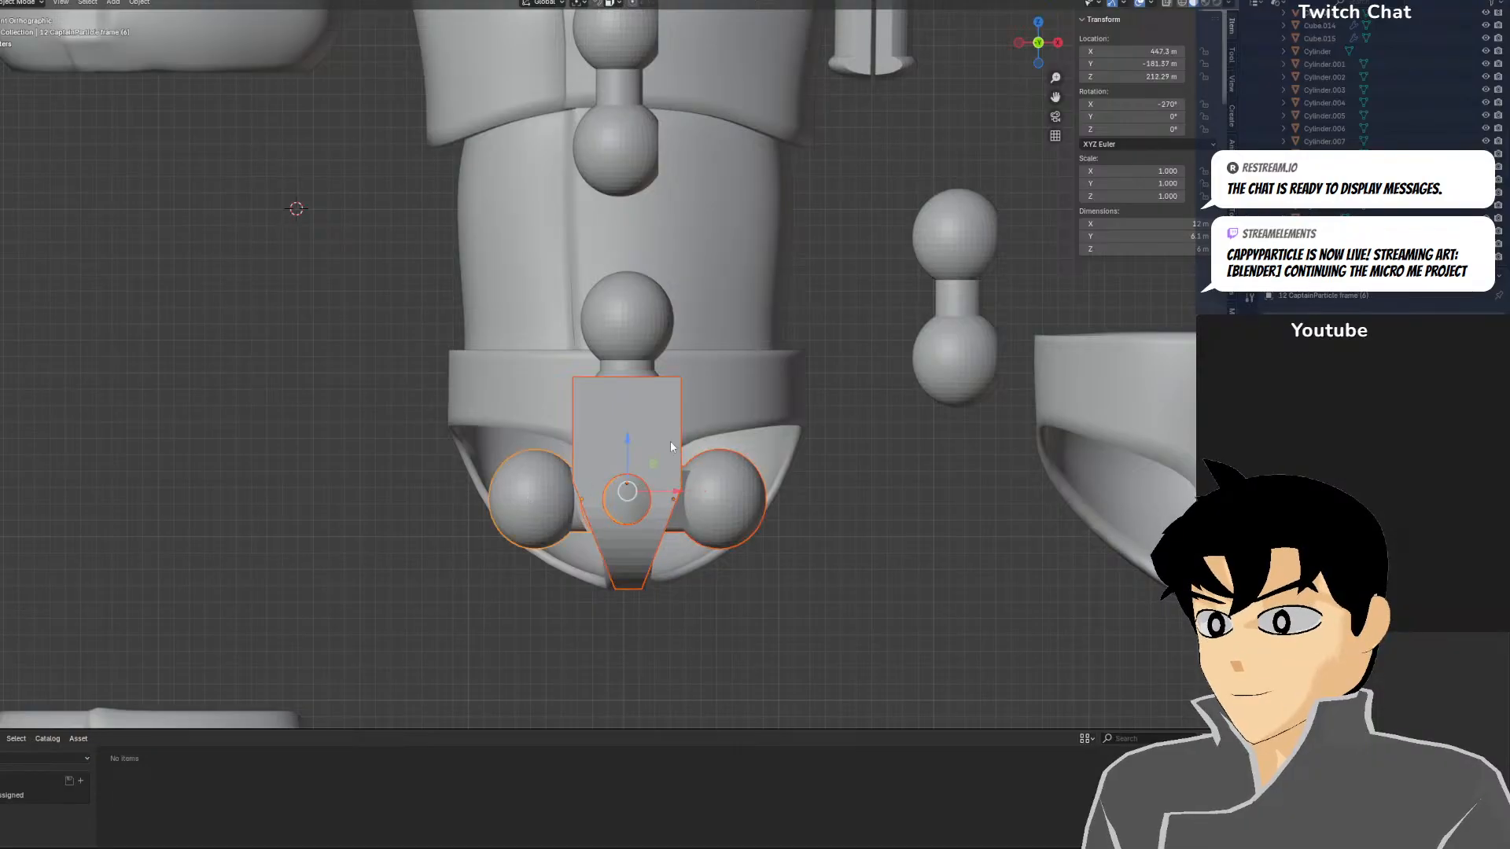
pyautogui.keyDown('shift'); pyautogui.click(729, 401); pyautogui.keyUp('shift')
pyautogui.hotkey('shift', 'z')
pyautogui.moveTo(626, 432); pyautogui.dragTo(625, 457)
# Lower the stomach-to-hip joint about 1.53 m along Z into the hinge socket, and check its fit
pyautogui.click(623, 343)
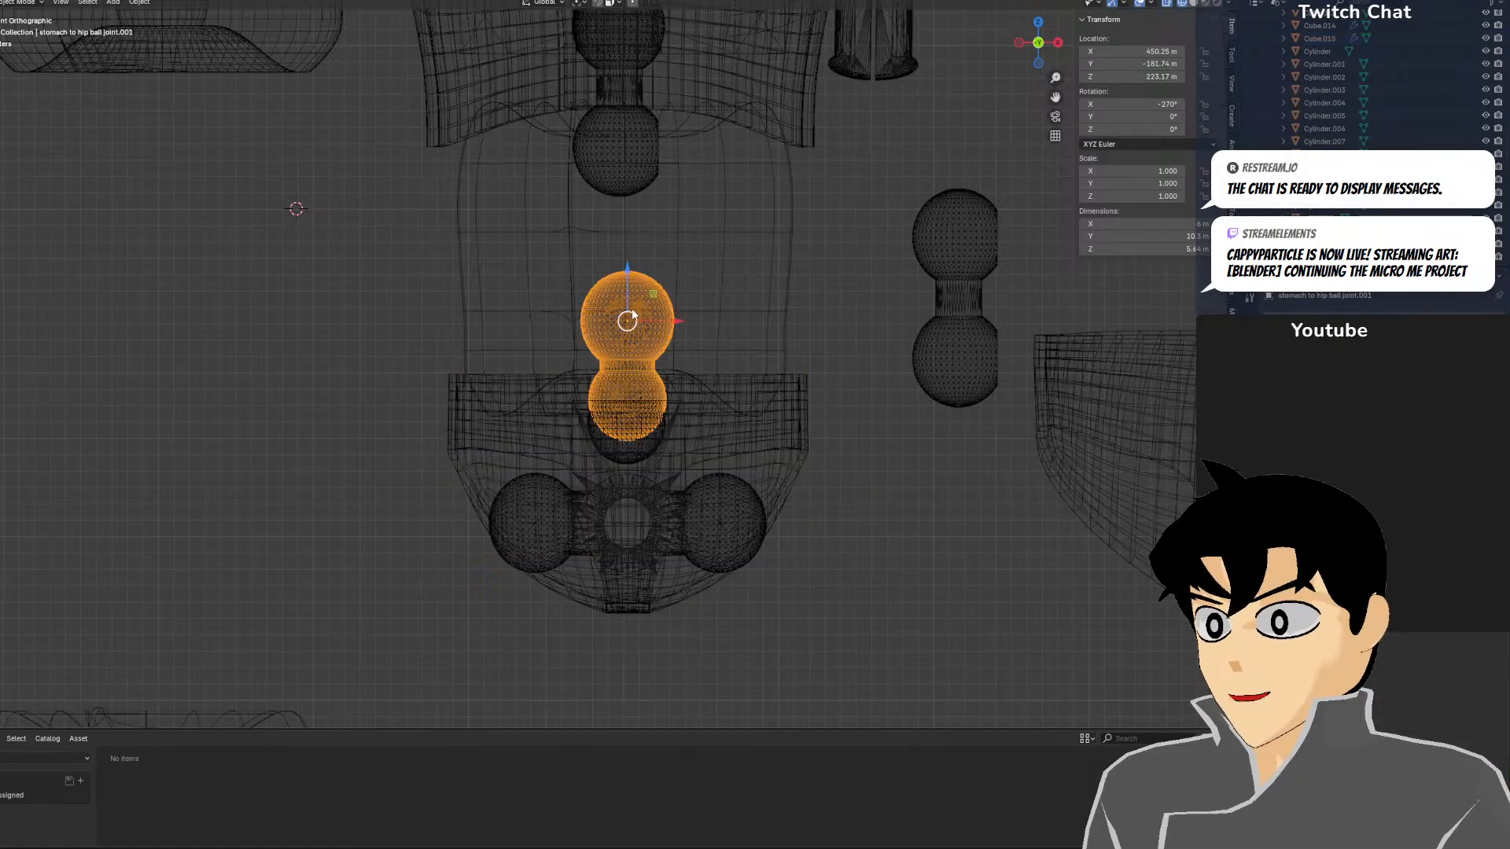
pyautogui.moveTo(629, 306); pyautogui.dragTo(630, 332)
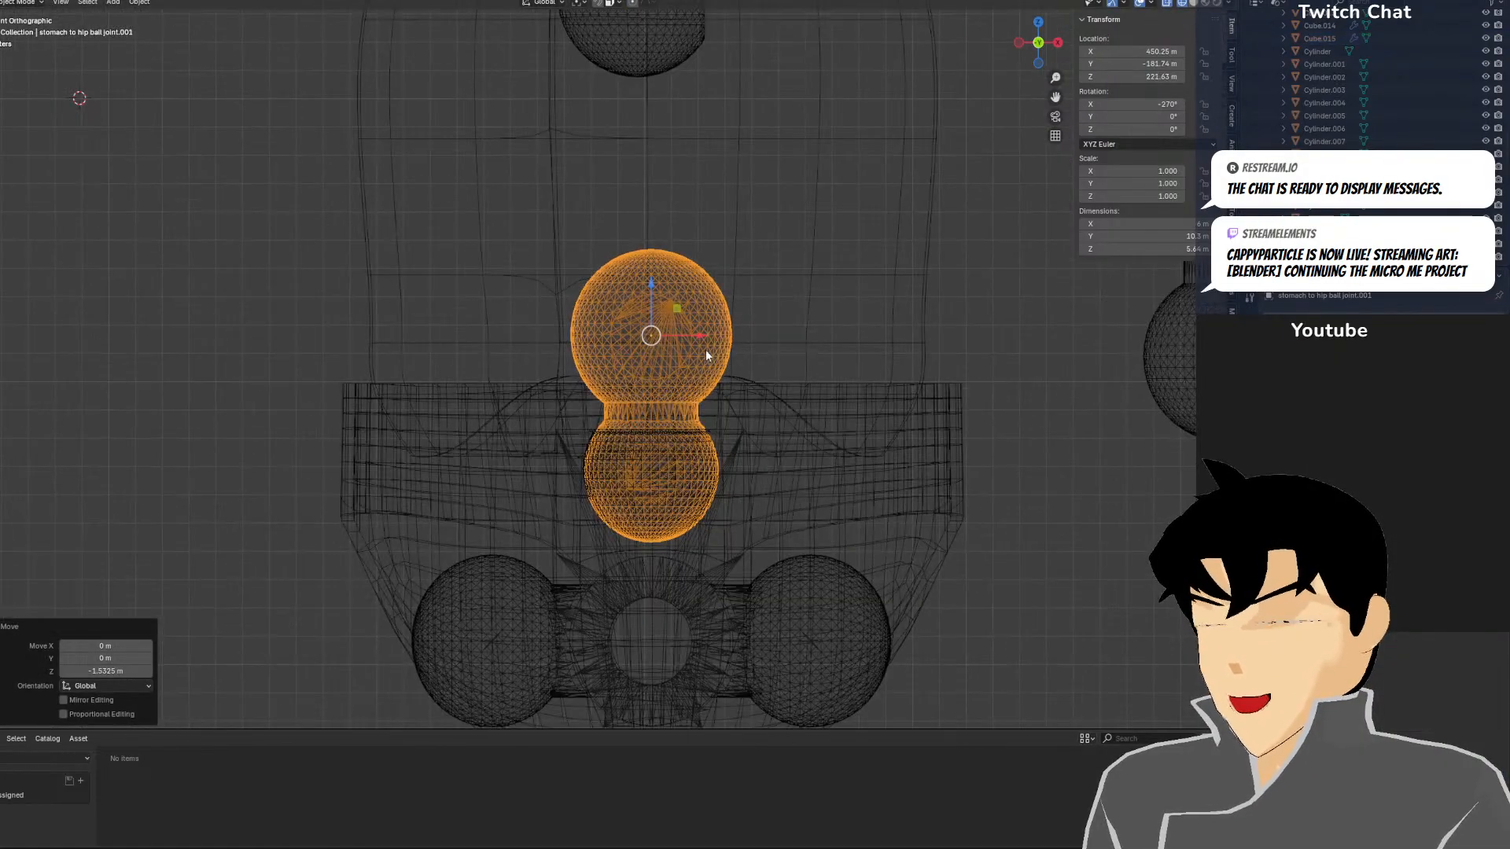
pyautogui.hotkey('shift', 'z')
pyautogui.moveTo(813, 404); pyautogui.dragTo(855, 421, button='middle')
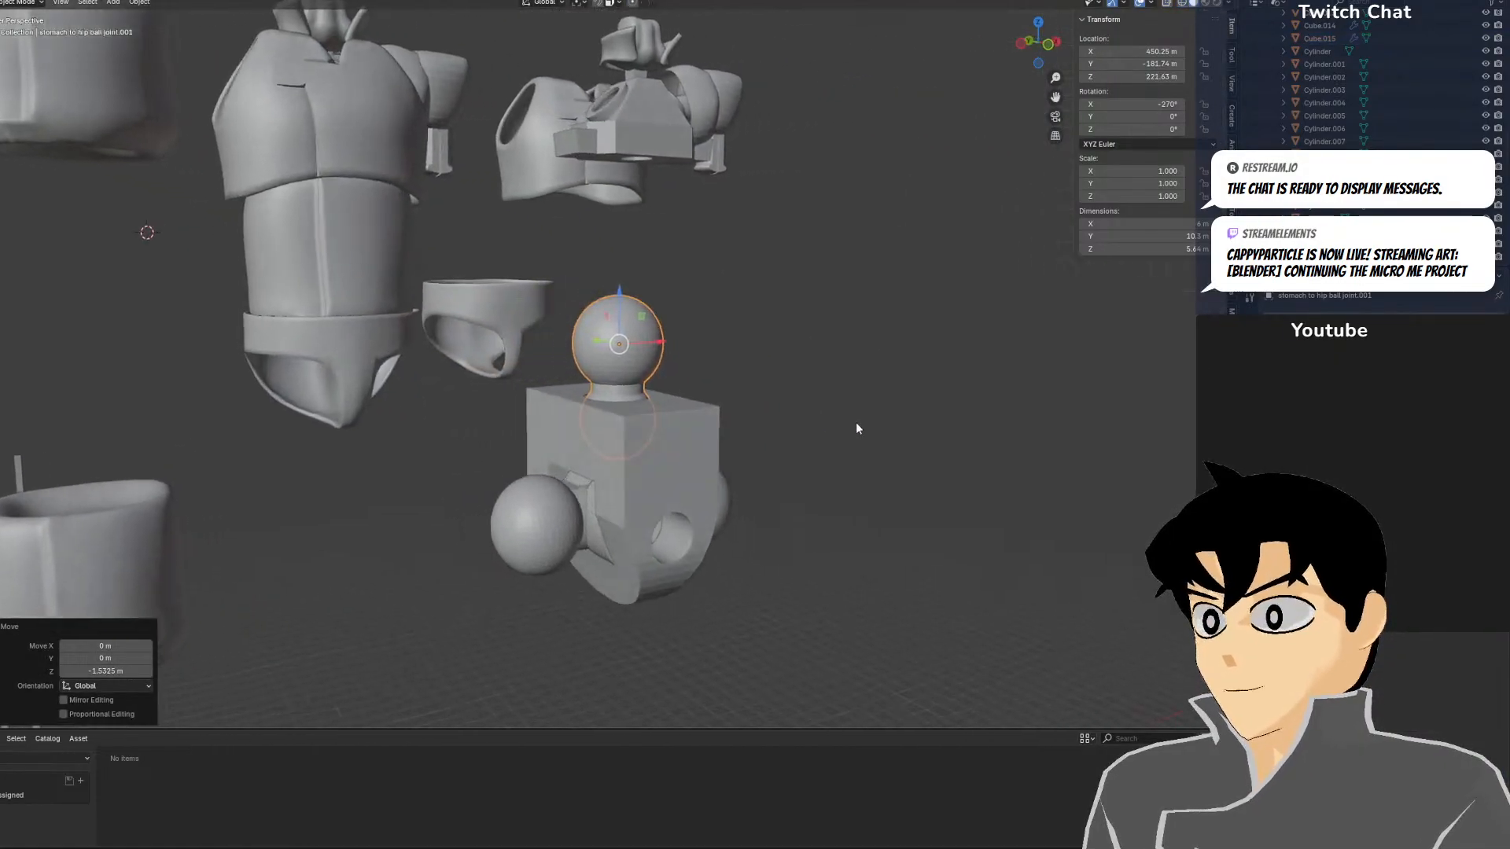
pyautogui.press('KP_1')
pyautogui.scroll(4, 879, 409)
pyautogui.hotkey('shift', 'z')
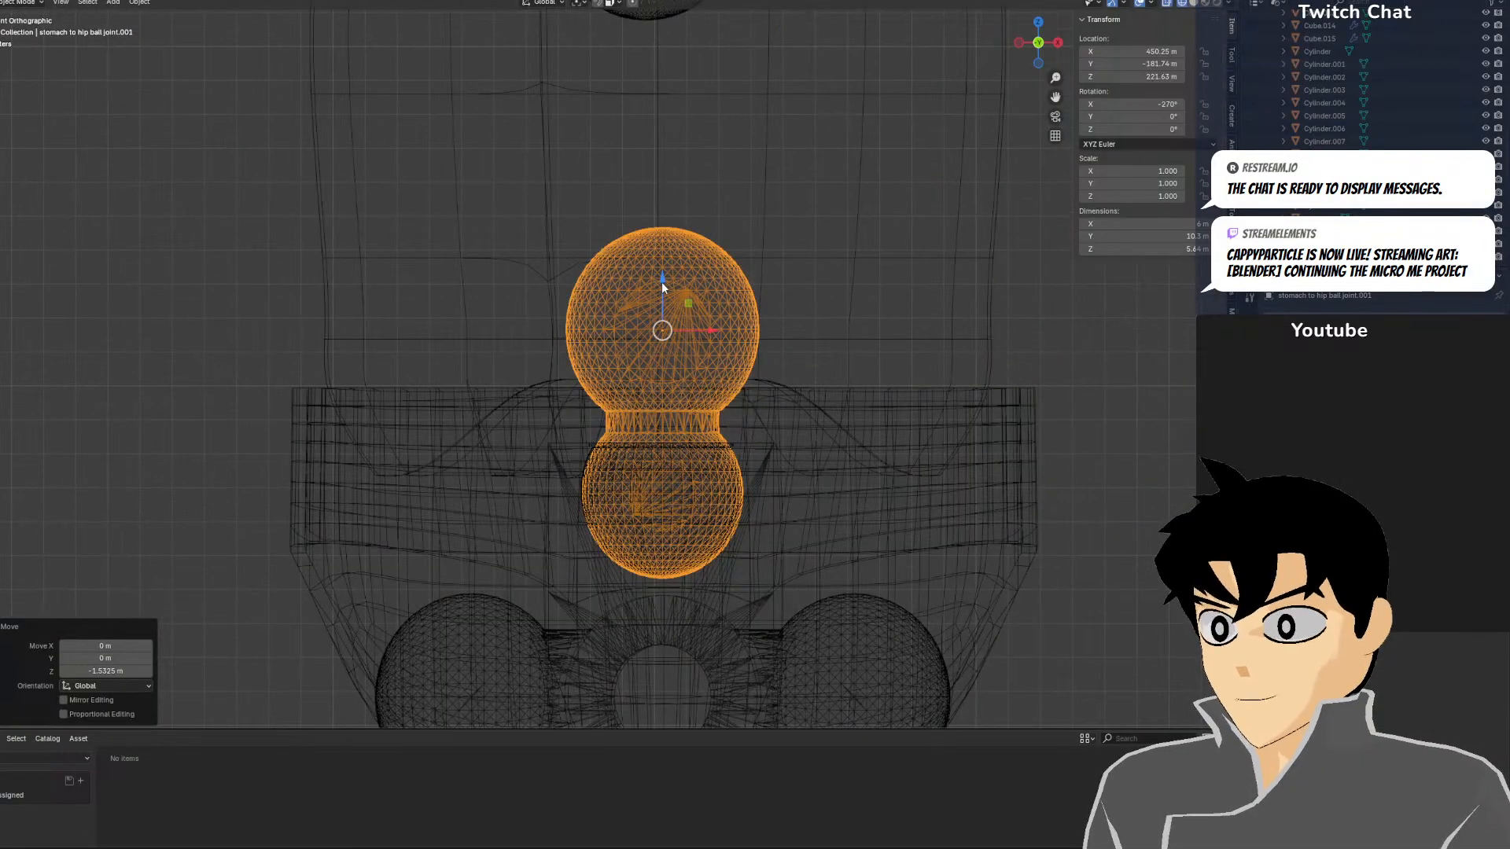
# Select the stomach-to-hip joint, hip holder, both hip joints and pelvis shell, and lower them together about 0.6 m along Z
pyautogui.scroll(-2, 752, 438)
pyautogui.keyDown('shift'); pyautogui.click(781, 479); pyautogui.keyUp('shift')
pyautogui.keyDown('shift'); pyautogui.click(719, 568); pyautogui.keyUp('shift')
pyautogui.keyDown('shift'); pyautogui.click(589, 583); pyautogui.keyUp('shift')
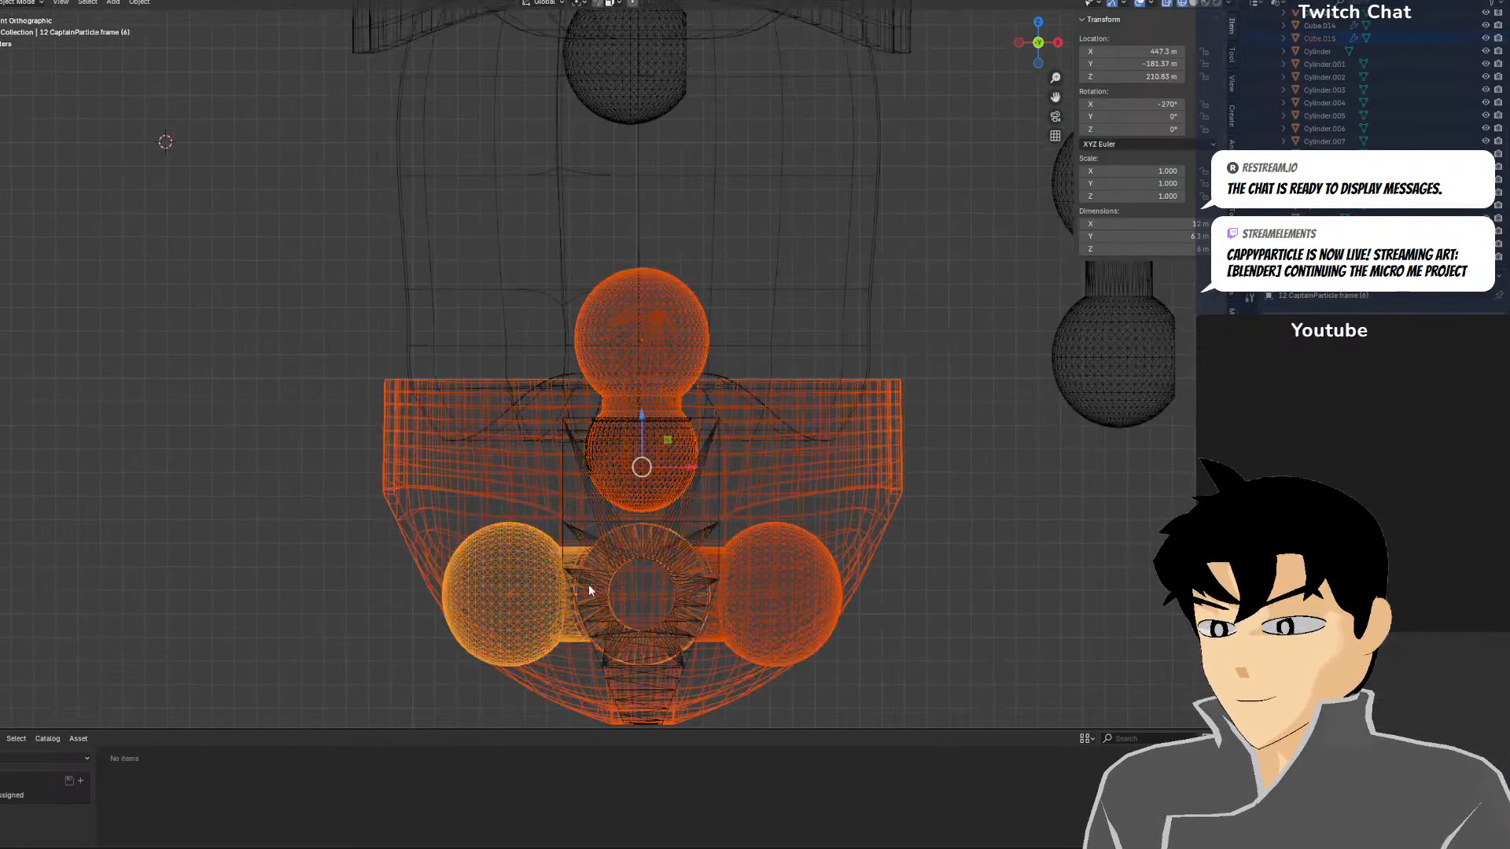
pyautogui.keyDown('shift'); pyautogui.click(592, 522); pyautogui.keyUp('shift')
pyautogui.moveTo(643, 428); pyautogui.dragTo(707, 449)
pyautogui.hotkey('shift', 'z')
pyautogui.moveTo(912, 473); pyautogui.dragTo(876, 502, button='middle')
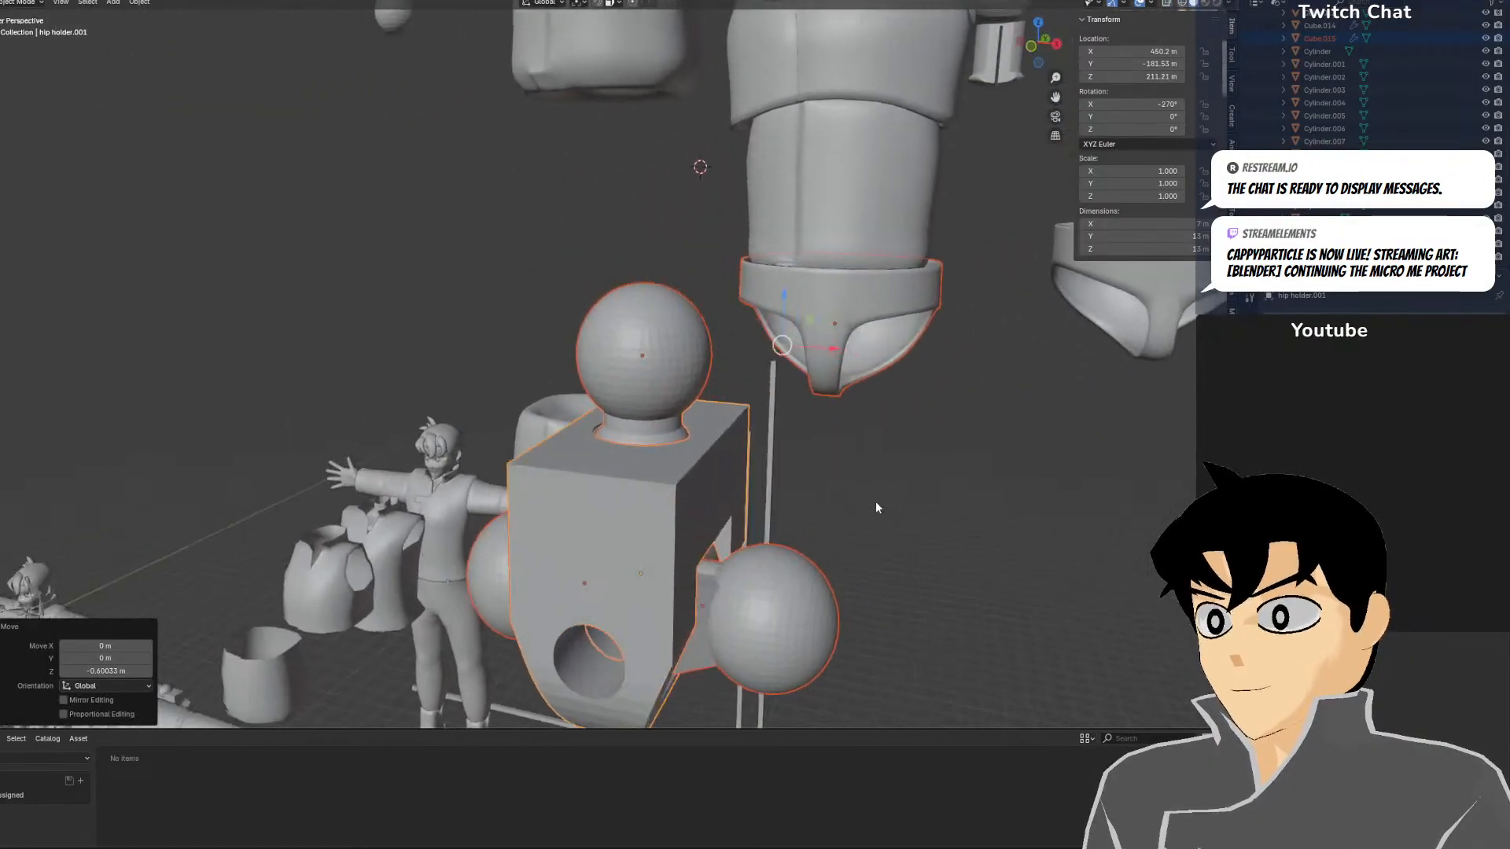
# Try to reposition the chest-to-stomach joint inside the torso in front wireframe view
pyautogui.press('KP_1')
pyautogui.scroll(-4, 843, 450)
pyautogui.click(835, 254)
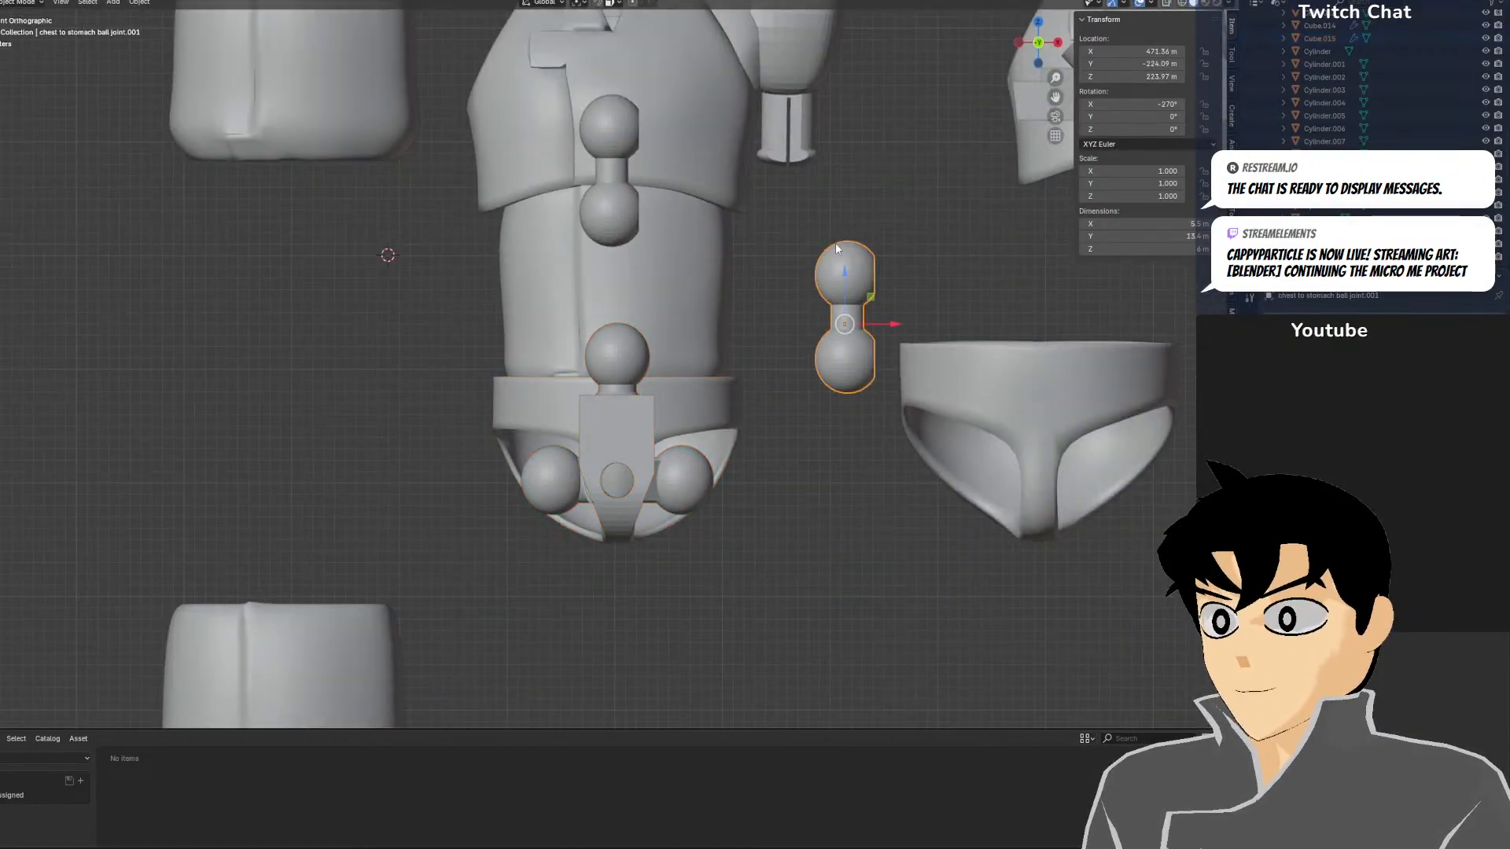
pyautogui.press('z')
pyautogui.click(809, 122)
pyautogui.keyDown('shift'); pyautogui.moveTo(750, 172); pyautogui.dragTo(739, 339, button='middle'); pyautogui.keyUp('shift')
pyautogui.scroll(4, 736, 338)
pyautogui.hotkey('shift', 'd')
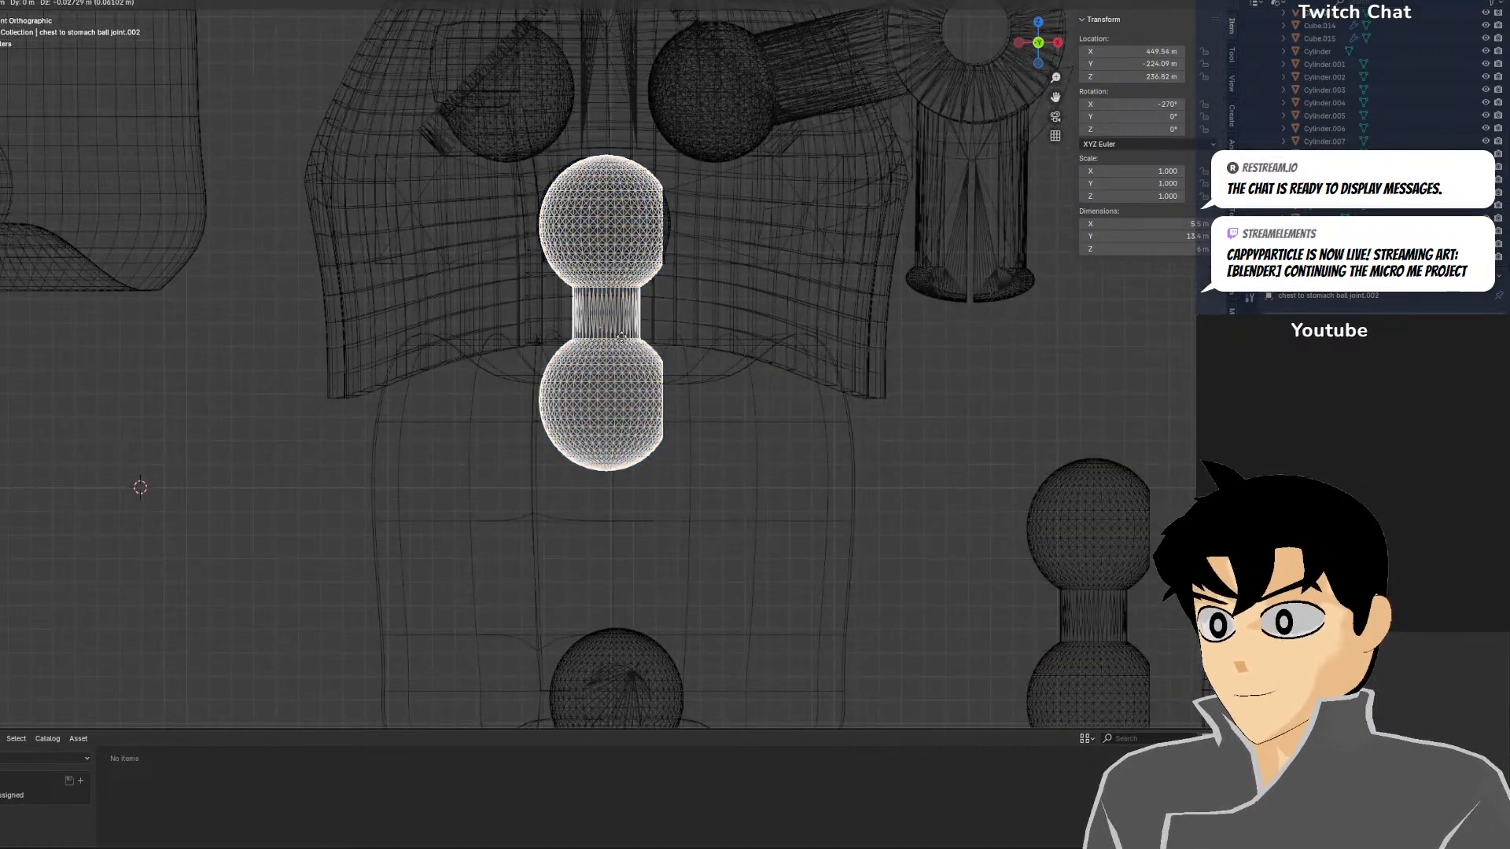
pyautogui.click(622, 342)
# Examine in solid and wireframe front view how the chest-to-stomach joint sits between the chest and stomach pieces
pyautogui.scroll(-3, 690, 449)
pyautogui.keyDown('shift'); pyautogui.moveTo(639, 522); pyautogui.dragTo(608, 377, button='middle'); pyautogui.keyUp('shift')
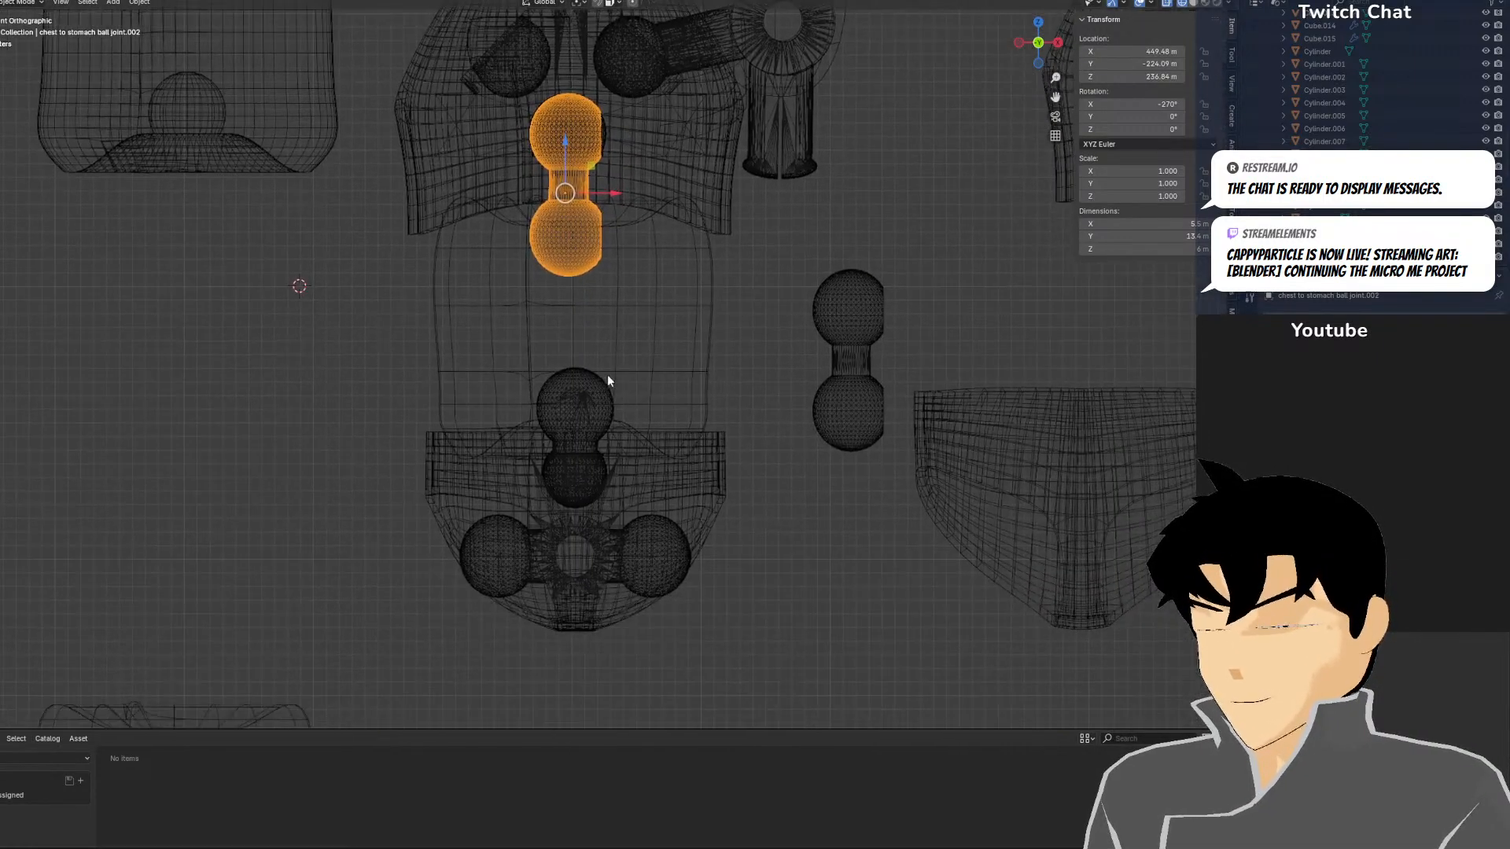
pyautogui.scroll(2, 608, 376)
pyautogui.press('z')
pyautogui.click(723, 370)
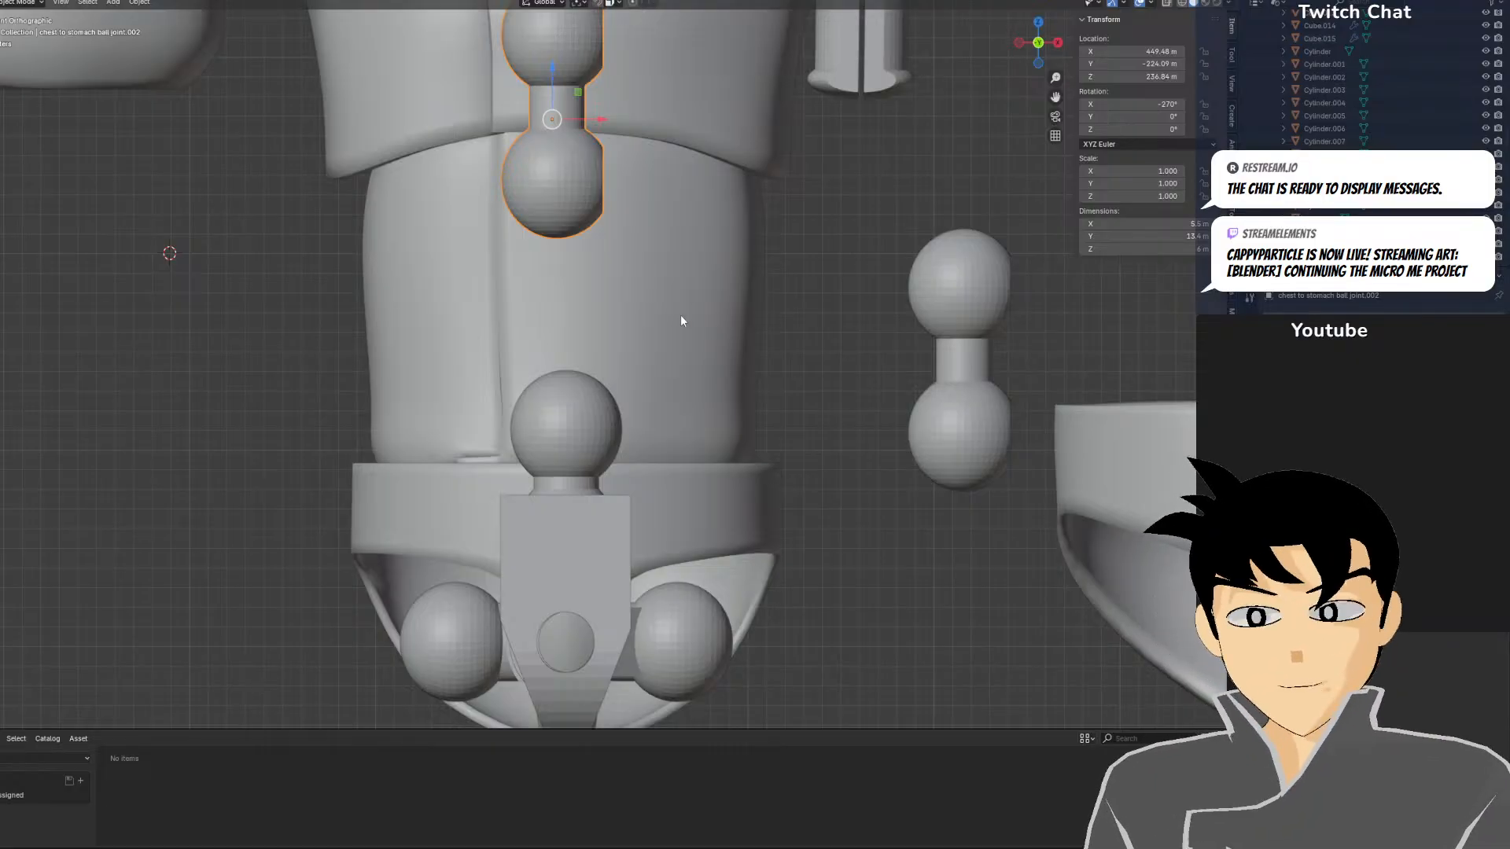
pyautogui.scroll(3, 681, 314)
pyautogui.scroll(-4, 689, 277)
pyautogui.hotkey('shift', 'z')
pyautogui.scroll(4, 685, 404)
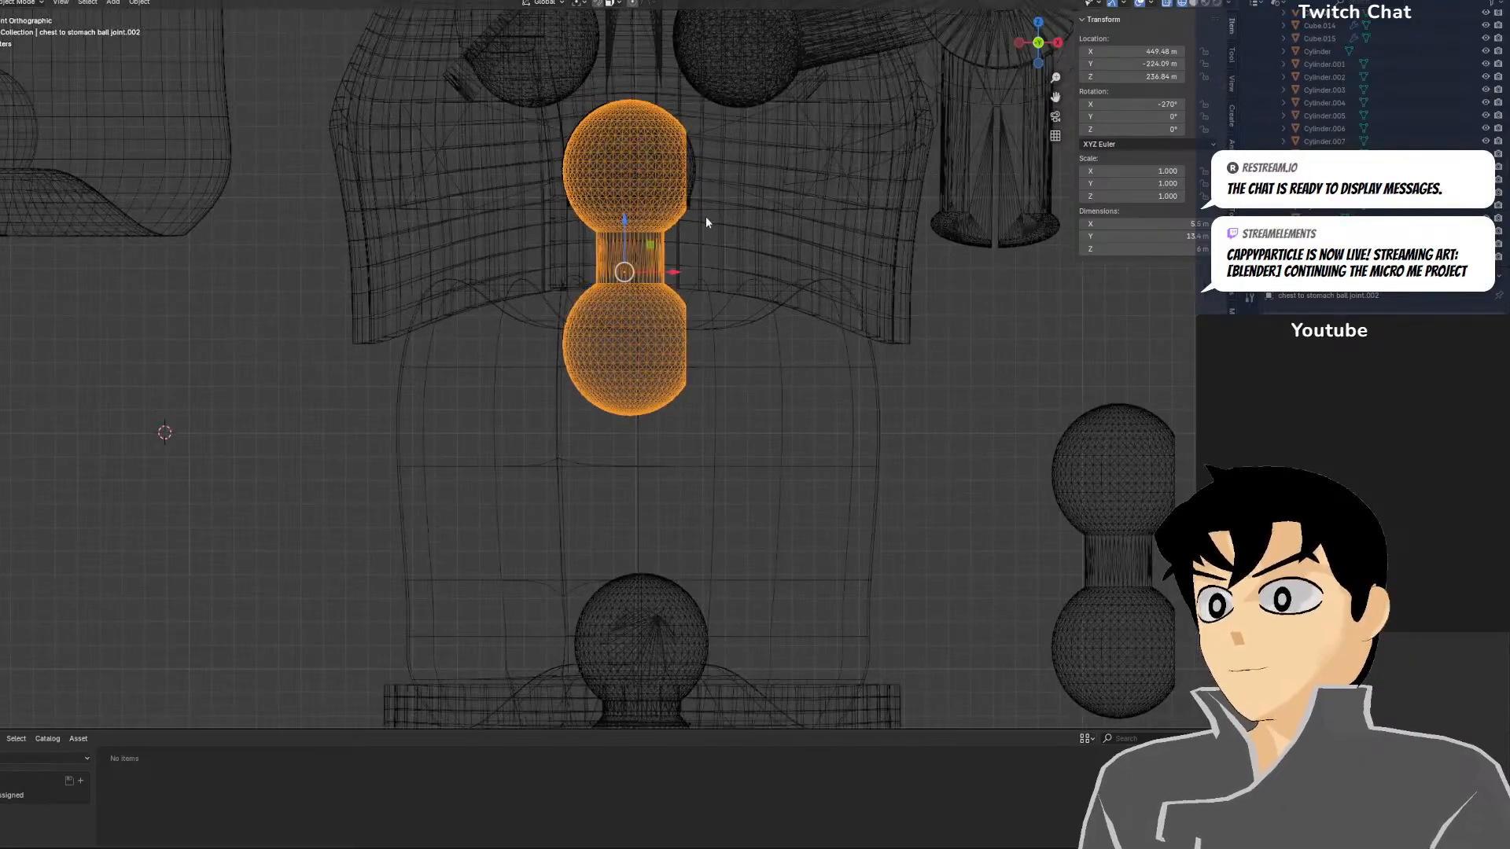
pyautogui.scroll(-4, 751, 452)
pyautogui.scroll(-2, 755, 496)
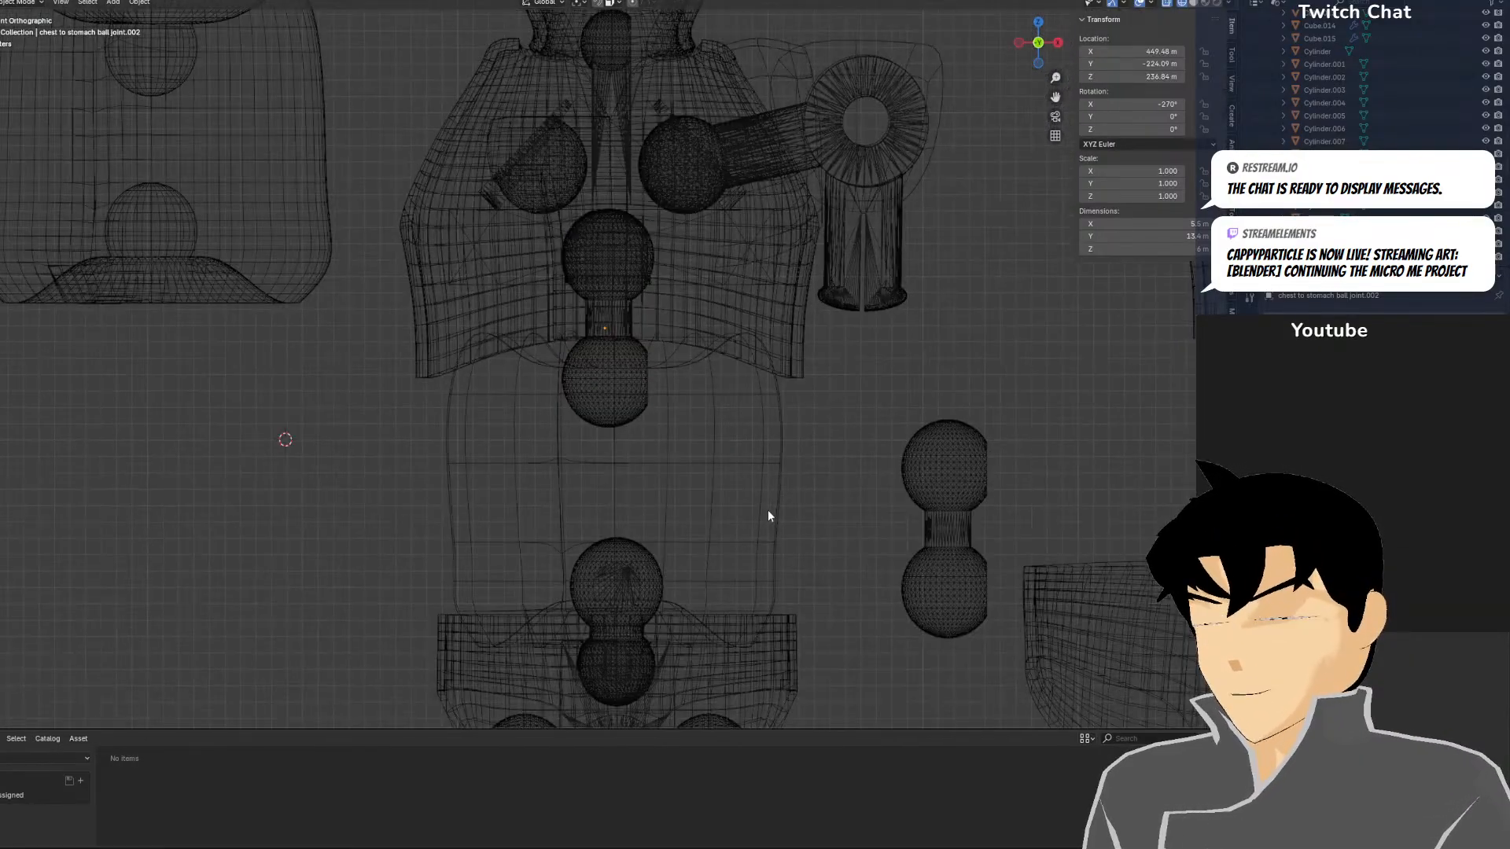
pyautogui.press('z')
pyautogui.click(871, 516)
pyautogui.scroll(-5, 865, 510)
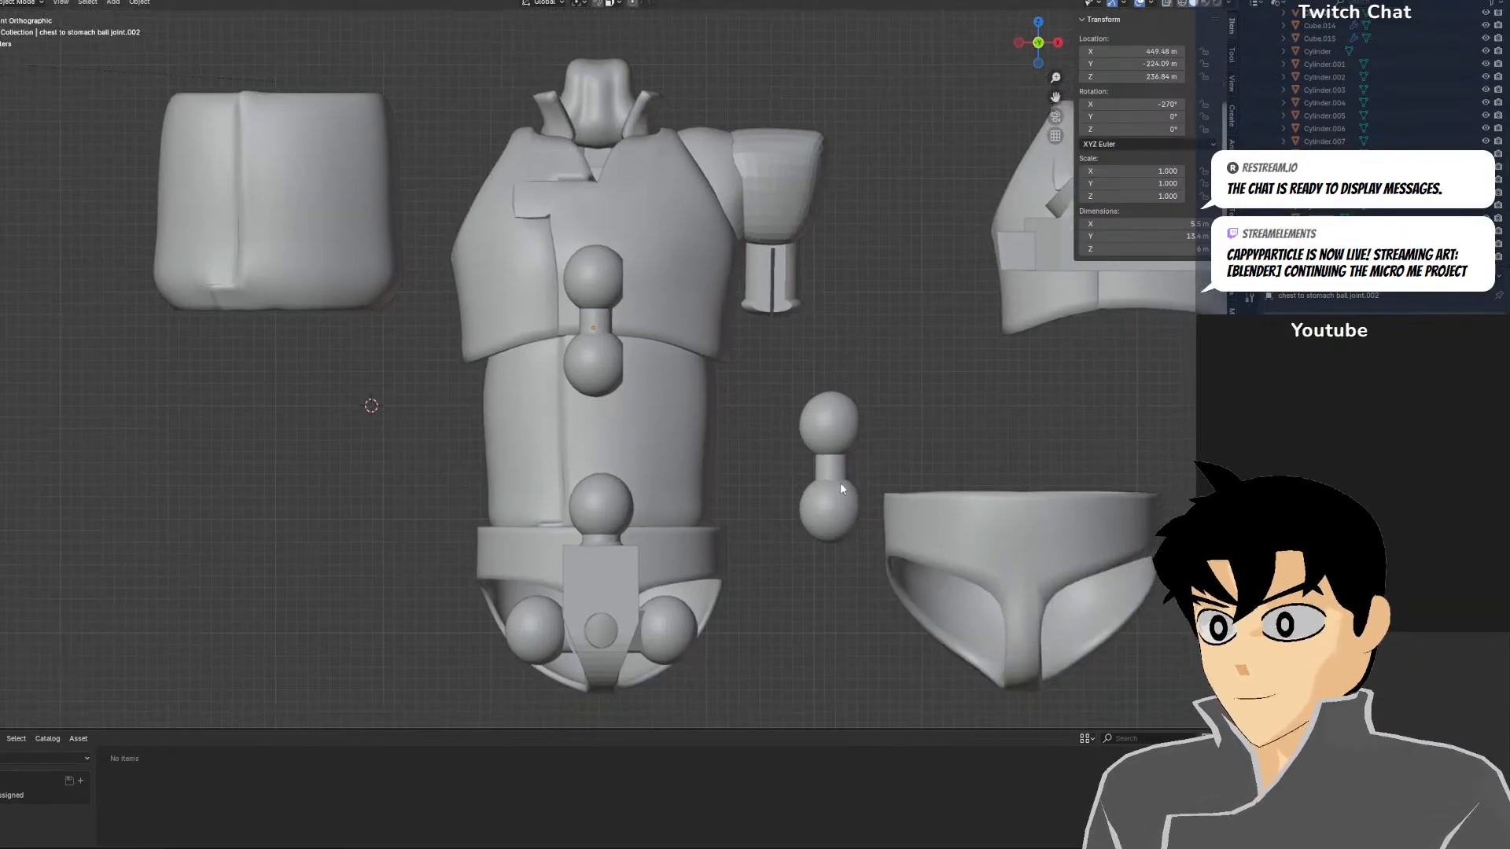
pyautogui.hotkey('shift', 'z')
pyautogui.scroll(4, 604, 306)
pyautogui.click(683, 363)
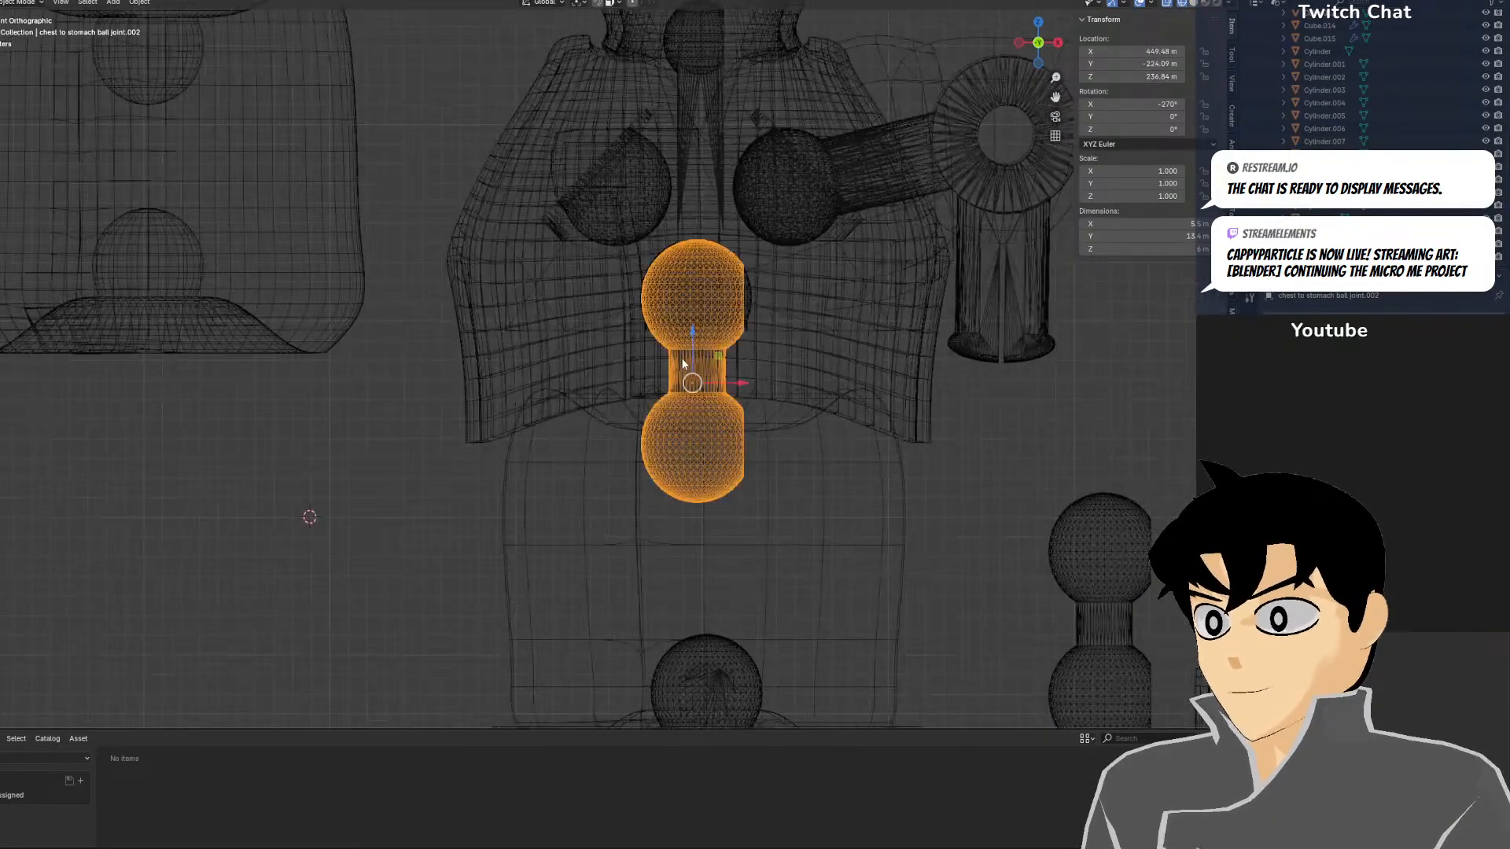
# Try to lower the chest-to-stomach joint slightly along Z, and undo the move
pyautogui.scroll(5, 732, 443)
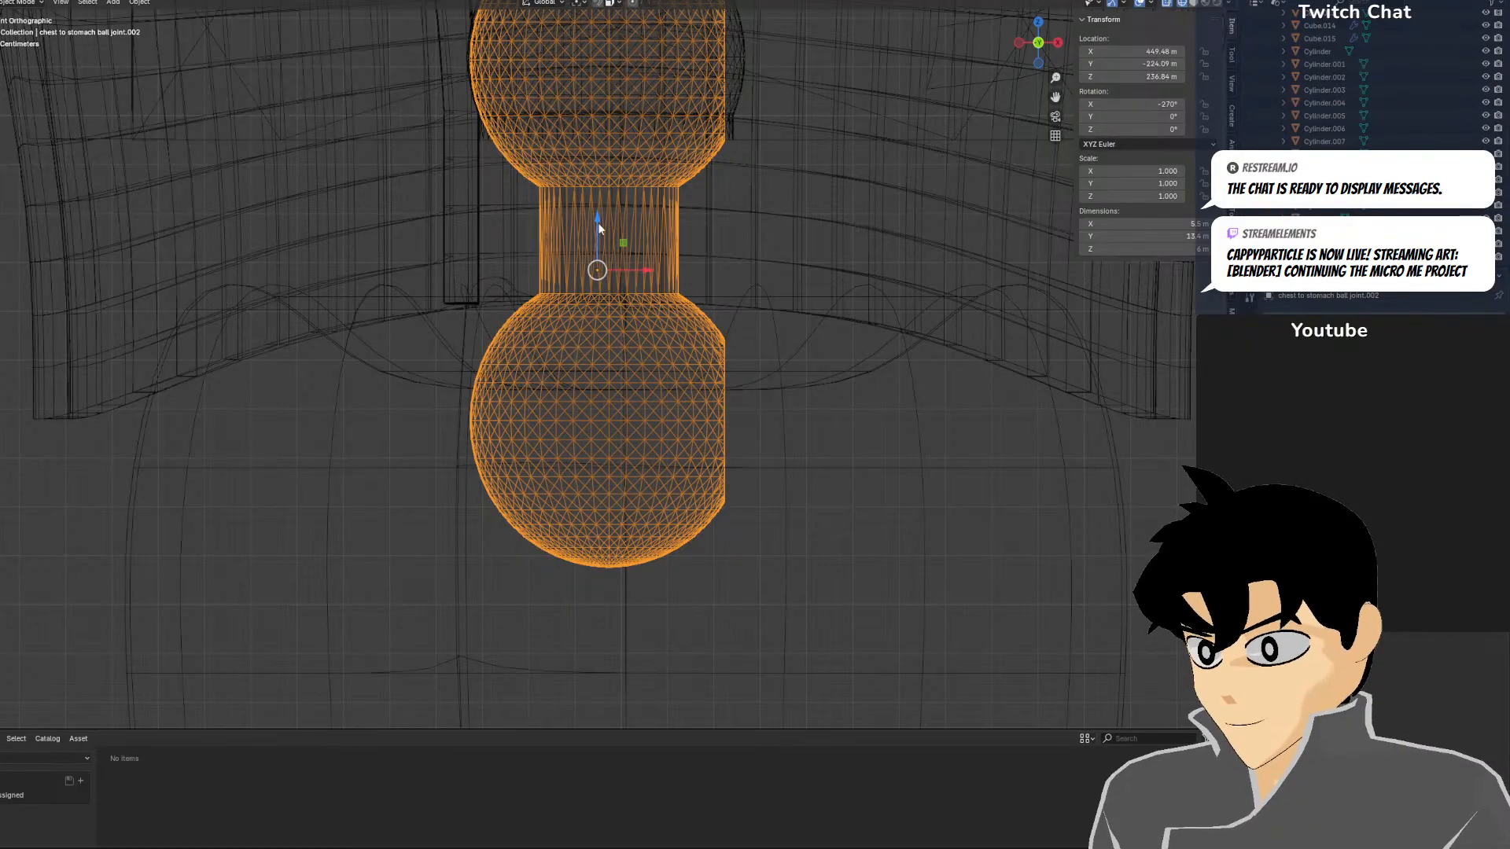
pyautogui.moveTo(598, 224)
pyautogui.mouseDown()
pyautogui.moveTo(617, 273)
pyautogui.moveTo(607, 247)
pyautogui.mouseUp()
pyautogui.hotkey('ctrl', 'z')
pyautogui.click(799, 384)
pyautogui.scroll(-3, 791, 390)
pyautogui.click(779, 397)
pyautogui.hotkey('ctrl', 'z')
pyautogui.click(1009, 389)
# Select the stomach-to-hip joint, hip holder, both hip joints and pelvis shell, and raise them together about 0.68 m along Z
pyautogui.scroll(-3, 1006, 392)
pyautogui.keyDown('shift'); pyautogui.moveTo(897, 511); pyautogui.dragTo(828, 265, button='middle'); pyautogui.keyUp('shift')
pyautogui.scroll(1, 828, 265)
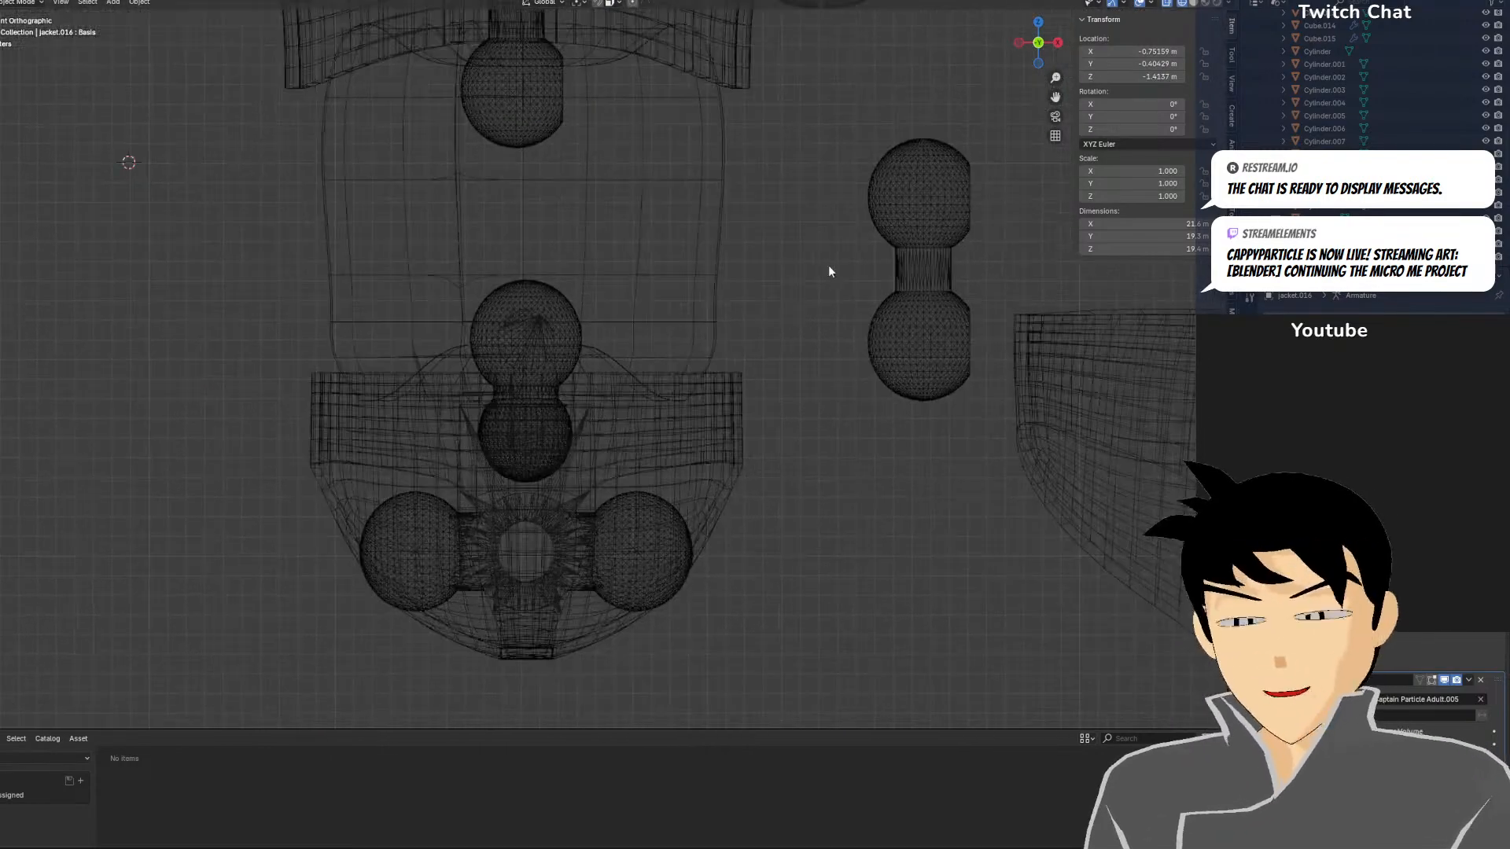
pyautogui.scroll(2, 627, 375)
pyautogui.click(511, 348)
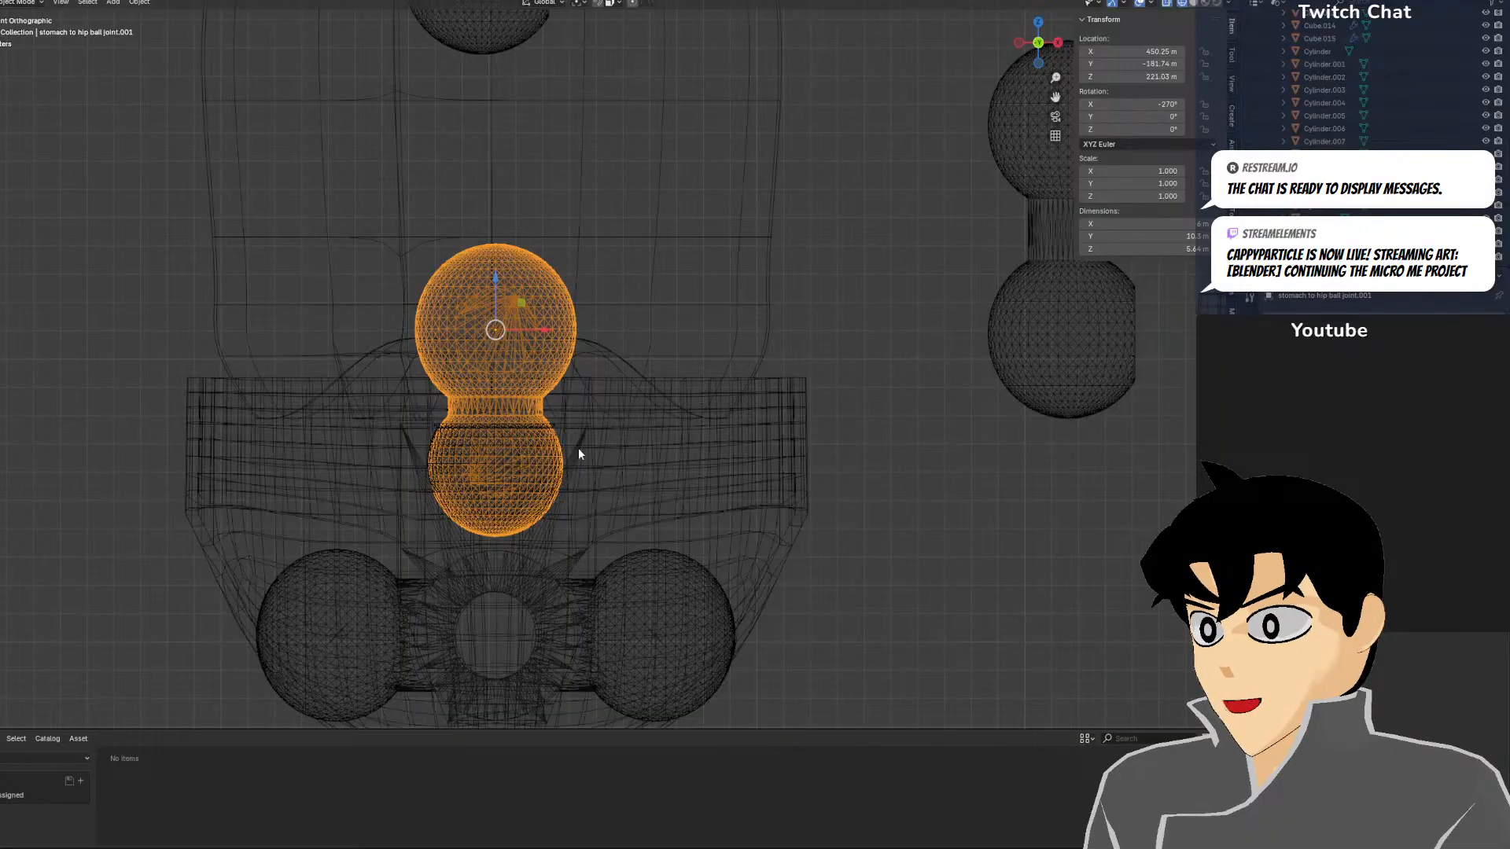
pyautogui.press('z')
pyautogui.click(753, 472)
pyautogui.keyDown('shift'); pyautogui.click(578, 478); pyautogui.keyUp('shift')
pyautogui.keyDown('shift'); pyautogui.click(670, 579); pyautogui.keyUp('shift')
pyautogui.keyDown('shift'); pyautogui.click(348, 626); pyautogui.keyUp('shift')
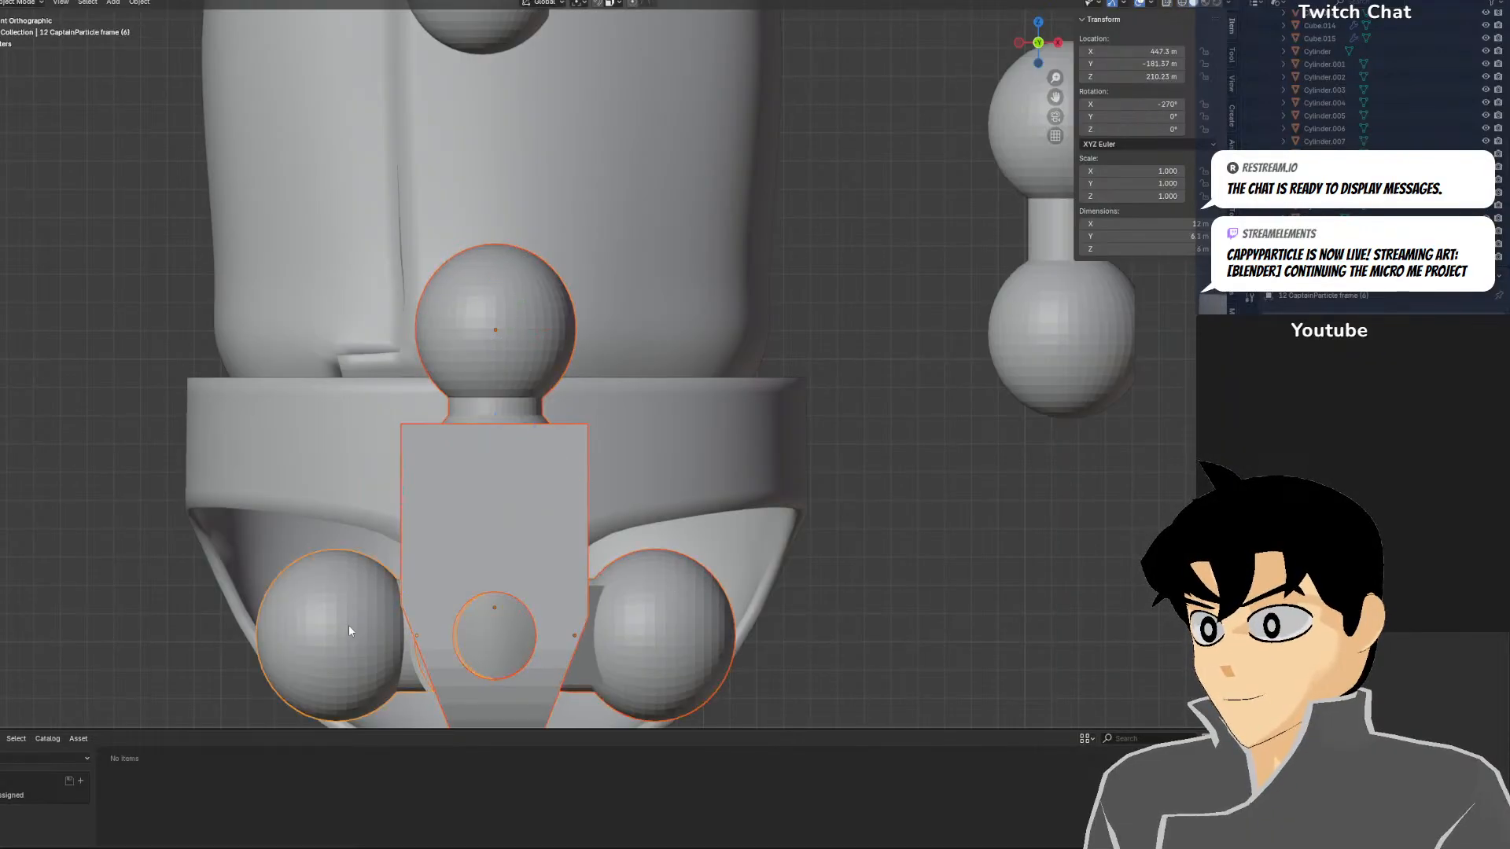
pyautogui.keyDown('shift'); pyautogui.click(408, 420); pyautogui.keyUp('shift')
pyautogui.moveTo(493, 440); pyautogui.dragTo(498, 418)
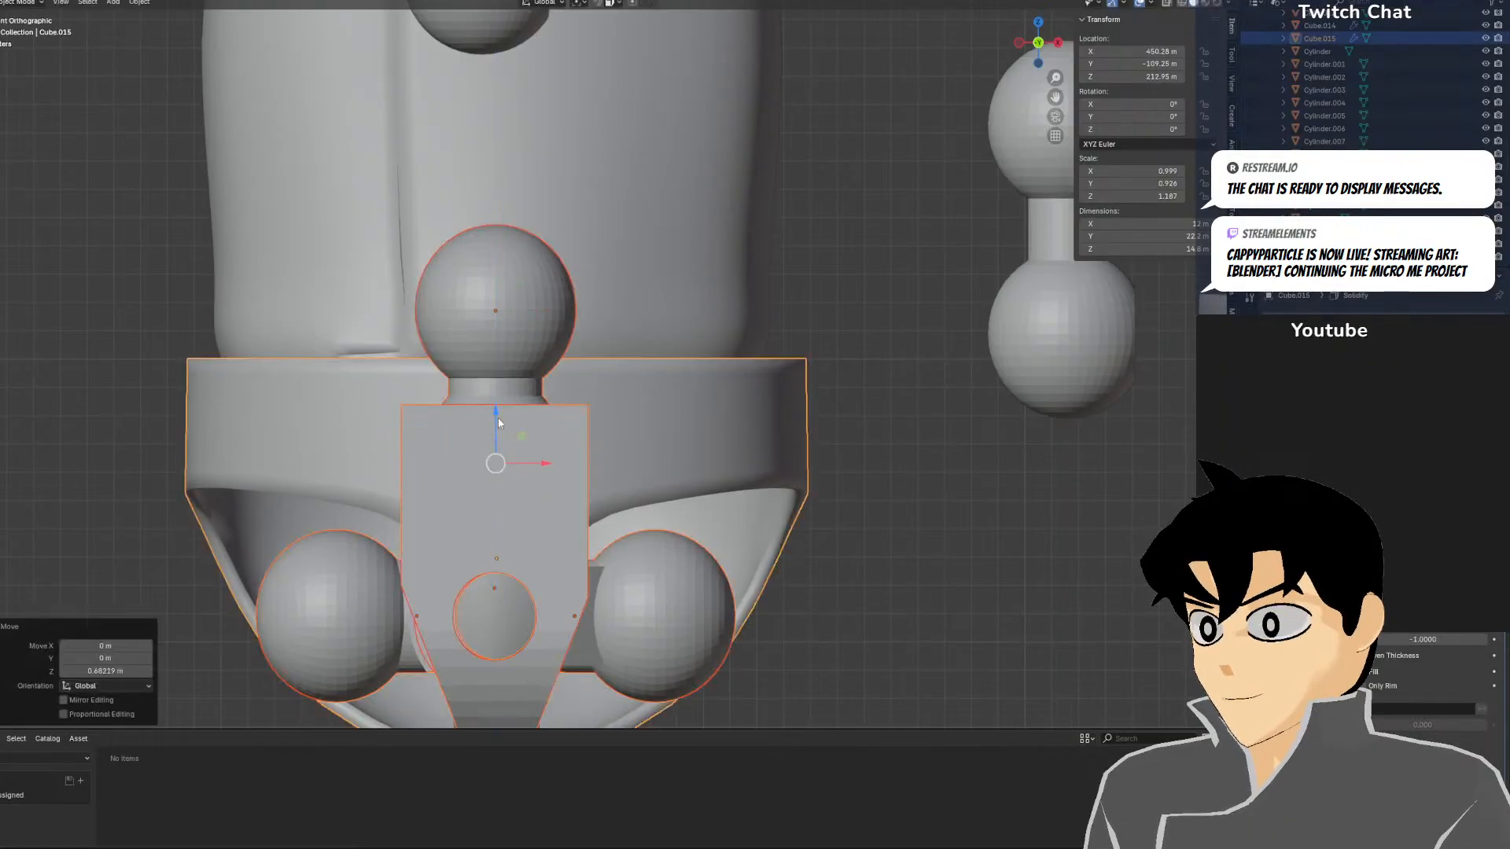
# Examine the raised pelvis group in wireframe and in solid perspective view against the stomach piece
pyautogui.scroll(-3, 714, 335)
pyautogui.press('z')
pyautogui.click(604, 315)
pyautogui.scroll(4, 637, 369)
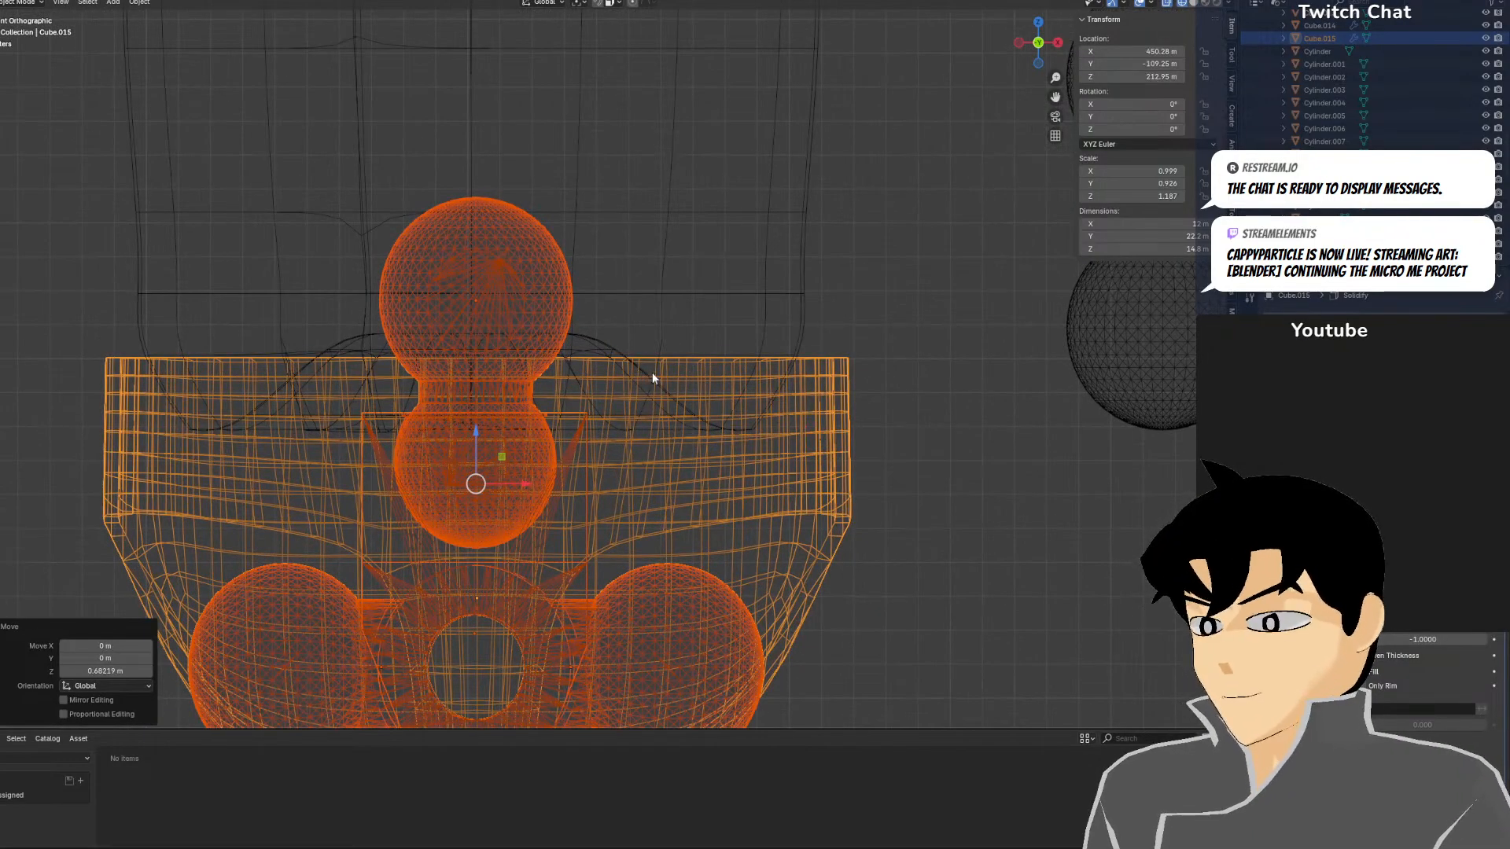
pyautogui.moveTo(692, 365)
pyautogui.mouseDown(button='middle')
pyautogui.moveTo(716, 409)
pyautogui.moveTo(795, 404)
pyautogui.moveTo(821, 369)
pyautogui.mouseUp(button='middle')
pyautogui.hotkey('shift', 'z')
pyautogui.scroll(-5, 851, 83)
pyautogui.scroll(3, 866, 131)
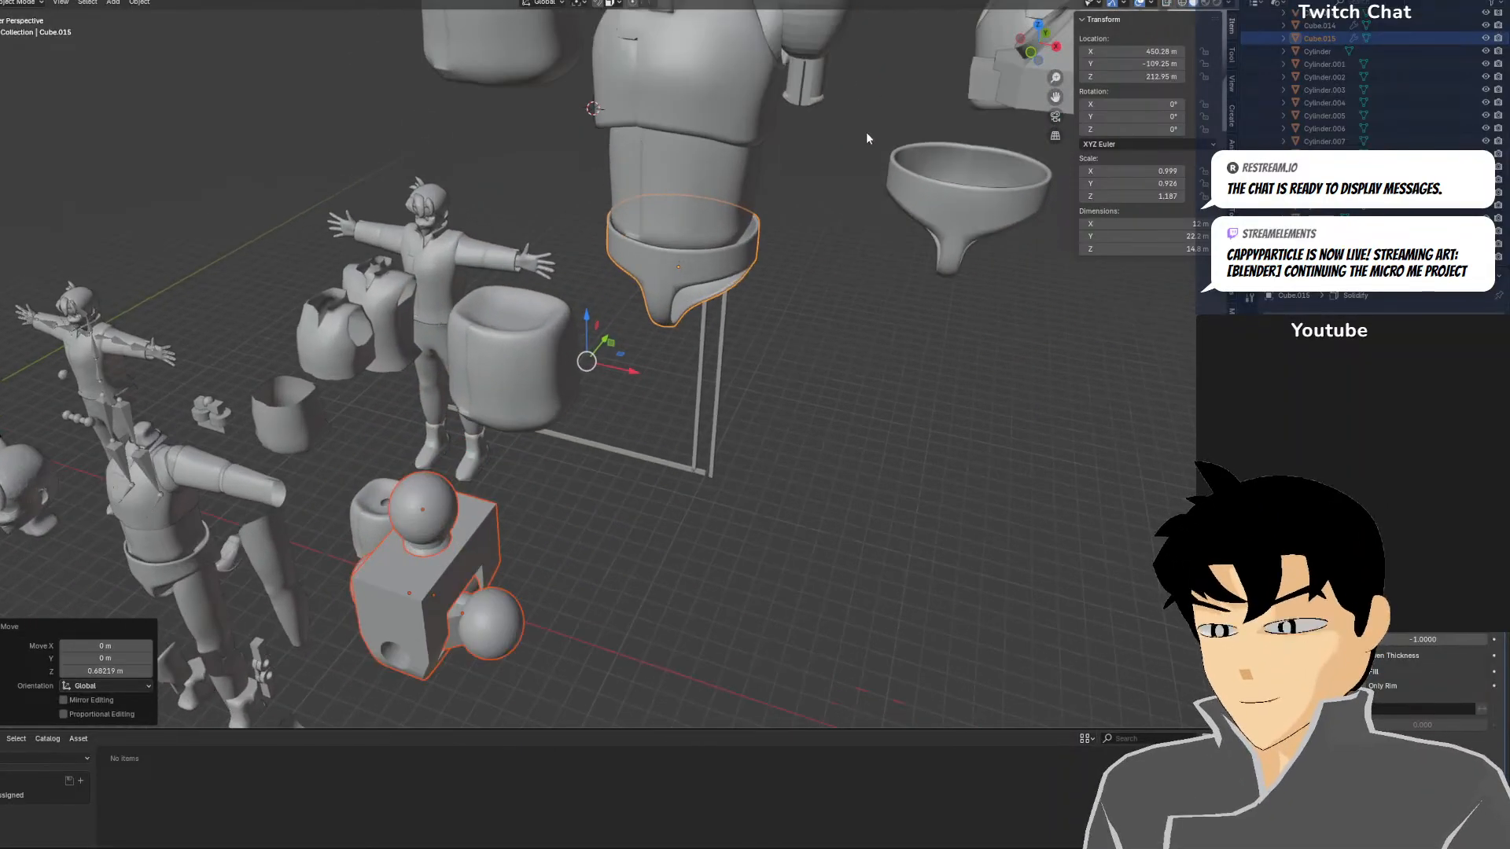
# Select only the pelvis shell and scale it to 0.975 along X in front wireframe view
pyautogui.click(749, 252)
pyautogui.press('KP_Decimal')
pyautogui.moveTo(749, 247); pyautogui.dragTo(768, 276, button='middle')
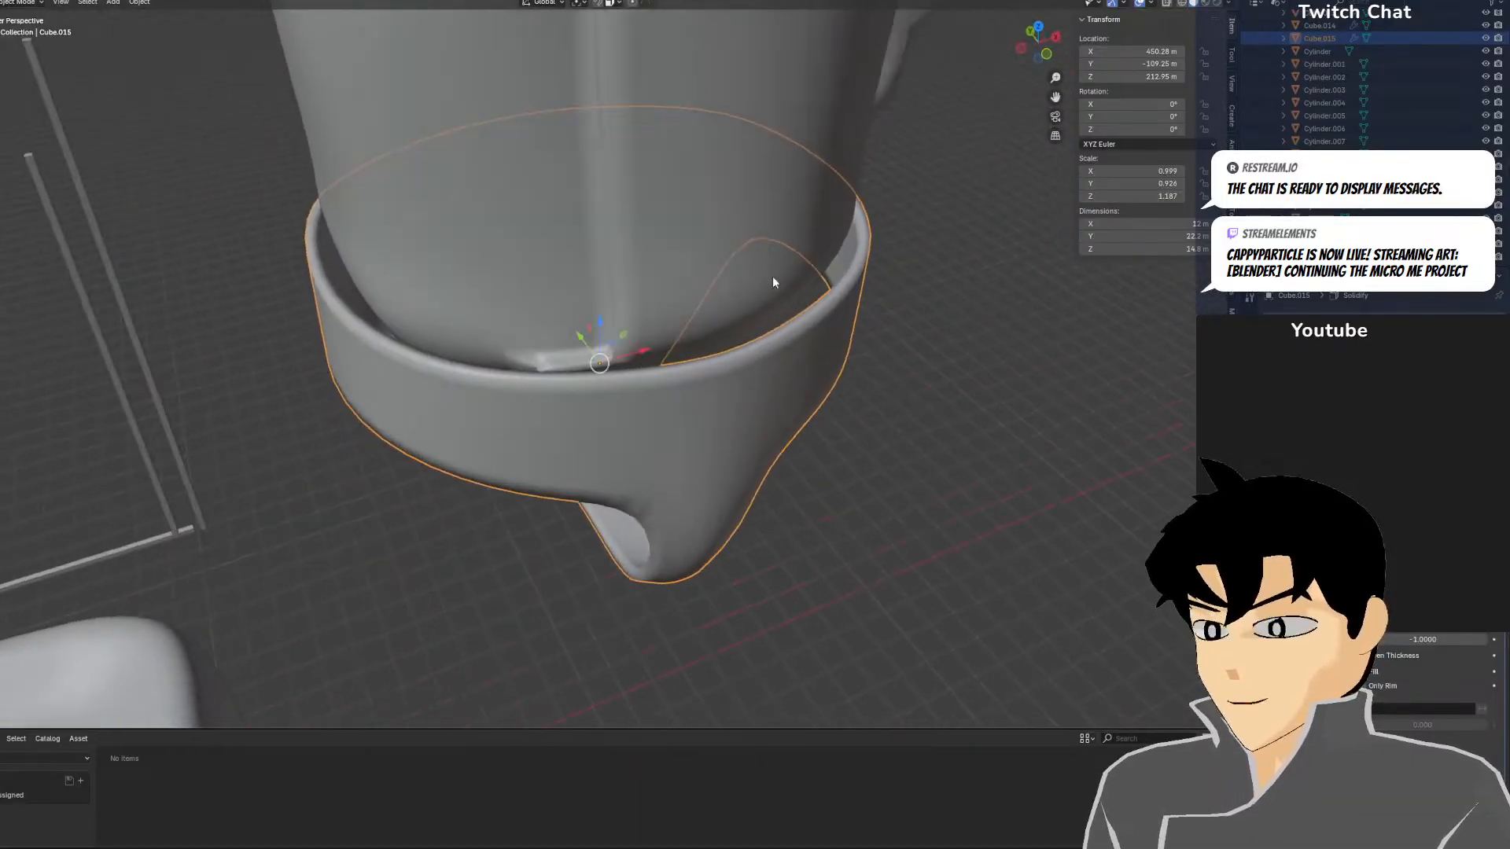
pyautogui.press('KP_1')
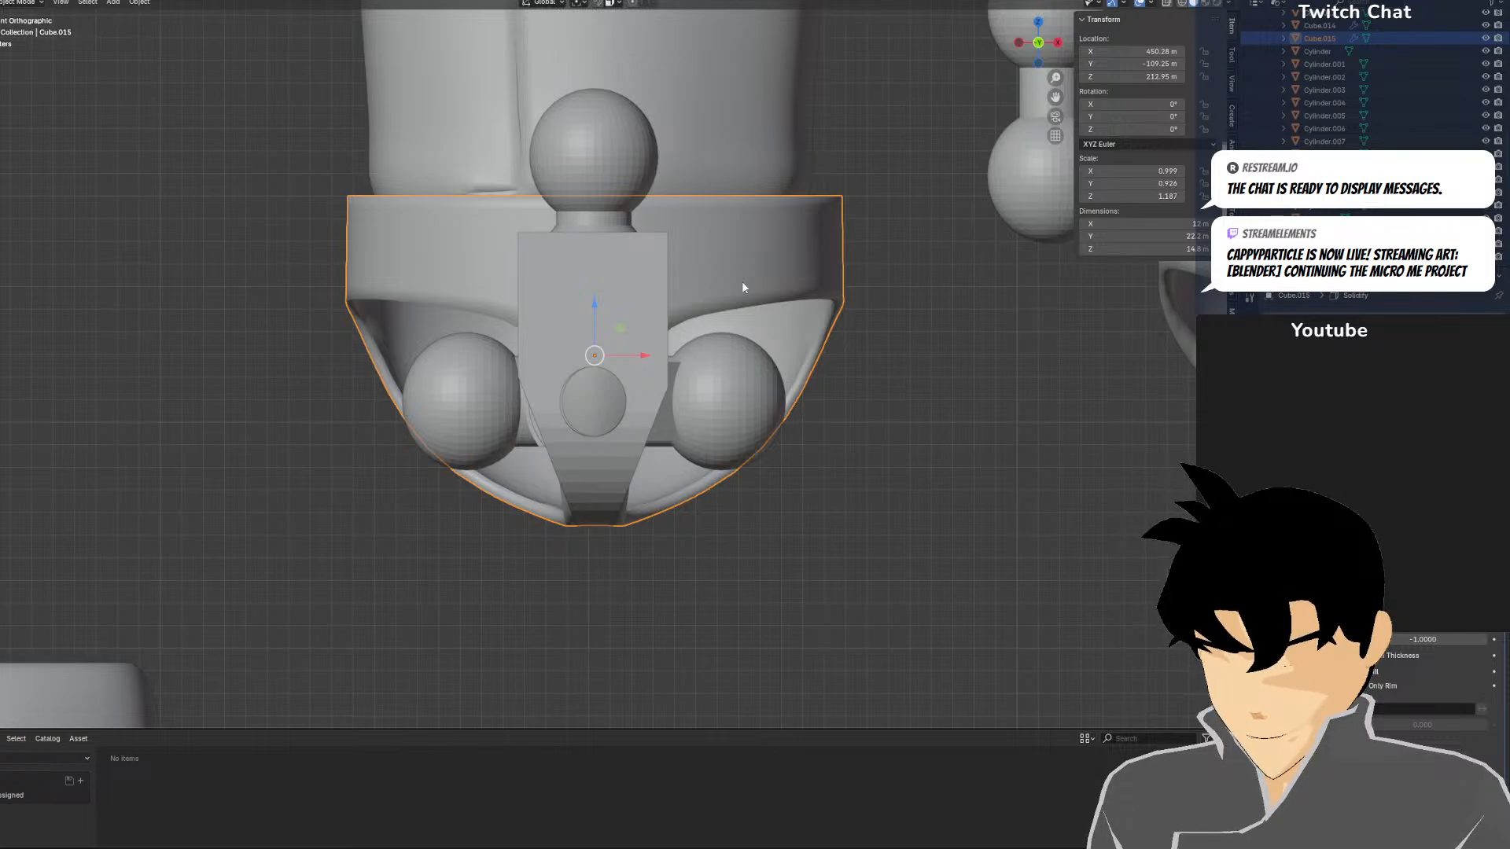
pyautogui.press('z')
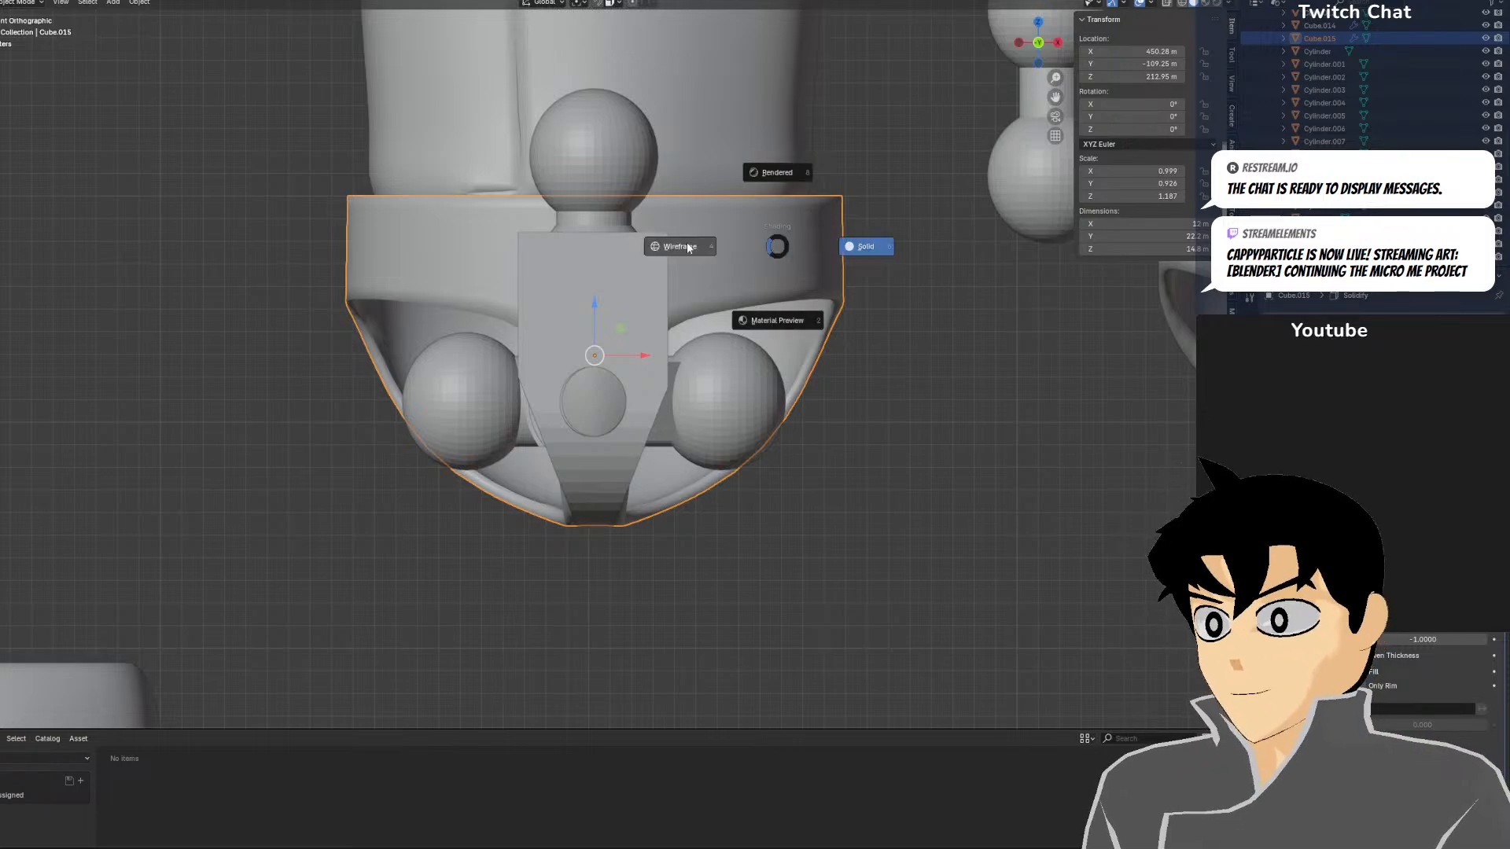
pyautogui.click(681, 243)
pyautogui.press('s')
pyautogui.press('x')
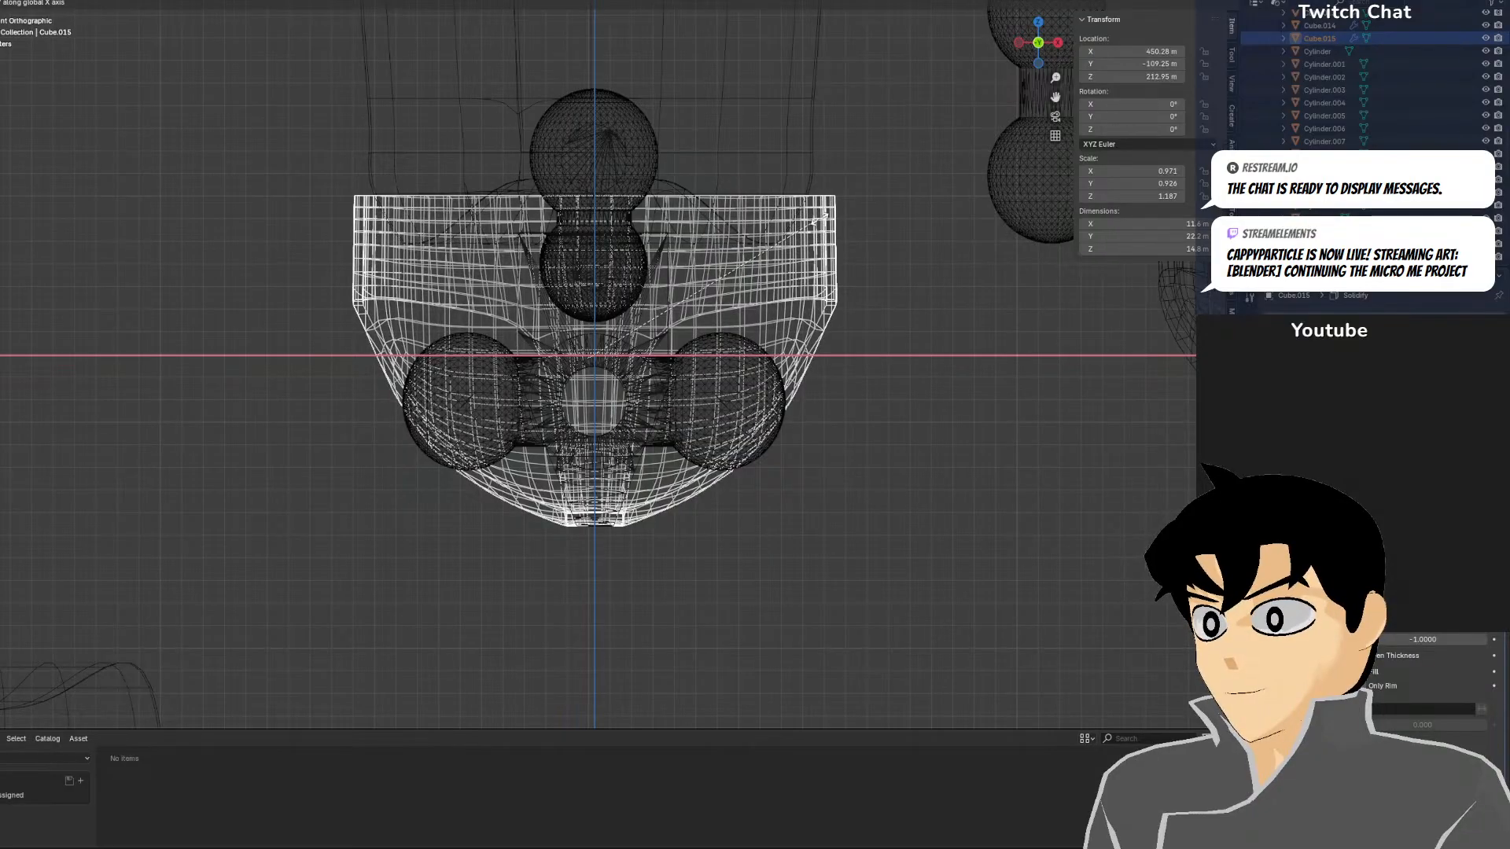
pyautogui.click(842, 215)
pyautogui.press('z')
pyautogui.click(872, 252)
pyautogui.press('z')
pyautogui.click(616, 245)
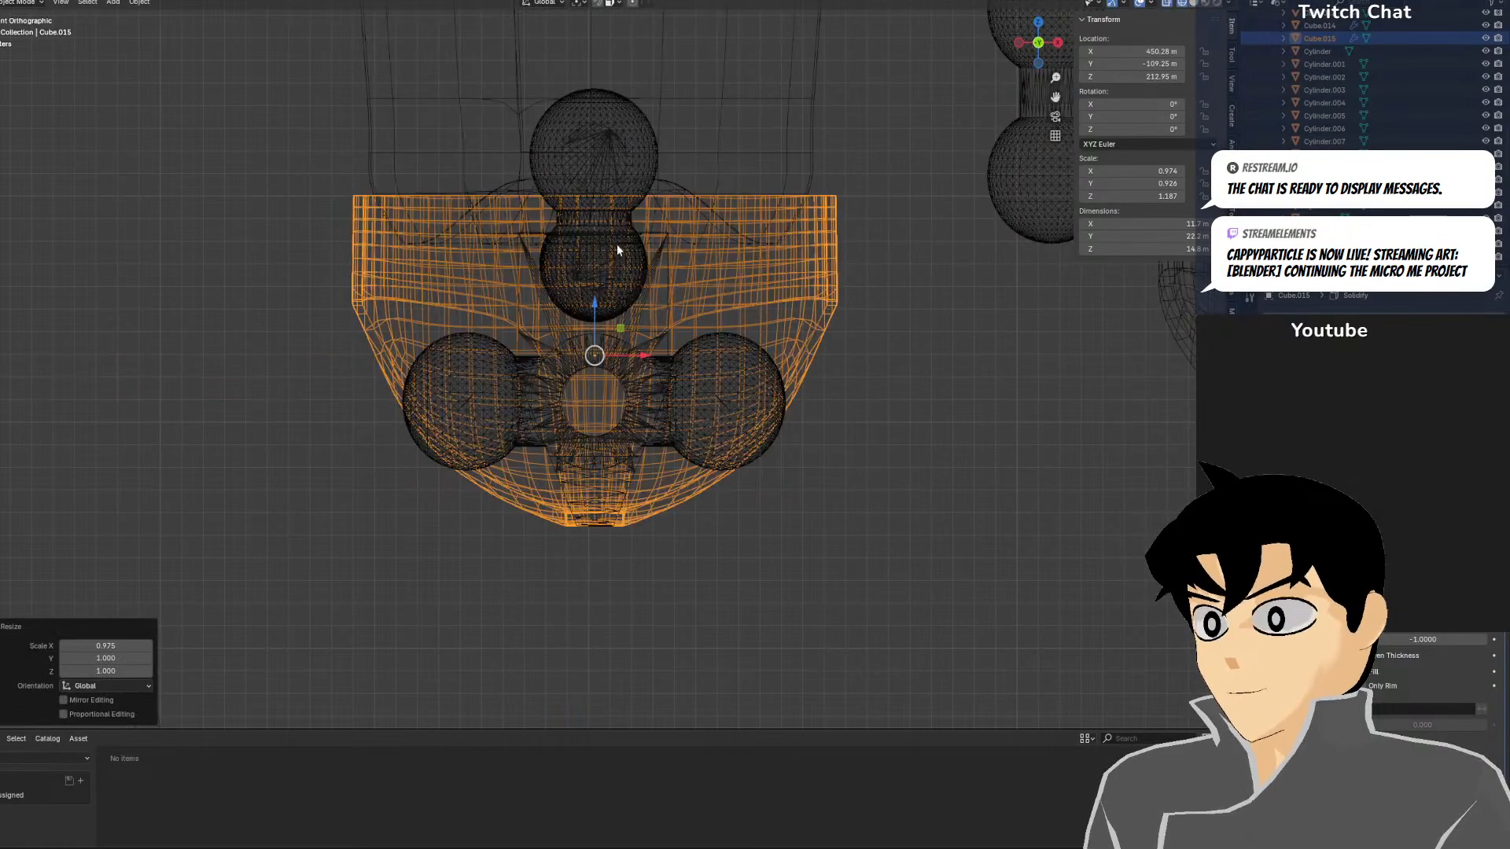
# Inspect the narrowed pelvis shell around the hip joints and stomach piece in solid view
pyautogui.keyDown('shift'); pyautogui.moveTo(639, 245); pyautogui.dragTo(711, 343, button='middle'); pyautogui.keyUp('shift')
pyautogui.scroll(1, 711, 342)
pyautogui.press('z')
pyautogui.click(857, 329)
pyautogui.scroll(-5, 887, 341)
pyautogui.moveTo(853, 321)
pyautogui.mouseDown()
pyautogui.moveTo(843, 311)
pyautogui.moveTo(854, 321)
pyautogui.mouseUp()
pyautogui.click(865, 377)
pyautogui.moveTo(856, 414)
pyautogui.mouseDown(button='middle')
pyautogui.moveTo(703, 445)
pyautogui.moveTo(725, 473)
pyautogui.moveTo(881, 484)
pyautogui.moveTo(842, 452)
pyautogui.mouseUp(button='middle')
pyautogui.scroll(-4, 799, 432)
pyautogui.press('KP_1')
pyautogui.scroll(4, 823, 393)
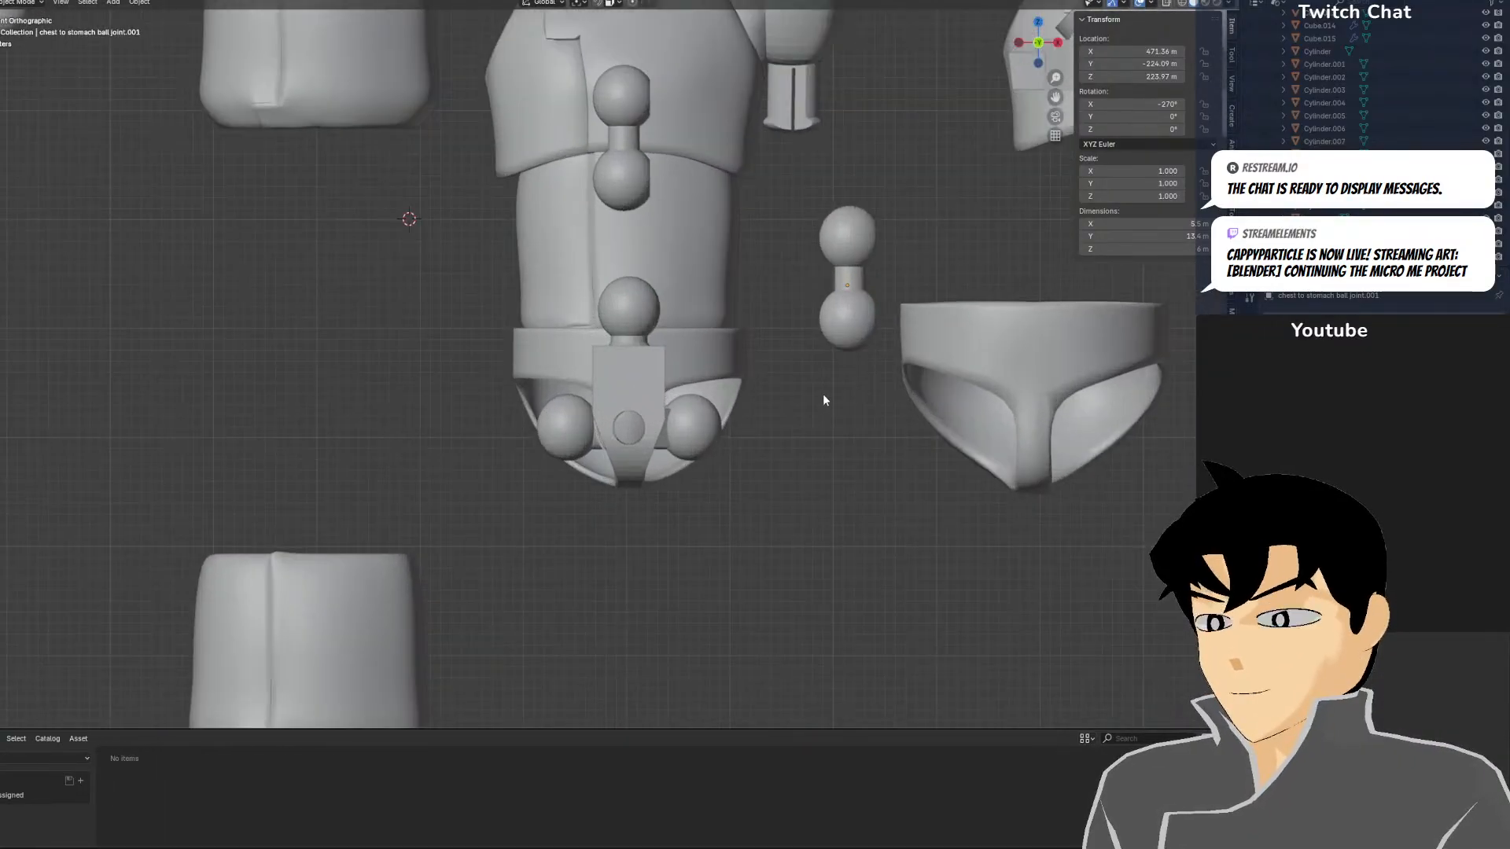
# Inspect the chest, stomach and pelvis joint layout in front view, switching between wireframe and solid shading
pyautogui.keyDown('shift'); pyautogui.moveTo(775, 263); pyautogui.dragTo(689, 426, button='middle'); pyautogui.keyUp('shift')
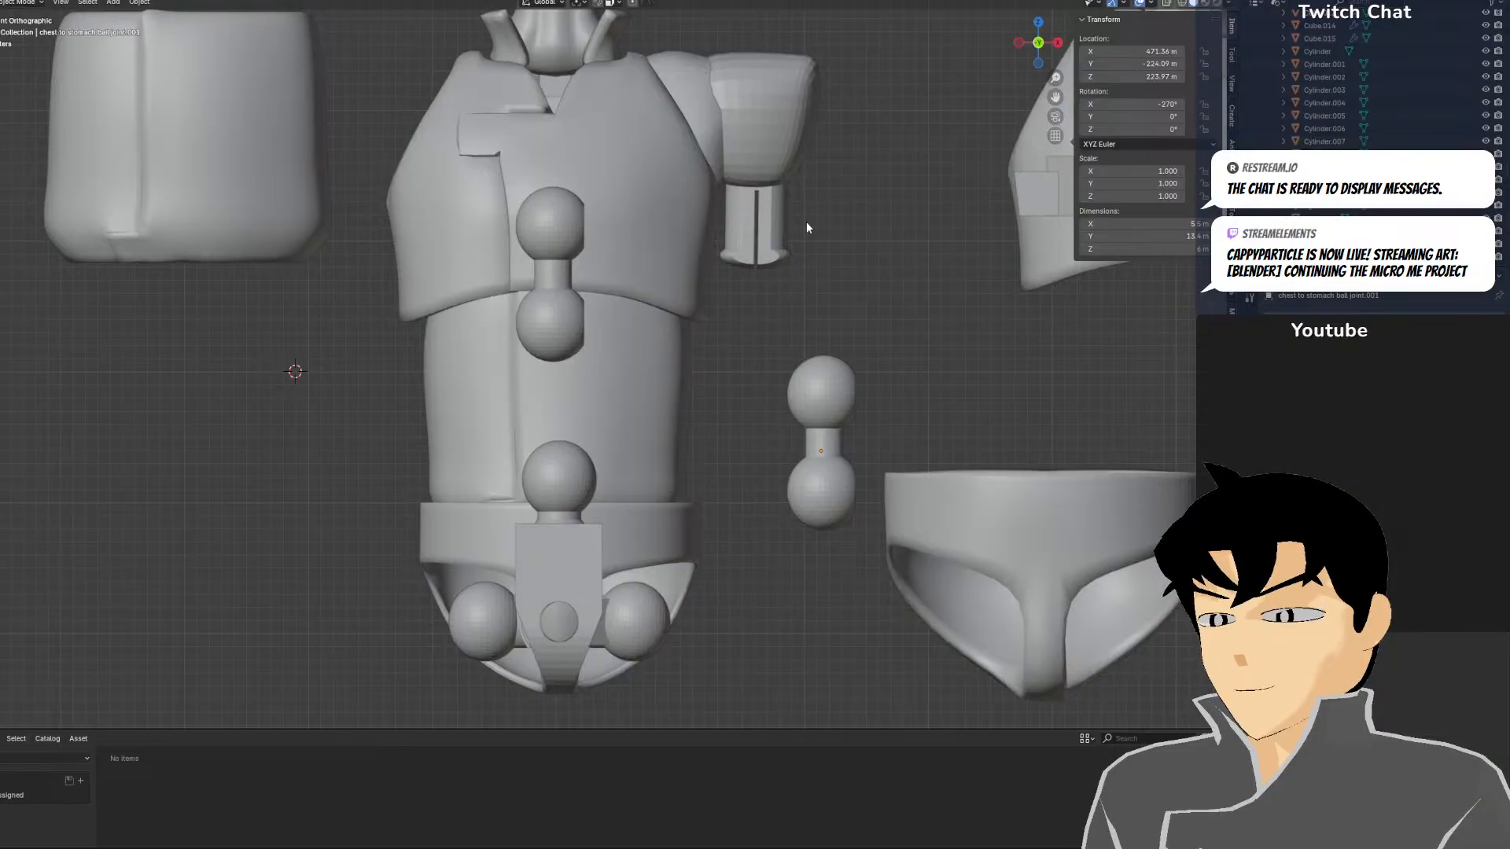
pyautogui.keyDown('shift'); pyautogui.moveTo(700, 250); pyautogui.dragTo(652, 347, button='middle'); pyautogui.keyUp('shift')
pyautogui.press('z')
pyautogui.click(547, 310)
pyautogui.scroll(2, 744, 242)
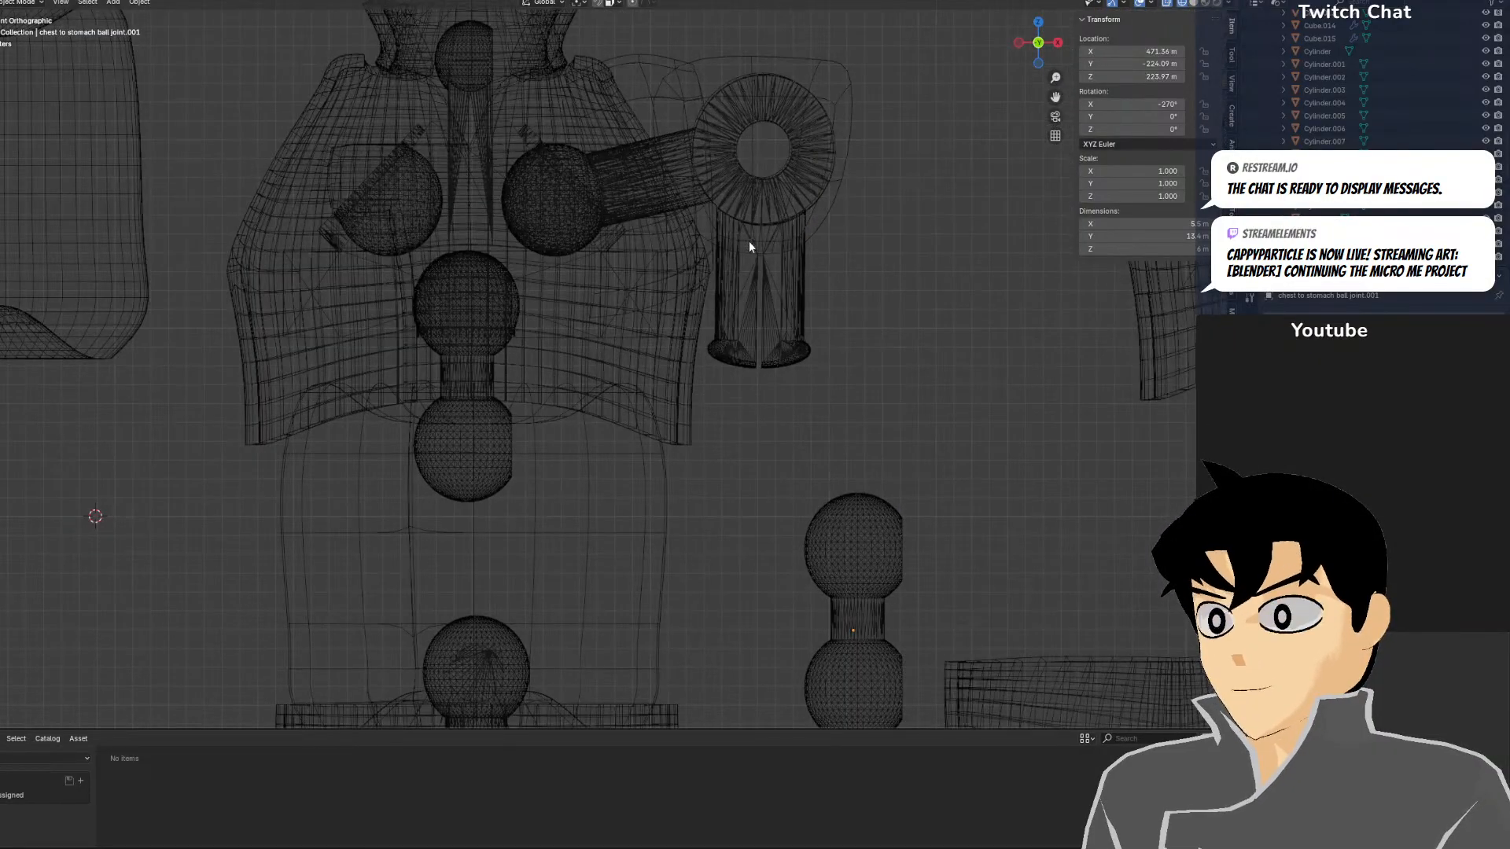
pyautogui.press('z')
pyautogui.click(848, 269)
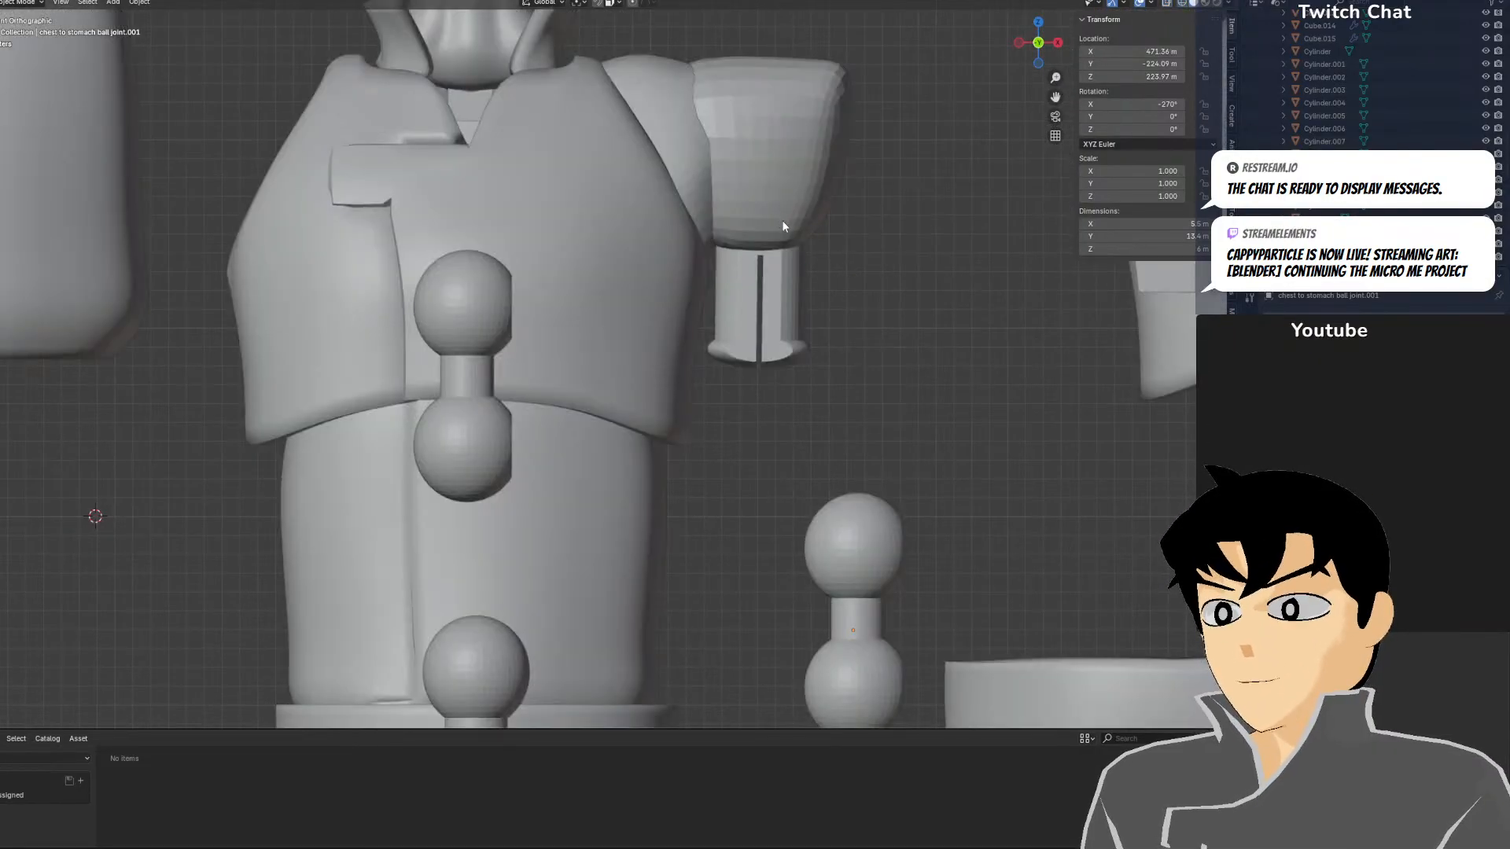
pyautogui.moveTo(781, 220); pyautogui.dragTo(702, 230, button='middle')
pyautogui.press('KP_1')
pyautogui.scroll(-3, 732, 355)
pyautogui.scroll(-4, 563, 416)
pyautogui.scroll(15, 563, 389)
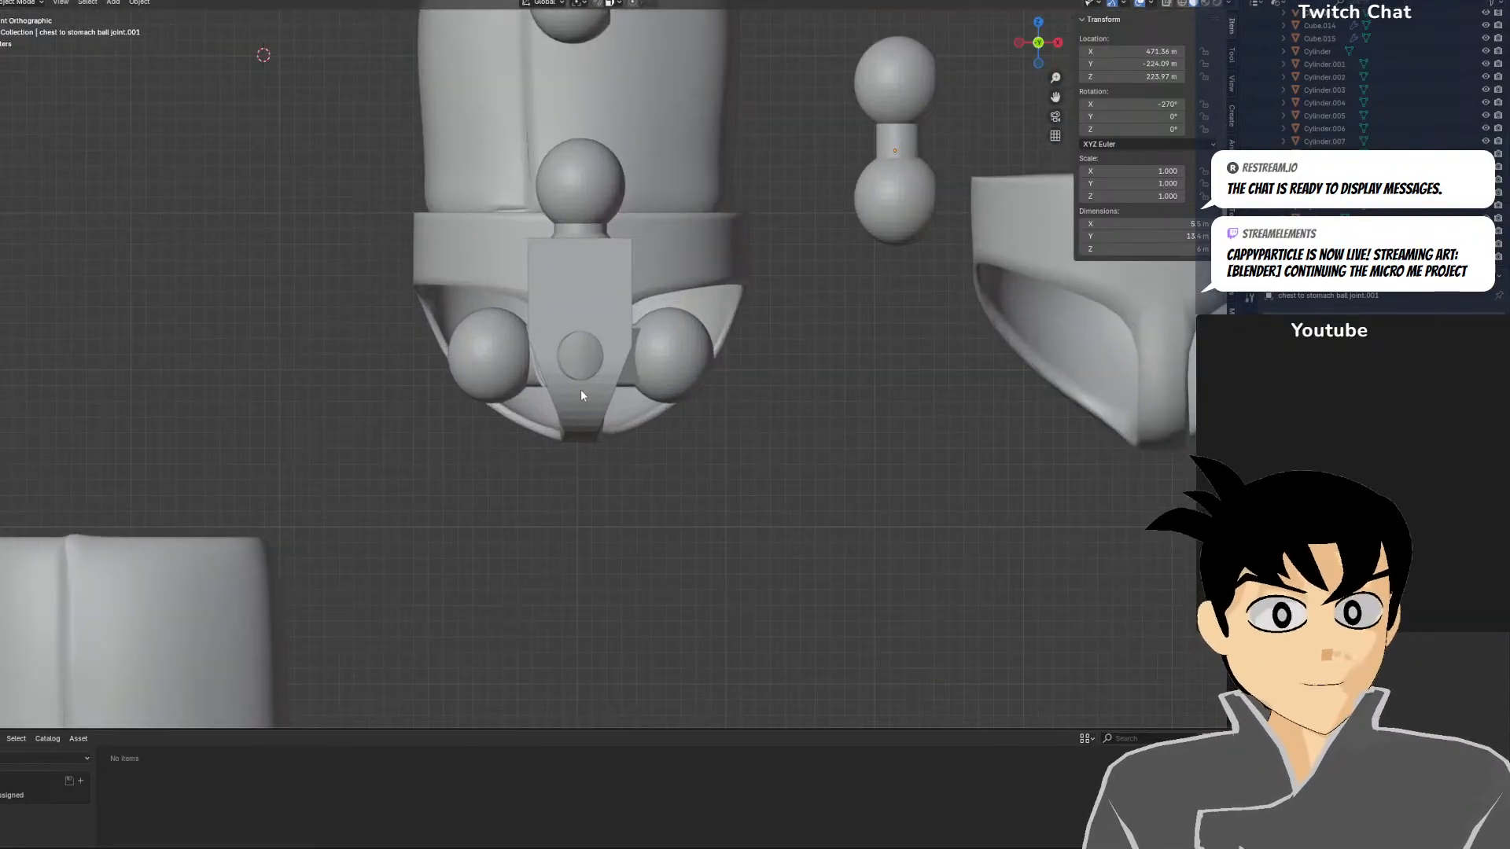
# Examine the hip and thigh joint parts on the original full-body model for comparison with the torso assembly
pyautogui.scroll(-3, 606, 323)
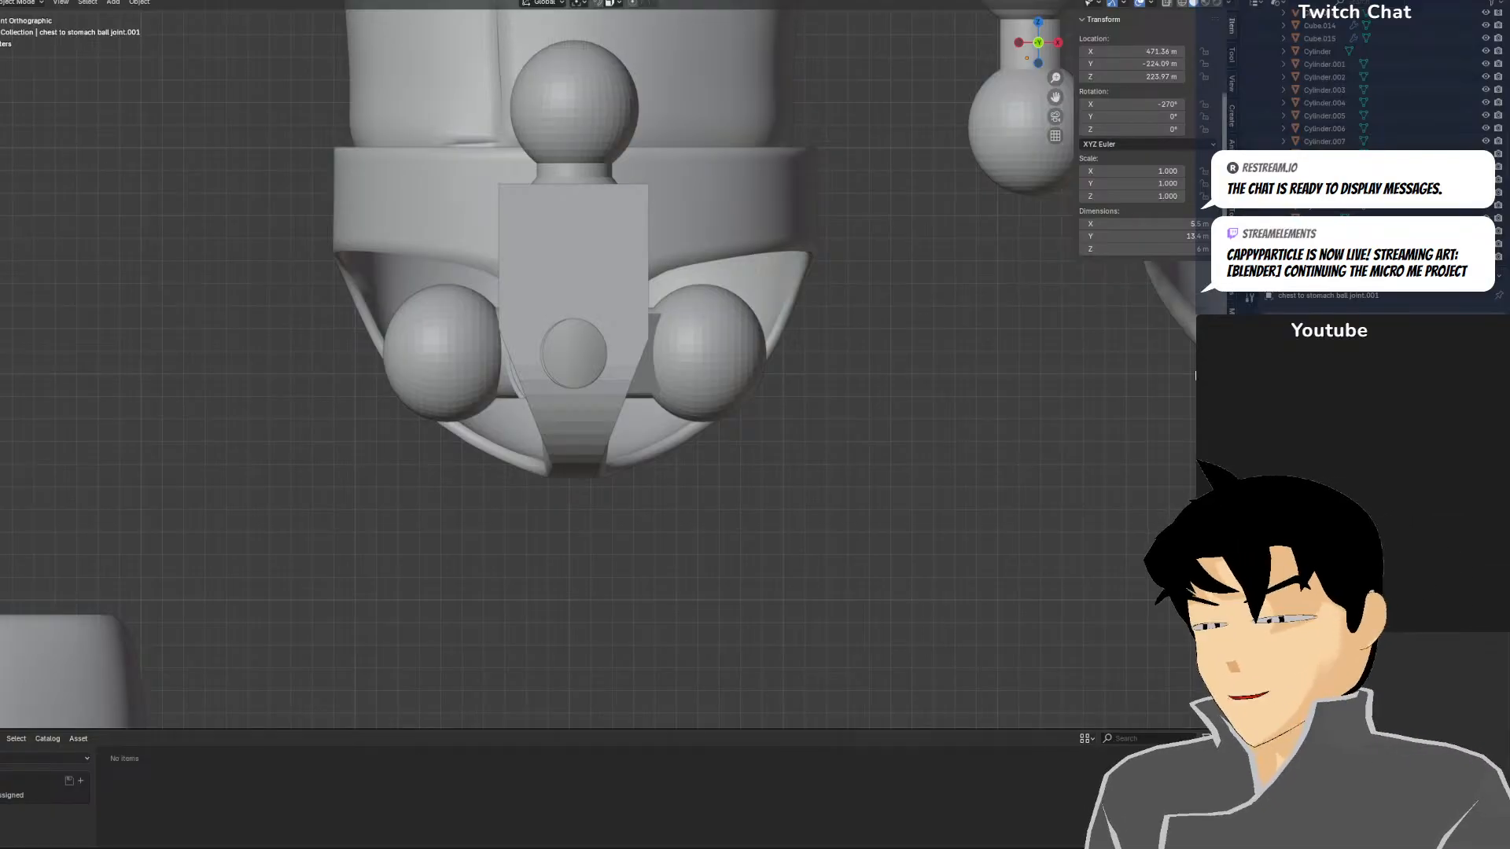
pyautogui.scroll(-8, 739, 305)
pyautogui.keyDown('shift'); pyautogui.moveTo(565, 361); pyautogui.dragTo(798, 109, button='middle'); pyautogui.keyUp('shift')
pyautogui.scroll(5, 519, 422)
pyautogui.keyDown('shift'); pyautogui.moveTo(516, 421); pyautogui.dragTo(604, 226, button='middle'); pyautogui.keyUp('shift')
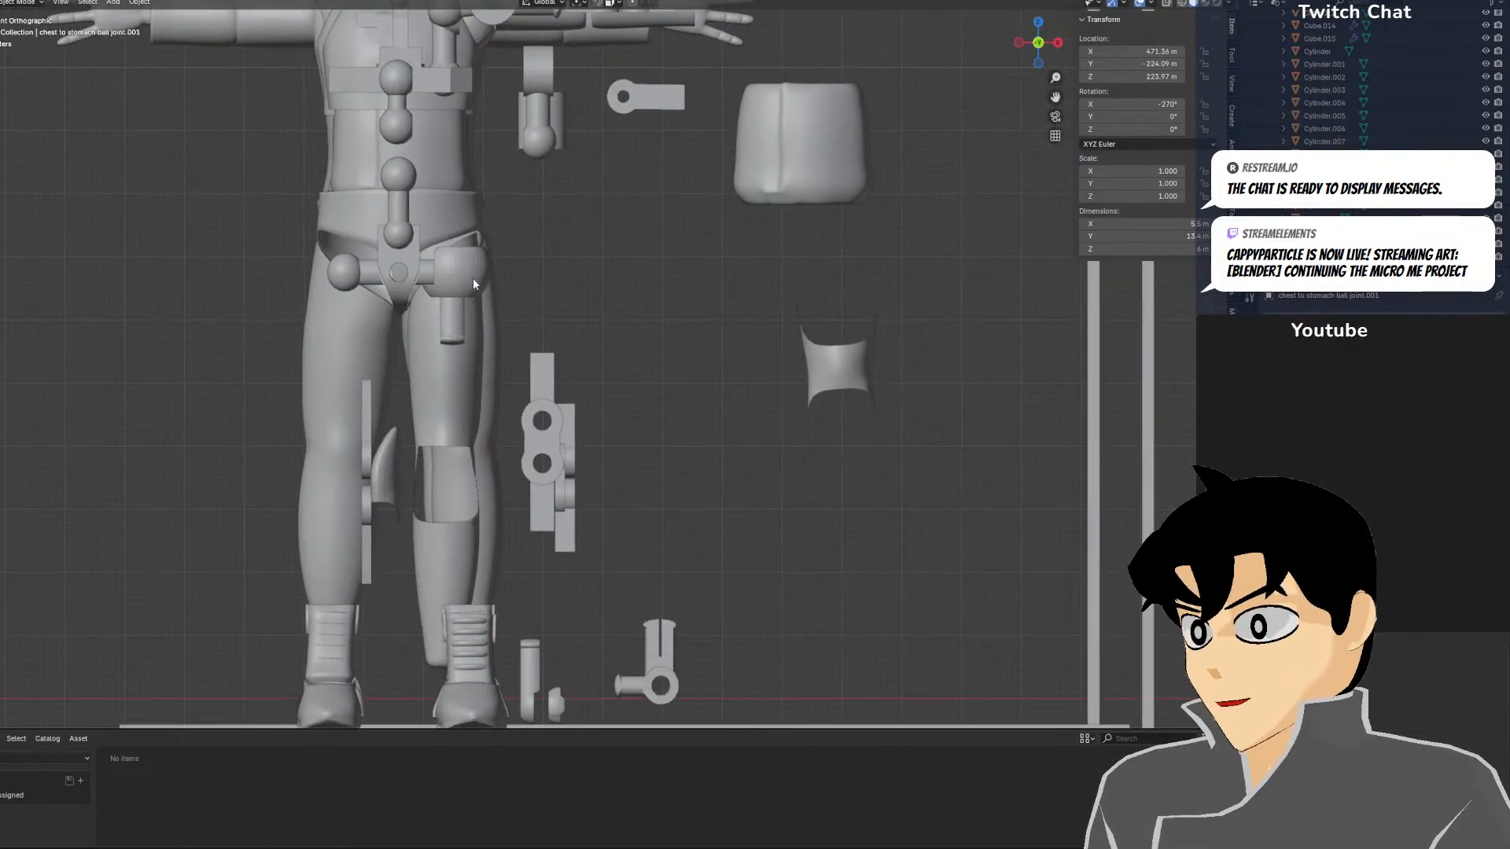
pyautogui.scroll(3, 474, 277)
pyautogui.moveTo(460, 280); pyautogui.dragTo(804, 373, button='middle')
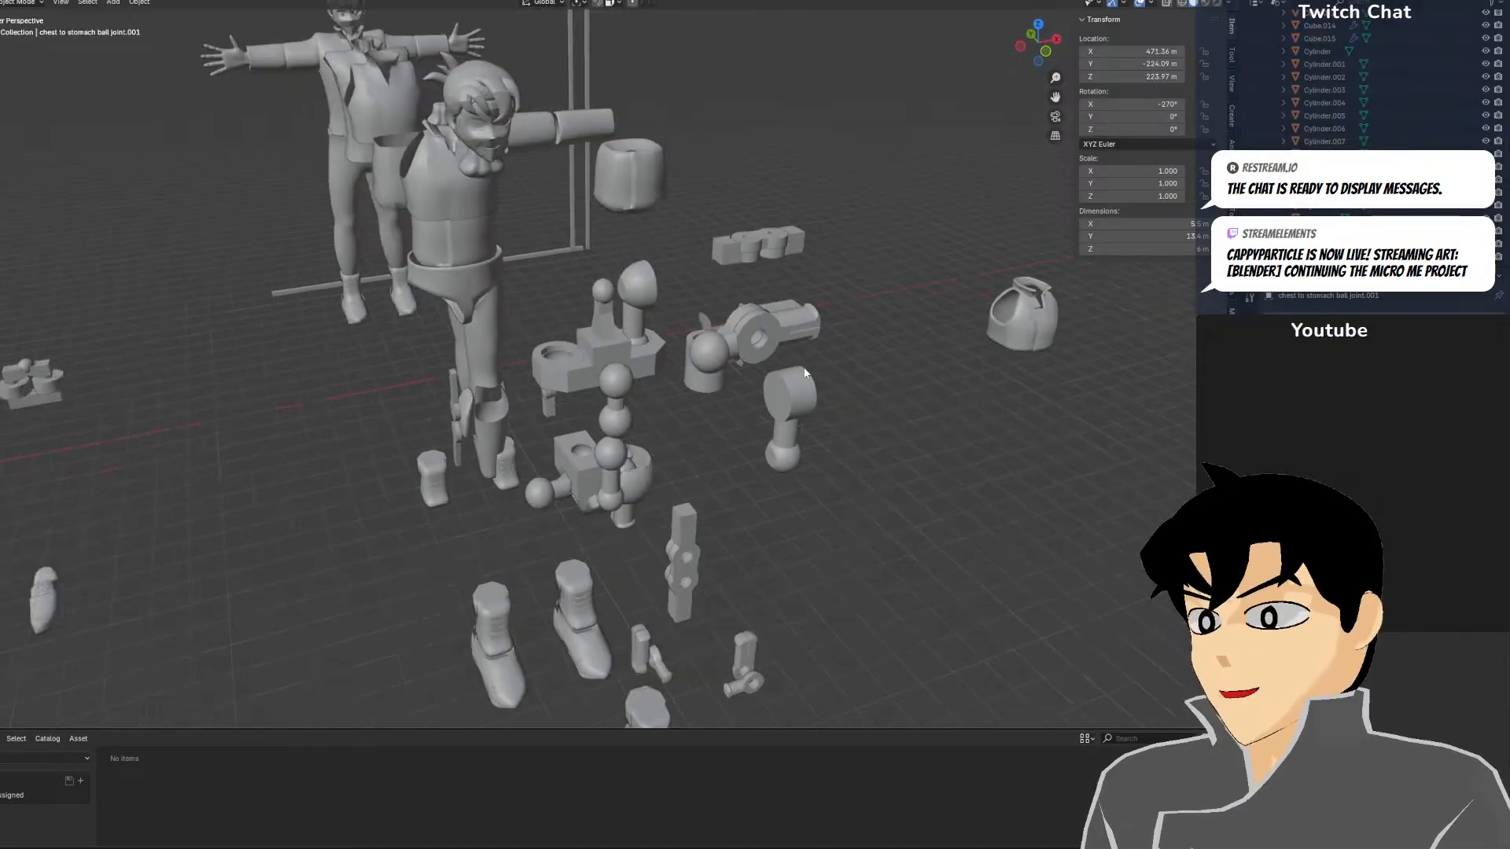
pyautogui.press('KP_1')
pyautogui.keyDown('shift'); pyautogui.moveTo(1031, 136); pyautogui.dragTo(254, 454, button='middle'); pyautogui.keyUp('shift')
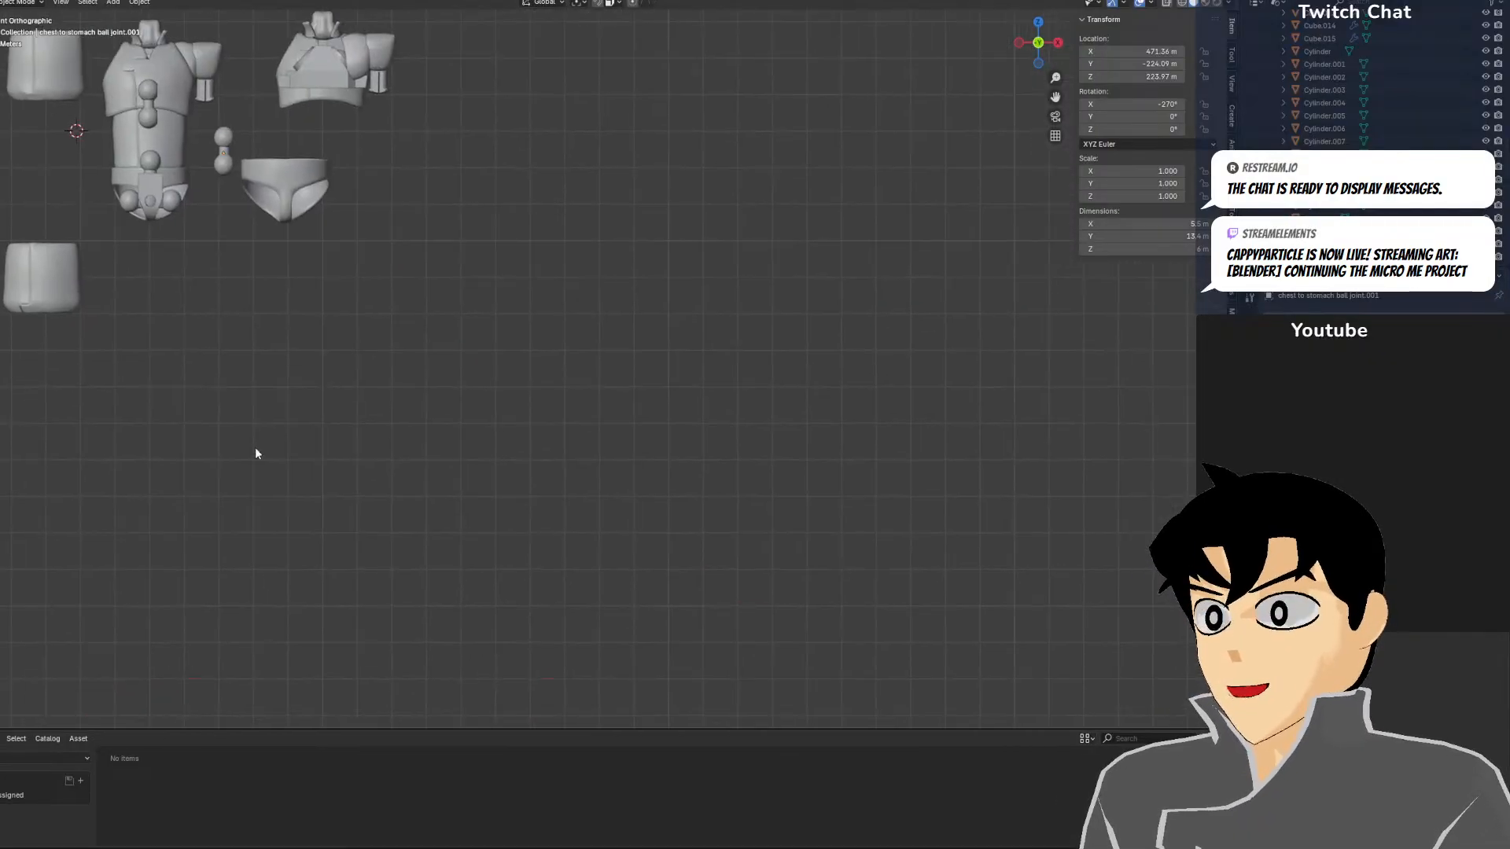
# Return to the torso assembly and select the shortened hip joint on the +X side to inspect it closely
pyautogui.scroll(-1, 255, 449)
pyautogui.keyDown('shift'); pyautogui.moveTo(262, 323); pyautogui.dragTo(370, 357, button='middle'); pyautogui.keyUp('shift')
pyautogui.scroll(5, 370, 357)
pyautogui.keyDown('shift'); pyautogui.moveTo(243, 219); pyautogui.dragTo(718, 375, button='middle'); pyautogui.keyUp('shift')
pyautogui.scroll(4, 718, 375)
pyautogui.scroll(5, 804, 340)
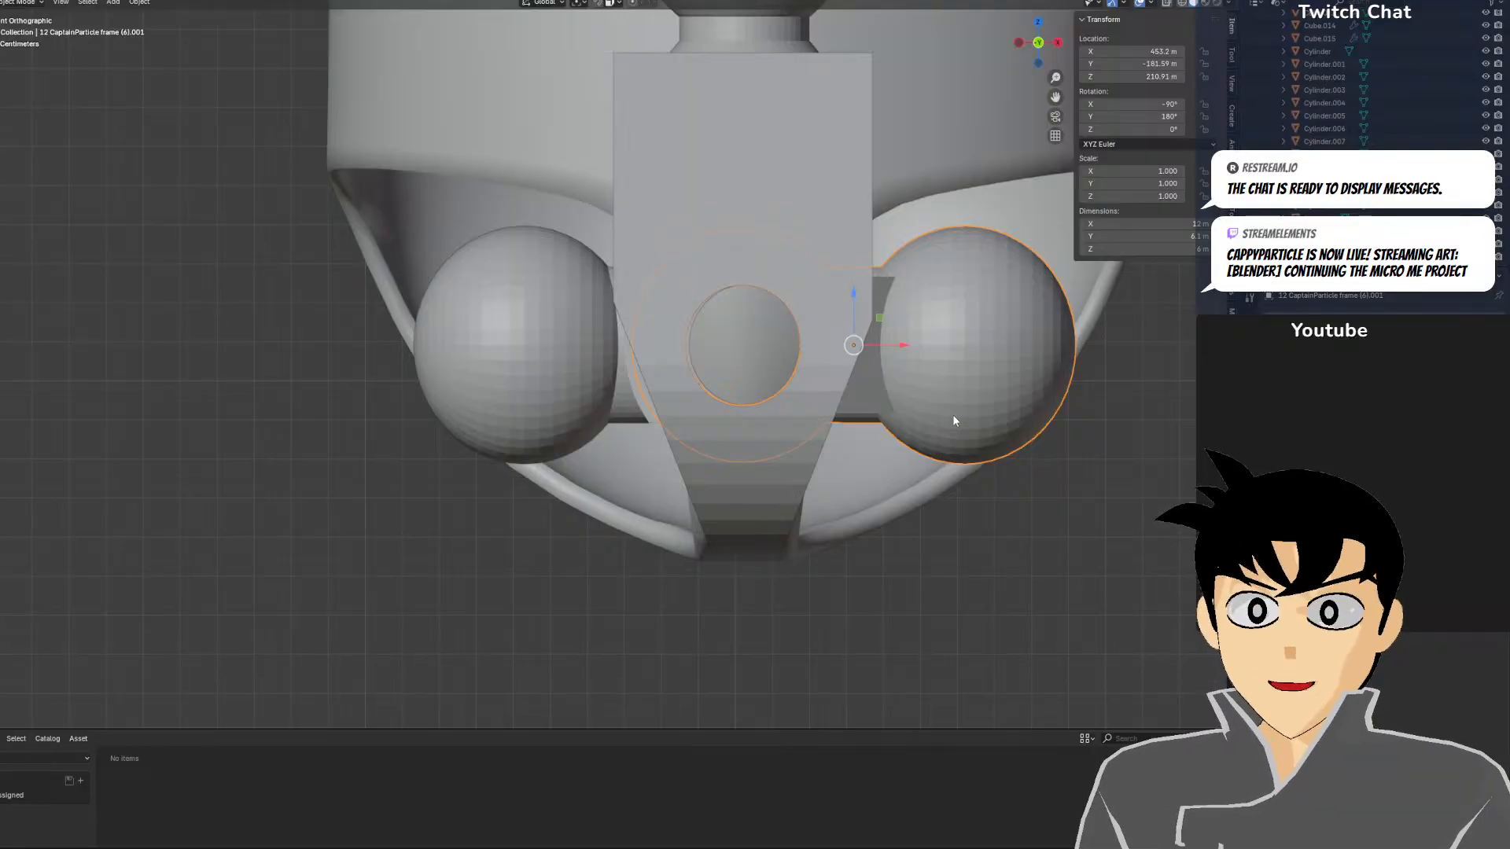
# Select the thigh joint on the original full-body model, undoing the trial move
pyautogui.scroll(-8, 953, 421)
pyautogui.scroll(-8, 923, 414)
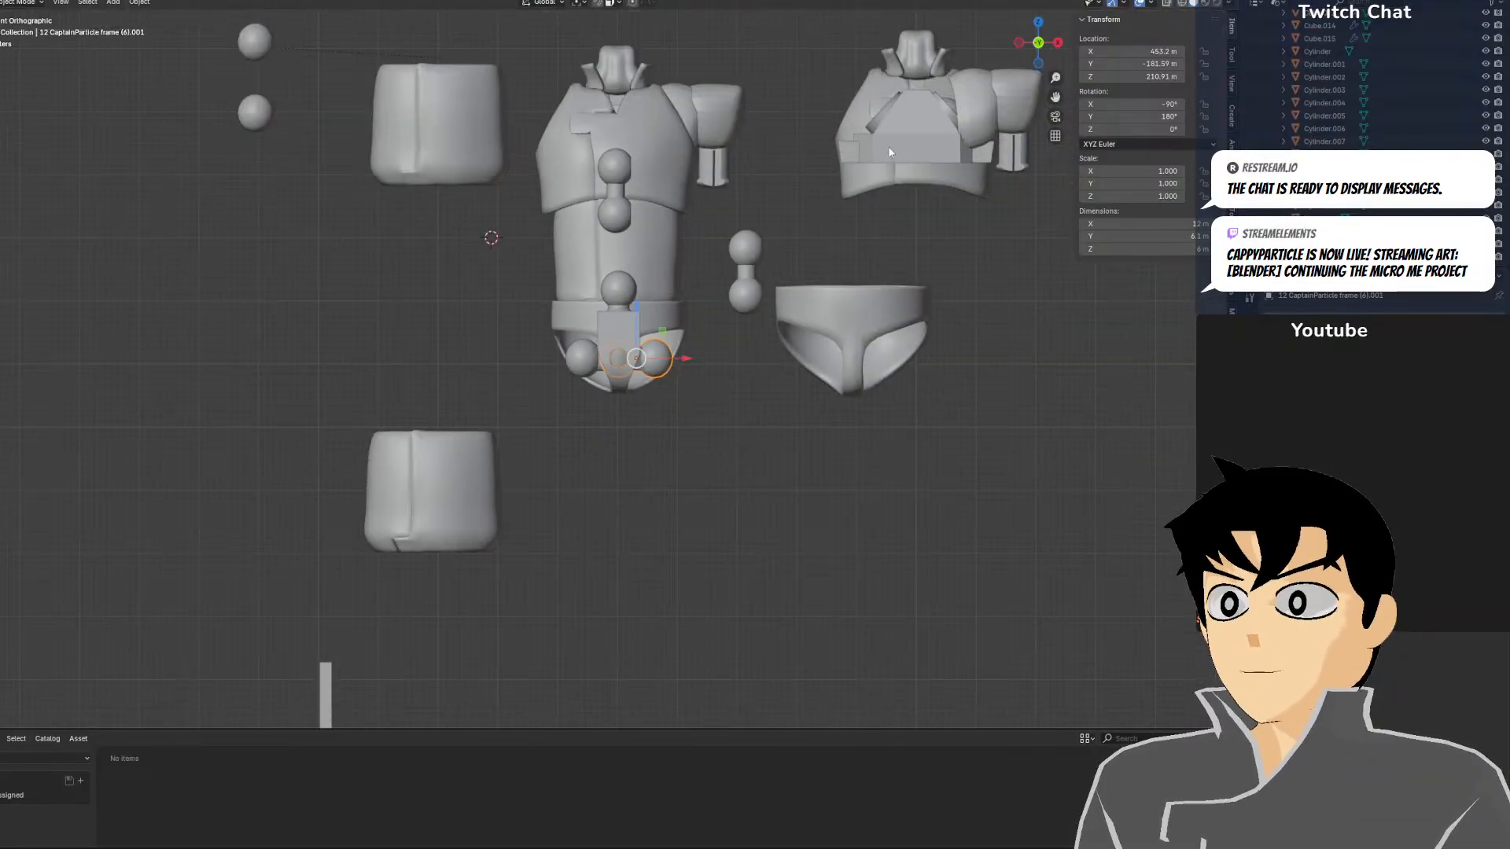
pyautogui.keyDown('shift'); pyautogui.moveTo(618, 470); pyautogui.dragTo(898, 163, button='middle'); pyautogui.keyUp('shift')
pyautogui.keyDown('shift'); pyautogui.moveTo(478, 500); pyautogui.dragTo(721, 161, button='middle'); pyautogui.keyUp('shift')
pyautogui.scroll(4, 721, 161)
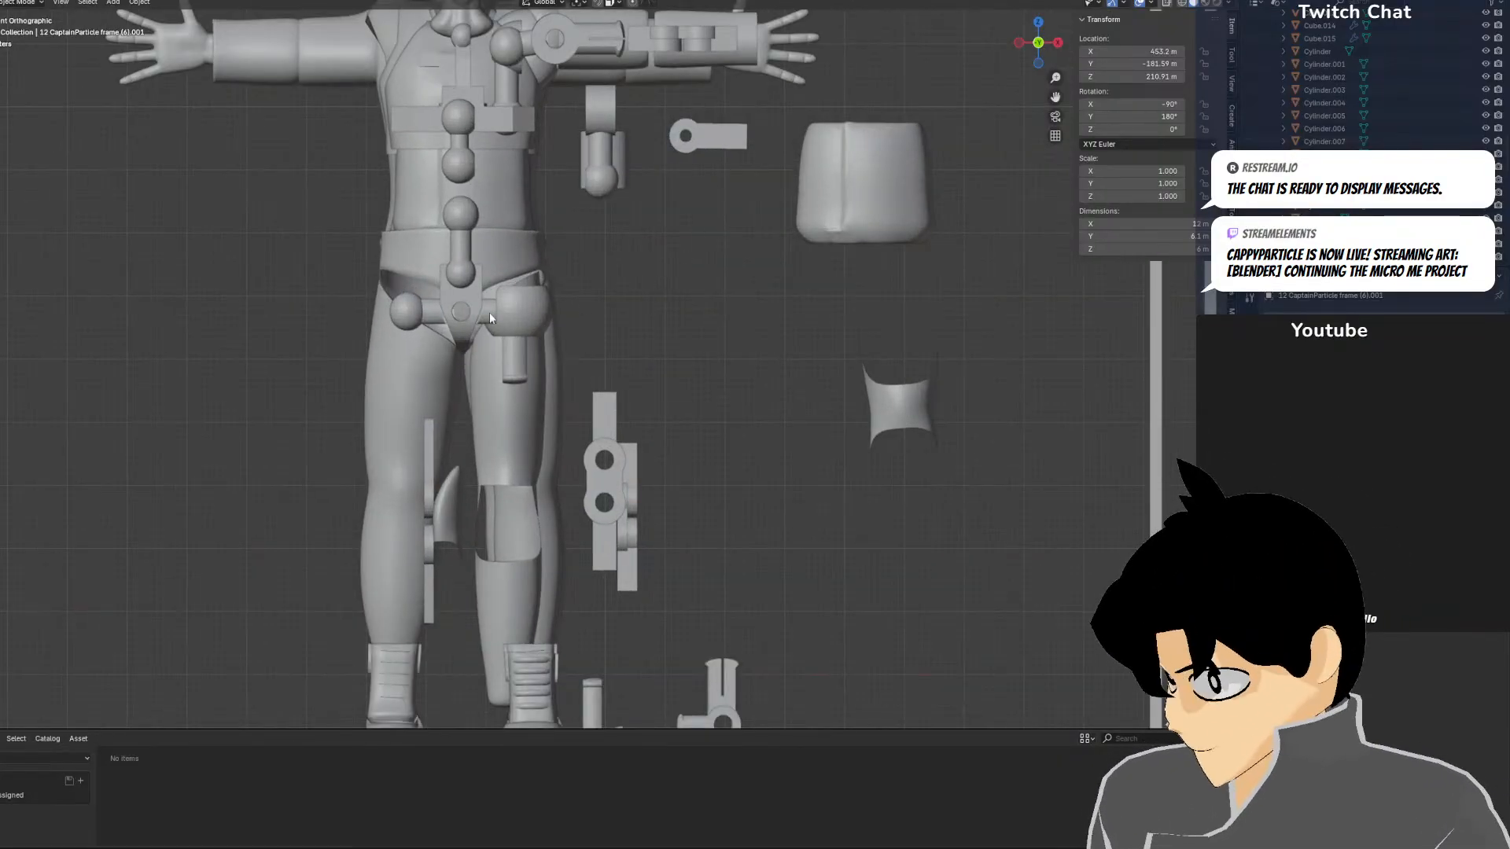
pyautogui.scroll(4, 489, 313)
pyautogui.moveTo(478, 245); pyautogui.dragTo(707, 307)
pyautogui.hotkey('ctrl', 'z')
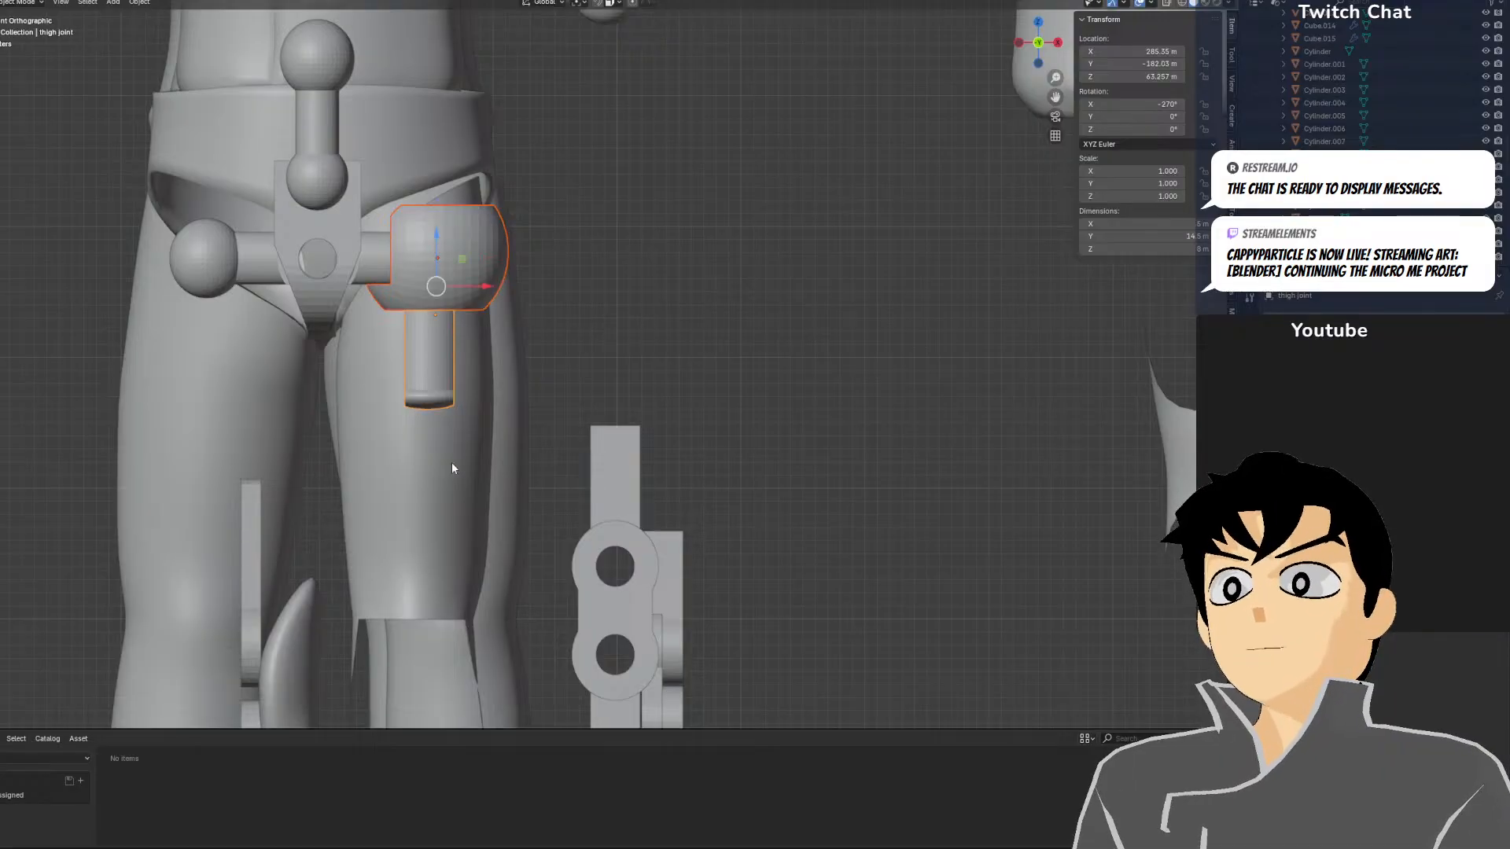
# Add the thigh and shin pants shells to the selection, duplicate them with the thigh joint, and place the copies near the torso assembly
pyautogui.scroll(-5, 452, 468)
pyautogui.click(541, 471)
pyautogui.keyDown('shift'); pyautogui.click(534, 522); pyautogui.keyUp('shift')
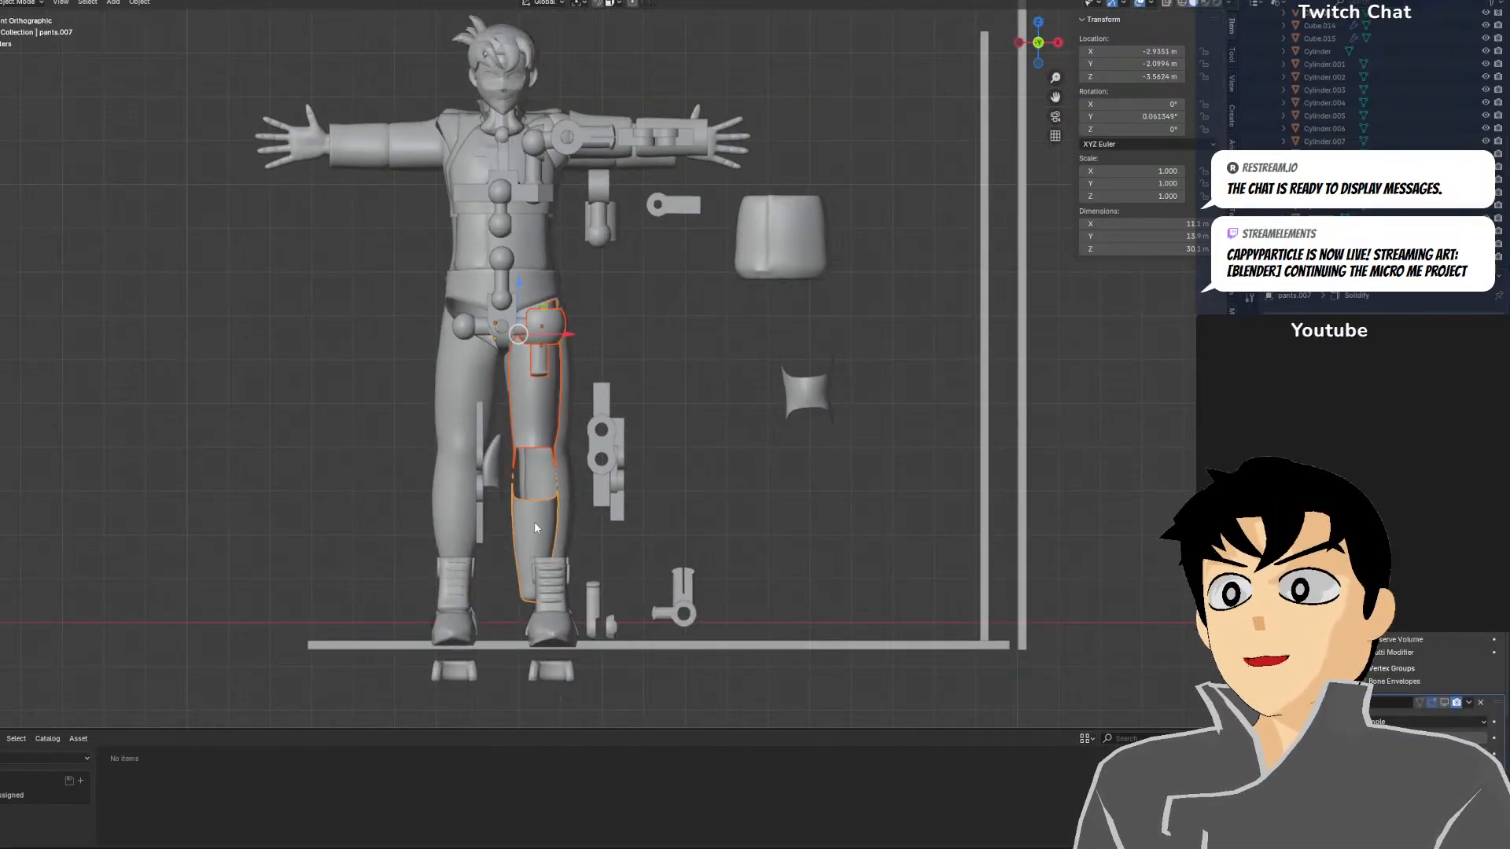
pyautogui.scroll(-2, 543, 472)
pyautogui.scroll(-2, 557, 370)
pyautogui.hotkey('shift', 'd')
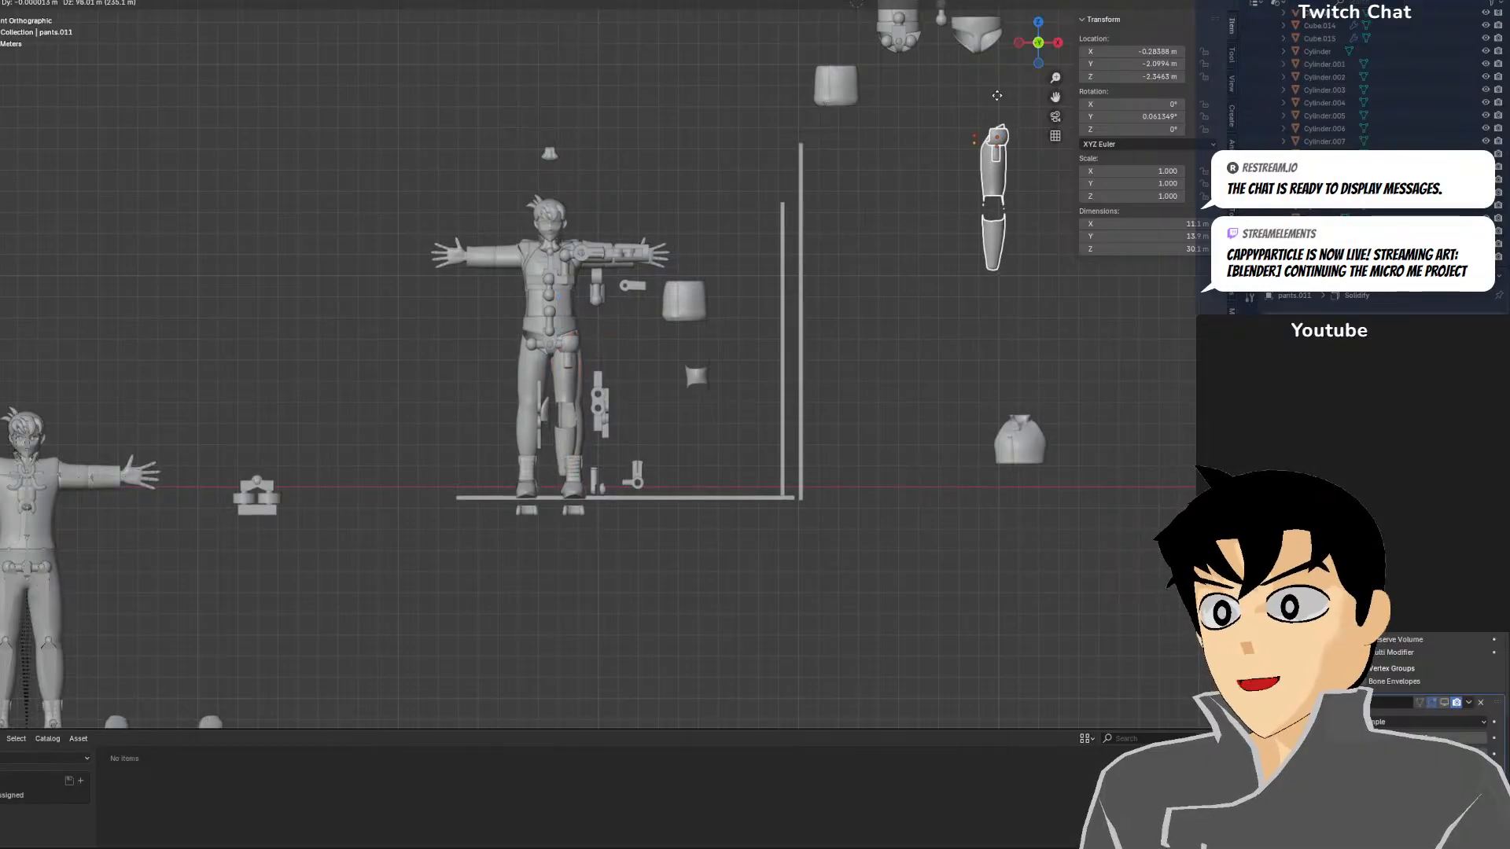
pyautogui.click(969, 103)
# Move the duplicated leg parts closer to the underside of the torso assembly's pelvis
pyautogui.scroll(3, 969, 102)
pyautogui.keyDown('shift'); pyautogui.moveTo(969, 102); pyautogui.dragTo(403, 384, button='middle'); pyautogui.keyUp('shift')
pyautogui.scroll(4, 615, 320)
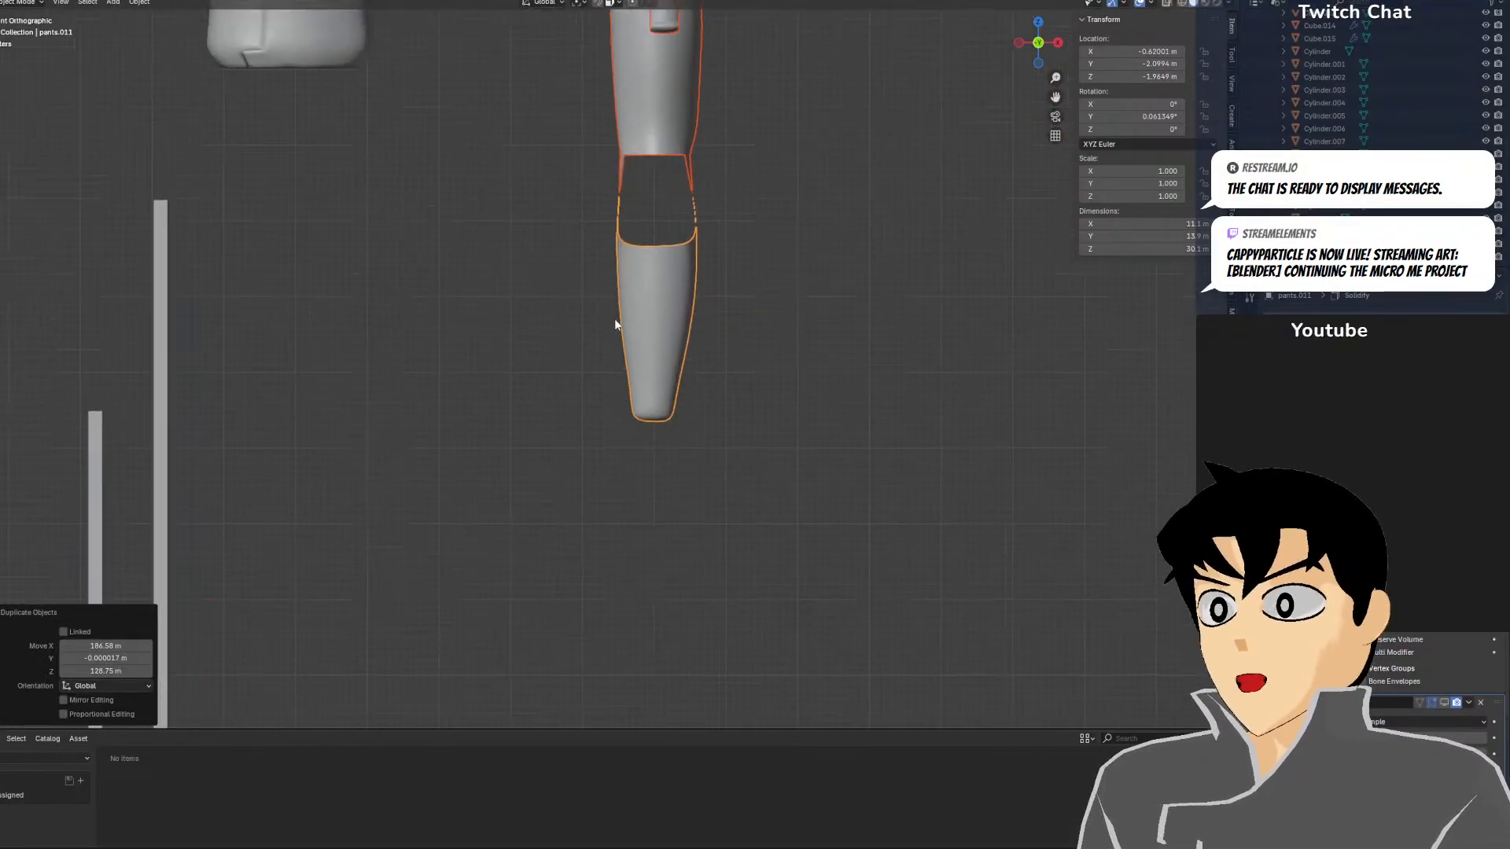
pyautogui.keyDown('shift'); pyautogui.moveTo(615, 157); pyautogui.dragTo(663, 504, button='middle'); pyautogui.keyUp('shift')
pyautogui.press('g')
pyautogui.click(630, 409)
# Move the thigh shell copy on its own up to the +X leg opening of the pelvis shell
pyautogui.moveTo(838, 410); pyautogui.dragTo(724, 384, button='middle')
pyautogui.click(799, 357)
pyautogui.moveTo(837, 255); pyautogui.dragTo(598, 155)
pyautogui.moveTo(611, 169); pyautogui.dragTo(848, 219, button='middle')
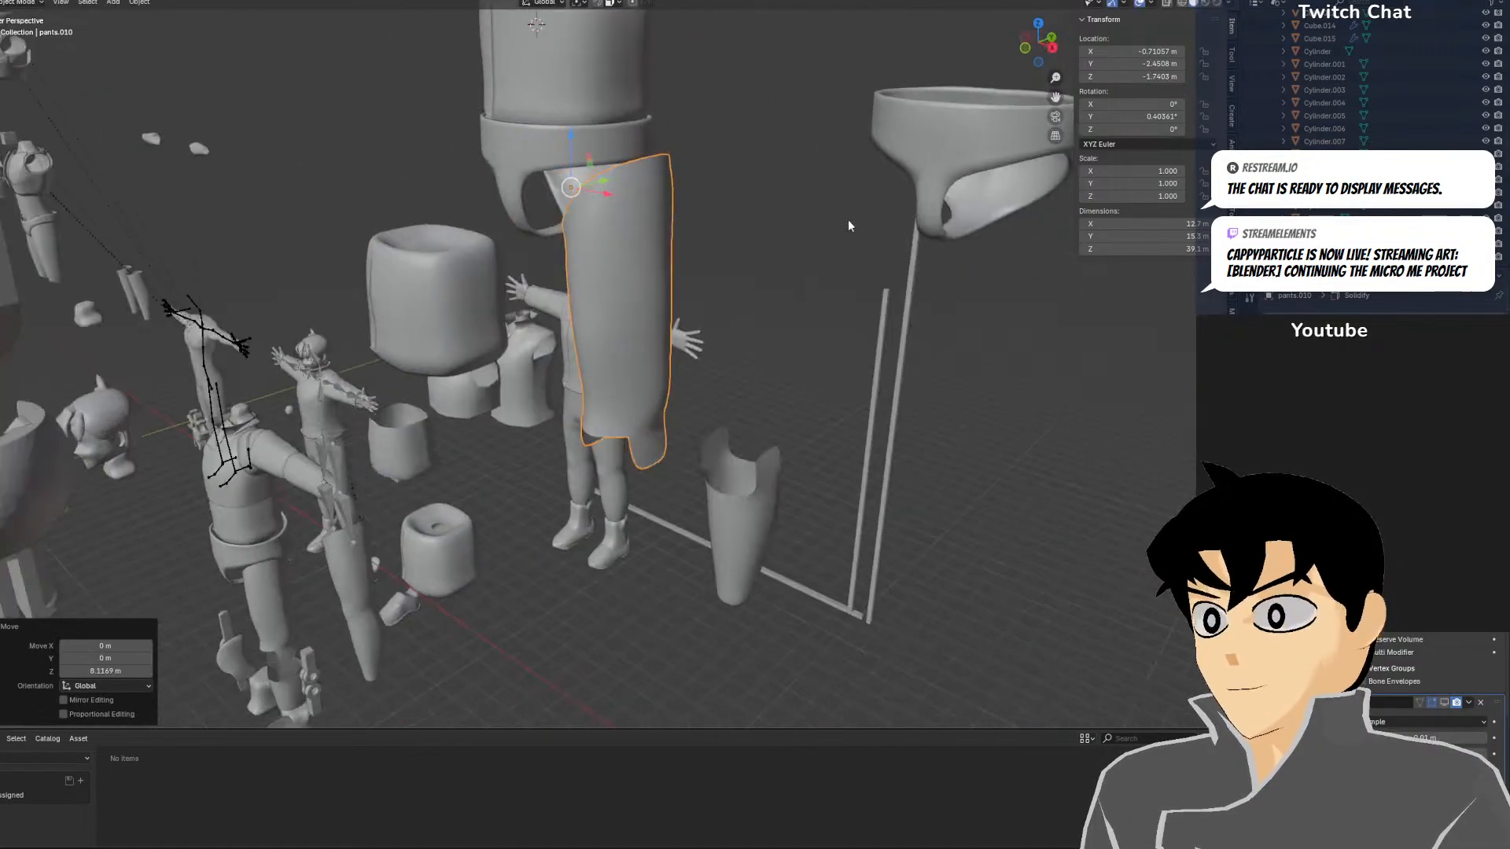
pyautogui.press('KP_1')
pyautogui.scroll(4, 848, 220)
pyautogui.press('g')
pyautogui.click(733, 202)
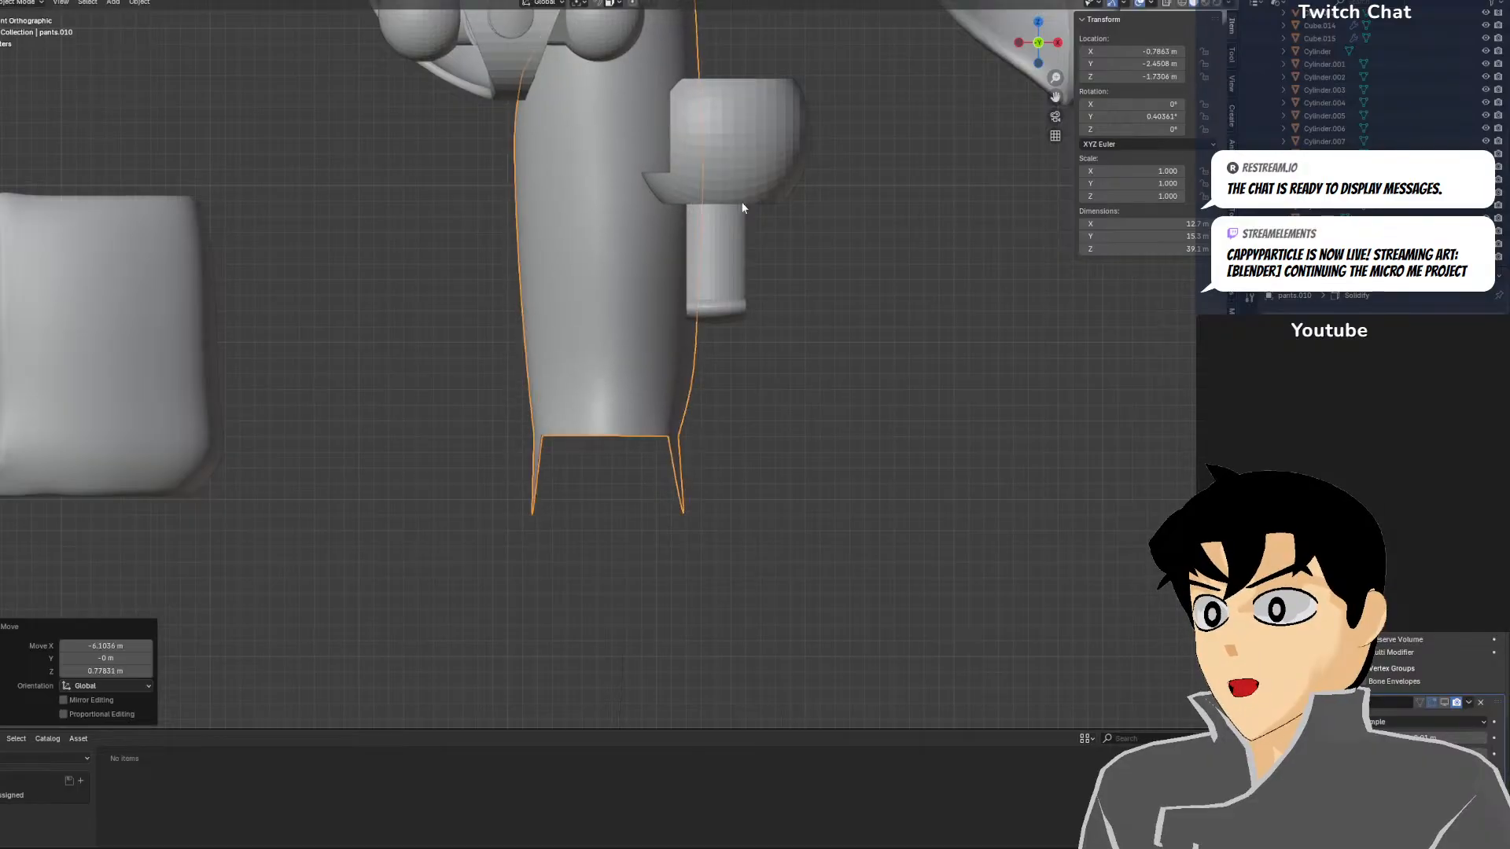
# Refine the thigh shell's position in the leg opening, shifting it about -0.75 m in X, 1.22 m in Y and -0.79 m in Z
pyautogui.moveTo(744, 208)
pyautogui.mouseDown(button='middle')
pyautogui.moveTo(606, 505)
pyautogui.moveTo(406, 486)
pyautogui.moveTo(325, 448)
pyautogui.mouseUp(button='middle')
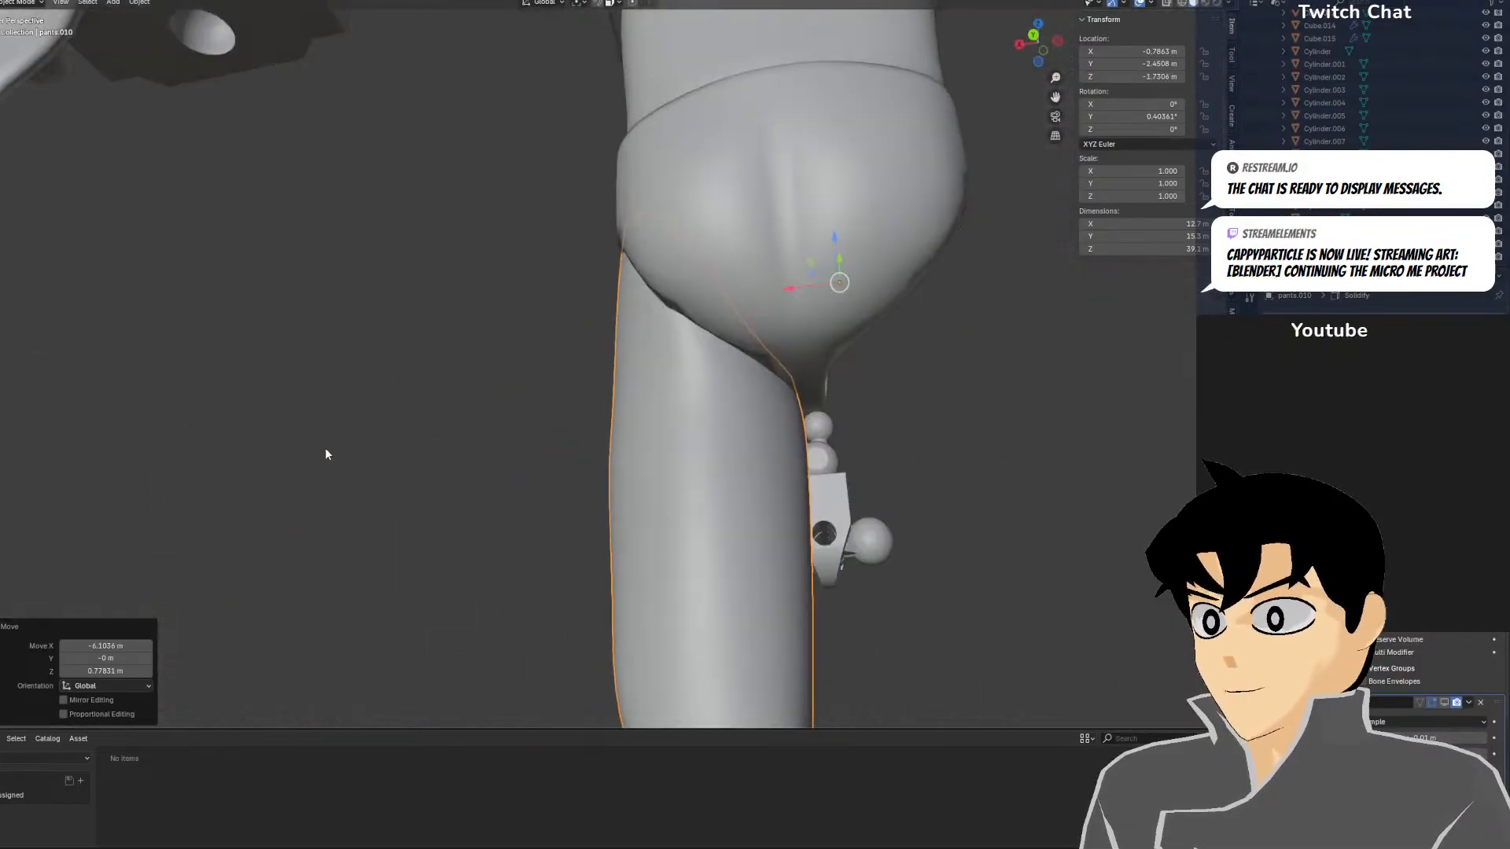
pyautogui.press('z')
pyautogui.click(862, 358)
pyautogui.moveTo(865, 360); pyautogui.dragTo(875, 403, button='middle')
pyautogui.press('KP_1')
pyautogui.press('z')
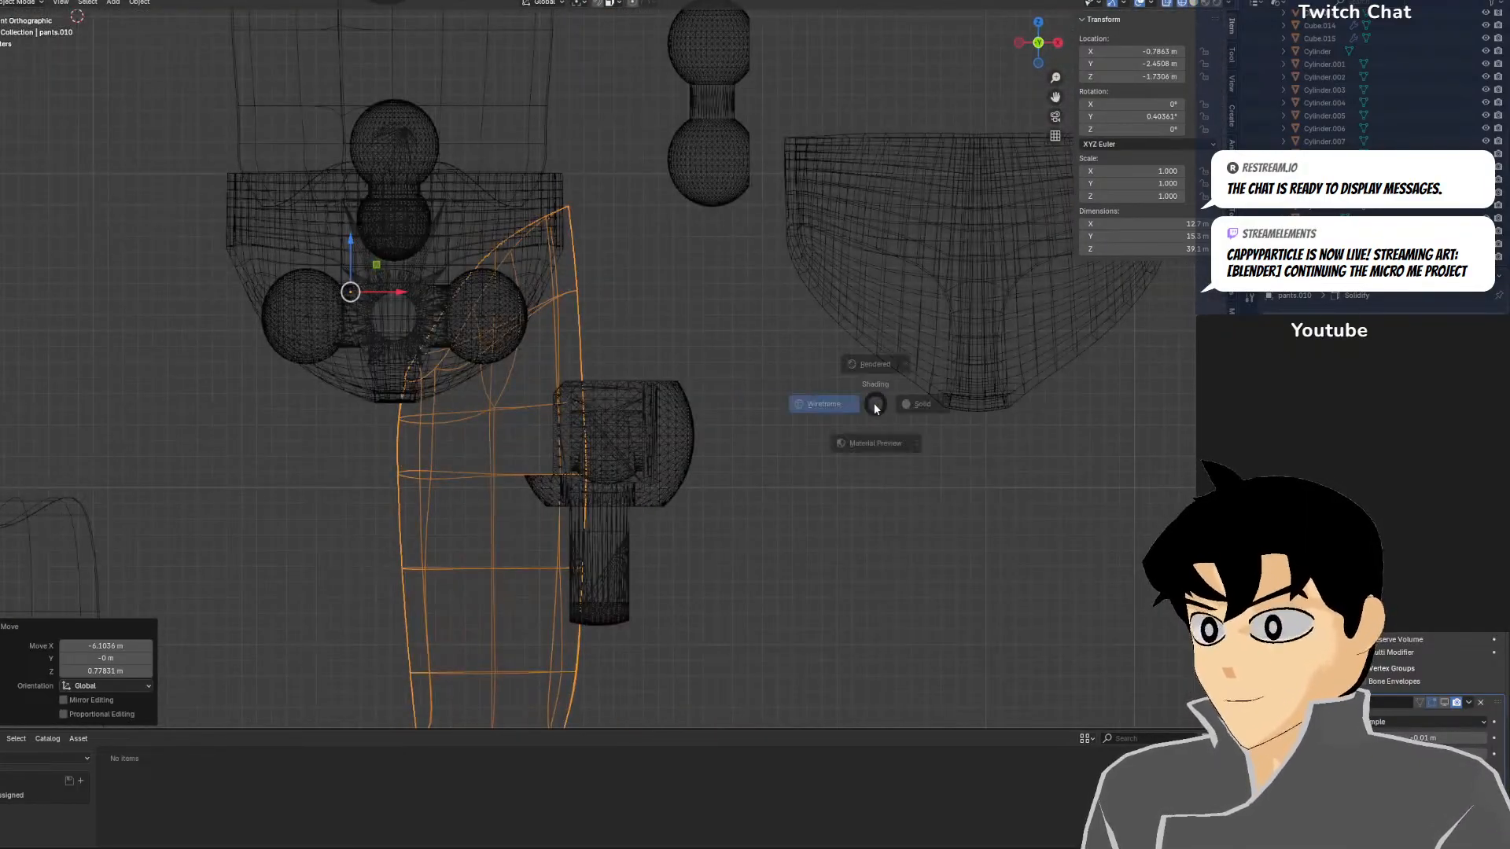
pyautogui.hotkey('shift', 'z')
pyautogui.scroll(1, 686, 365)
pyautogui.keyDown('shift'); pyautogui.moveTo(617, 379); pyautogui.dragTo(714, 303, button='middle'); pyautogui.keyUp('shift')
pyautogui.press('g')
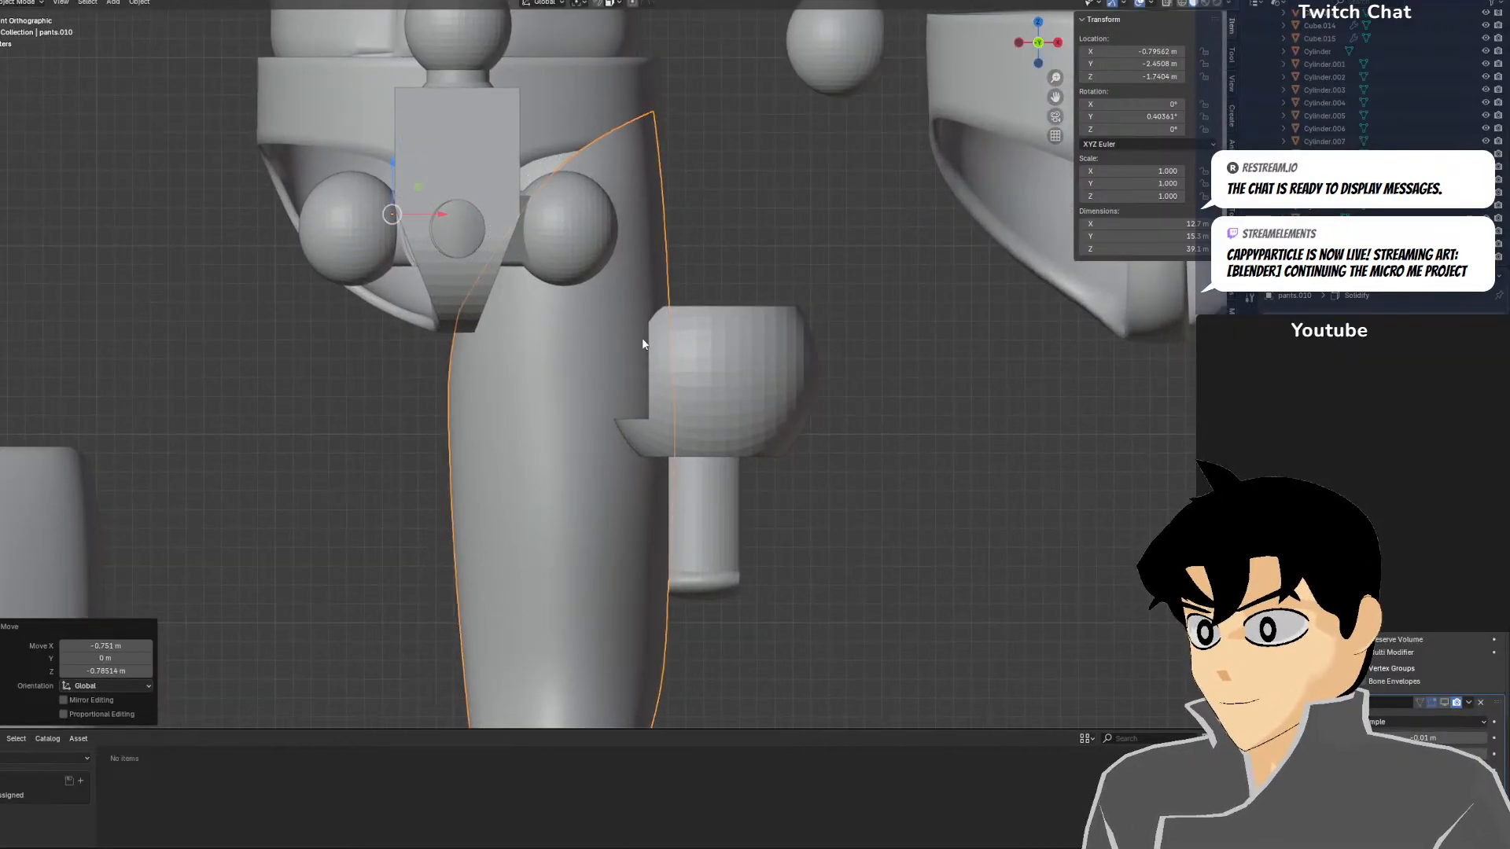
pyautogui.moveTo(642, 344); pyautogui.dragTo(606, 234, button='middle')
pyautogui.moveTo(589, 180); pyautogui.dragTo(604, 189)
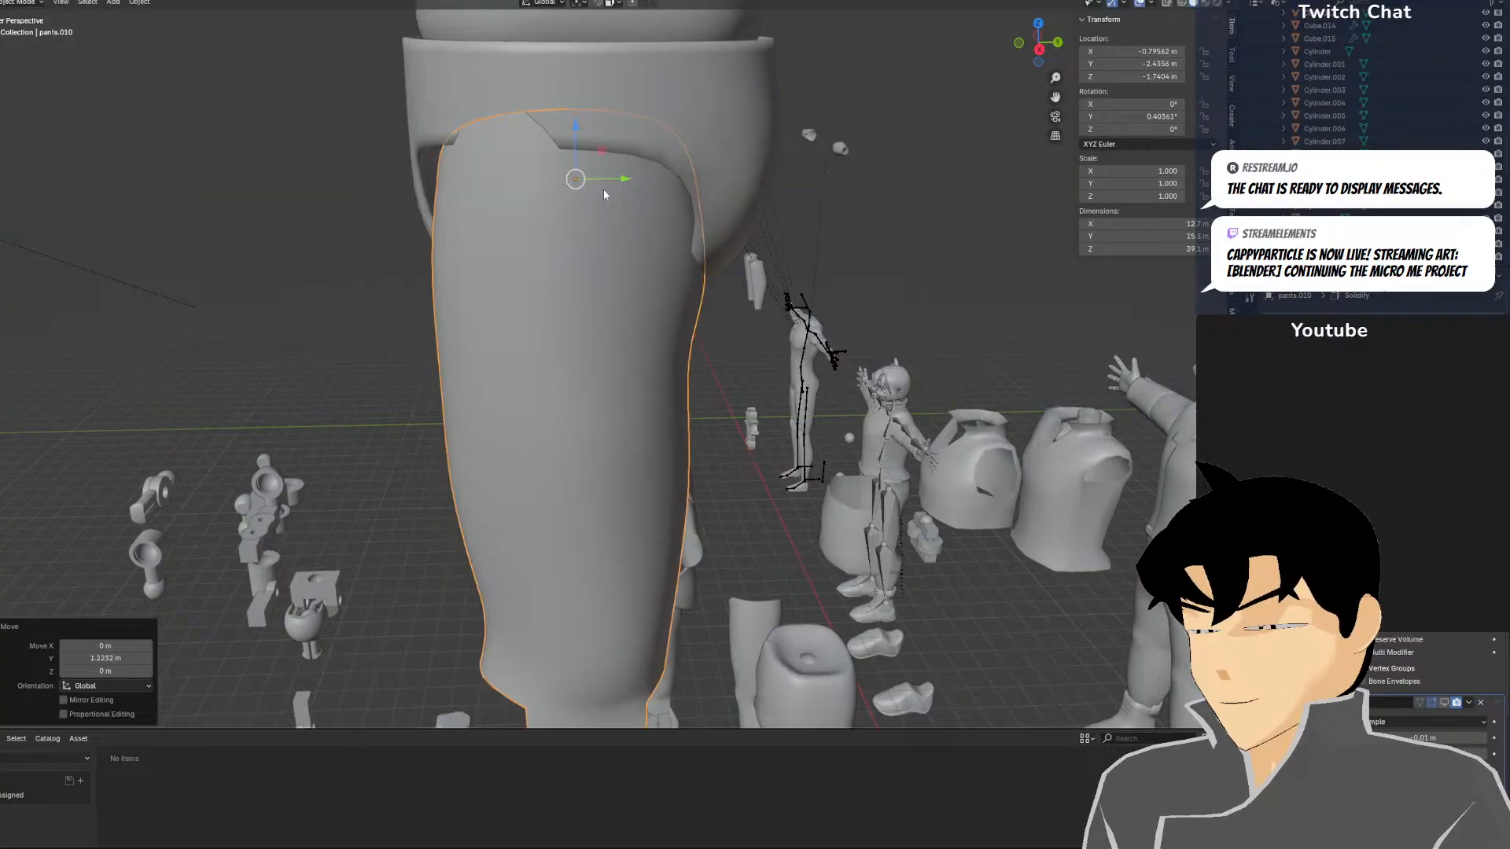
pyautogui.moveTo(604, 194)
pyautogui.mouseDown(button='middle')
pyautogui.moveTo(714, 220)
pyautogui.moveTo(756, 159)
pyautogui.moveTo(725, 146)
pyautogui.moveTo(620, 211)
pyautogui.mouseUp(button='middle')
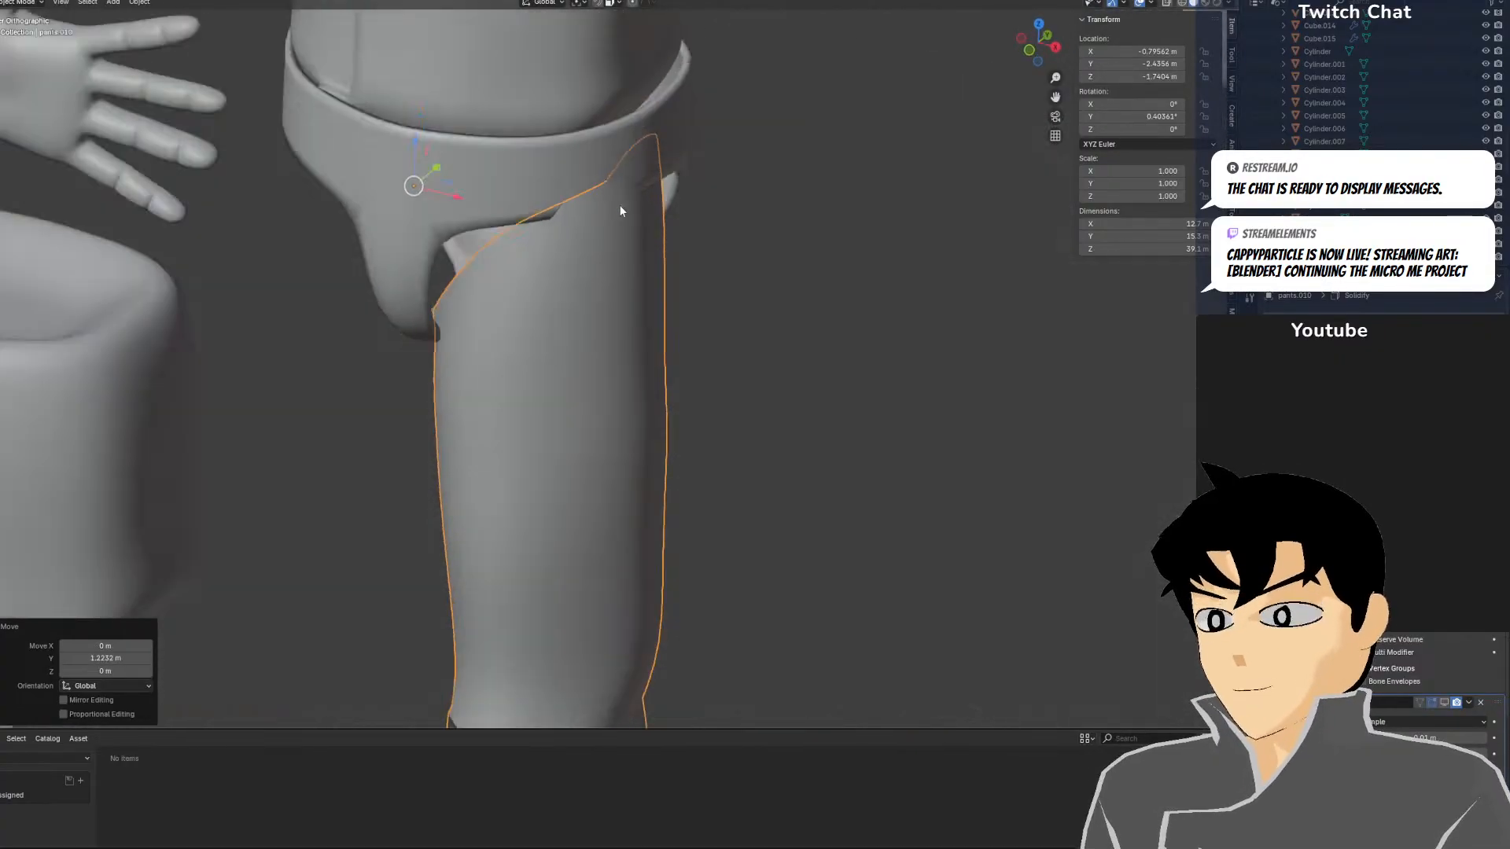
# Narrow the thigh shell to a scale of 0.877 along X and shift it about 1.78 m along X
pyautogui.press('KP_1')
pyautogui.press('s')
pyautogui.press('x')
pyautogui.click(722, 350)
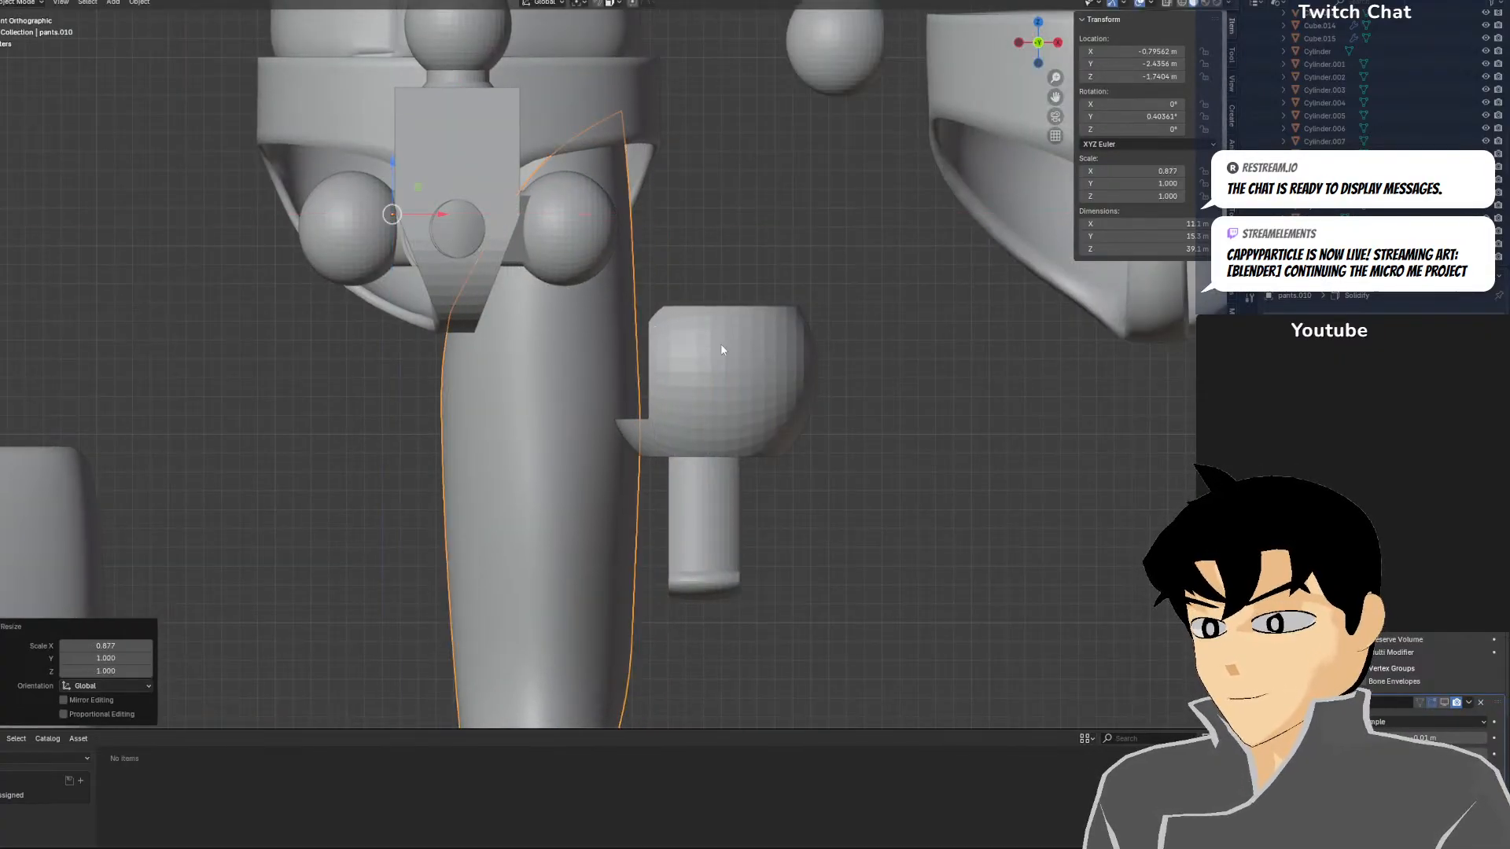
pyautogui.moveTo(440, 216); pyautogui.dragTo(477, 216)
pyautogui.moveTo(477, 215); pyautogui.dragTo(423, 225, button='middle')
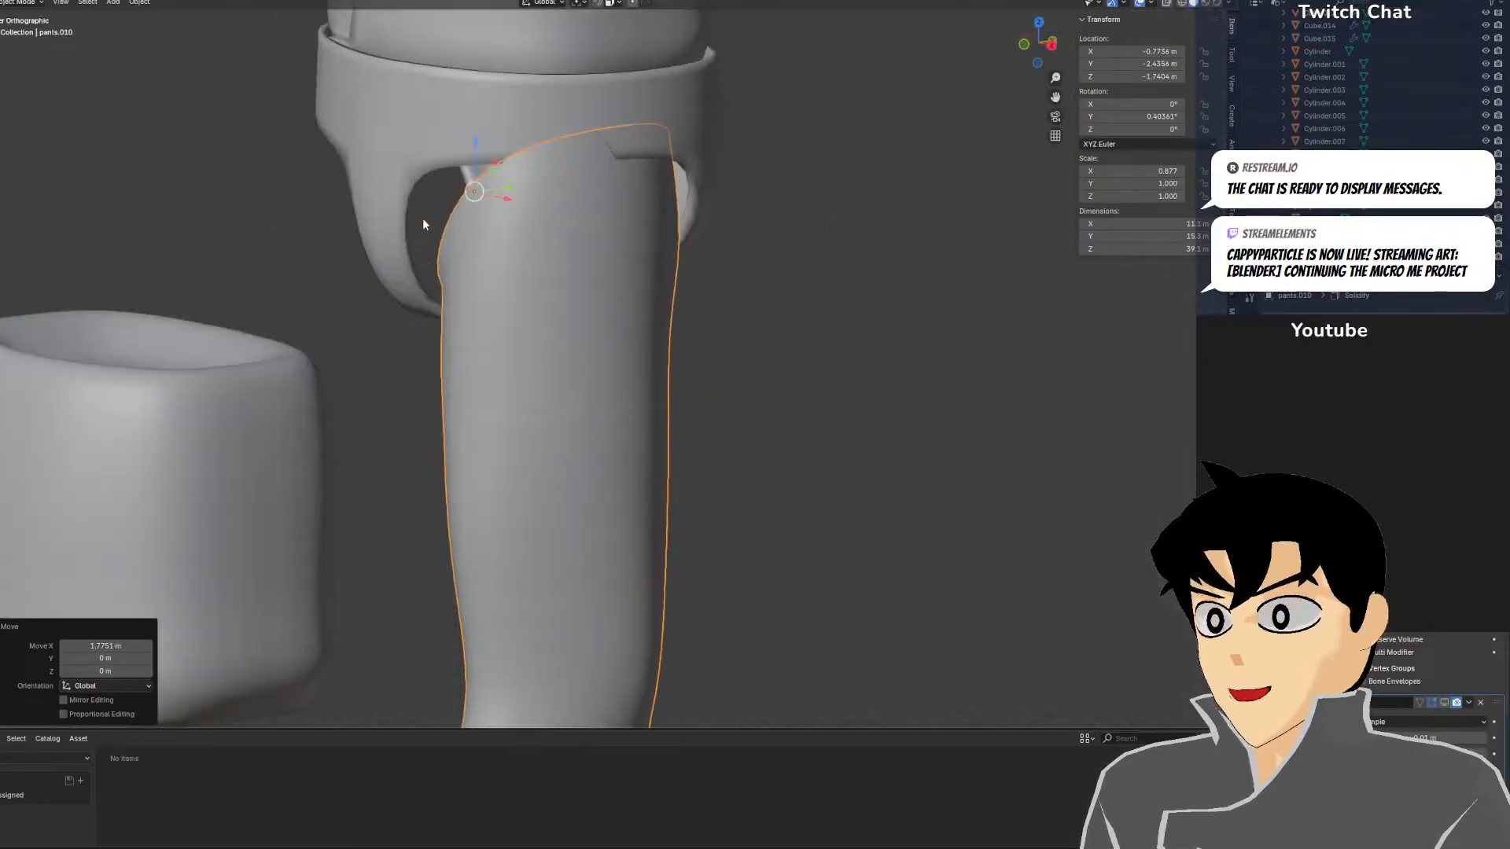
# Scale the thigh shell to 0.815 along Y and shift it about 0.14 m along Y within the leg opening
pyautogui.press('KP_3')
pyautogui.scroll(-5, 461, 240)
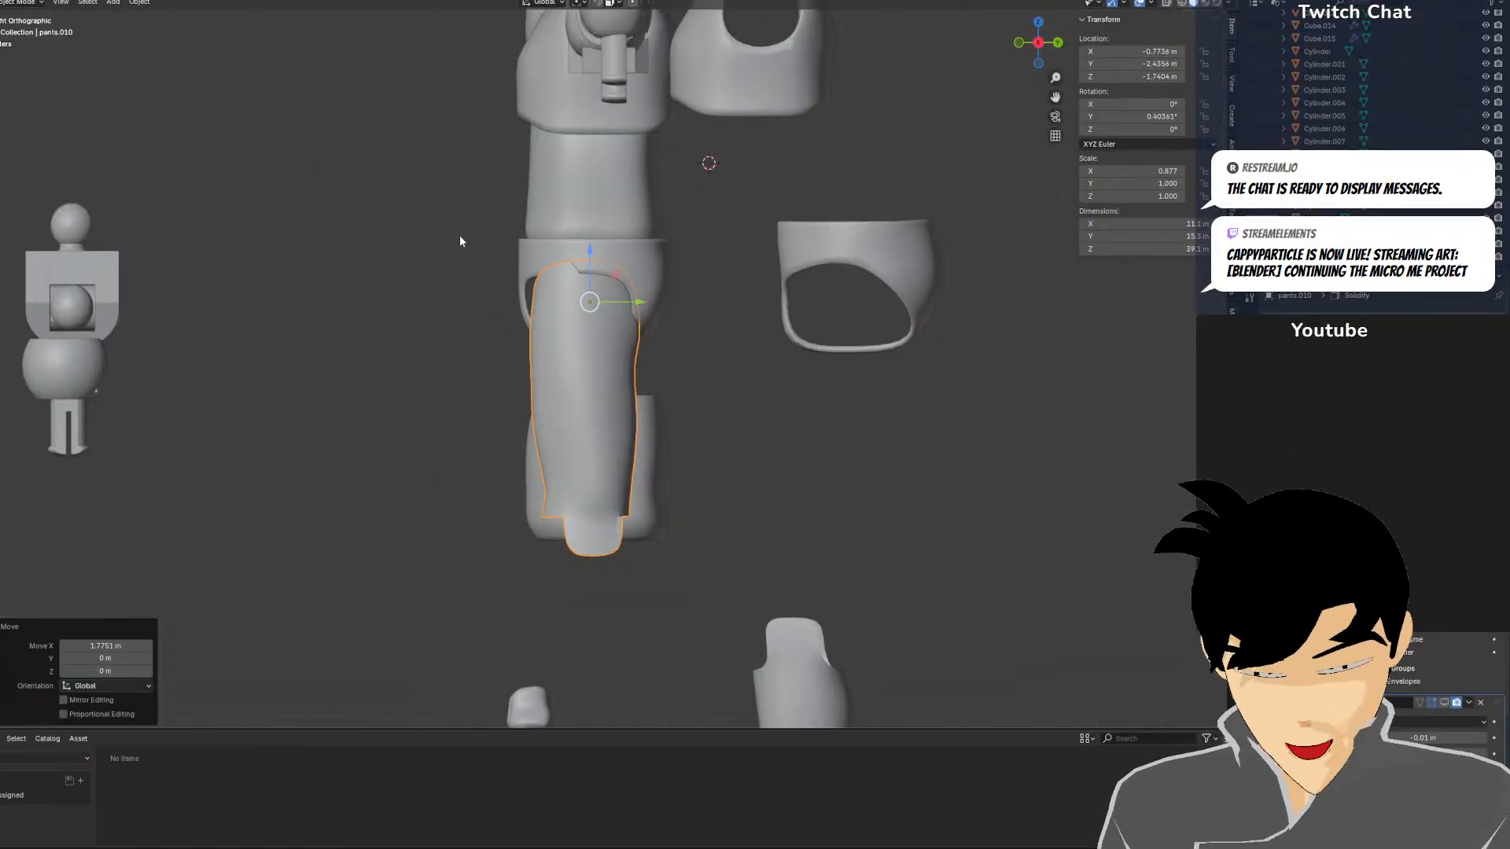
pyautogui.scroll(-2, 483, 206)
pyautogui.moveTo(483, 205); pyautogui.dragTo(615, 311, button='middle')
pyautogui.press('KP_1')
pyautogui.scroll(4, 714, 335)
pyautogui.press('KP_3')
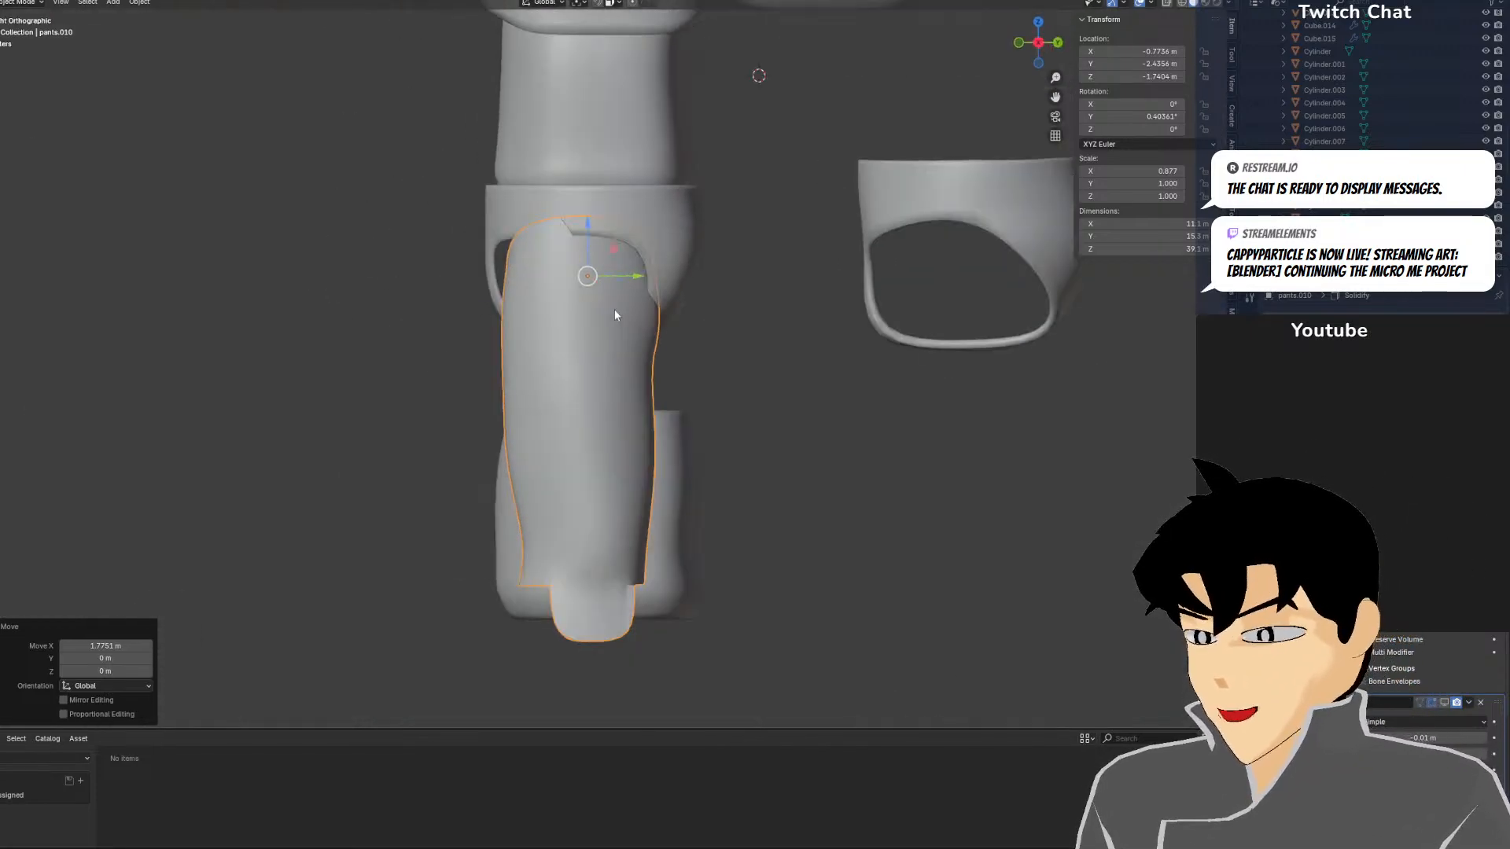
pyautogui.scroll(4, 624, 321)
pyautogui.press('s')
pyautogui.press('y')
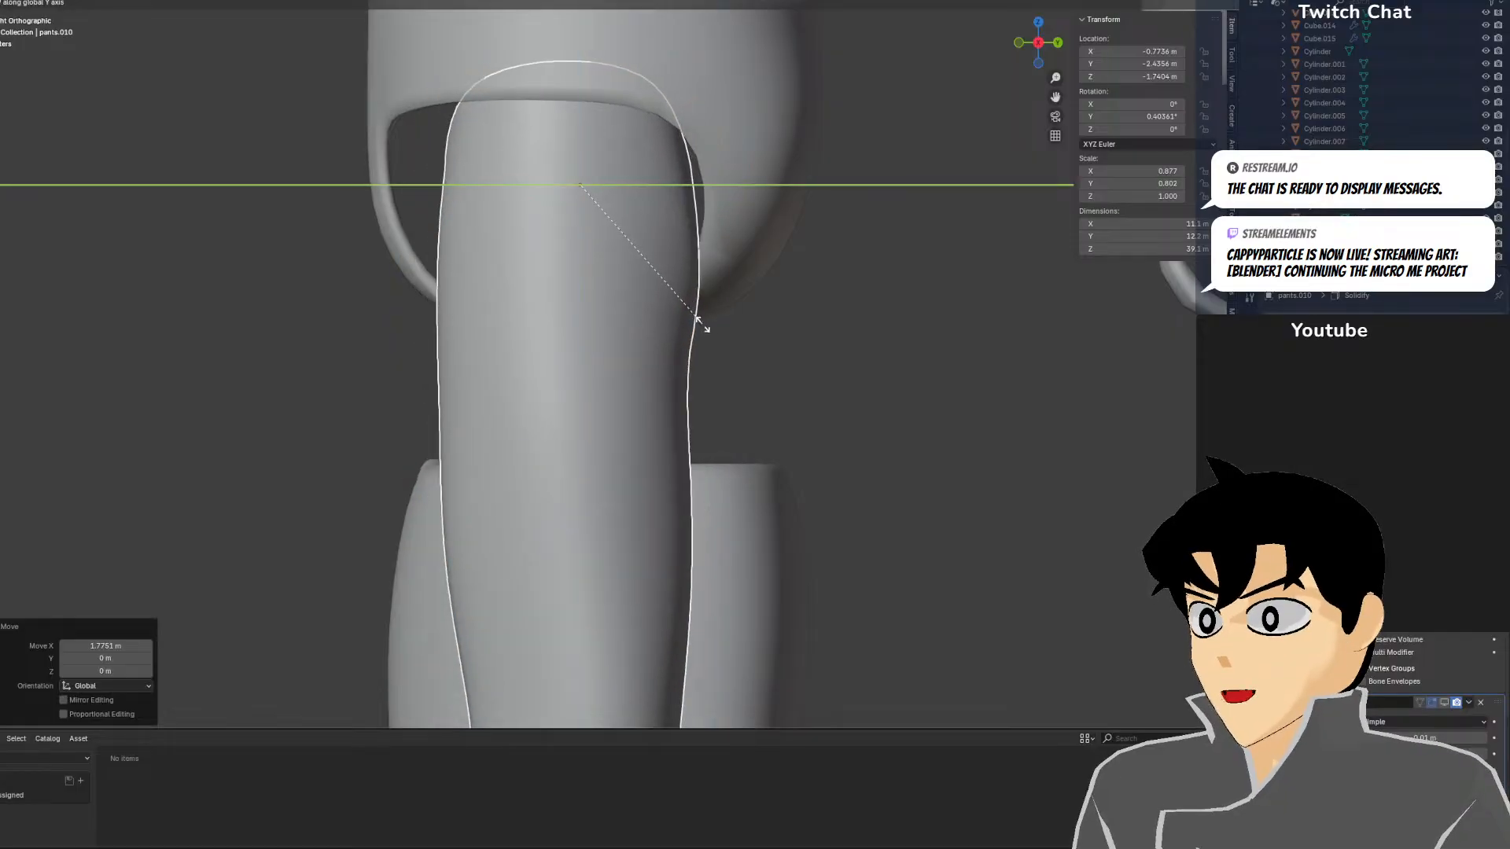
pyautogui.click(704, 318)
pyautogui.press('g')
pyautogui.press('y')
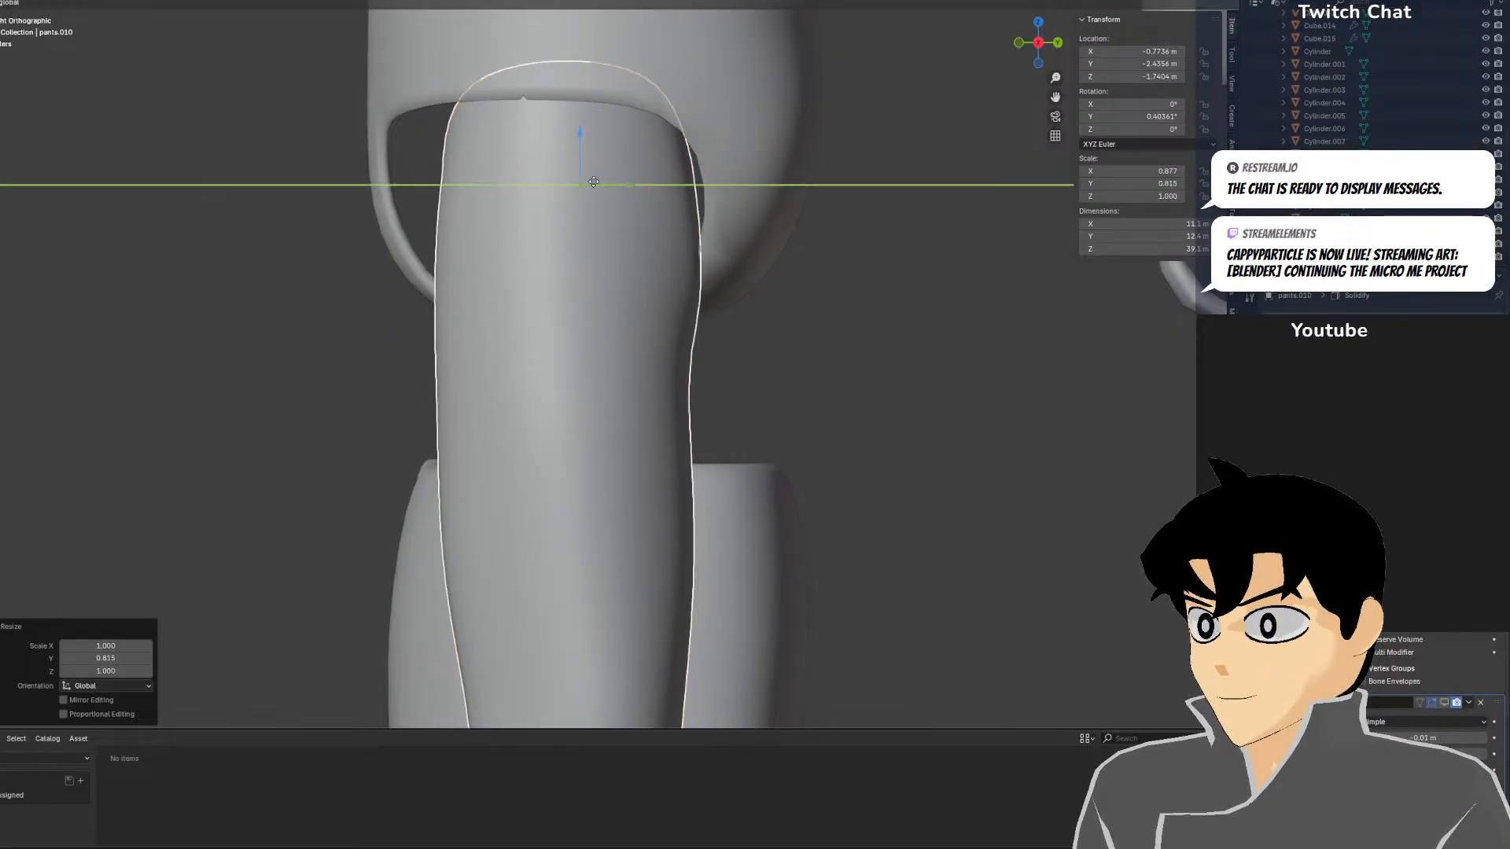
pyautogui.click(586, 162)
pyautogui.moveTo(586, 165); pyautogui.dragTo(553, 338, button='middle')
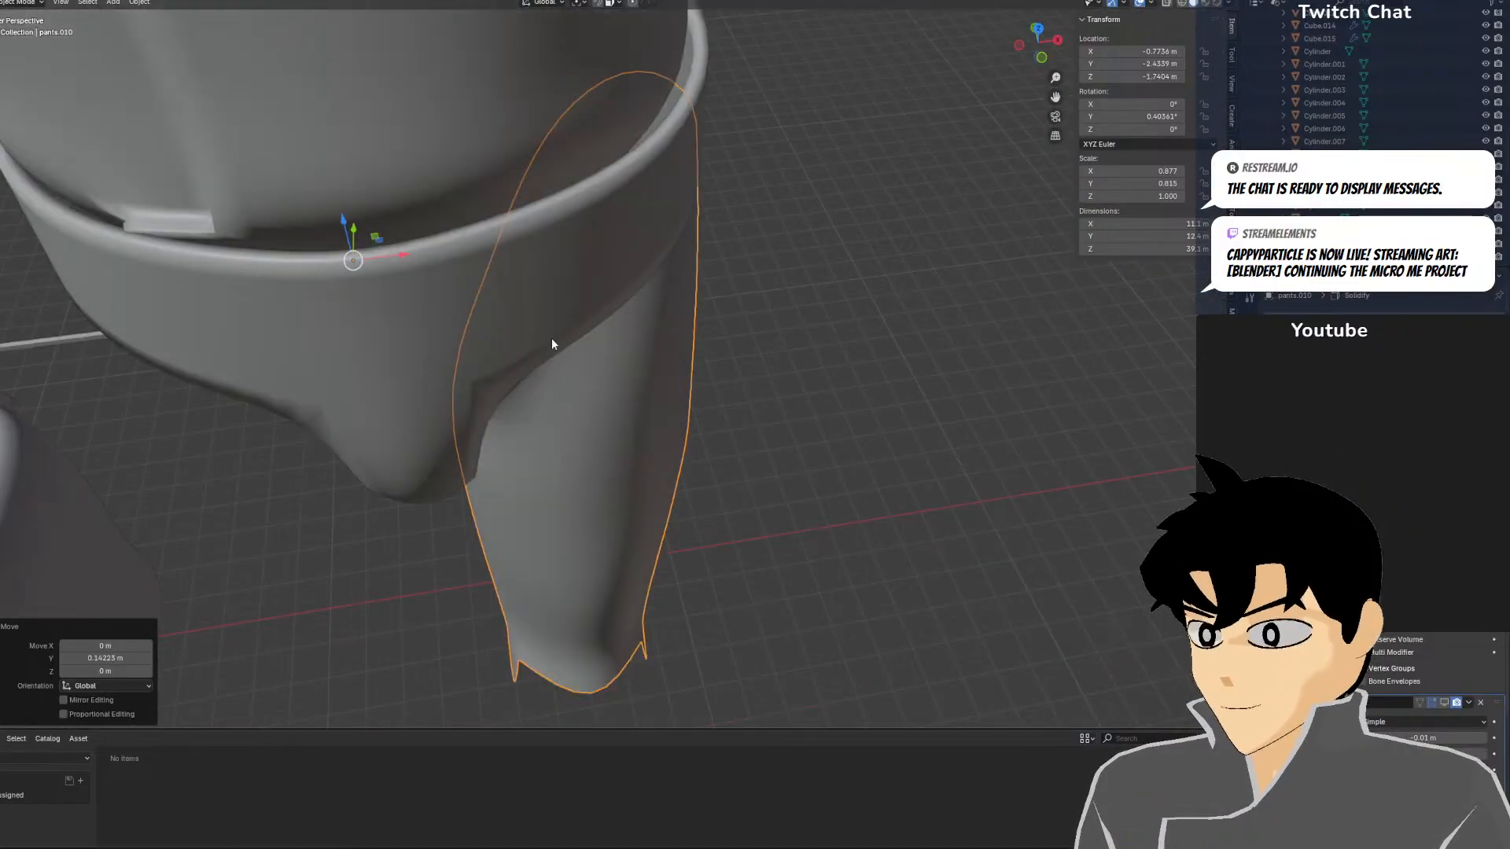
# Scale the thigh shell by a further 0.931 along Y and move it about -1.48 m in Y and 0.51 m in Z
pyautogui.press('KP_7')
pyautogui.press('s')
pyautogui.press('y')
pyautogui.click(527, 106)
pyautogui.press('KP_3')
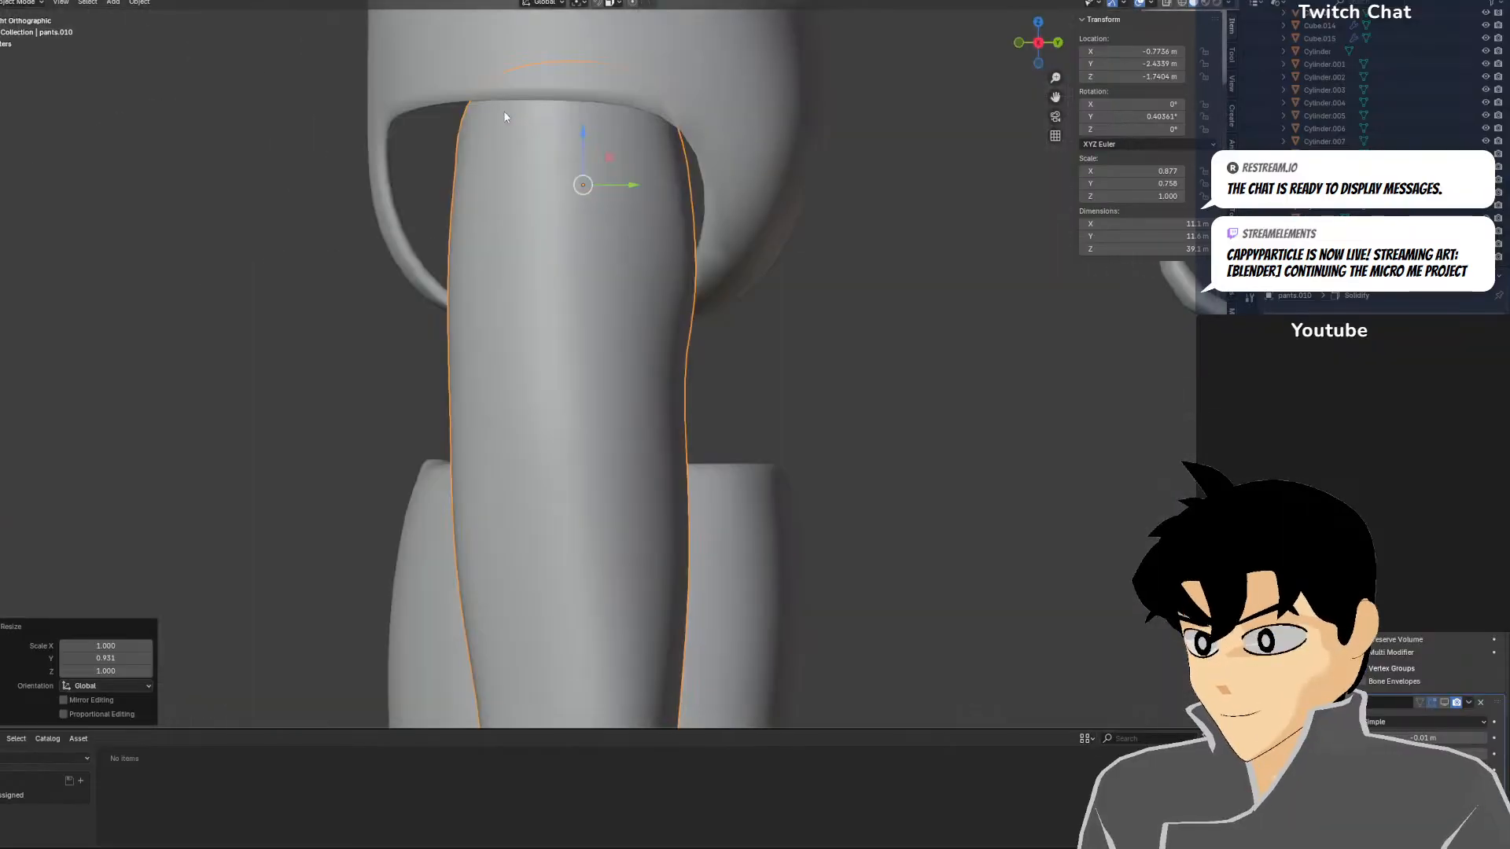
pyautogui.press('g')
pyautogui.click(587, 122)
pyautogui.moveTo(587, 122); pyautogui.dragTo(713, 157, button='middle')
# Rotate the thigh shell to about -3.56° around Y so it angles outward, and reposition it under the pelvis
pyautogui.press('KP_1')
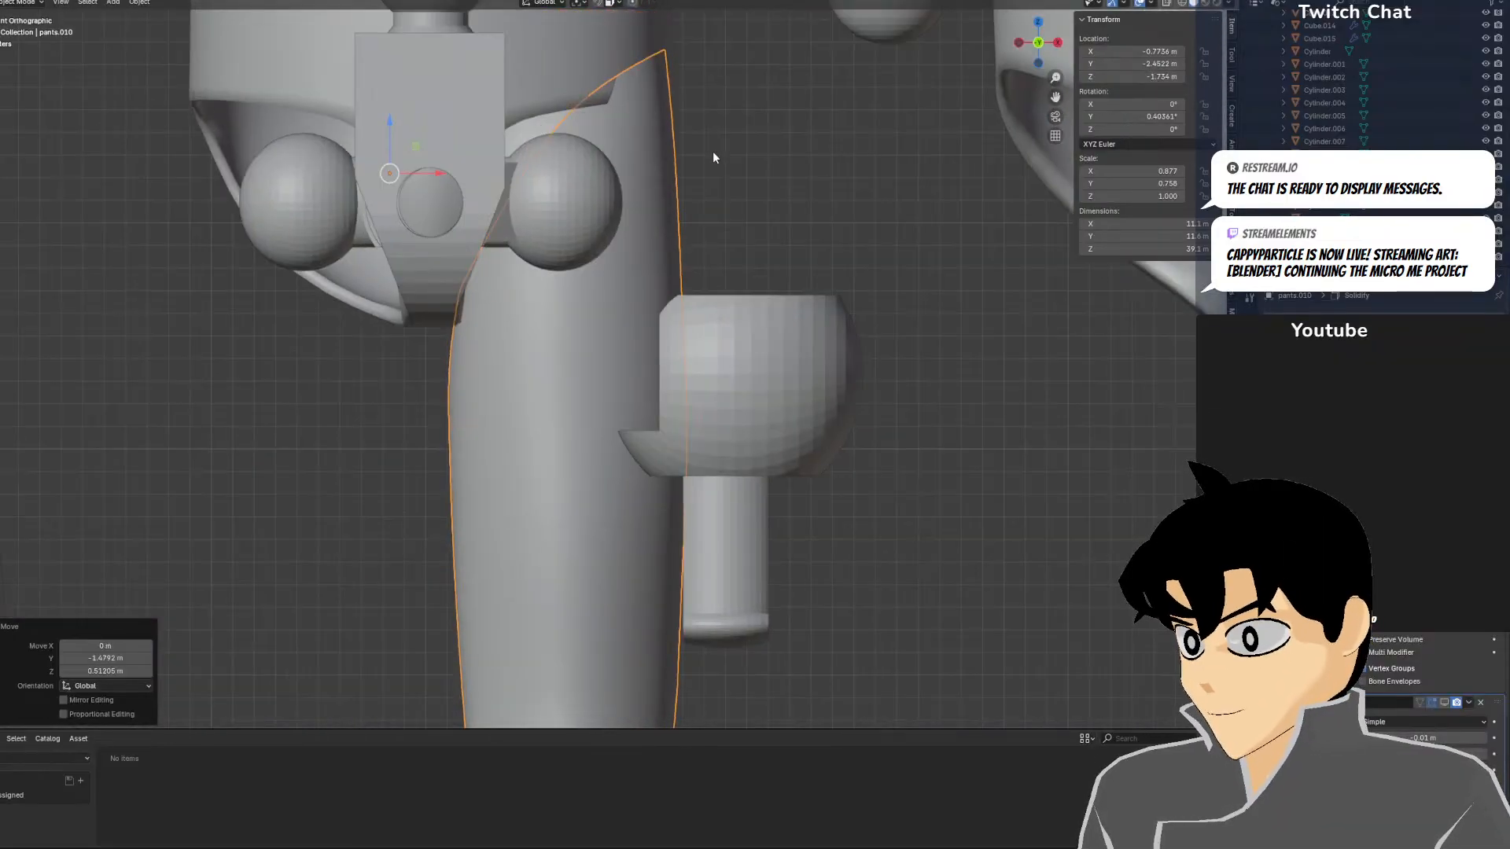
pyautogui.press('r')
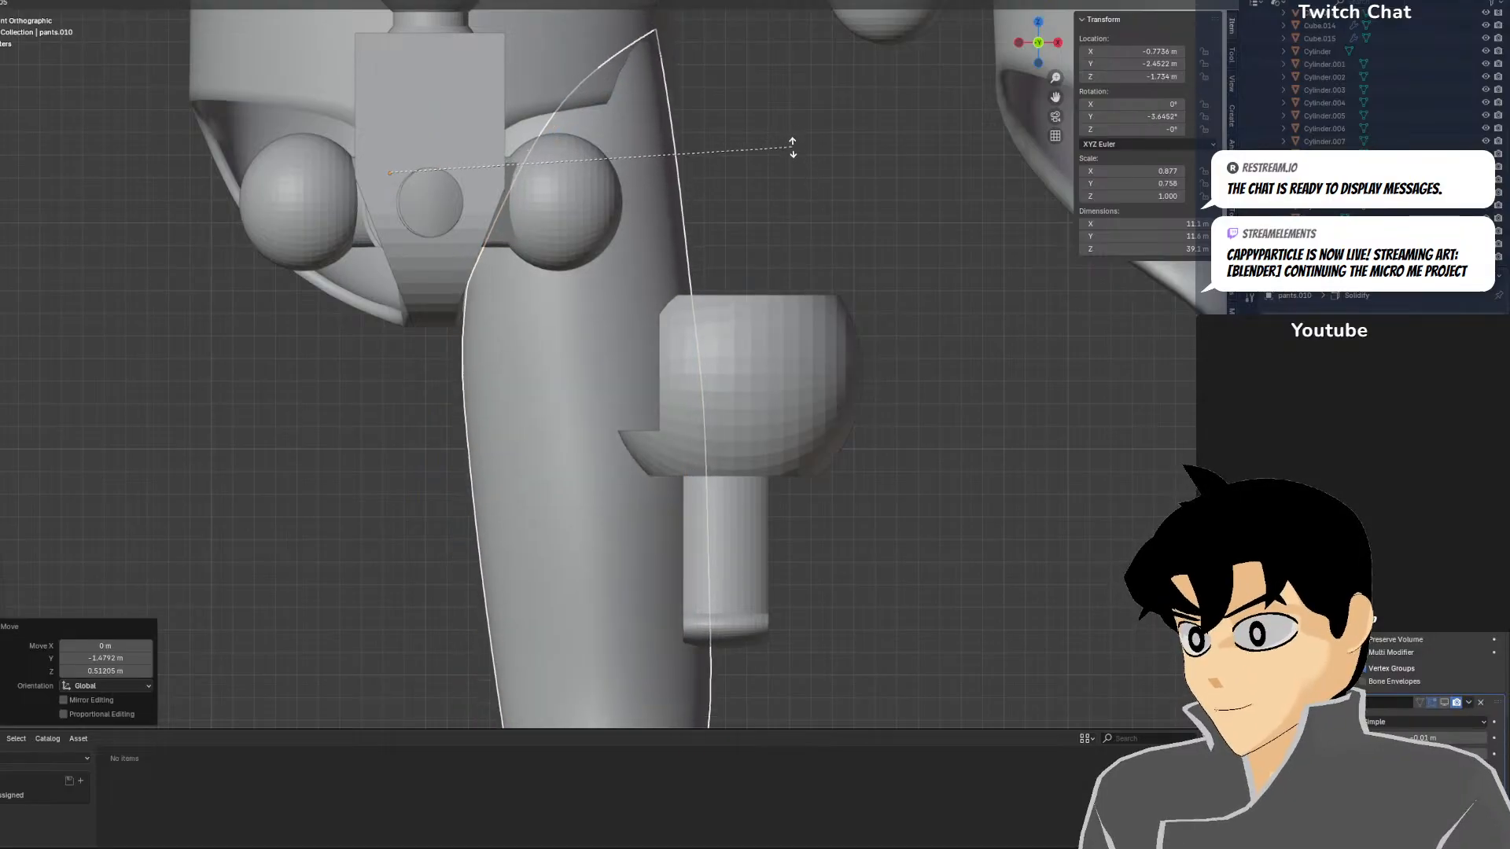
pyautogui.click(792, 150)
pyautogui.press('g')
pyautogui.click(781, 173)
pyautogui.moveTo(784, 172); pyautogui.dragTo(494, 176, button='middle')
# Edit the pelvis shell and move the inner edge vertices of its +X leg opening about -0.31 m along X
pyautogui.click(469, 211)
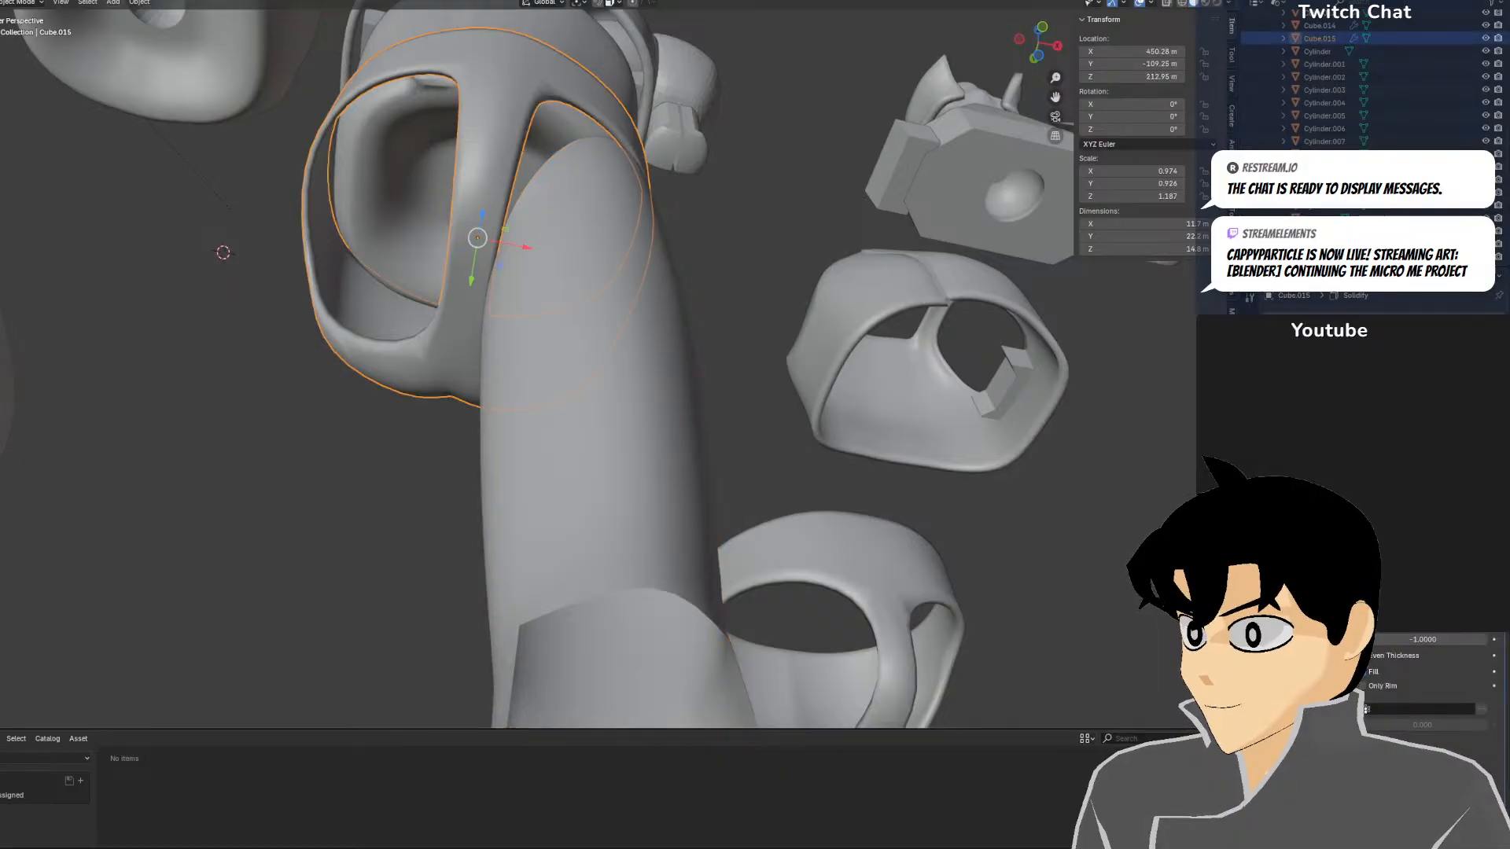
pyautogui.click(14, 31)
pyautogui.hotkey('shift', 'z')
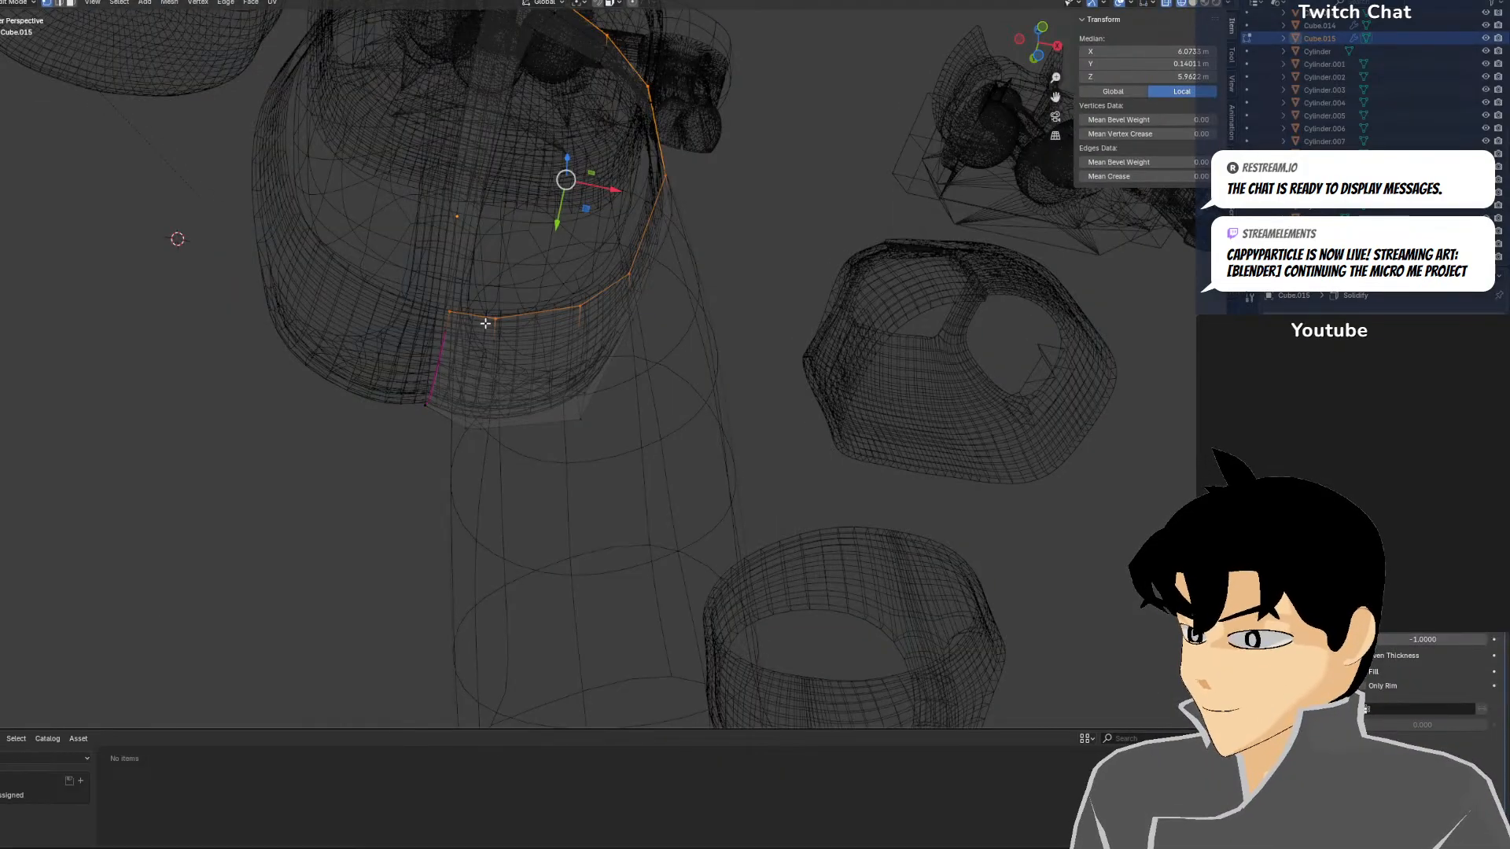
pyautogui.press('a')
pyautogui.moveTo(488, 244)
pyautogui.mouseDown(button='middle')
pyautogui.moveTo(507, 229)
pyautogui.moveTo(440, 395)
pyautogui.mouseUp(button='middle')
pyautogui.click(477, 399)
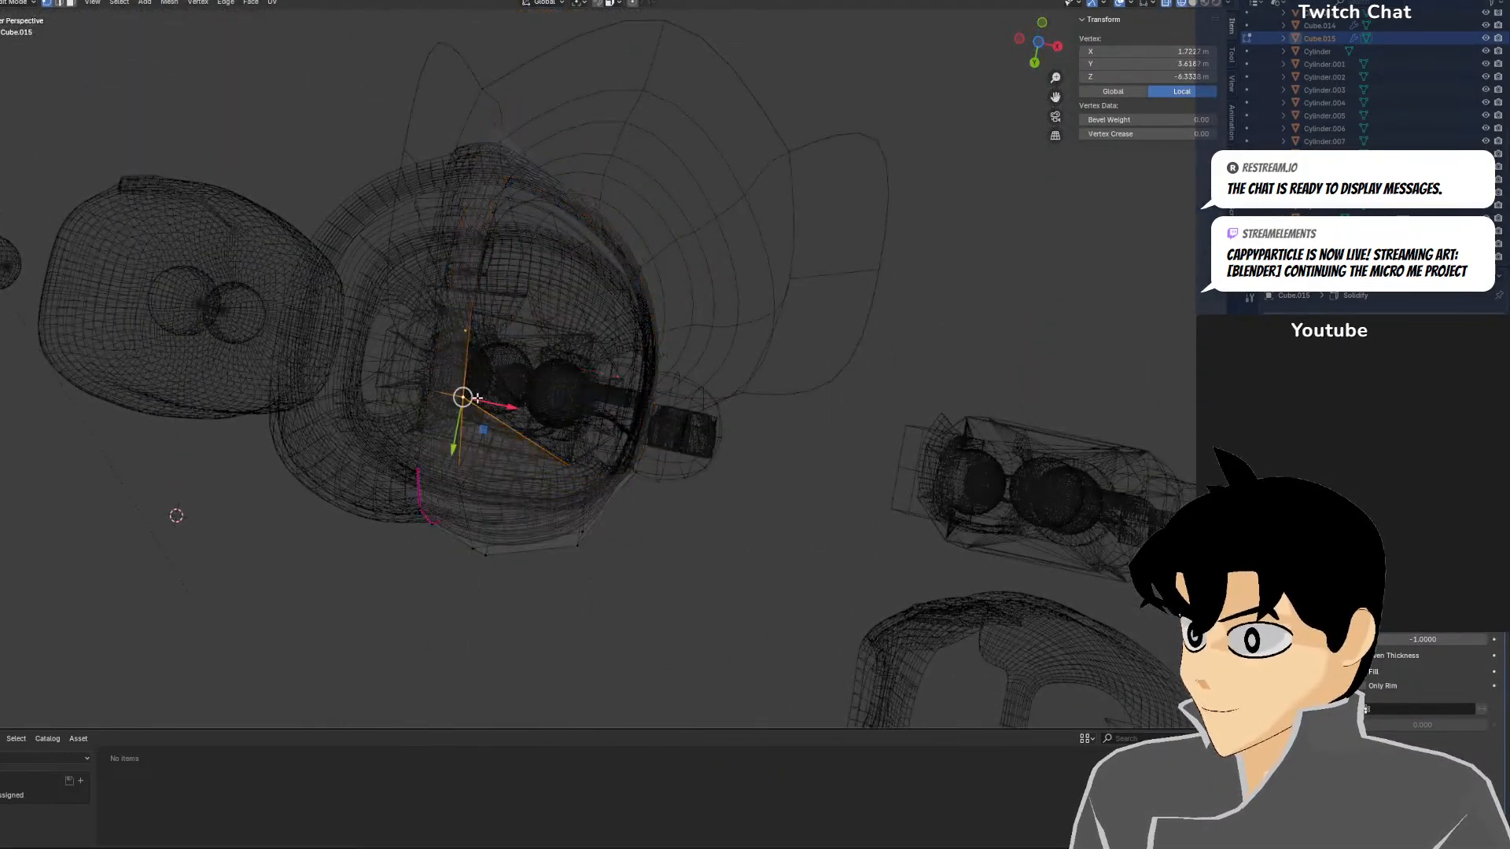
pyautogui.moveTo(513, 249); pyautogui.dragTo(508, 302, button='middle')
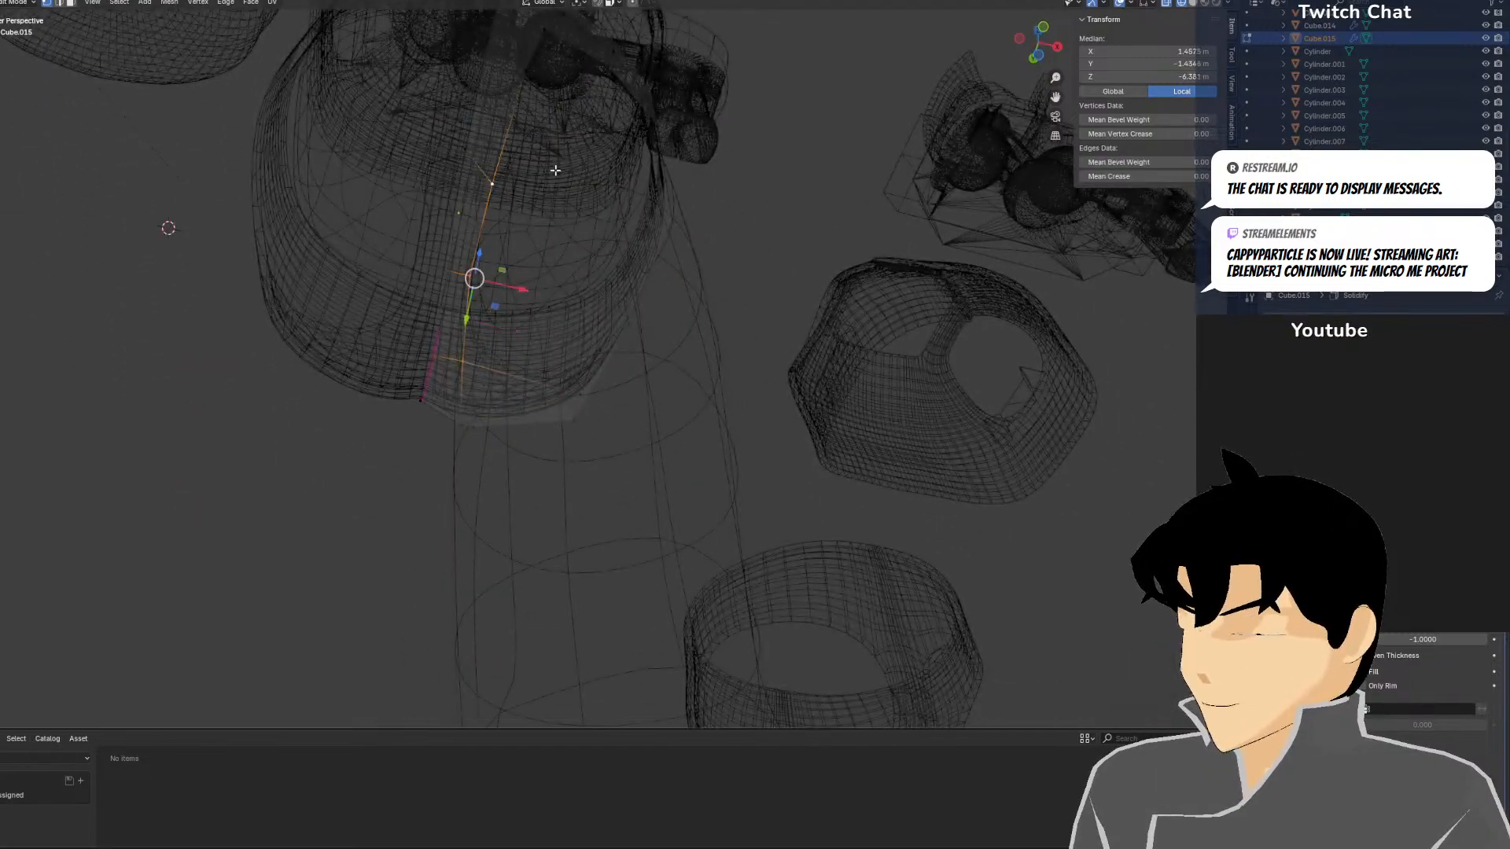
pyautogui.moveTo(555, 170)
pyautogui.mouseDown(button='middle')
pyautogui.moveTo(533, 157)
pyautogui.moveTo(482, 199)
pyautogui.moveTo(506, 216)
pyautogui.mouseUp(button='middle')
pyautogui.keyDown('shift'); pyautogui.click(444, 187); pyautogui.keyUp('shift')
pyautogui.press('z')
pyautogui.click(590, 221)
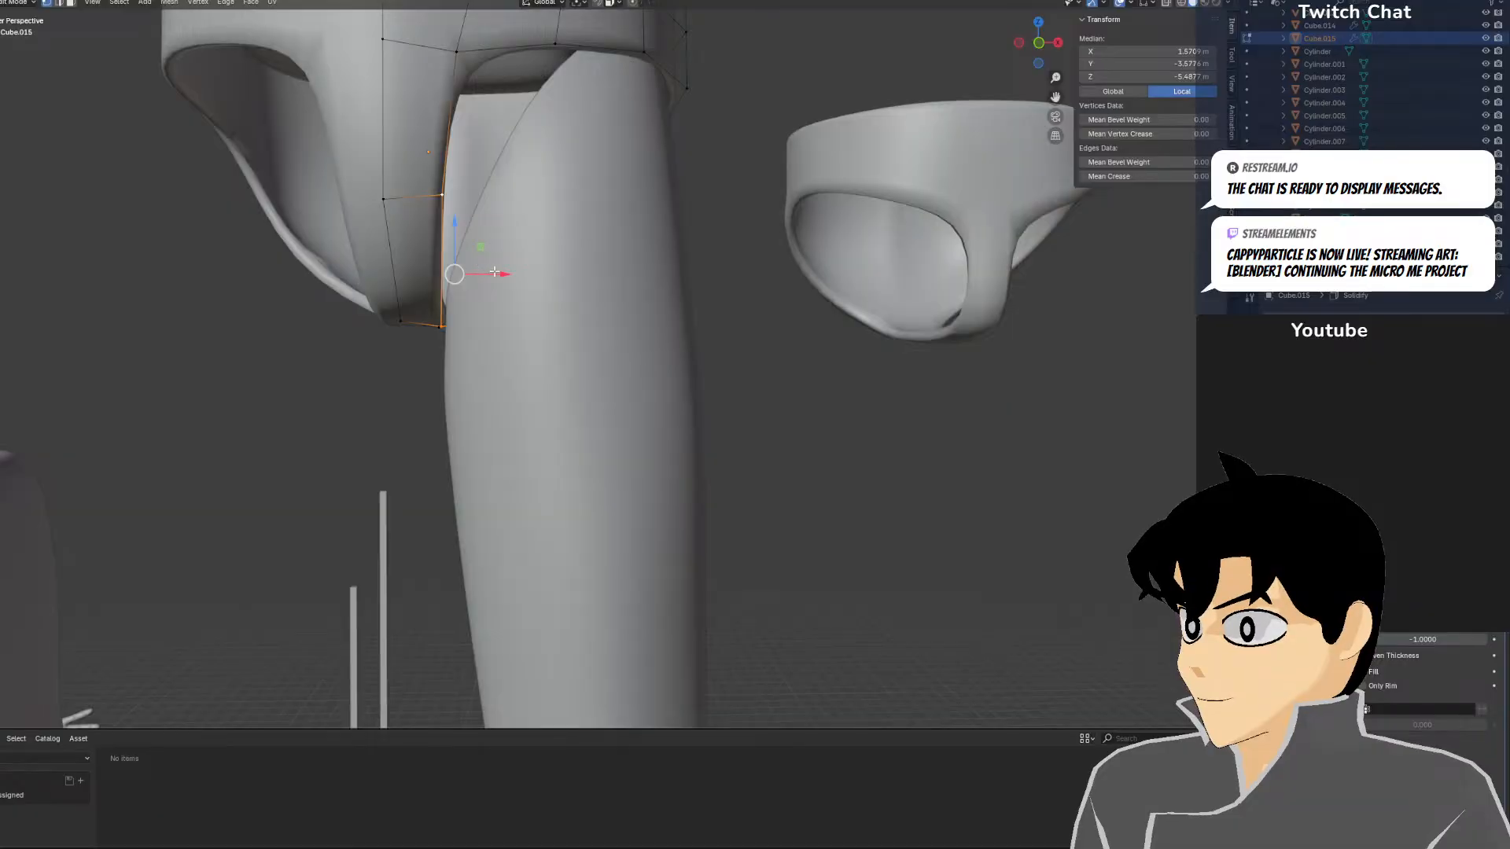
pyautogui.moveTo(494, 272); pyautogui.dragTo(503, 271)
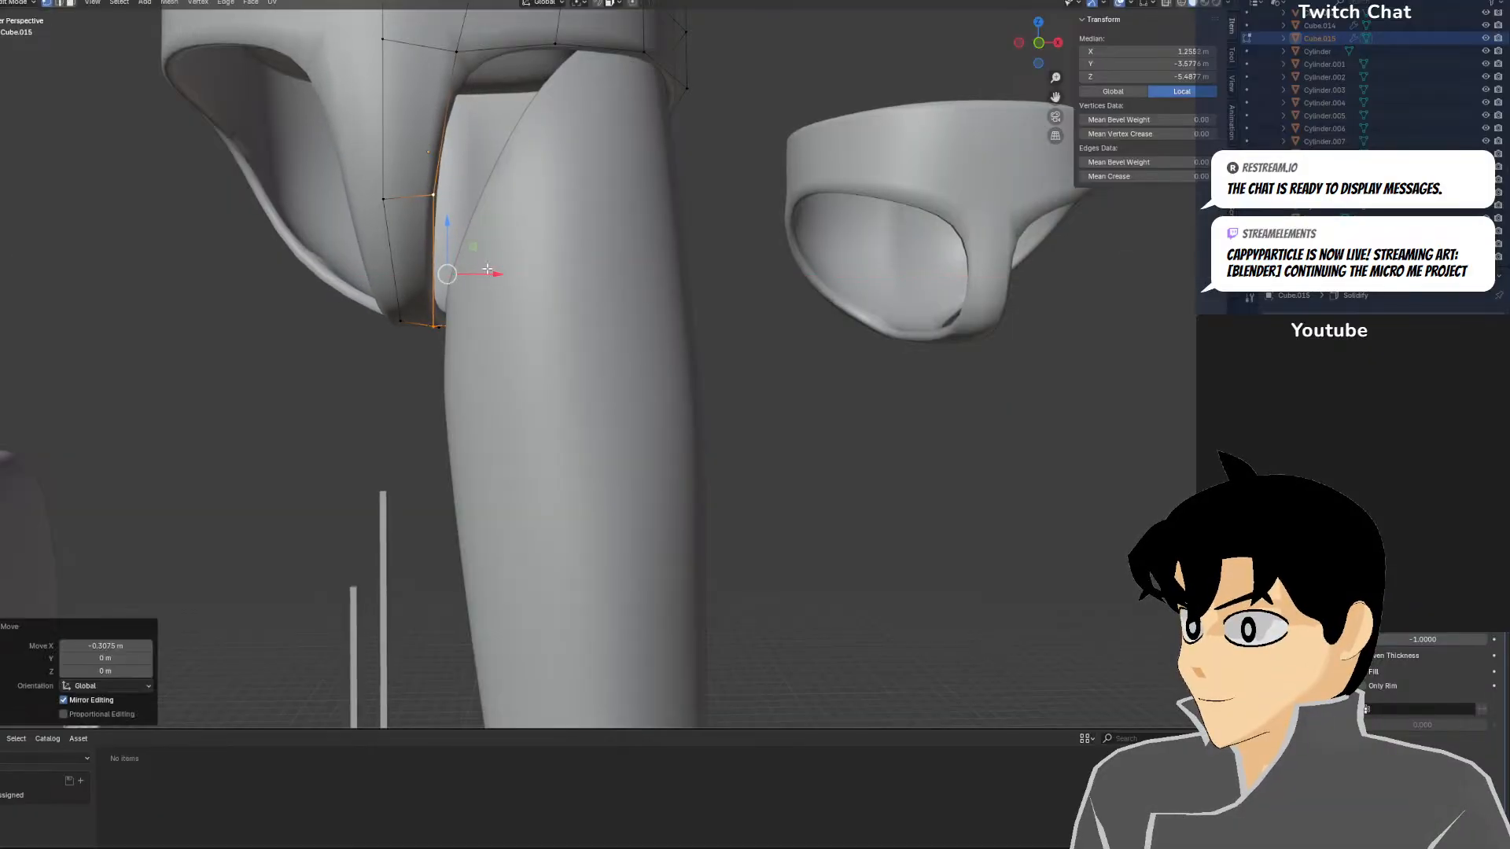
pyautogui.moveTo(503, 272); pyautogui.dragTo(201, 229, button='middle')
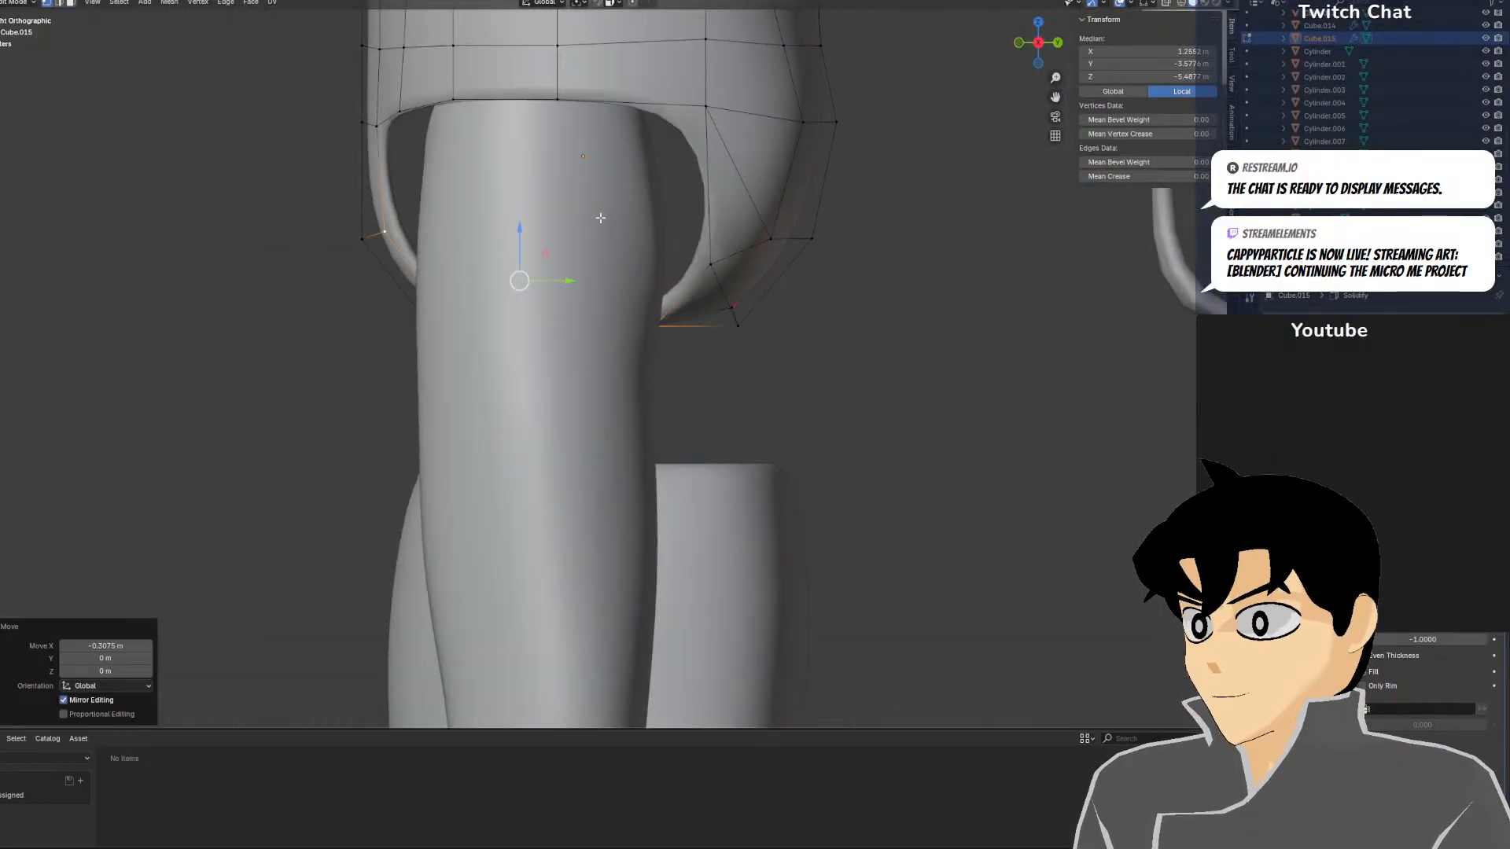
pyautogui.click(20, 16)
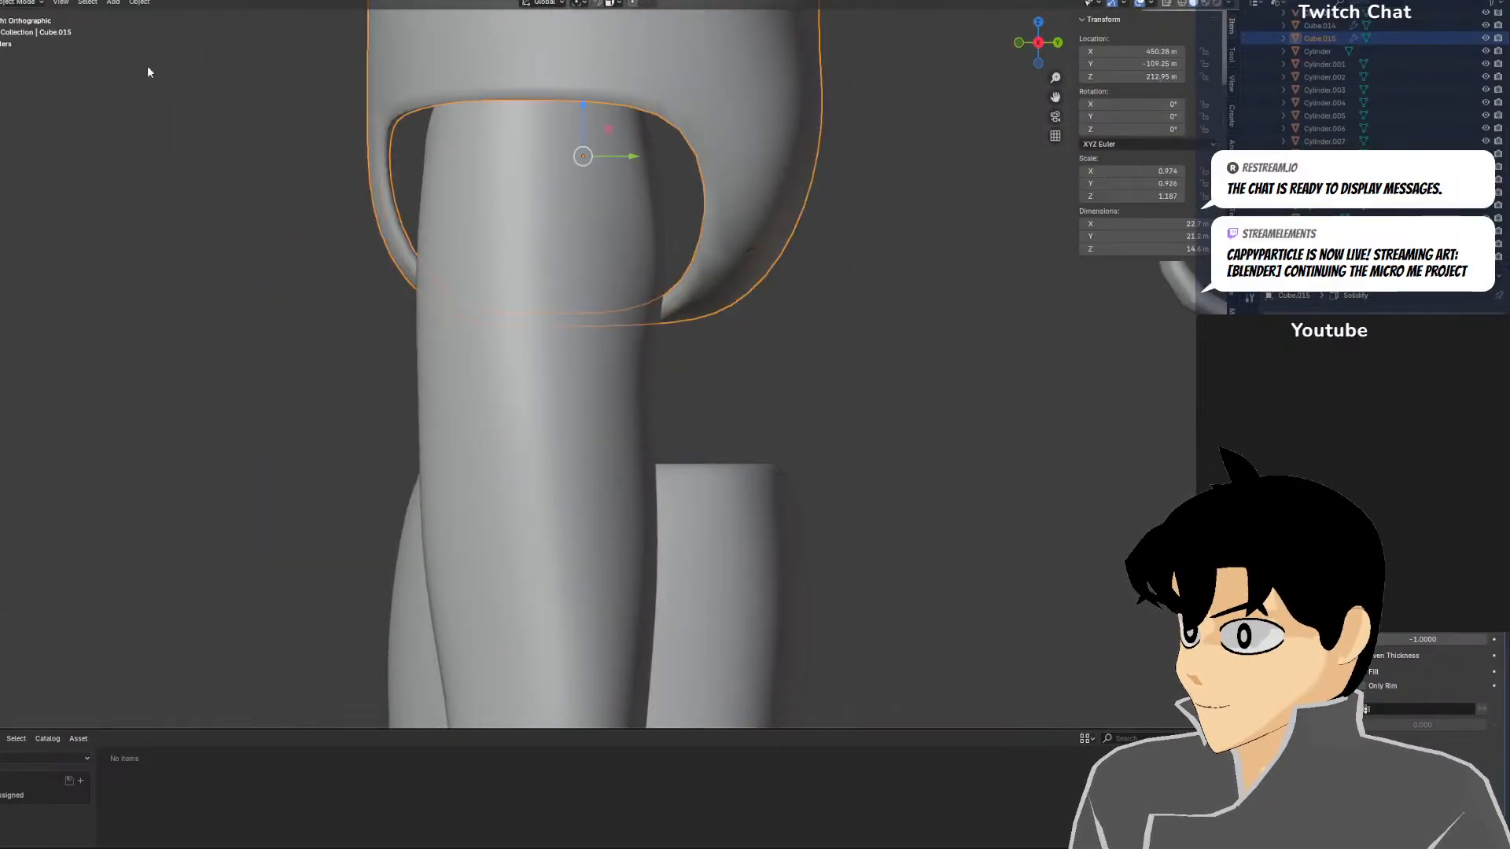
# Widen the thigh shell by a factor of 1.052 along Y to fill more of the leg opening
pyautogui.click(484, 180)
pyautogui.press('s')
pyautogui.press('y')
pyautogui.click(627, 196)
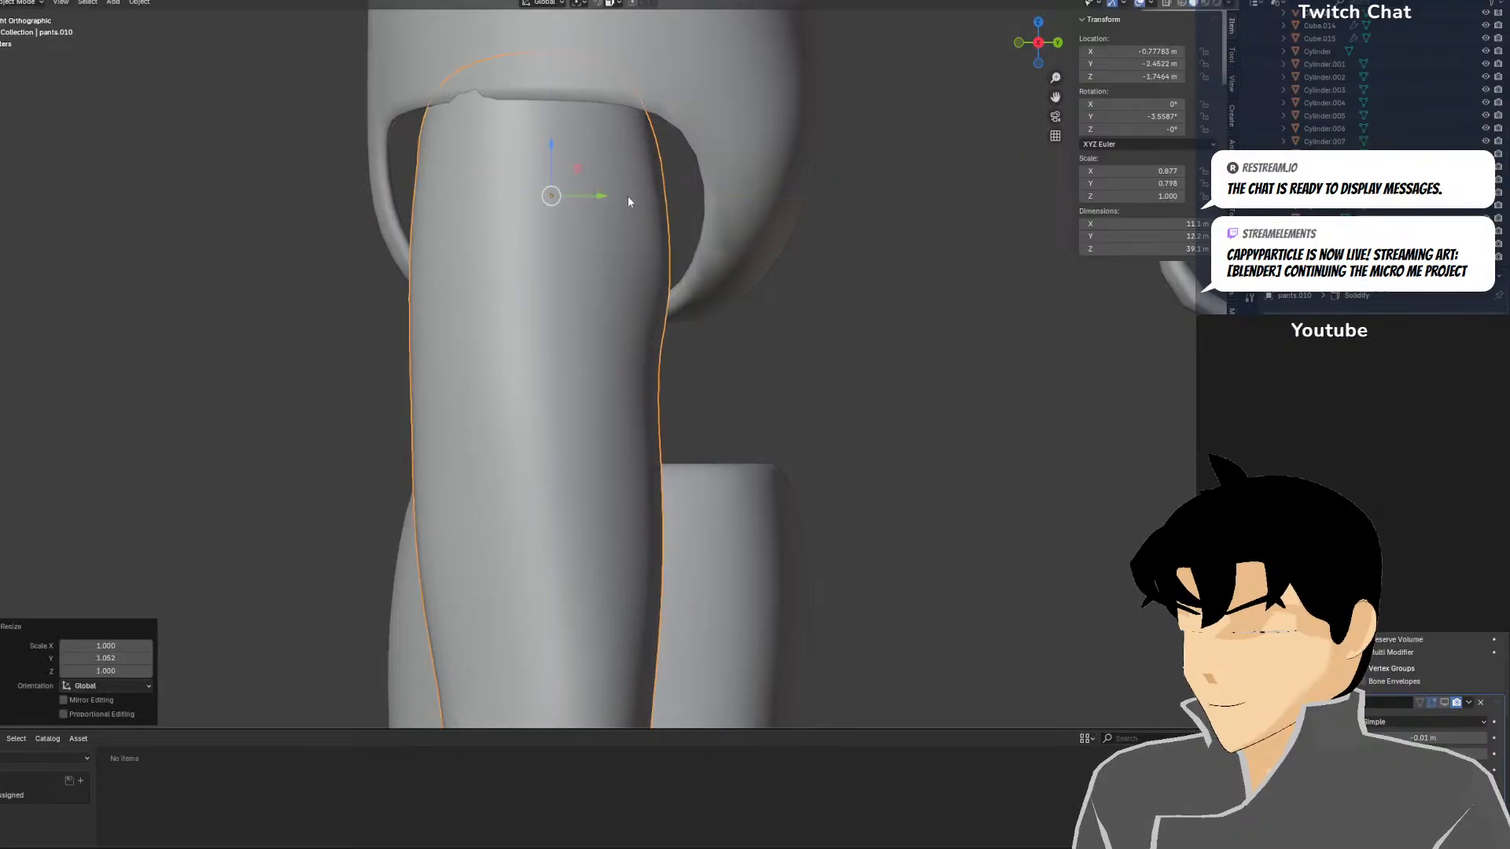
pyautogui.moveTo(627, 196); pyautogui.dragTo(517, 291, button='middle')
# Duplicate the original thigh shell from the full figure and place the copy beside the resized assembly, about 154.3 m in X and 101.45 m in Z
pyautogui.scroll(-4, 691, 224)
pyautogui.scroll(-3, 517, 291)
pyautogui.keyDown('shift'); pyautogui.moveTo(440, 699); pyautogui.dragTo(731, 504, button='middle'); pyautogui.keyUp('shift')
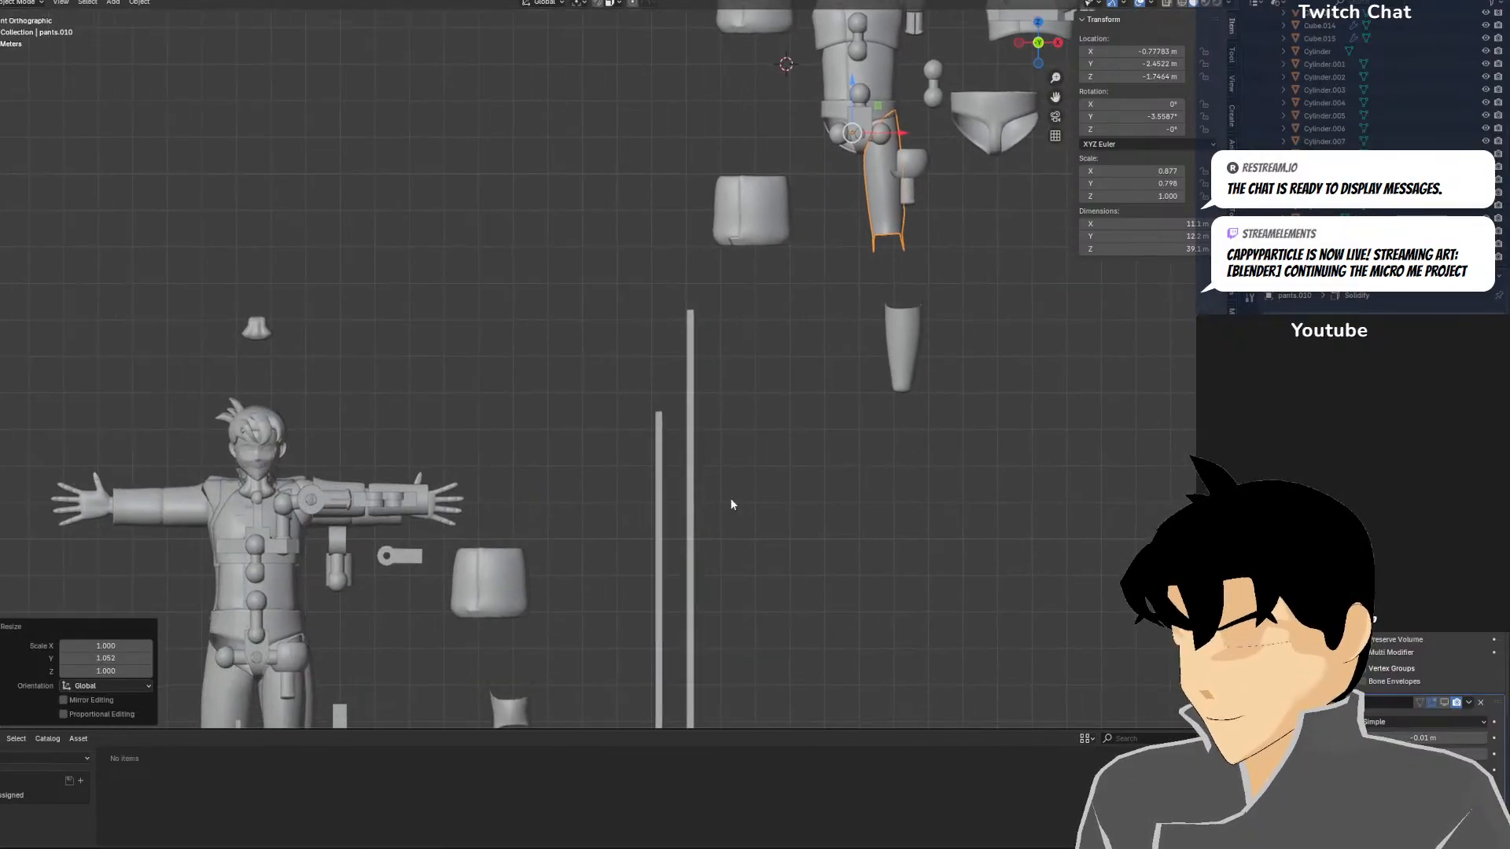
pyautogui.keyDown('shift'); pyautogui.moveTo(378, 556); pyautogui.dragTo(472, 407, button='middle'); pyautogui.keyUp('shift')
pyautogui.click(386, 565)
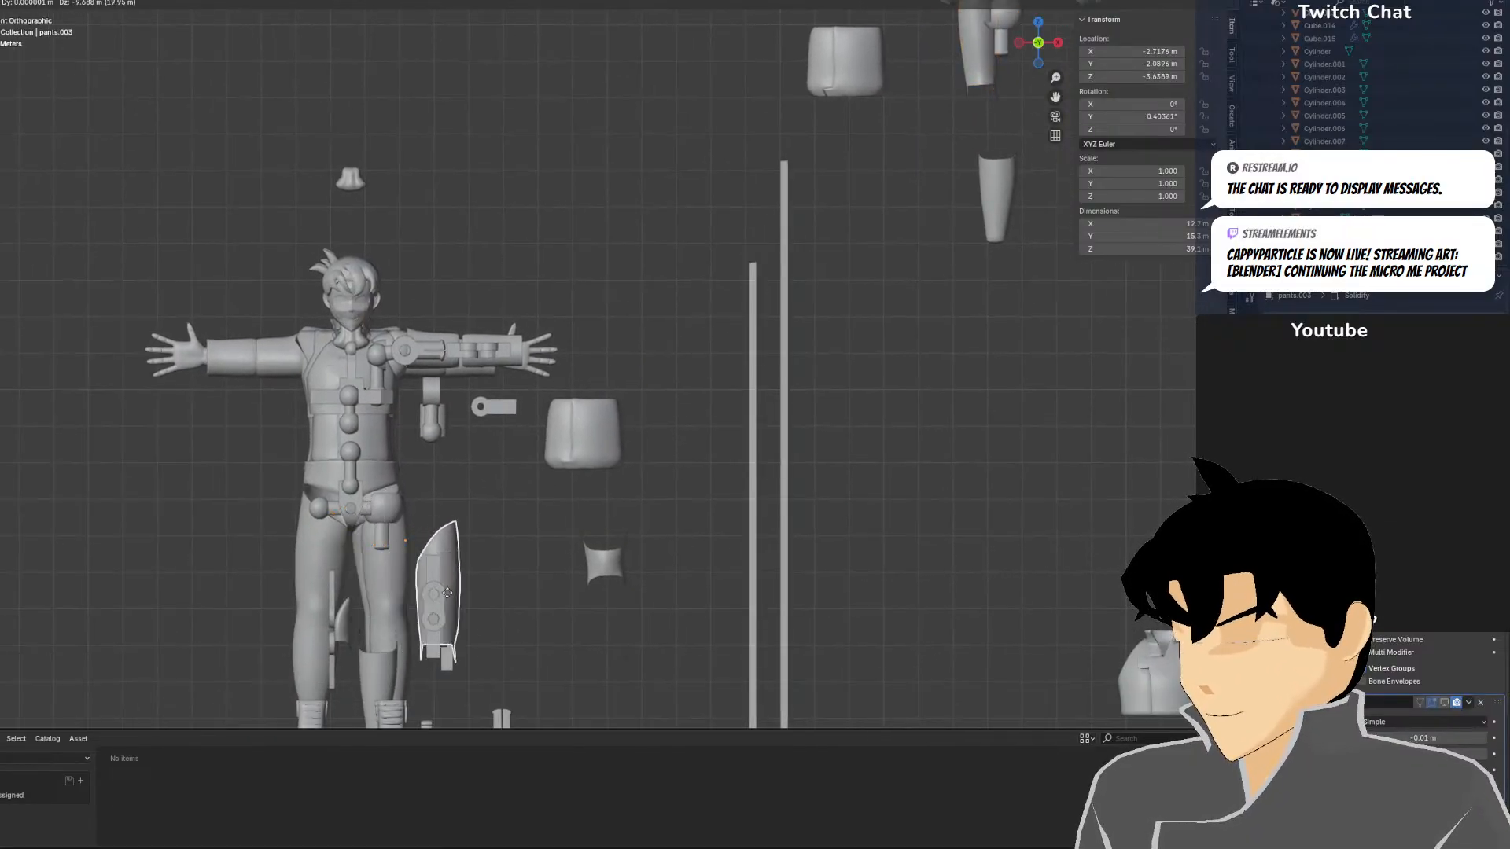
pyautogui.scroll(-1, 457, 548)
pyautogui.hotkey('shift', 'd')
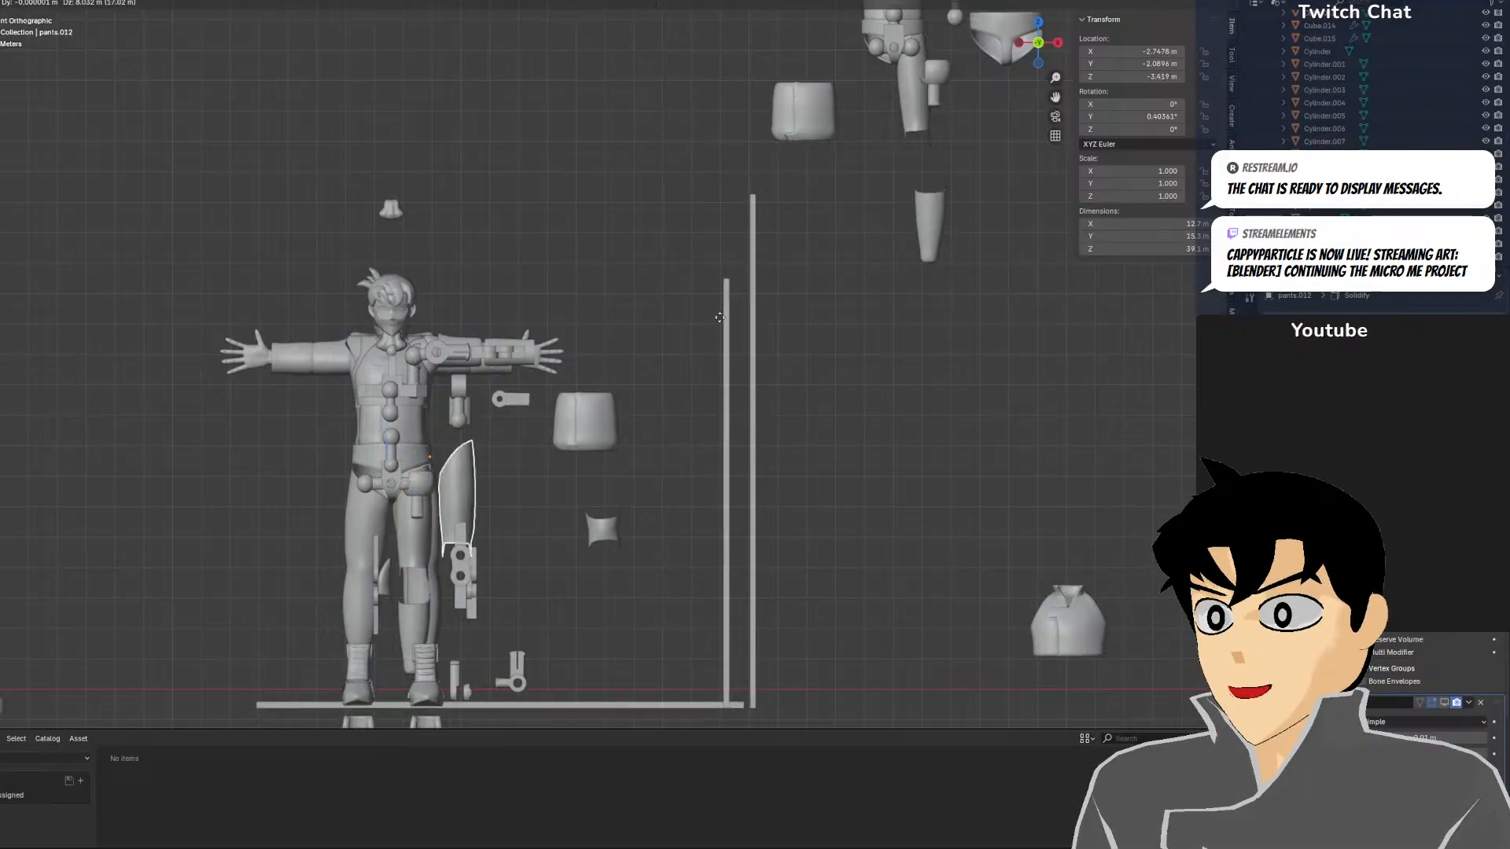
pyautogui.click(1081, 73)
pyautogui.keyDown('shift'); pyautogui.moveTo(938, 233); pyautogui.dragTo(719, 313, button='middle'); pyautogui.keyUp('shift')
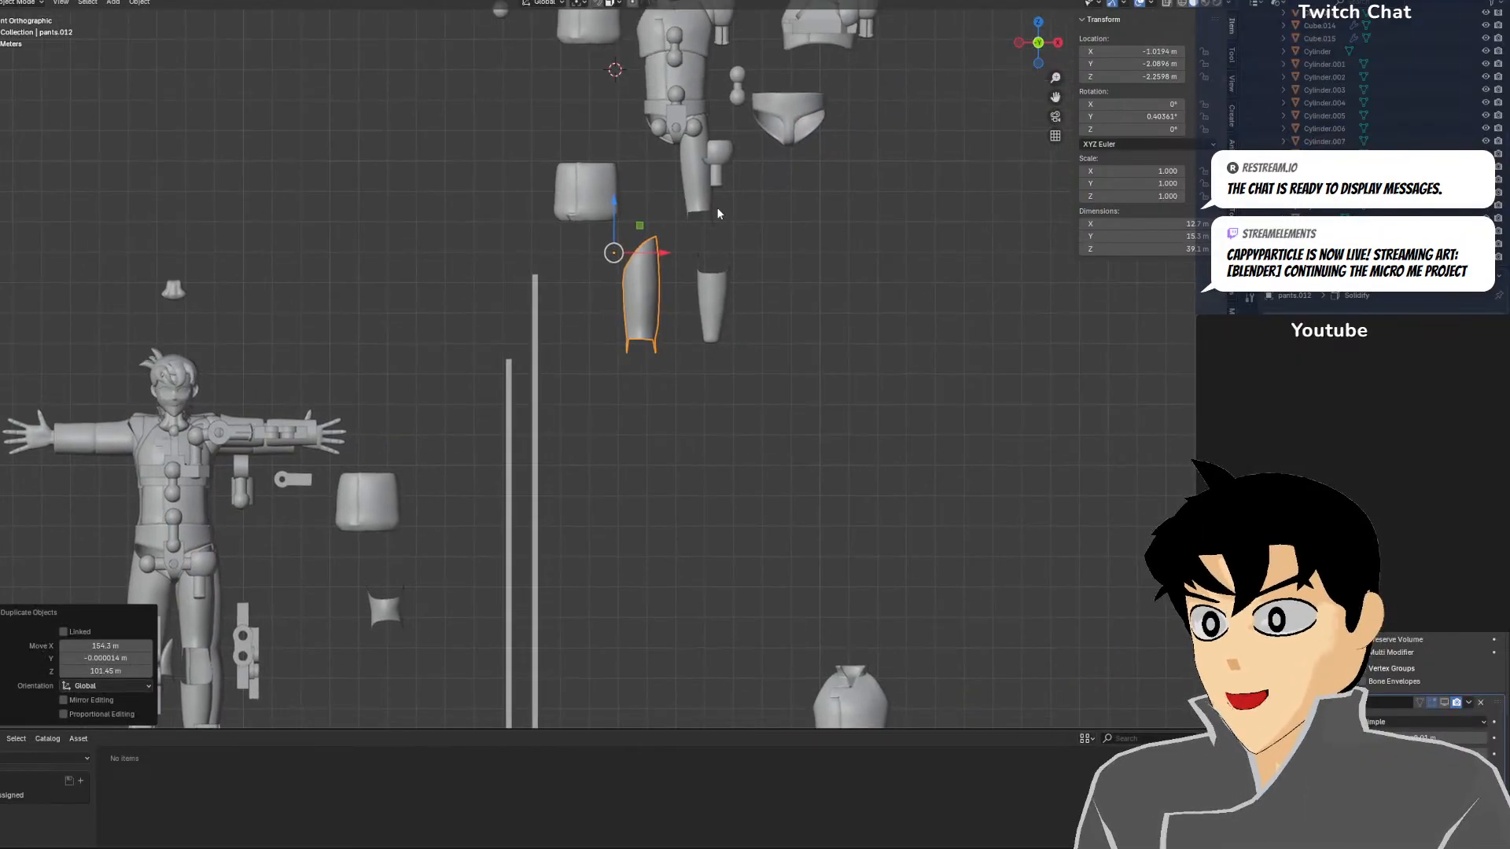
# Move the resized thigh shell out of the pelvis onto the fresh duplicate and rotate it to about 0.86° around Y
pyautogui.click(706, 205)
pyautogui.press('g')
pyautogui.click(655, 387)
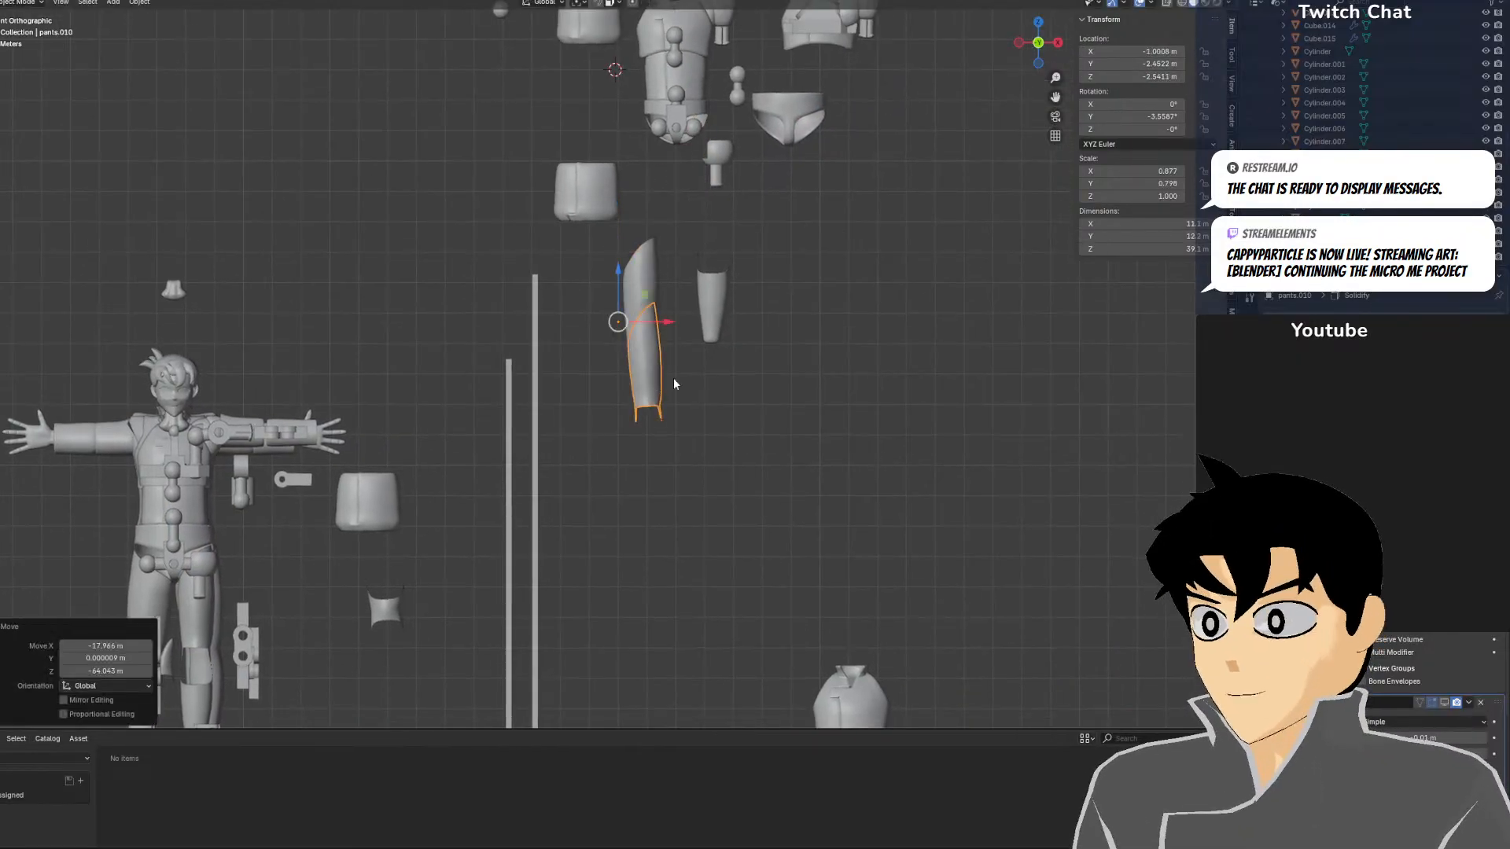
pyautogui.scroll(8, 673, 384)
pyautogui.press('r')
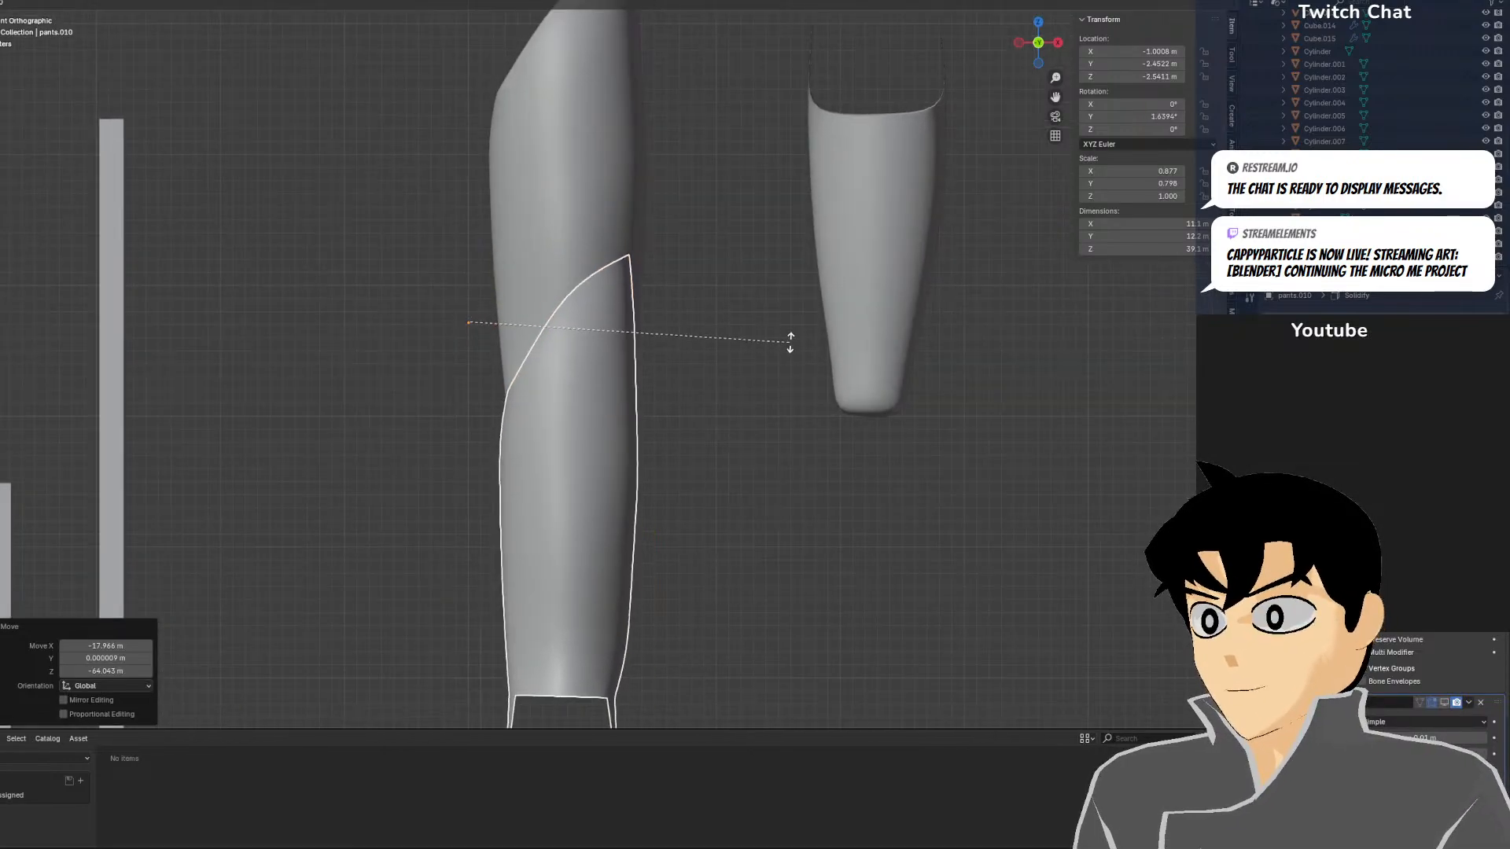
pyautogui.click(790, 337)
pyautogui.press('g')
pyautogui.click(801, 93)
# From above, move the resized thigh shell about -4.69 m in X and -19.88 m in Y, clear of the other parts
pyautogui.moveTo(766, 93); pyautogui.dragTo(720, 265, button='middle')
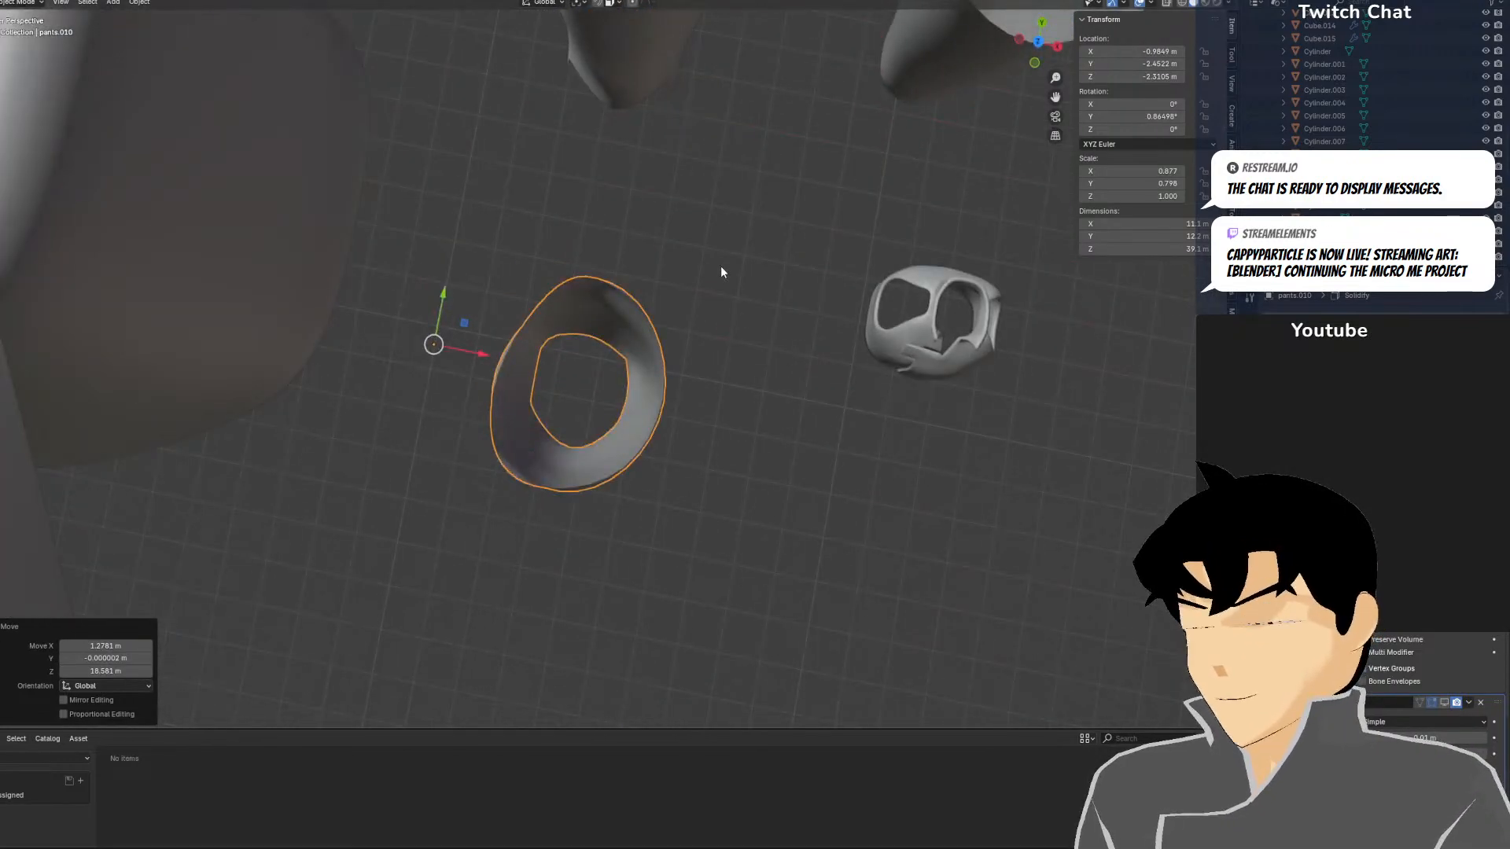
pyautogui.press('KP_7')
pyautogui.scroll(-4, 658, 357)
pyautogui.press('g')
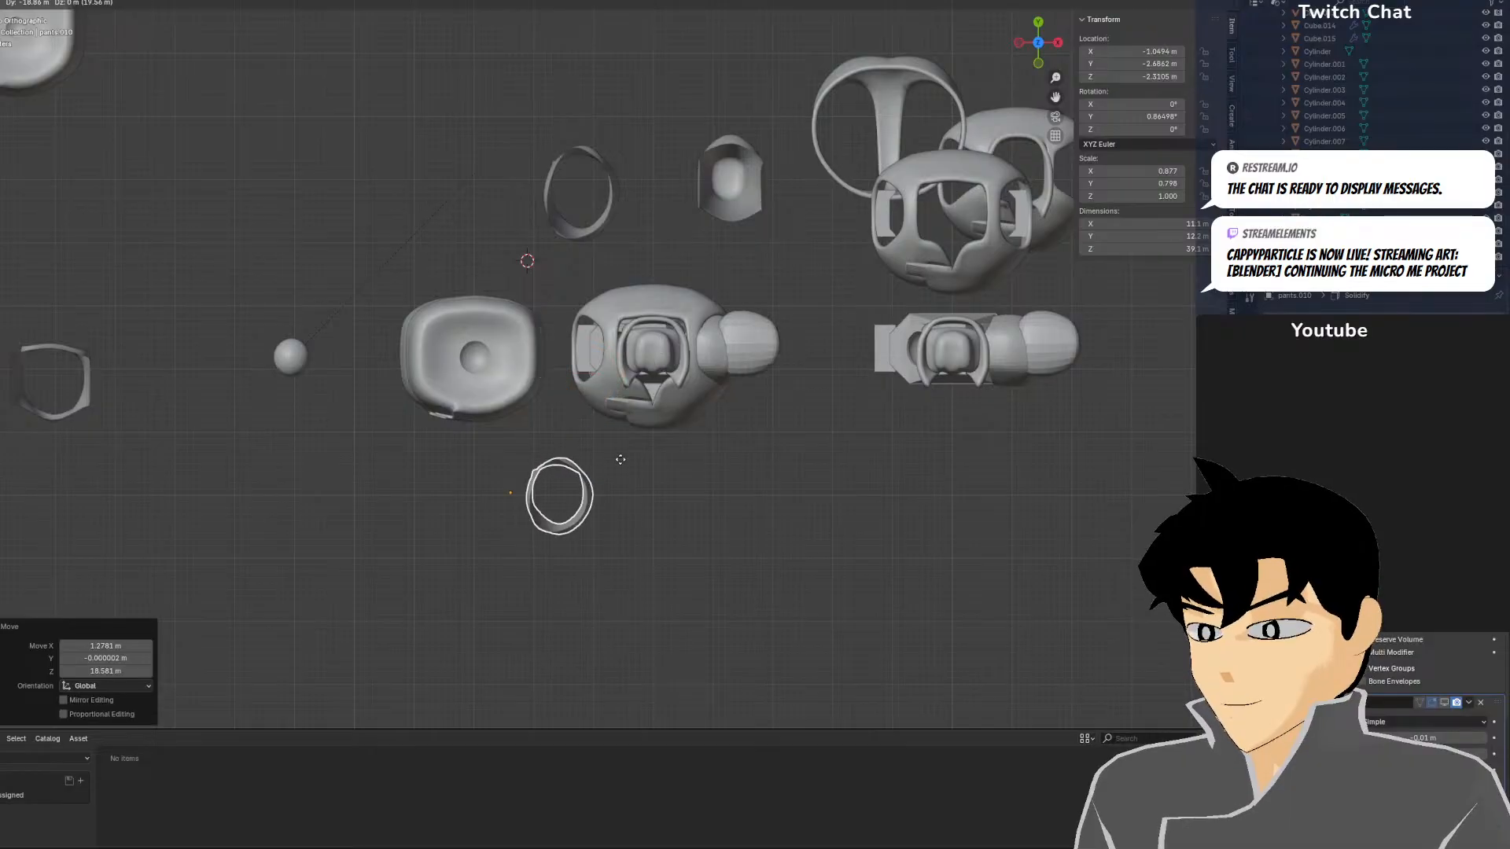
pyautogui.click(631, 478)
pyautogui.scroll(1, 615, 560)
pyautogui.keyDown('shift'); pyautogui.moveTo(616, 560); pyautogui.dragTo(677, 95, button='middle'); pyautogui.keyUp('shift')
pyautogui.scroll(-13, 677, 95)
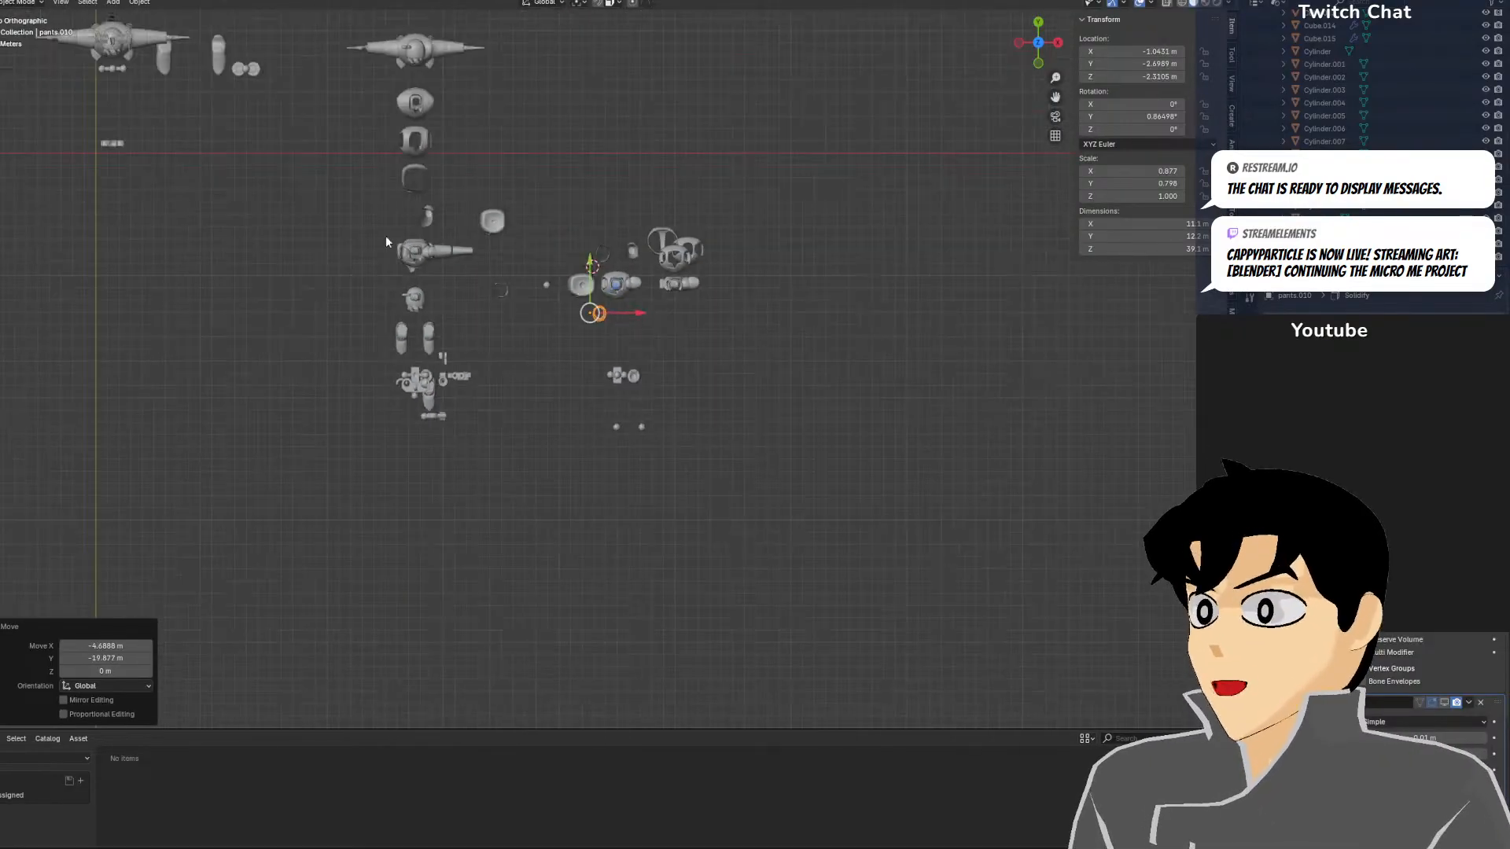
pyautogui.scroll(-4, 1351, 61)
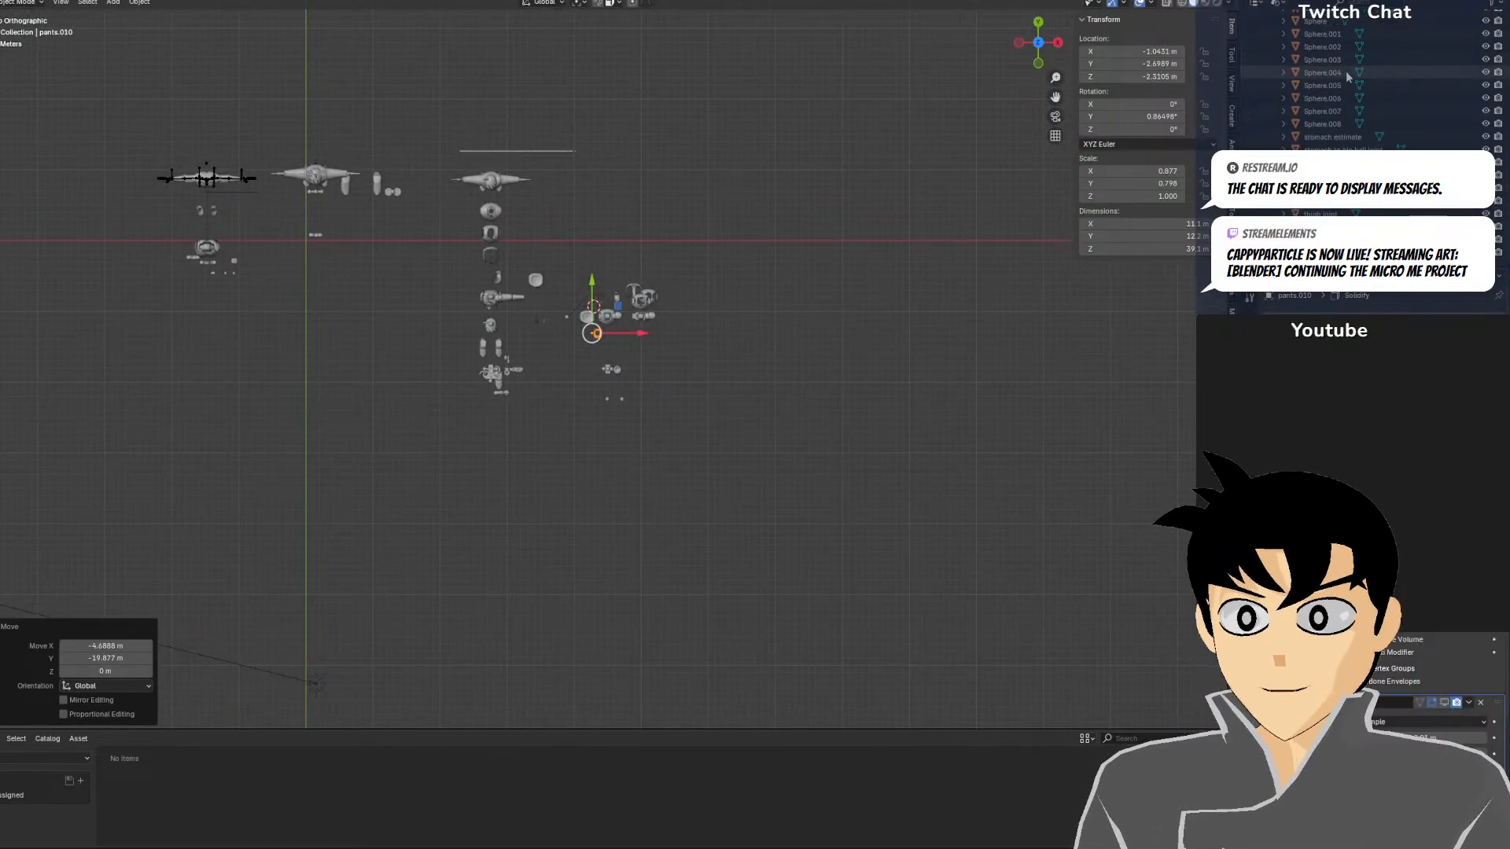
pyautogui.scroll(8, 686, 347)
pyautogui.scroll(4, 627, 370)
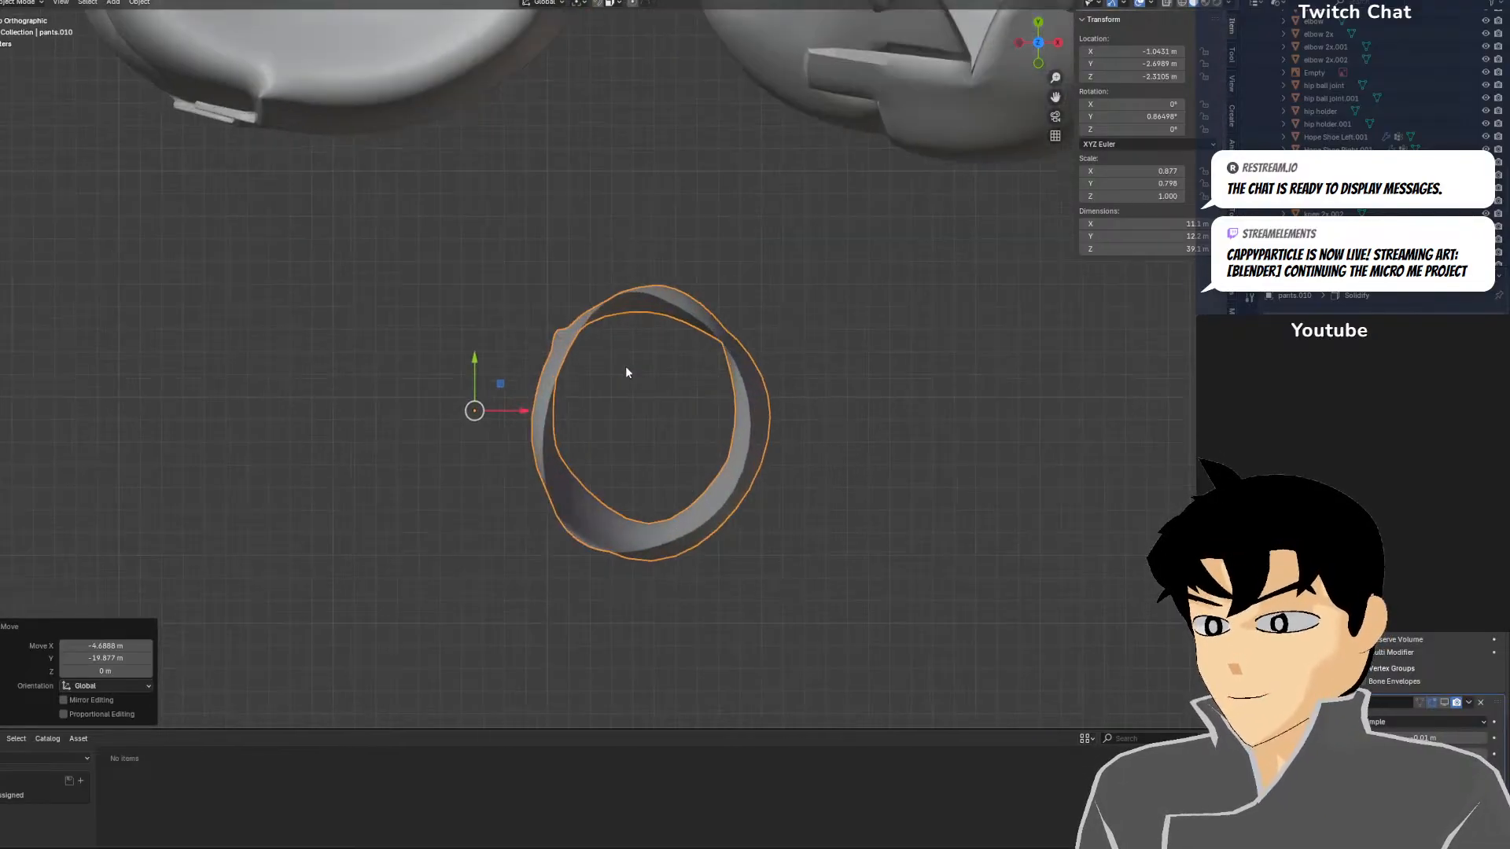
pyautogui.moveTo(929, 433); pyautogui.dragTo(867, 408, button='middle')
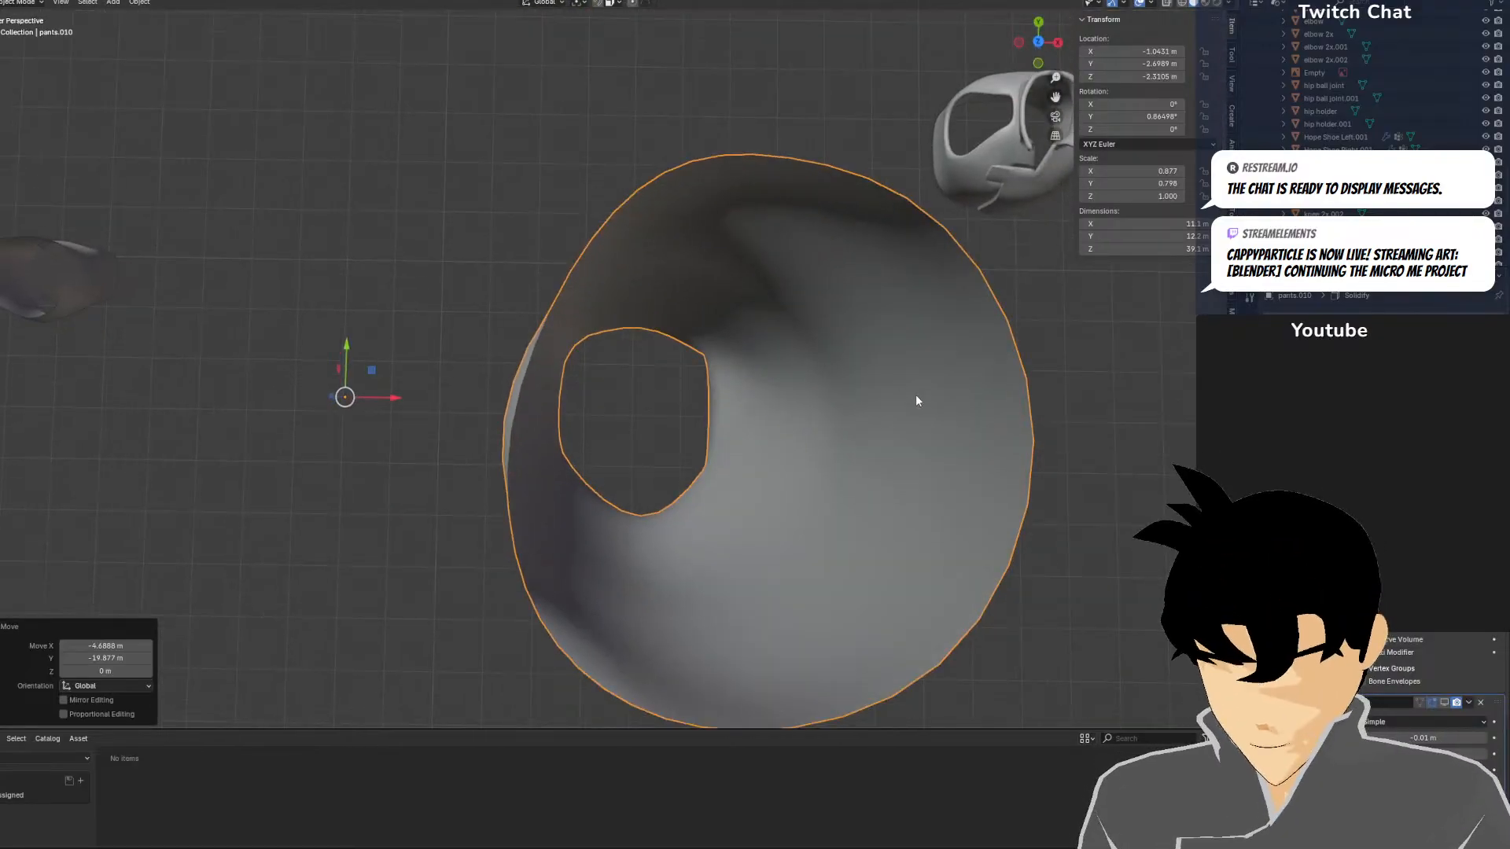
pyautogui.press('KP_7')
# Open the resized thigh shell for mesh editing and show it in wireframe
pyautogui.click(14, 4)
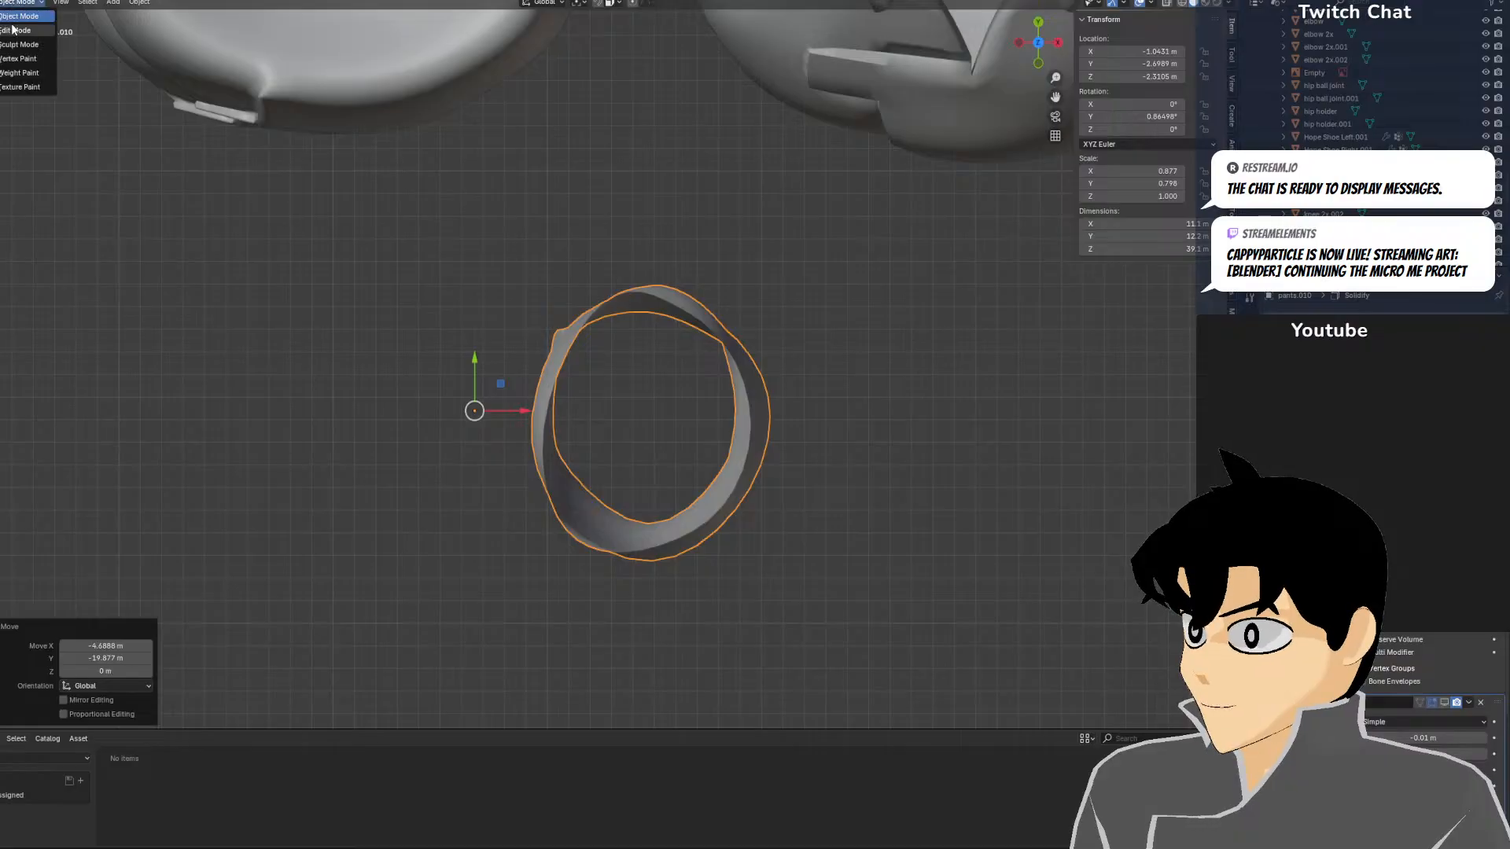
pyautogui.click(28, 29)
pyautogui.moveTo(675, 283)
pyautogui.mouseDown(button='middle')
pyautogui.moveTo(795, 179)
pyautogui.moveTo(701, 351)
pyautogui.moveTo(713, 345)
pyautogui.moveTo(718, 327)
pyautogui.moveTo(630, 309)
pyautogui.mouseUp(button='middle')
pyautogui.hotkey('shift', 'z')
pyautogui.hotkey('shift', 'z')
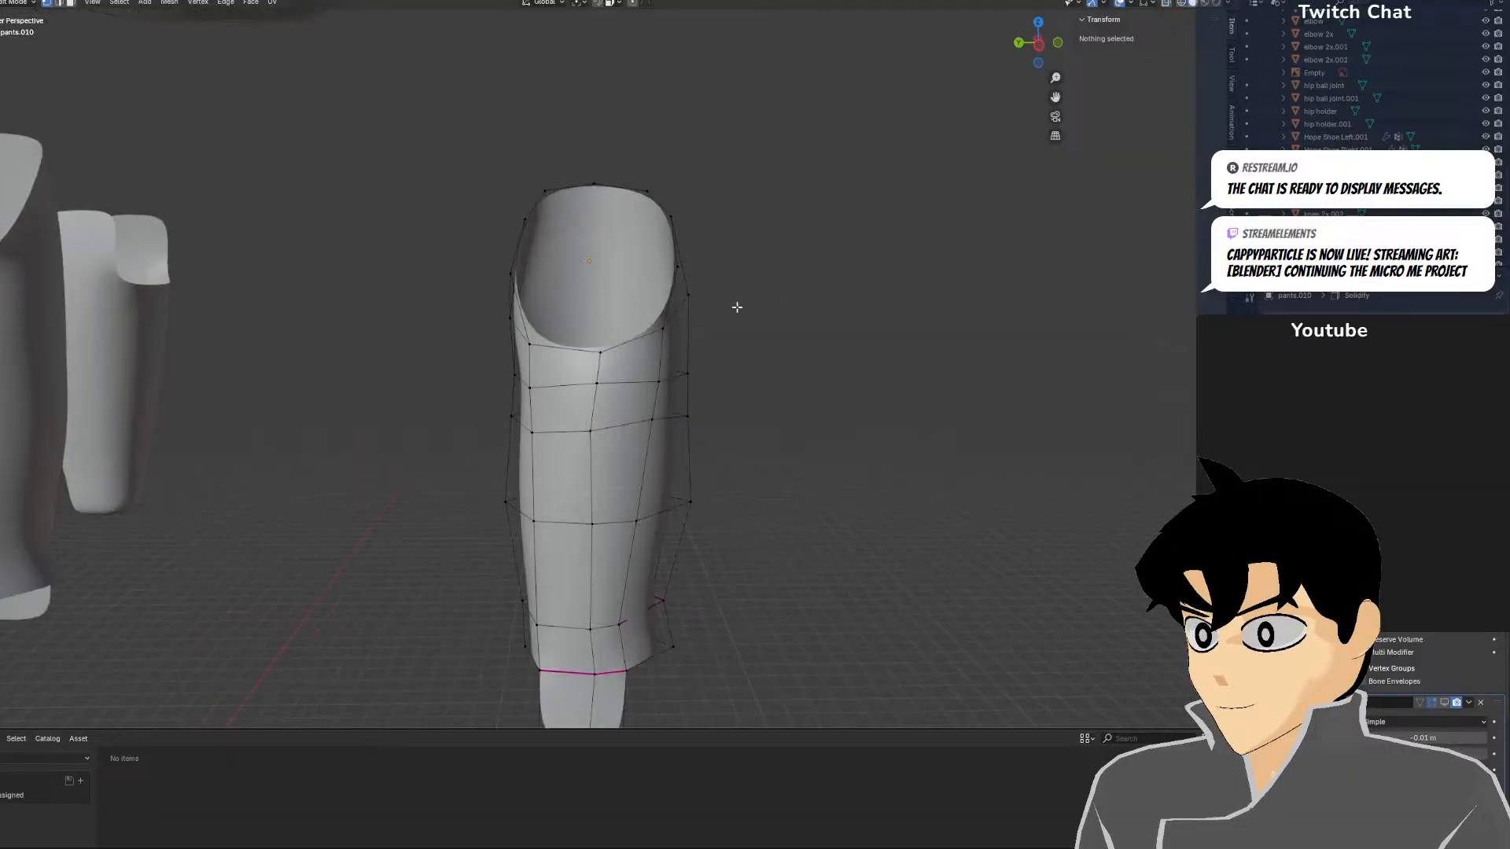
pyautogui.hotkey('shift', 'z')
pyautogui.moveTo(446, 145)
pyautogui.mouseDown()
pyautogui.moveTo(752, 388)
pyautogui.moveTo(760, 421)
pyautogui.mouseUp()
pyautogui.moveTo(563, 275); pyautogui.dragTo(555, 280)
pyautogui.click(685, 294)
pyautogui.click(400, 96)
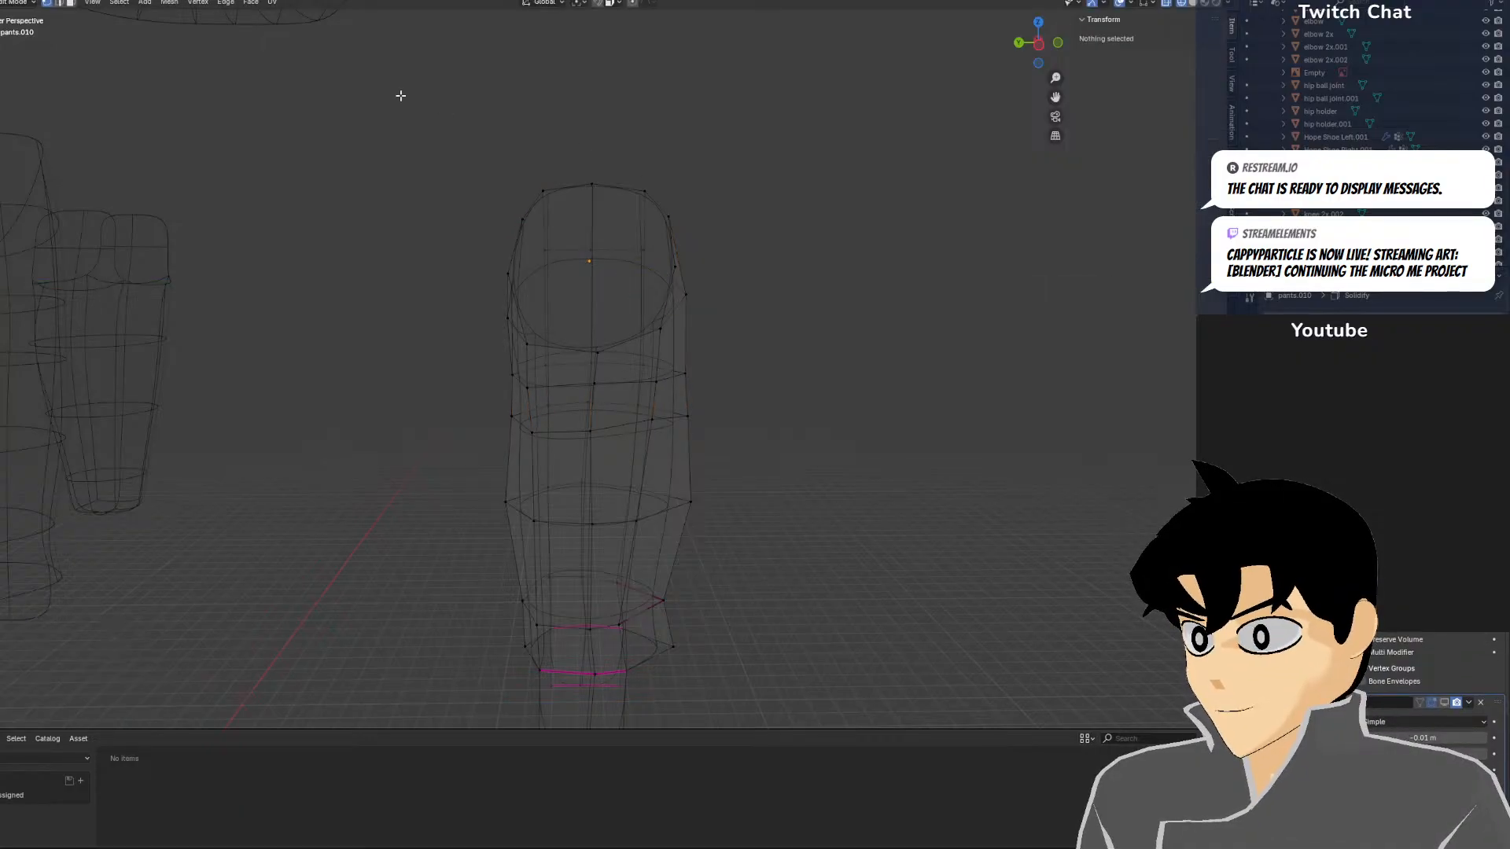
# Select the vertices around the thigh shell's upper opening and move them about -0.16 m along Y
pyautogui.moveTo(426, 143); pyautogui.dragTo(705, 369)
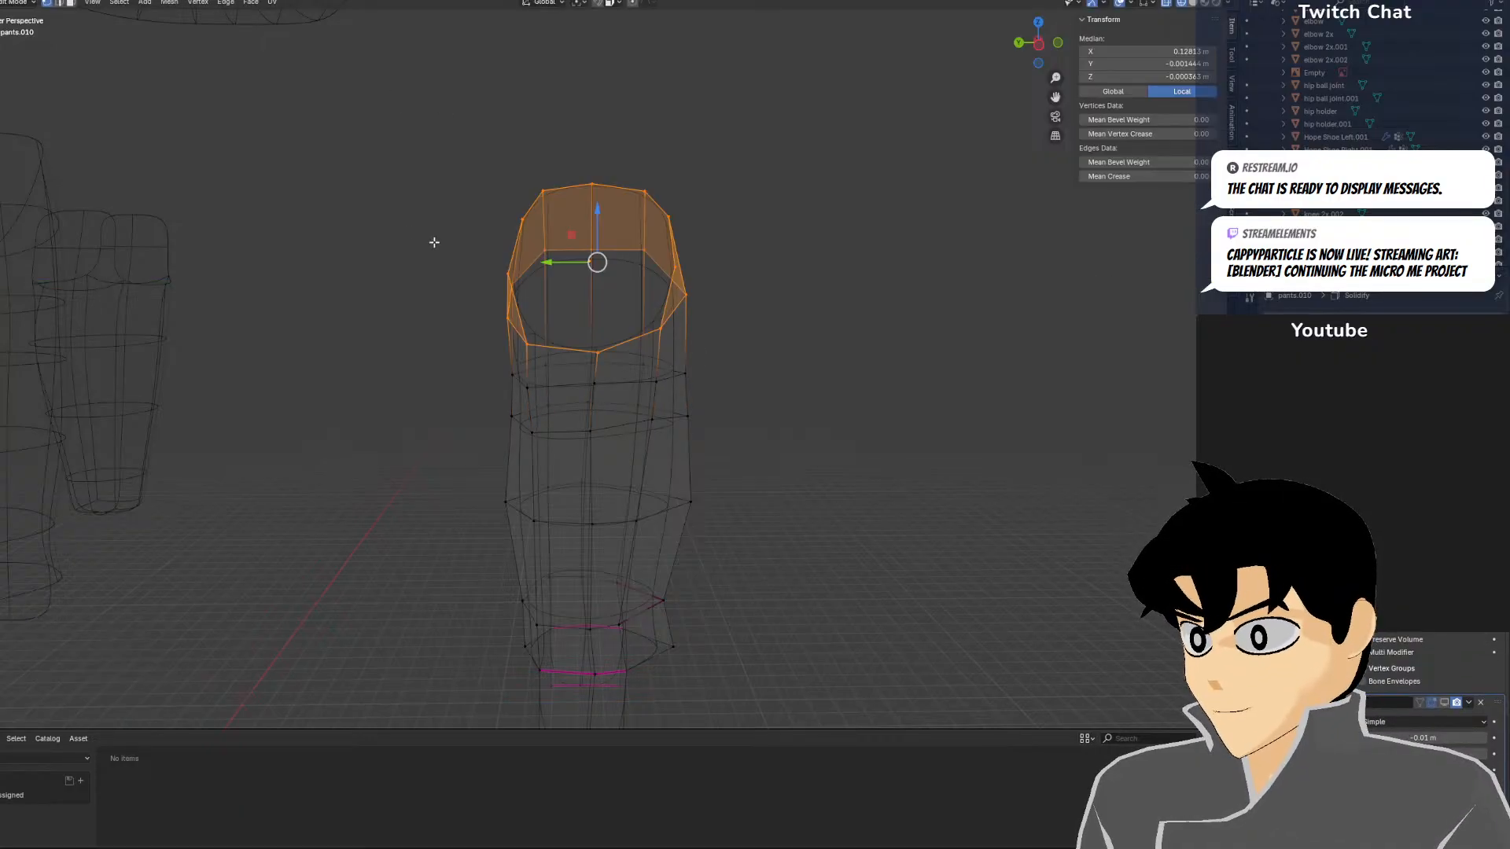
pyautogui.moveTo(547, 265); pyautogui.dragTo(551, 263)
pyautogui.press('z')
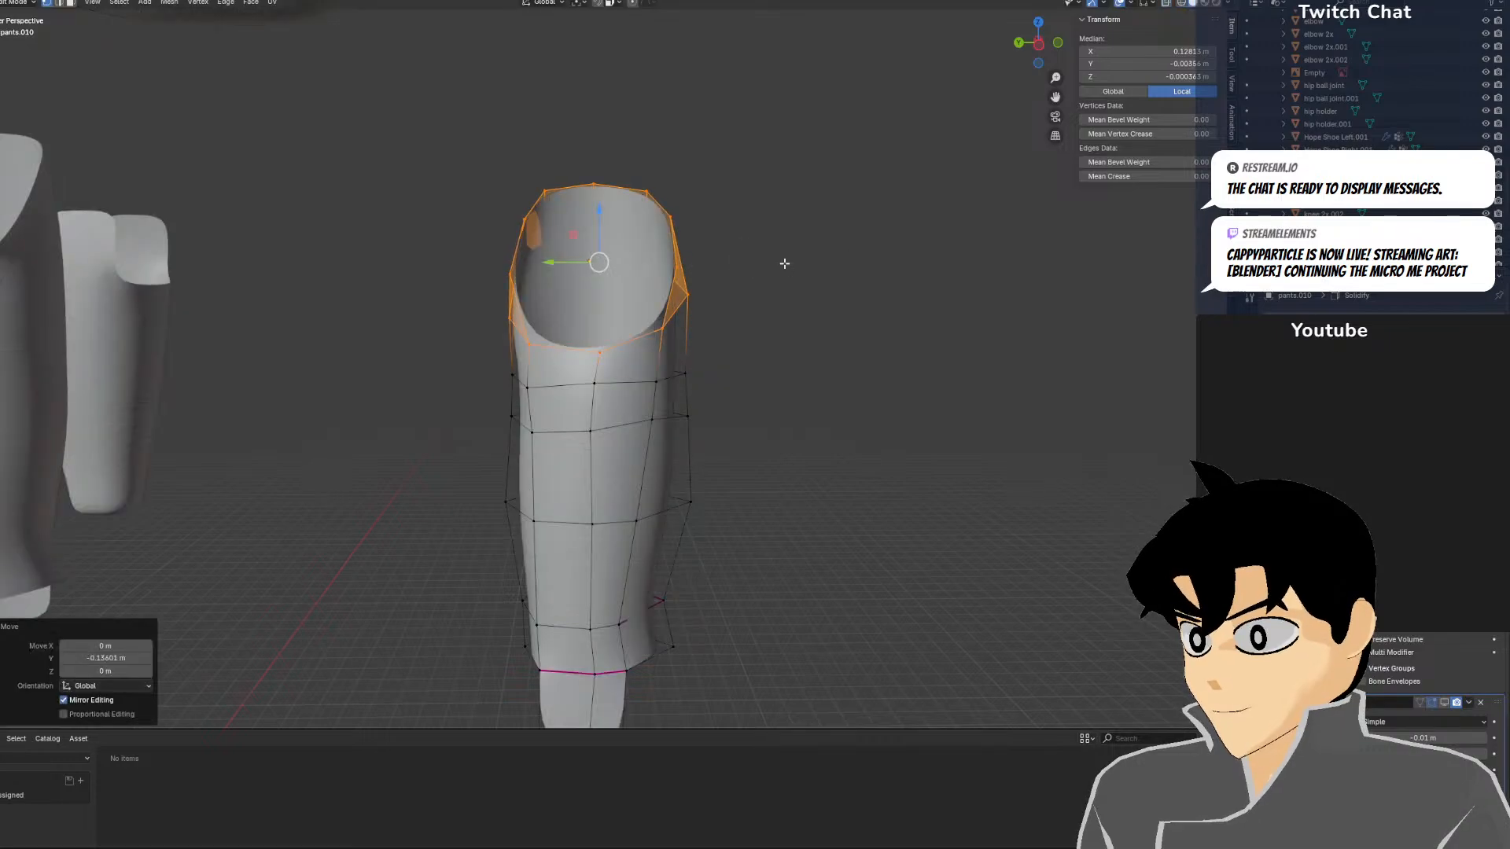
# Scale the upper opening's vertices by 0.875 along Y and move them about 0.27 m along Y
pyautogui.press('s')
pyautogui.moveTo(779, 264); pyautogui.dragTo(765, 263, button='middle')
pyautogui.click(758, 265)
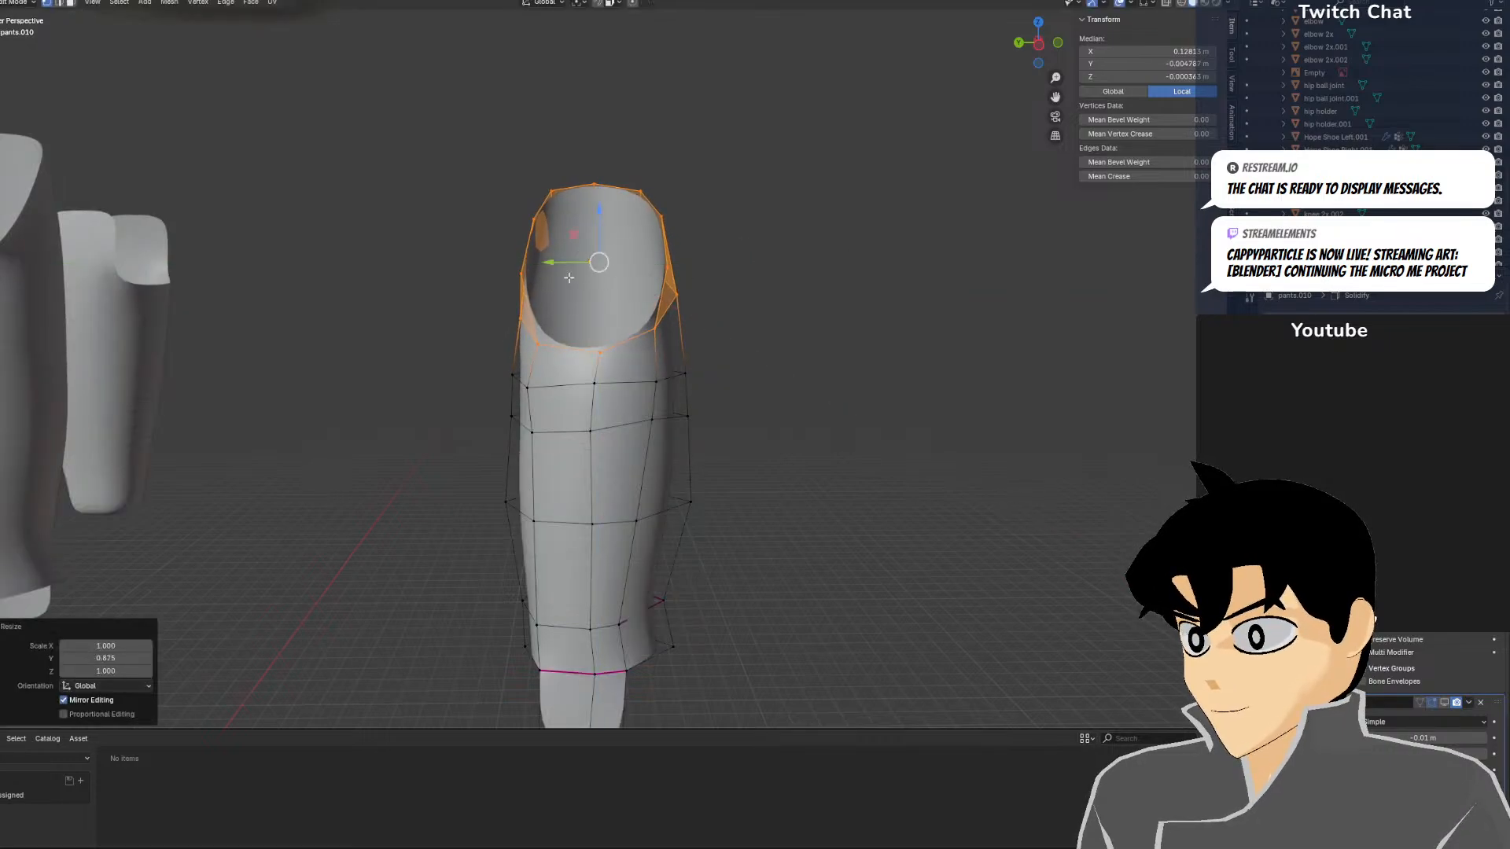
pyautogui.moveTo(554, 263); pyautogui.dragTo(551, 268)
pyautogui.moveTo(550, 268); pyautogui.dragTo(530, 424, button='middle')
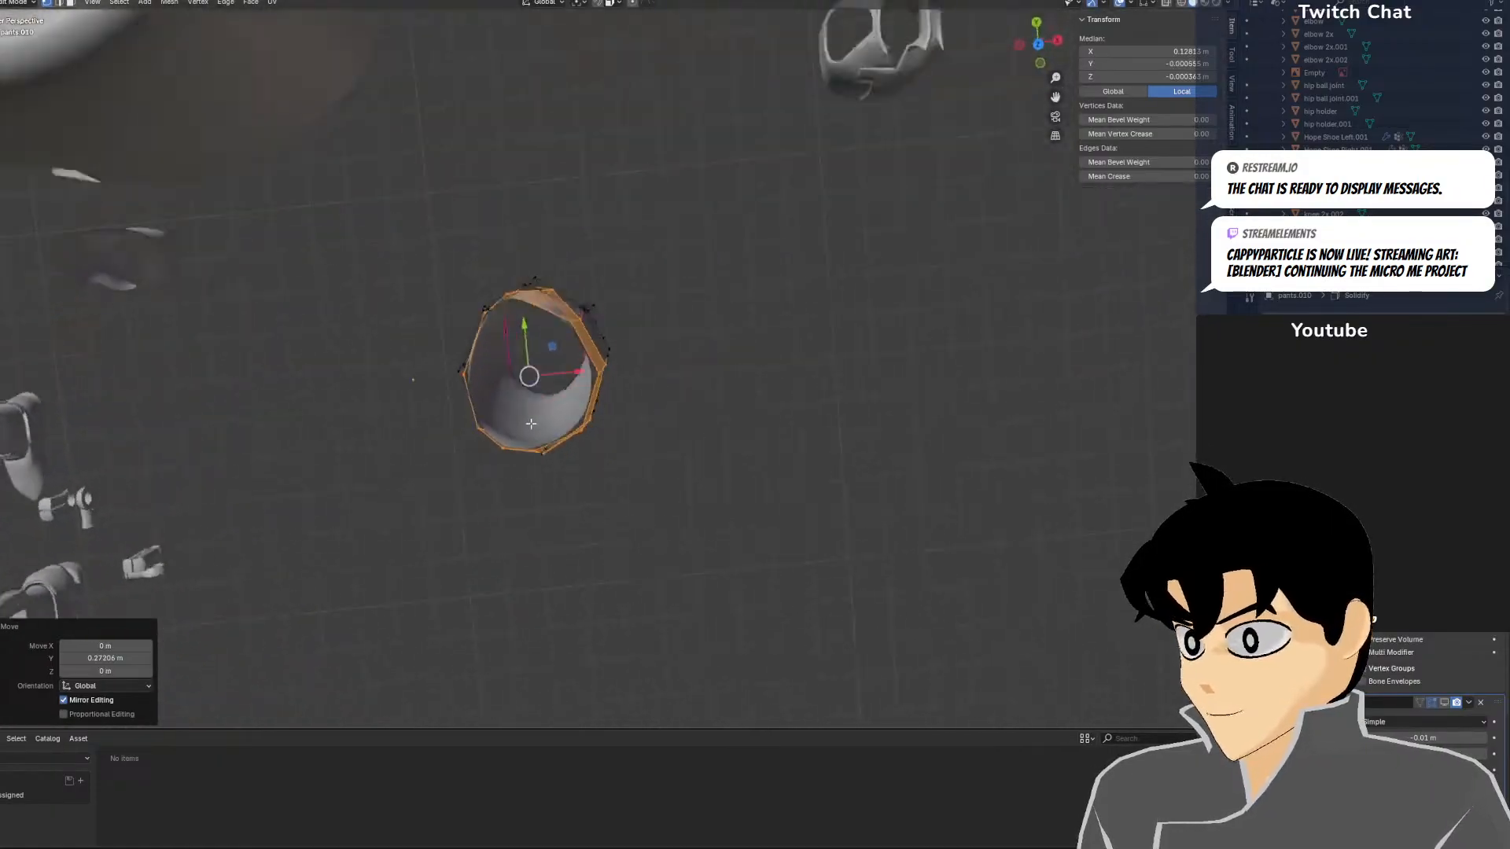
# Examine the thigh shell's outline from above, comparing the finished shape with its wireframe and editing mesh
pyautogui.press('KP_7')
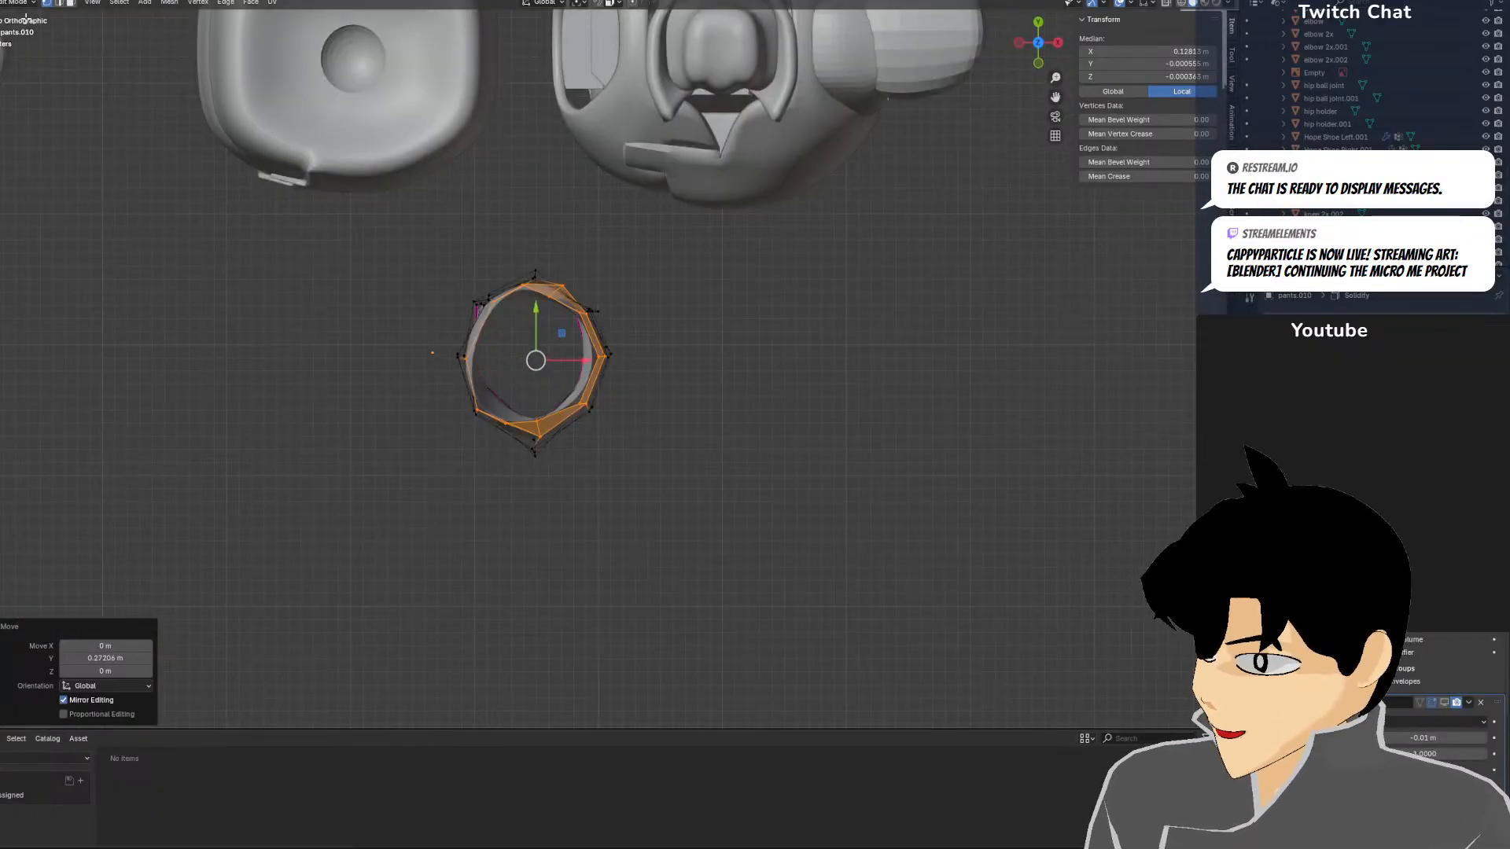
pyautogui.hotkey('shift', 'z')
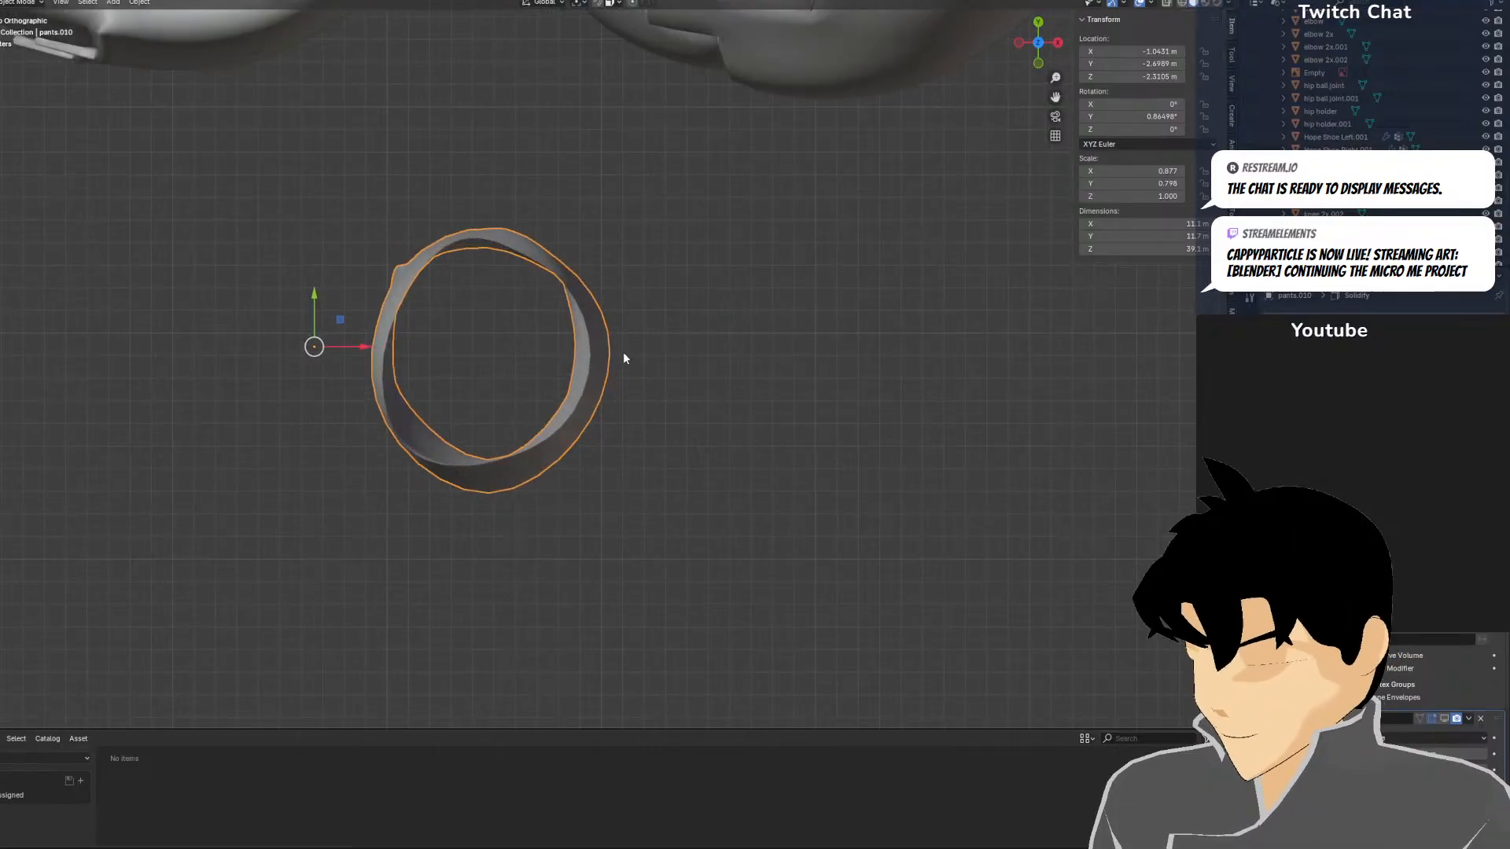
pyautogui.scroll(3, 606, 354)
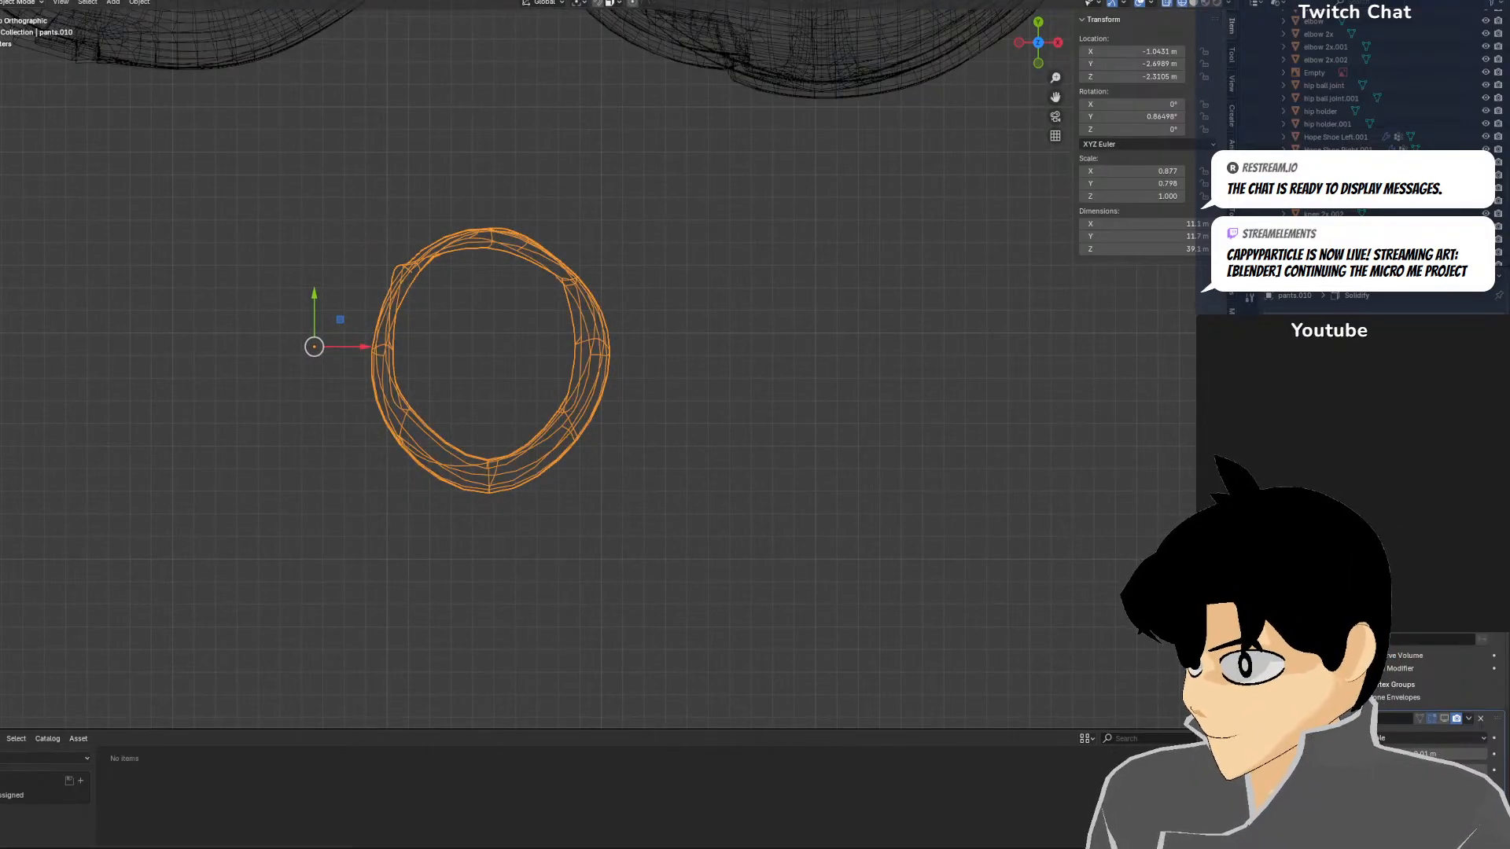
pyautogui.click(16, 30)
pyautogui.hotkey('shift', 'z')
pyautogui.press('a')
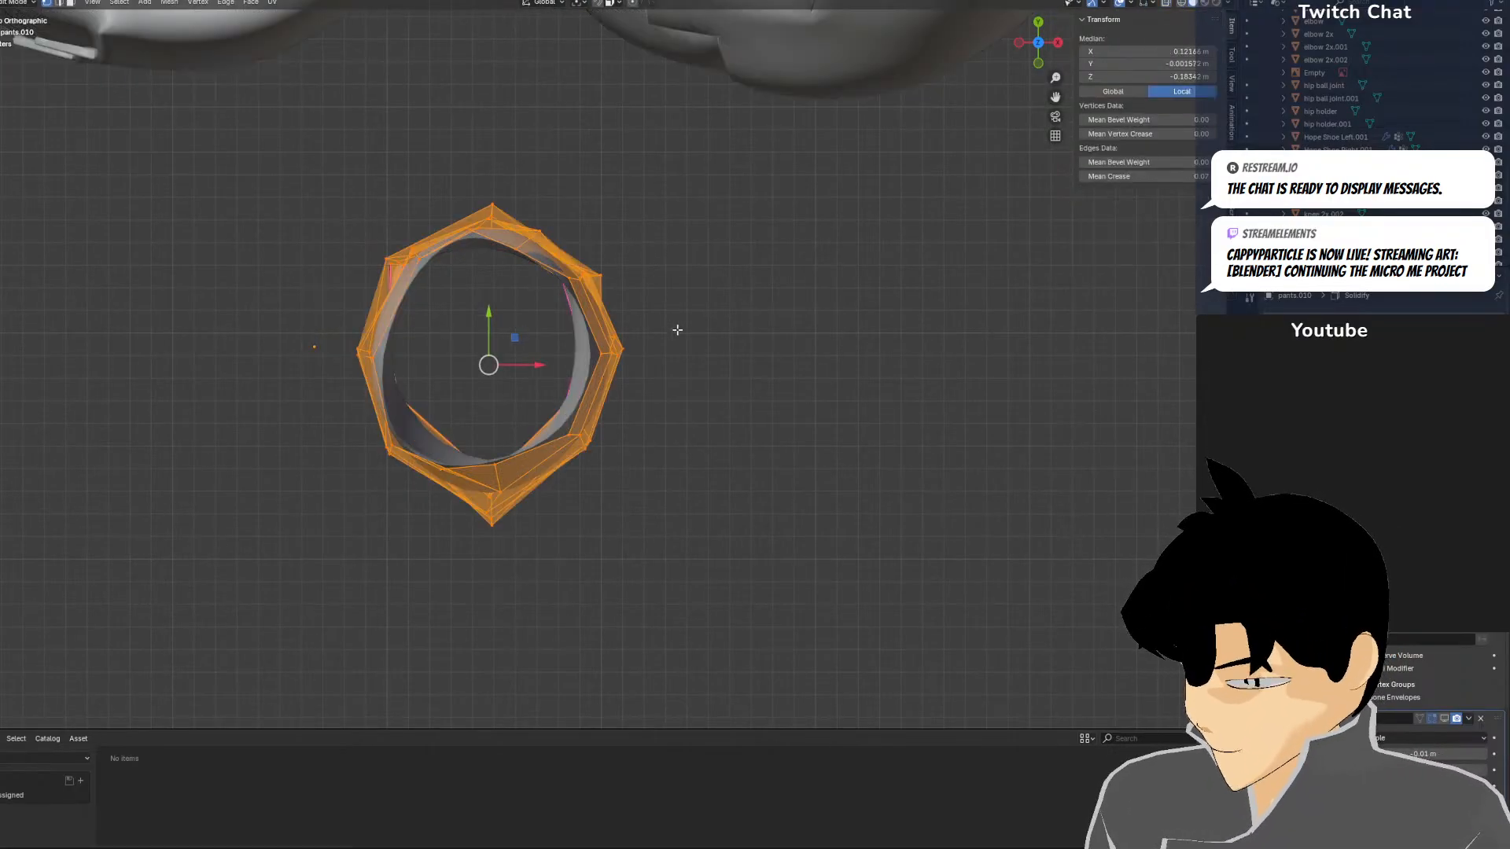
pyautogui.scroll(-1, 706, 346)
pyautogui.hotkey('alt', 'a')
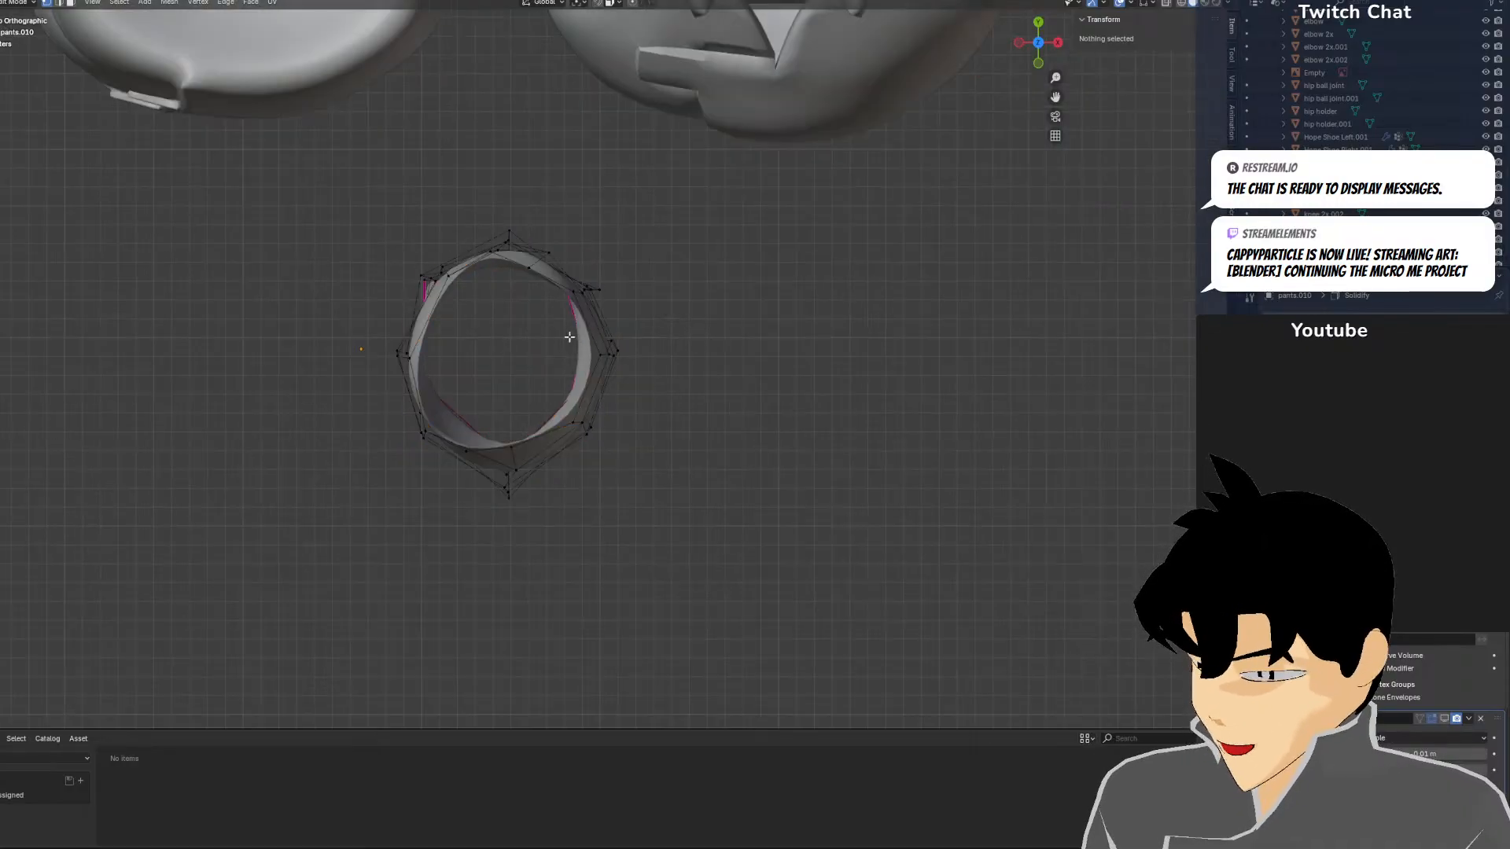
# Try rotating the thigh shell's entire mesh by -14.6° around the view's Z axis from above
pyautogui.keyDown('shift'); pyautogui.moveTo(538, 312); pyautogui.dragTo(620, 264, button='middle'); pyautogui.keyUp('shift')
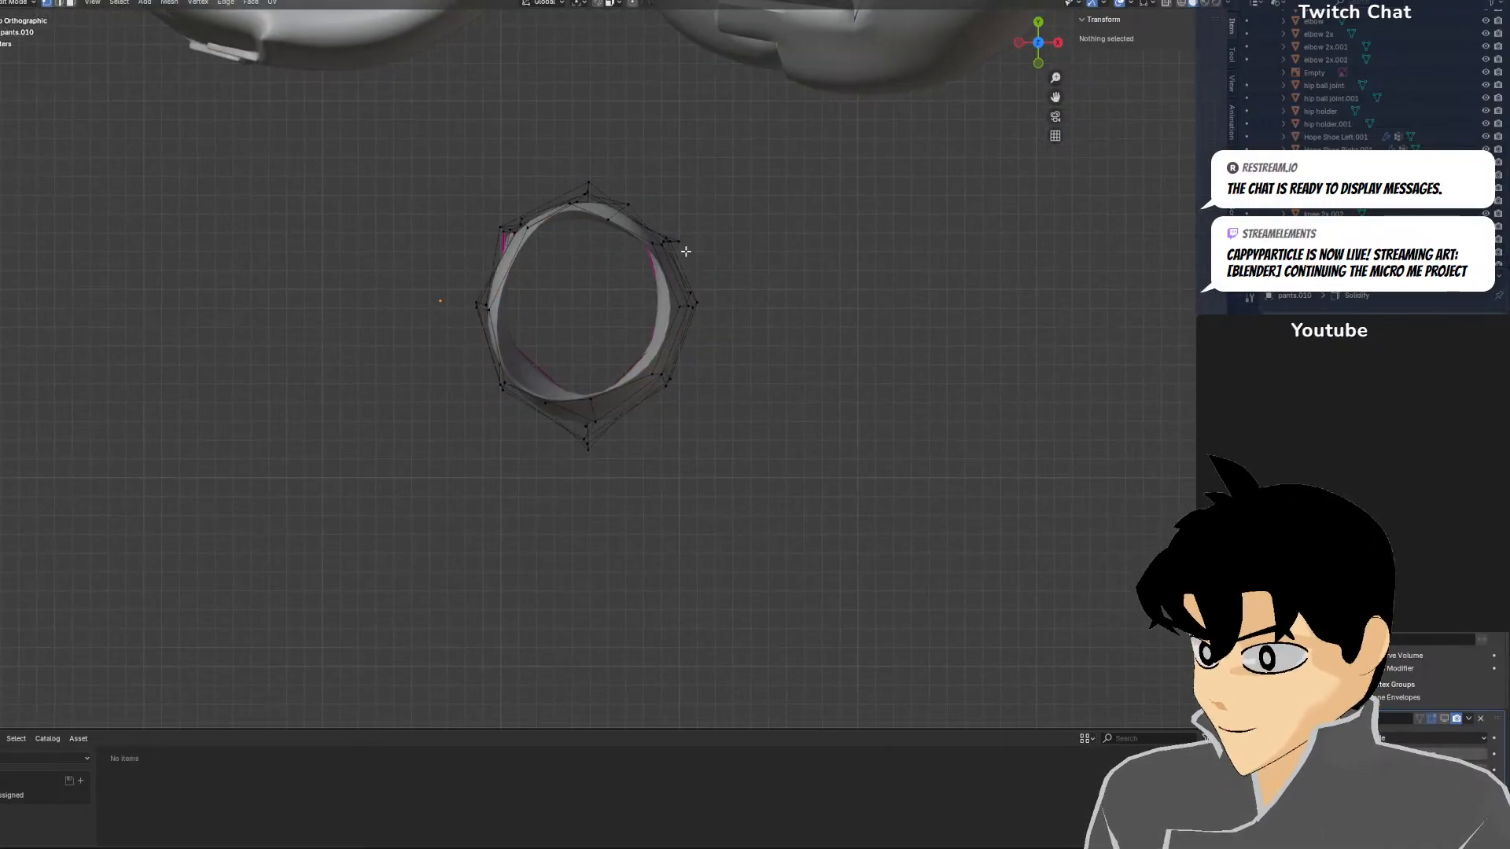
pyautogui.press('a')
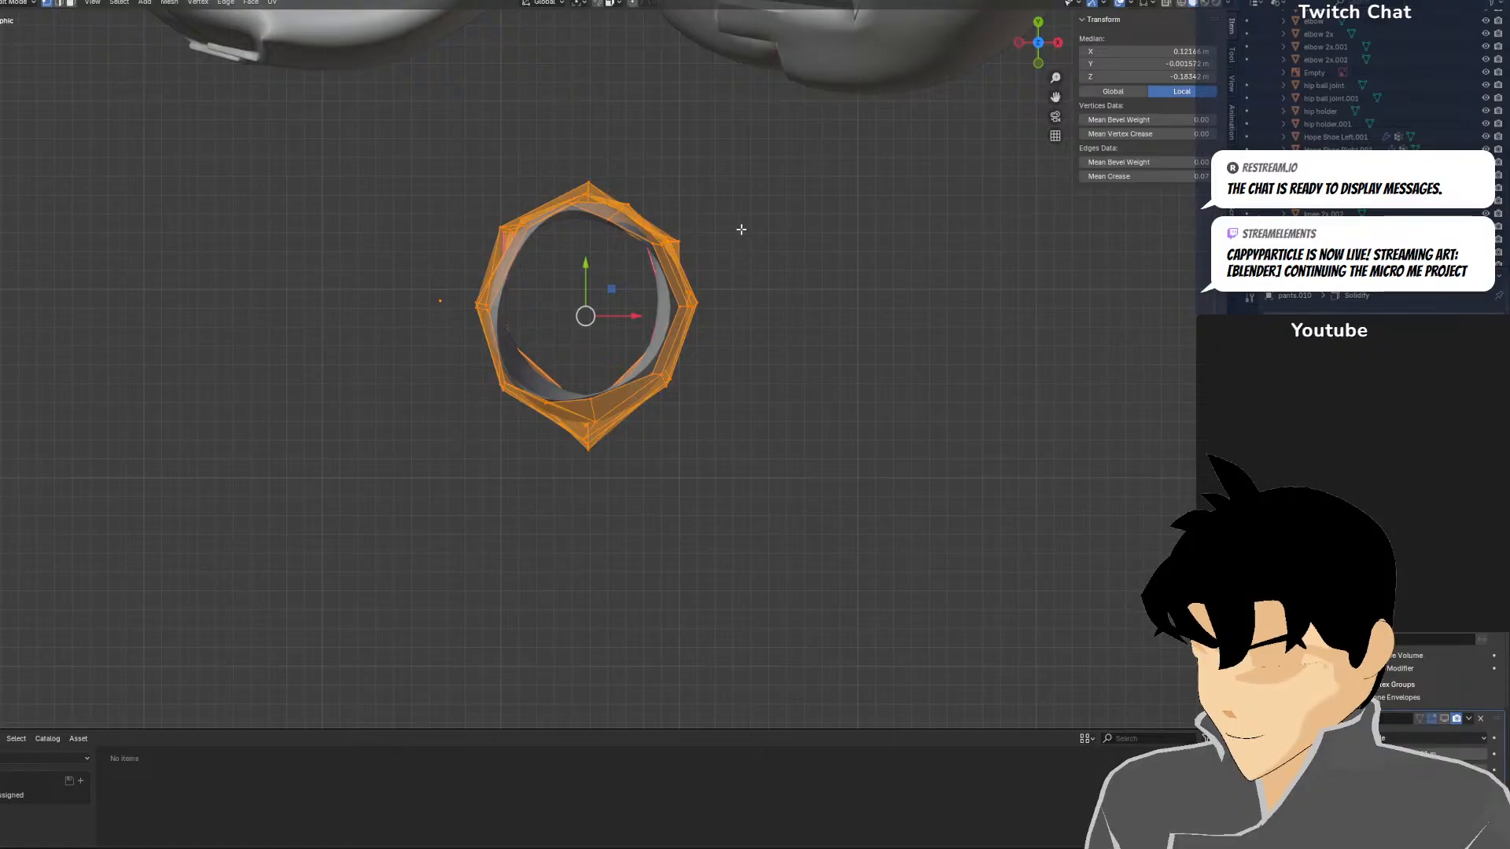
pyautogui.press('r')
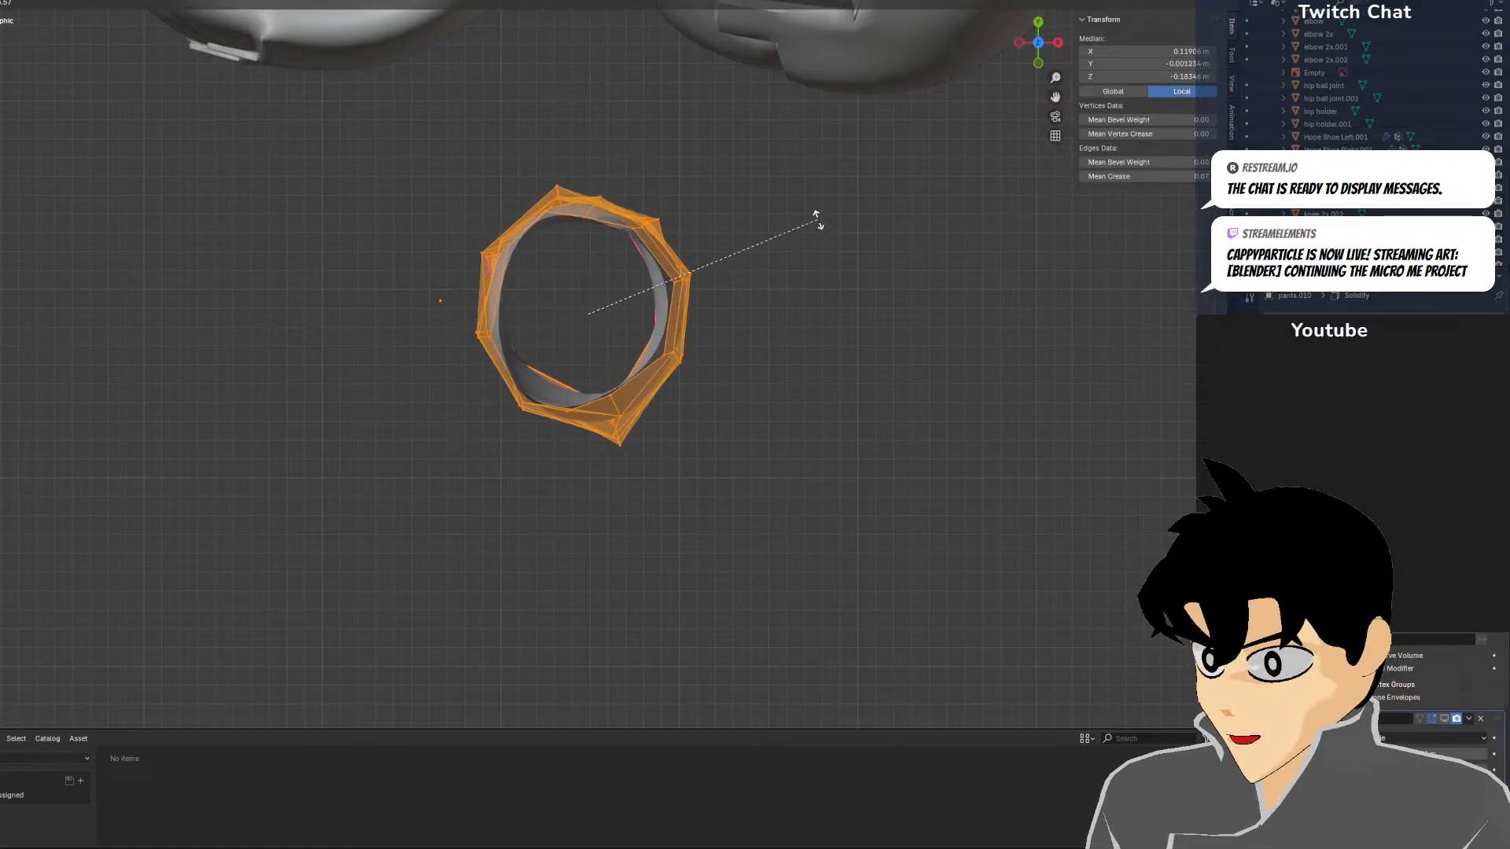
pyautogui.click(818, 220)
pyautogui.moveTo(791, 313); pyautogui.dragTo(816, 273, button='middle')
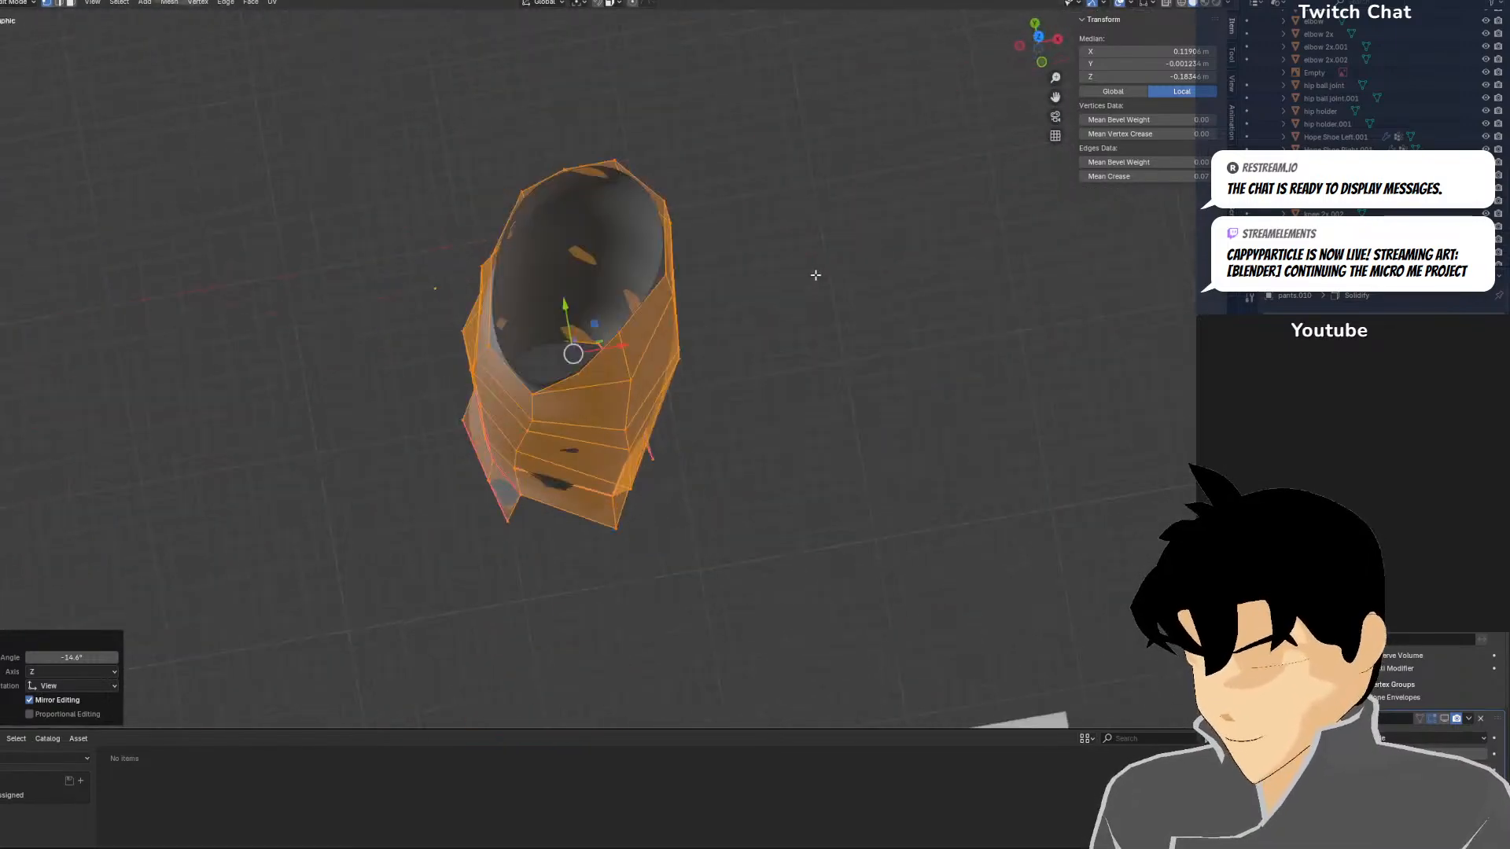
pyautogui.press('KP_7')
pyautogui.click(598, 314)
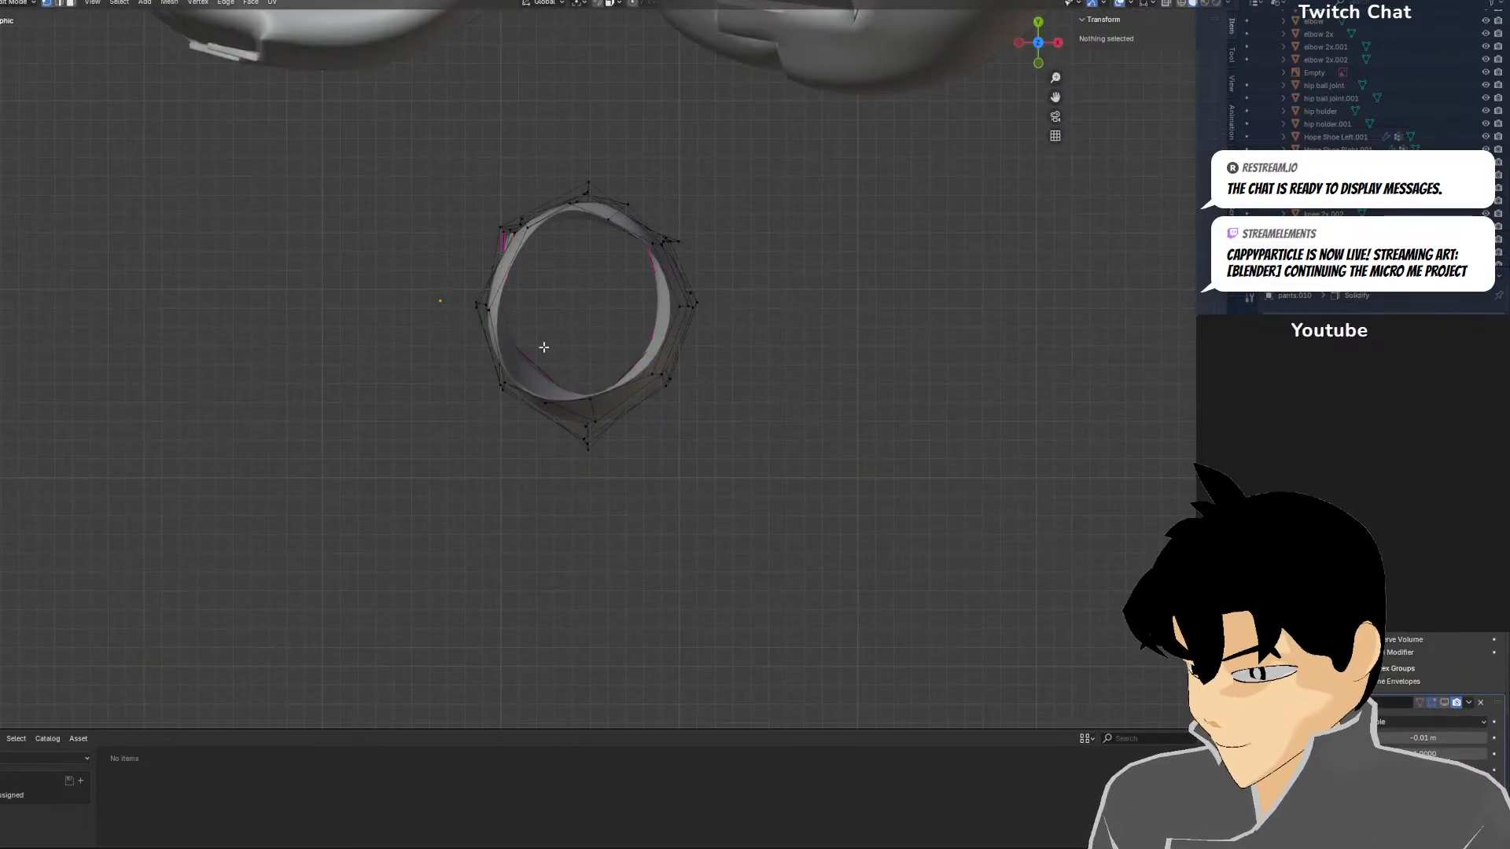
# Move the column of vertices running down the thigh shell's -X, -Y side about 0.78 m in X and 0.47 m in Y
pyautogui.moveTo(541, 376); pyautogui.dragTo(601, 272, button='middle')
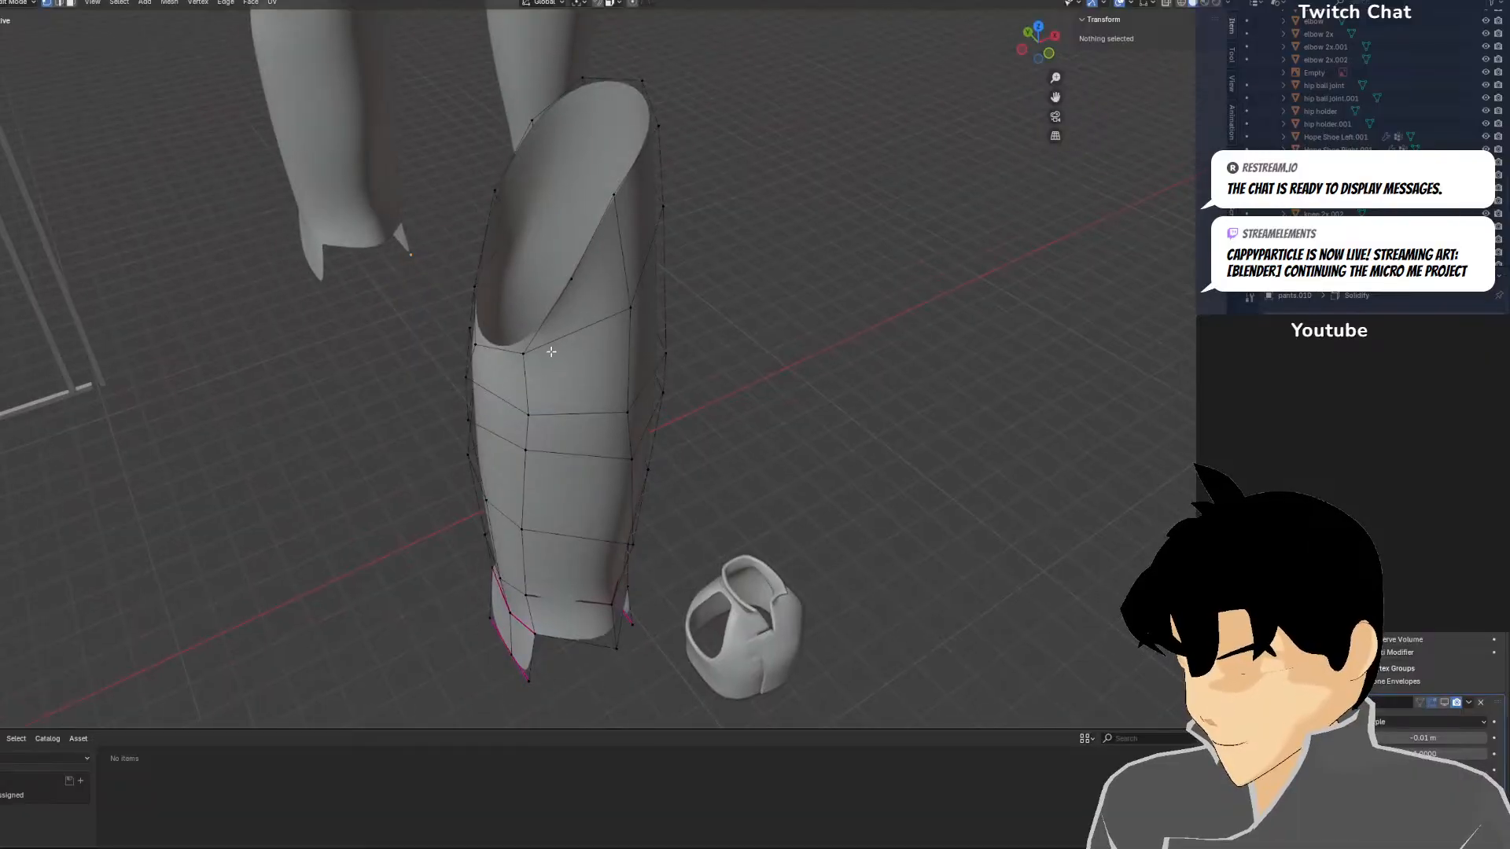
pyautogui.click(524, 354)
pyautogui.keyDown('shift'); pyautogui.click(528, 415); pyautogui.keyUp('shift')
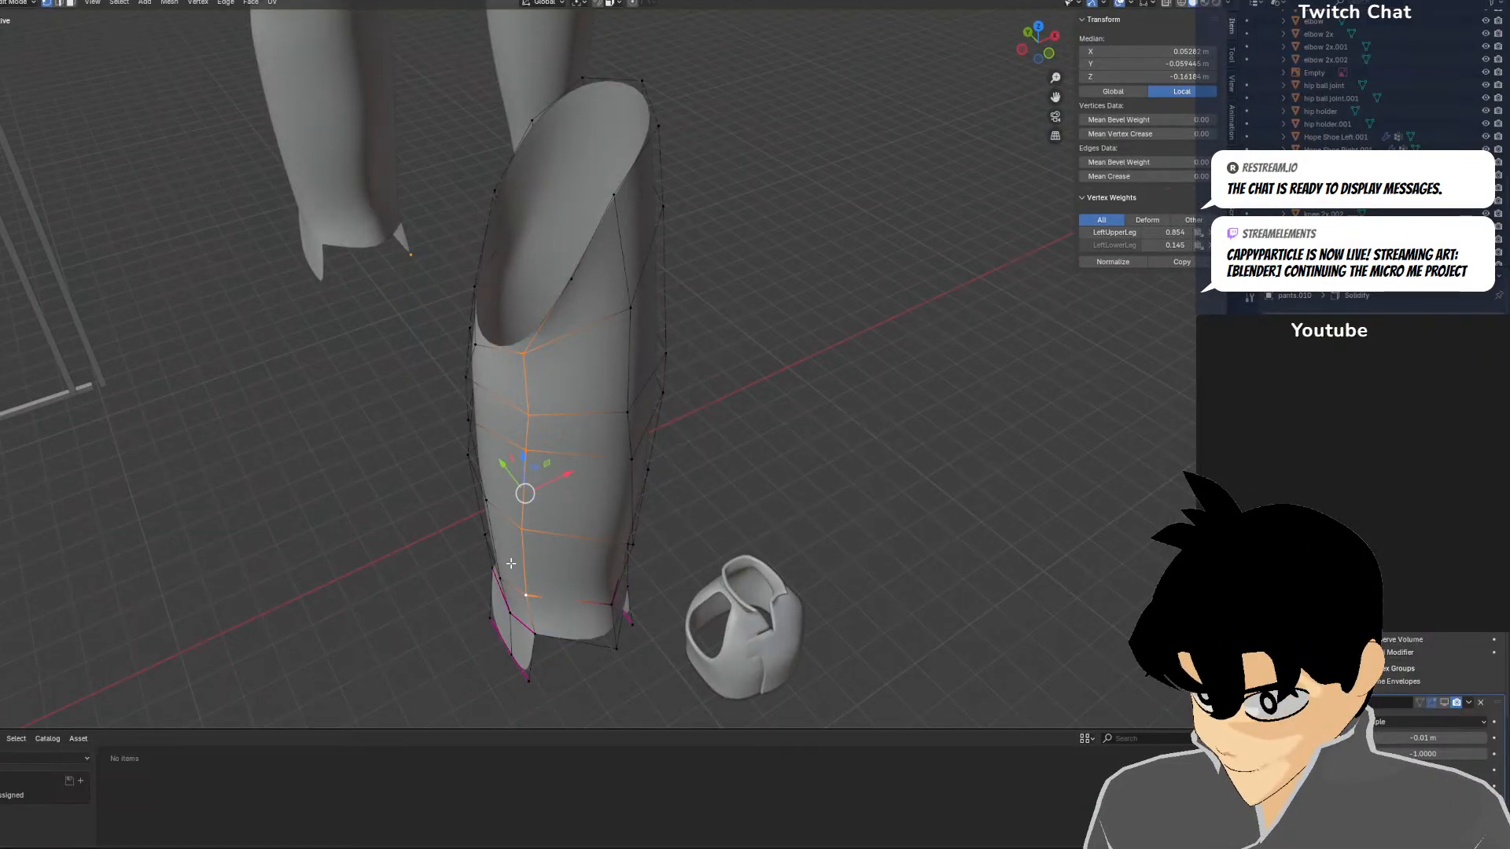
pyautogui.press('KP_7')
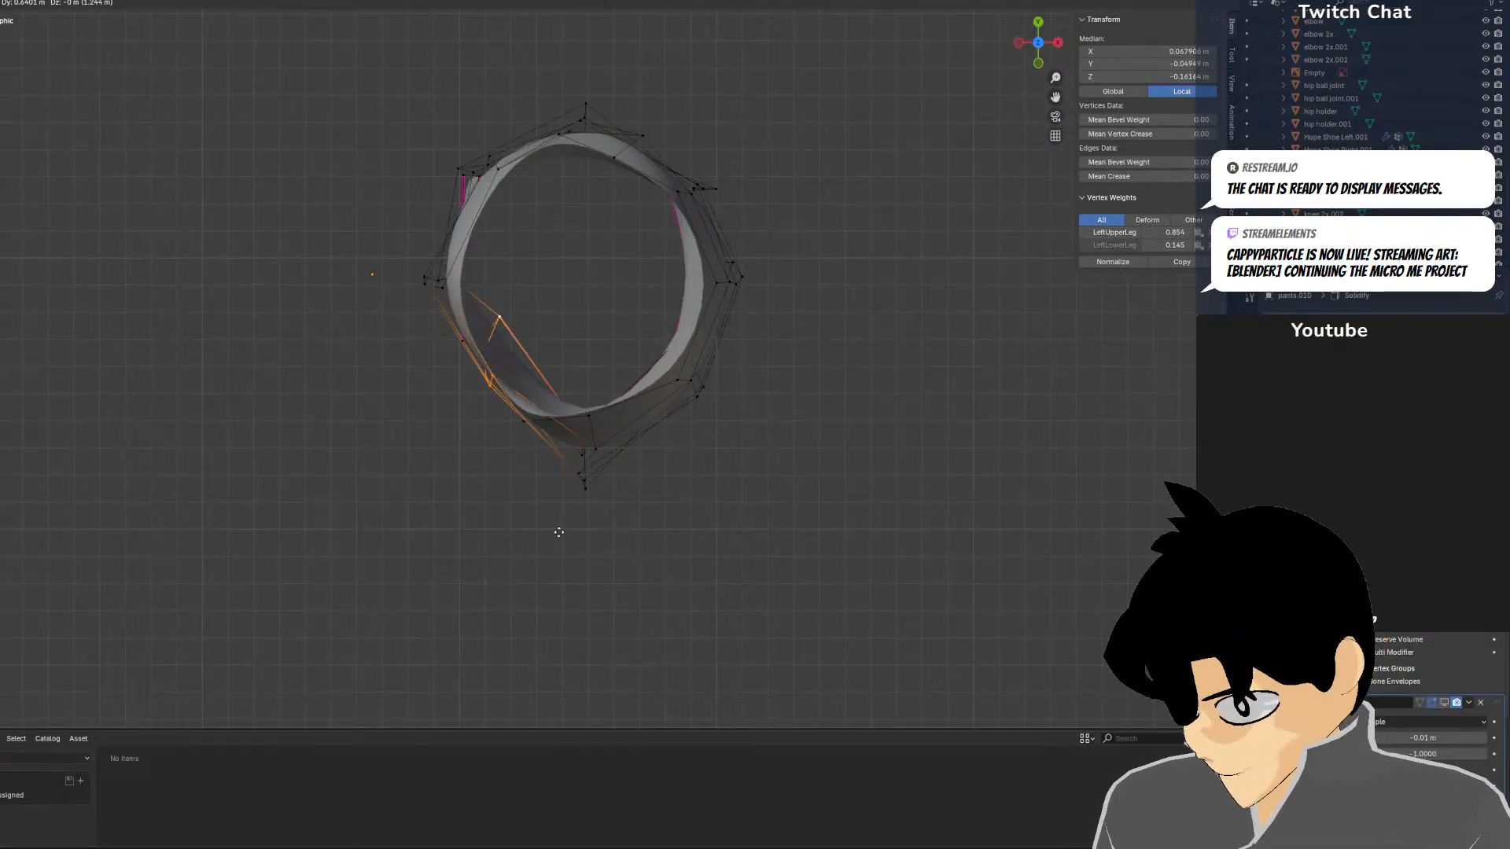
pyautogui.click(552, 536)
pyautogui.scroll(-1, 588, 432)
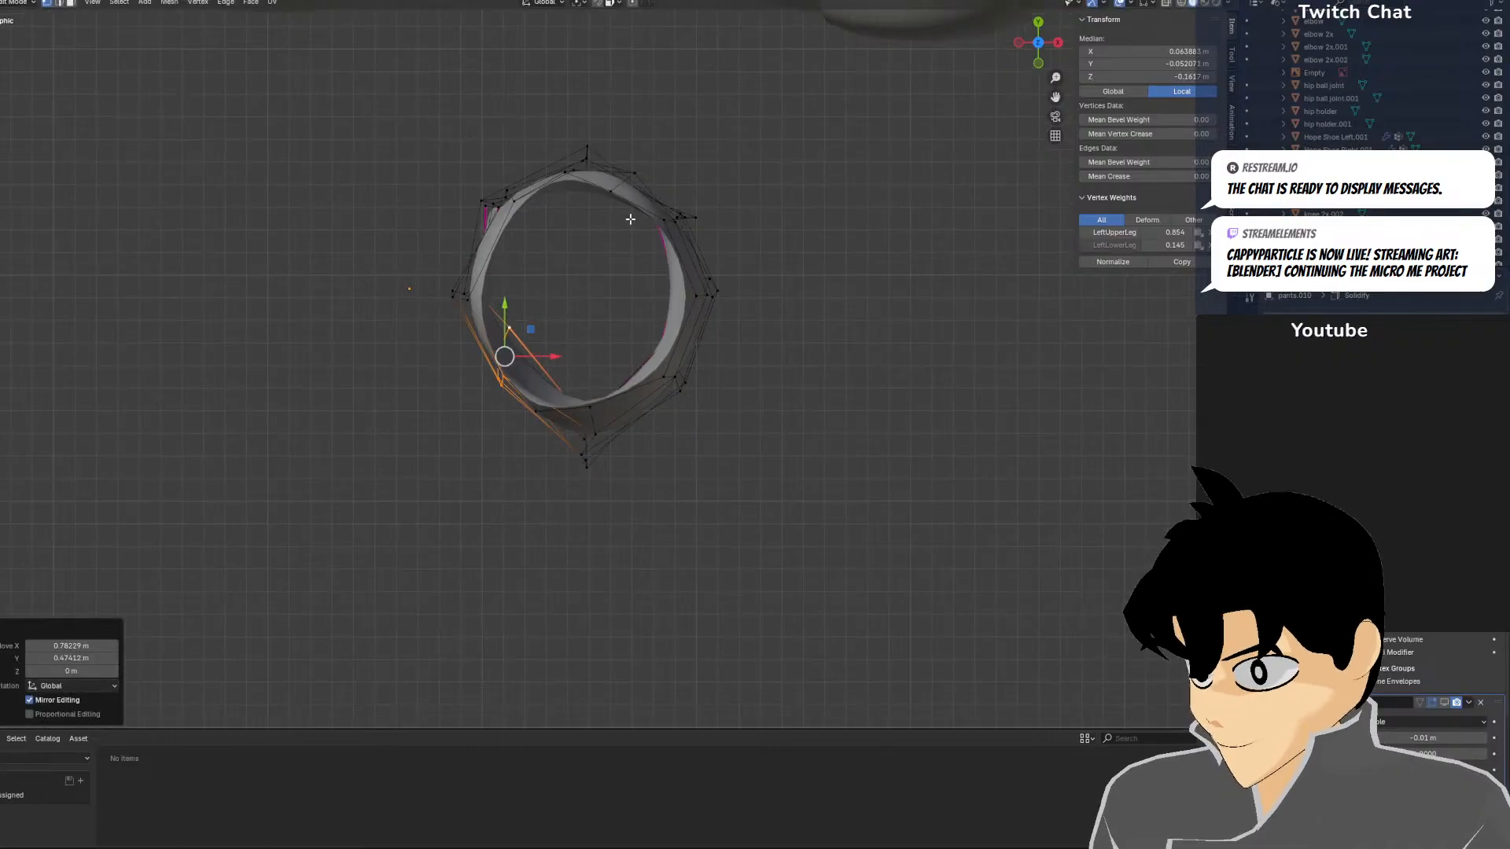
# Reposition two rim vertices on the +Y side of the thigh shell's opening to round its outline from above
pyautogui.click(623, 196)
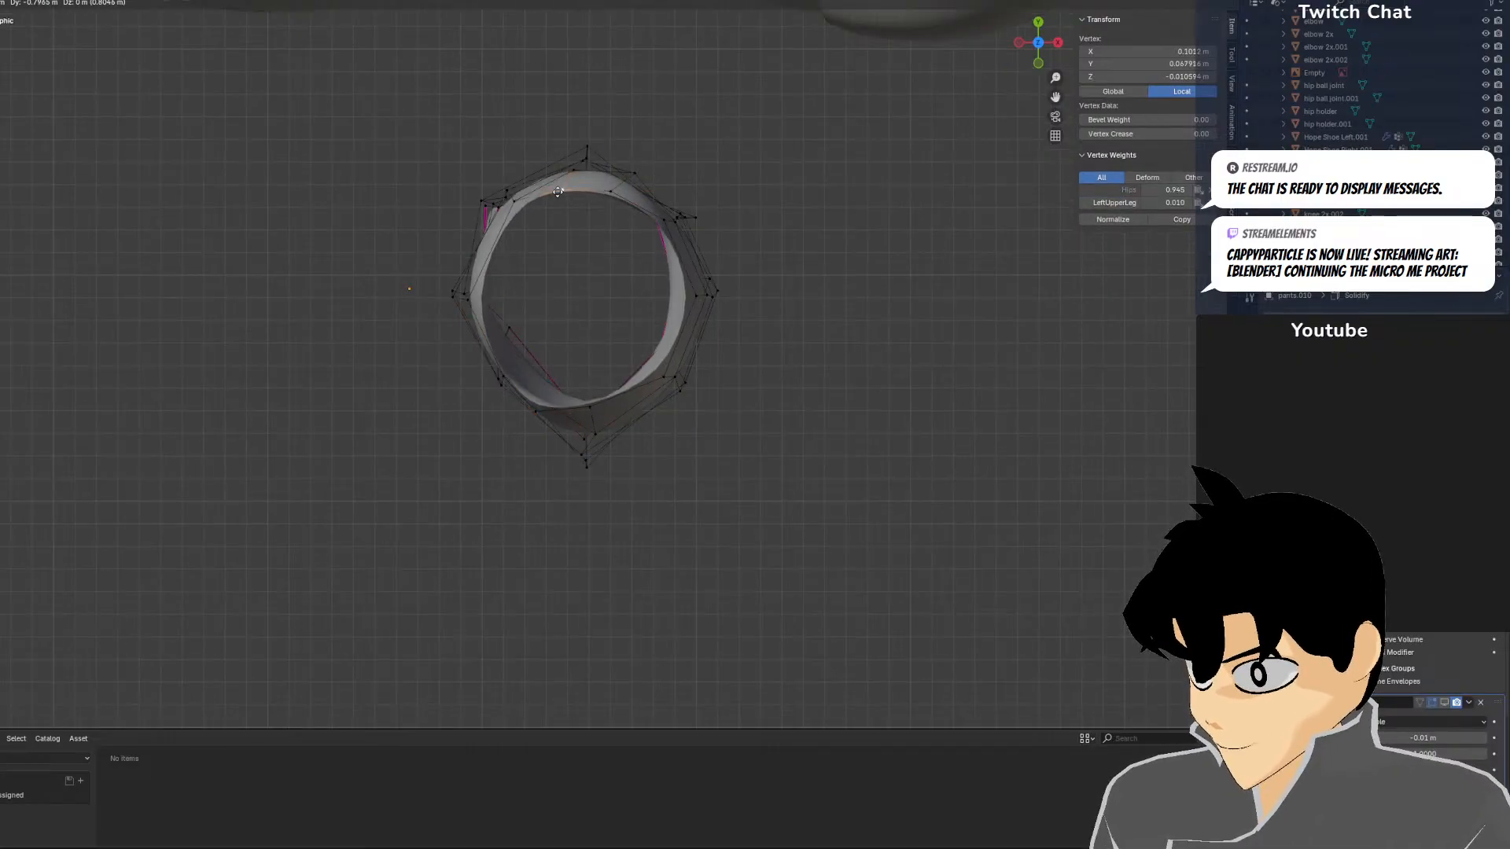
pyautogui.click(557, 192)
pyautogui.click(521, 206)
pyautogui.press('g')
pyautogui.click(519, 221)
# Move the three rim vertices along the opening's +X side slightly inward to smooth its curve from above
pyautogui.click(666, 231)
pyautogui.press('g')
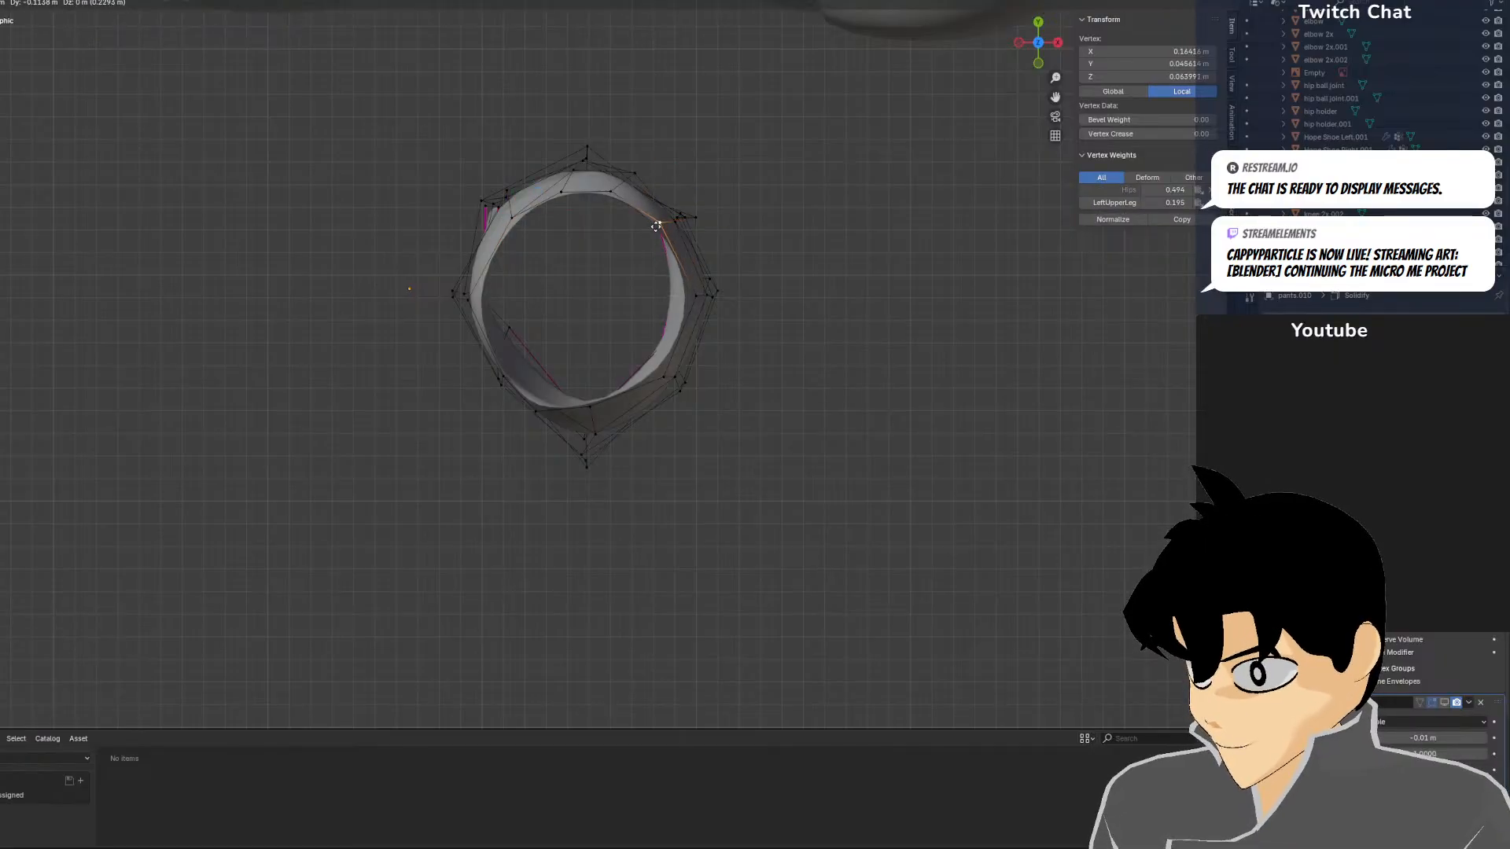
pyautogui.click(657, 225)
pyautogui.click(690, 291)
pyautogui.press('g')
pyautogui.click(681, 290)
pyautogui.click(655, 373)
pyautogui.press('g')
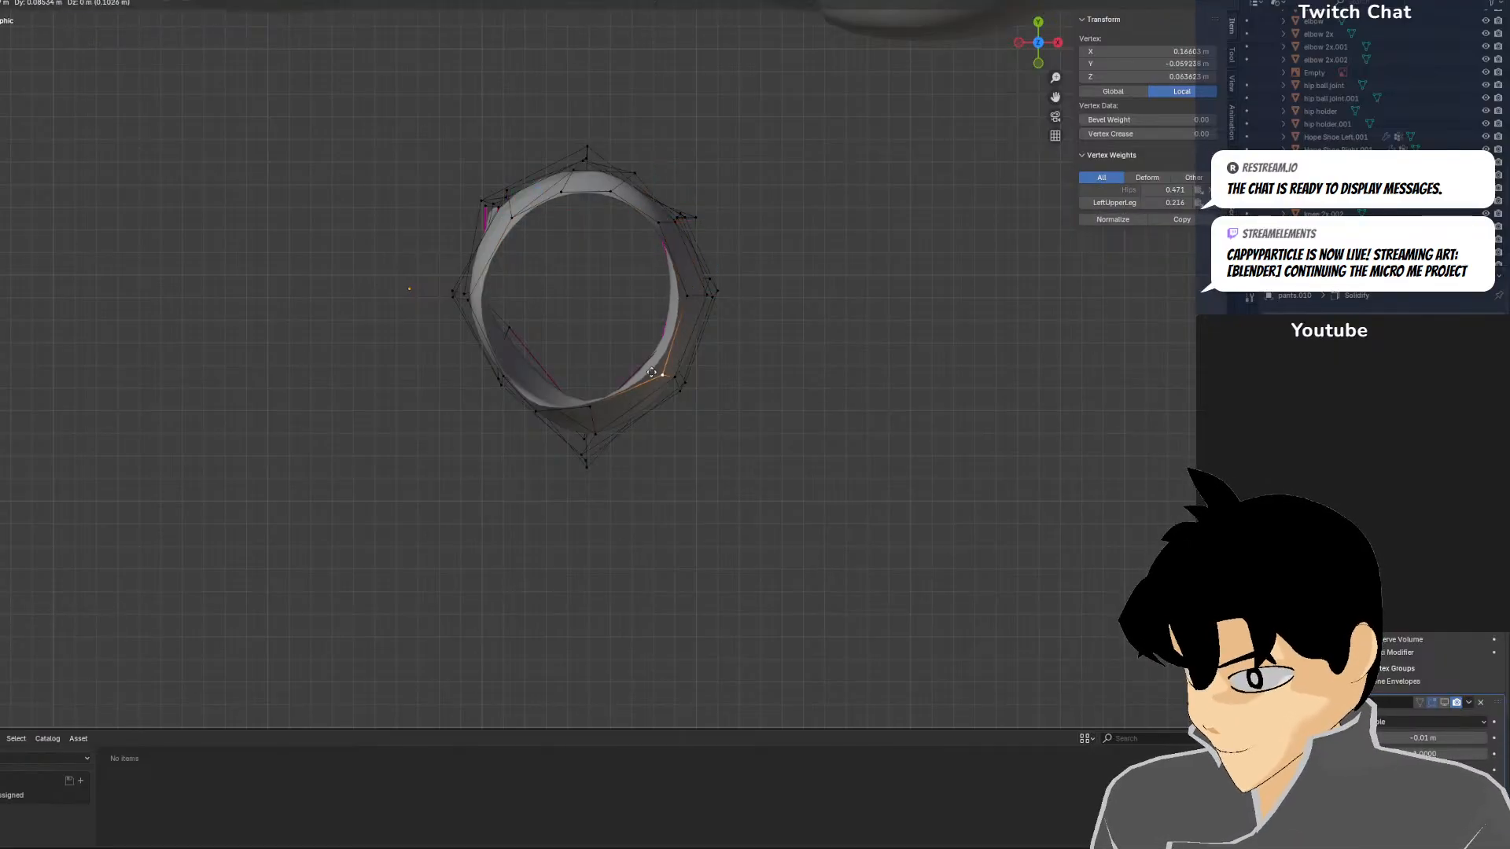
pyautogui.click(643, 361)
# Reposition the rim vertices on the opening's low -X side, moving the last one about 0.73 m in X, 0.08 m in Y and 0.04 m in Z
pyautogui.click(589, 406)
pyautogui.click(589, 406)
pyautogui.moveTo(566, 404); pyautogui.dragTo(573, 378, button='middle')
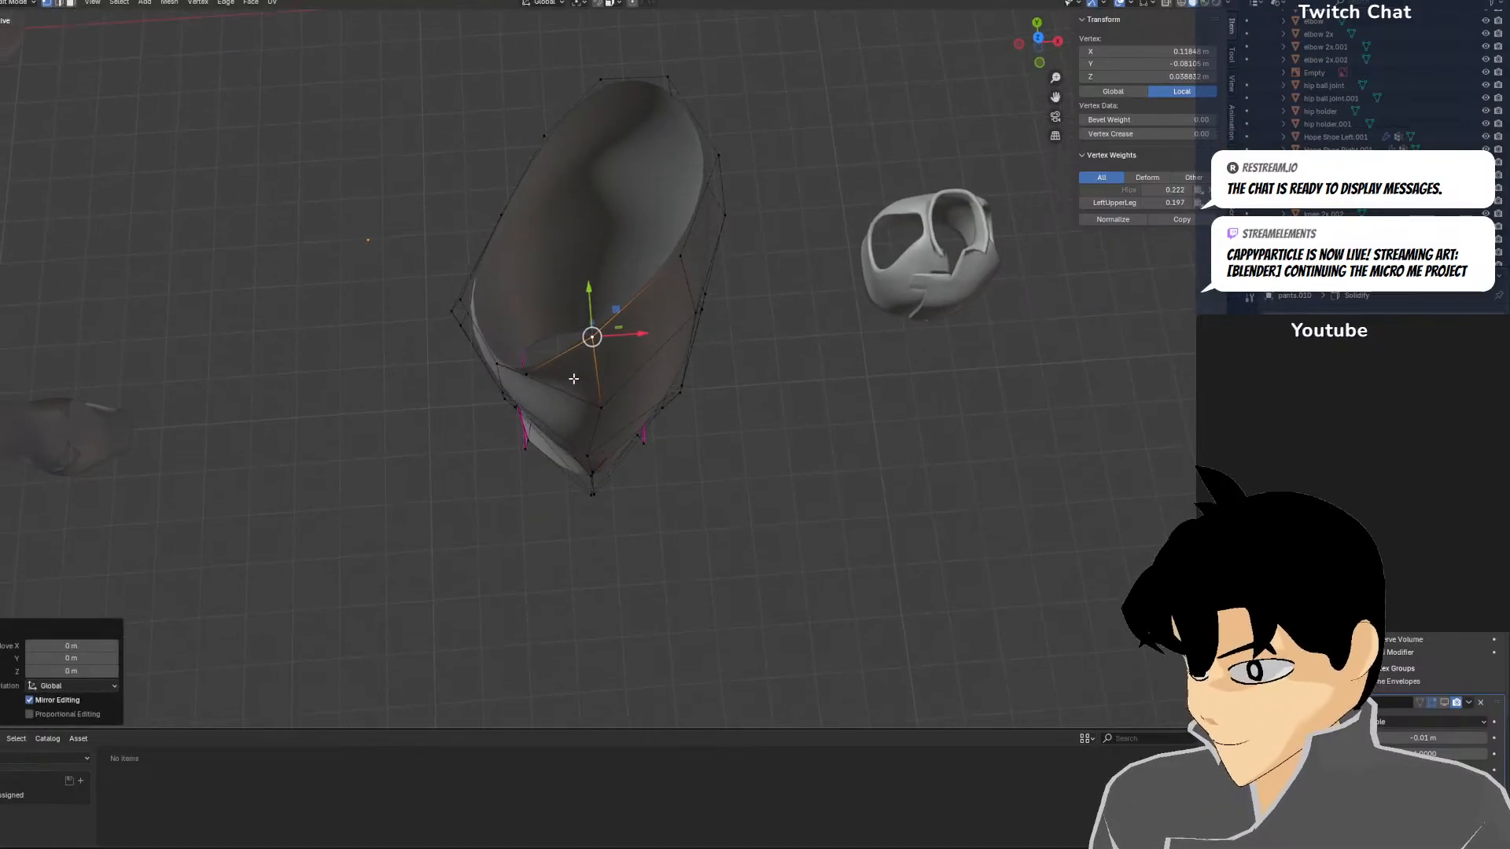
pyautogui.moveTo(527, 374)
pyautogui.mouseDown()
pyautogui.moveTo(536, 357)
pyautogui.moveTo(505, 354)
pyautogui.mouseUp()
pyautogui.click(515, 360)
pyautogui.moveTo(464, 298); pyautogui.dragTo(476, 296)
pyautogui.moveTo(476, 295); pyautogui.dragTo(604, 167, button='middle')
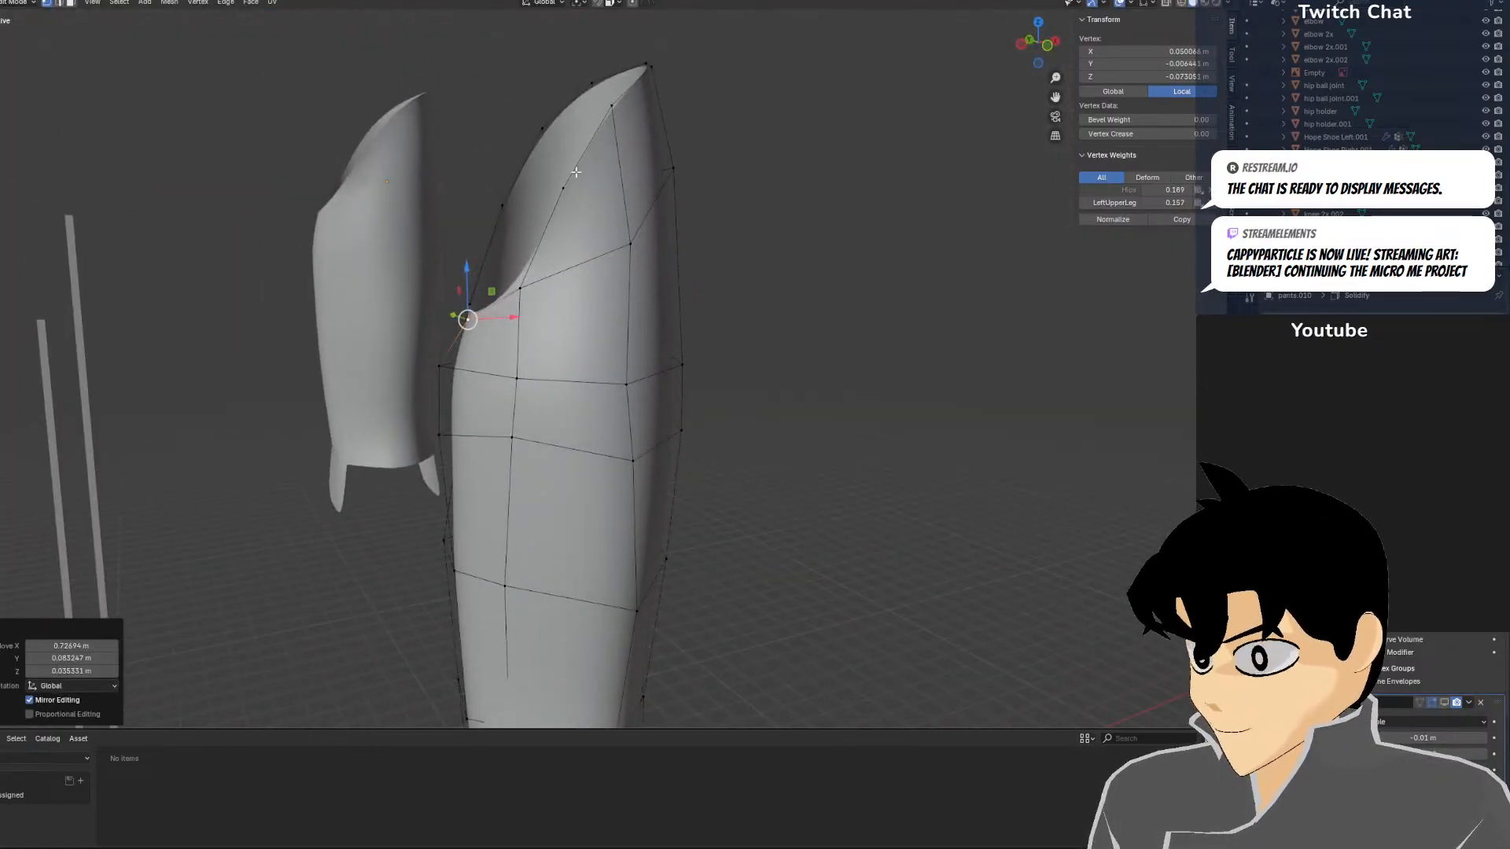
# Select the thigh shell's slanted upper vertices in the front wireframe view and lower them about 0.92 m along Z
pyautogui.press('KP_3')
pyautogui.press('KP_1')
pyautogui.click(347, 206)
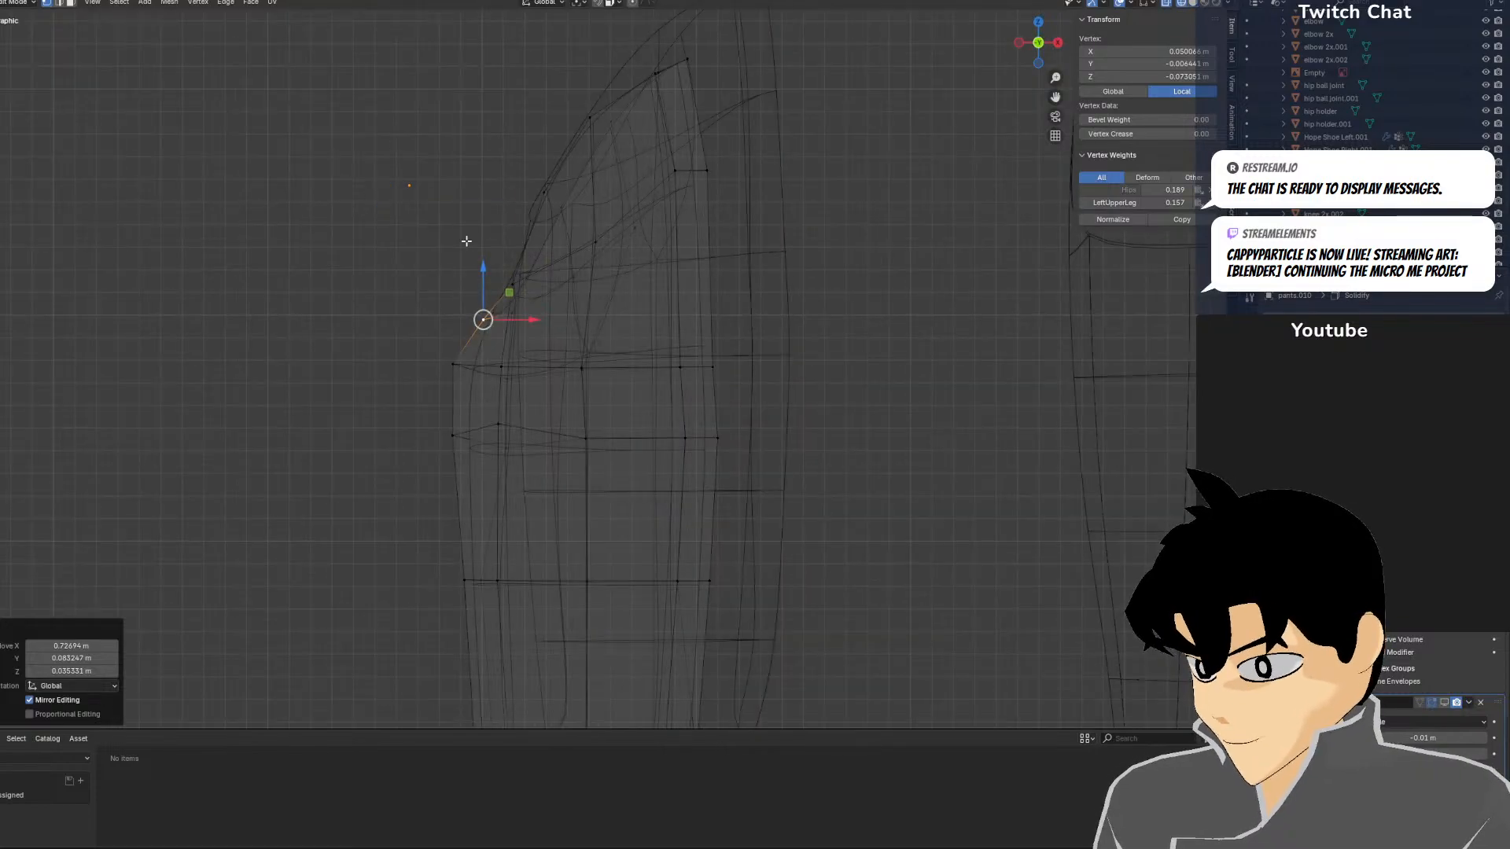
pyautogui.hotkey('shift', 'z')
pyautogui.moveTo(551, 147)
pyautogui.mouseDown(button='middle')
pyautogui.moveTo(748, 168)
pyautogui.moveTo(724, 155)
pyautogui.moveTo(769, 157)
pyautogui.moveTo(736, 153)
pyautogui.mouseUp(button='middle')
pyautogui.press('KP_1')
pyautogui.hotkey('shift', 'z')
pyautogui.hotkey('alt', 'a')
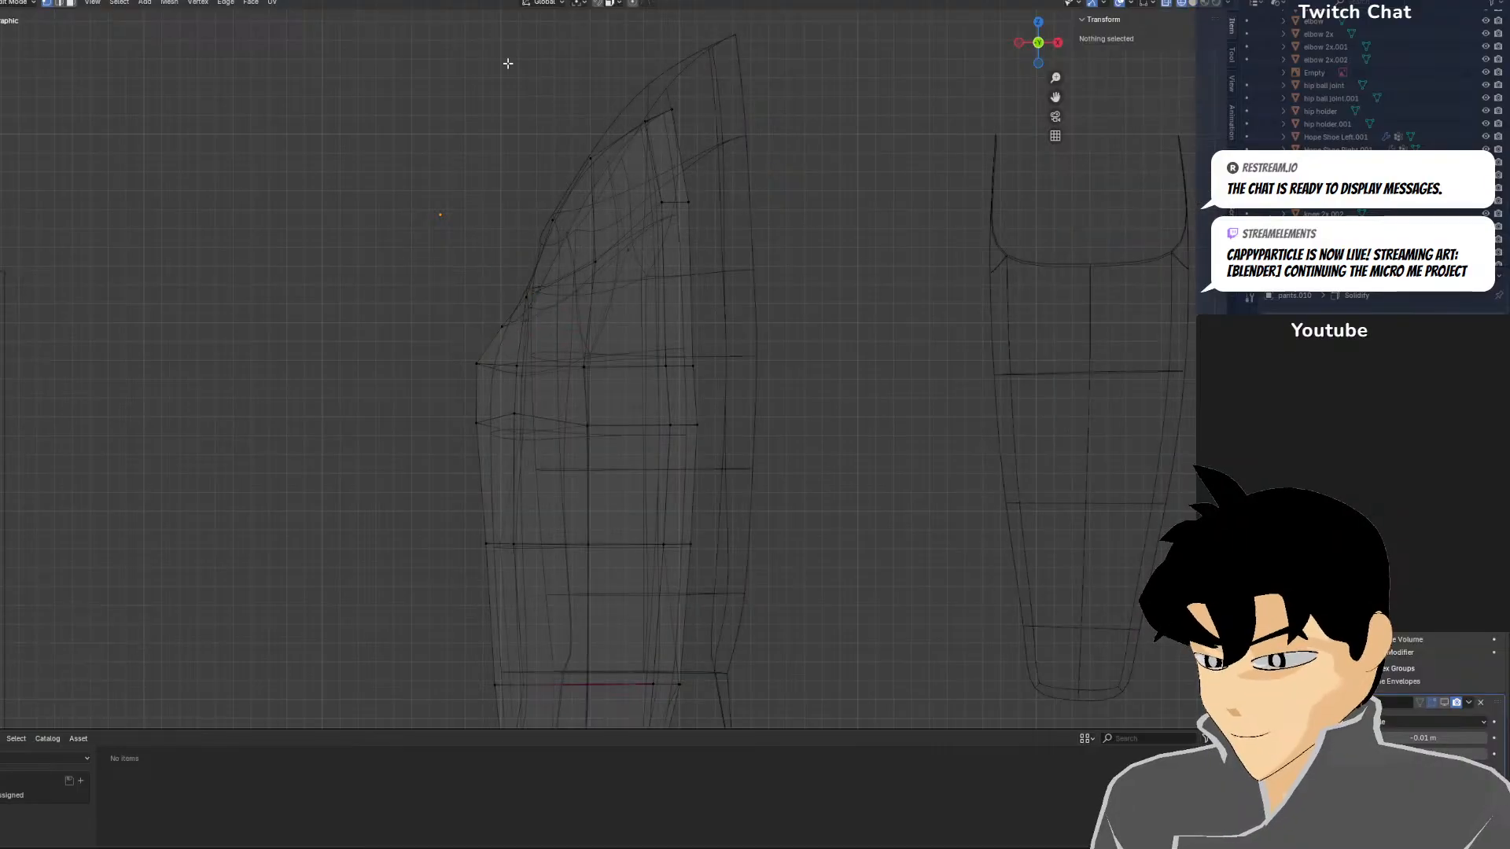
pyautogui.moveTo(506, 88); pyautogui.dragTo(814, 309)
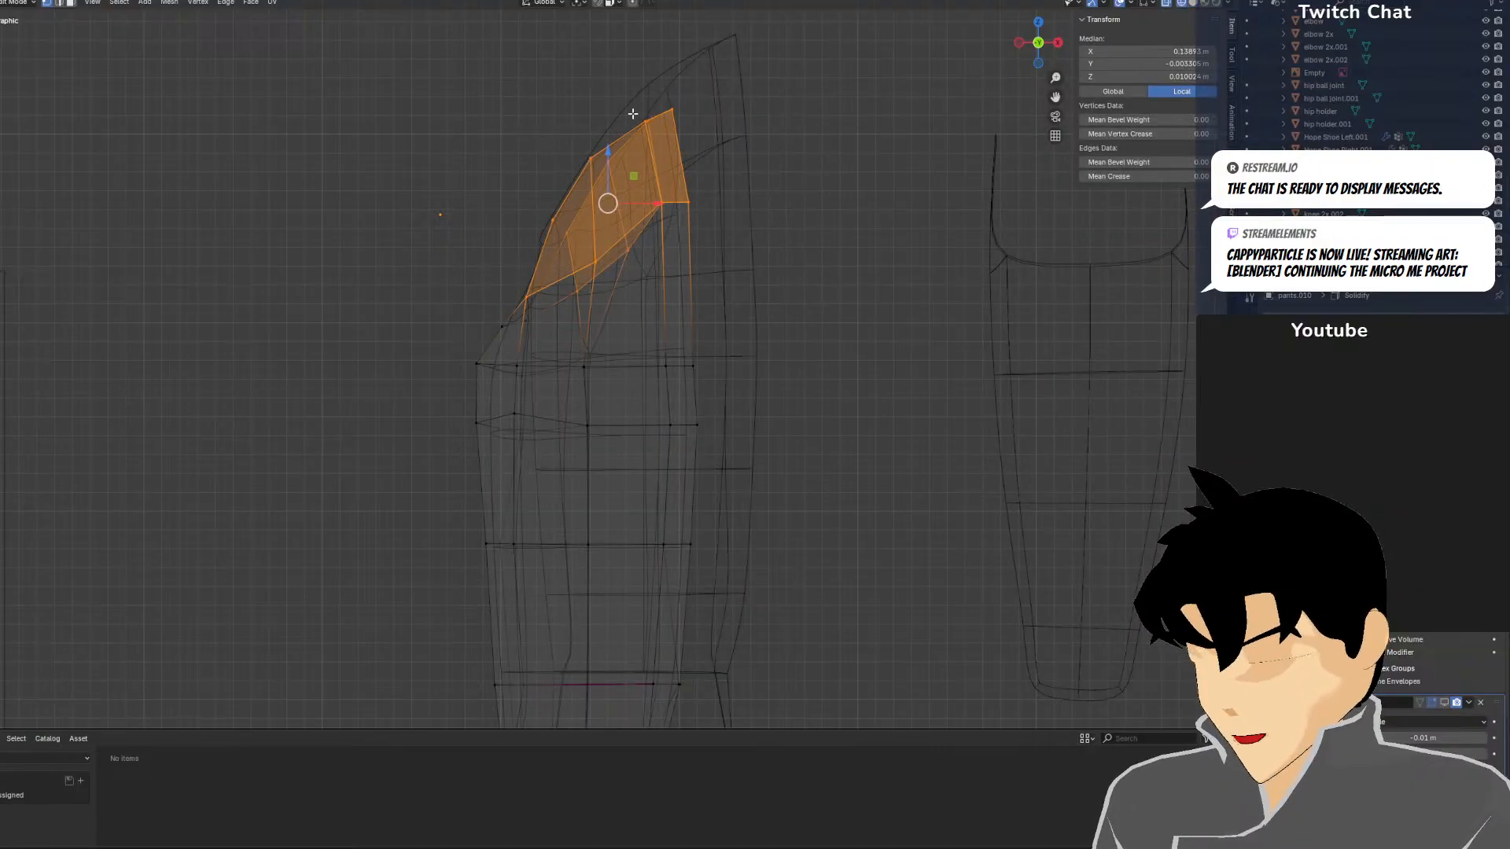
pyautogui.moveTo(614, 156); pyautogui.dragTo(614, 174)
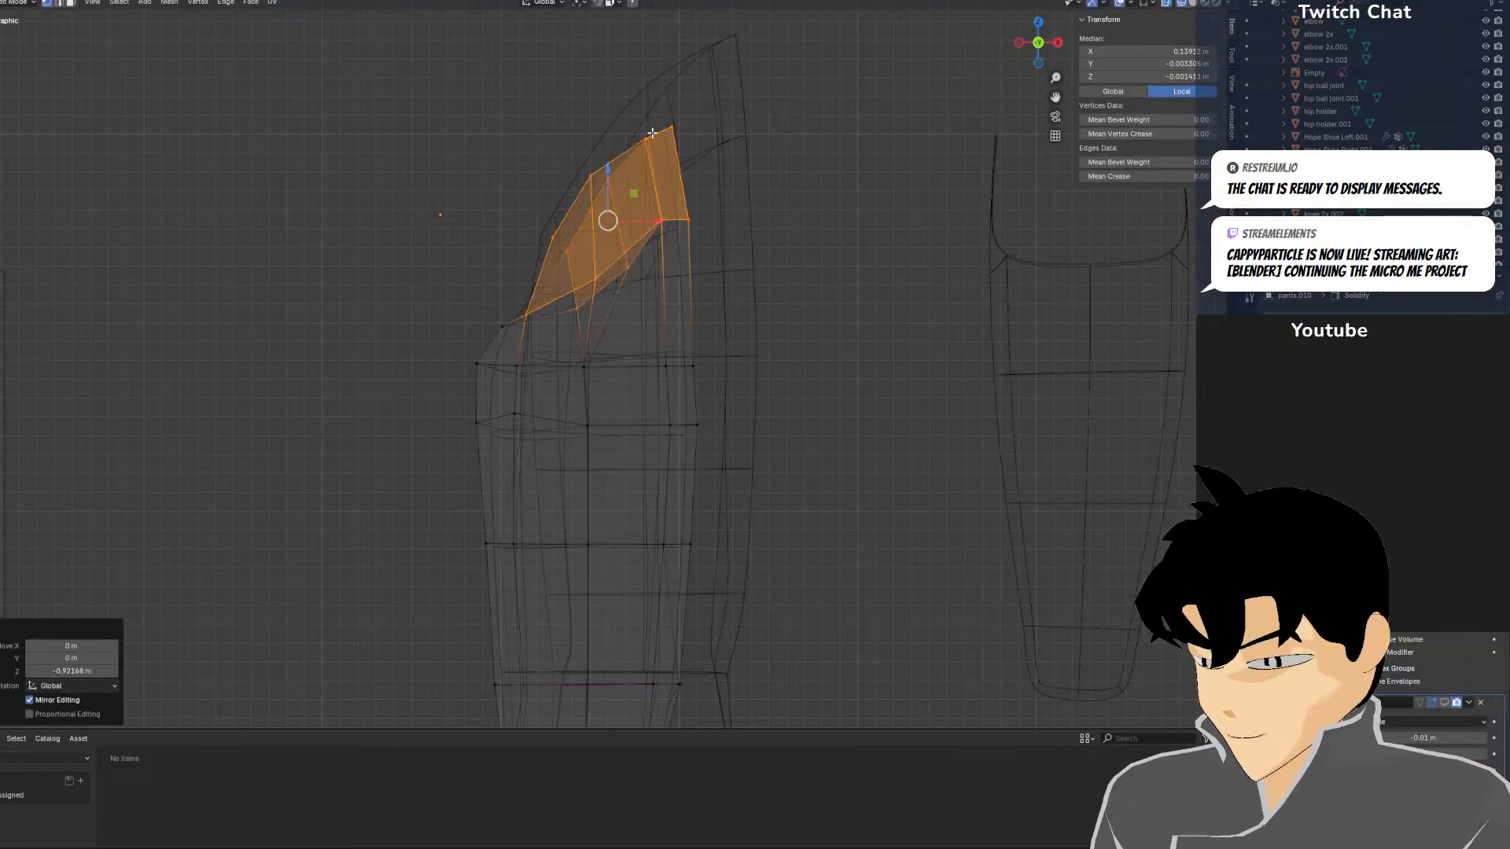
# Lower the vertices beneath the peak on the thigh shell's outer +X side by 1.502 m along Z
pyautogui.hotkey('alt', 'a')
pyautogui.click(670, 219)
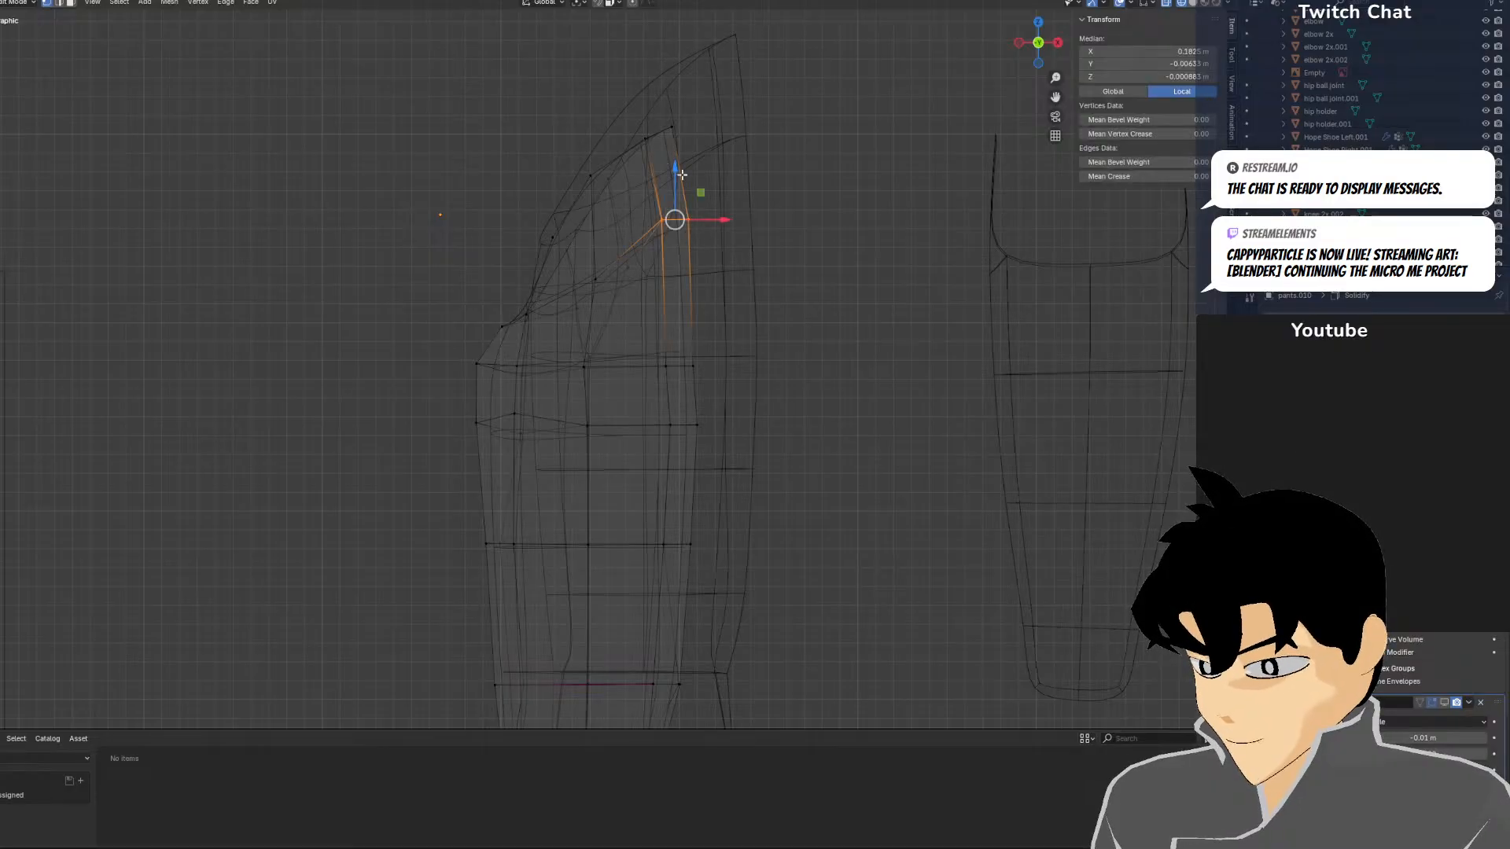
pyautogui.moveTo(686, 192)
pyautogui.mouseDown()
pyautogui.moveTo(613, 199)
pyautogui.moveTo(677, 215)
pyautogui.mouseUp()
pyautogui.hotkey('ctrl', 'z')
pyautogui.hotkey('shift', 'z')
pyautogui.moveTo(761, 229); pyautogui.dragTo(907, 259, button='middle')
pyautogui.scroll(-1, 907, 259)
pyautogui.press('KP_1')
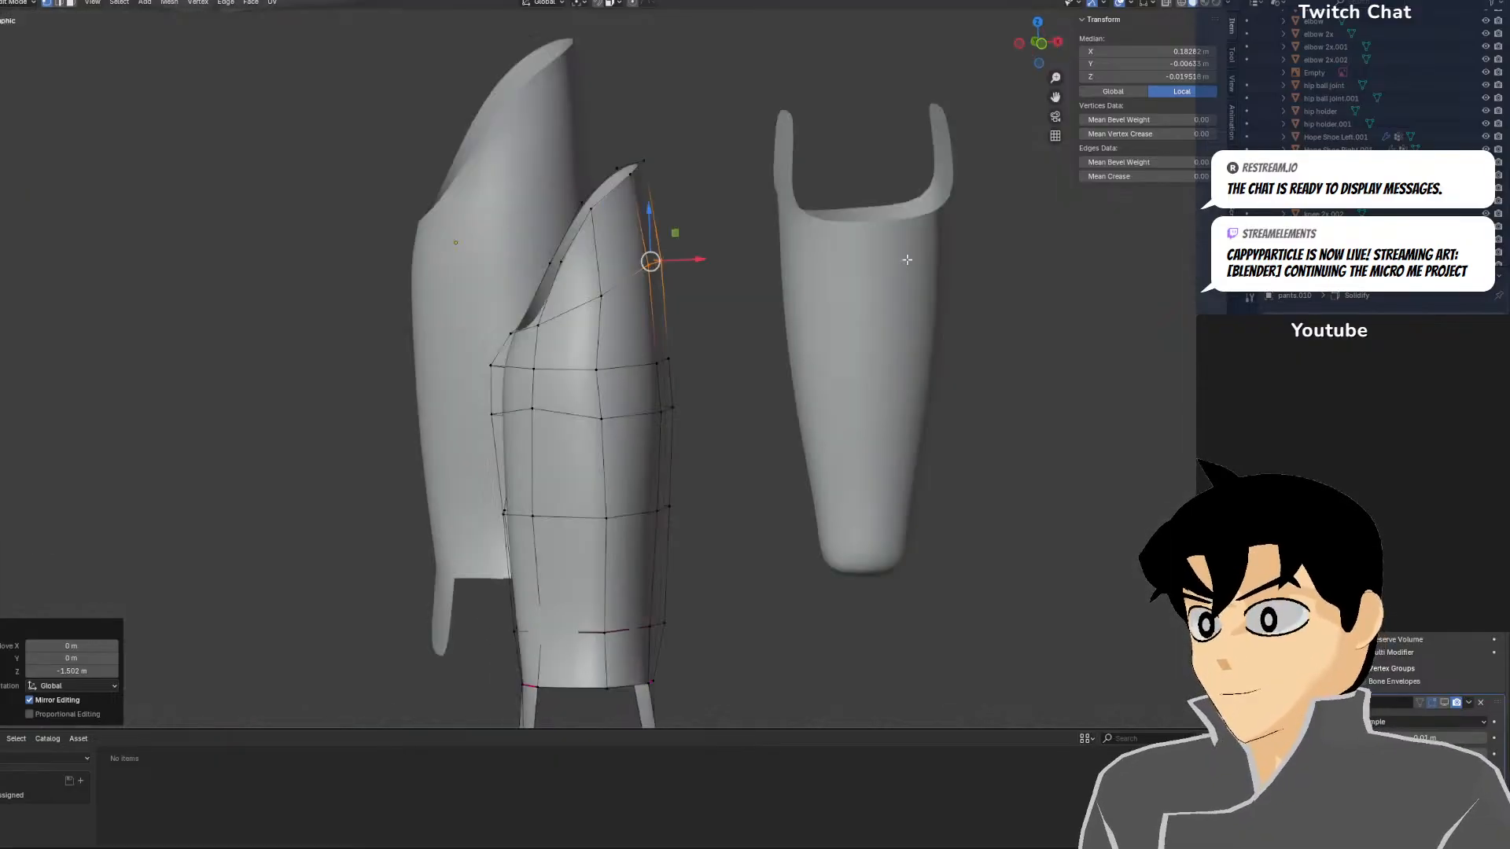
# Adjust two vertices on the opening's lower rim, moving the second about -0.08 m in X, 0.22 m in Y and -0.11 m in Z
pyautogui.moveTo(440, 236); pyautogui.dragTo(616, 331, button='middle')
pyautogui.scroll(3, 617, 330)
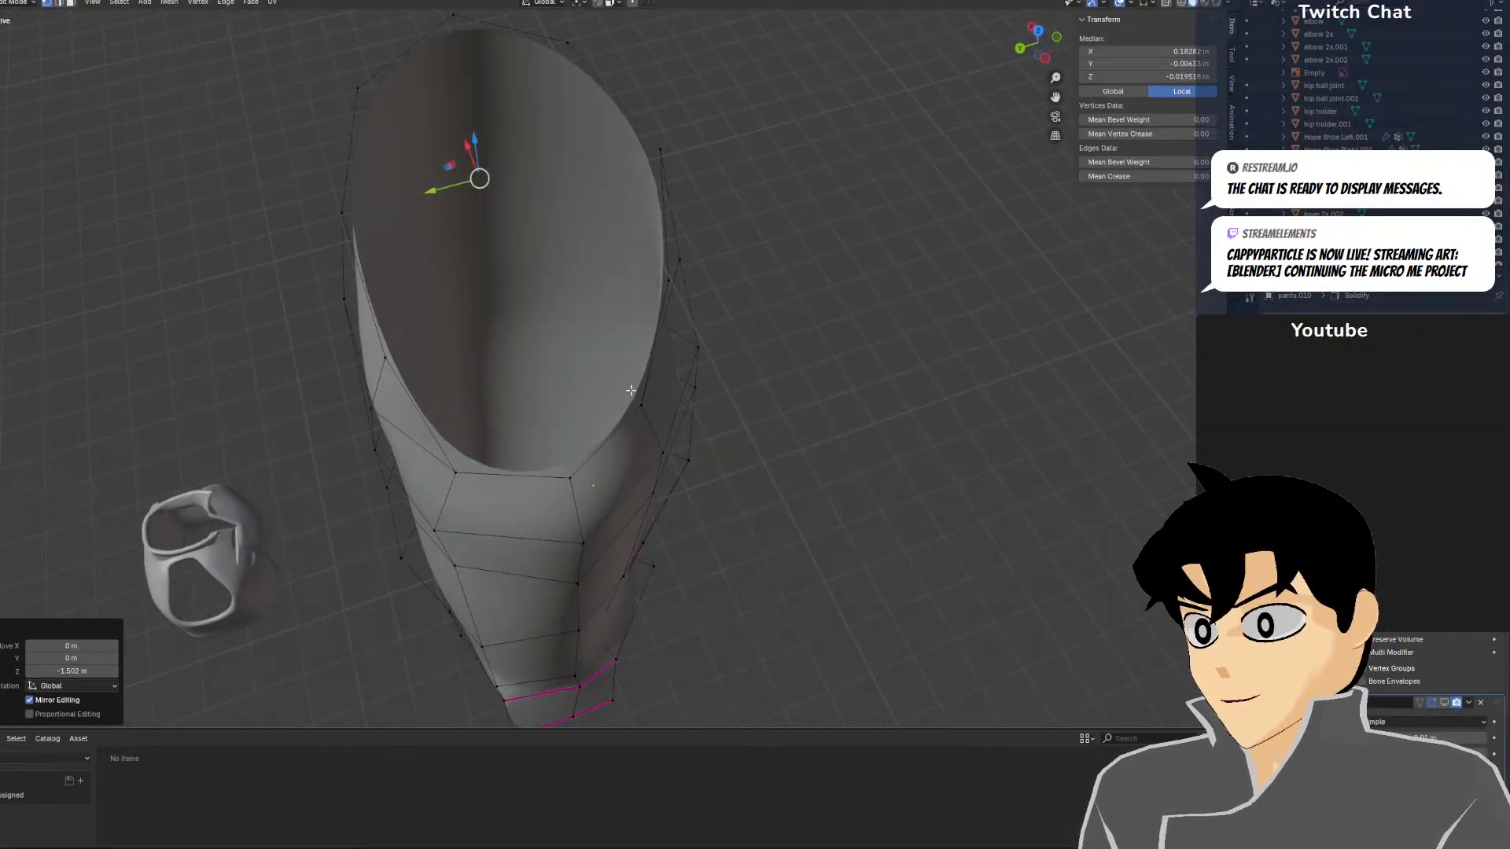
pyautogui.click(630, 387)
pyautogui.press('g')
pyautogui.click(653, 398)
pyautogui.click(477, 485)
pyautogui.press('g')
pyautogui.click(472, 485)
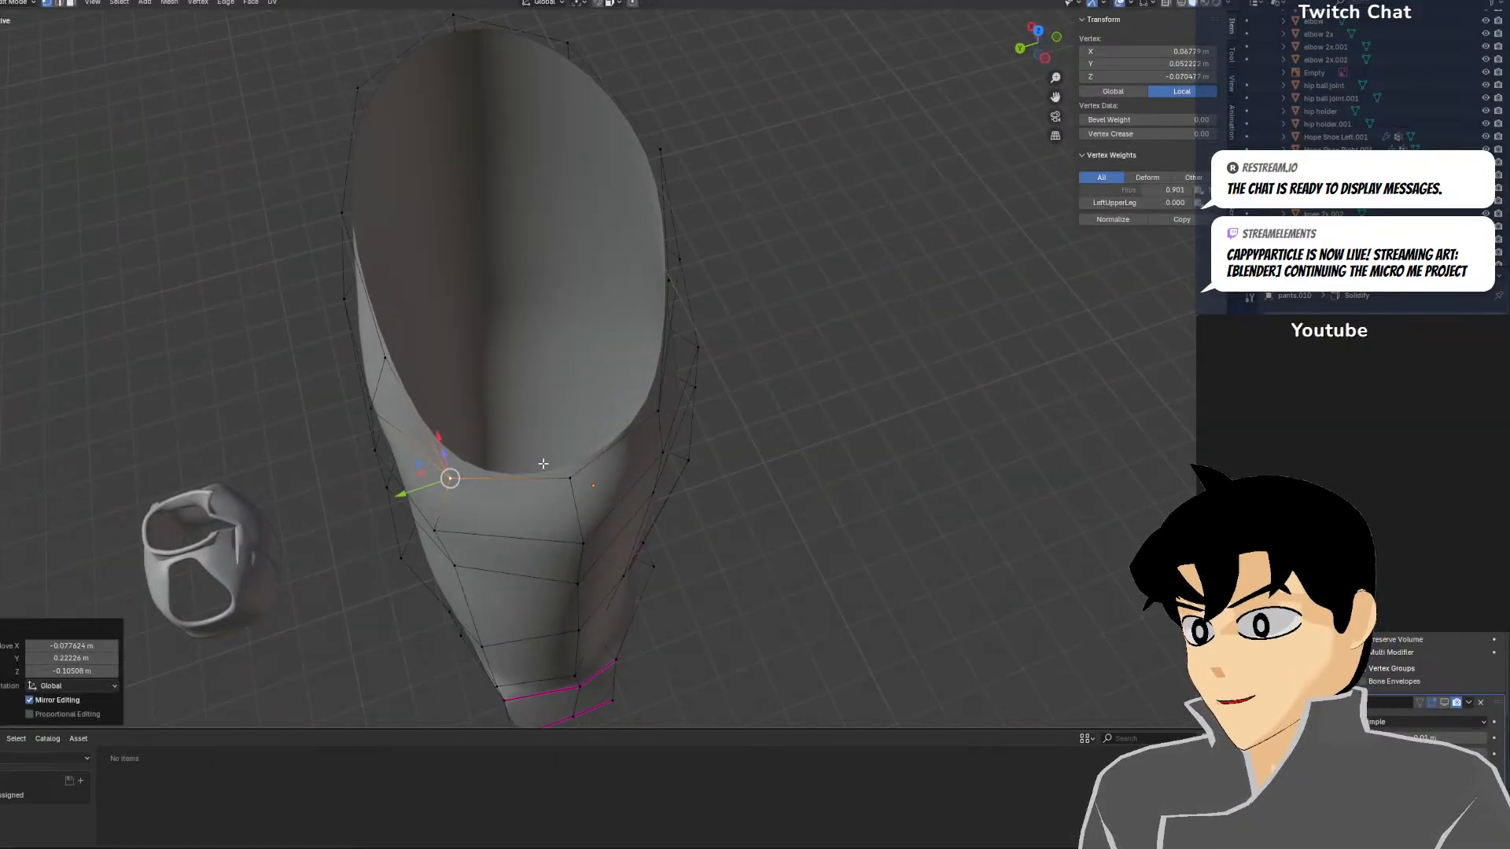
# Select the thigh shell's upper vertices from the side and scale them by 1.061 along Y
pyautogui.moveTo(543, 461); pyautogui.dragTo(434, 371, button='middle')
pyautogui.press('KP_1')
pyautogui.scroll(-4, 224, 372)
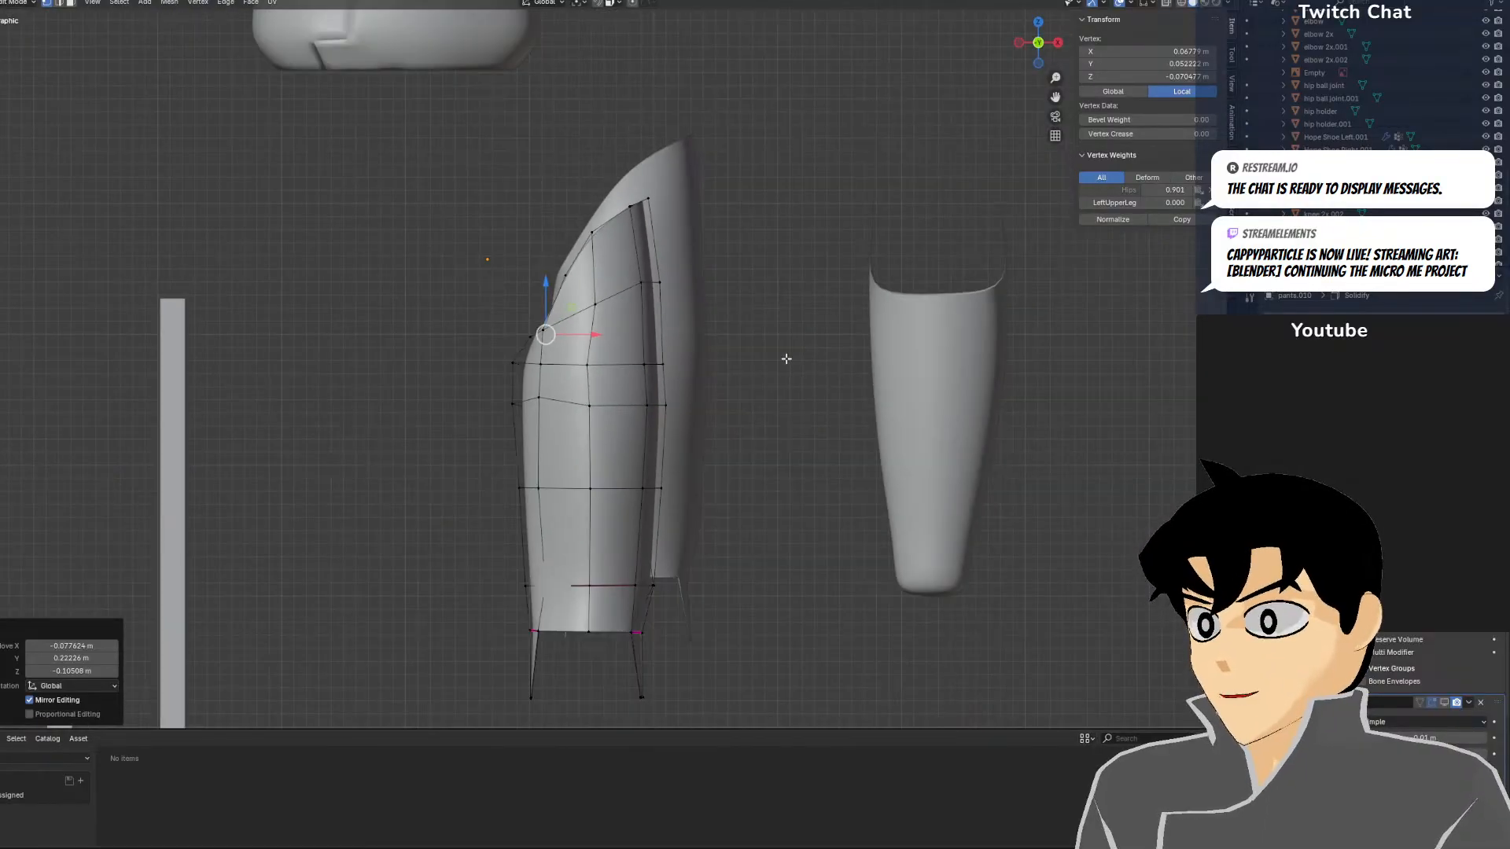
pyautogui.moveTo(785, 358); pyautogui.dragTo(641, 379, button='middle')
pyautogui.press('KP_3')
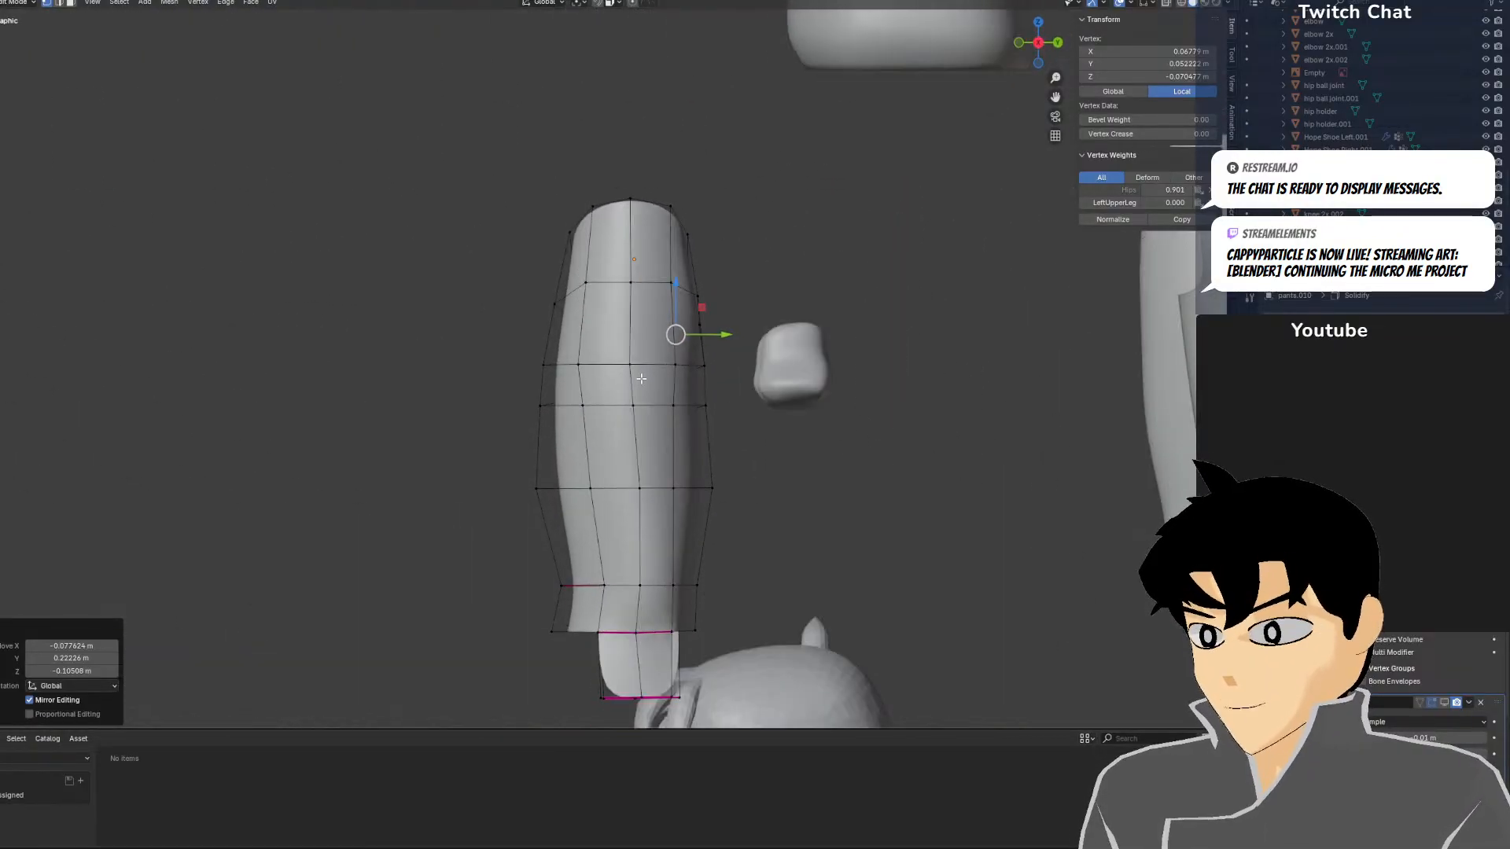
pyautogui.click(300, 234)
pyautogui.moveTo(493, 139); pyautogui.dragTo(786, 338)
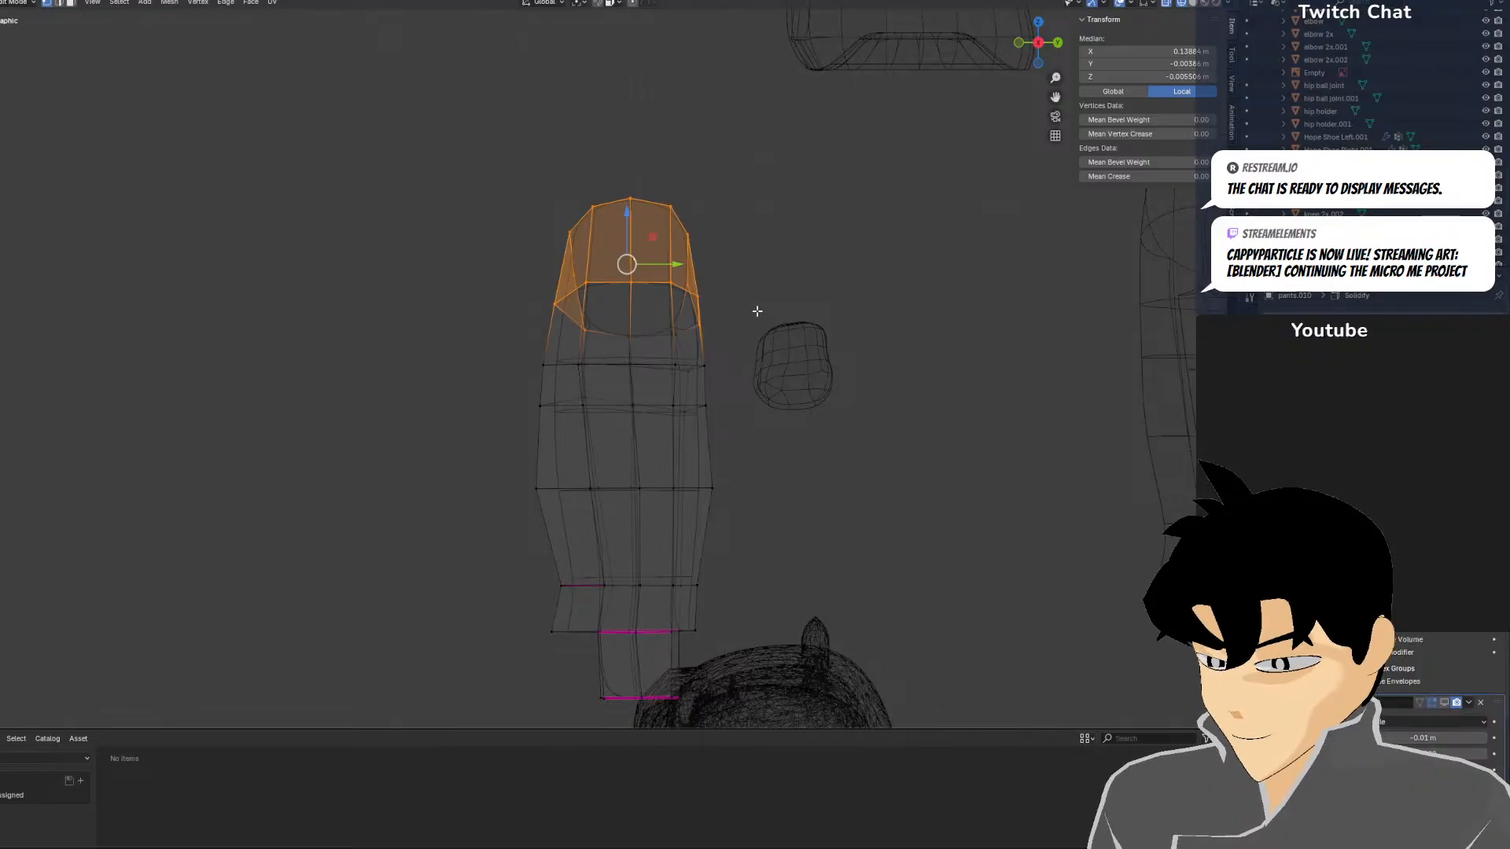
pyautogui.click(768, 304)
pyautogui.click(1078, 361)
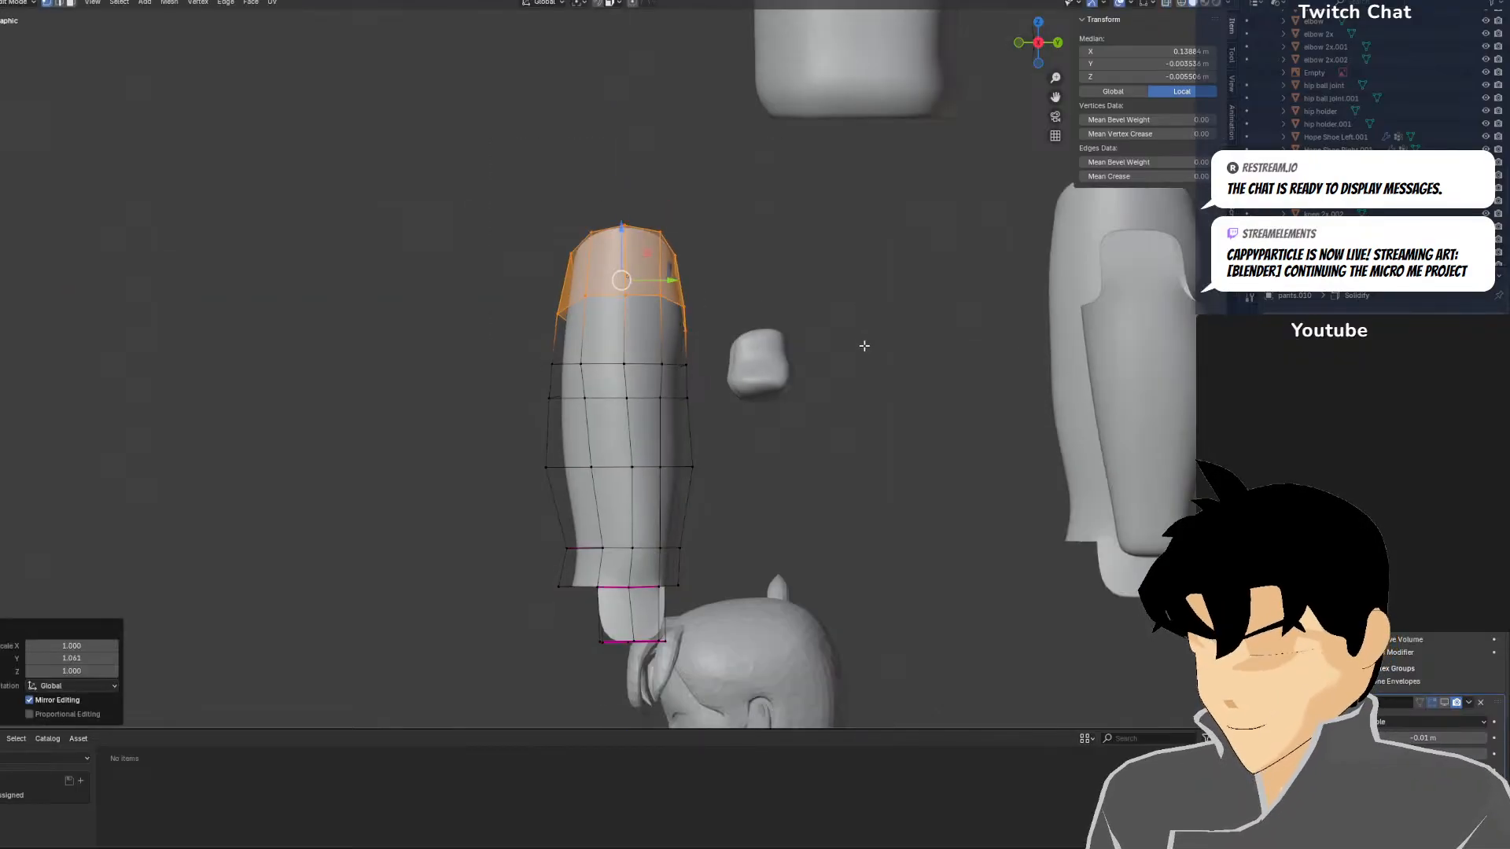
# Return to Object Mode and move the thigh shell 19.023 m in Y and 47.557 m in Z up to the pelvis
pyautogui.click(349, 92)
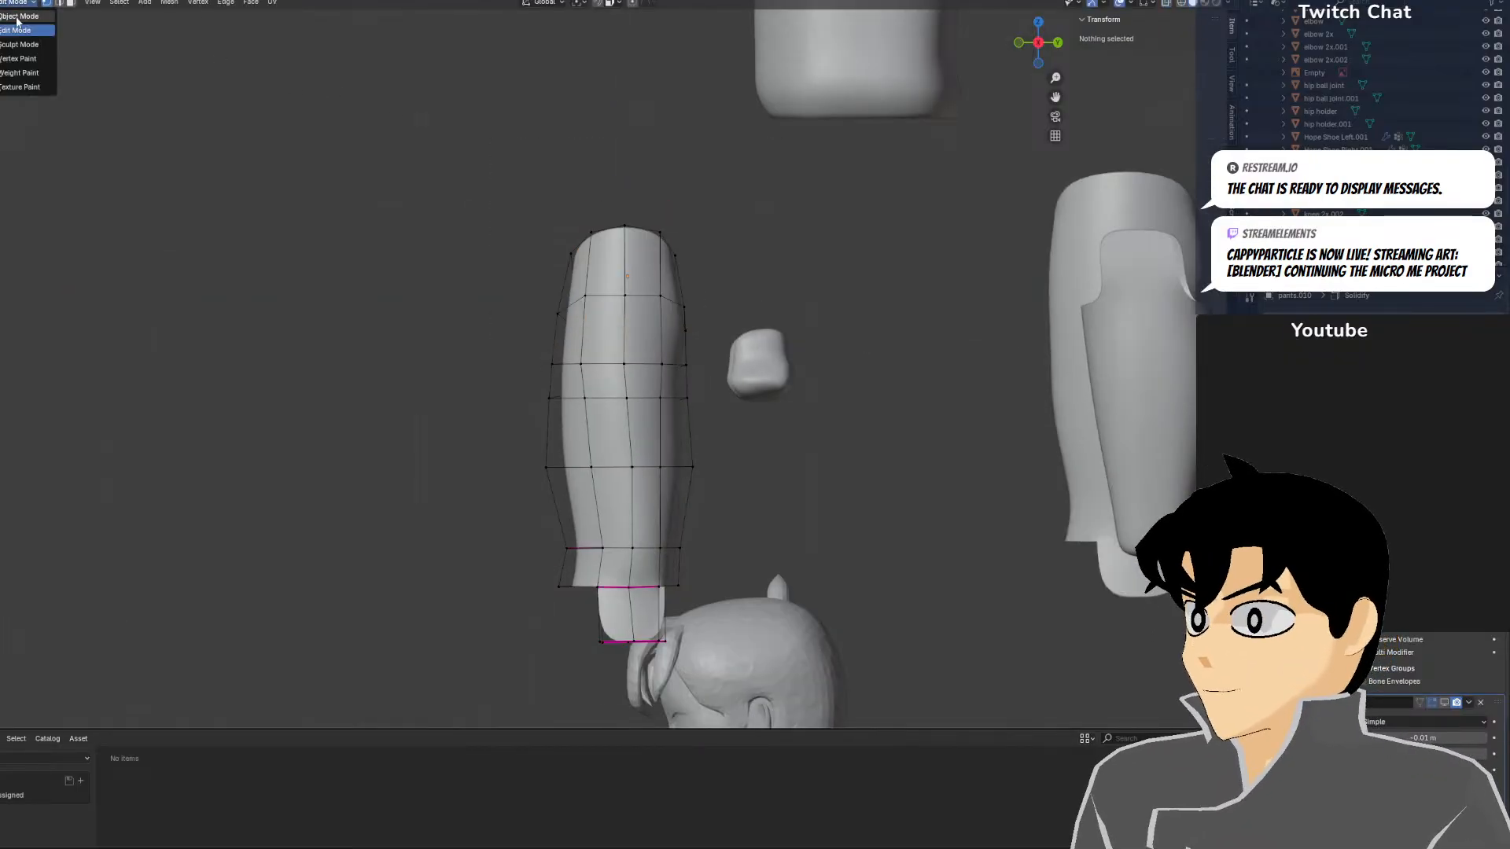
pyautogui.click(17, 16)
pyautogui.scroll(-5, 714, 306)
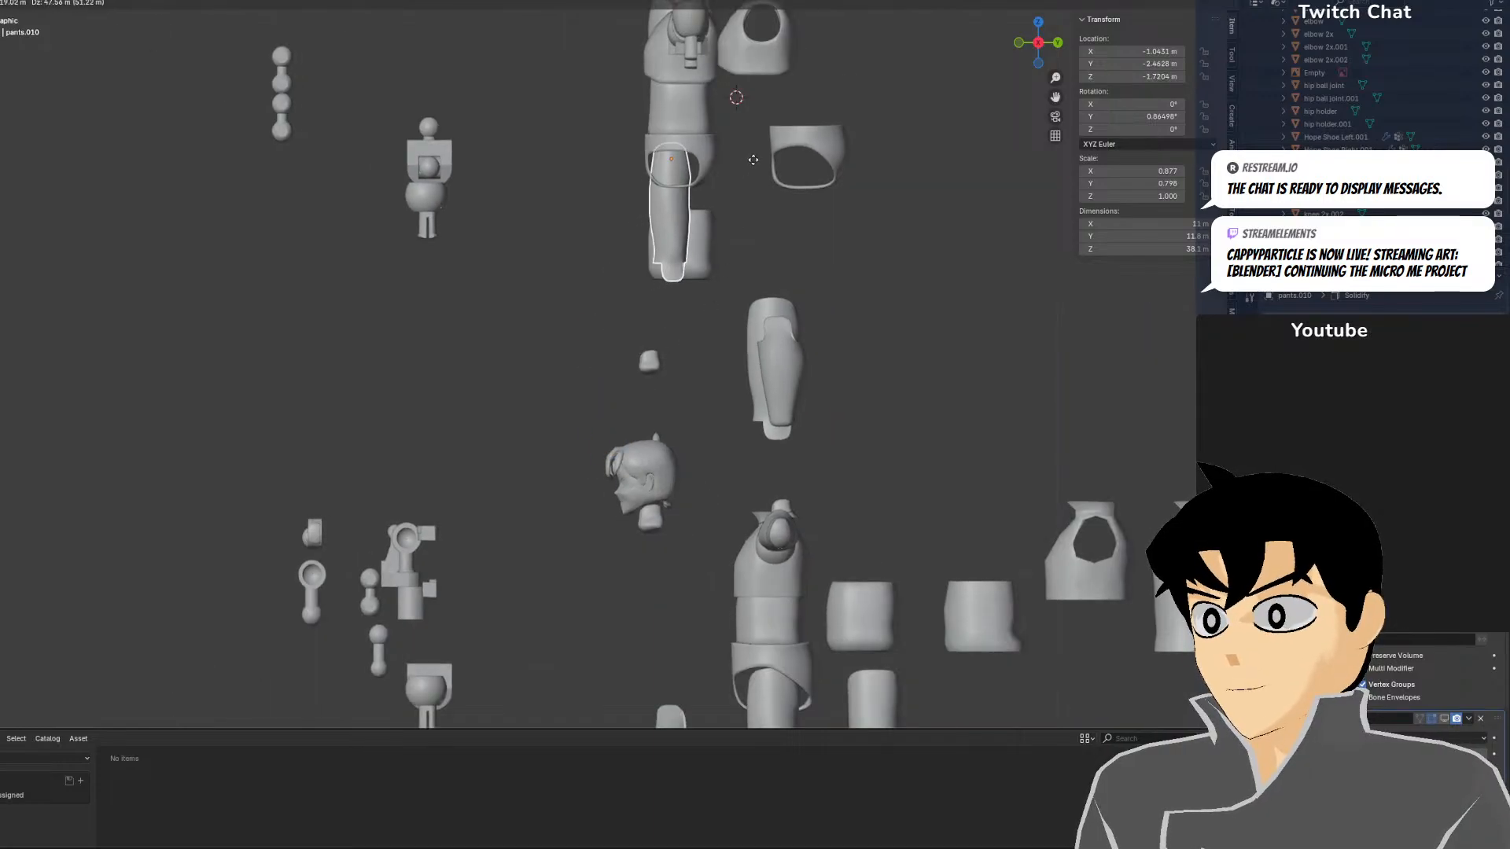
pyautogui.click(752, 160)
# Move the thigh shell about 21.07 m along X so it sits under the hip ball joint in the front view
pyautogui.moveTo(753, 160); pyautogui.dragTo(895, 242, button='middle')
pyautogui.press('KP_1')
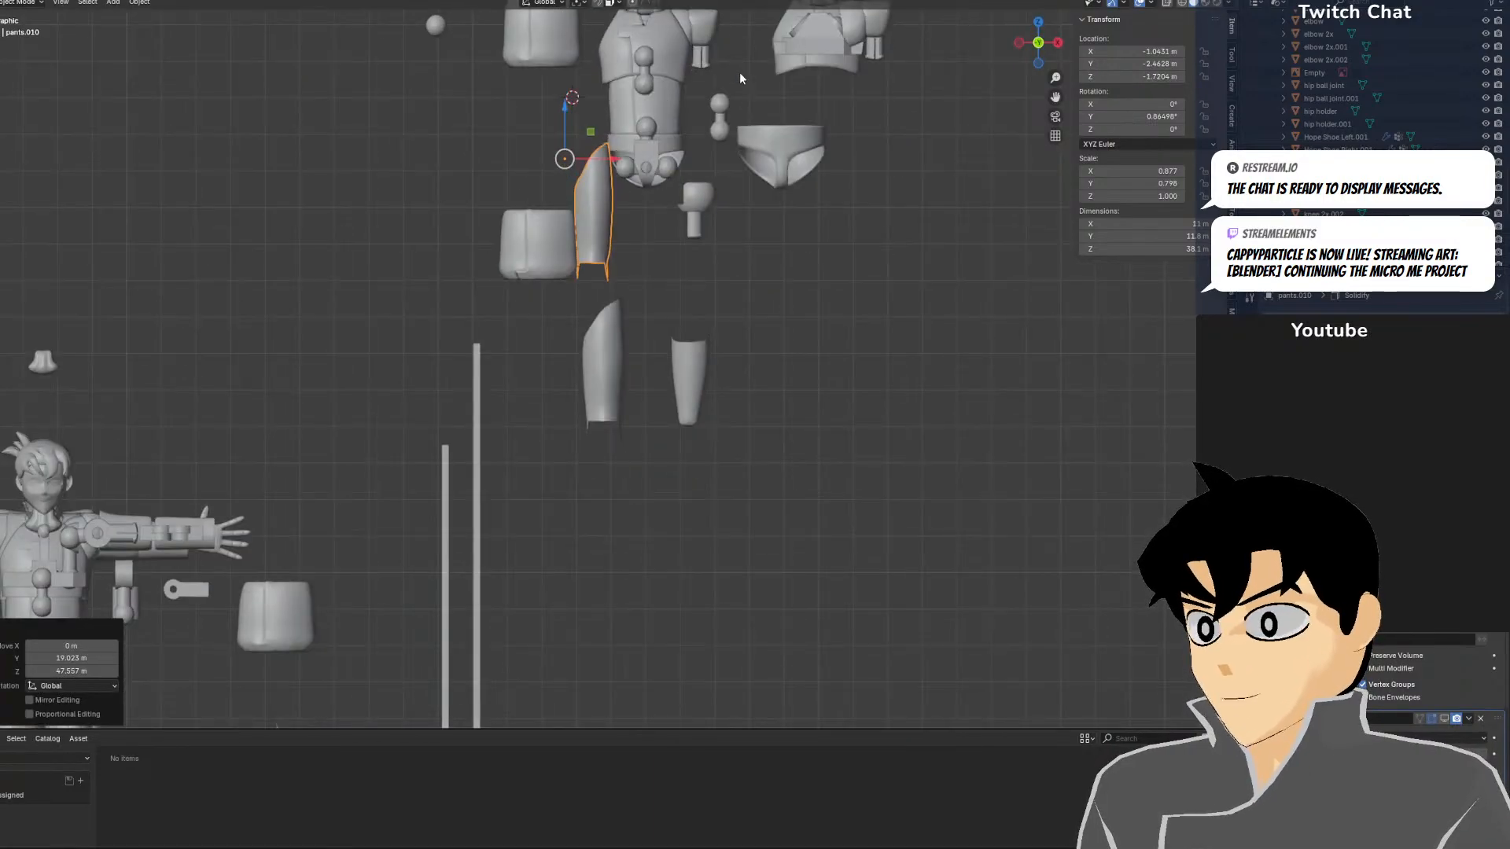
pyautogui.scroll(4, 739, 79)
pyautogui.press('g')
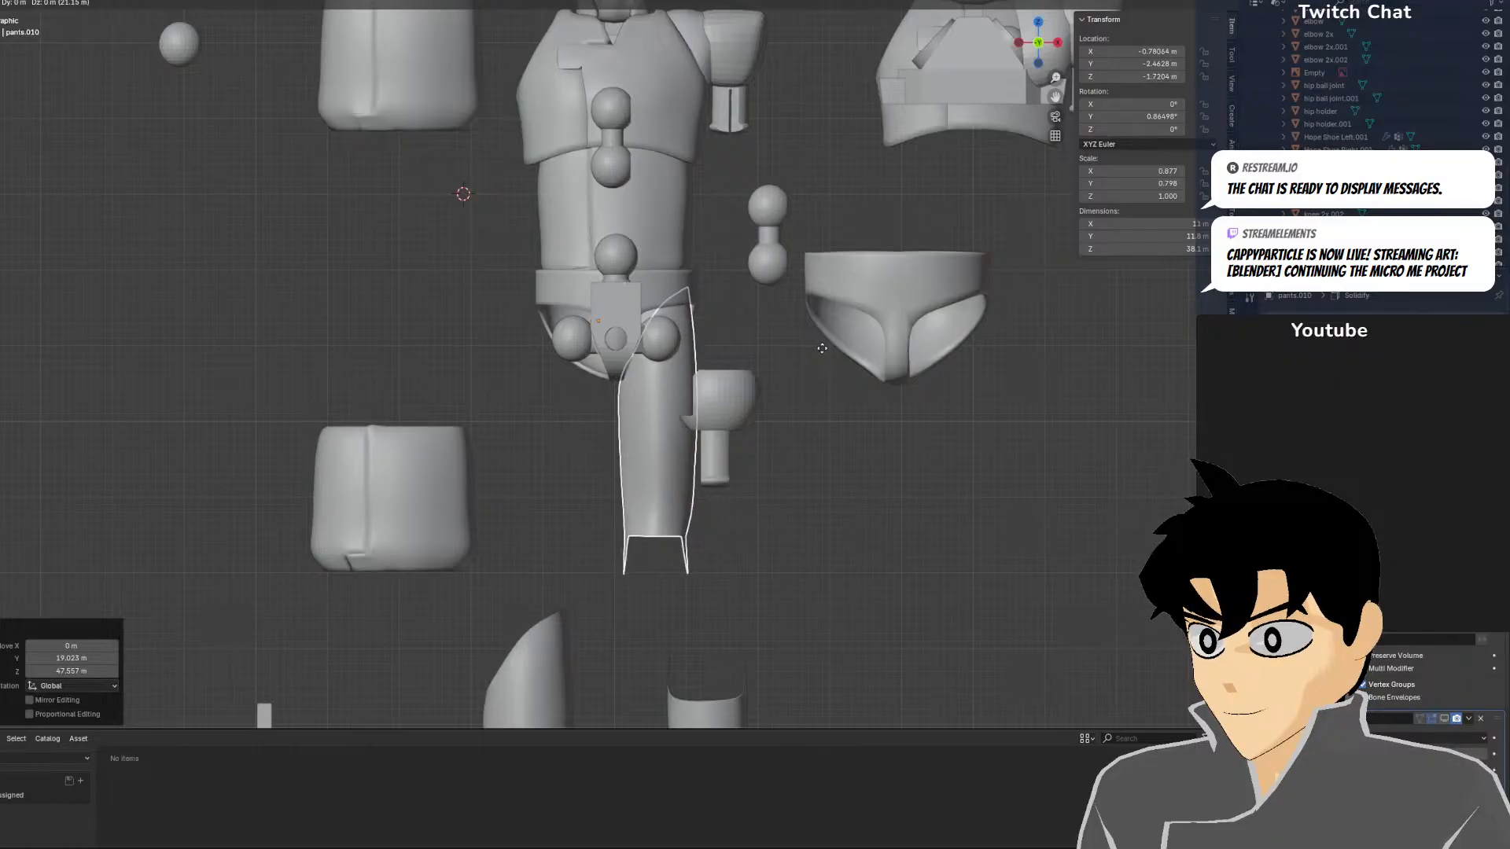
pyautogui.click(821, 349)
# Position the thigh shell within the pelvis's leg opening, moving it about 1.42 m and -0.74 m along Y
pyautogui.moveTo(821, 348); pyautogui.dragTo(706, 382, button='middle')
pyautogui.scroll(3, 706, 383)
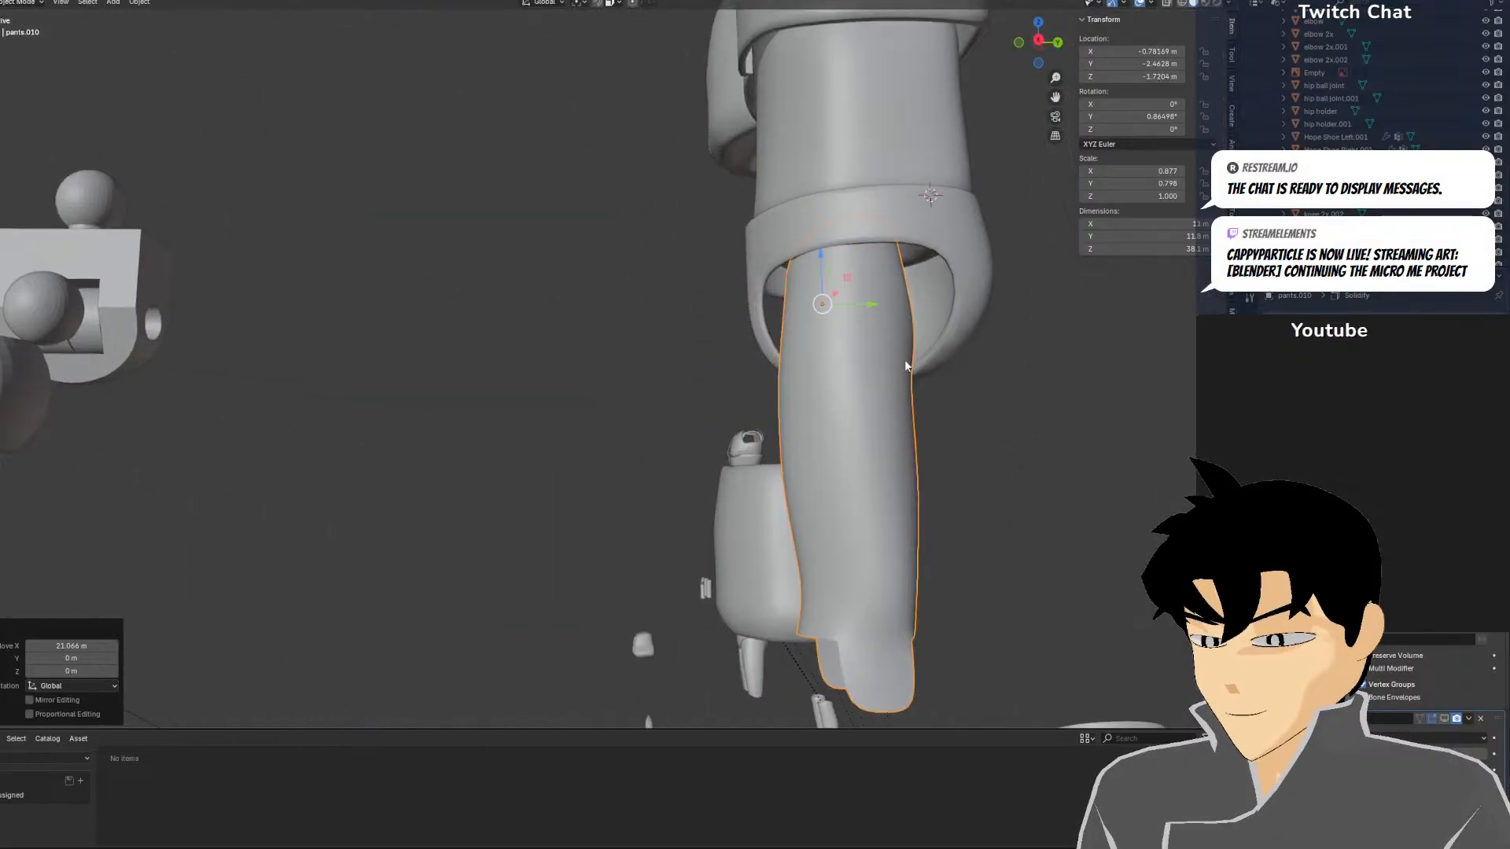
pyautogui.keyDown('shift'); pyautogui.moveTo(905, 360); pyautogui.dragTo(745, 347, button='middle'); pyautogui.keyUp('shift')
pyautogui.moveTo(743, 337); pyautogui.dragTo(763, 337)
pyautogui.moveTo(765, 338); pyautogui.dragTo(397, 465, button='middle')
pyautogui.press('KP_3')
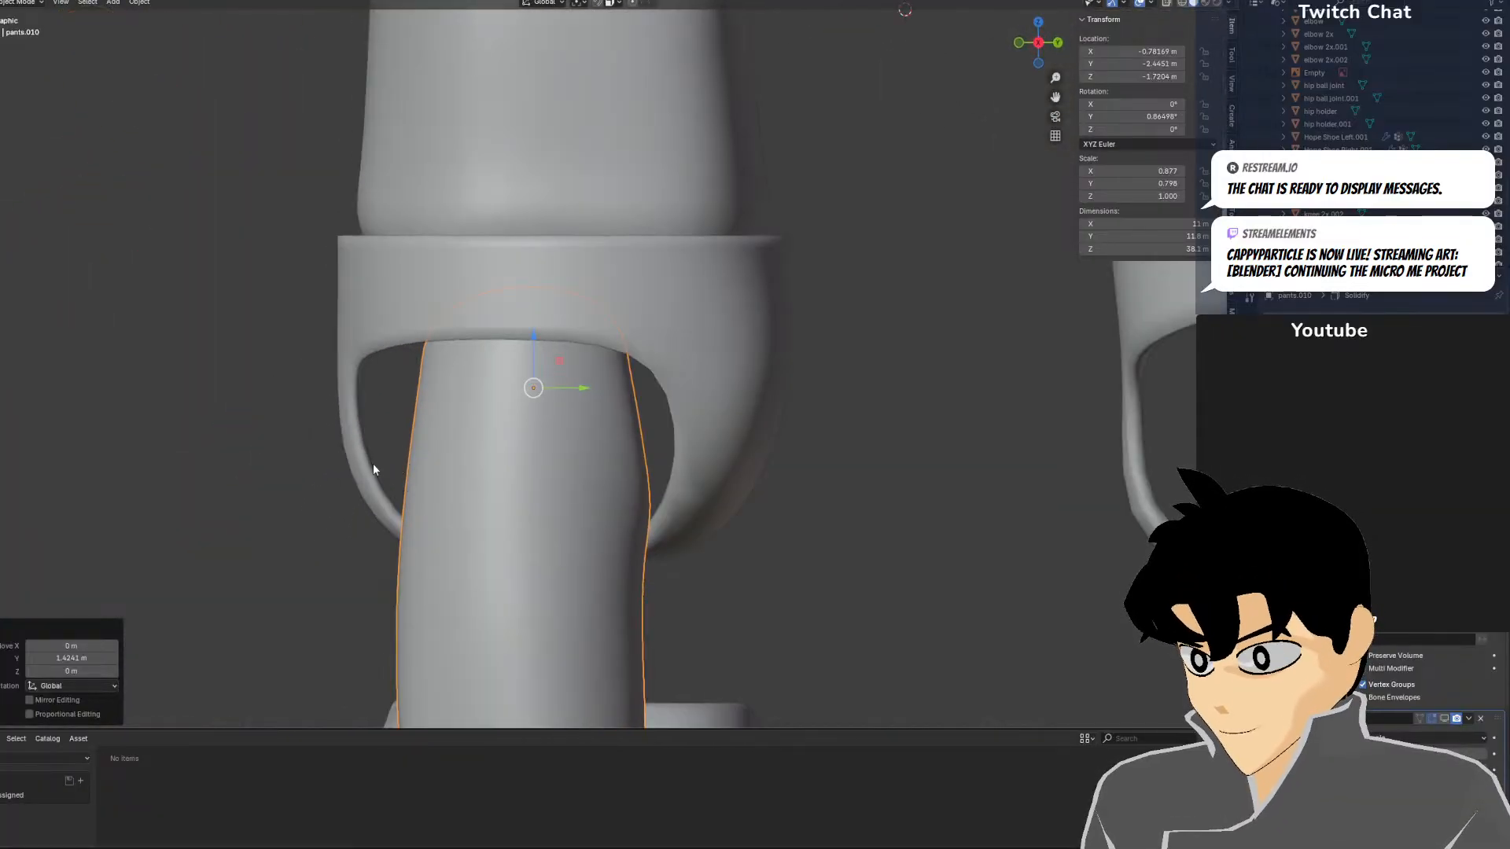
pyautogui.press('g')
pyautogui.press('y')
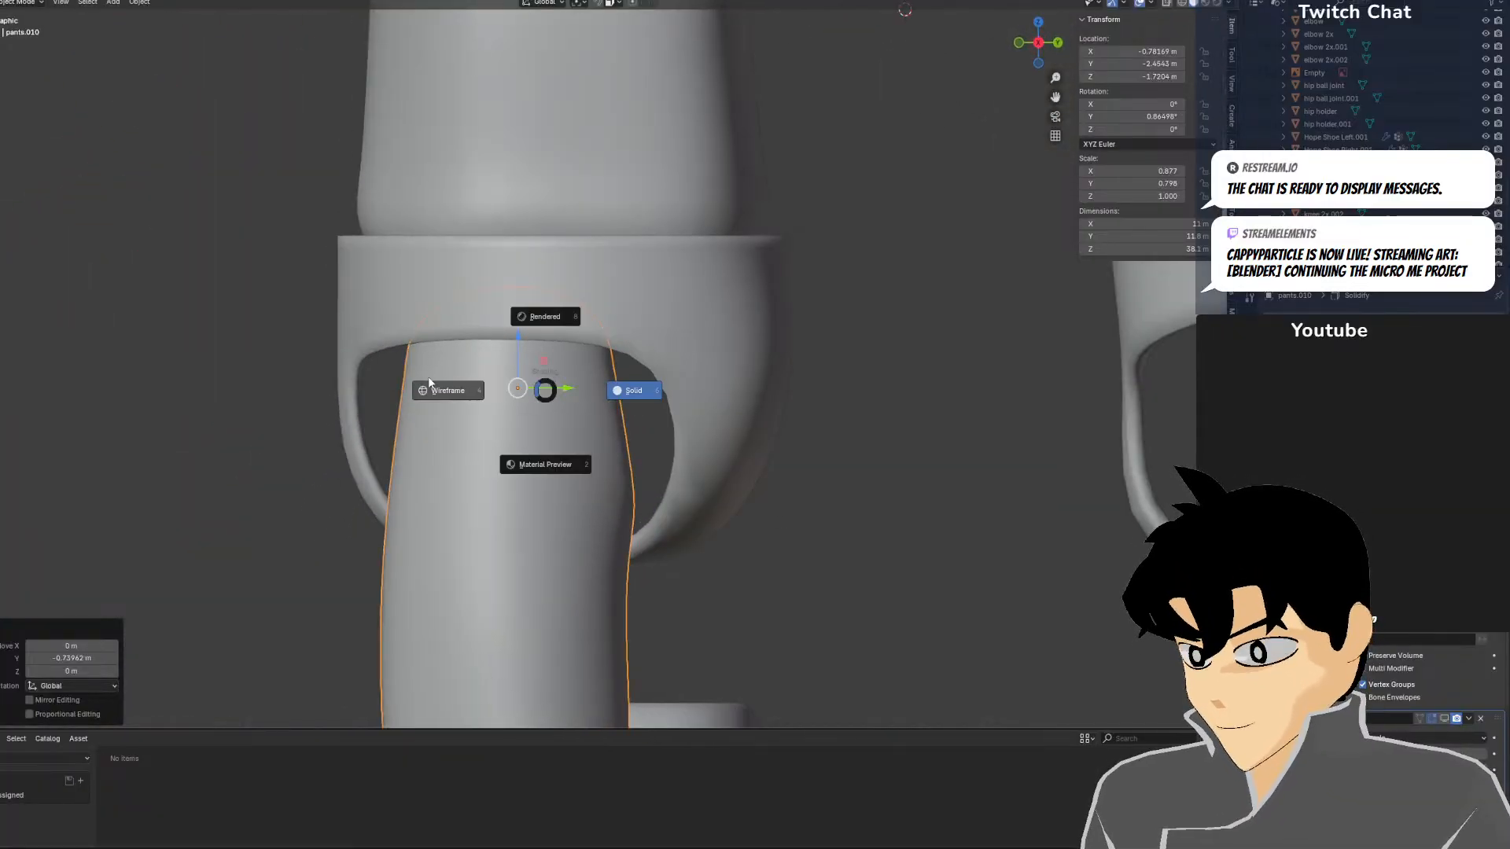
# Check the thigh shell against the hip joint in wireframe and rotate it 0.85° around the view's Z axis from the front
pyautogui.click(429, 383)
pyautogui.moveTo(426, 336); pyautogui.dragTo(599, 378, button='middle')
pyautogui.press('KP_1')
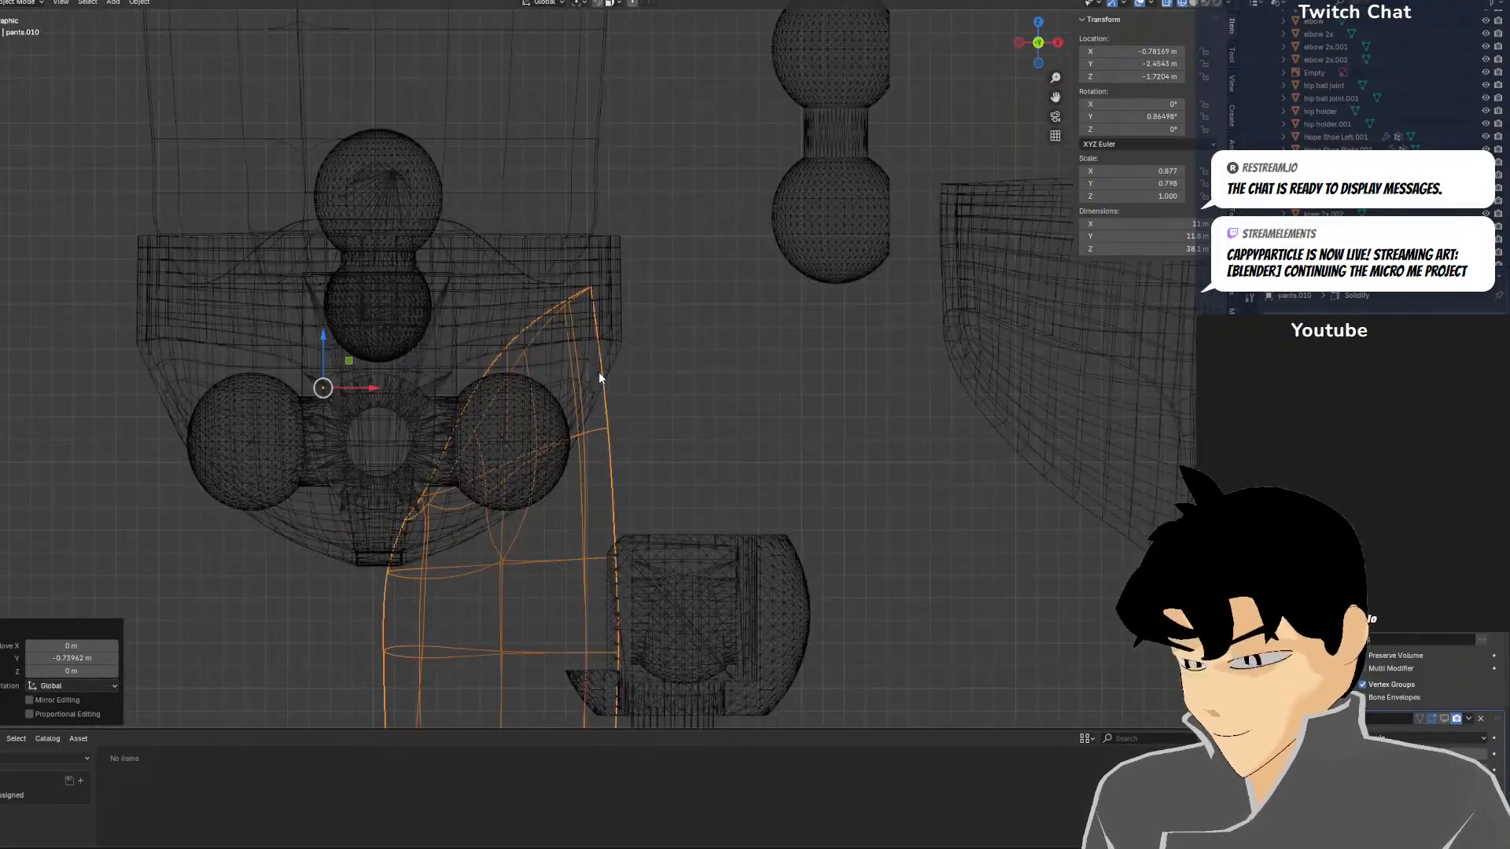
pyautogui.hotkey('shift', 'z')
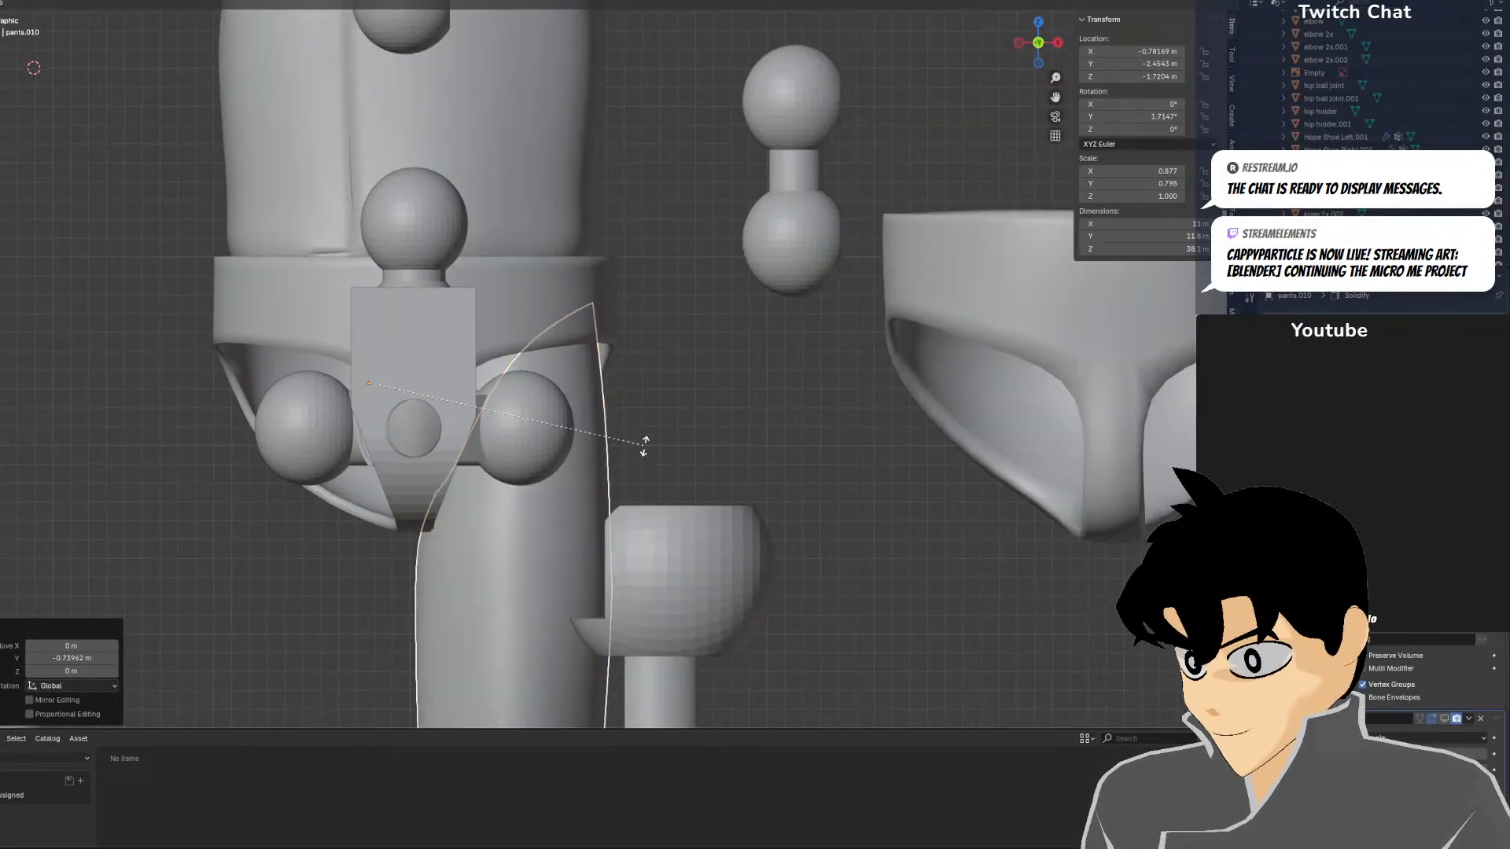
pyautogui.click(656, 431)
pyautogui.press('g')
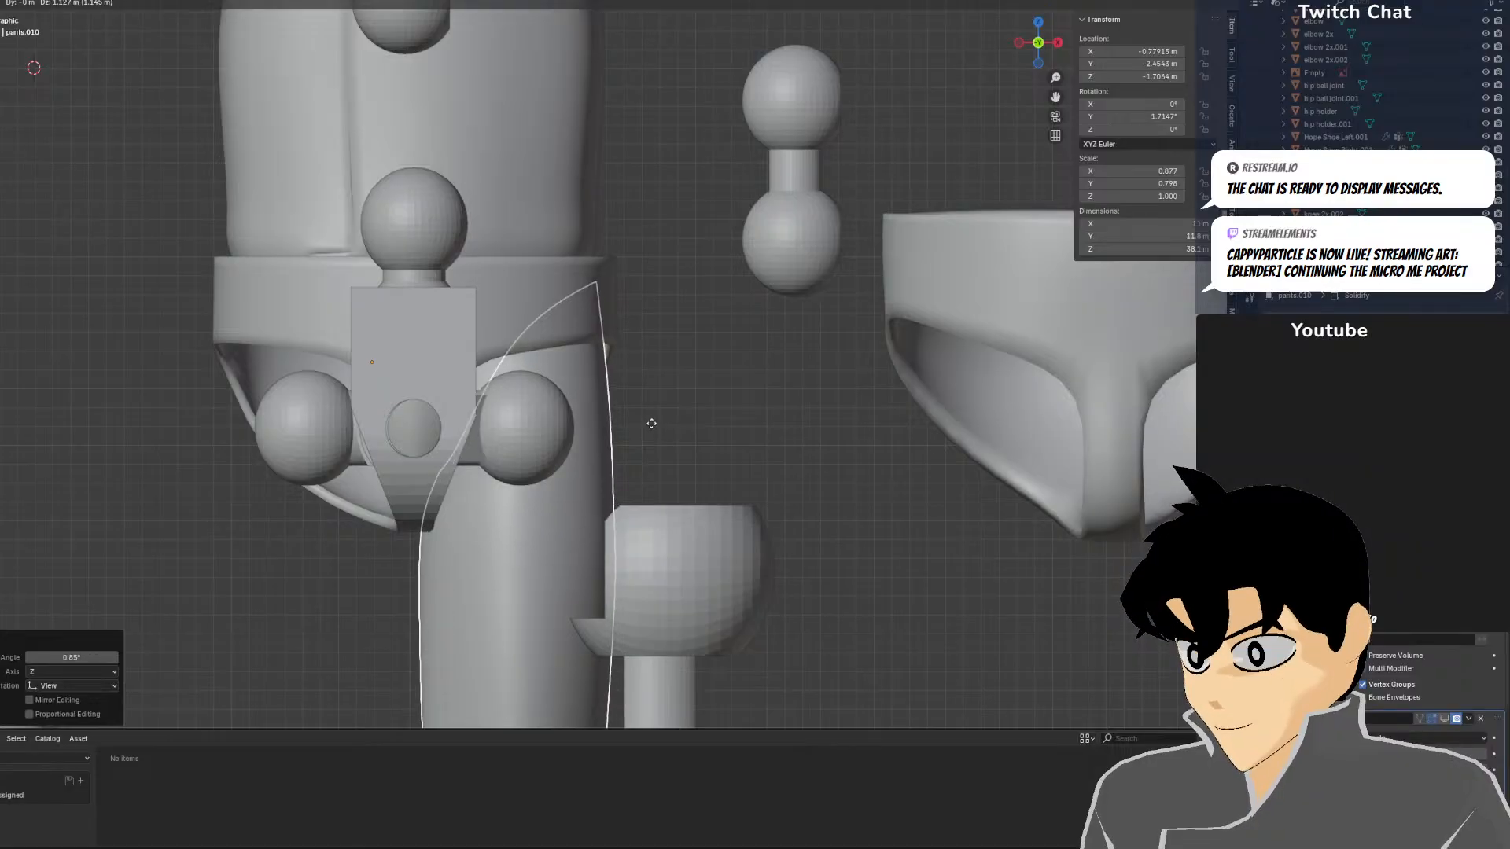
pyautogui.rightClick(651, 424)
# Scale the thigh shell by 1.106 along Y to fill more of the pelvis's leg opening
pyautogui.moveTo(653, 424); pyautogui.dragTo(559, 446, button='middle')
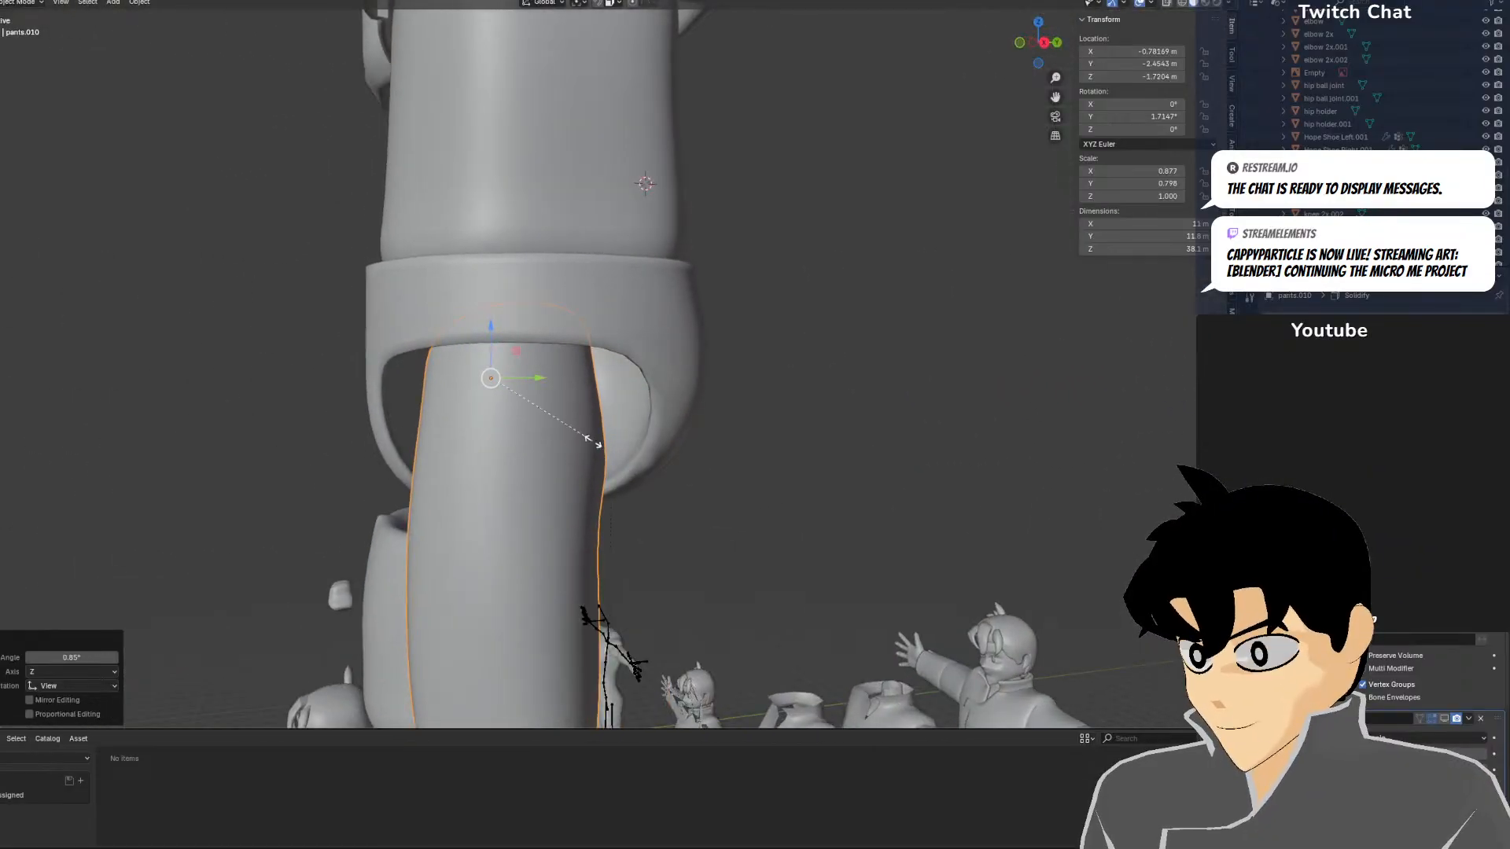
pyautogui.press('y')
pyautogui.click(609, 441)
pyautogui.scroll(-4, 616, 441)
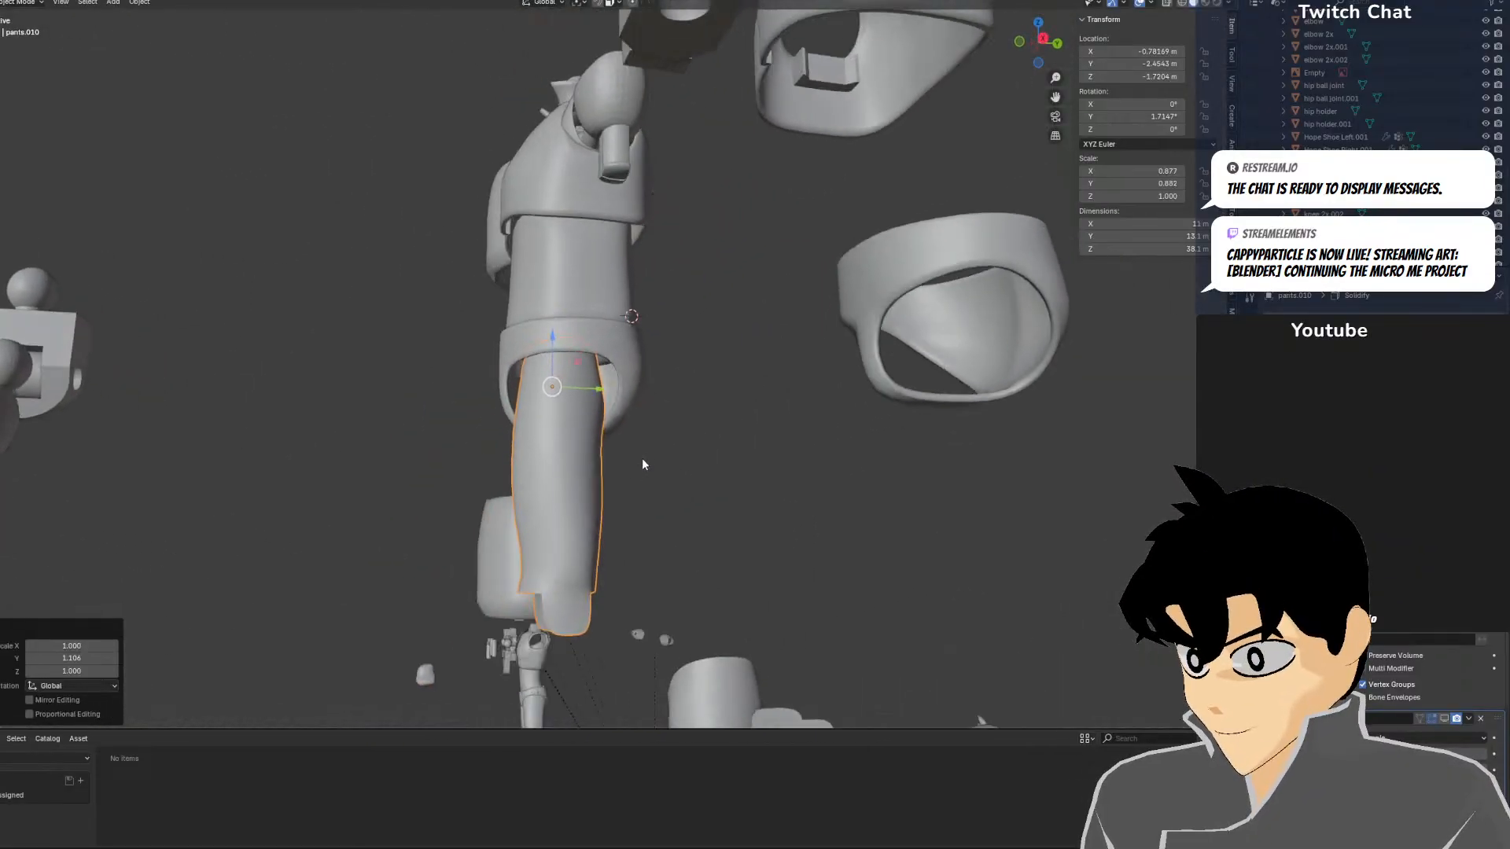
pyautogui.scroll(-2, 629, 441)
pyautogui.press('KP_3')
pyautogui.scroll(-4, 625, 432)
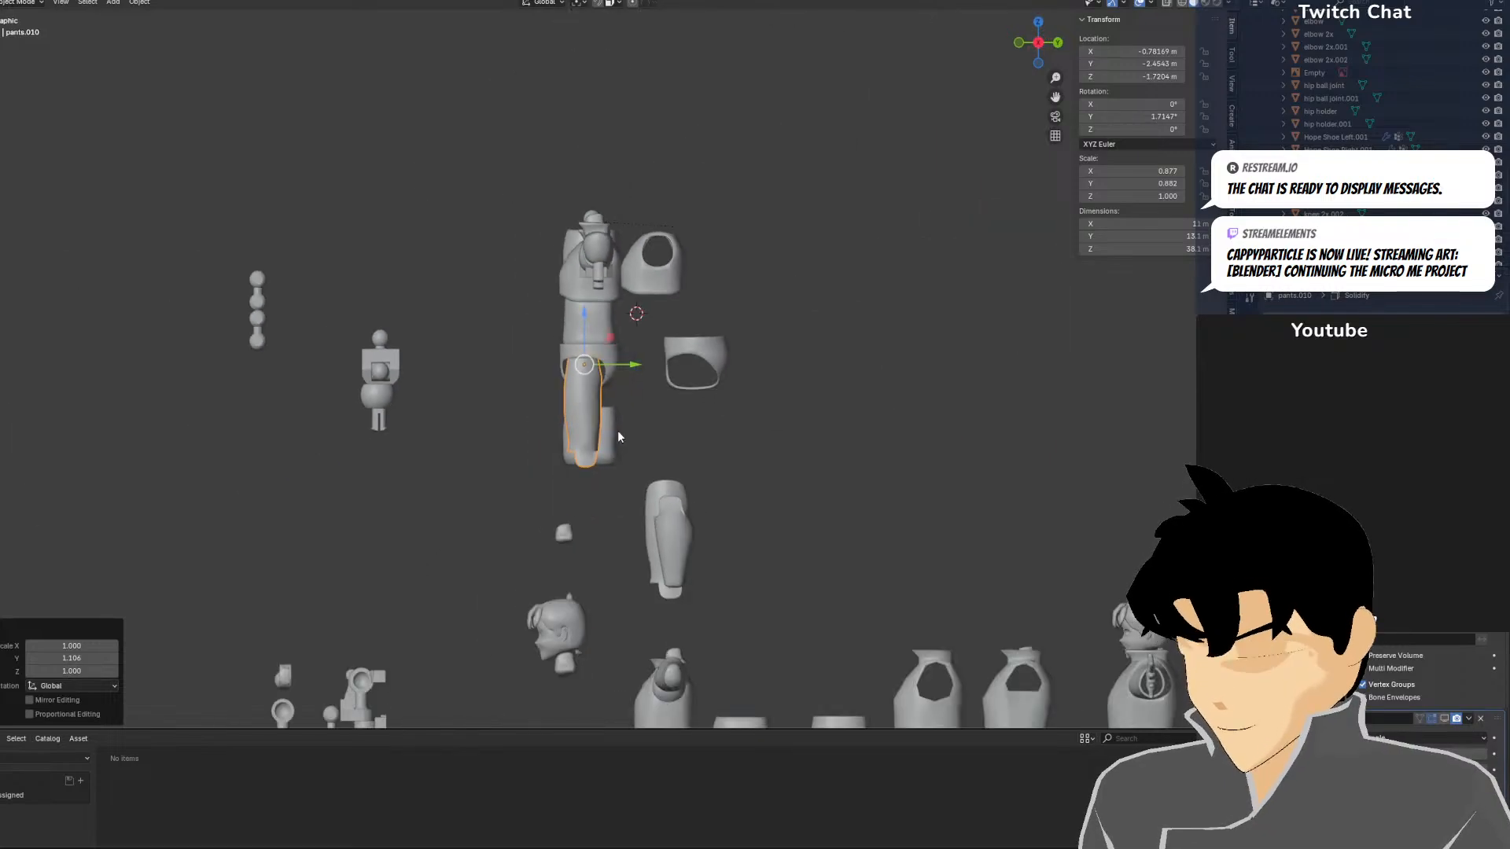
# Rotate the thigh shell by -1.96° around the view's Z axis in the front view
pyautogui.press('KP_1')
pyautogui.scroll(-2, 703, 407)
pyautogui.scroll(6, 692, 418)
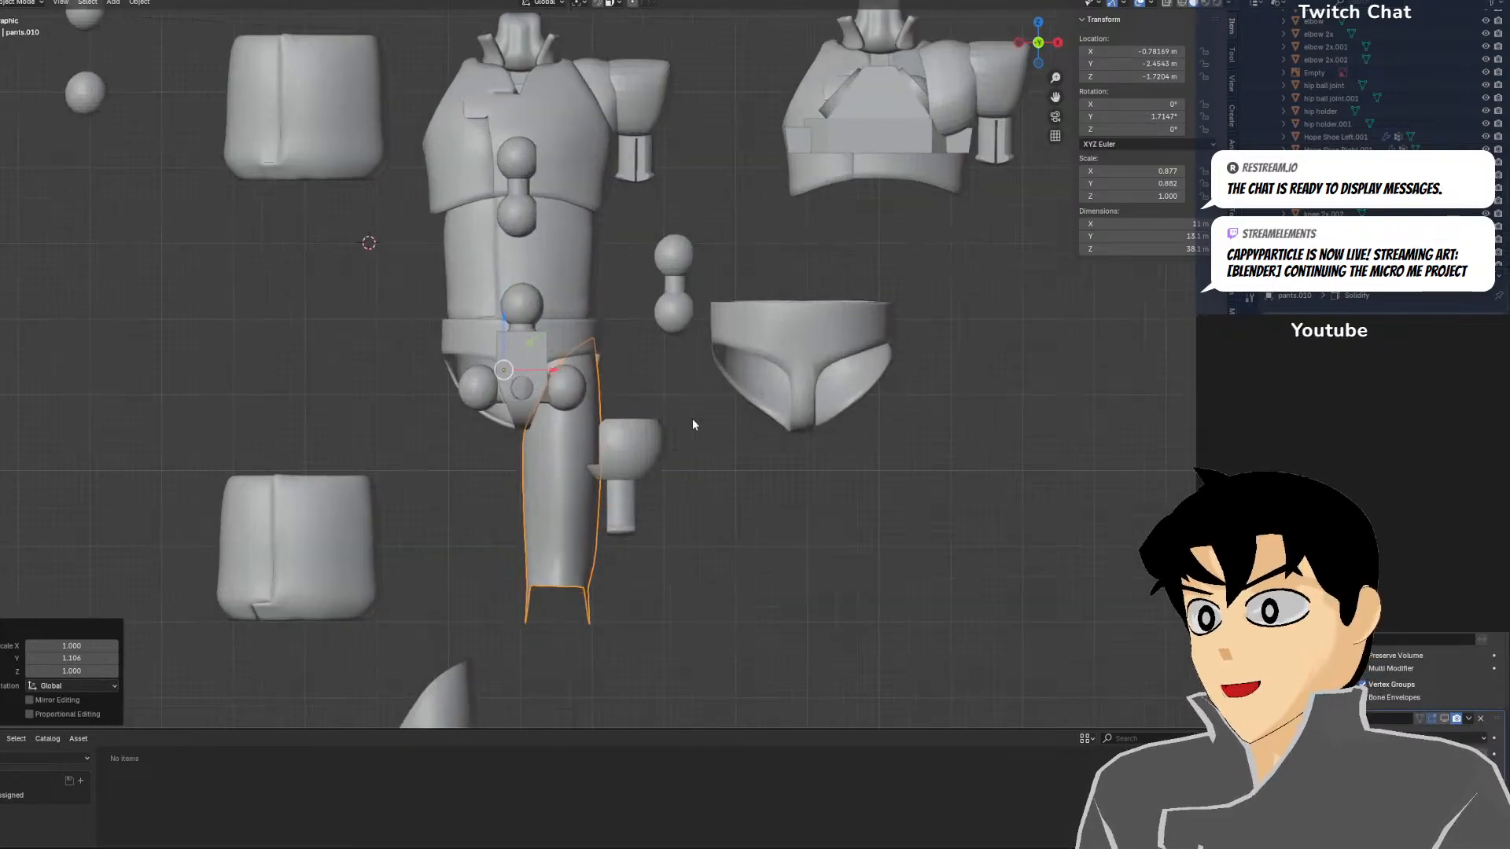
pyautogui.scroll(3, 692, 419)
pyautogui.scroll(-6, 645, 436)
pyautogui.scroll(4, 690, 293)
pyautogui.keyDown('shift'); pyautogui.moveTo(634, 446); pyautogui.dragTo(674, 428, button='middle'); pyautogui.keyUp('shift')
pyautogui.scroll(2, 836, 236)
pyautogui.press('r')
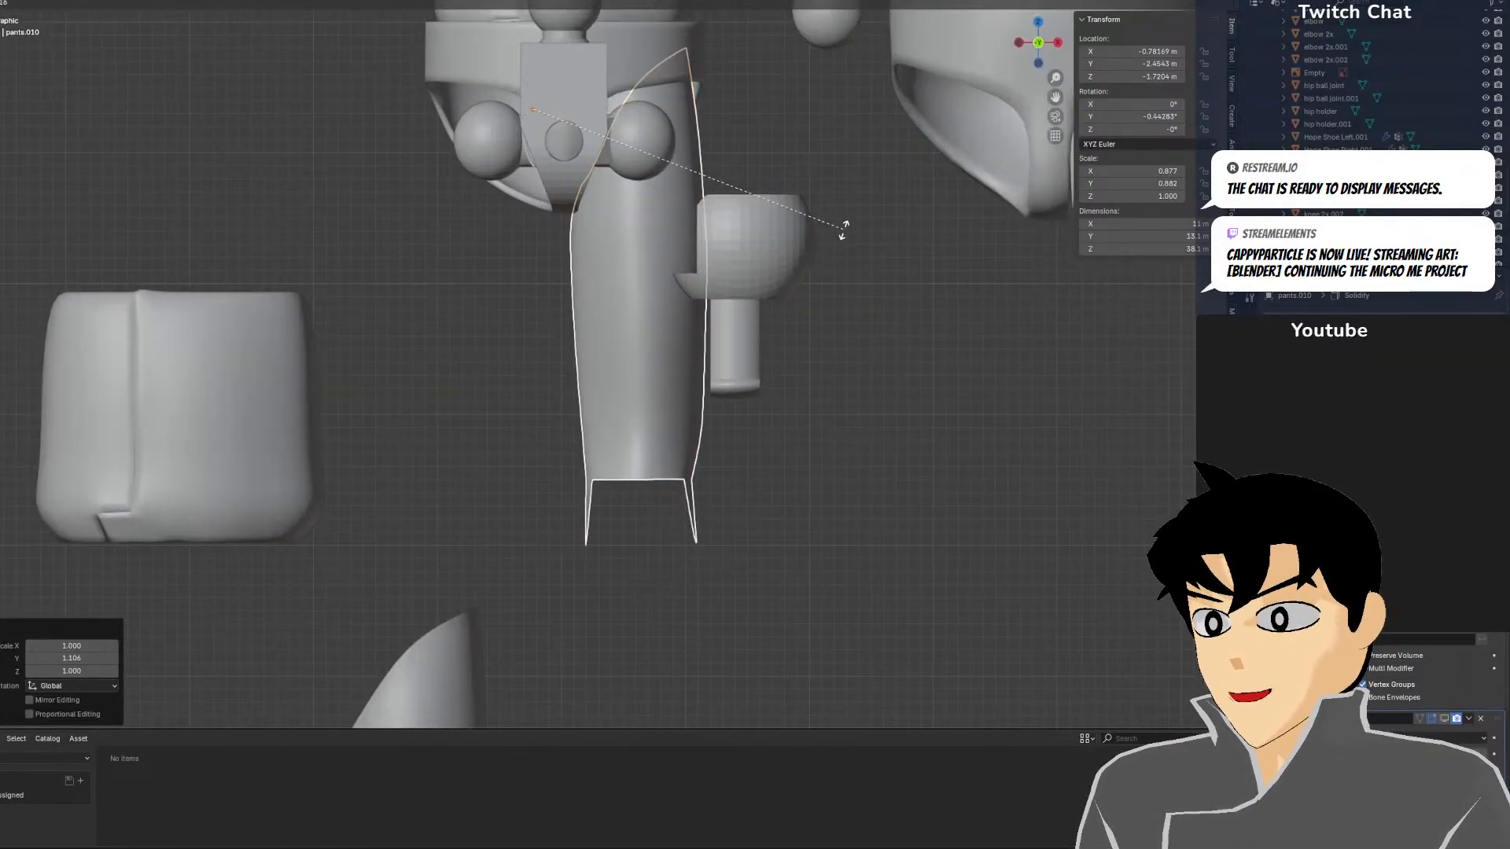
pyautogui.click(840, 245)
pyautogui.click(752, 266)
pyautogui.press('z')
pyautogui.scroll(-4, 886, 368)
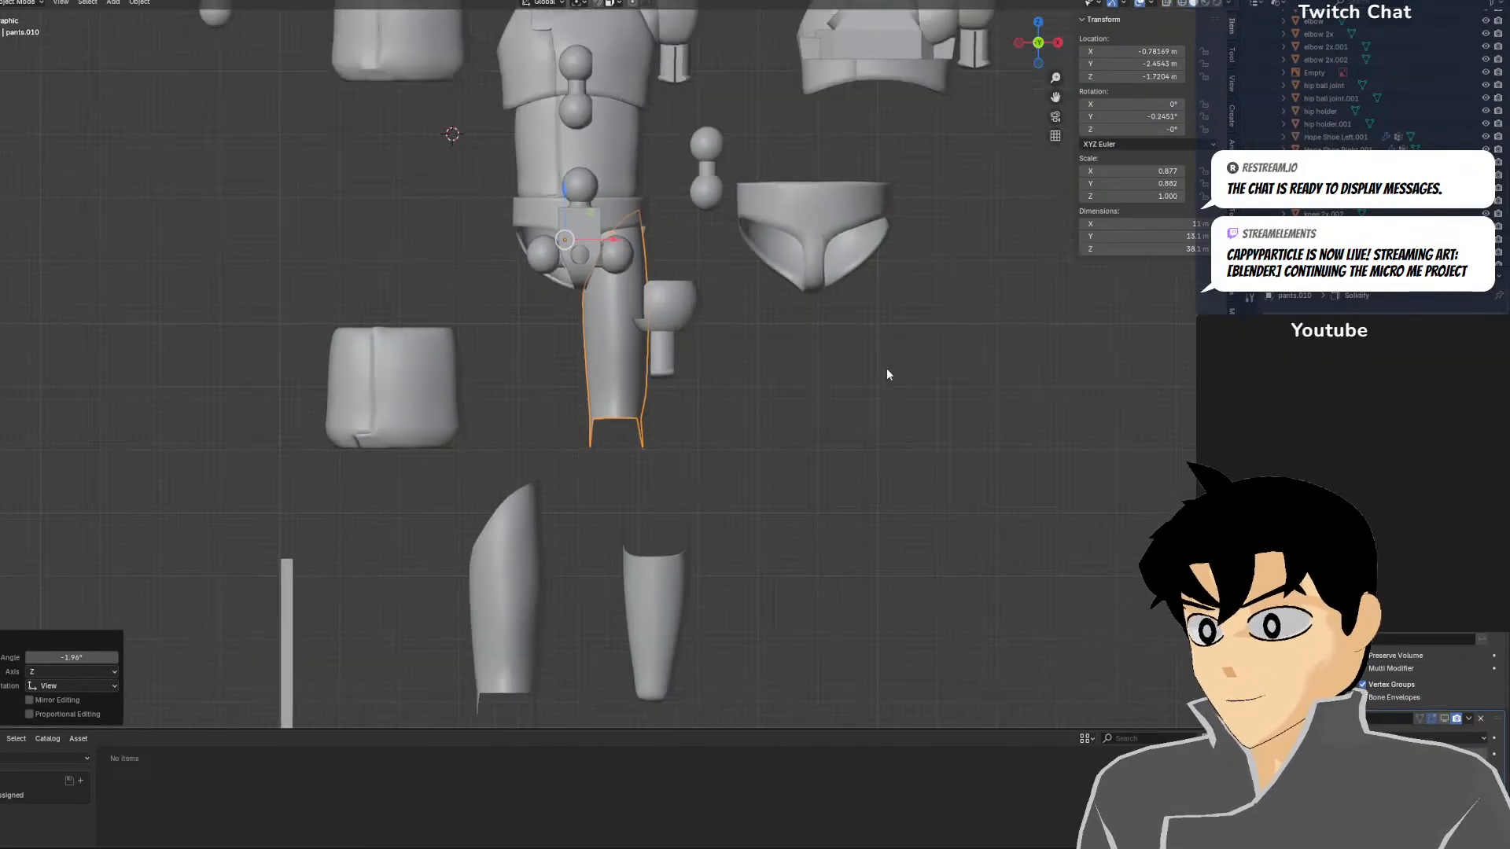
pyautogui.scroll(4, 872, 374)
pyautogui.scroll(-6, 777, 335)
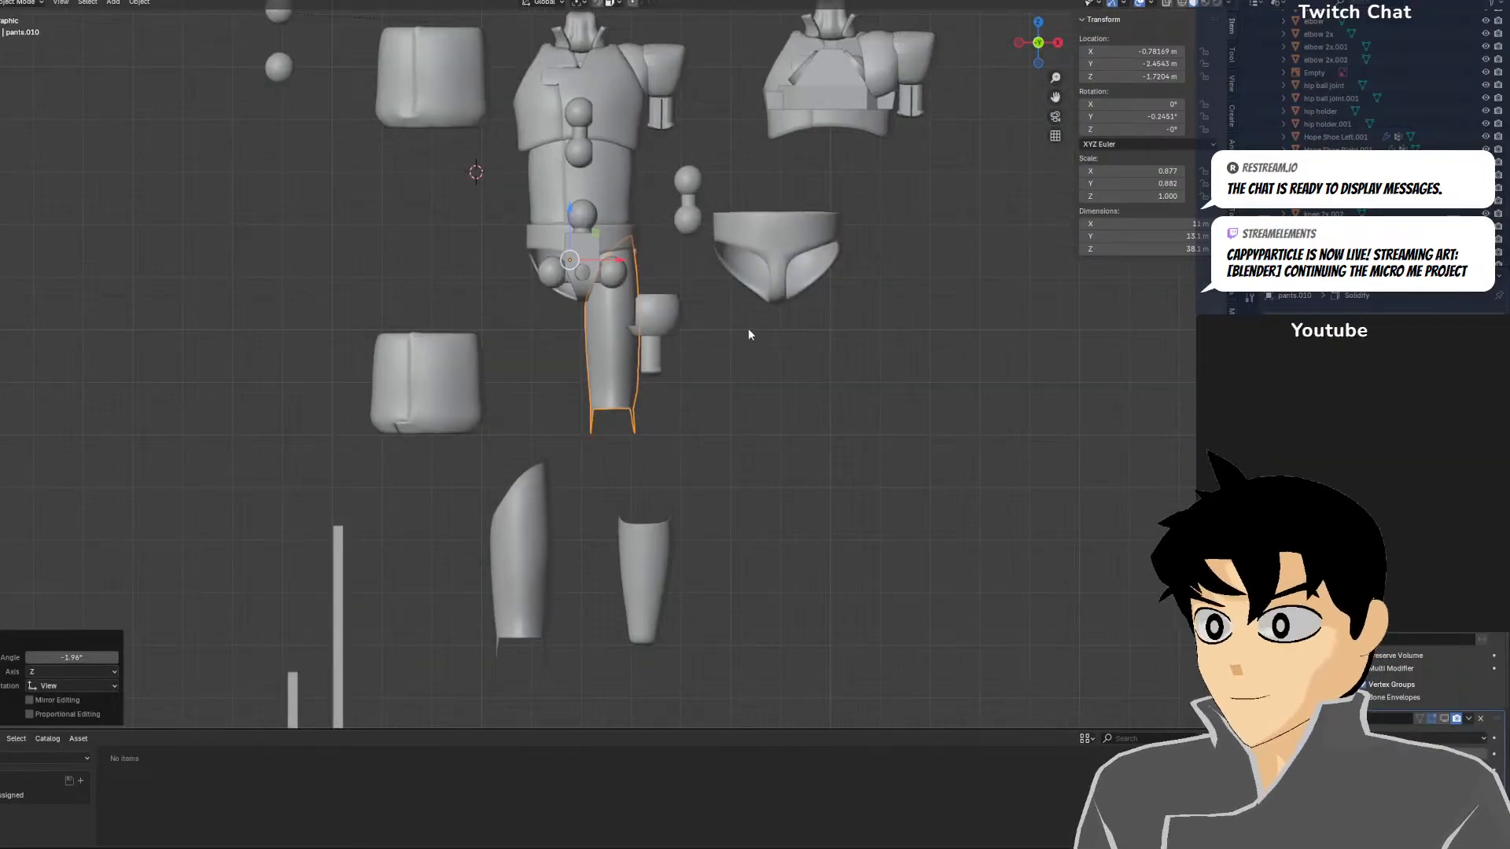
pyautogui.moveTo(748, 328); pyautogui.dragTo(496, 512, button='middle')
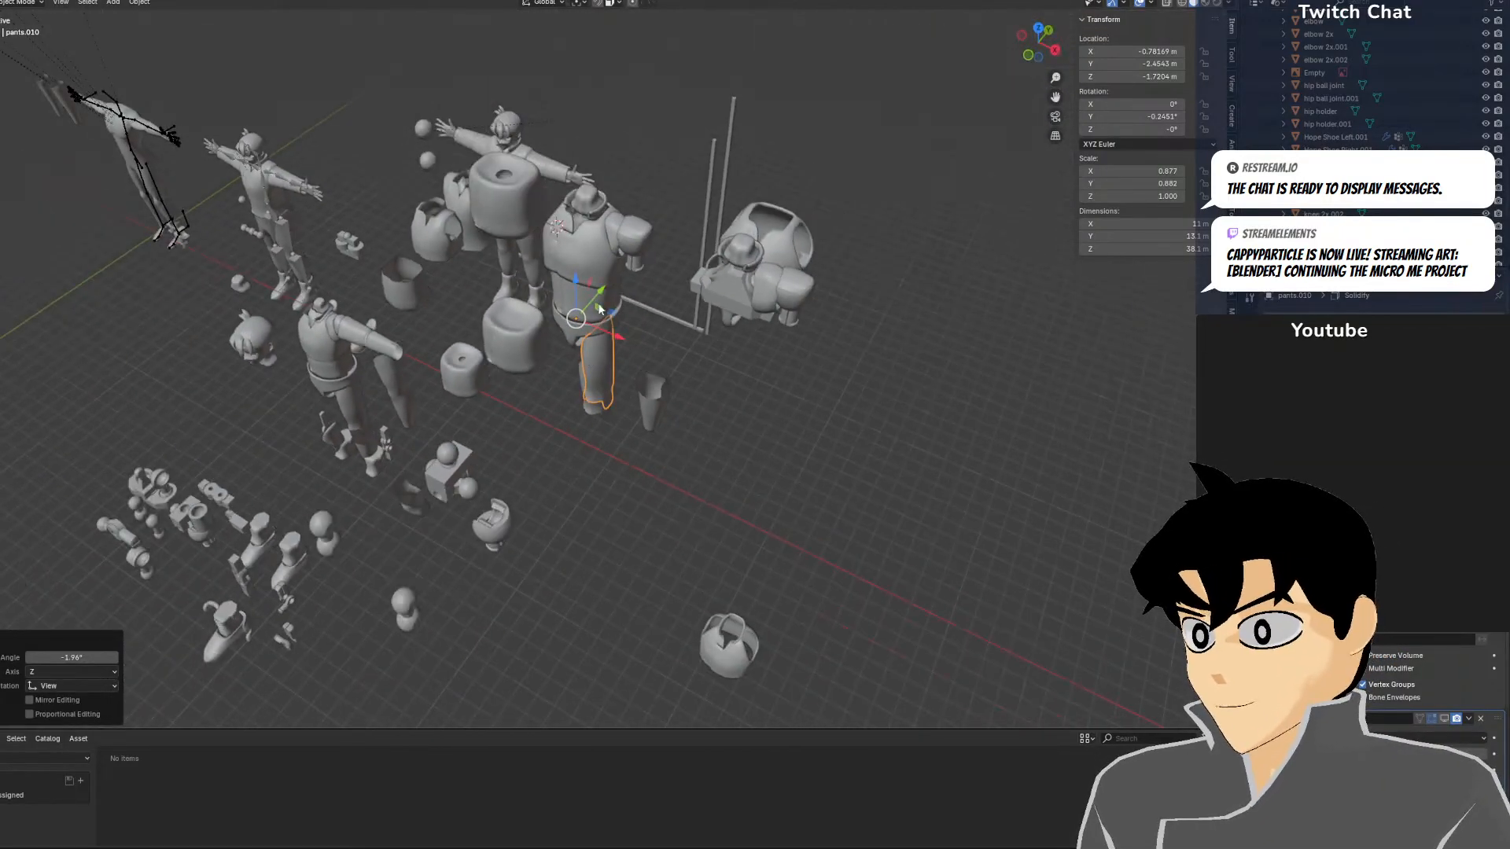
# Move the thigh shell -76.267 m along Y and 14.213 m along X to the detached hip joint parts
pyautogui.moveTo(600, 309); pyautogui.dragTo(519, 513)
pyautogui.scroll(3, 519, 513)
pyautogui.scroll(-2, 465, 540)
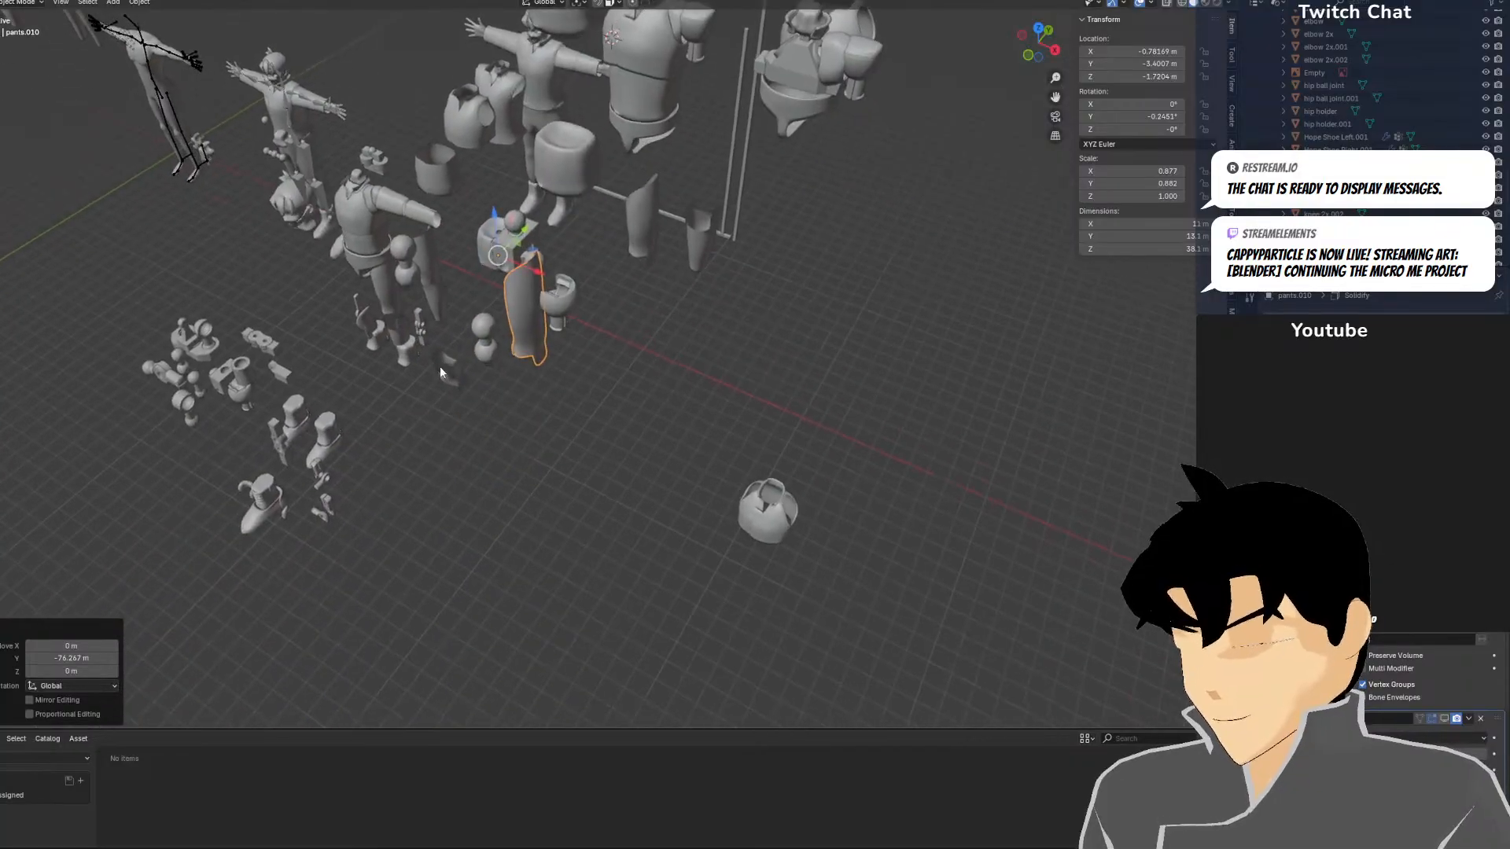
pyautogui.scroll(3, 447, 257)
pyautogui.moveTo(431, 158); pyautogui.dragTo(519, 191)
pyautogui.moveTo(519, 191); pyautogui.dragTo(592, 218, button='middle')
pyautogui.scroll(2, 491, 267)
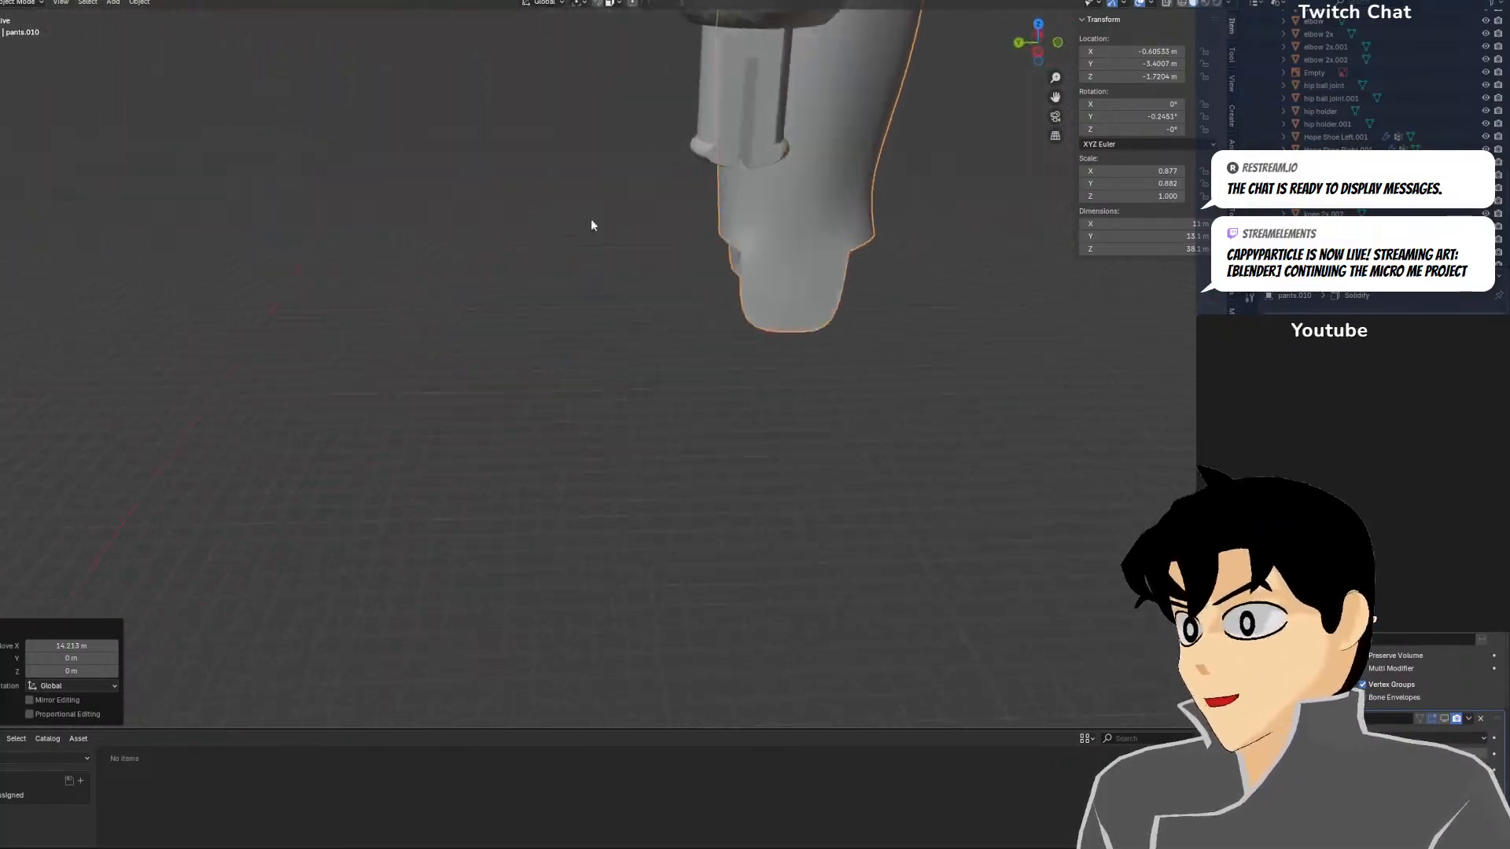
# Move the thigh shell freely over the hip socket, about -2.94 m in X, 4.34 m in Y and -8.52 m in Z
pyautogui.press('g')
pyautogui.click(637, 389)
pyautogui.scroll(-4, 637, 393)
pyautogui.moveTo(802, 229); pyautogui.dragTo(680, 284, button='middle')
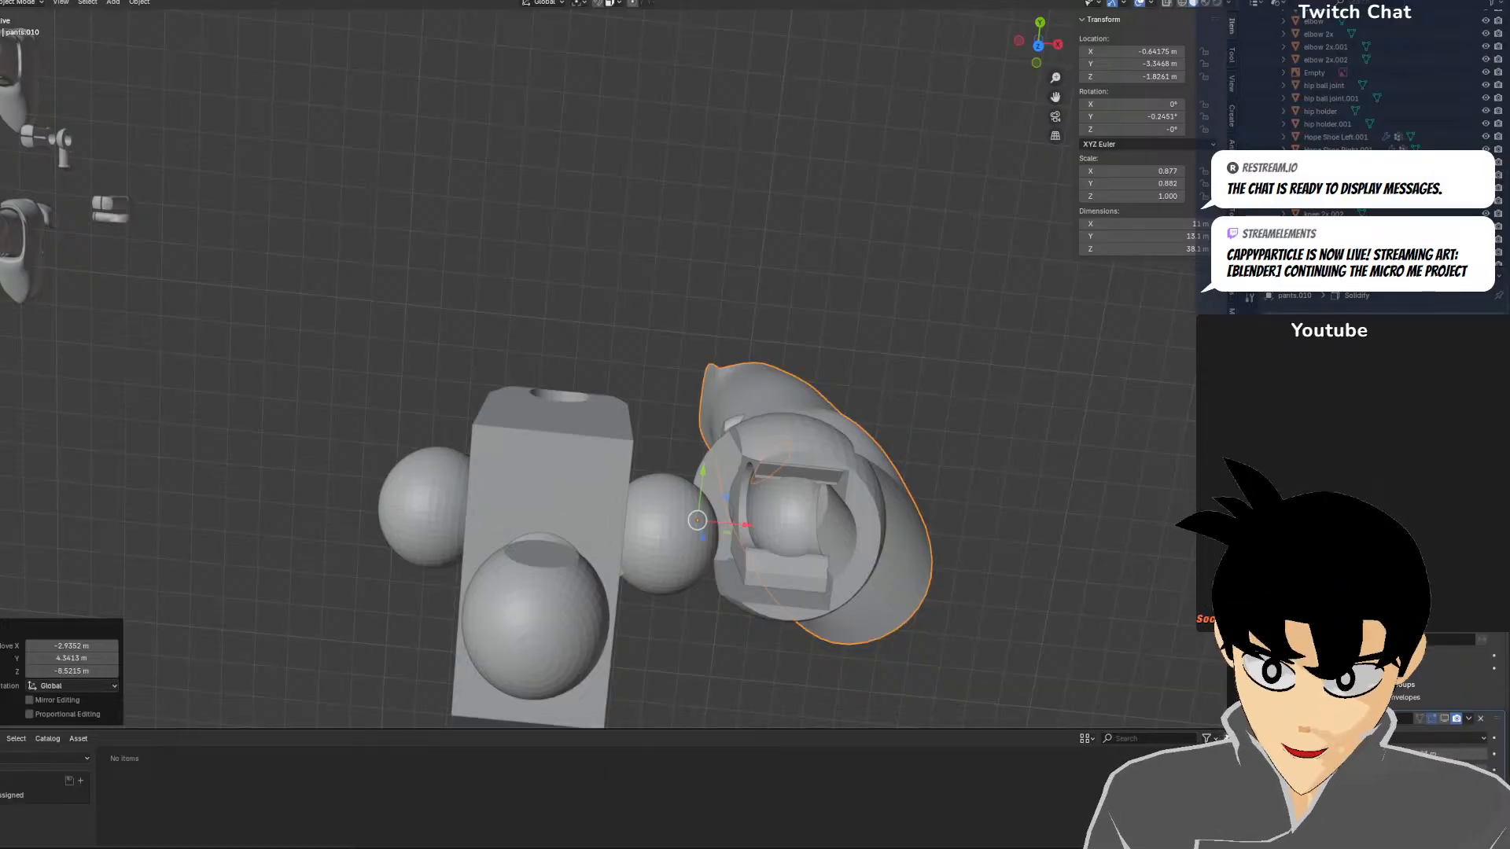
pyautogui.scroll(-3, 850, 297)
pyautogui.moveTo(900, 411); pyautogui.dragTo(755, 394, button='middle')
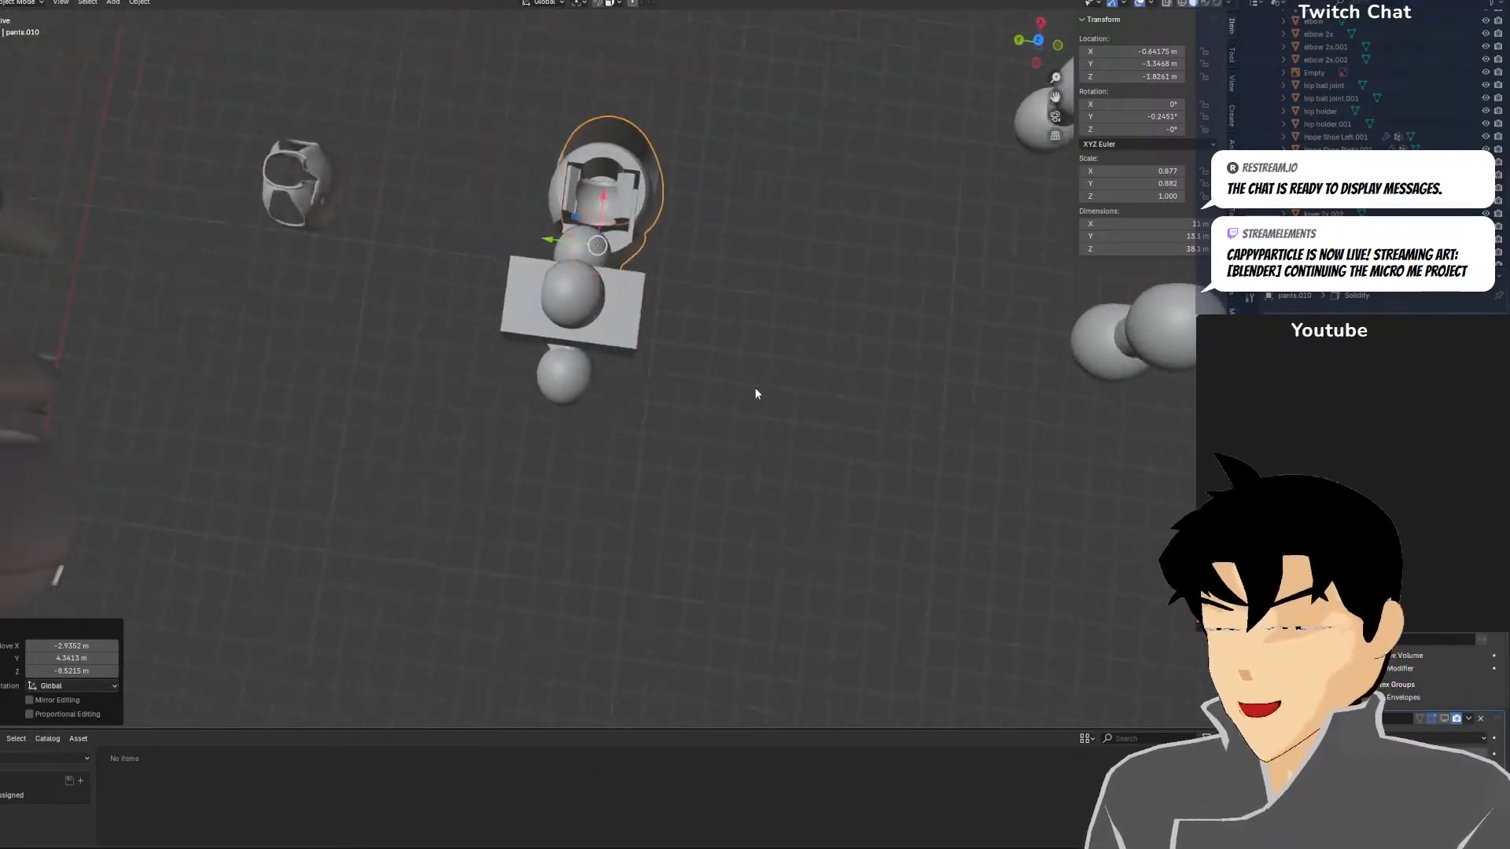
pyautogui.scroll(5, 756, 390)
pyautogui.keyDown('shift'); pyautogui.moveTo(893, 158); pyautogui.dragTo(660, 360, button='middle'); pyautogui.keyUp('shift')
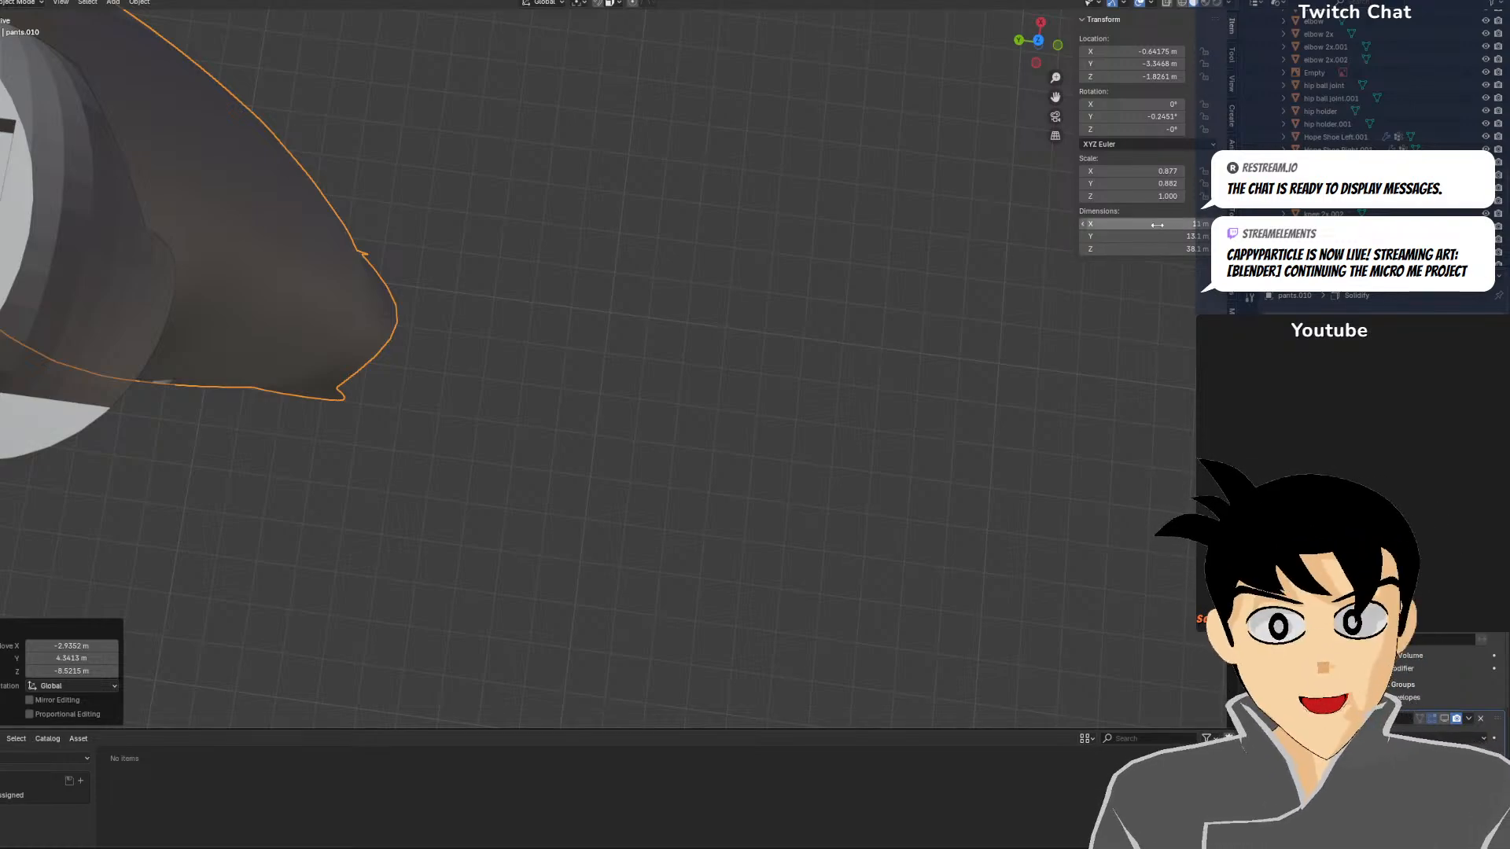
pyautogui.scroll(-4, 871, 217)
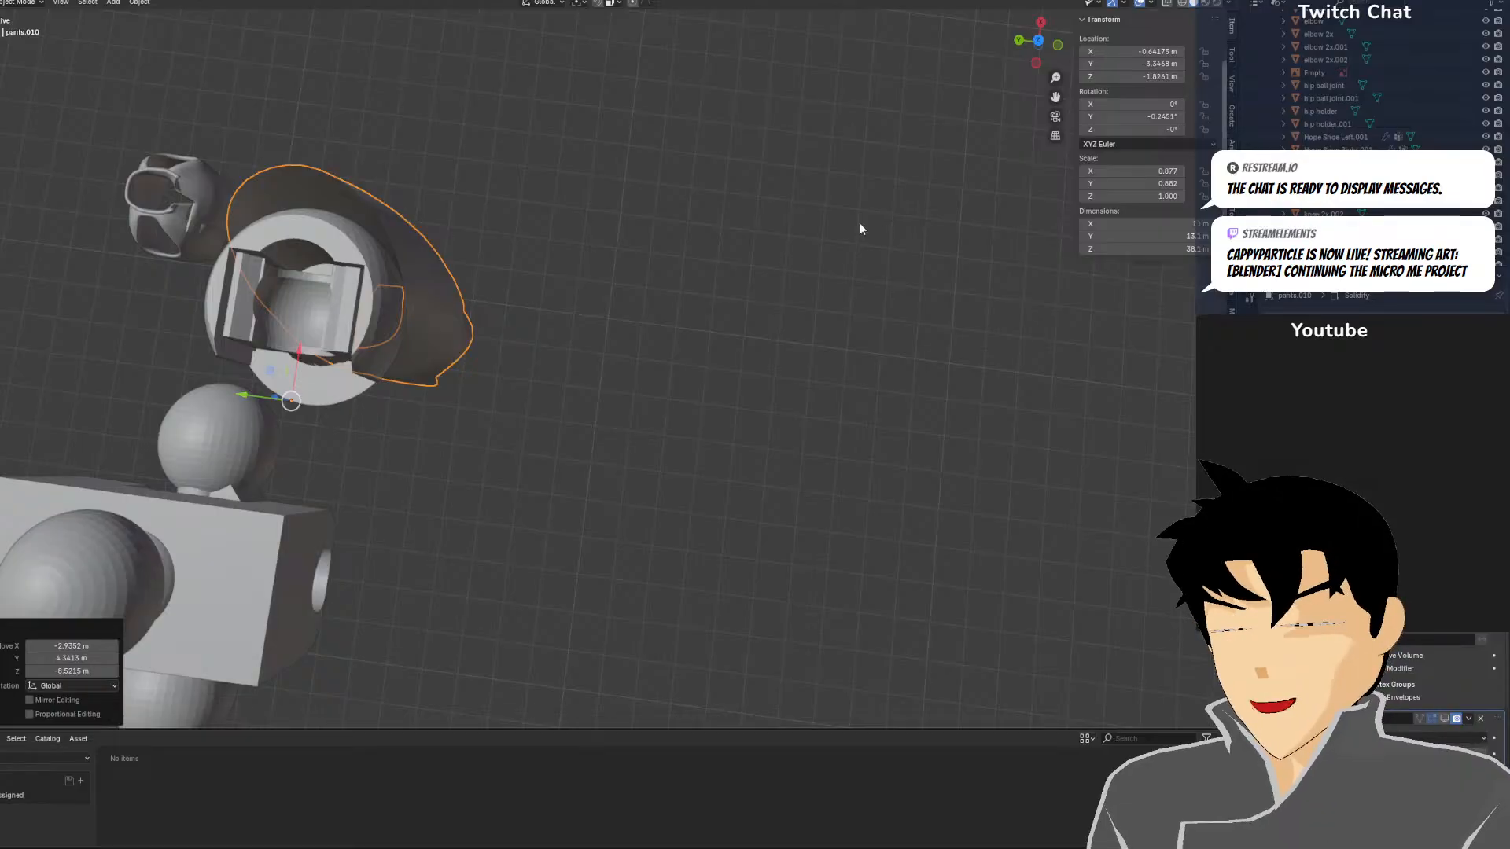
pyautogui.press('s')
pyautogui.press('y')
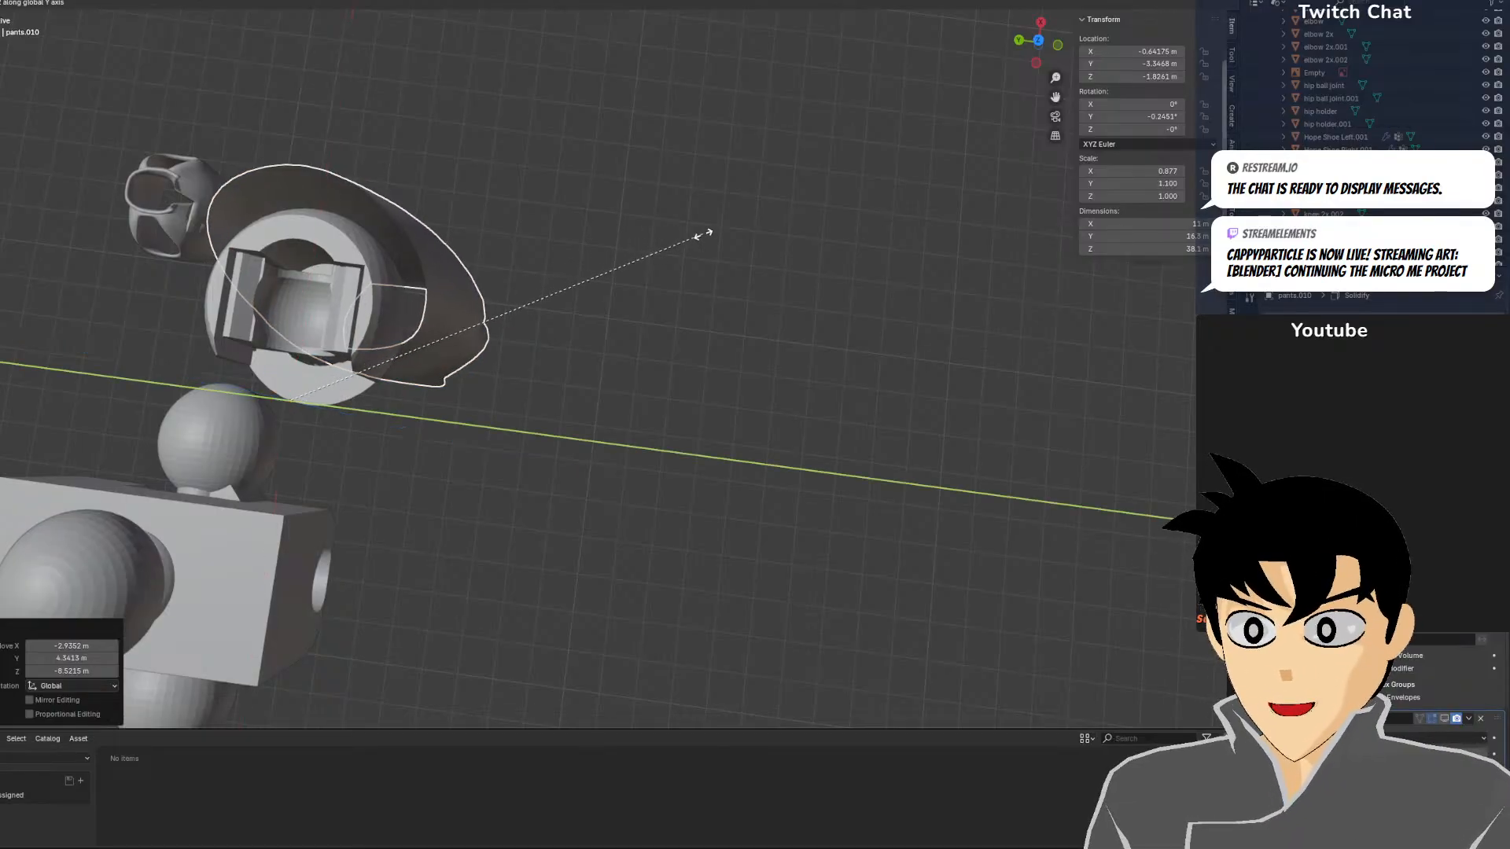
pyautogui.rightClick(703, 234)
pyautogui.moveTo(557, 247); pyautogui.dragTo(651, 333, button='middle')
pyautogui.scroll(2, 651, 334)
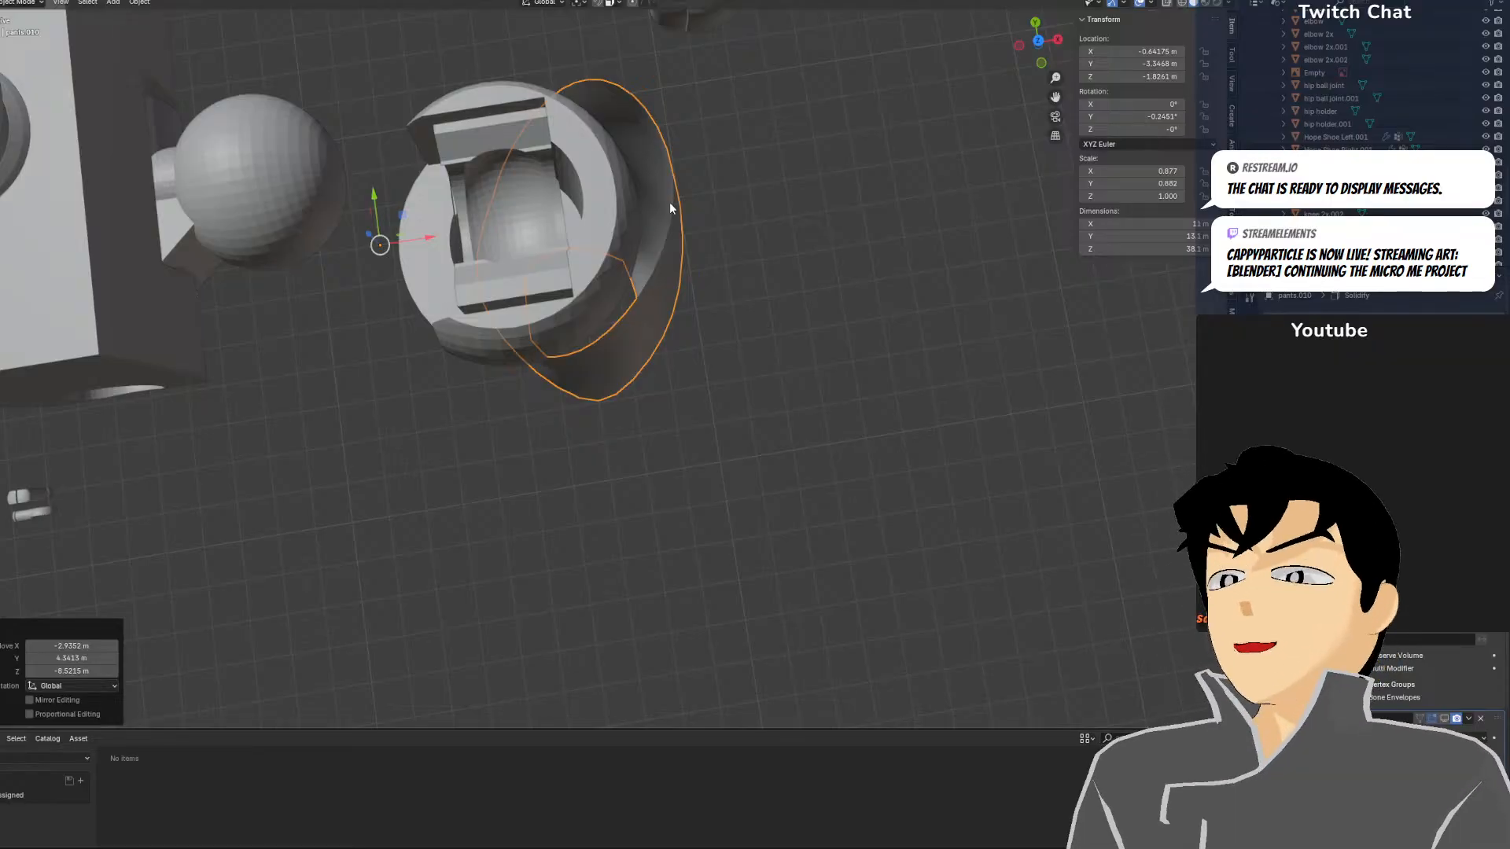
# Shift the thigh shell about -1.60 m in X and -0.51 m in Z in the front view
pyautogui.press('KP_1')
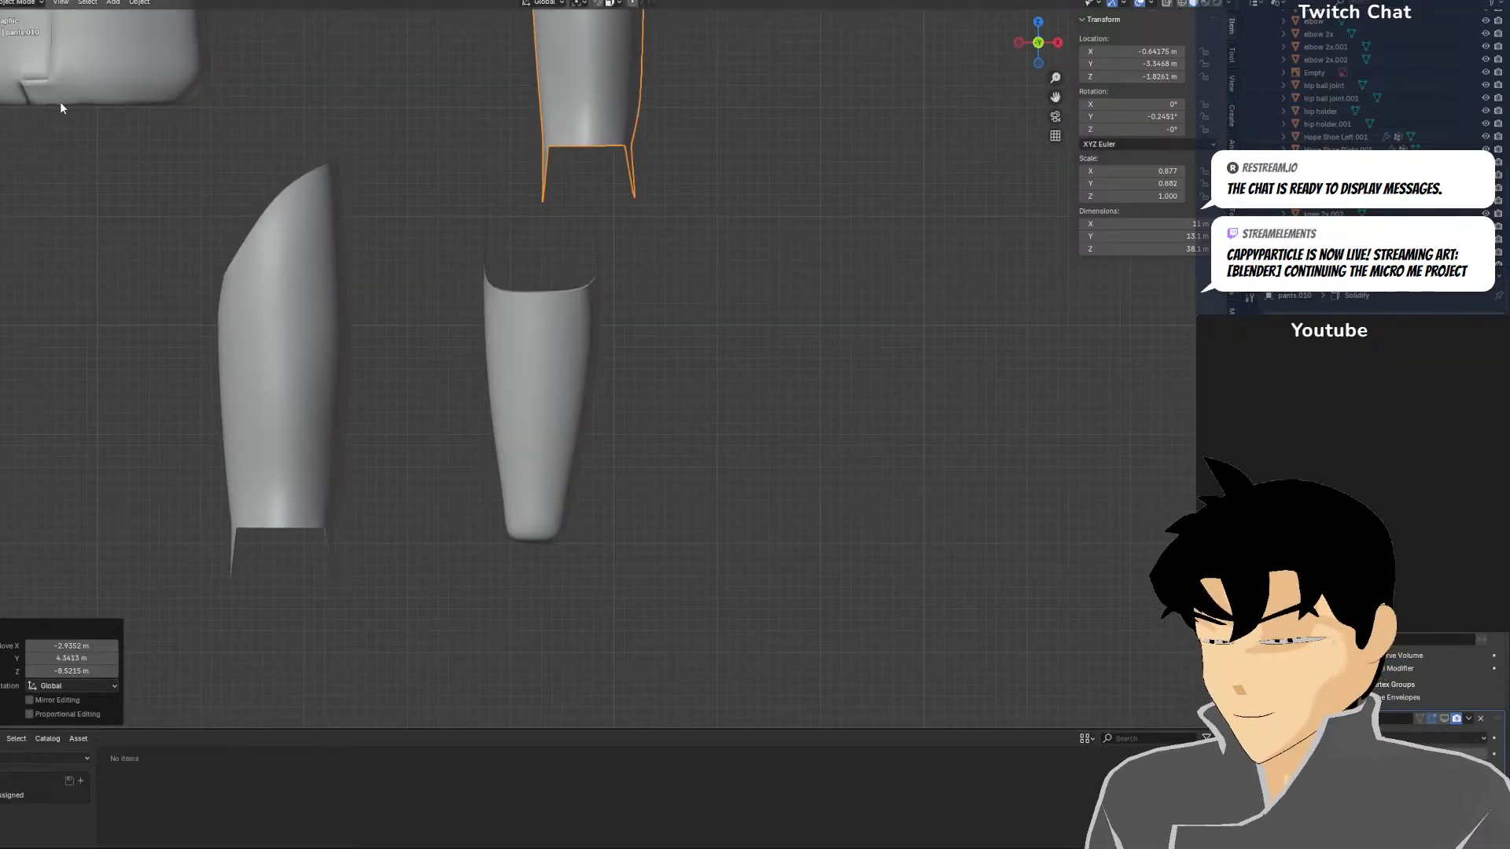
pyautogui.keyDown('shift'); pyautogui.moveTo(491, 268); pyautogui.dragTo(550, 591, button='middle'); pyautogui.keyUp('shift')
pyautogui.keyDown('shift'); pyautogui.moveTo(602, 288); pyautogui.dragTo(668, 532, button='middle'); pyautogui.keyUp('shift')
pyautogui.scroll(3, 667, 532)
pyautogui.press('g')
pyautogui.click(706, 468)
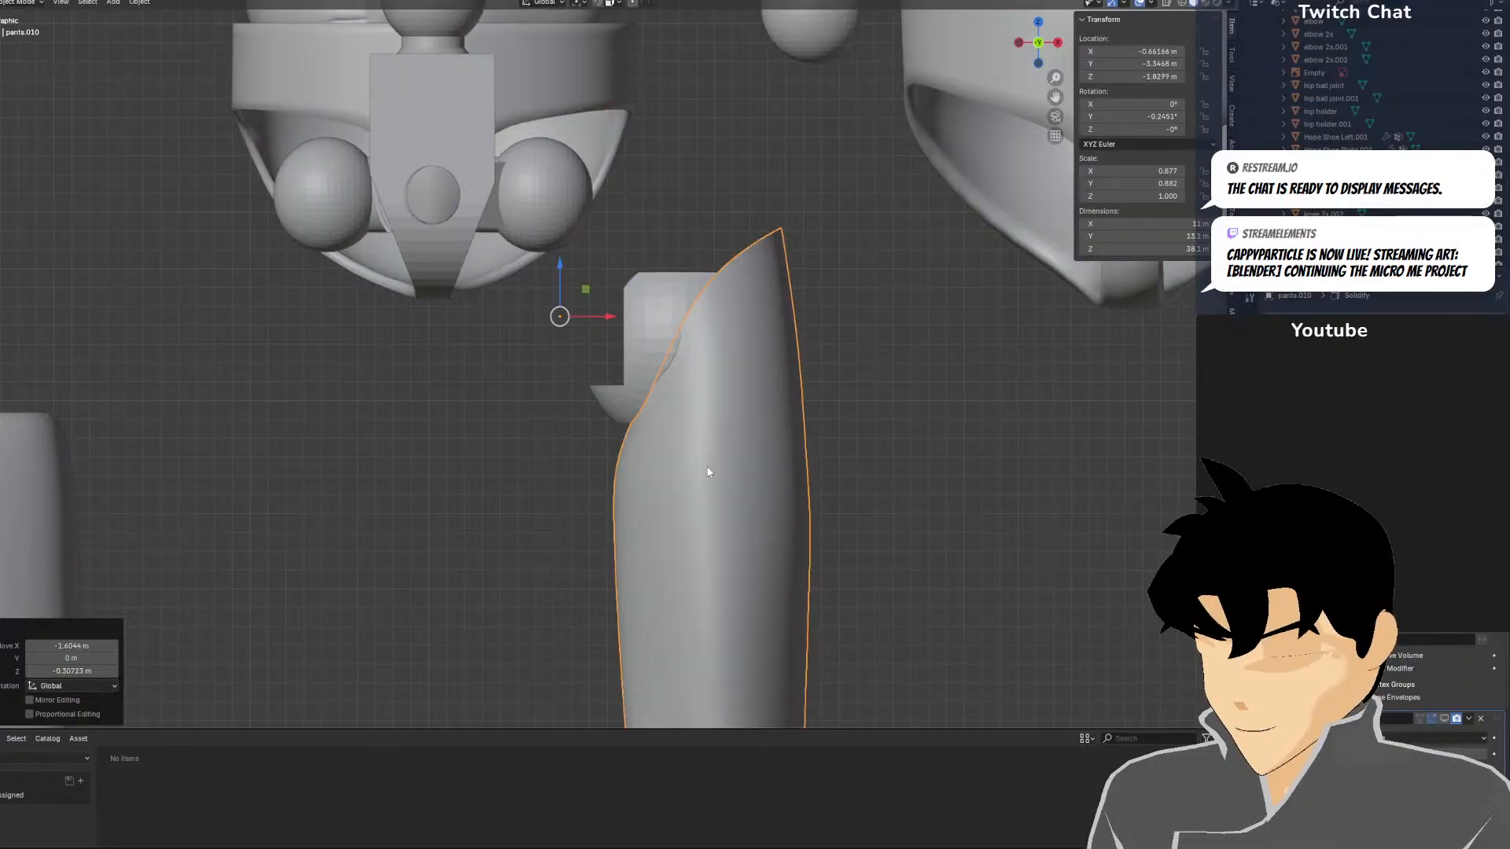
# Scale the thigh shell by 1.242 along Y and center it along Y around the hip socket
pyautogui.moveTo(707, 468); pyautogui.dragTo(769, 497, button='middle')
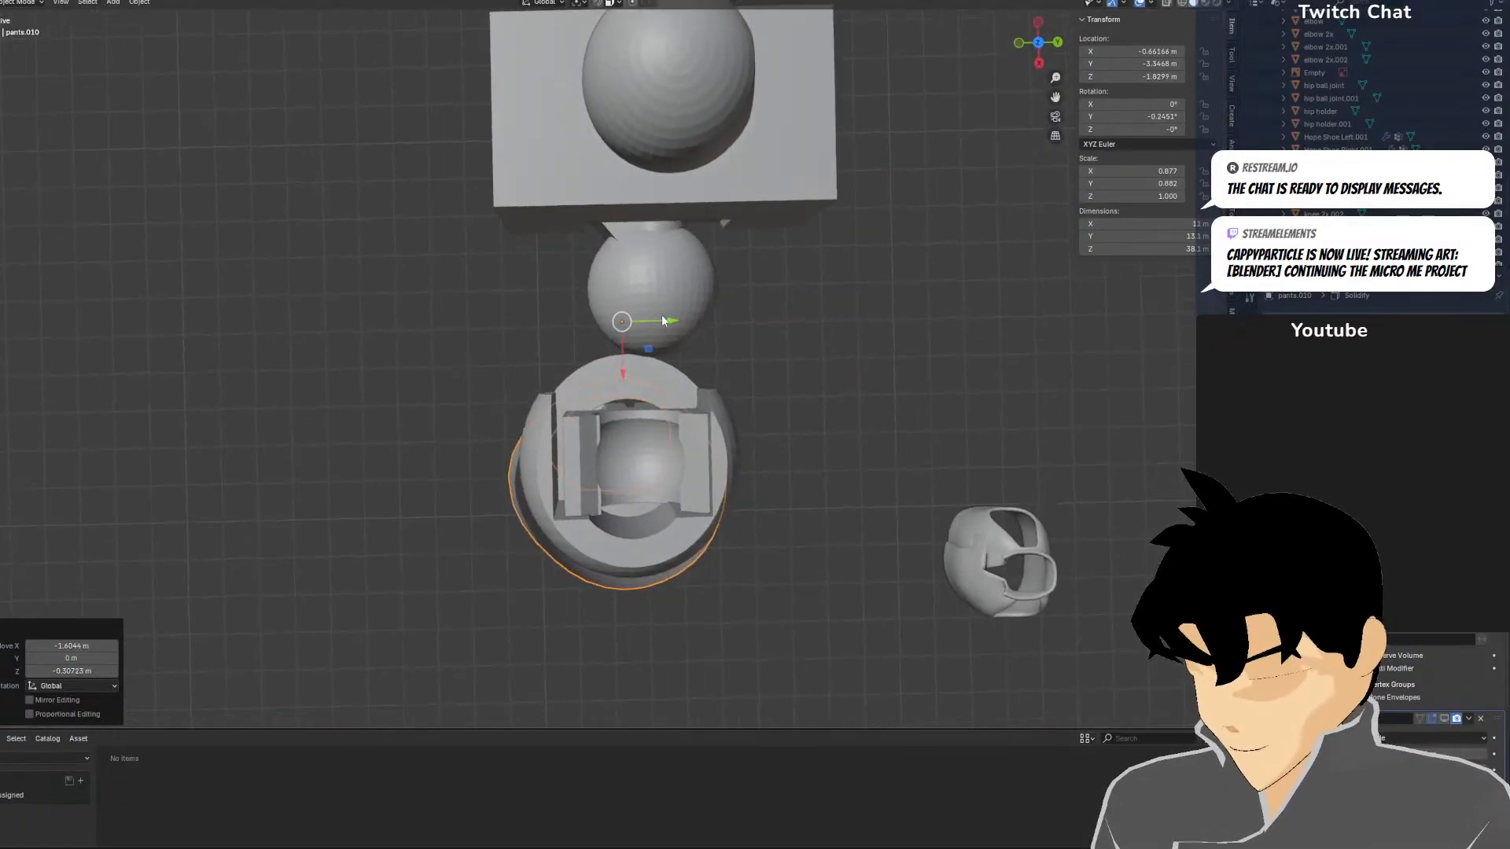
pyautogui.moveTo(711, 368); pyautogui.dragTo(618, 222, button='middle')
pyautogui.press('s')
pyautogui.press('y')
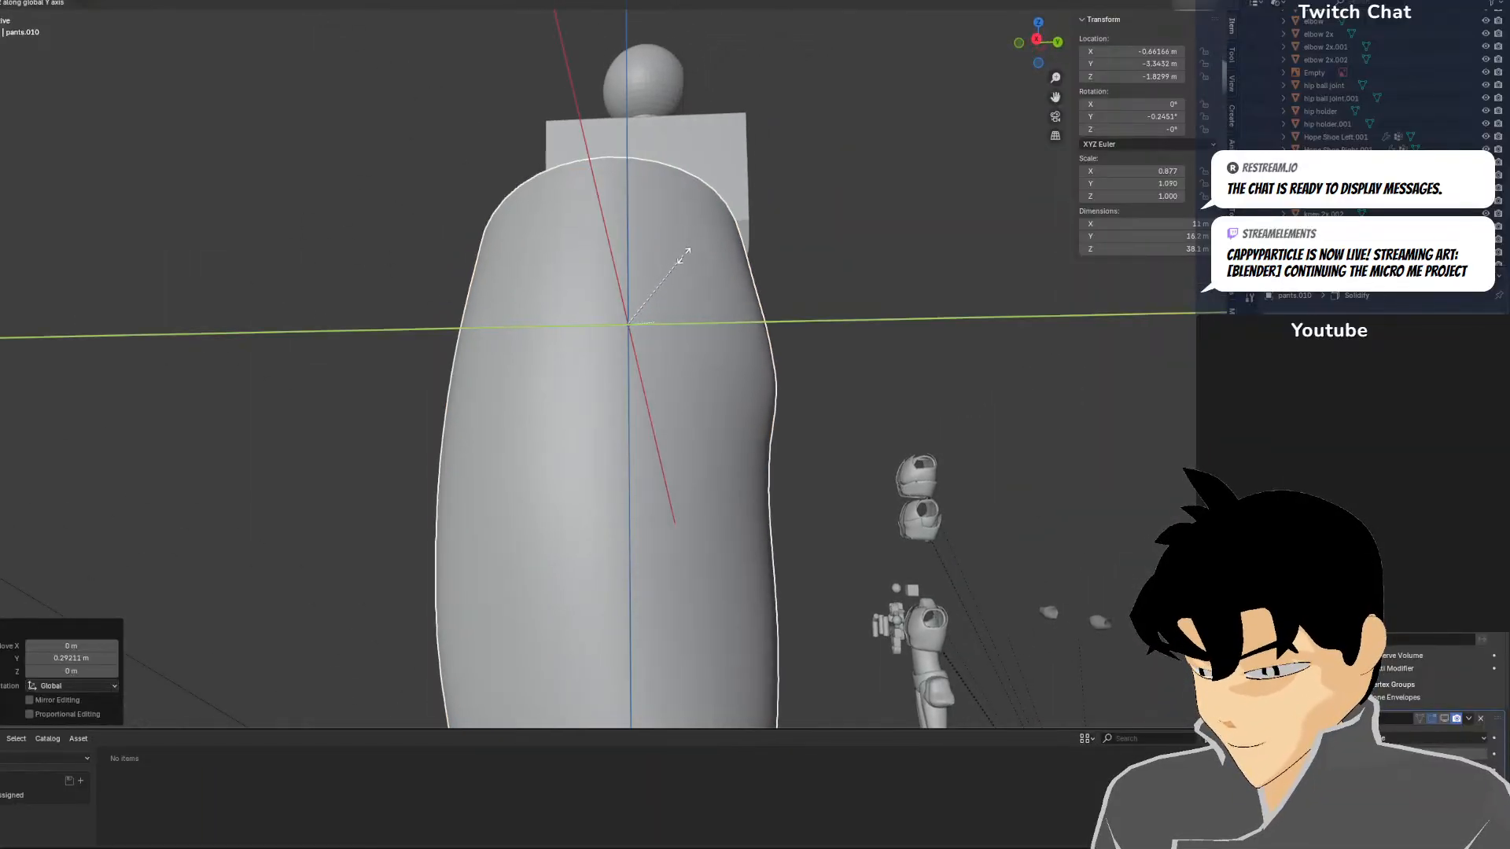
pyautogui.click(707, 291)
pyautogui.moveTo(707, 291); pyautogui.dragTo(818, 432, button='middle')
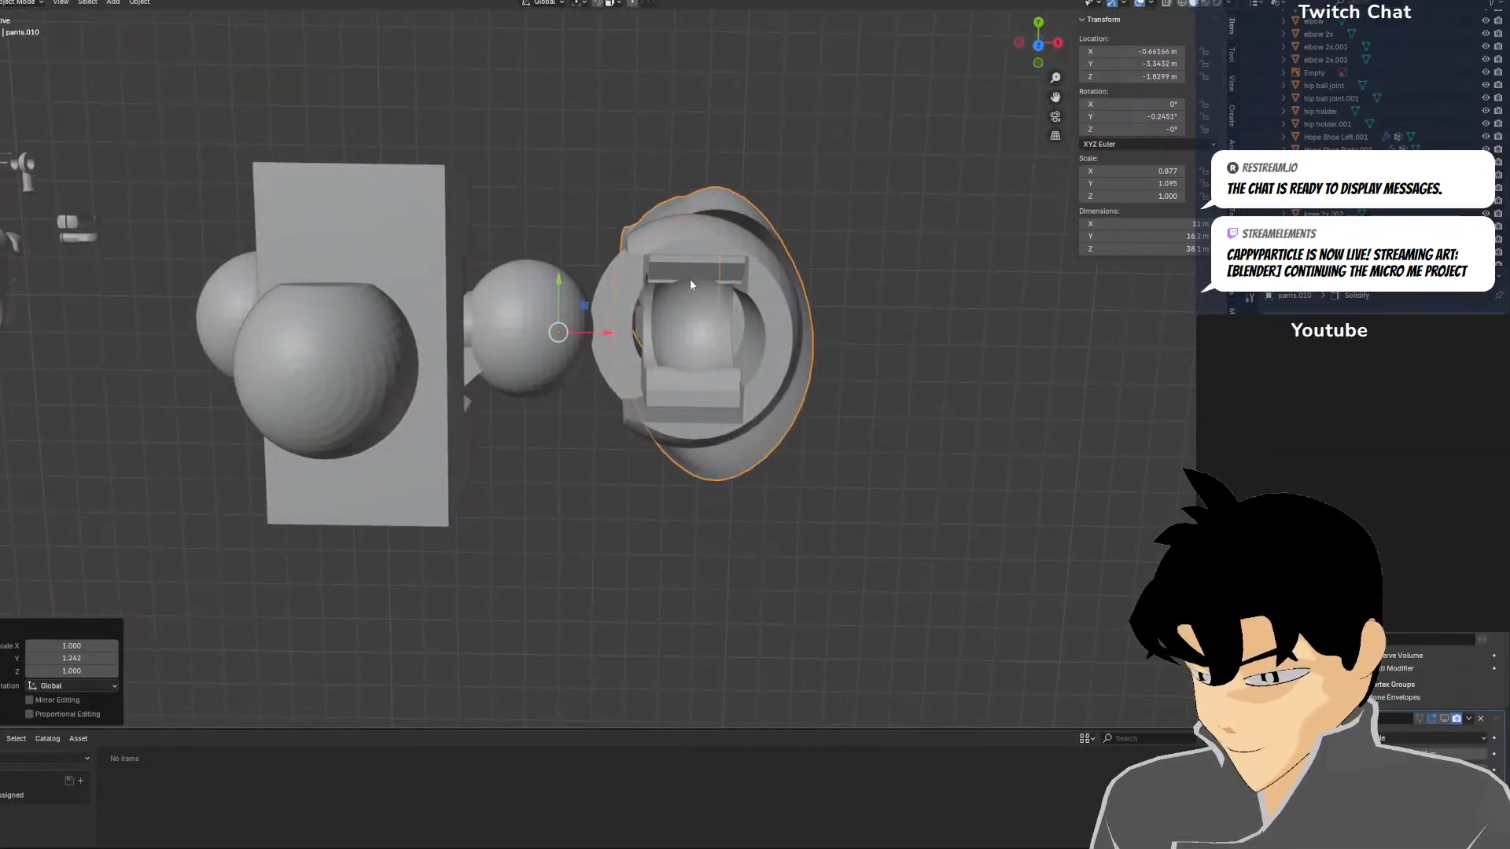
pyautogui.press('g')
pyautogui.press('y')
pyautogui.click(562, 267)
pyautogui.moveTo(562, 268); pyautogui.dragTo(809, 296, button='middle')
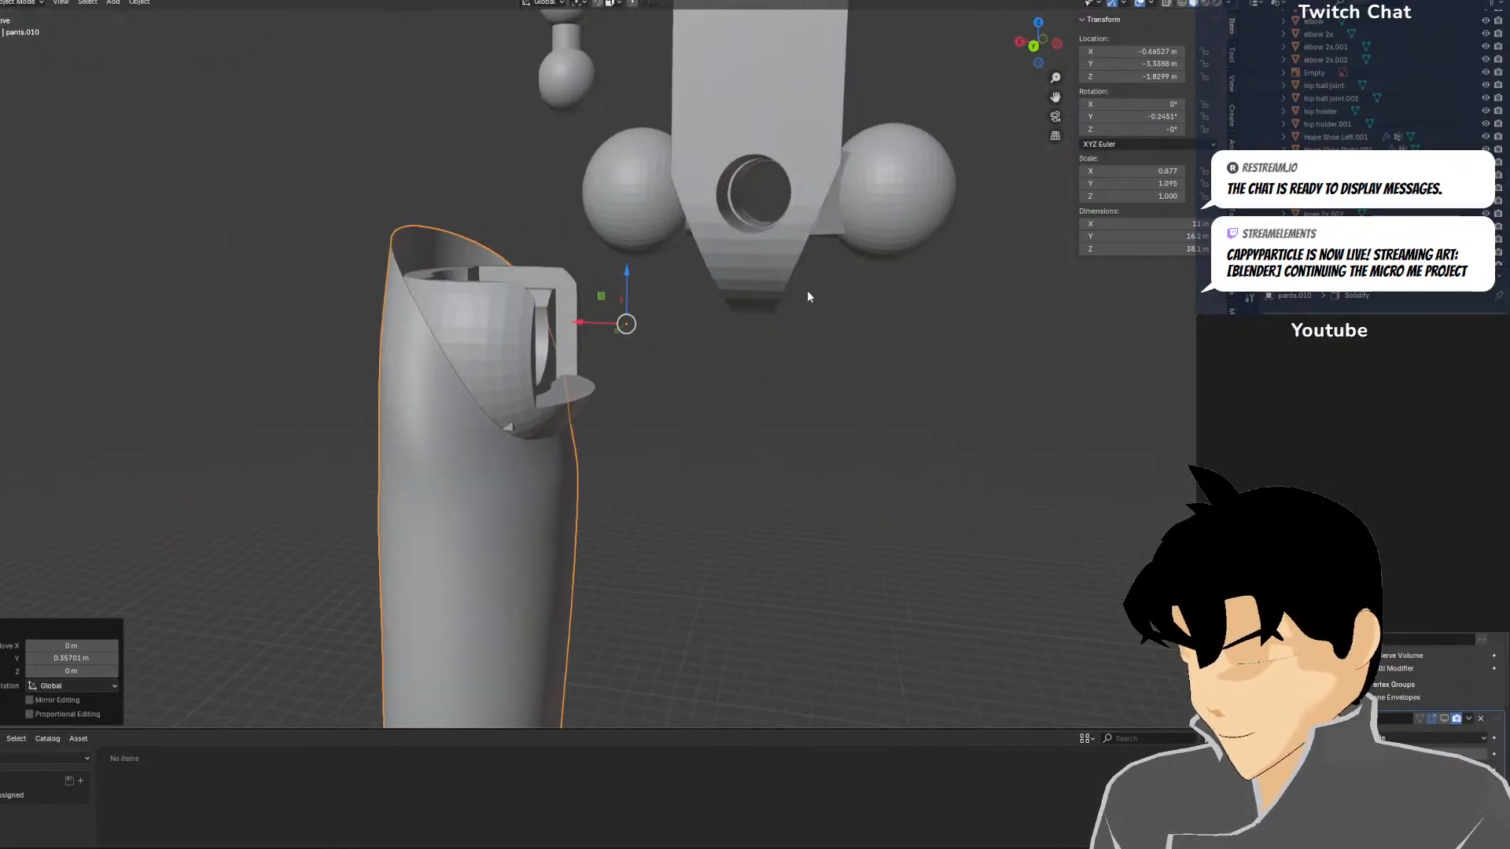
# Scale the thigh shell by 1.405 along X and move it about -3.83 m along X around the hip socket
pyautogui.press('s')
pyautogui.press('x')
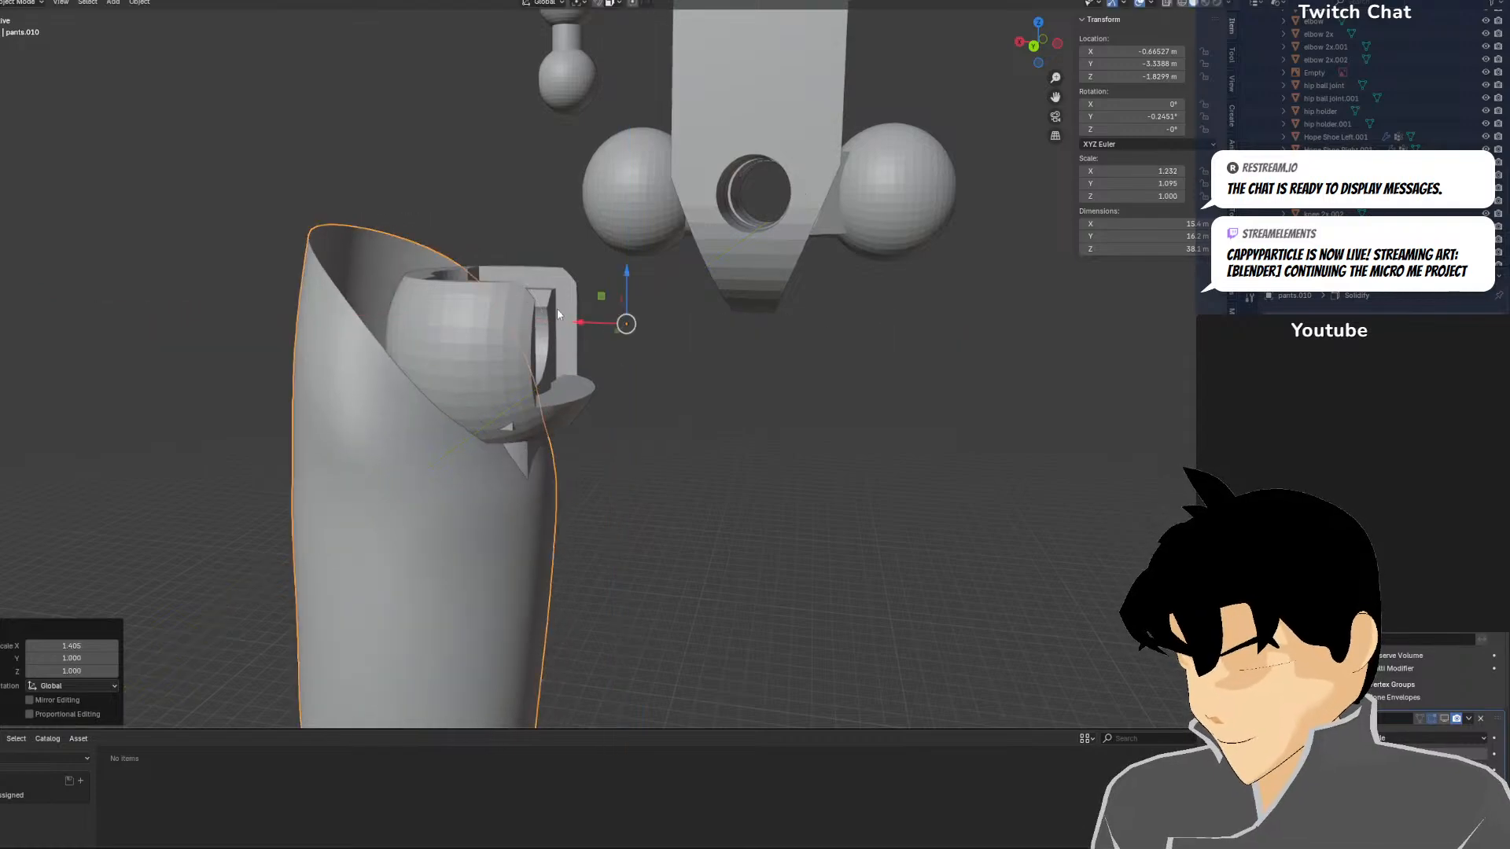
pyautogui.press('g')
pyautogui.press('x')
pyautogui.click(550, 314)
pyautogui.moveTo(550, 315); pyautogui.dragTo(350, 321, button='middle')
pyautogui.press('KP_1')
pyautogui.scroll(-7, 414, 316)
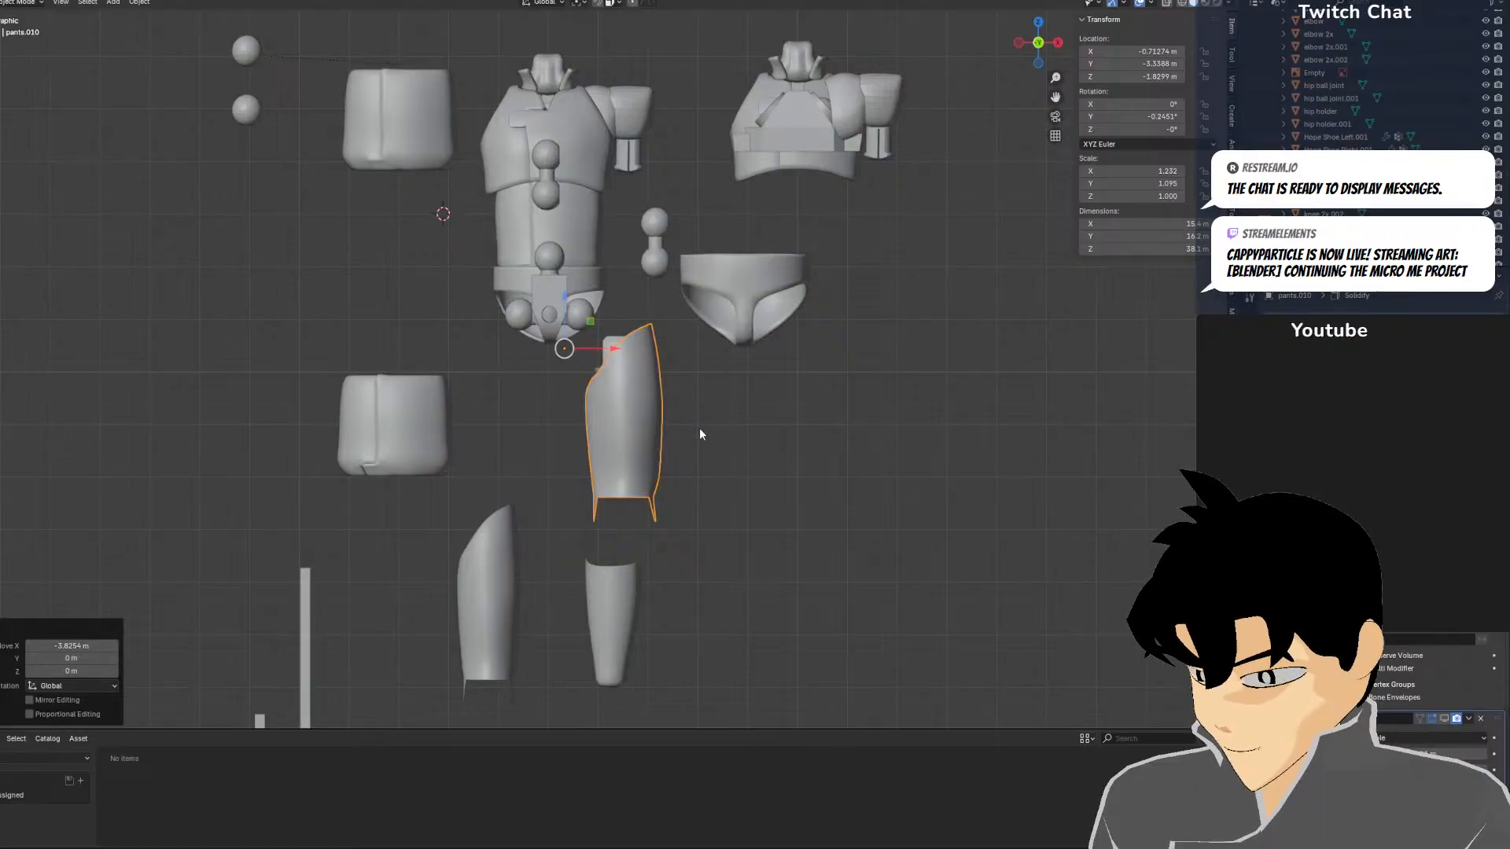
# Move the thigh shell down and outward in the front view, clear of the hip socket
pyautogui.moveTo(700, 434); pyautogui.dragTo(634, 393, button='middle')
pyautogui.press('KP_1')
pyautogui.press('g')
pyautogui.click(738, 520)
# Move the thigh joint with its cover along Y to the torso's pelvis, by about 56.15 m and 16.4 m
pyautogui.click(634, 393)
pyautogui.scroll(3, 659, 370)
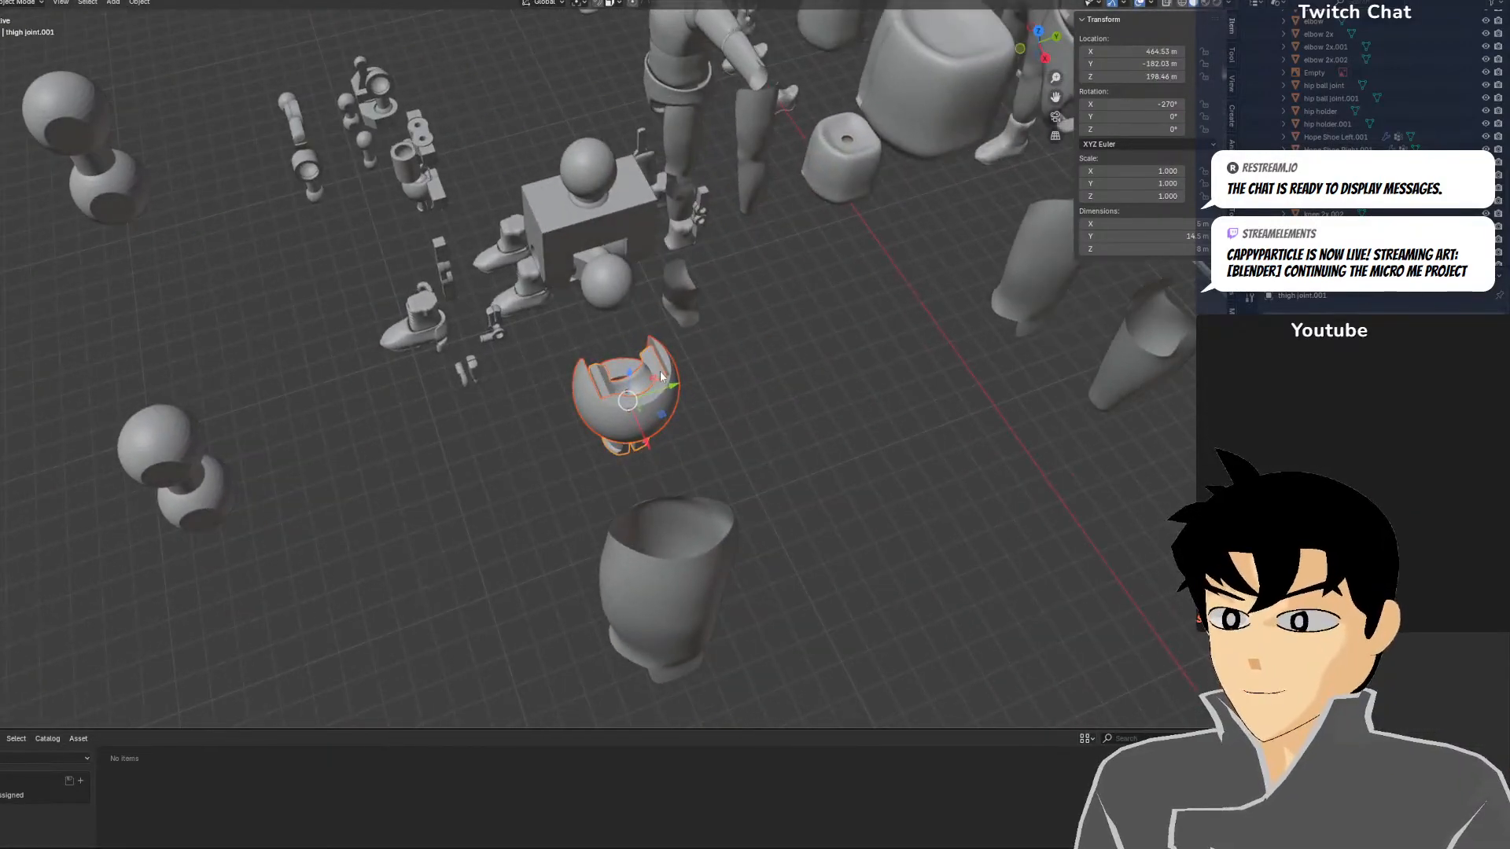
pyautogui.scroll(-2, 659, 370)
pyautogui.moveTo(665, 383); pyautogui.dragTo(974, 280)
pyautogui.keyDown('shift'); pyautogui.moveTo(974, 280); pyautogui.dragTo(451, 395, button='middle'); pyautogui.keyUp('shift')
pyautogui.scroll(3, 459, 370)
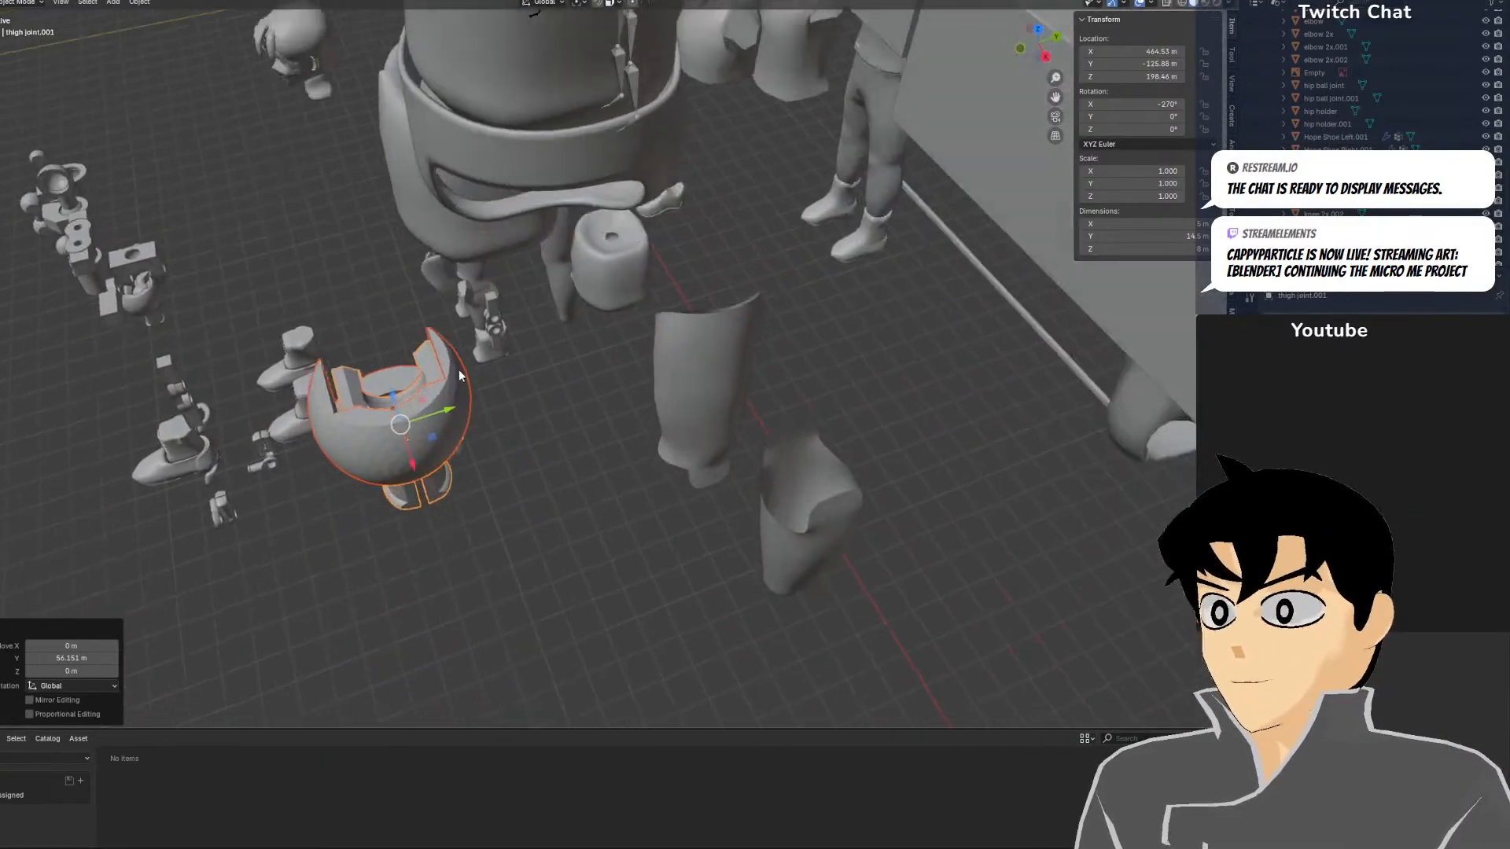
pyautogui.scroll(-3, 459, 369)
pyautogui.press('g')
pyautogui.press('y')
pyautogui.click(584, 355)
pyautogui.scroll(3, 584, 355)
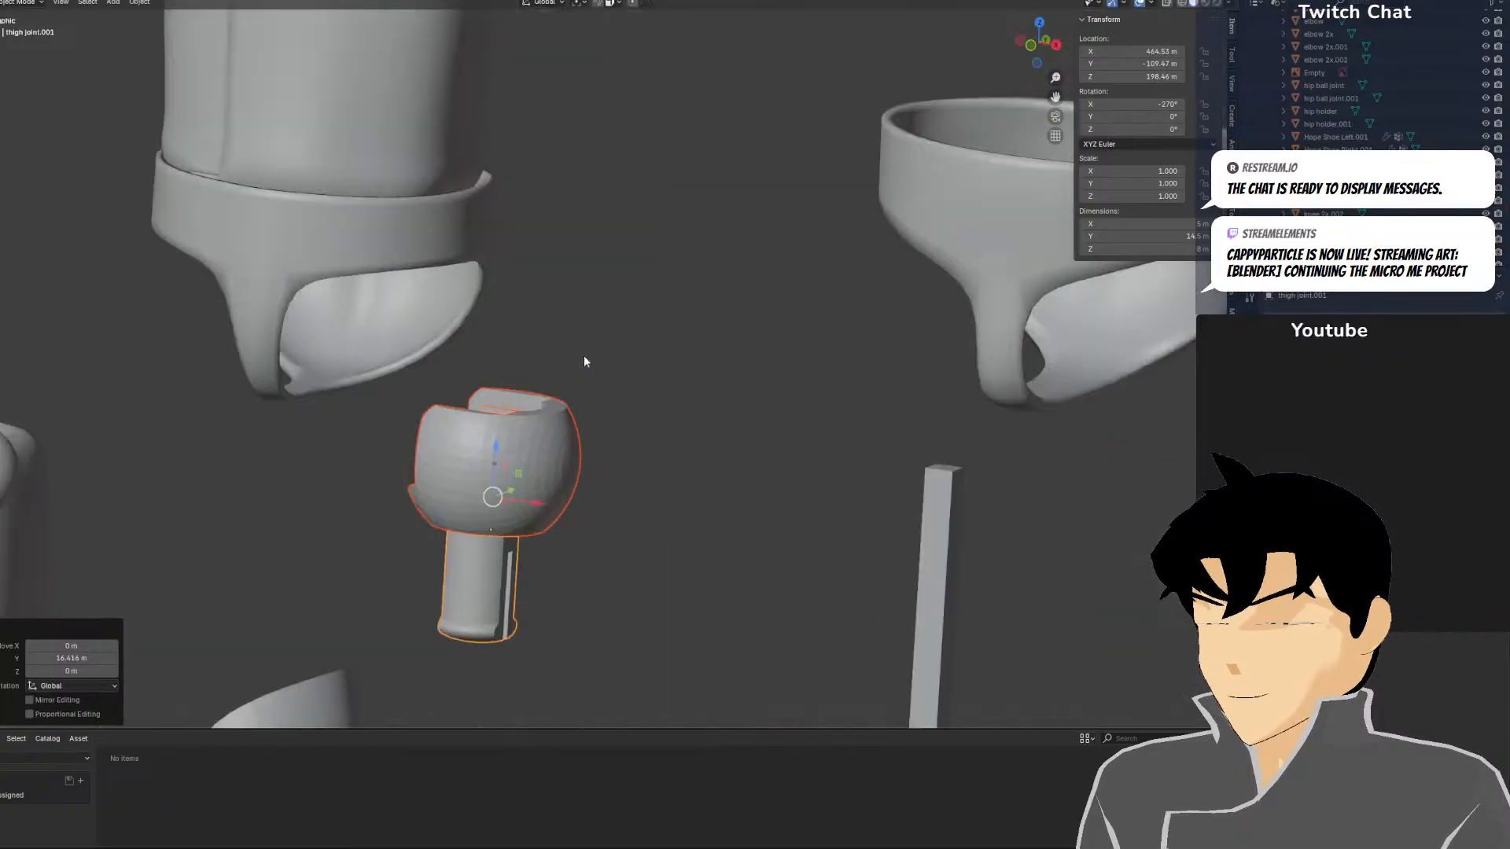
# Place the thigh joint and cover inside the pelvis's leg opening, moving them about -9.01 m in X and 8.27 m in Z
pyautogui.press('KP_1')
pyautogui.press('g')
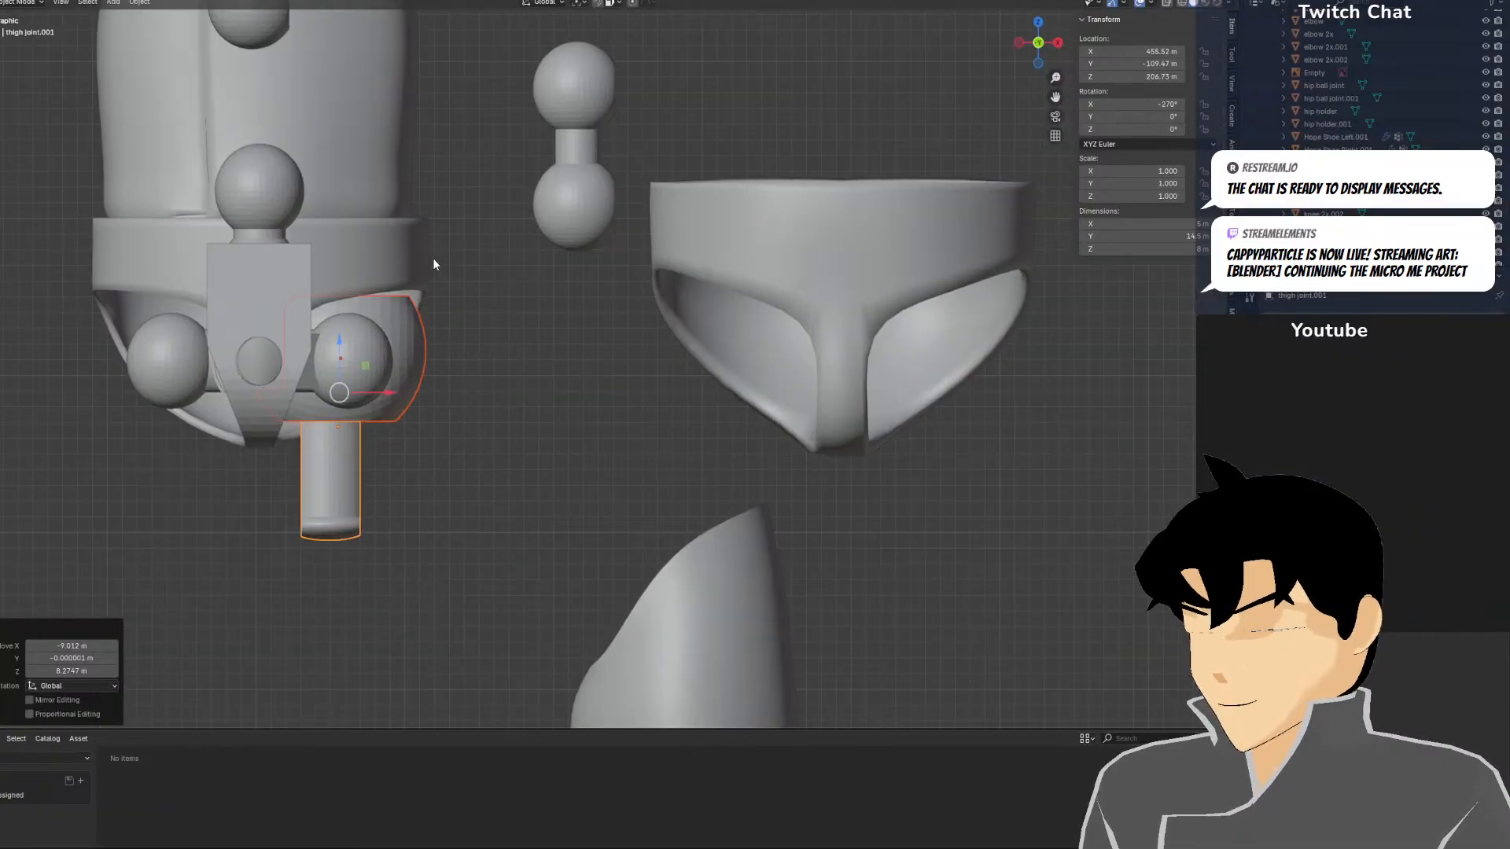
pyautogui.scroll(-3, 433, 264)
pyautogui.scroll(3, 352, 289)
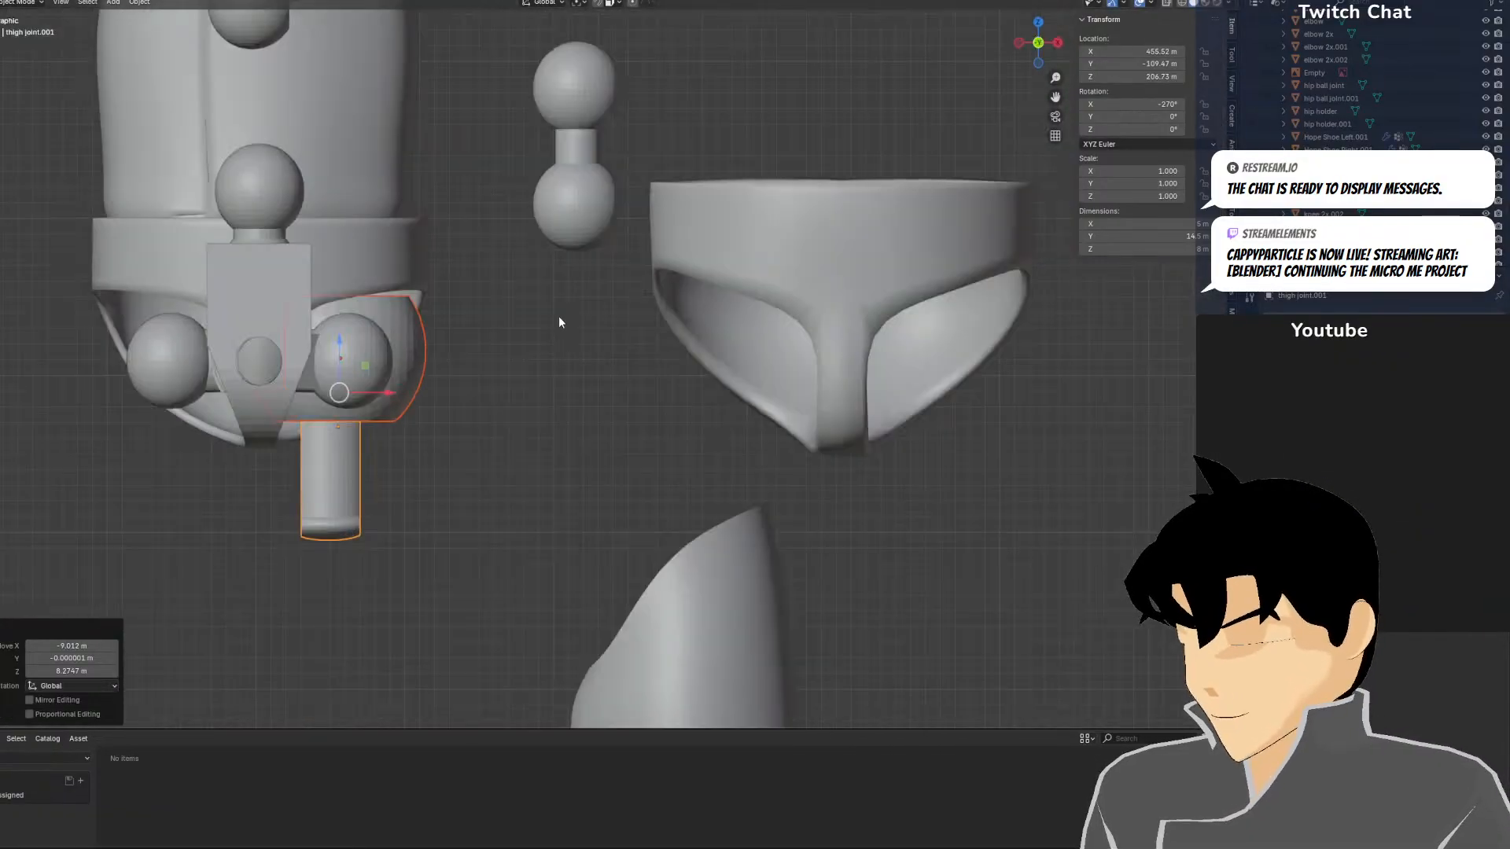
pyautogui.scroll(3, 633, 327)
pyautogui.keyDown('shift'); pyautogui.moveTo(422, 373); pyautogui.dragTo(534, 203, button='middle'); pyautogui.keyUp('shift')
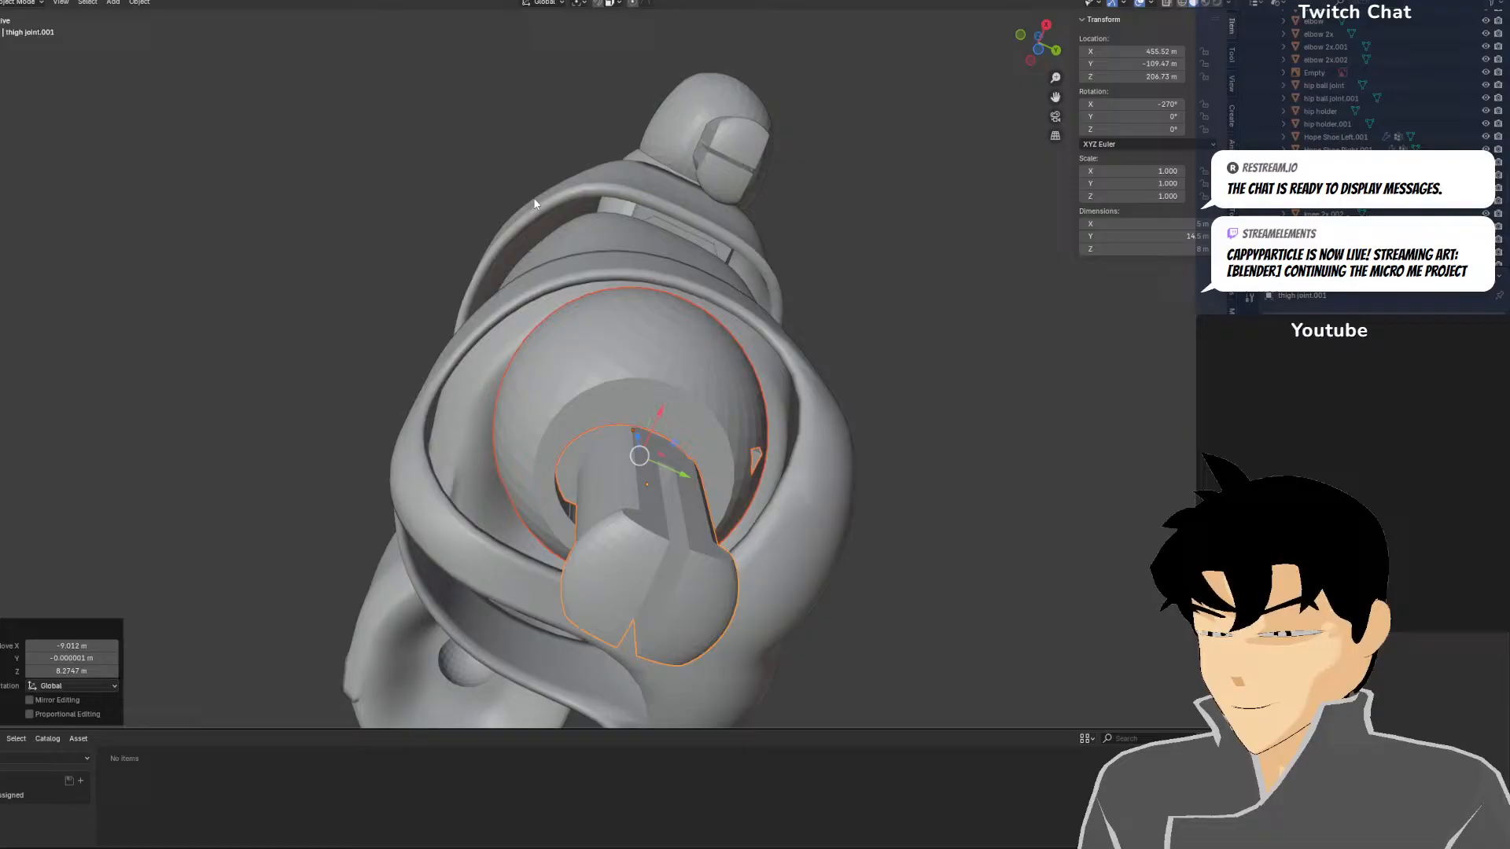
pyautogui.click(697, 423)
pyautogui.click(697, 423)
pyautogui.press('g')
pyautogui.rightClick(719, 355)
# Examine the thigh cover's fit in the pelvis's leg opening from several angles in wireframe and solid shading
pyautogui.moveTo(719, 355); pyautogui.dragTo(779, 362, button='middle')
pyautogui.press('z')
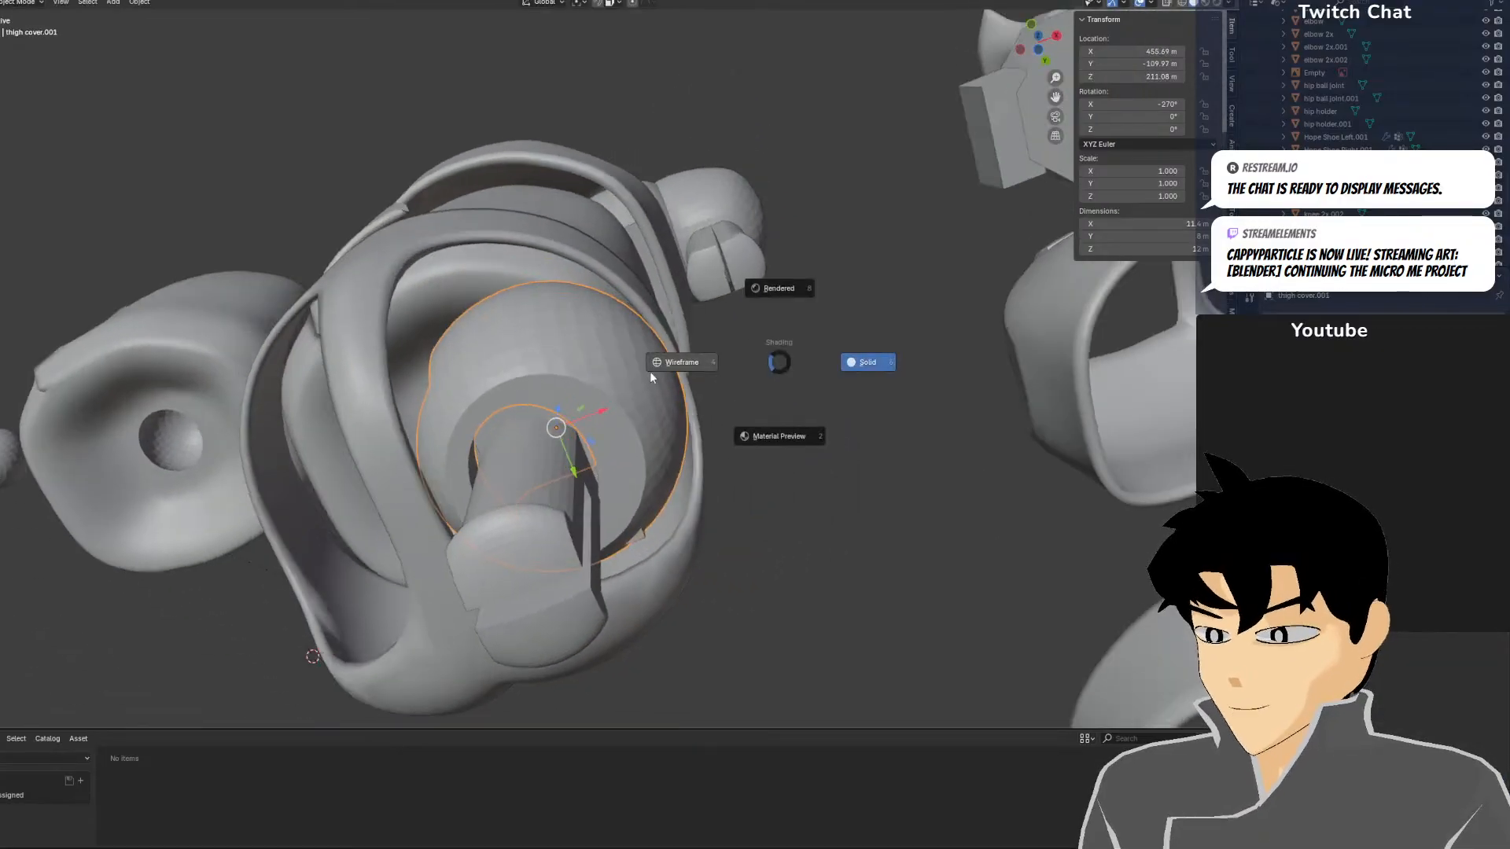
pyautogui.click(650, 372)
pyautogui.moveTo(650, 372)
pyautogui.mouseDown(button='middle')
pyautogui.moveTo(687, 335)
pyautogui.moveTo(691, 359)
pyautogui.mouseUp(button='middle')
pyautogui.press('z')
pyautogui.click(768, 398)
pyautogui.moveTo(768, 398)
pyautogui.mouseDown(button='middle')
pyautogui.moveTo(759, 348)
pyautogui.moveTo(753, 384)
pyautogui.mouseUp(button='middle')
pyautogui.press('z')
pyautogui.click(599, 359)
pyautogui.scroll(3, 590, 346)
pyautogui.moveTo(582, 335)
pyautogui.mouseDown(button='middle')
pyautogui.moveTo(572, 408)
pyautogui.moveTo(498, 378)
pyautogui.moveTo(767, 411)
pyautogui.mouseUp(button='middle')
pyautogui.press('z')
pyautogui.click(881, 435)
pyautogui.moveTo(884, 438)
pyautogui.mouseDown(button='middle')
pyautogui.moveTo(776, 562)
pyautogui.moveTo(956, 582)
pyautogui.mouseUp(button='middle')
pyautogui.moveTo(610, 262)
pyautogui.mouseDown(button='middle')
pyautogui.moveTo(589, 258)
pyautogui.moveTo(659, 217)
pyautogui.moveTo(580, 190)
pyautogui.moveTo(594, 130)
pyautogui.mouseUp(button='middle')
pyautogui.hotkey('shift', 'z')
pyautogui.hotkey('shift', 'z')
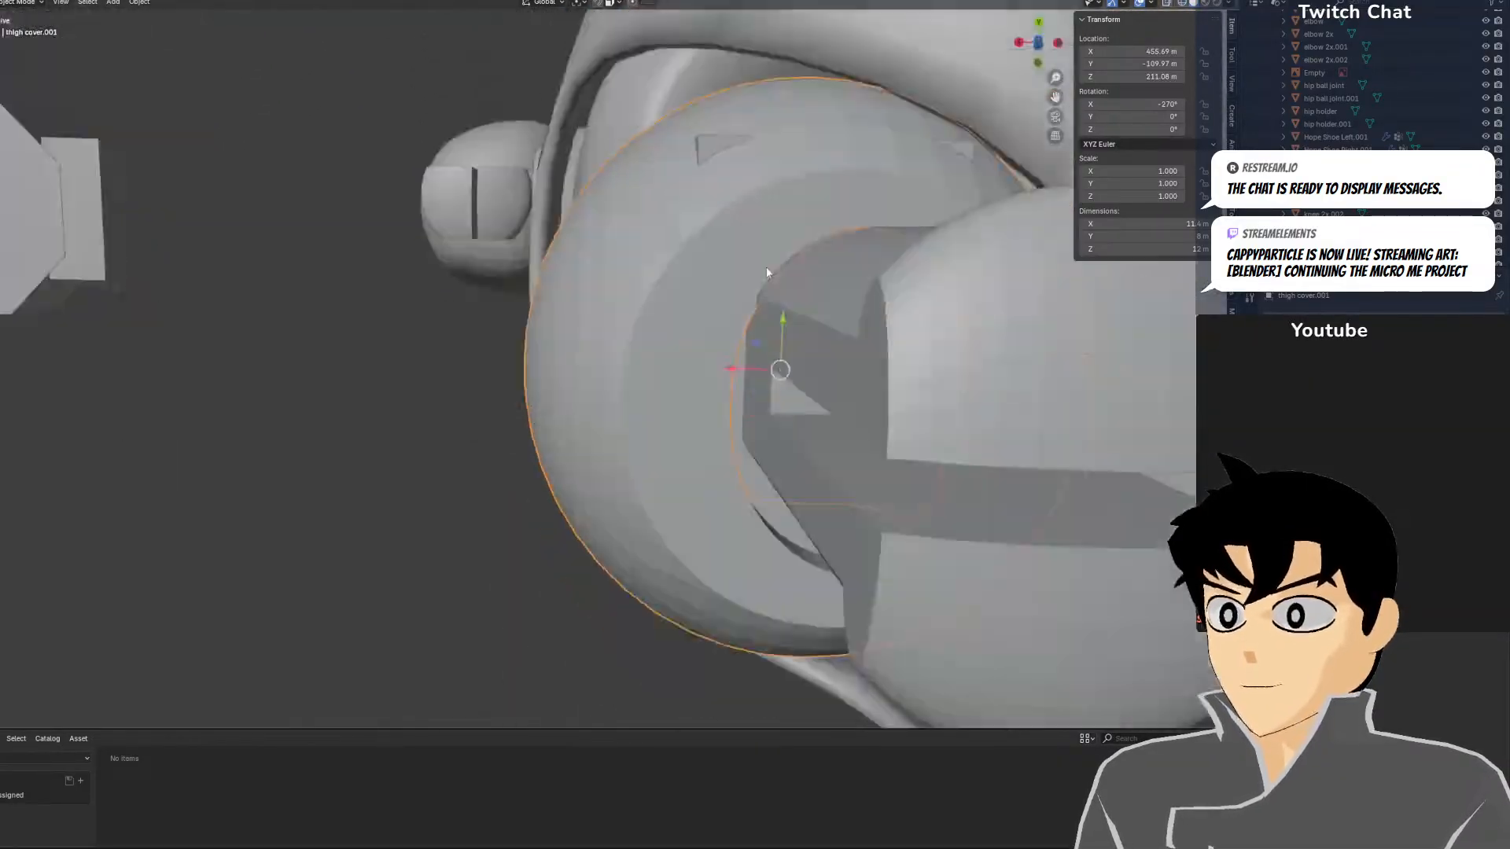
pyautogui.moveTo(766, 267); pyautogui.dragTo(815, 357, button='middle')
# Select the thigh cover and thigh joint together and move them about -72.03 m along Y onto the detached hip ball joint
pyautogui.press('KP_1')
pyautogui.scroll(-4, 799, 338)
pyautogui.keyDown('shift'); pyautogui.moveTo(662, 270); pyautogui.dragTo(701, 359, button='middle'); pyautogui.keyUp('shift')
pyautogui.click(713, 363)
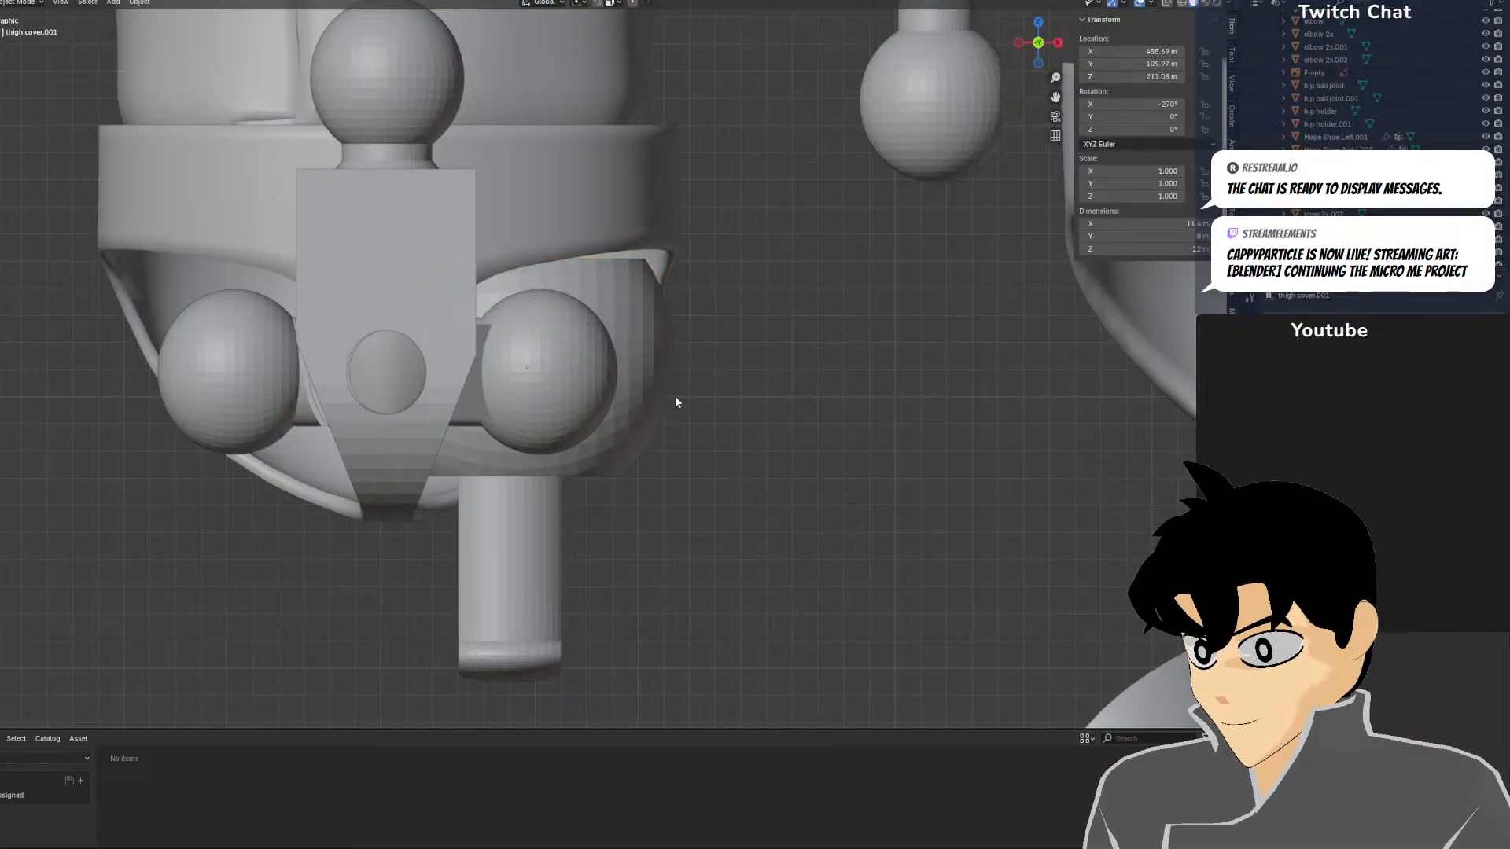
pyautogui.click(622, 399)
pyautogui.press('z')
pyautogui.click(520, 478)
pyautogui.keyDown('shift'); pyautogui.click(525, 522); pyautogui.keyUp('shift')
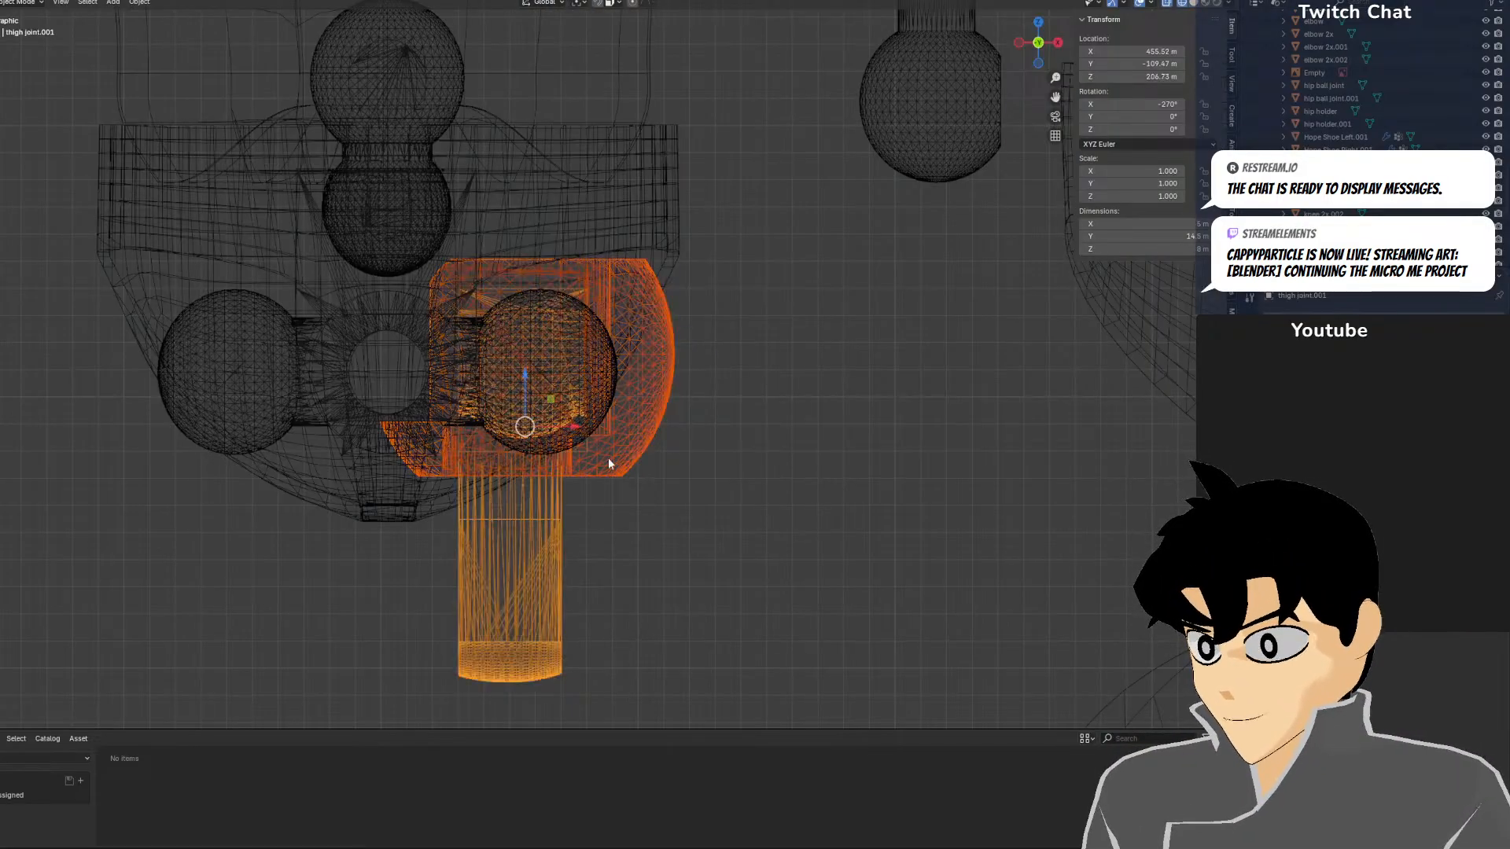
pyautogui.press('z')
pyautogui.click(738, 450)
pyautogui.moveTo(755, 456)
pyautogui.mouseDown(button='middle')
pyautogui.moveTo(767, 474)
pyautogui.moveTo(723, 557)
pyautogui.mouseUp(button='middle')
pyautogui.scroll(-7, 649, 480)
pyautogui.scroll(6, 573, 347)
pyautogui.scroll(-6, 573, 347)
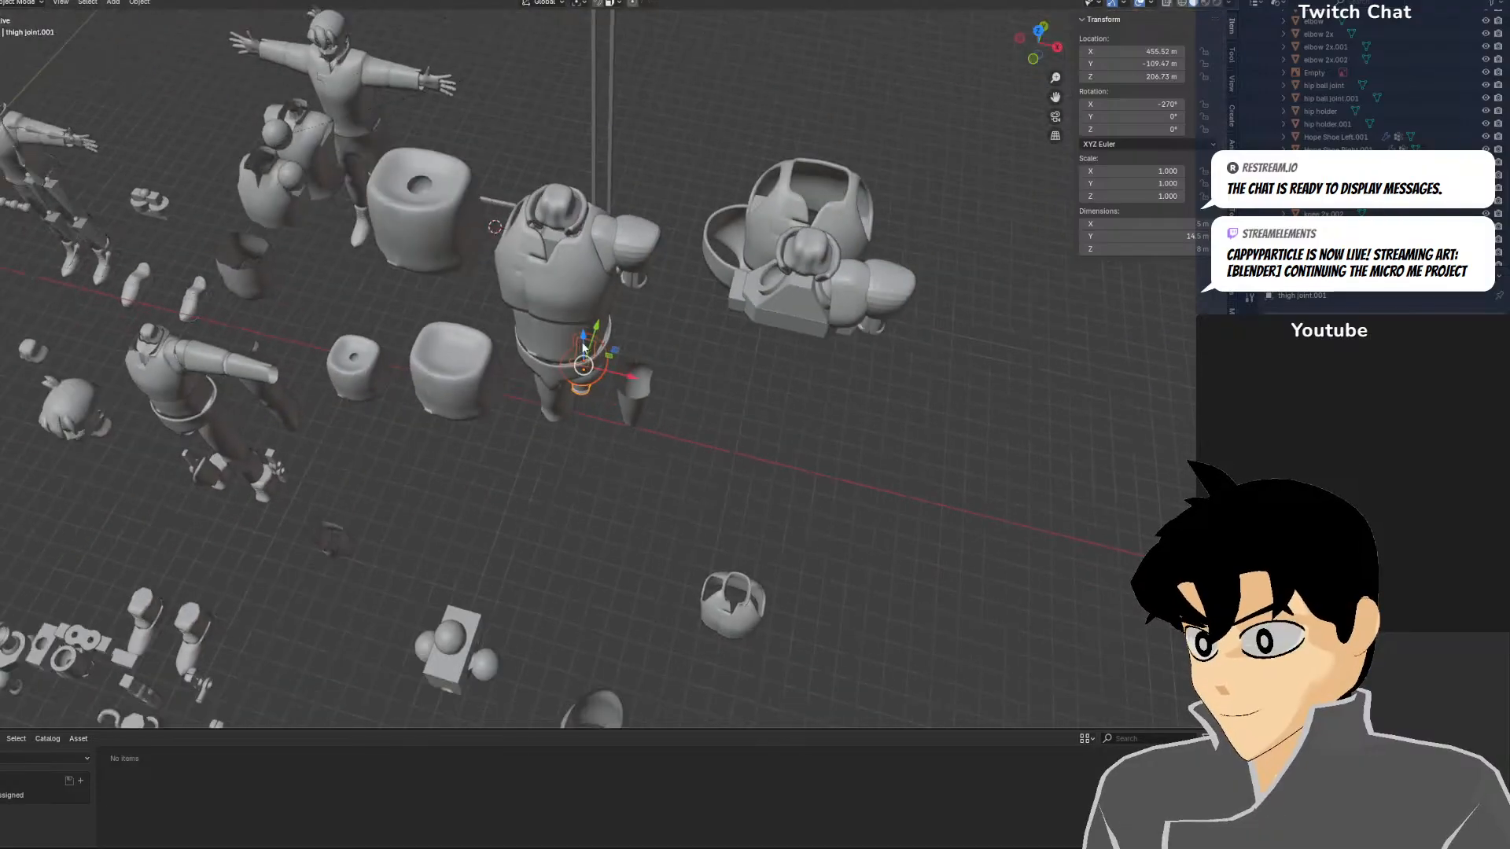
pyautogui.press('g')
pyautogui.press('y')
pyautogui.click(571, 663)
pyautogui.keyDown('shift'); pyautogui.moveTo(570, 663); pyautogui.dragTo(678, 271, button='middle'); pyautogui.keyUp('shift')
pyautogui.scroll(4, 649, 371)
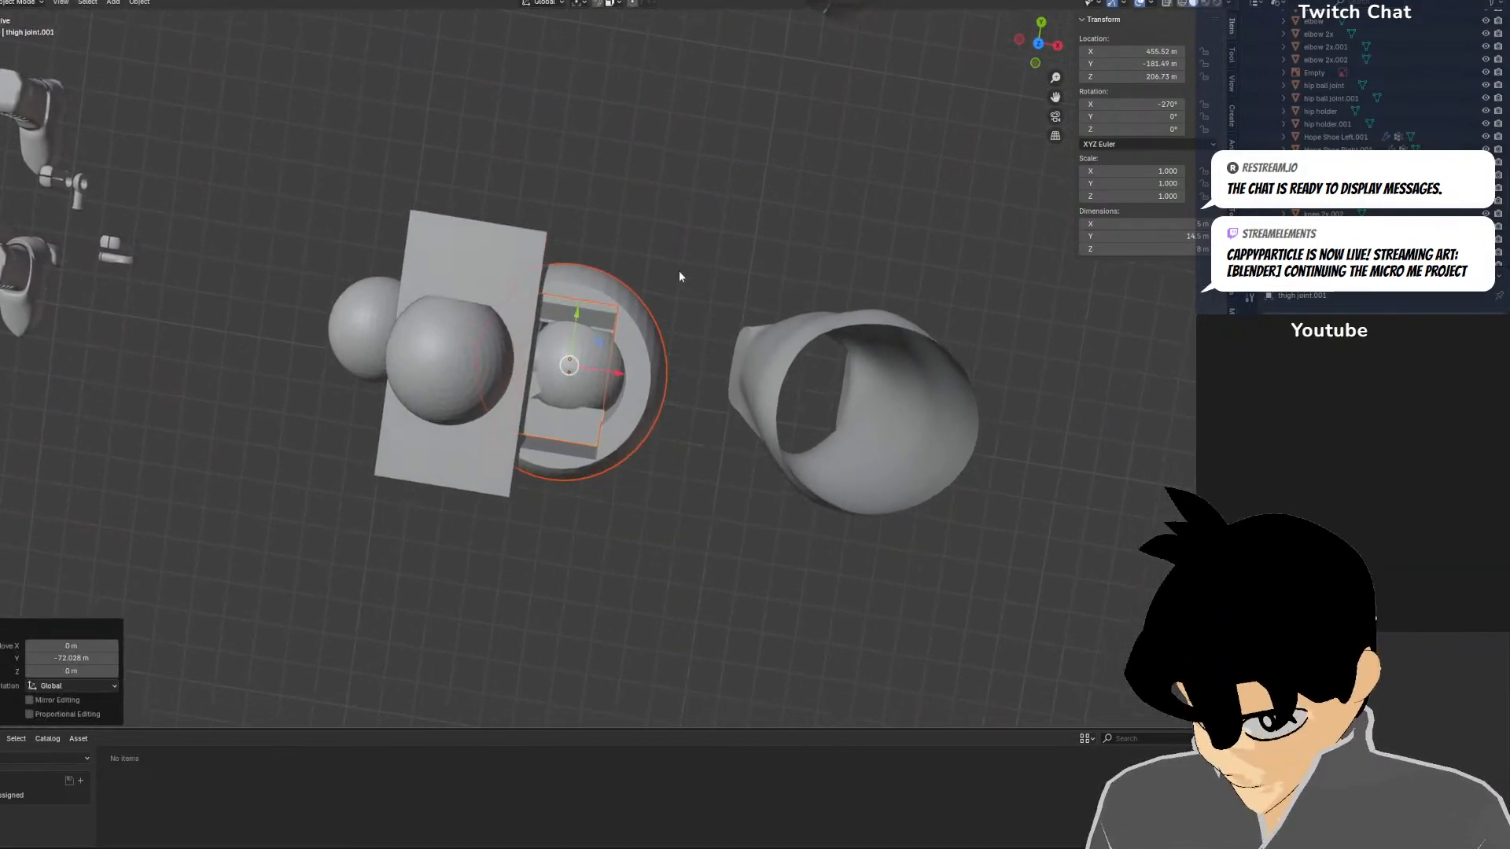
# Align the thigh joint and cover with the hip ball, moving them about 0.91 m along X and -0.92 m along Z
pyautogui.press('g')
pyautogui.press('x')
pyautogui.click(612, 373)
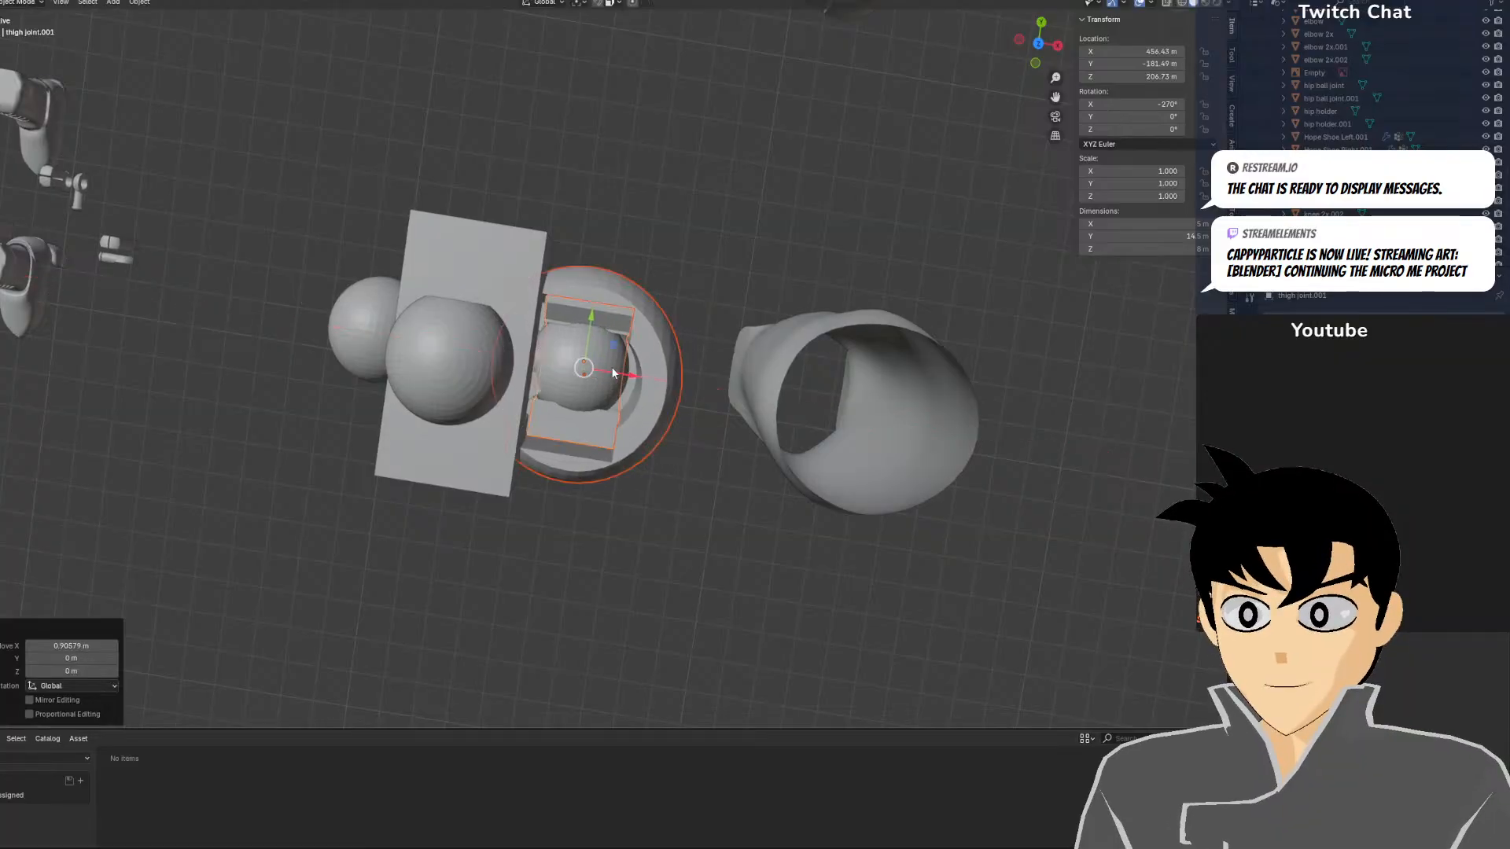
pyautogui.moveTo(613, 373); pyautogui.dragTo(599, 315, button='middle')
pyautogui.scroll(5, 609, 159)
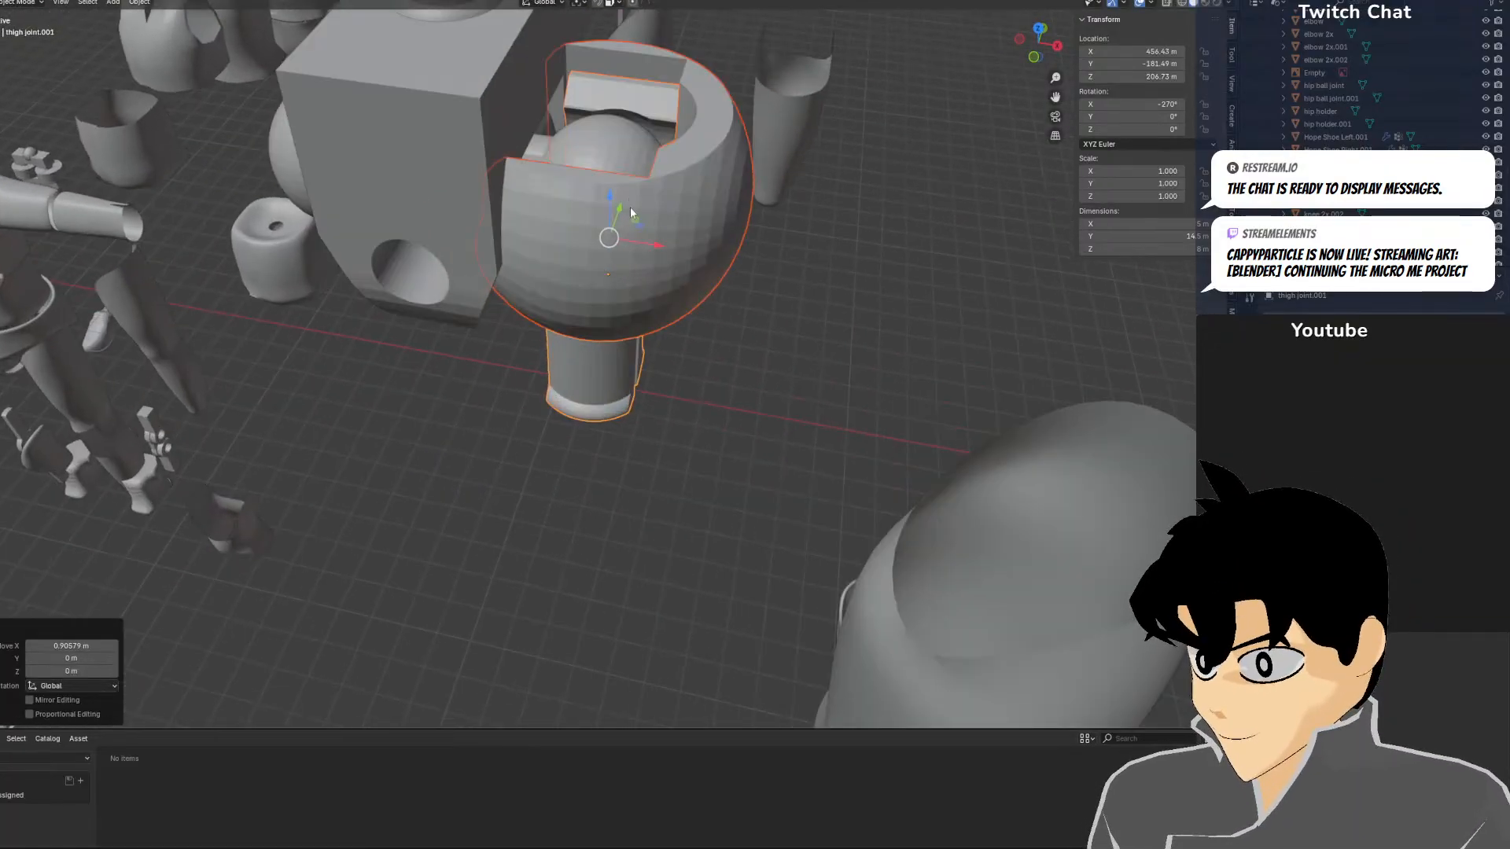
pyautogui.moveTo(647, 224); pyautogui.dragTo(538, 229, button='middle')
pyautogui.press('g')
pyautogui.press('z')
pyautogui.click(491, 346)
pyautogui.scroll(-4, 614, 258)
pyautogui.press('KP_1')
pyautogui.scroll(4, 625, 206)
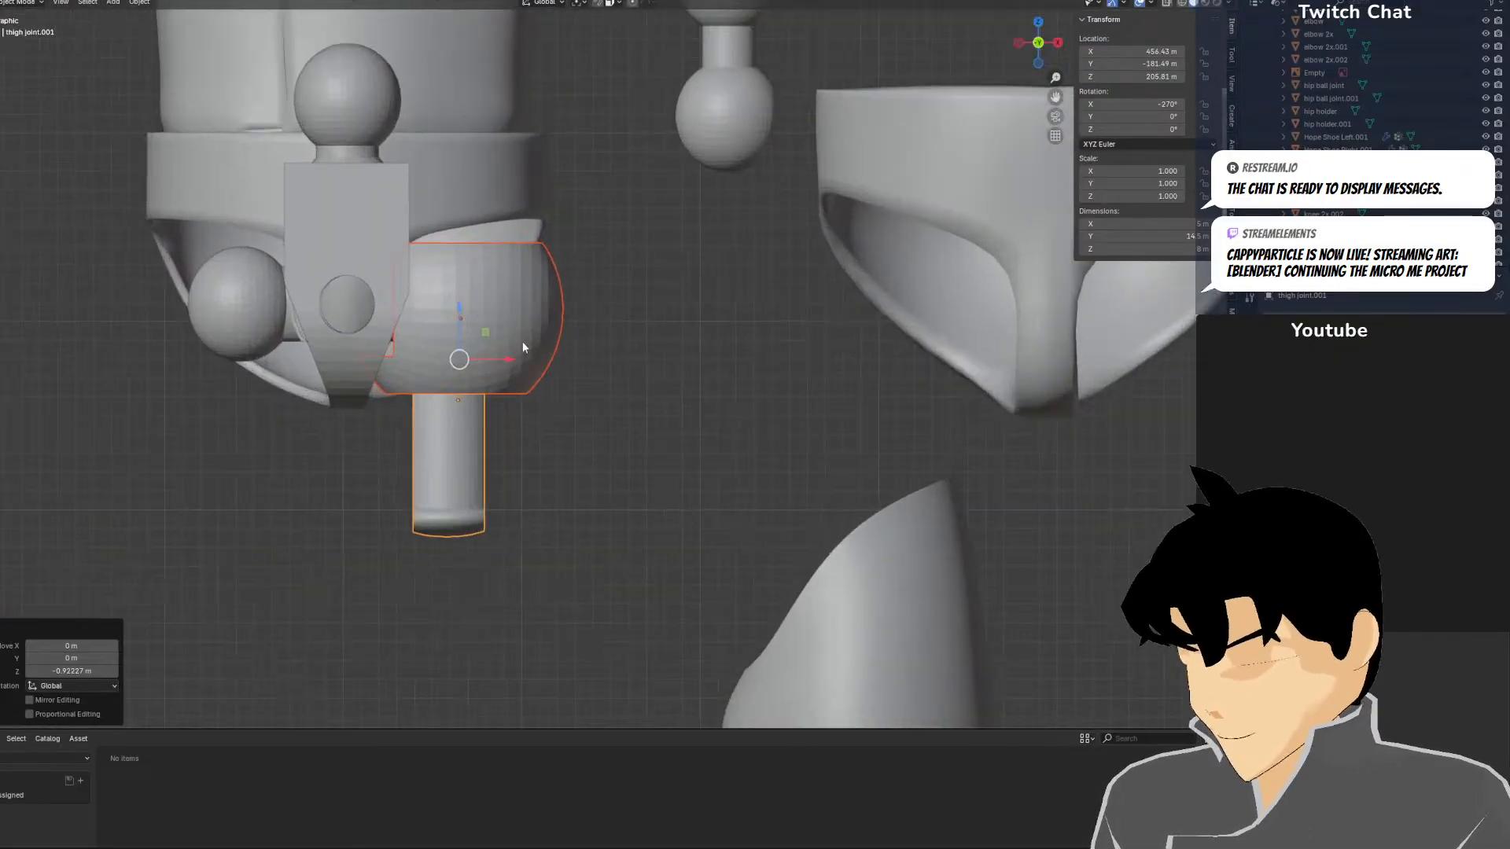
# Move the thigh joint and cover along Y back into the pelvis's leg opening, to Y -108.93 m, and check the front view
pyautogui.moveTo(530, 322); pyautogui.dragTo(441, 377, button='middle')
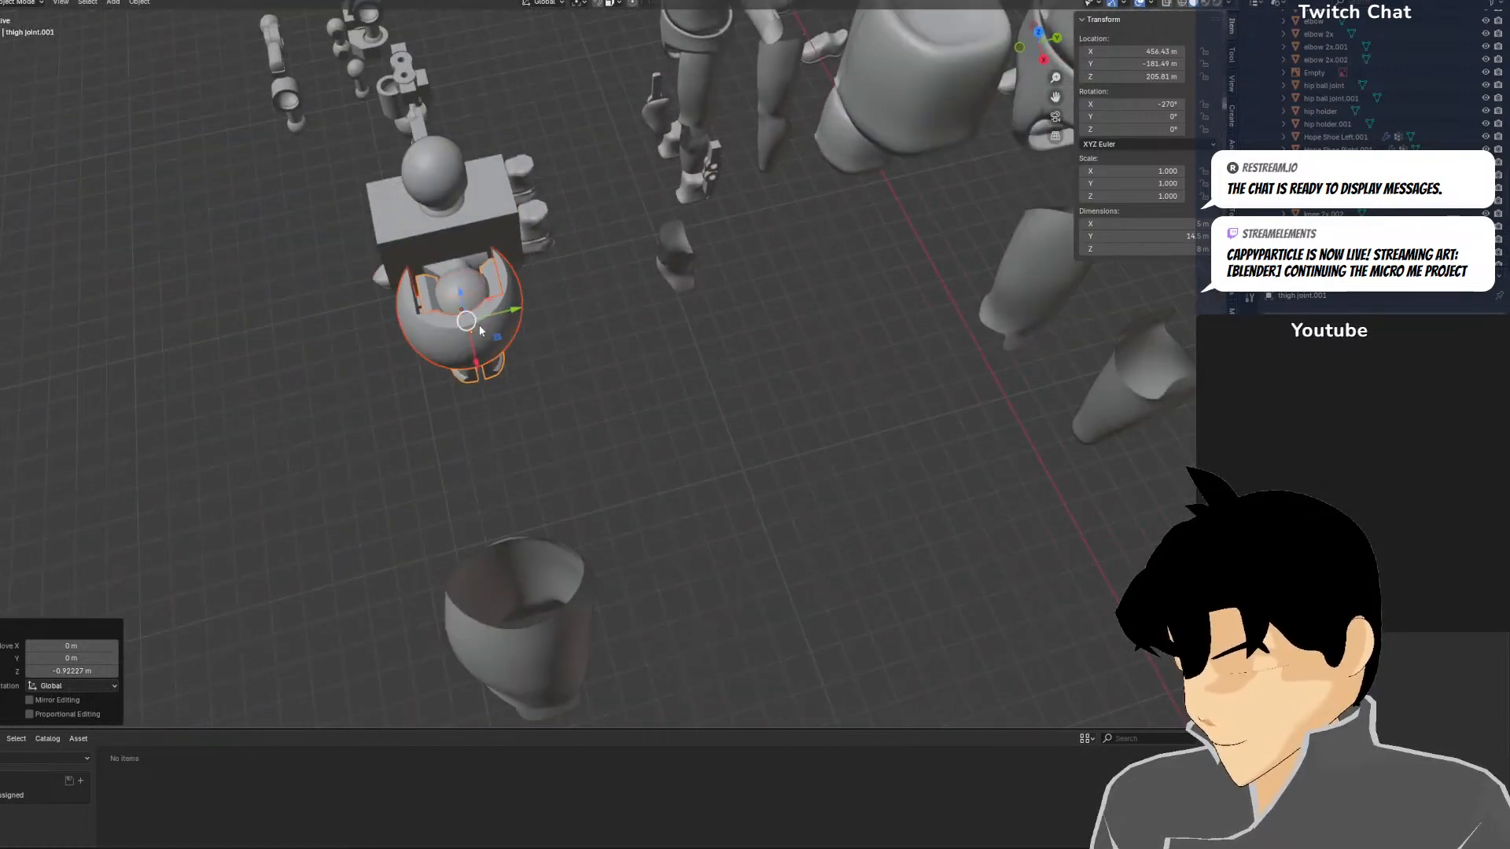
pyautogui.moveTo(510, 314); pyautogui.dragTo(968, 189)
pyautogui.keyDown('shift'); pyautogui.moveTo(967, 188); pyautogui.dragTo(615, 123, button='middle'); pyautogui.keyUp('shift')
pyautogui.moveTo(668, 261); pyautogui.dragTo(732, 260)
pyautogui.press('KP_1')
pyautogui.scroll(2, 586, 201)
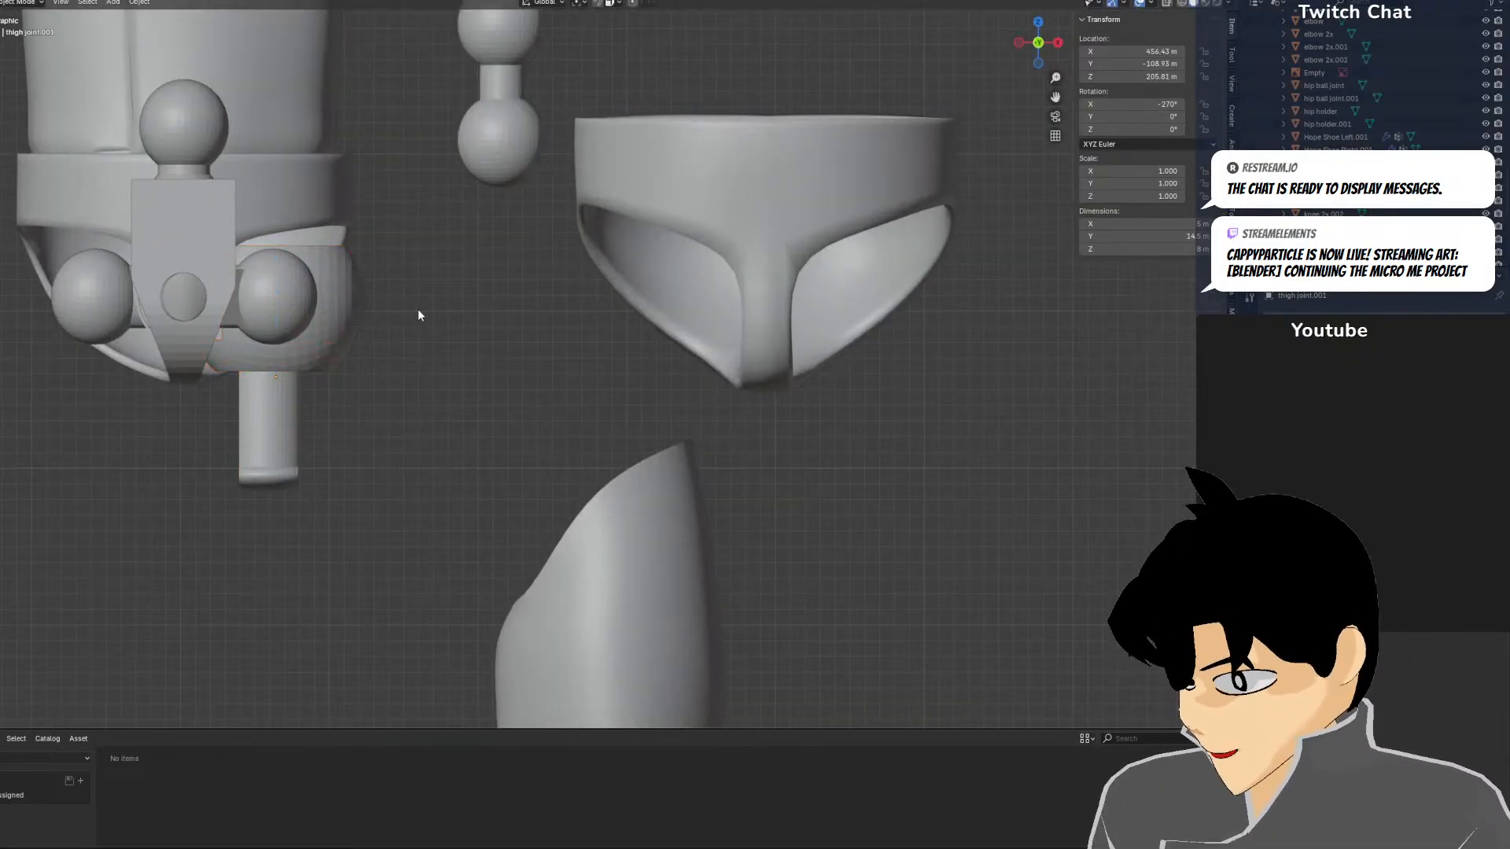
pyautogui.keyDown('shift'); pyautogui.moveTo(418, 297); pyautogui.dragTo(742, 337, button='middle'); pyautogui.keyUp('shift')
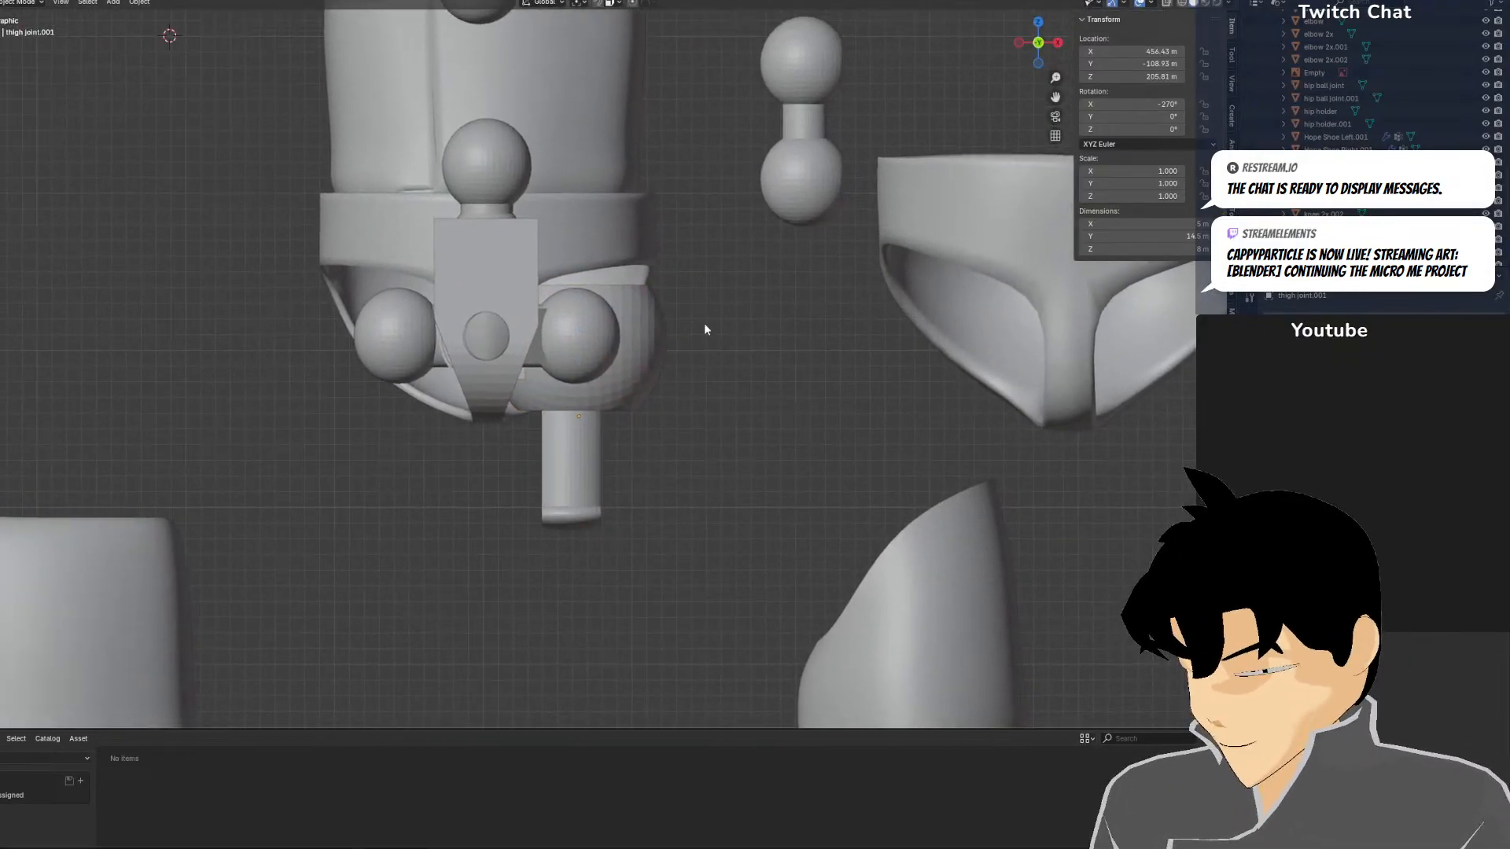
pyautogui.scroll(3, 704, 322)
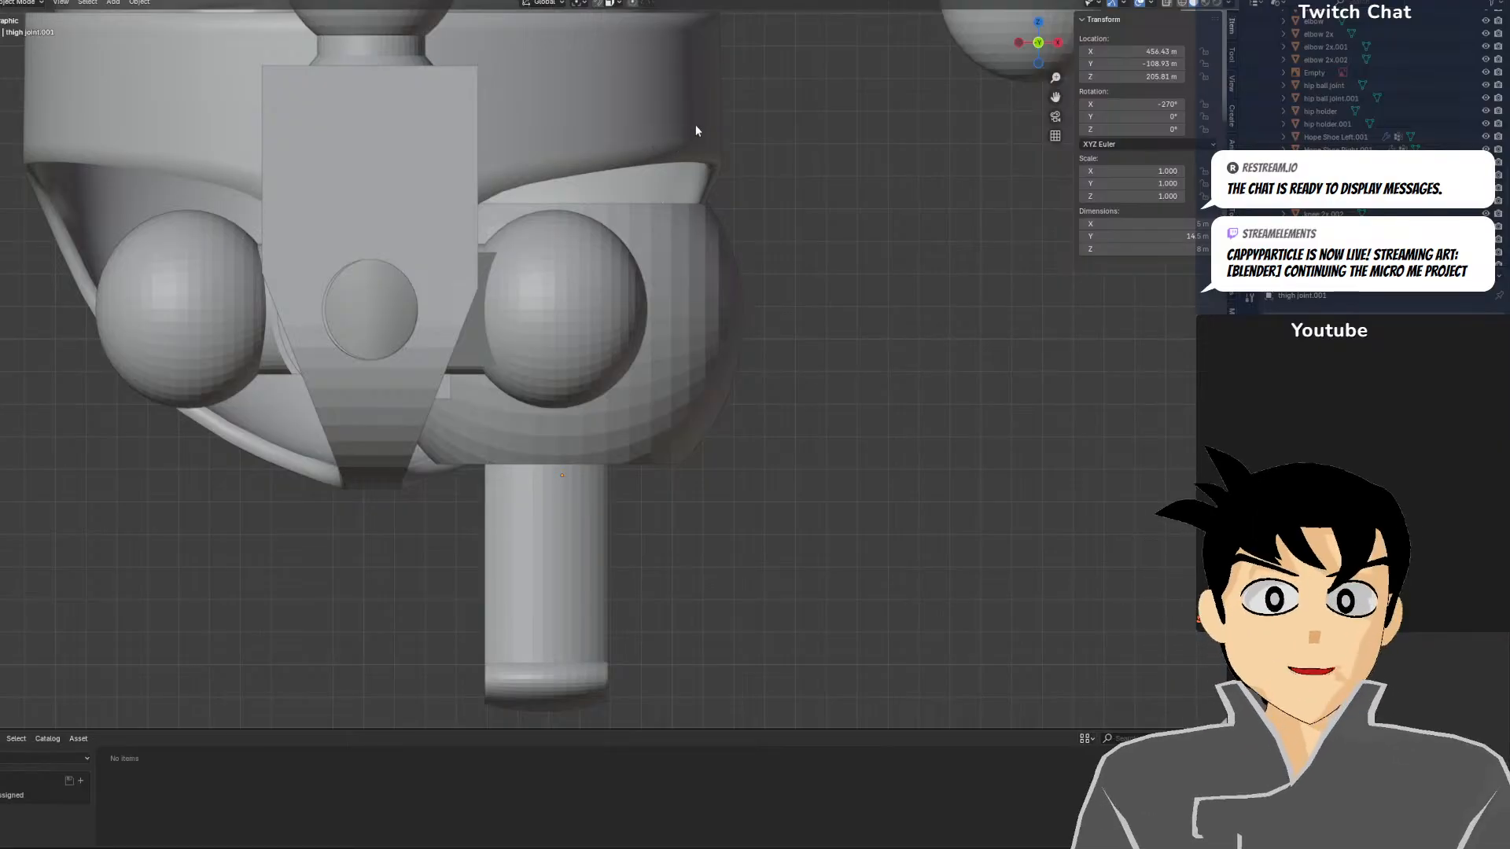